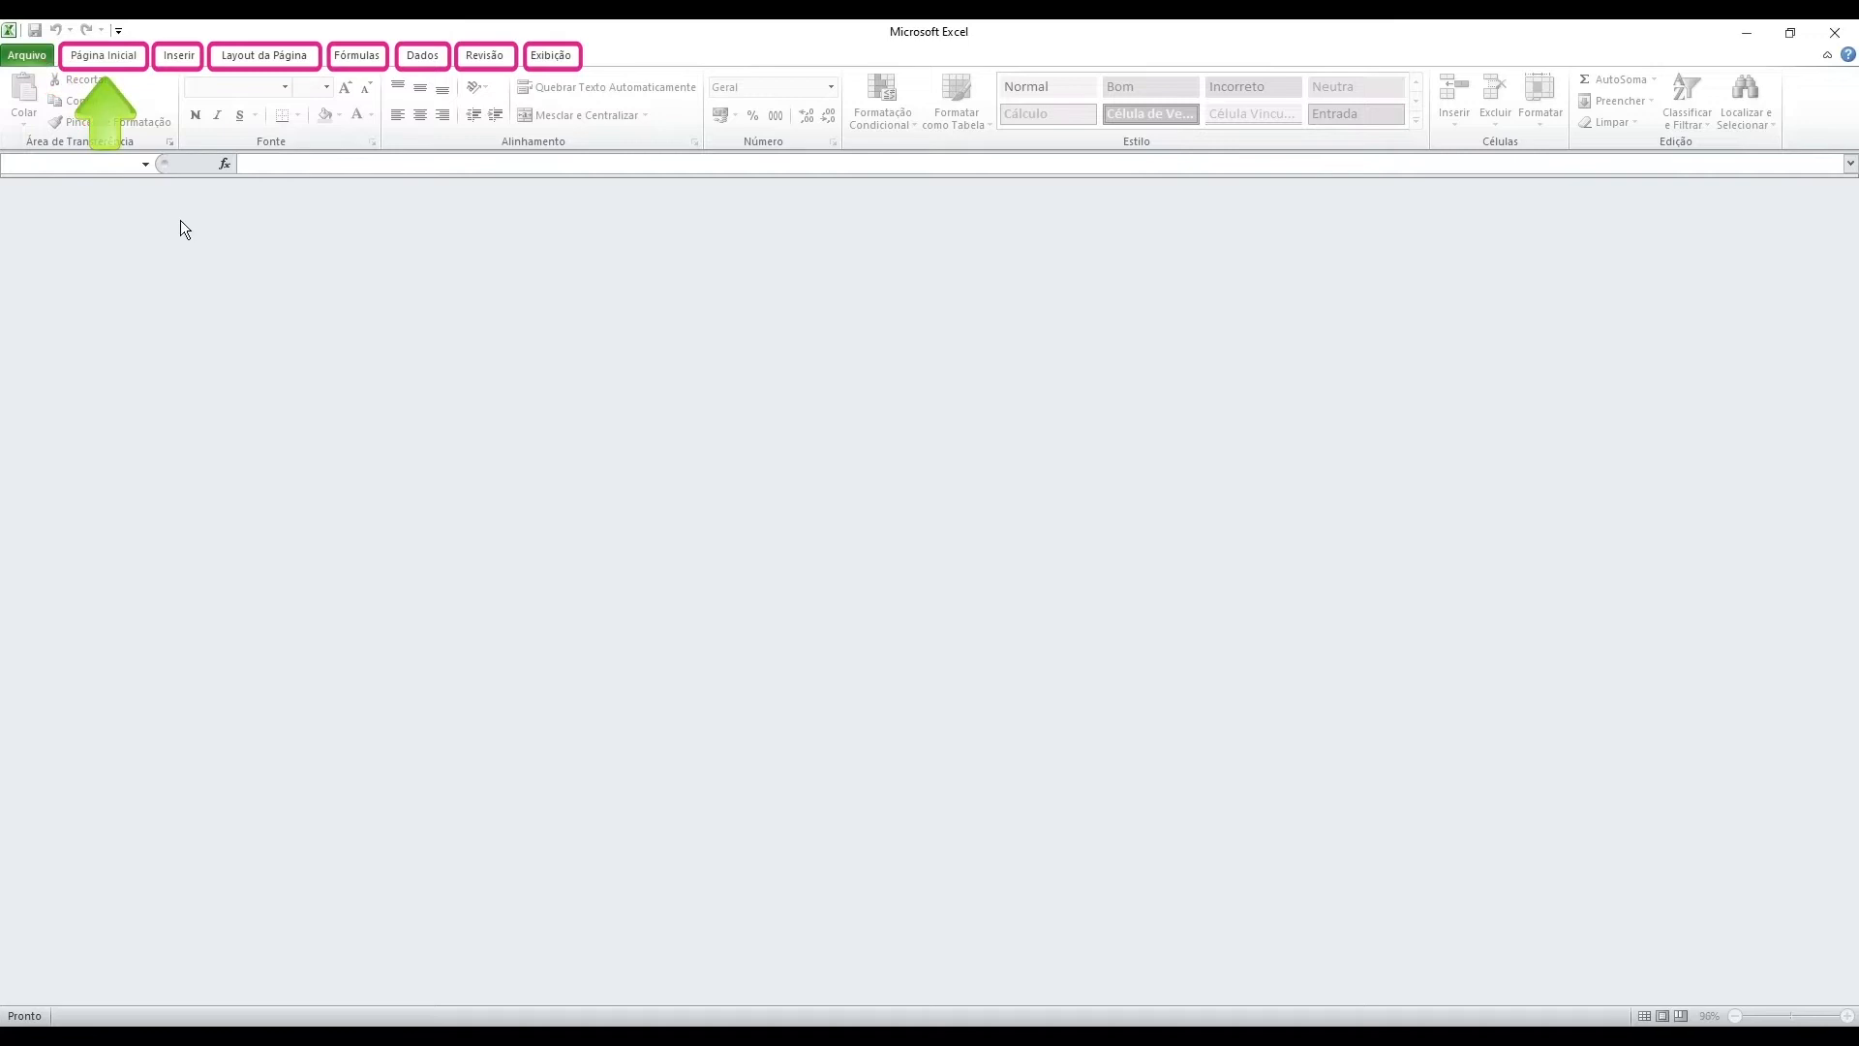
pyautogui.click(182, 64)
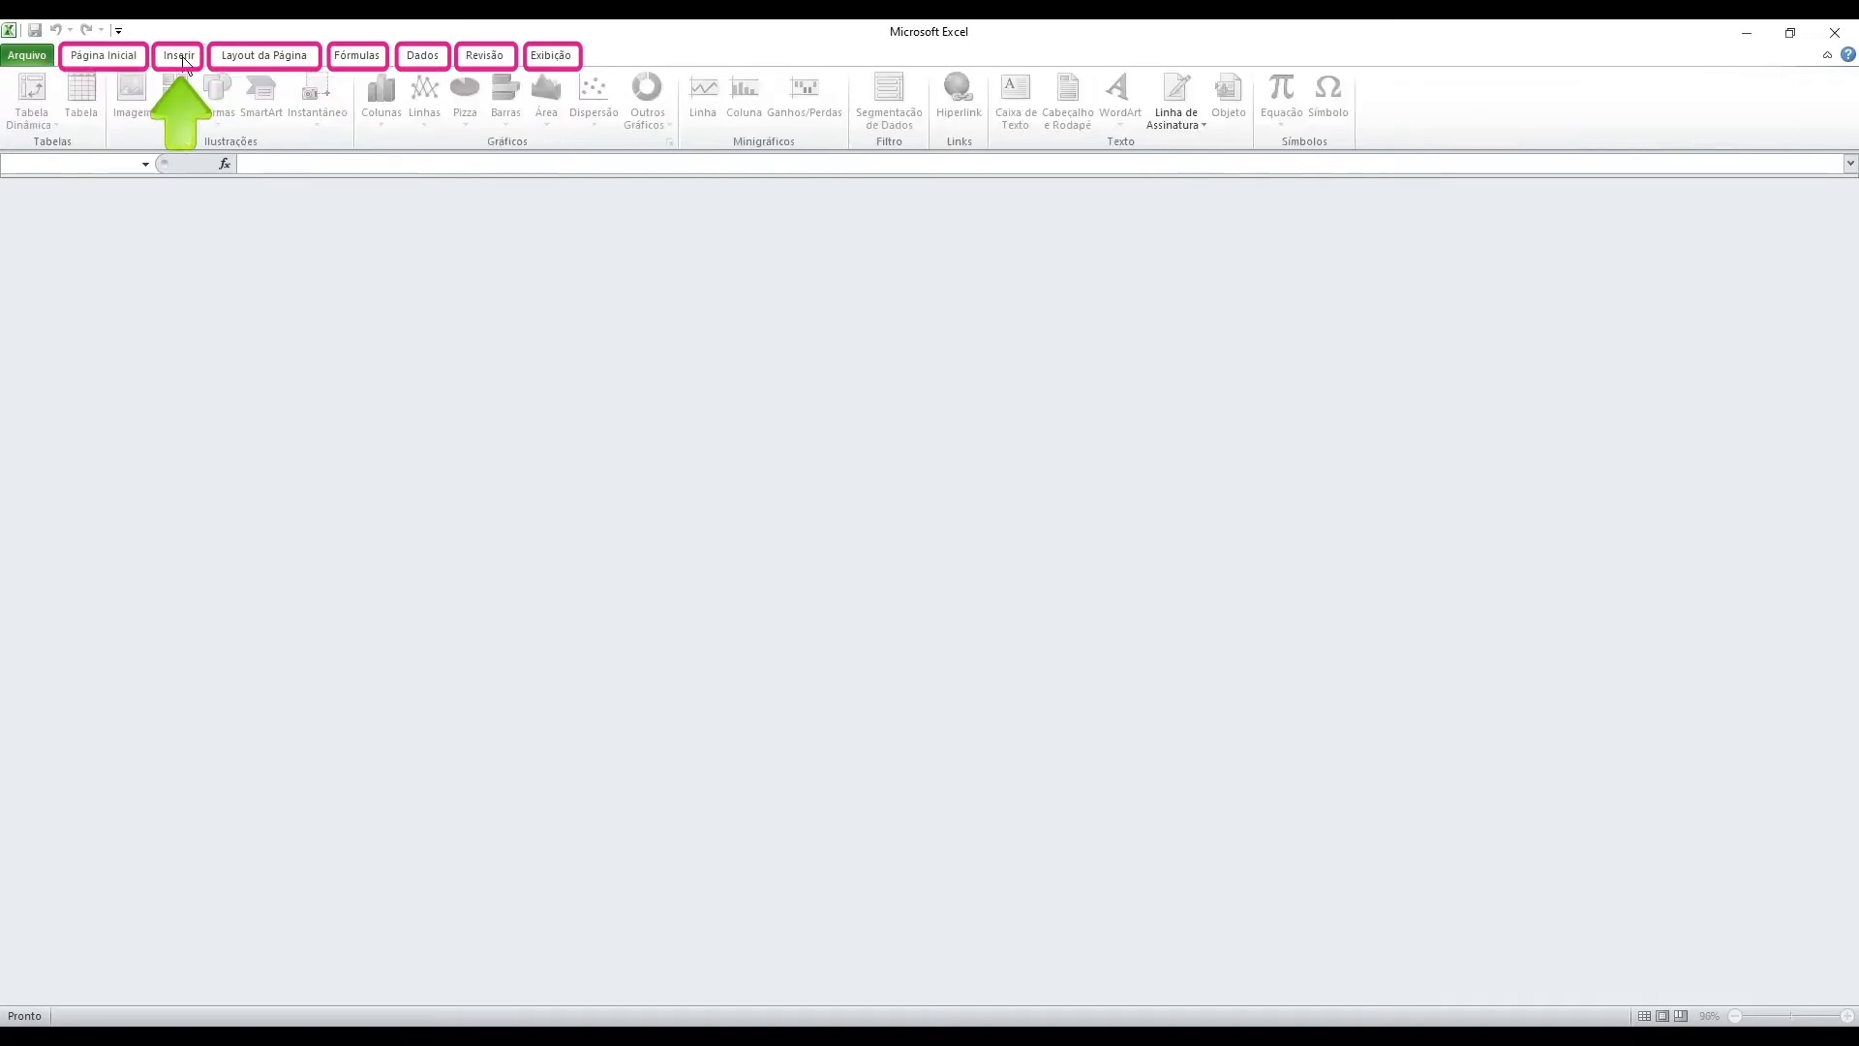
pyautogui.click(260, 64)
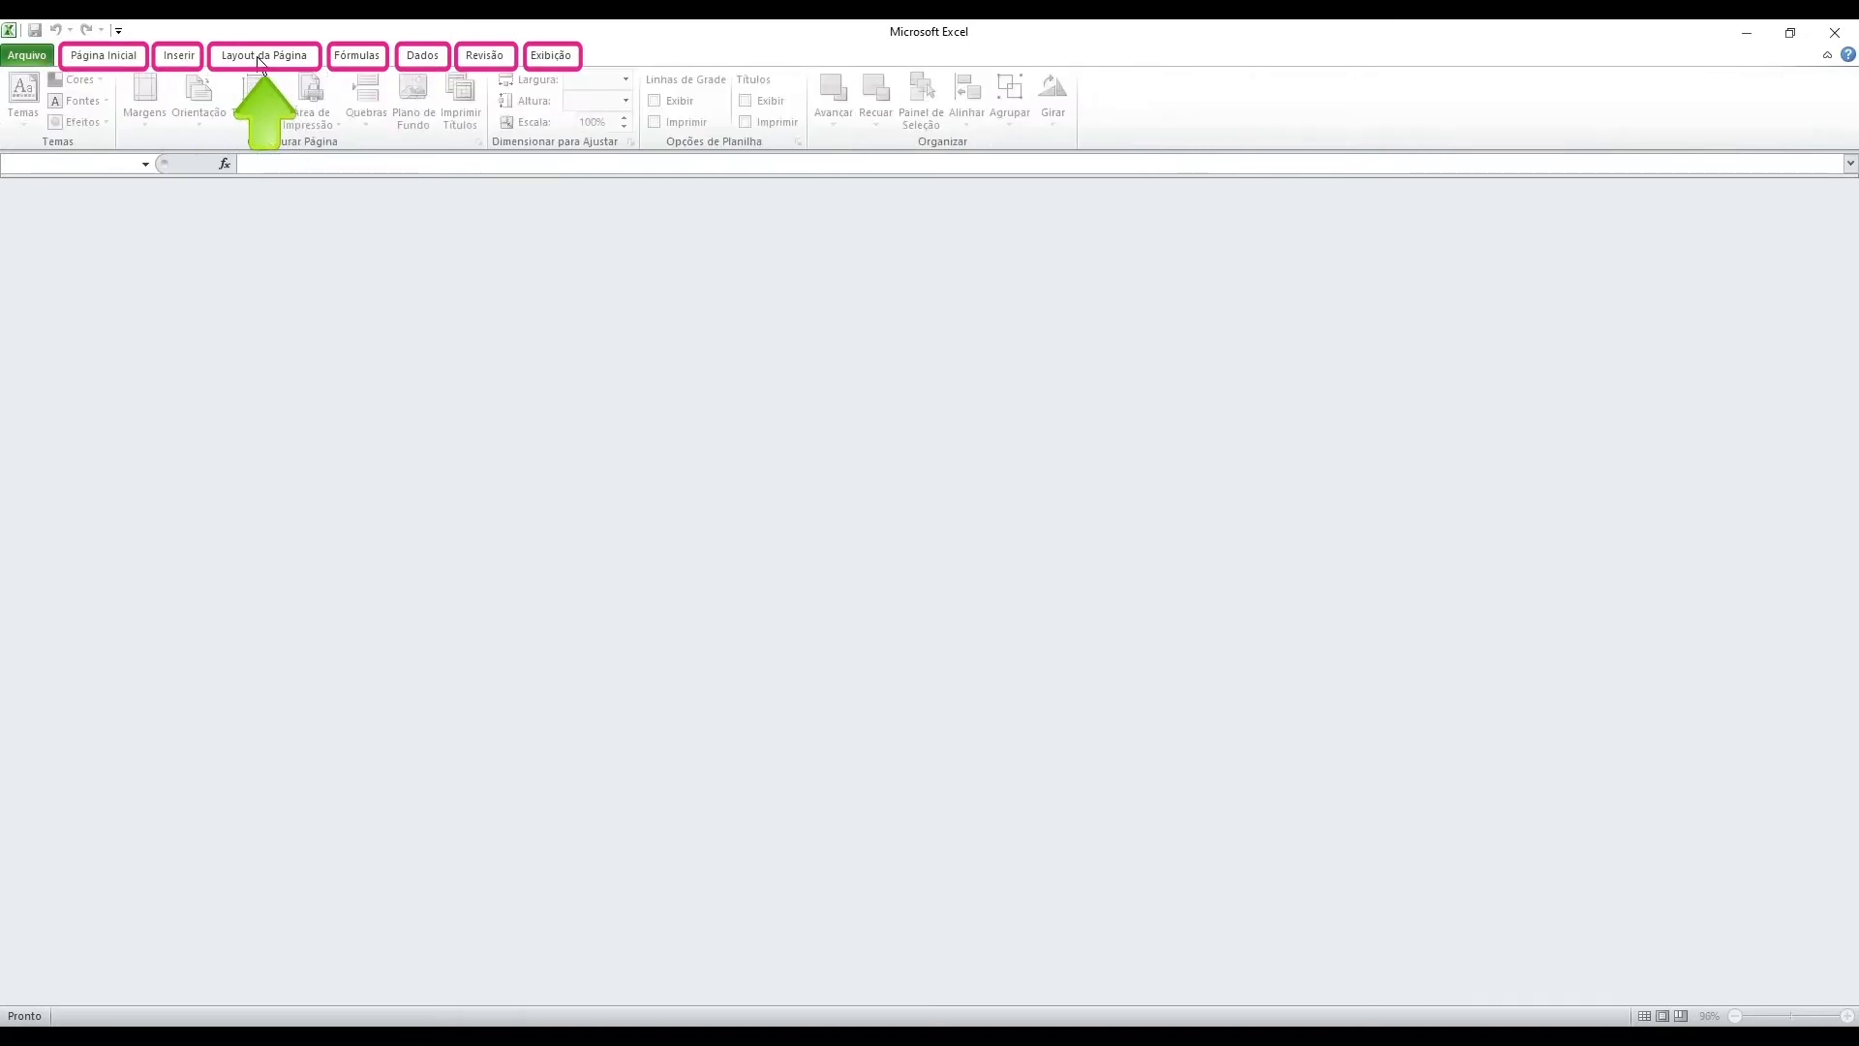
pyautogui.click(349, 57)
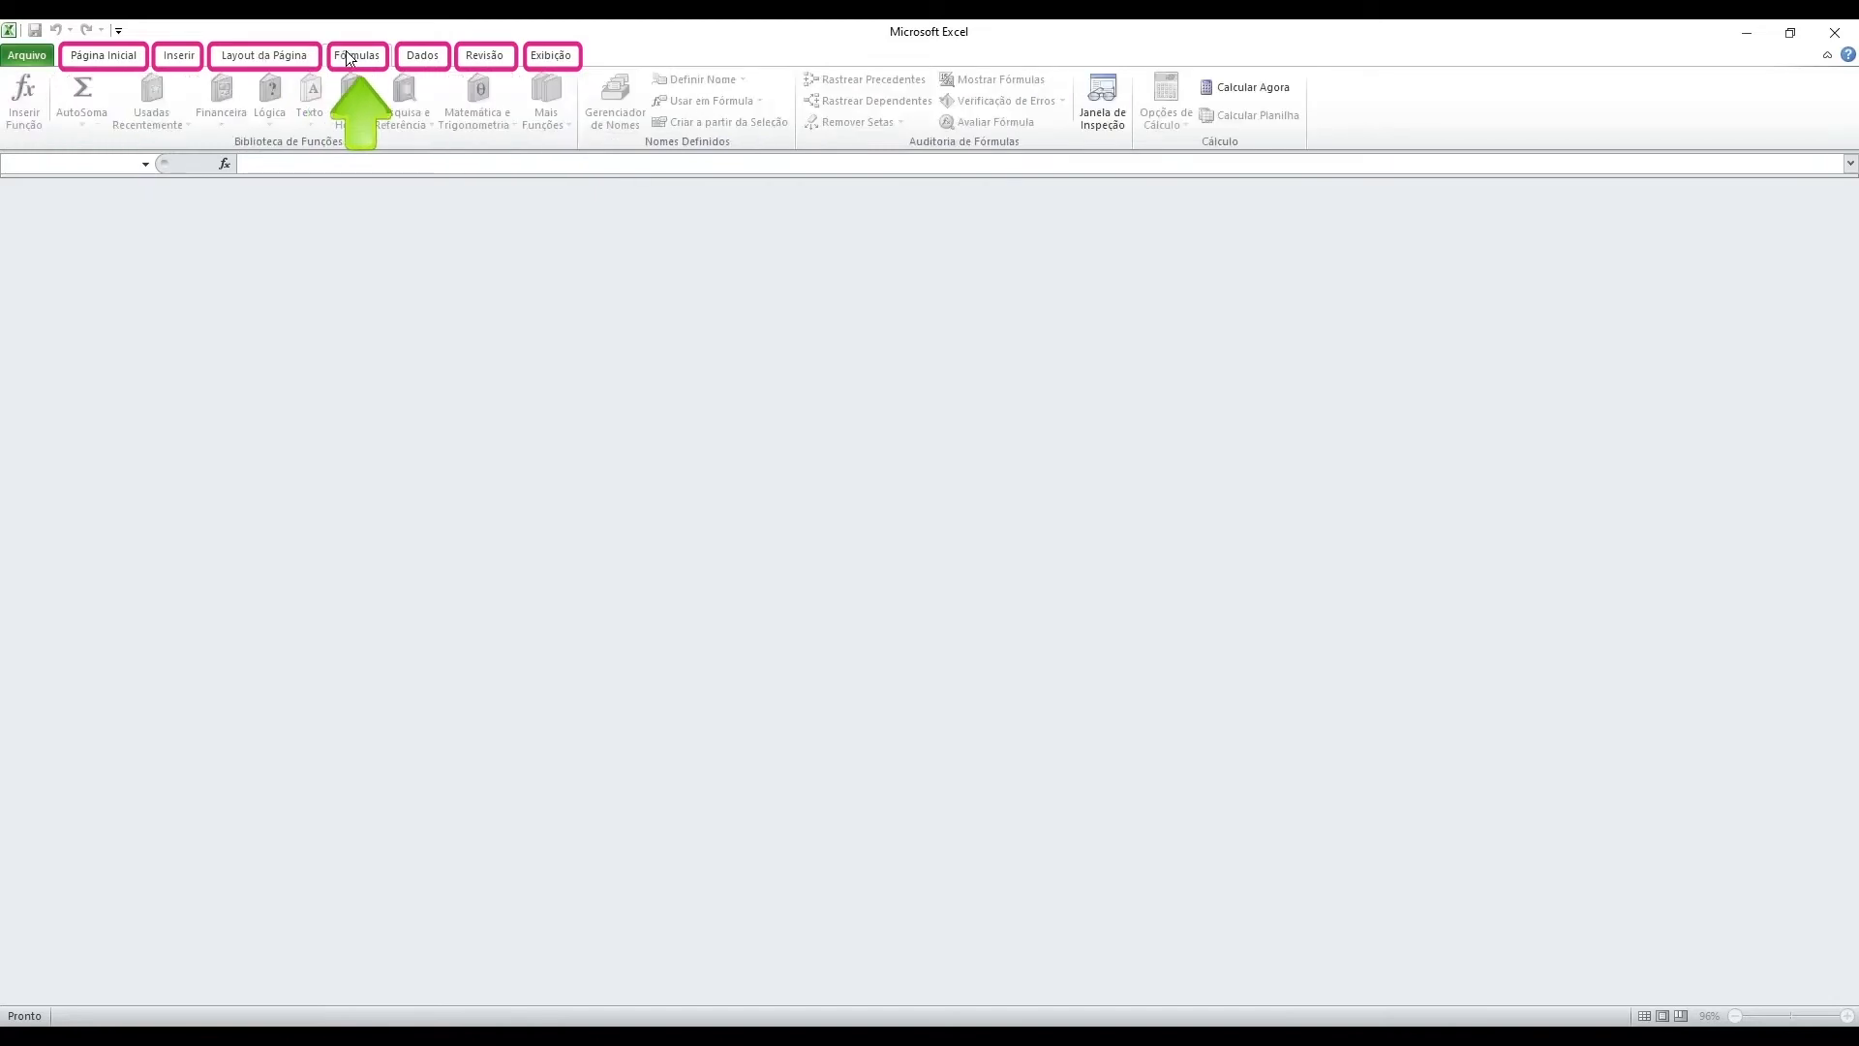
pyautogui.click(440, 62)
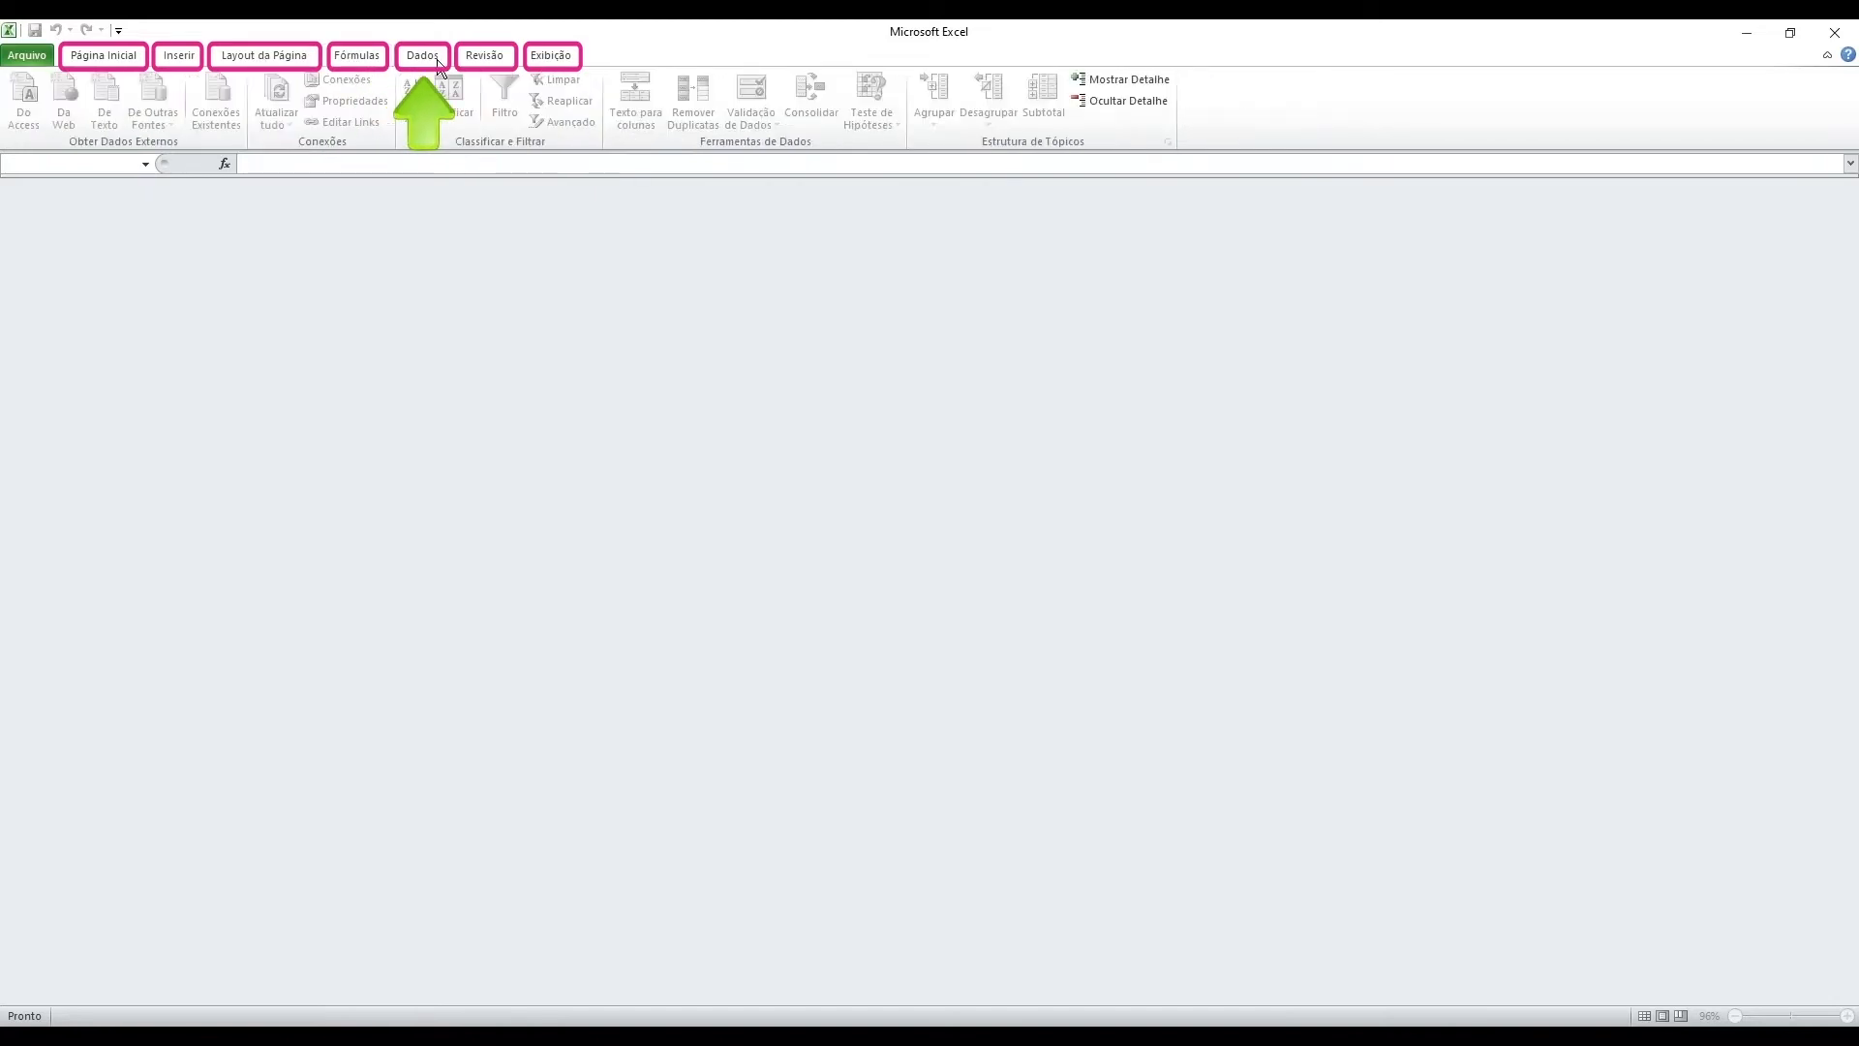
pyautogui.click(487, 61)
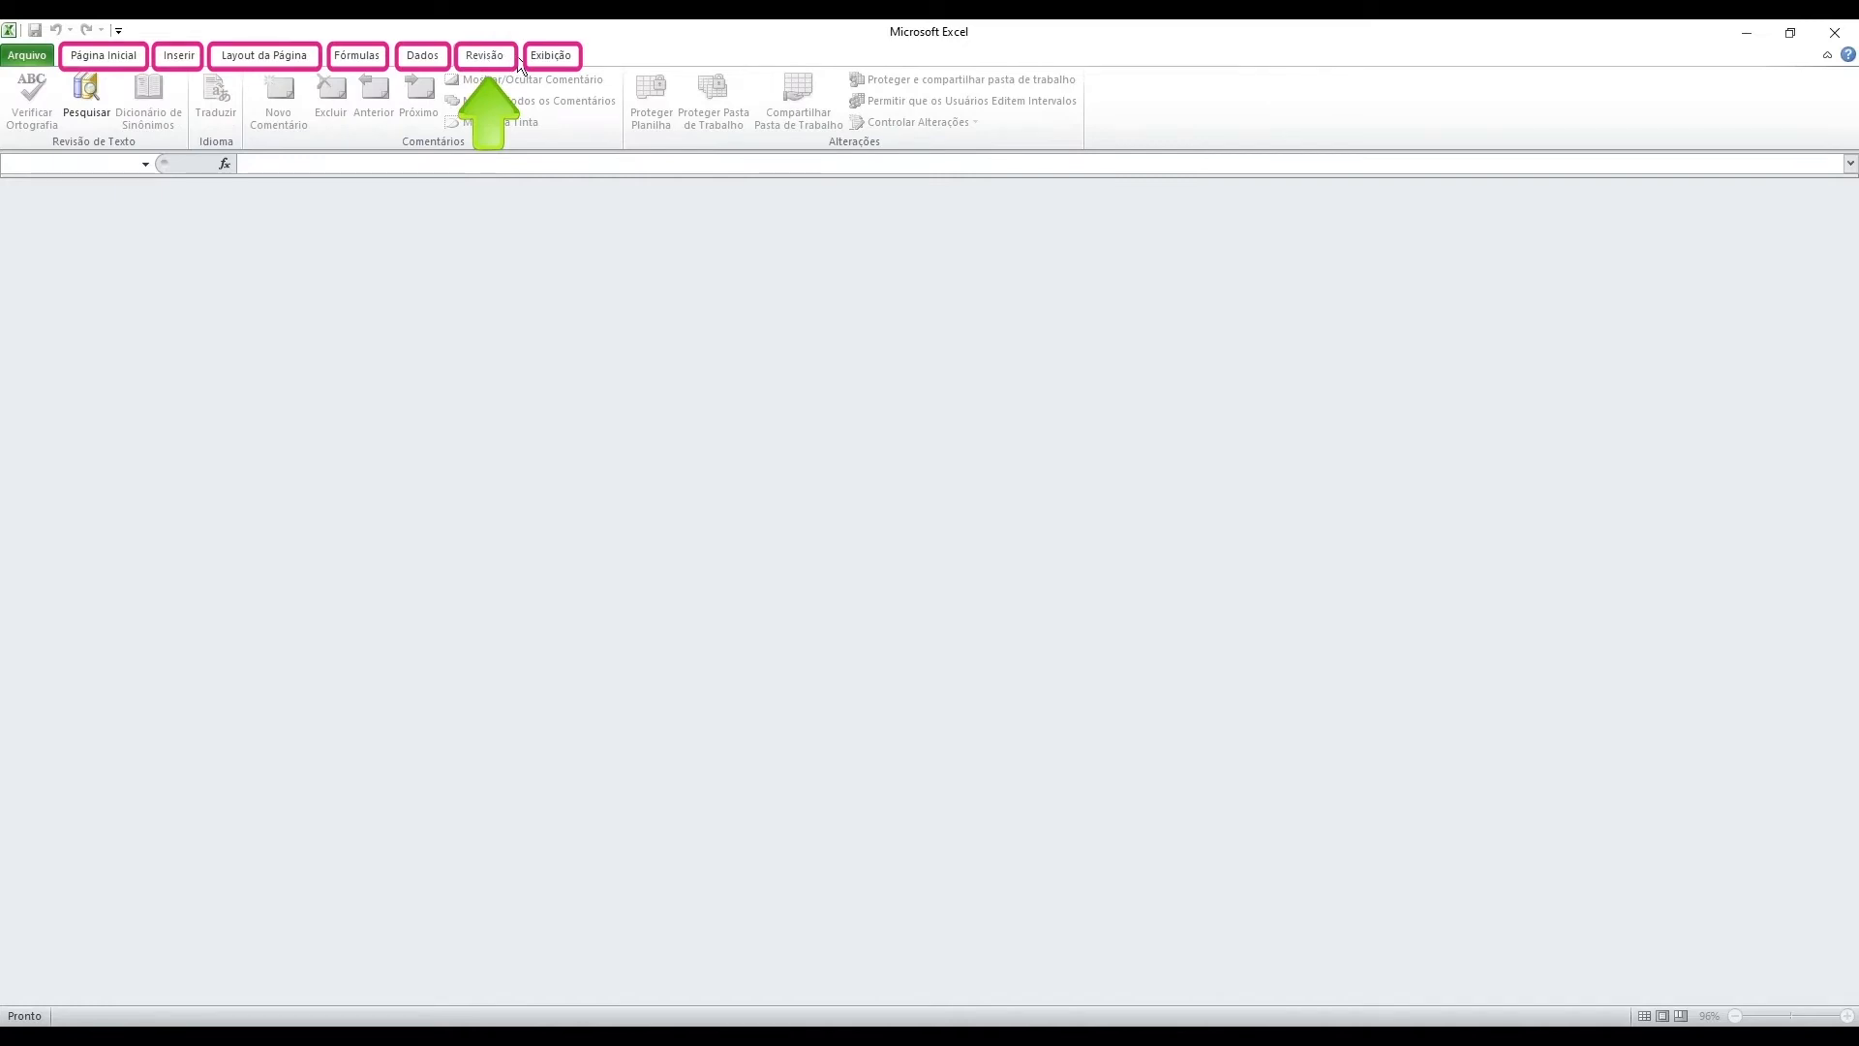
pyautogui.click(558, 60)
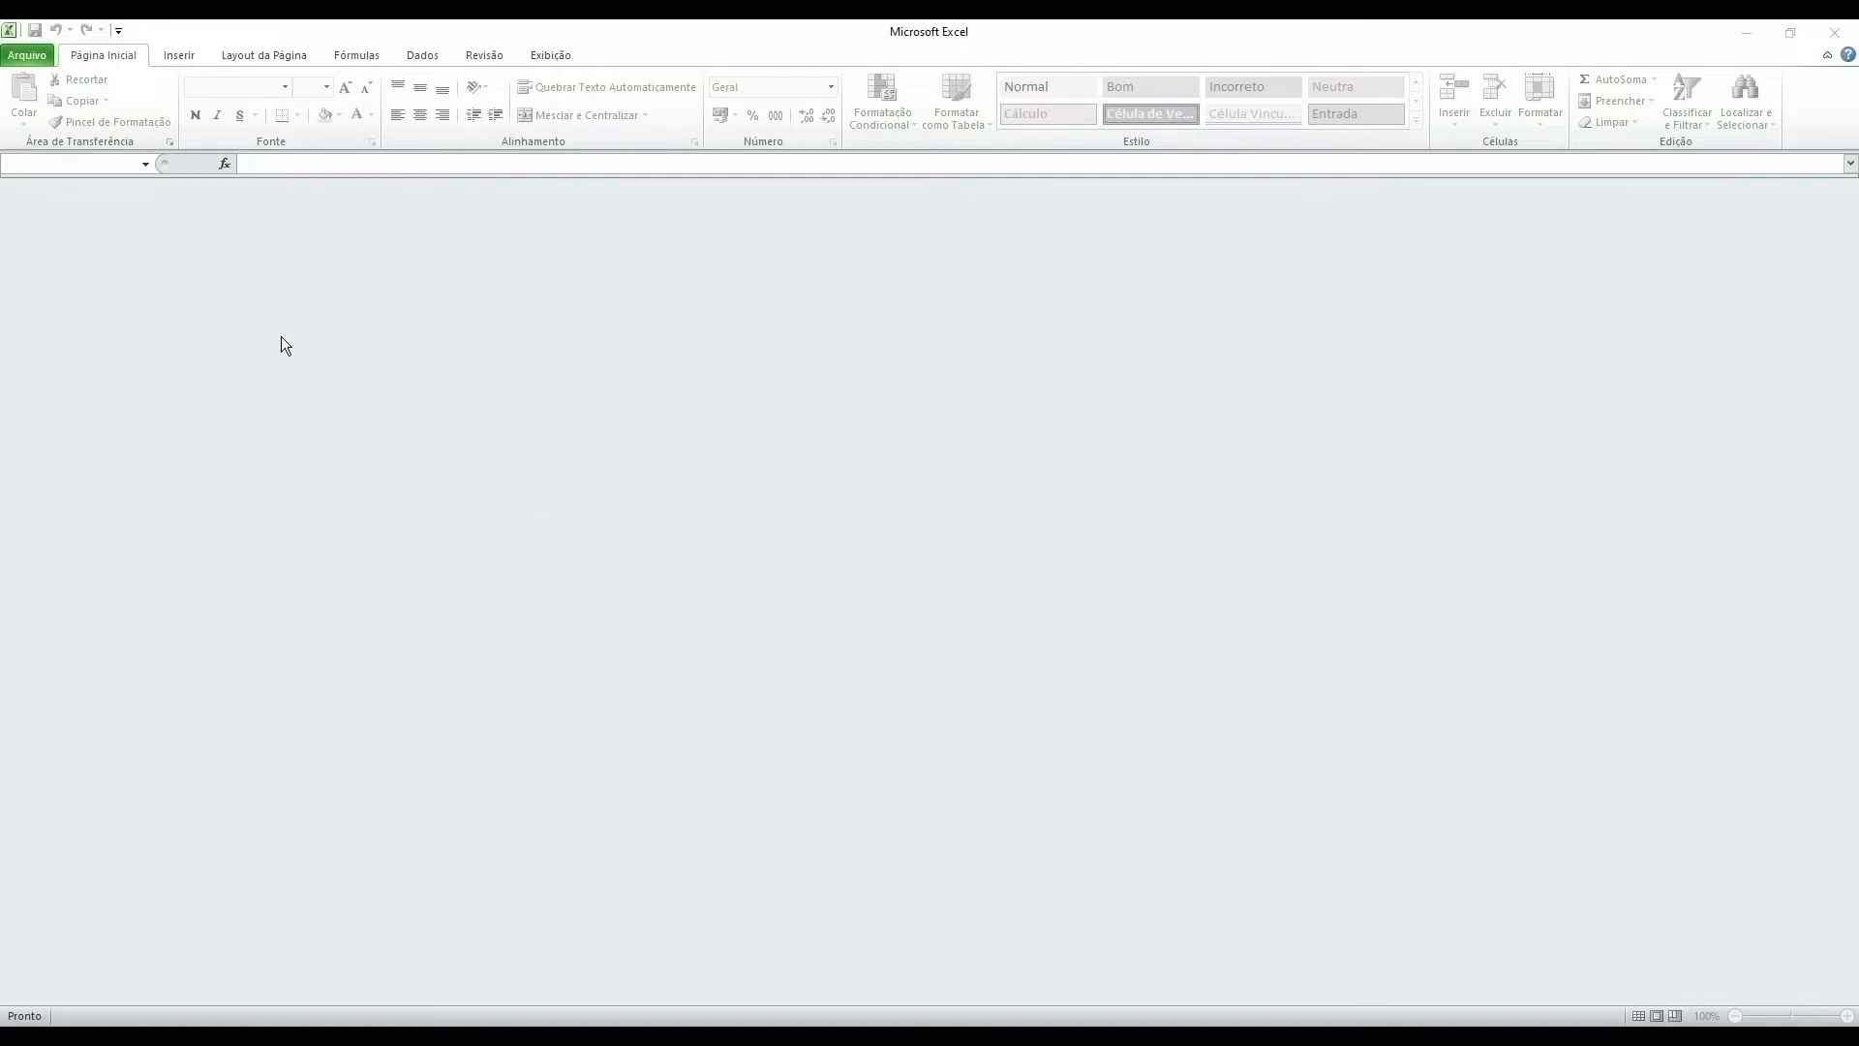
# Step: Create a new blank workbook from the available templates
pyautogui.click(31, 61)
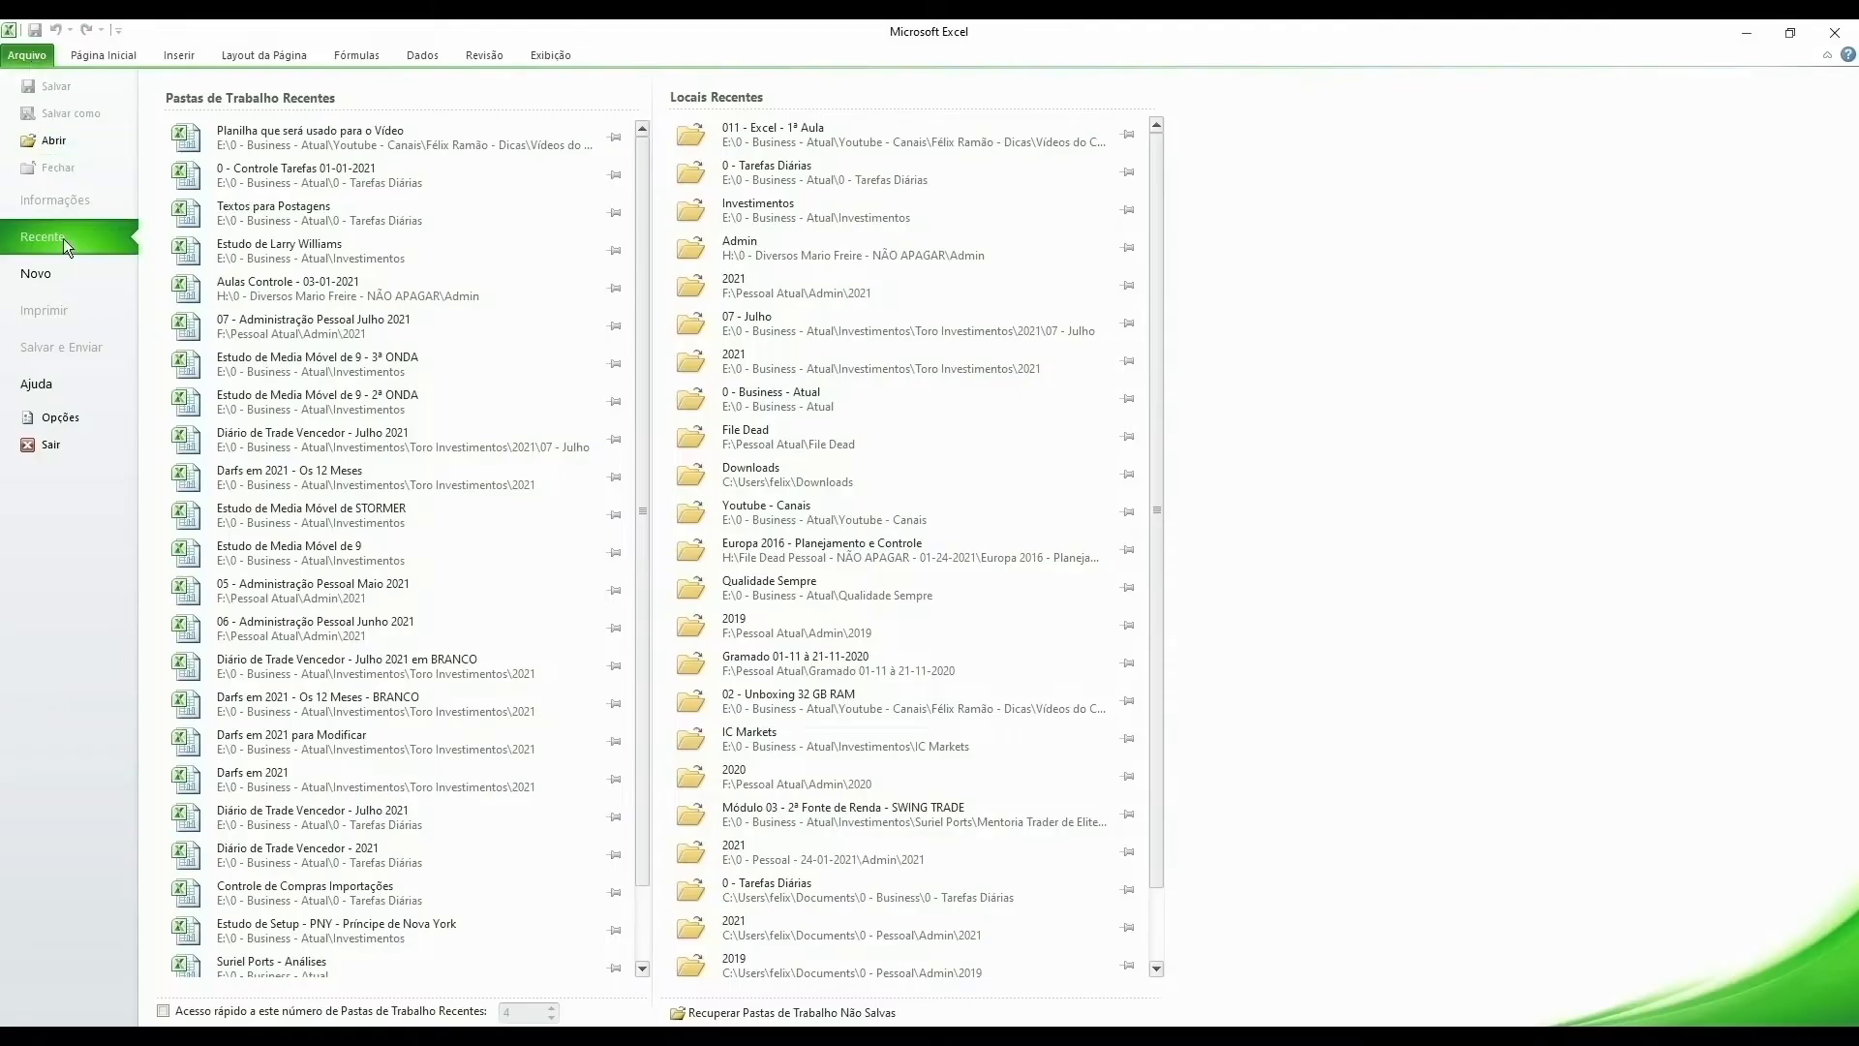
pyautogui.click(47, 275)
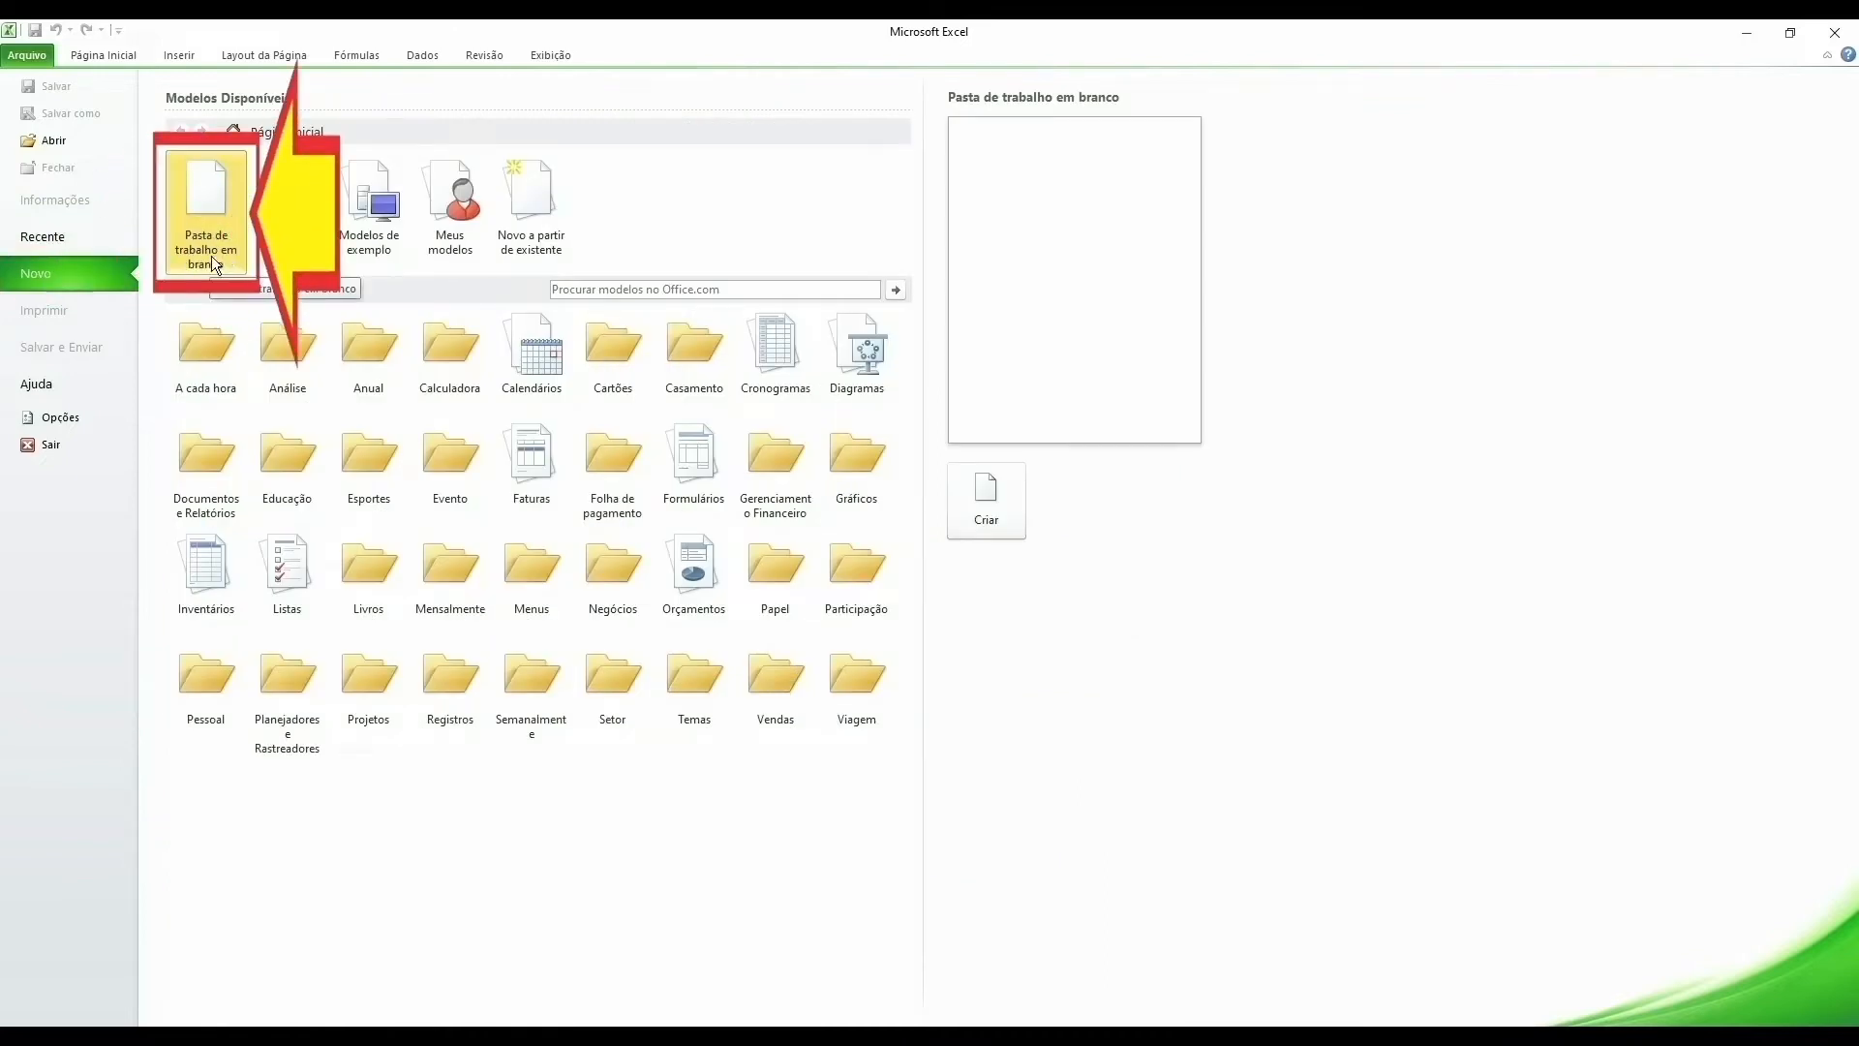
pyautogui.click(996, 508)
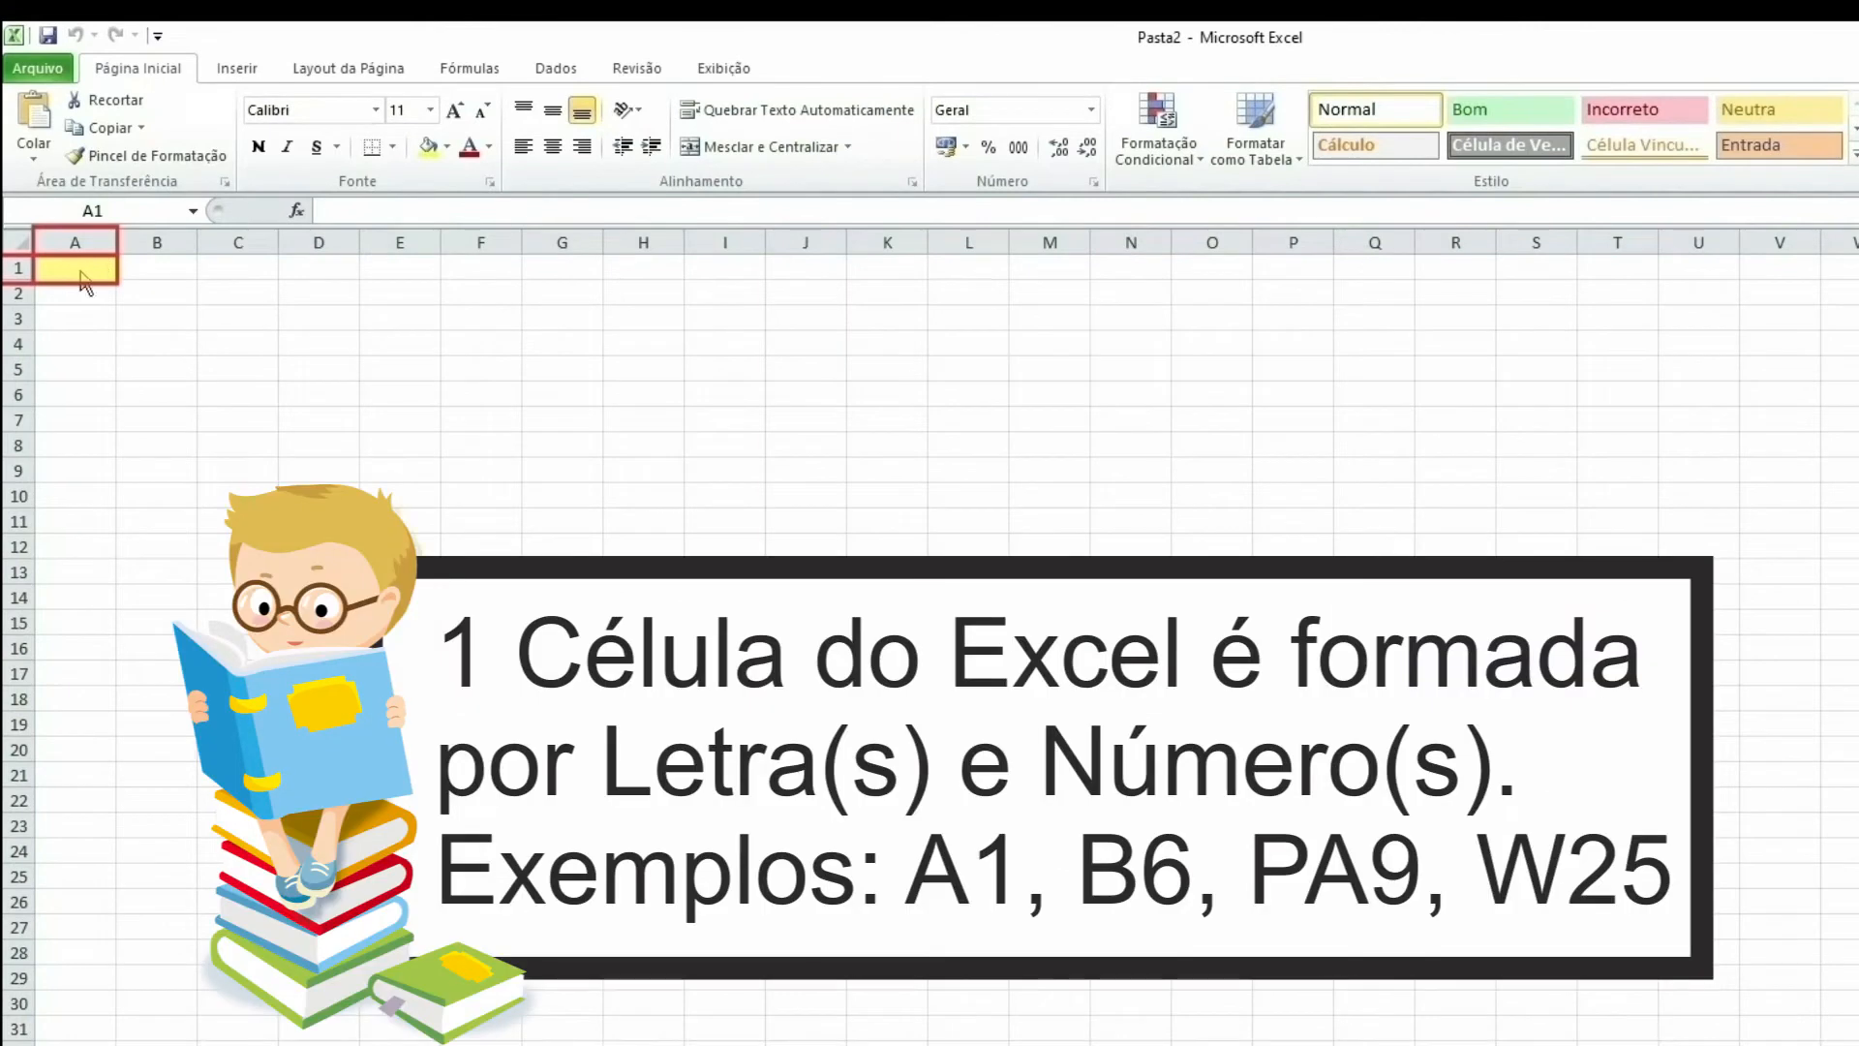
# Step: Enter "casa" in cell A1 and reselect the cell to check its address and content
pyautogui.click(72, 271)
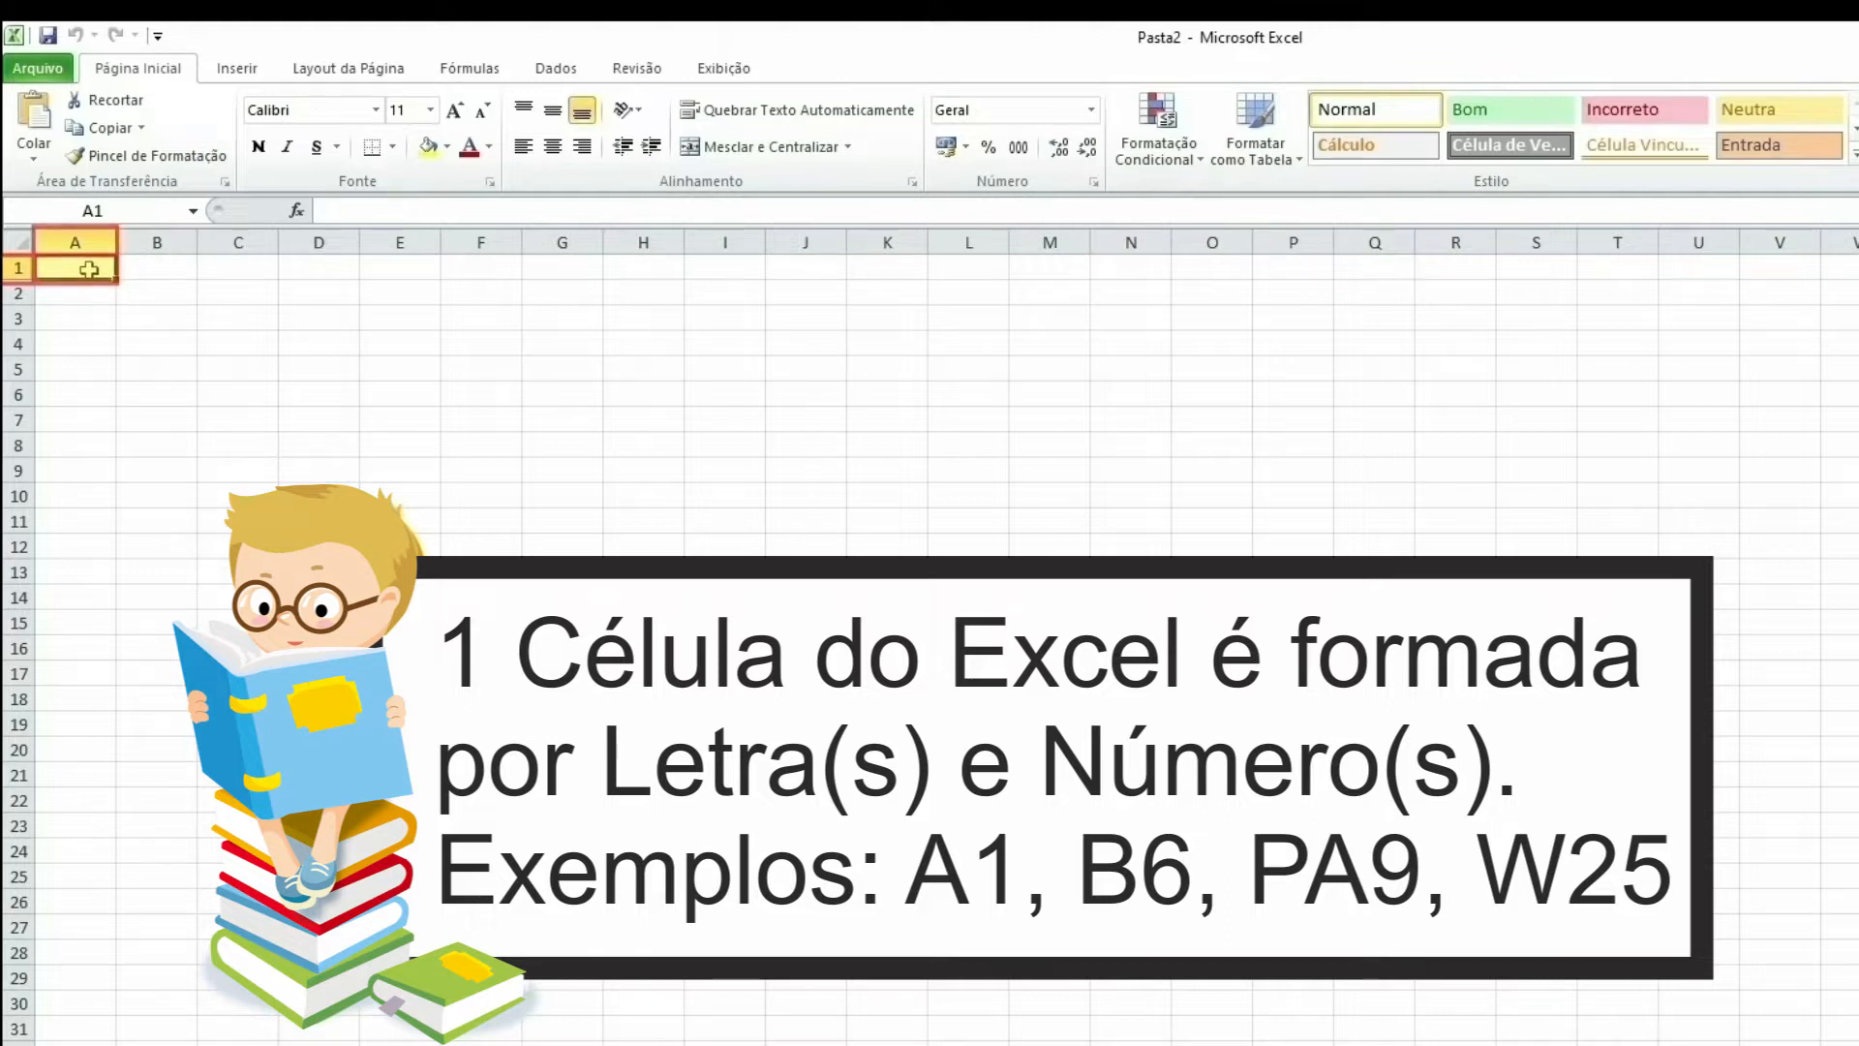
pyautogui.write('casa')
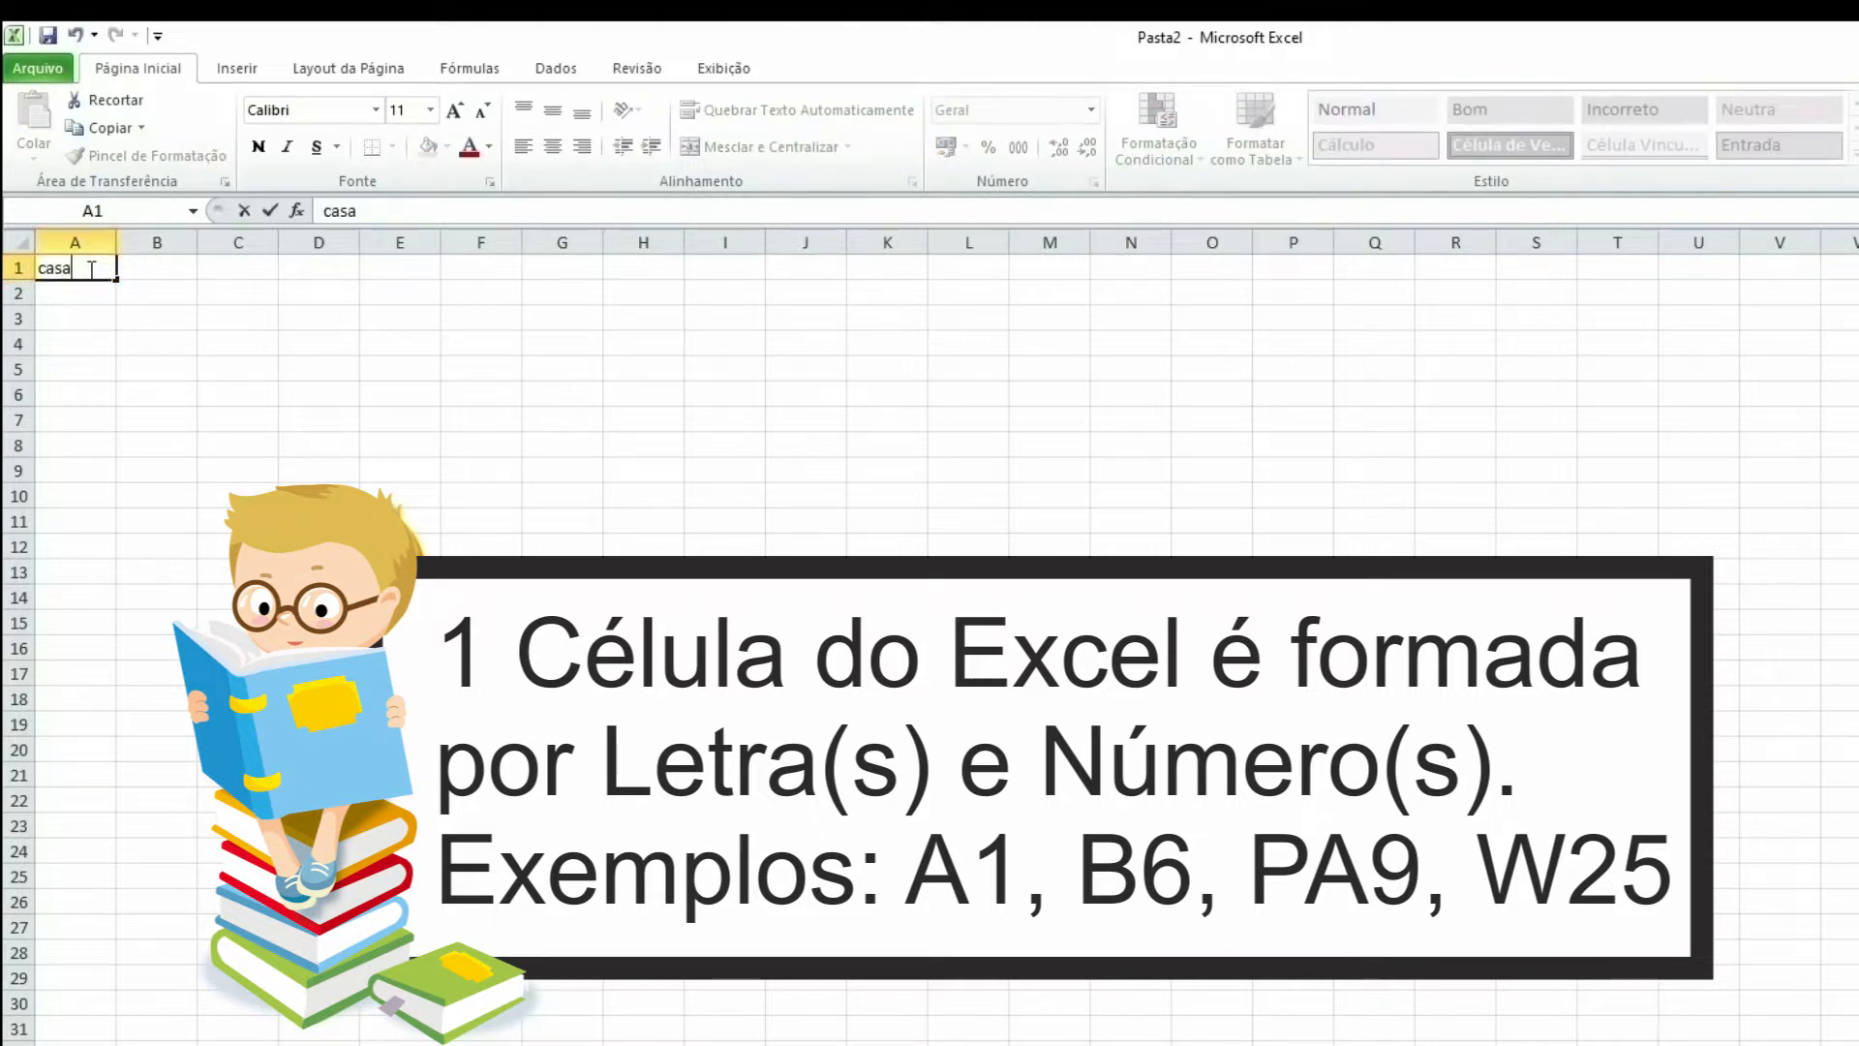
pyautogui.press('Return')
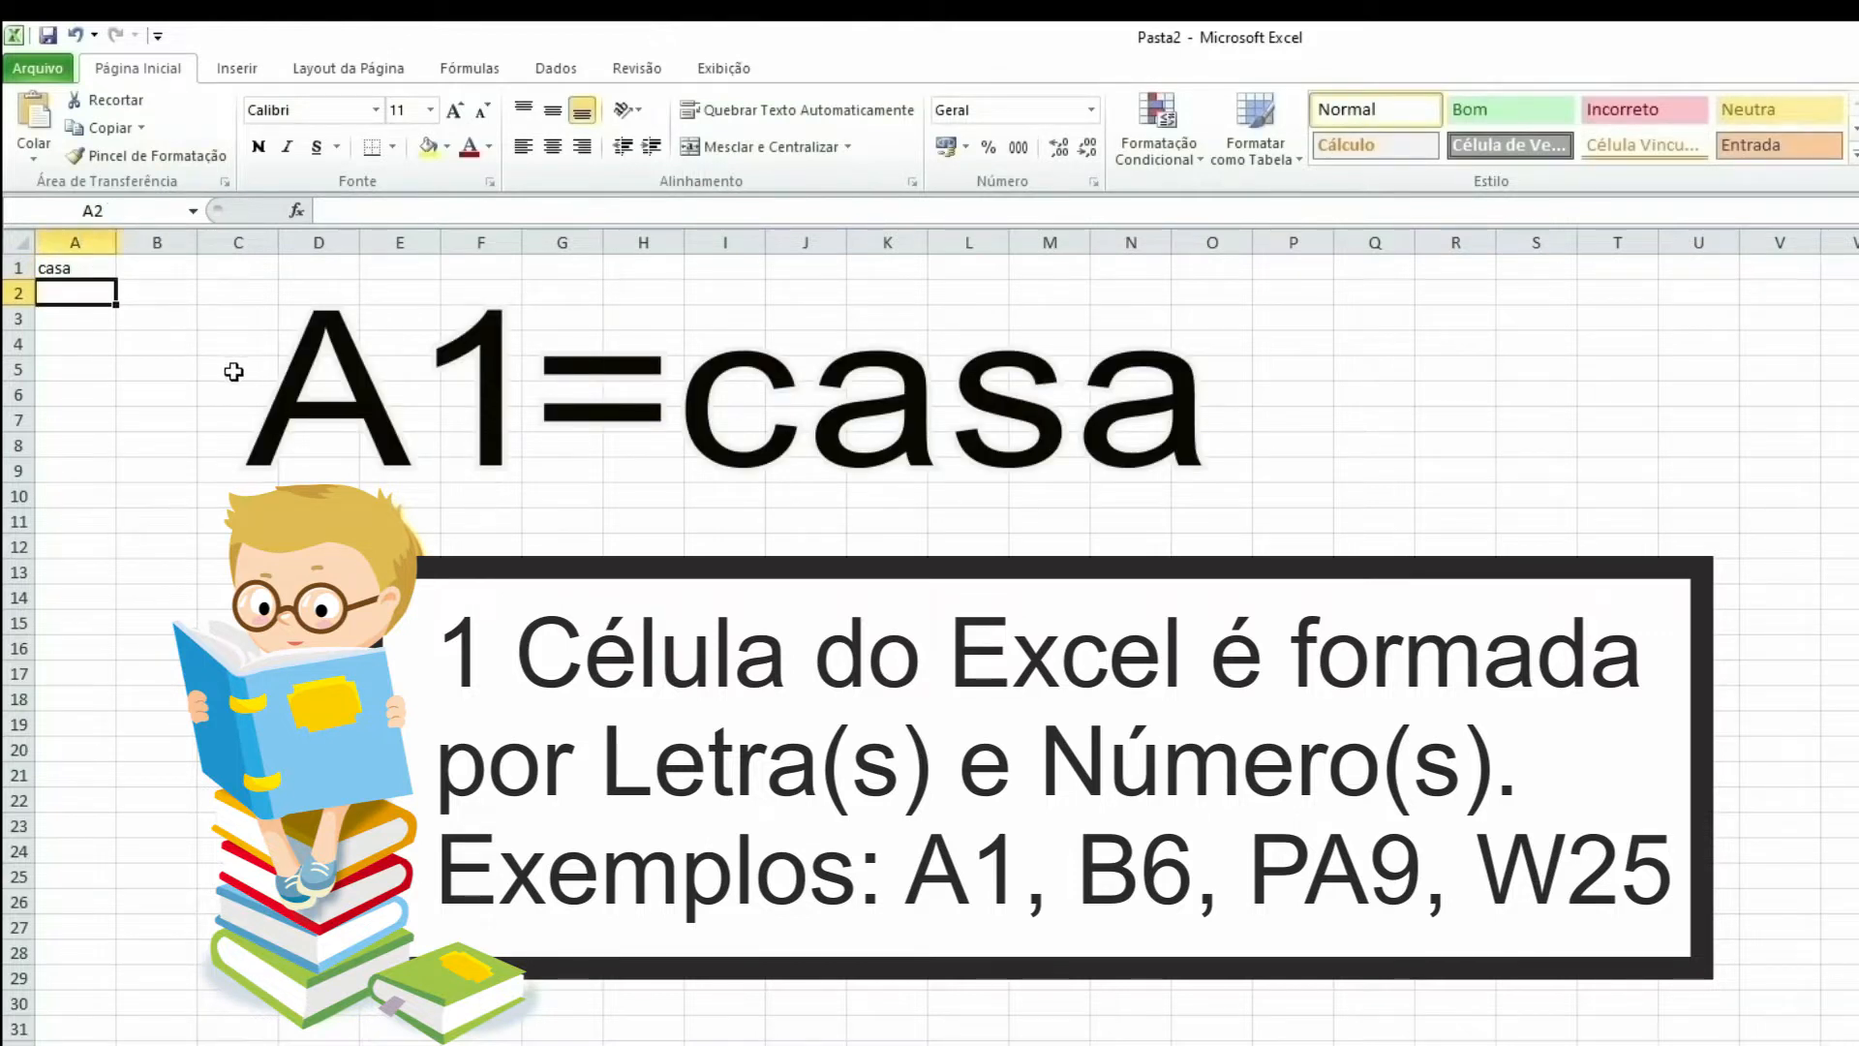
pyautogui.click(73, 268)
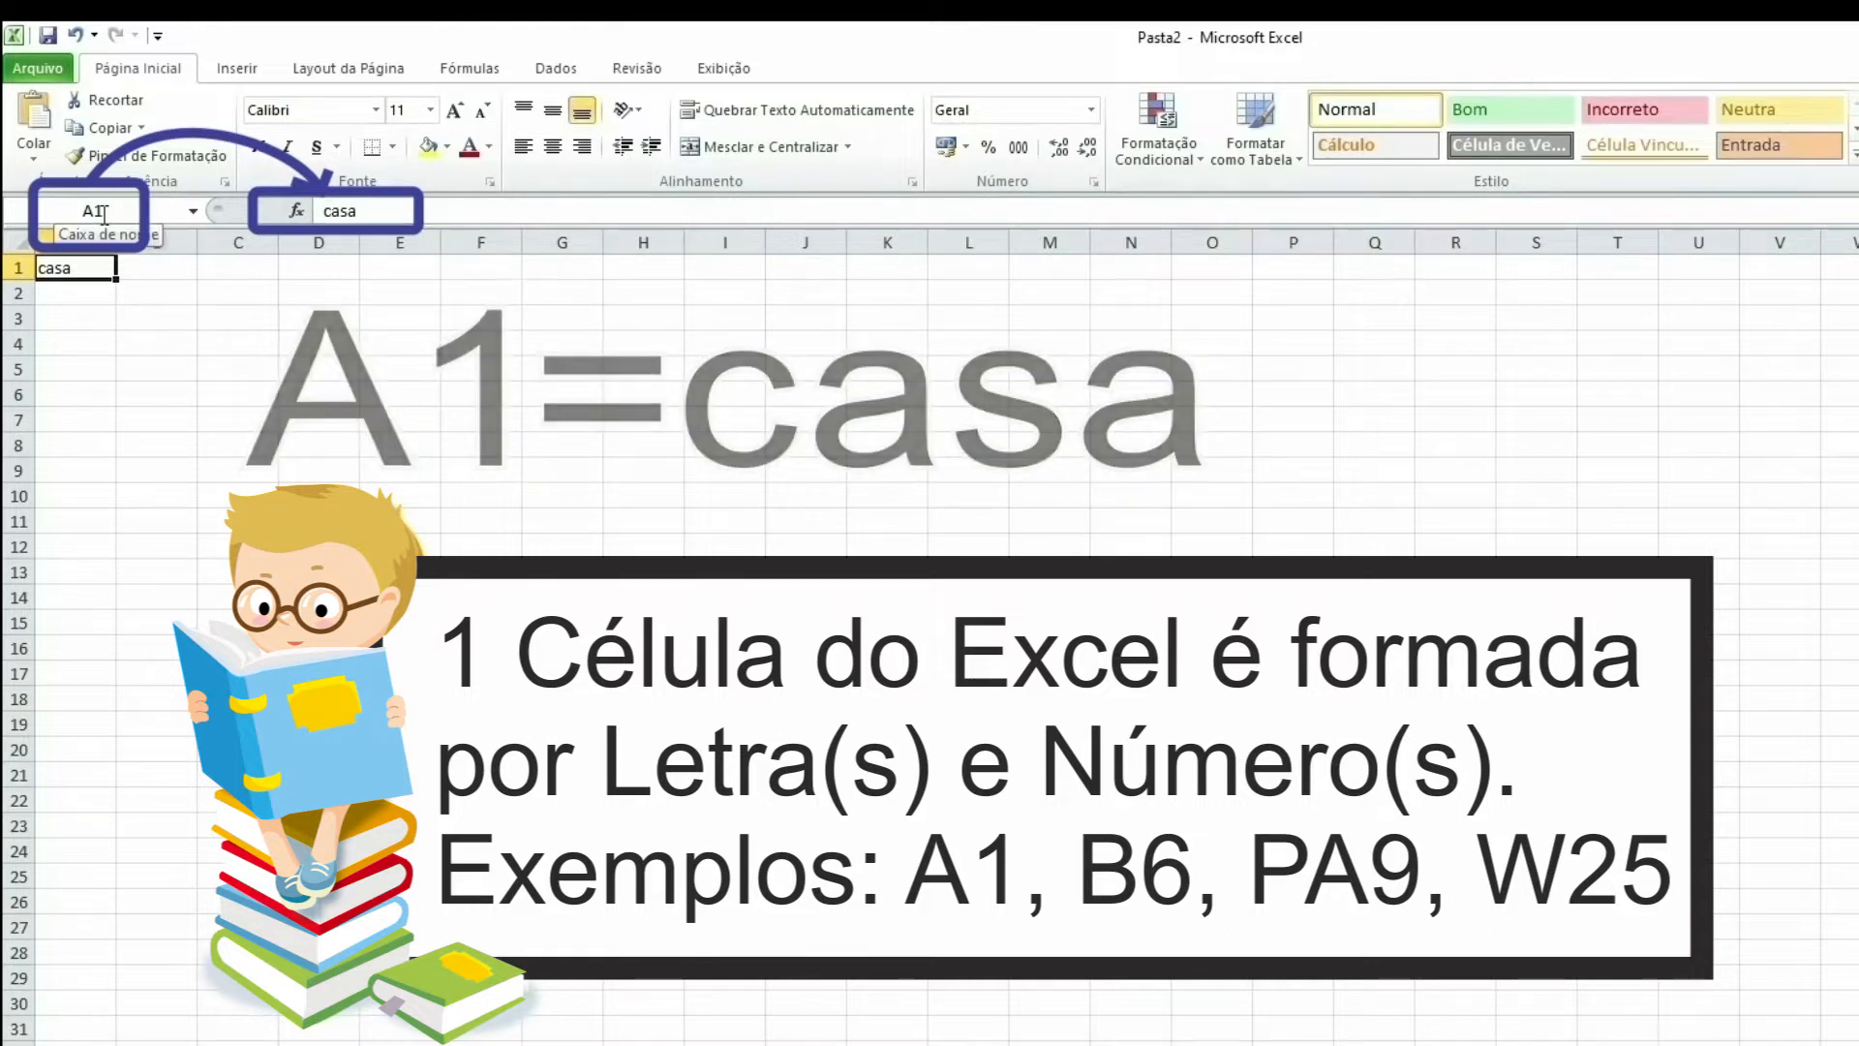
# Step: Enter "valor" in cell F9, and compare the addresses and contents of F9 and A1
pyautogui.click(484, 469)
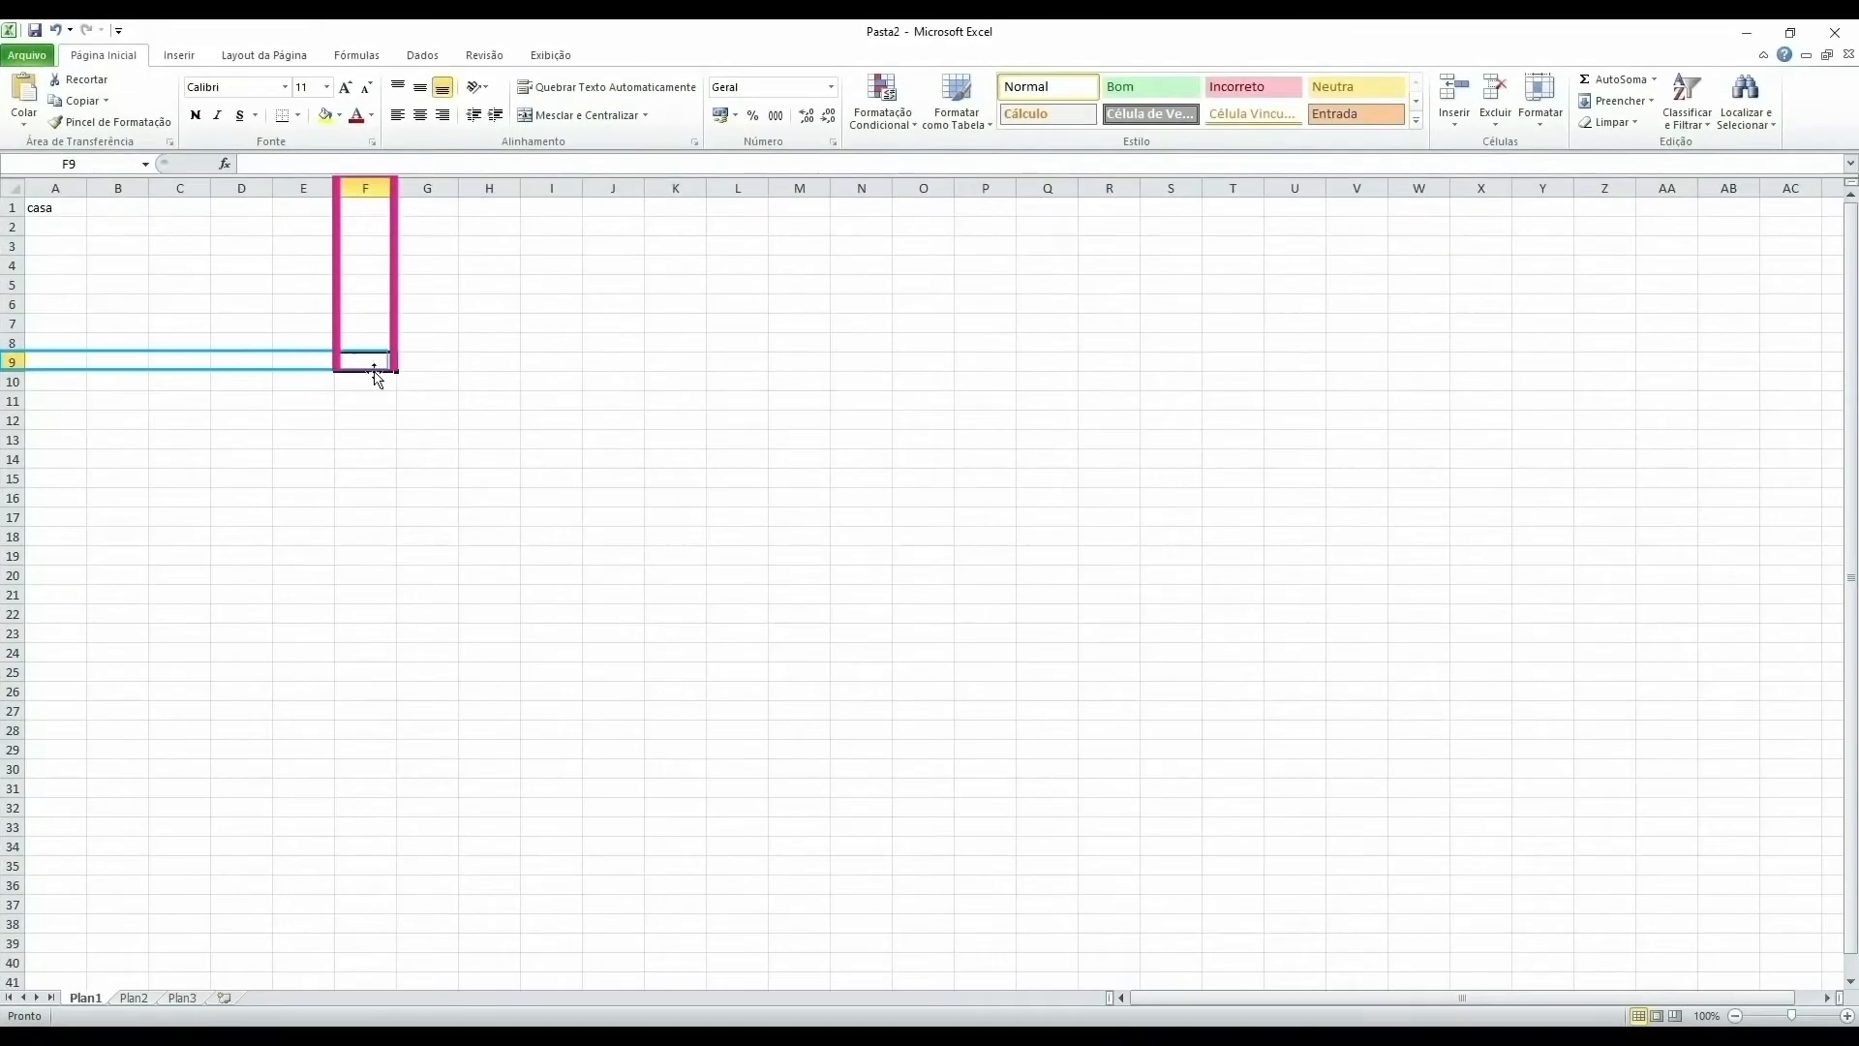
pyautogui.write('valor')
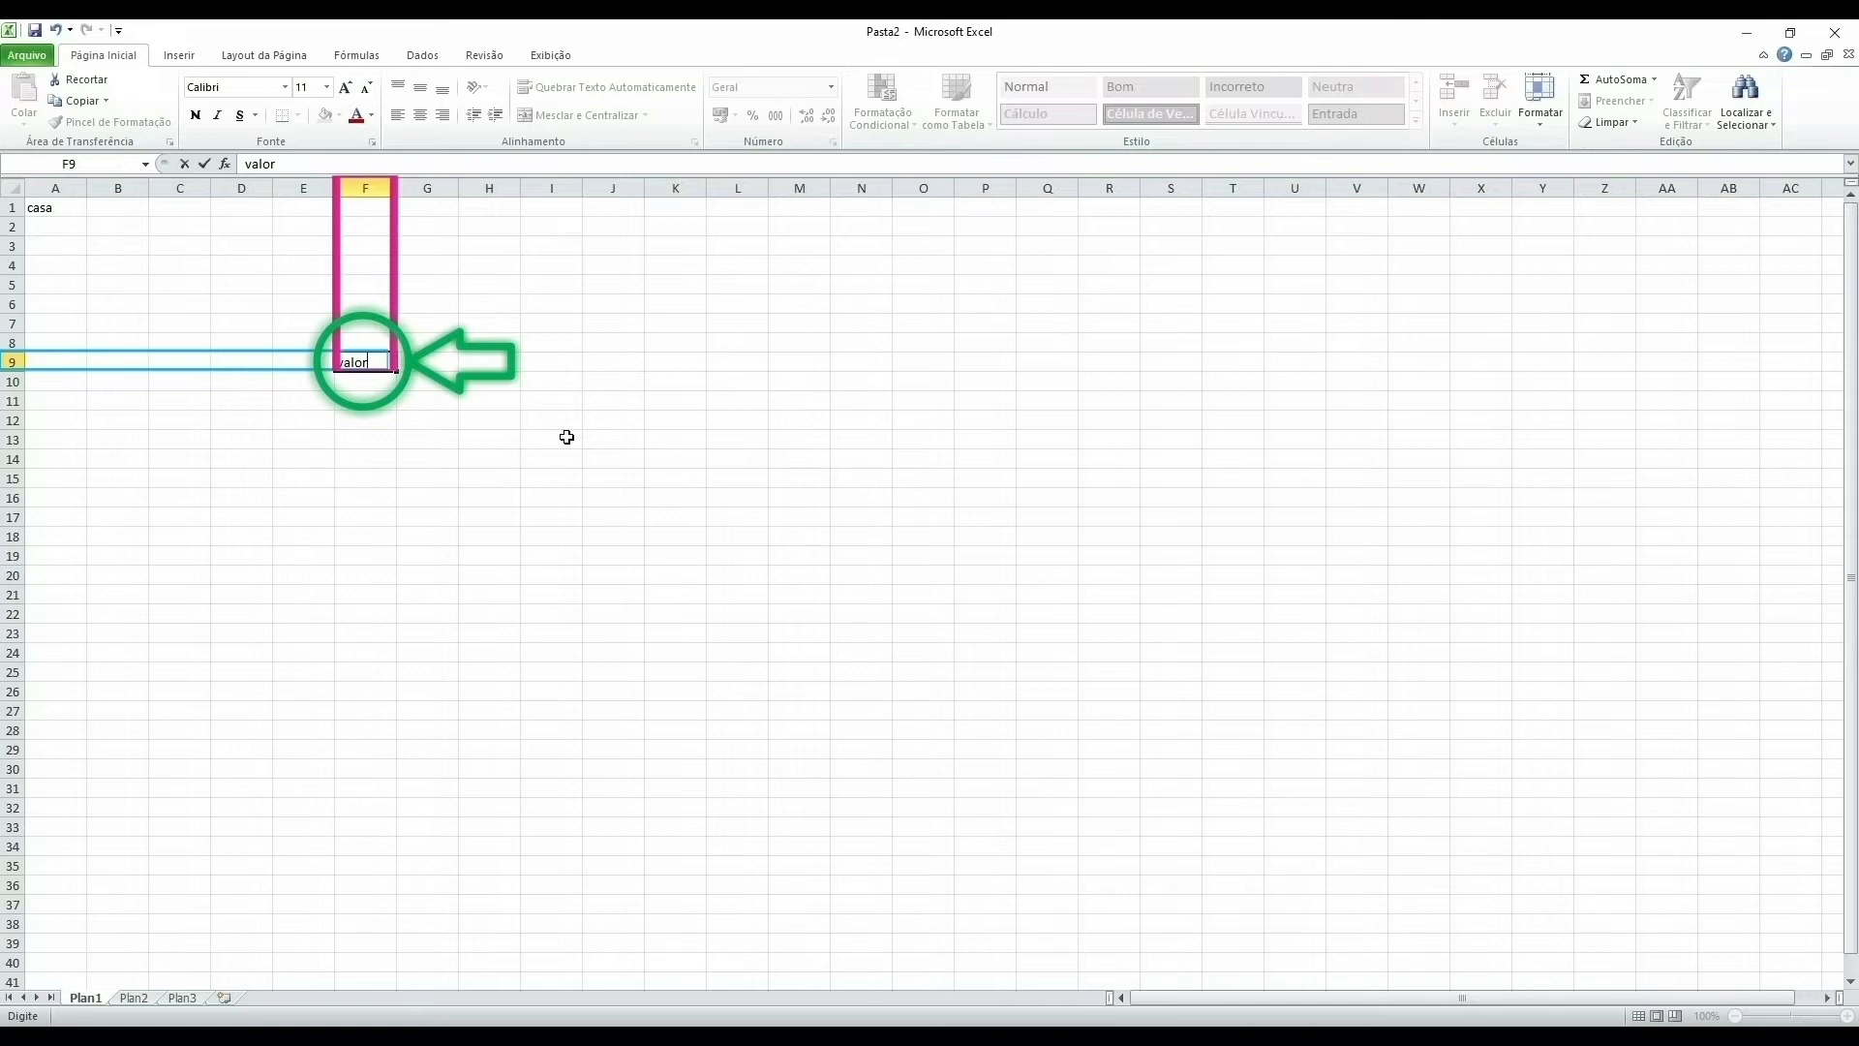
pyautogui.press('Return')
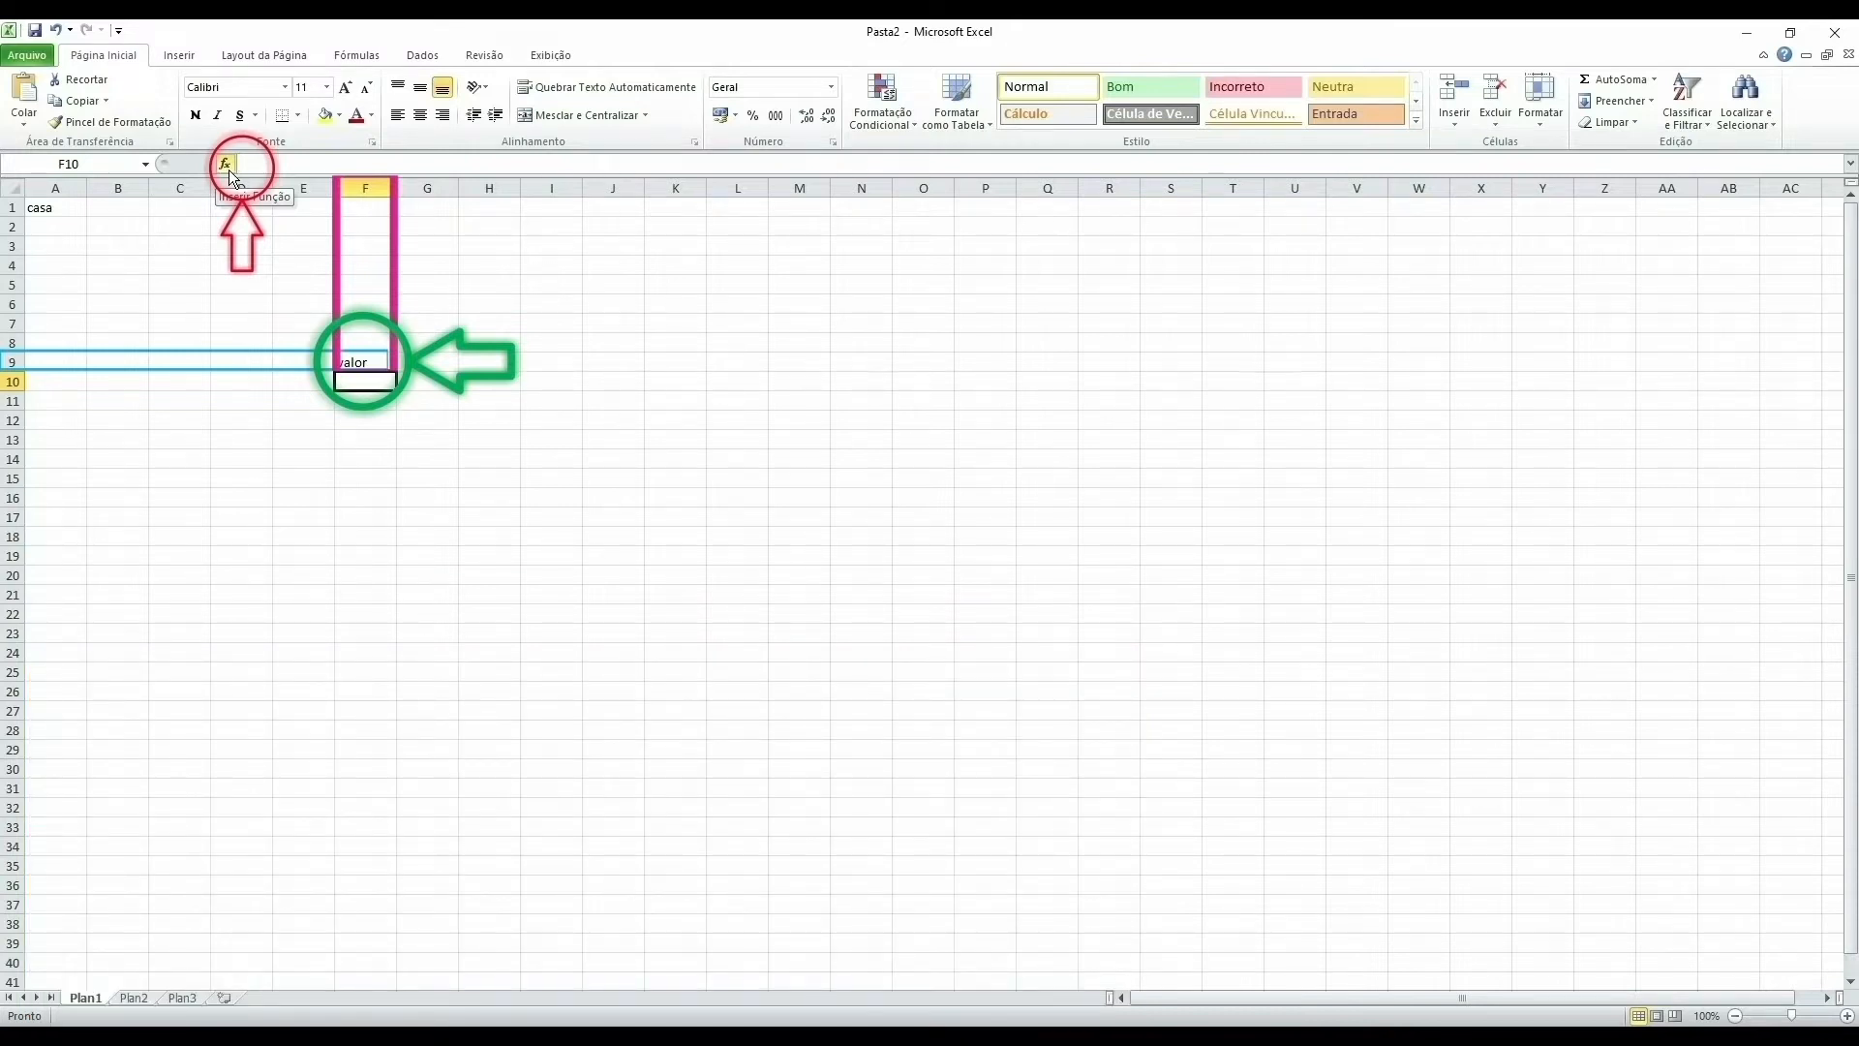
pyautogui.click(381, 364)
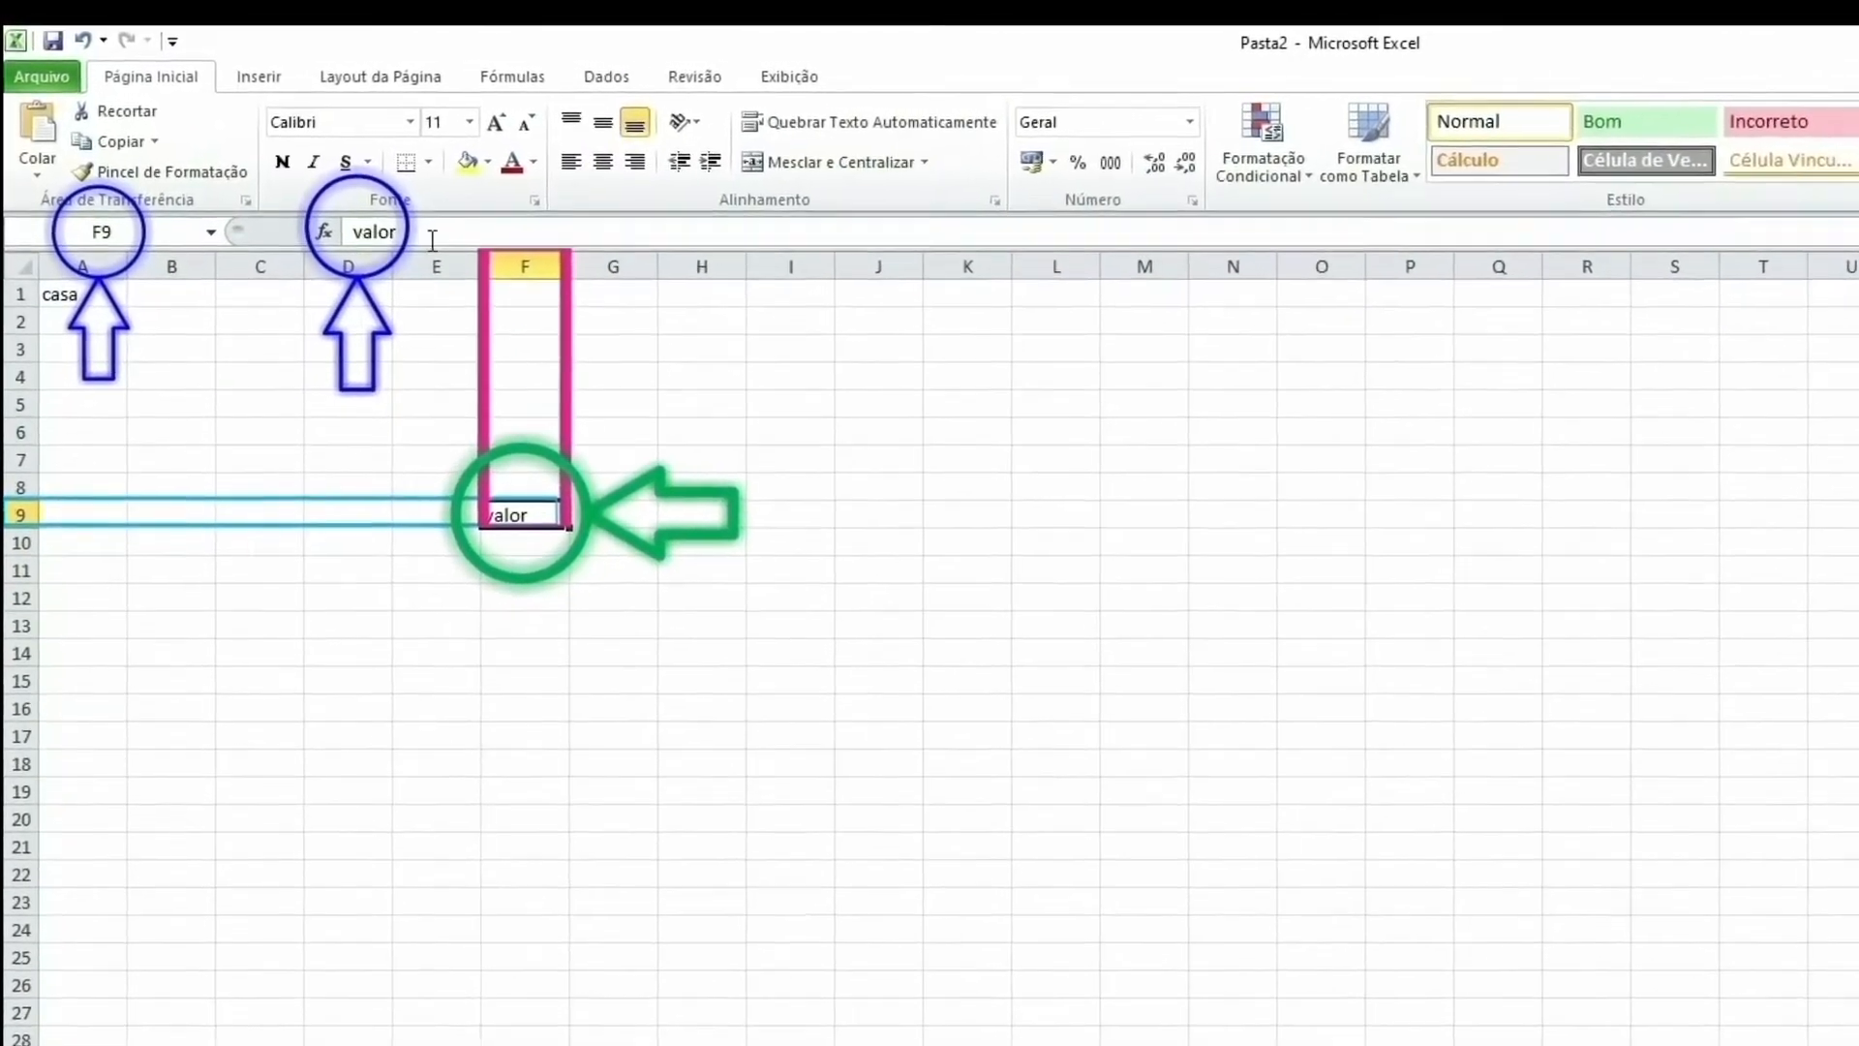
pyautogui.click(92, 291)
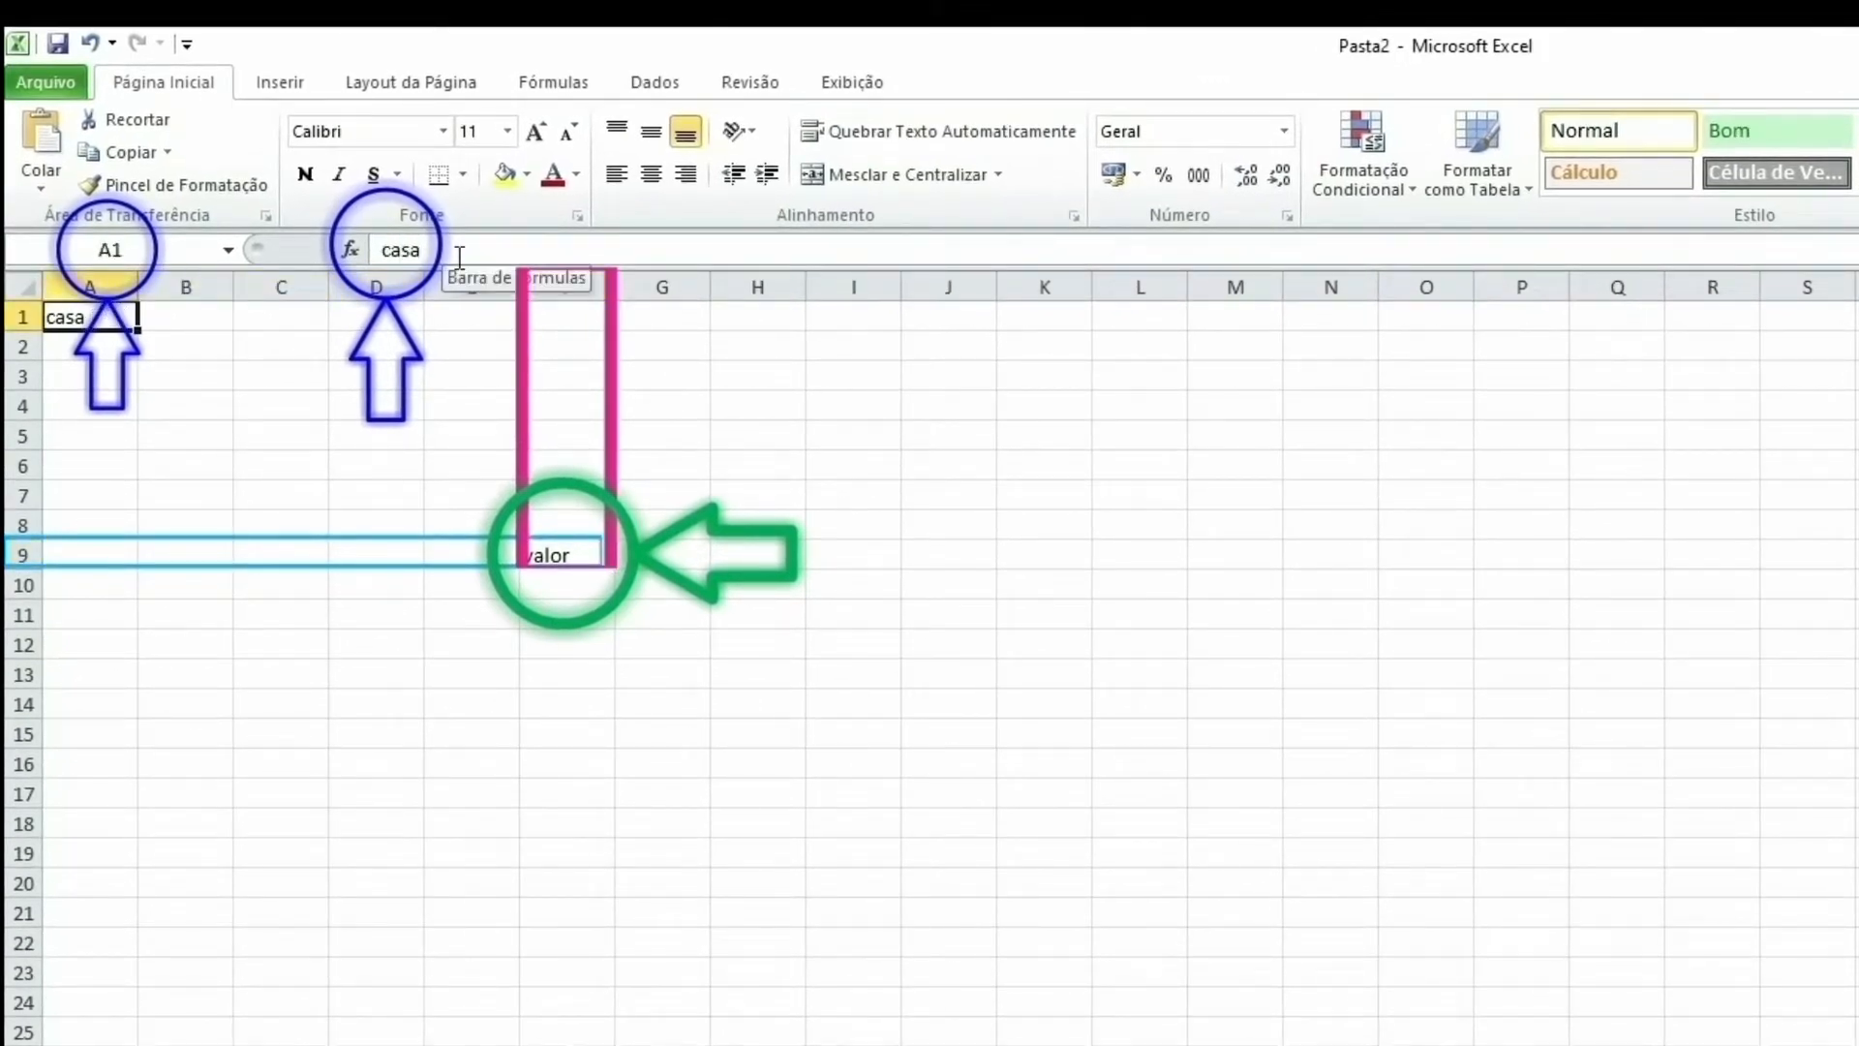
# Step: Fill cell D8 with a dark orange theme colour
pyautogui.click(375, 526)
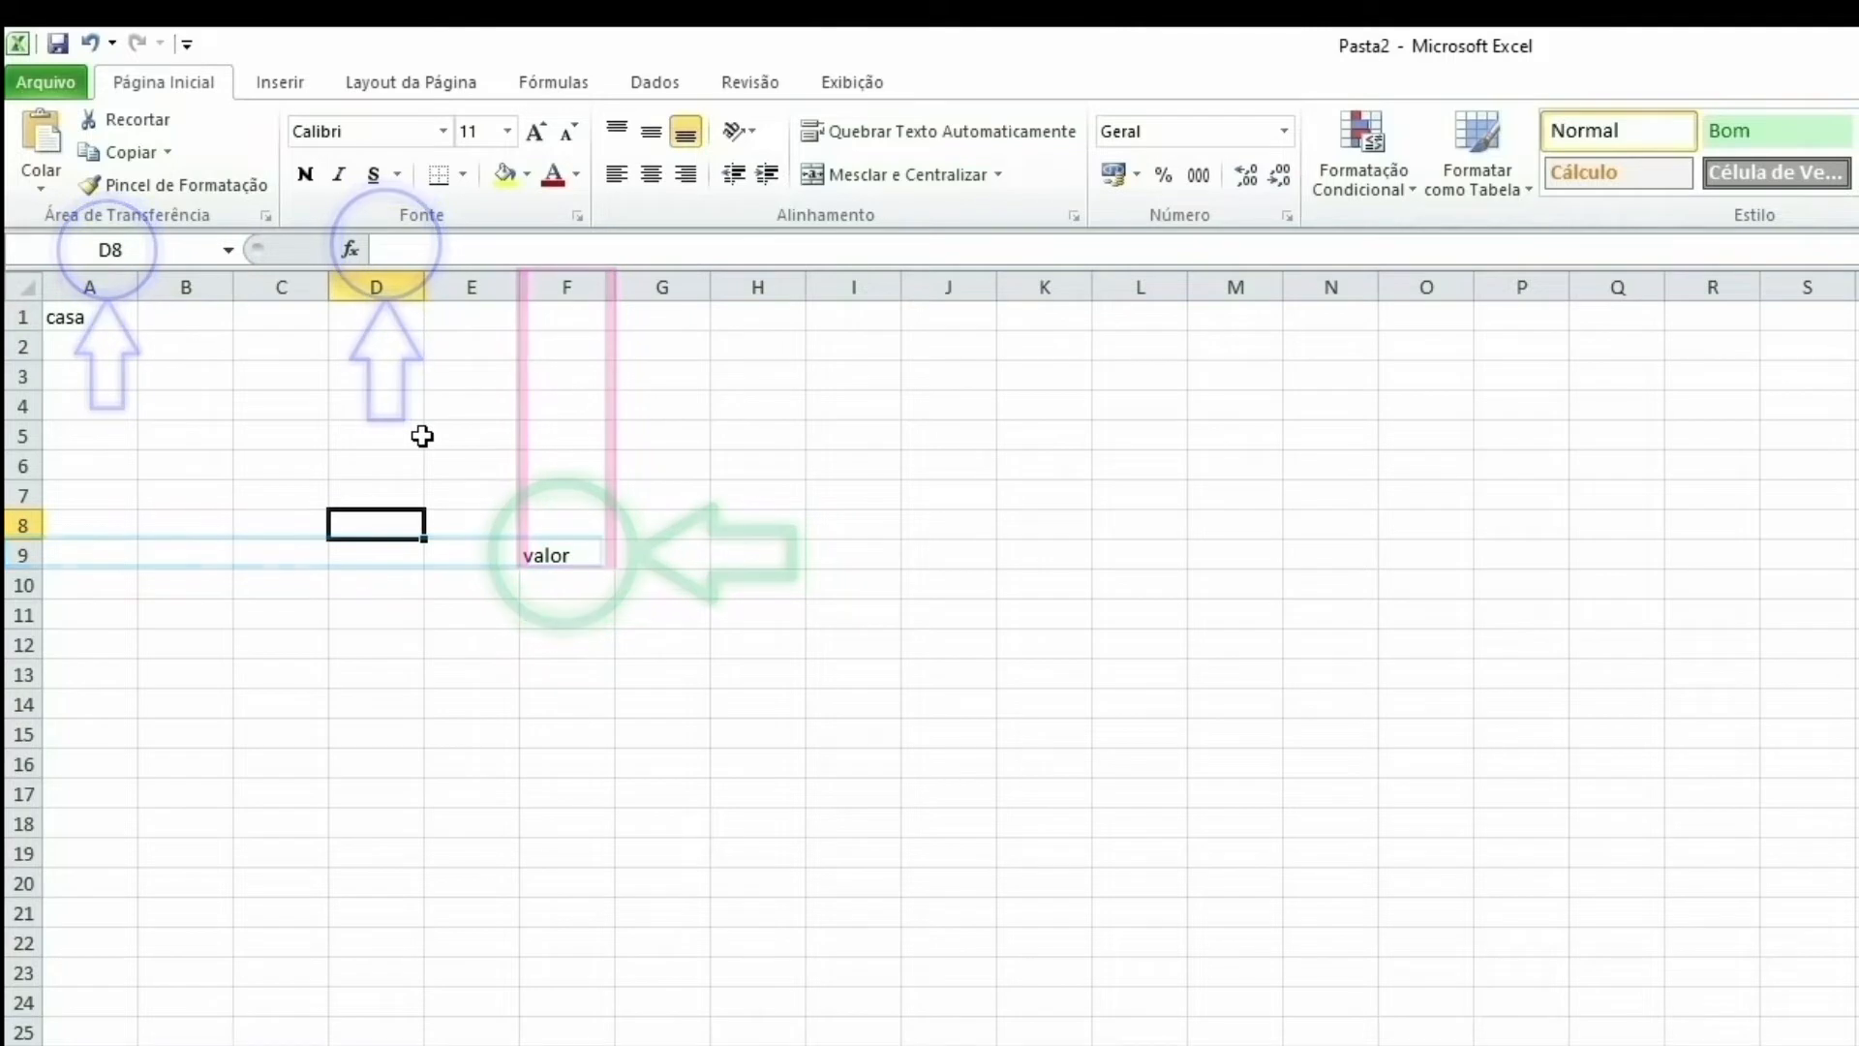
pyautogui.click(526, 173)
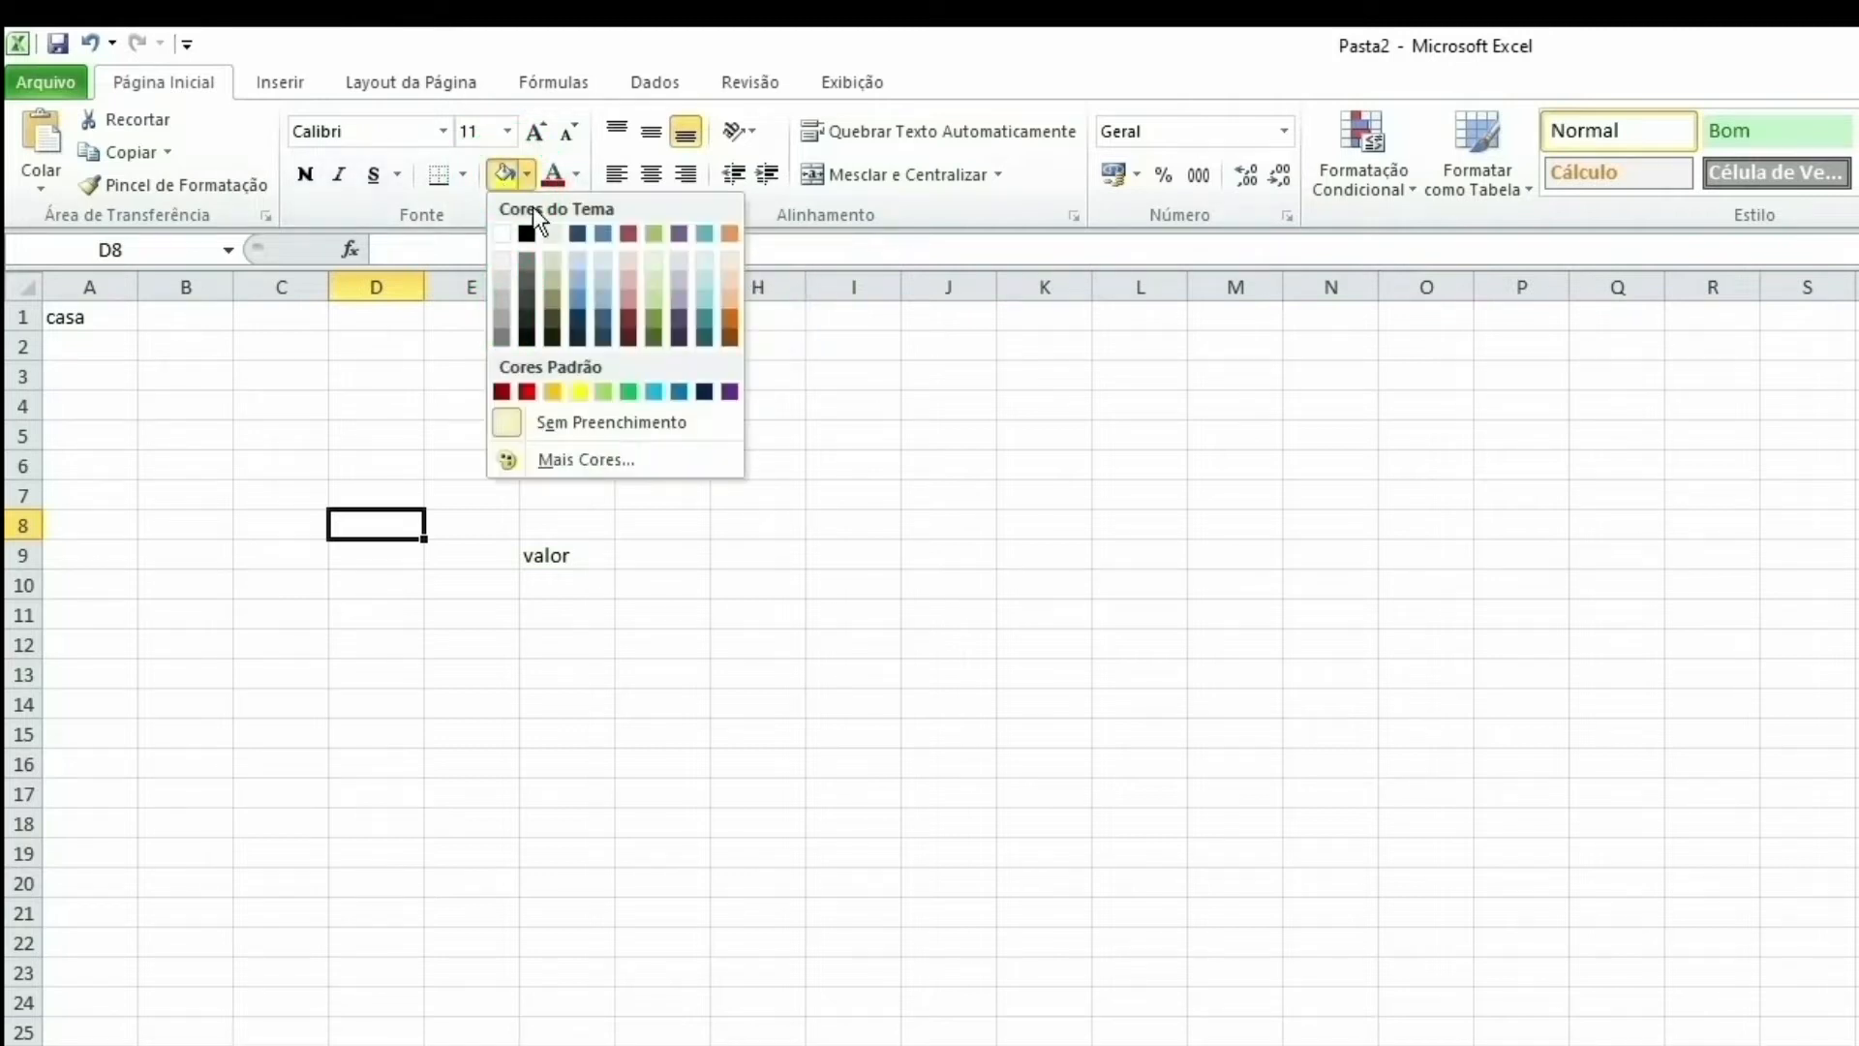
pyautogui.click(728, 317)
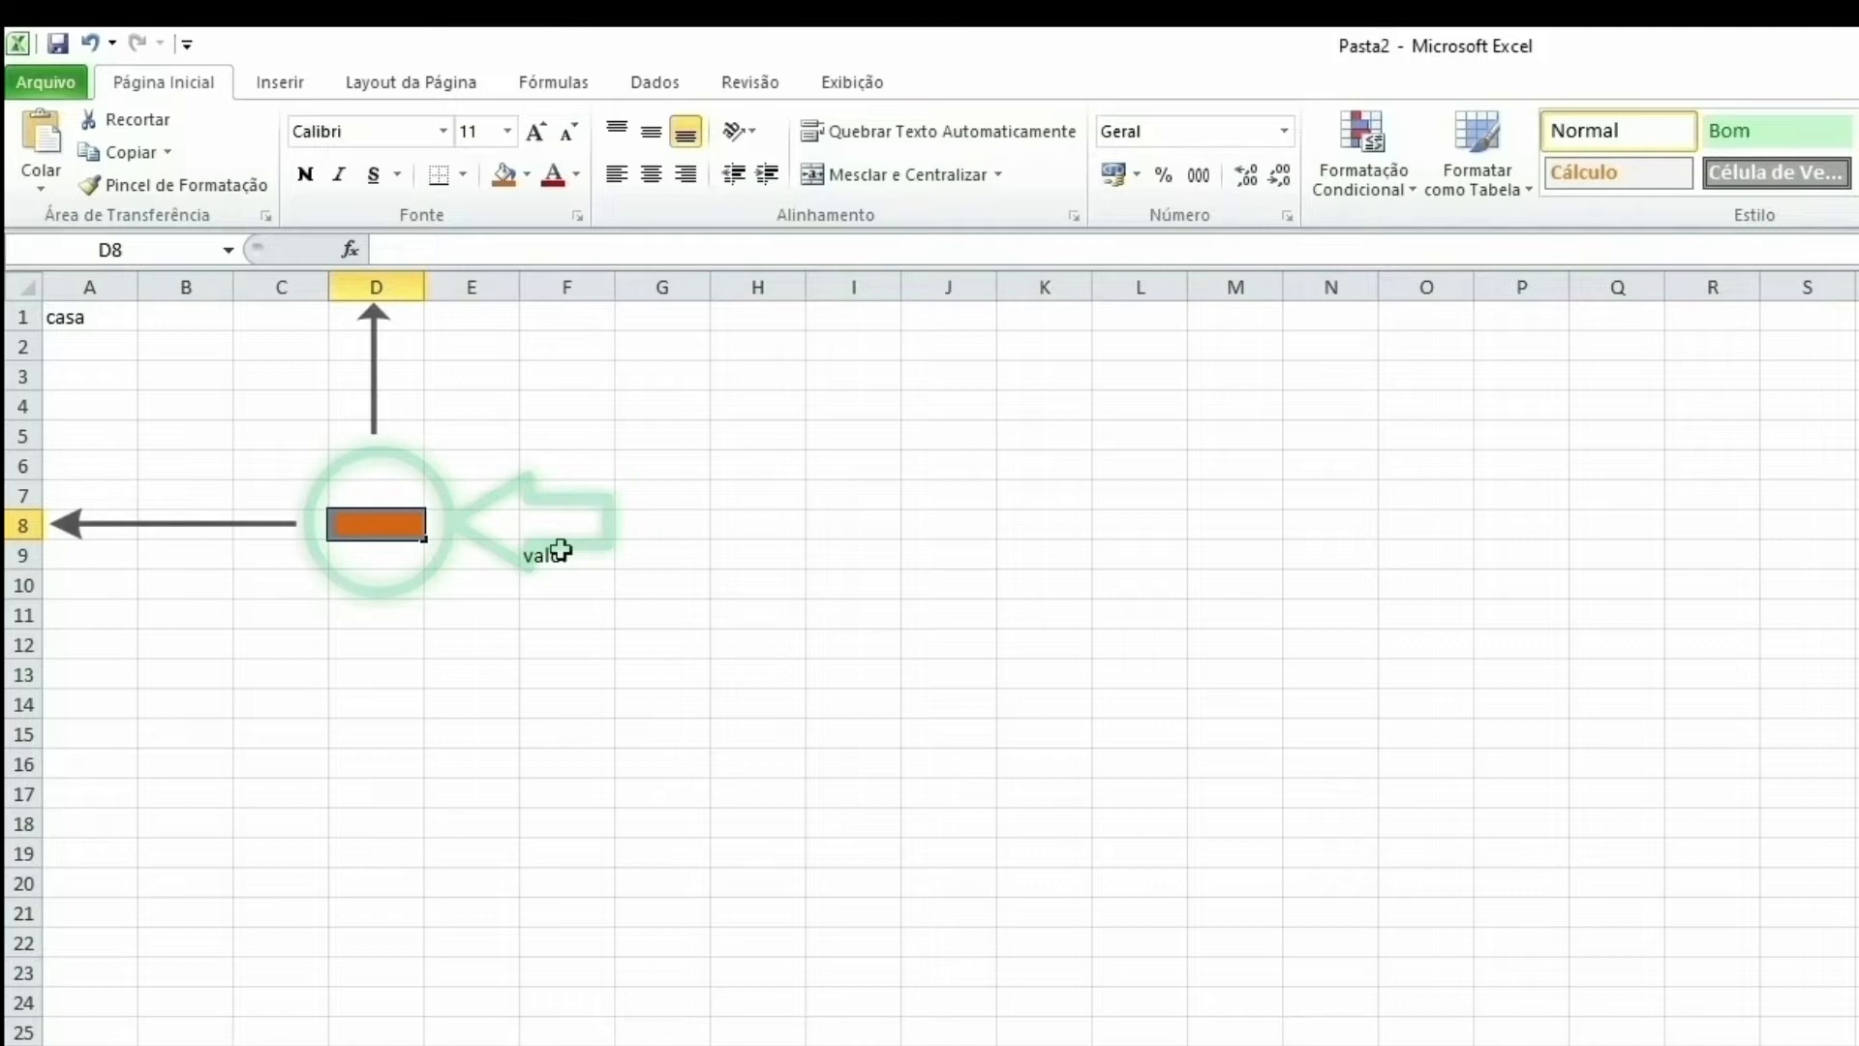
pyautogui.click(490, 463)
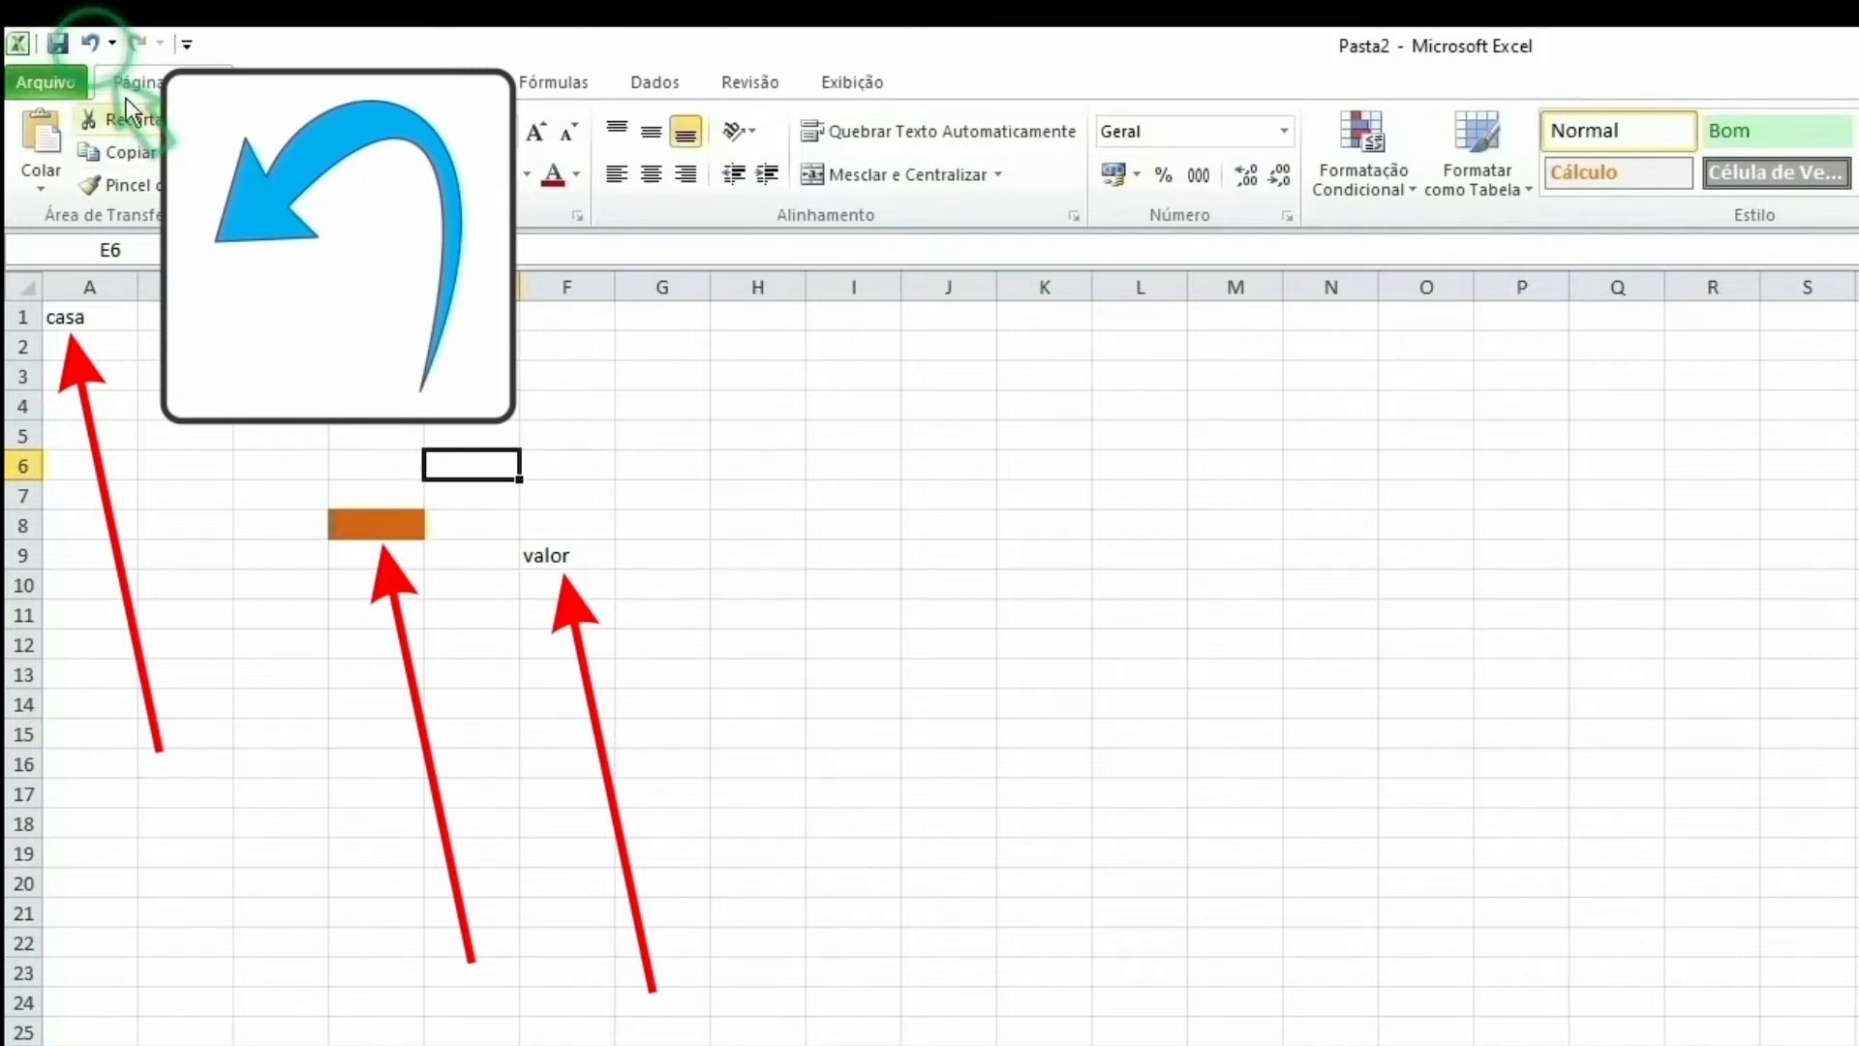
# Step: Undo the D8 fill and the text entries in F9 and A1
pyautogui.click(91, 45)
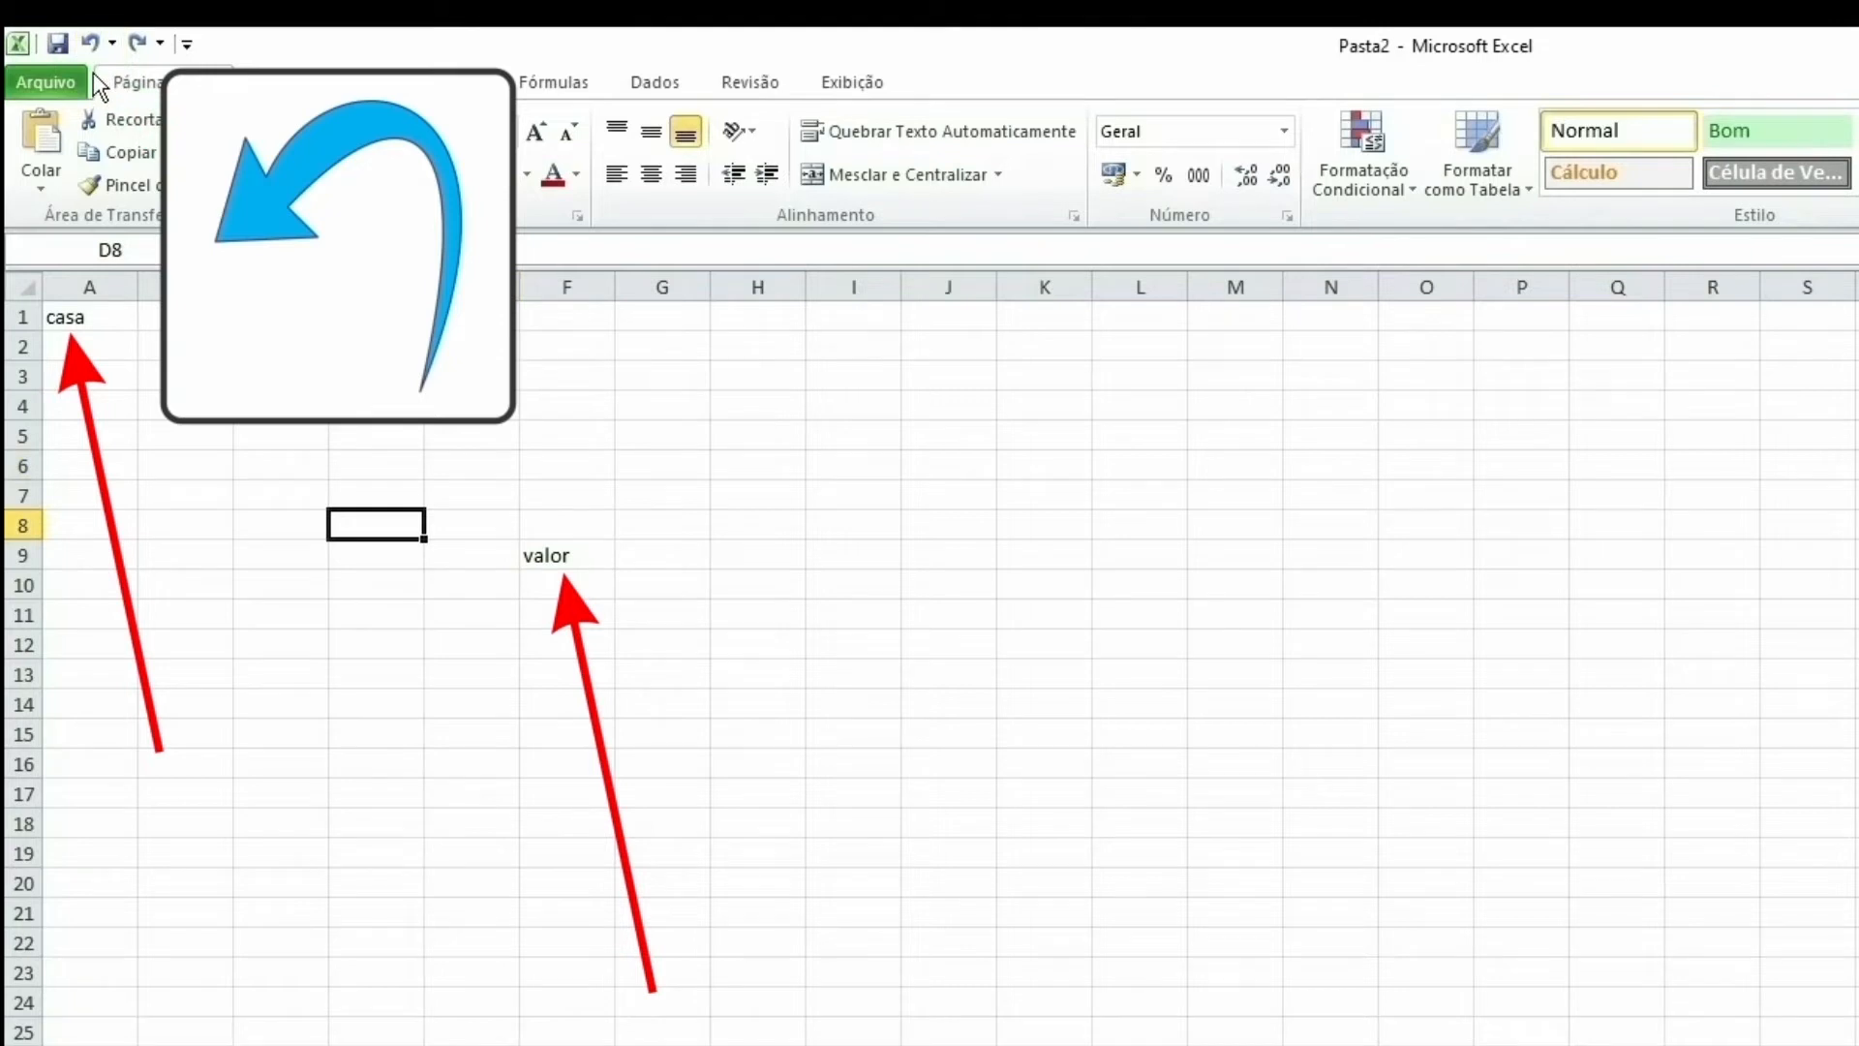
pyautogui.click(90, 48)
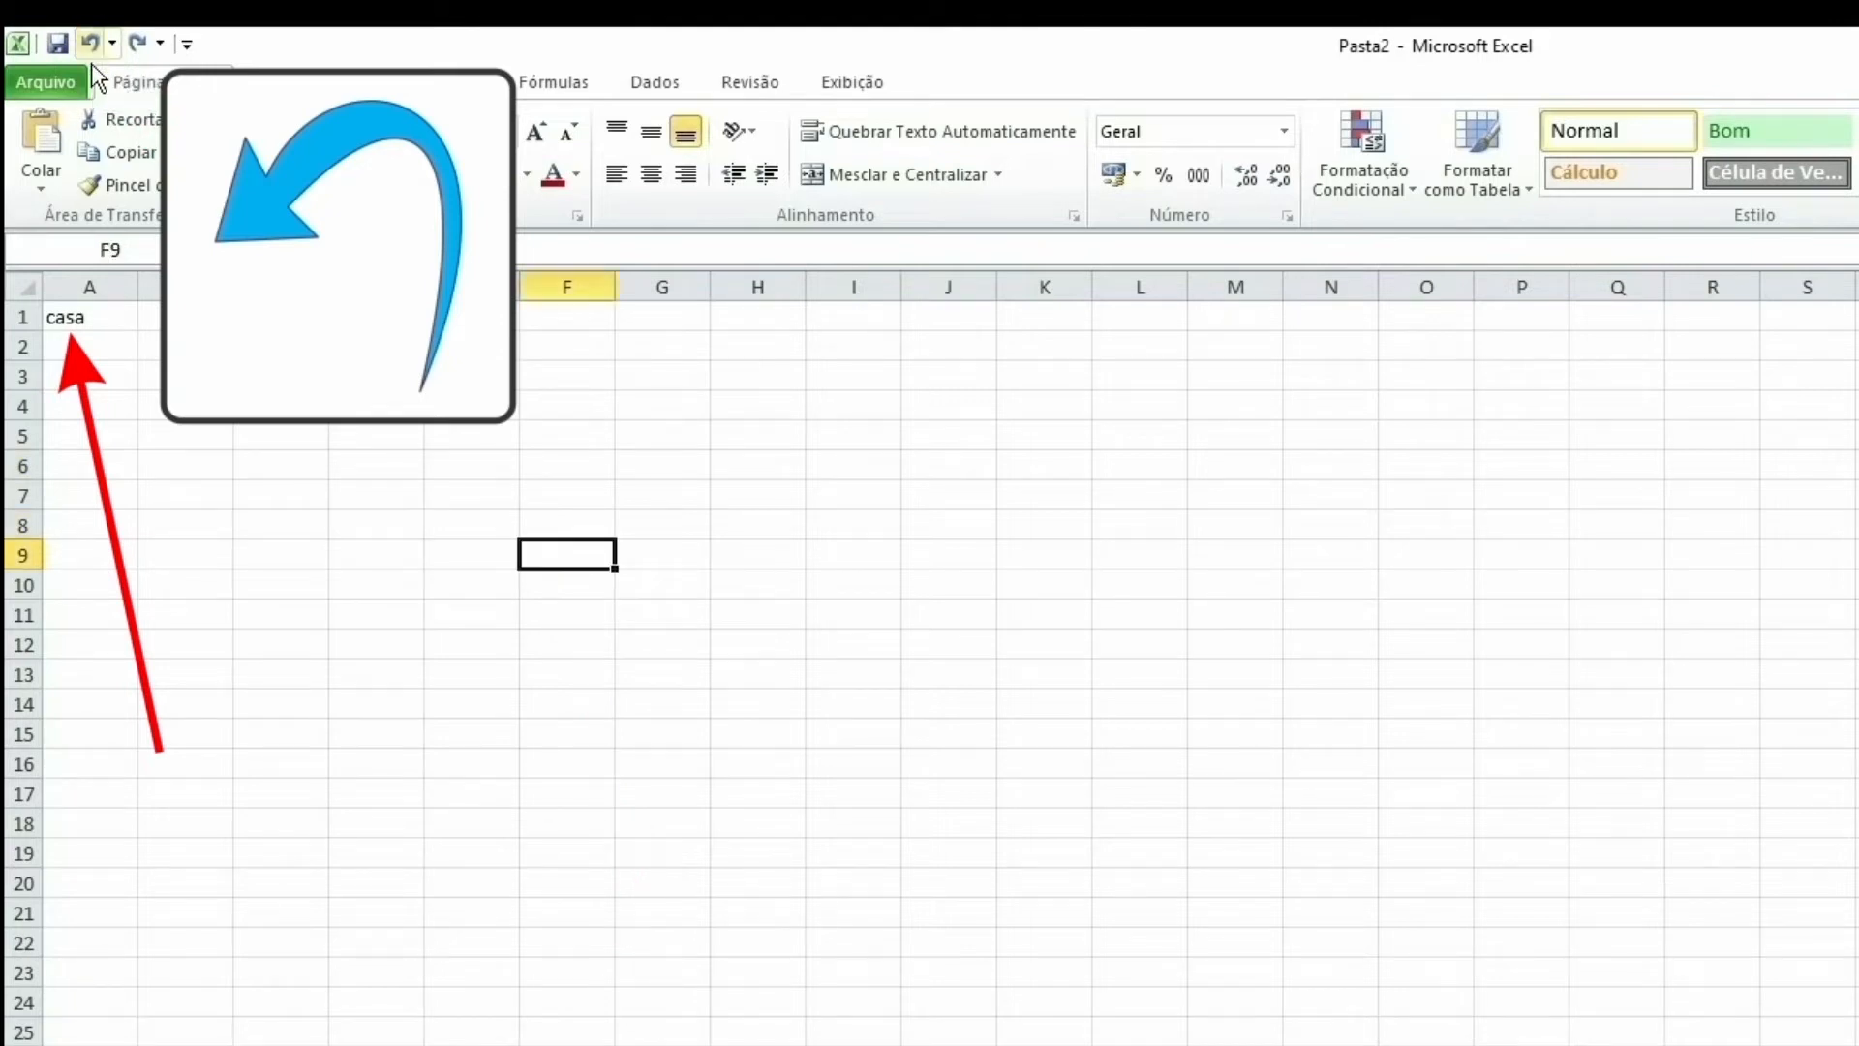
pyautogui.click(93, 42)
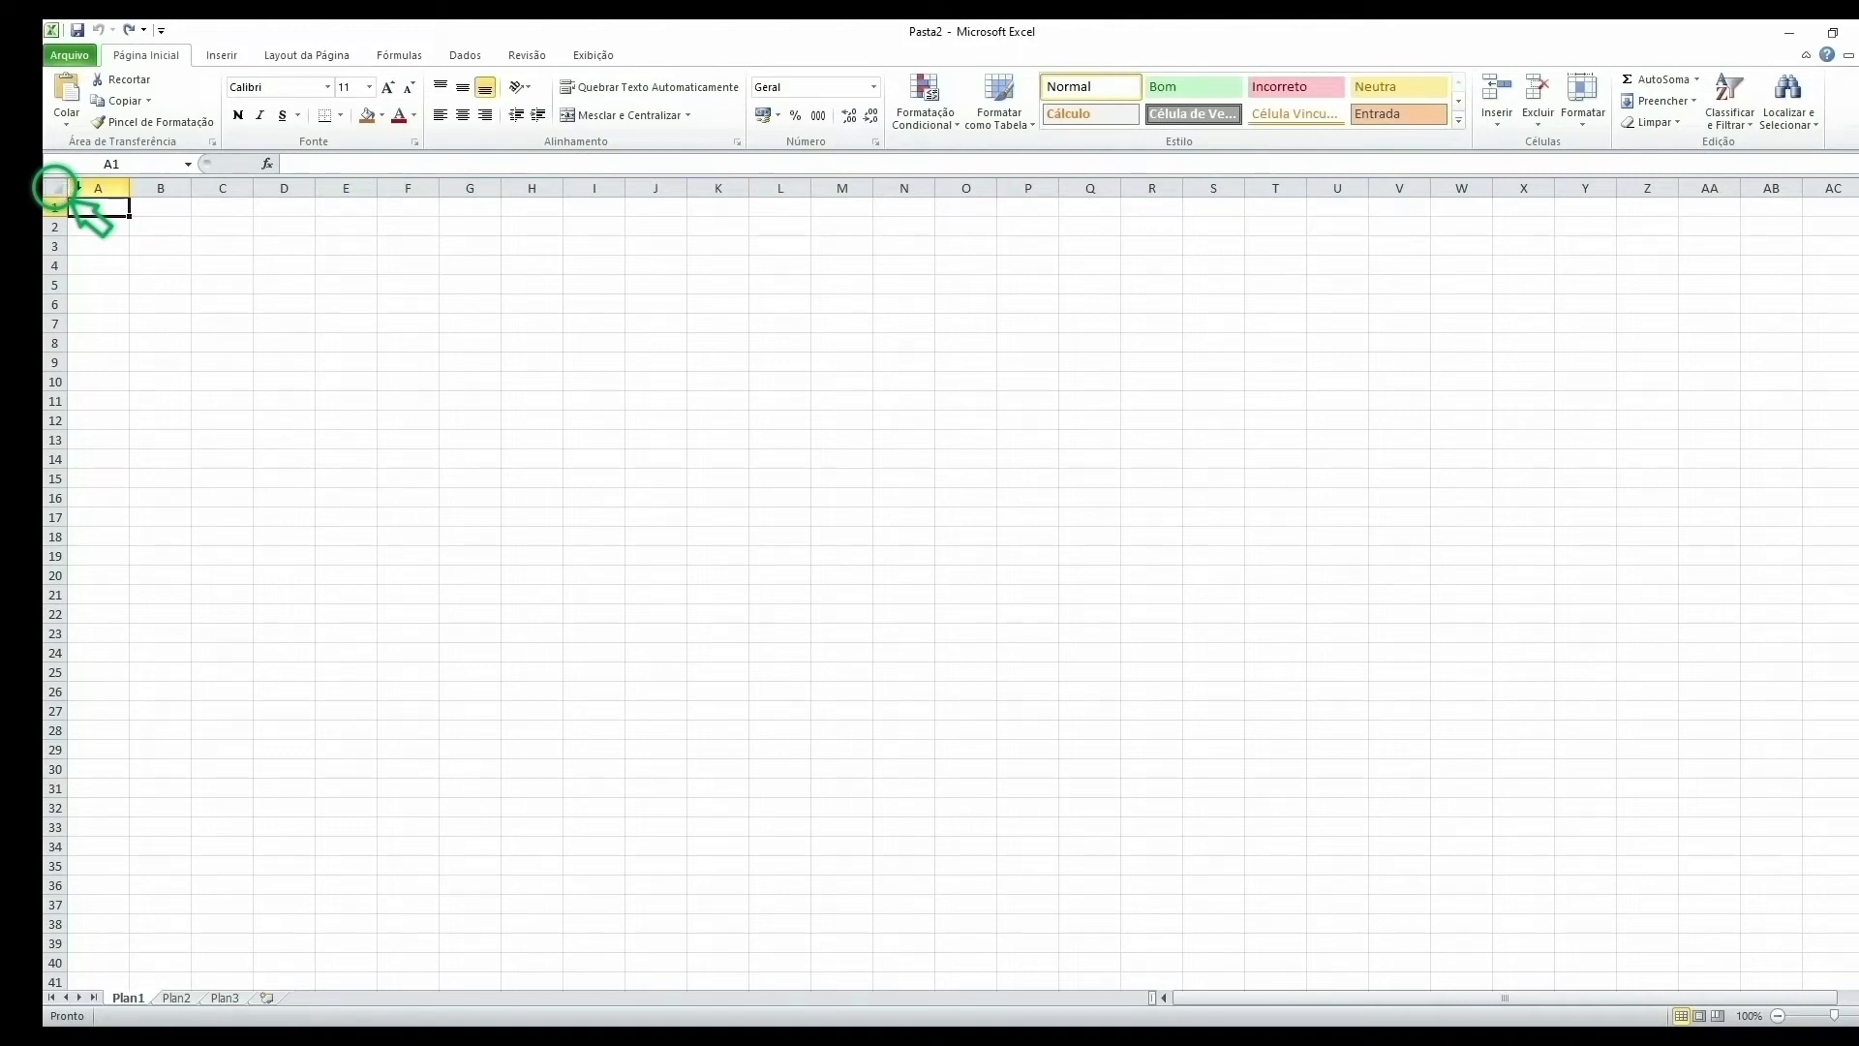
# Step: Select the whole Plan1 sheet and fill all its cells with a light green theme colour
pyautogui.click(57, 188)
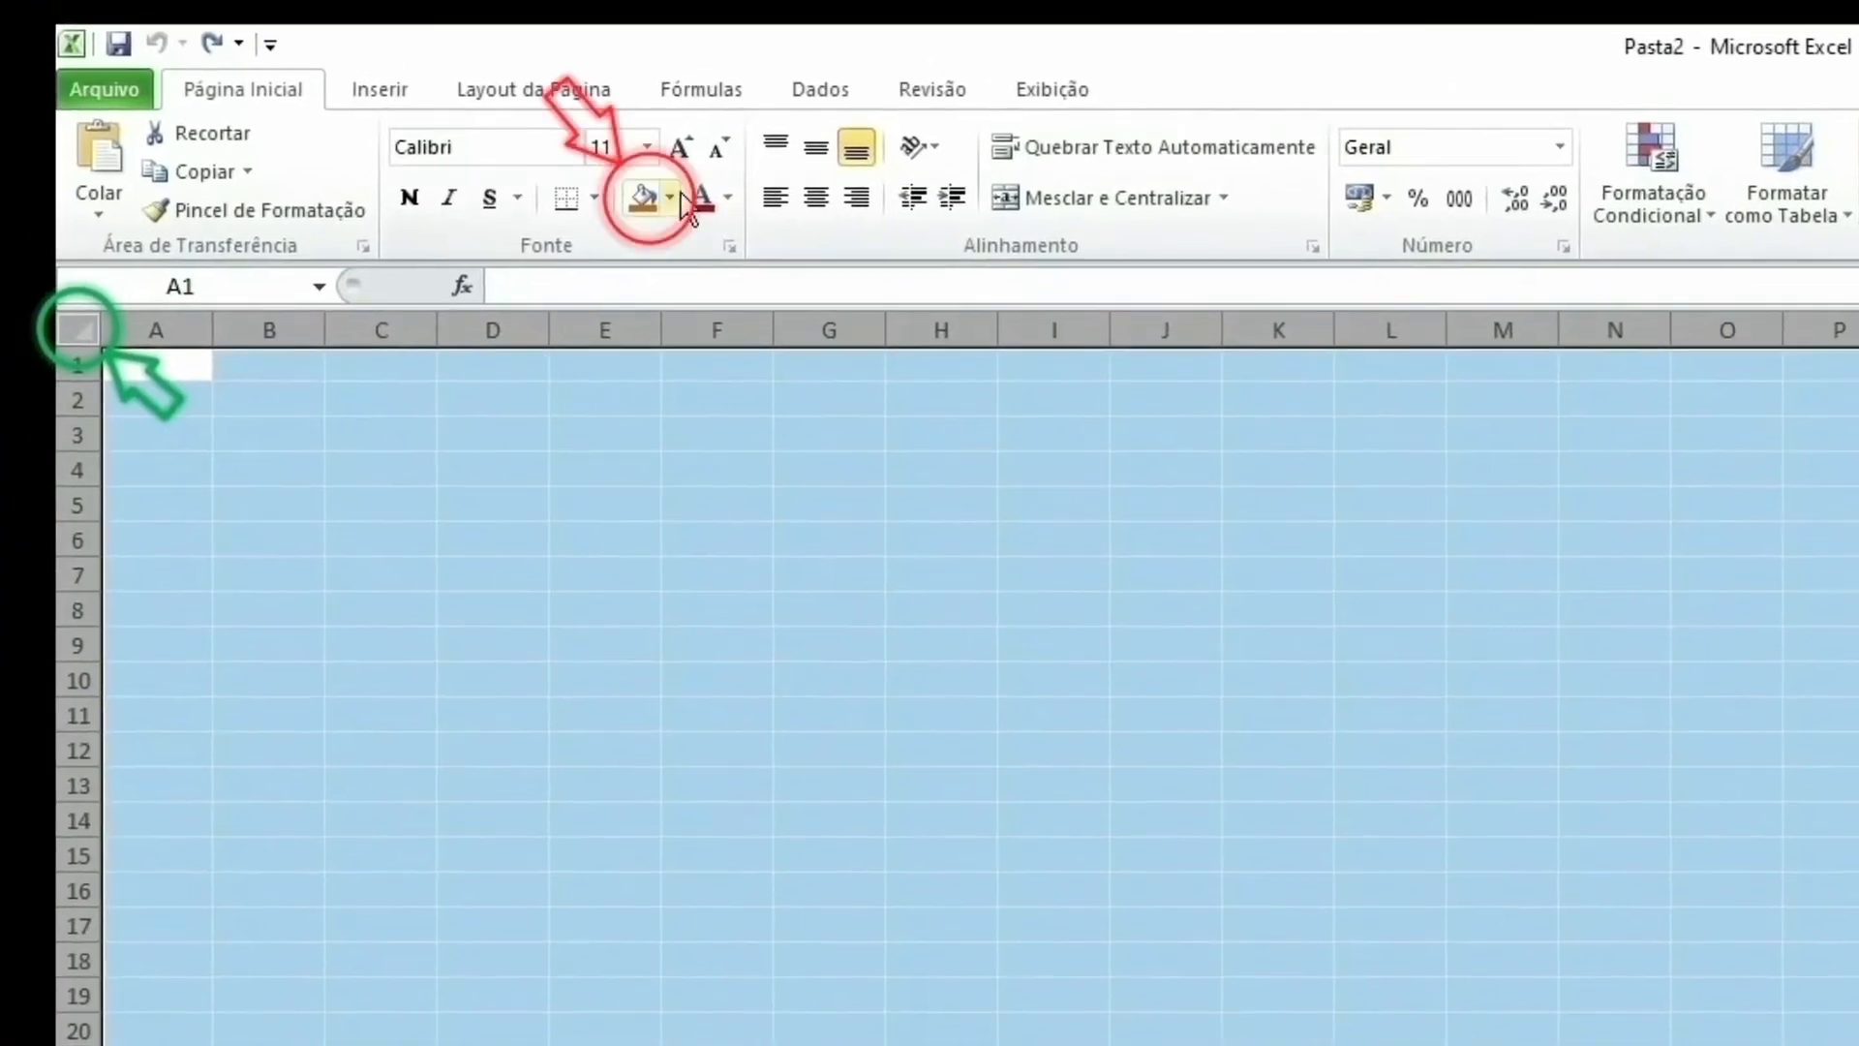
pyautogui.click(670, 199)
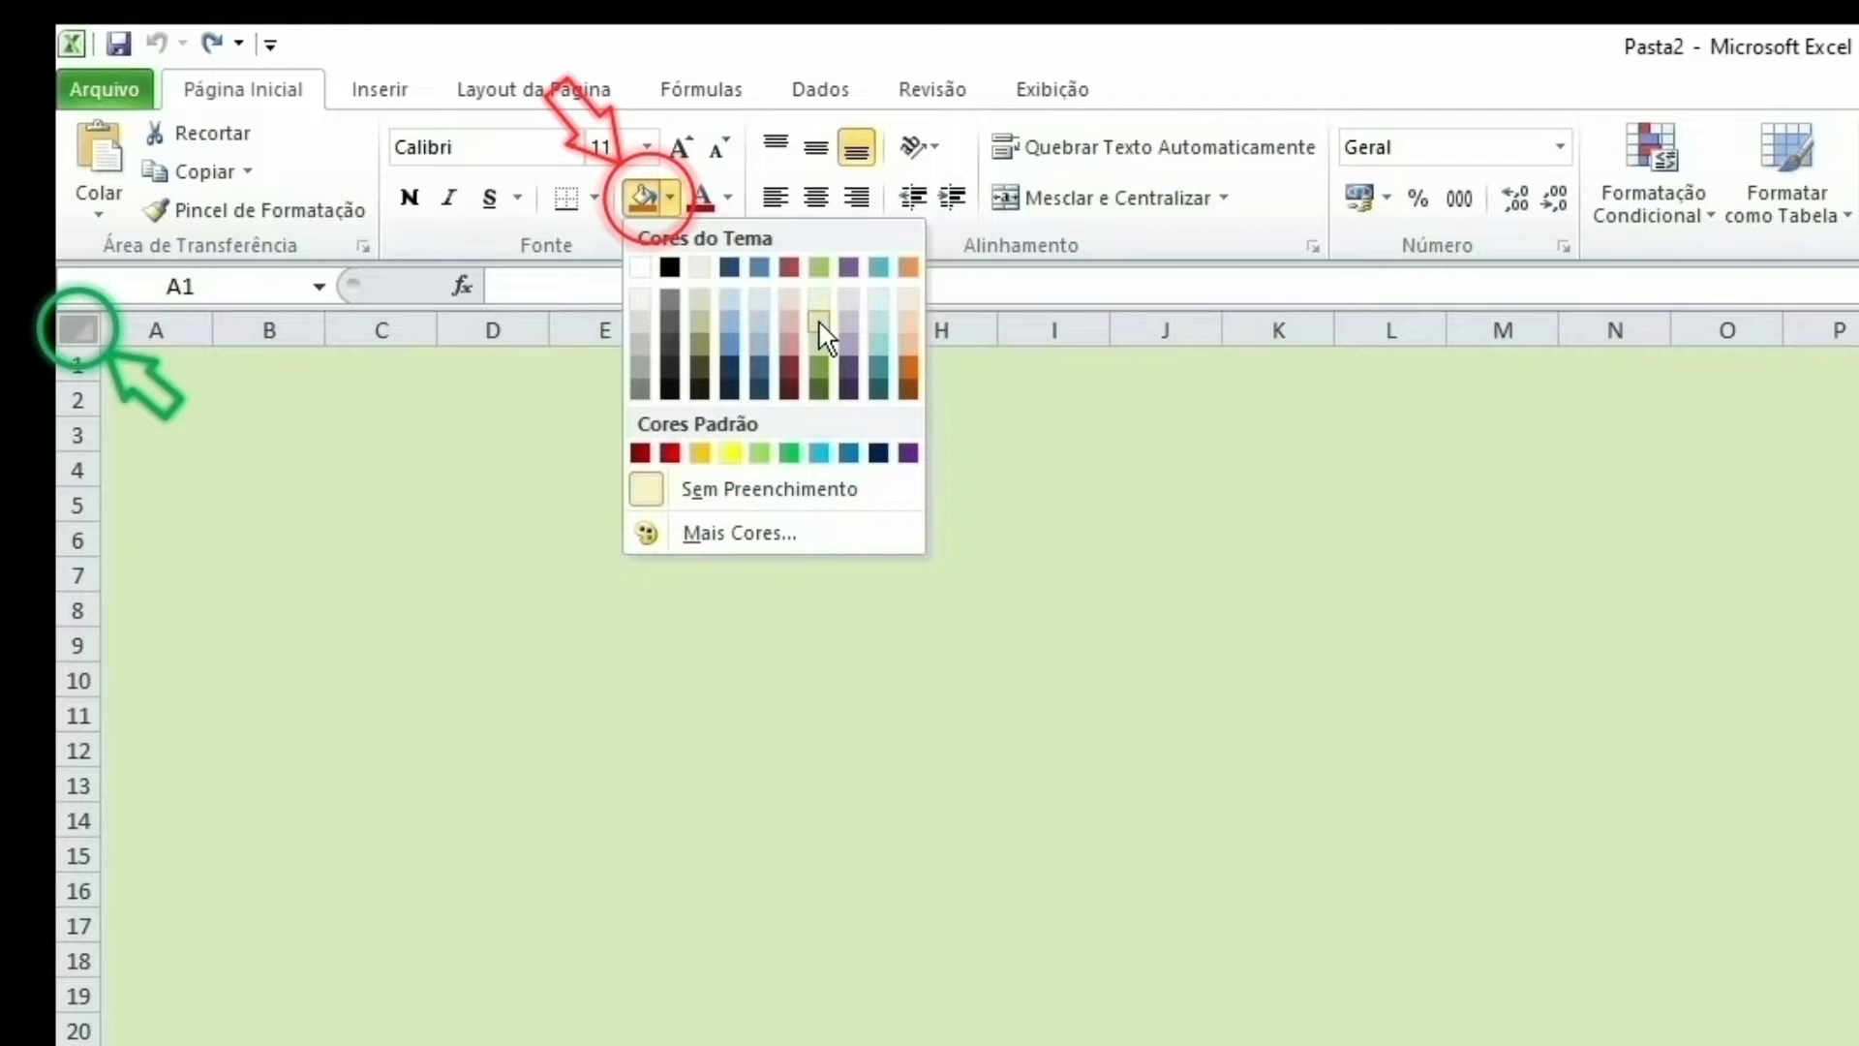
pyautogui.click(820, 324)
pyautogui.click(130, 372)
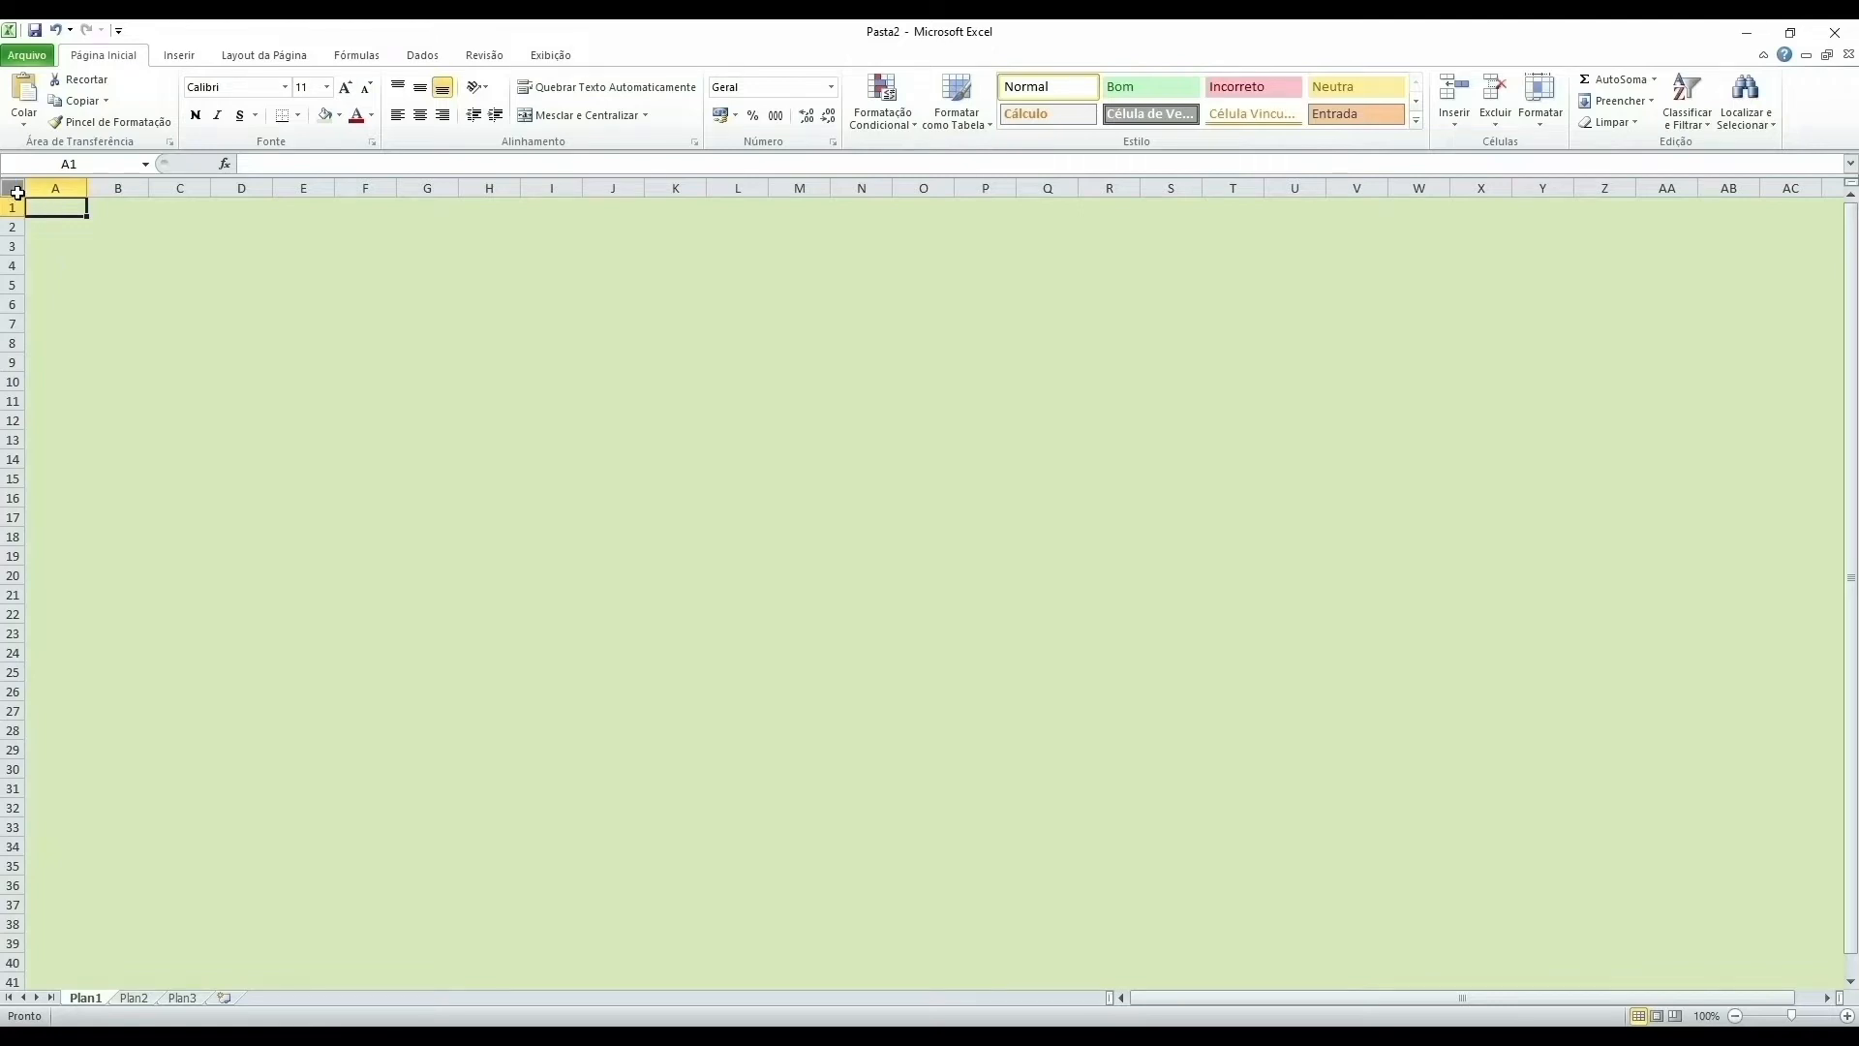
# Step: Change the fill of every cell on the sheet to white
pyautogui.click(13, 190)
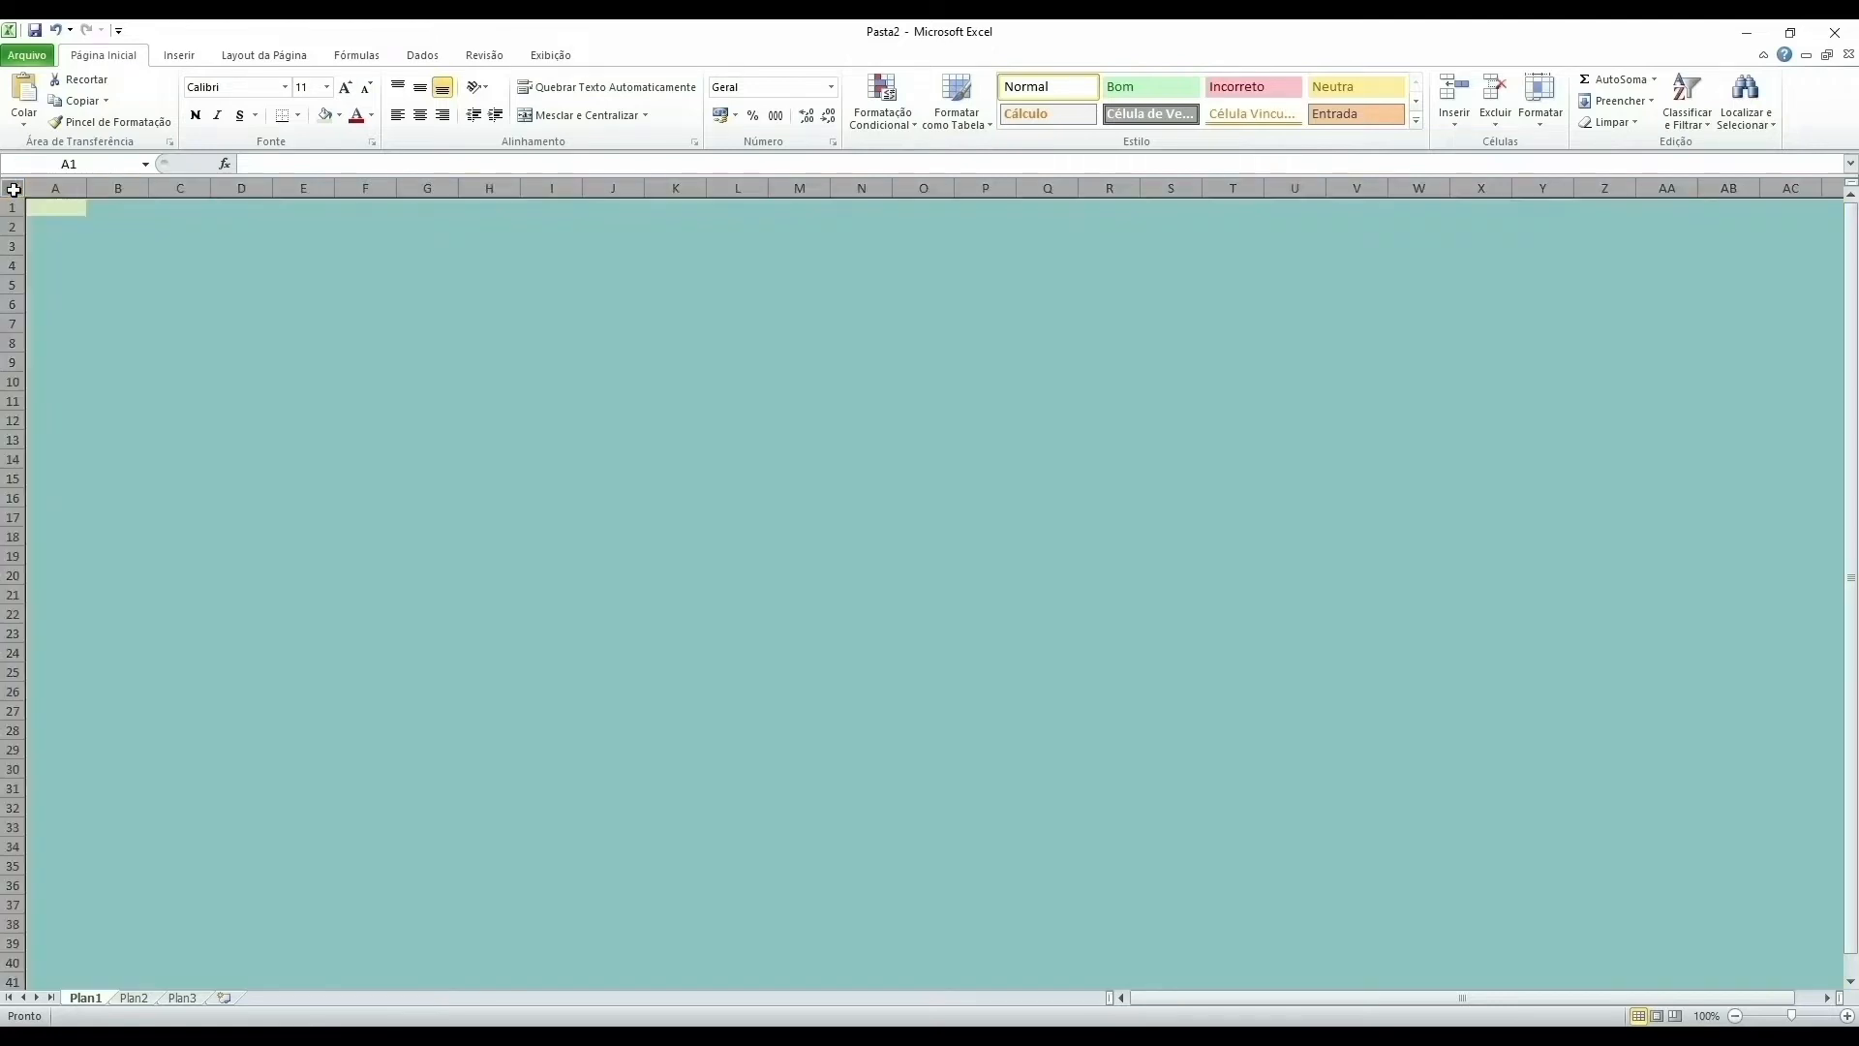
pyautogui.click(340, 118)
pyautogui.click(552, 382)
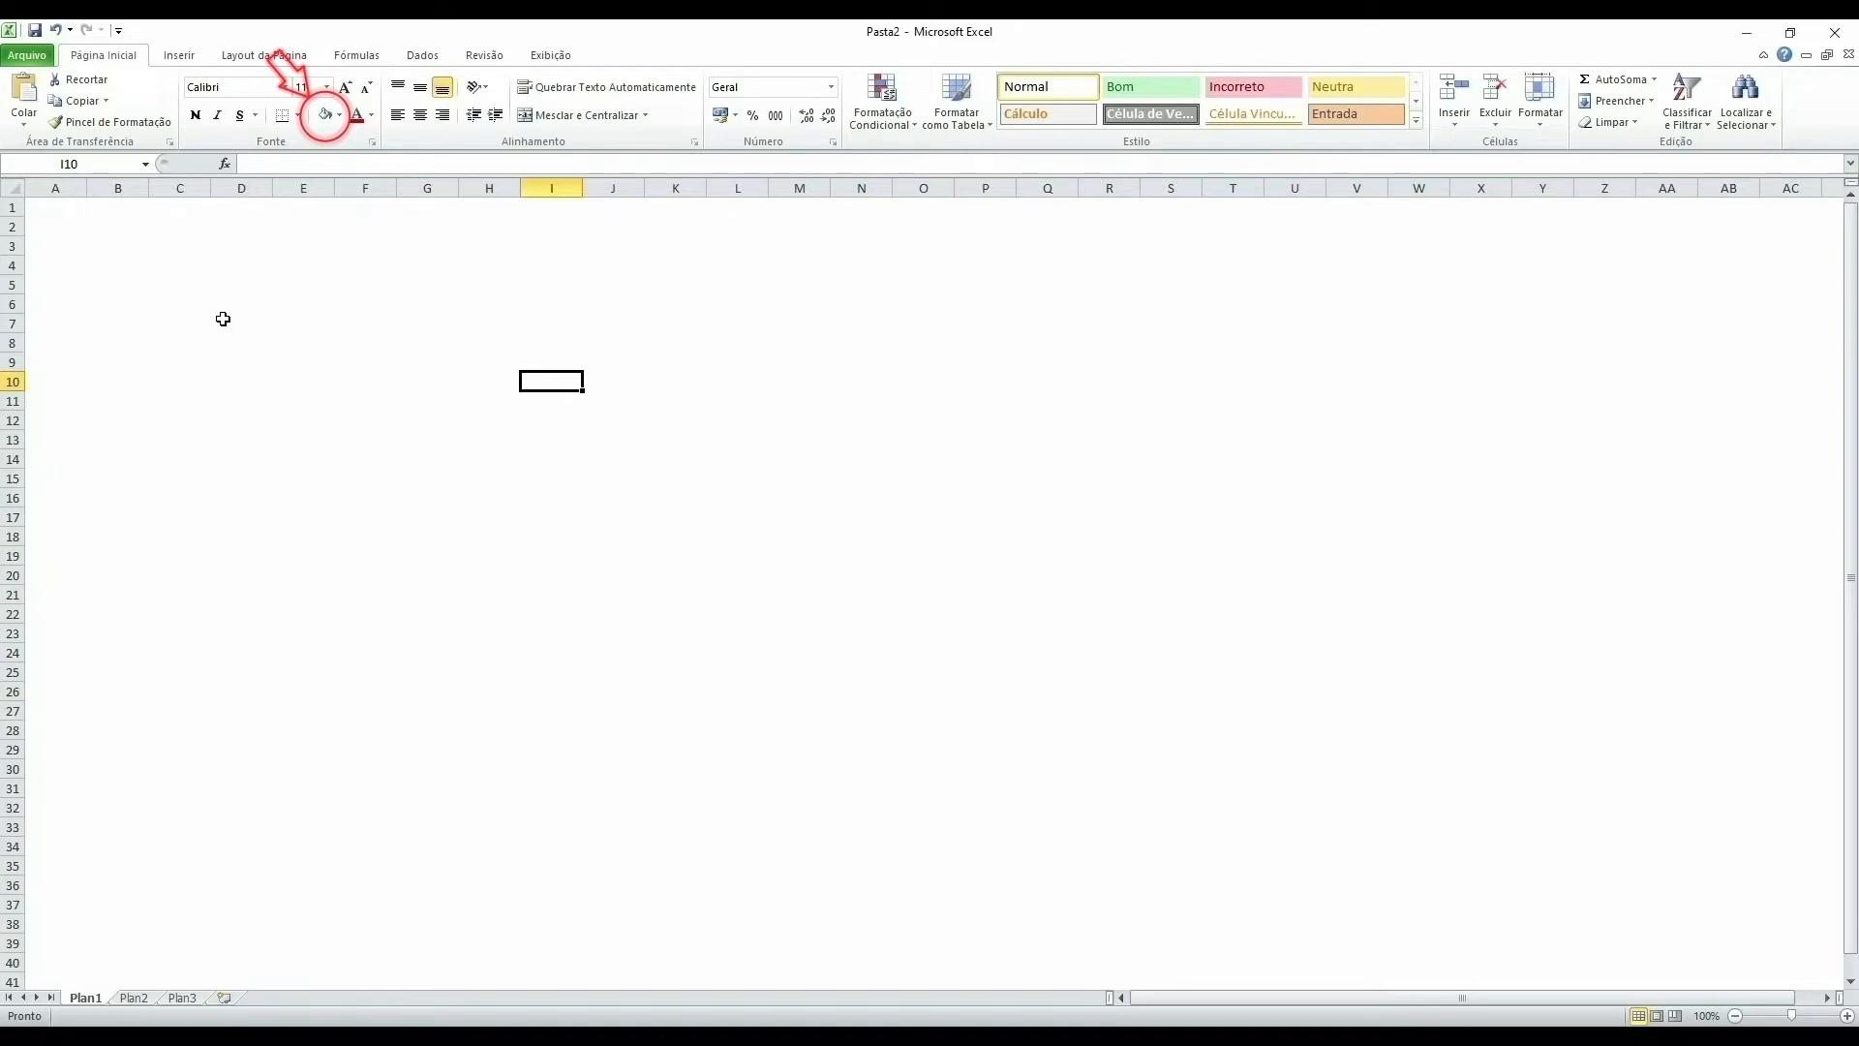
# Step: Refill the entire Plan1 sheet with the light green theme colour
pyautogui.click(14, 188)
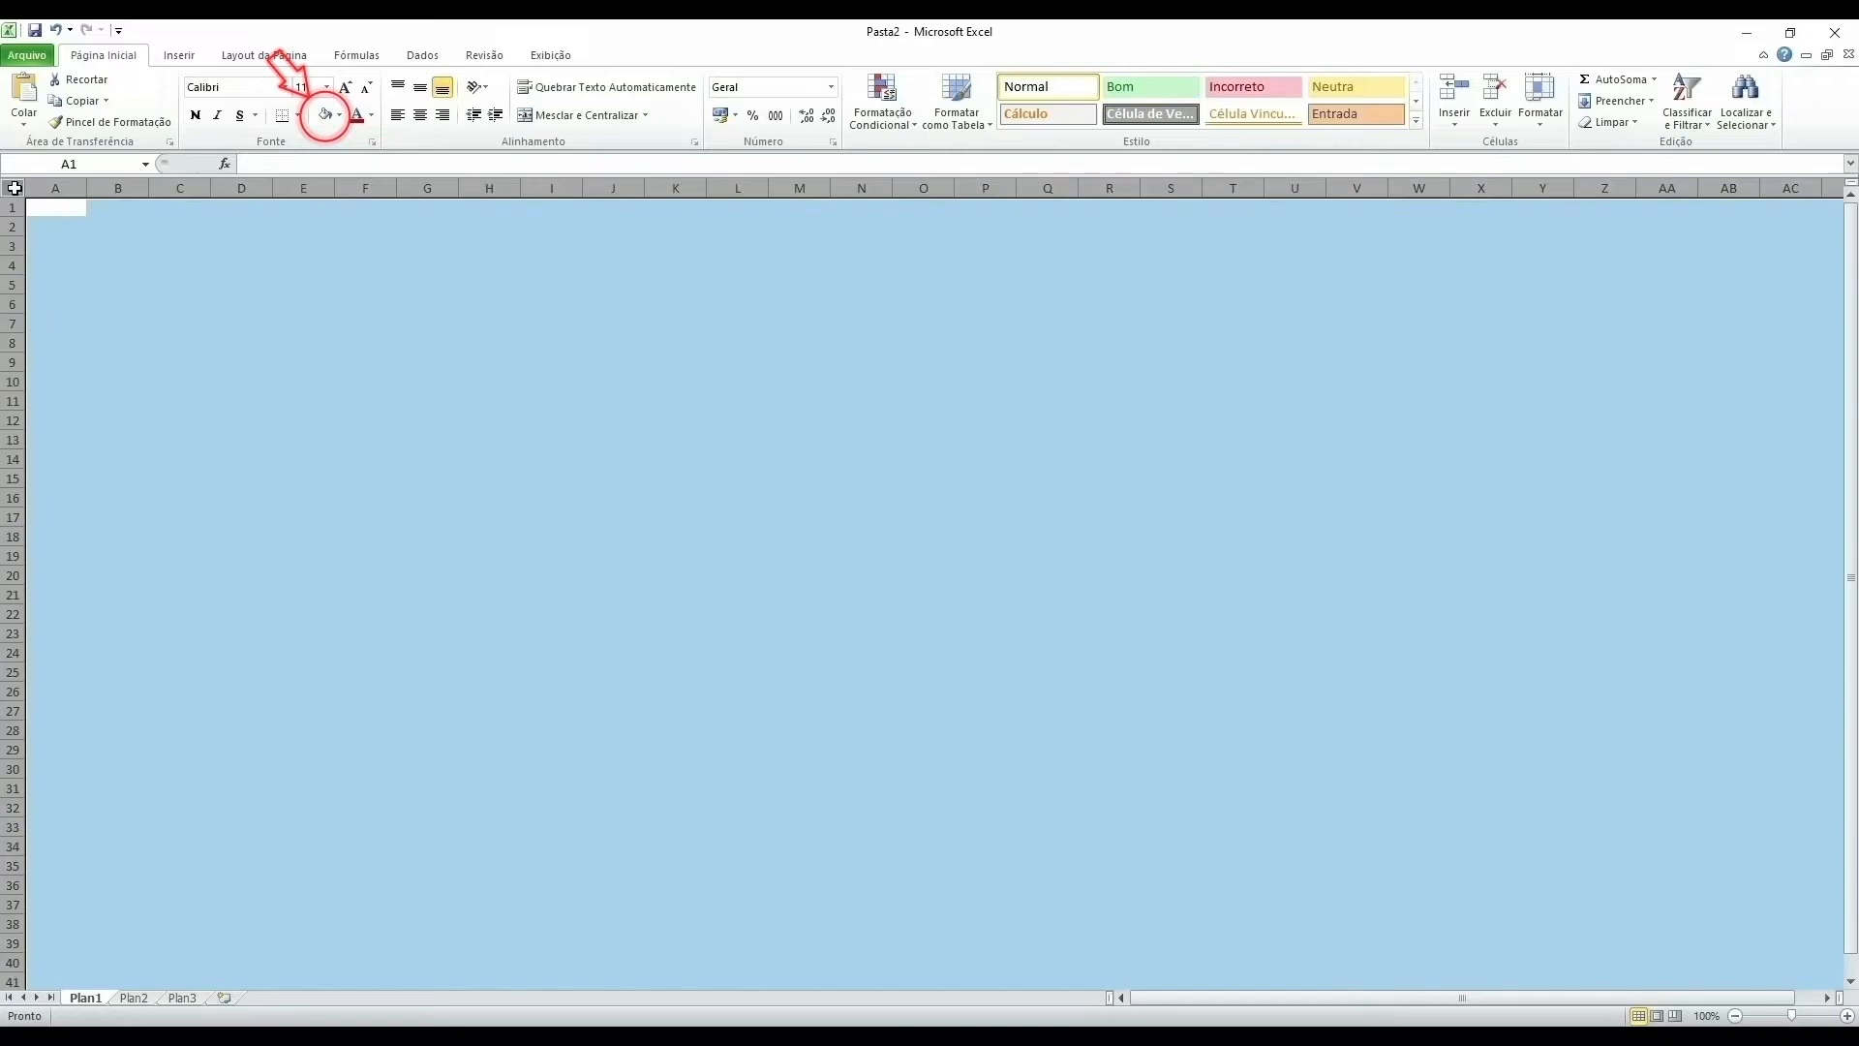
pyautogui.click(340, 116)
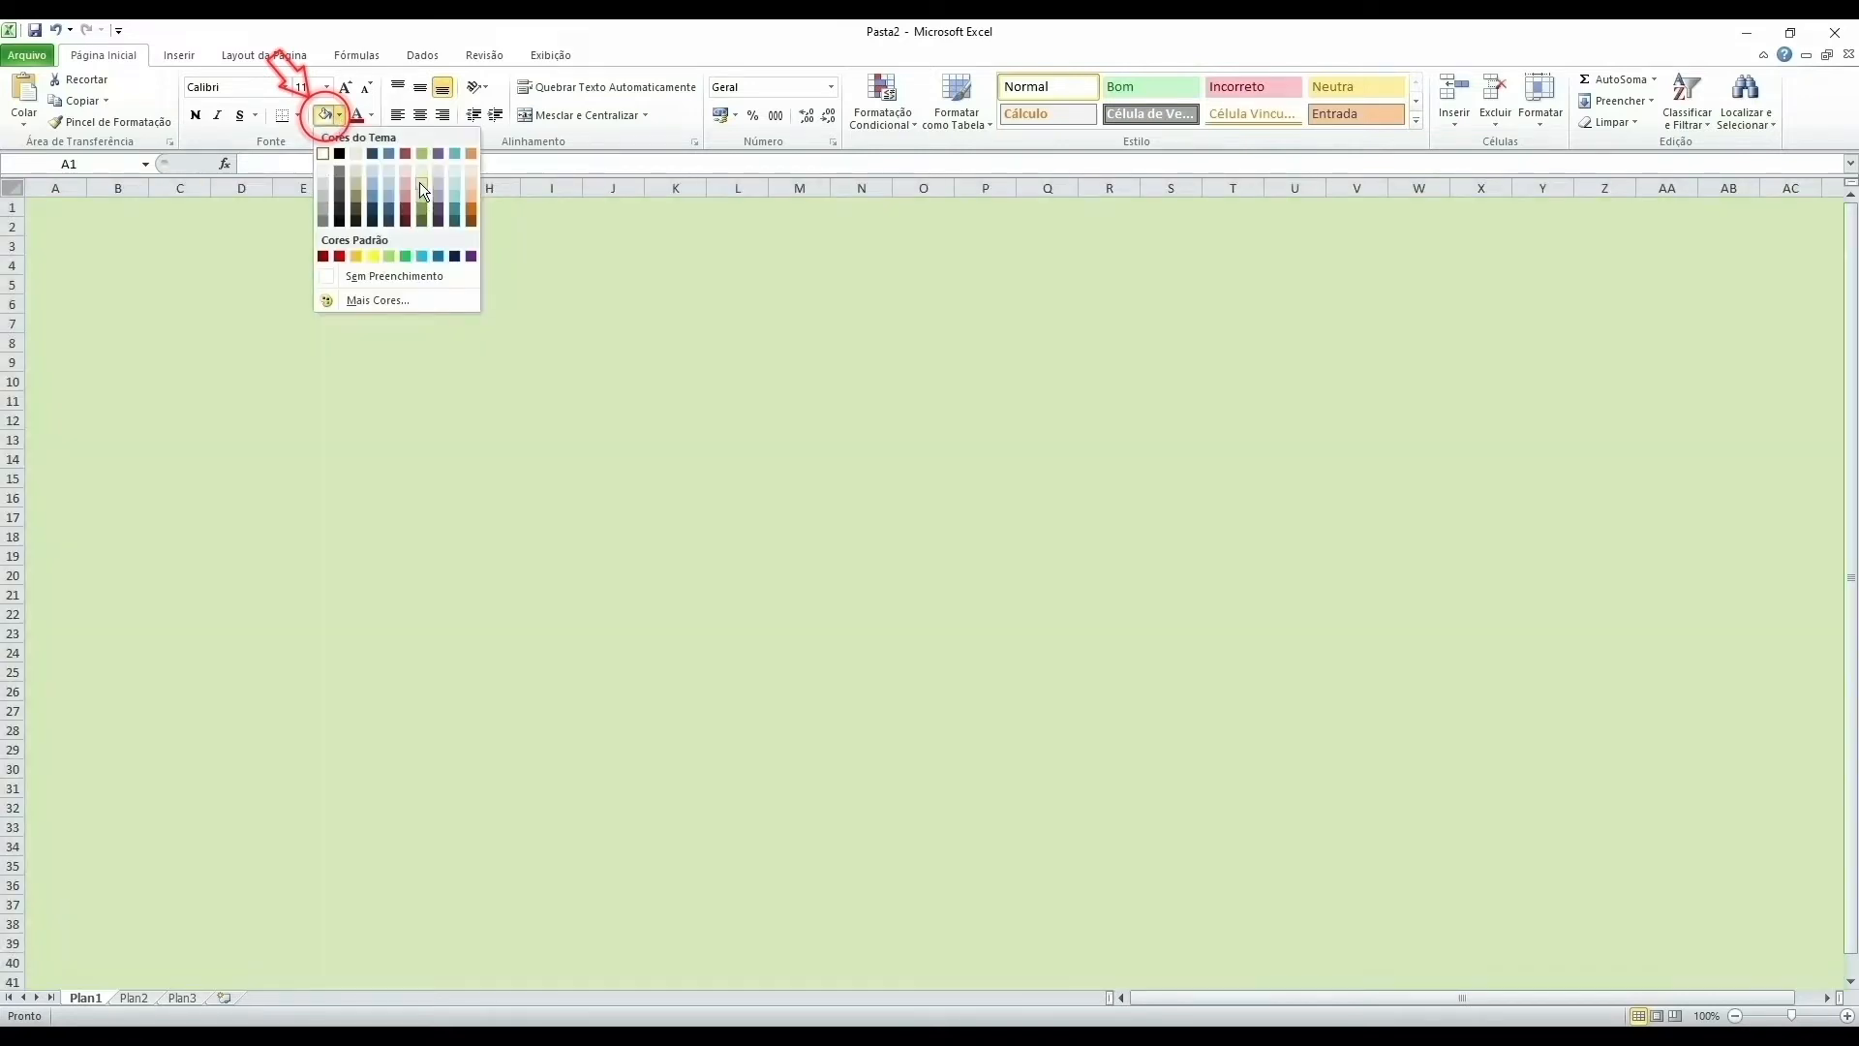
pyautogui.click(422, 182)
pyautogui.click(383, 361)
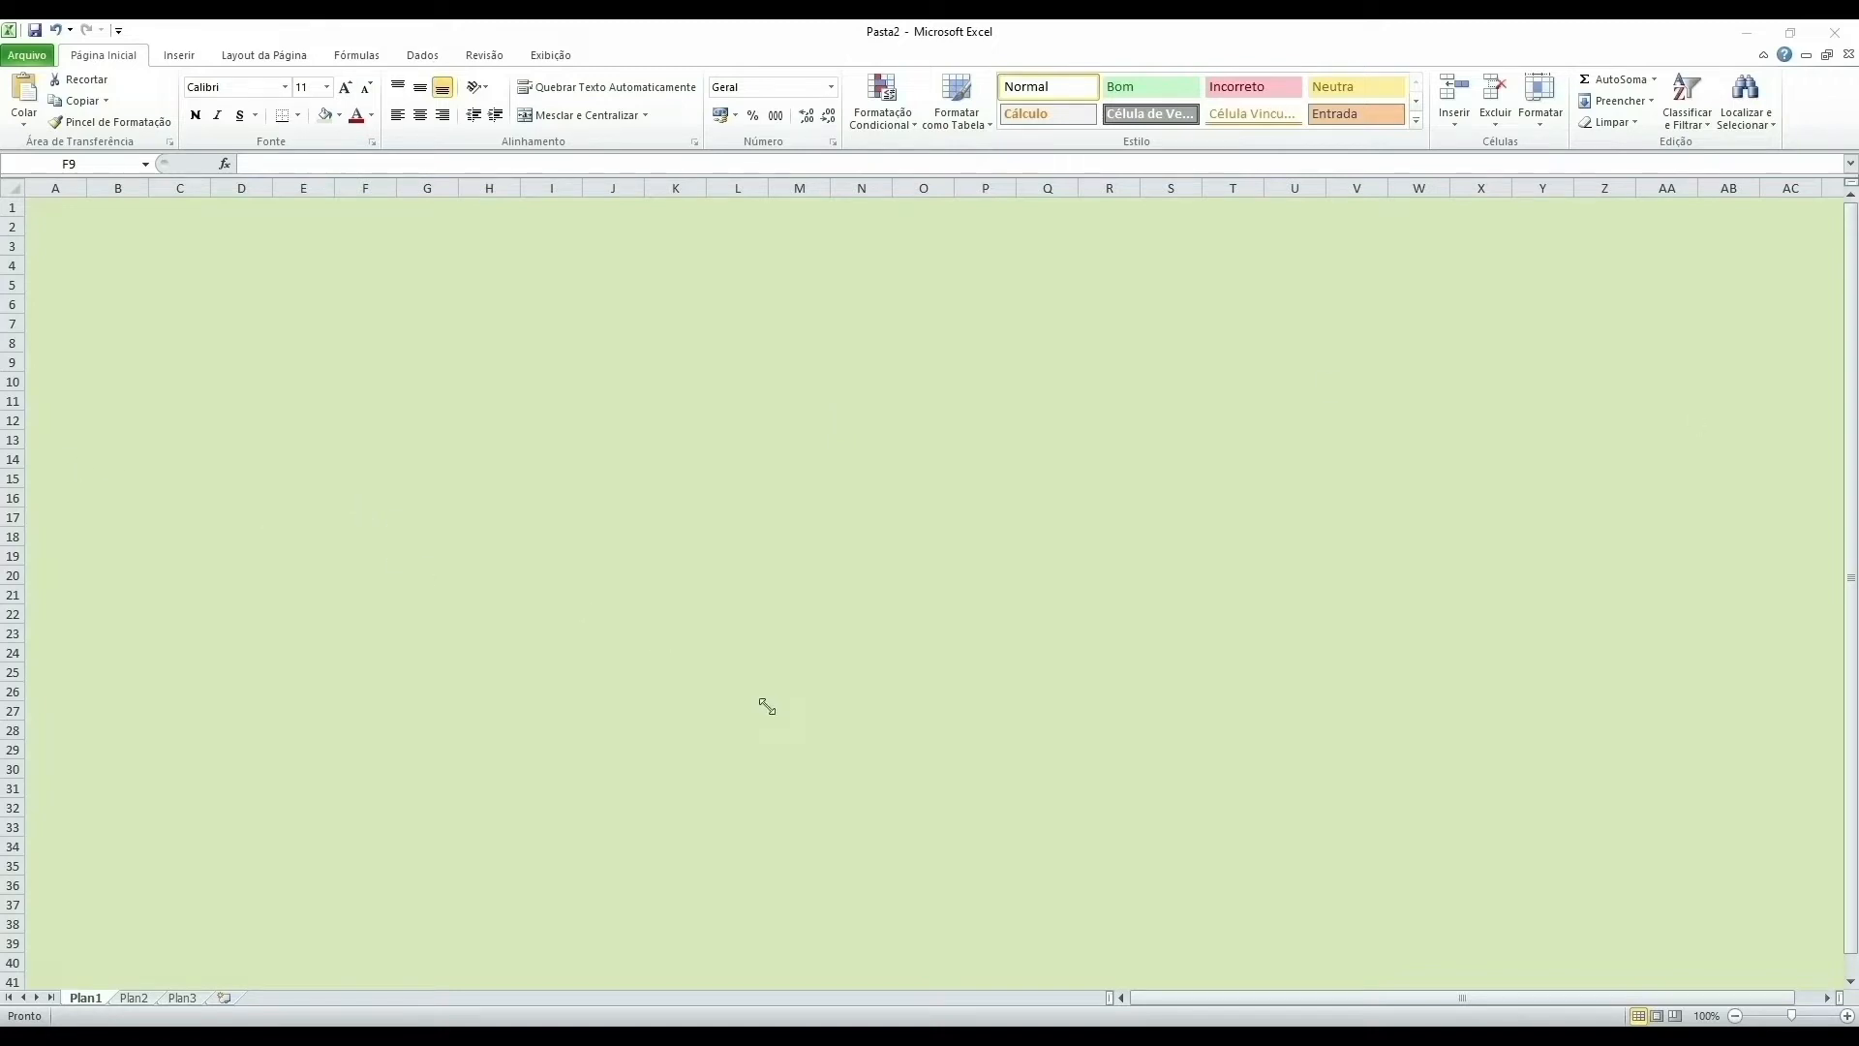
# Step: Paste the "Controle Financeiro Pessoal - Julho 2021" reference picture and move it to about columns N to U, rows 5 to 15
pyautogui.hotkey('ctrl', 'v')
pyautogui.moveTo(183, 367); pyautogui.dragTo(847, 502)
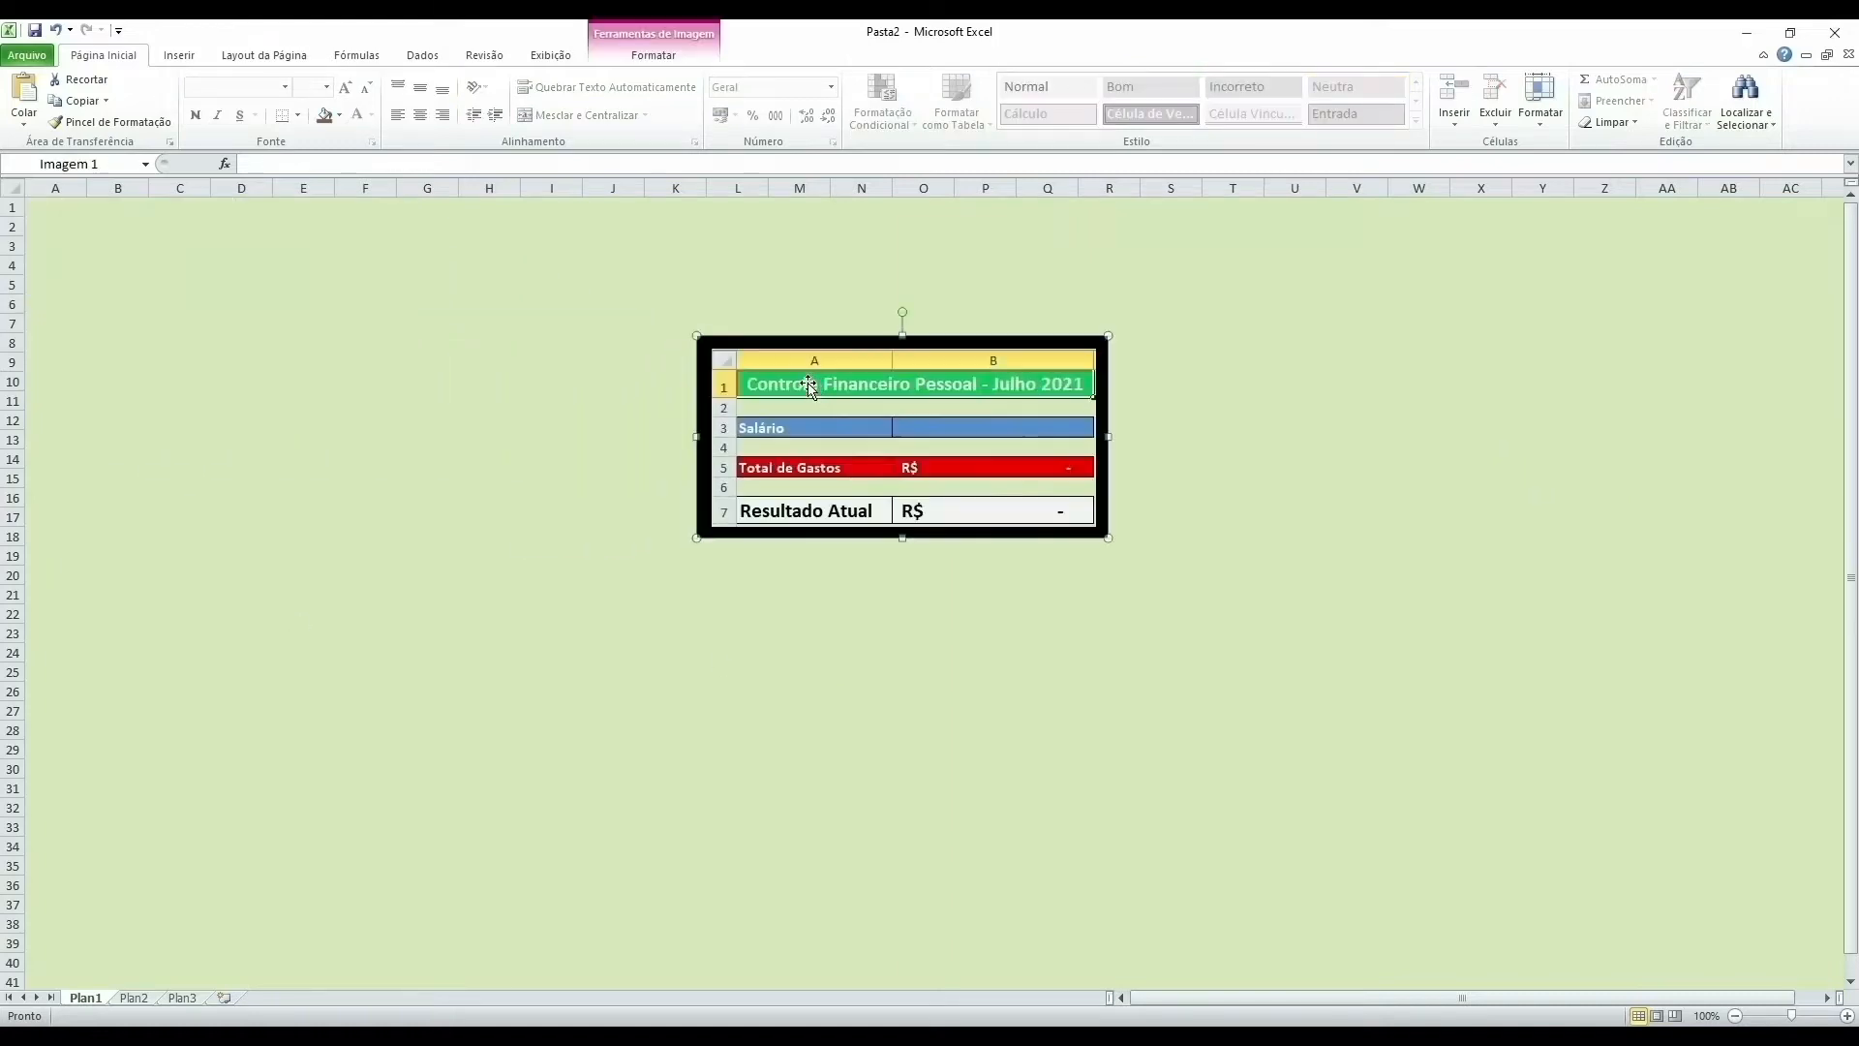
pyautogui.moveTo(765, 411); pyautogui.dragTo(1022, 381)
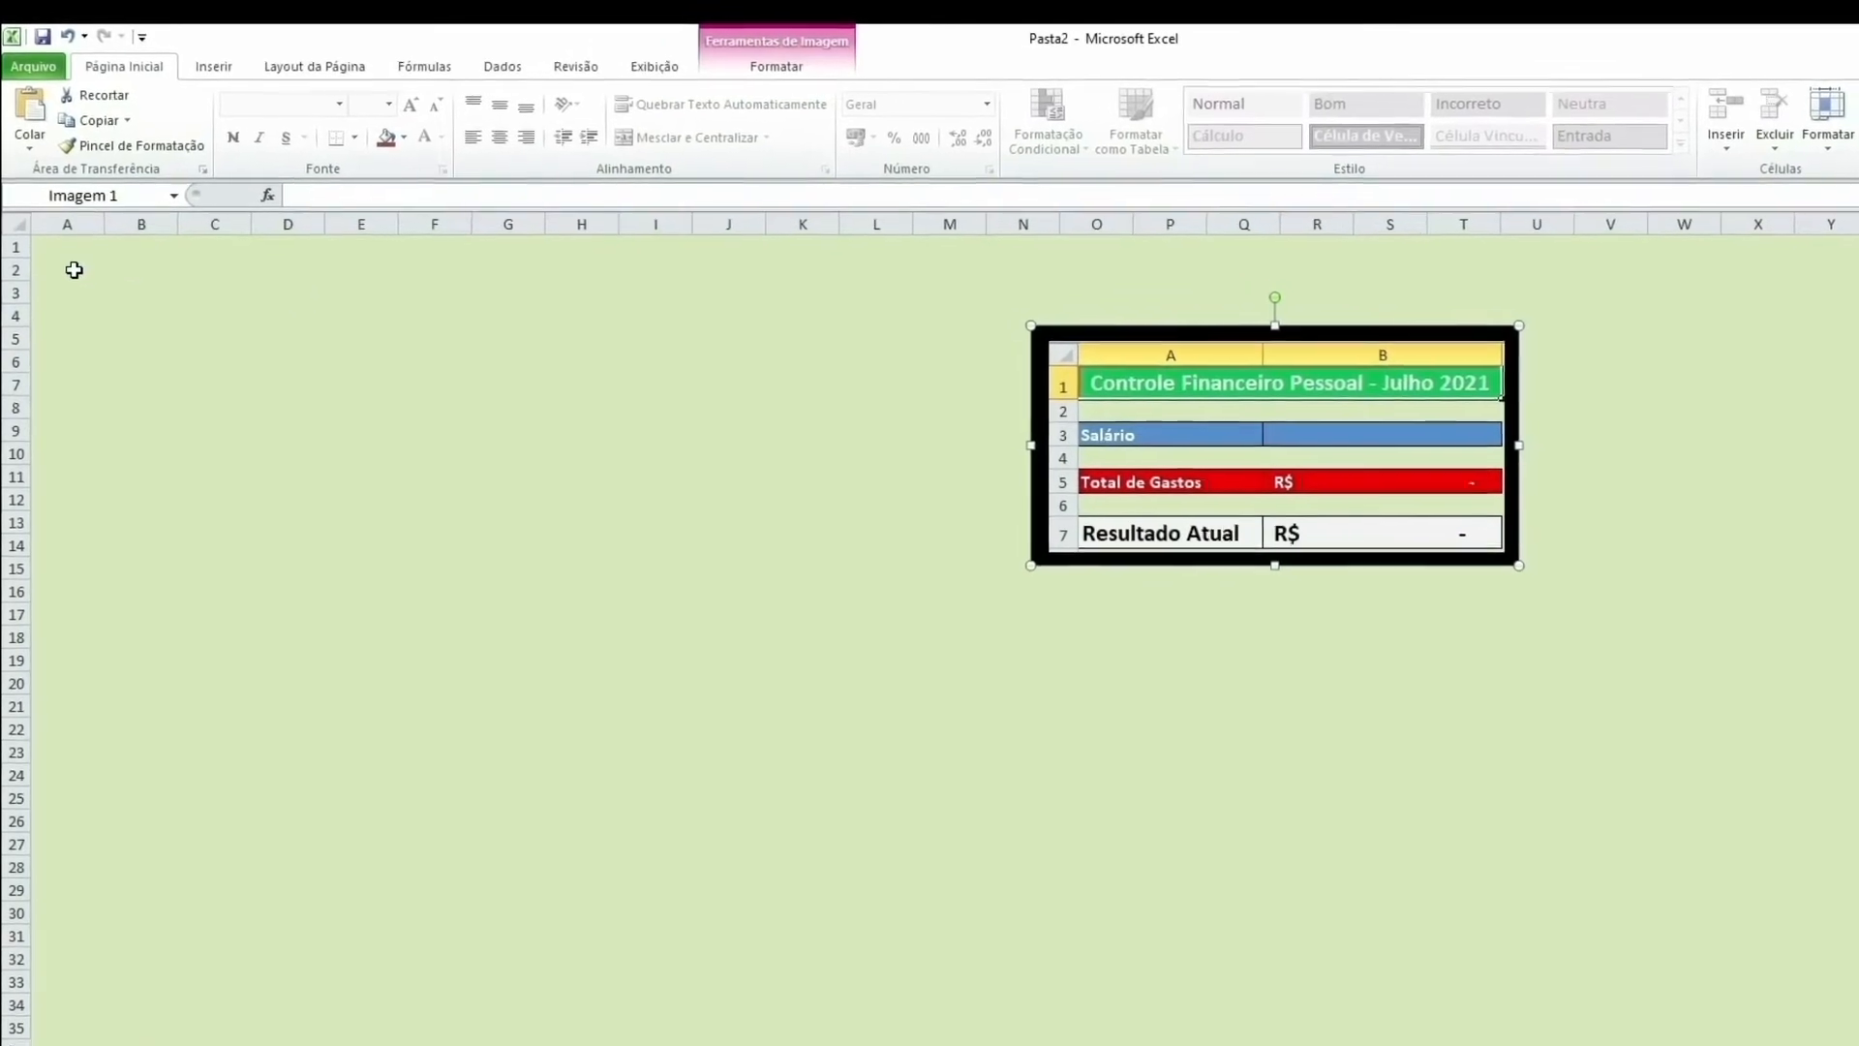
# Step: Enter the title "Controle Financeiro Pessoal - Julho 2021" in cell A1 and compare it with the empty cell A2
pyautogui.click(71, 262)
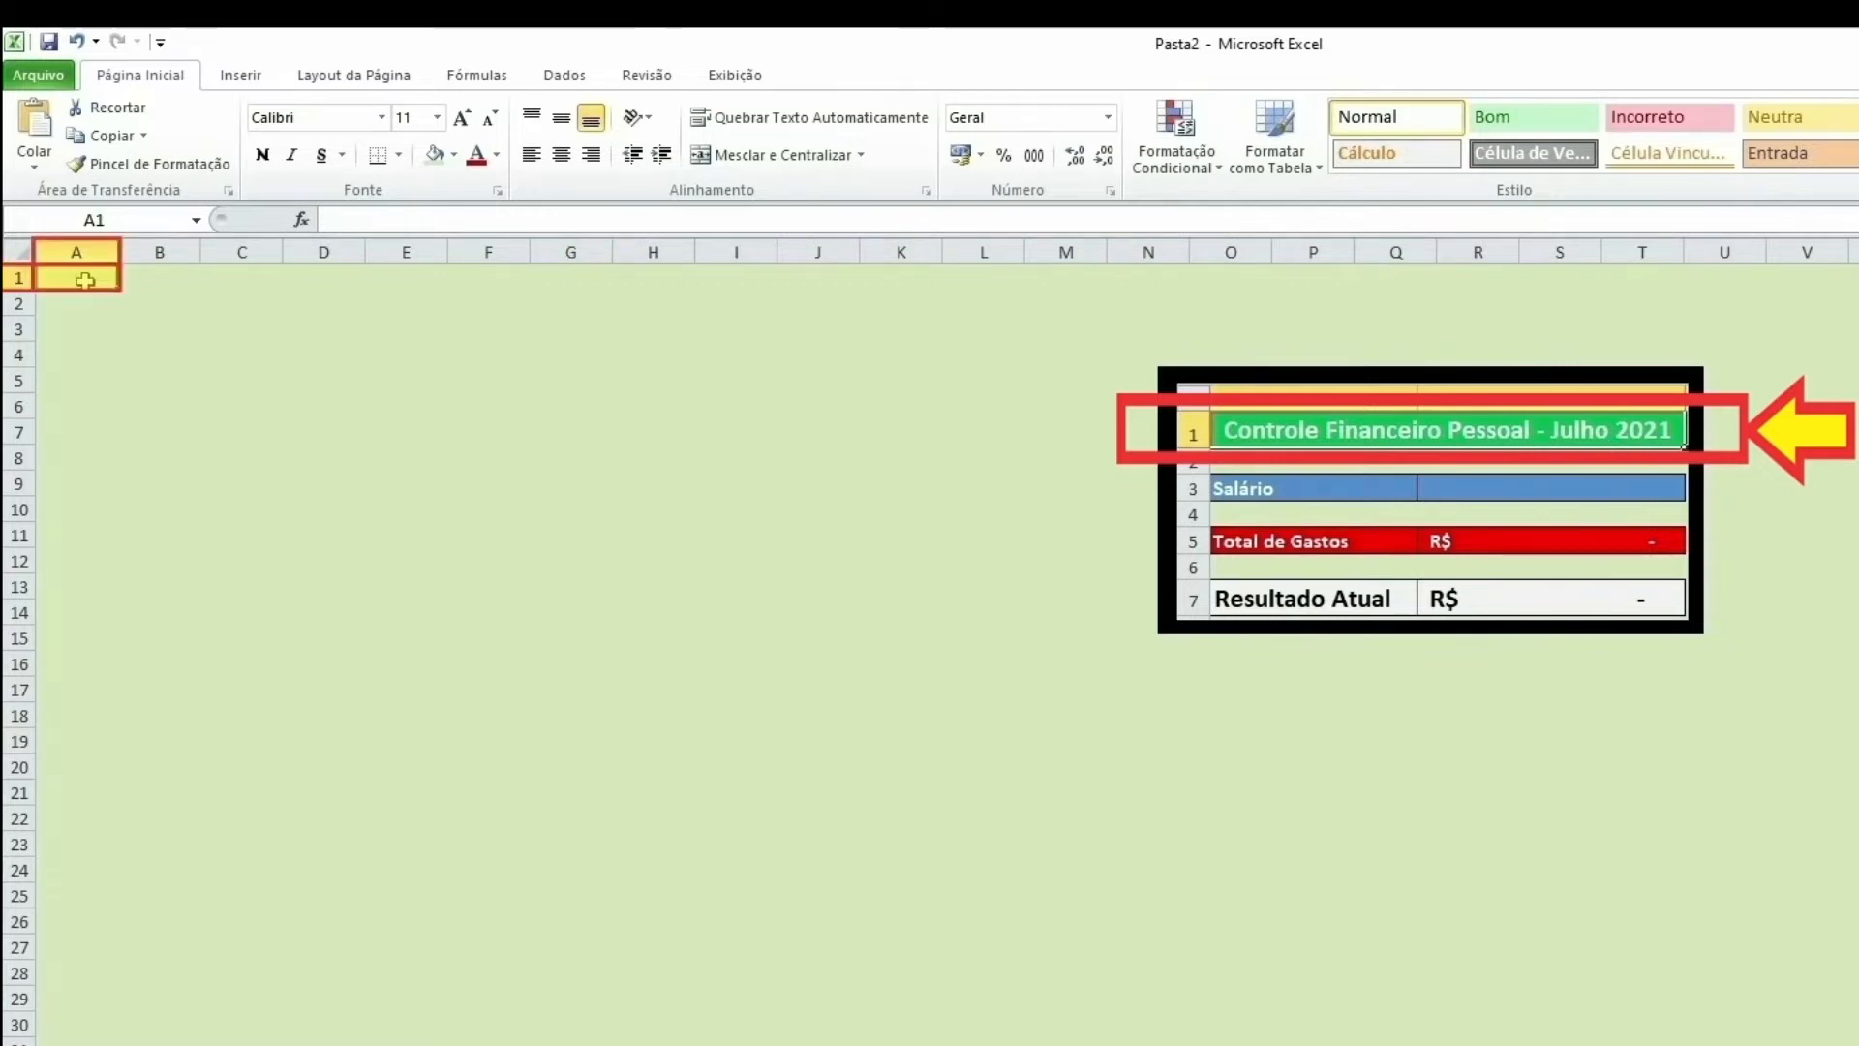
pyautogui.write('Control')
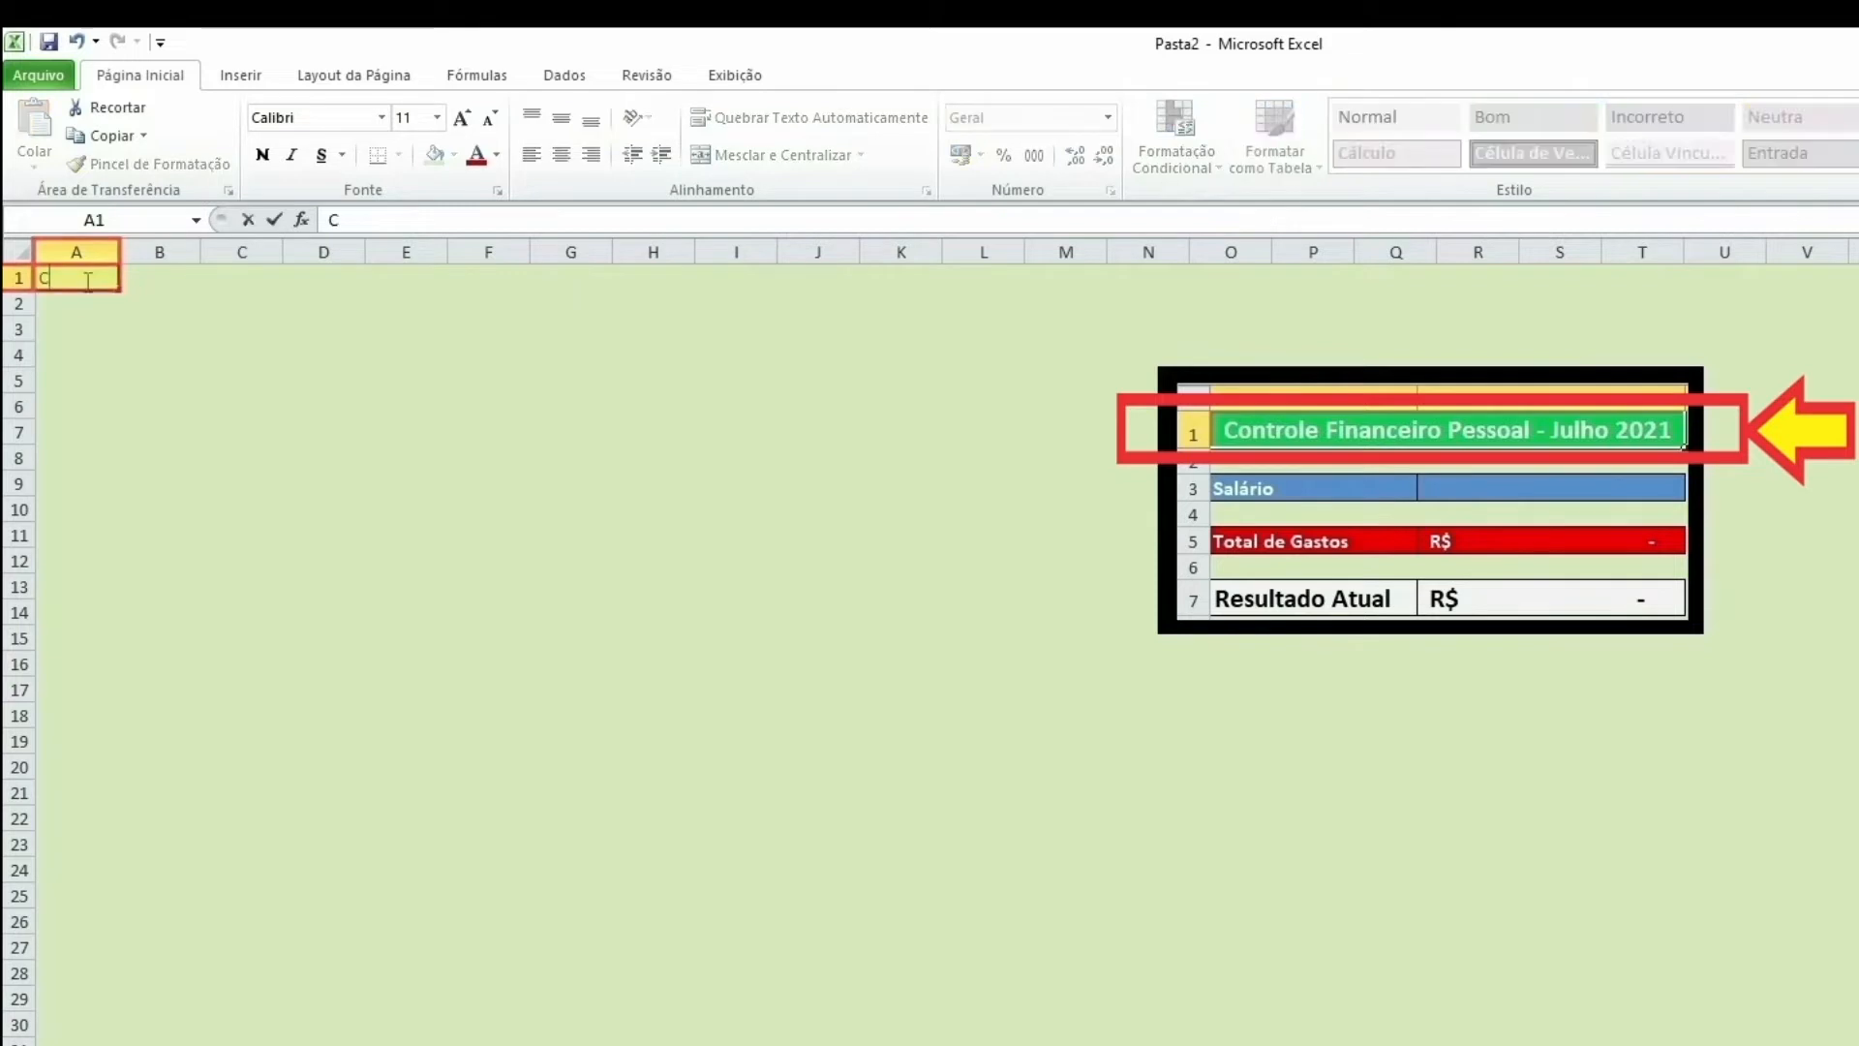
pyautogui.write('e Financeiro')
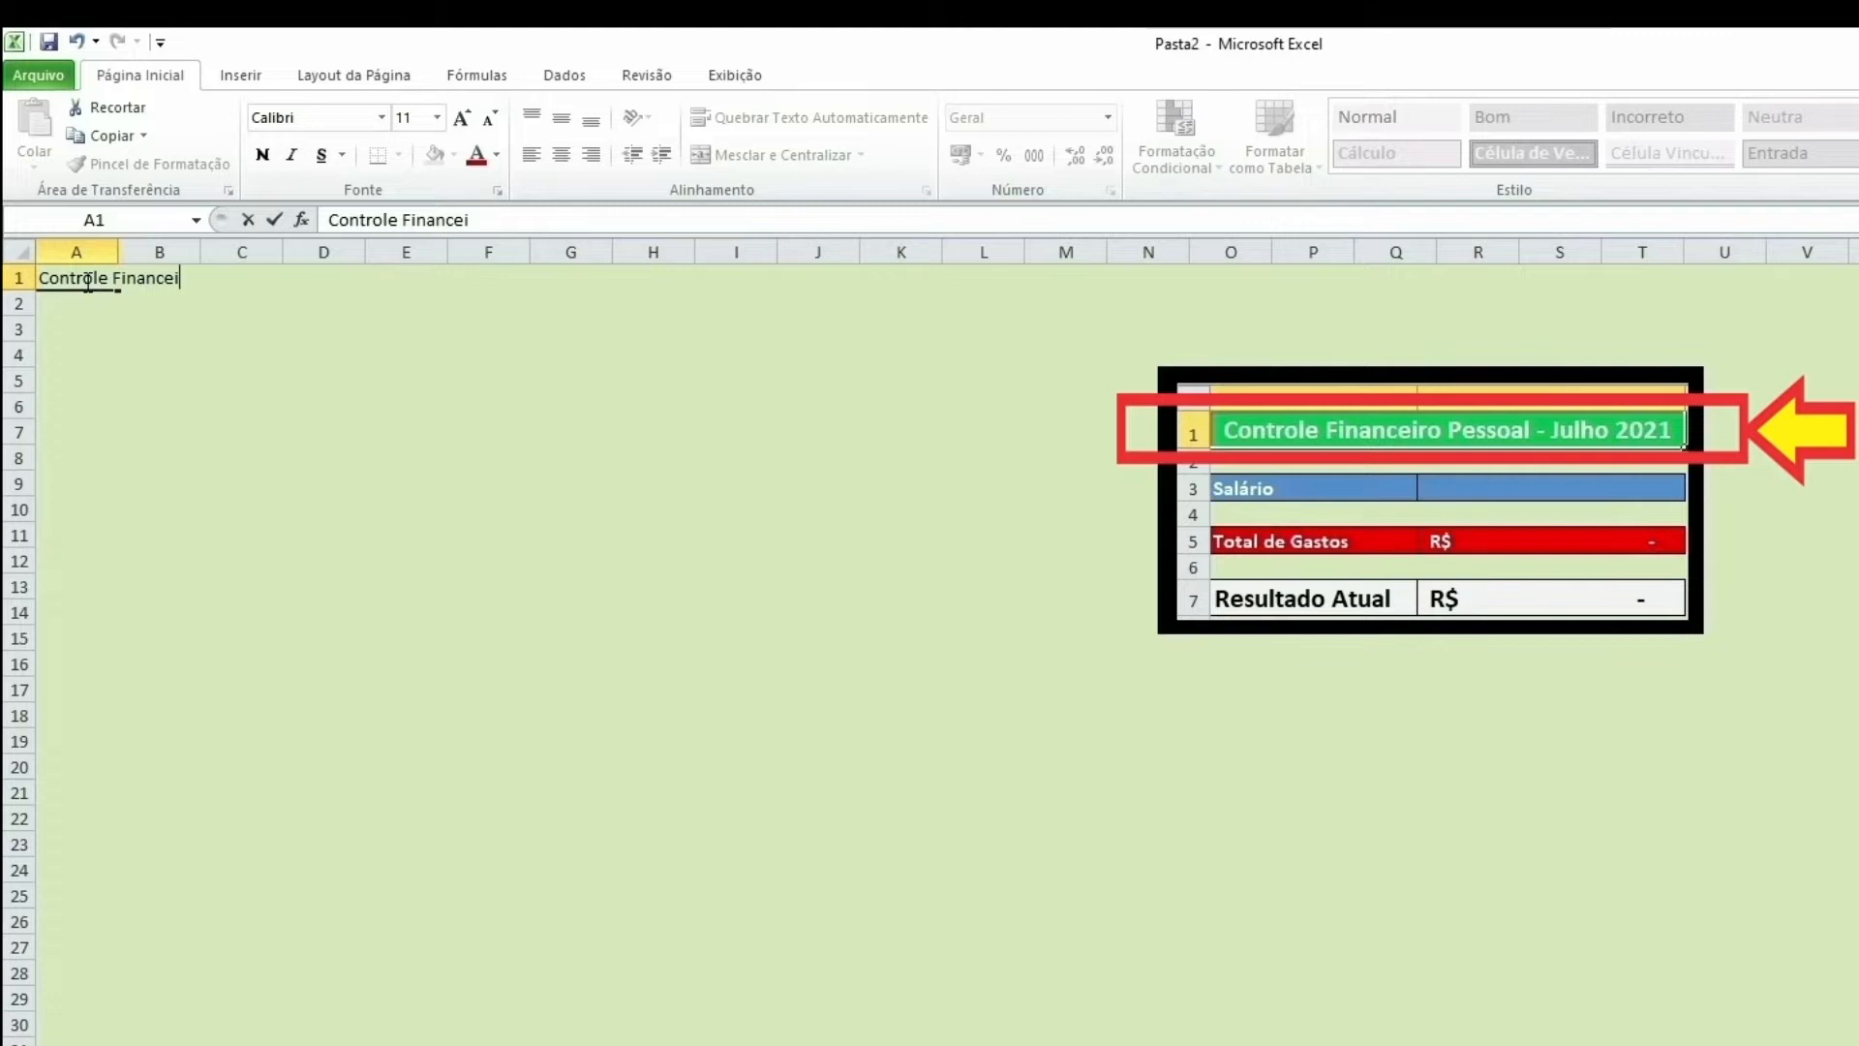
pyautogui.write(' Pessoal')
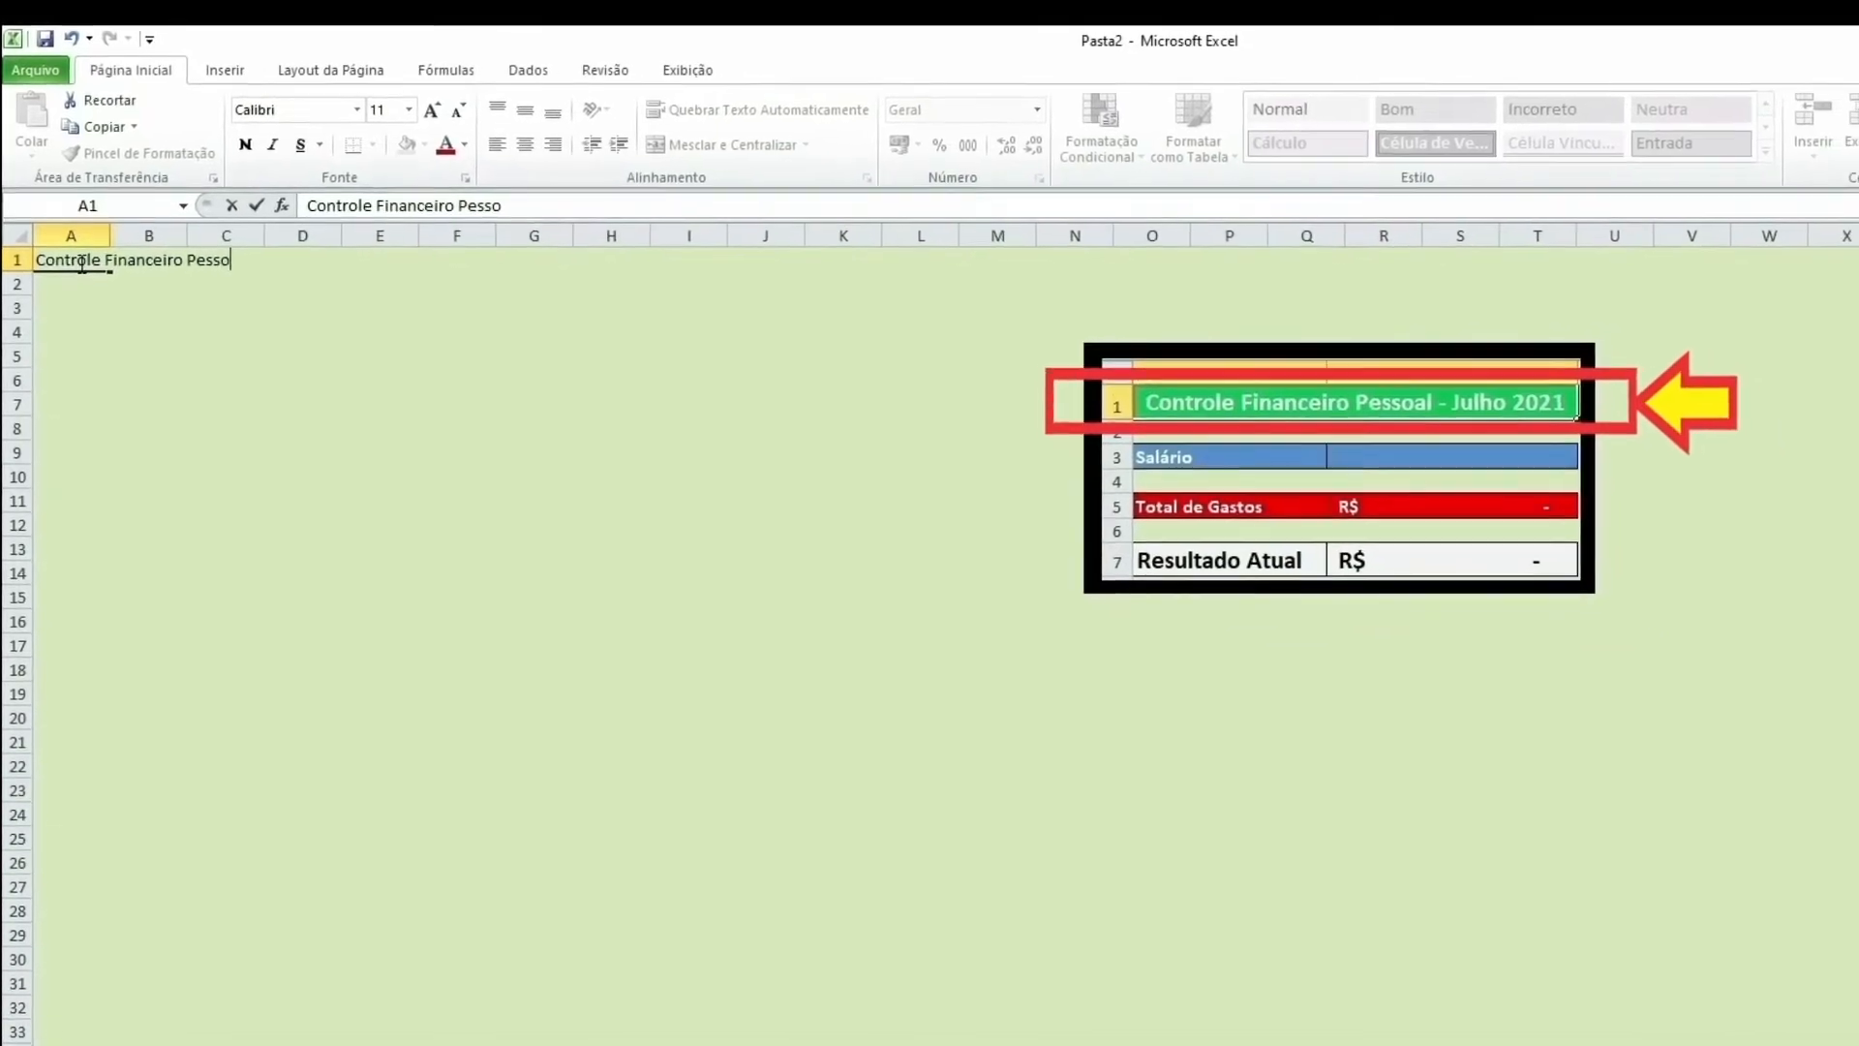
pyautogui.write(' - Julho')
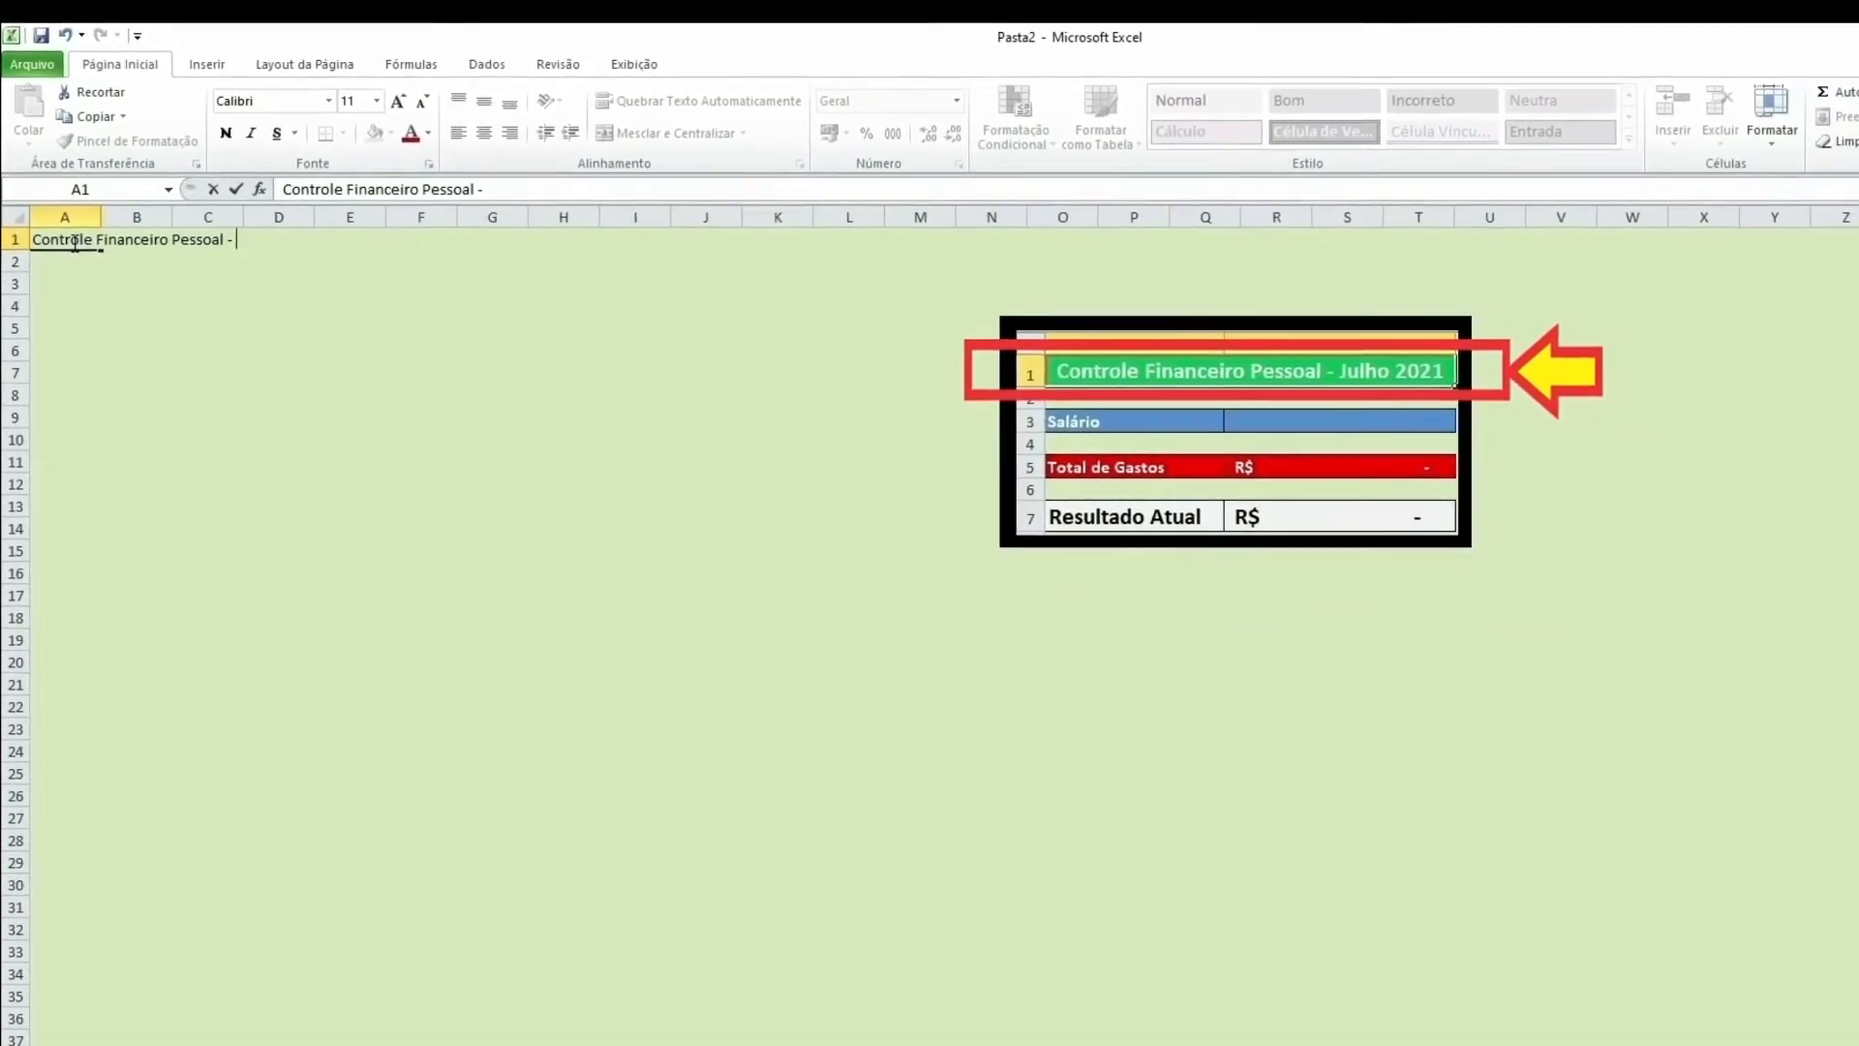
pyautogui.write('2021')
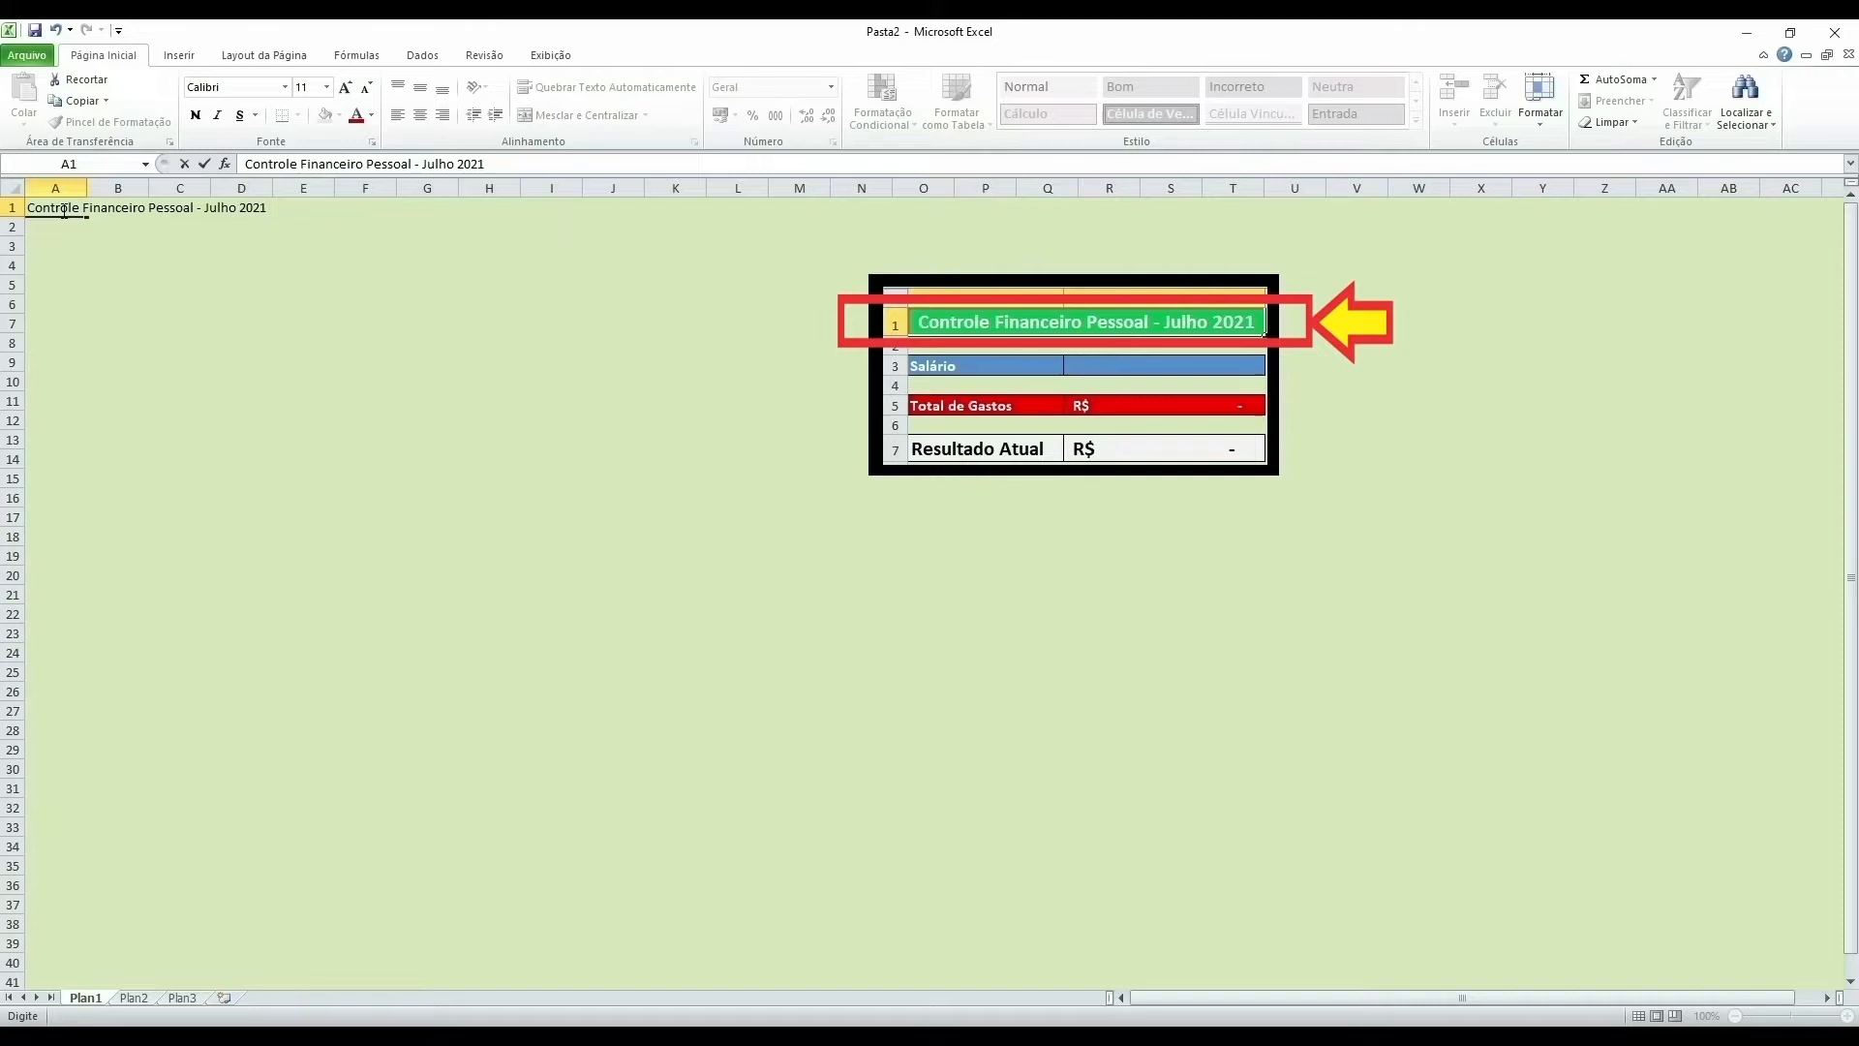
pyautogui.press('Return')
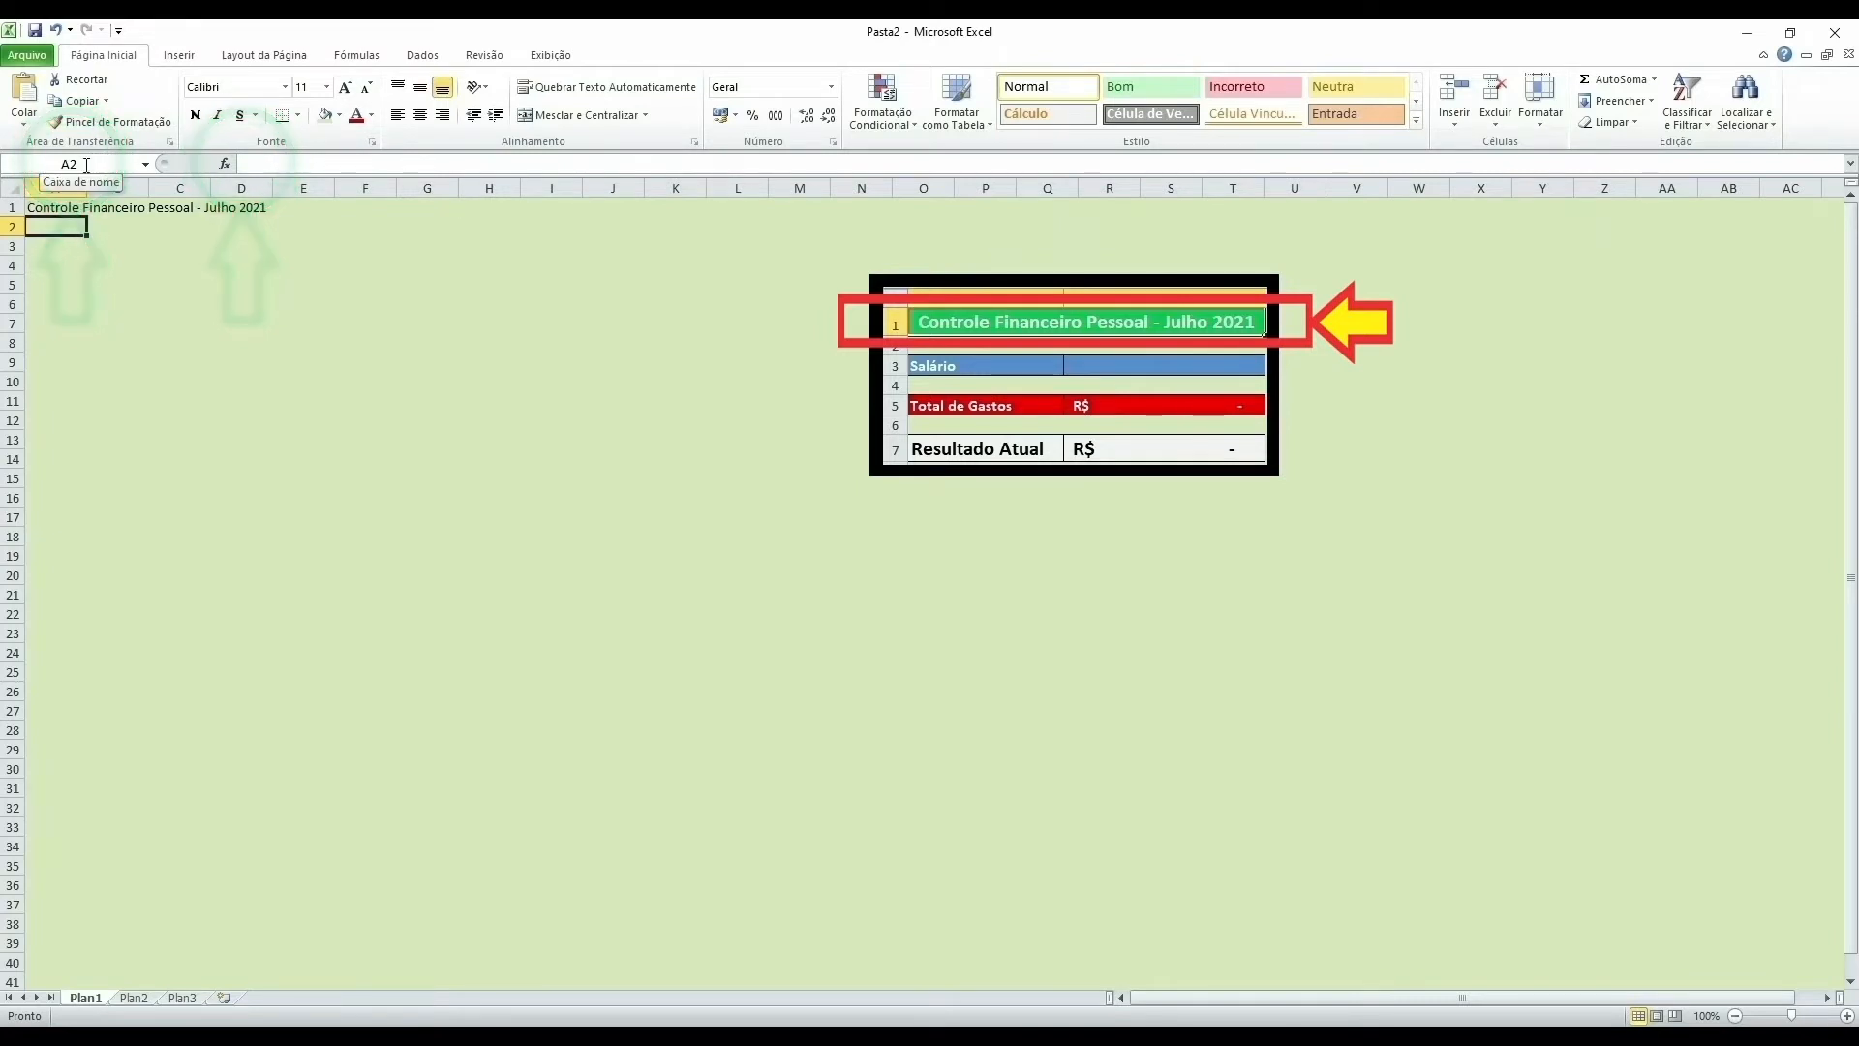
pyautogui.click(58, 208)
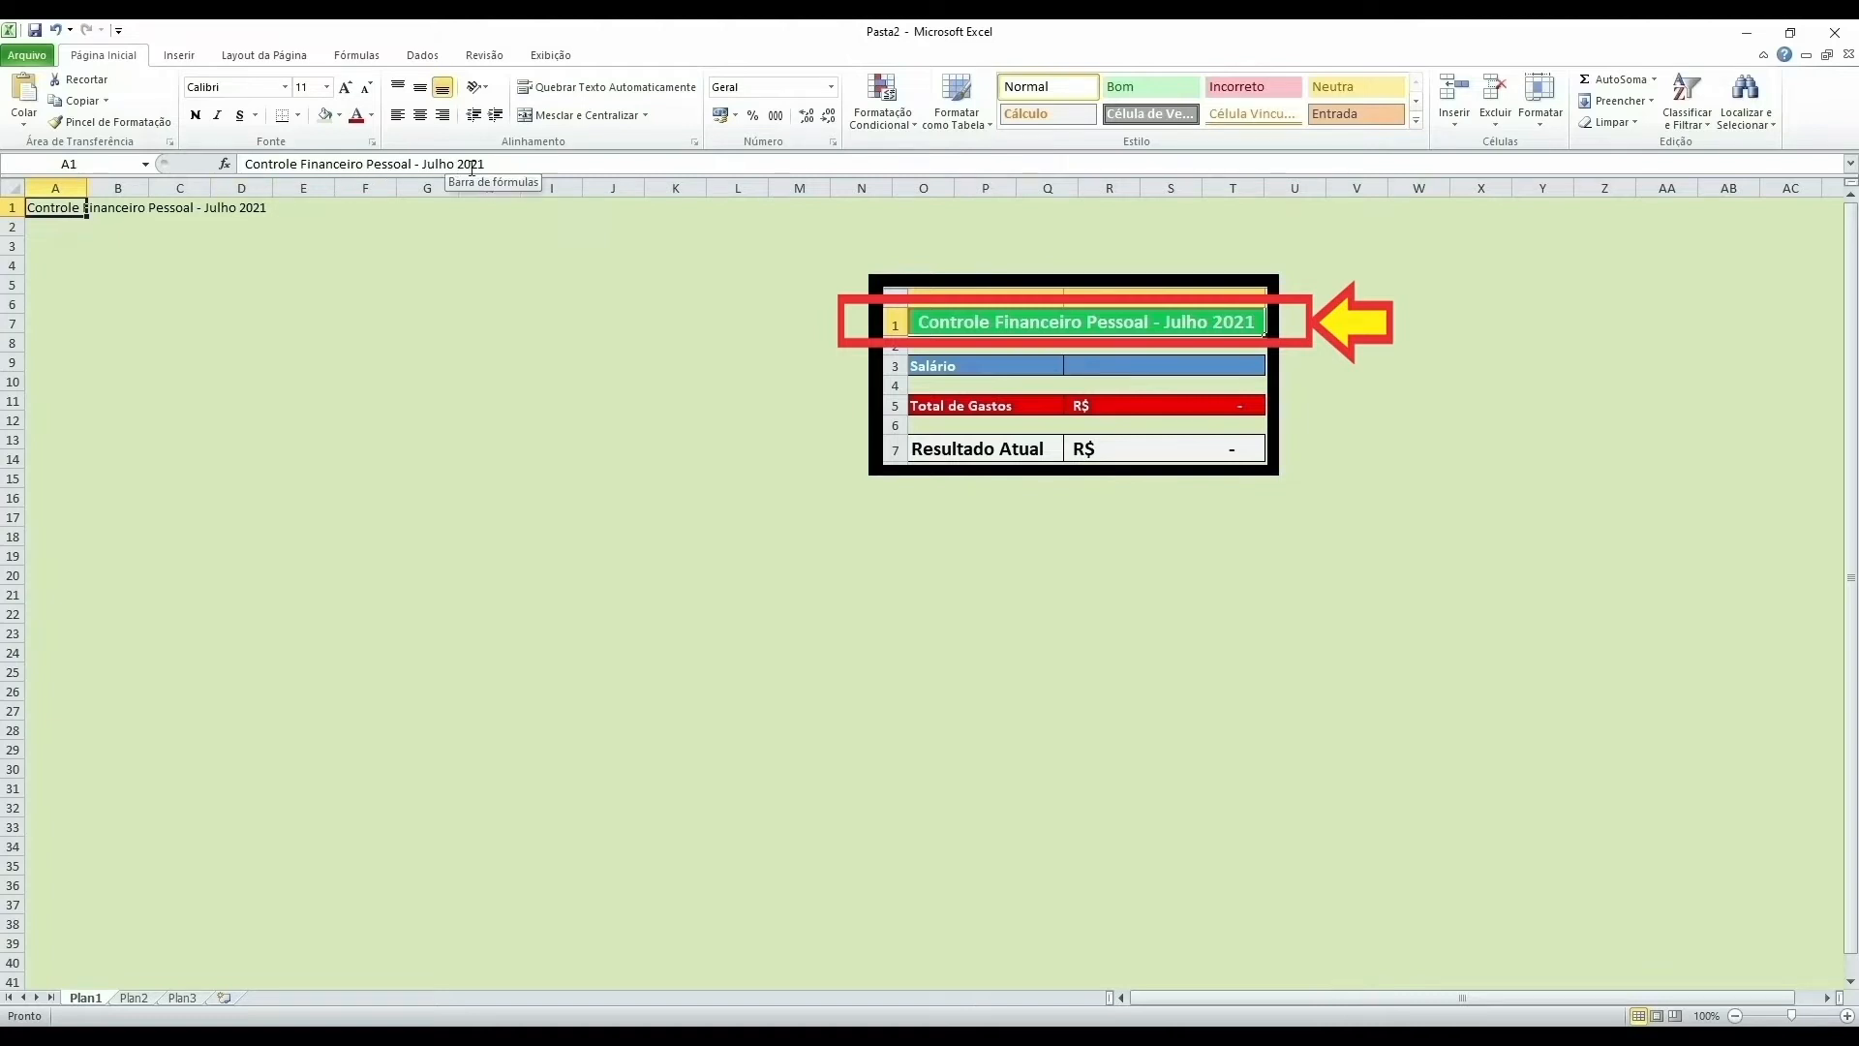
pyautogui.click(50, 224)
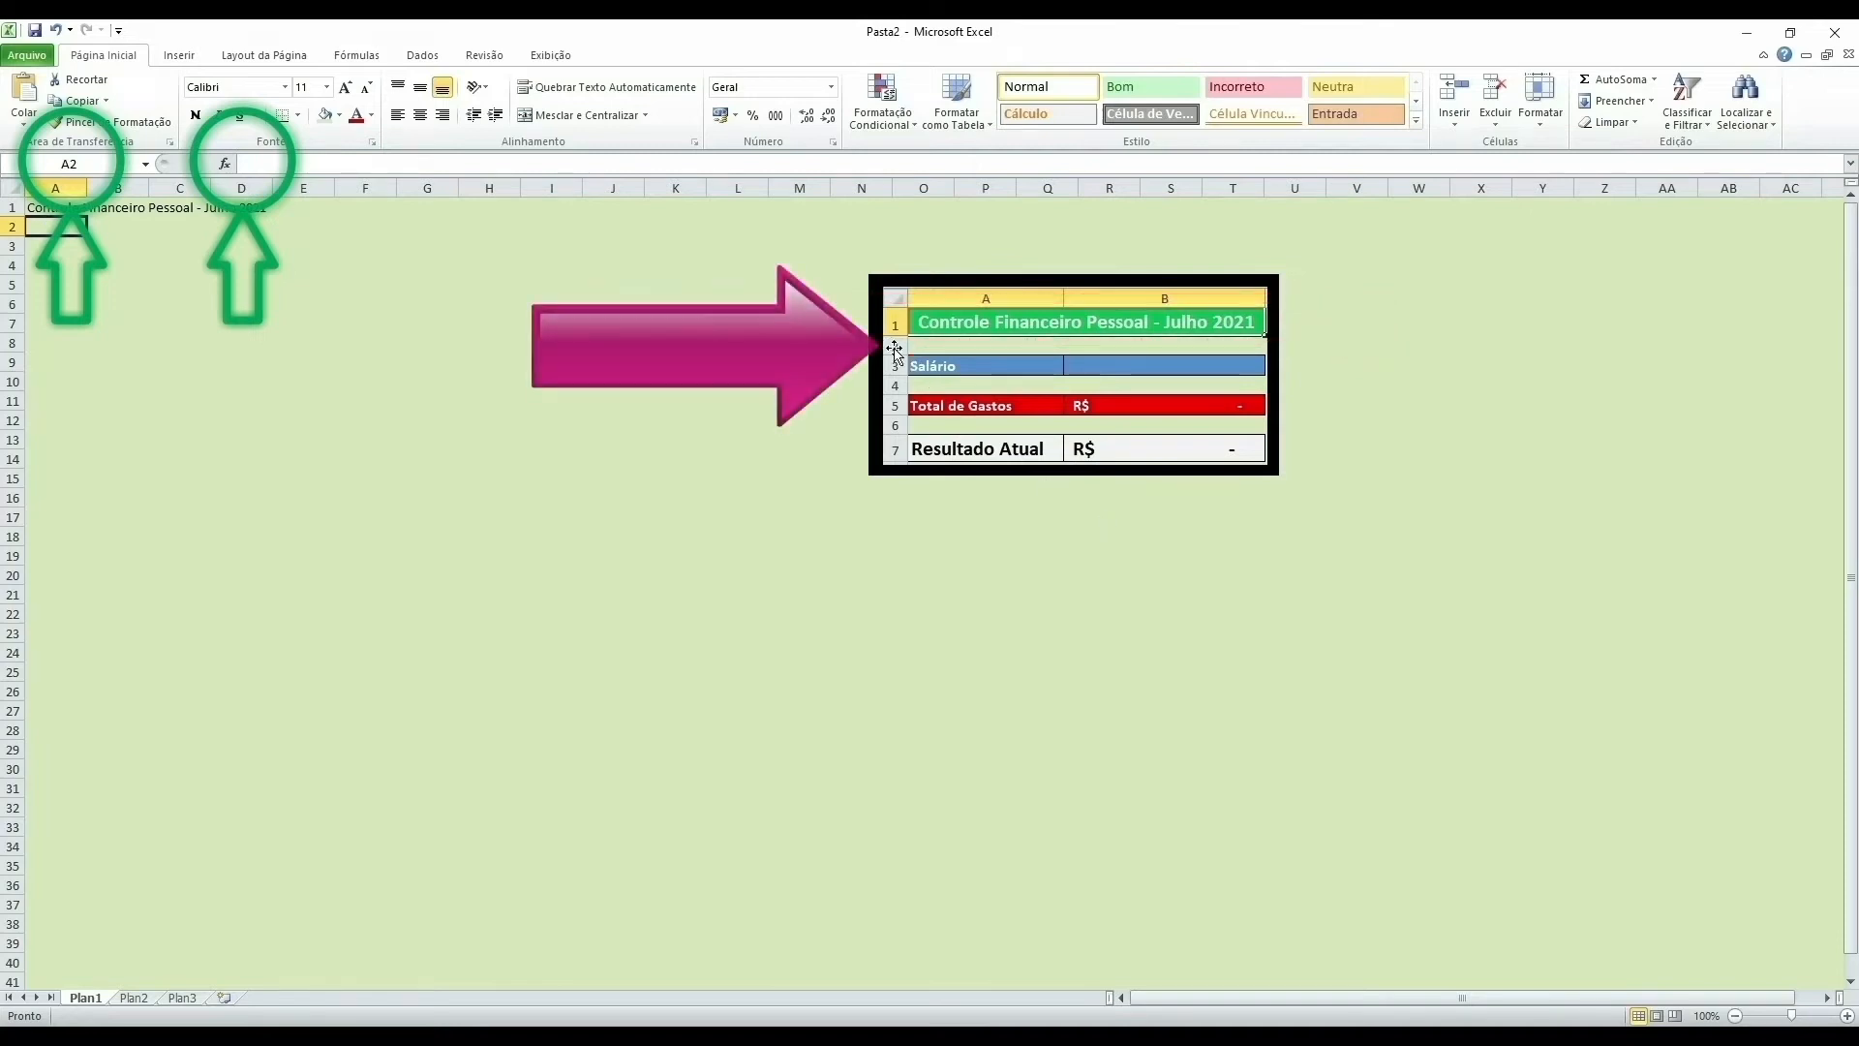
# Step: Enter the row labels "Salário" in A3, "Total de Gastos" in A5 and "Resultado Atual" in A7
pyautogui.click(55, 246)
pyautogui.write('Salário')
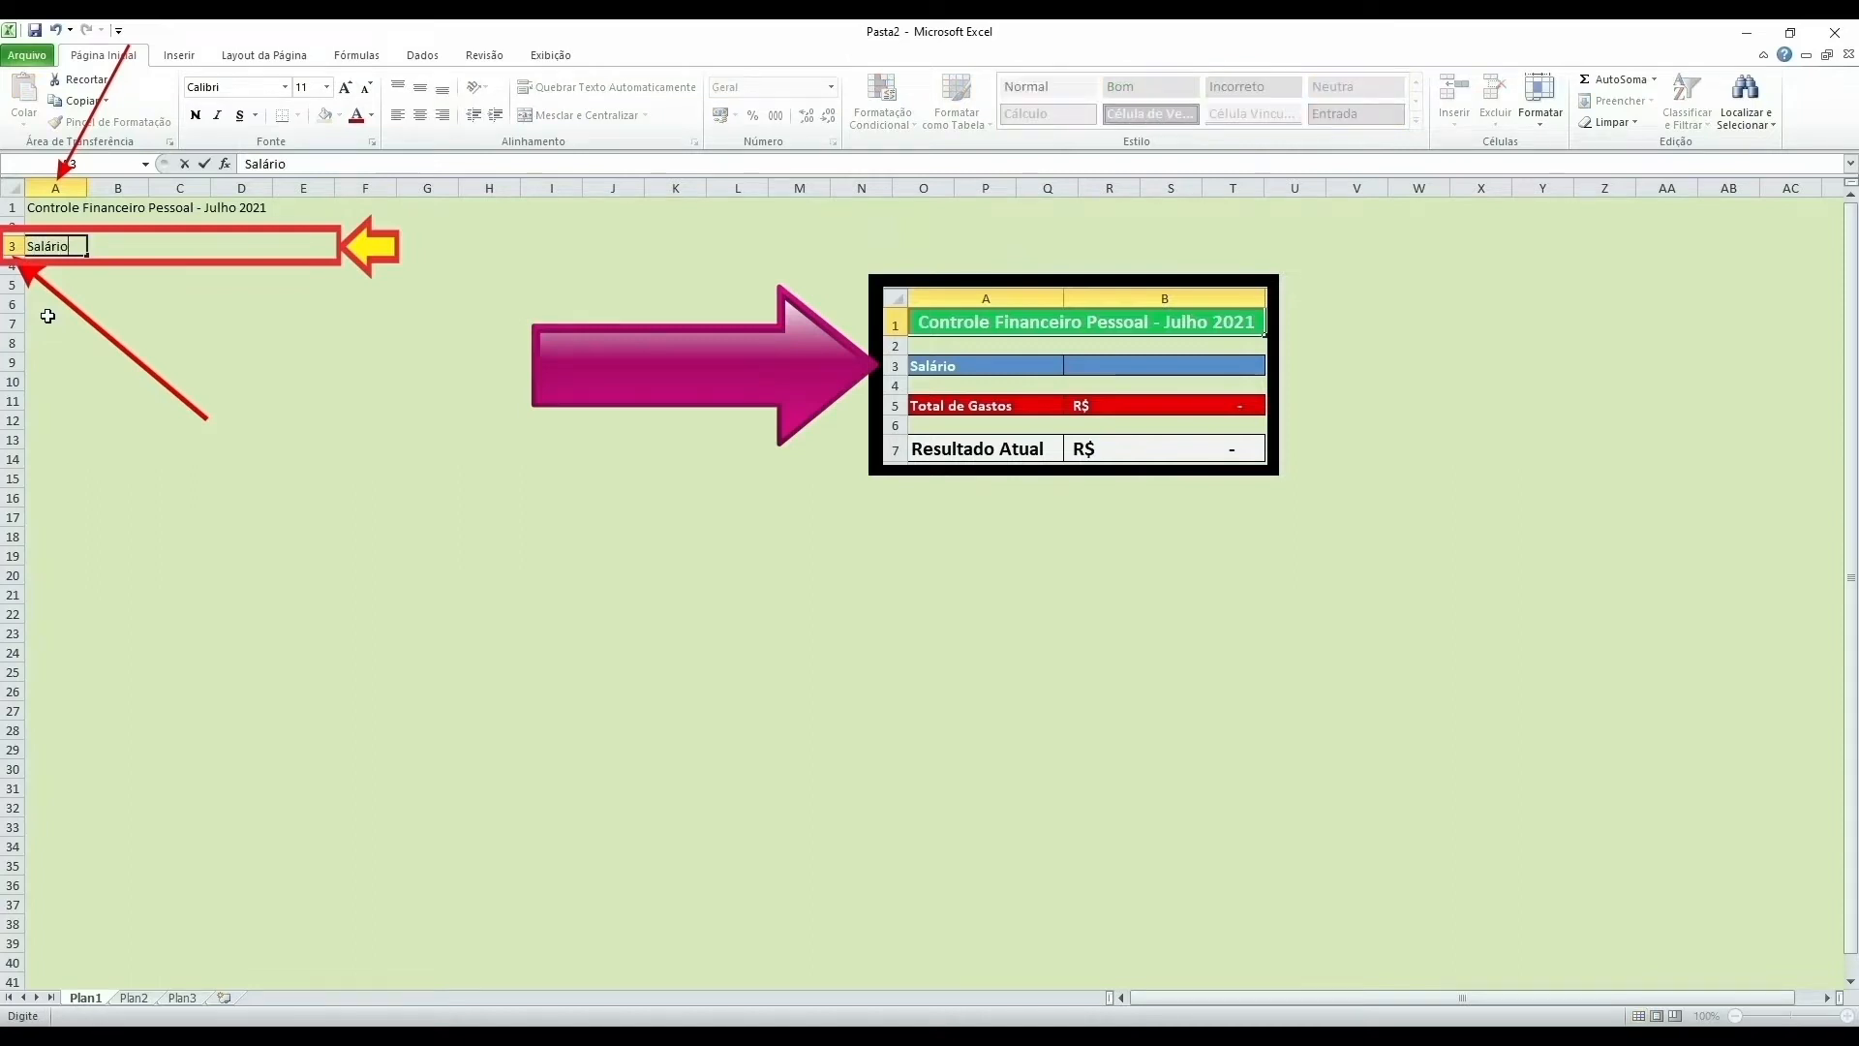
pyautogui.press('Return')
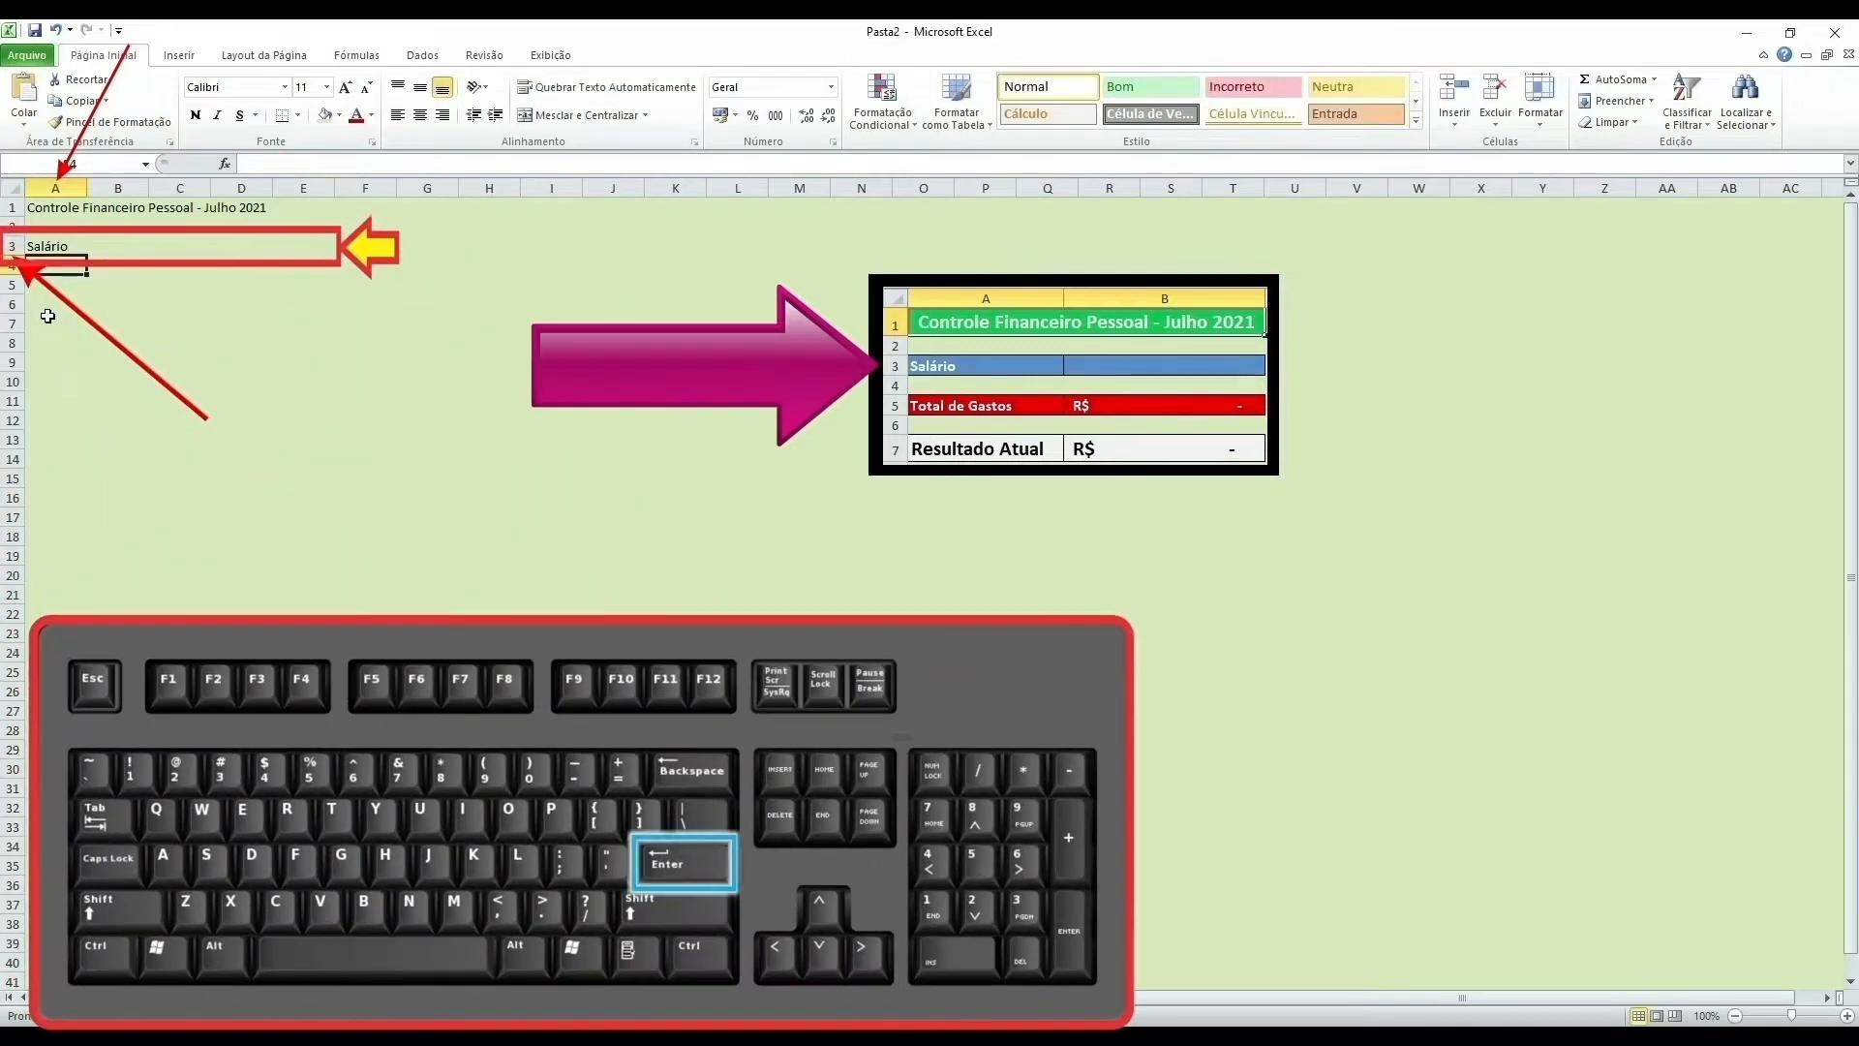
pyautogui.press('Return')
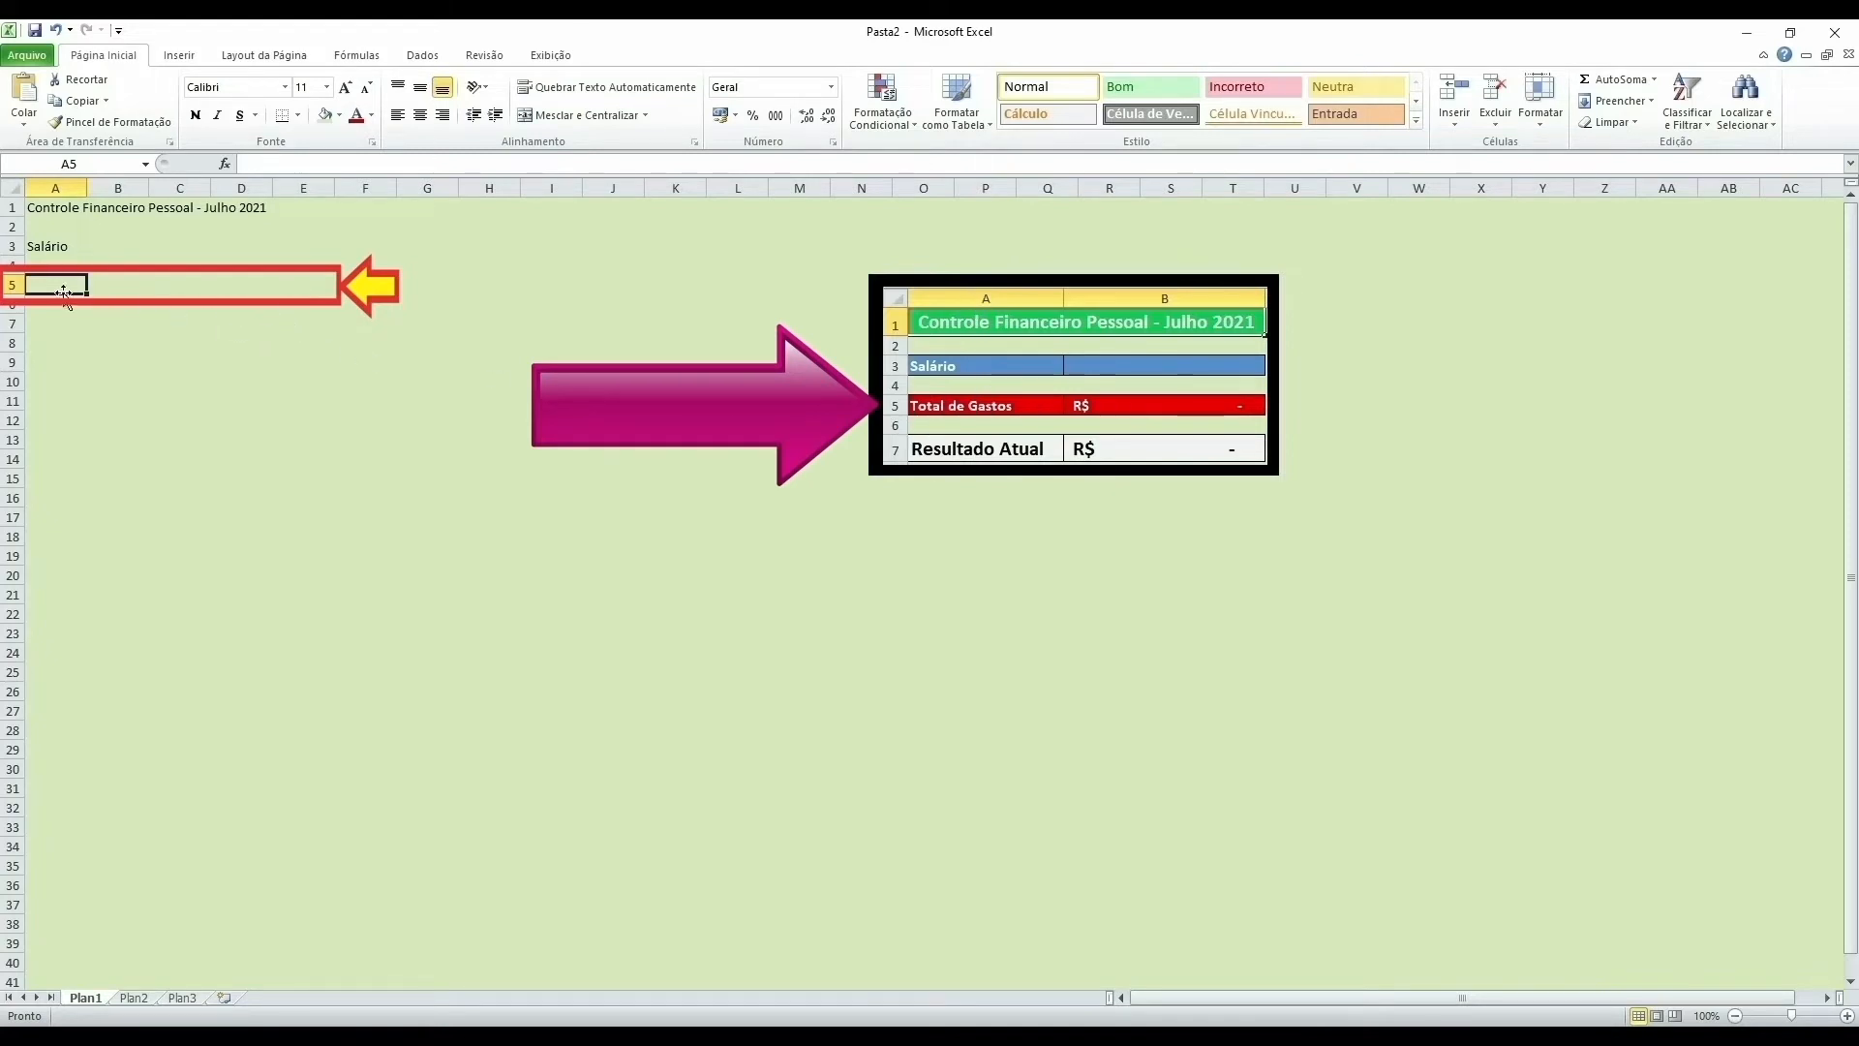
pyautogui.write('Total de Gastos')
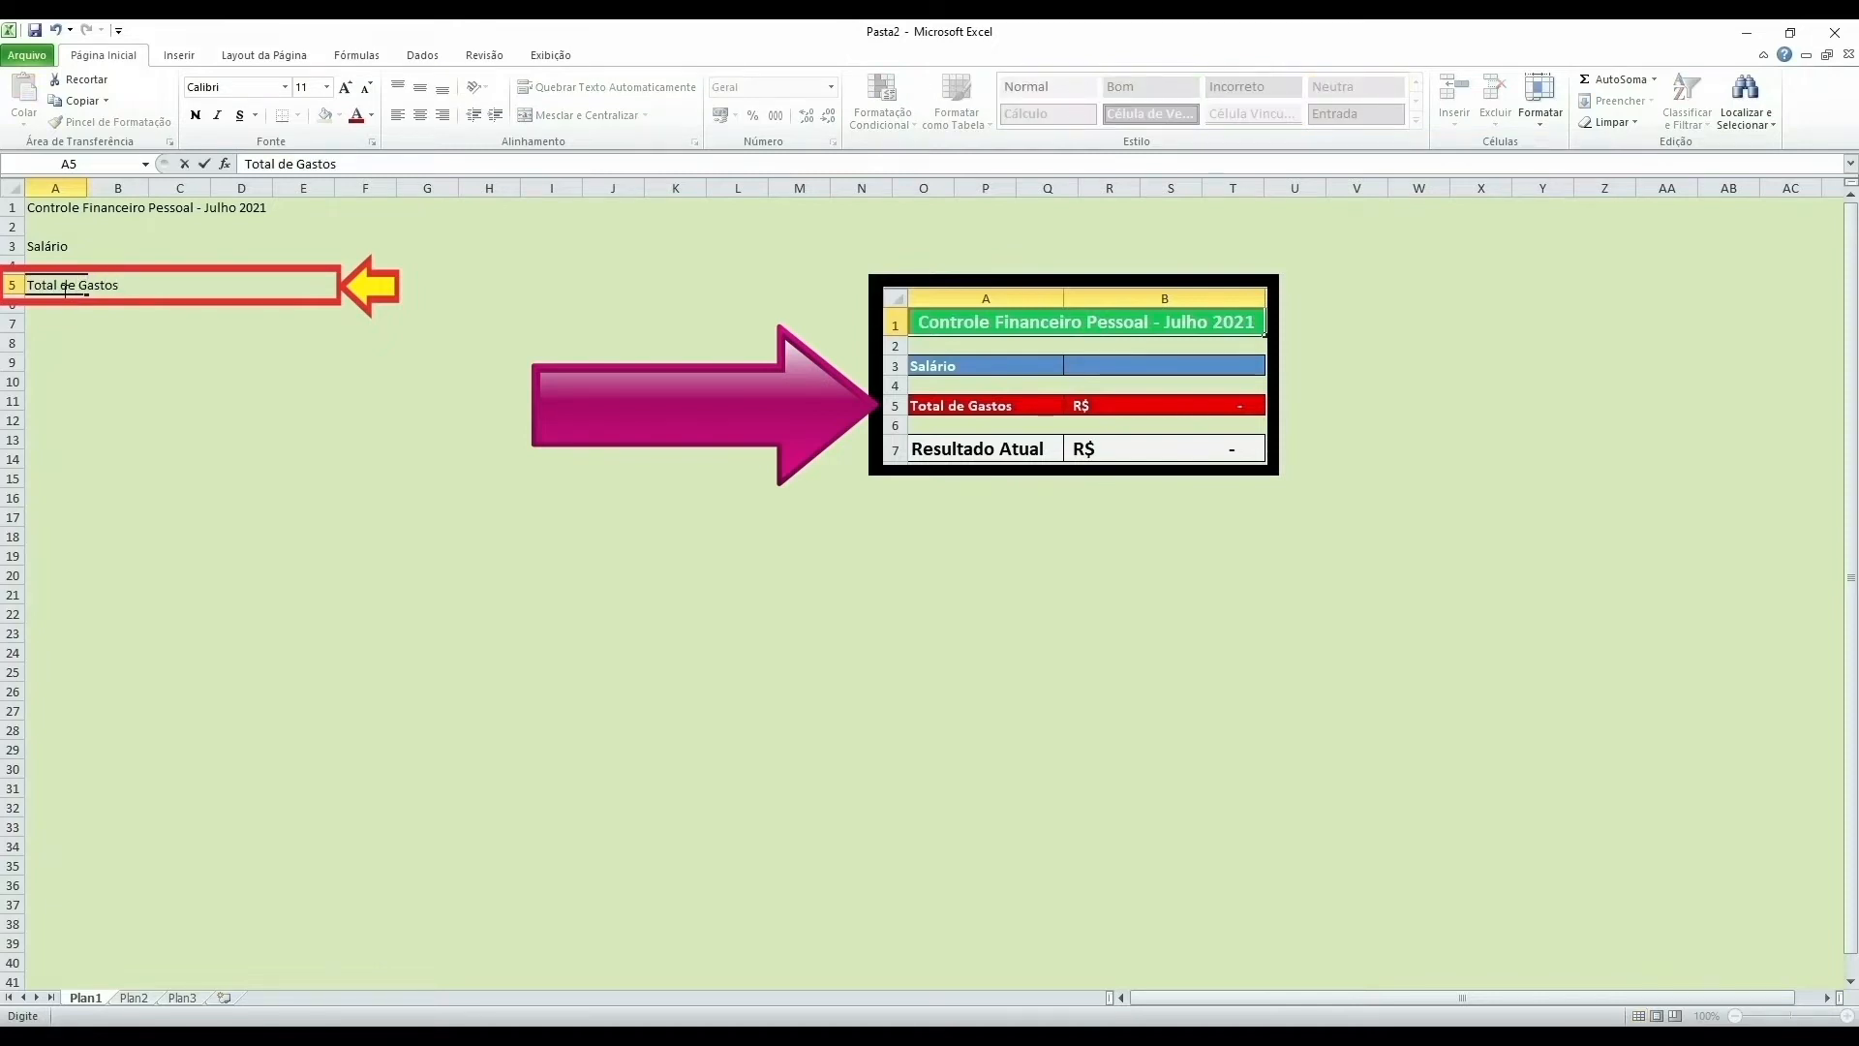
pyautogui.press('Return')
pyautogui.press('Return')
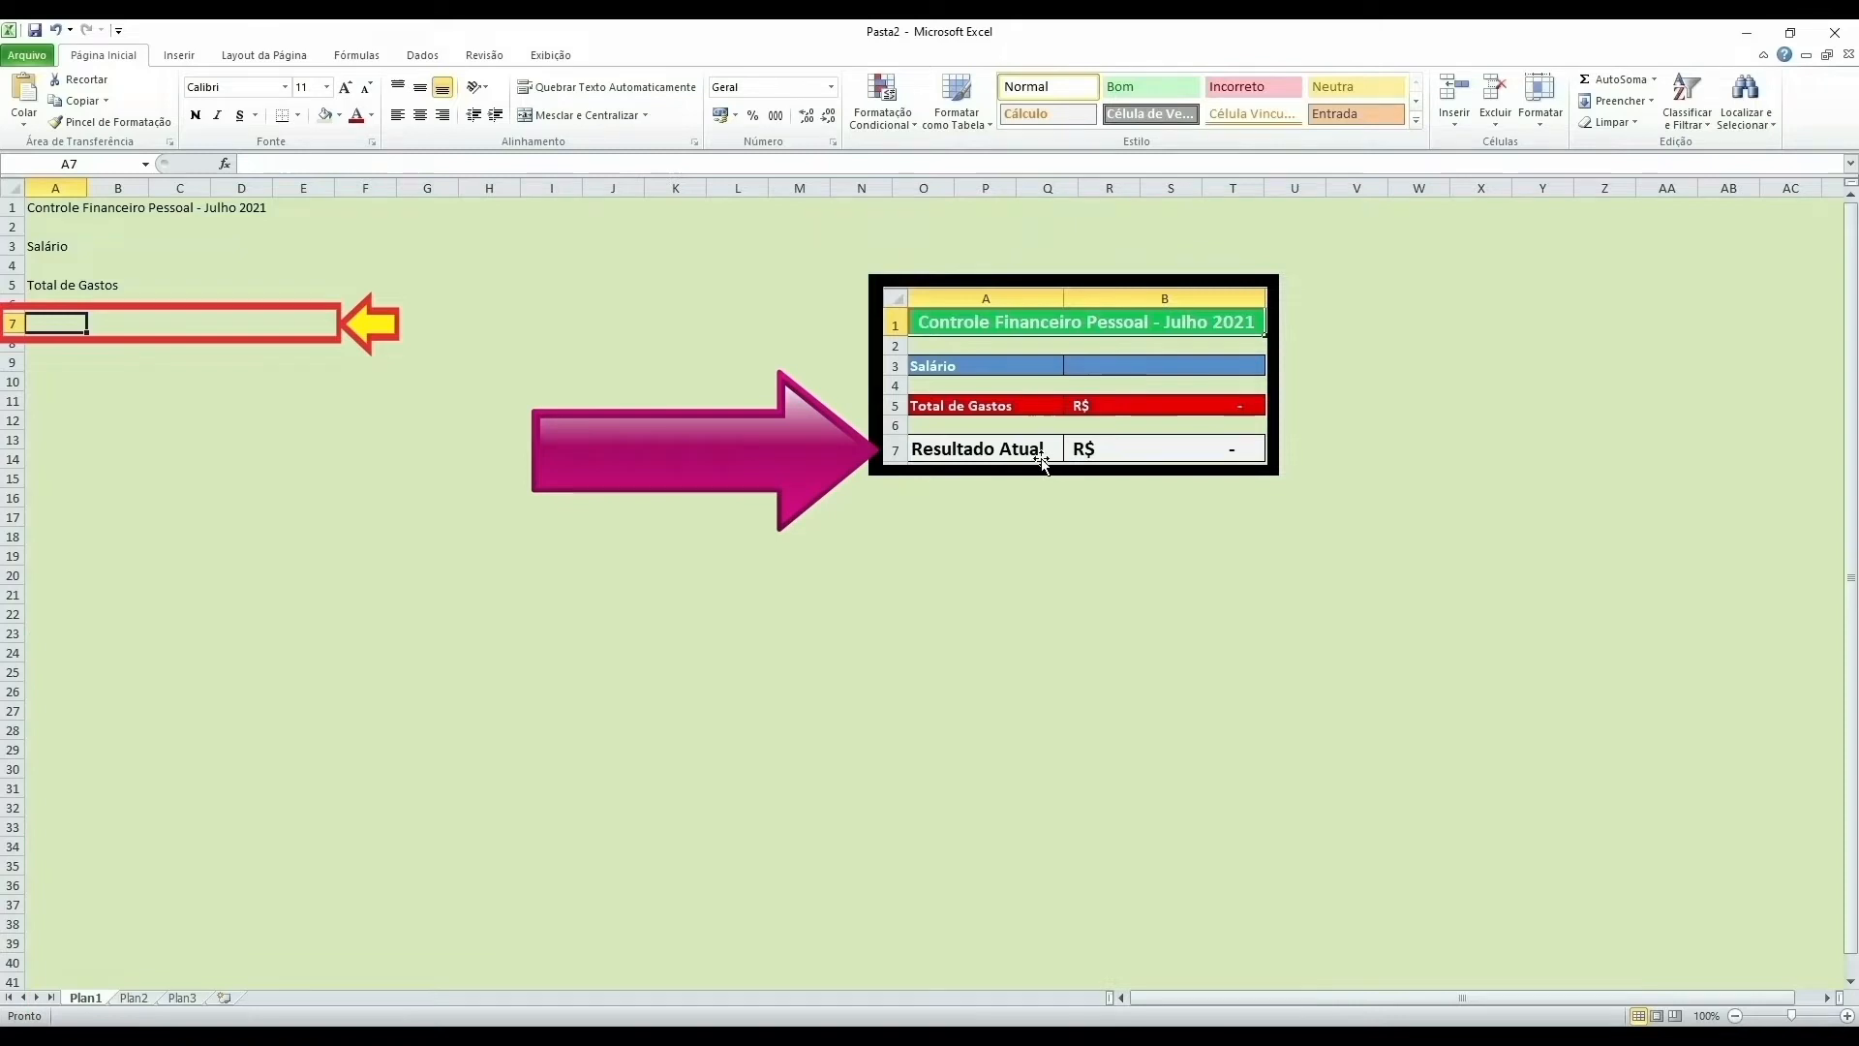
pyautogui.write('Resultado Atual')
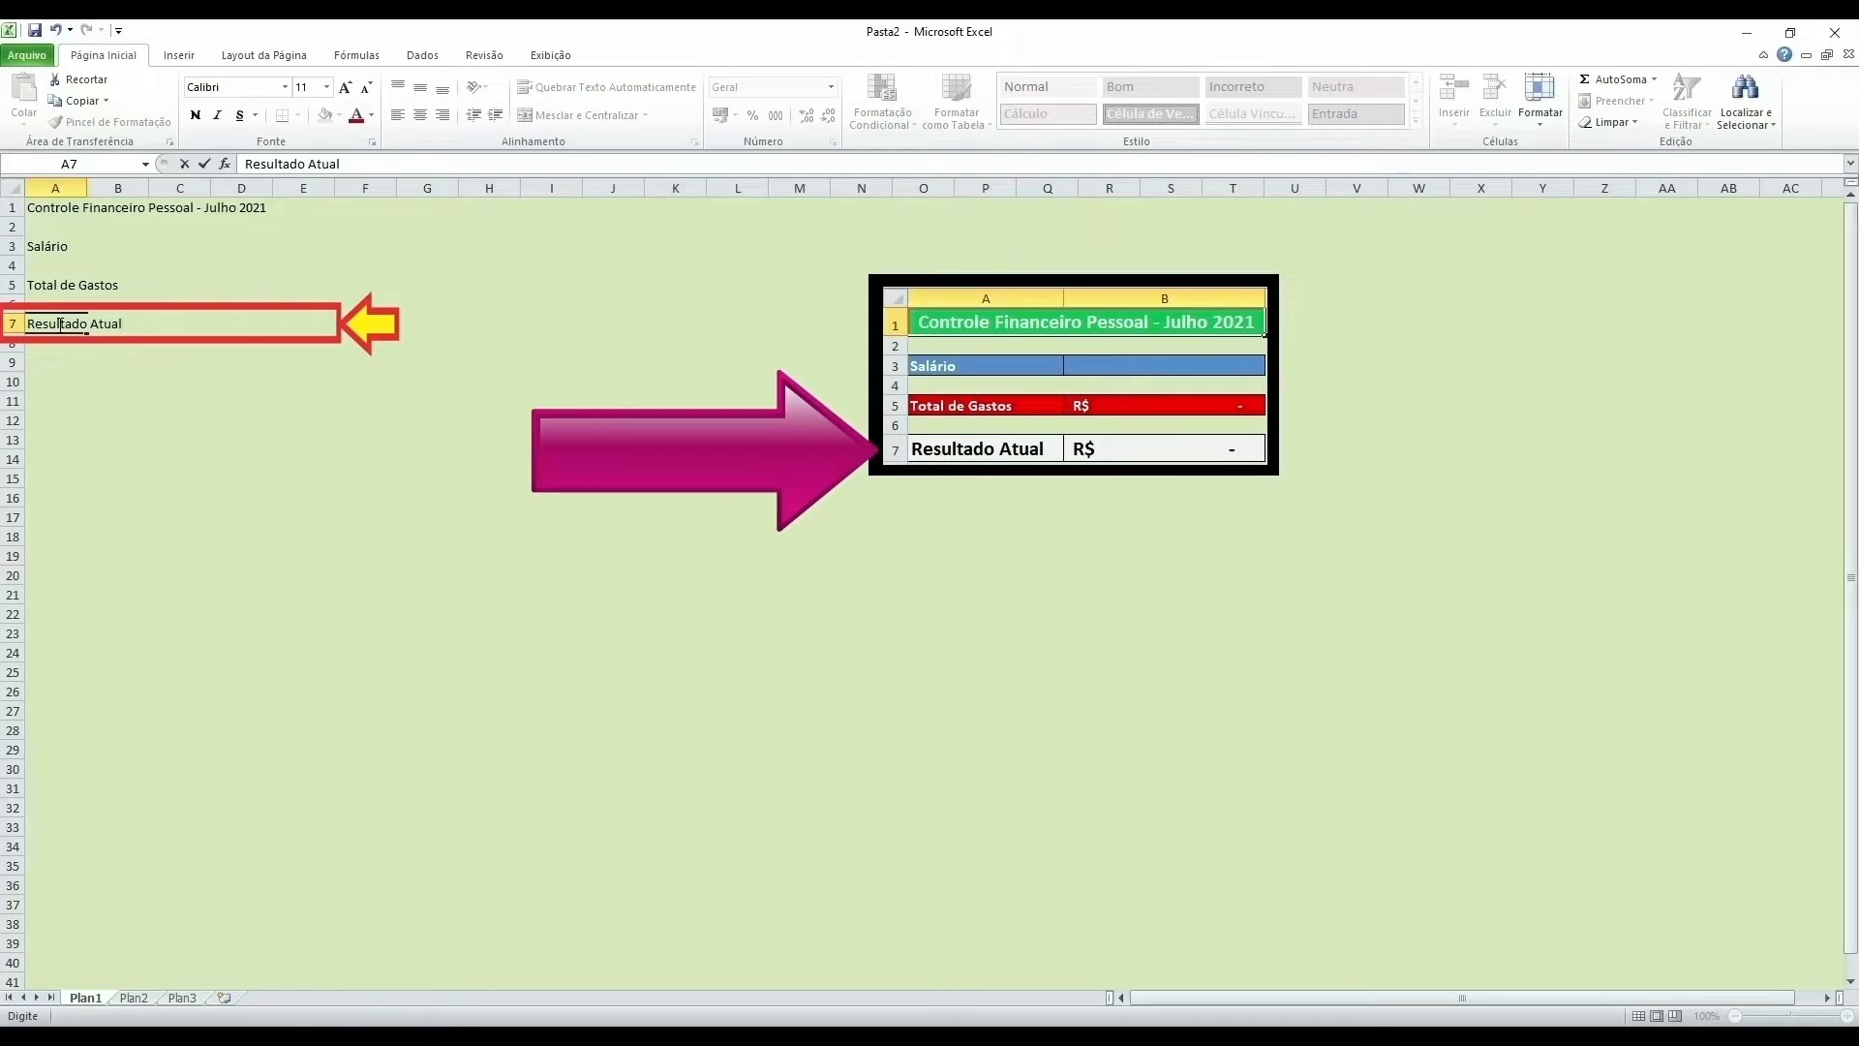
pyautogui.press('Return')
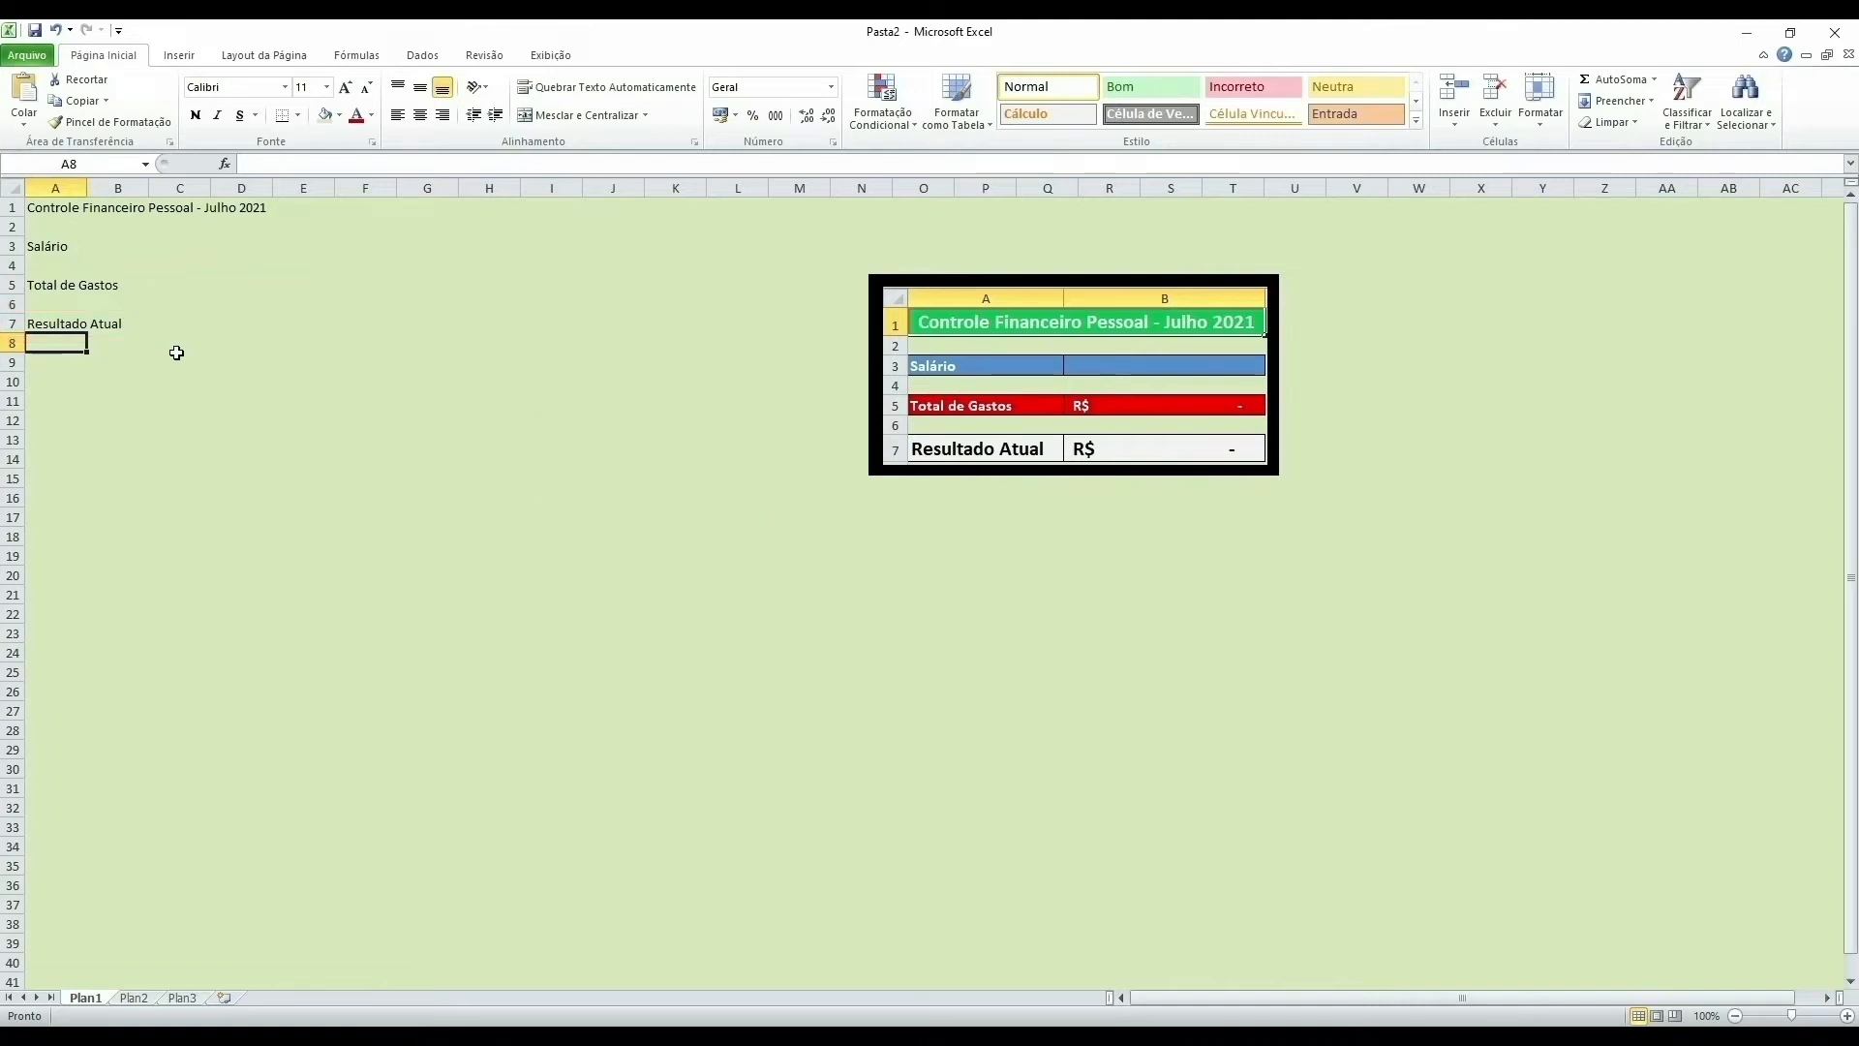
# Step: Widen column A to about three times its default width so the row labels fit inside it
pyautogui.click(106, 382)
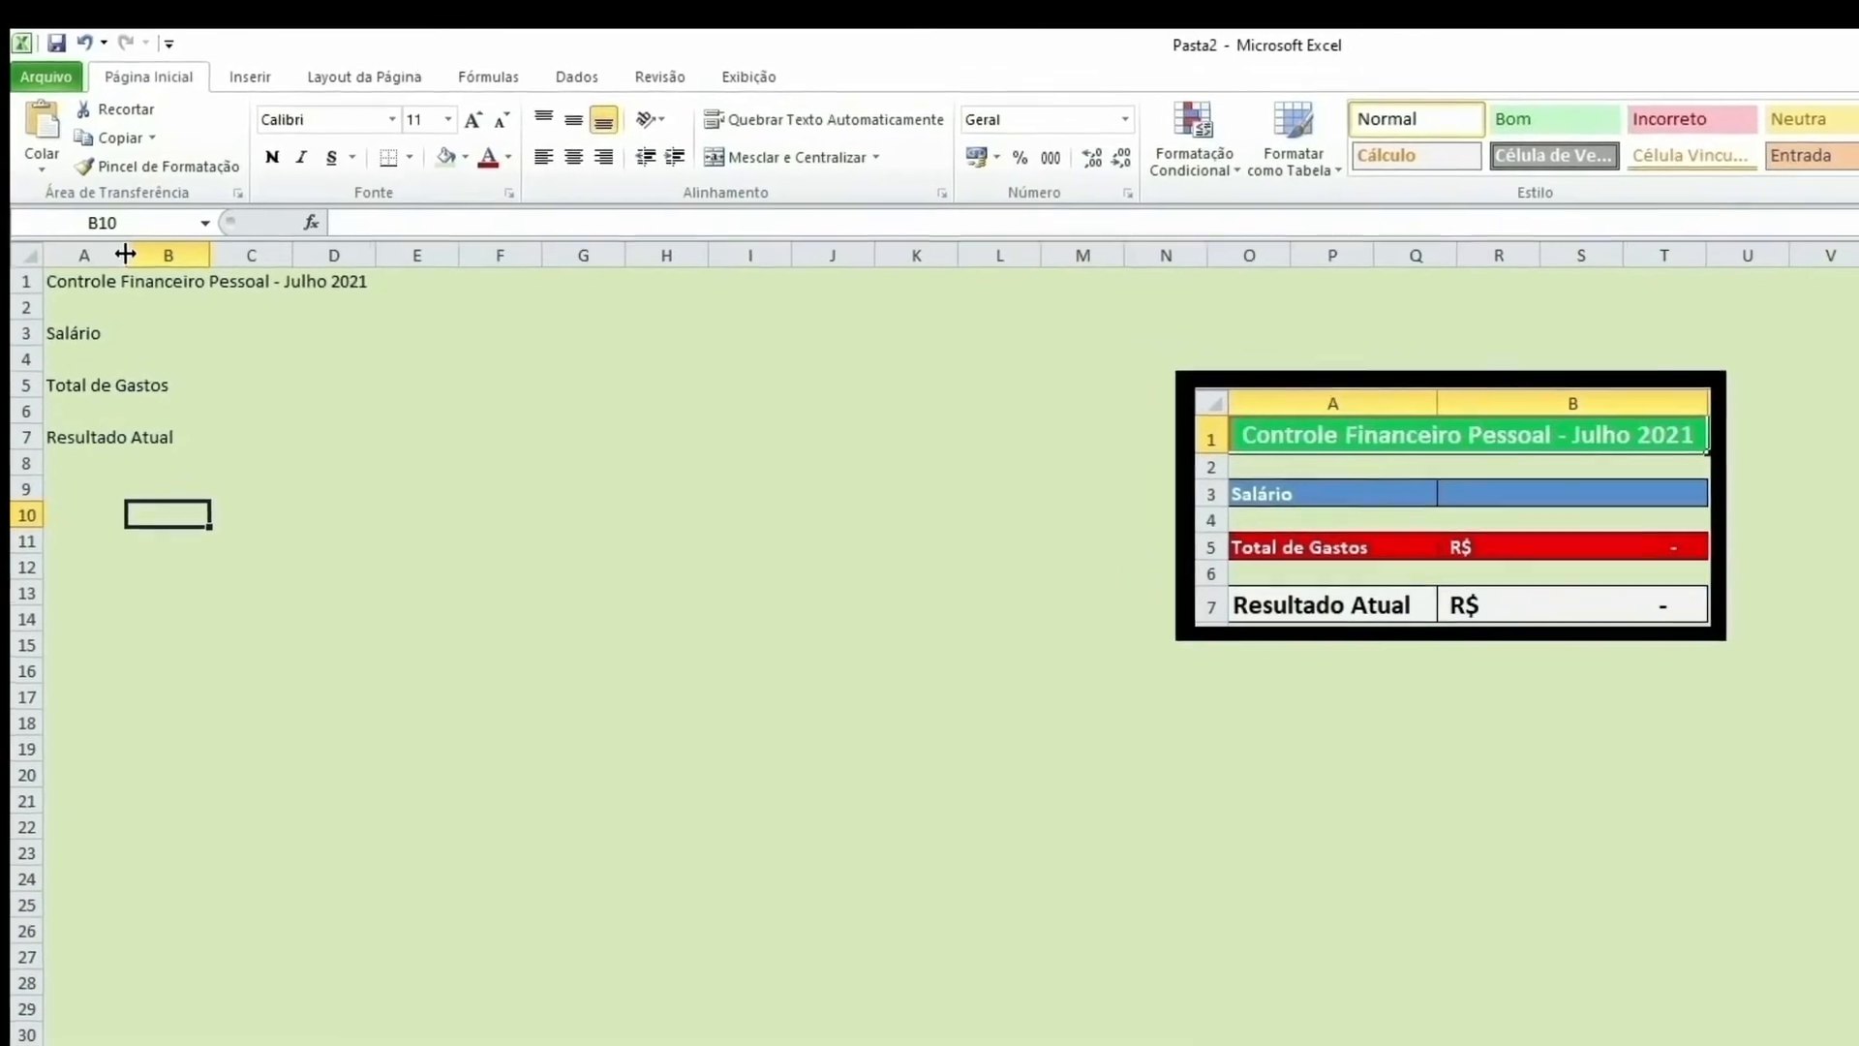
pyautogui.click(307, 265)
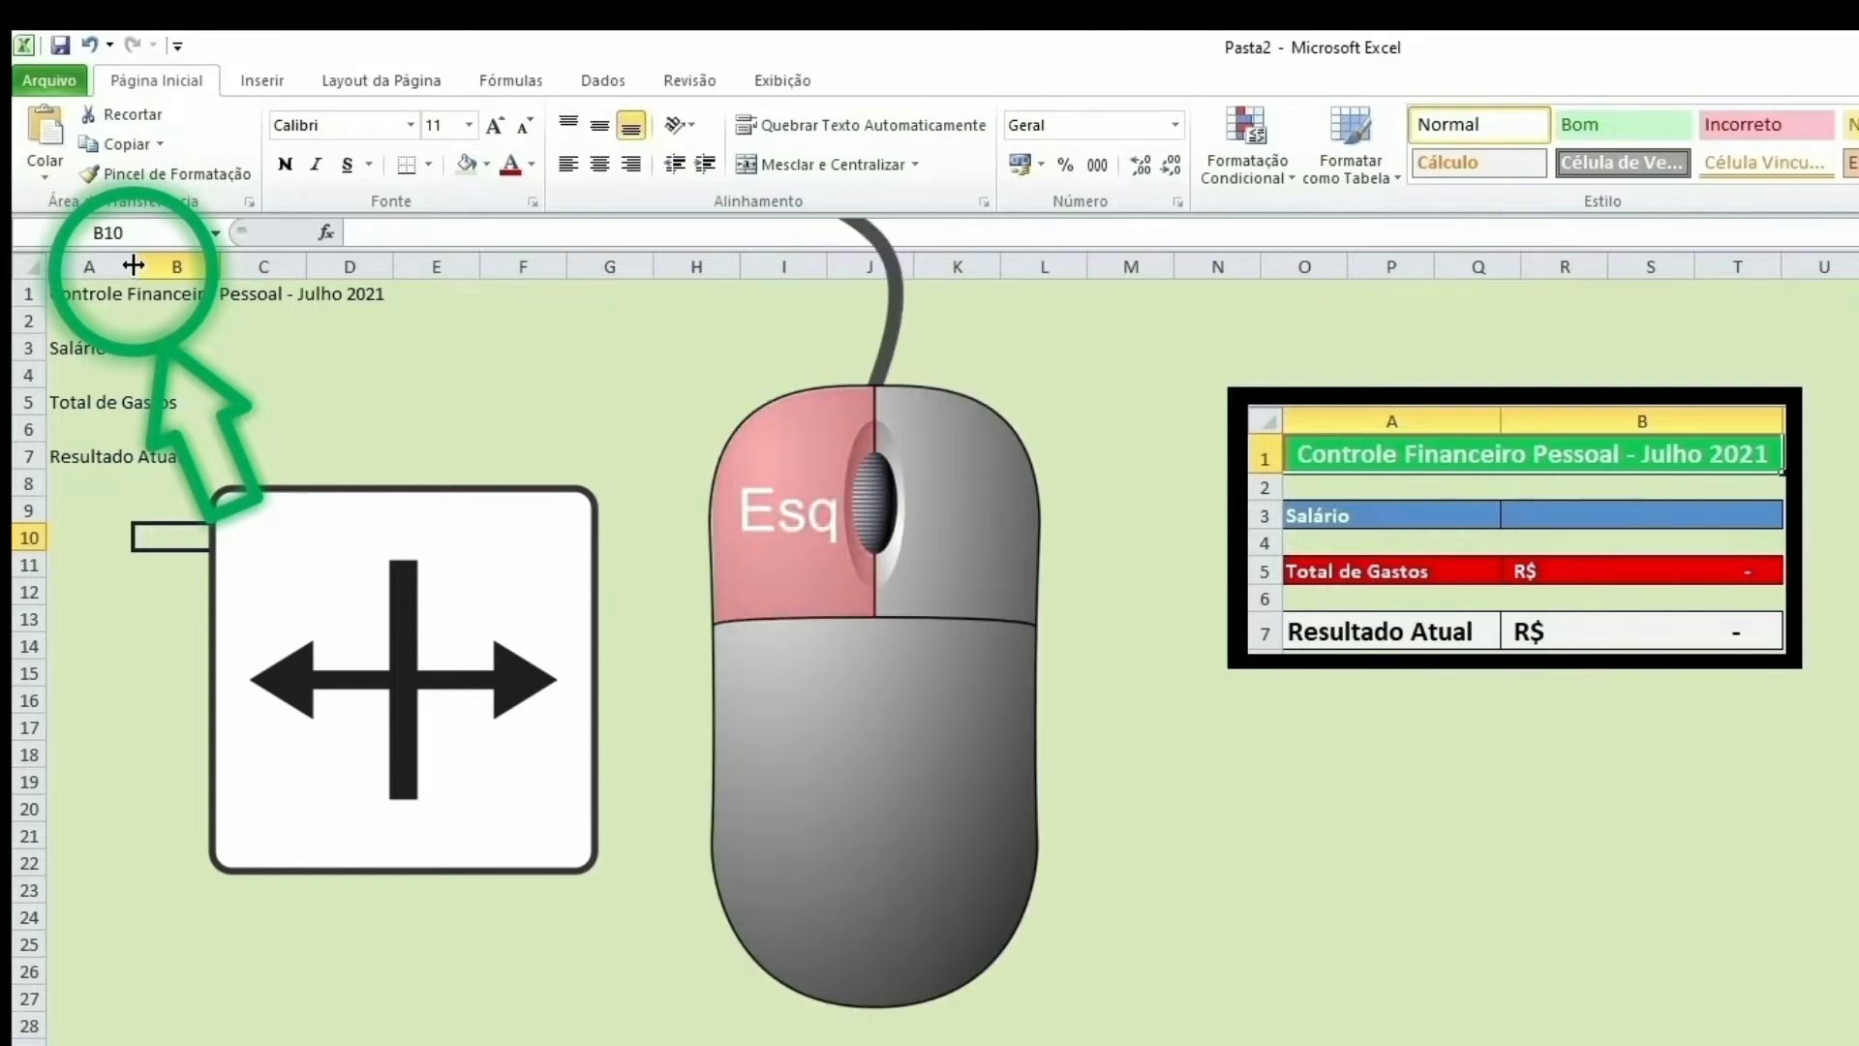
pyautogui.moveTo(133, 264); pyautogui.dragTo(297, 262)
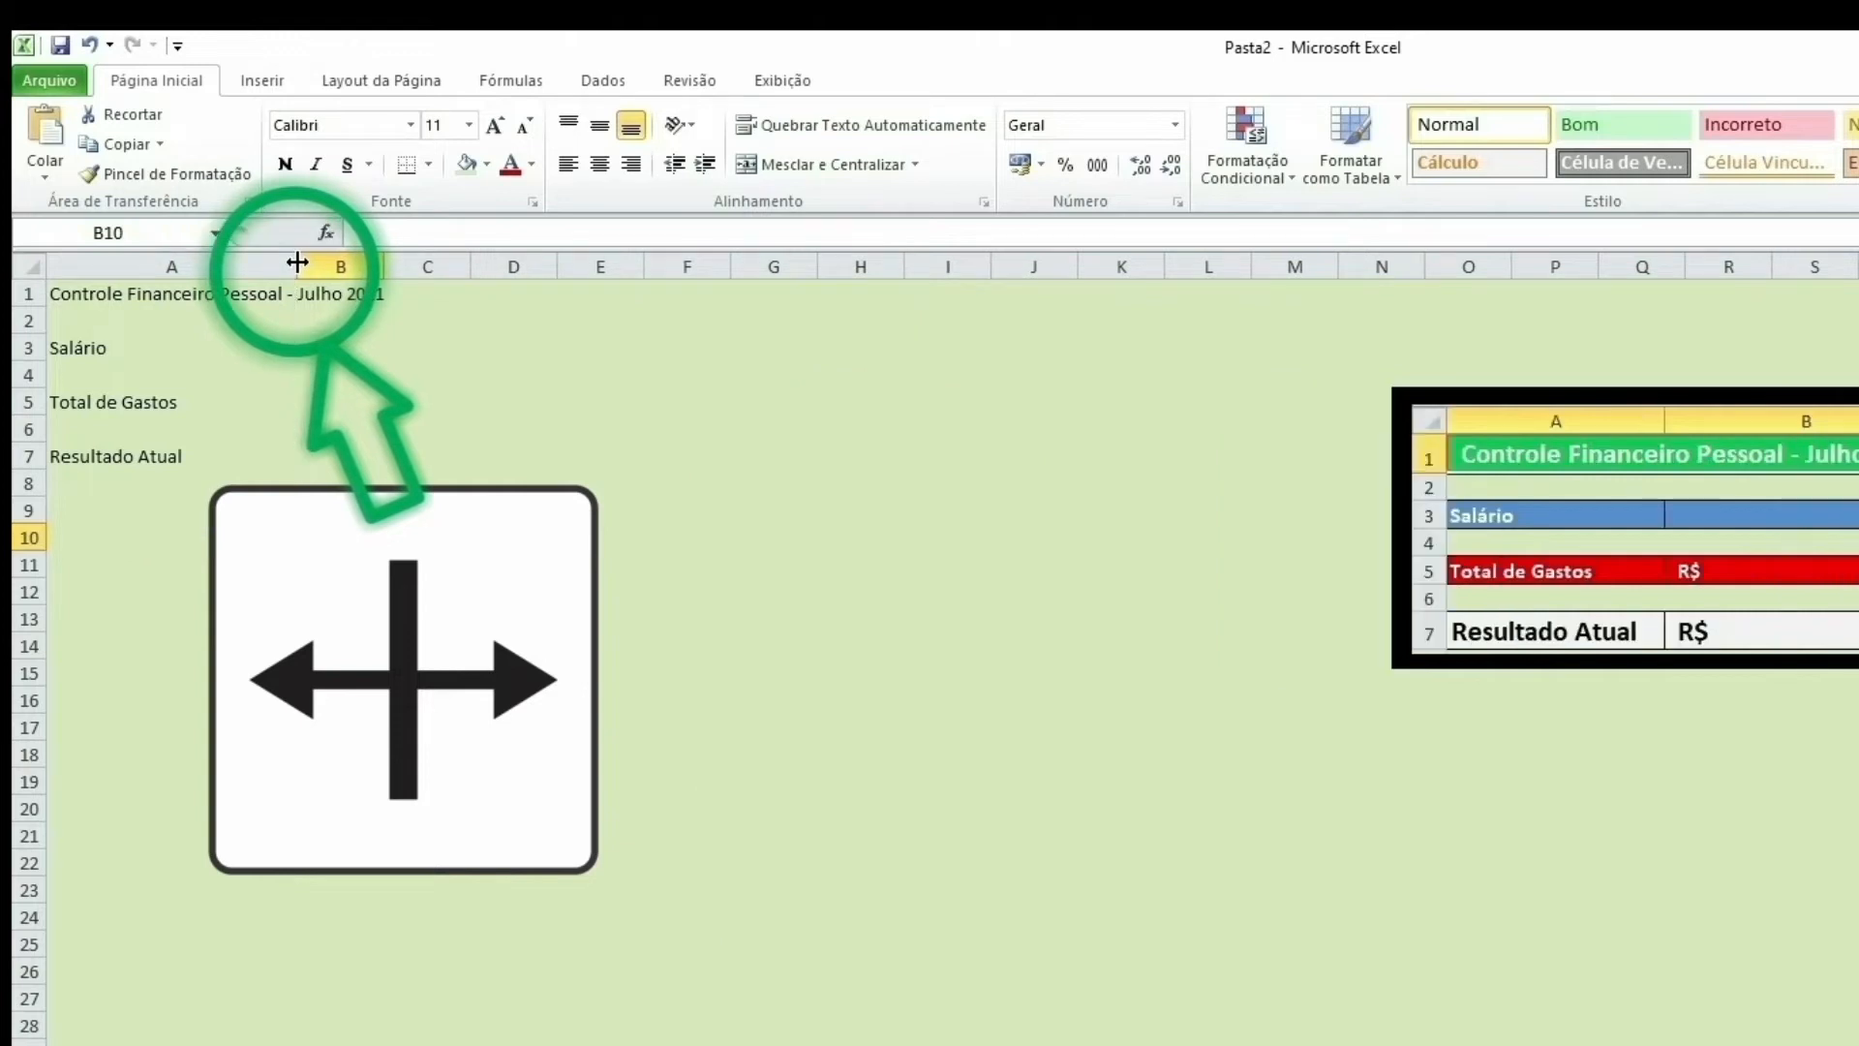
pyautogui.click(184, 454)
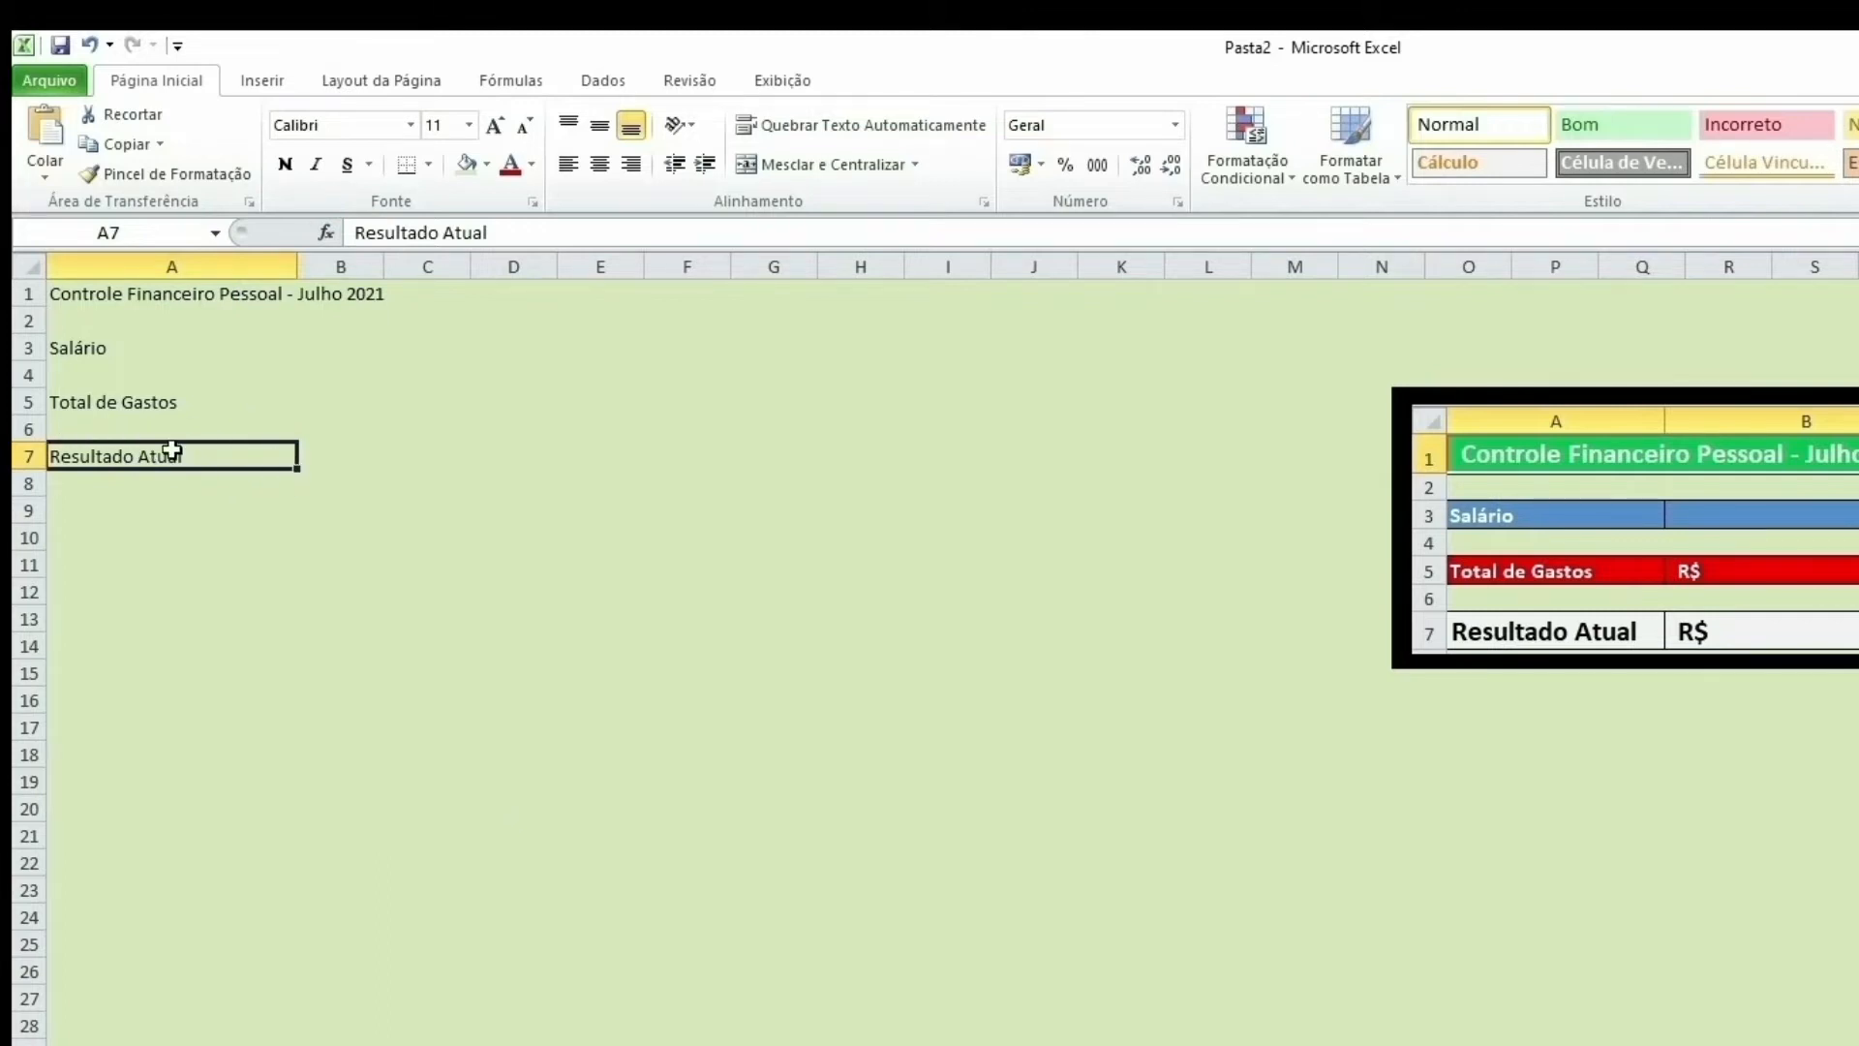
# Step: Widen column B to slightly more than three times its default width
pyautogui.click(450, 498)
pyautogui.click(442, 447)
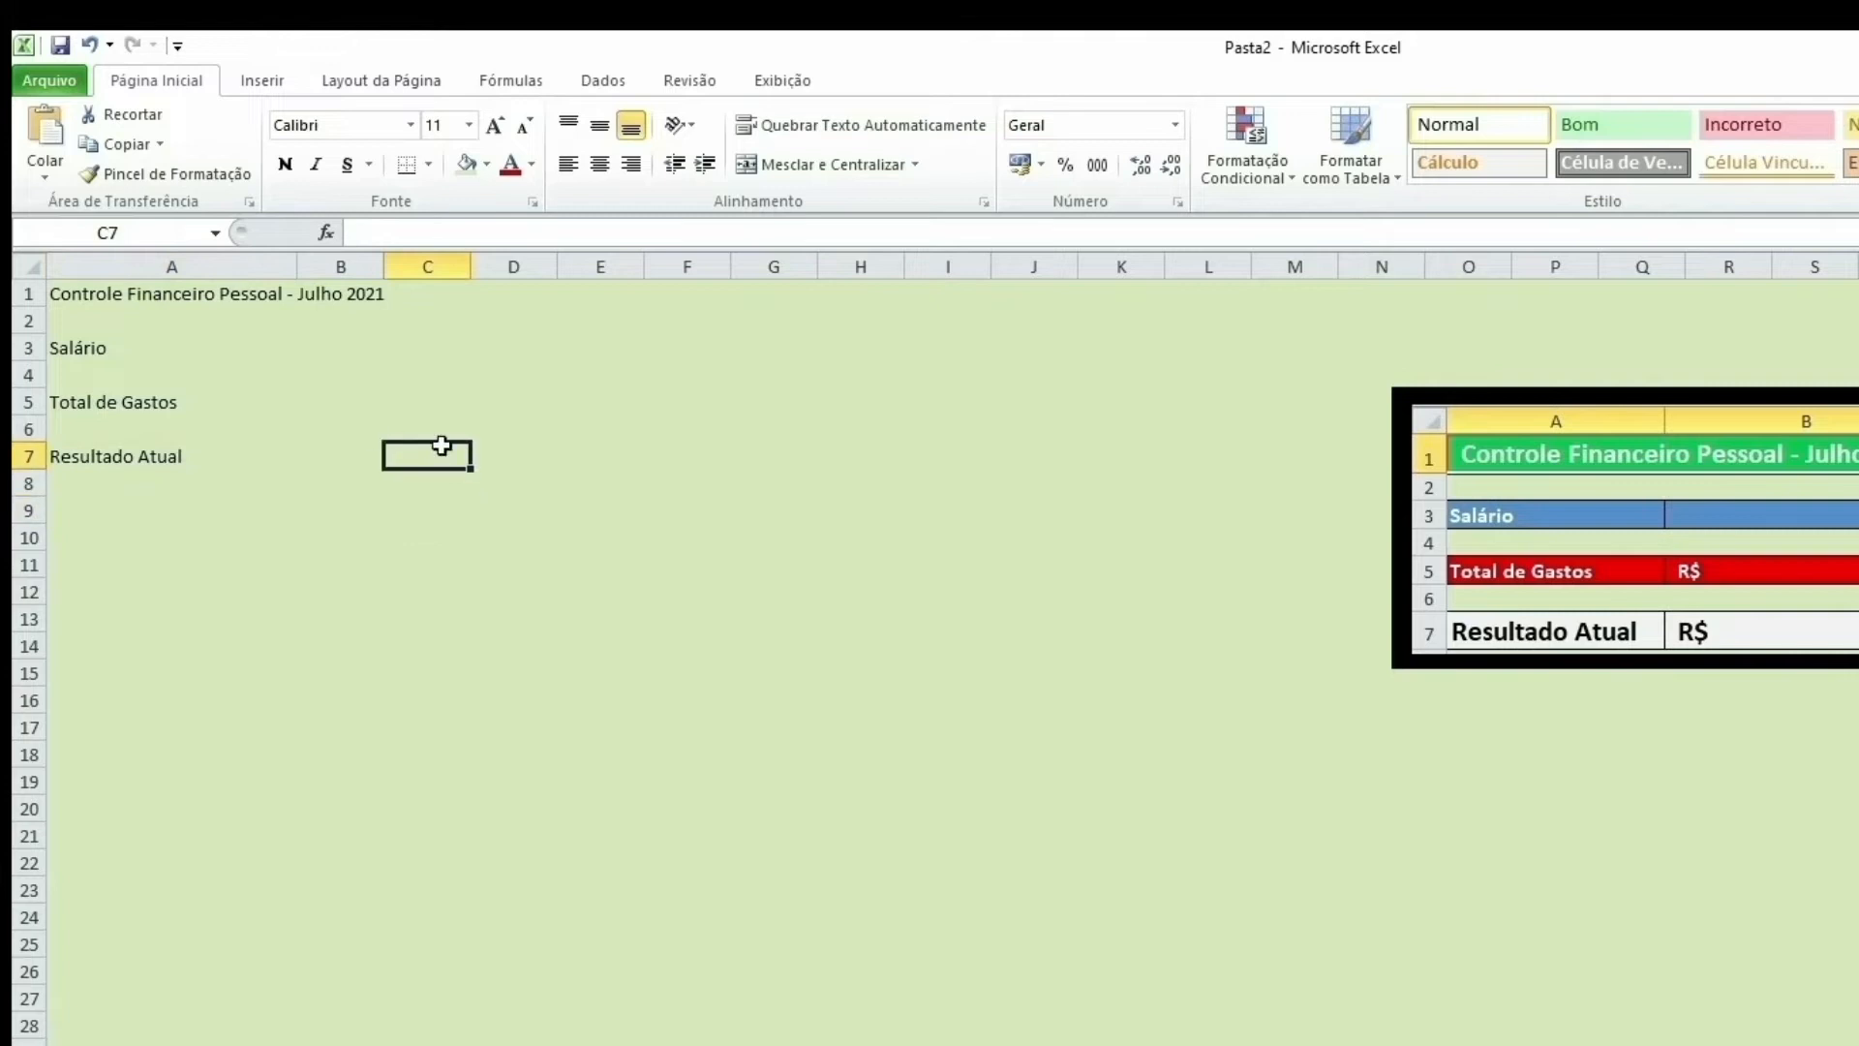
pyautogui.click(145, 455)
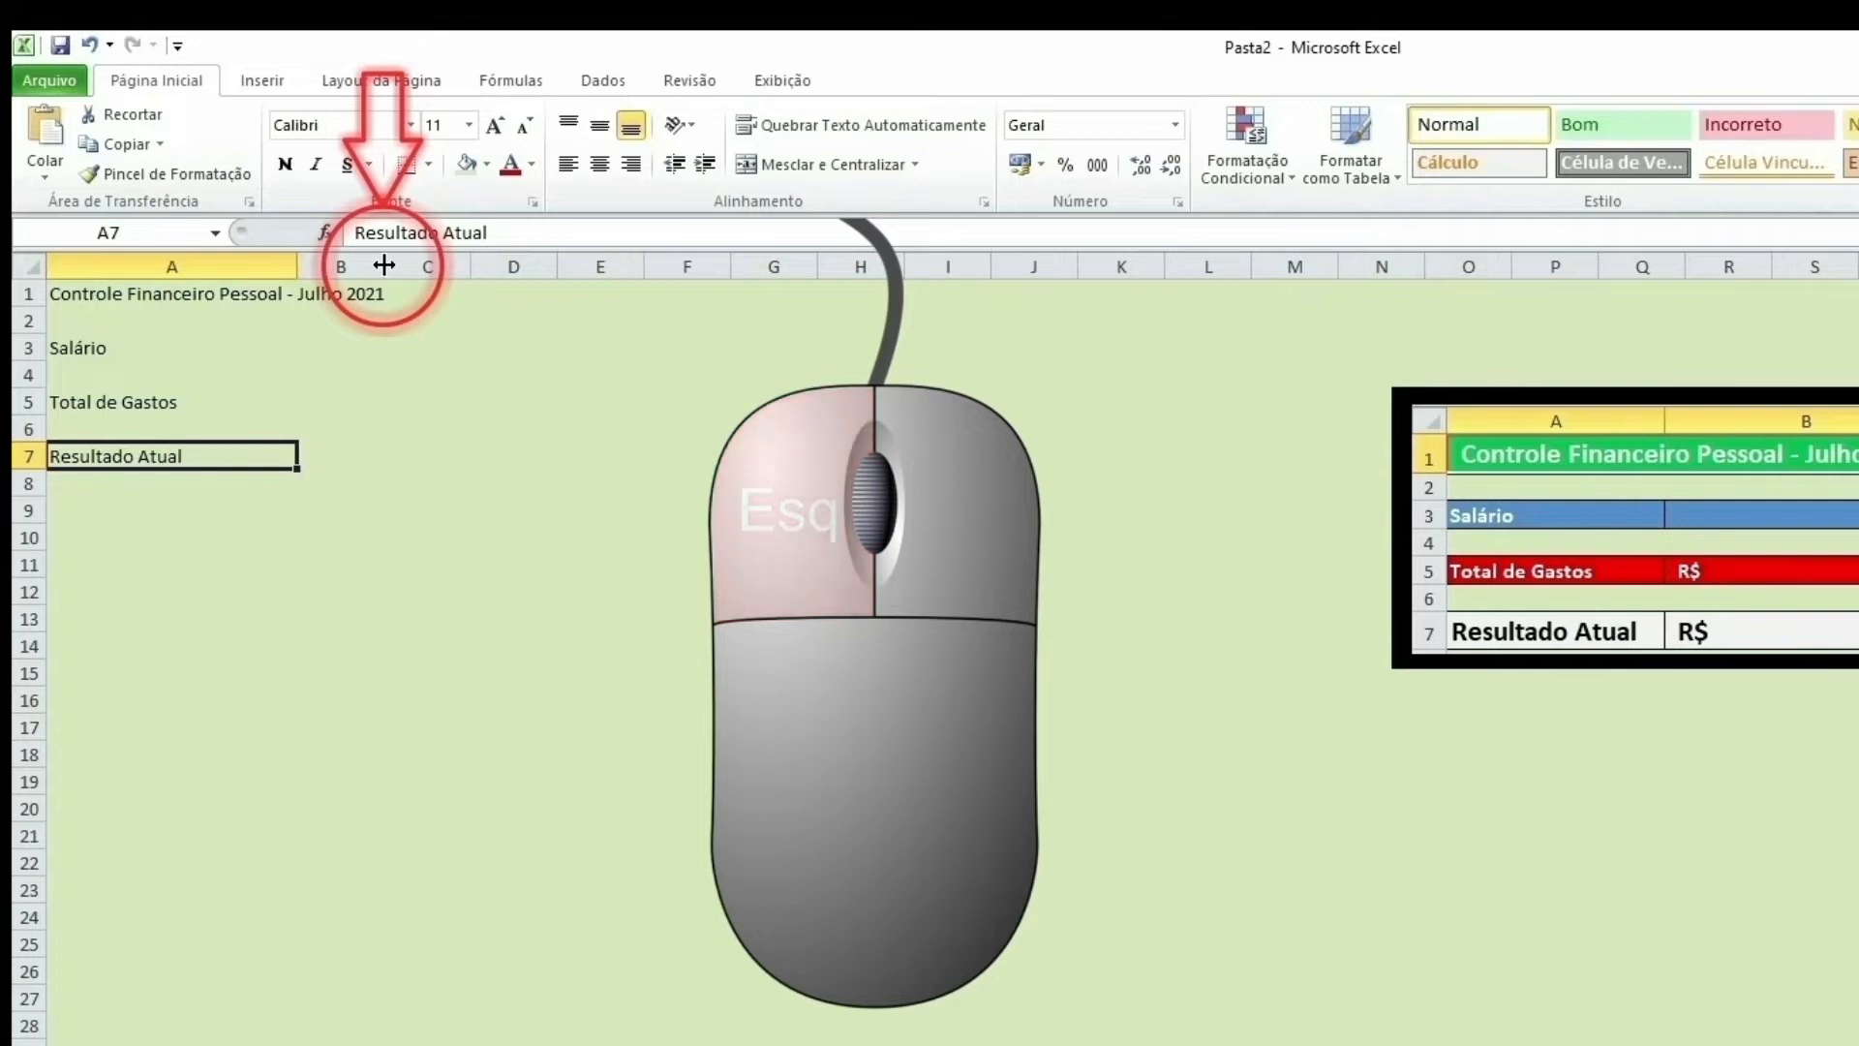
pyautogui.moveTo(384, 264); pyautogui.dragTo(587, 263)
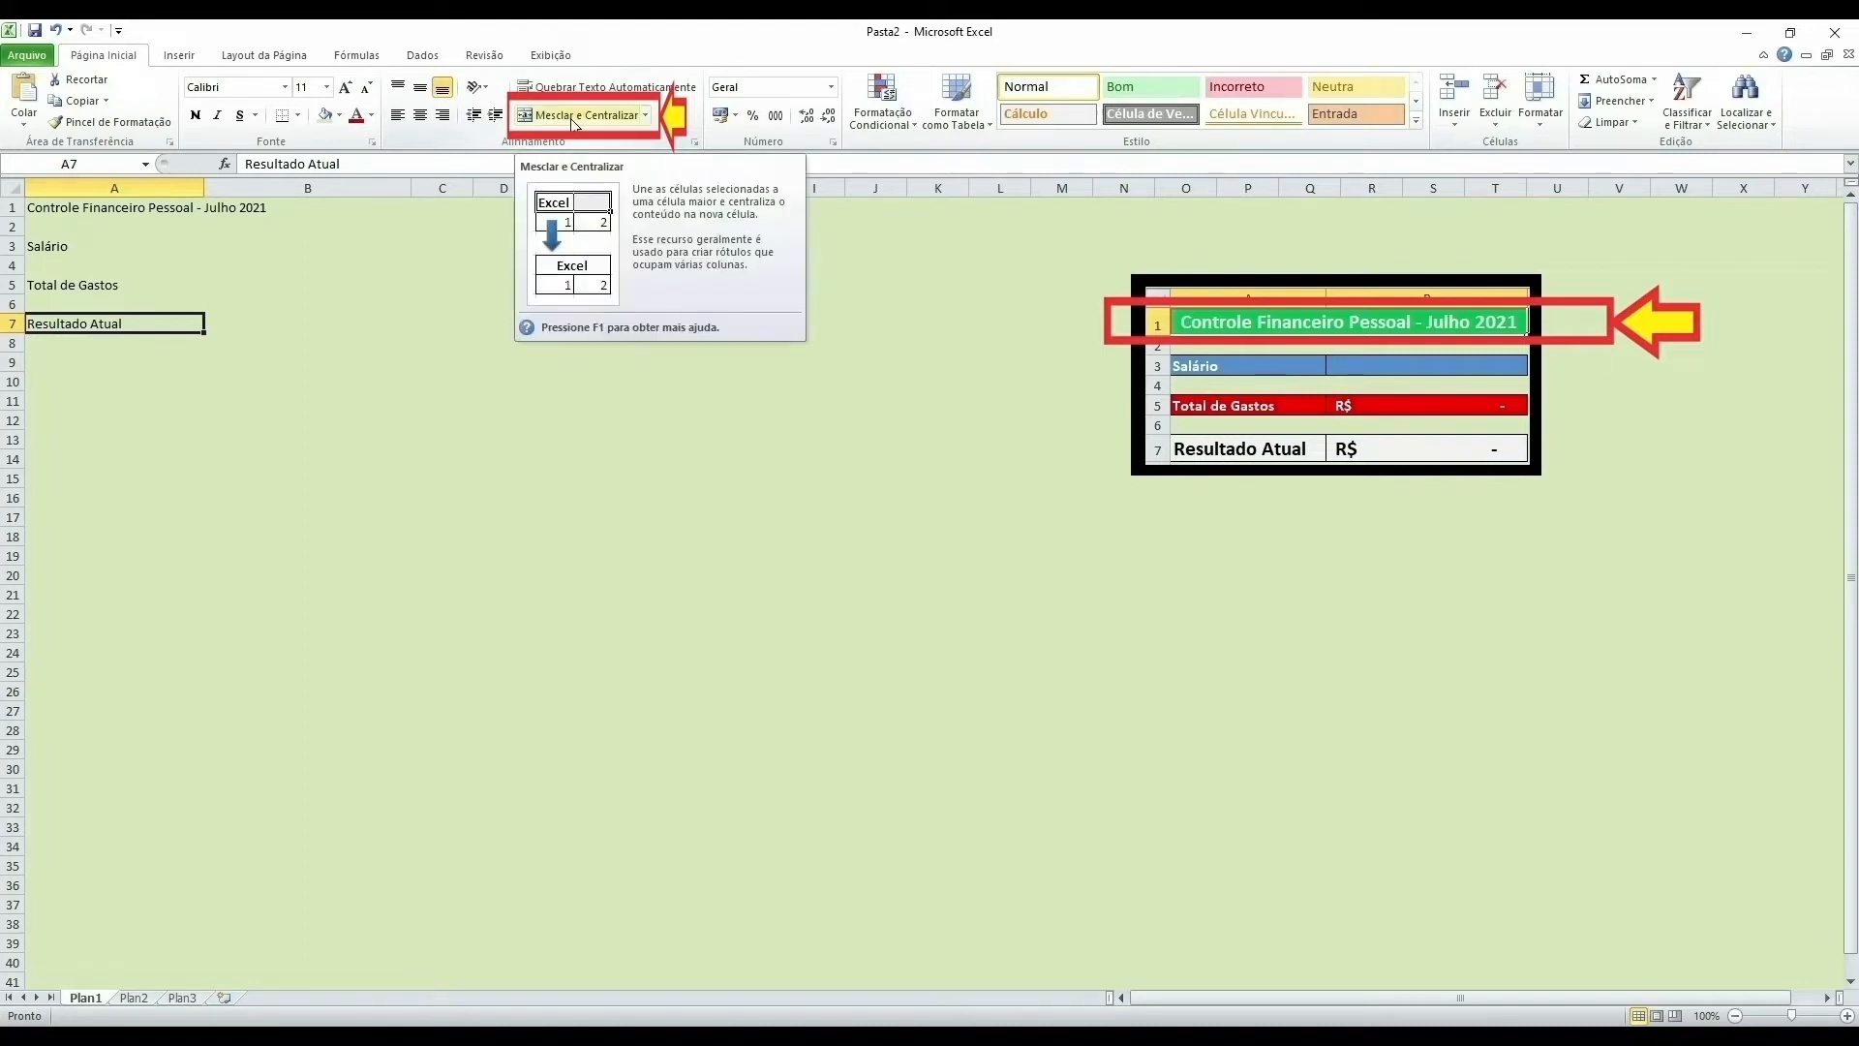
# Step: Compare the contents of A1 and B1, widening column A until the title fits and narrowing it back again
pyautogui.click(78, 209)
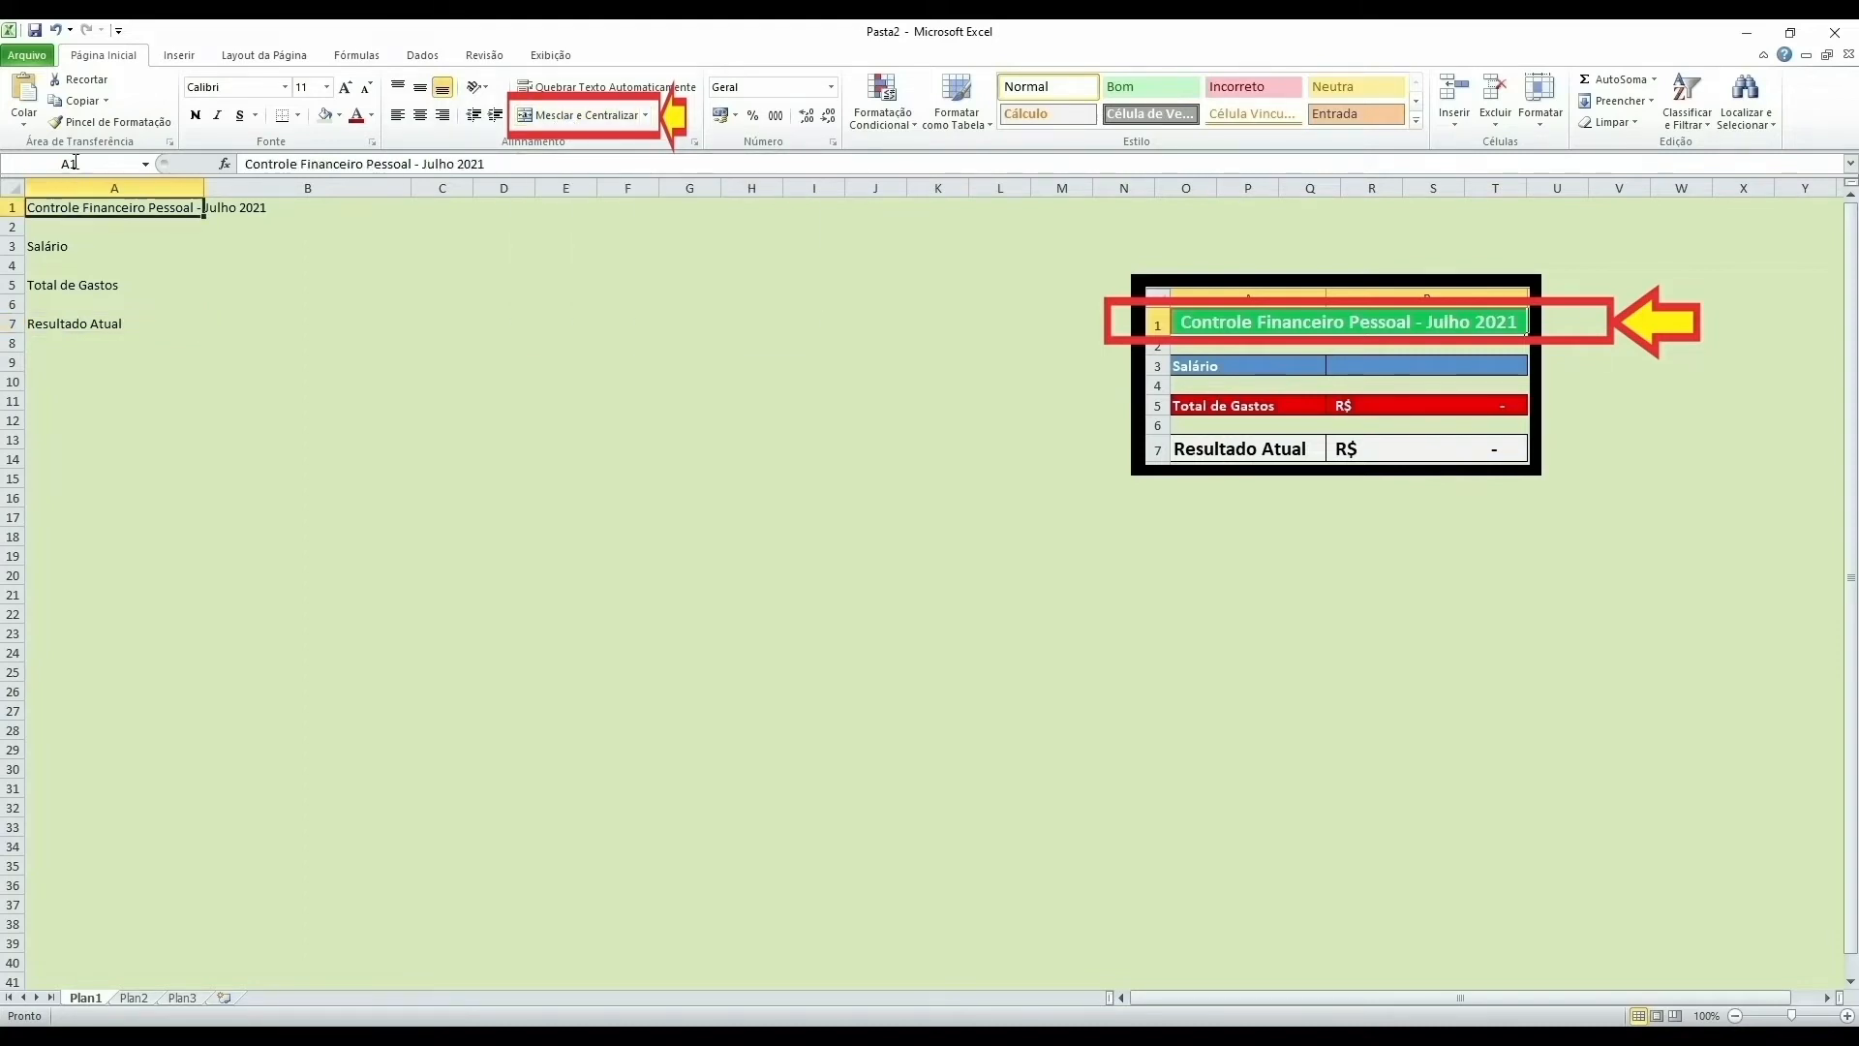
pyautogui.click(280, 207)
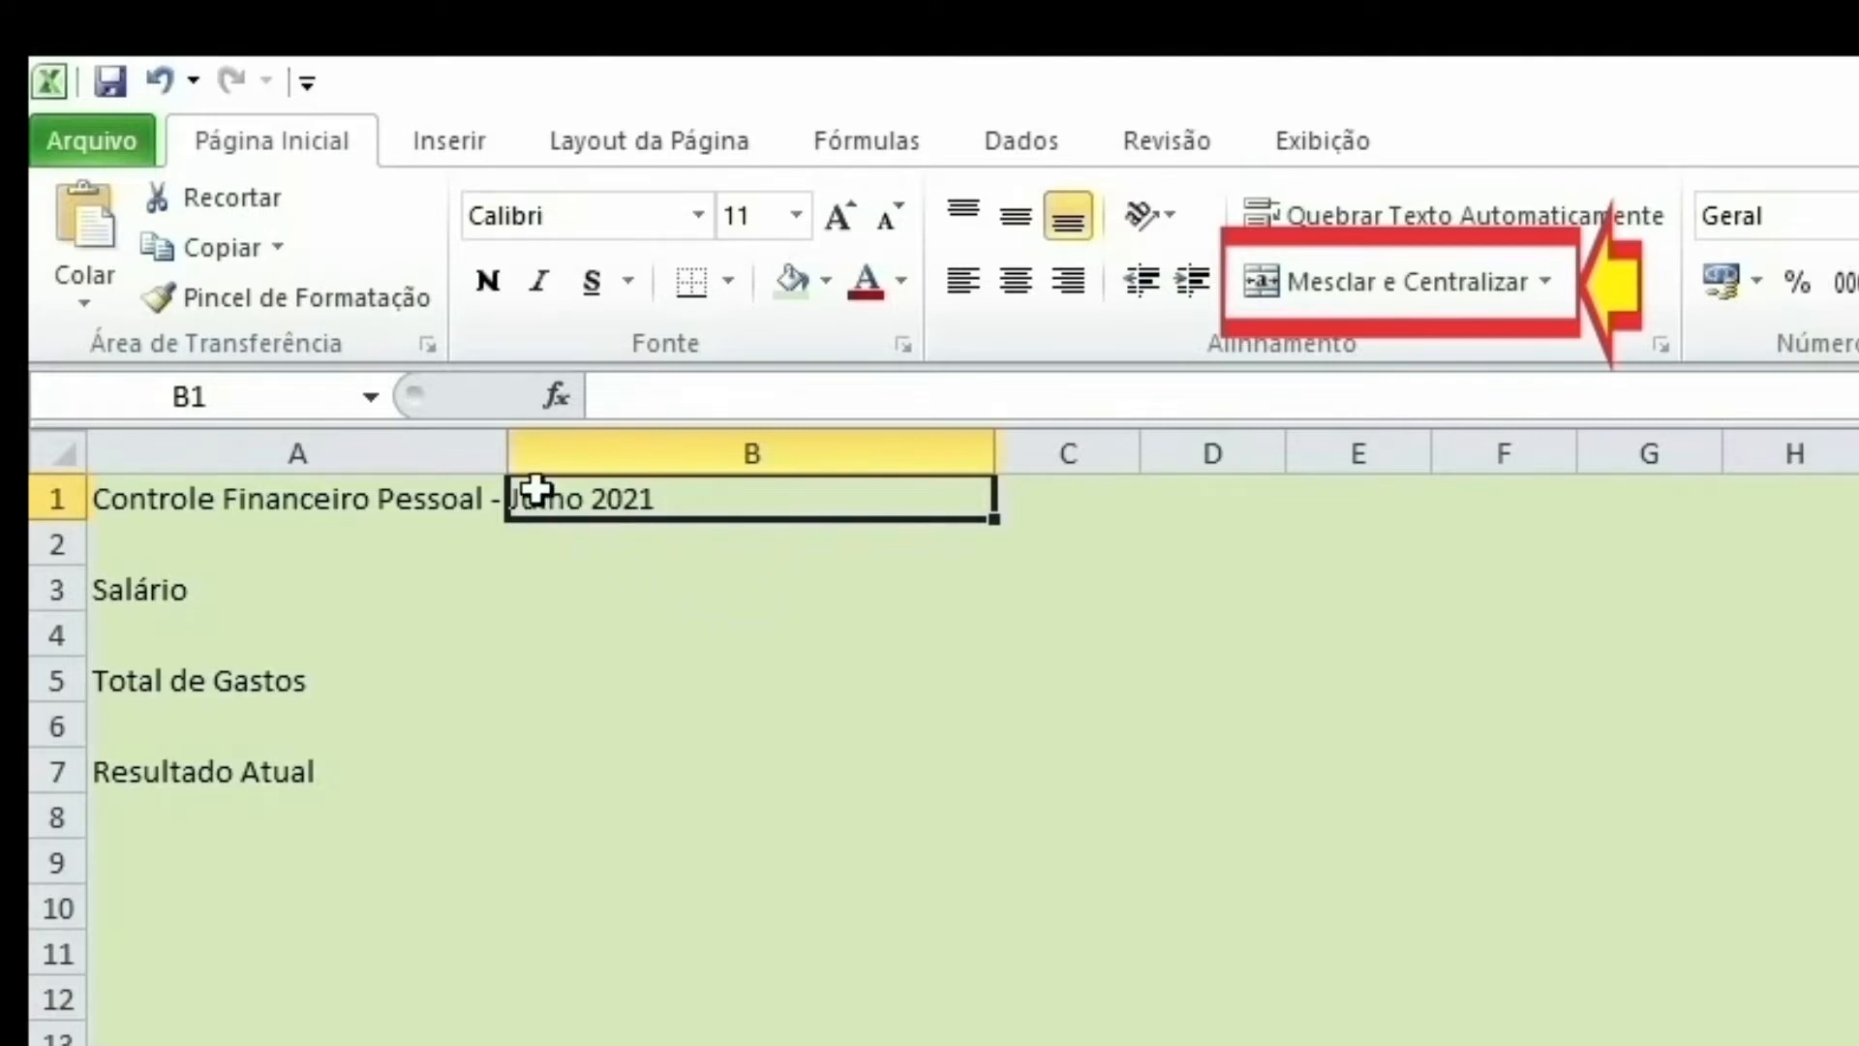
pyautogui.moveTo(505, 452); pyautogui.dragTo(689, 452)
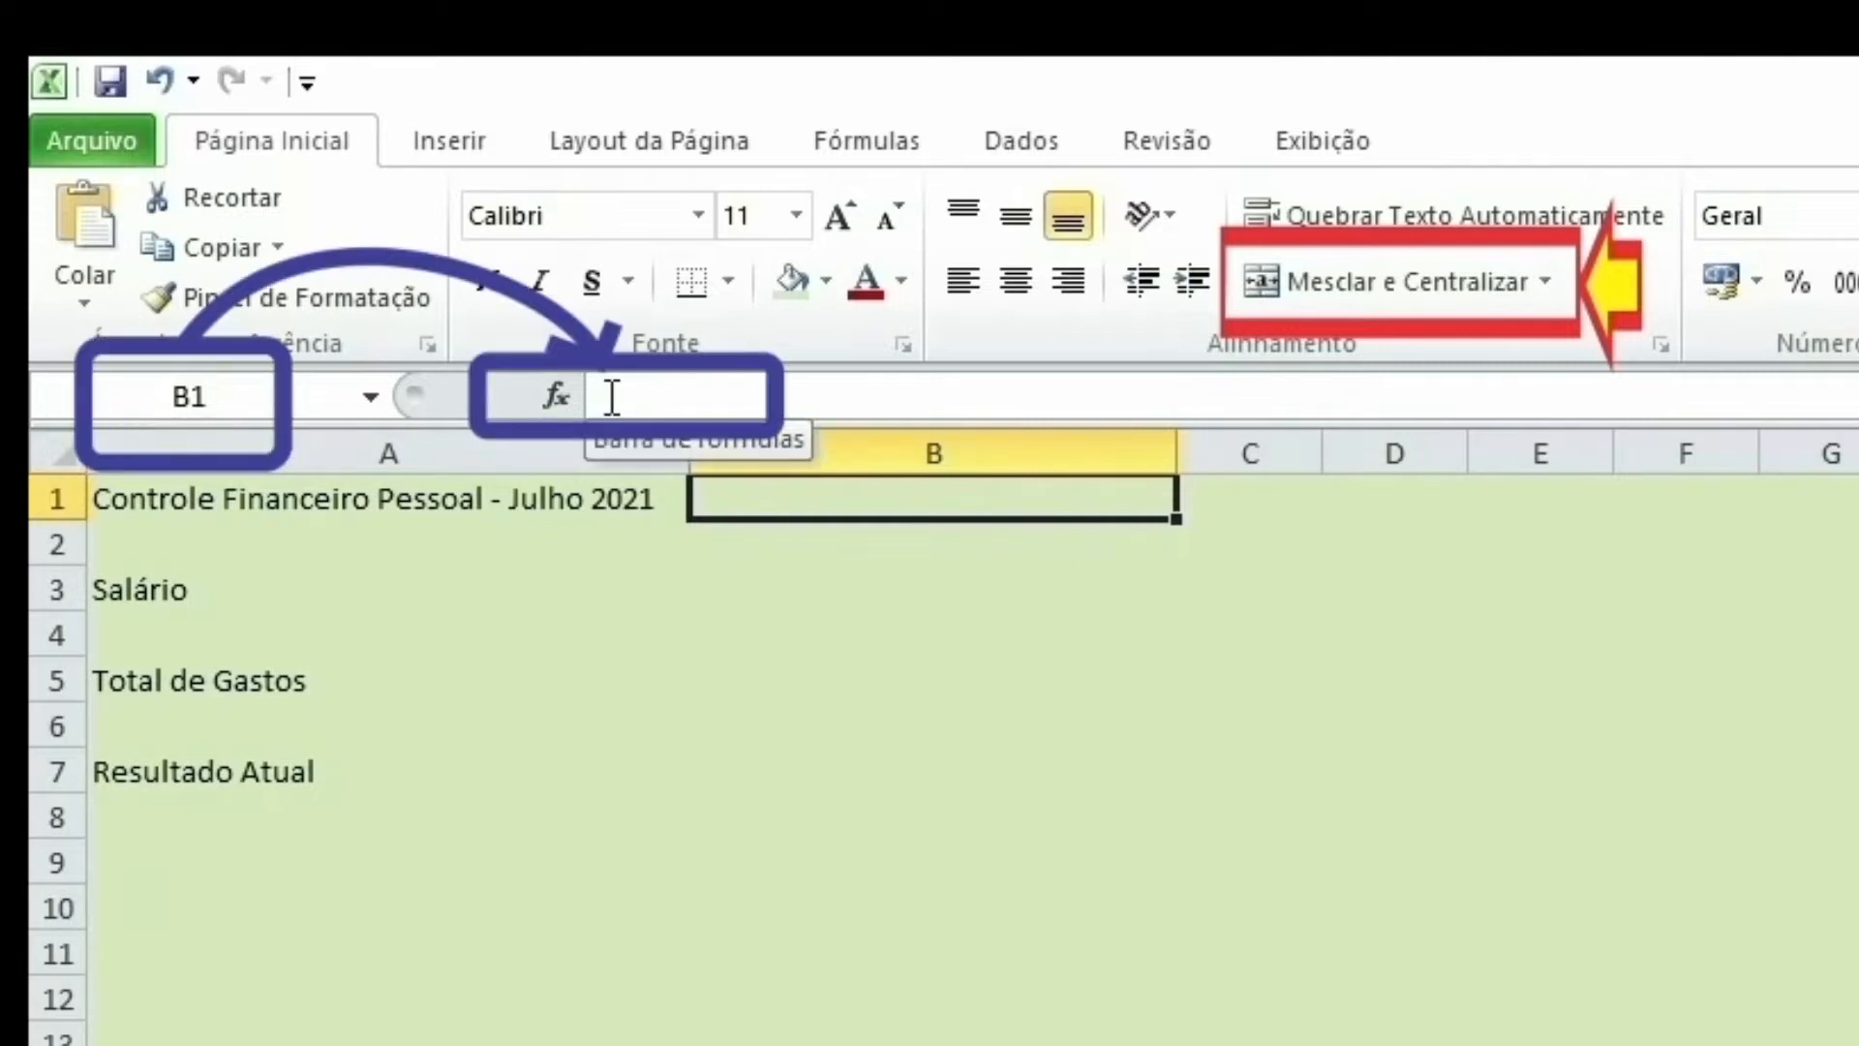
pyautogui.moveTo(698, 456); pyautogui.dragTo(529, 456)
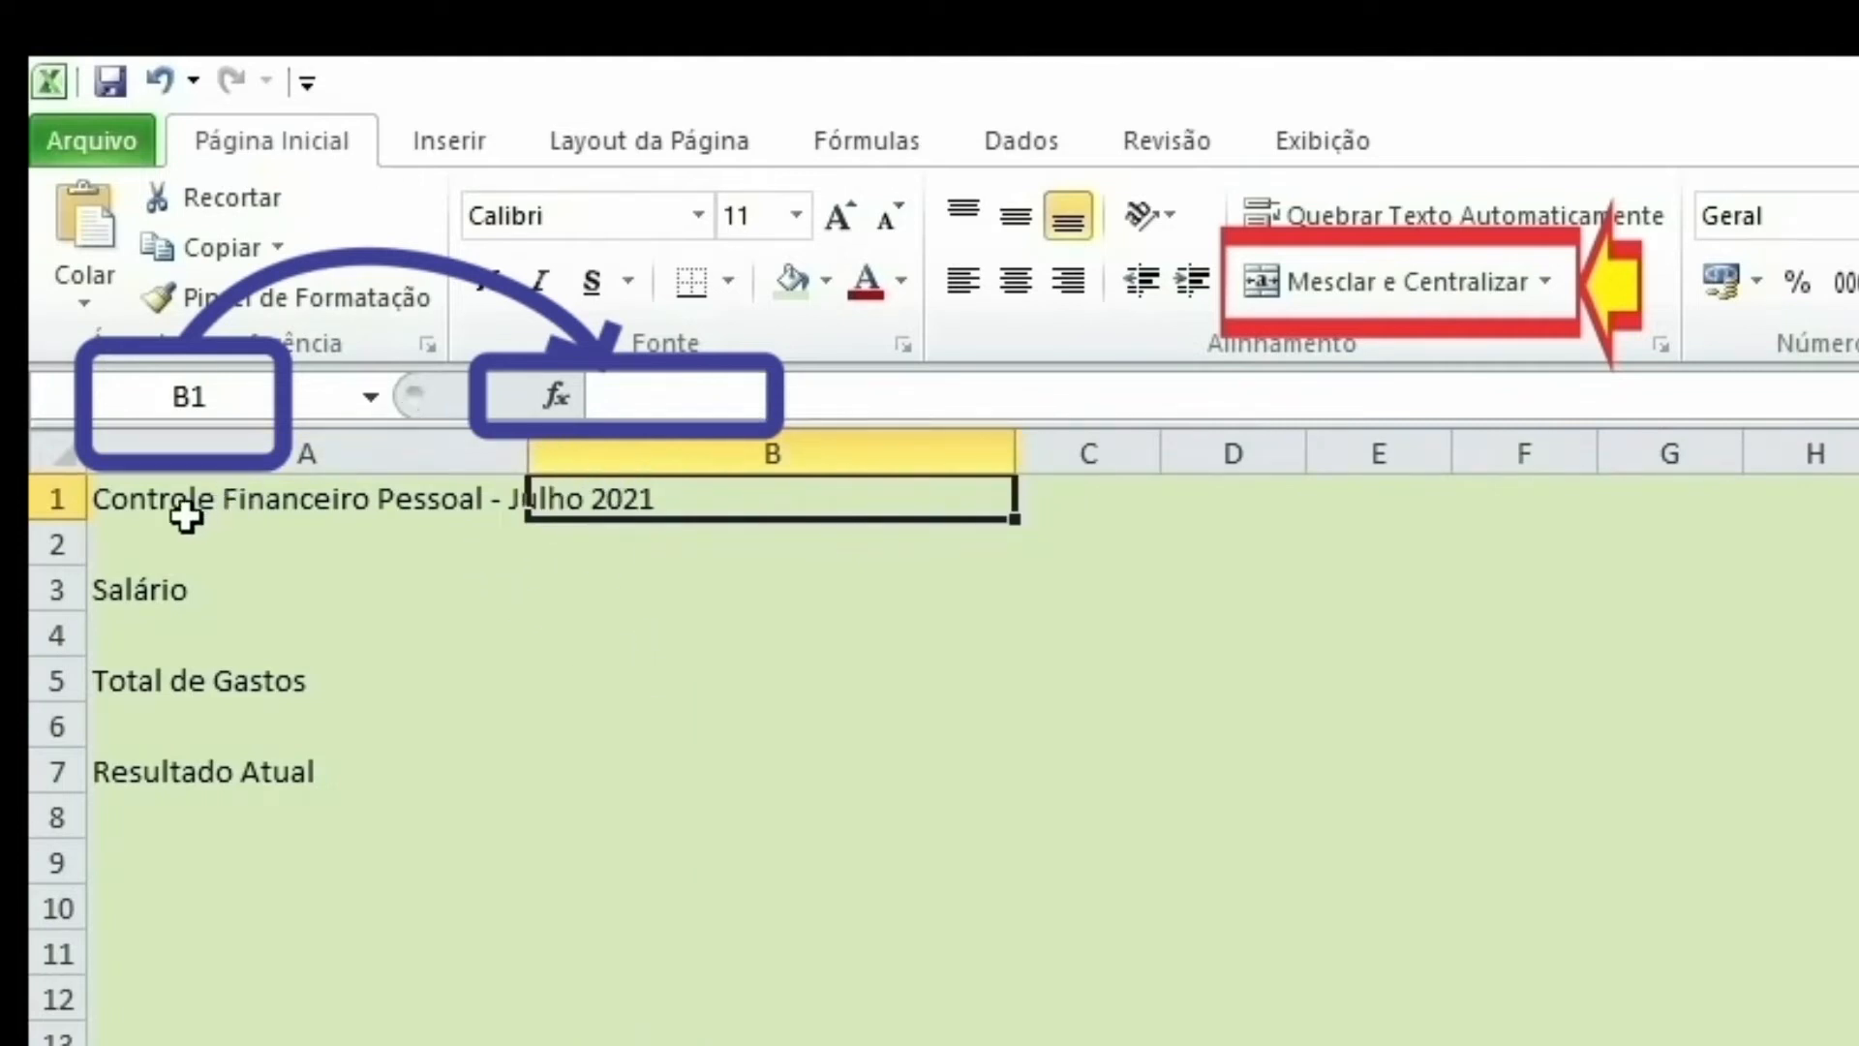
# Step: Delete the title in A1 to check which cell holds the text, and undo the deletion
pyautogui.click(172, 506)
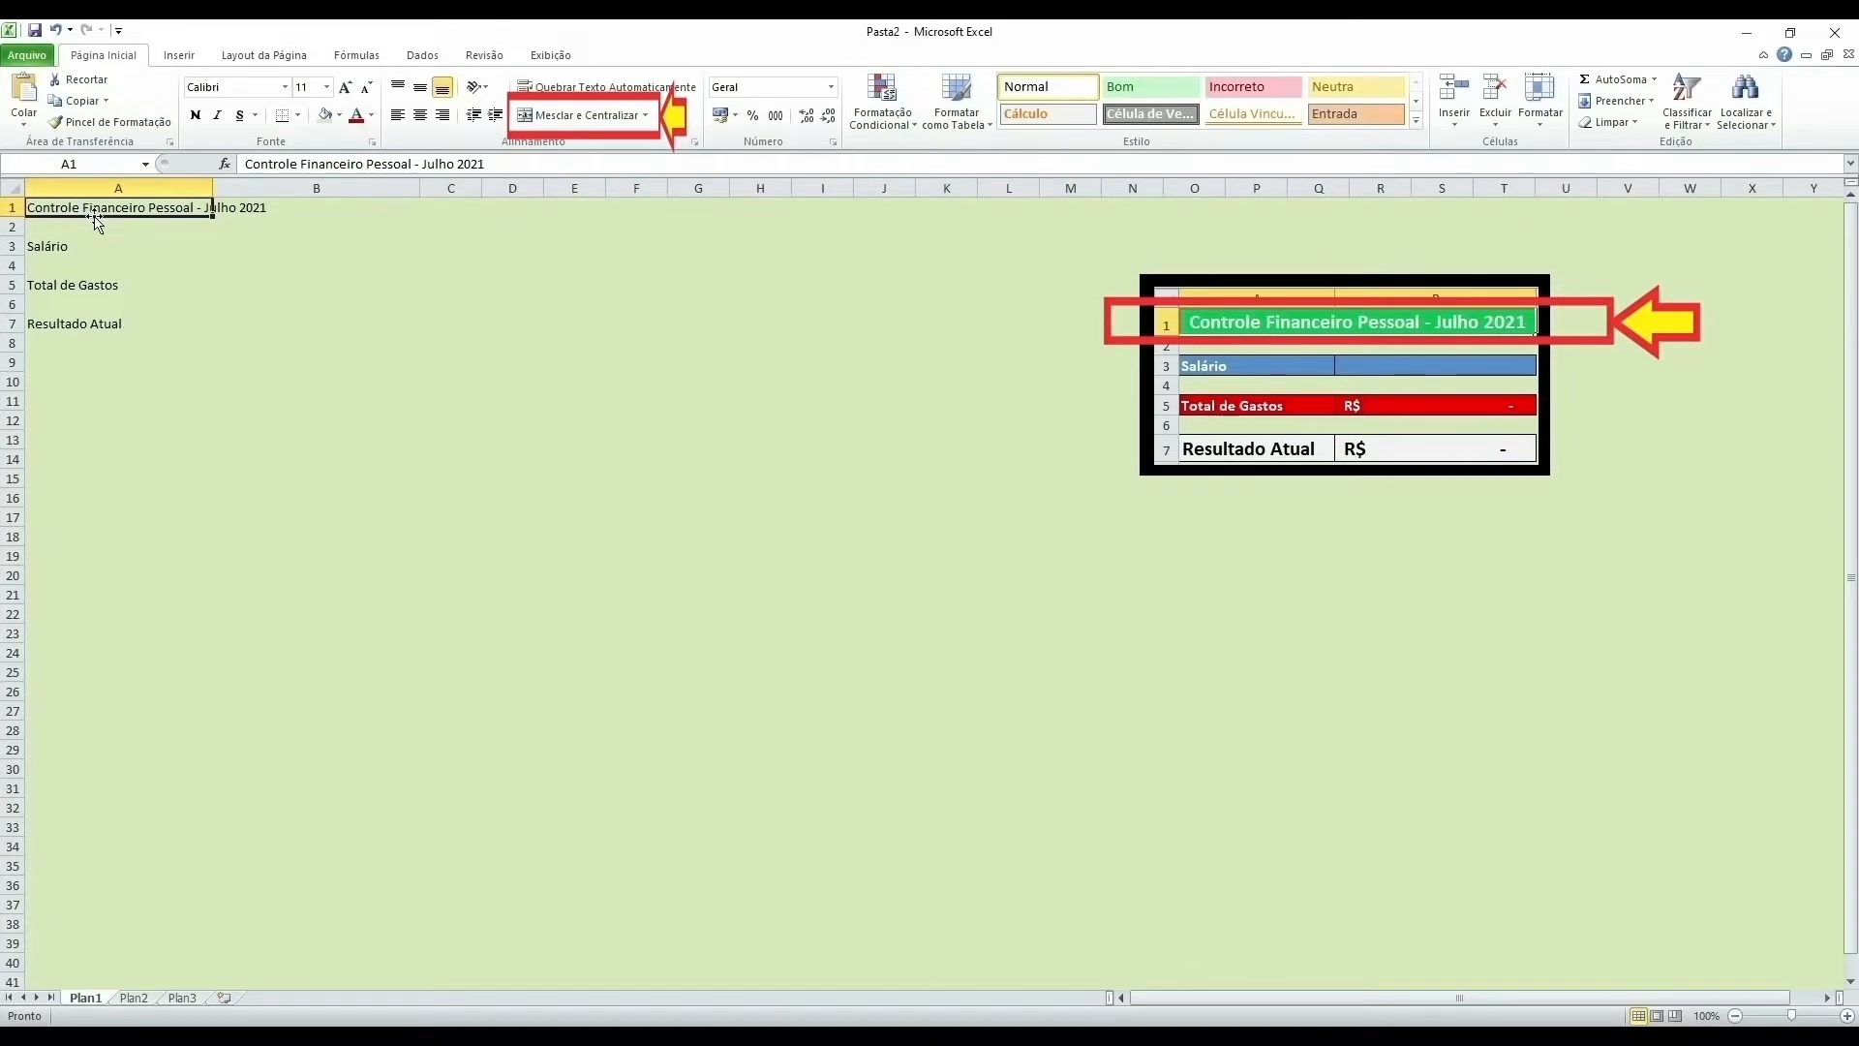
pyautogui.press('Delete')
pyautogui.click(259, 215)
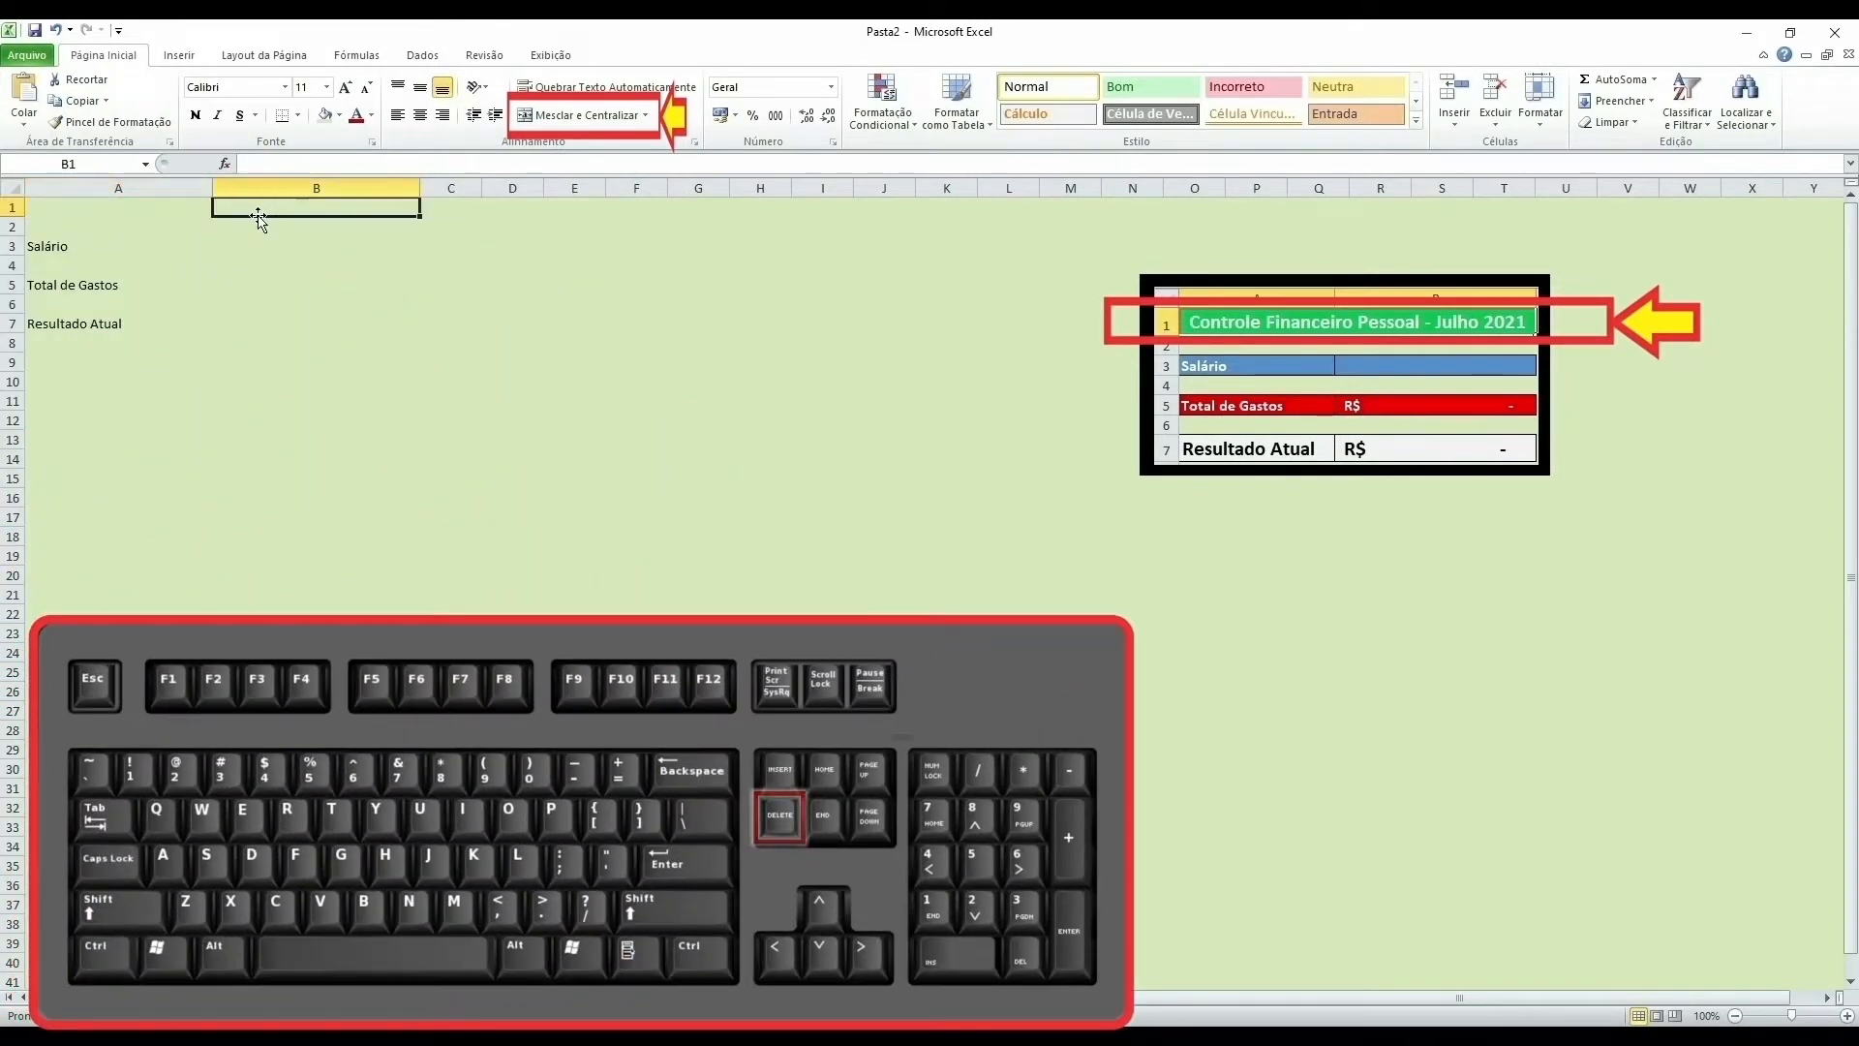
pyautogui.click(159, 208)
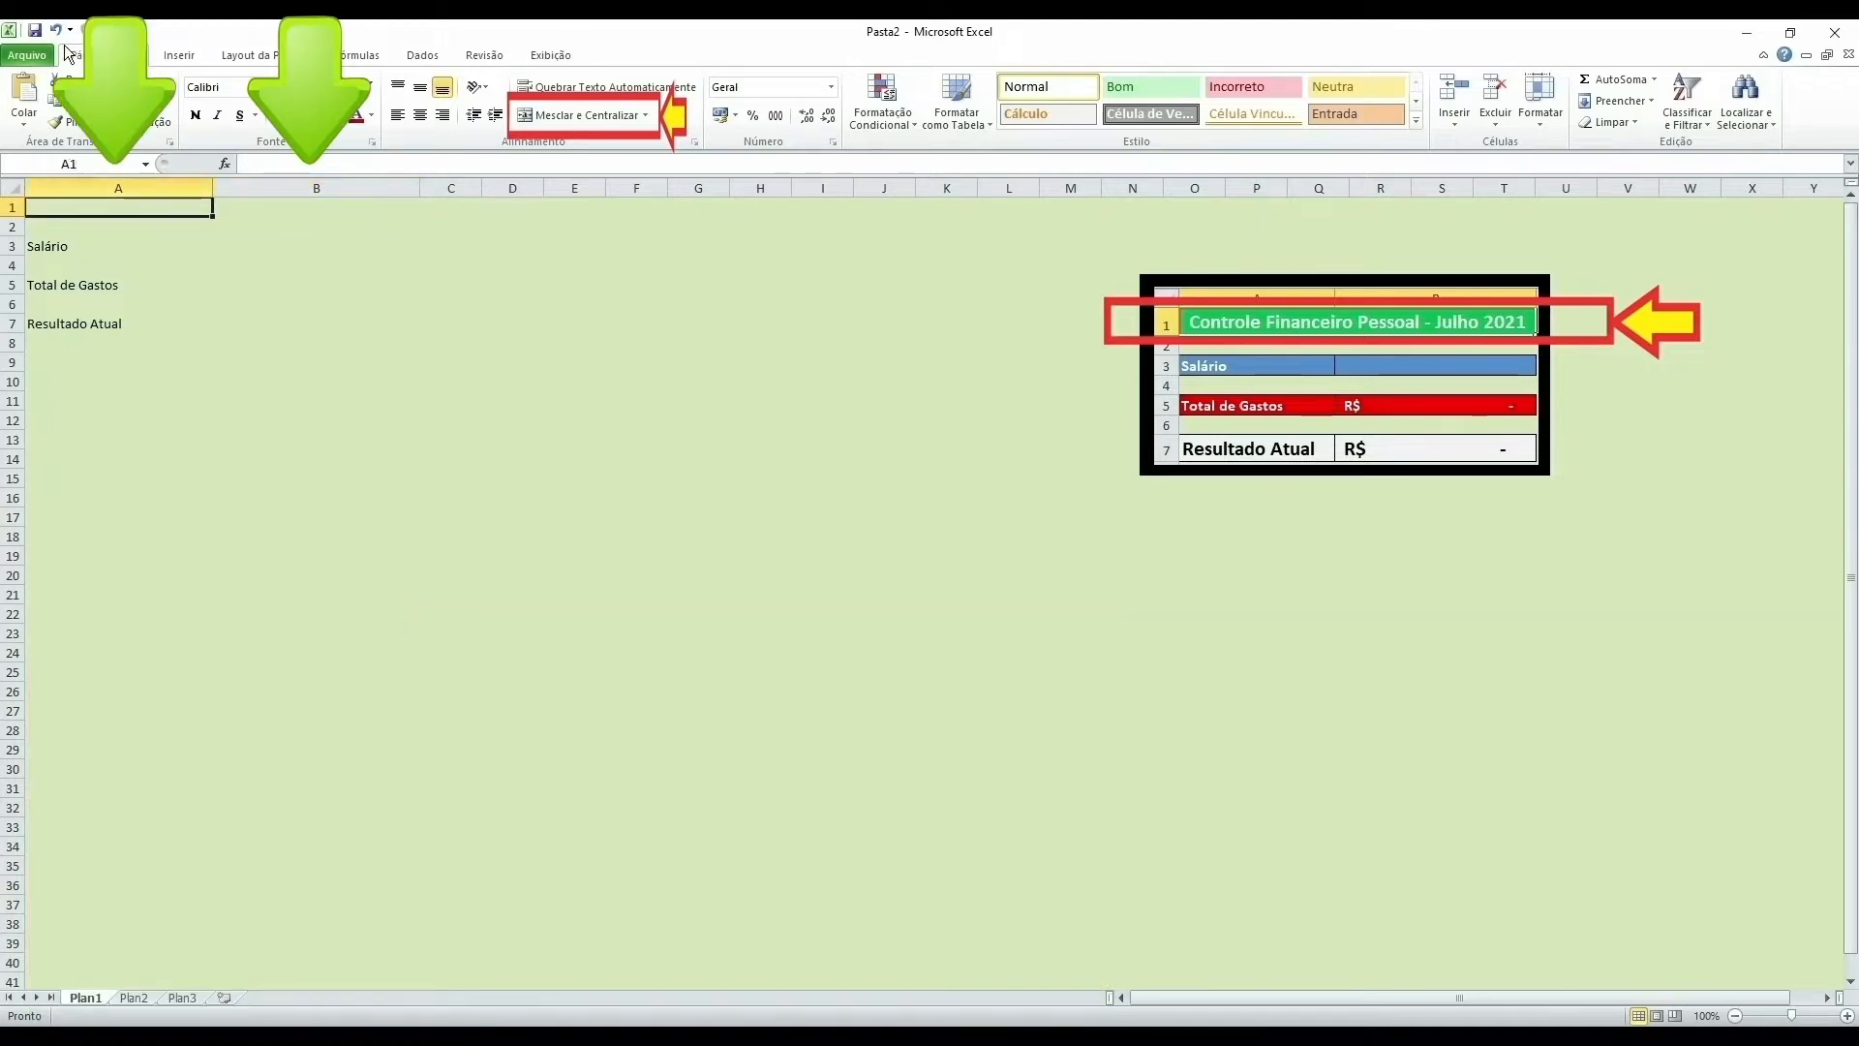
pyautogui.click(55, 32)
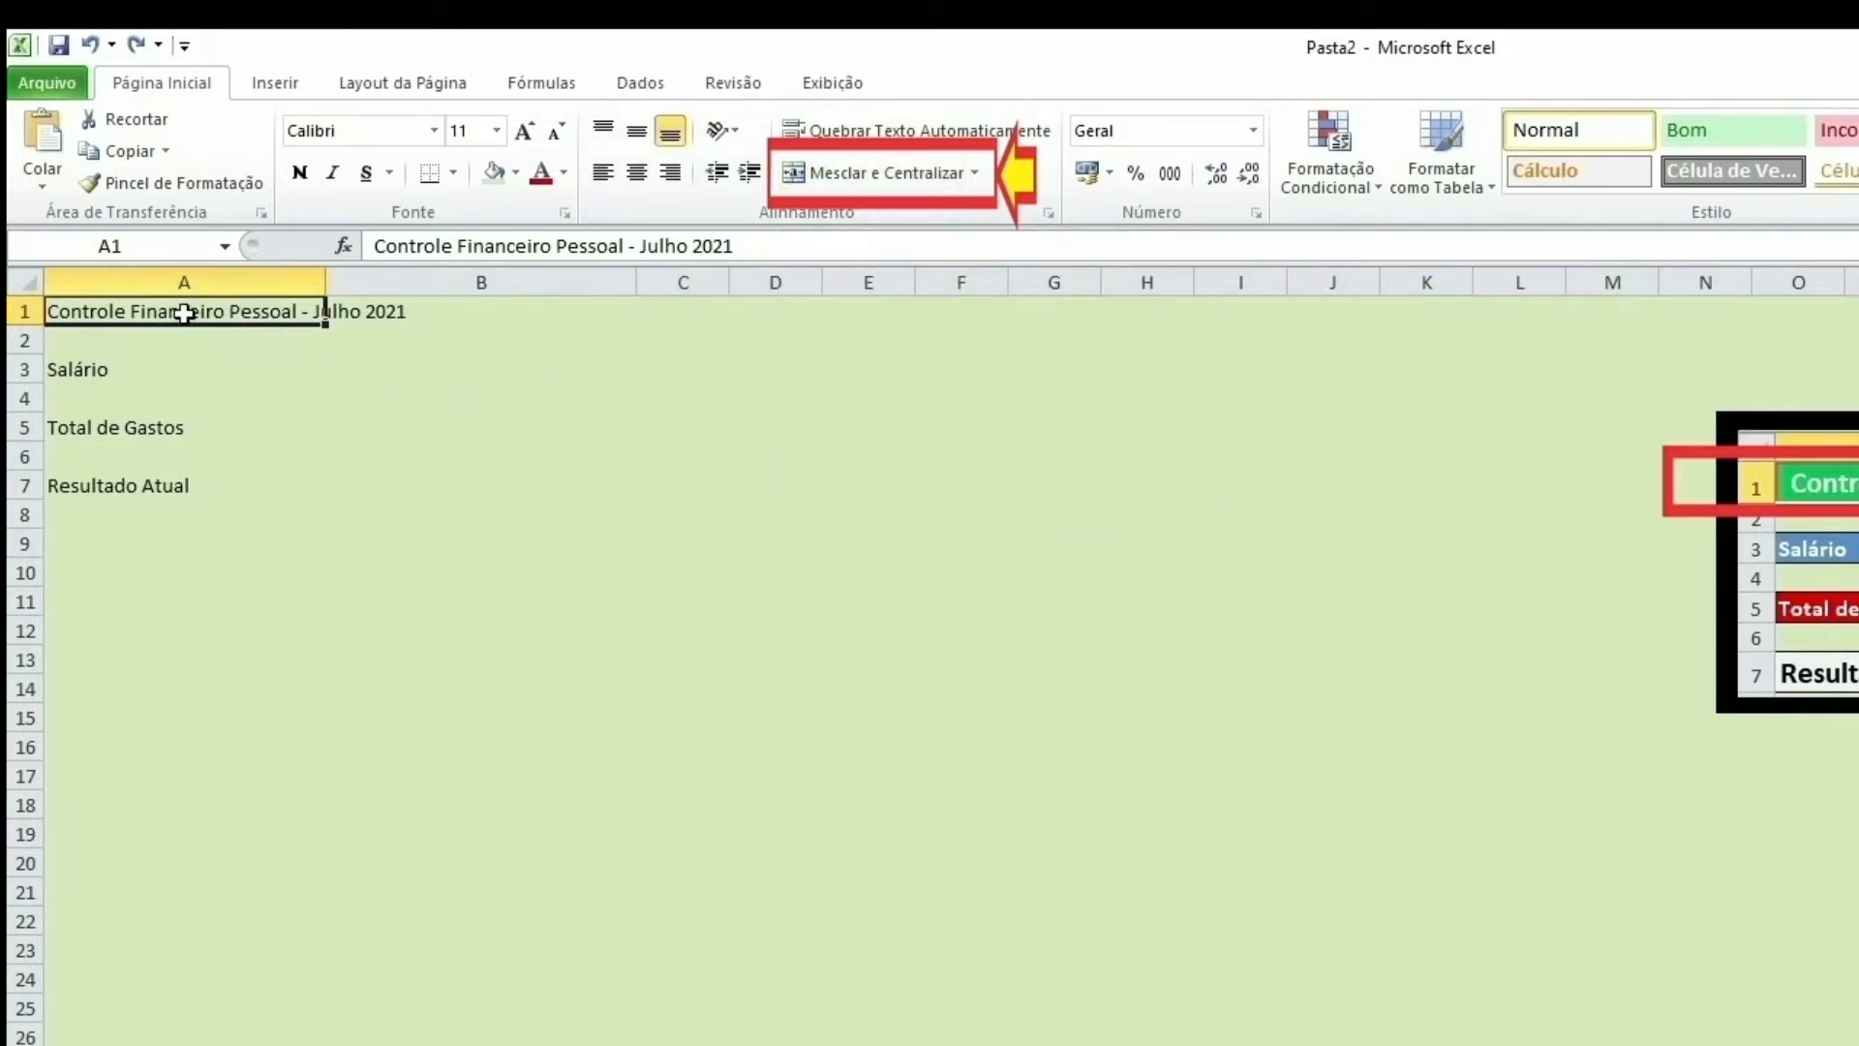
# Step: Merge and center the title across cells A1:B1 and fill the merged cell with the standard green colour
pyautogui.moveTo(239, 312); pyautogui.dragTo(367, 312)
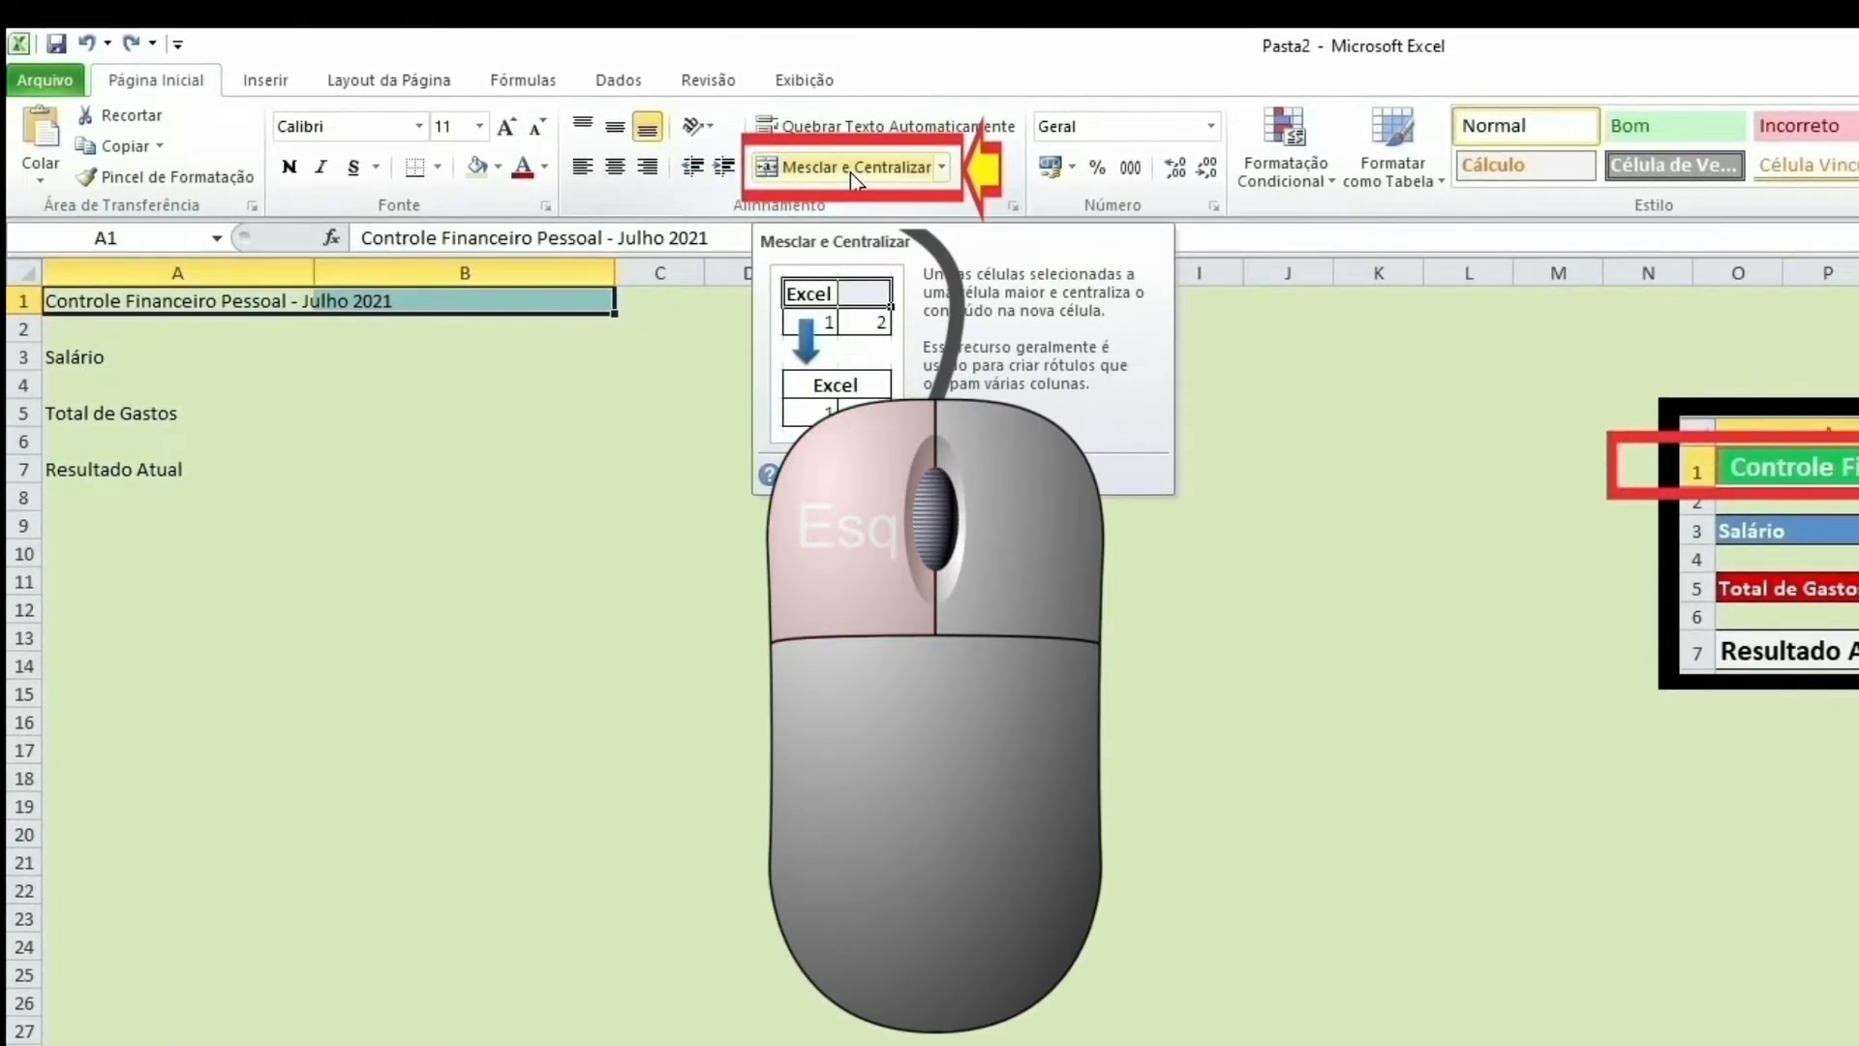
pyautogui.click(850, 173)
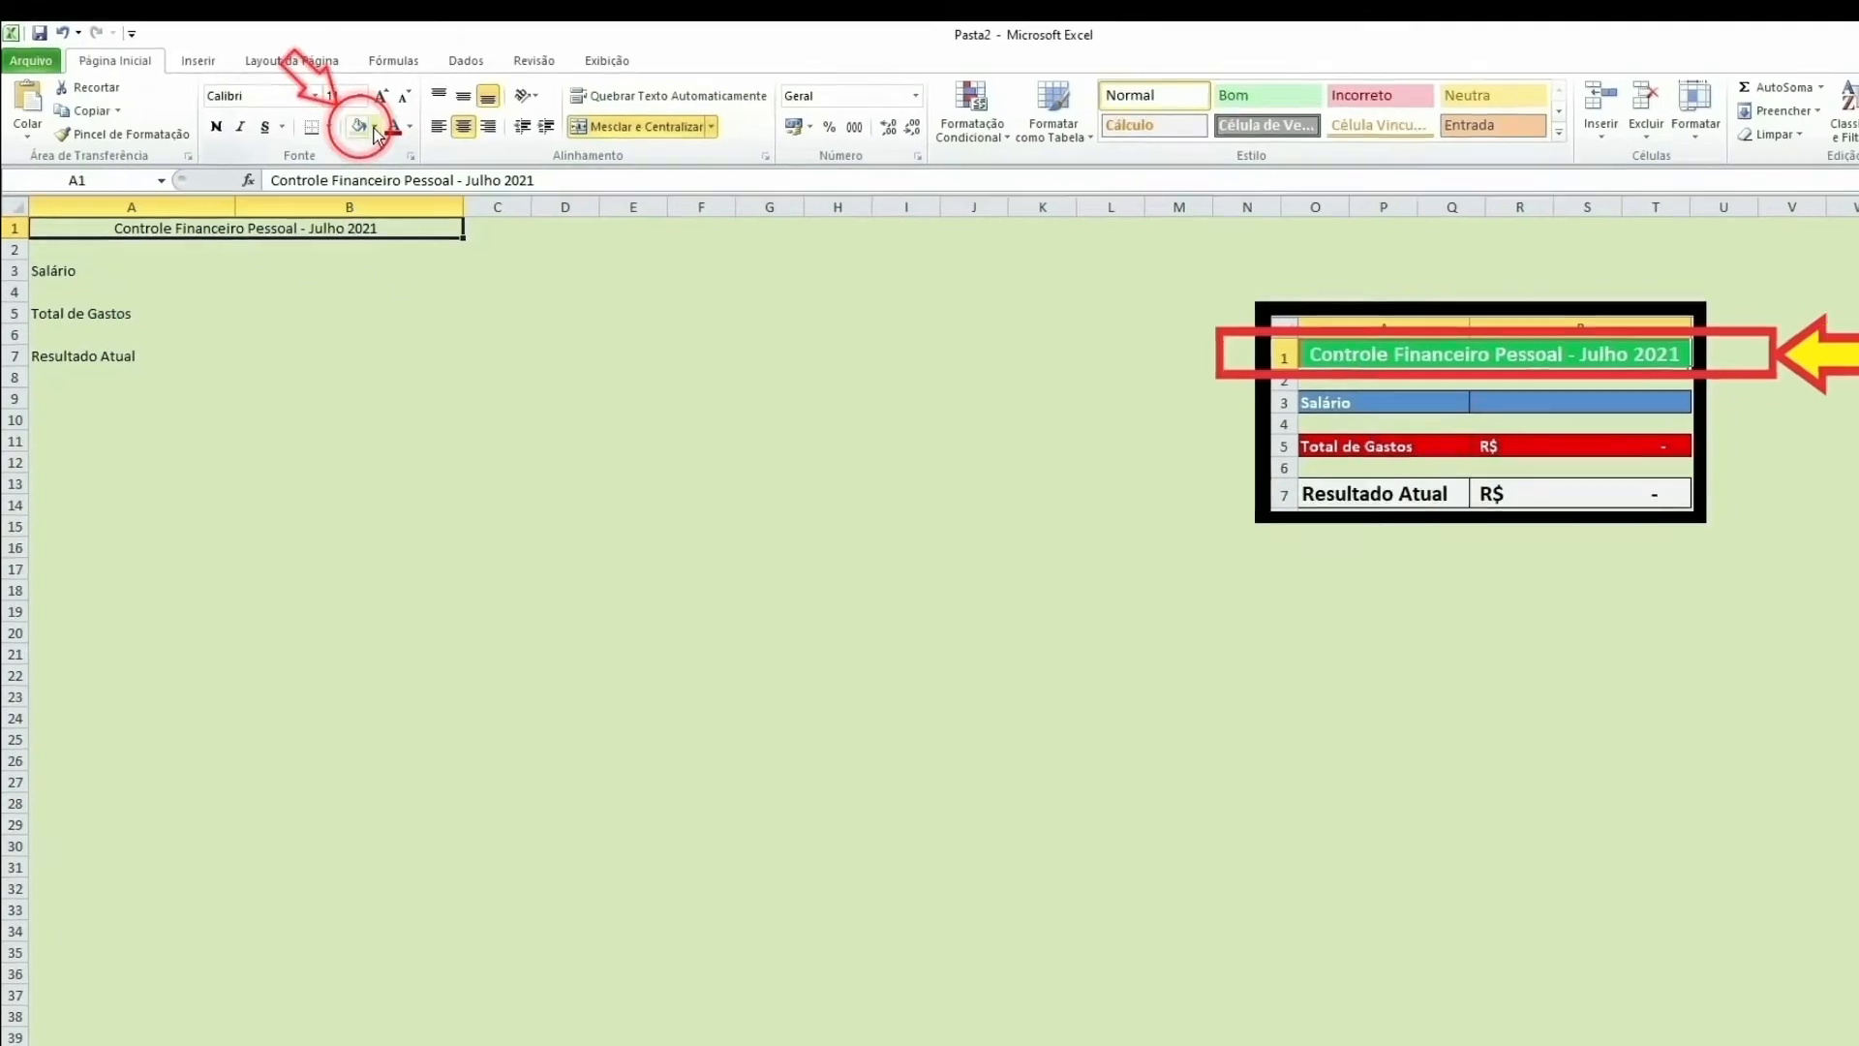
pyautogui.click(376, 127)
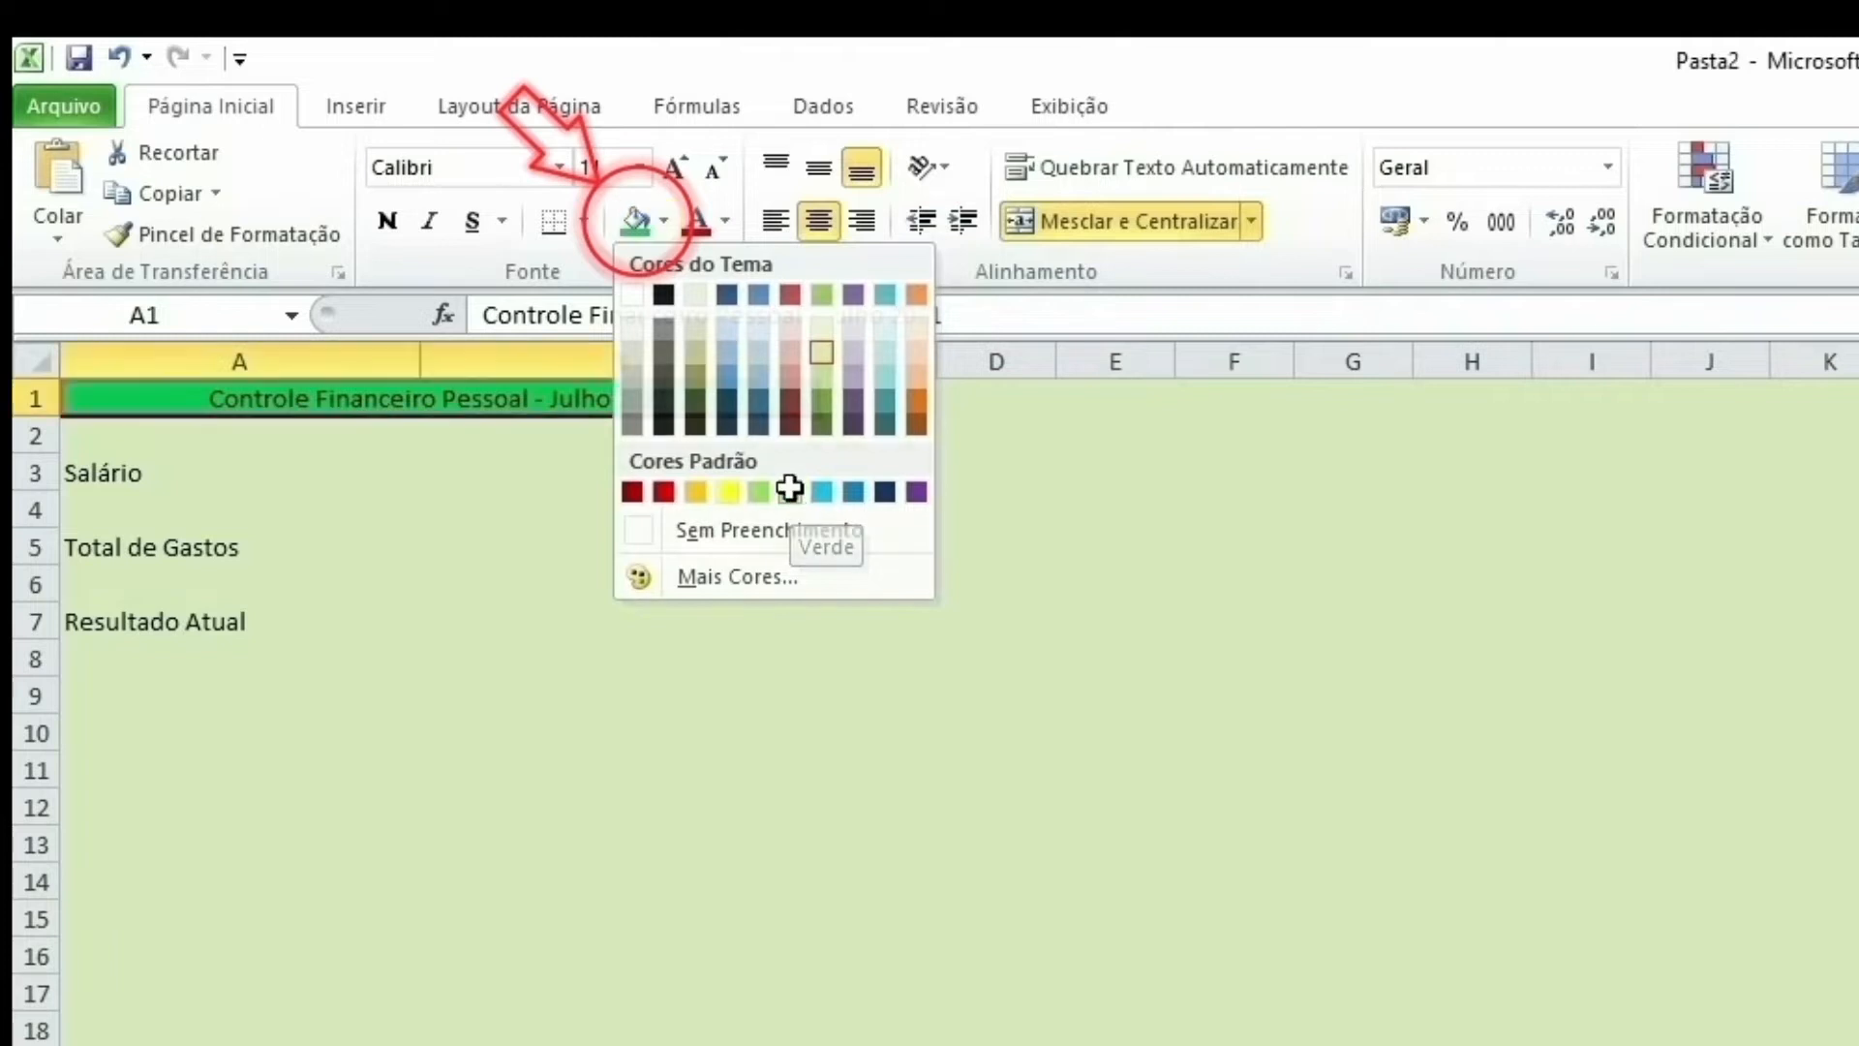
pyautogui.click(788, 489)
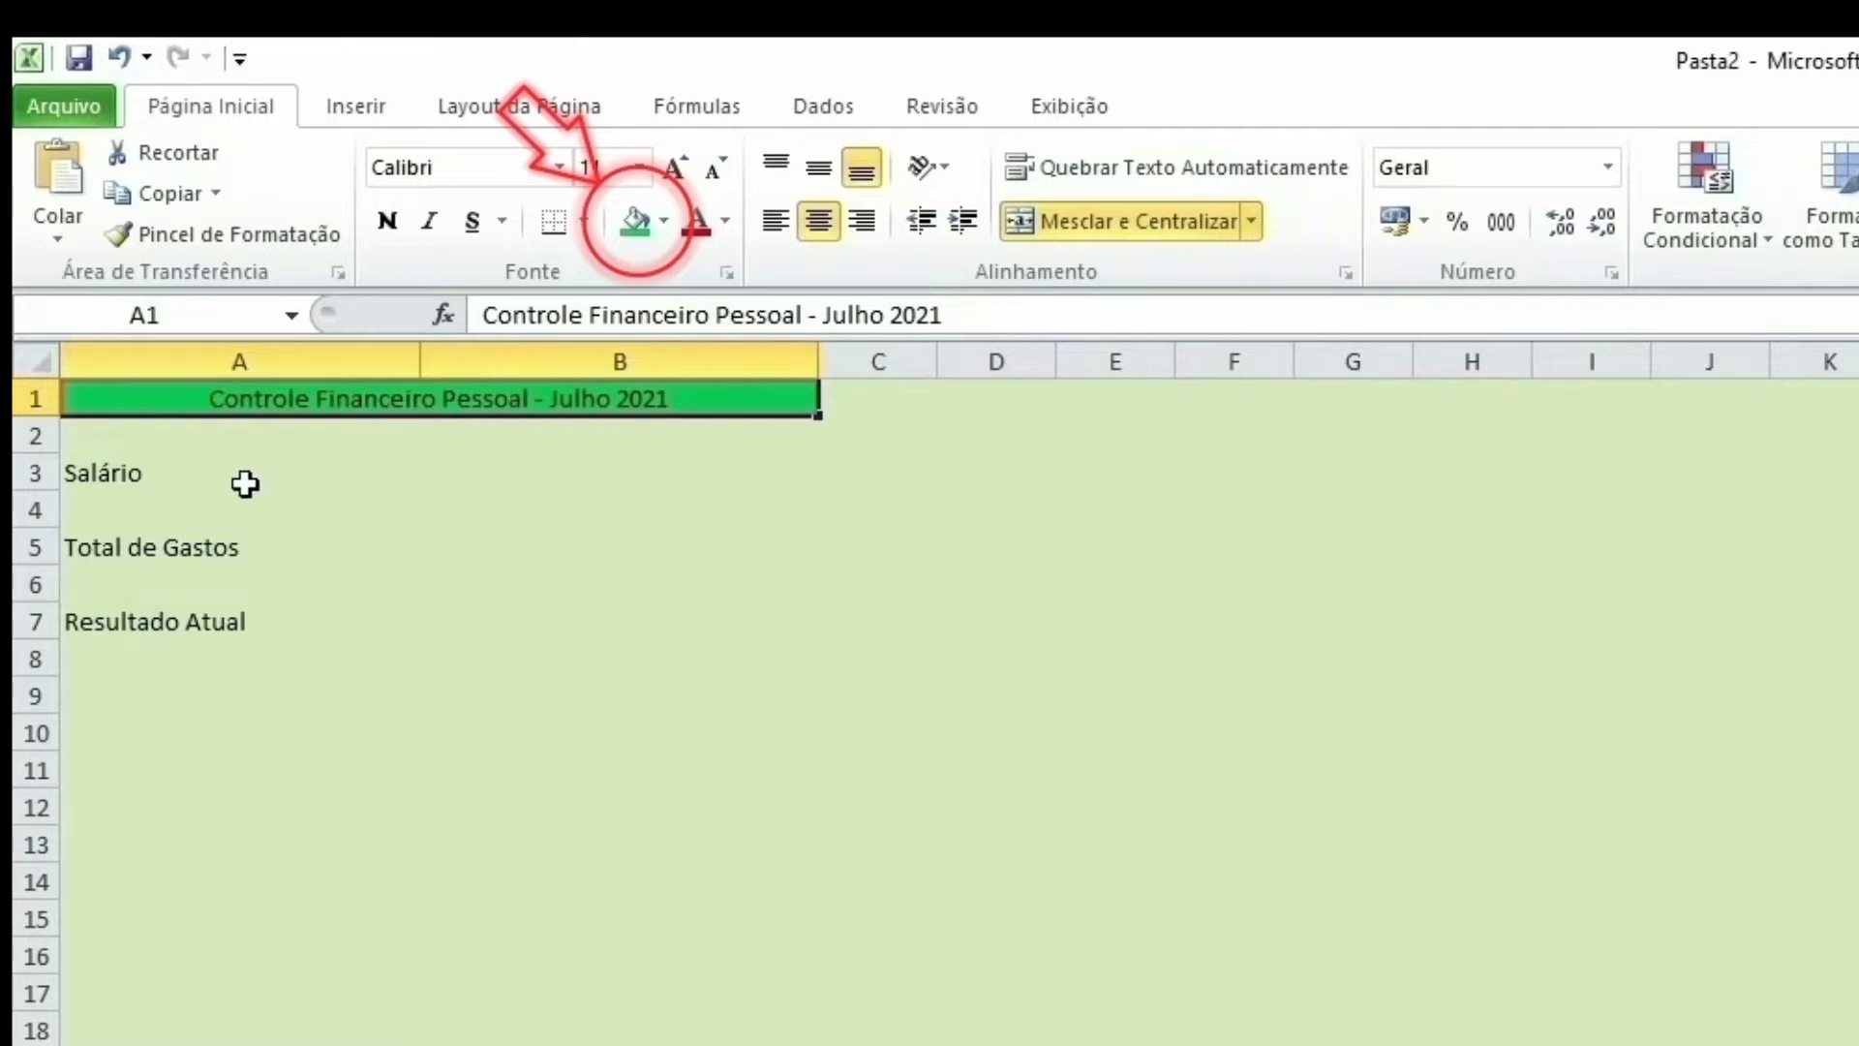
# Step: Try the standard green fill on the Salário cell A3 and undo it
pyautogui.click(178, 476)
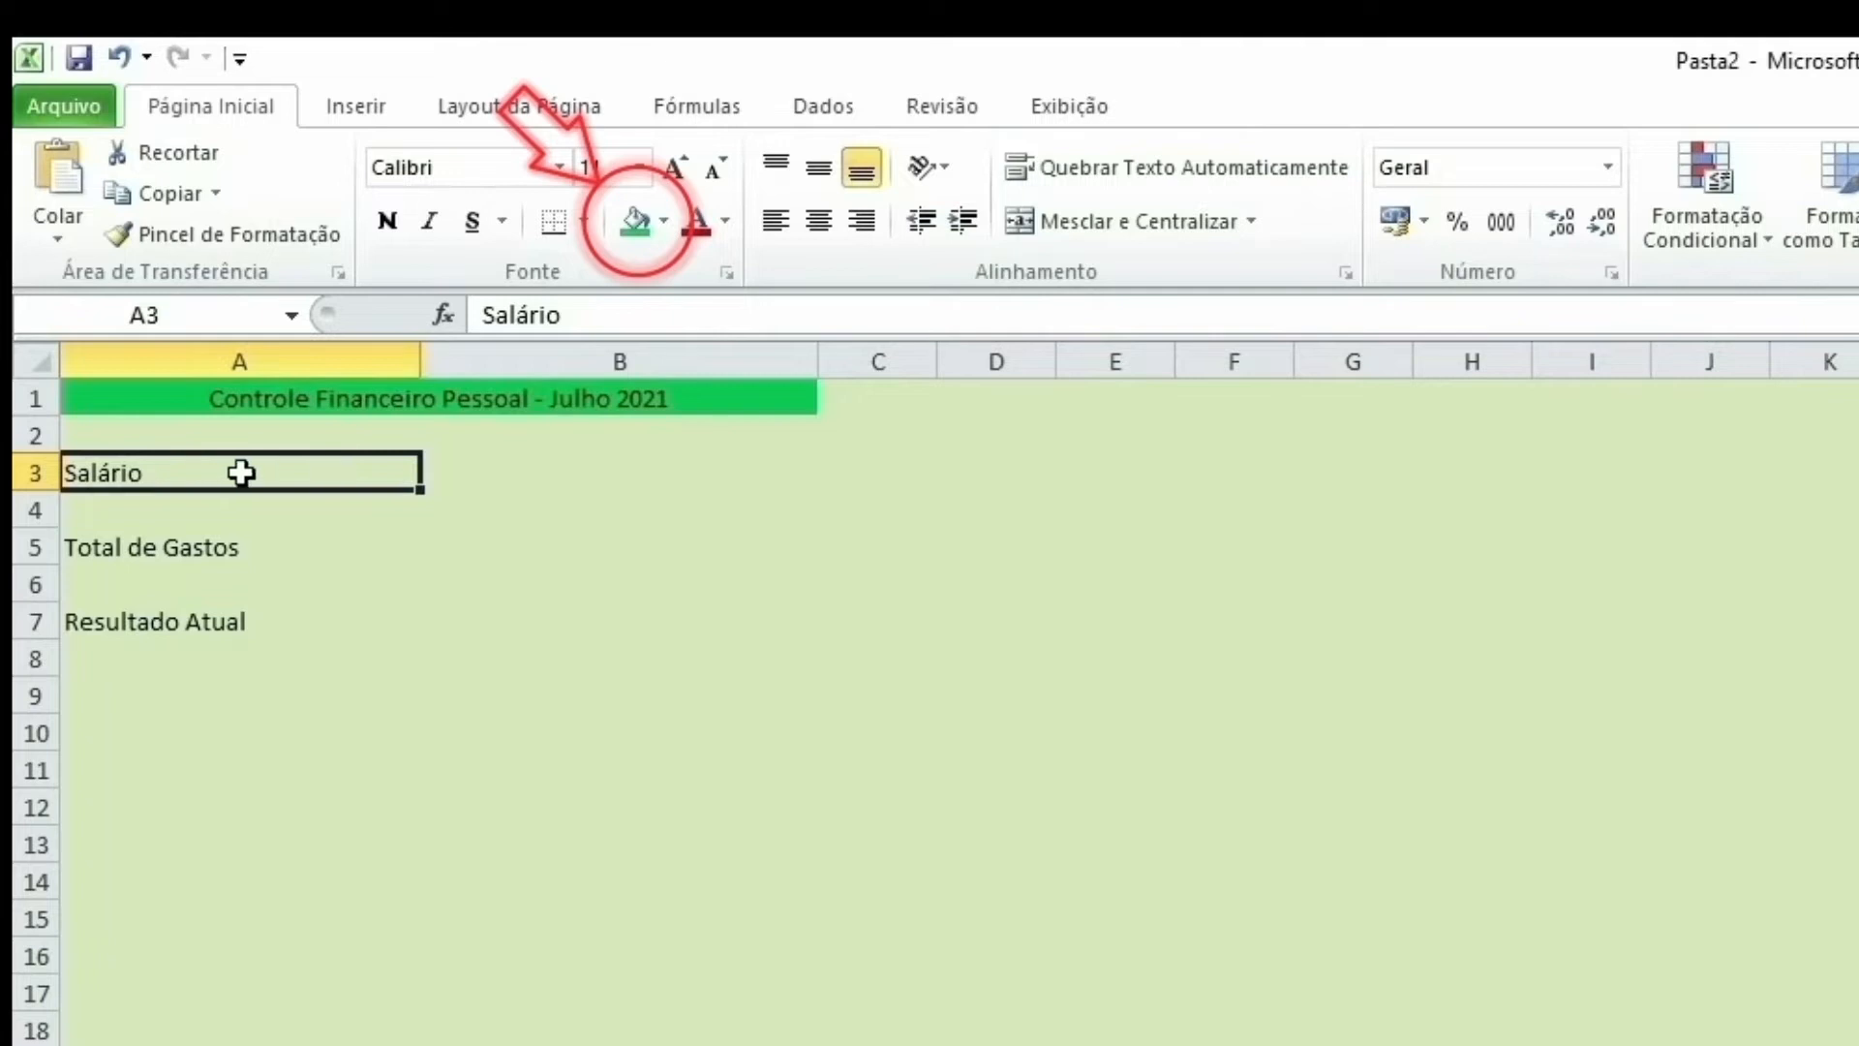
pyautogui.click(633, 223)
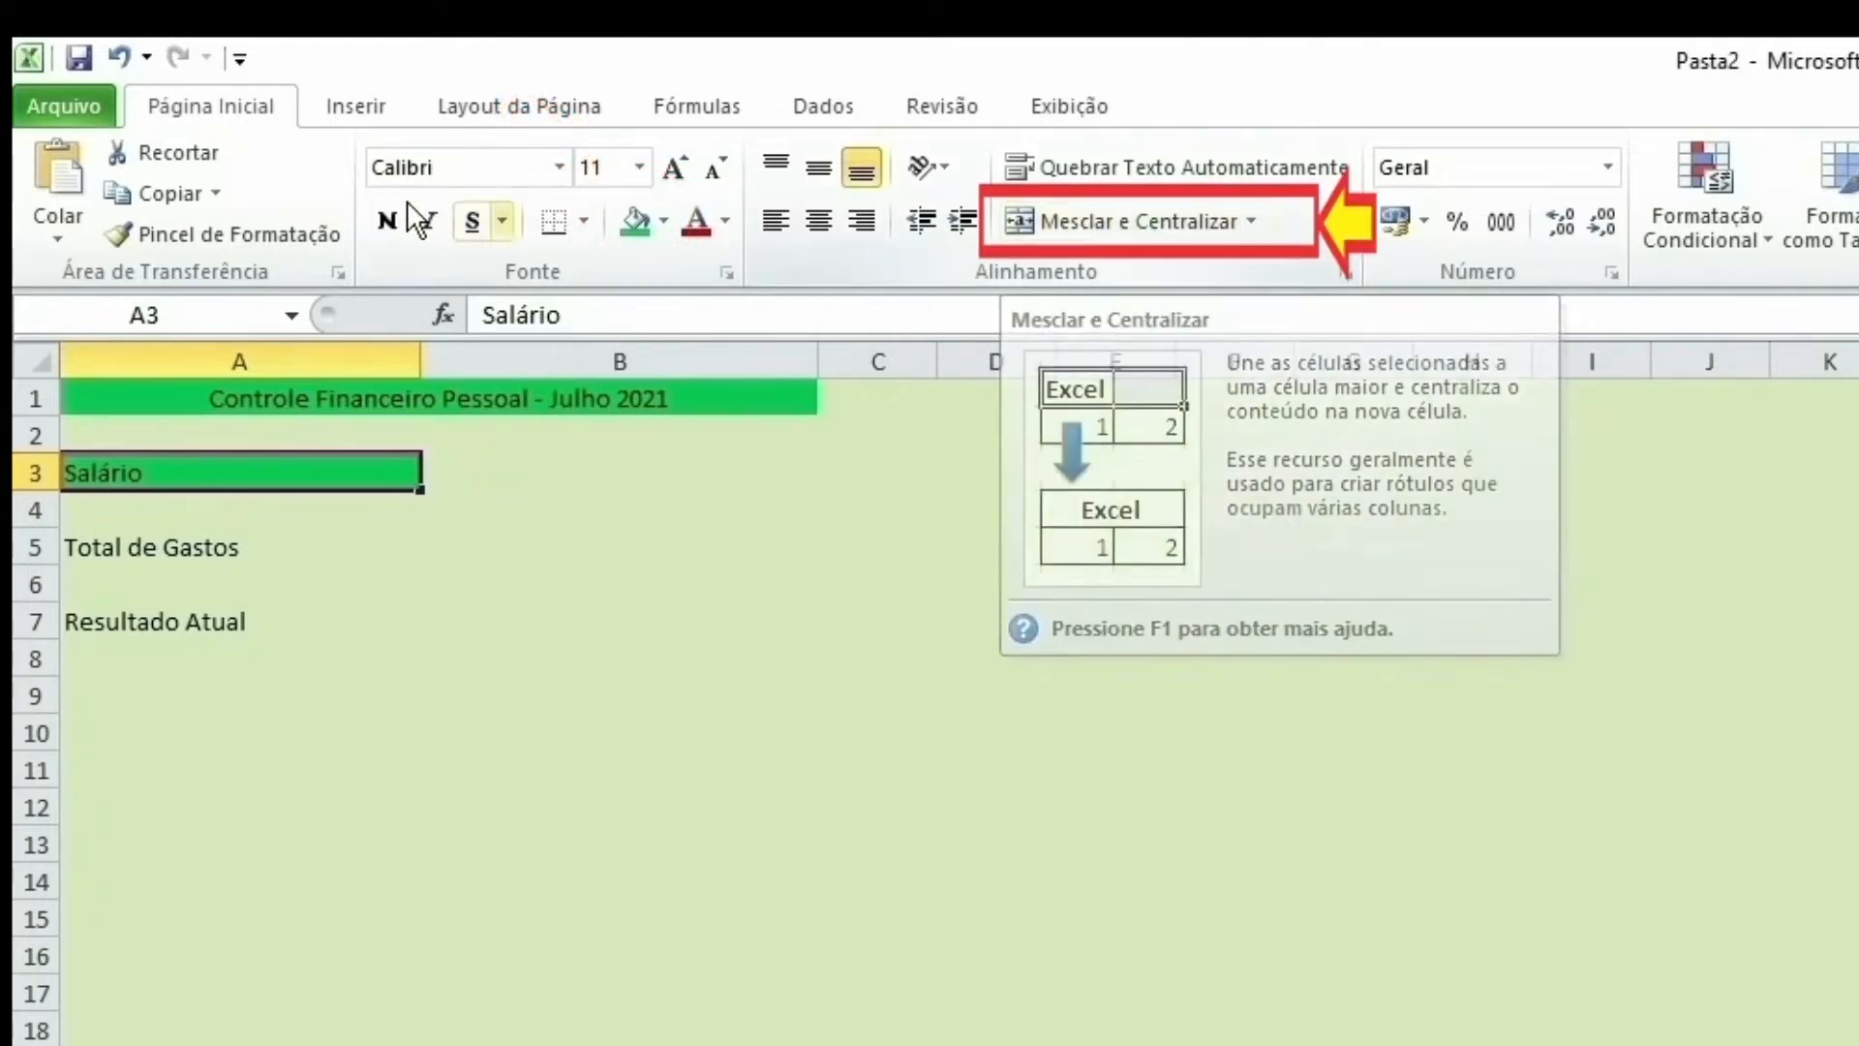
pyautogui.click(120, 61)
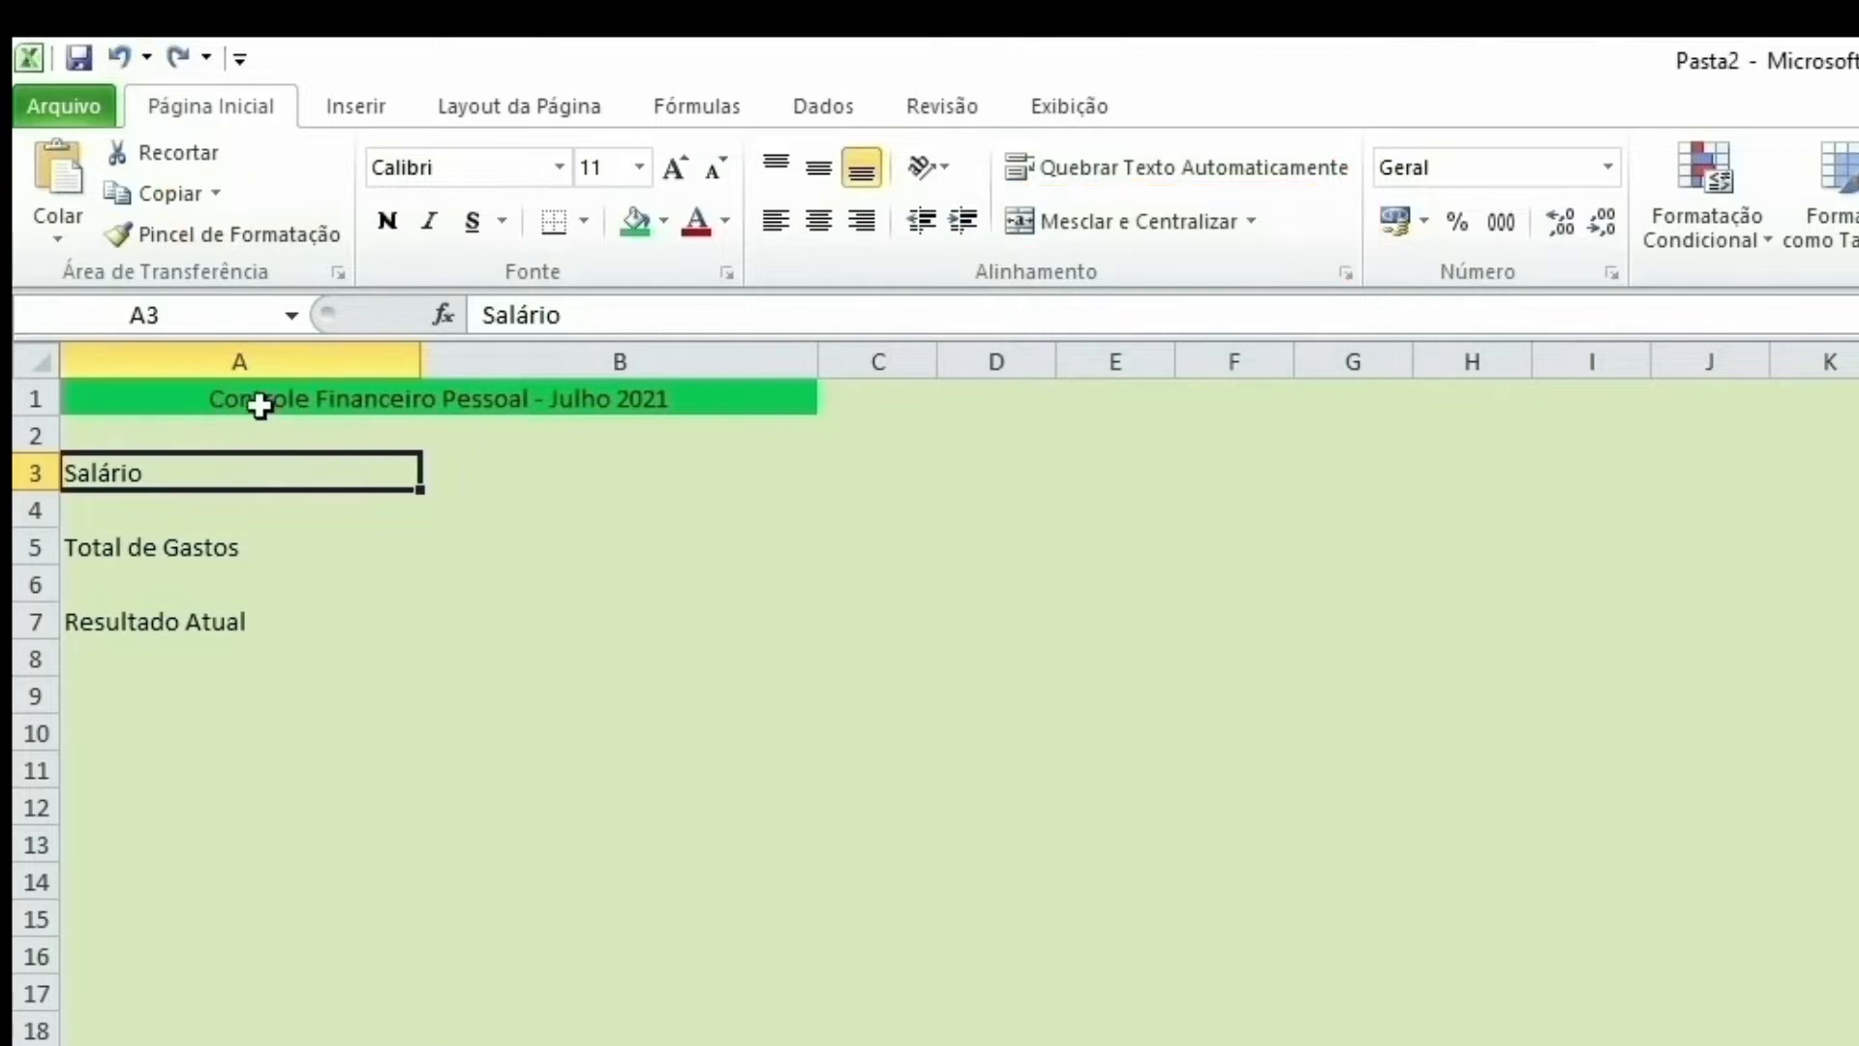
# Step: Set the font colour of the title in the merged cell A1:B1 to white
pyautogui.click(311, 403)
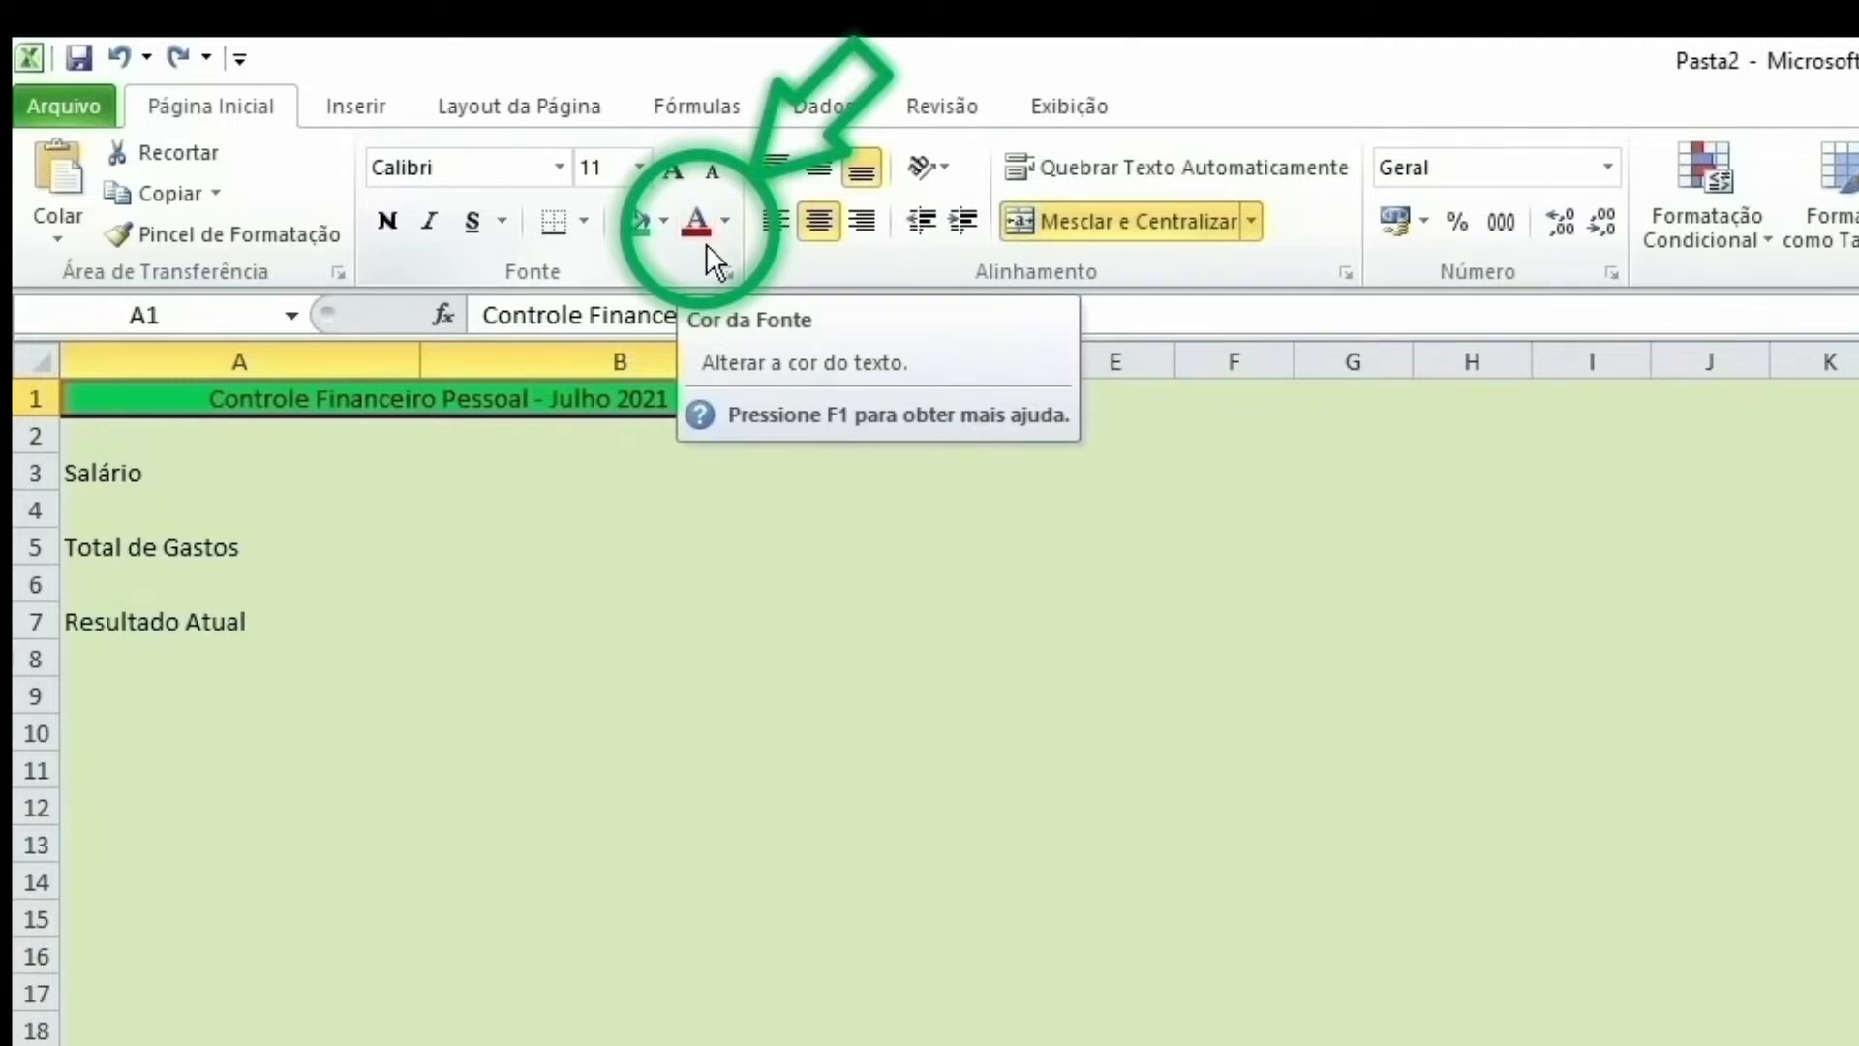
pyautogui.click(723, 221)
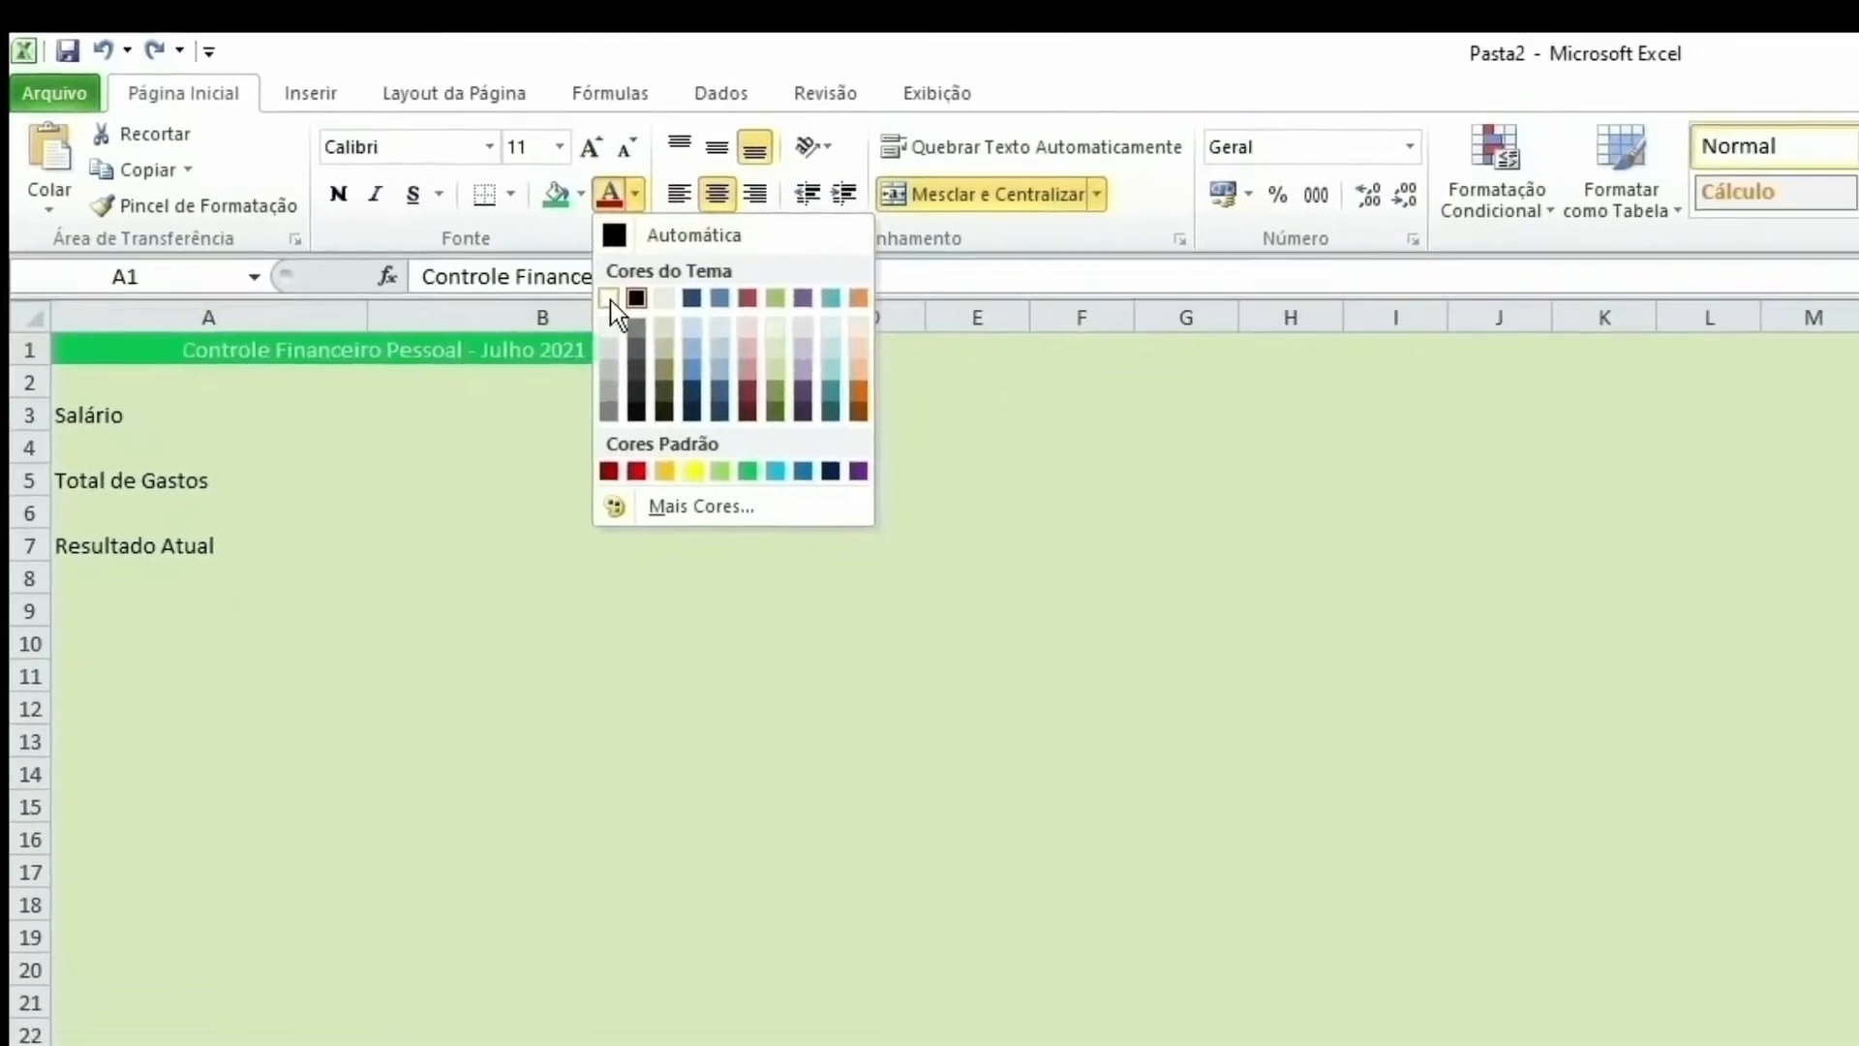
pyautogui.click(609, 298)
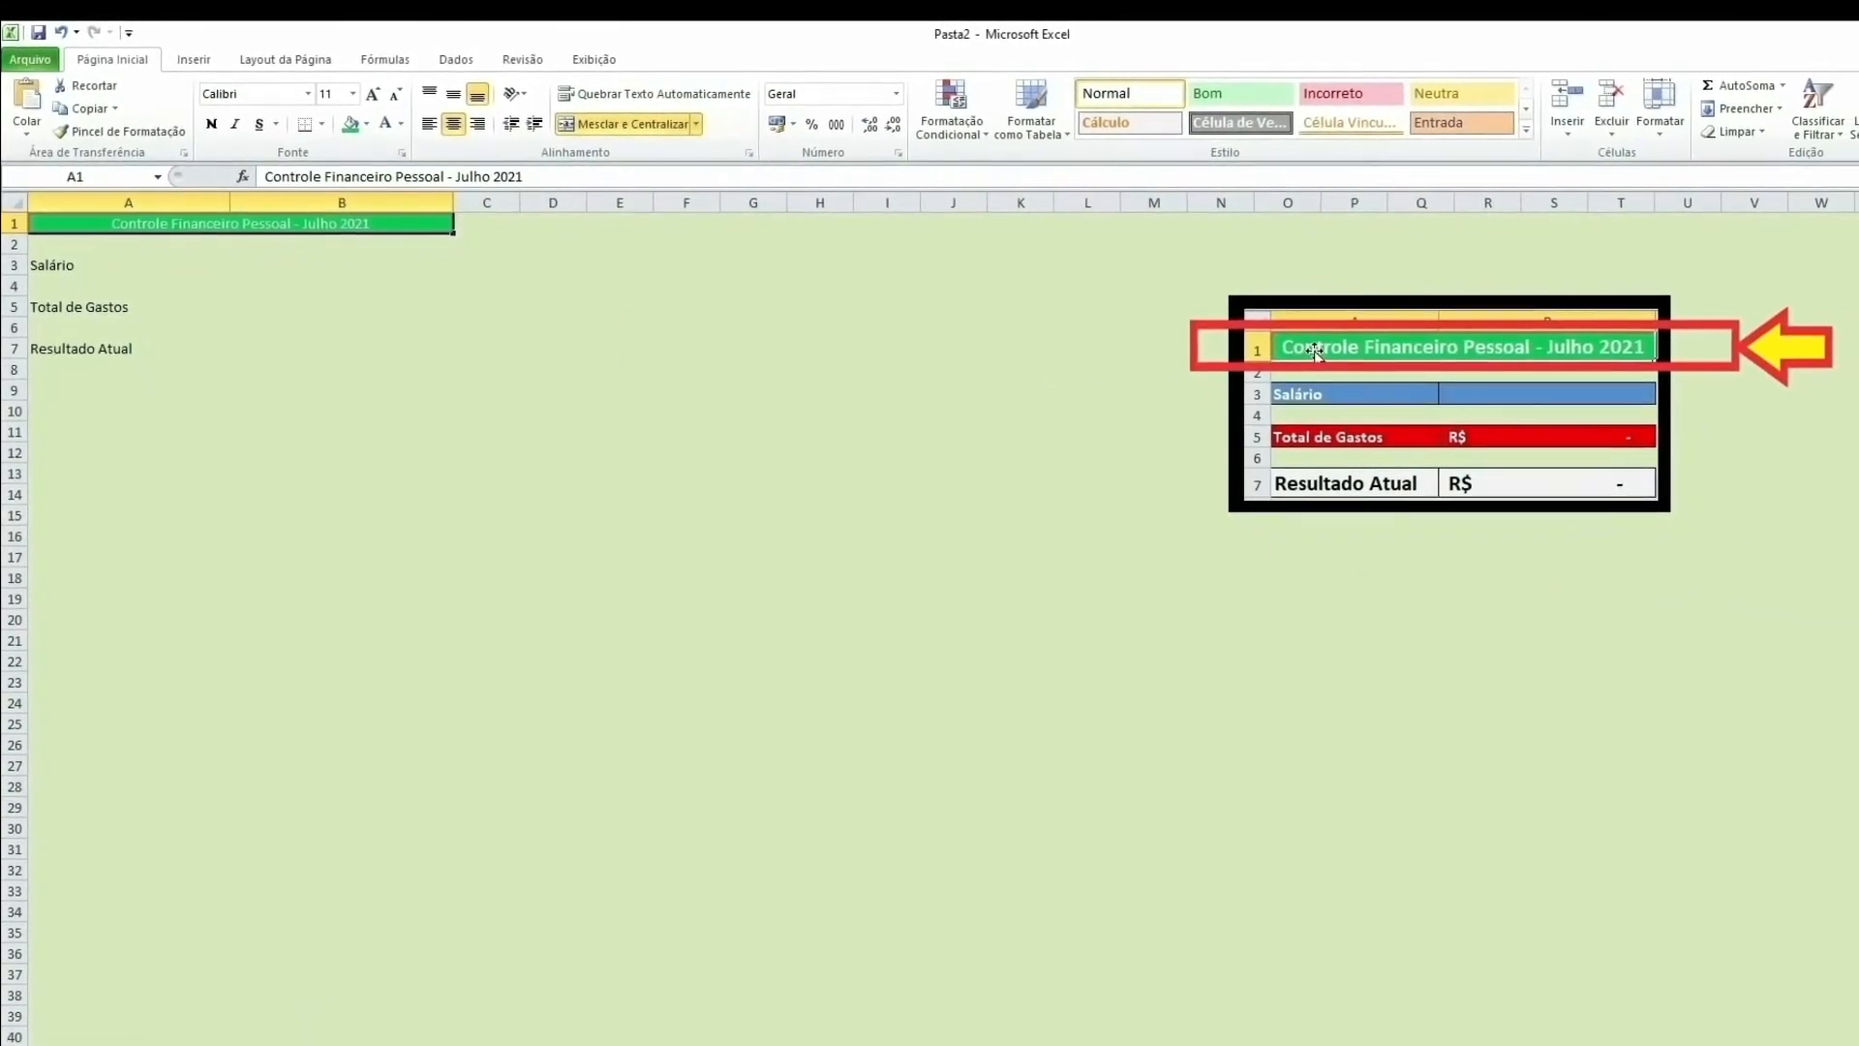
# Step: Change the title's font to Arial Black and its size to 16
pyautogui.click(286, 88)
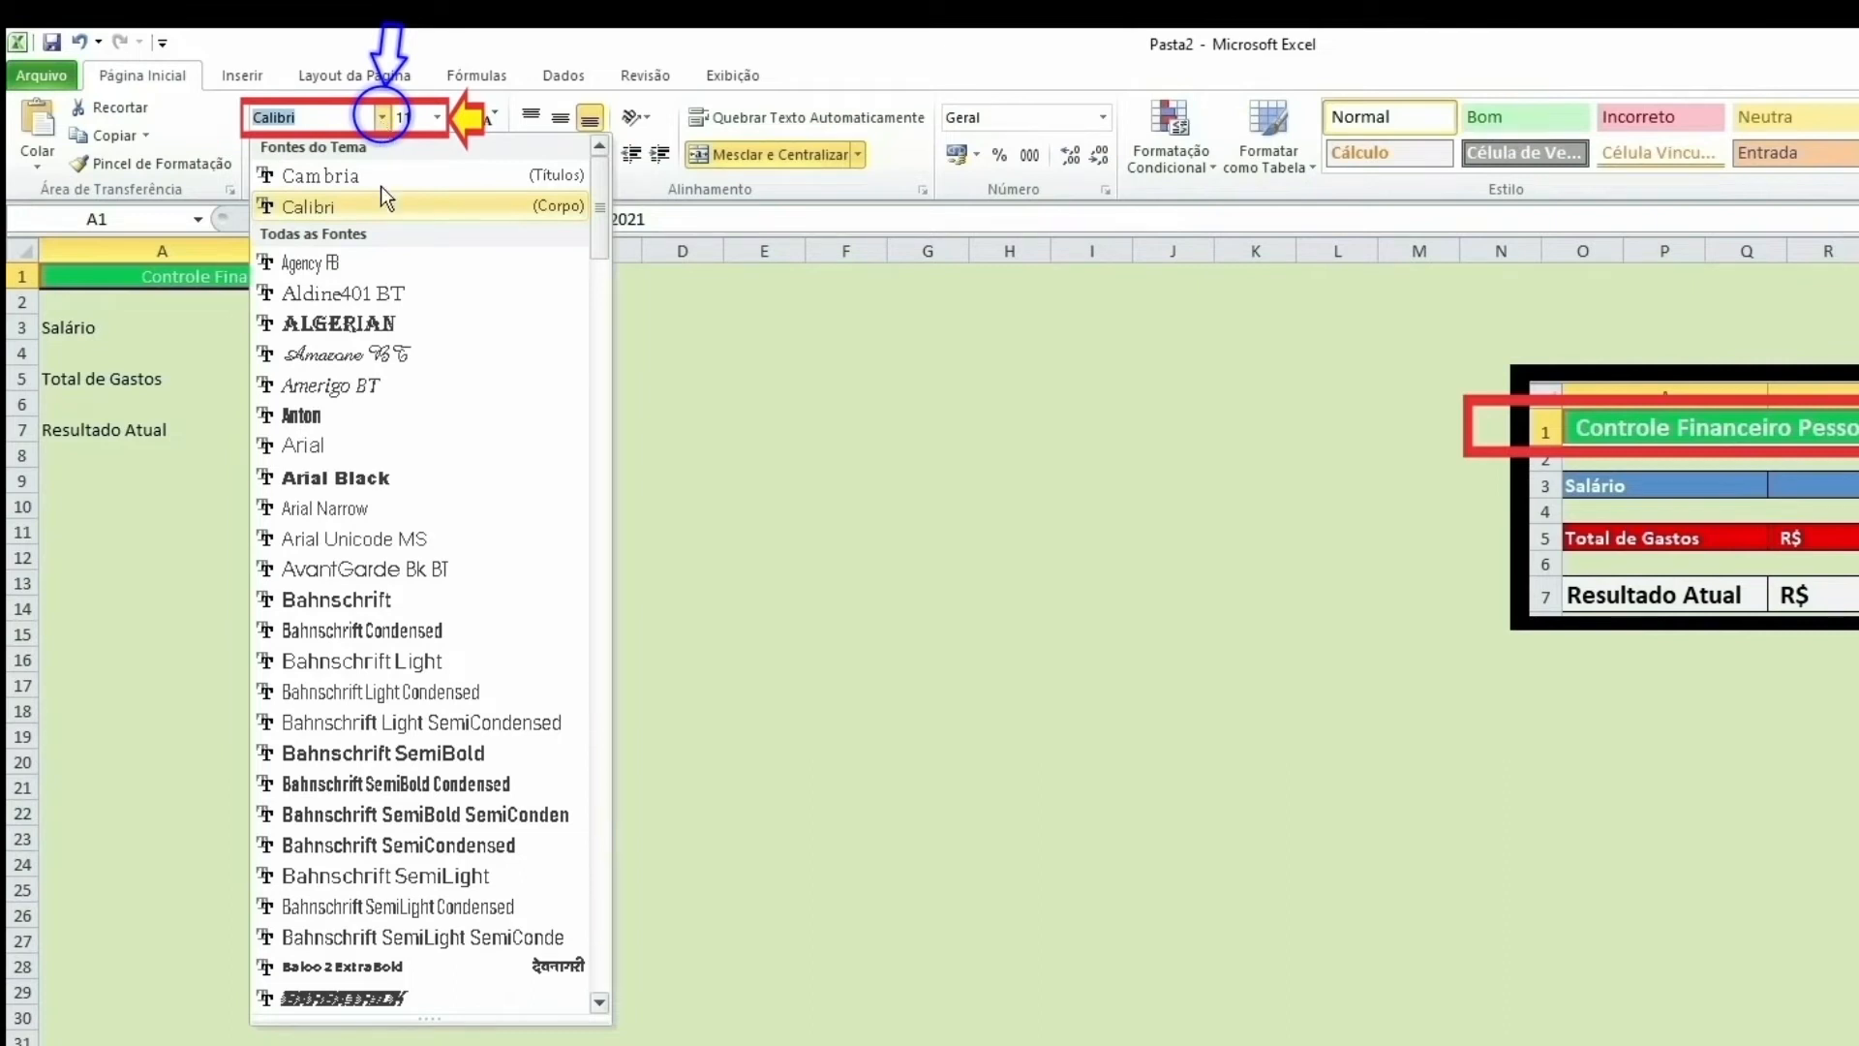
pyautogui.click(400, 477)
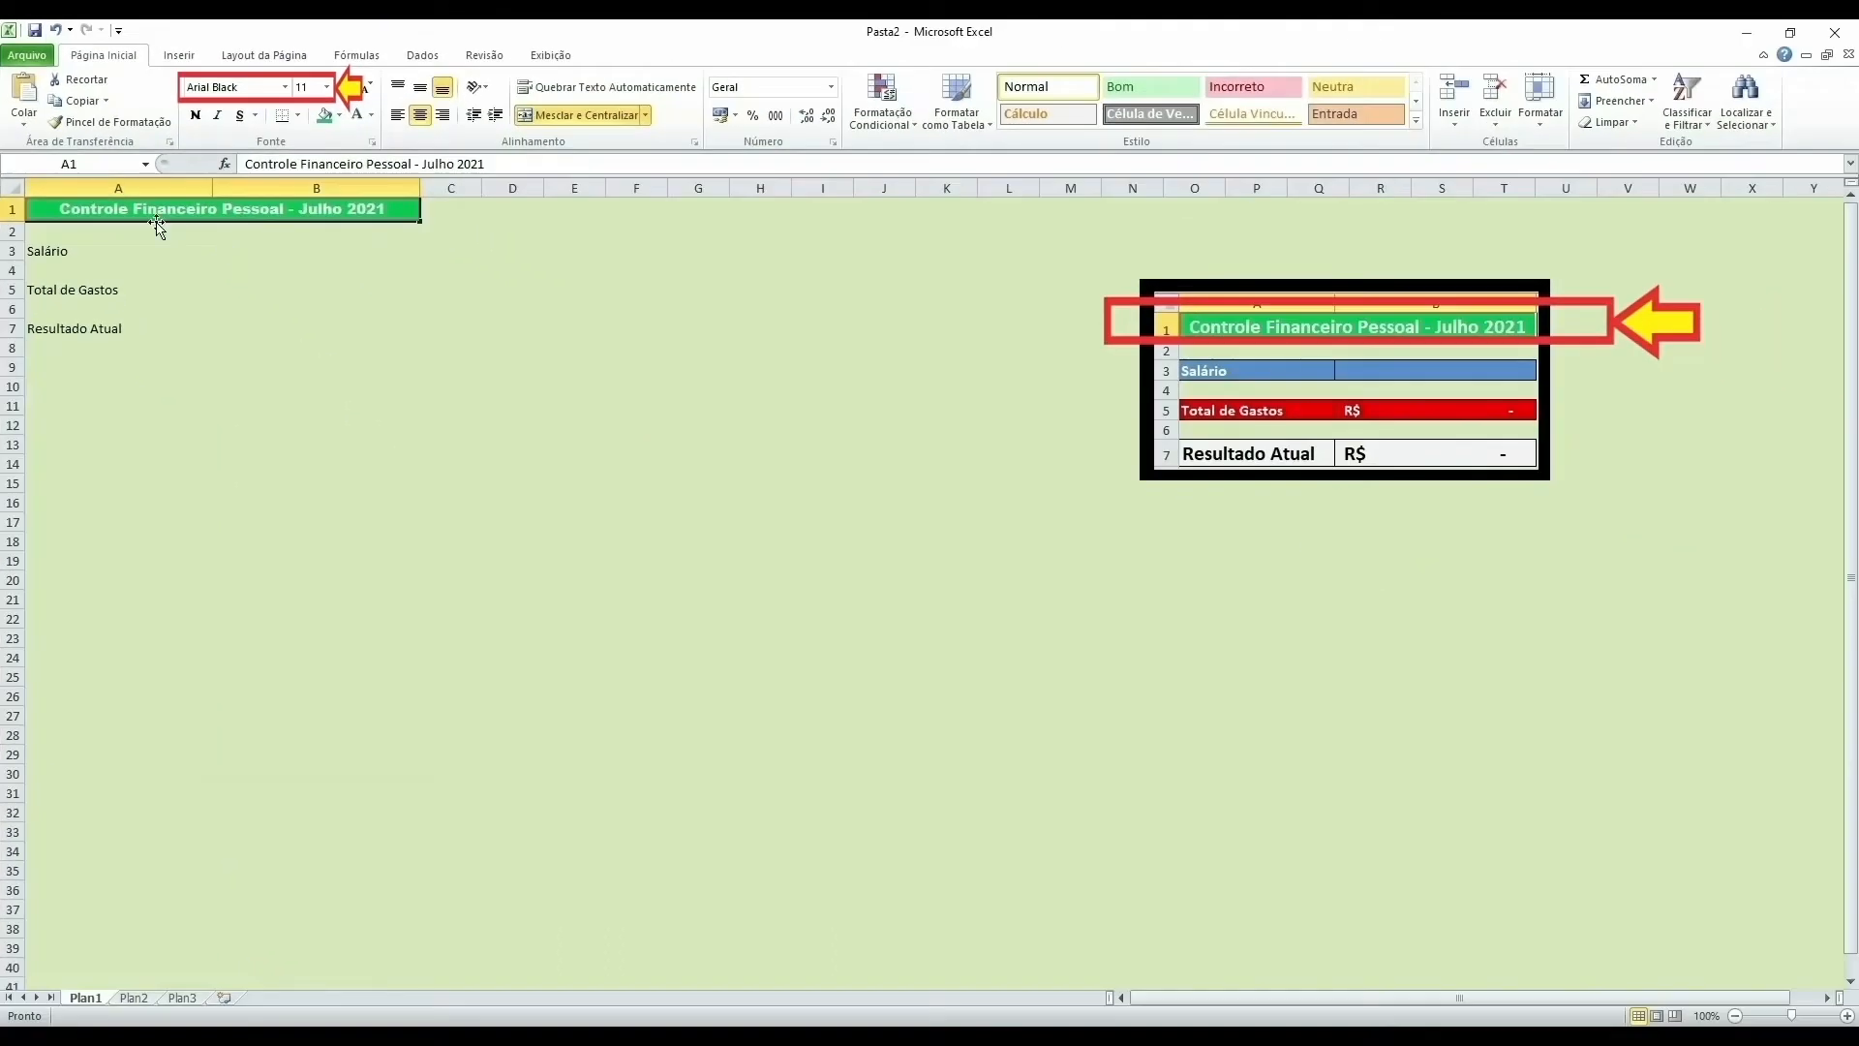
pyautogui.click(327, 87)
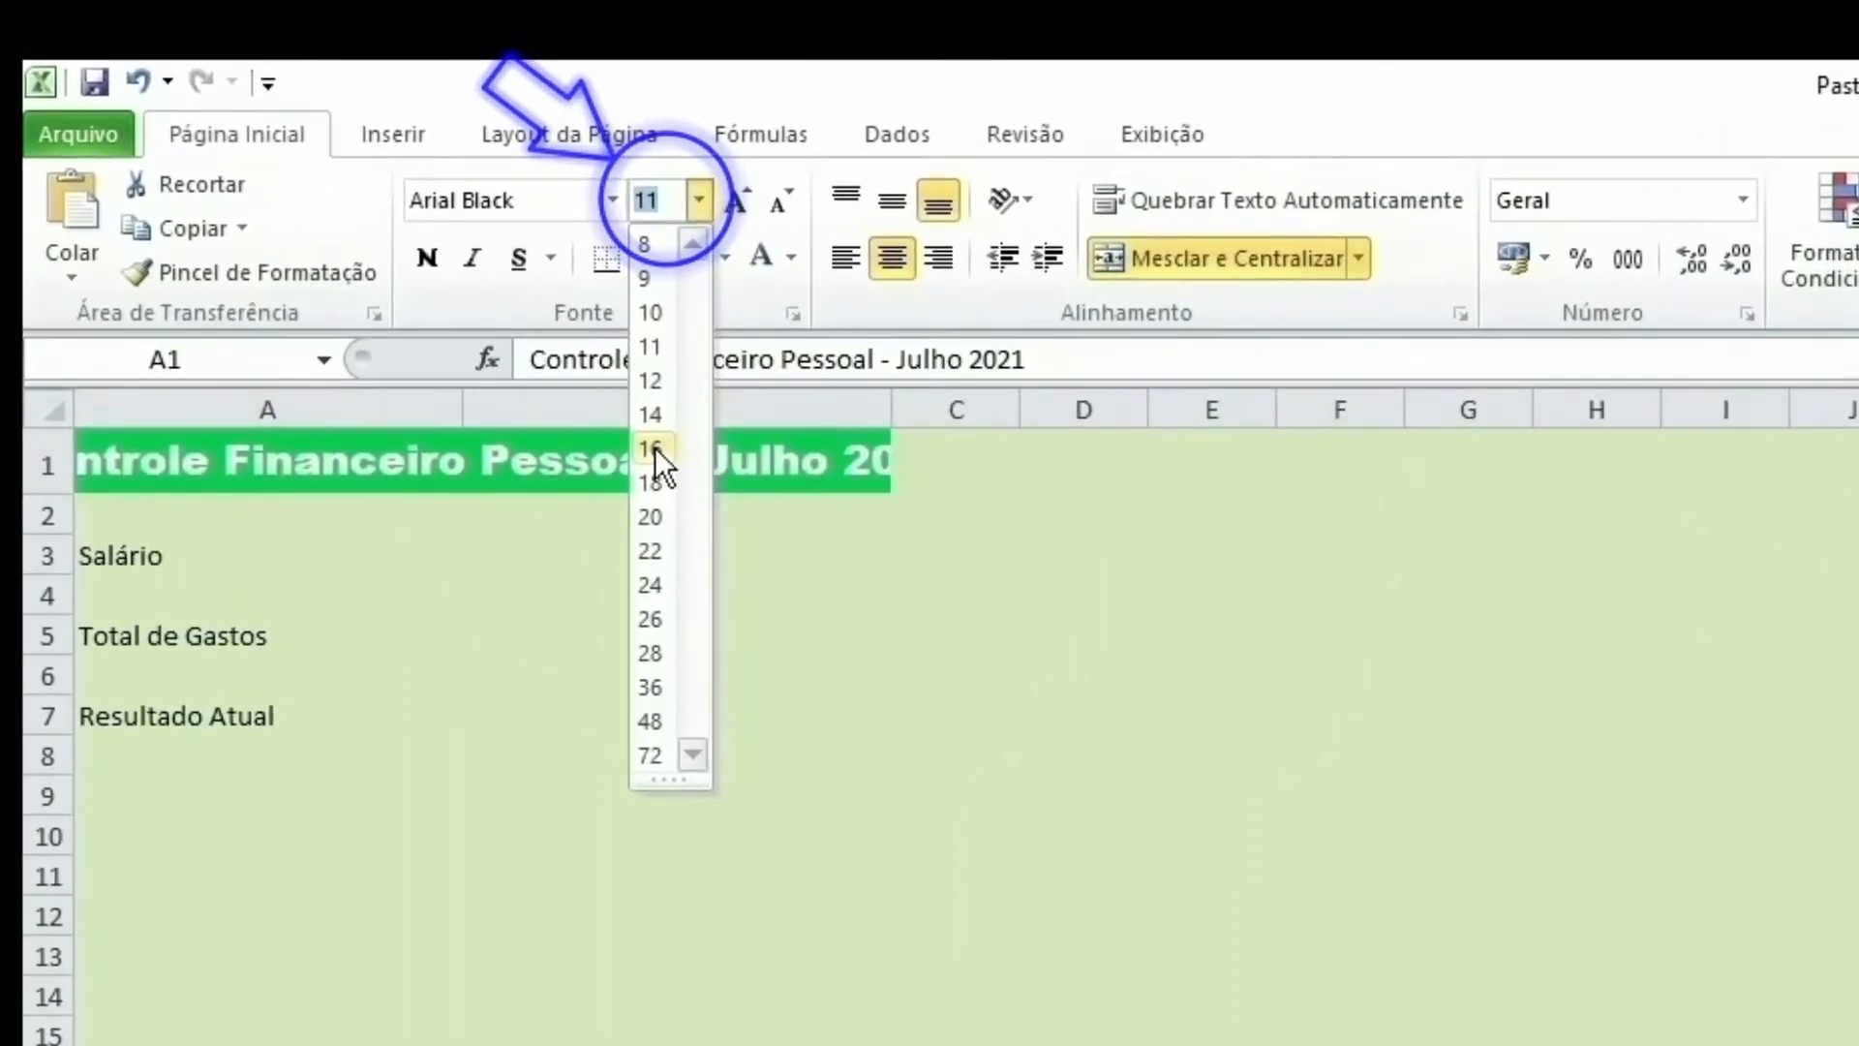
pyautogui.click(655, 447)
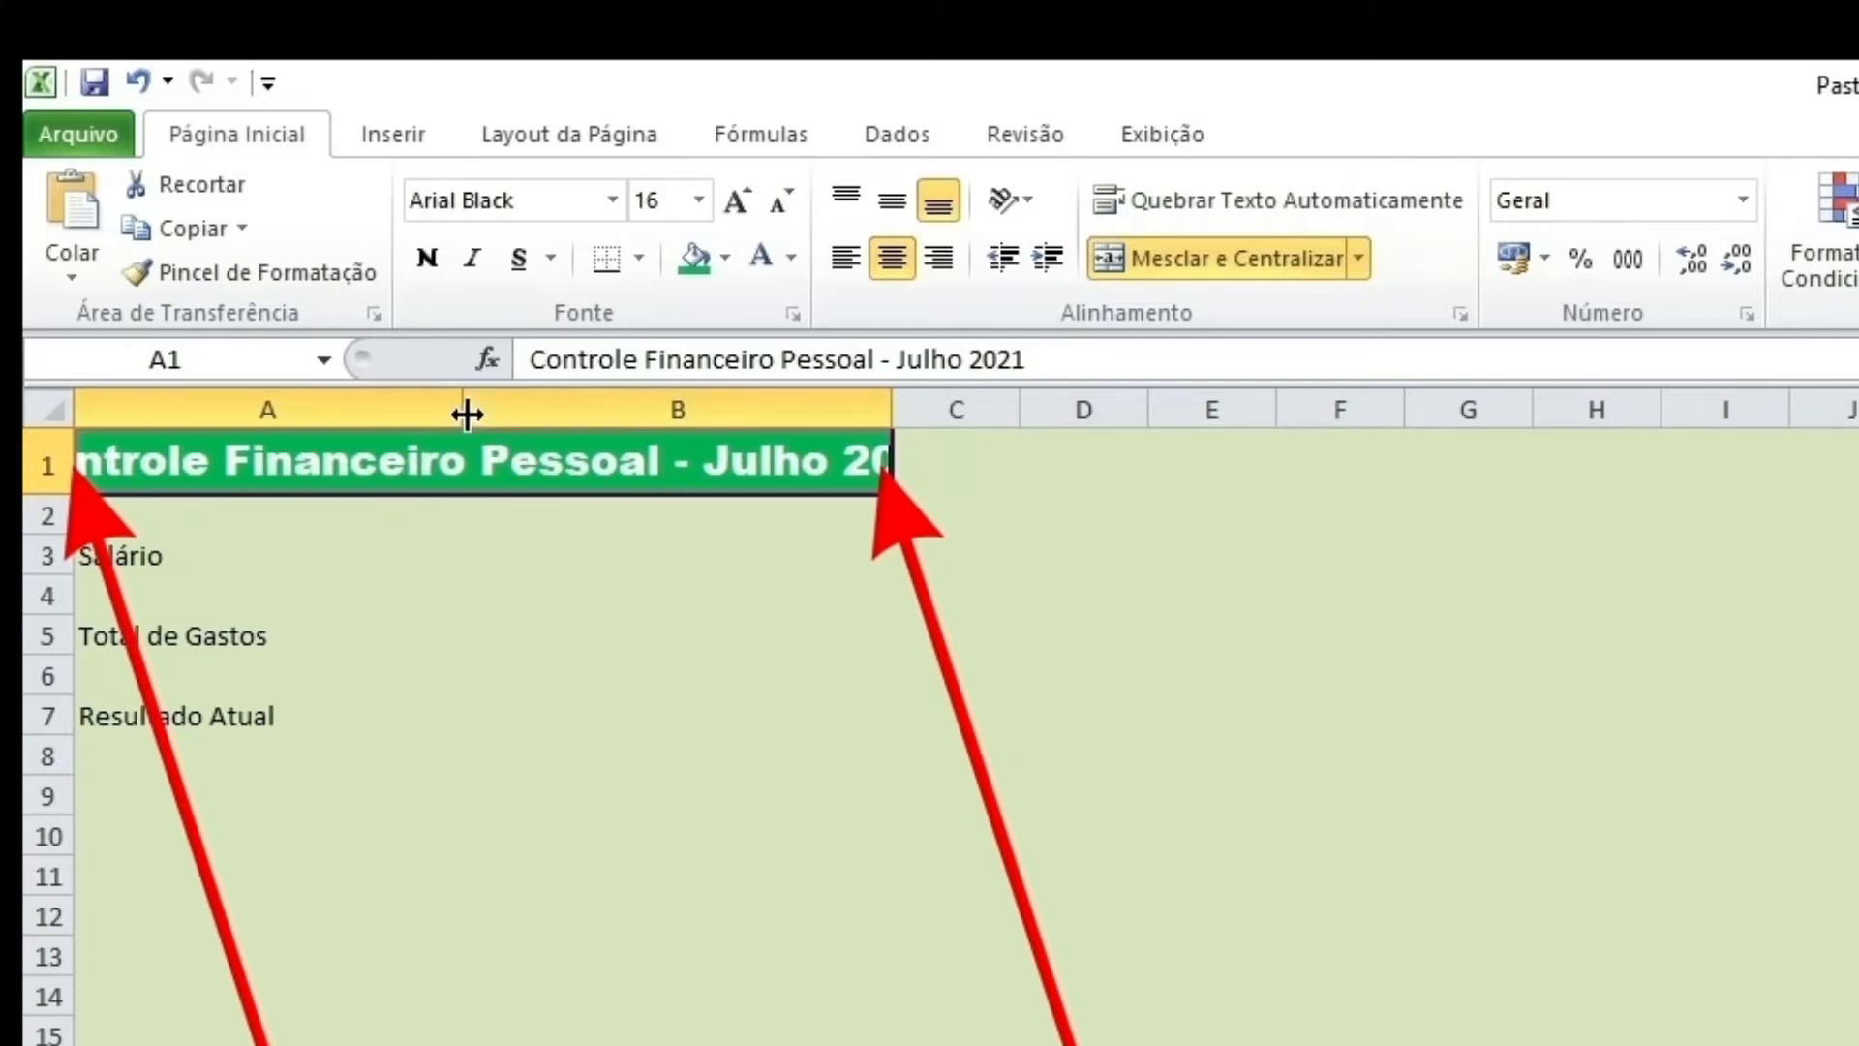
# Step: Widen columns A and B by similar amounts until the whole title fits in the merged cell
pyautogui.moveTo(466, 413); pyautogui.dragTo(545, 412)
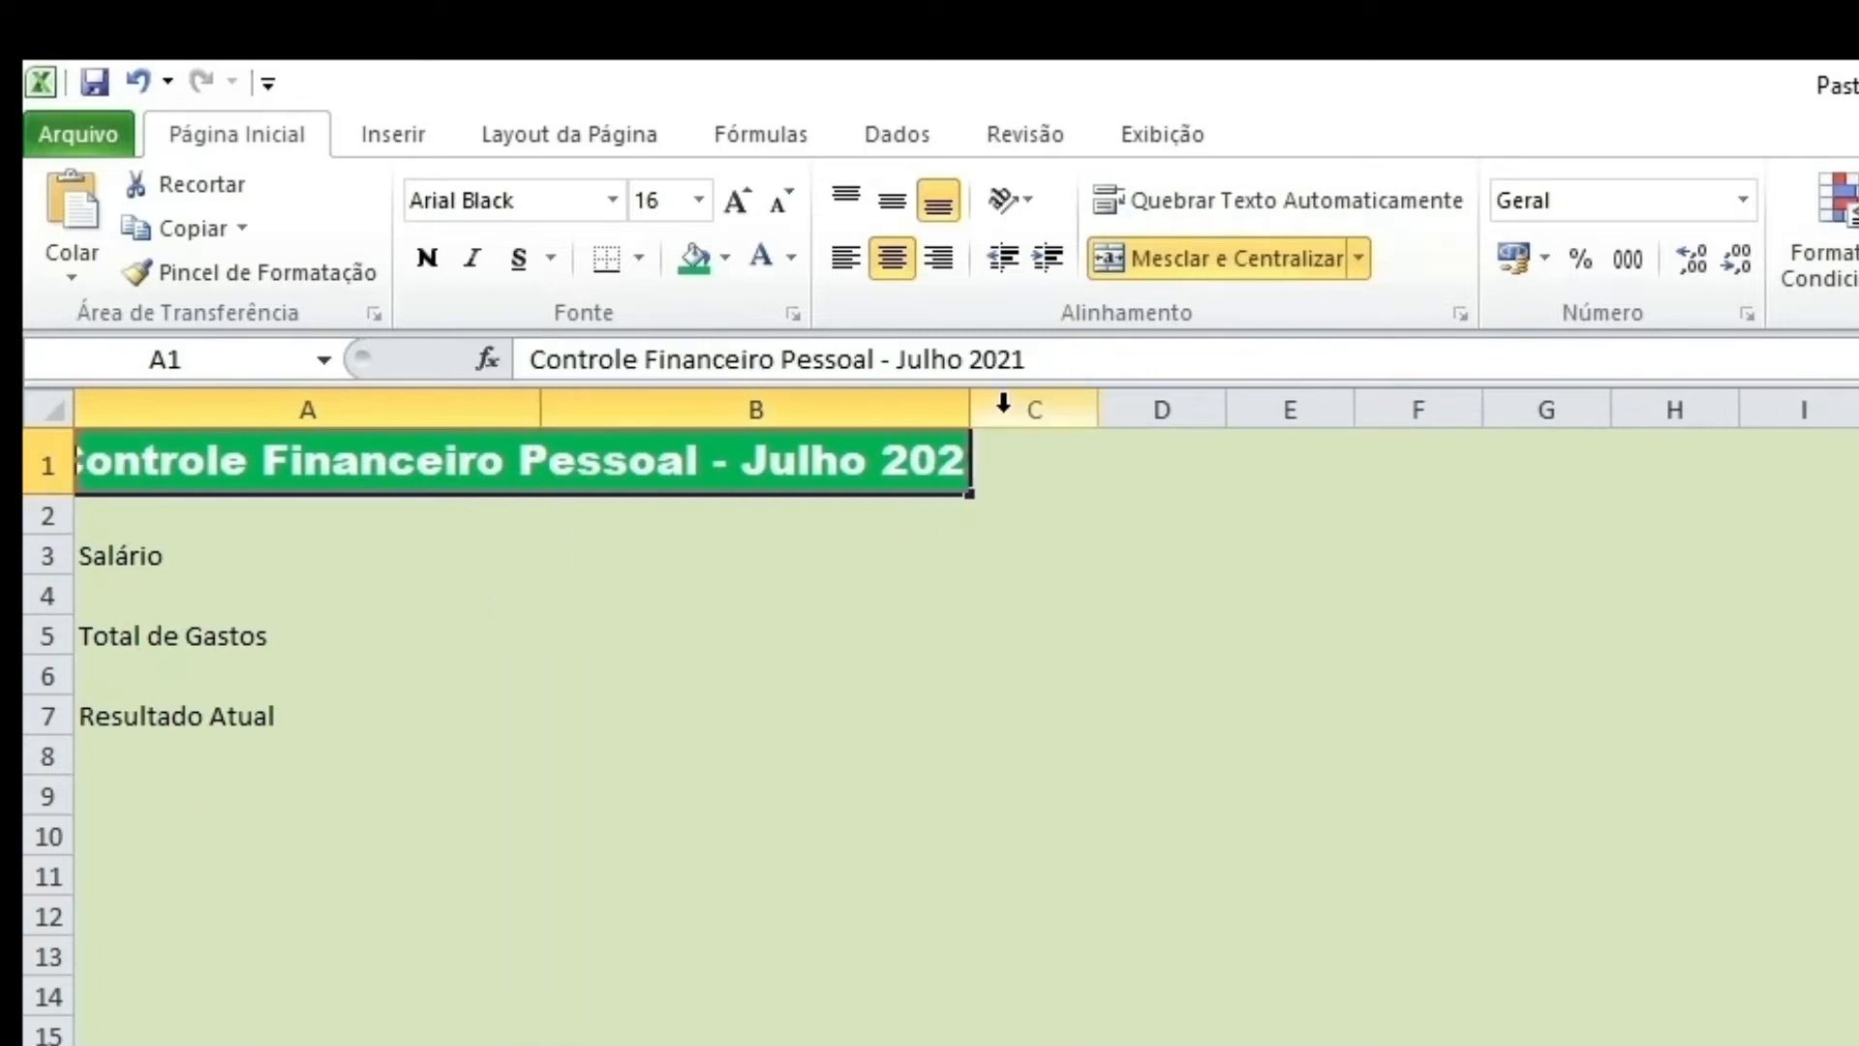
pyautogui.moveTo(970, 411); pyautogui.dragTo(1046, 411)
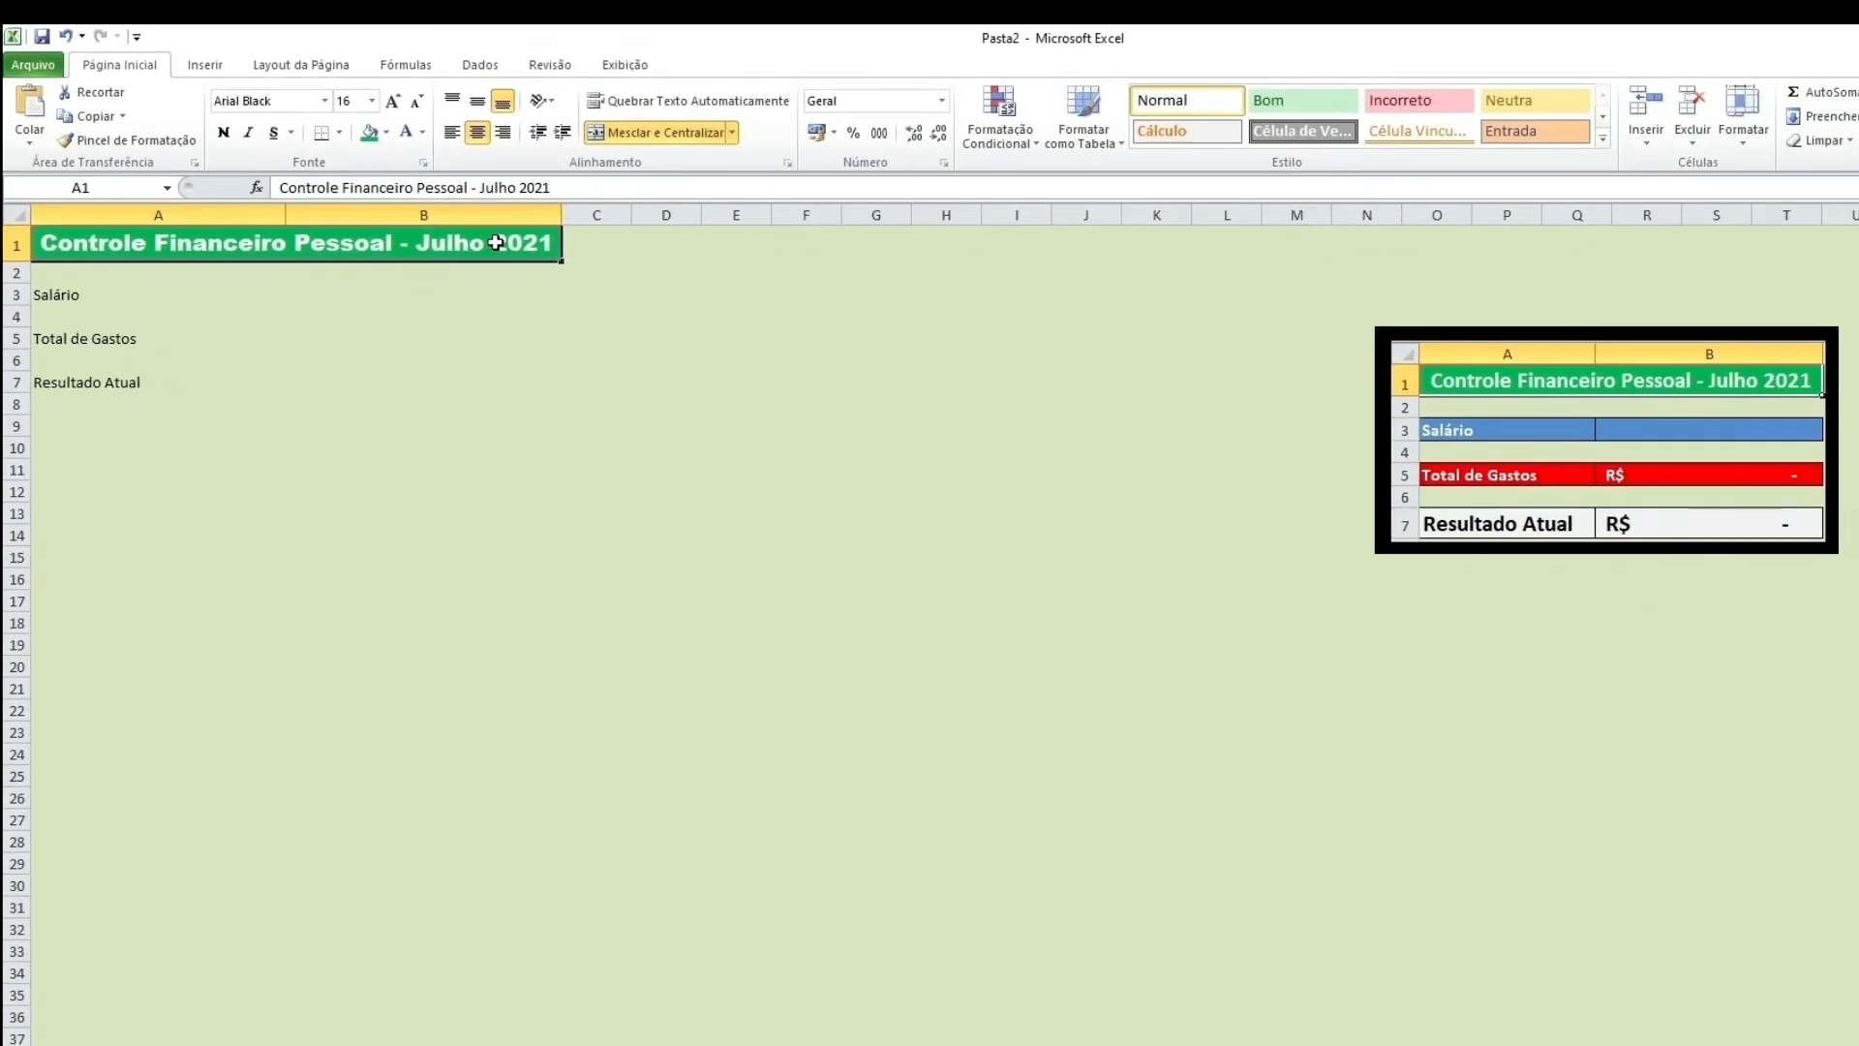
pyautogui.click(514, 316)
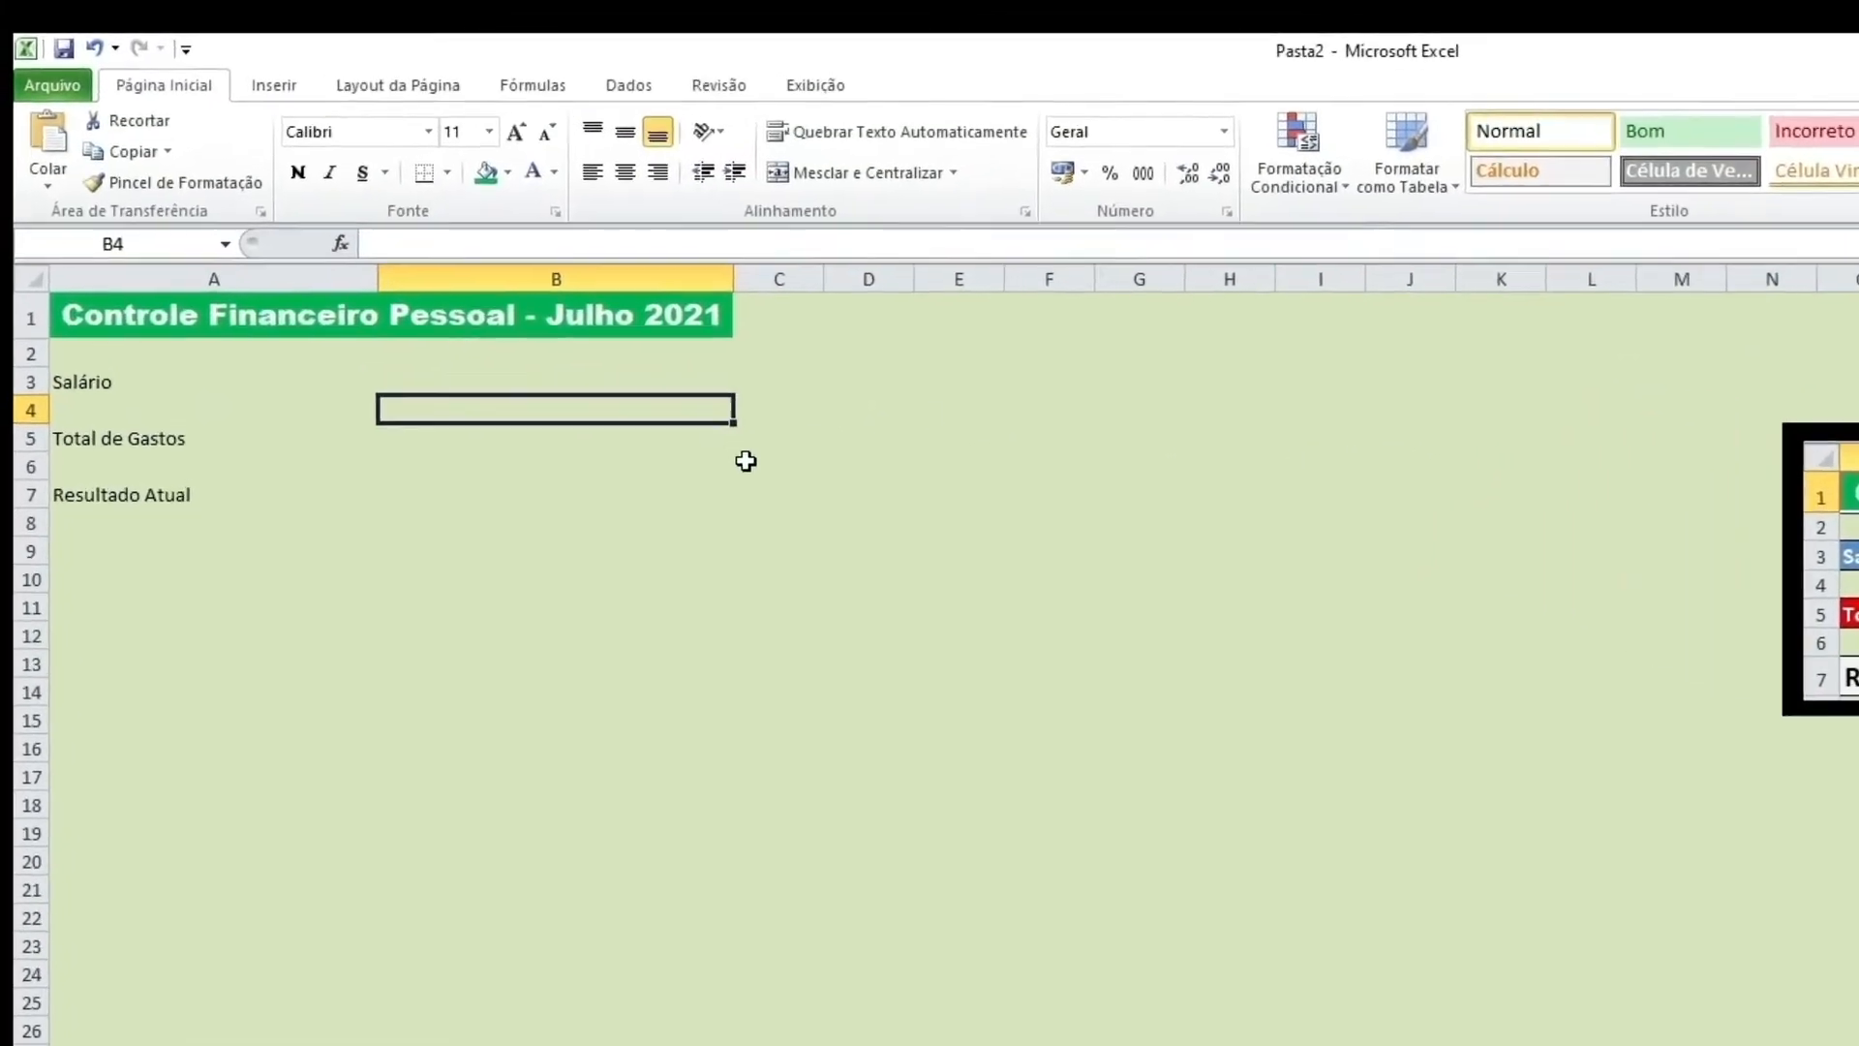
# Step: Apply all borders to the merged title cell A1:B1
pyautogui.click(340, 315)
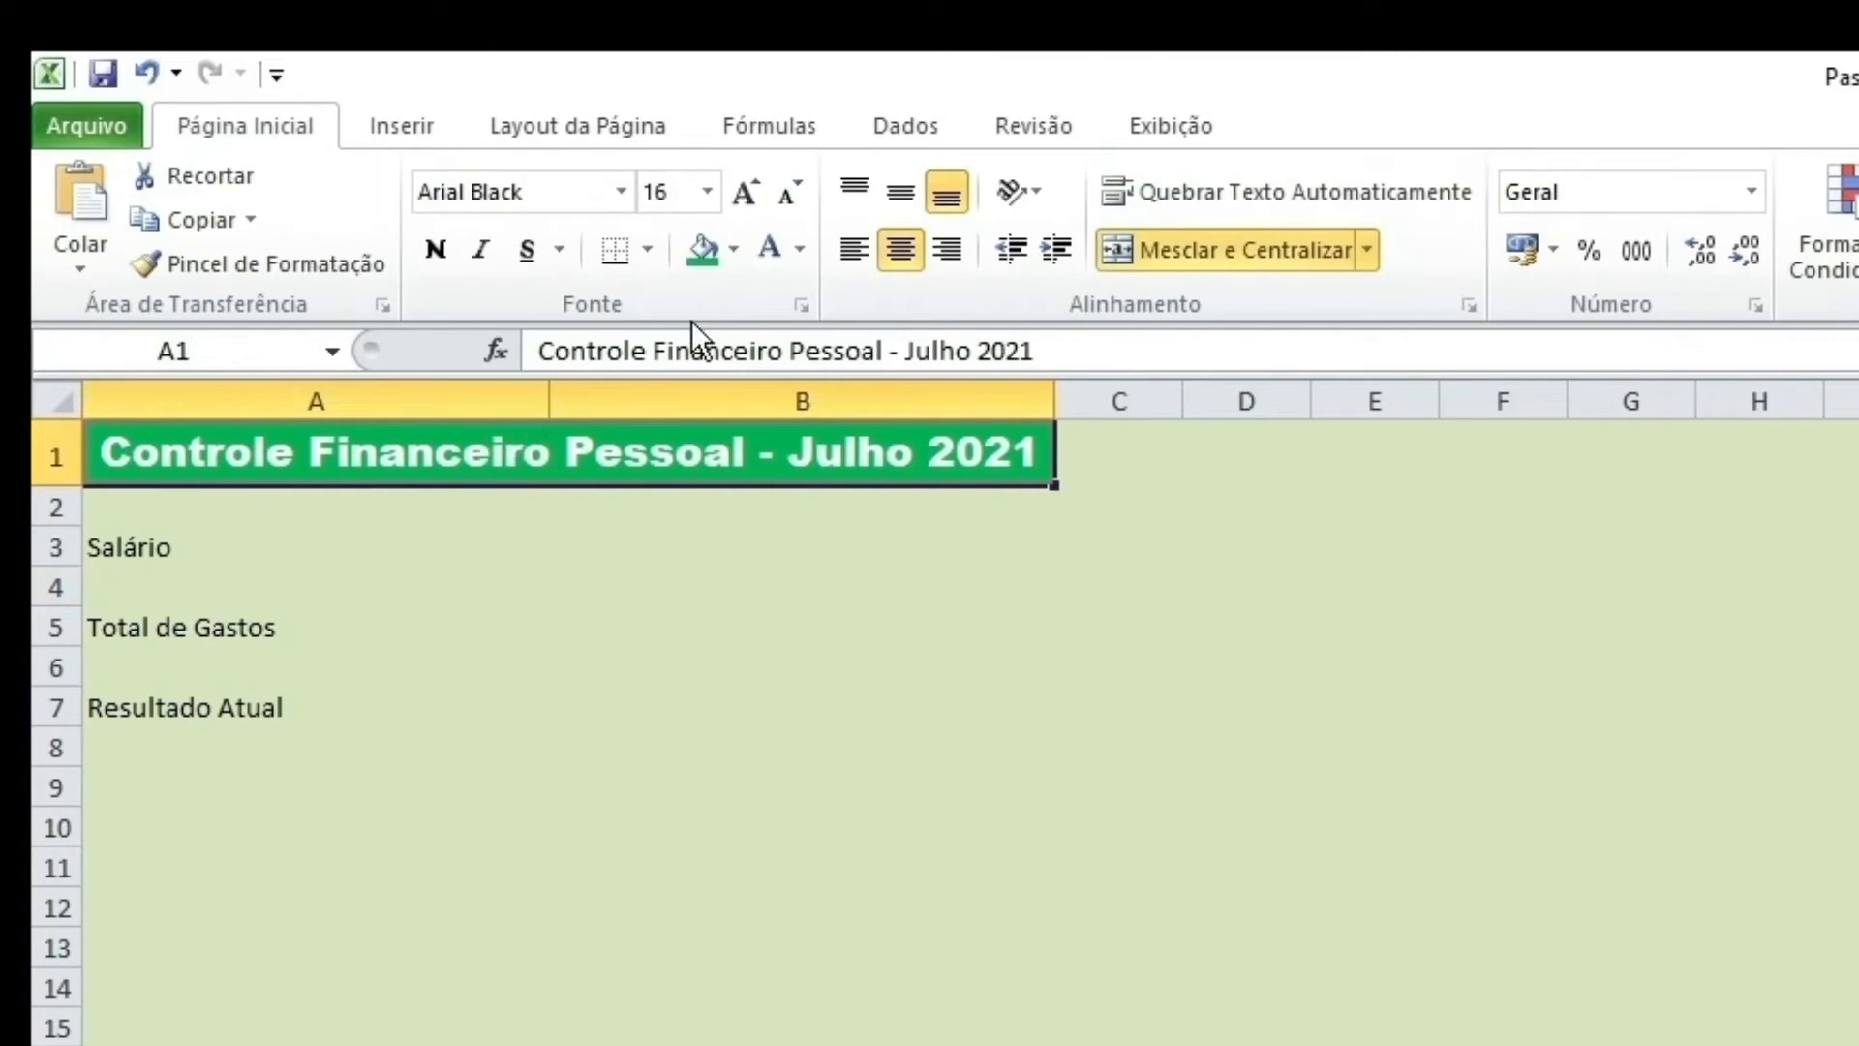
pyautogui.click(649, 251)
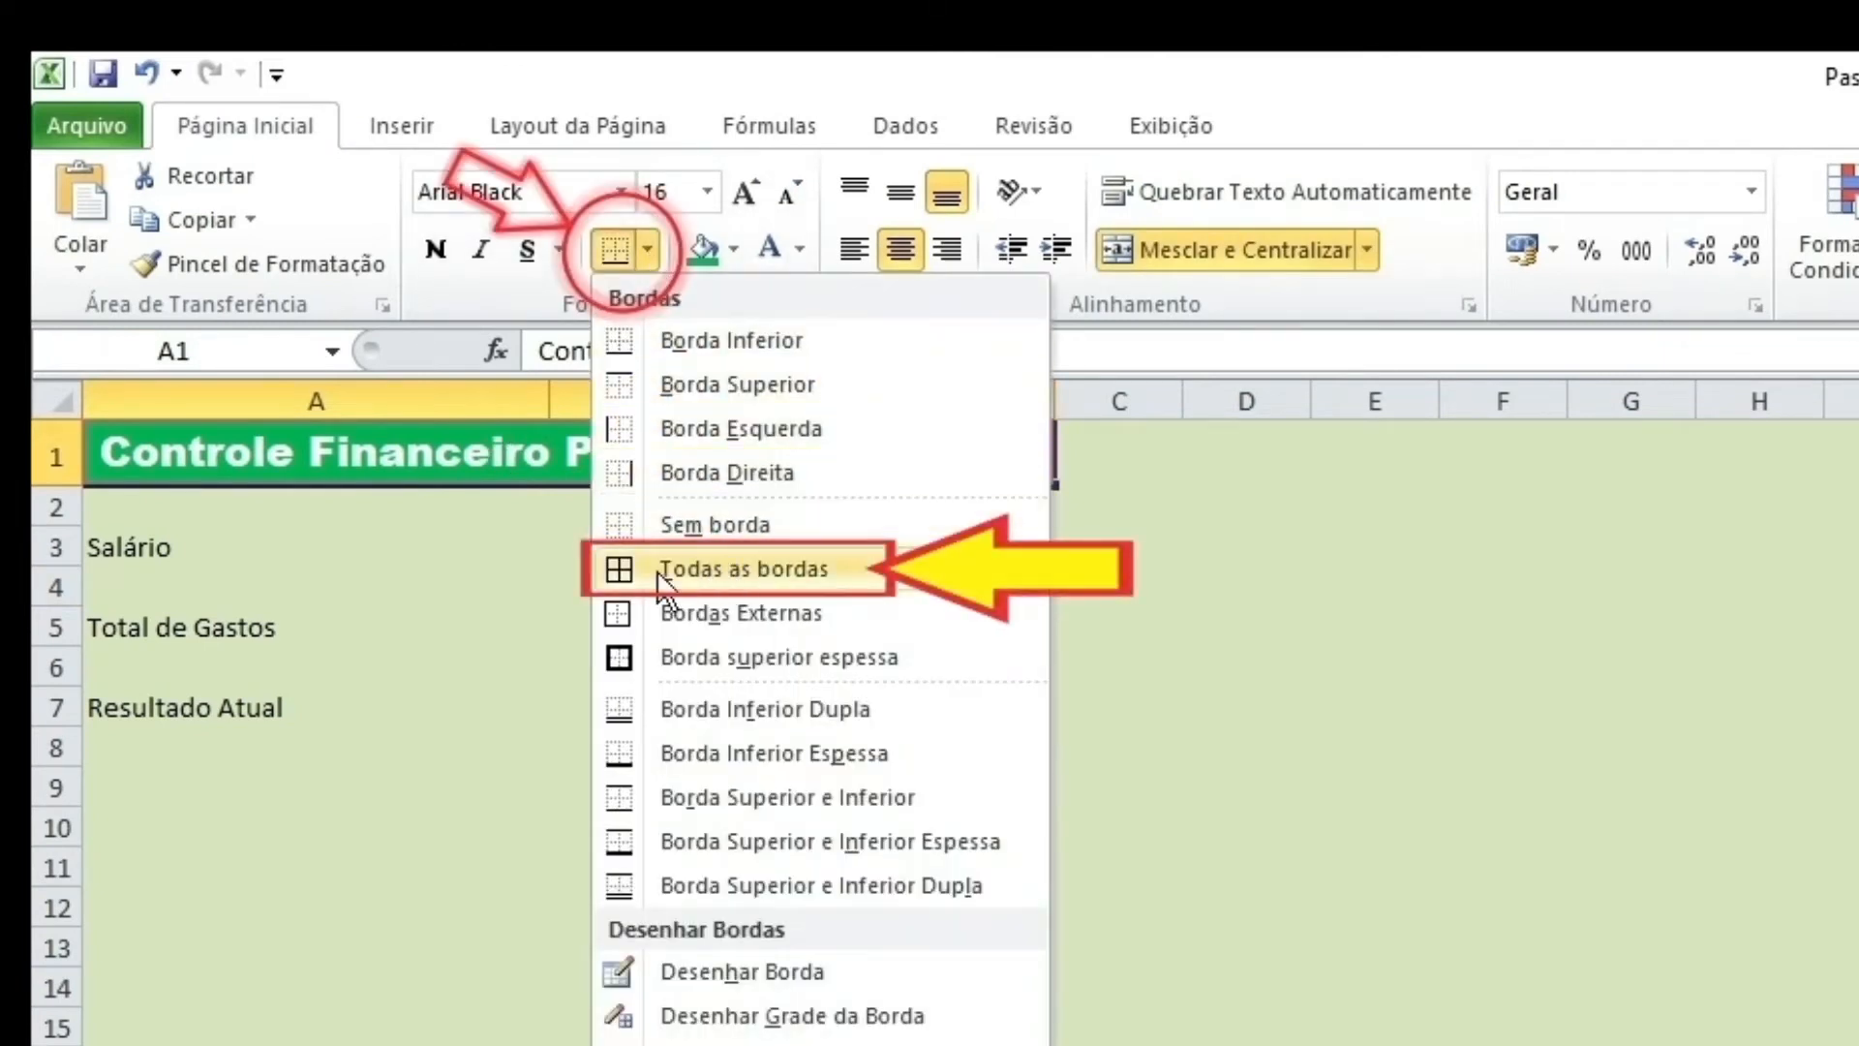
pyautogui.click(748, 573)
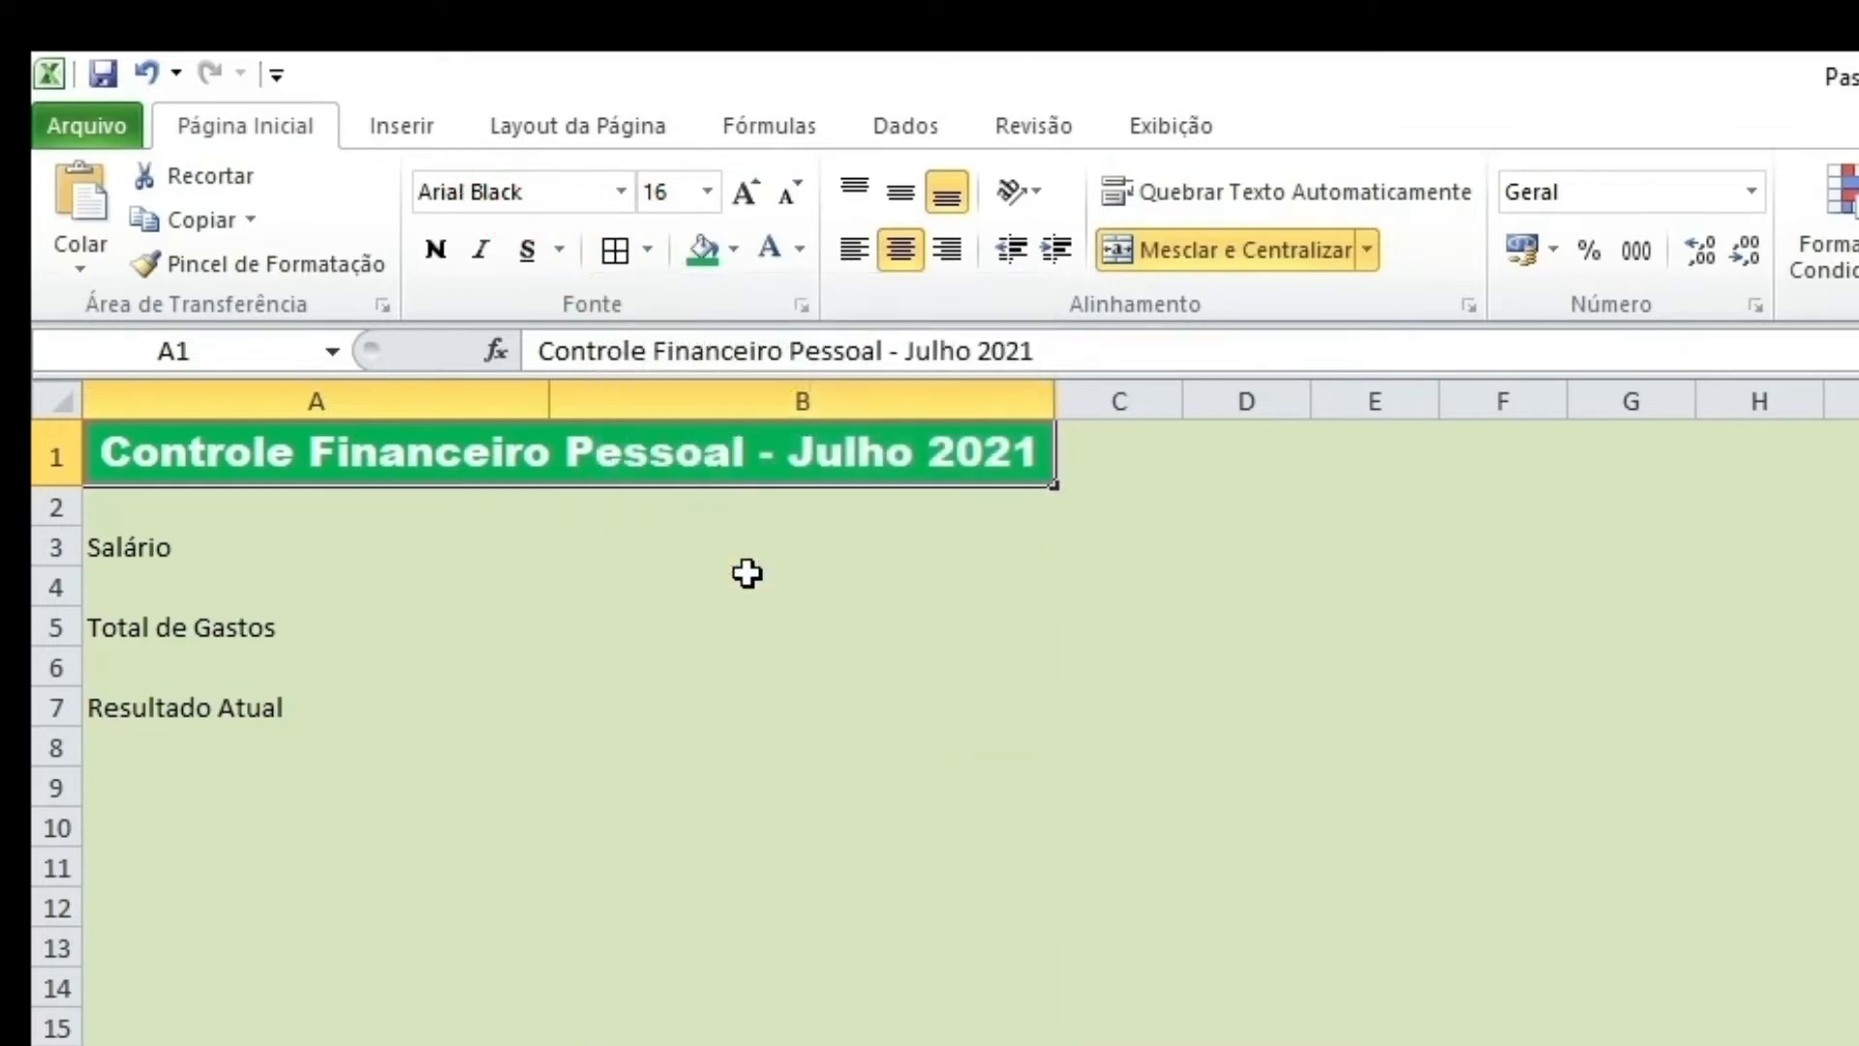
pyautogui.click(622, 634)
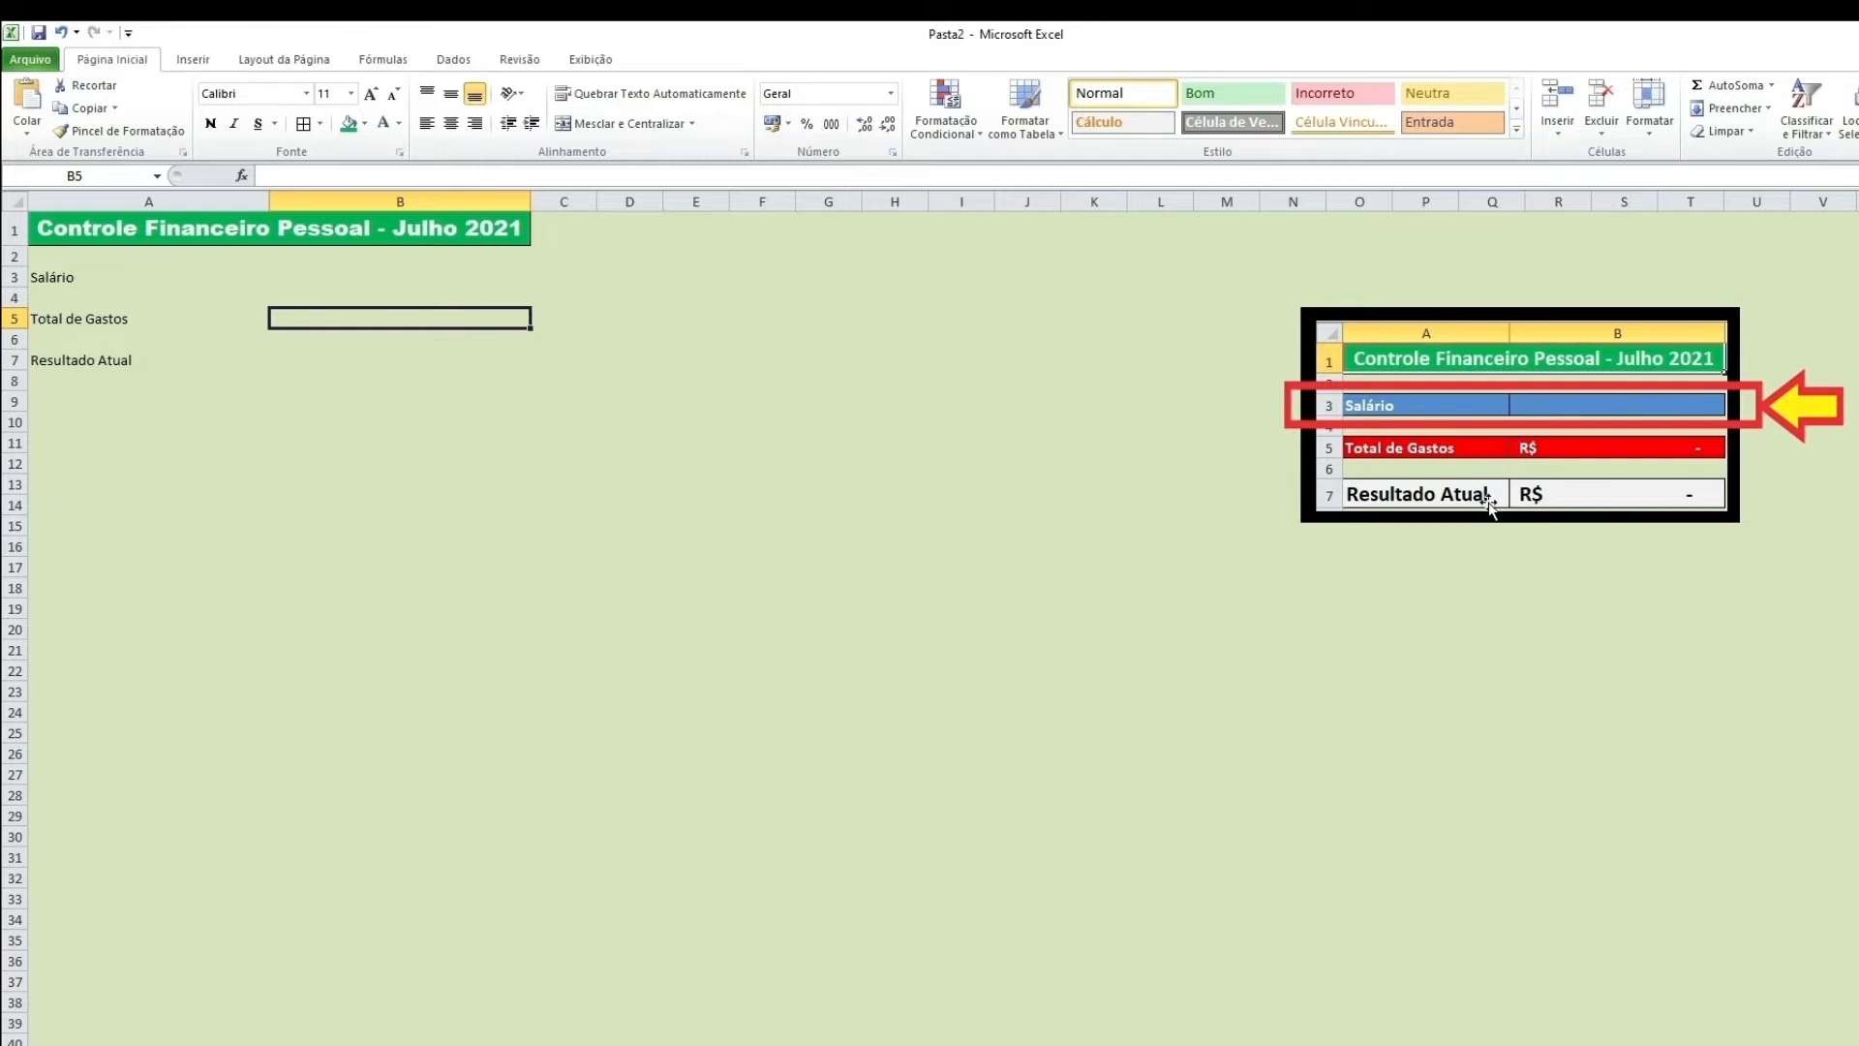
# Step: Apply all borders to the Salário row, cells A3:B3, and keep that range selected
pyautogui.click(86, 279)
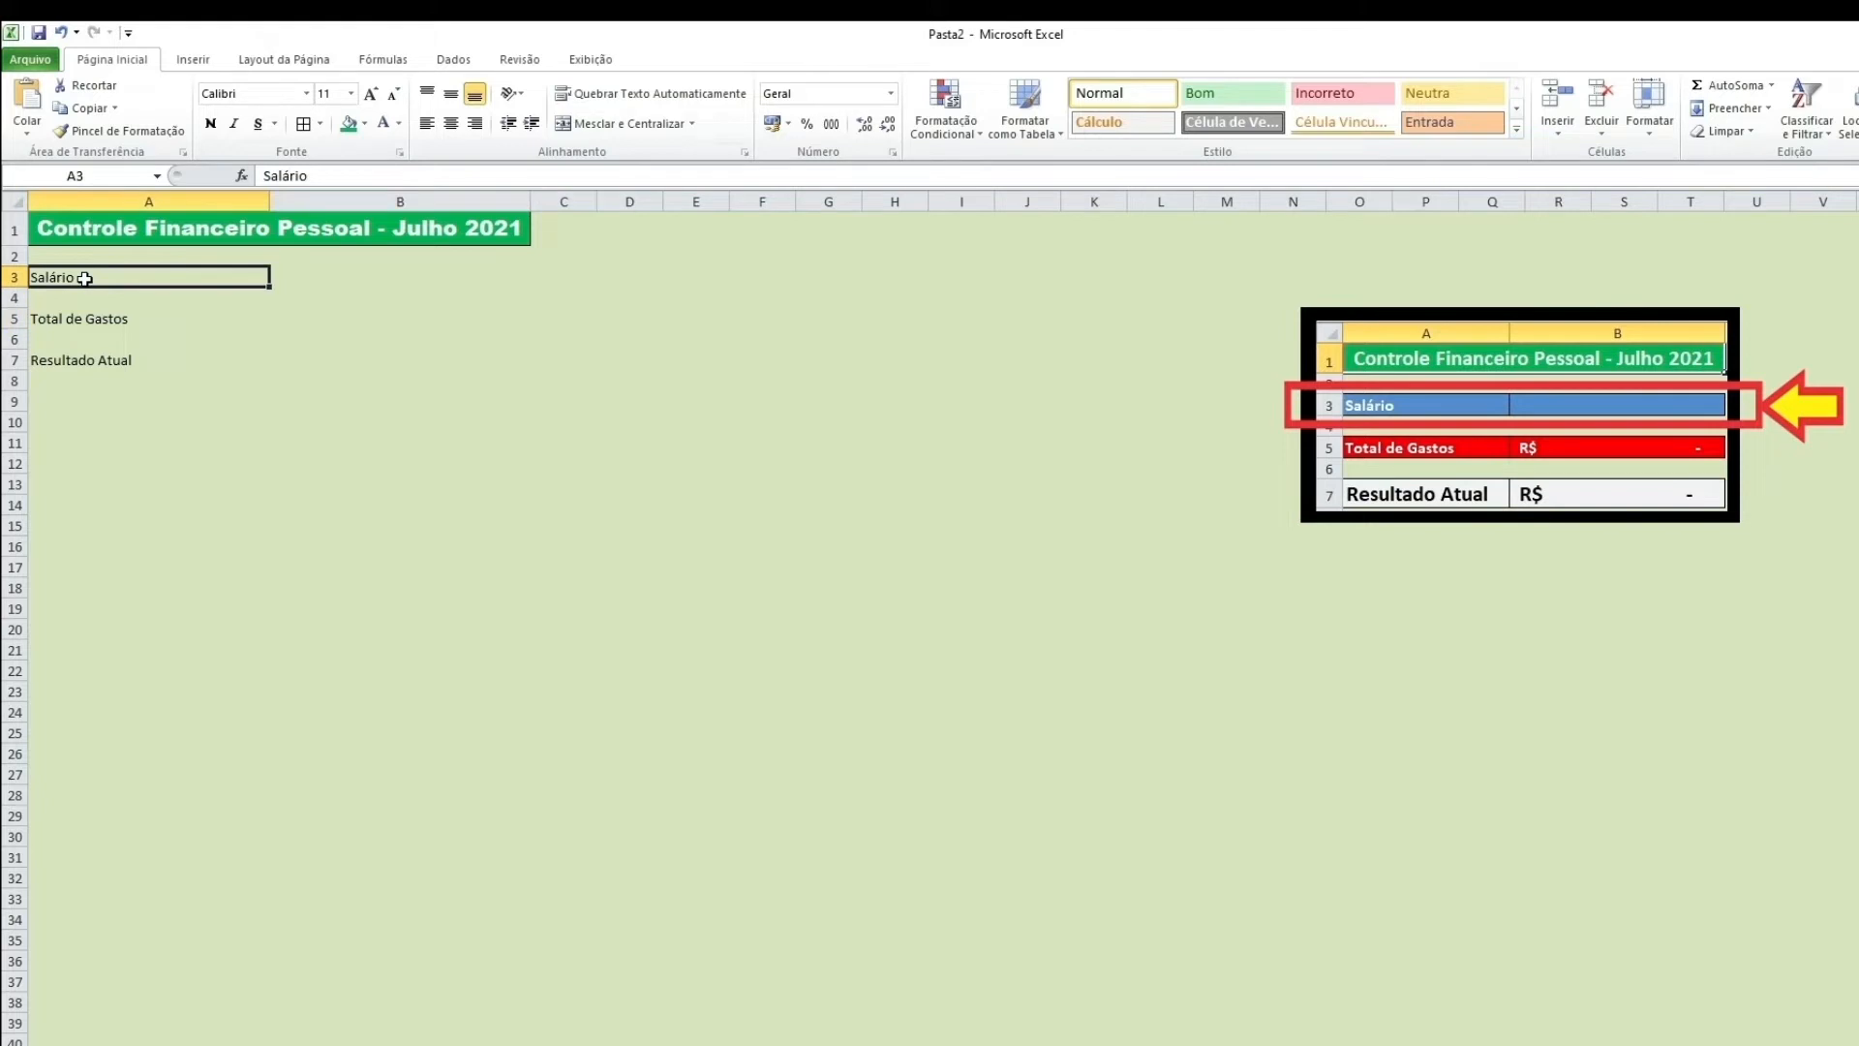
pyautogui.moveTo(85, 279); pyautogui.dragTo(306, 279)
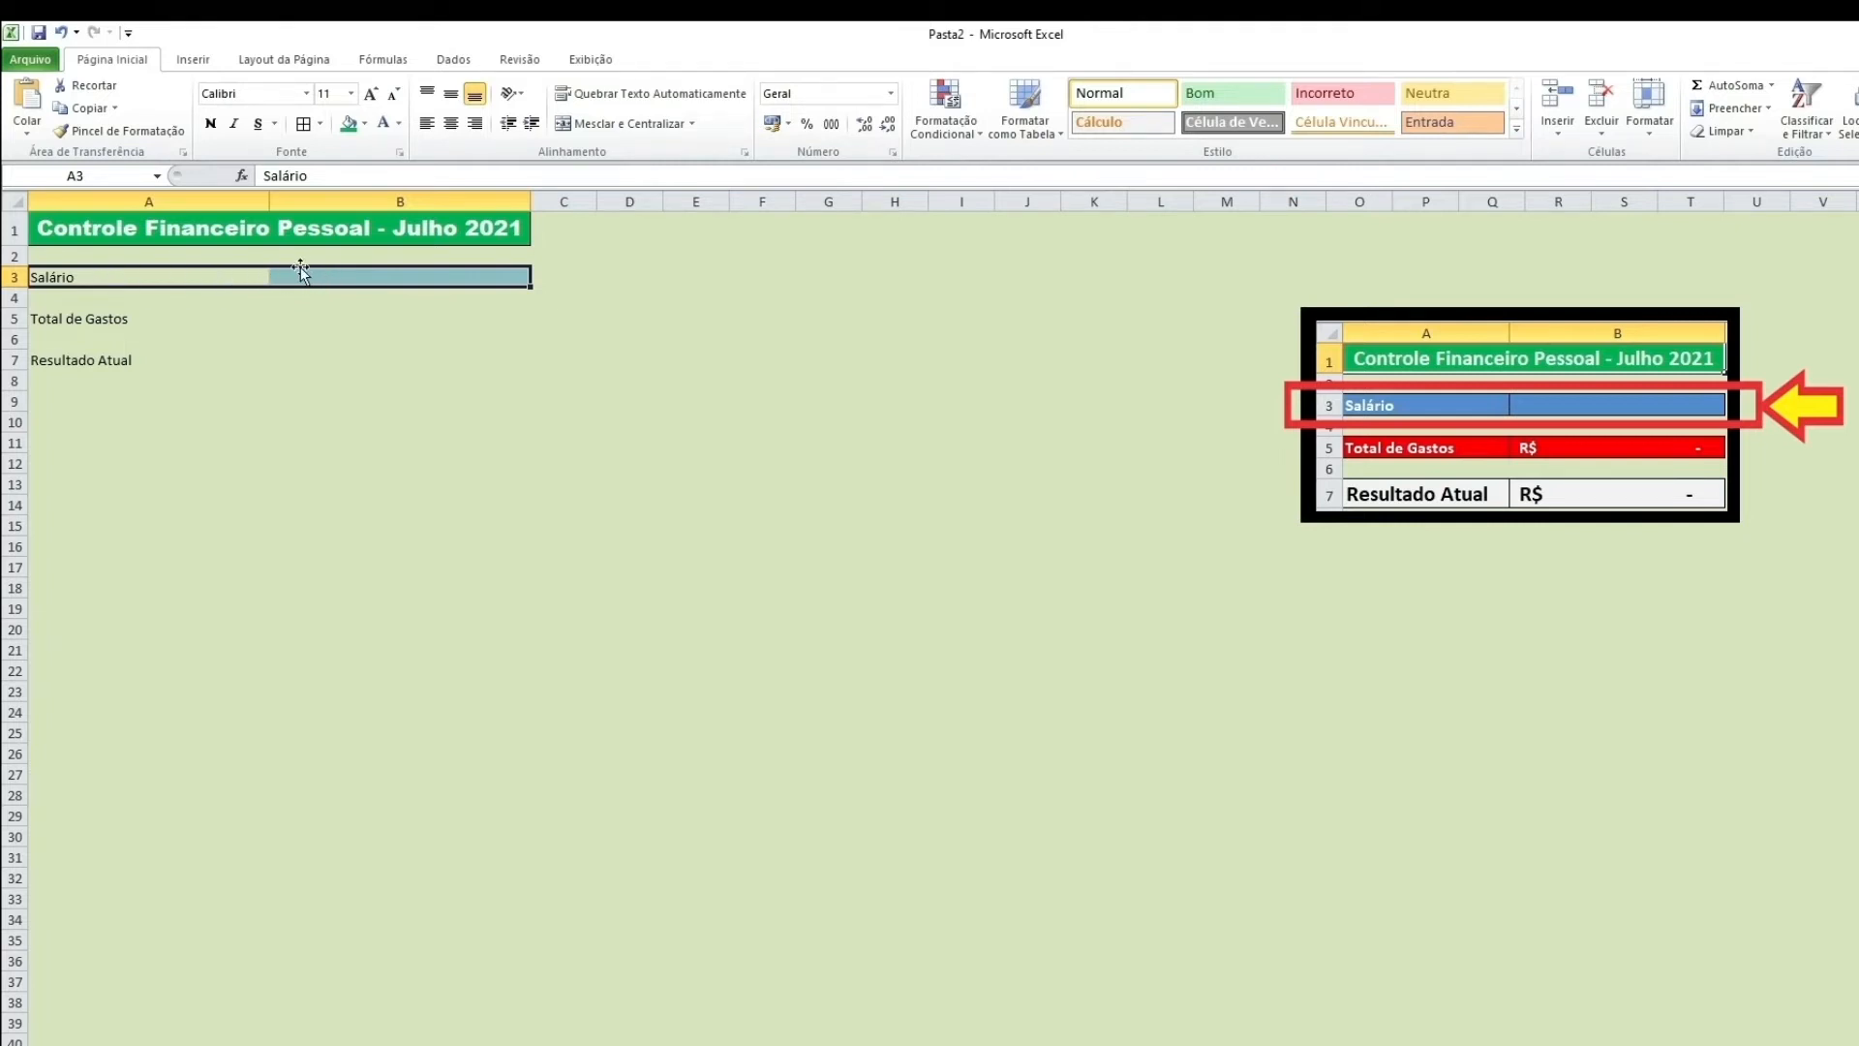
pyautogui.click(303, 126)
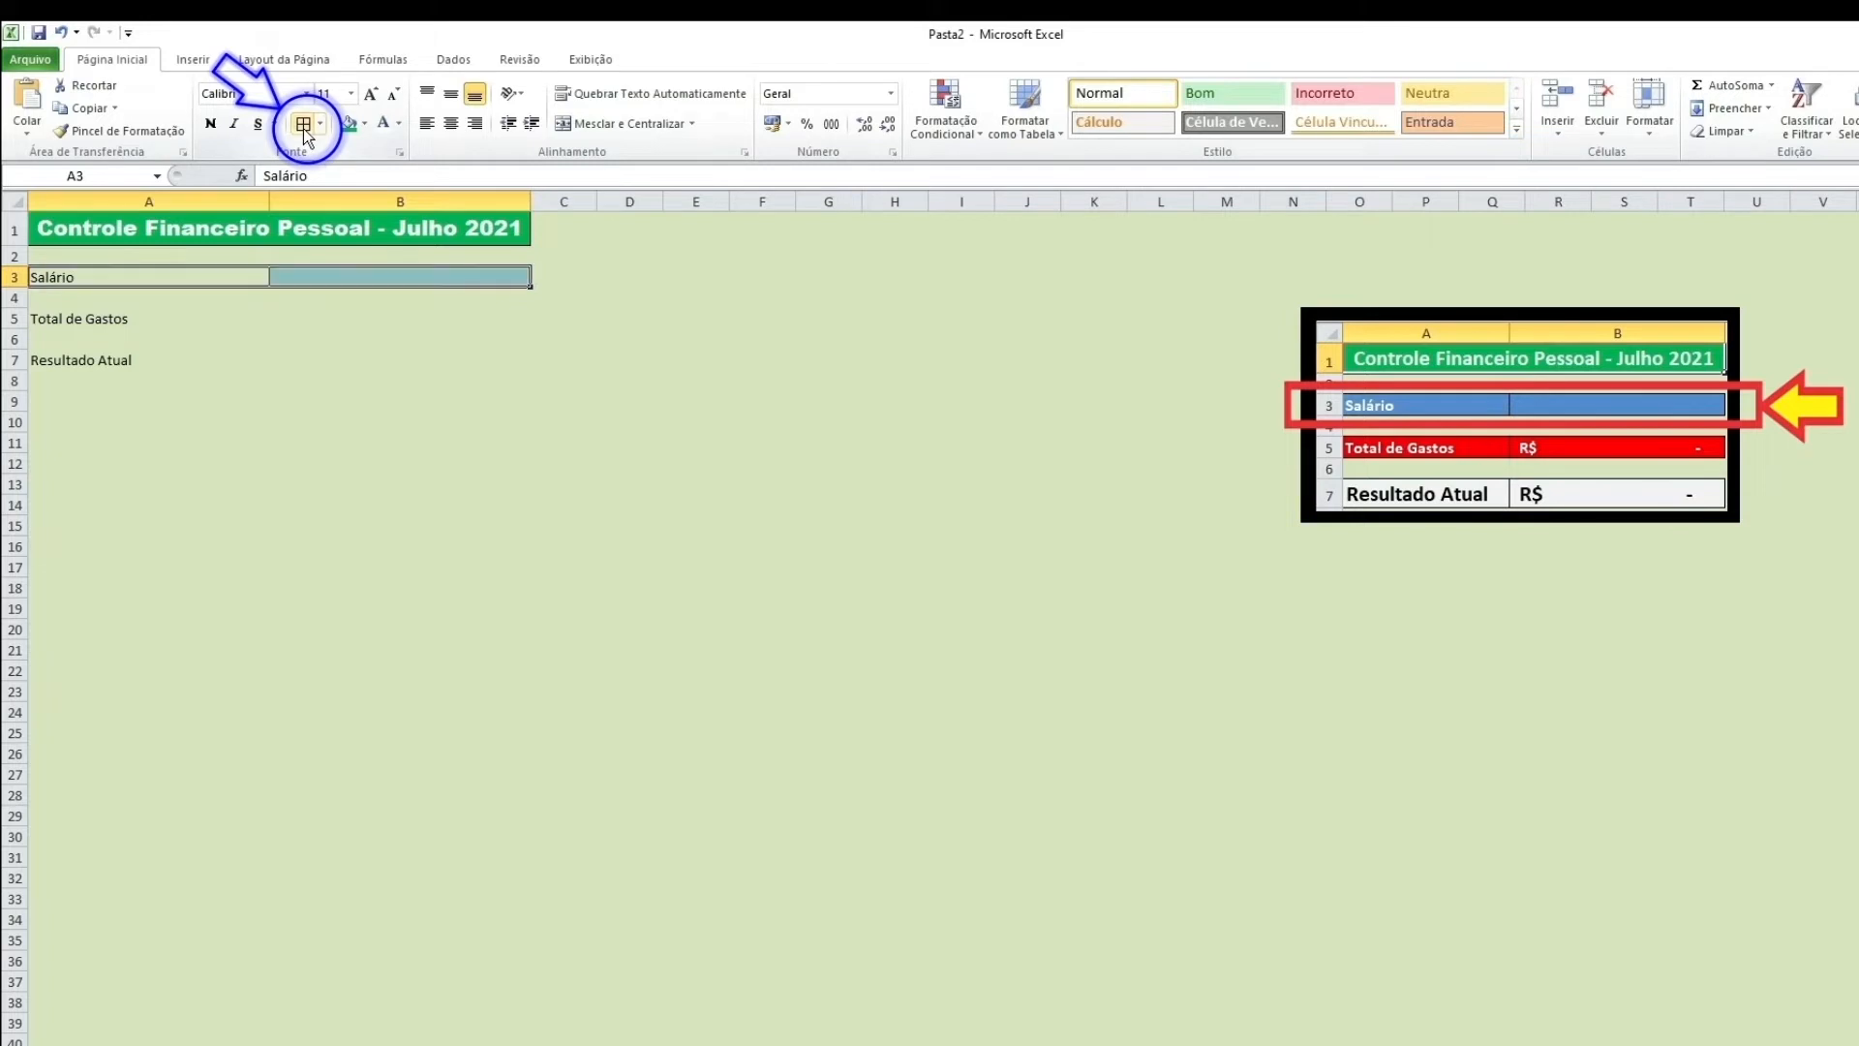
pyautogui.click(397, 381)
pyautogui.click(218, 276)
pyautogui.moveTo(224, 276); pyautogui.dragTo(287, 275)
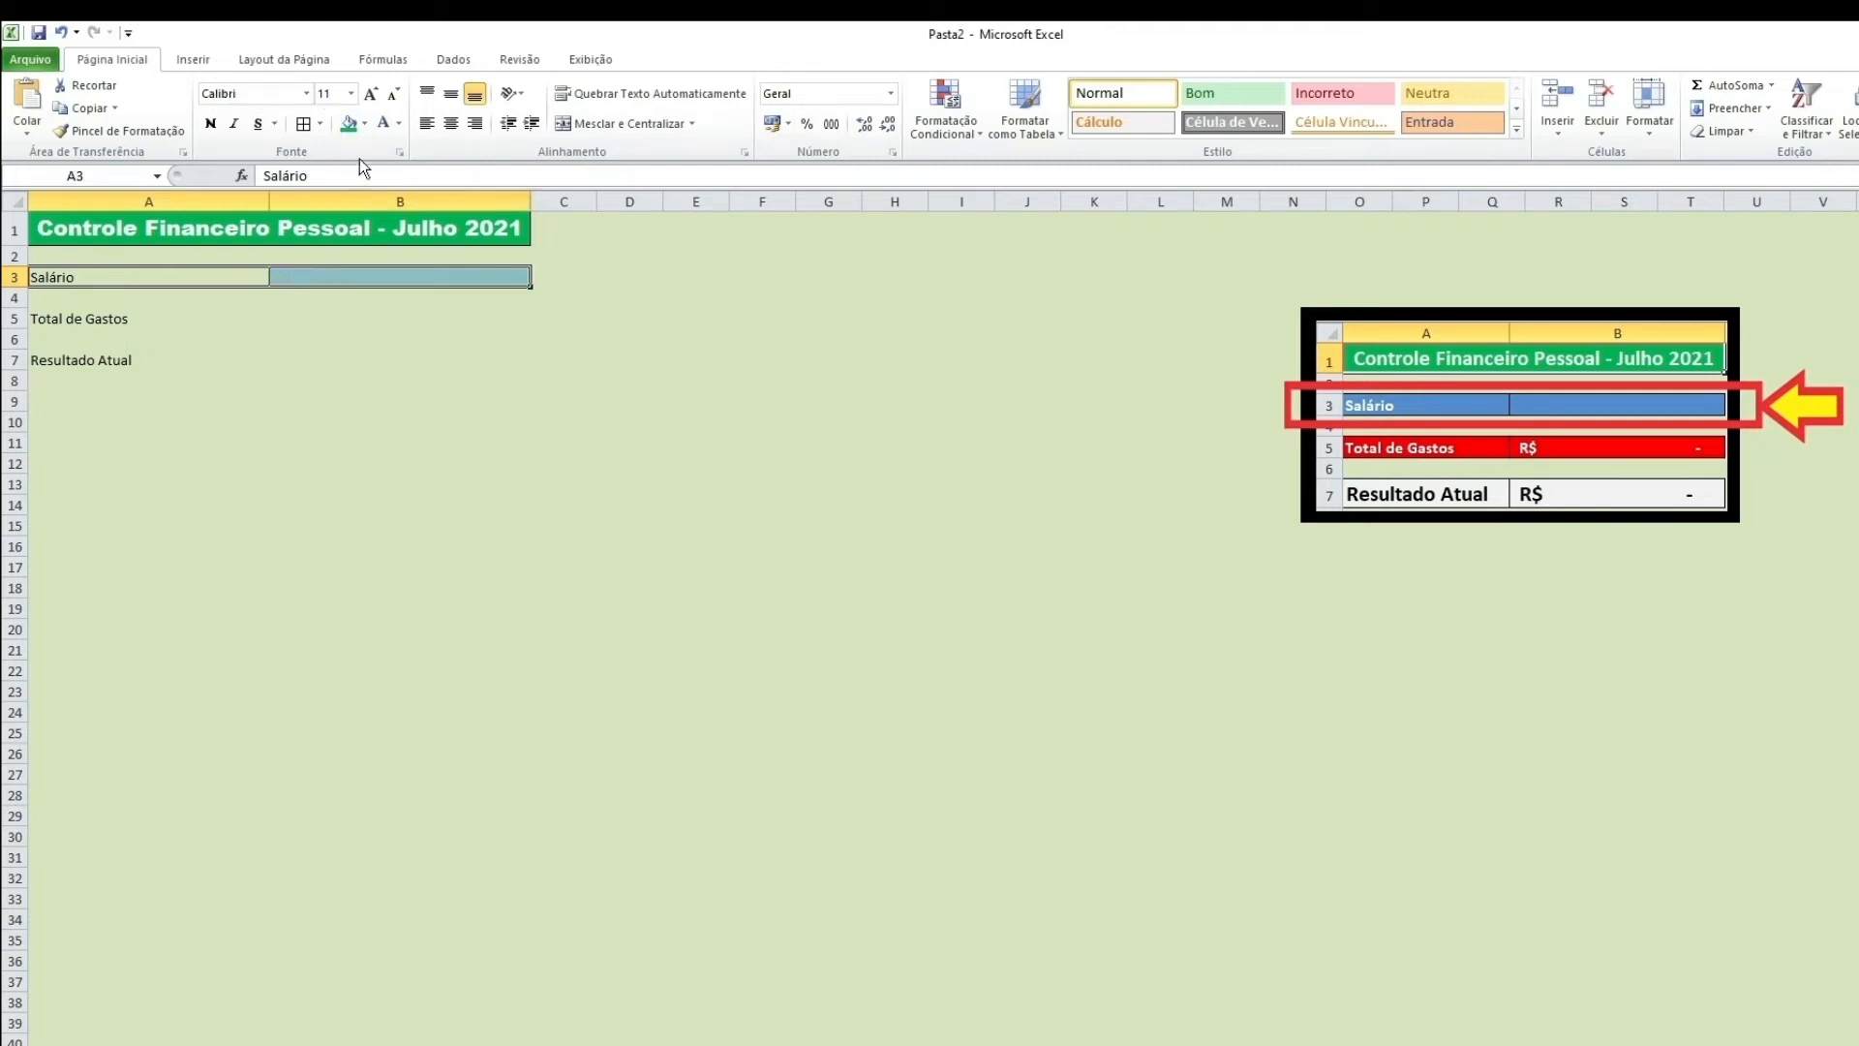
# Step: Fill cells A3:B3 with the standard blue colour and make their text white
pyautogui.click(366, 124)
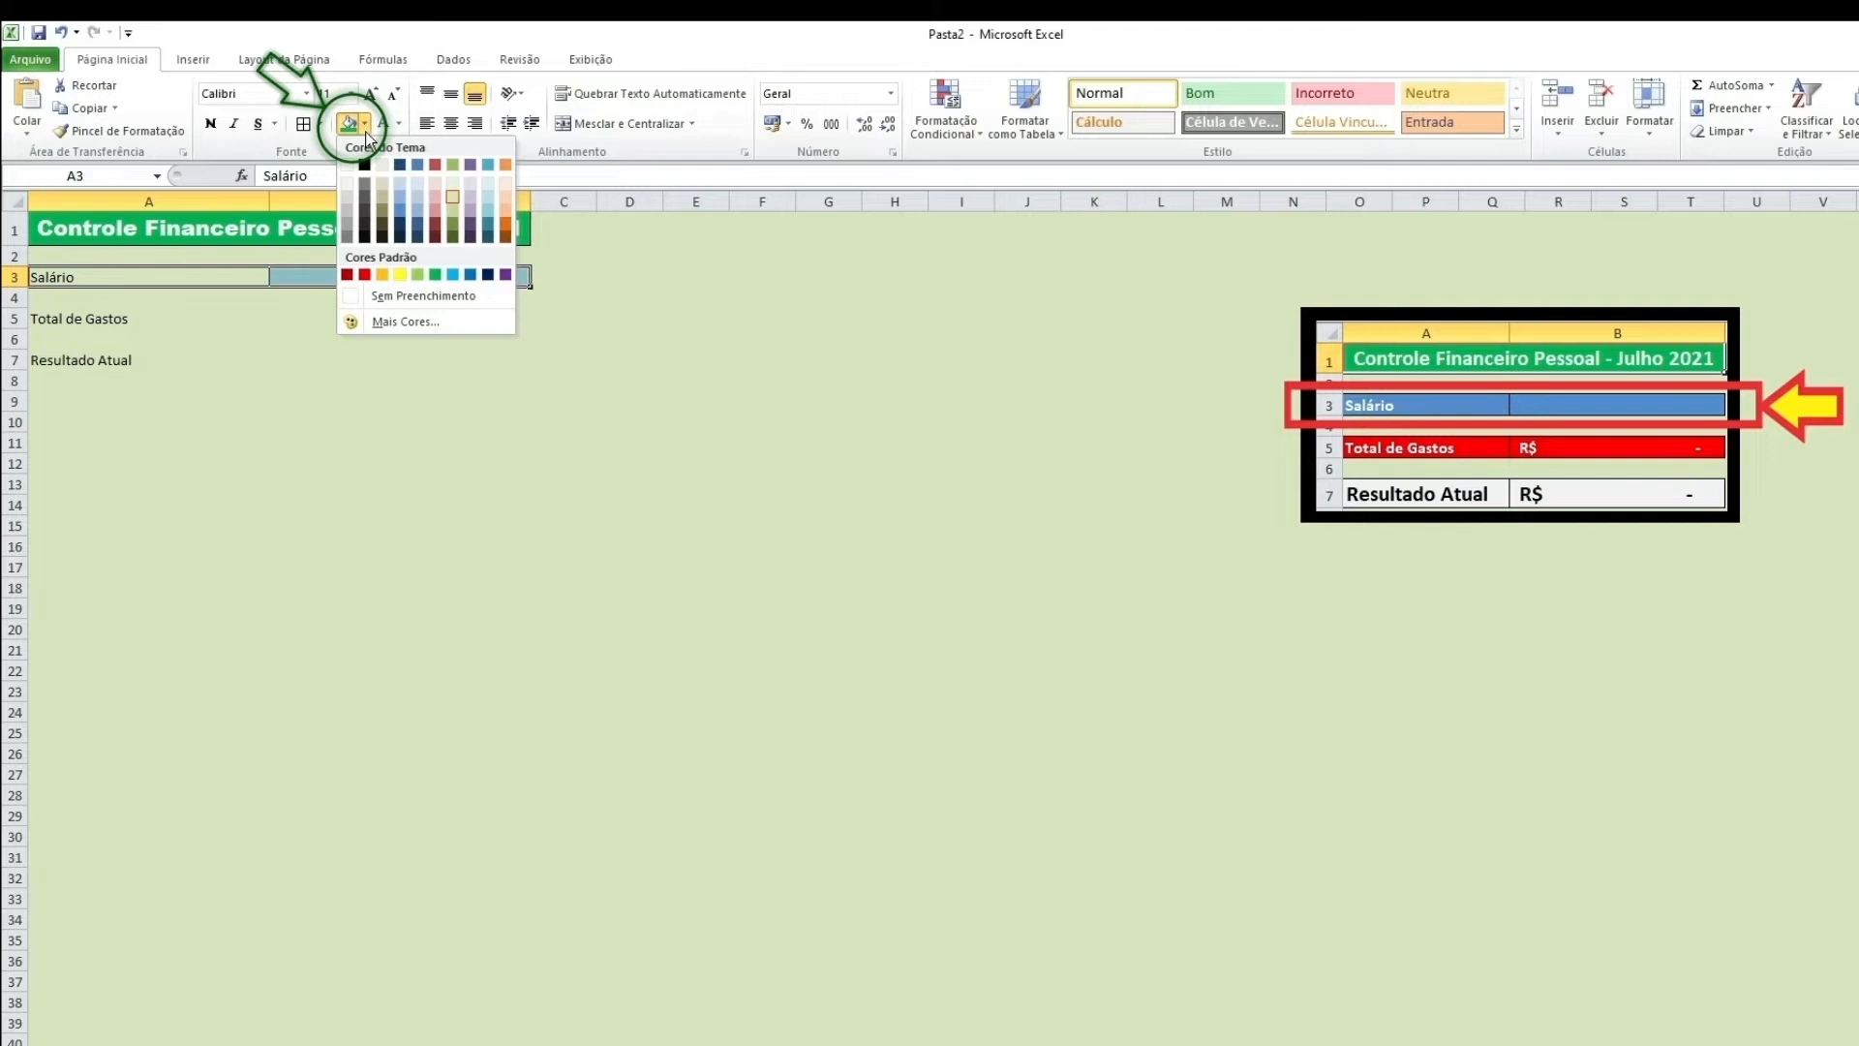
pyautogui.click(469, 275)
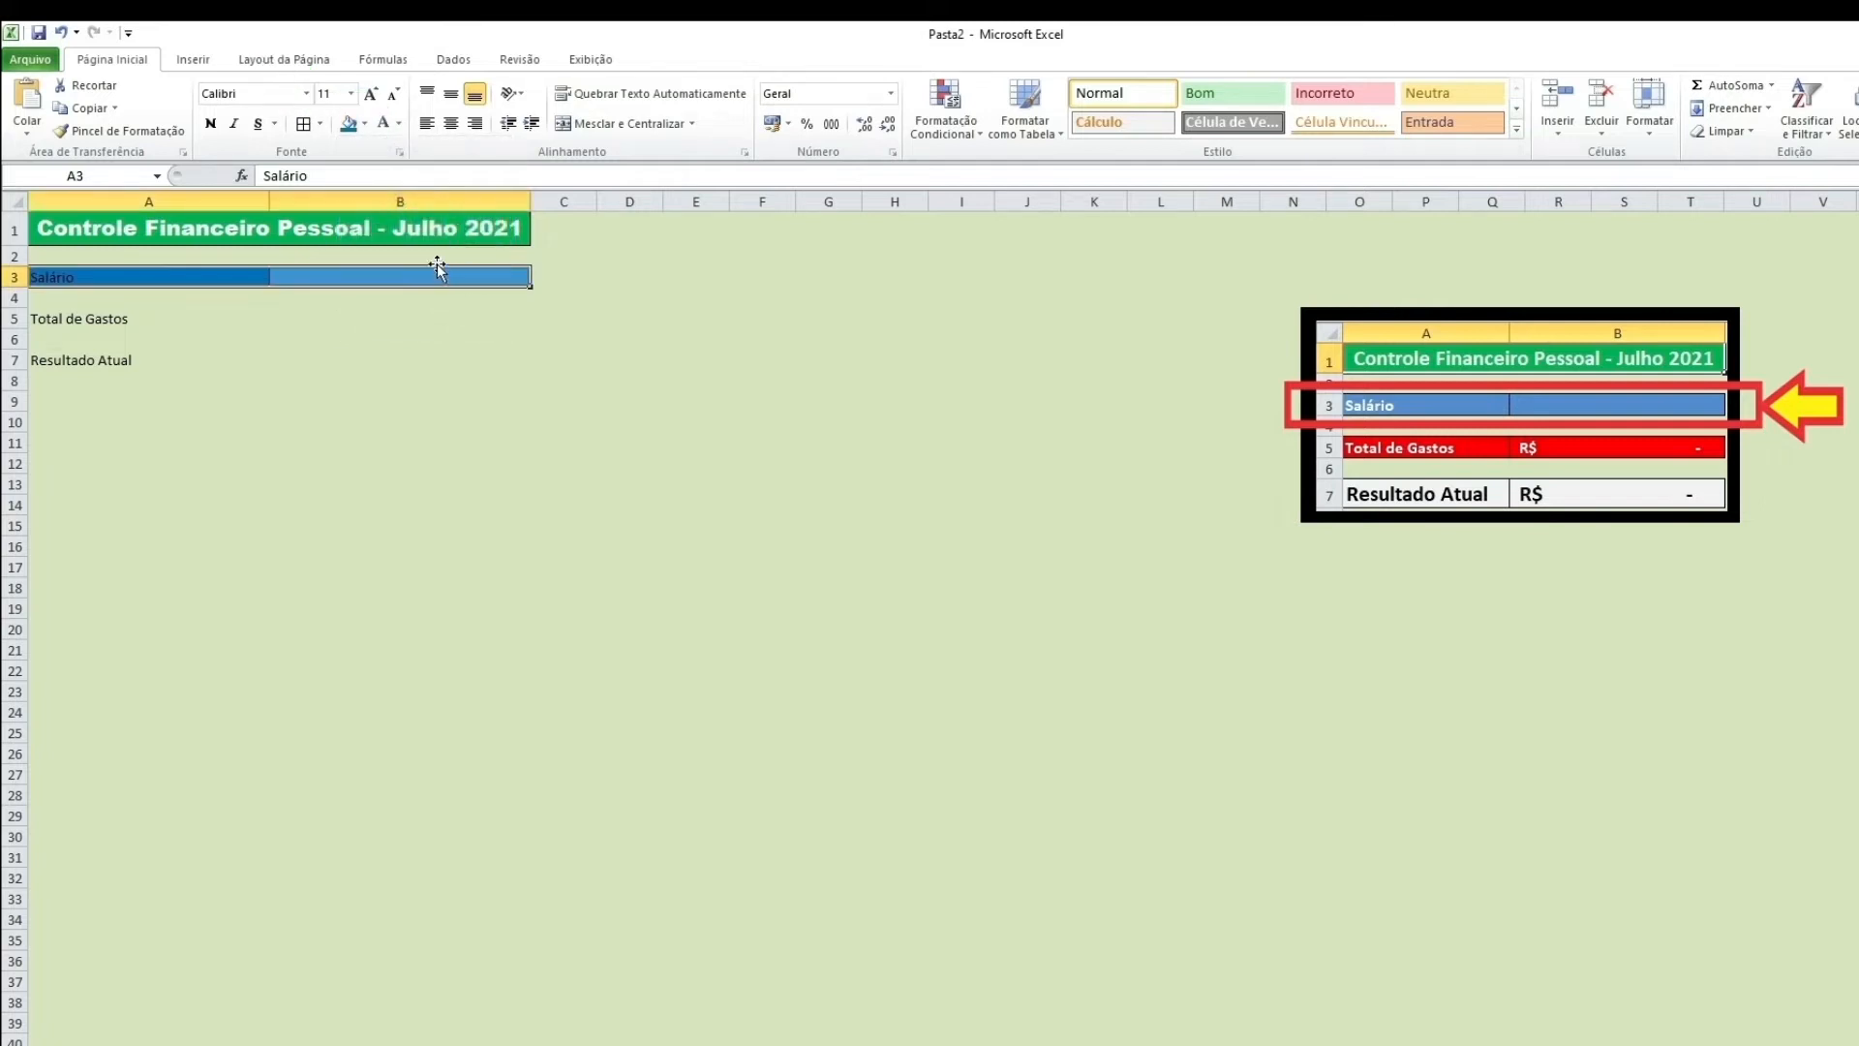
pyautogui.click(382, 127)
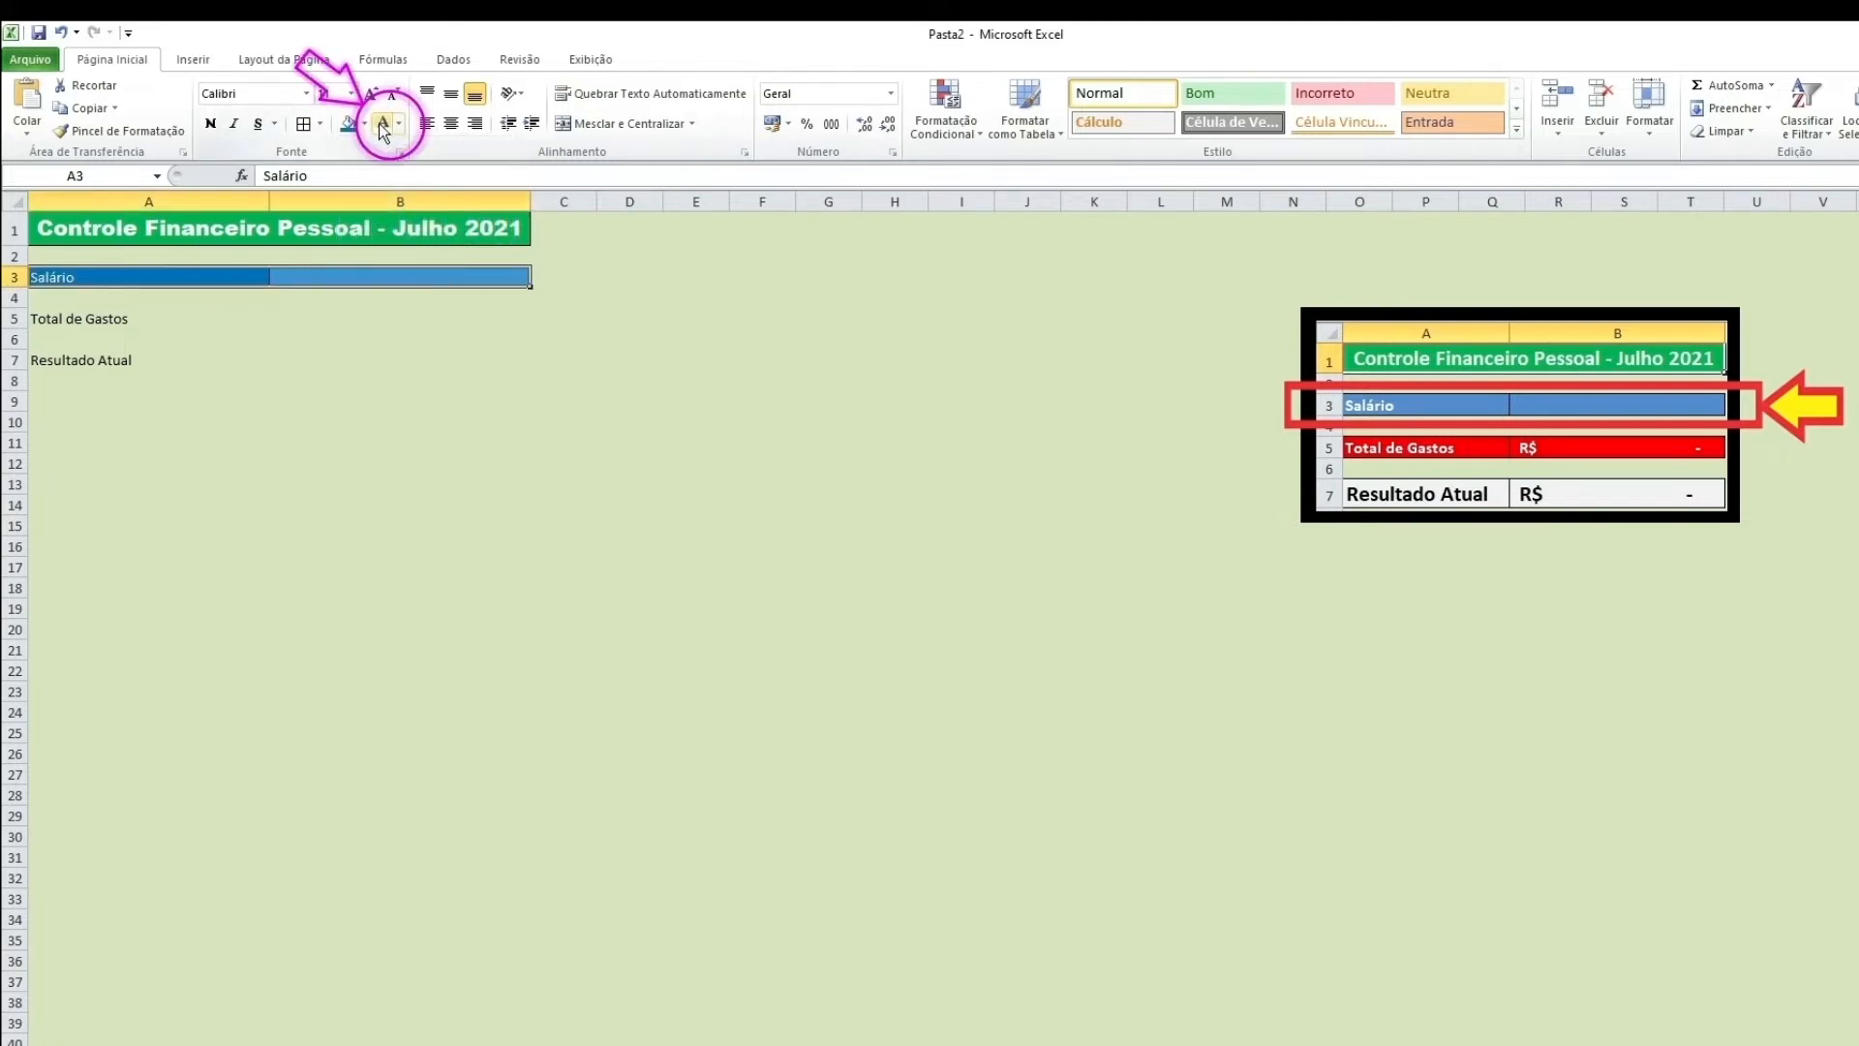
# Step: Make the Salário row, cells A3:B3, bold with font size 14
pyautogui.click(211, 127)
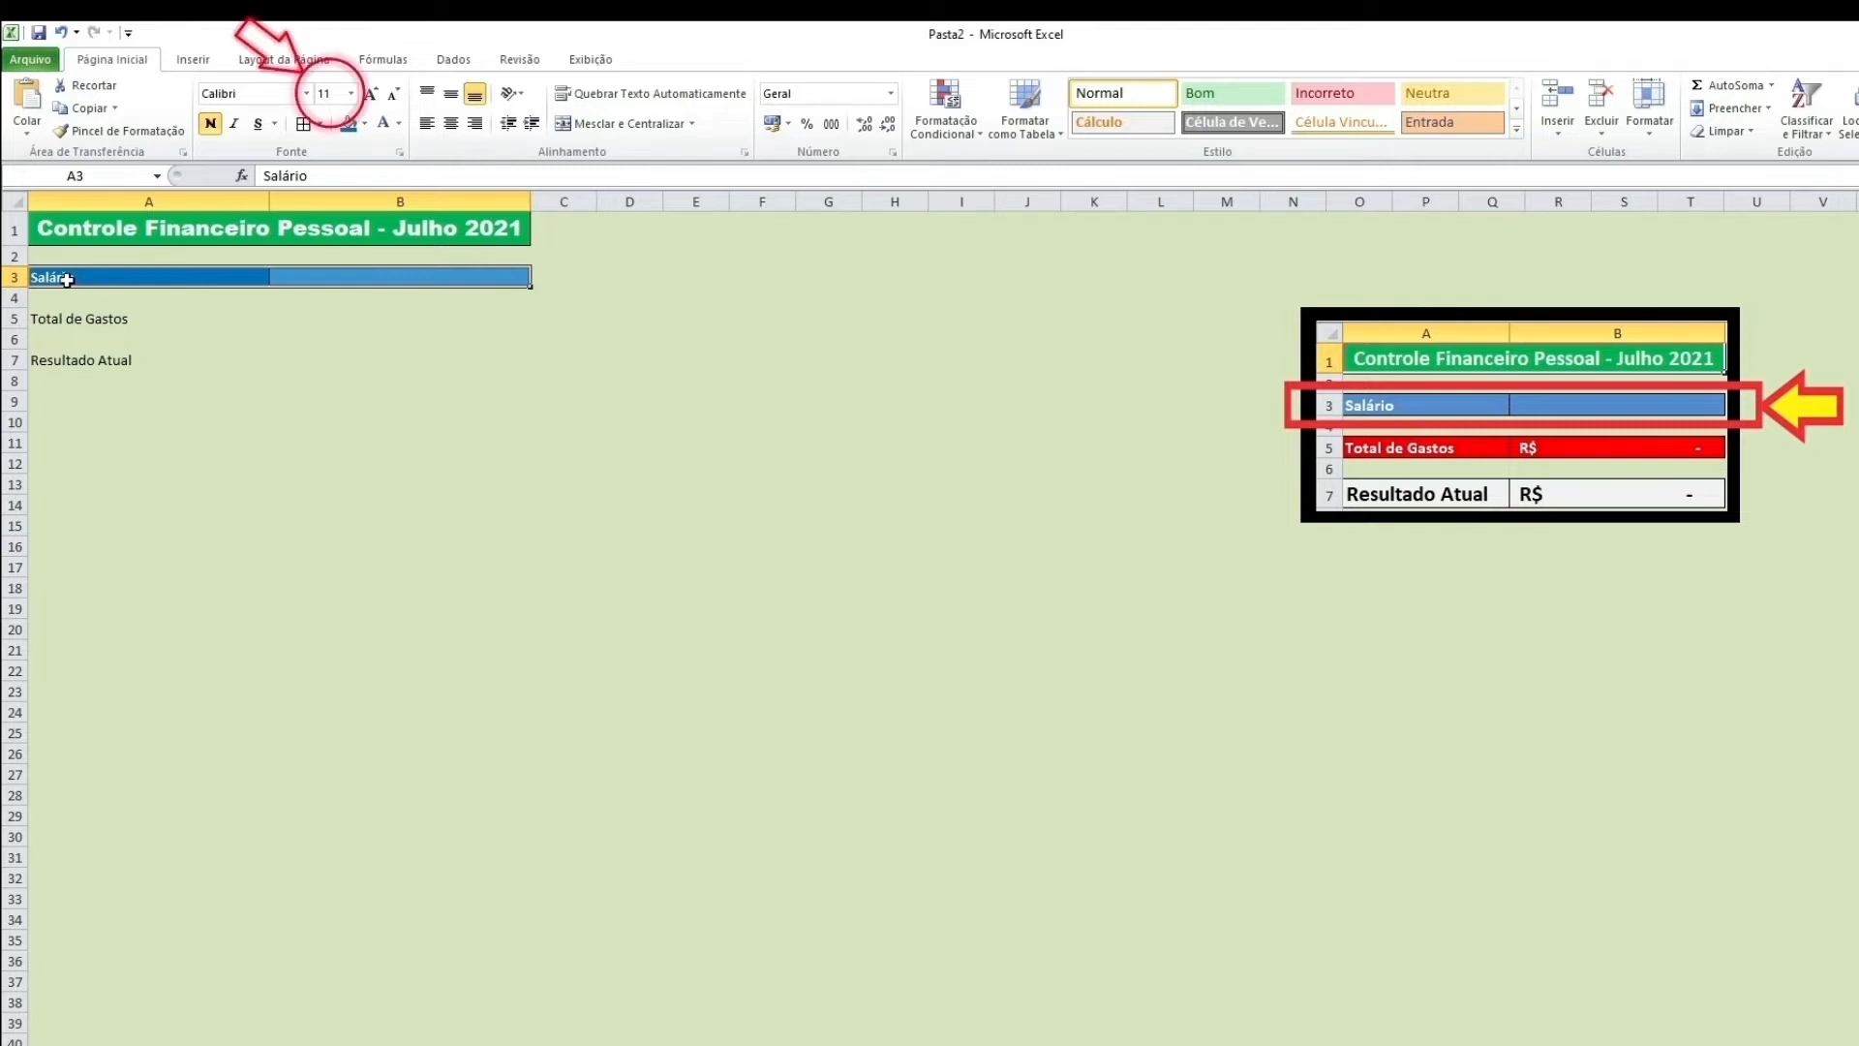
pyautogui.click(351, 94)
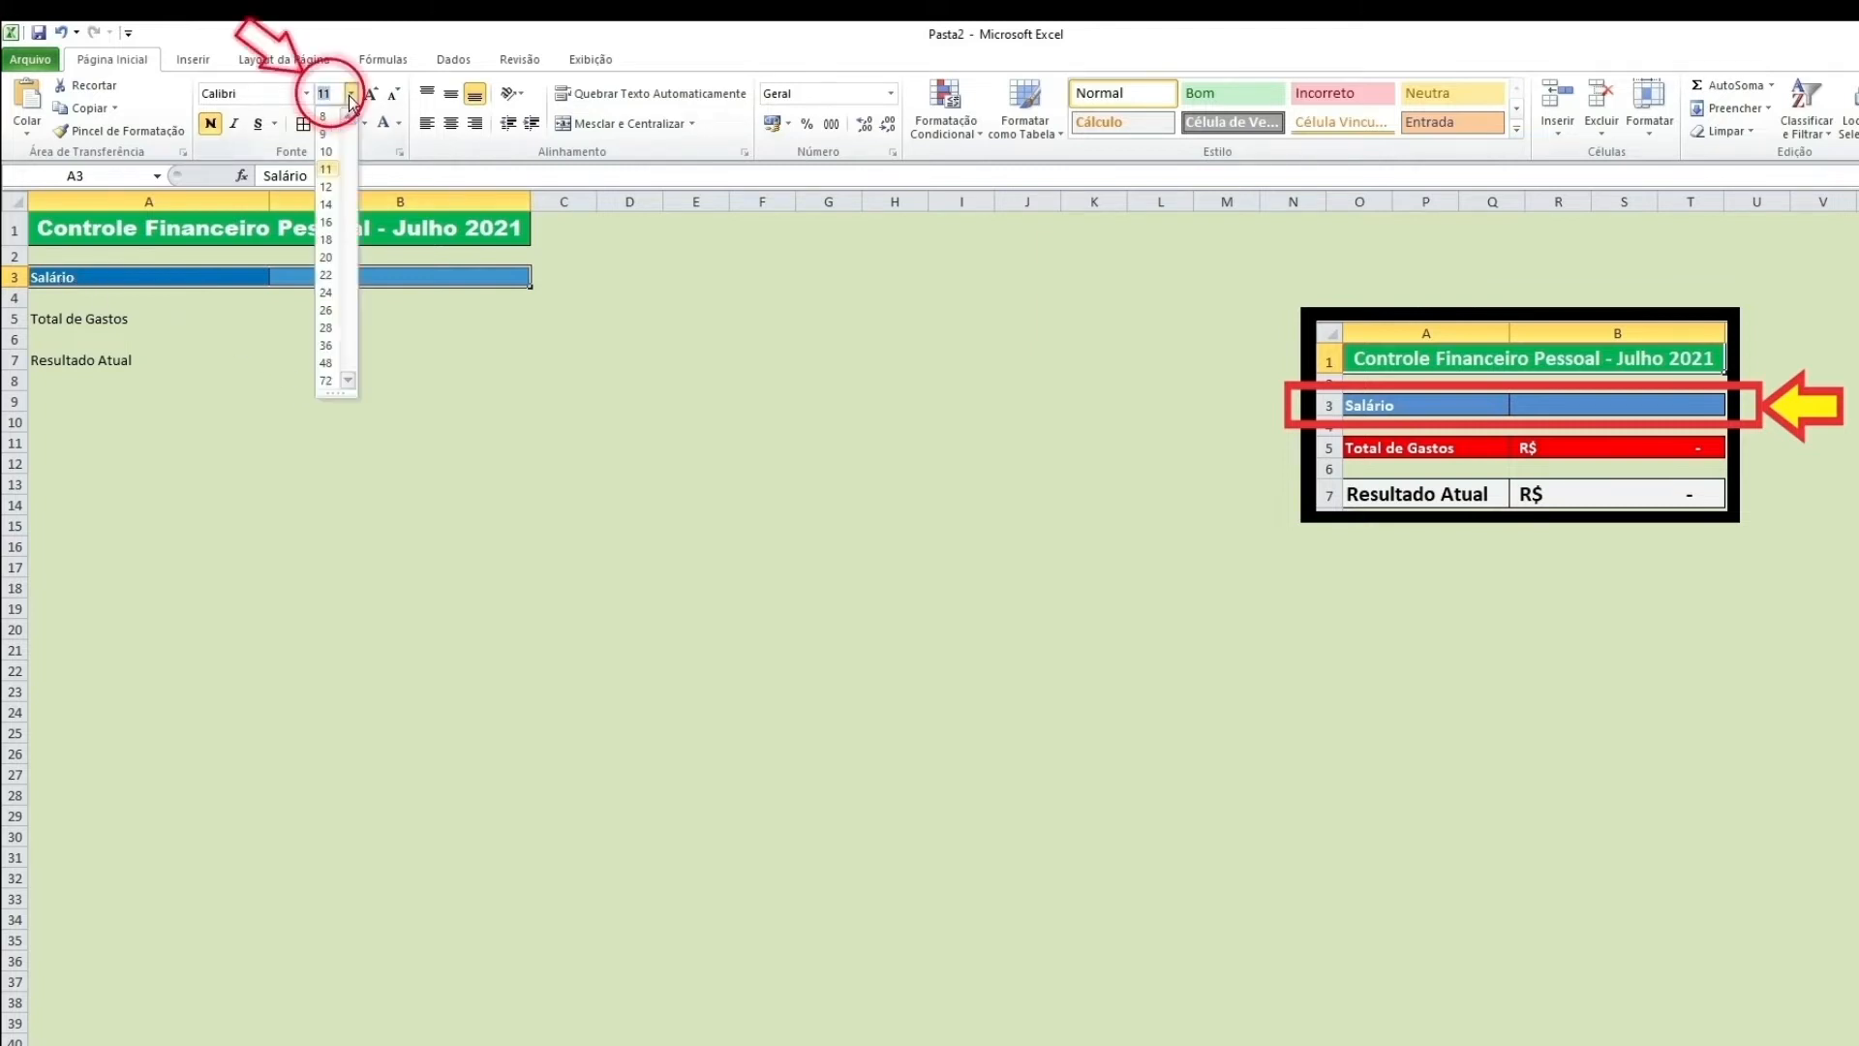
pyautogui.click(329, 205)
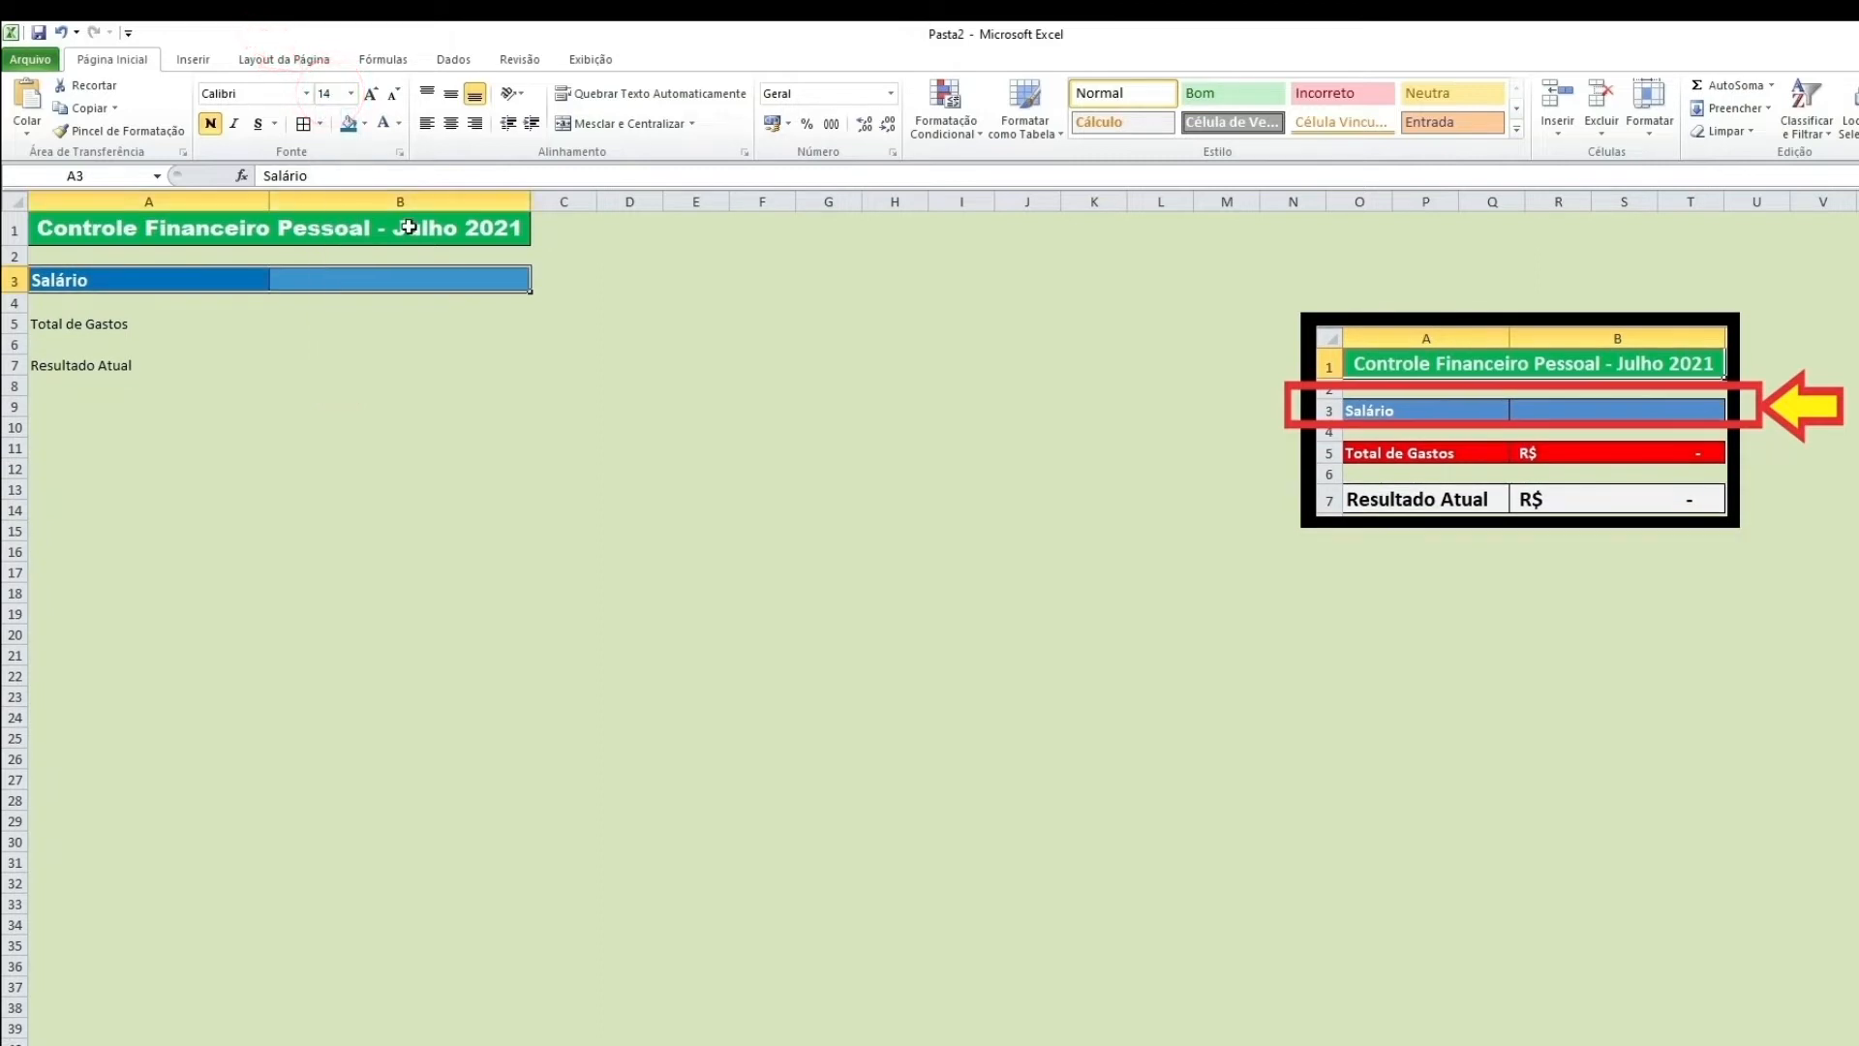
pyautogui.click(388, 407)
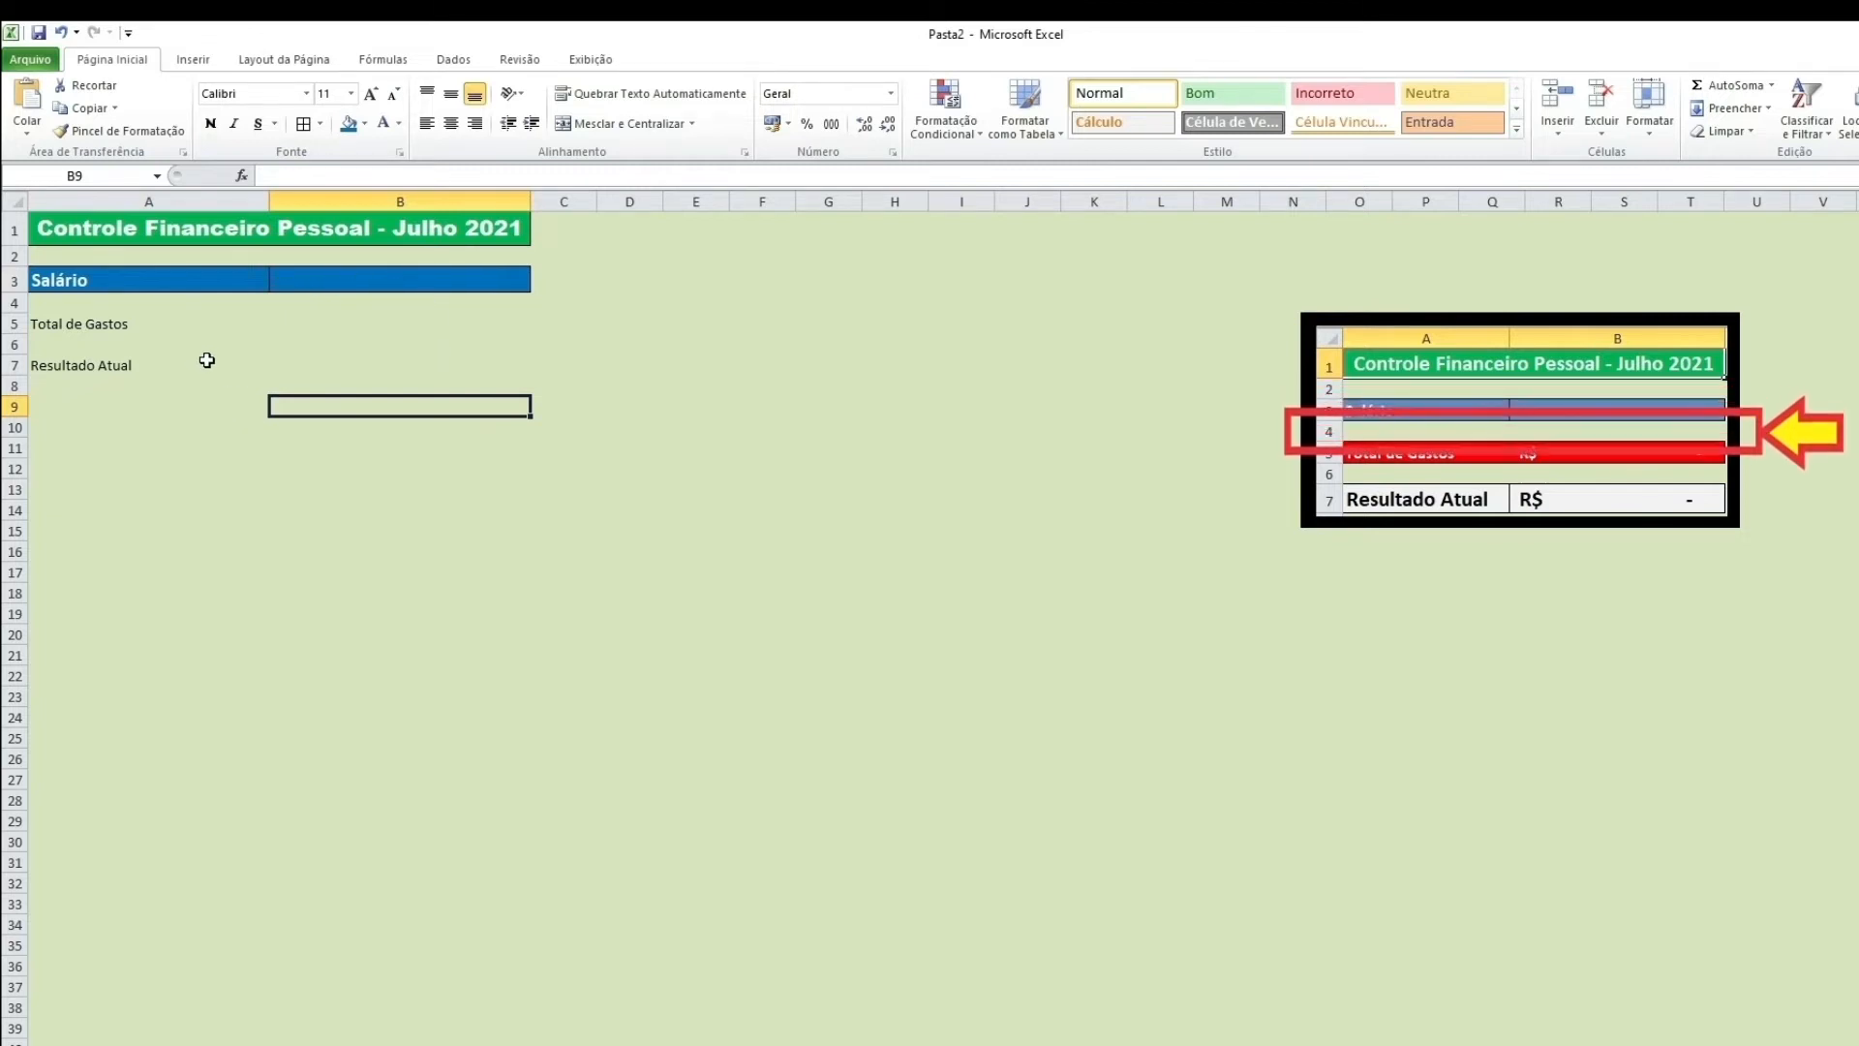
# Step: Apply all borders and the standard red fill to the Total de Gastos row, cells A5:B5
pyautogui.click(109, 326)
pyautogui.moveTo(108, 325); pyautogui.dragTo(279, 322)
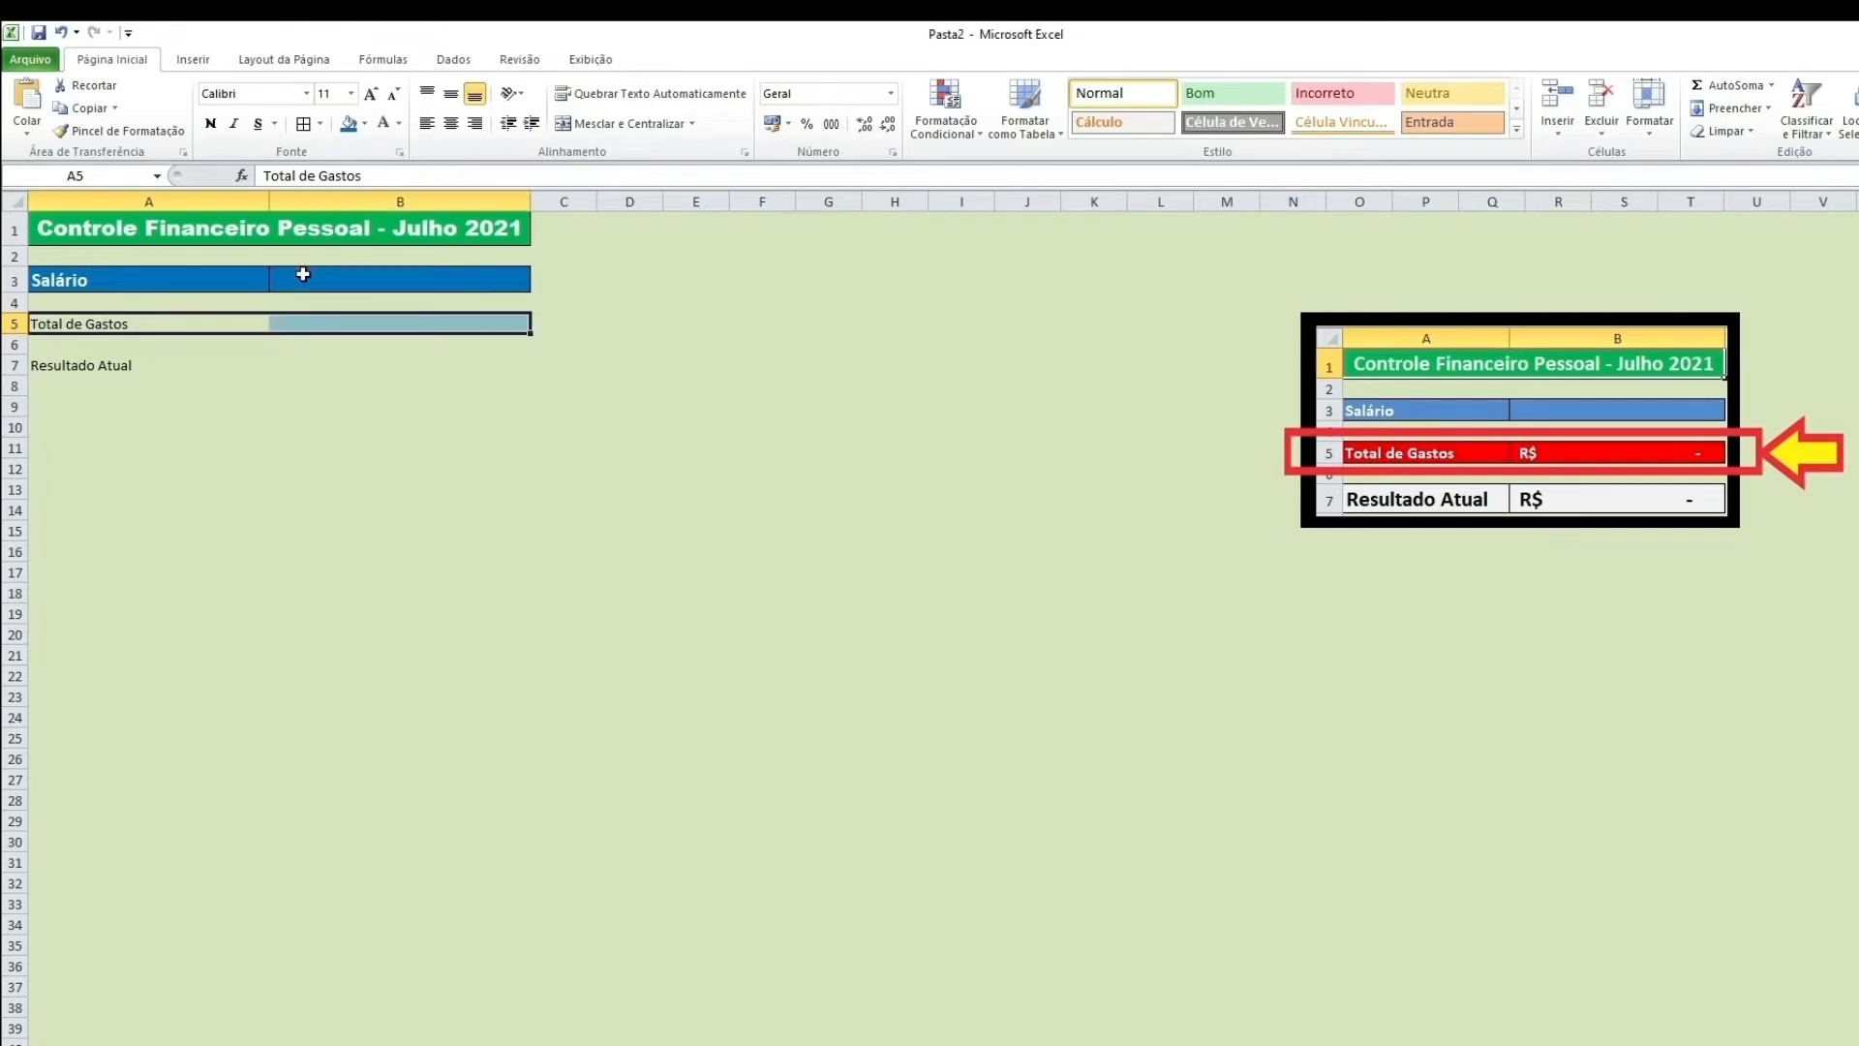
pyautogui.click(304, 125)
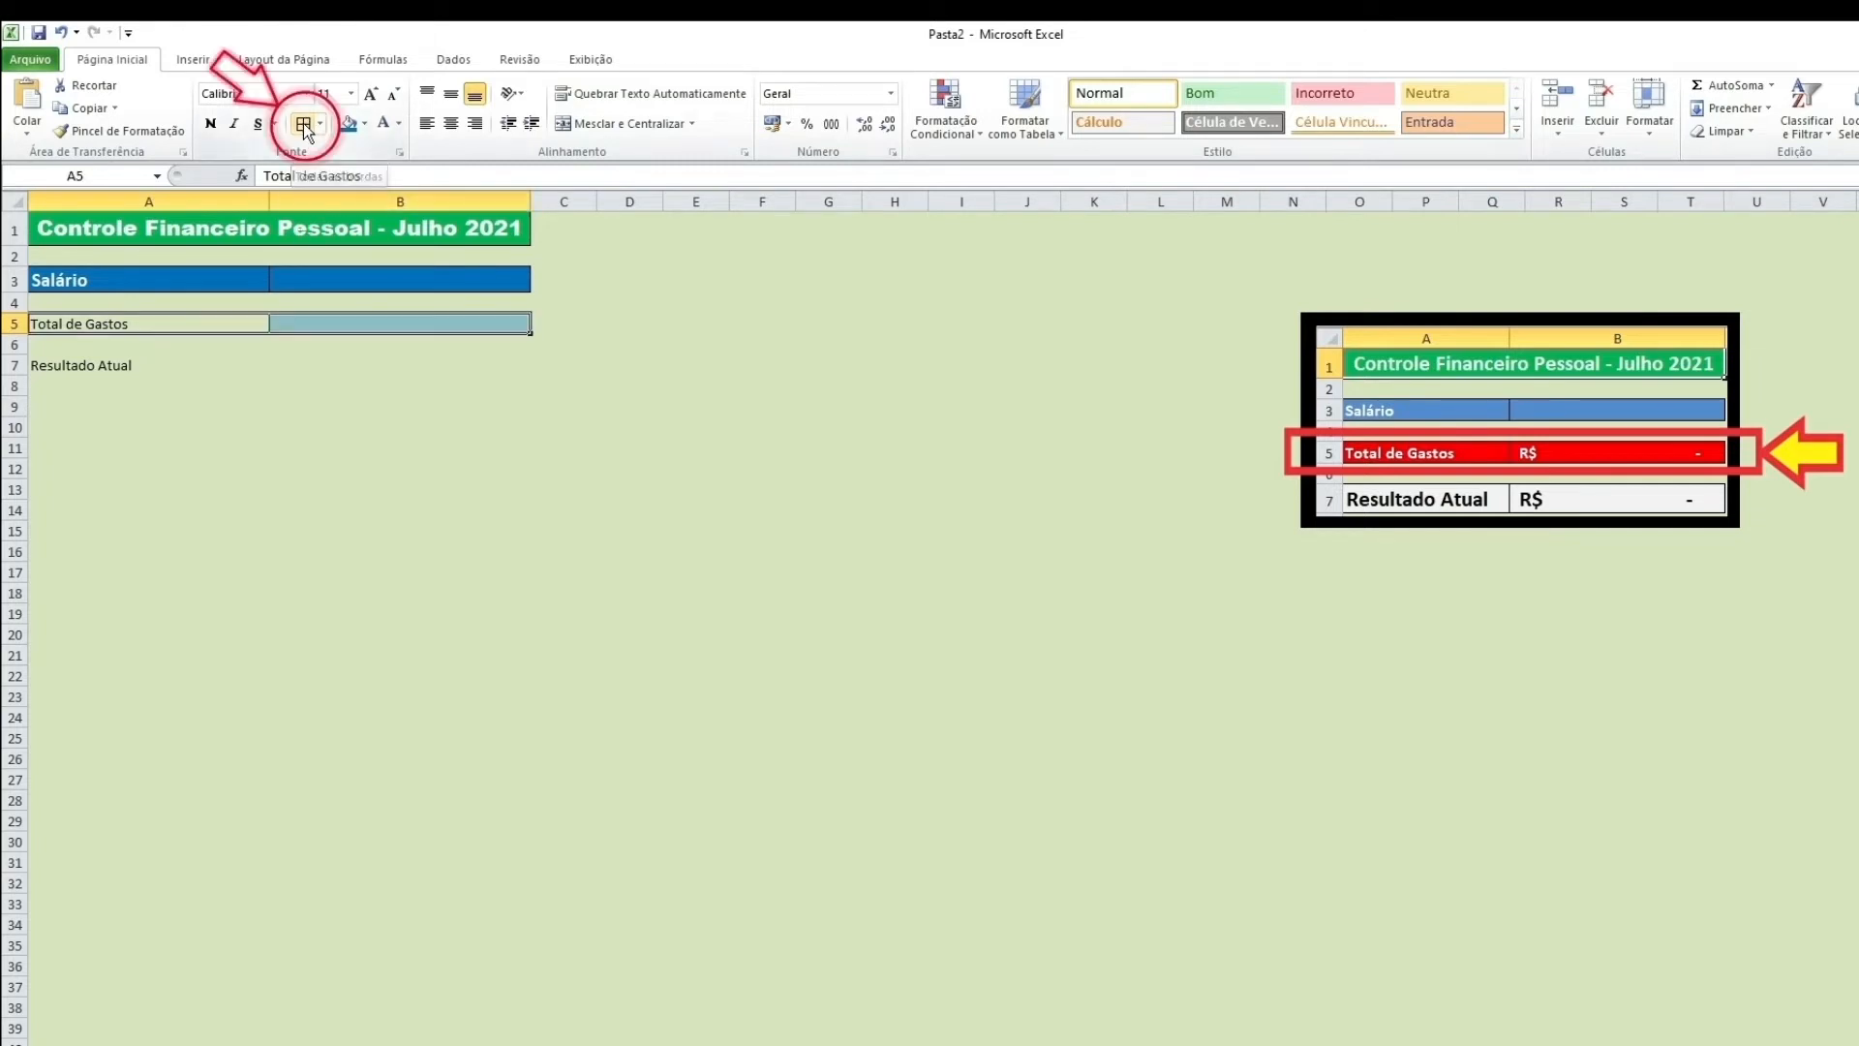
pyautogui.click(364, 125)
pyautogui.click(365, 274)
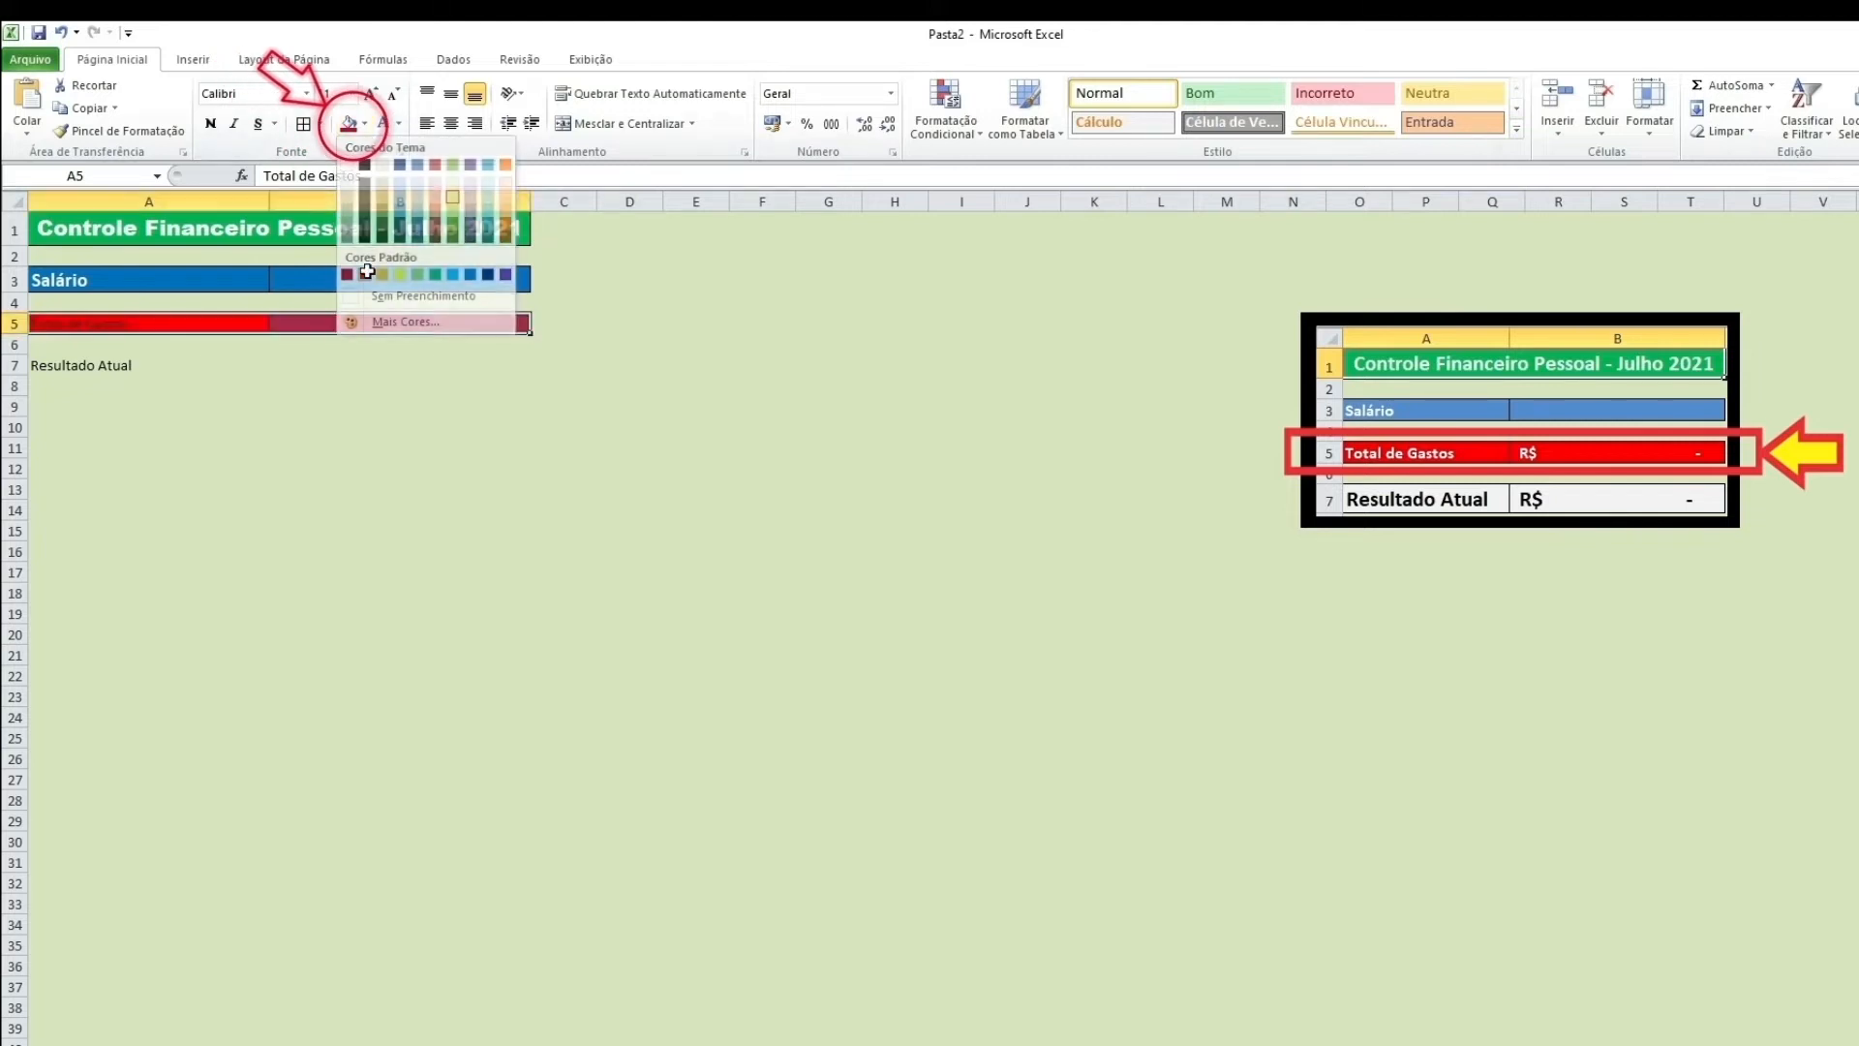
# Step: Make the text in the Total de Gastos row white and bold
pyautogui.click(385, 127)
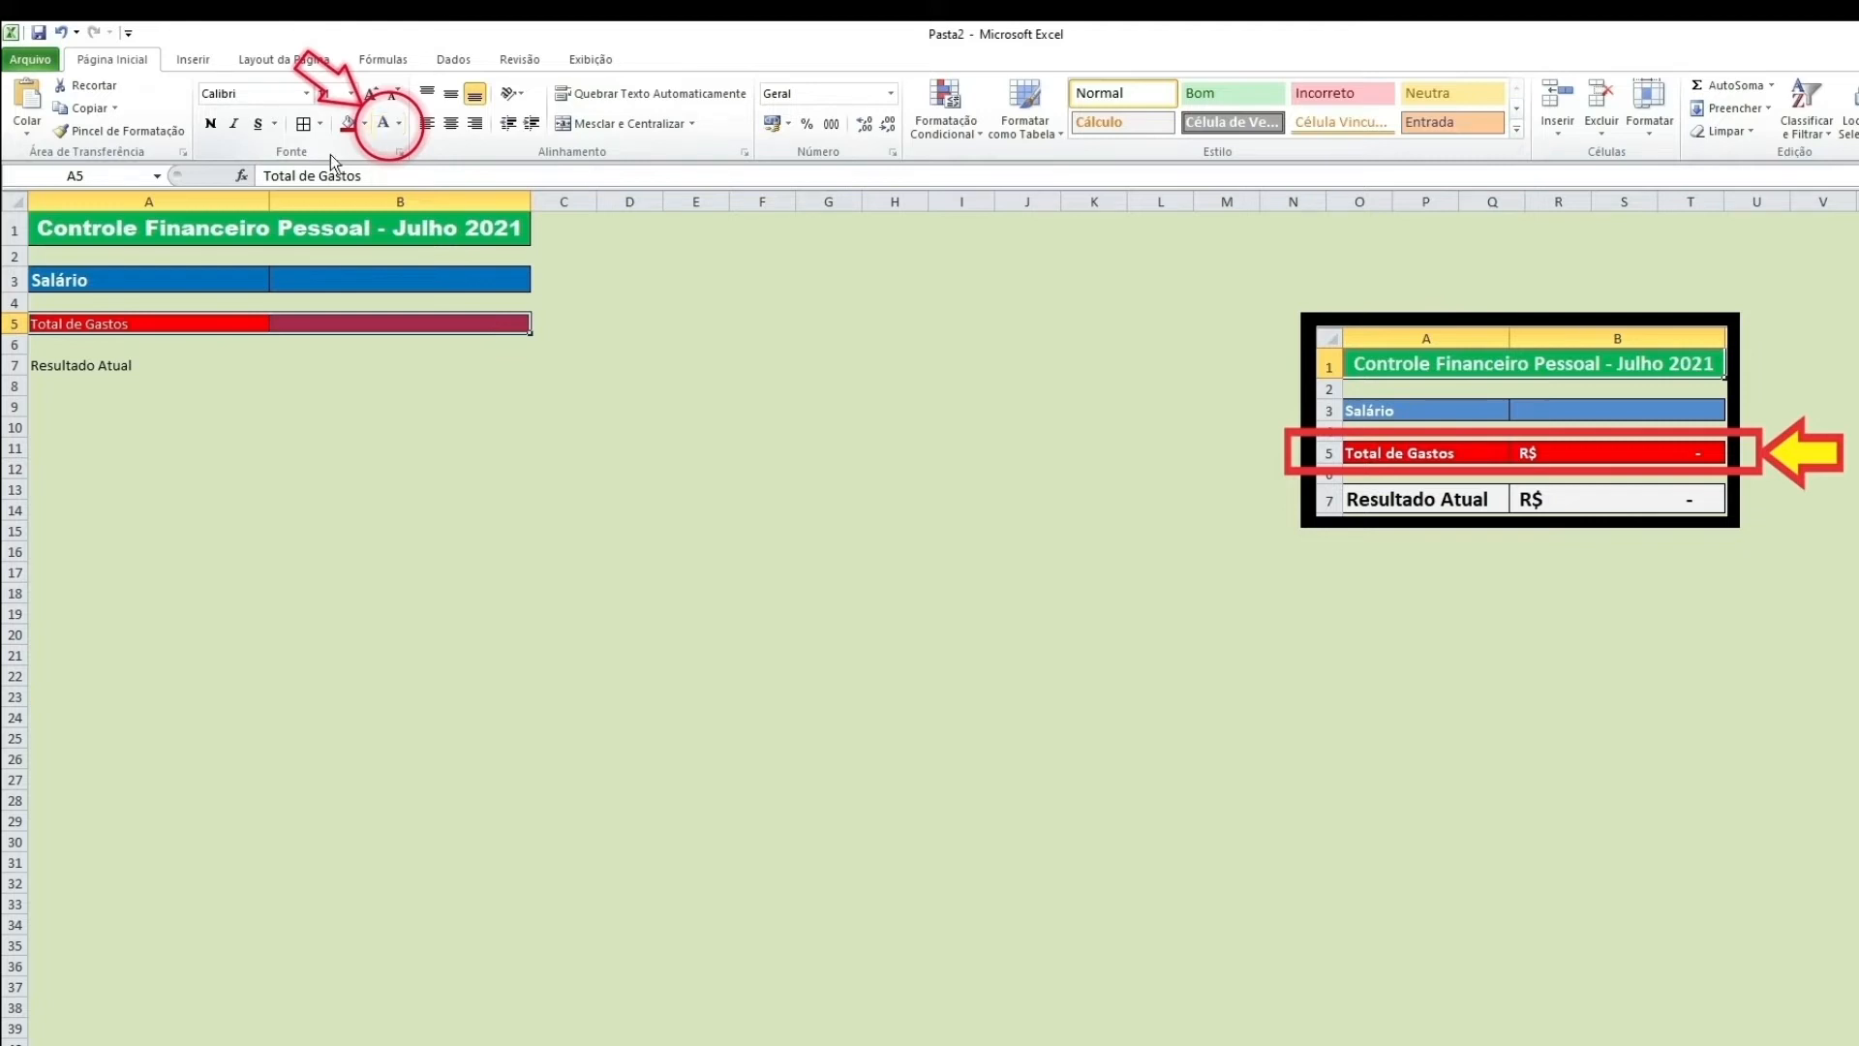
pyautogui.click(212, 125)
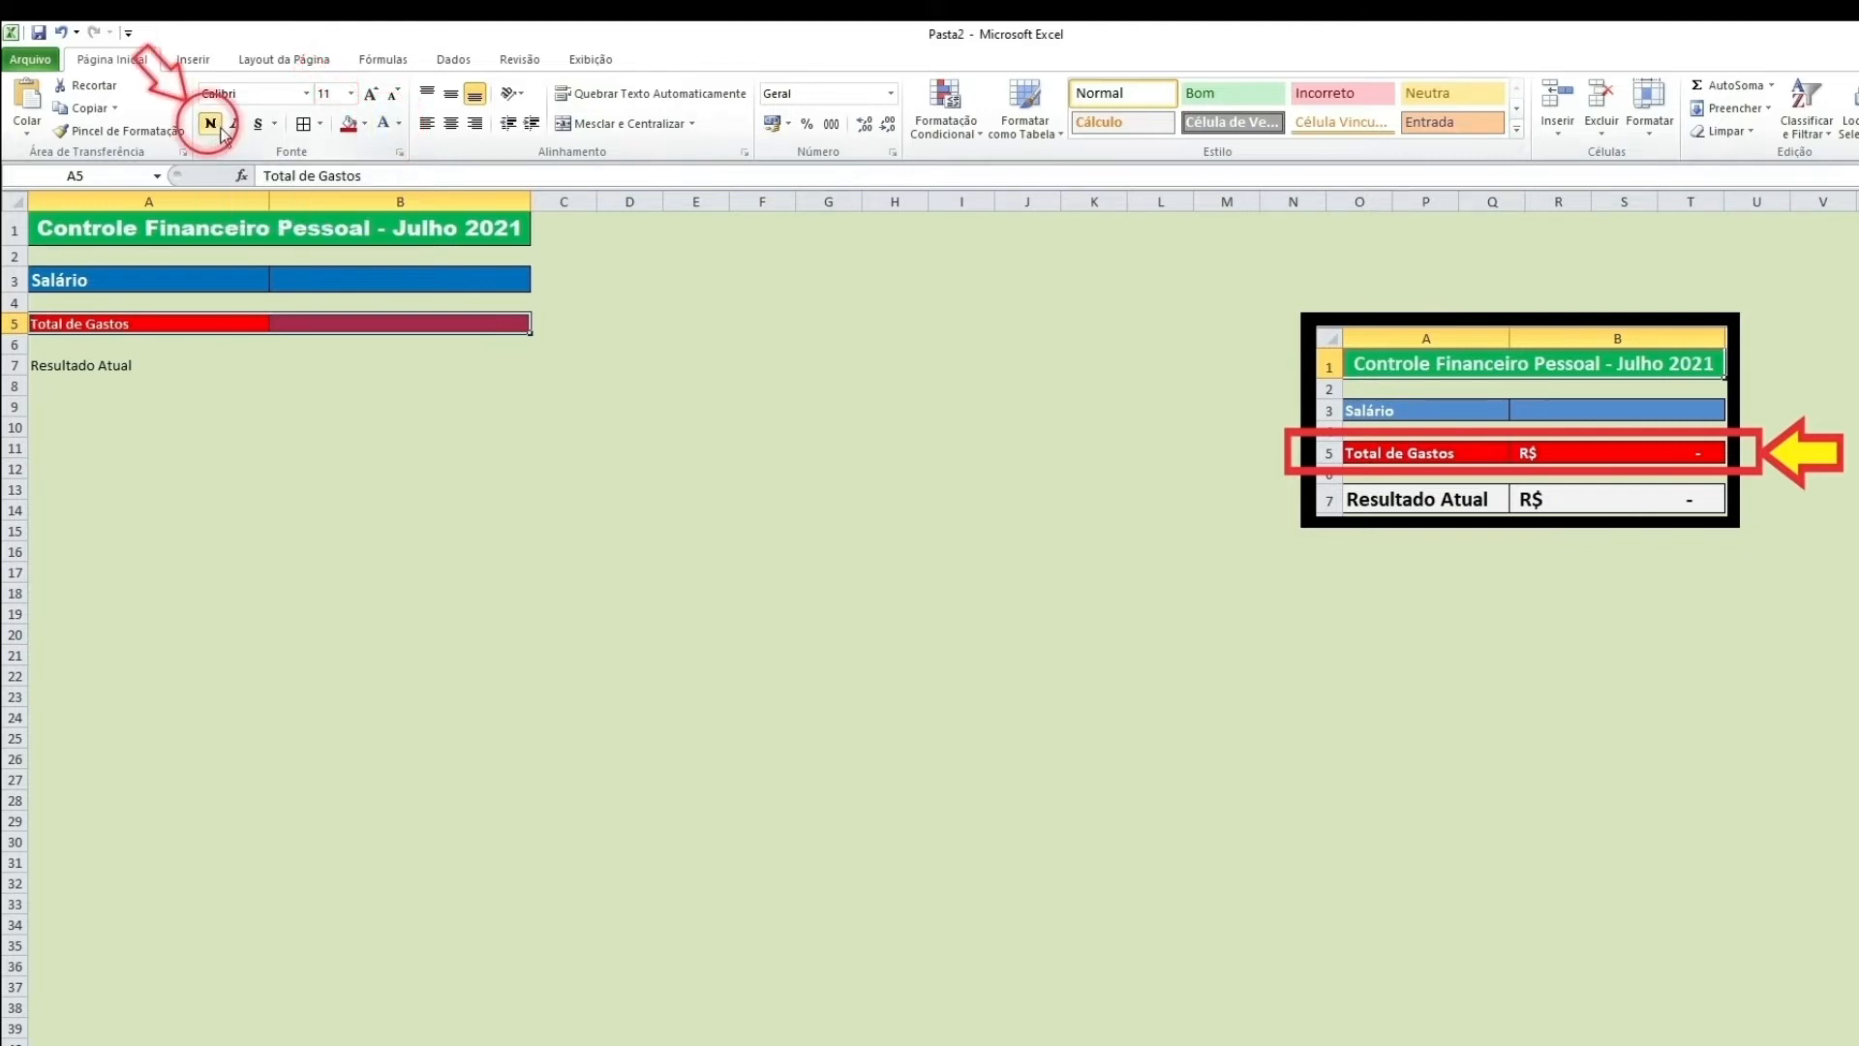
# Step: Set the font size of the Total de Gastos row, cells A5:B5, to 14, matching the Salário row
pyautogui.click(74, 279)
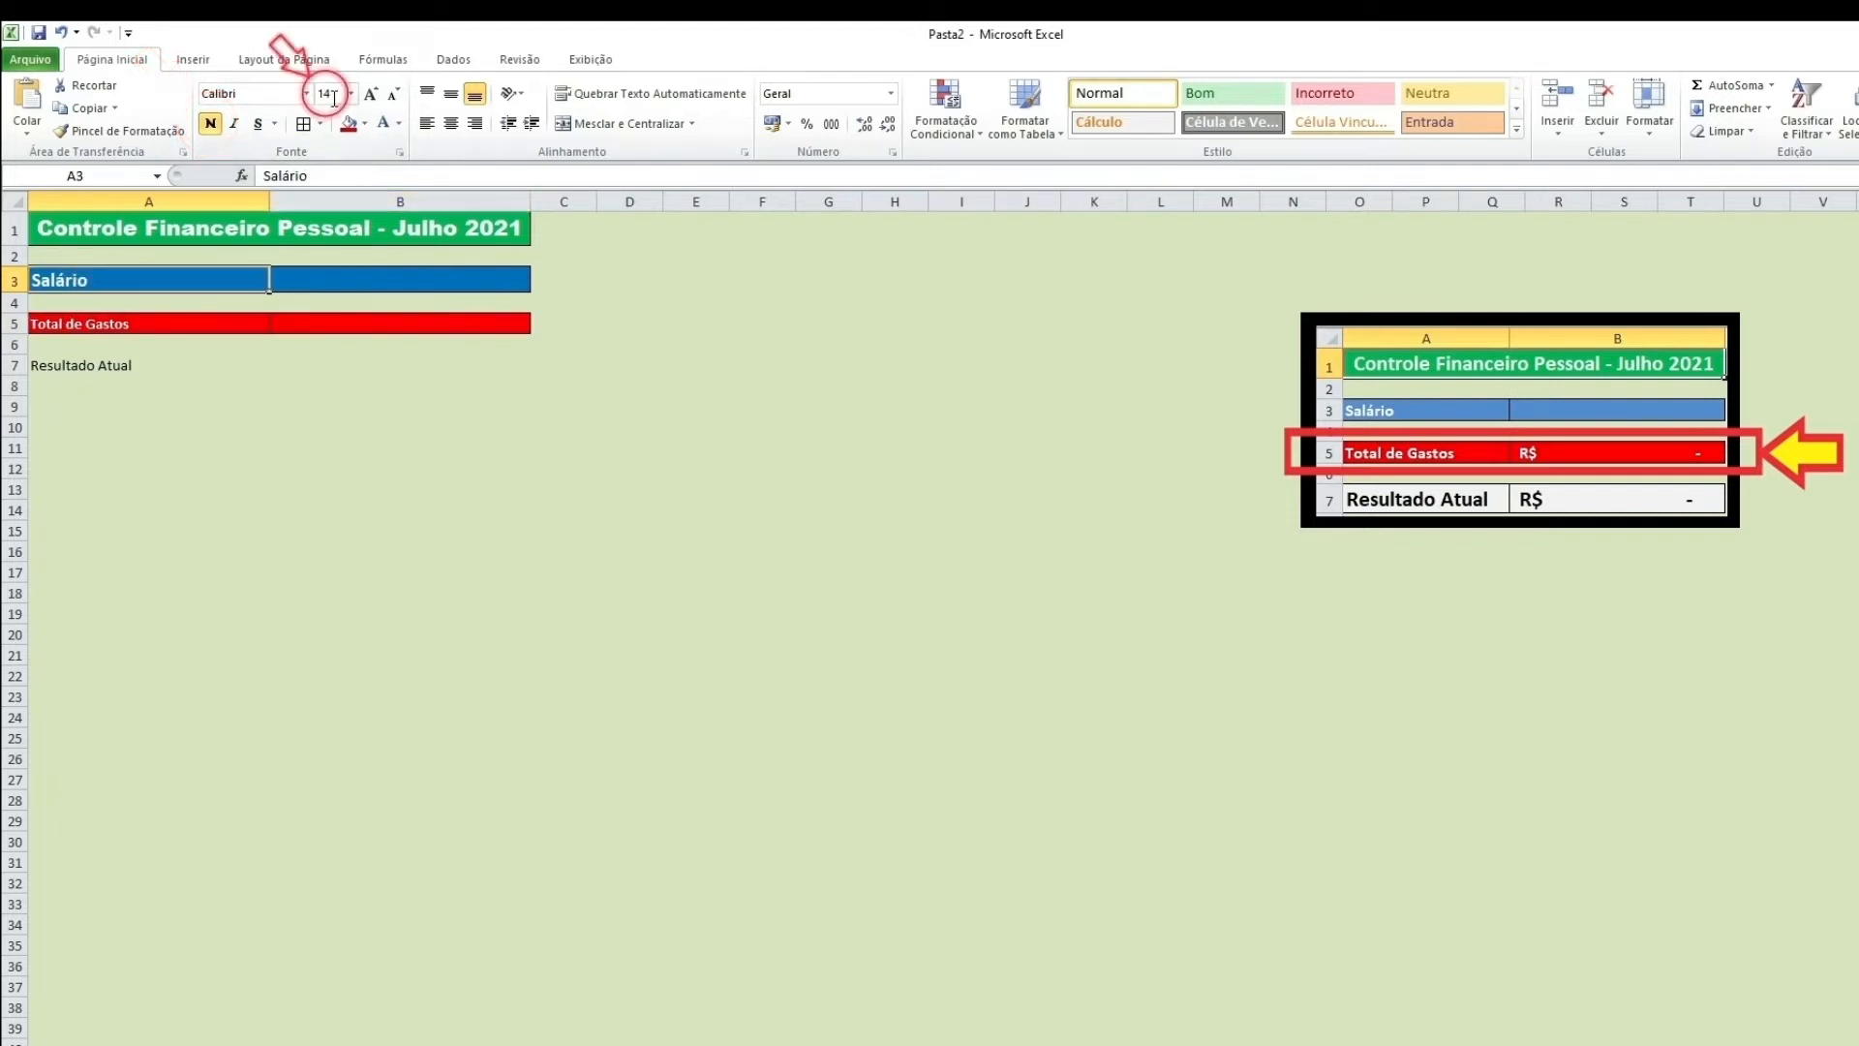
pyautogui.moveTo(150, 322); pyautogui.dragTo(276, 322)
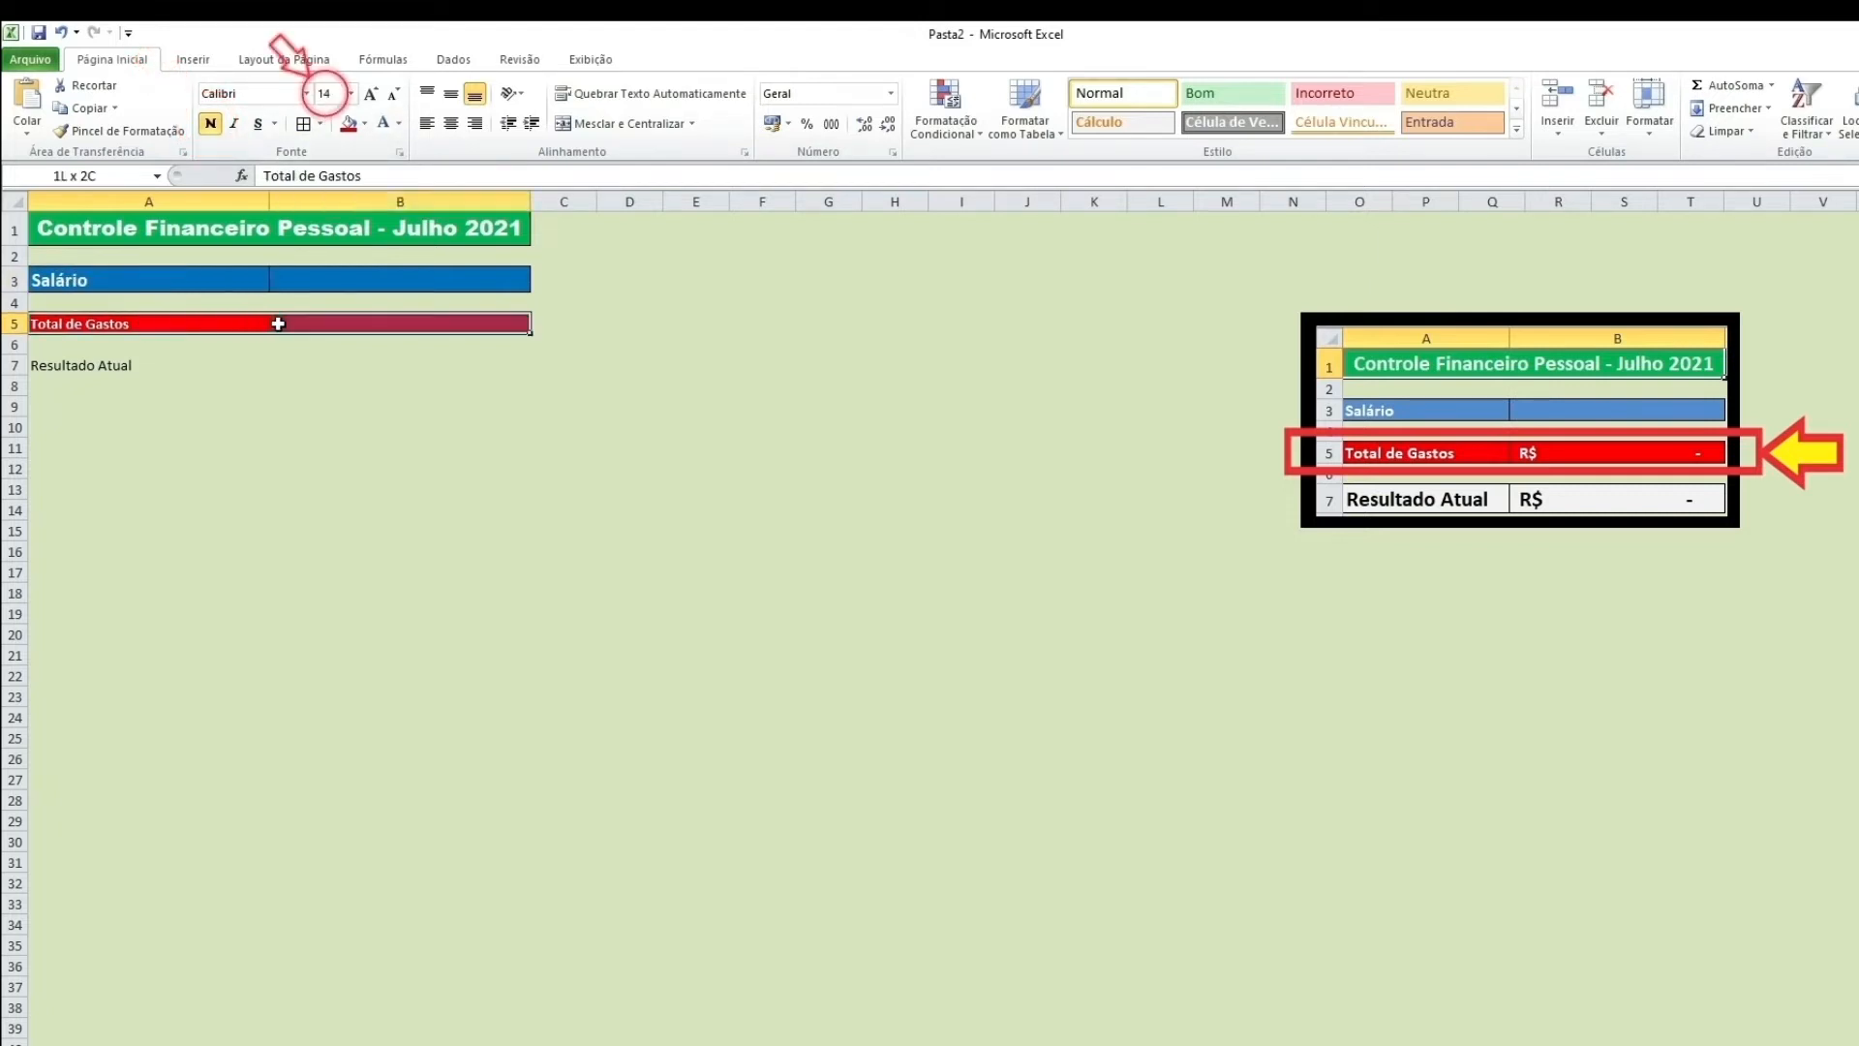
pyautogui.click(351, 93)
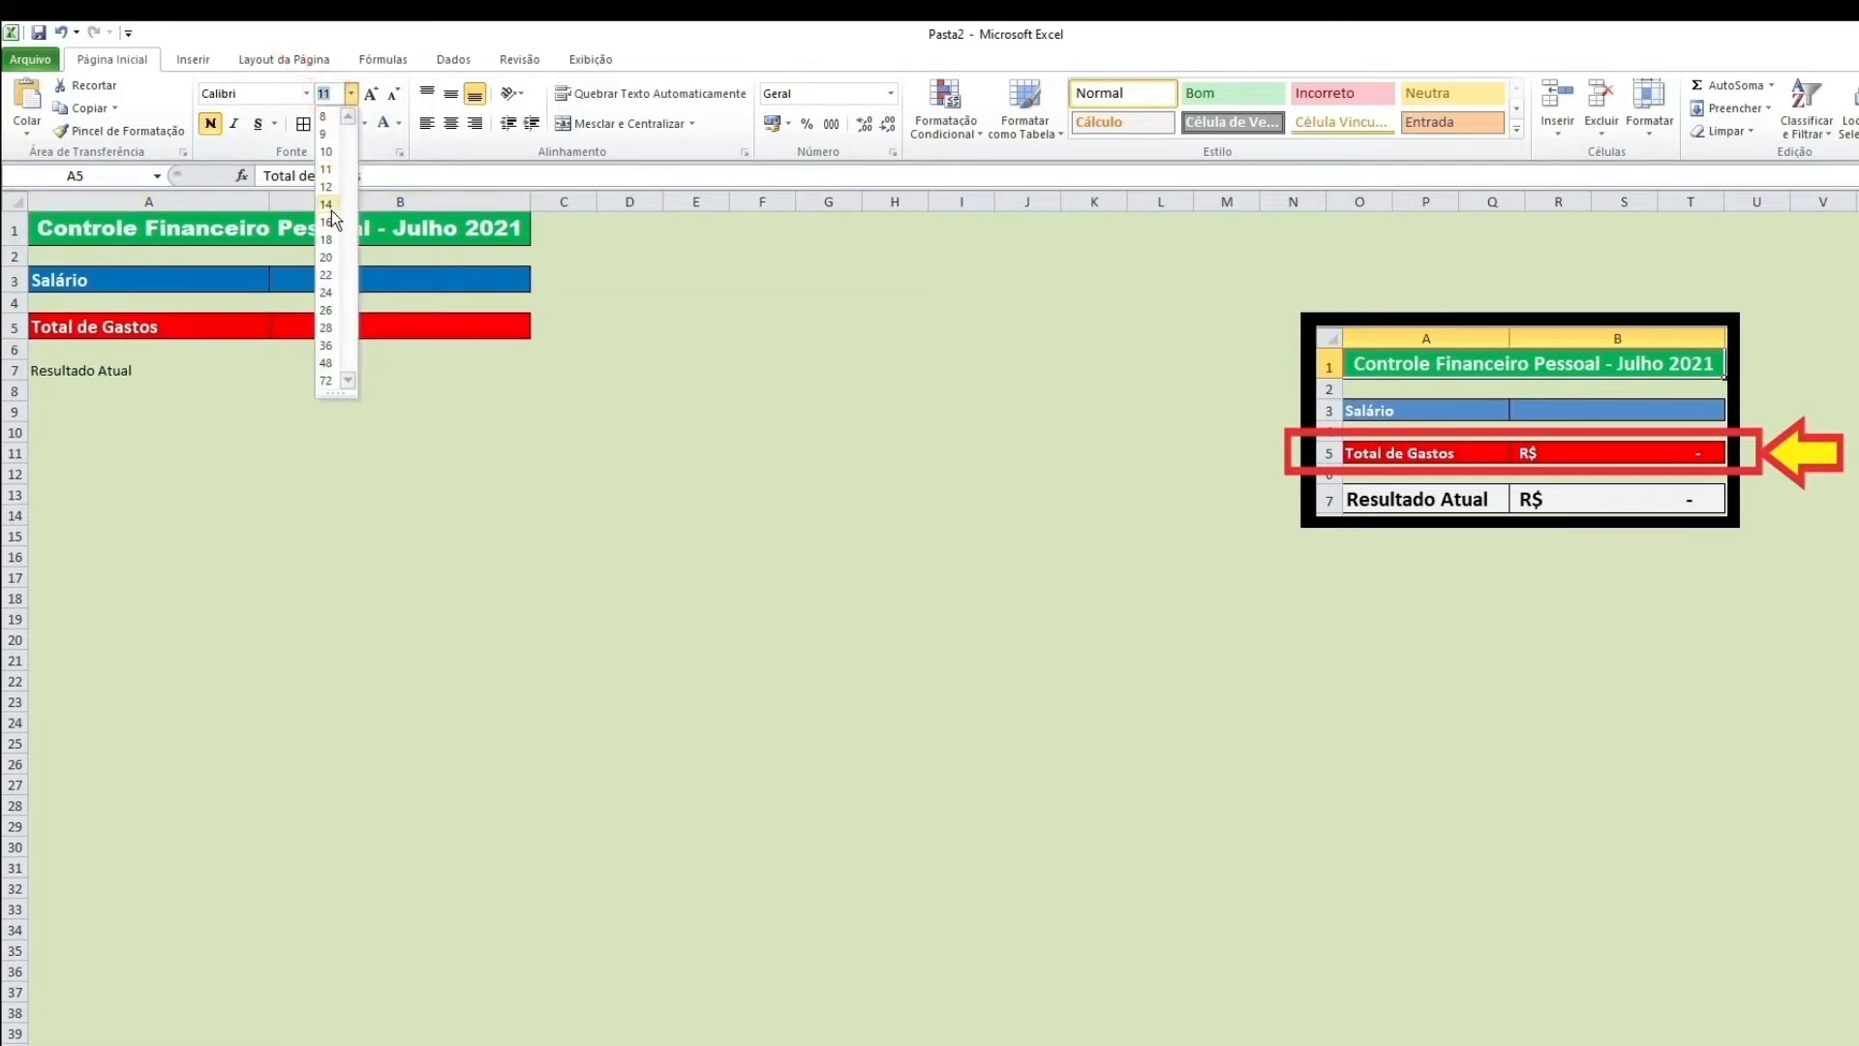
pyautogui.click(234, 434)
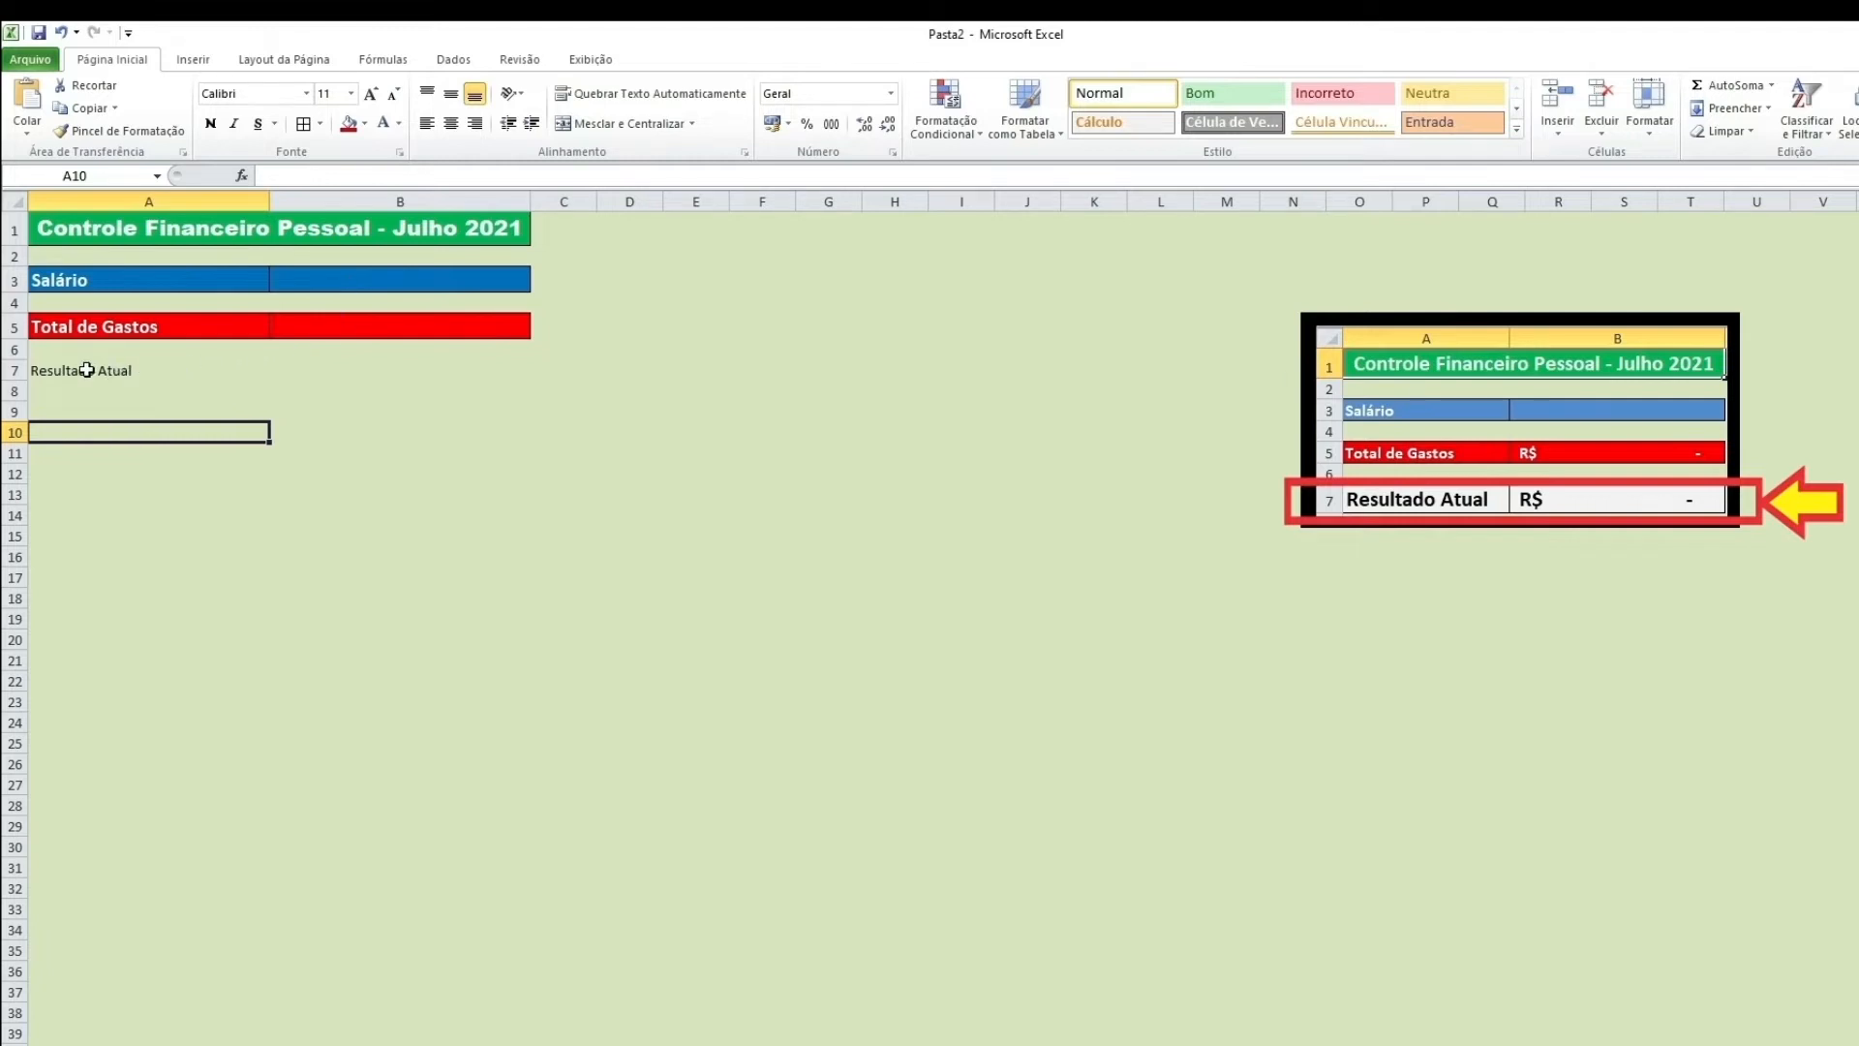
# Step: Apply all borders and the lightest grey theme fill to the Resultado Atual row, cells A7:B7
pyautogui.click(126, 373)
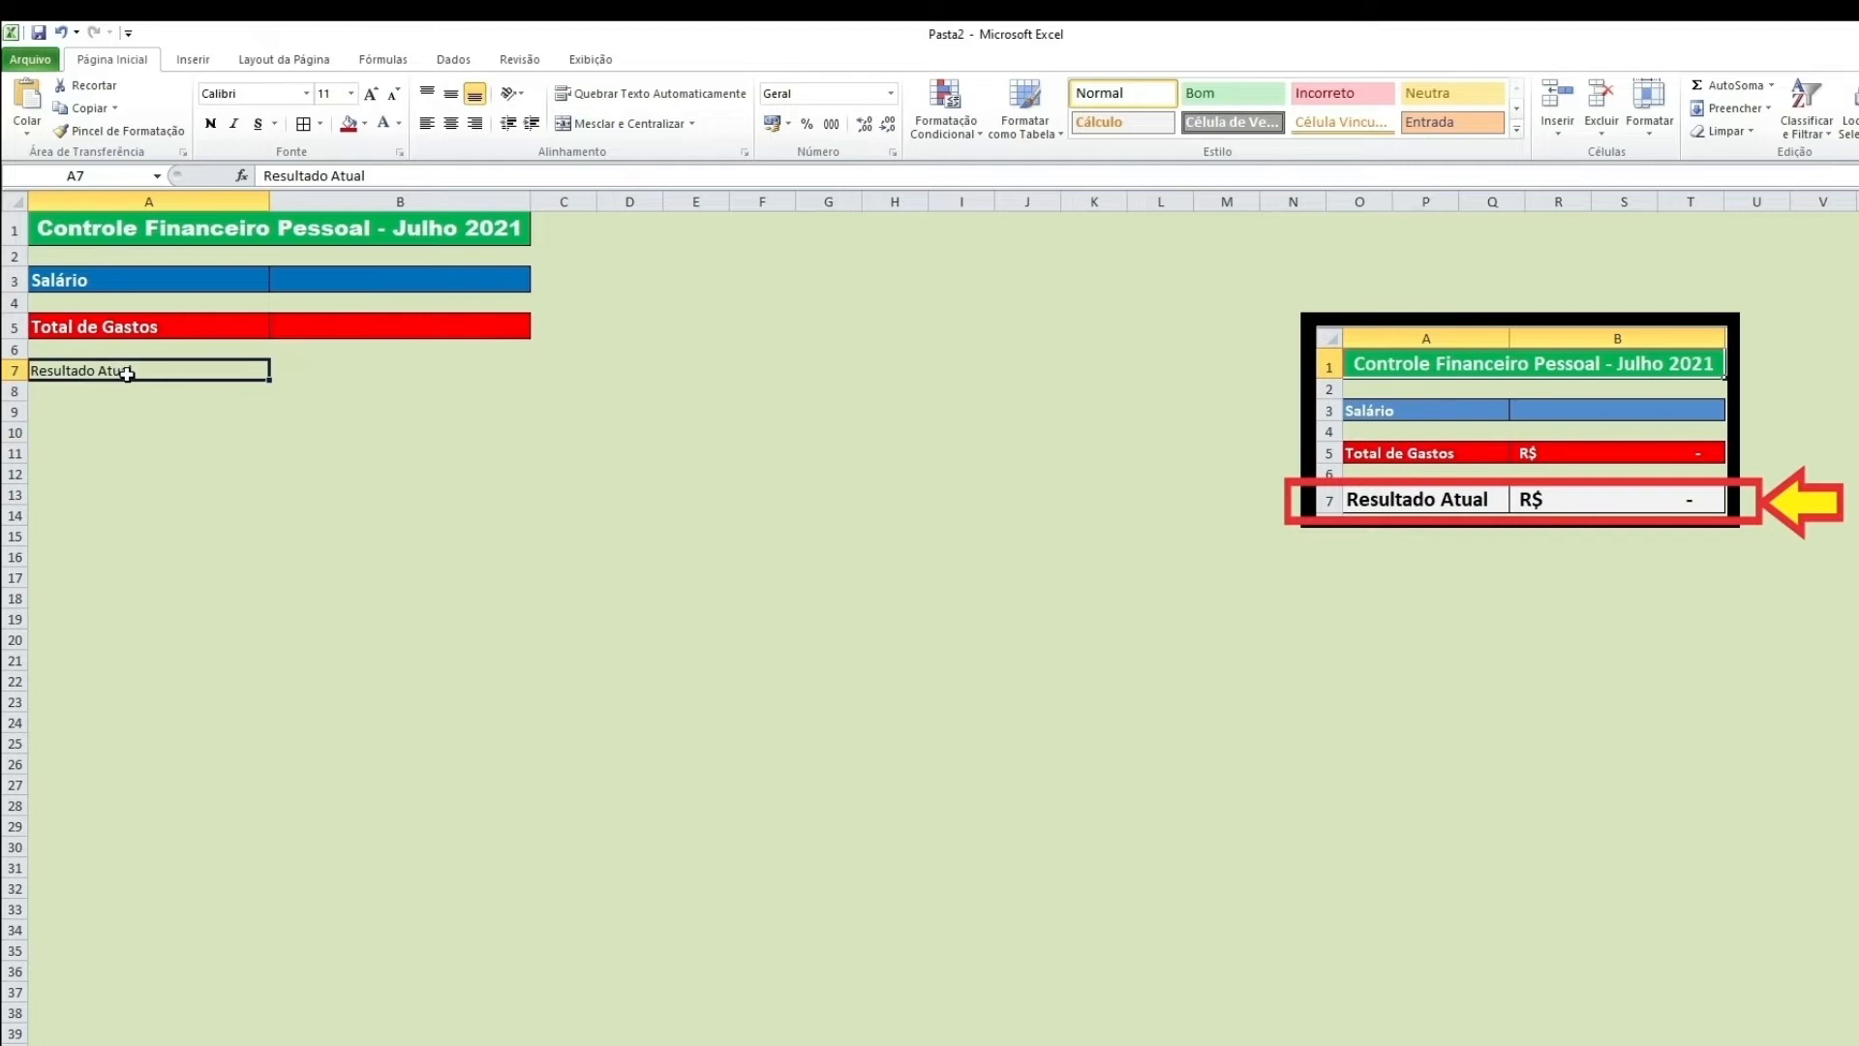
pyautogui.moveTo(210, 373); pyautogui.dragTo(288, 373)
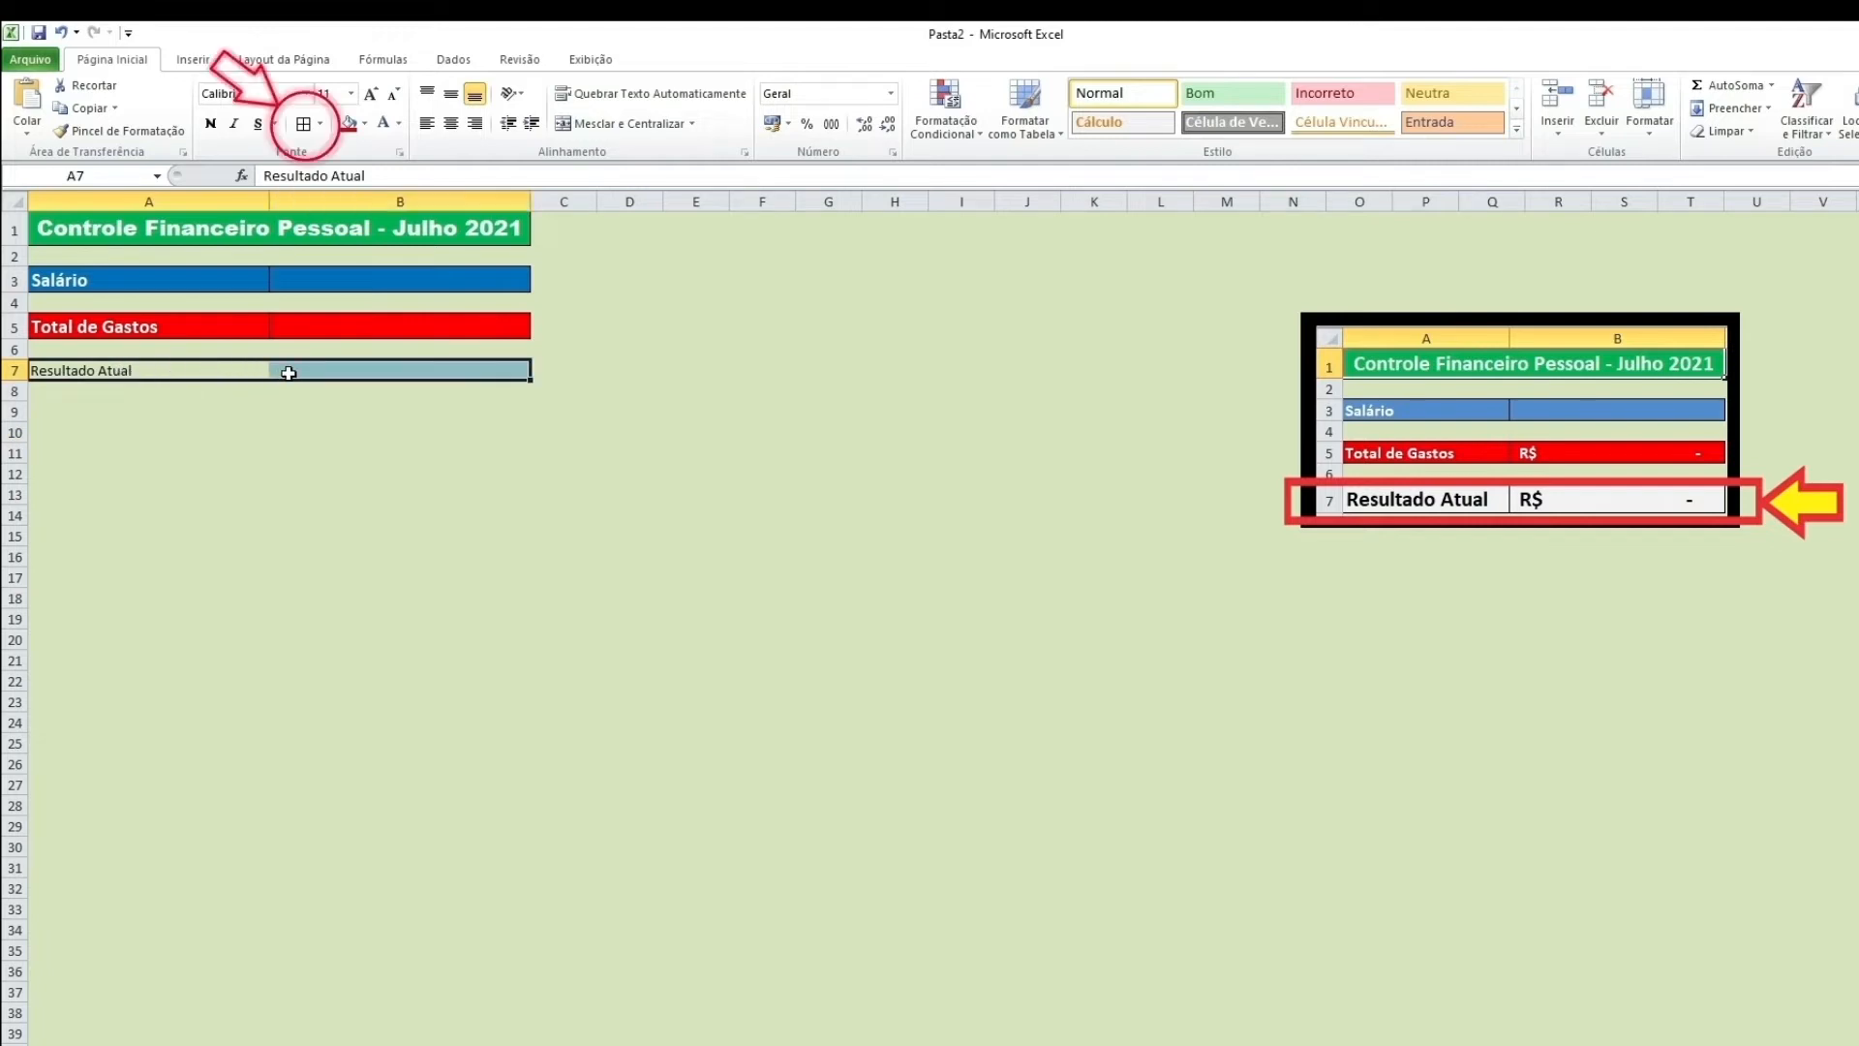
pyautogui.click(304, 126)
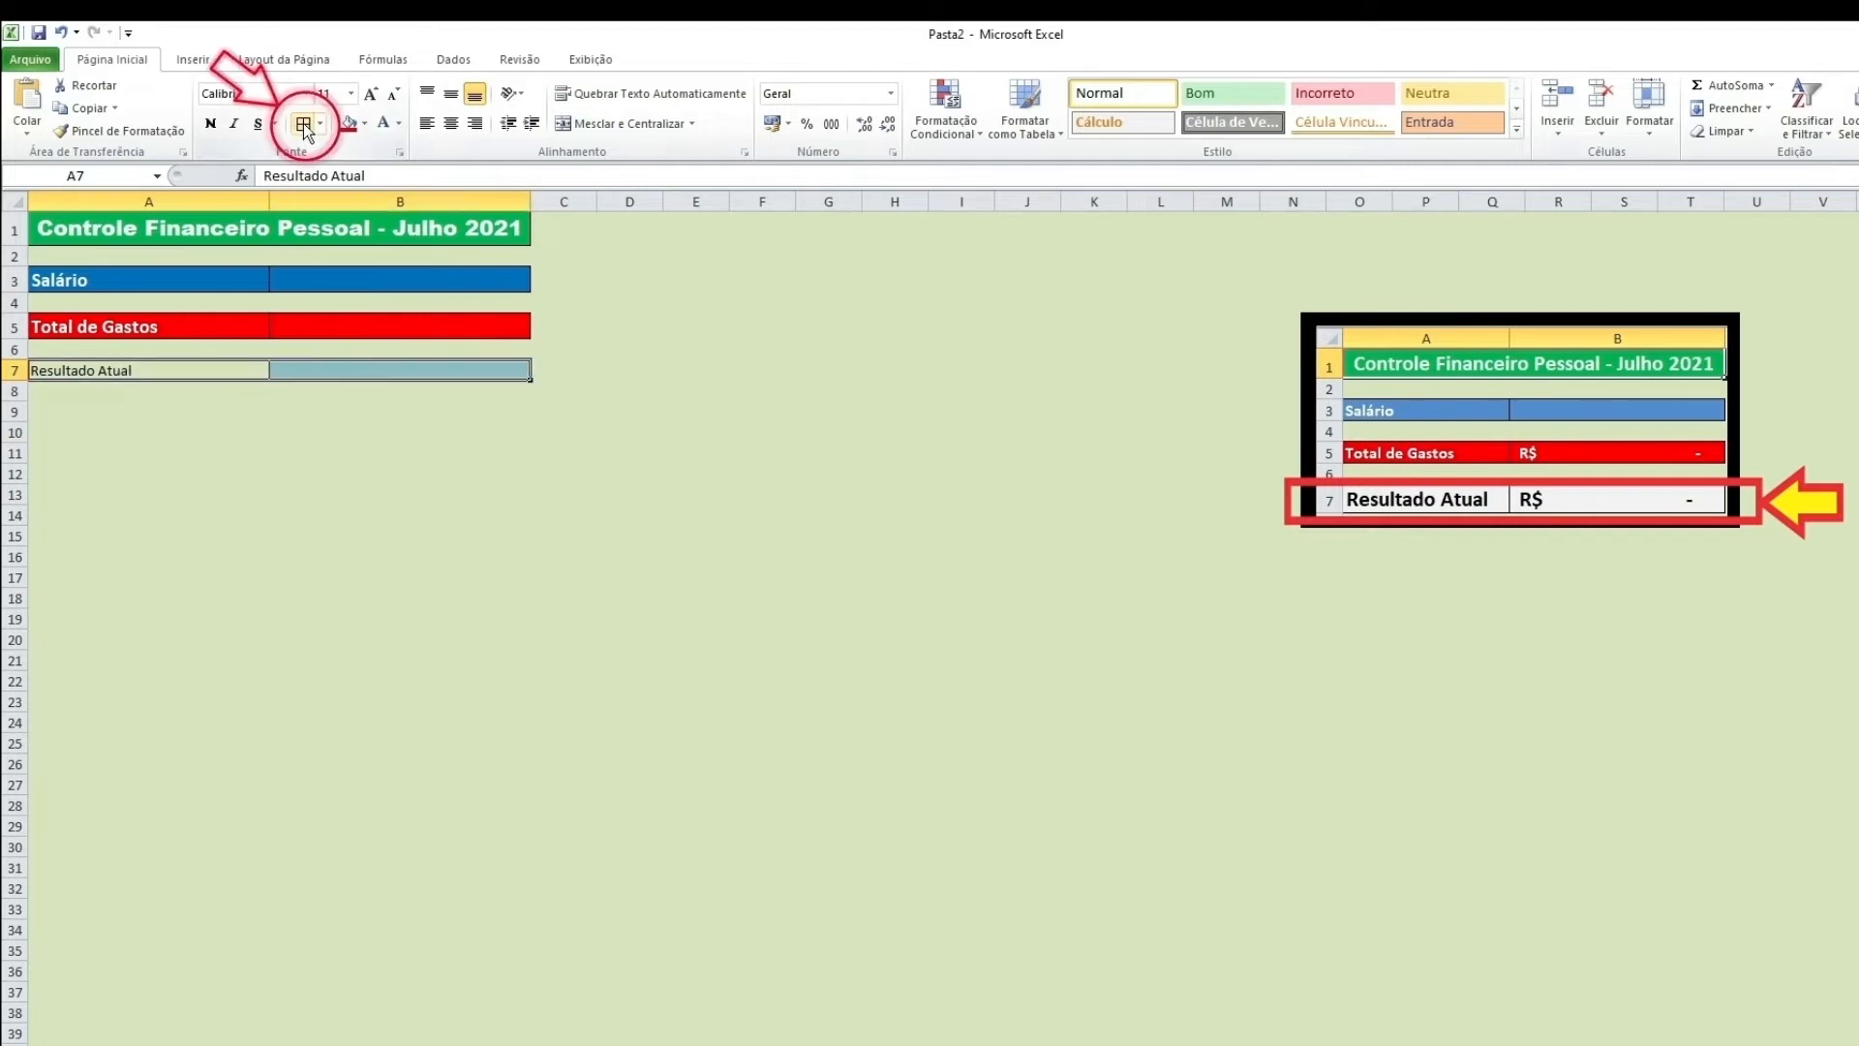
pyautogui.click(367, 126)
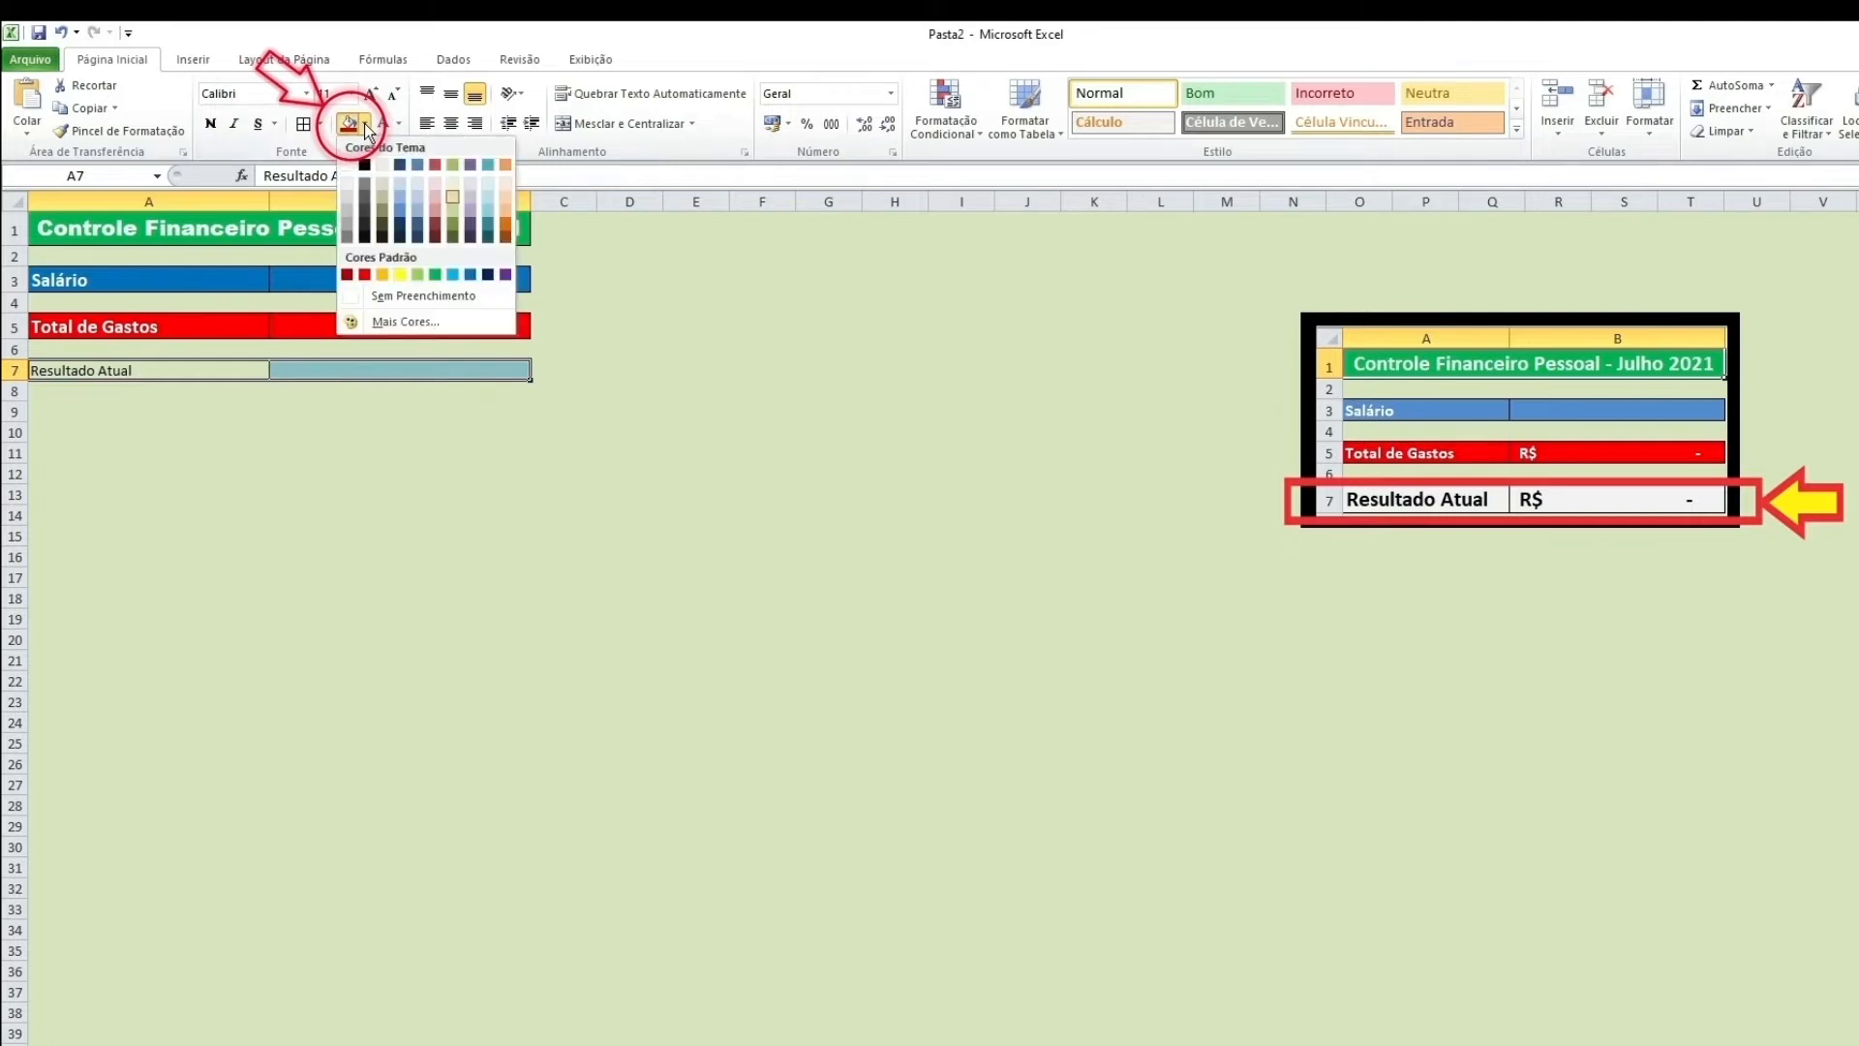
pyautogui.click(349, 191)
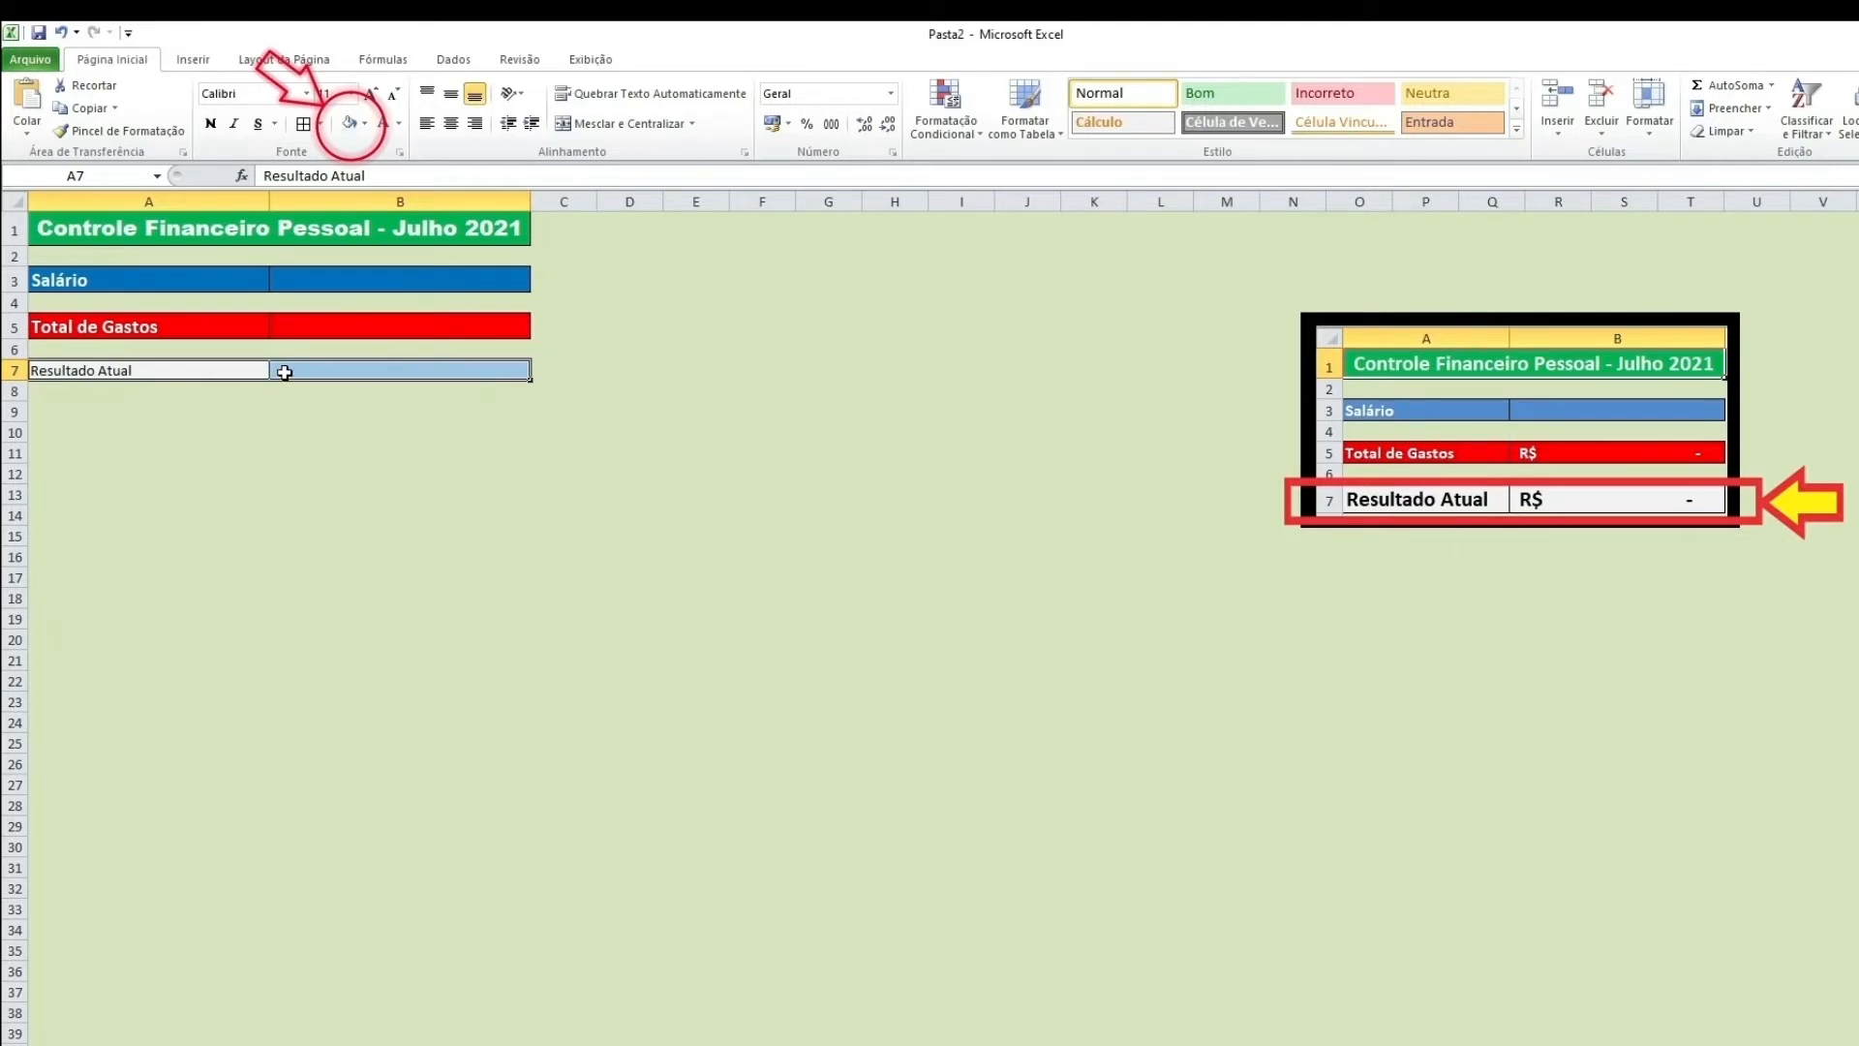
# Step: Set the Resultado Atual row, cells A7:B7, to Arial Black with font size 14
pyautogui.click(307, 94)
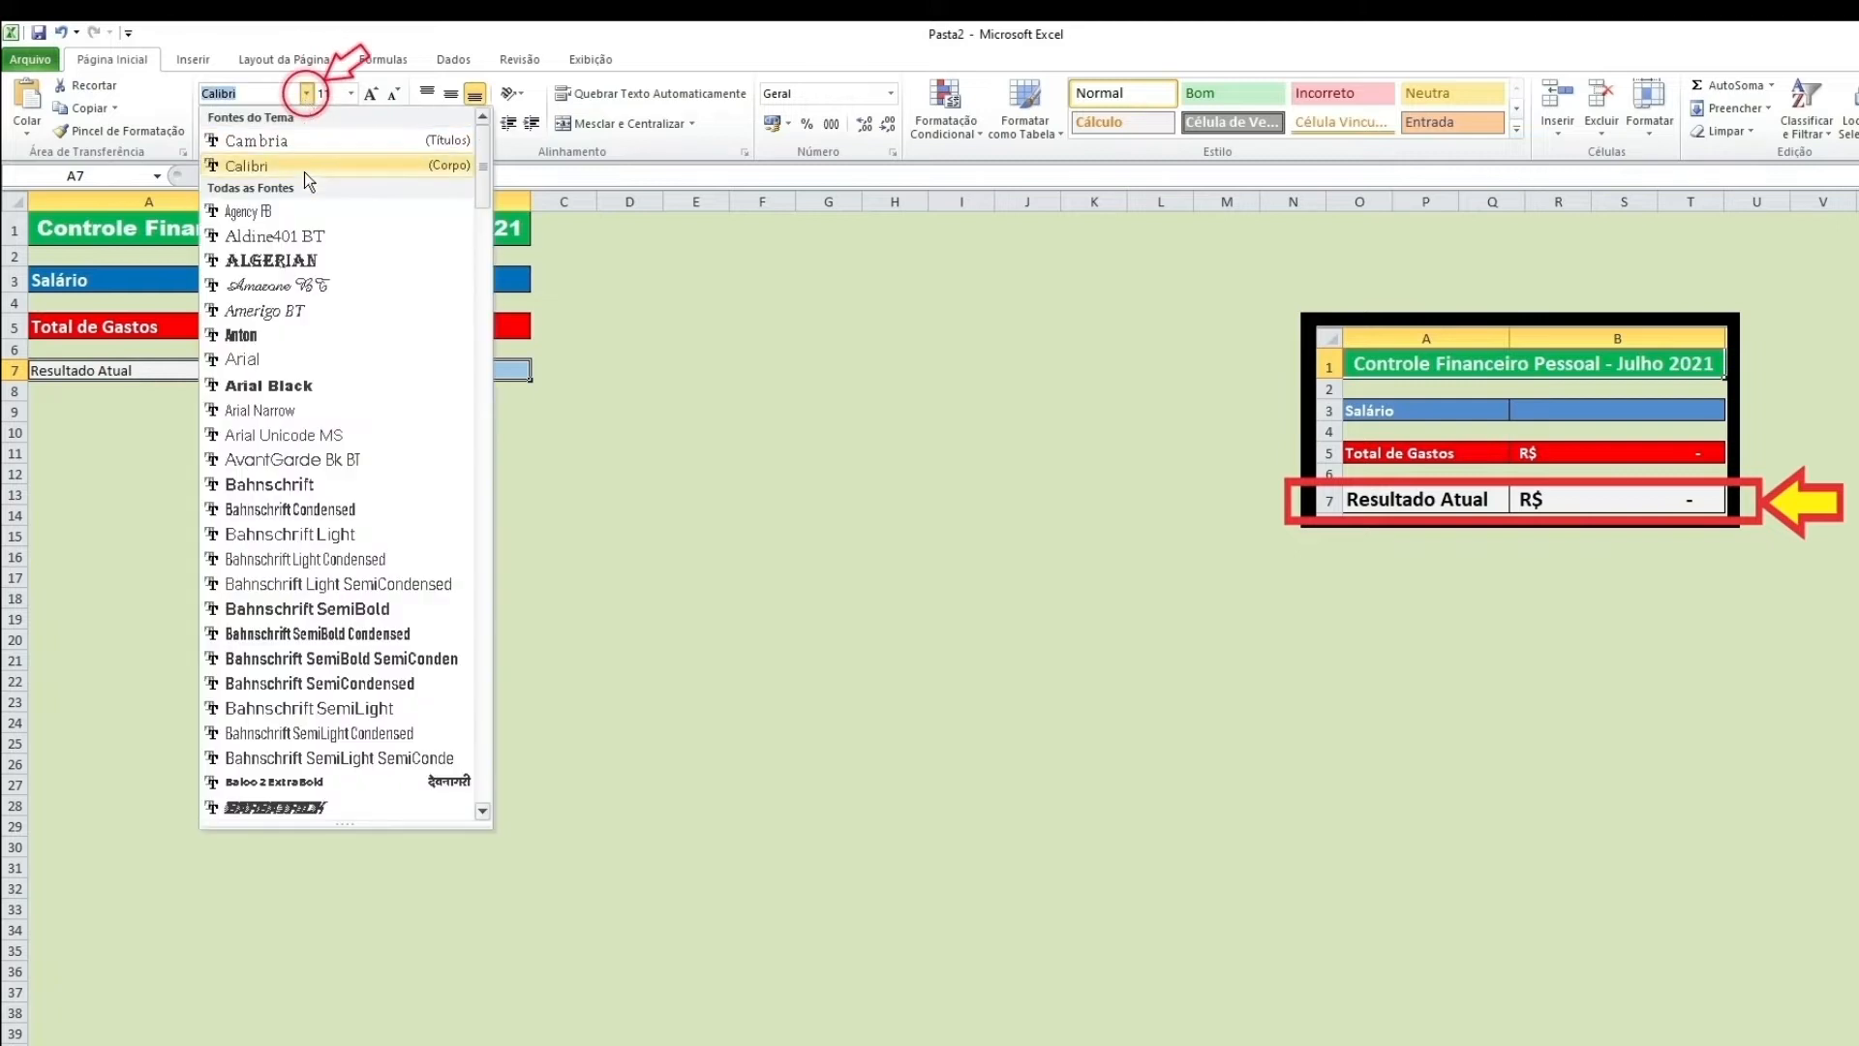
pyautogui.click(278, 387)
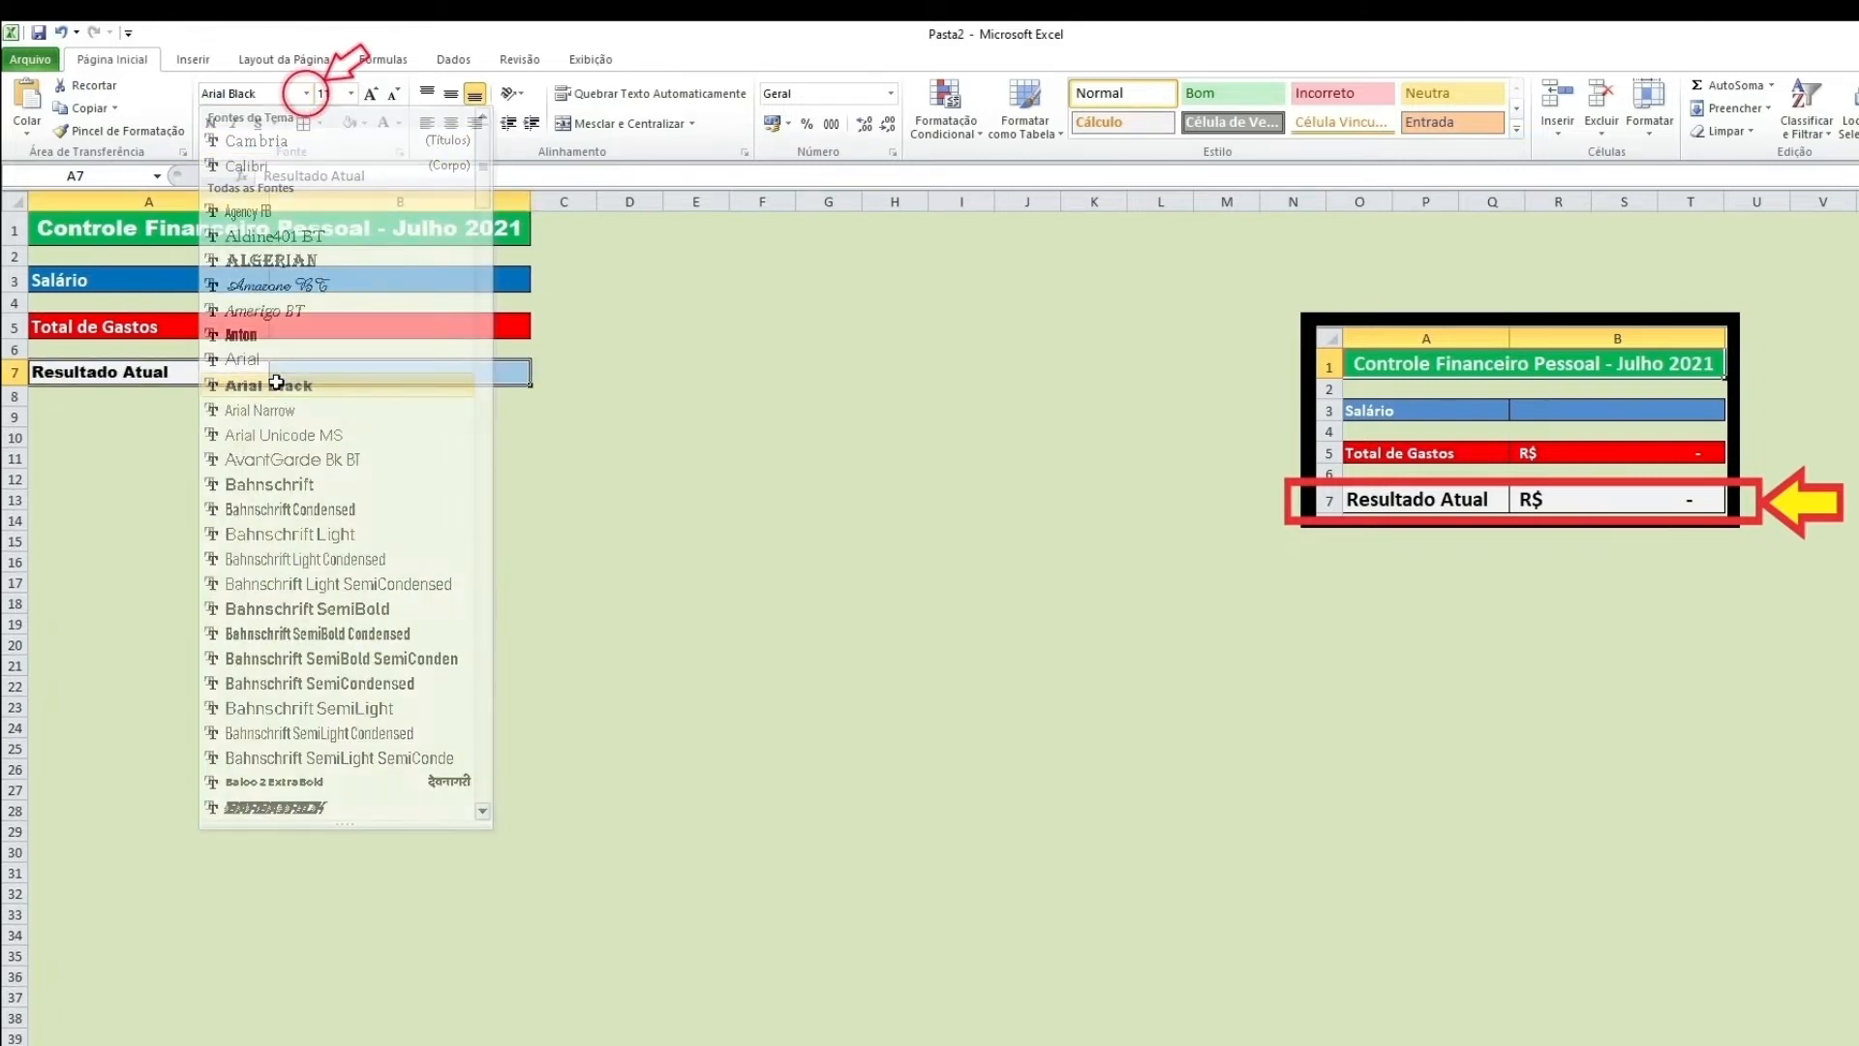
pyautogui.click(351, 94)
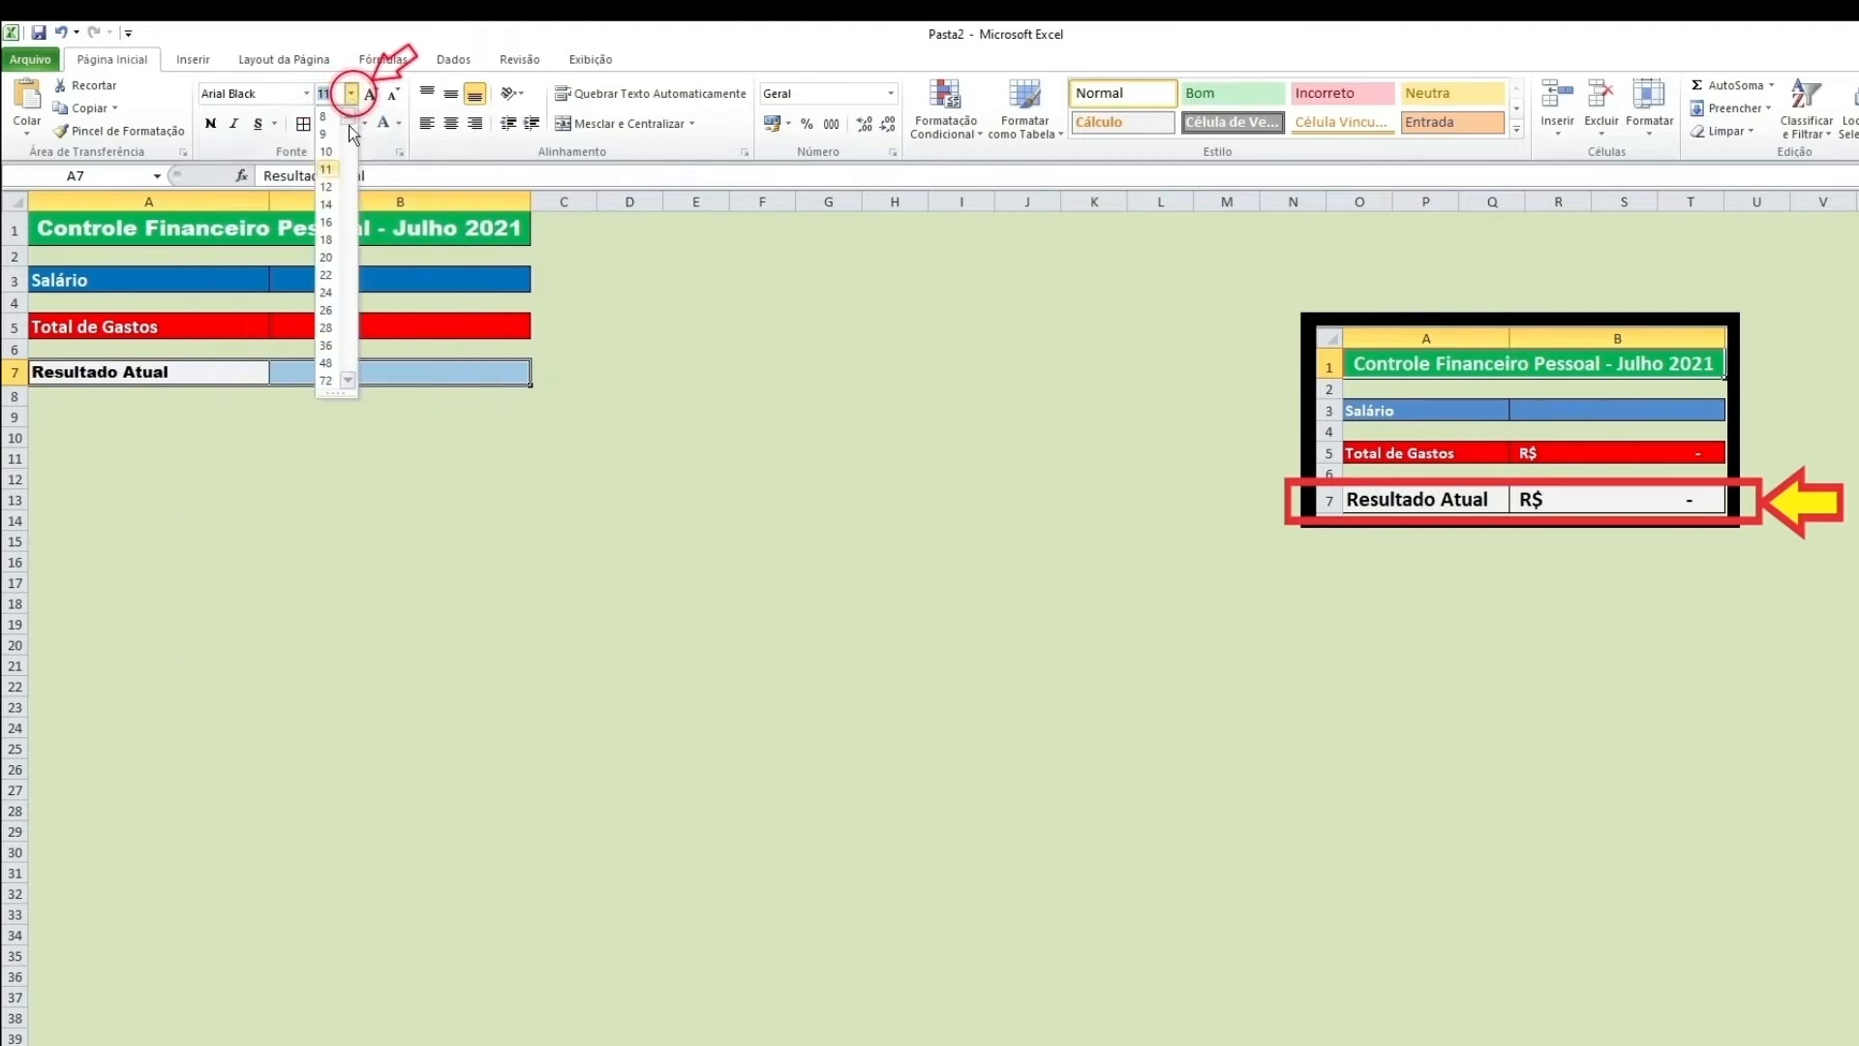
pyautogui.click(329, 207)
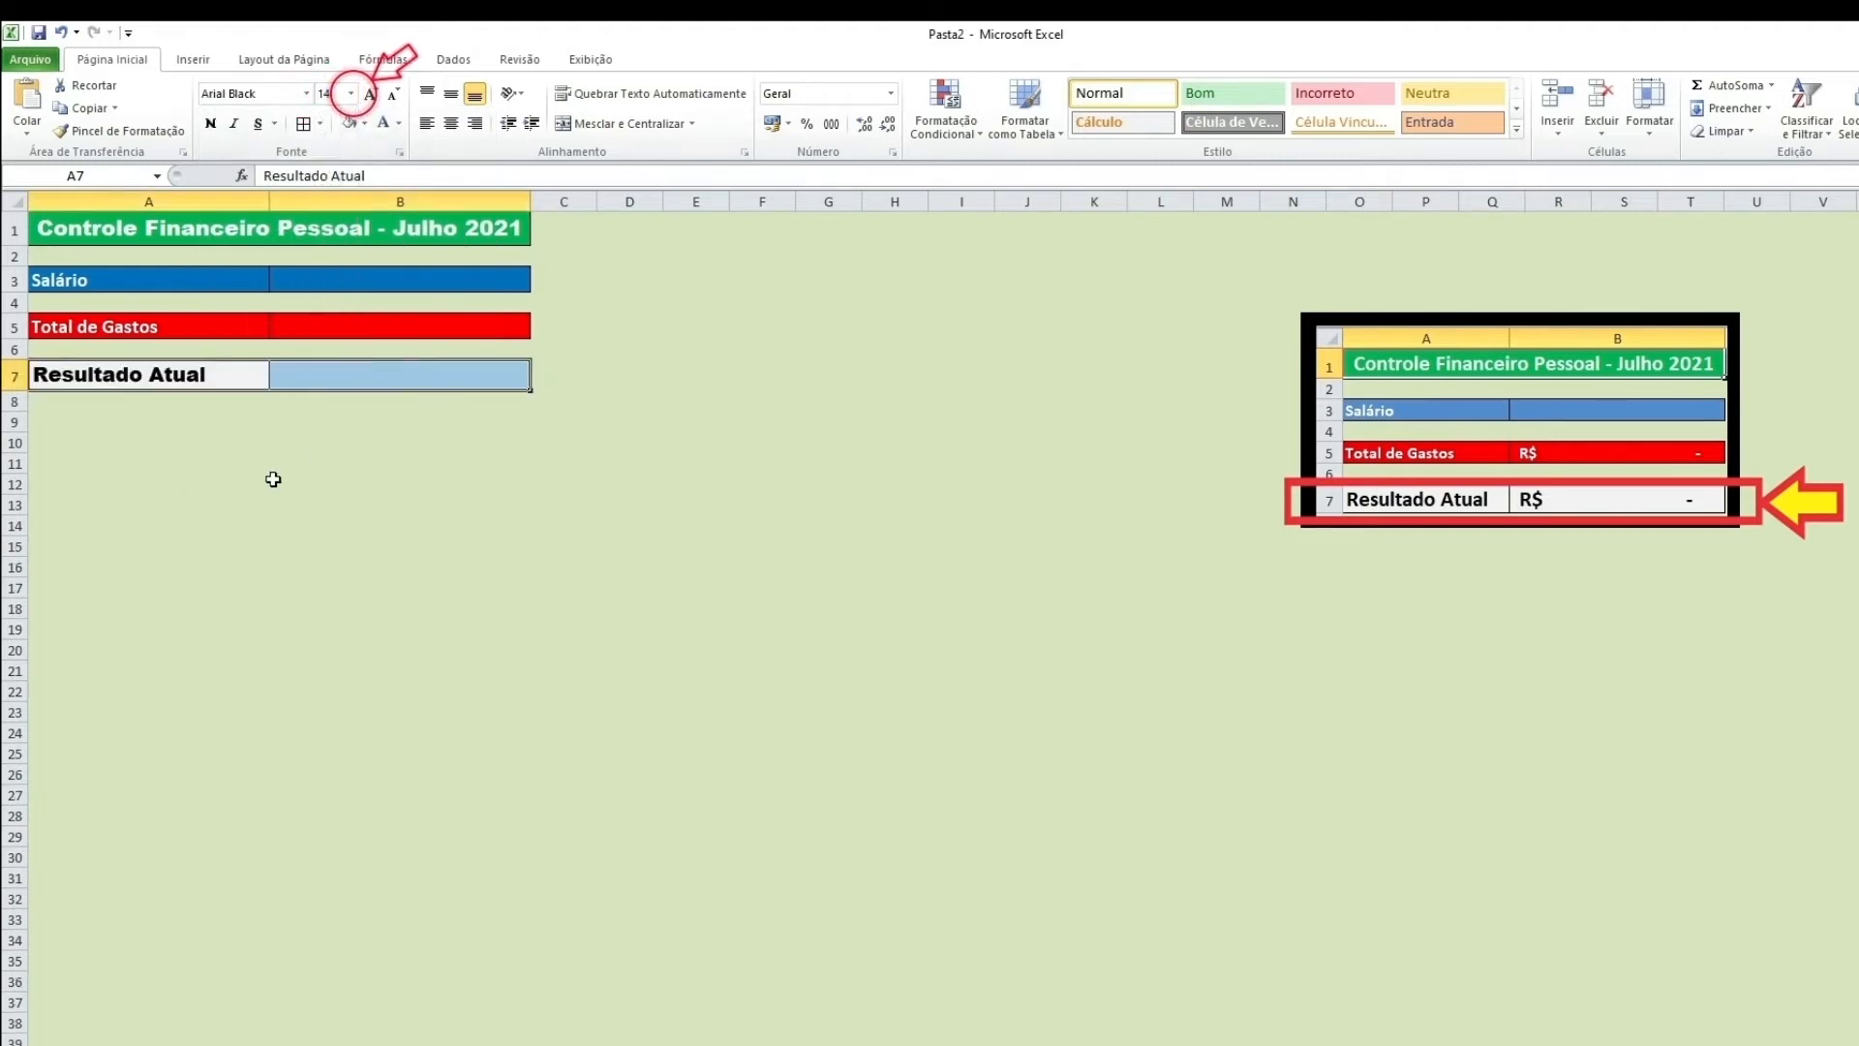
pyautogui.click(255, 502)
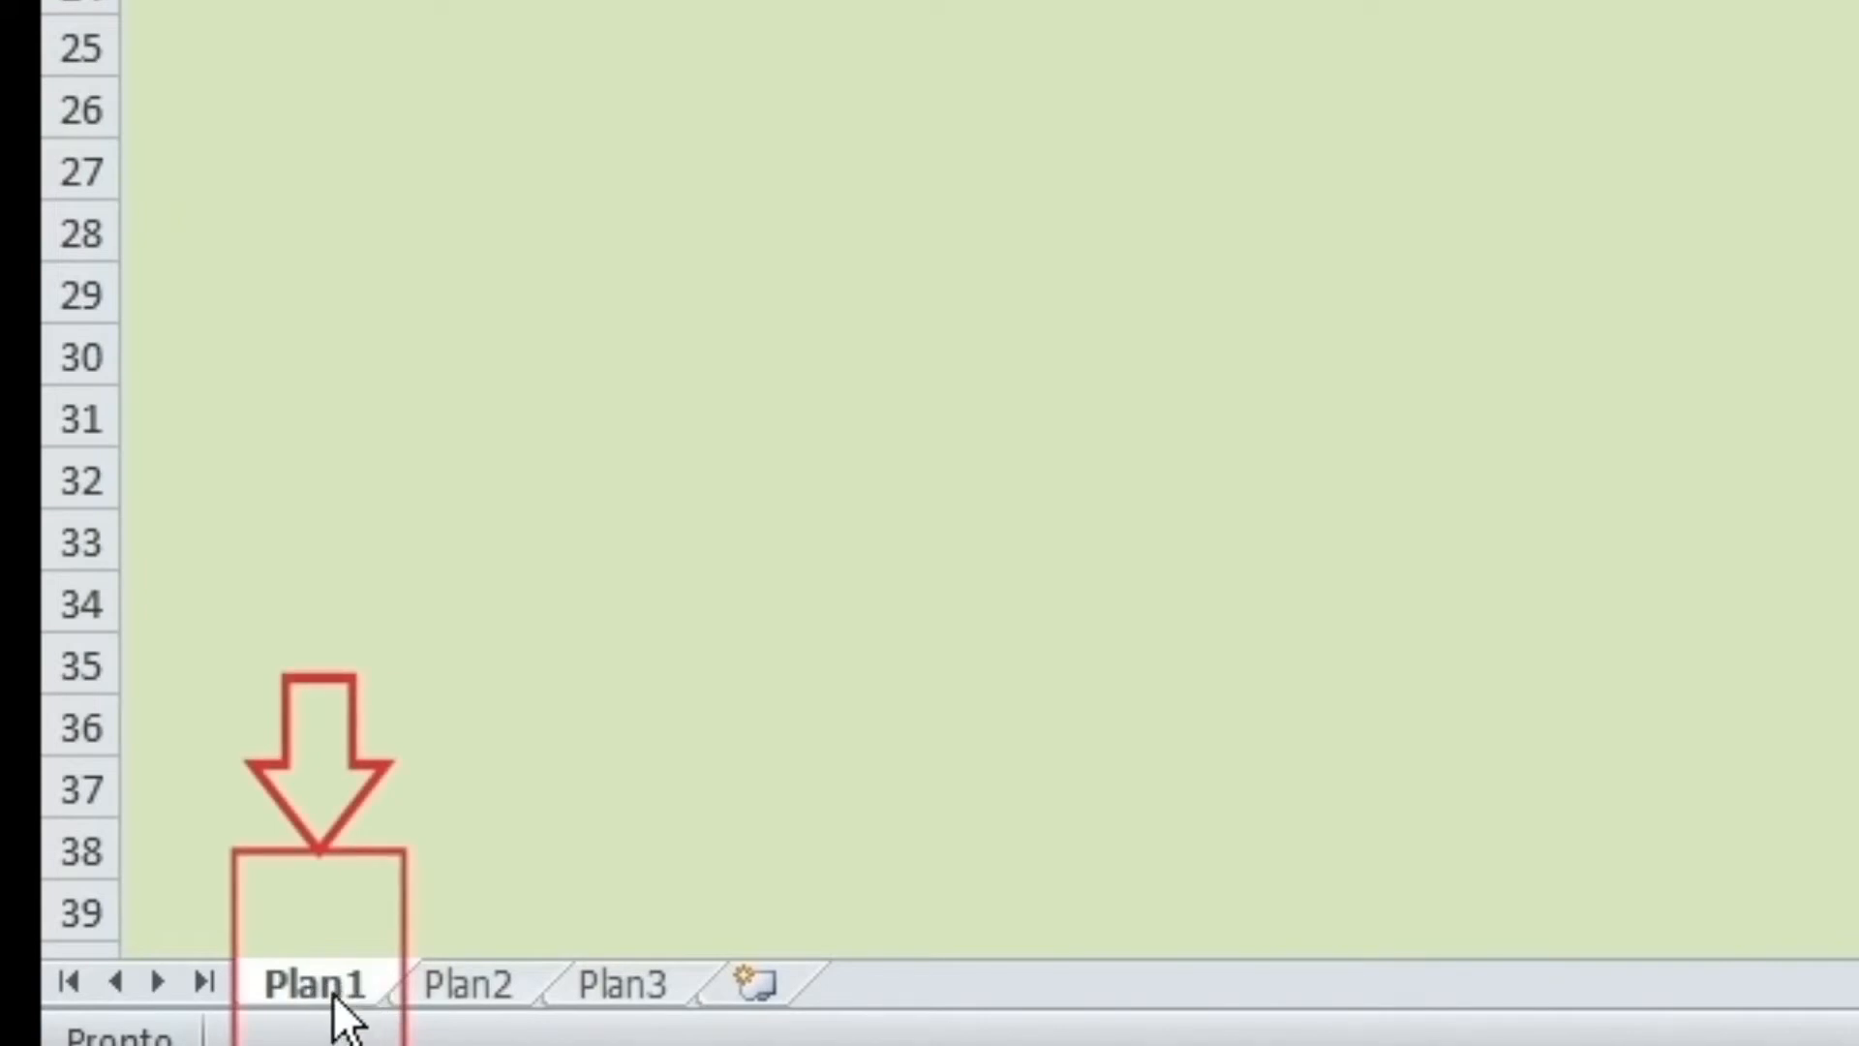
# Step: Rename the Plan1 sheet as Entrada
pyautogui.doubleClick(333, 985)
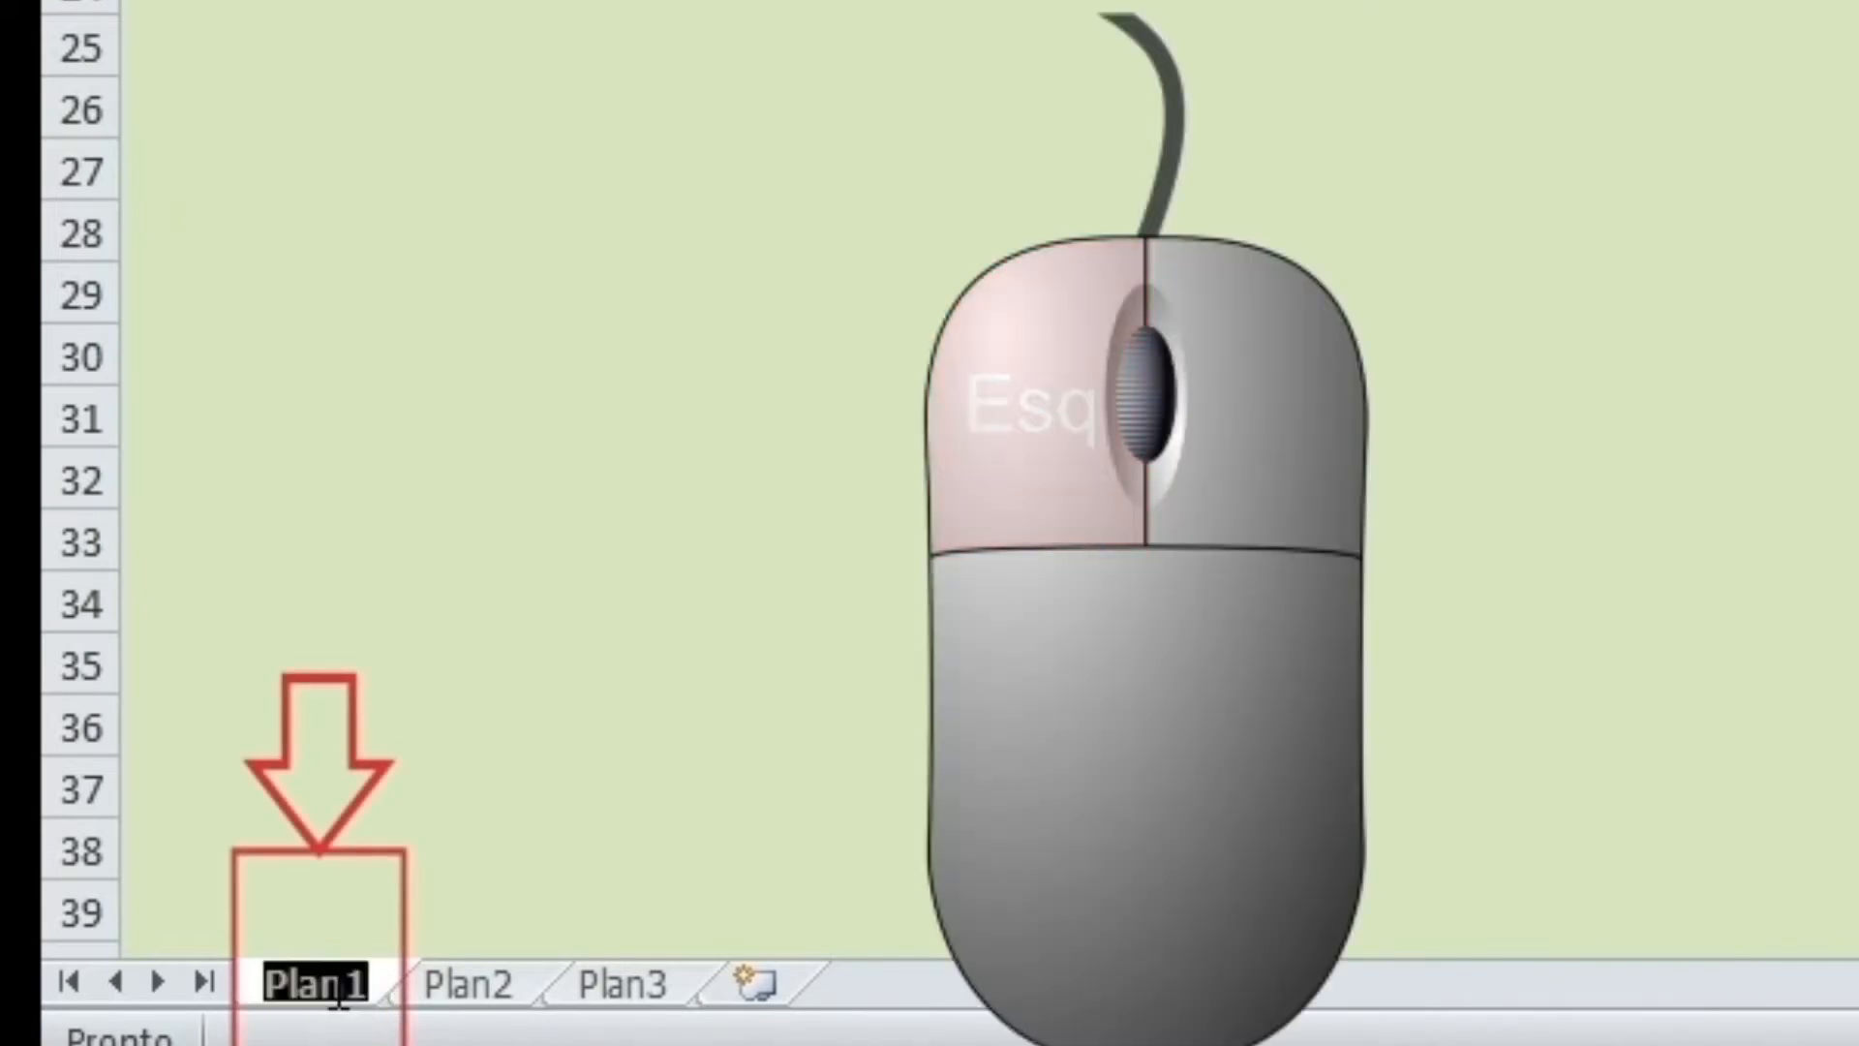
pyautogui.click(394, 855)
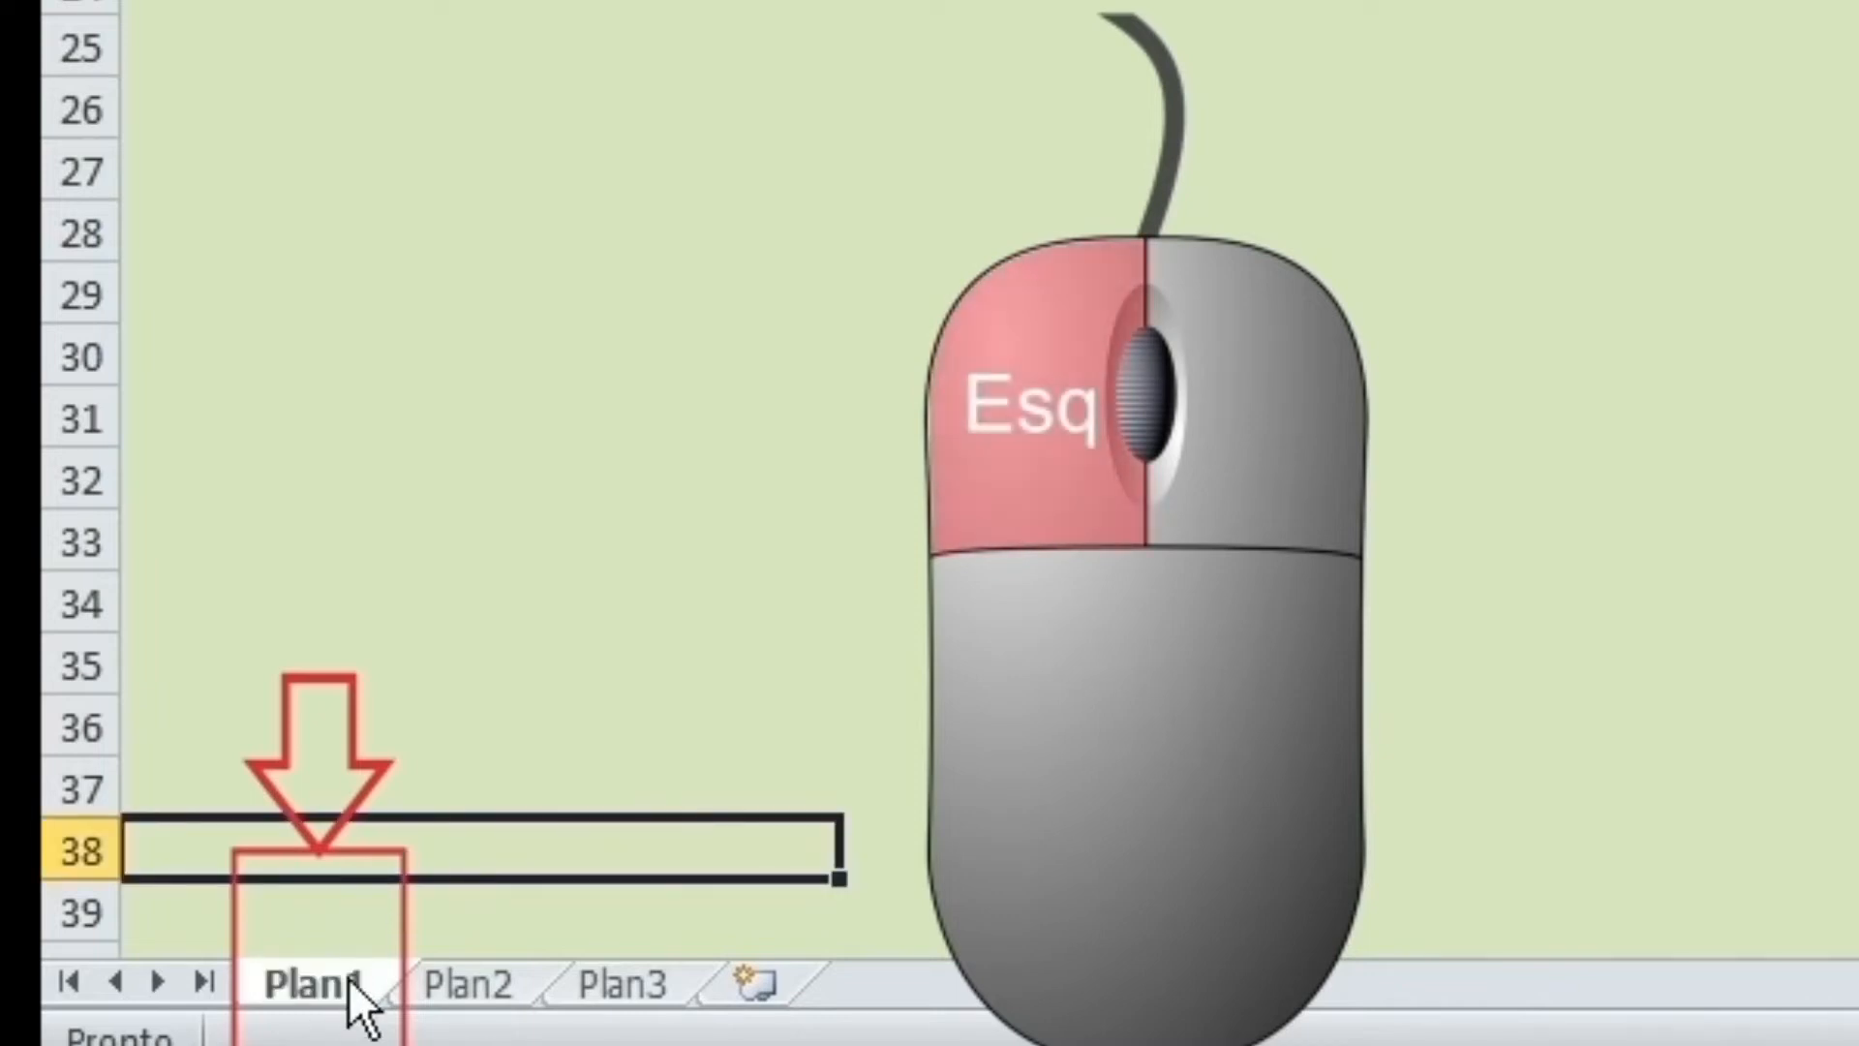
pyautogui.rightClick(328, 974)
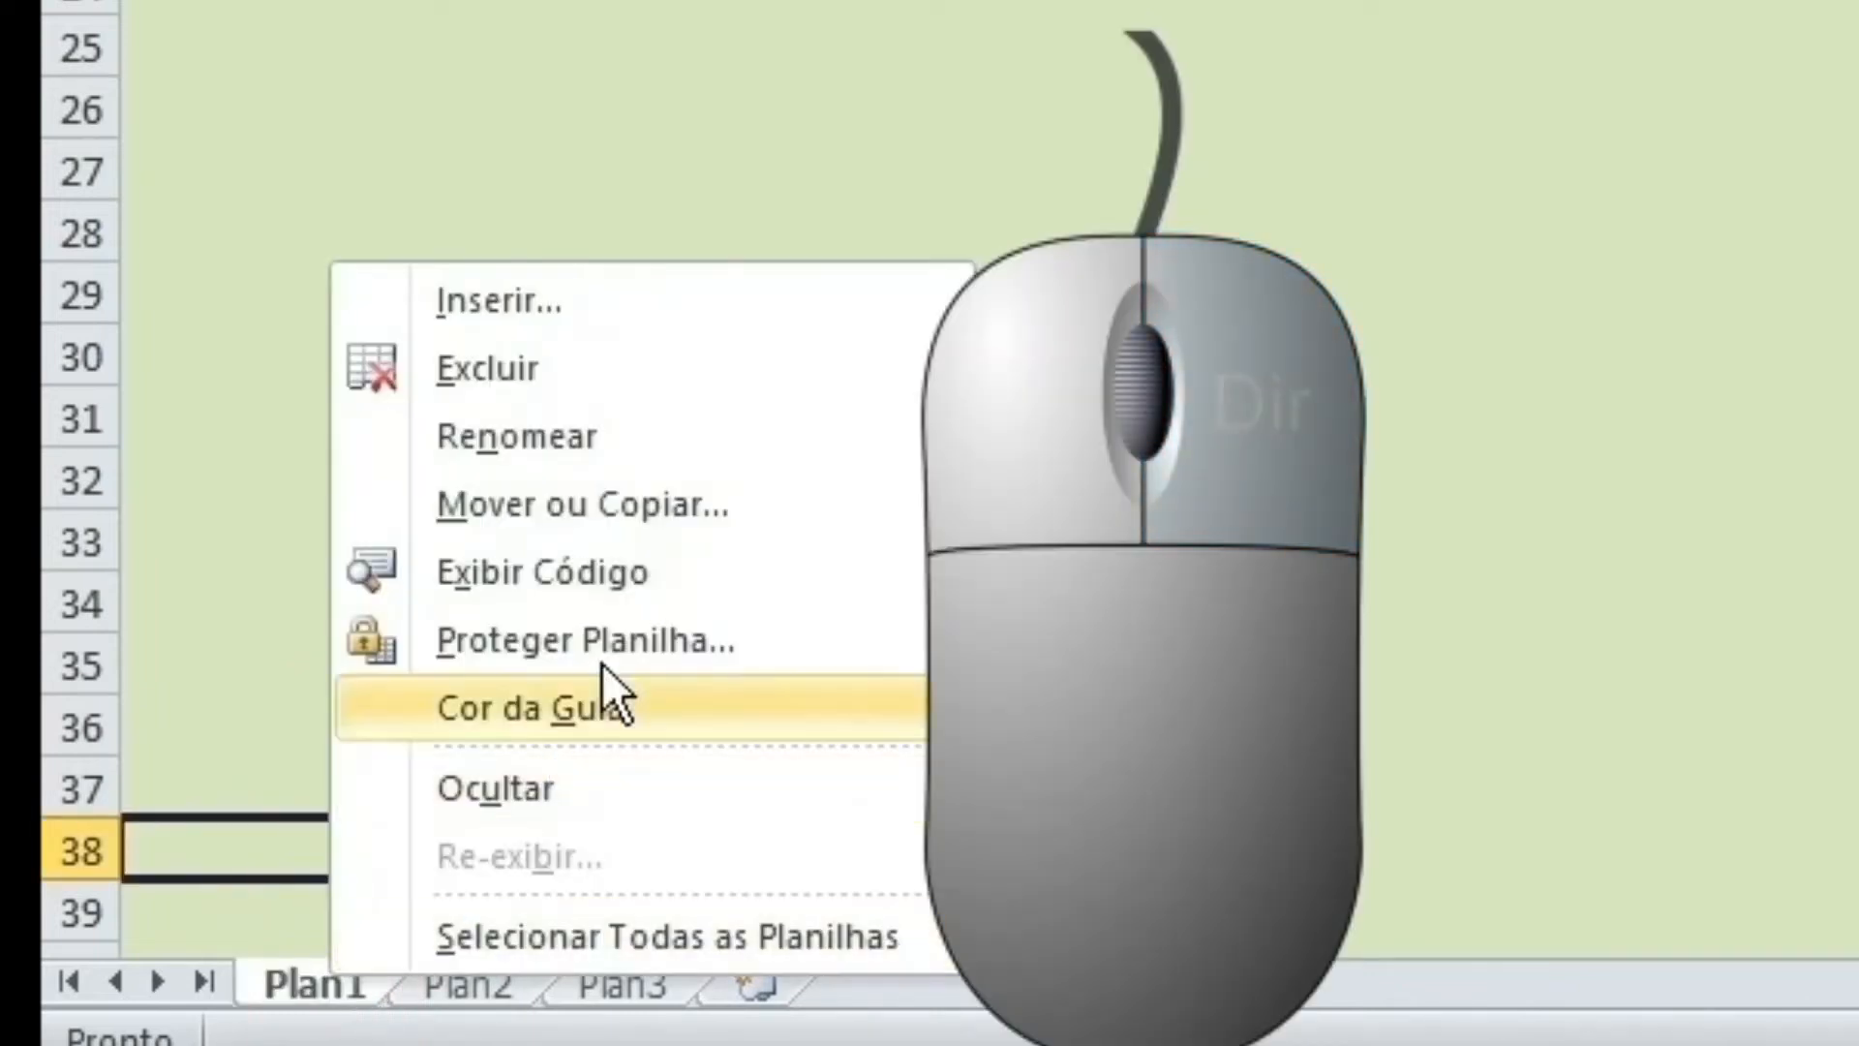
pyautogui.click(646, 447)
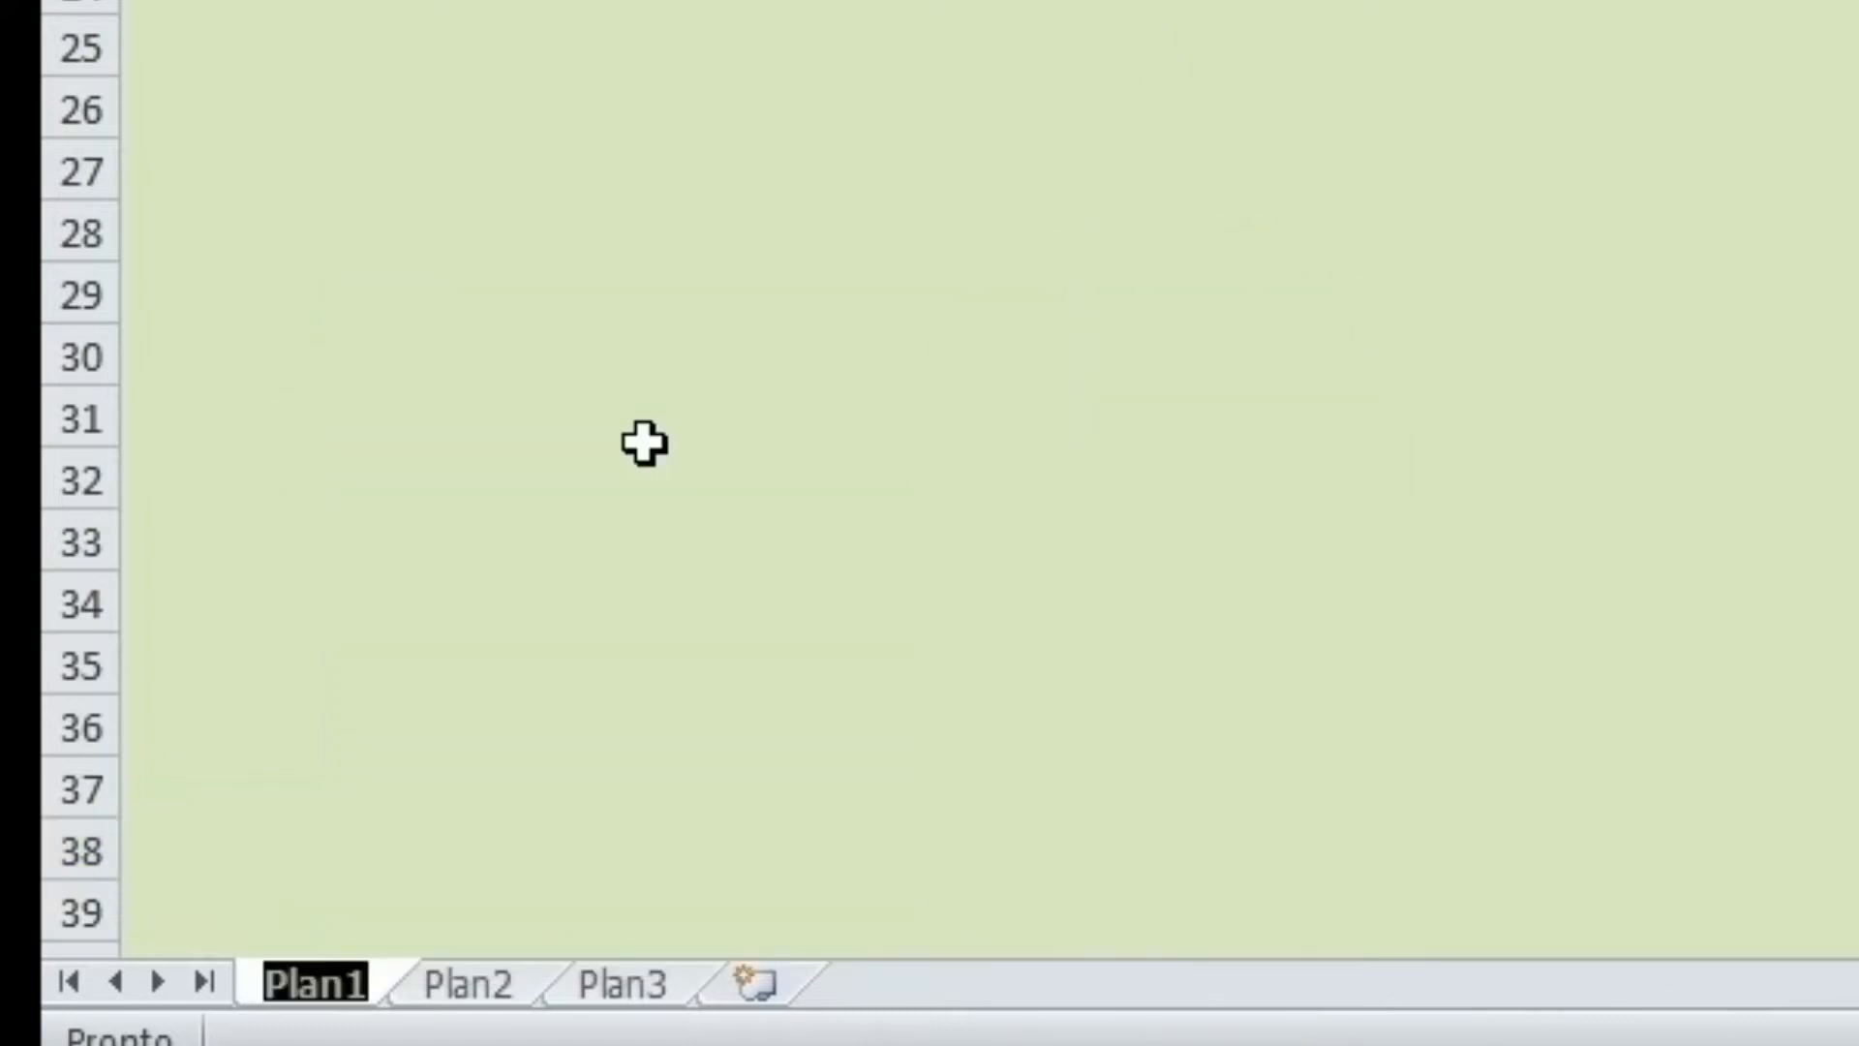
pyautogui.write('Entrada')
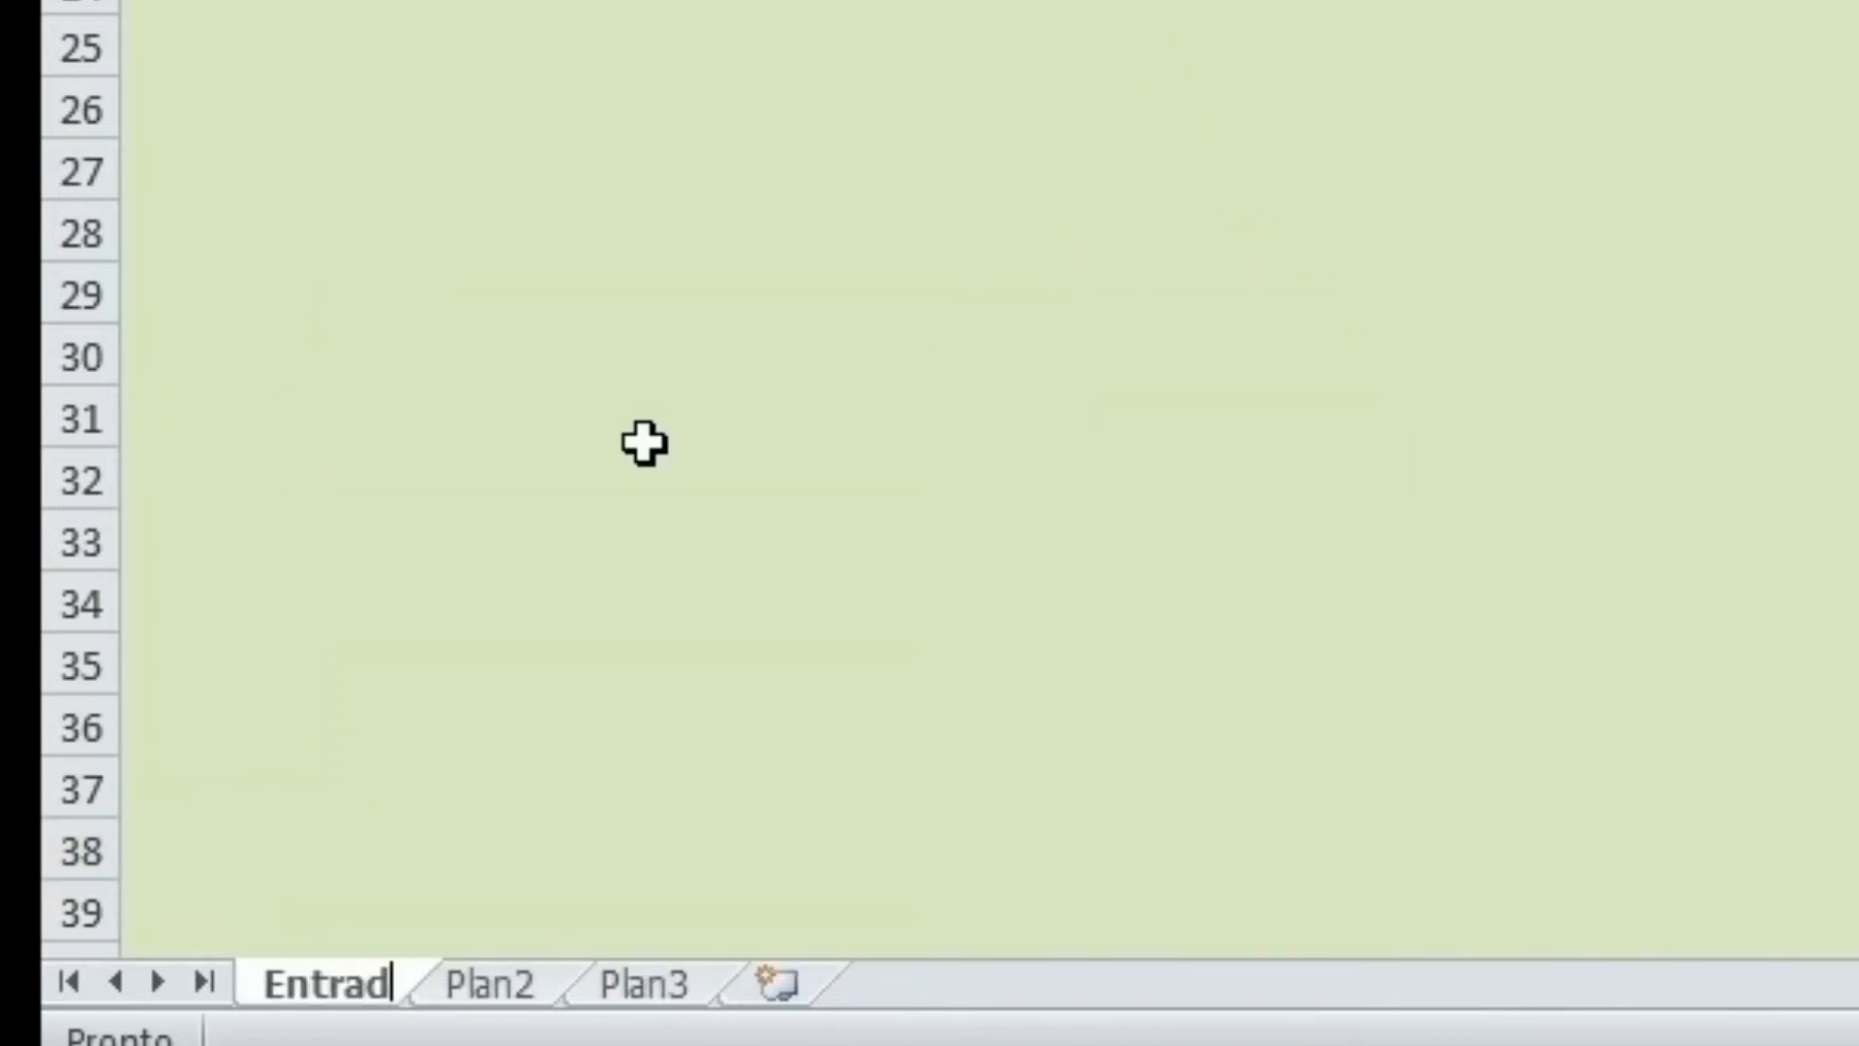
pyautogui.click(644, 443)
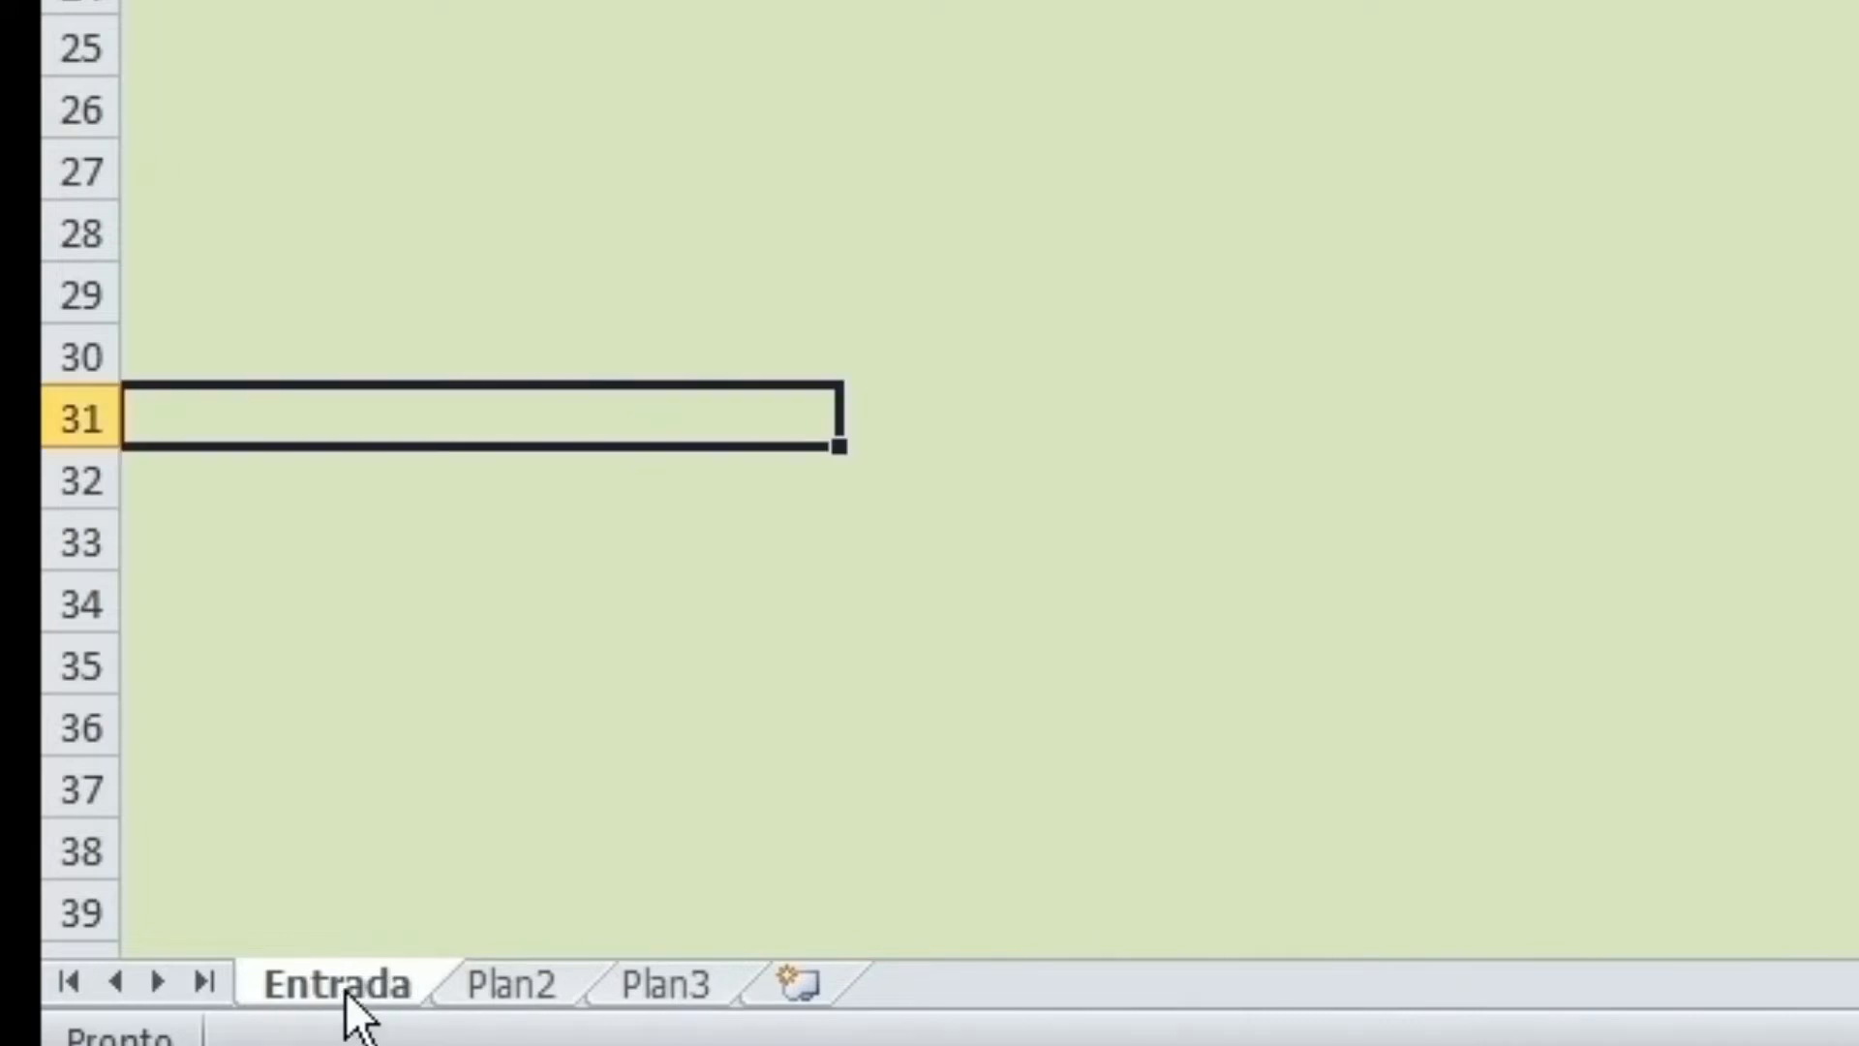
# Step: Give the Entrada sheet tab the standard green colour
pyautogui.rightClick(345, 990)
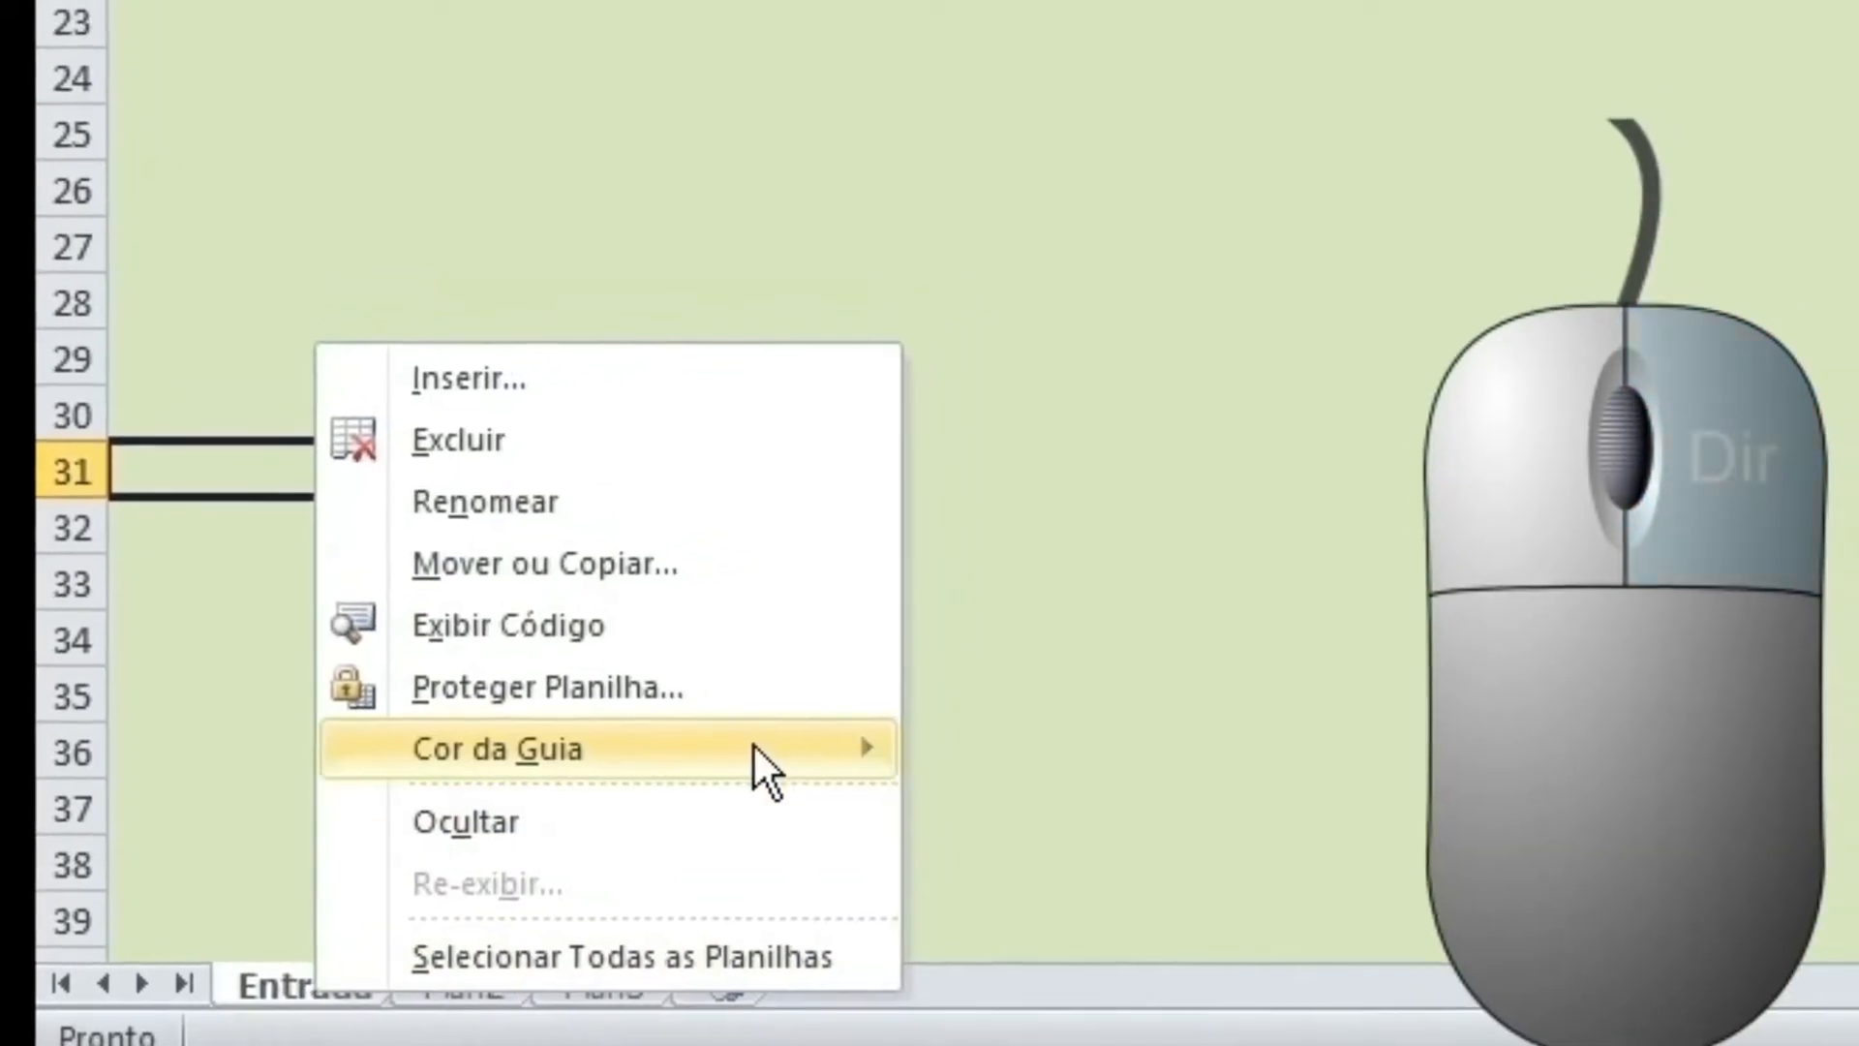
pyautogui.moveTo(753, 747)
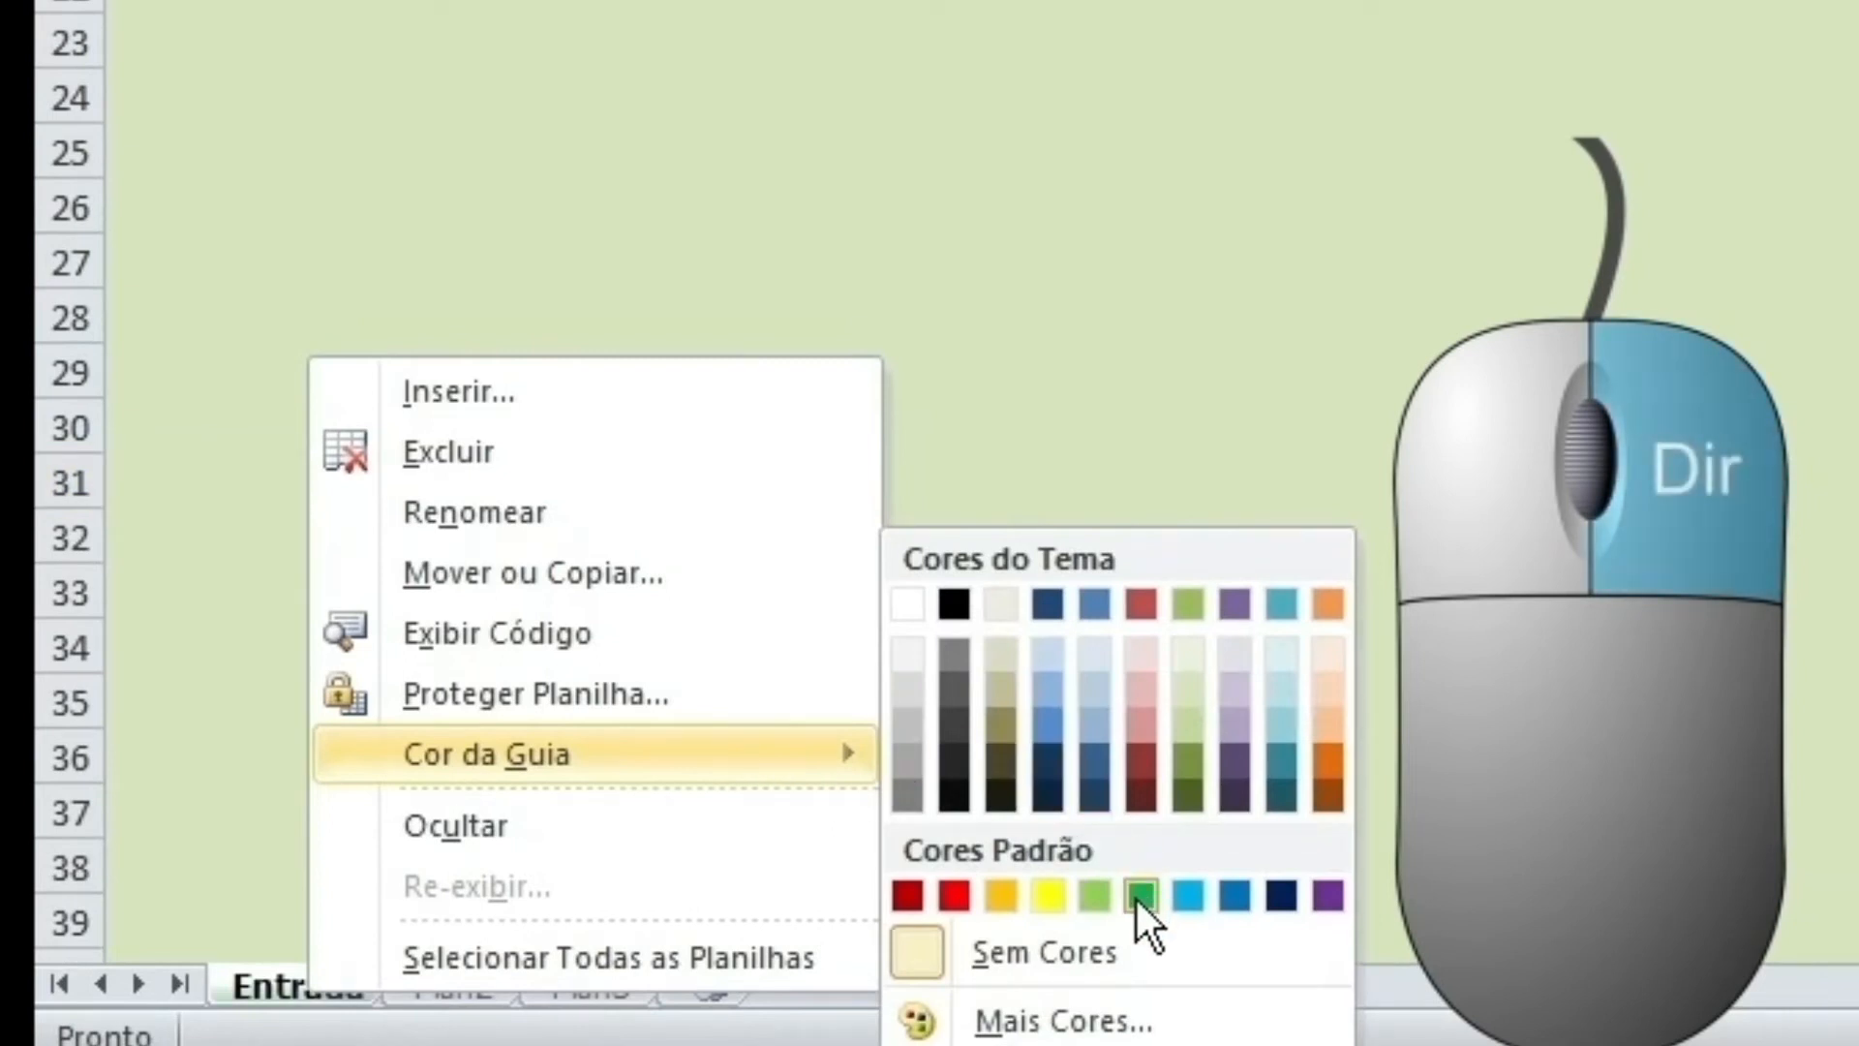
pyautogui.click(1140, 896)
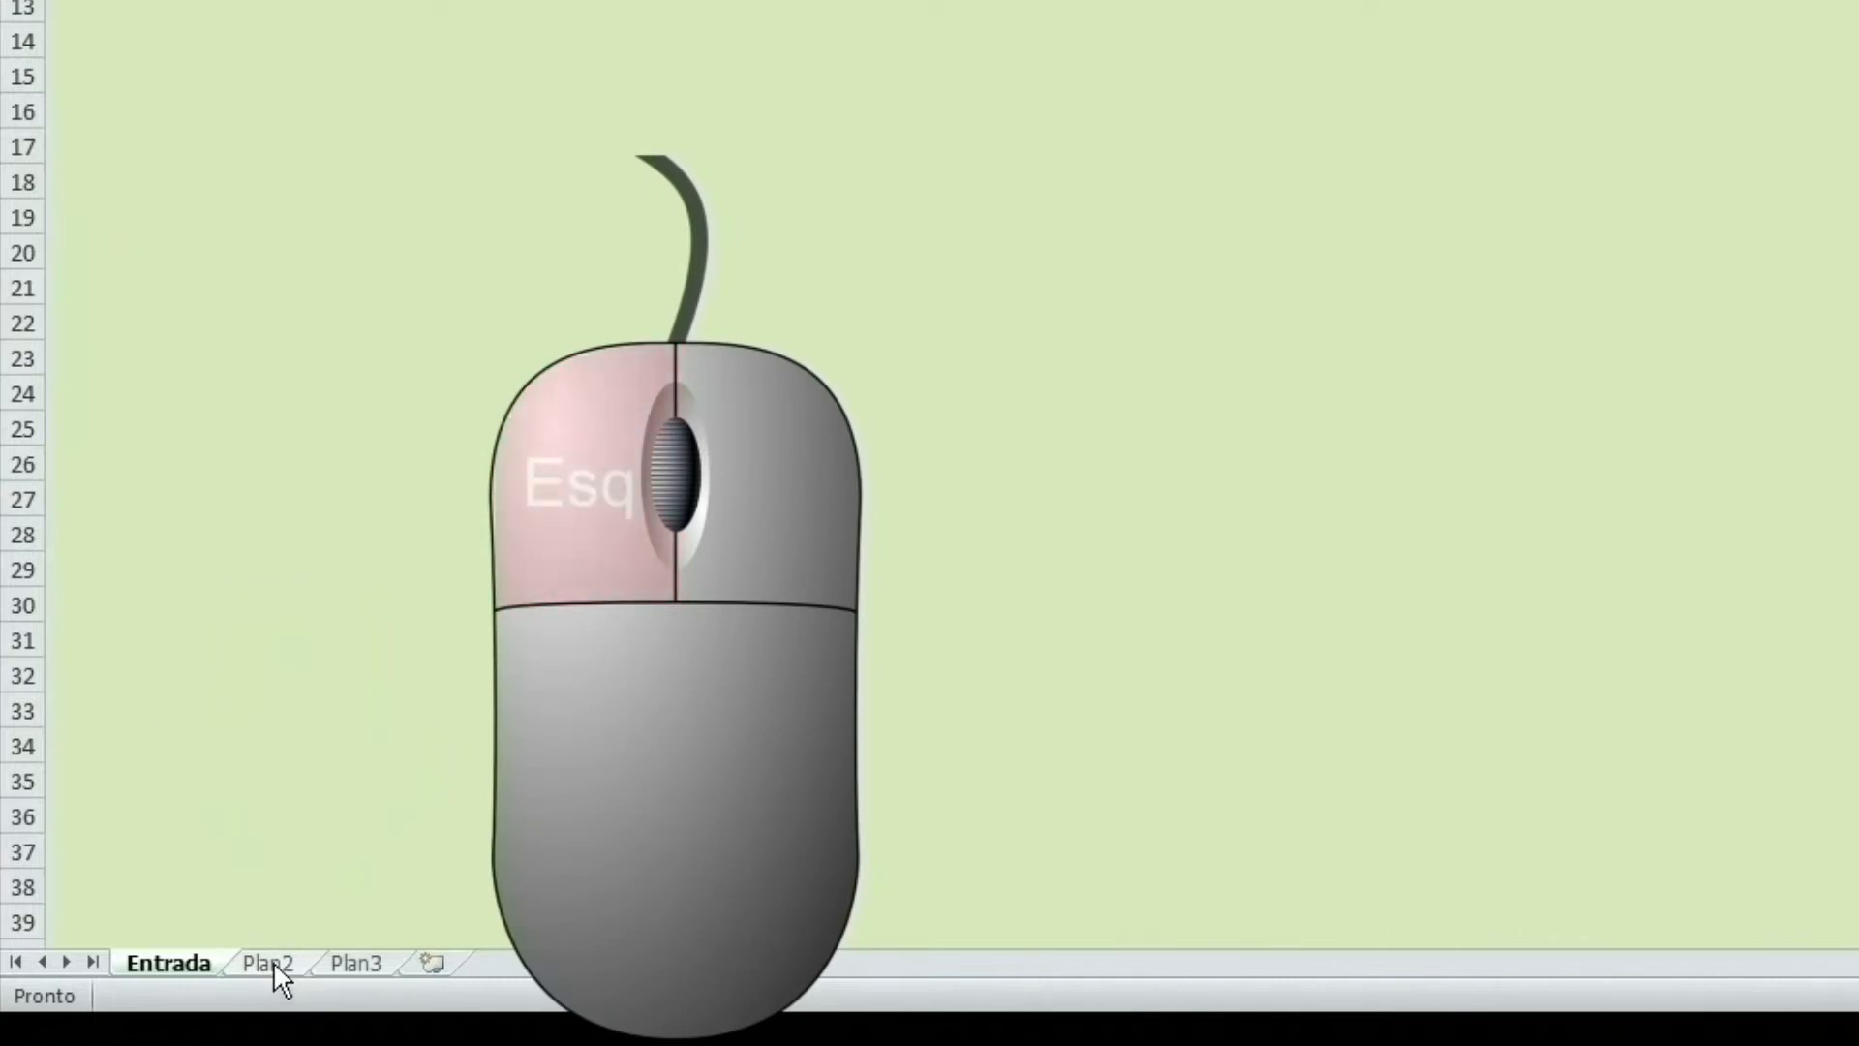
# Step: Rename the Plan2 sheet as Gastos
pyautogui.doubleClick(273, 964)
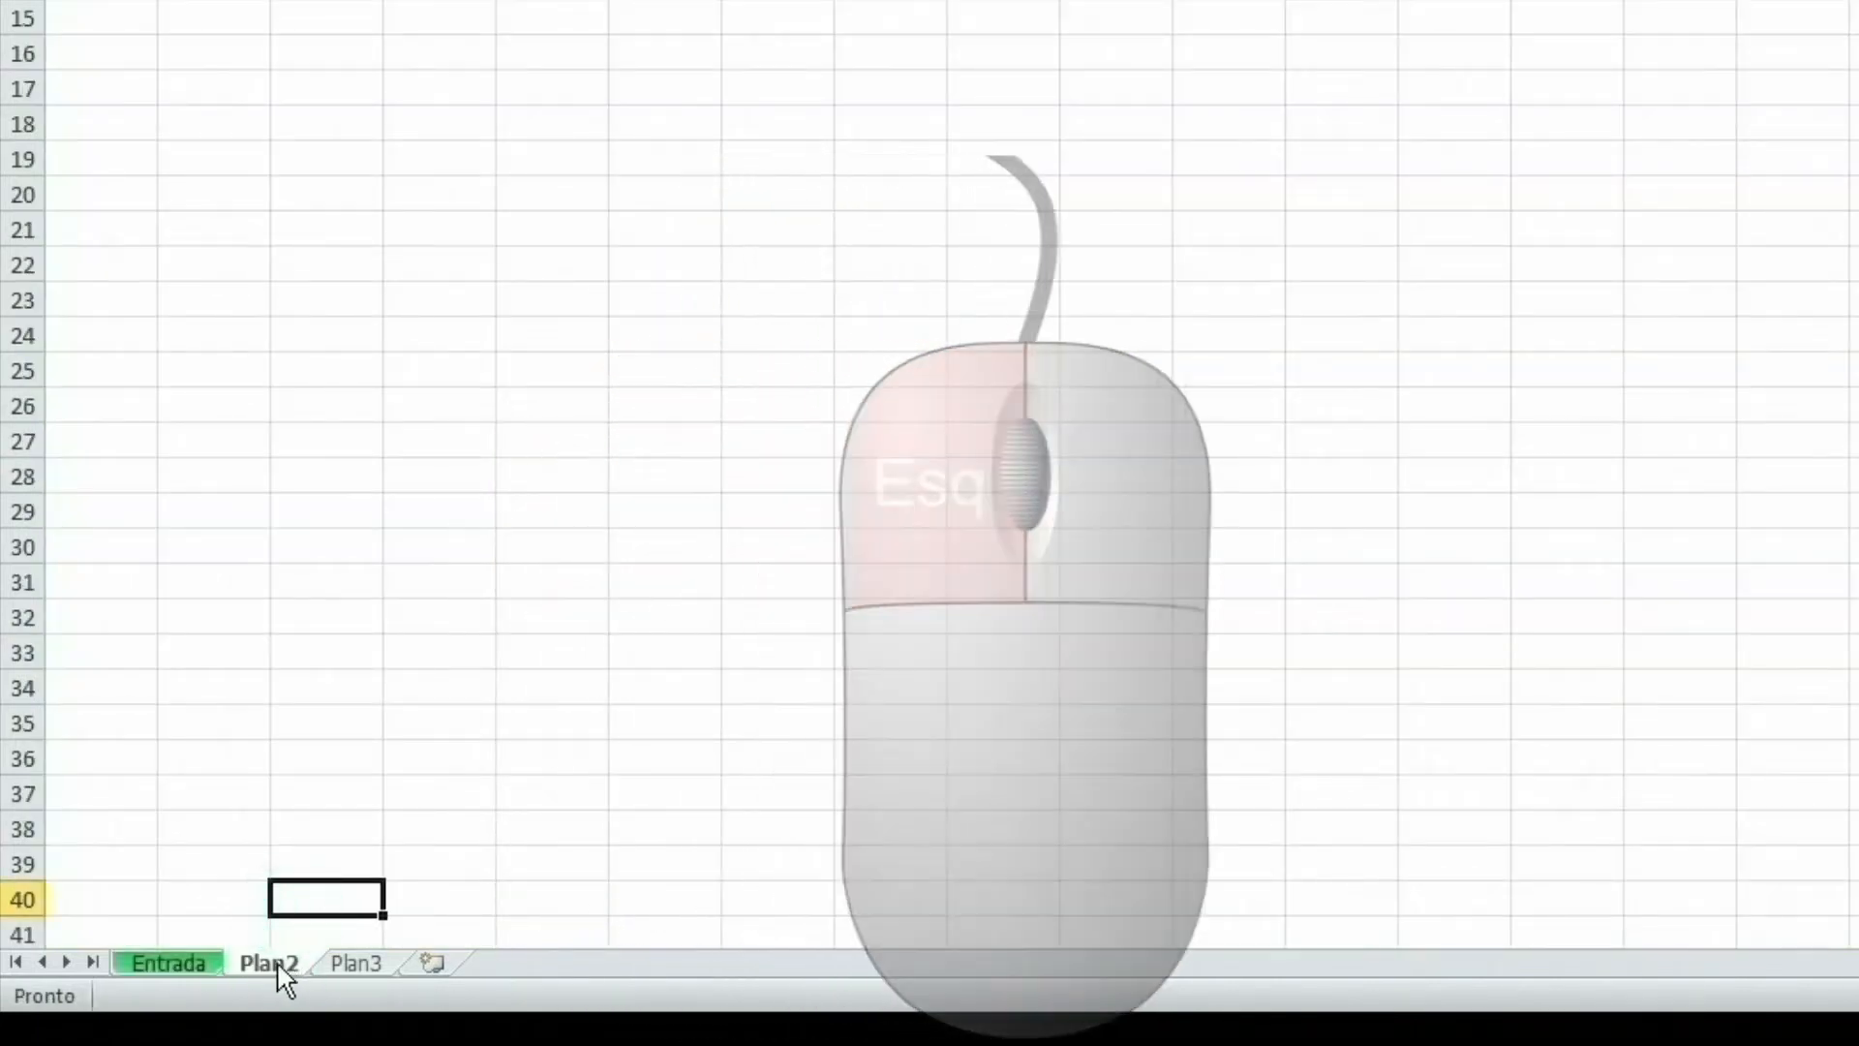
pyautogui.rightClick(275, 959)
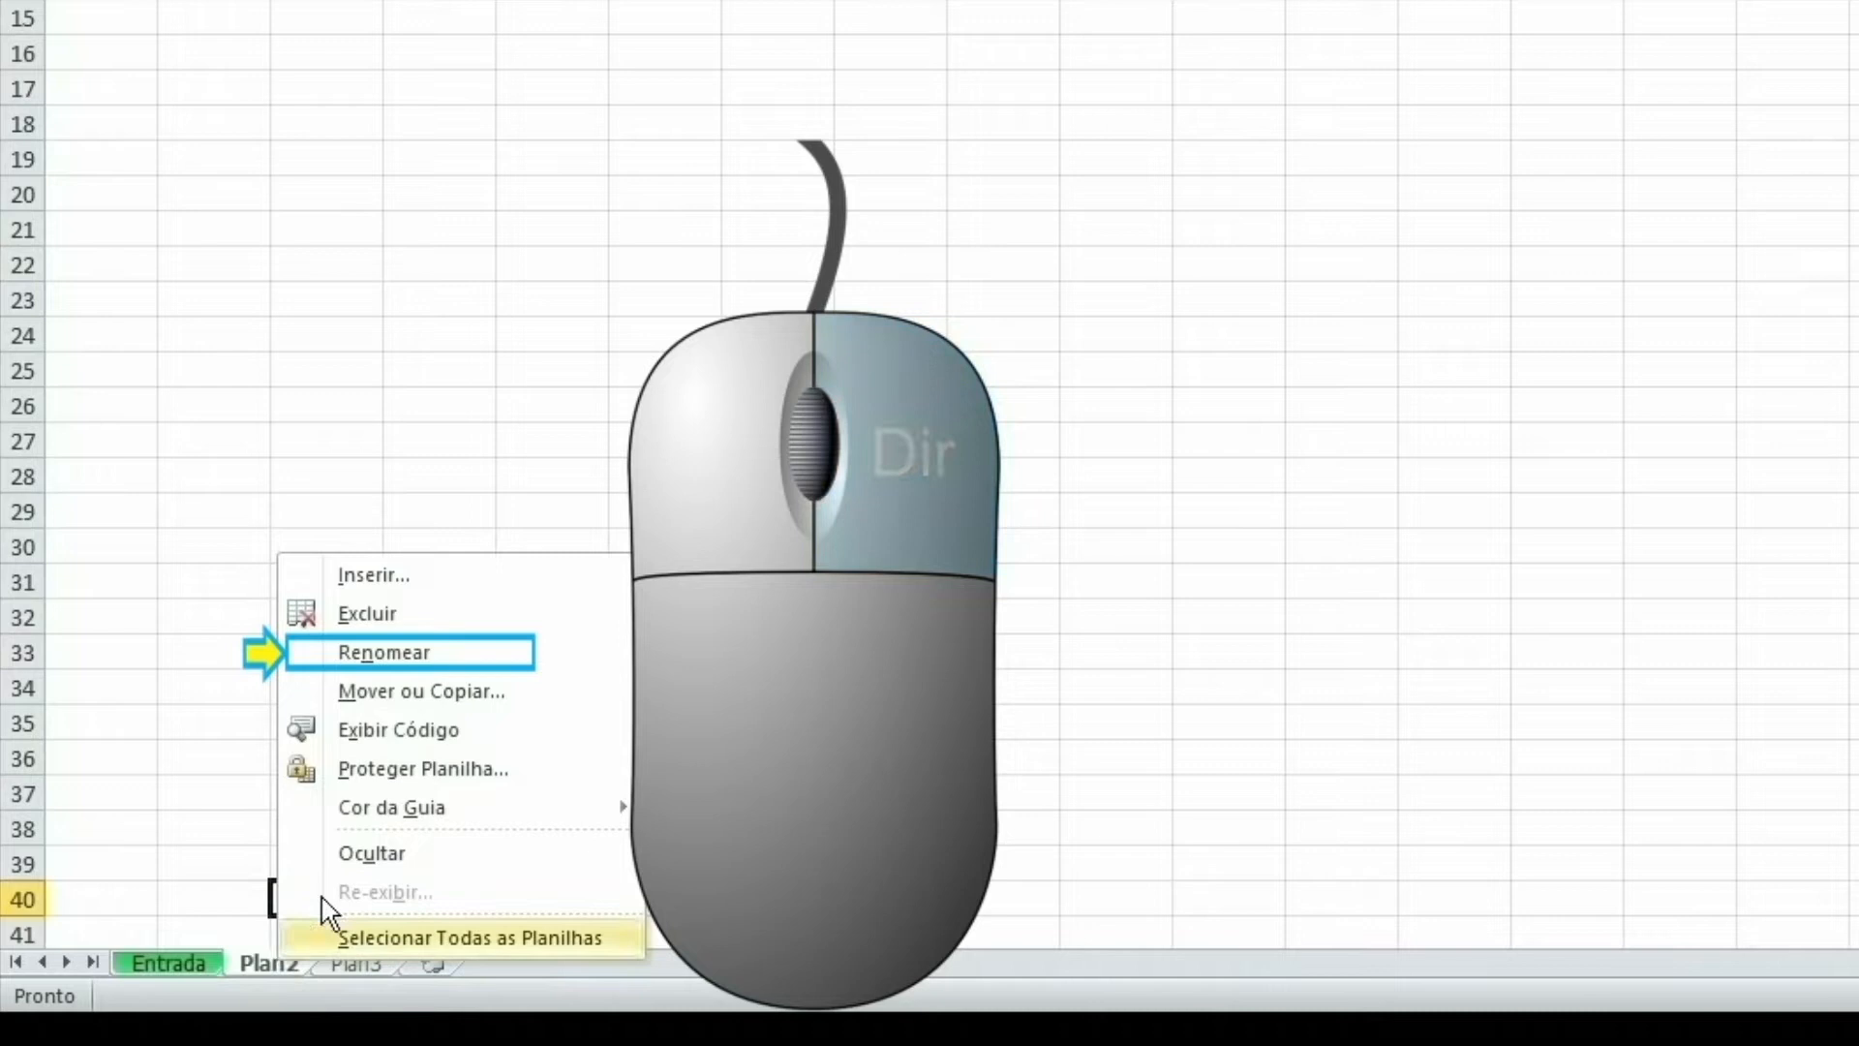
pyautogui.click(432, 656)
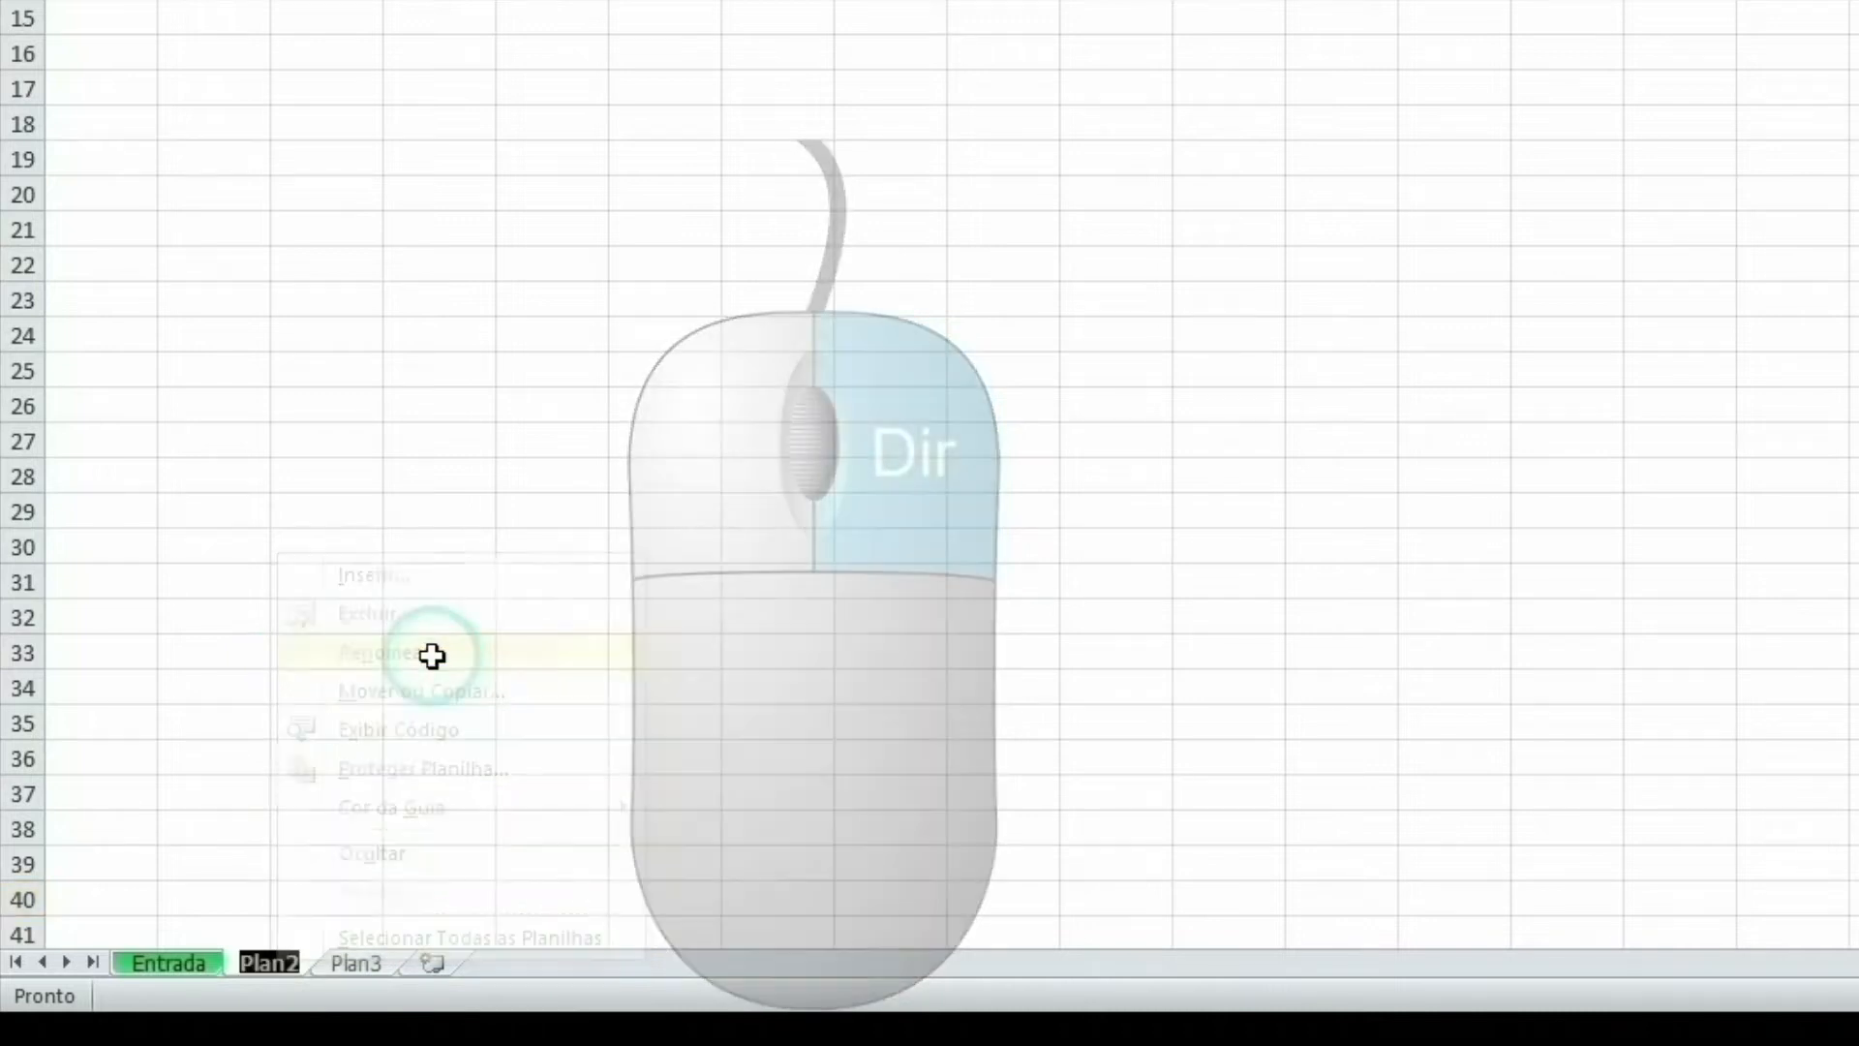
pyautogui.write('Gastos')
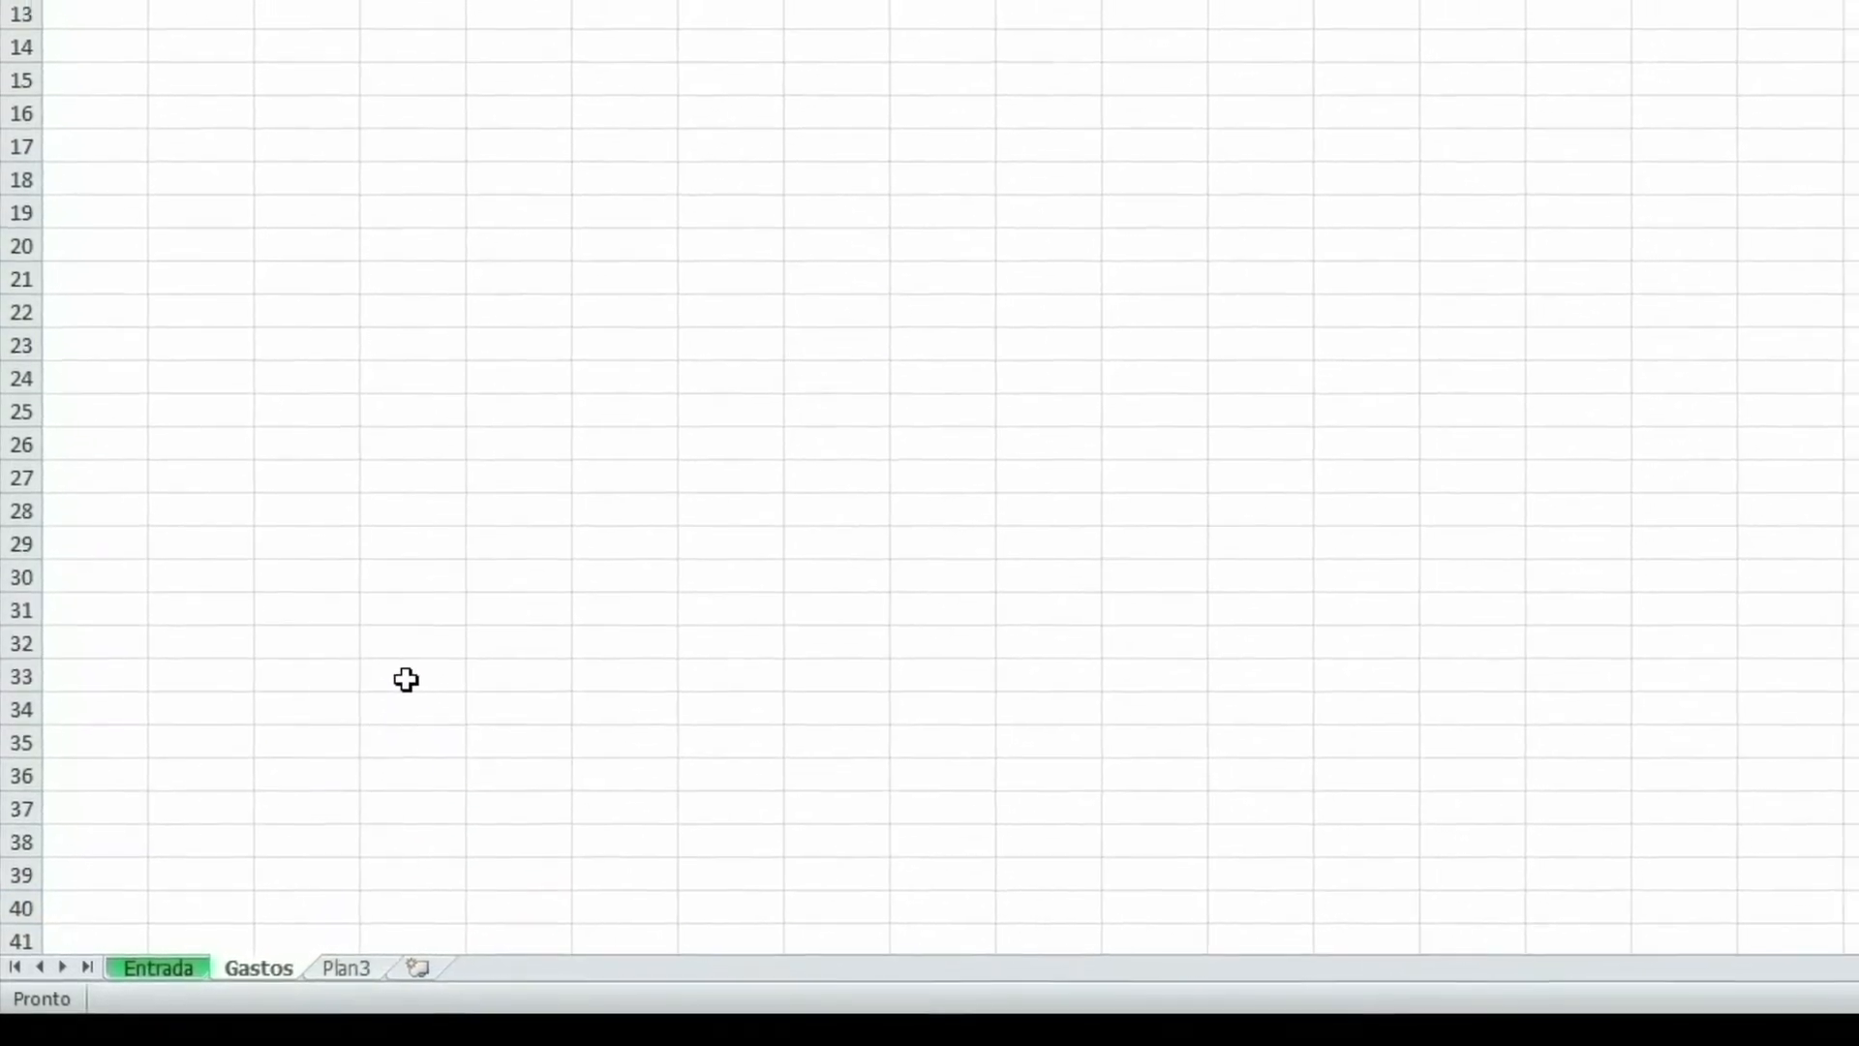
pyautogui.press('Return')
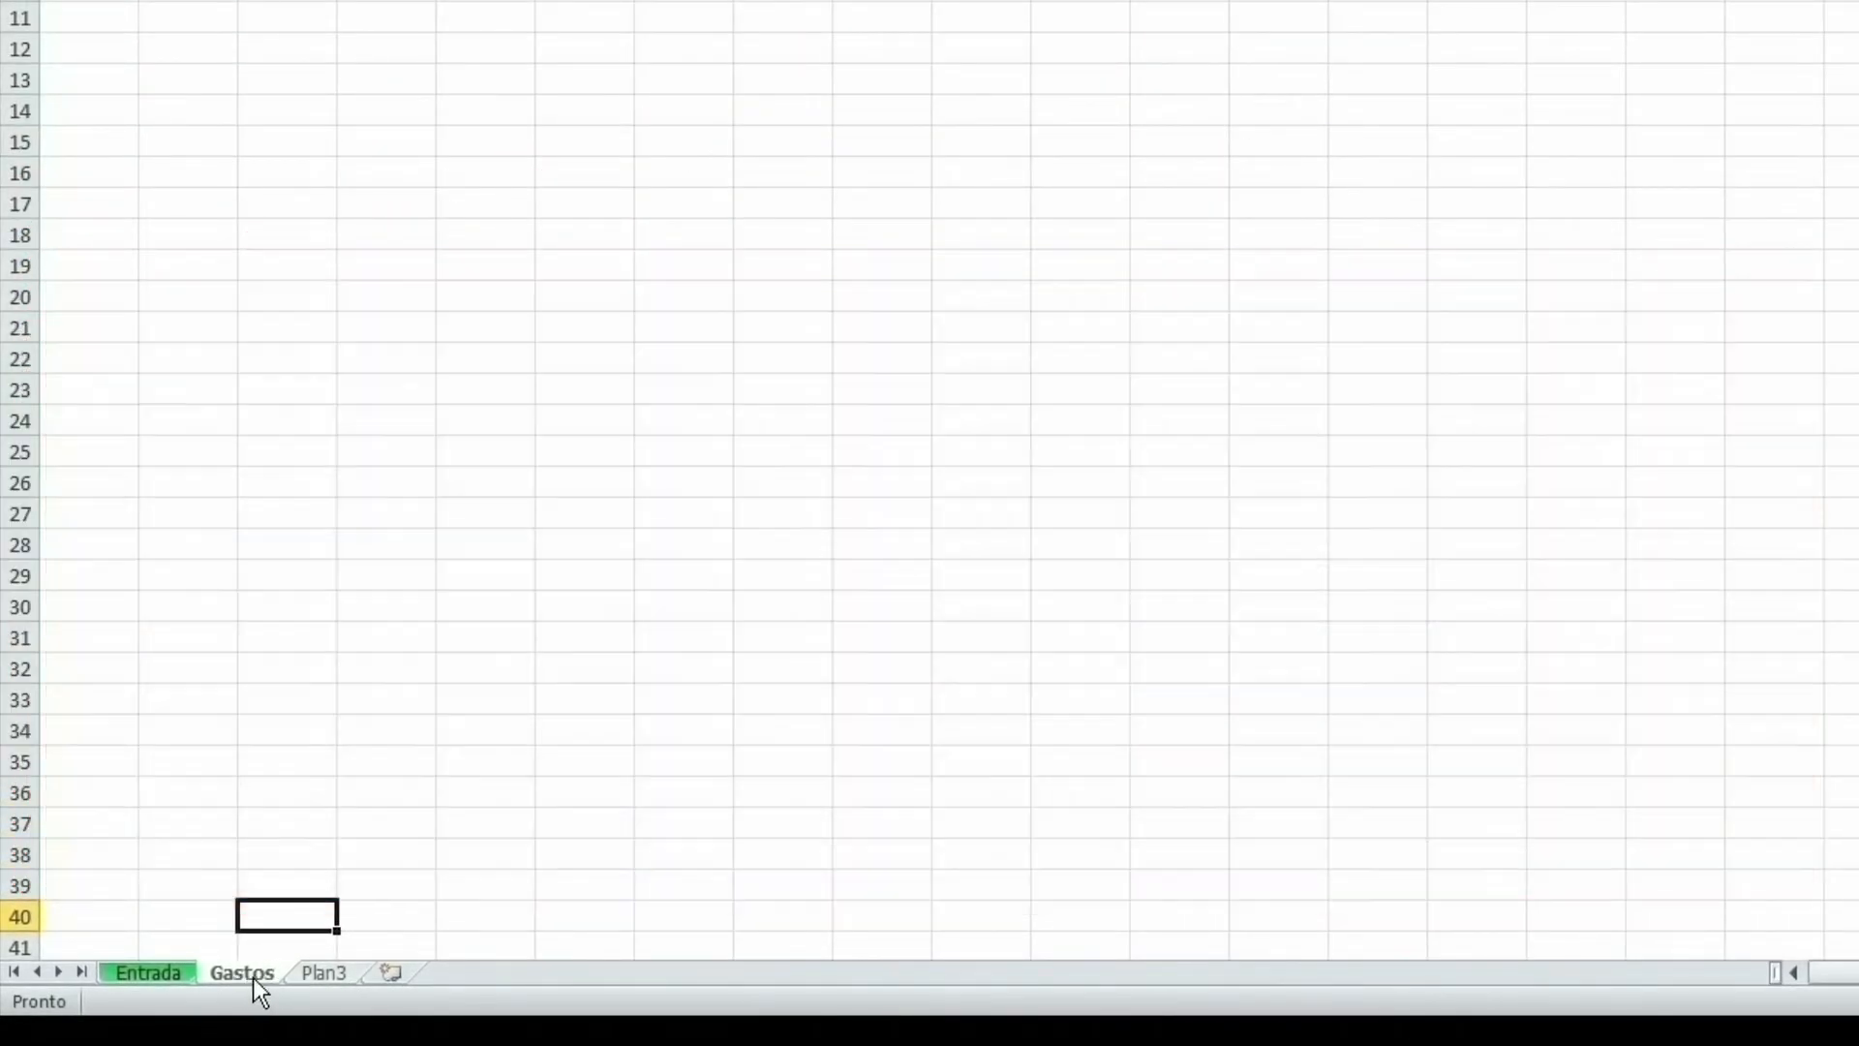
# Step: Give the Gastos sheet tab the standard red colour and switch to the Entrada sheet
pyautogui.rightClick(257, 974)
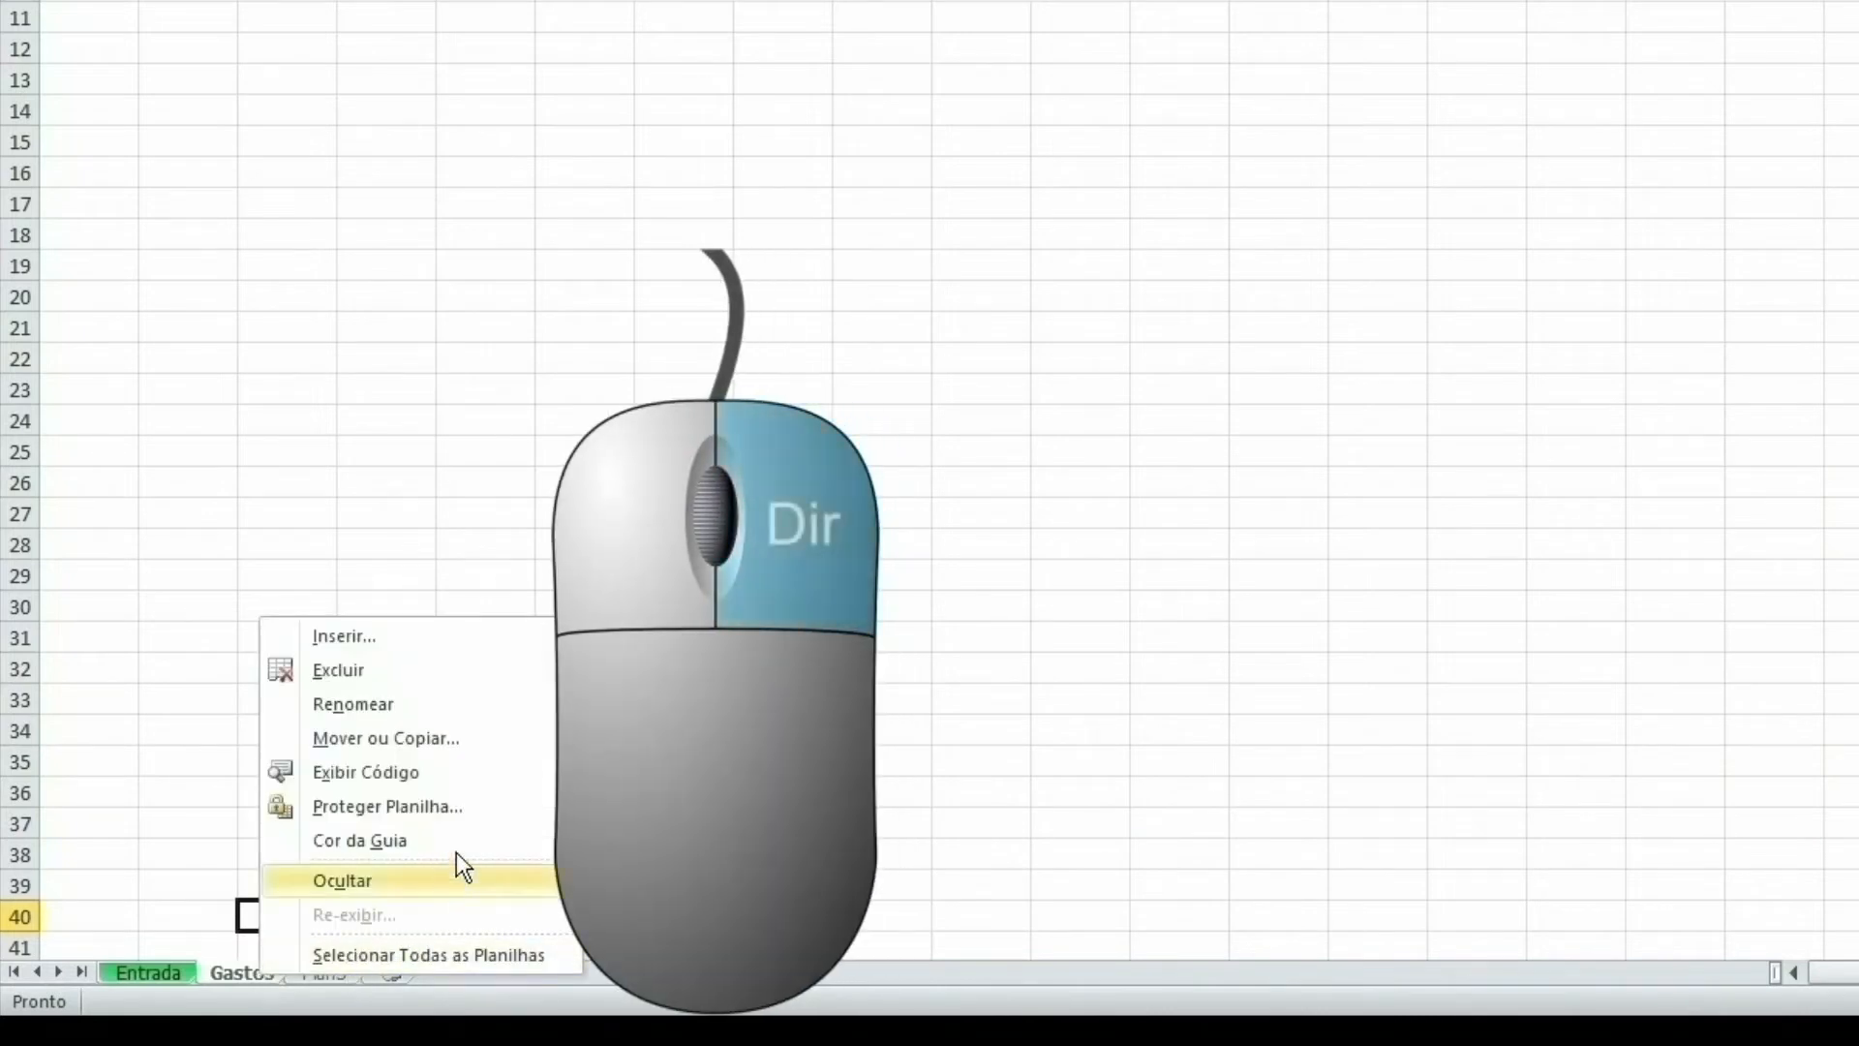
pyautogui.moveTo(475, 843)
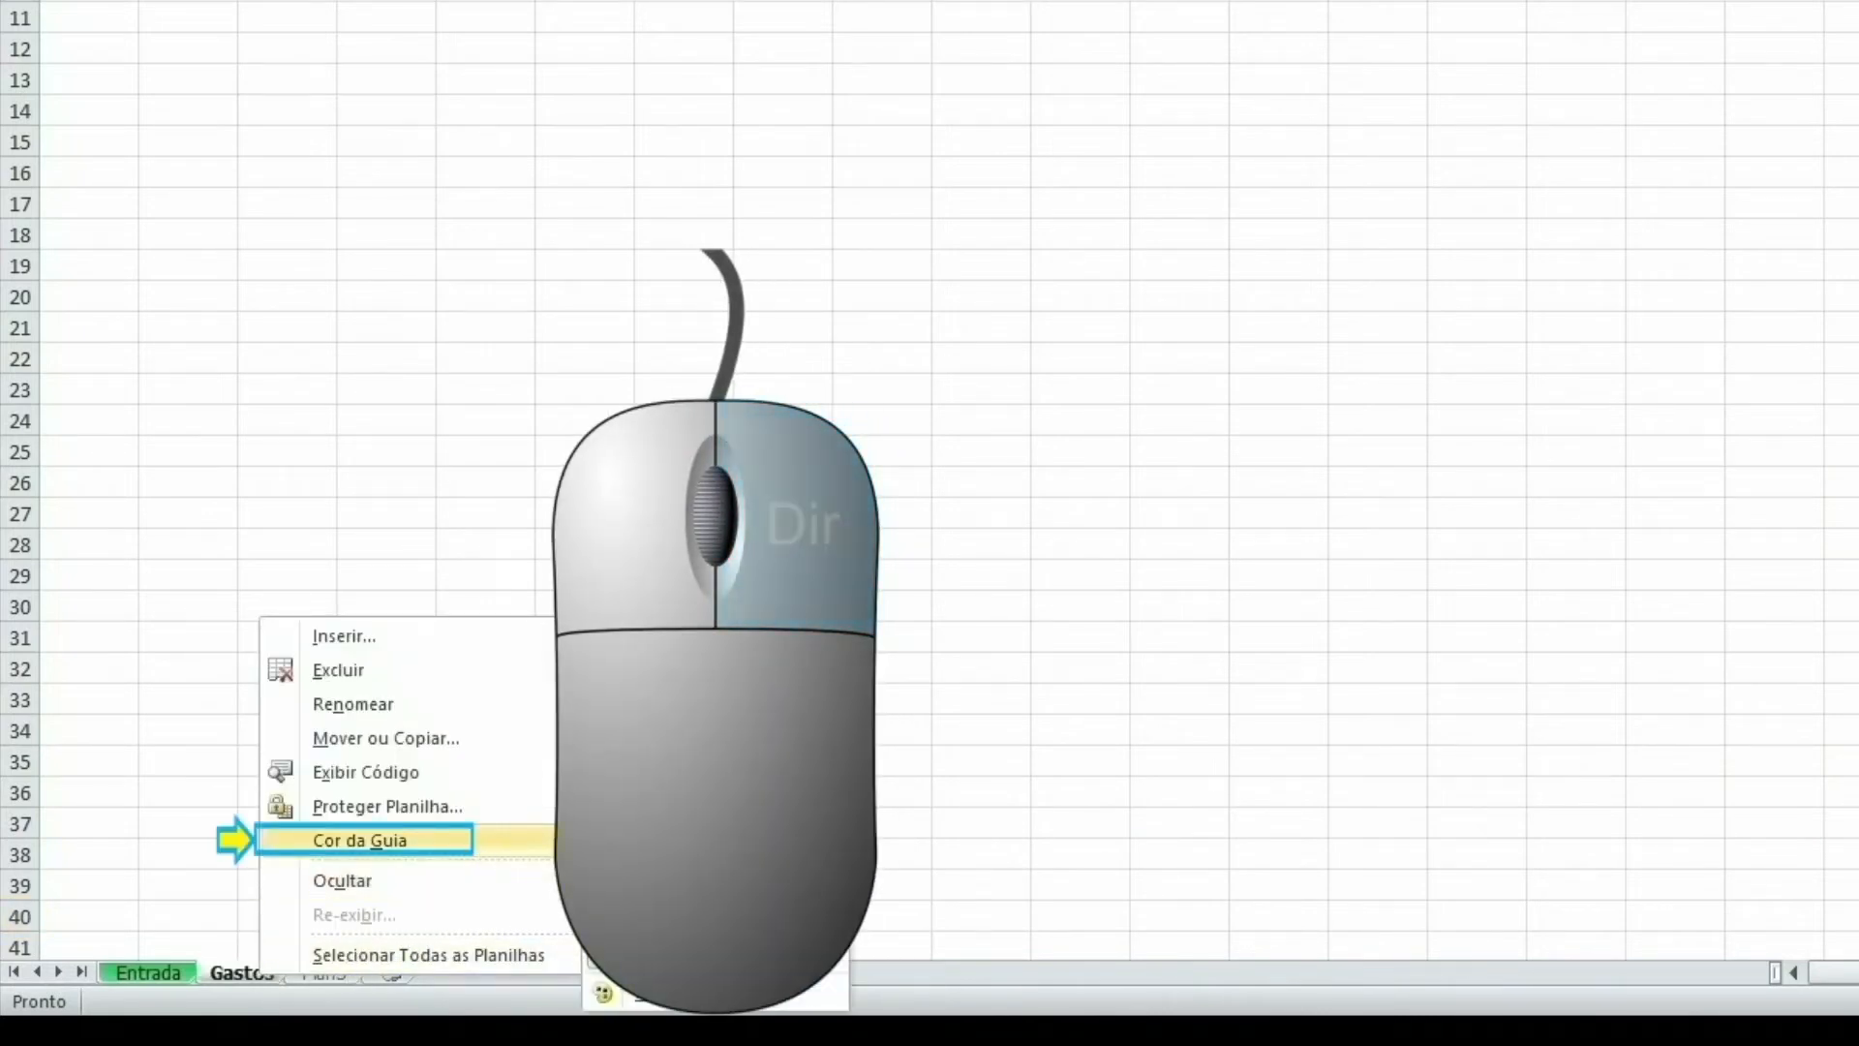
pyautogui.click(625, 921)
pyautogui.click(494, 829)
pyautogui.click(155, 973)
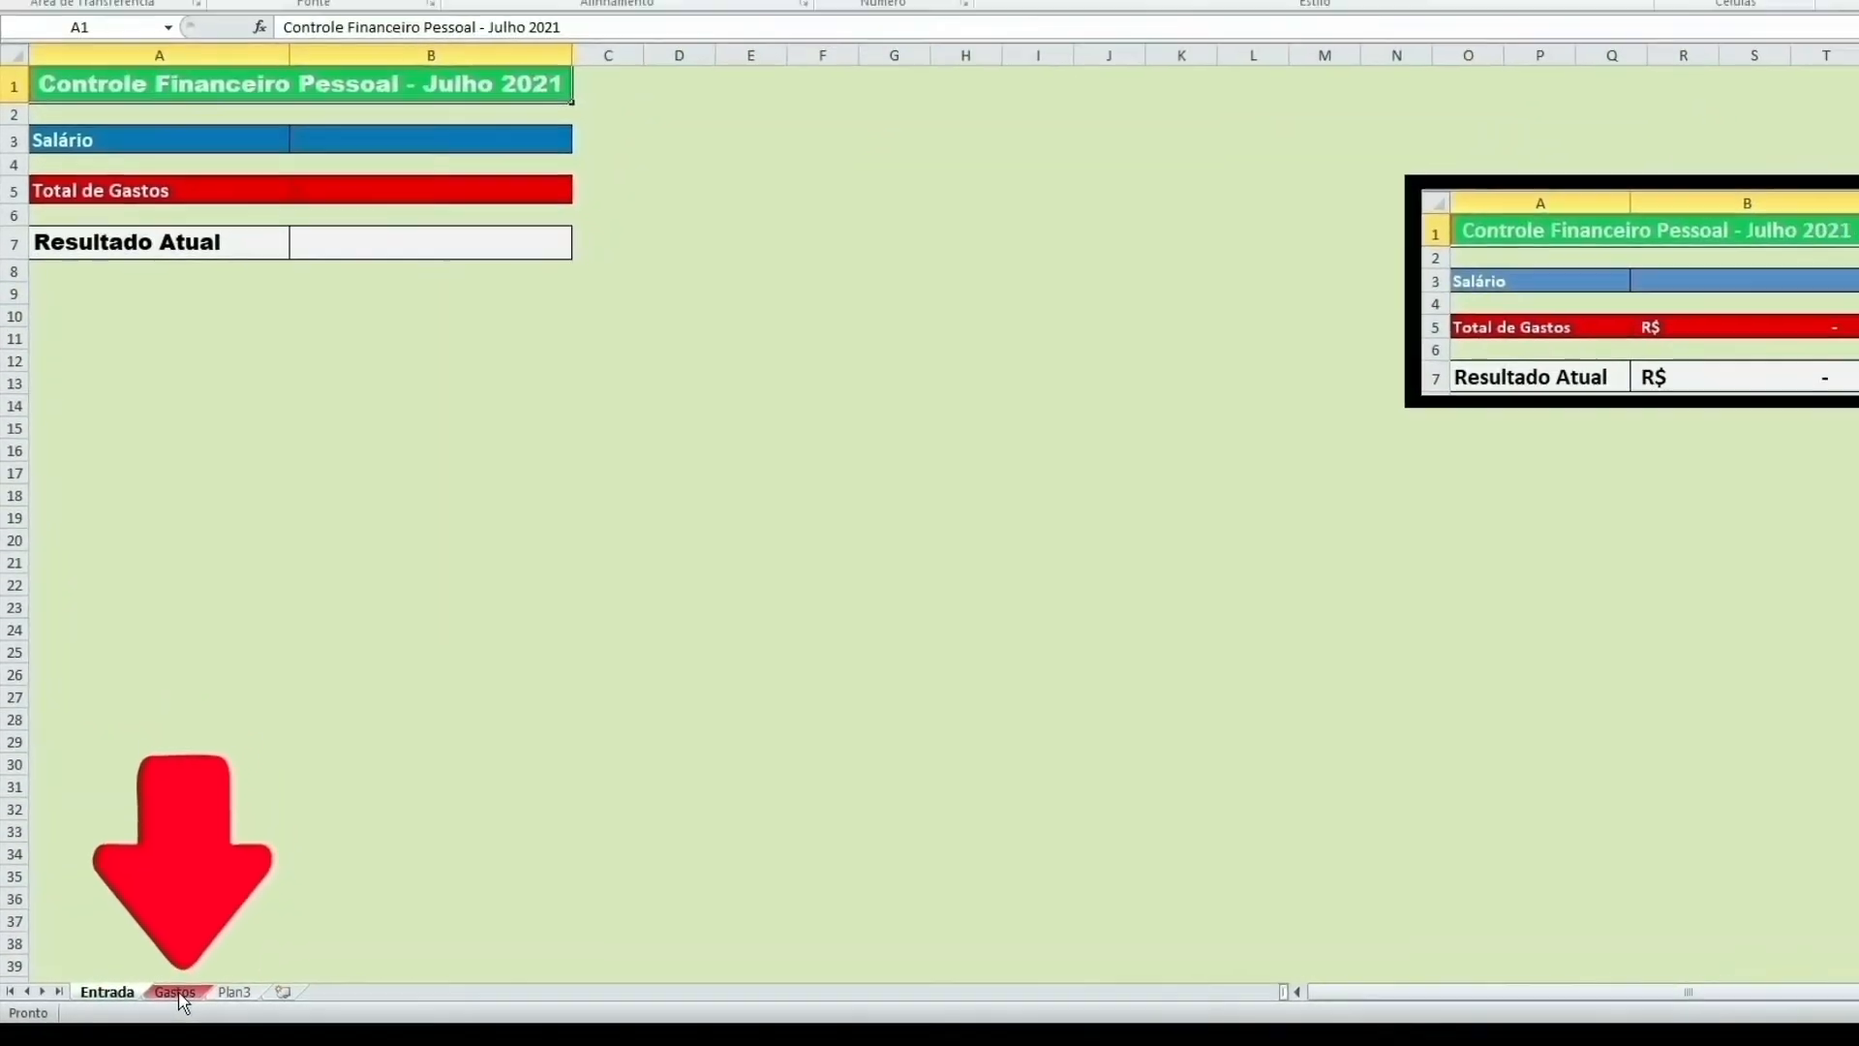
# Step: Fill all cells of the Gastos sheet with the light red theme colour, second shade below the base red
pyautogui.click(177, 993)
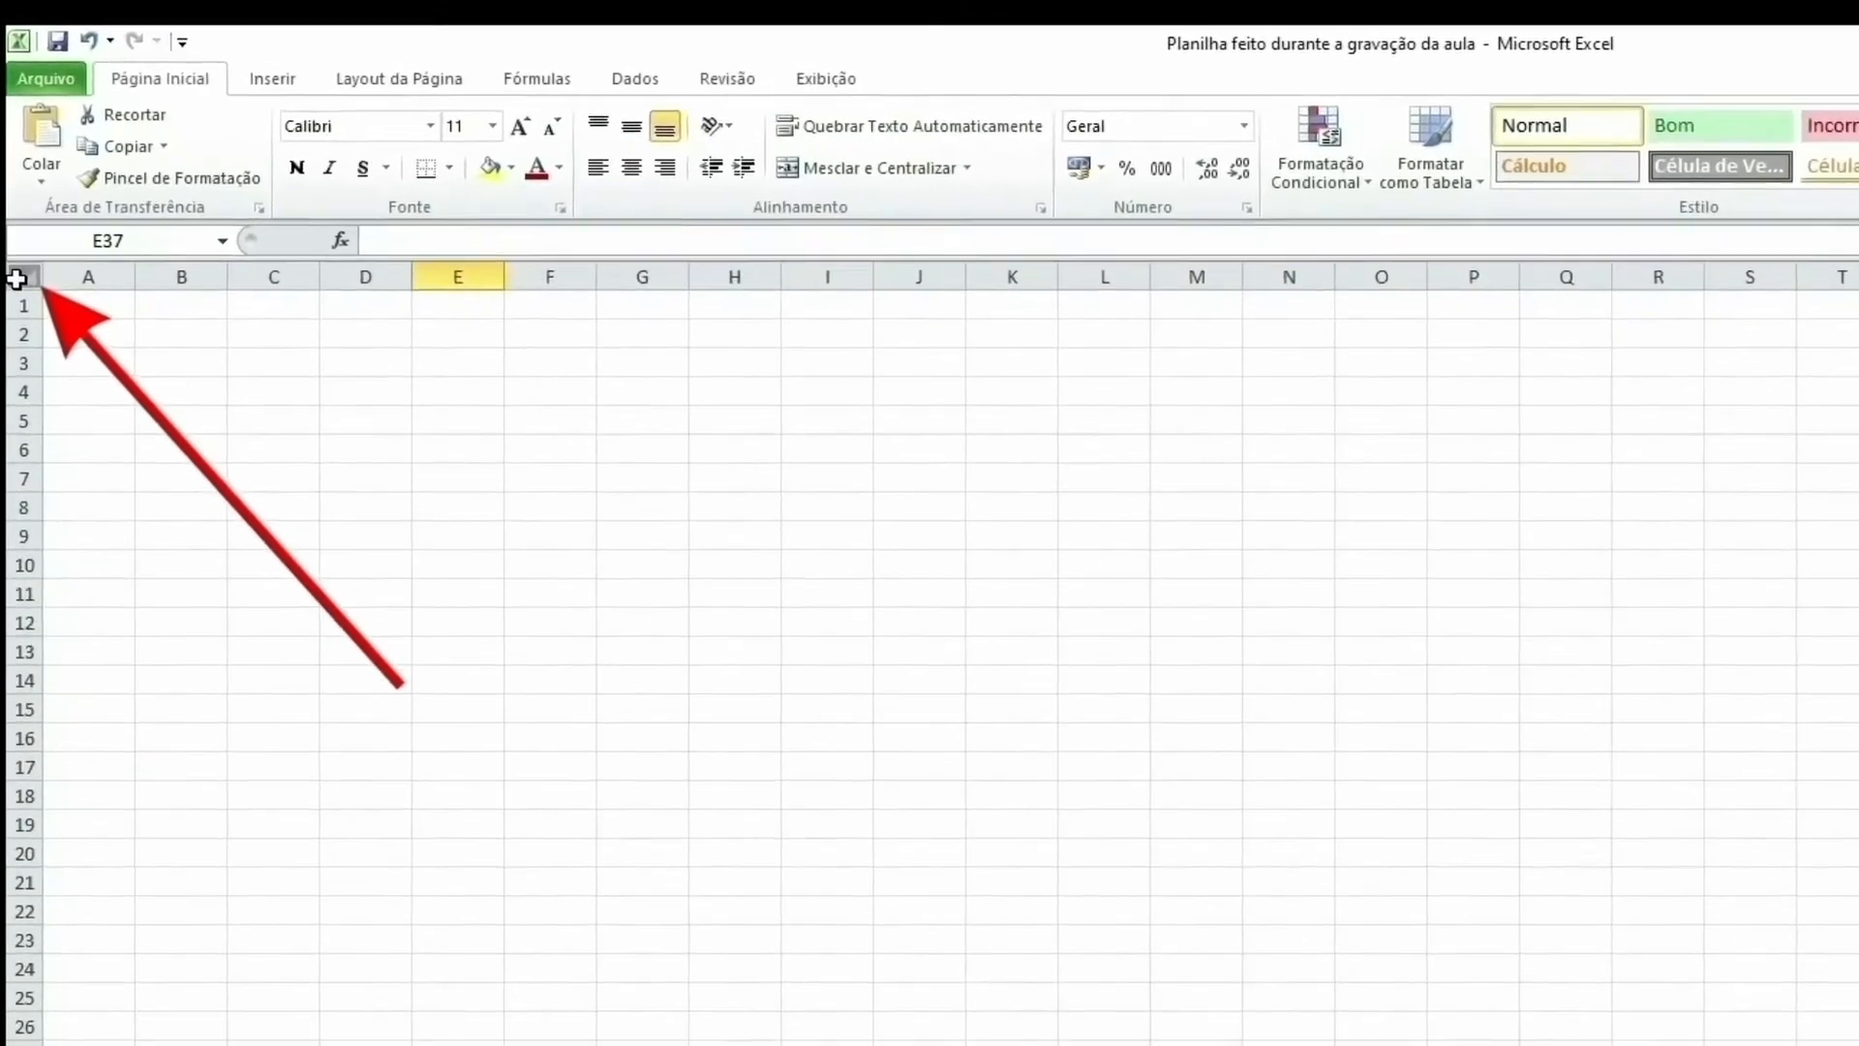
pyautogui.click(51, 332)
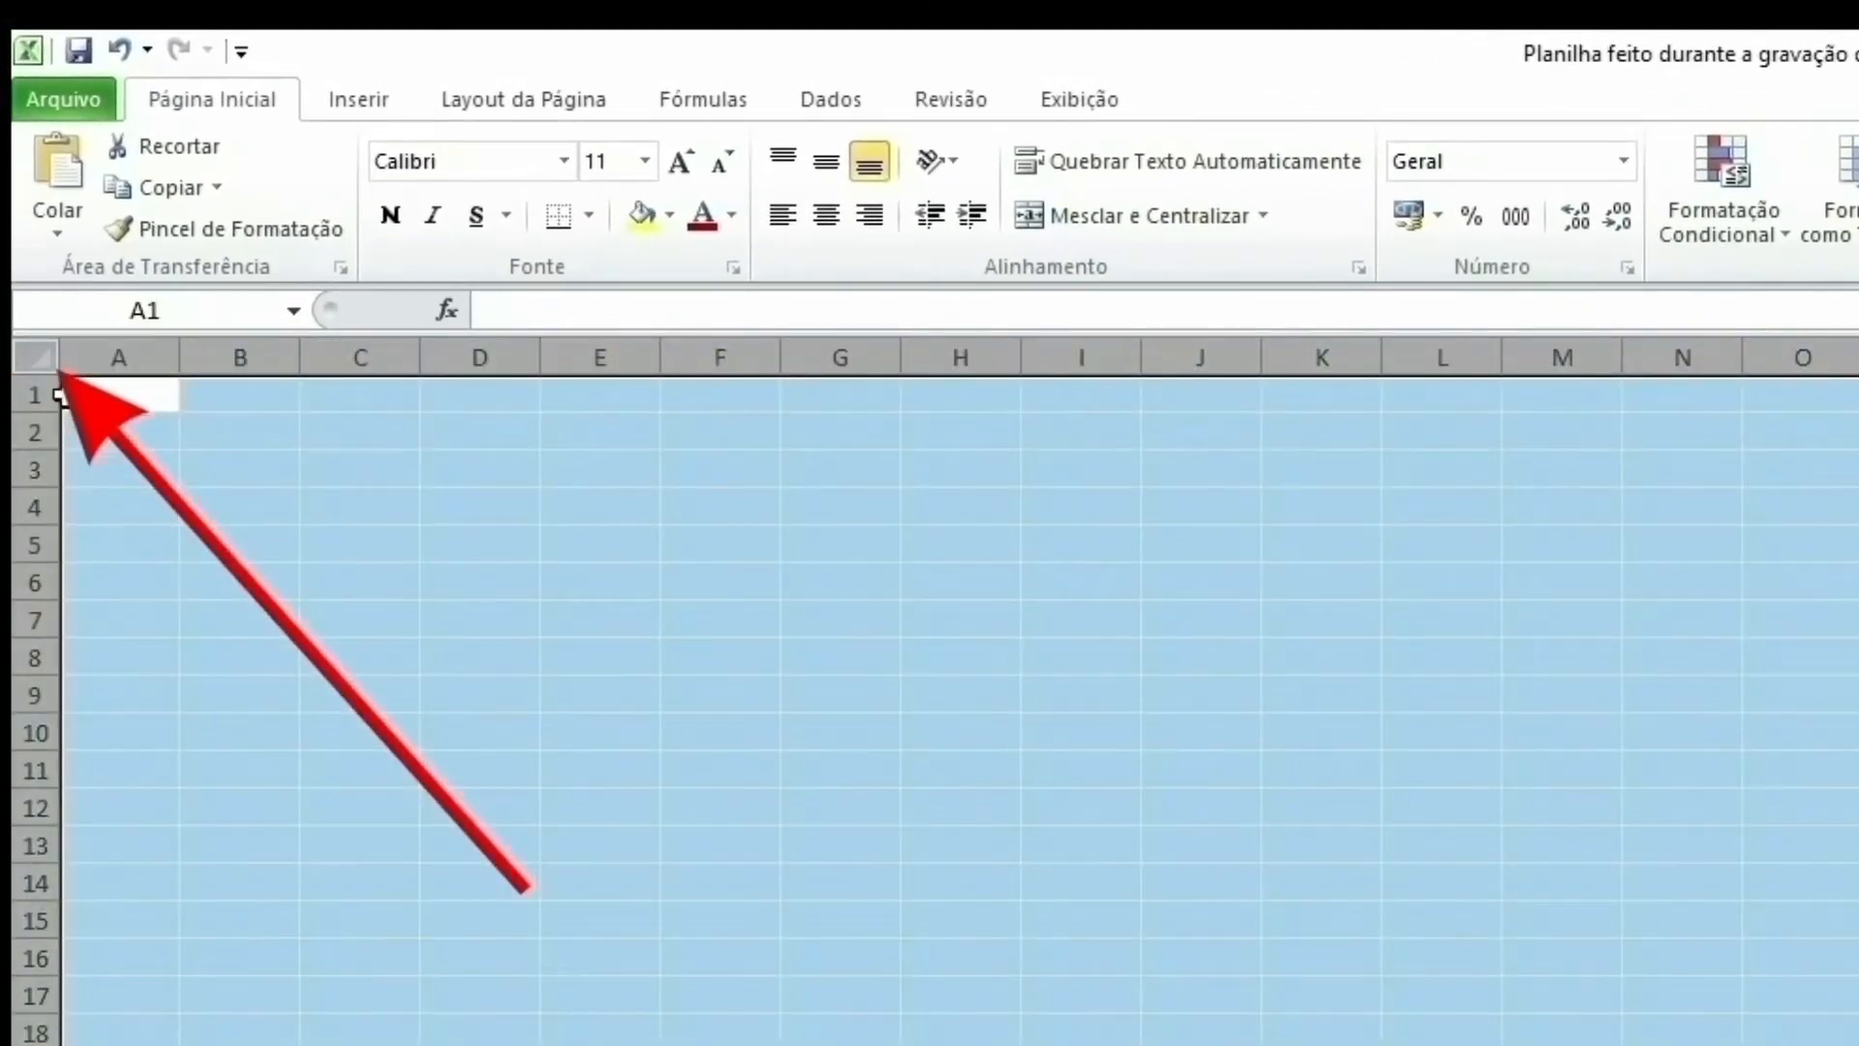
pyautogui.click(670, 219)
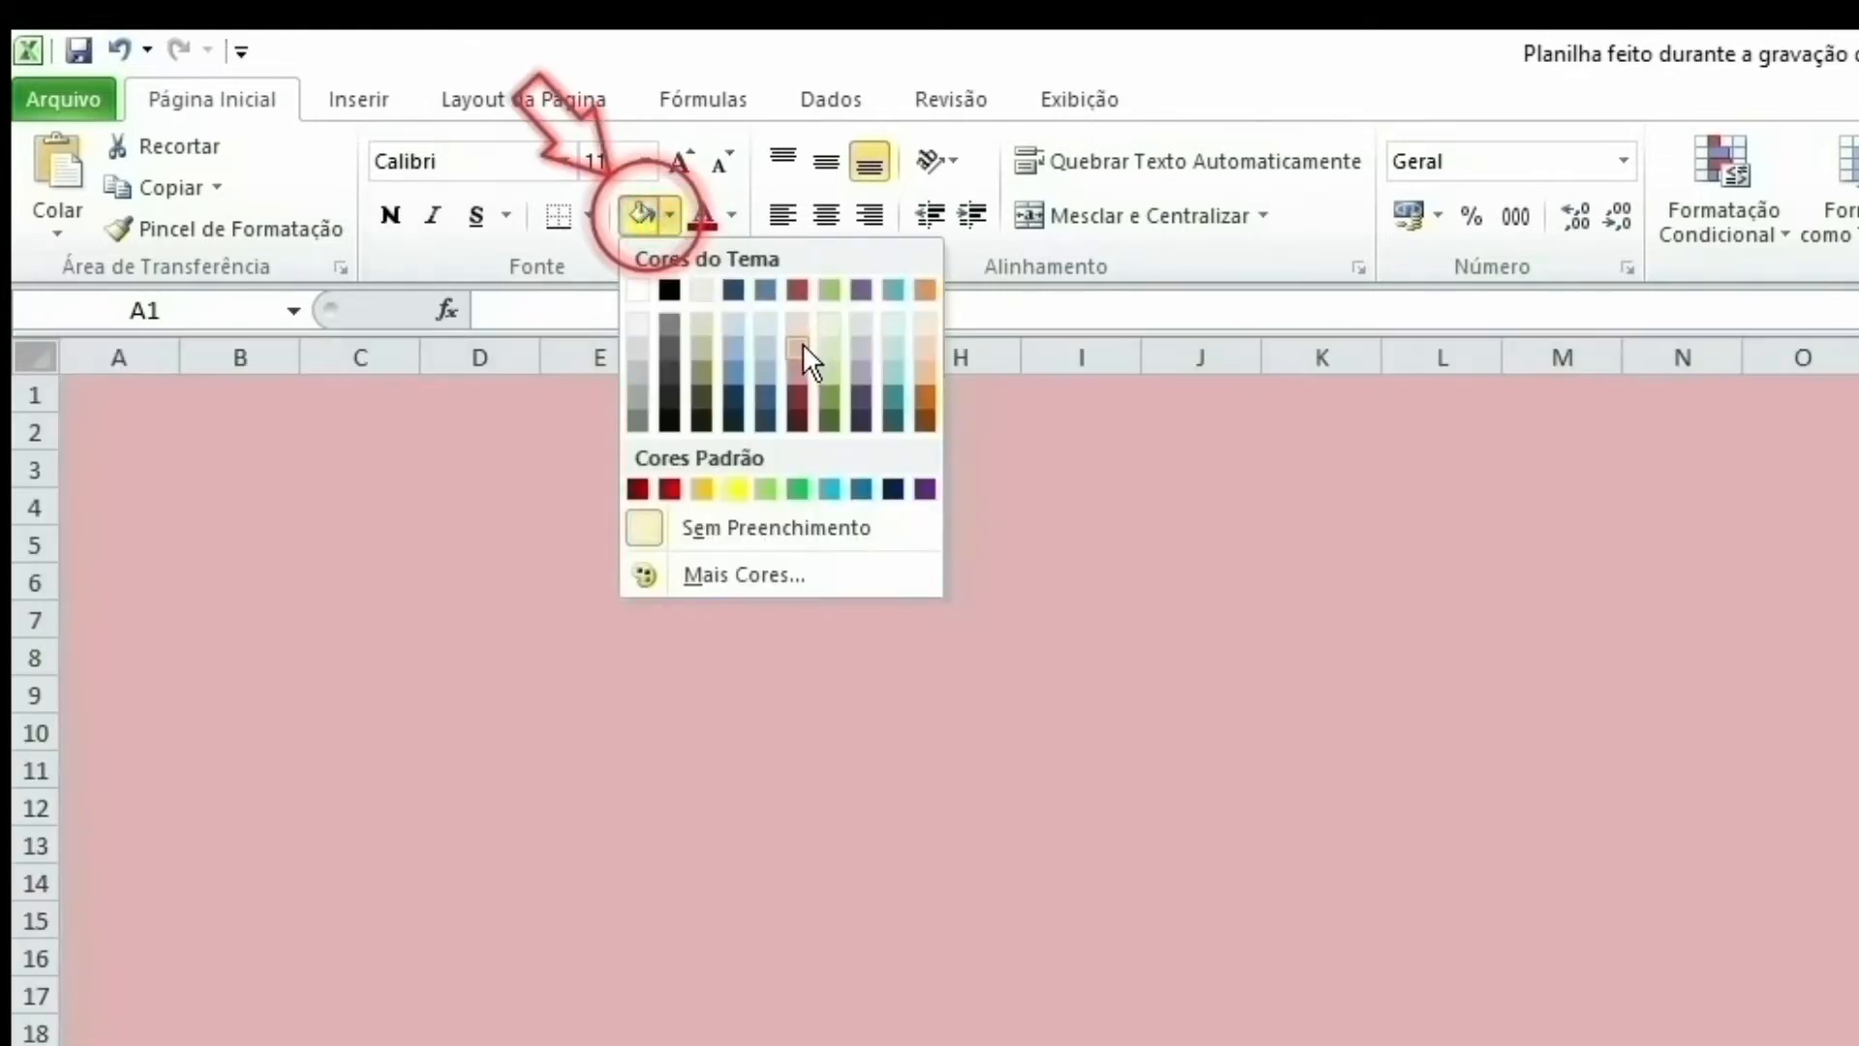
pyautogui.click(804, 343)
pyautogui.click(862, 581)
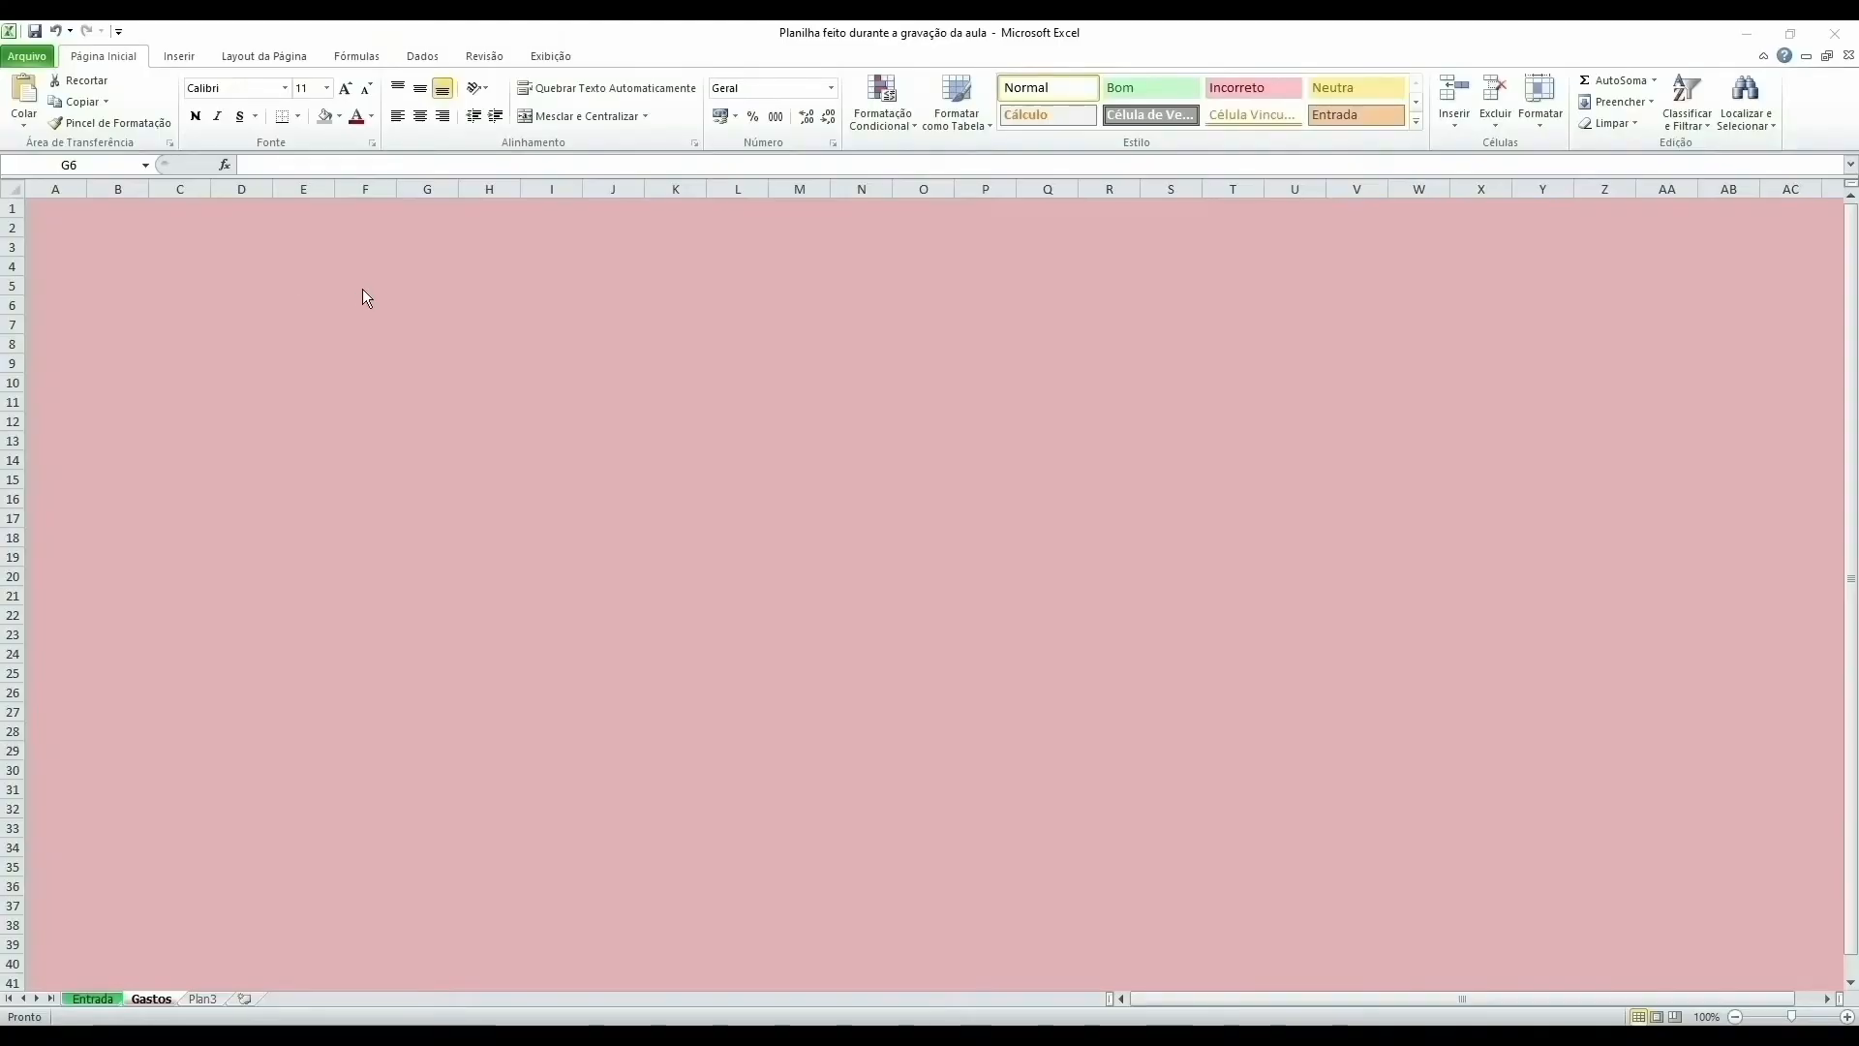
# Step: Paste the copied expense table picture as a reference and enter the title "Gastos em Julho de 2021" in cell A1
pyautogui.click(792, 283)
pyautogui.hotkey('ctrl', 'v')
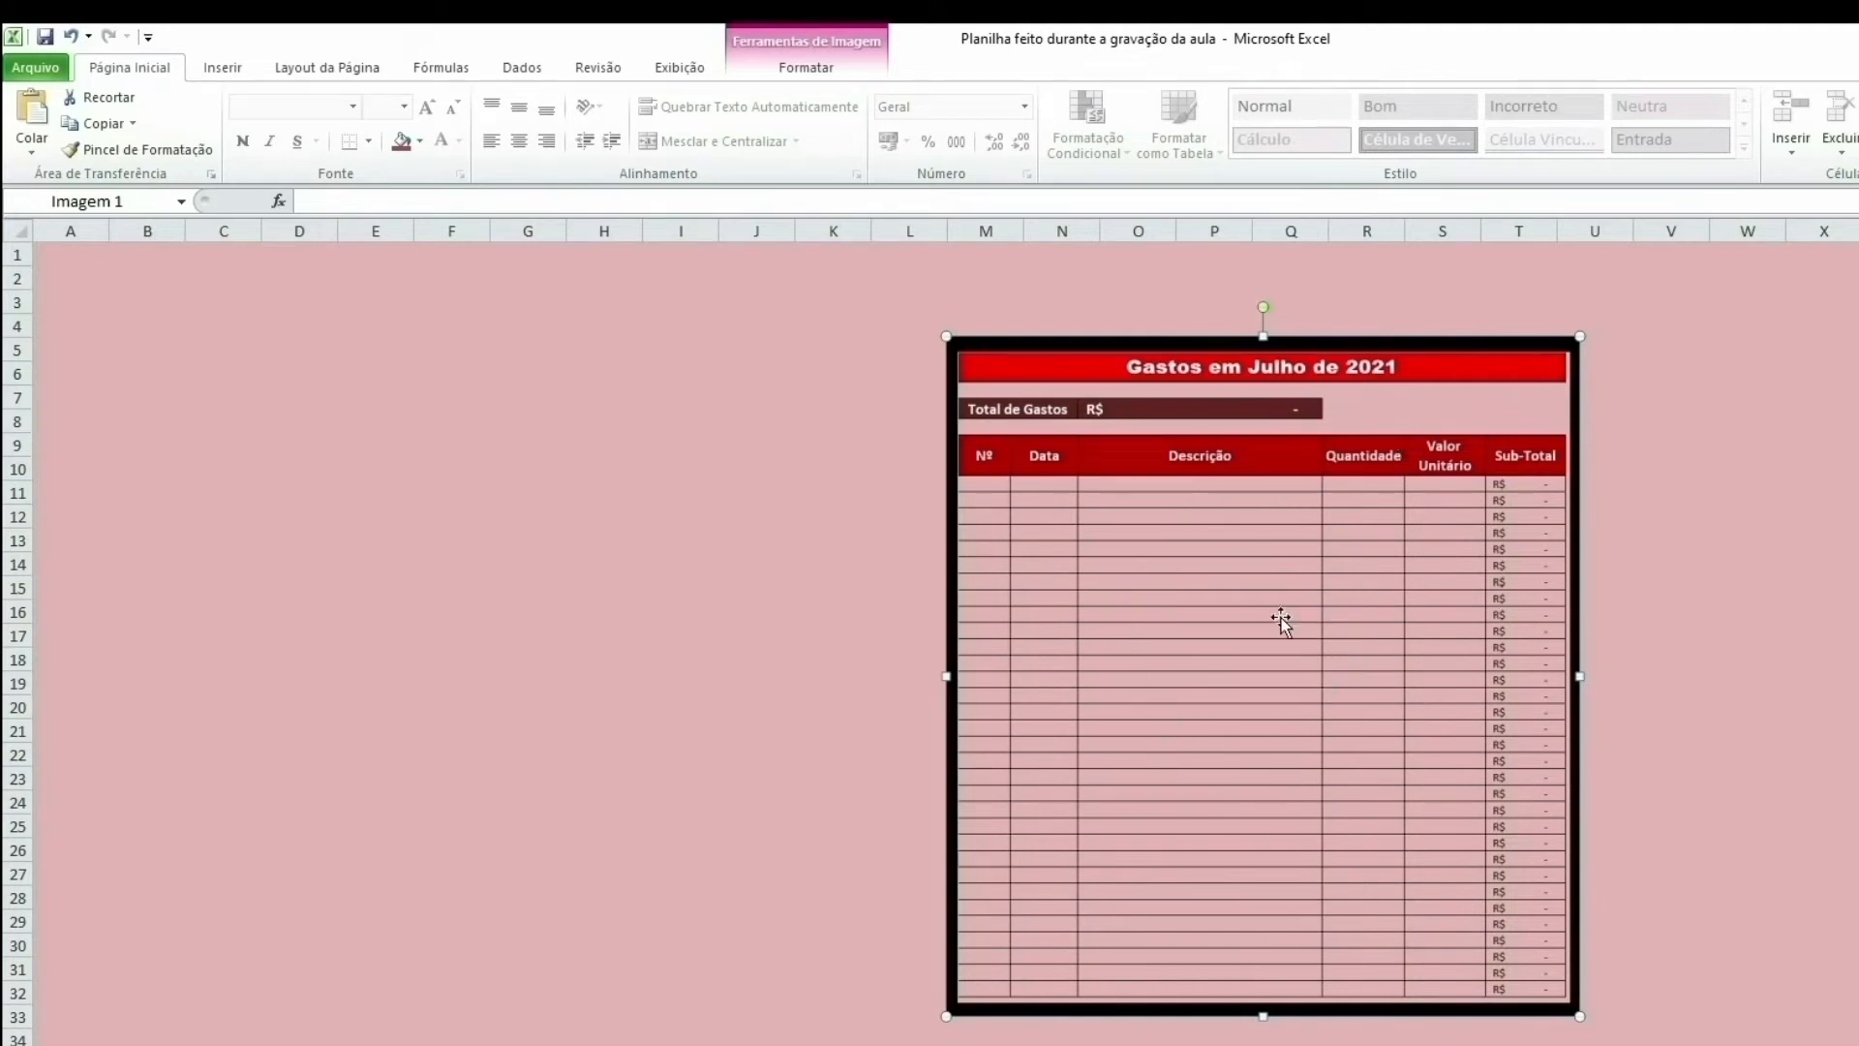
pyautogui.click(67, 259)
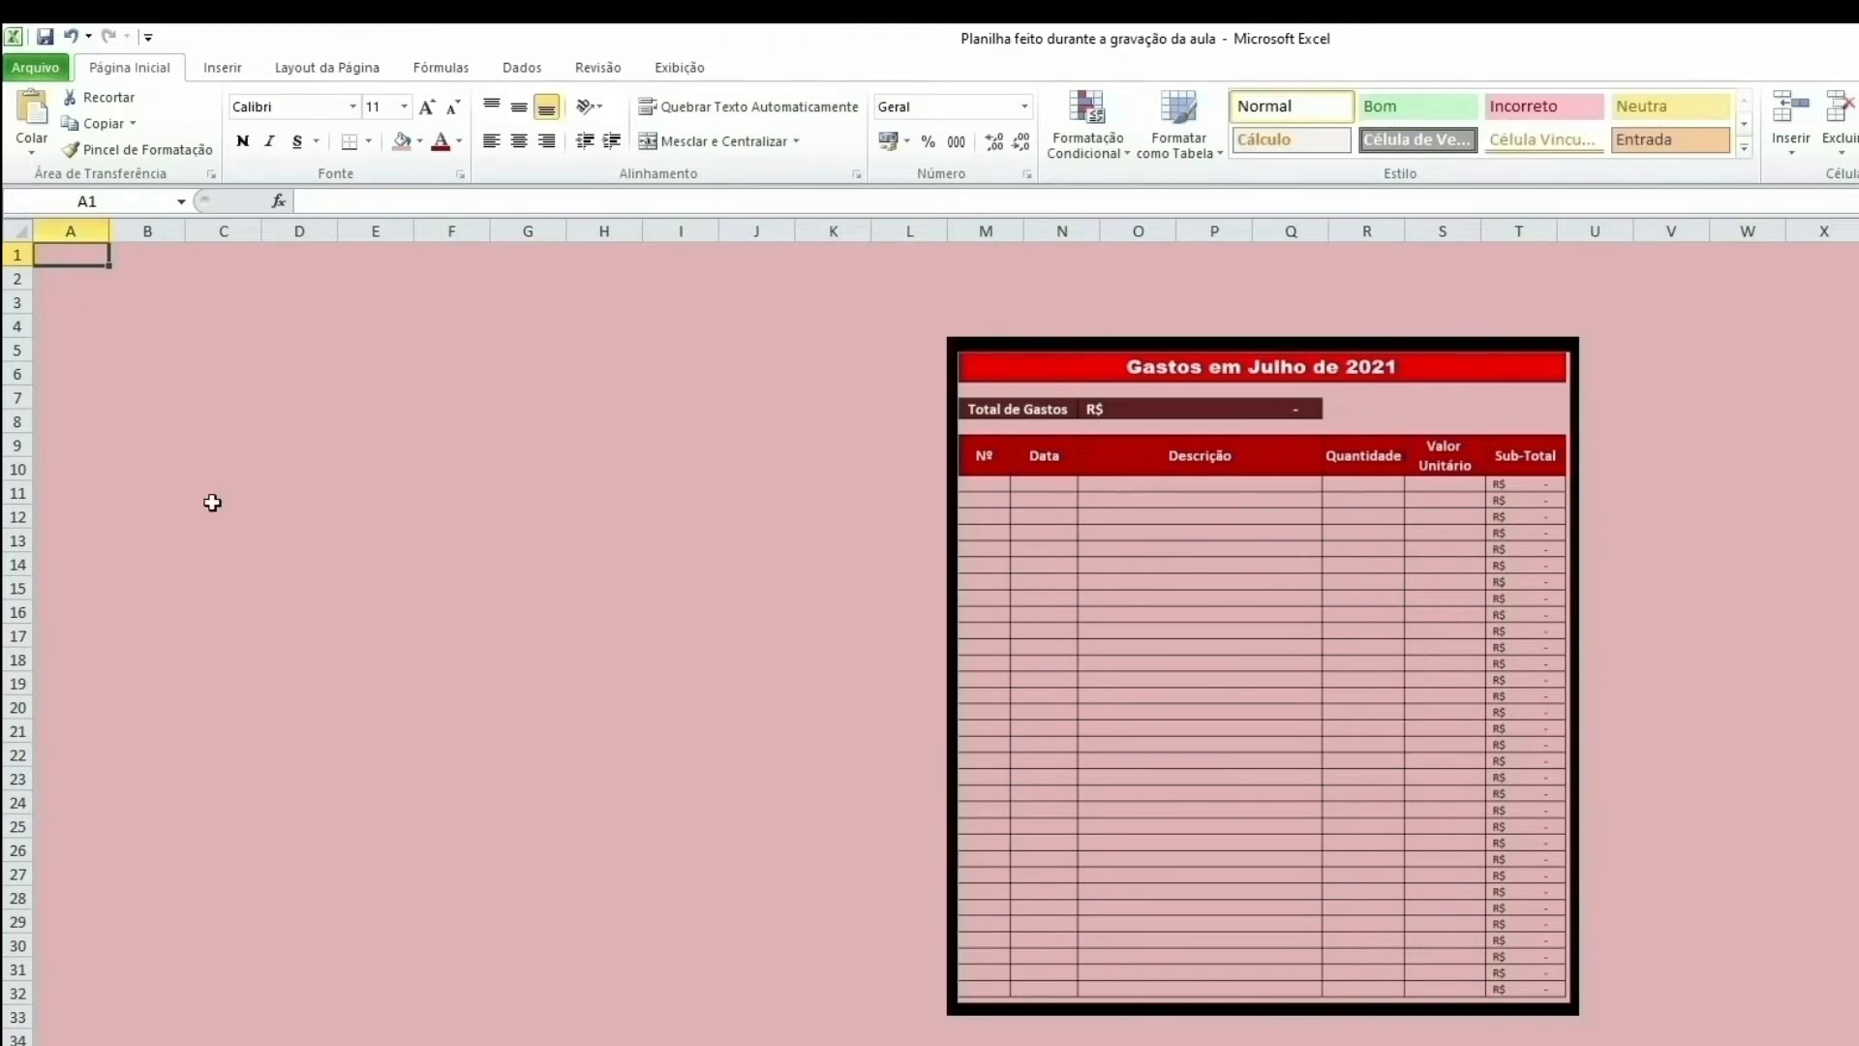
pyautogui.write('gASTOS')
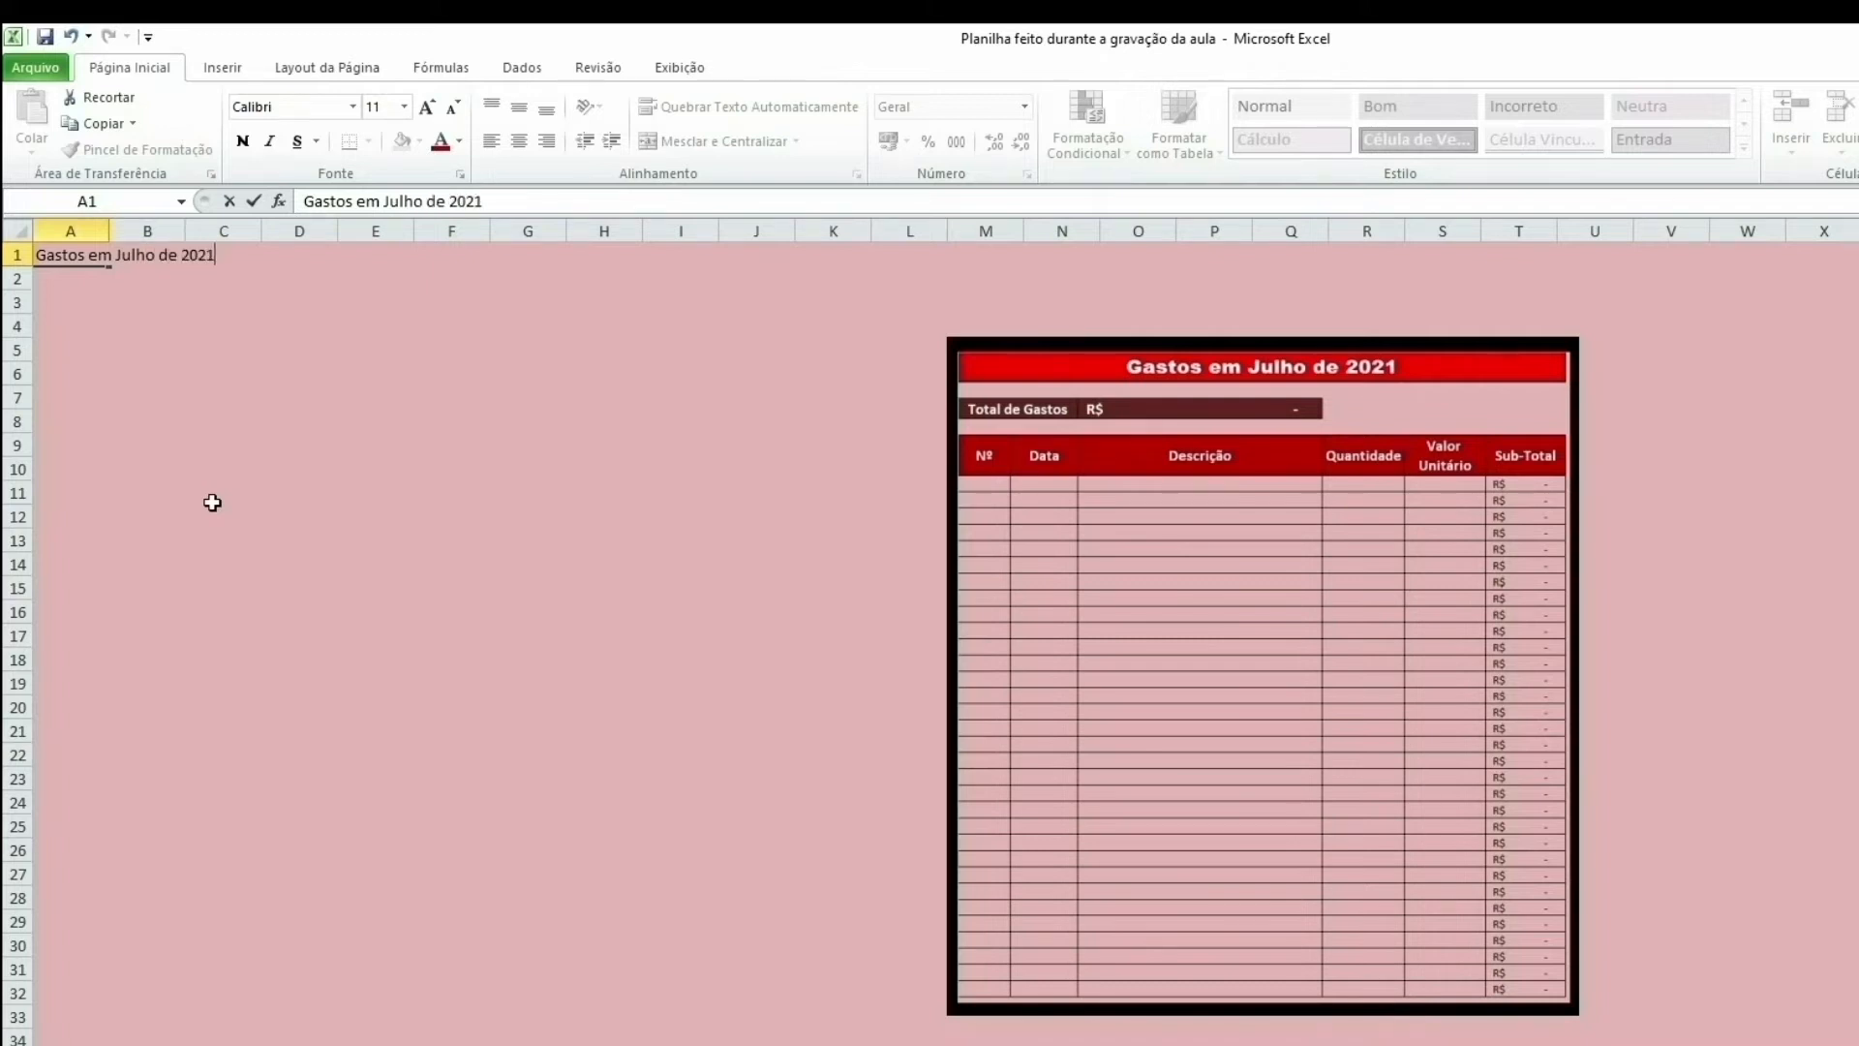
pyautogui.press('Return')
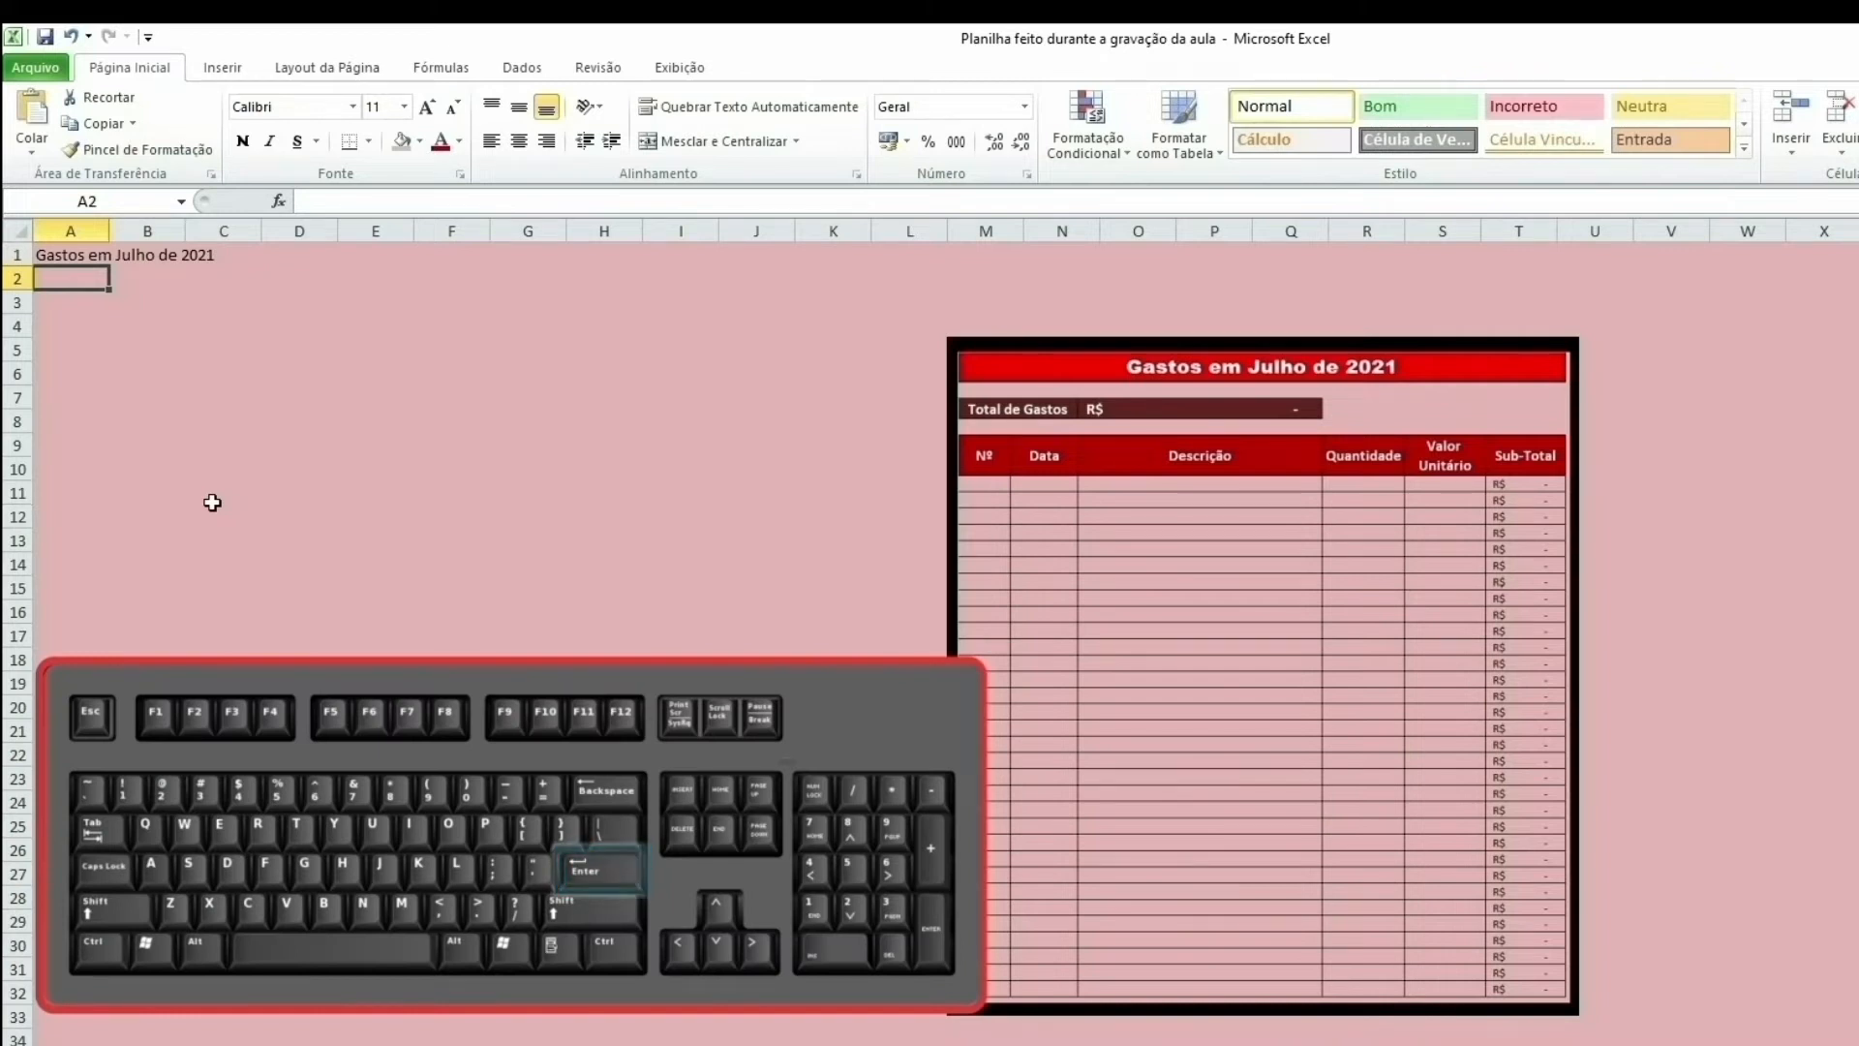
pyautogui.click(60, 254)
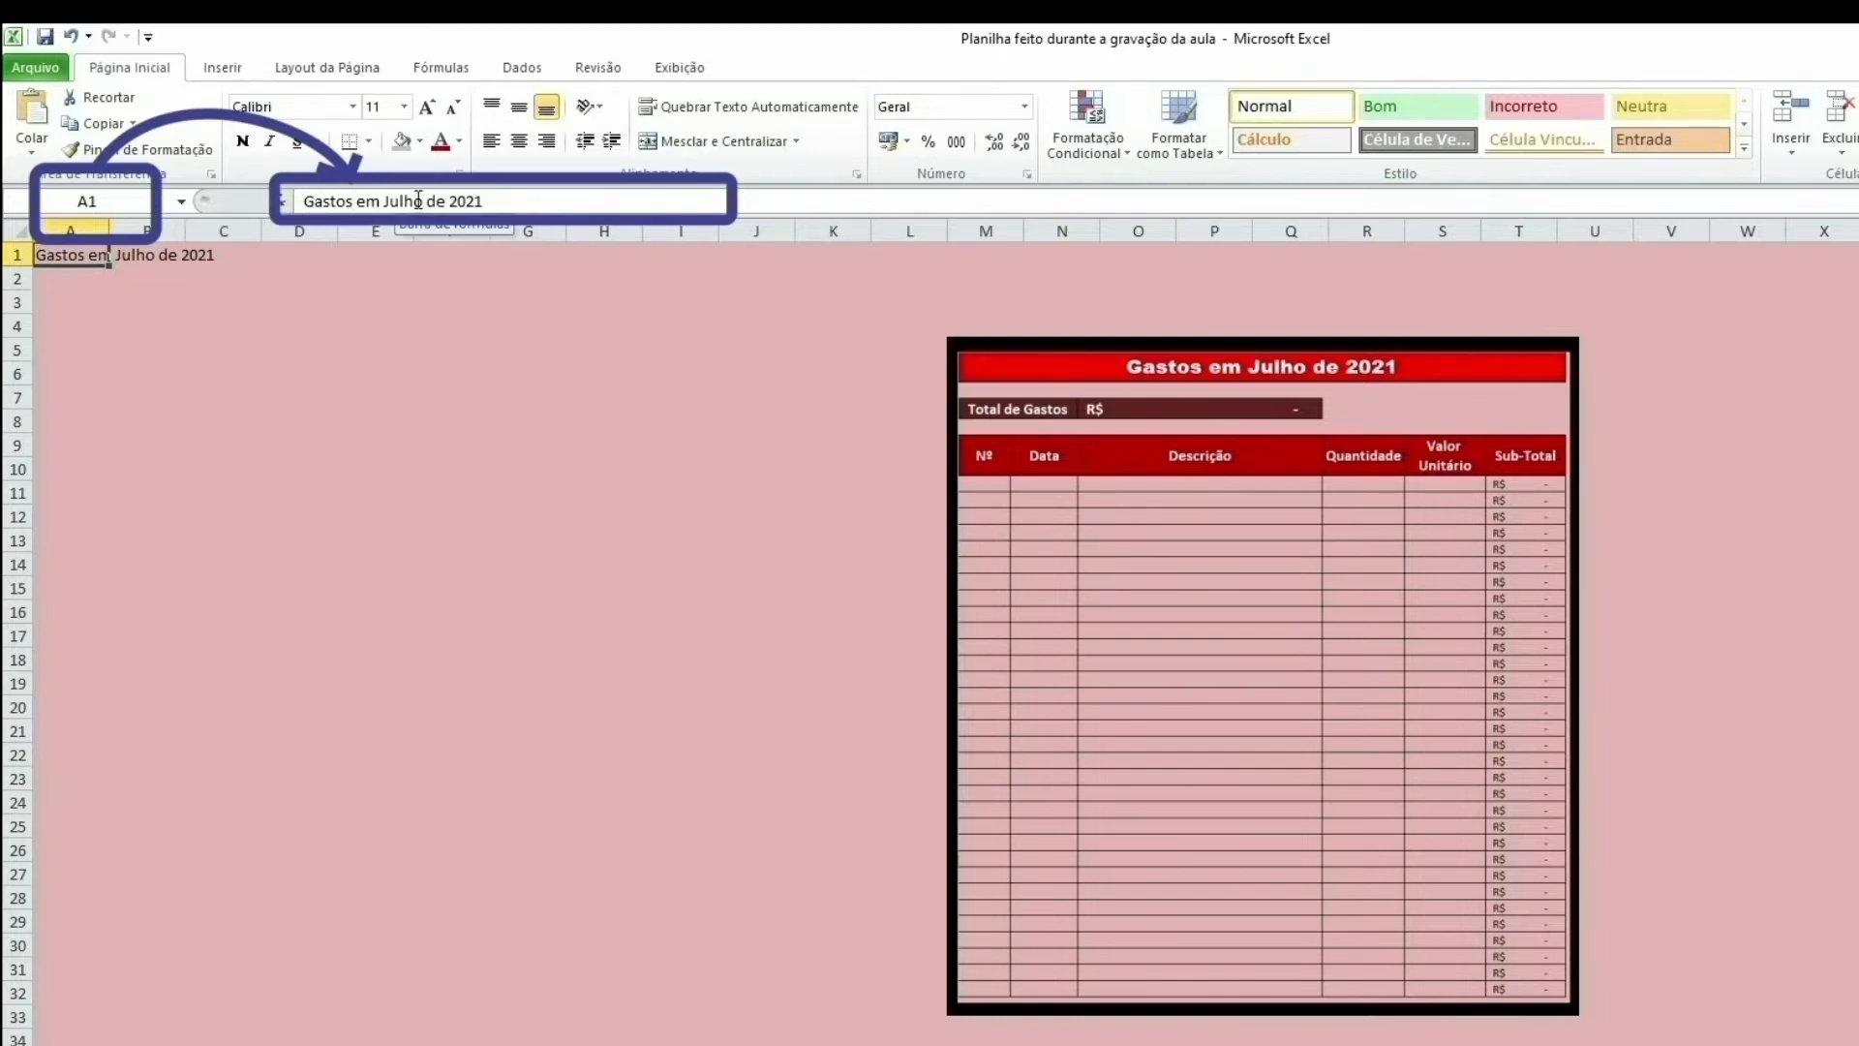
# Step: Enter the label "Total de Gastos" in cell A3 of the Gastos sheet
pyautogui.click(55, 306)
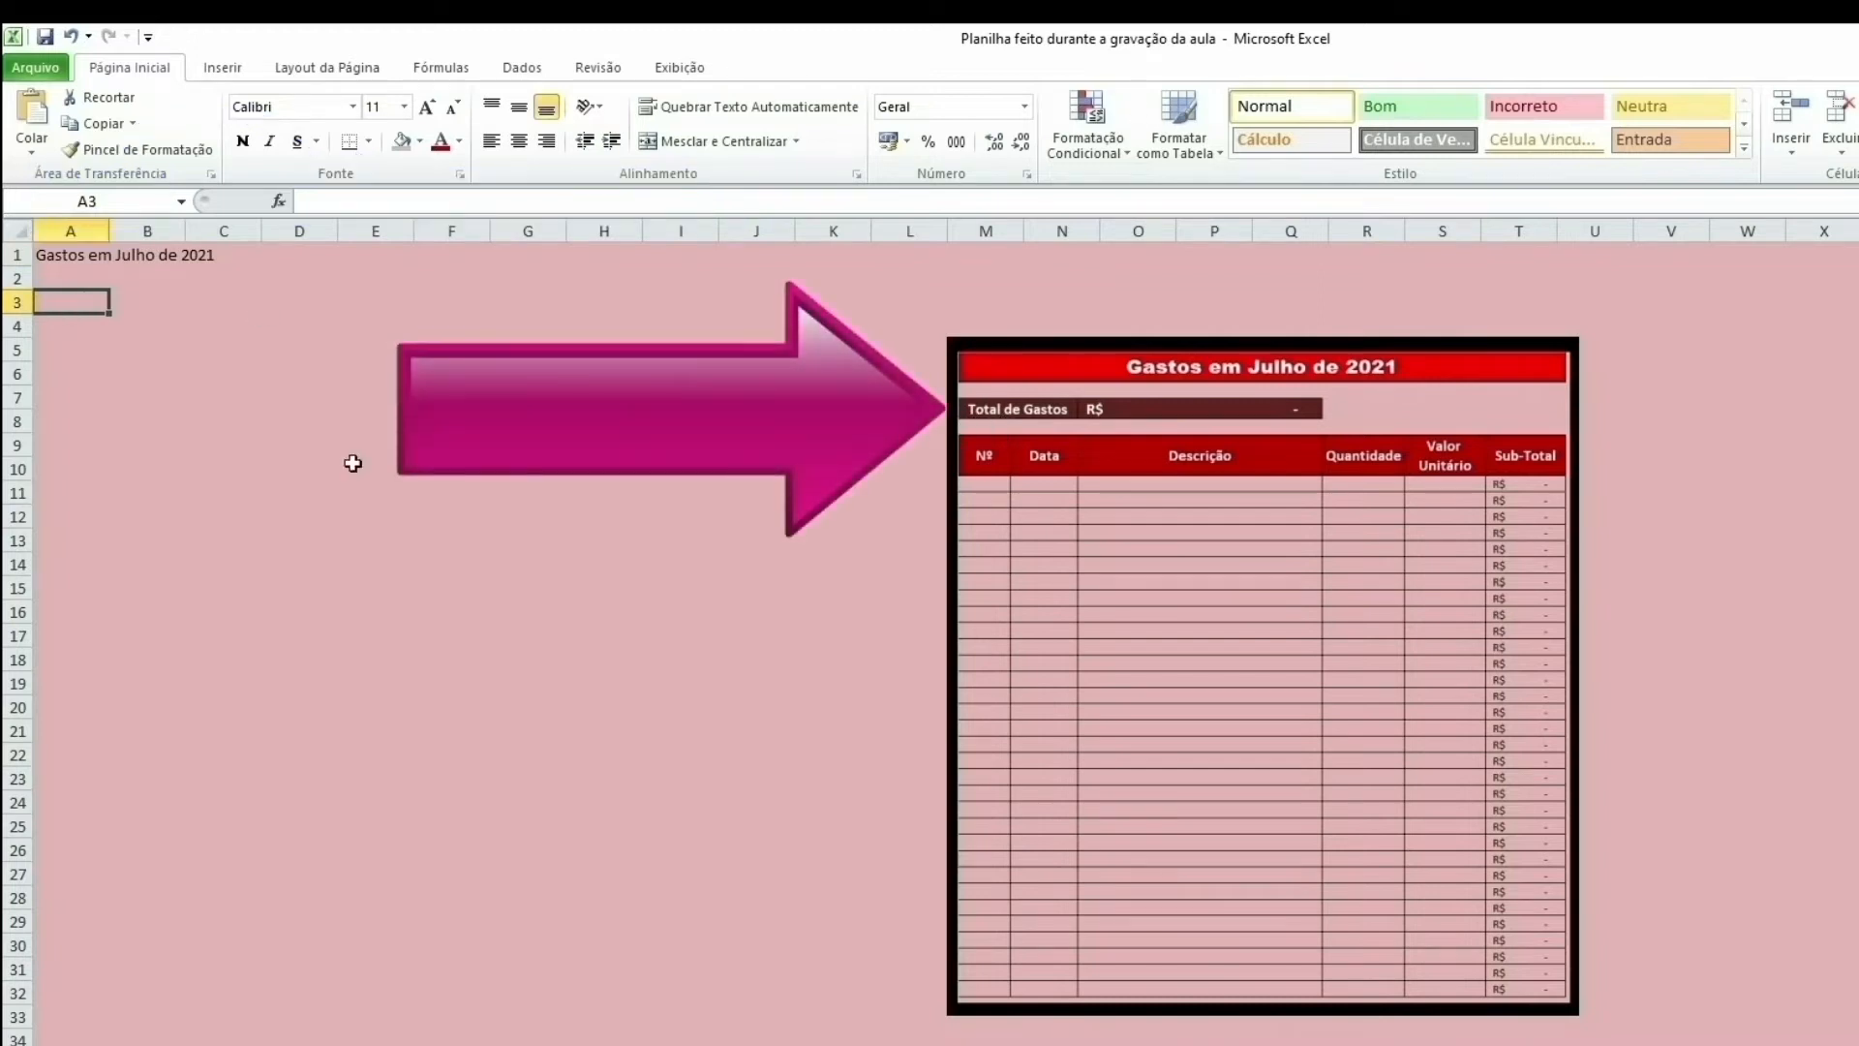
pyautogui.write('Total de Gastos')
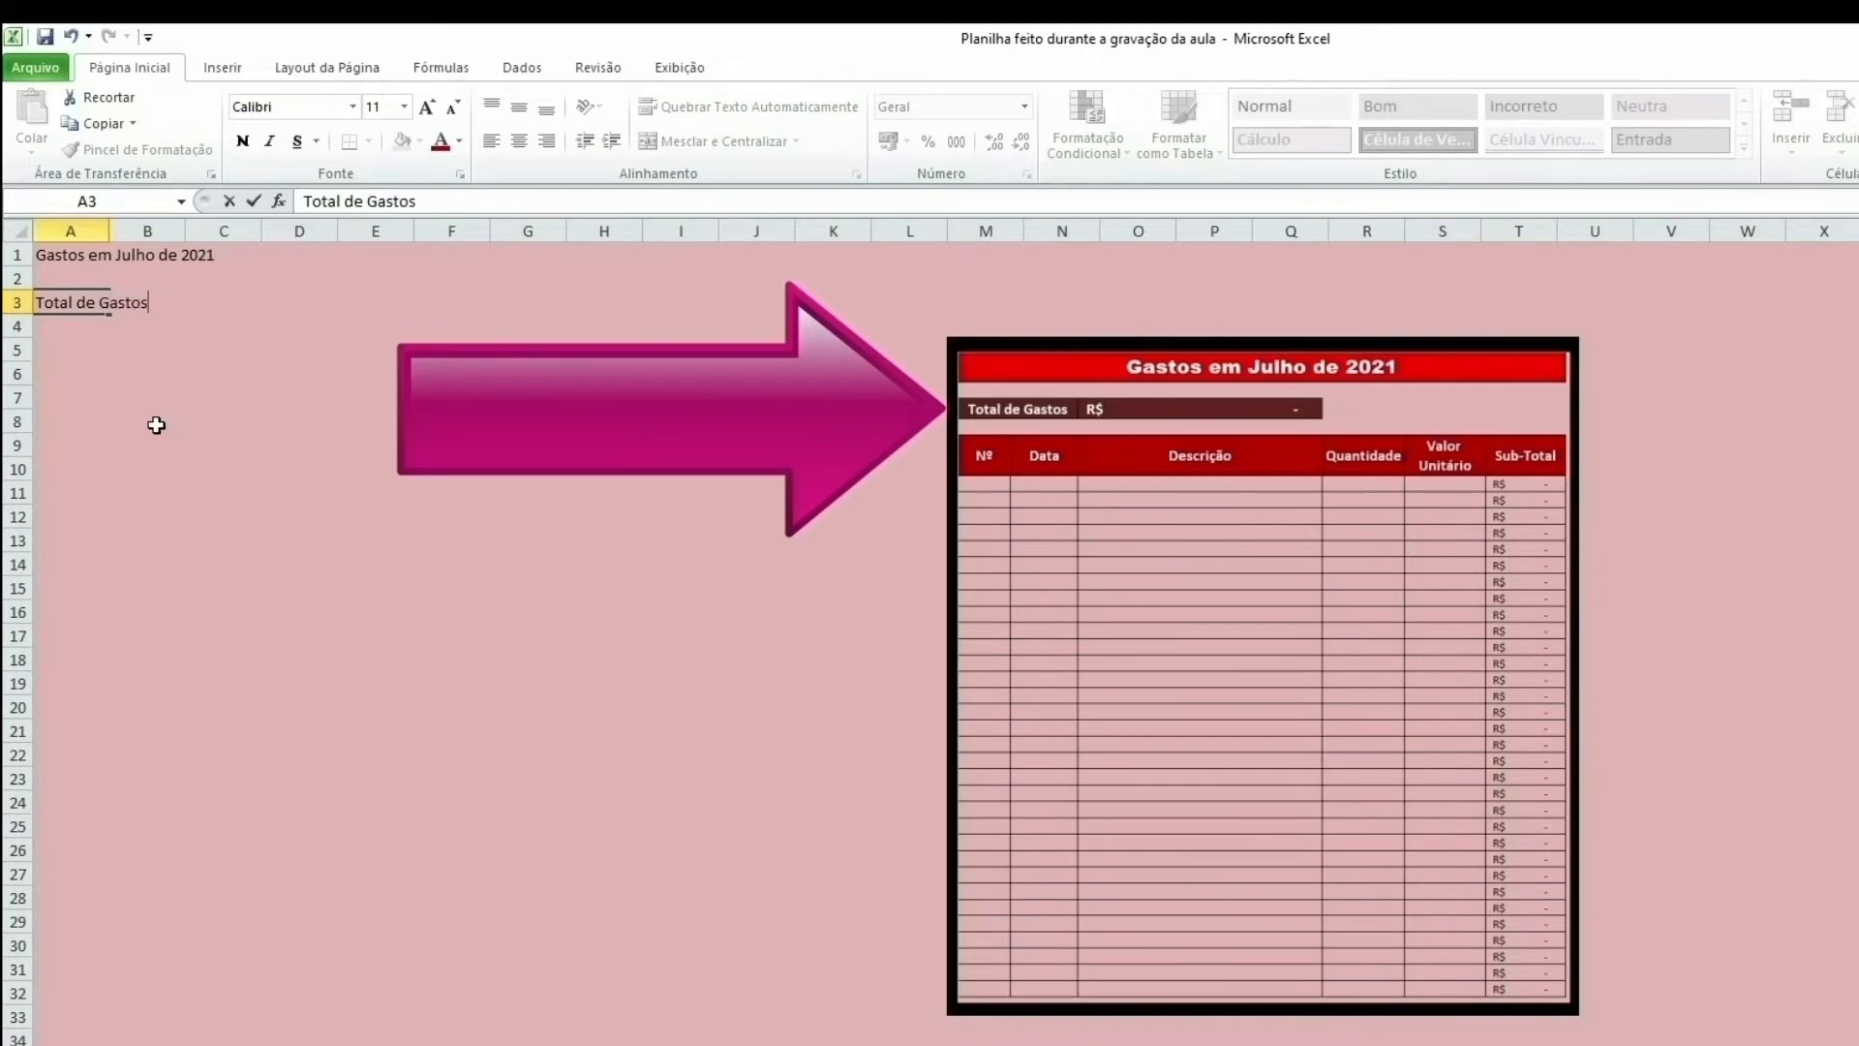
pyautogui.press('Return')
# Step: Enter the headings Nº, Data, Descrição, Quantidade, Valor Unitário and Sub-Total across cells A5 to F5
pyautogui.press('Return')
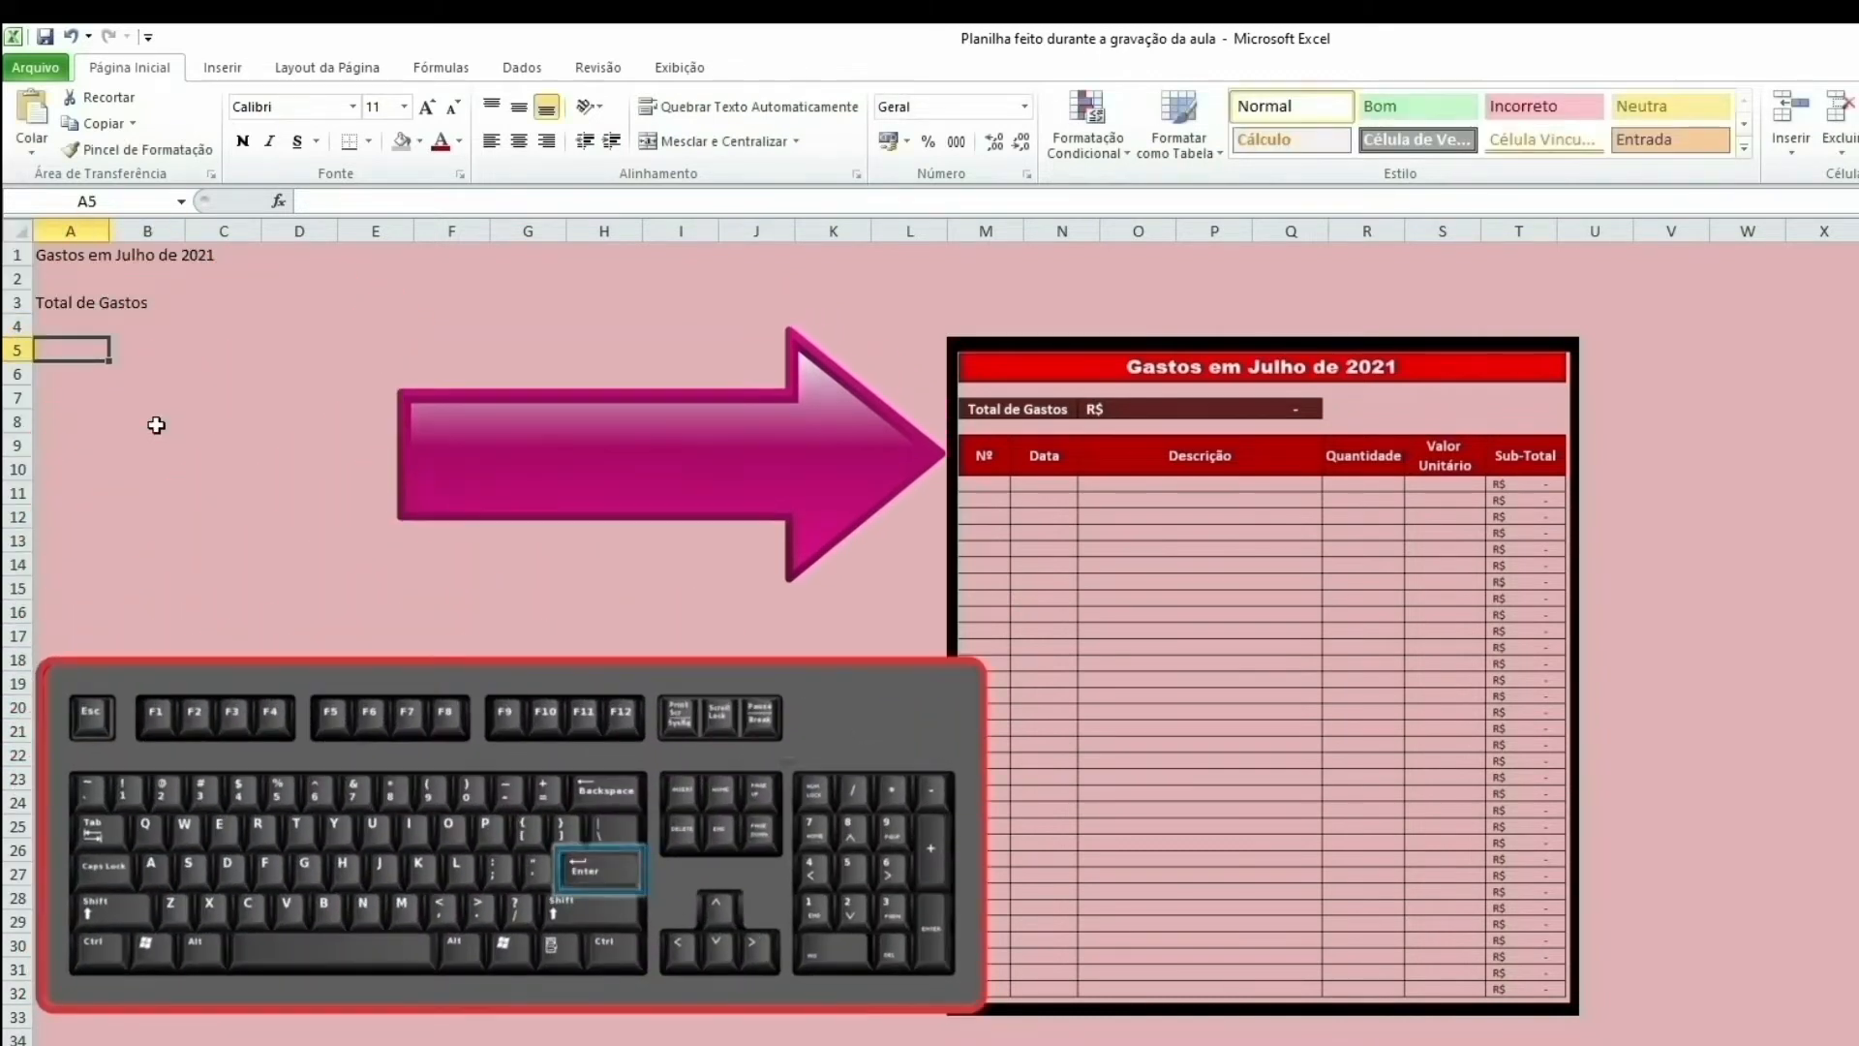
pyautogui.write('Nº')
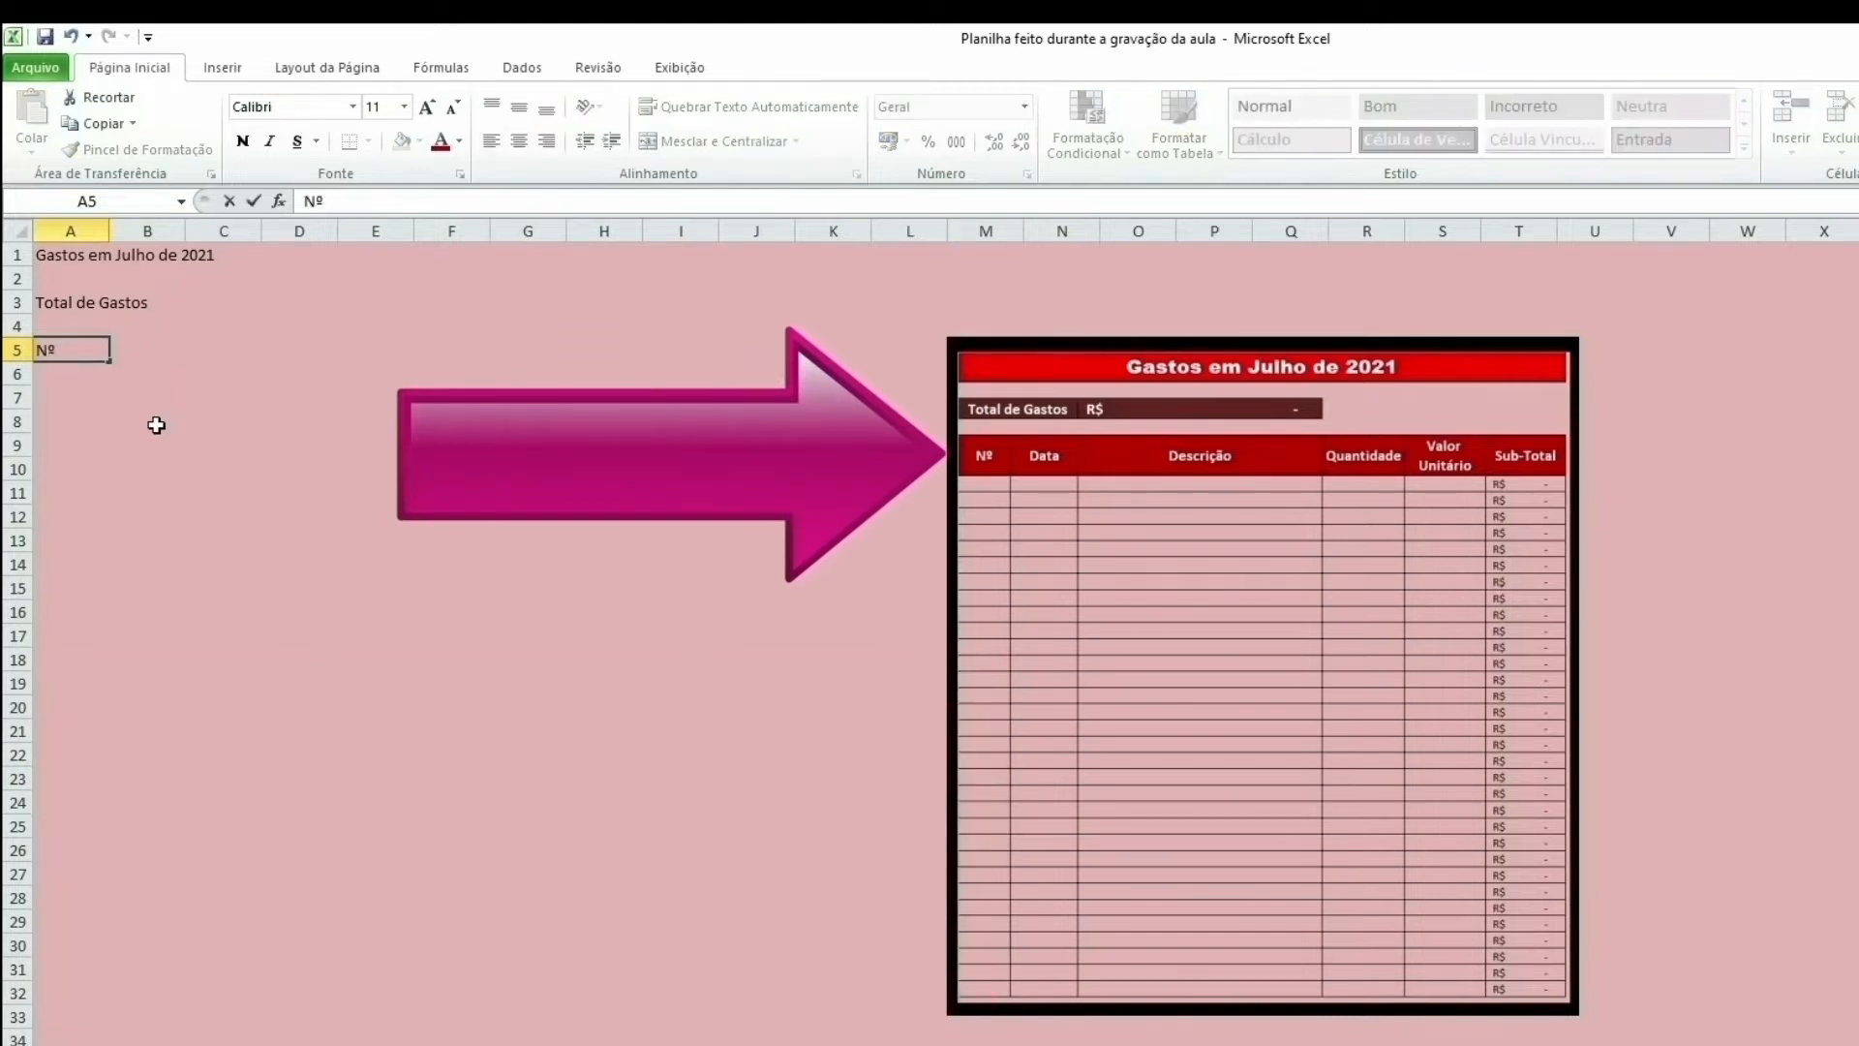
pyautogui.press('Tab')
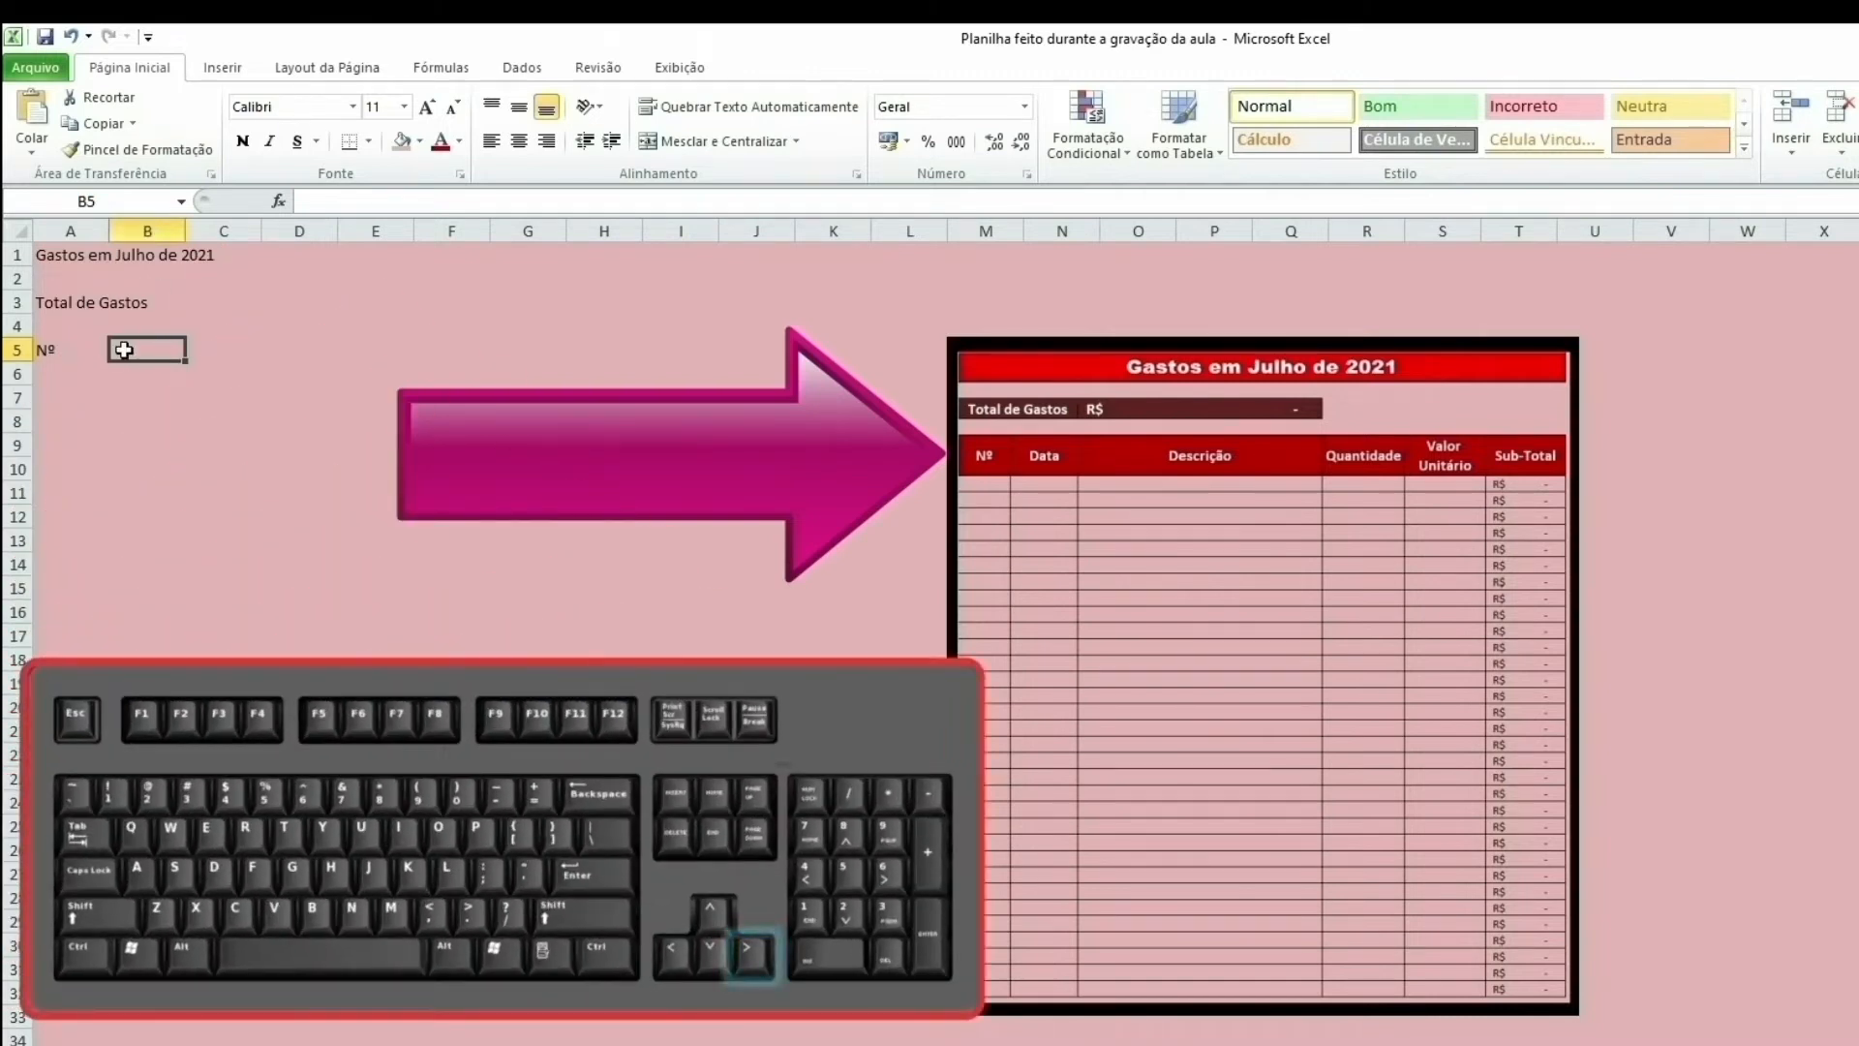
pyautogui.write('Dat')
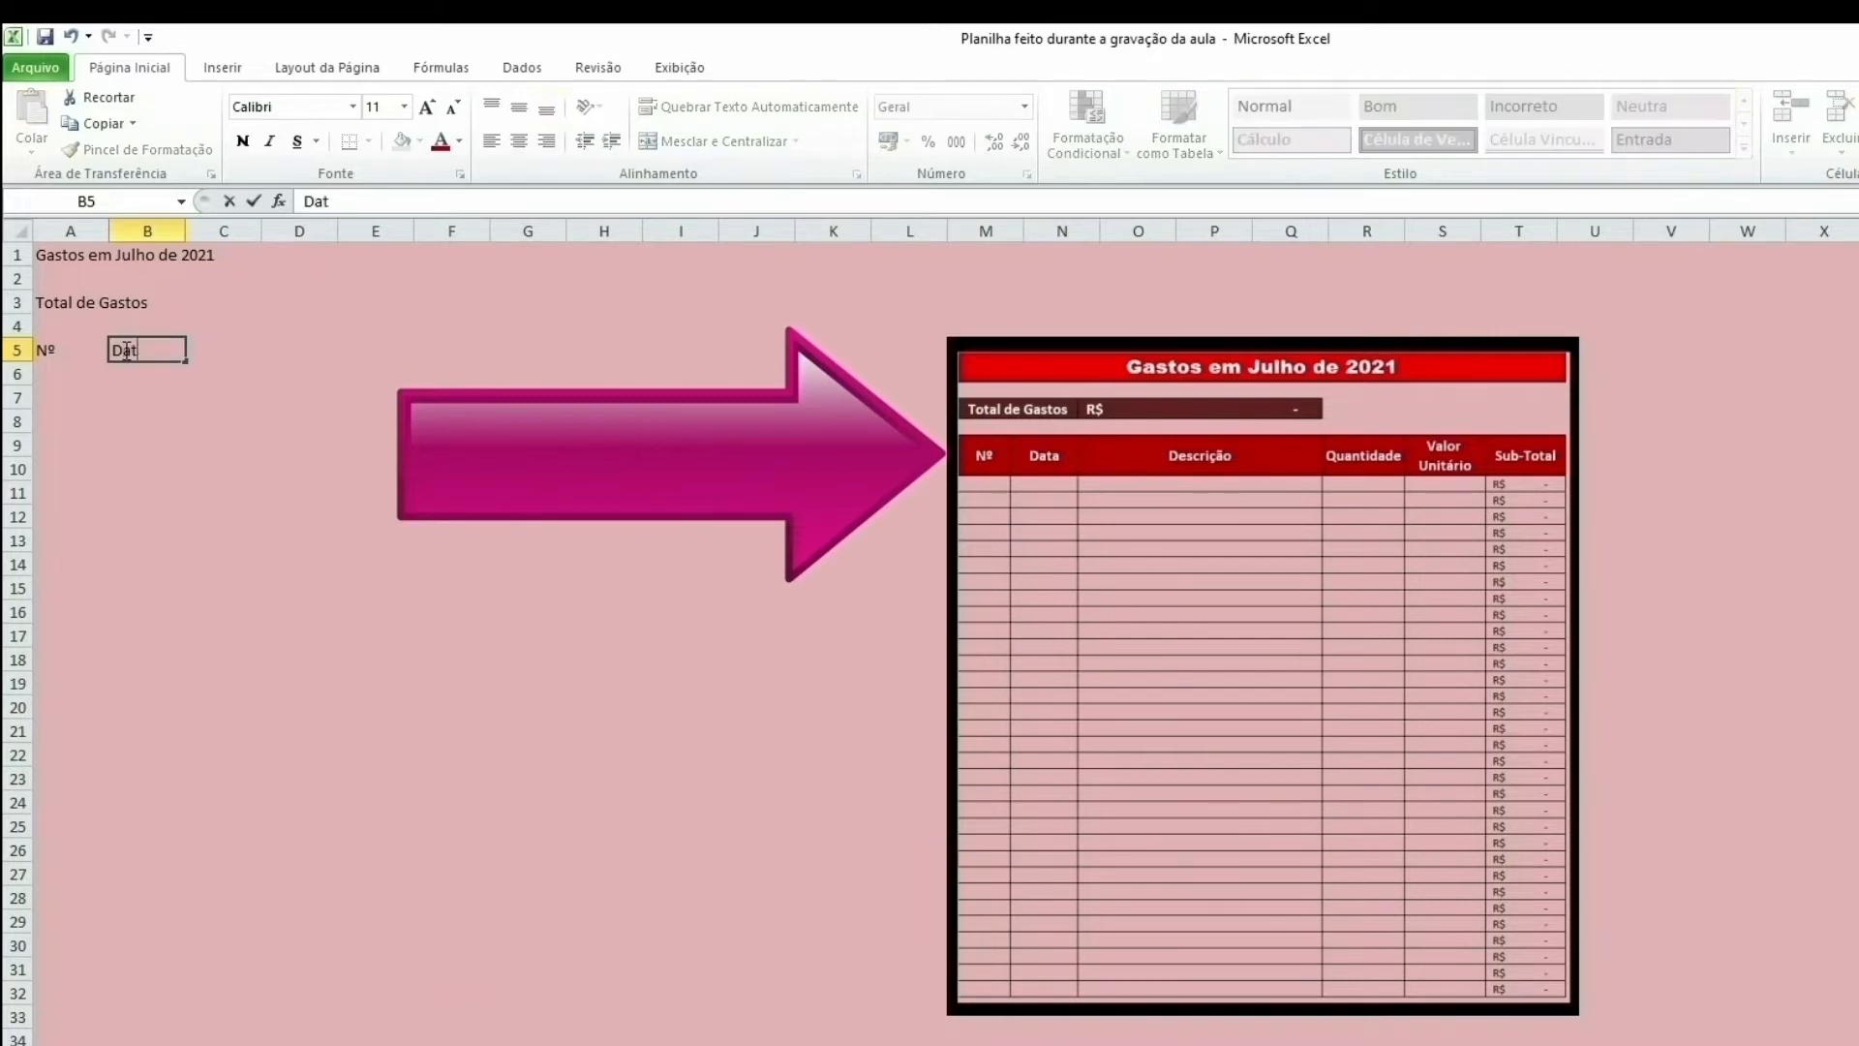
pyautogui.write('a')
pyautogui.press('Right')
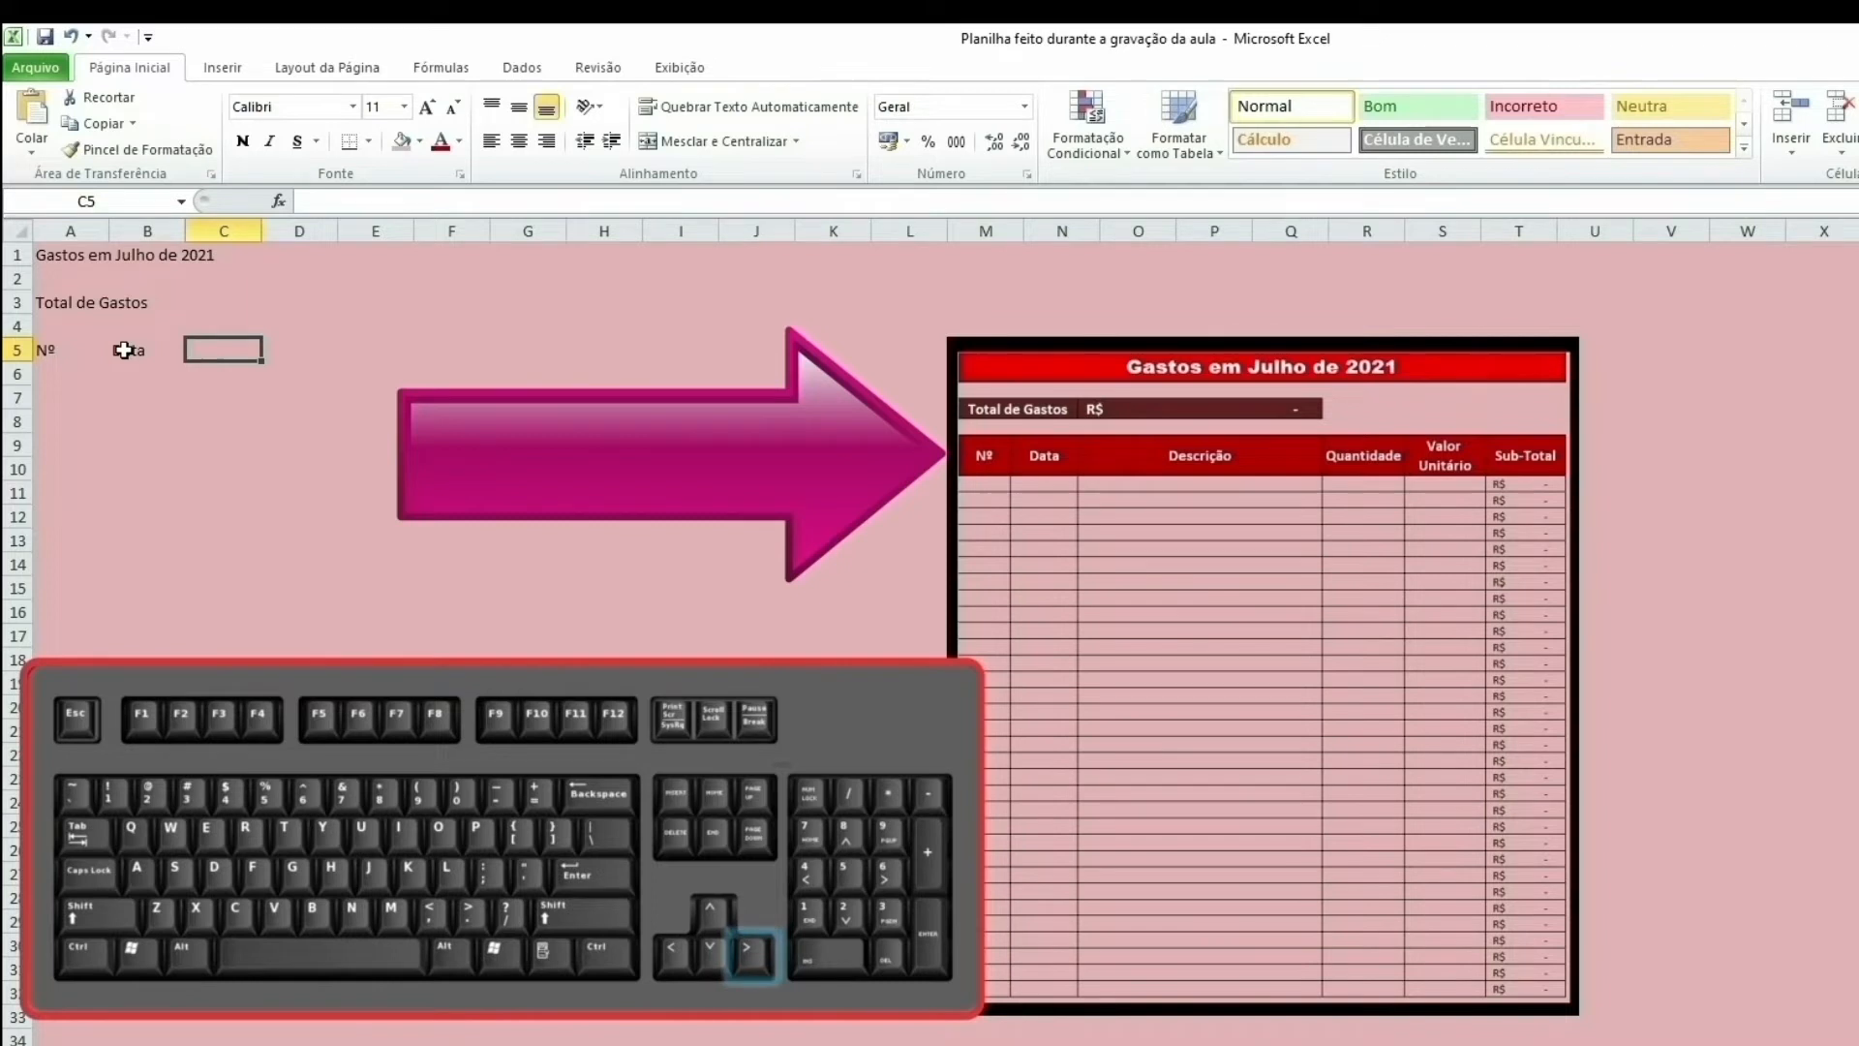
pyautogui.write('Descrição')
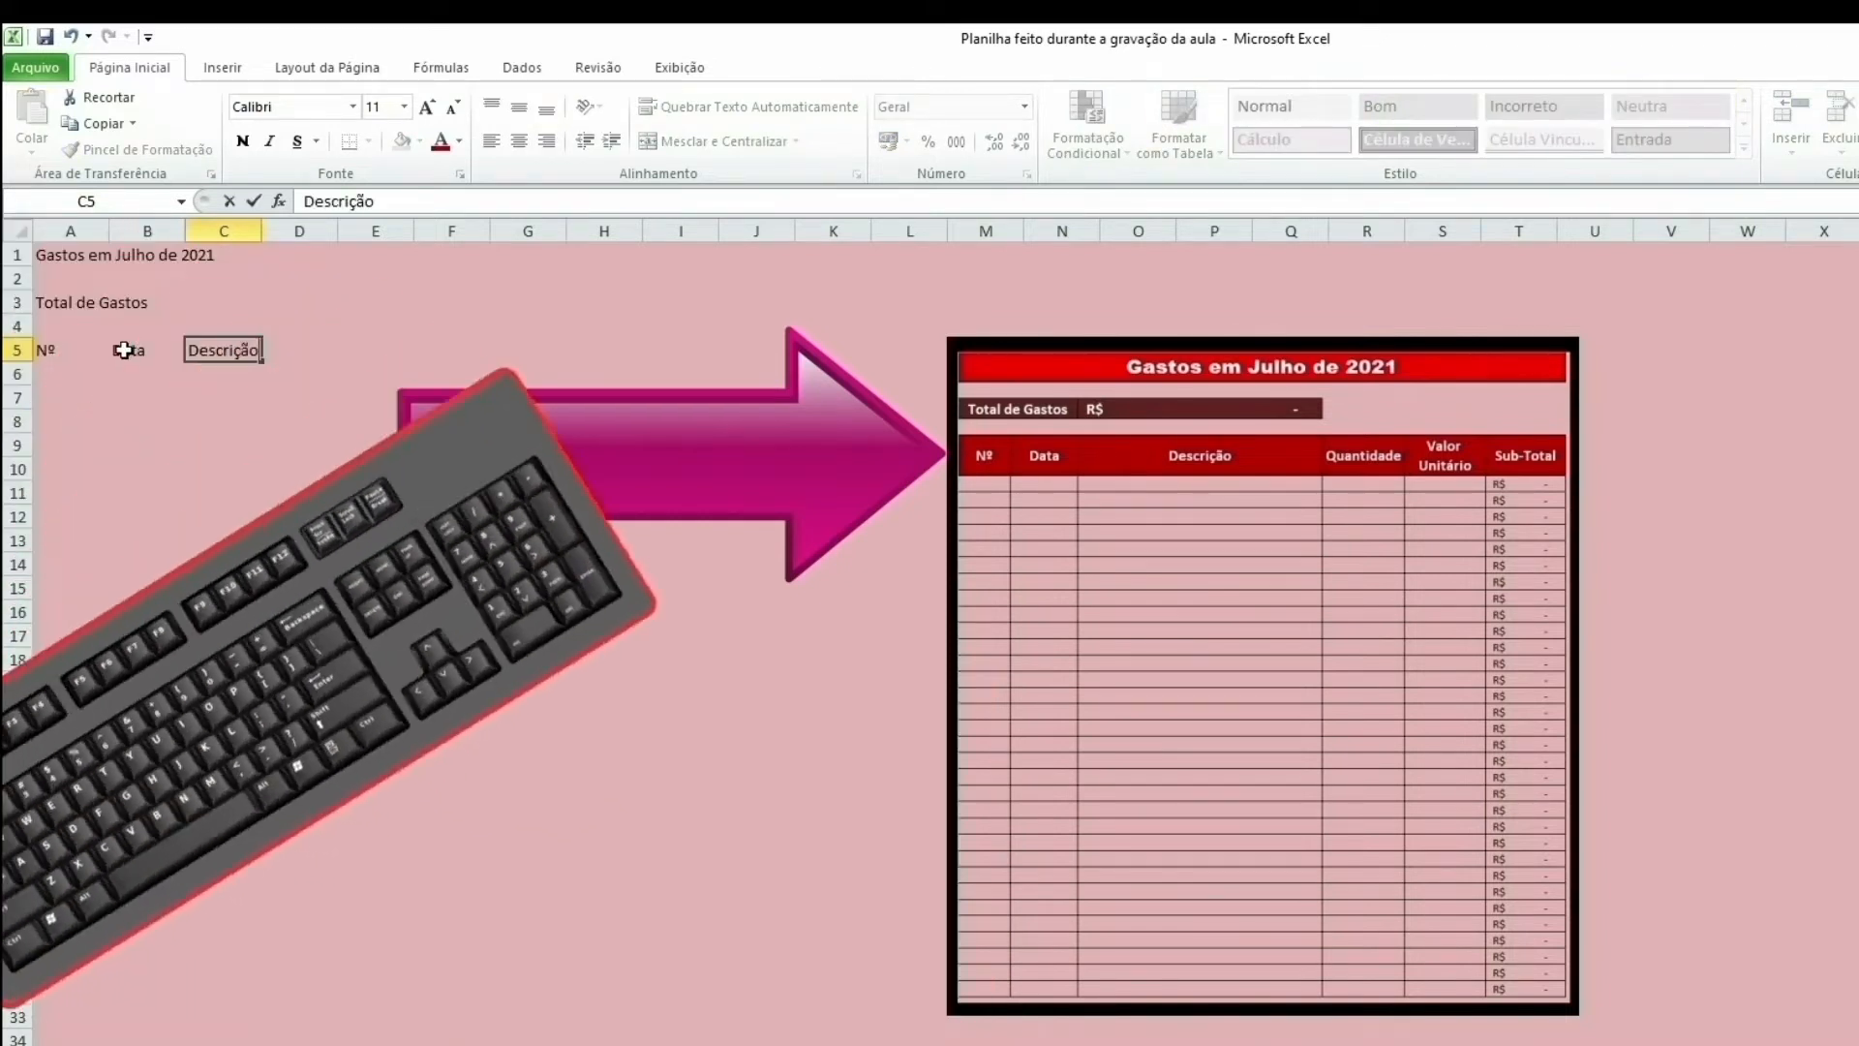
pyautogui.press('Right')
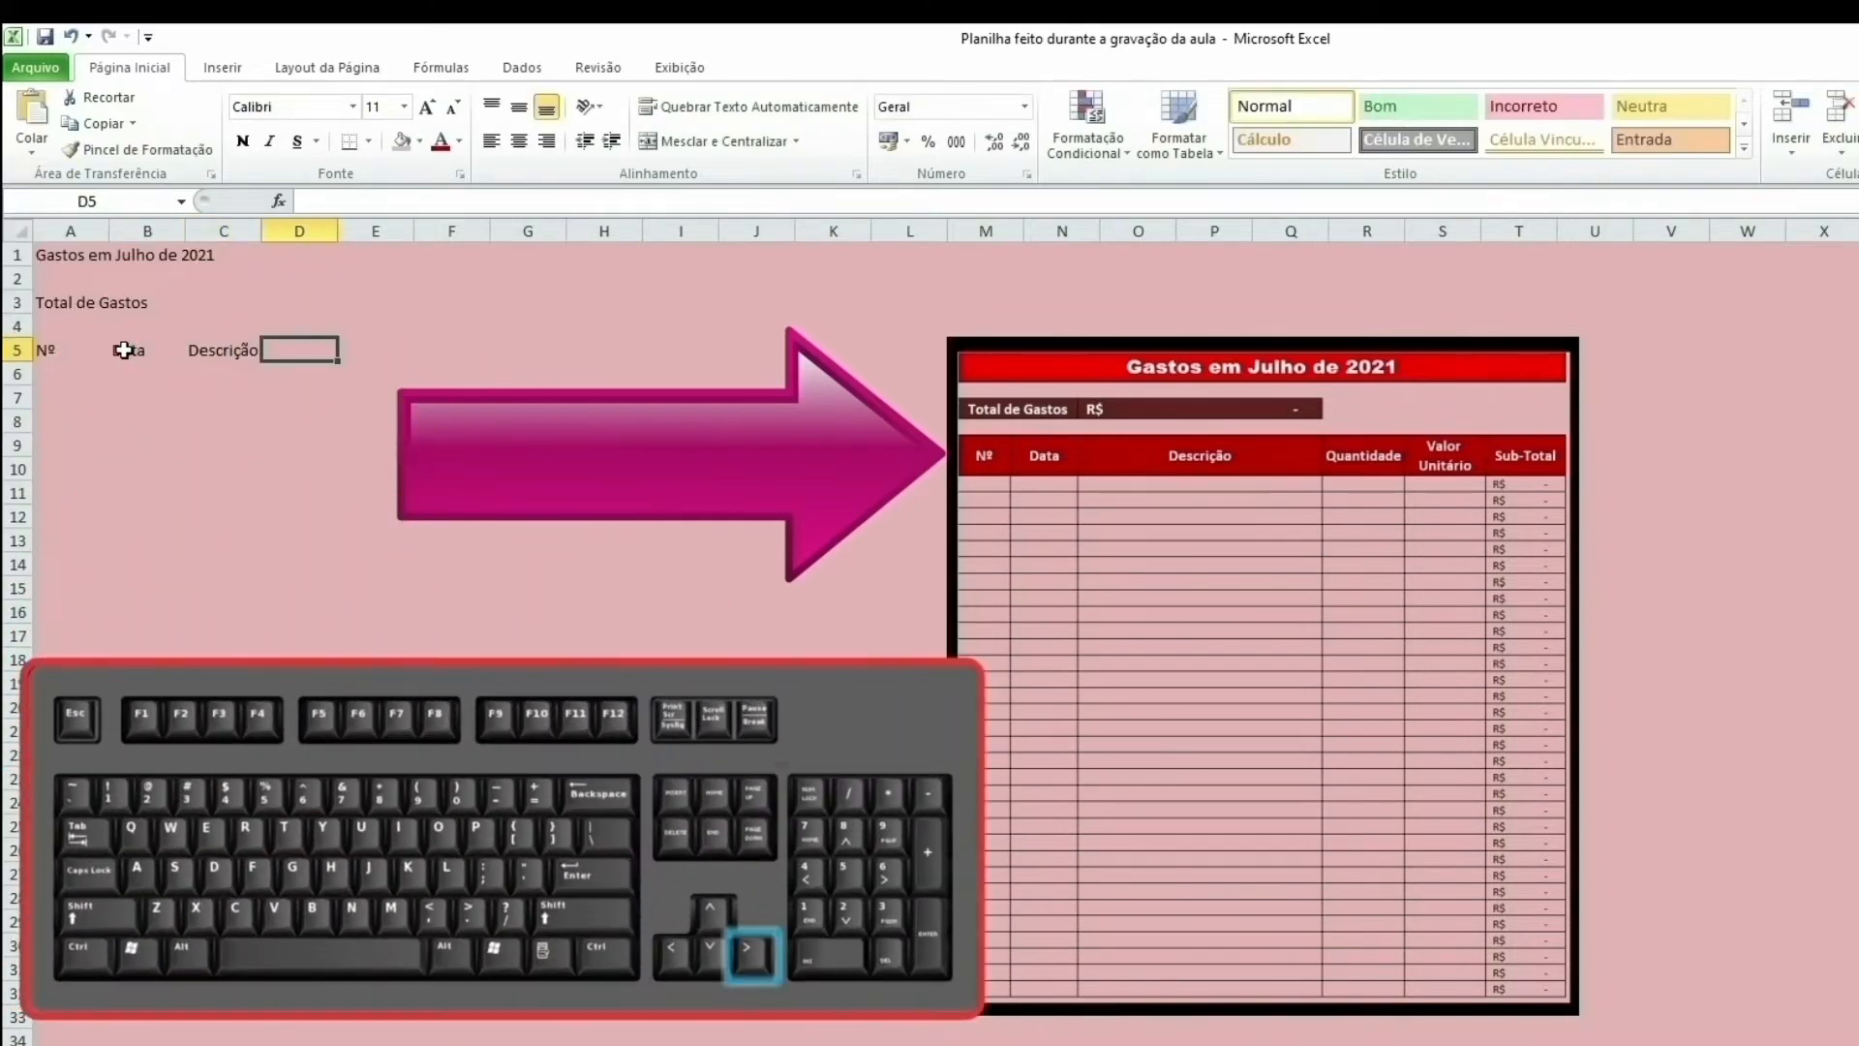
pyautogui.write('Quantidade')
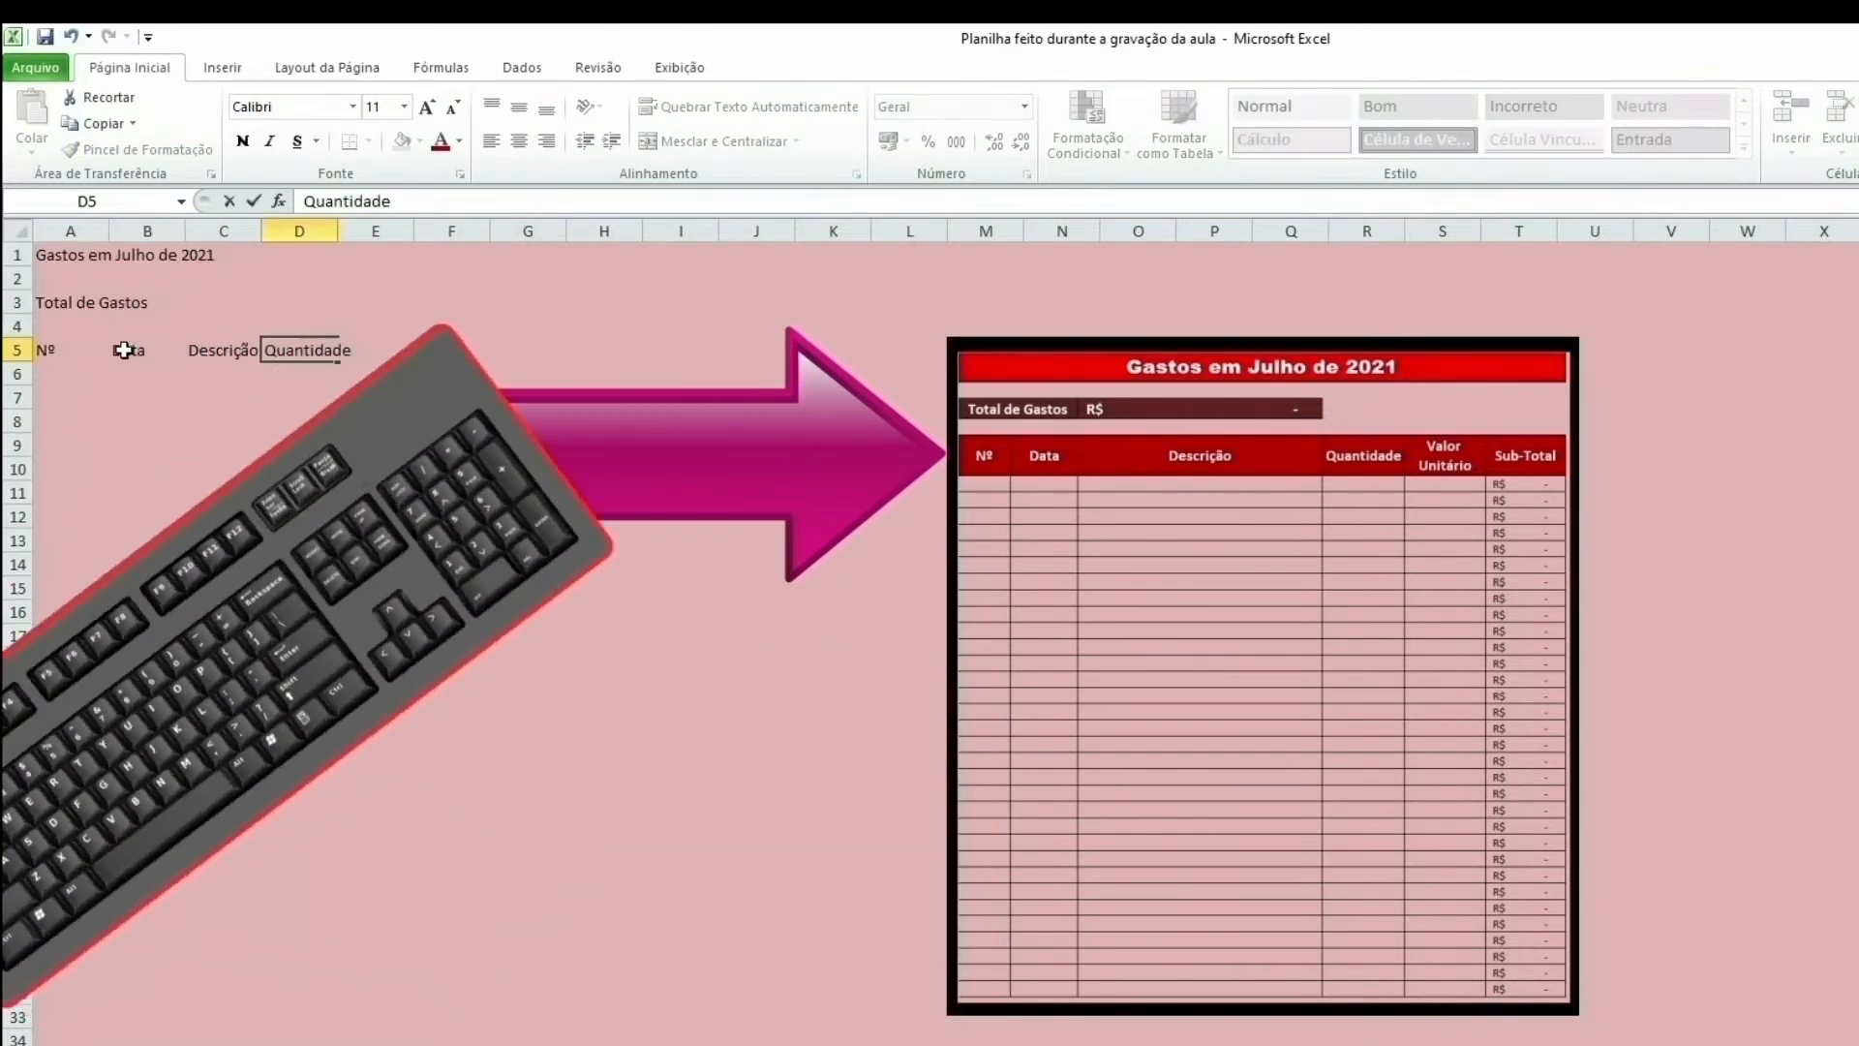
pyautogui.press('Right')
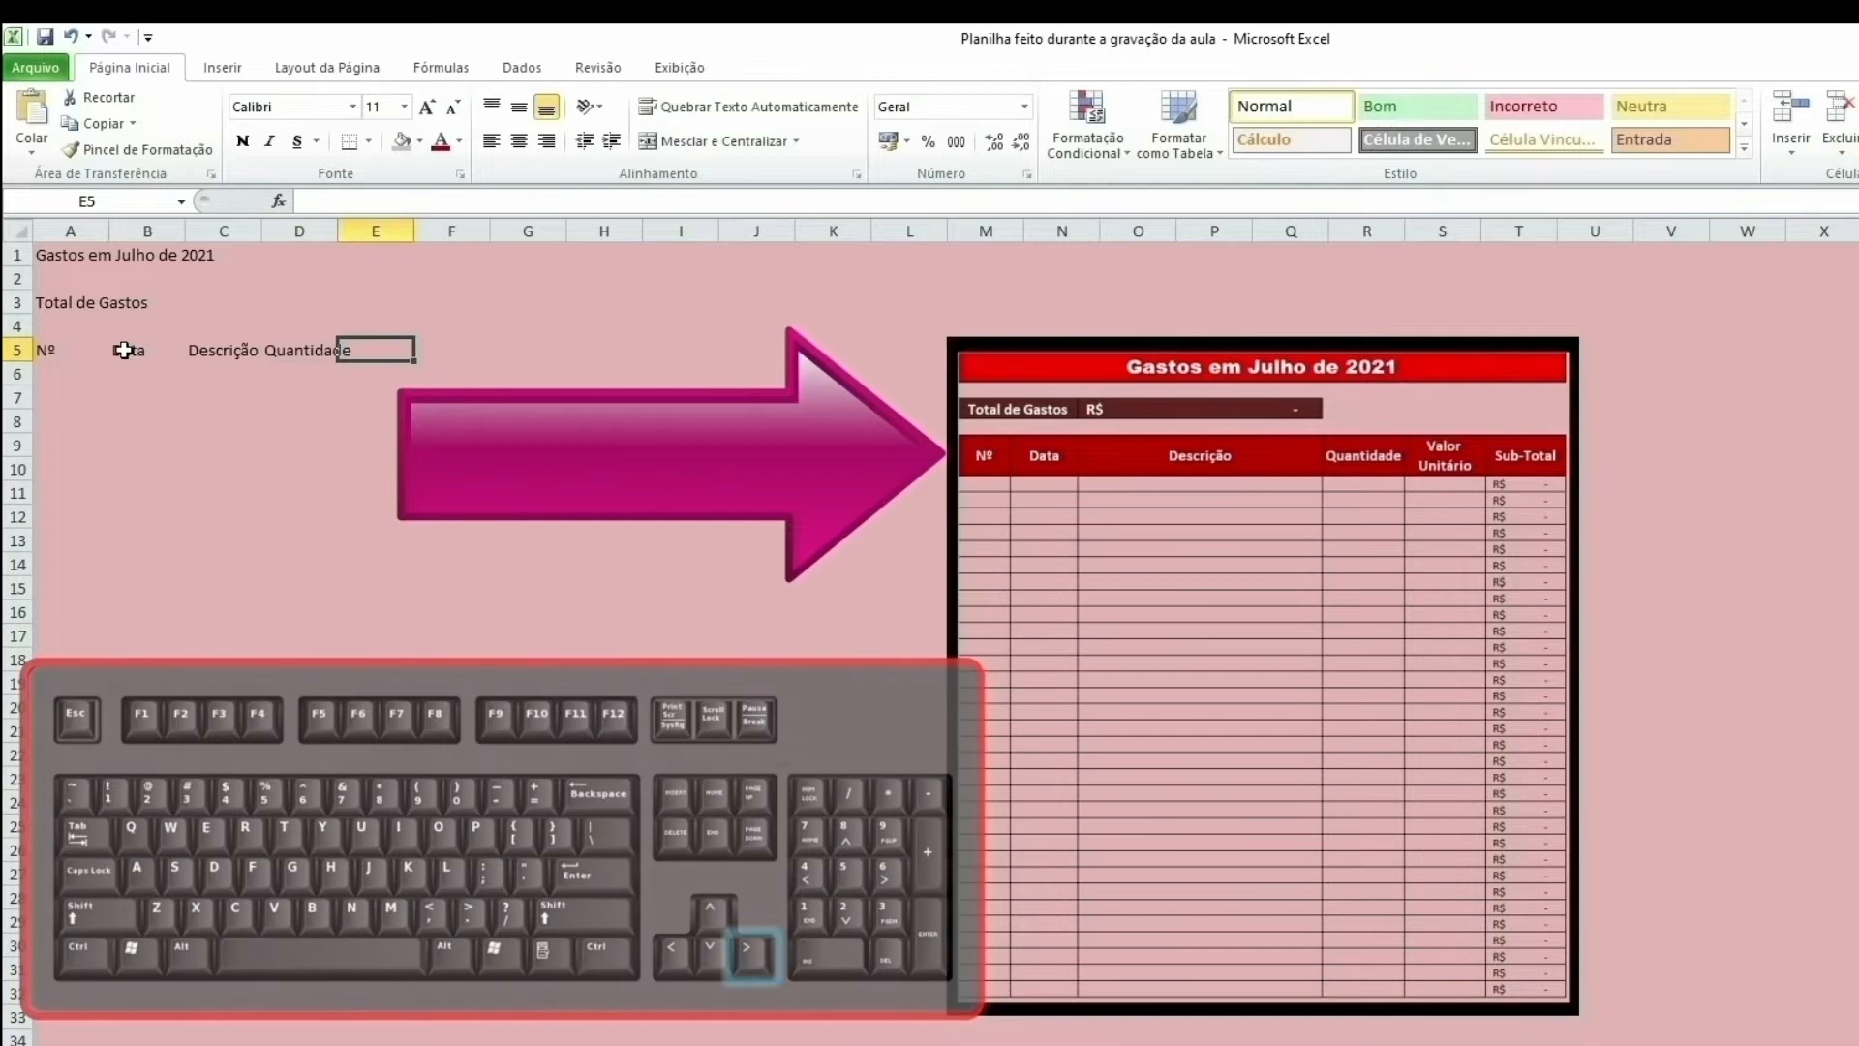
pyautogui.write('Valor Unitário')
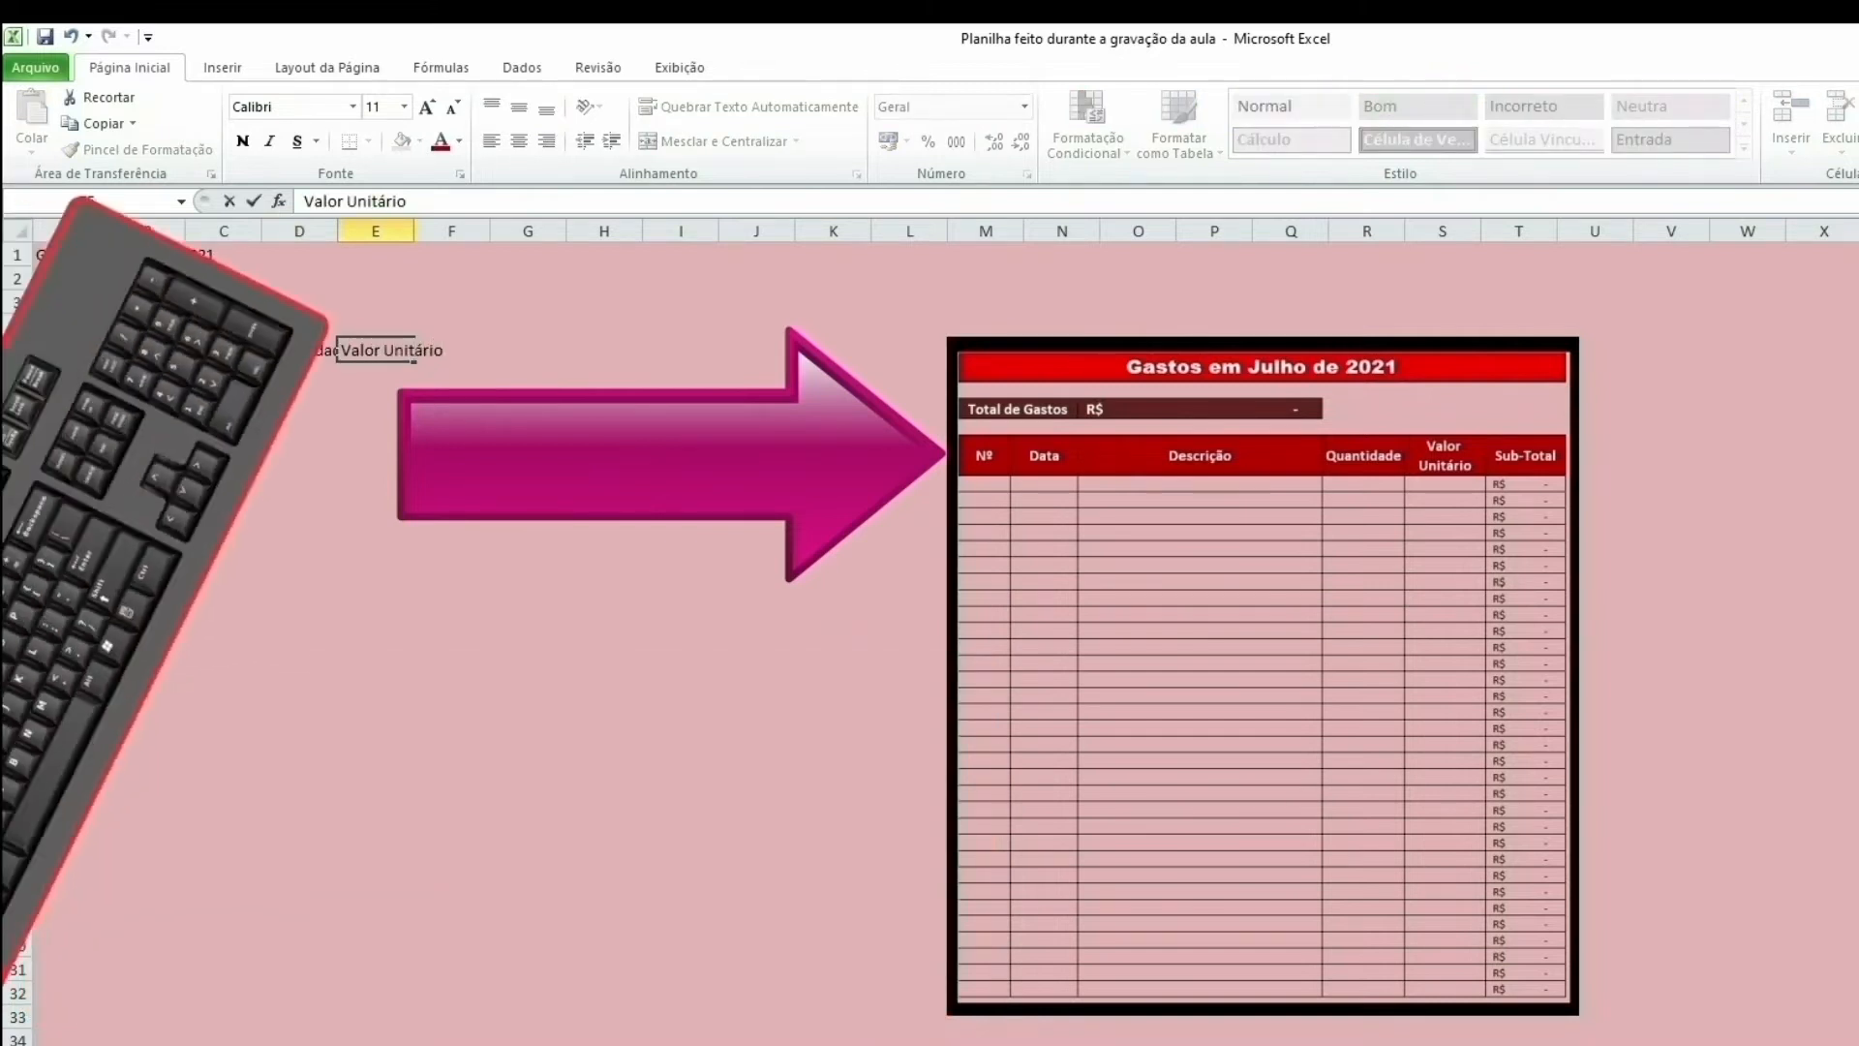
pyautogui.press('Right')
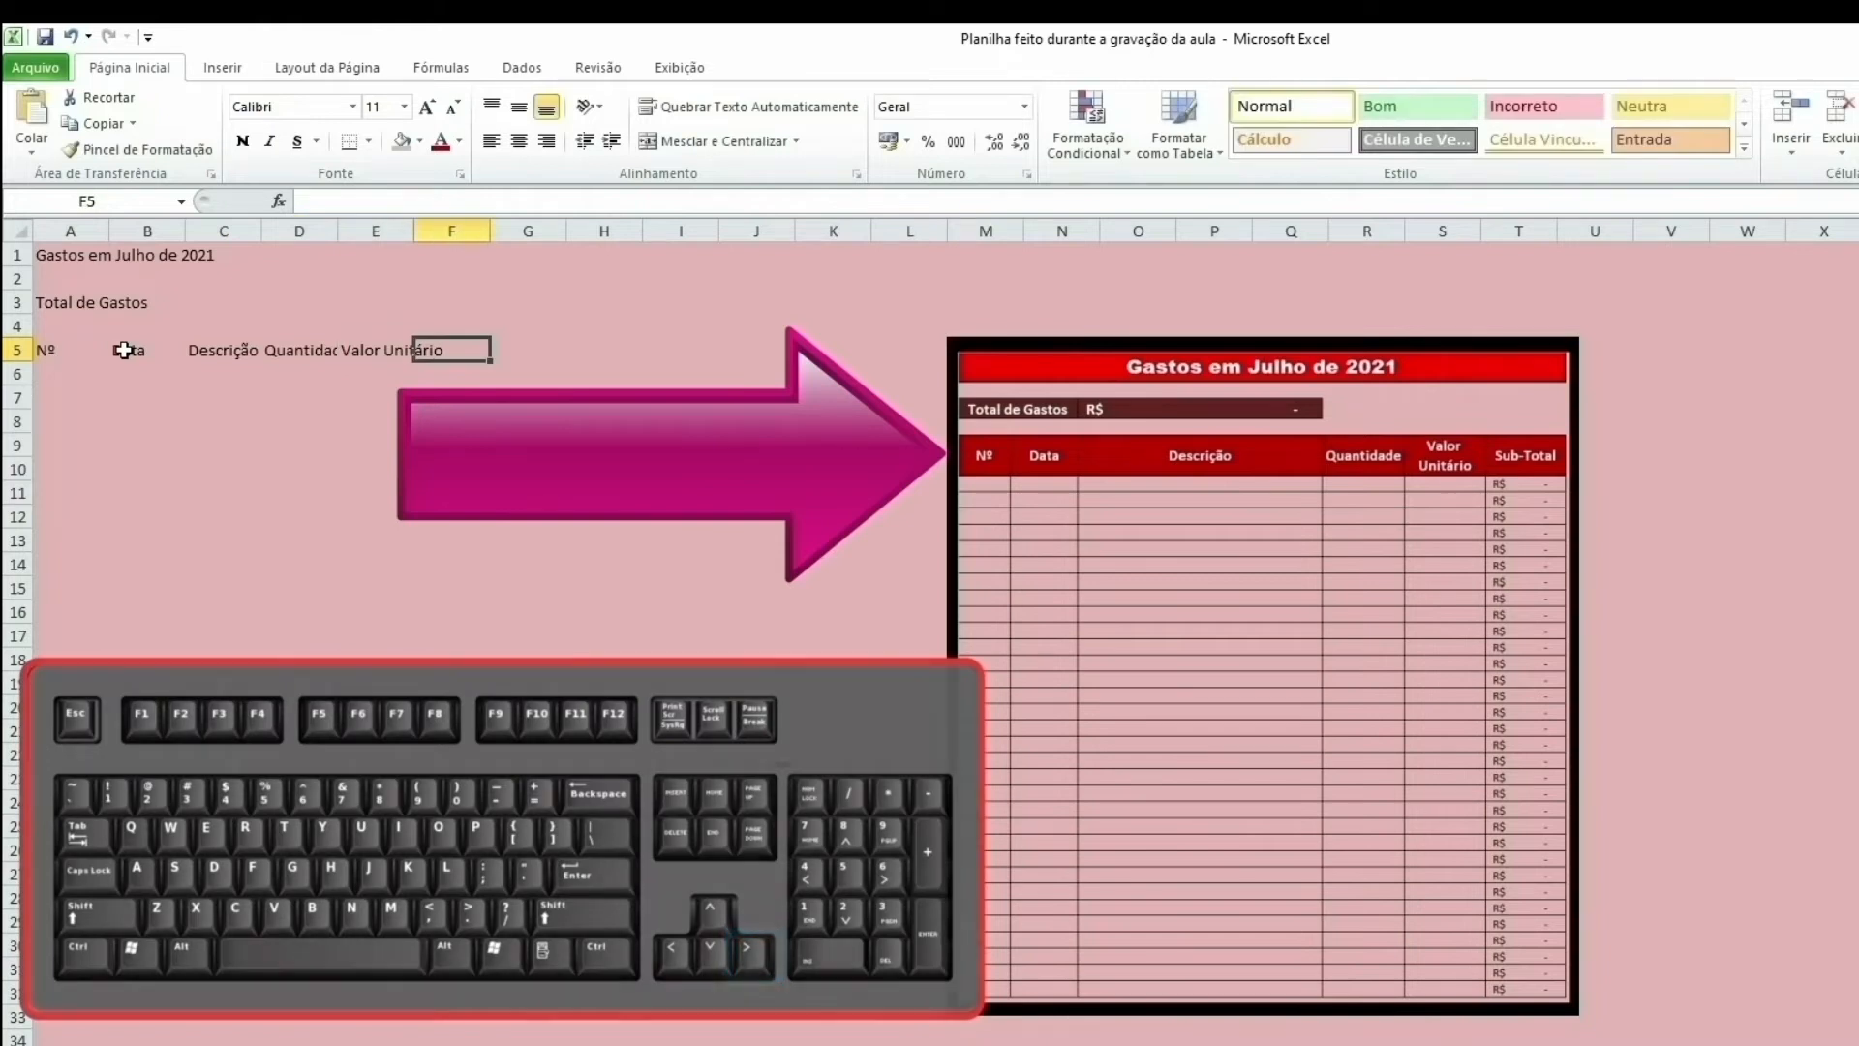
pyautogui.write('Sub-Total')
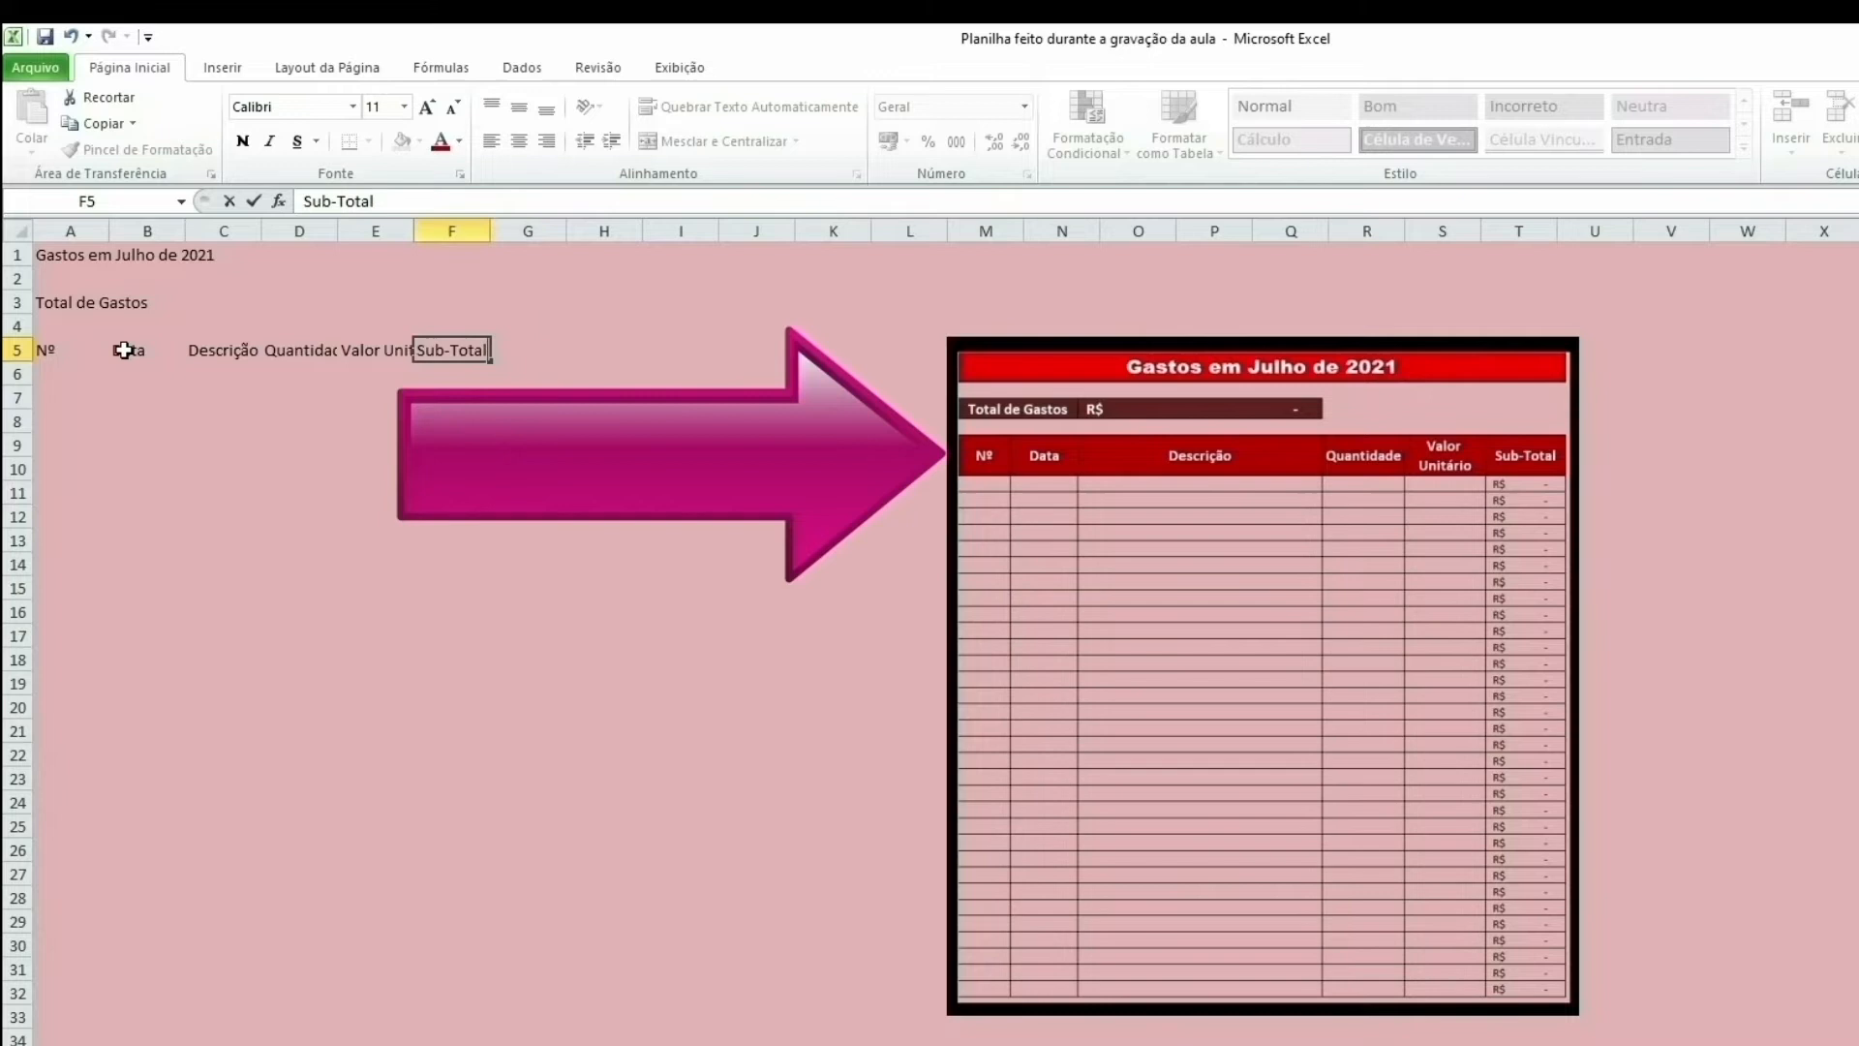
pyautogui.press('Return')
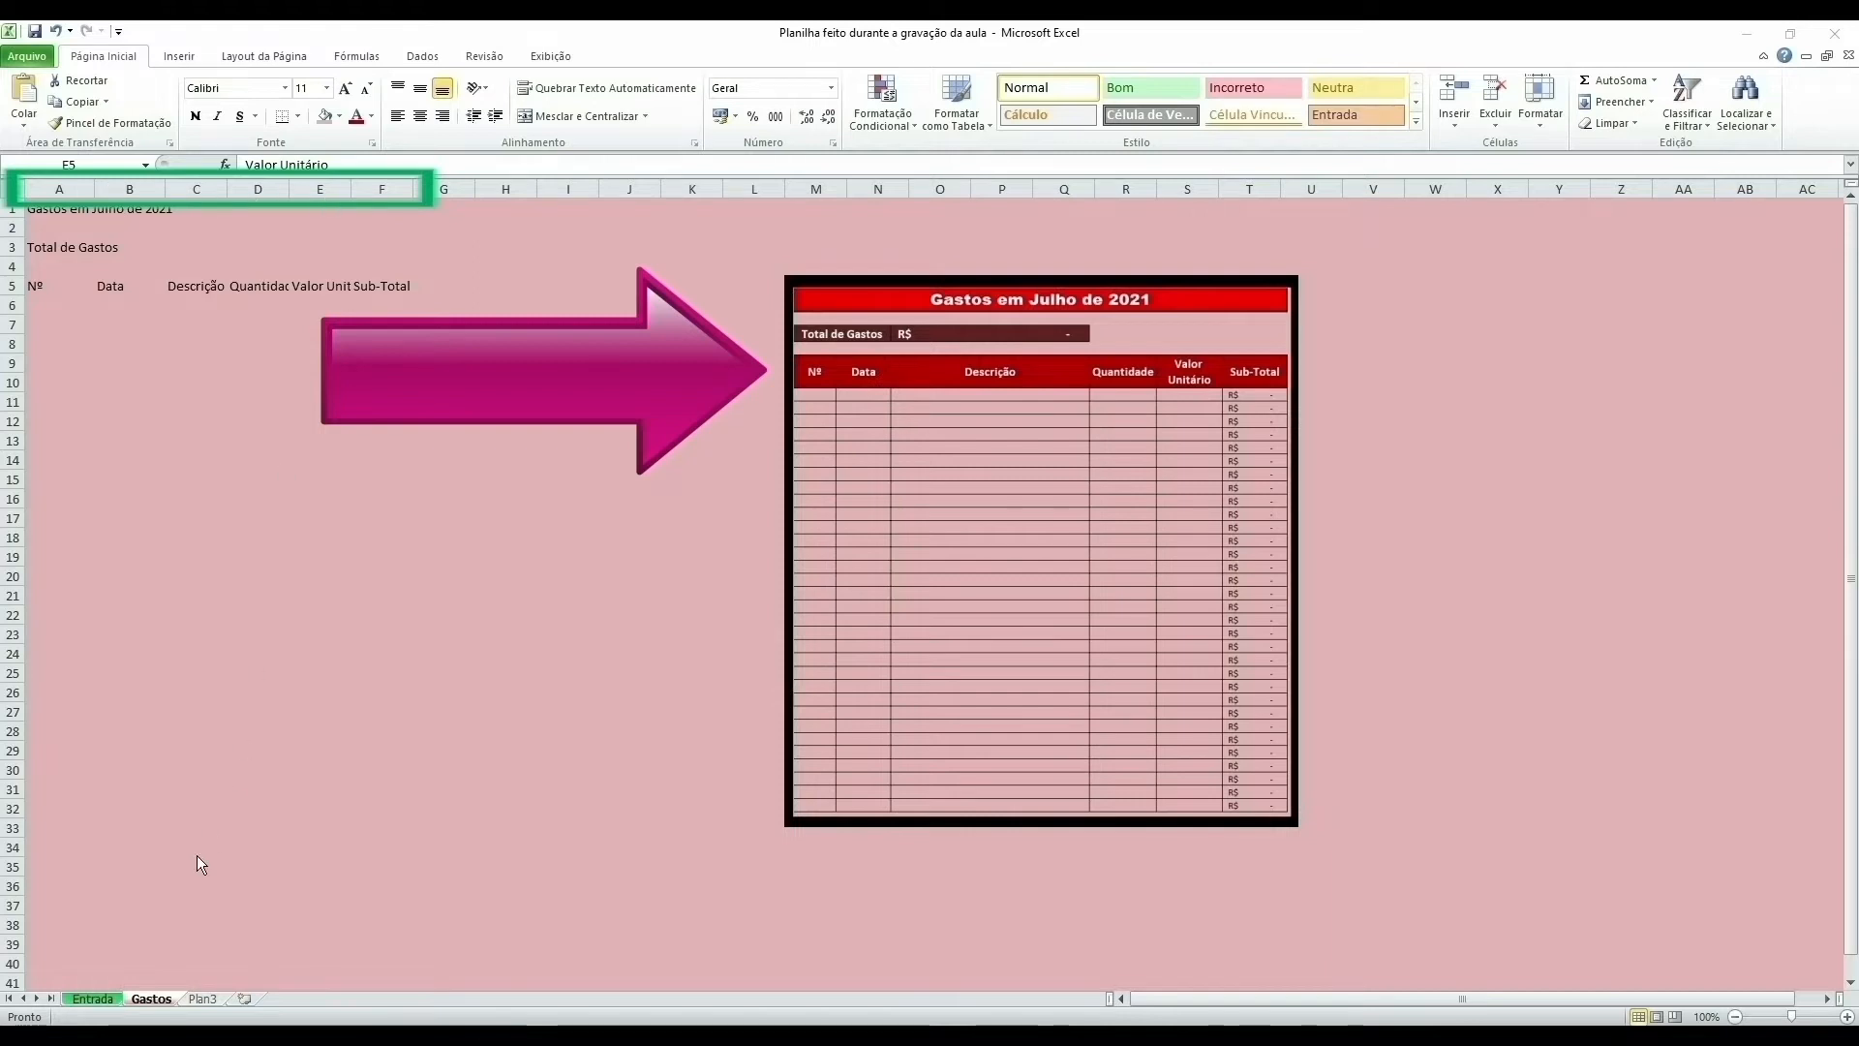
# Step: After viewing the Entrada sheet's columns, narrow the Gastos sheet's Nº column and slightly widen its Data column
pyautogui.click(97, 999)
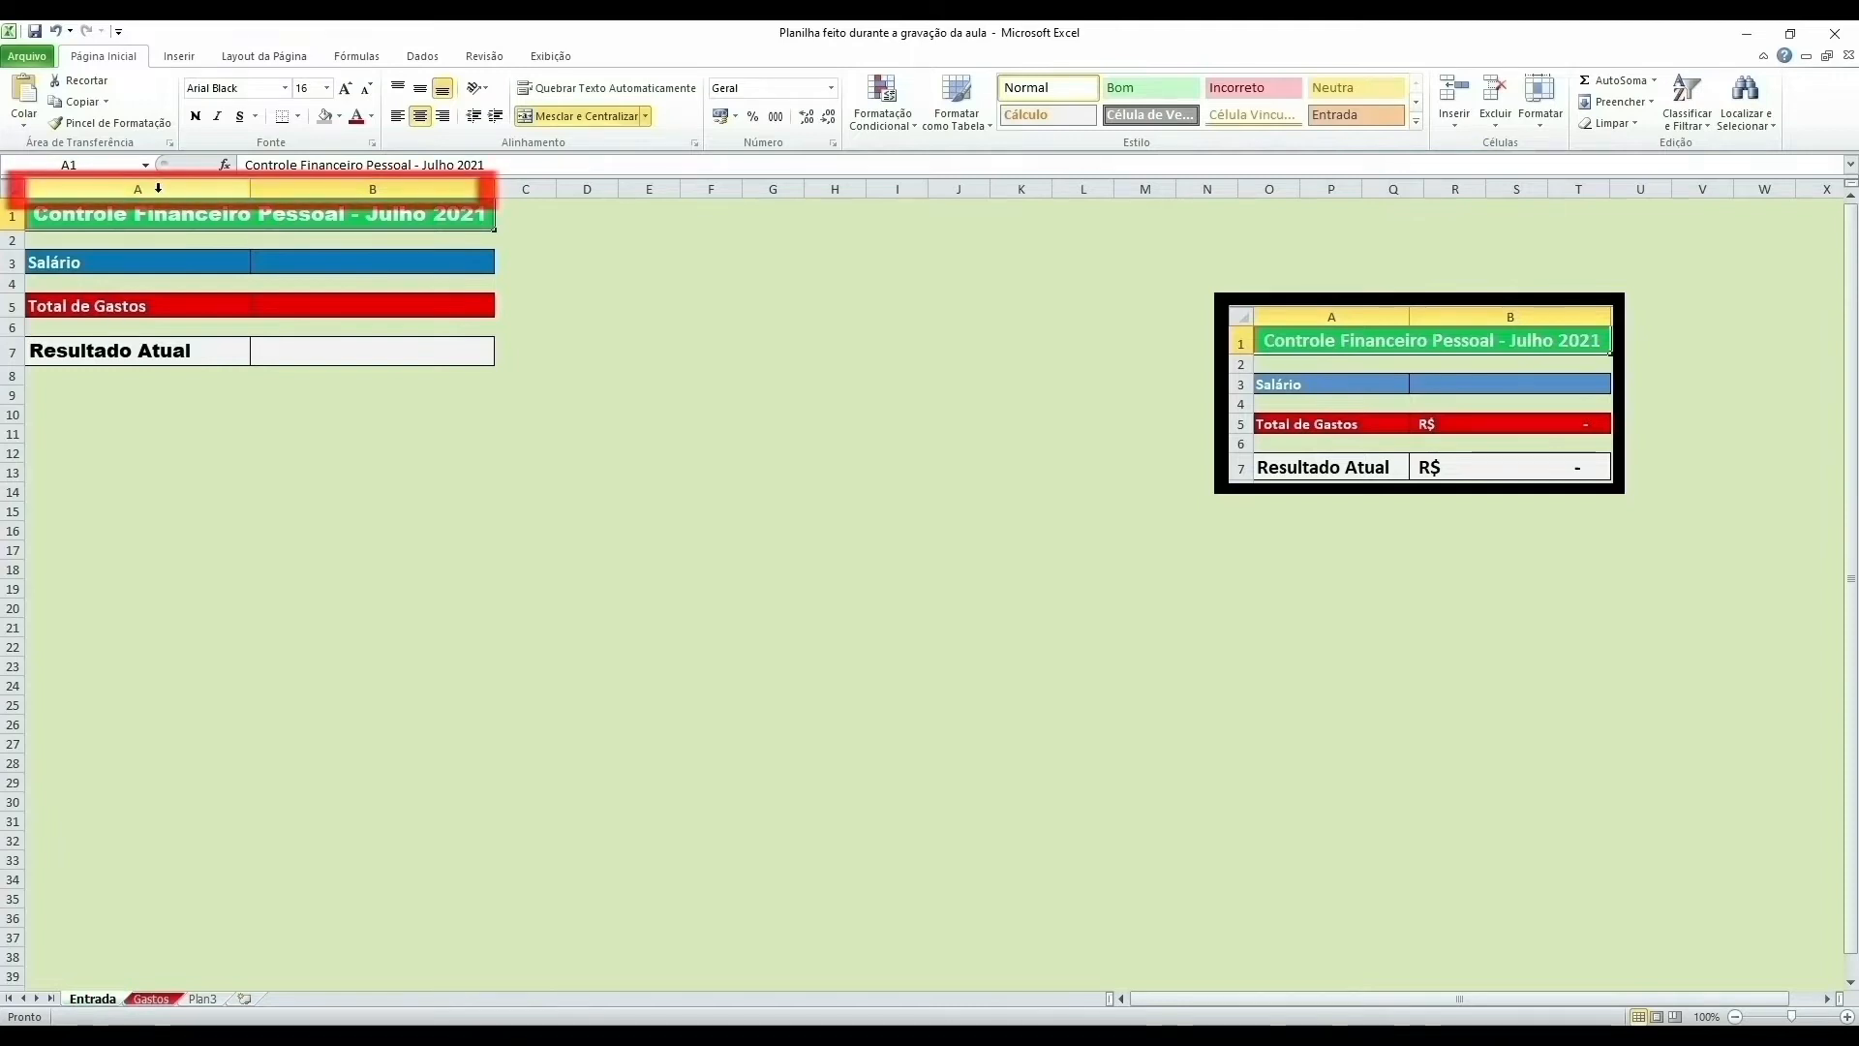
pyautogui.click(155, 999)
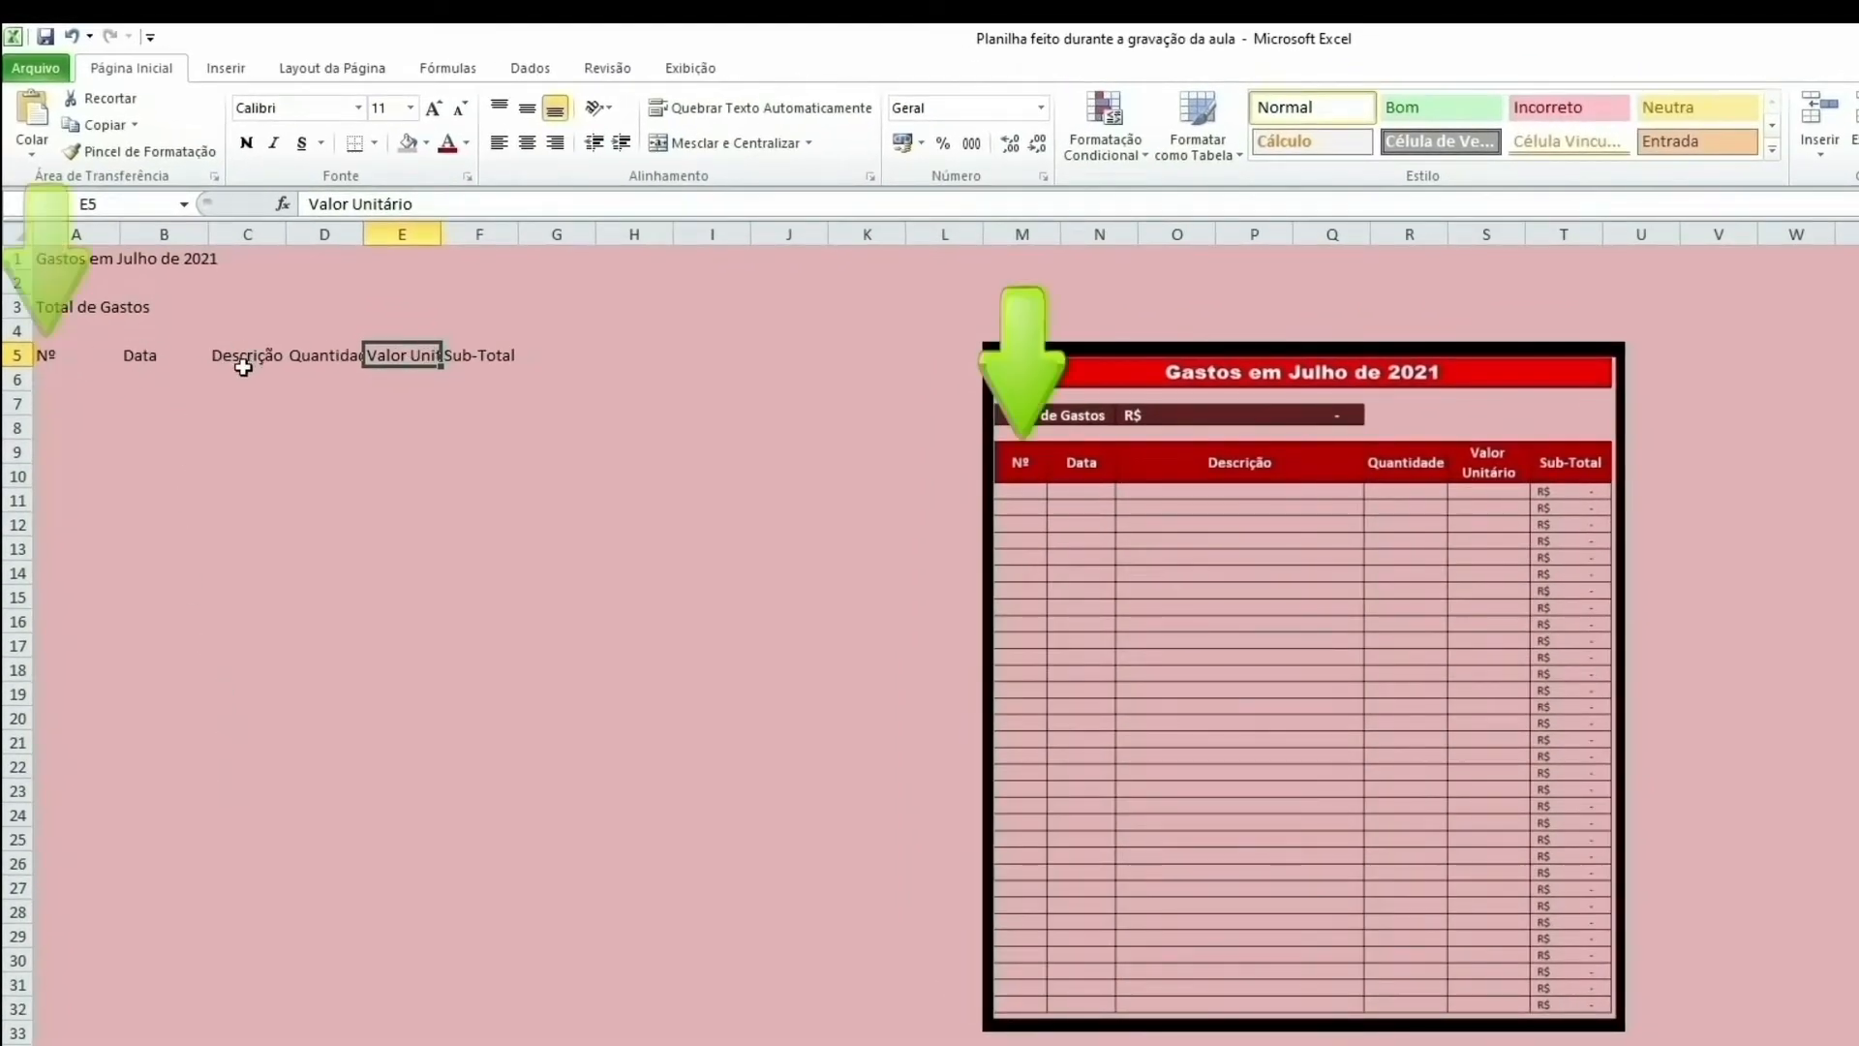
pyautogui.click(58, 358)
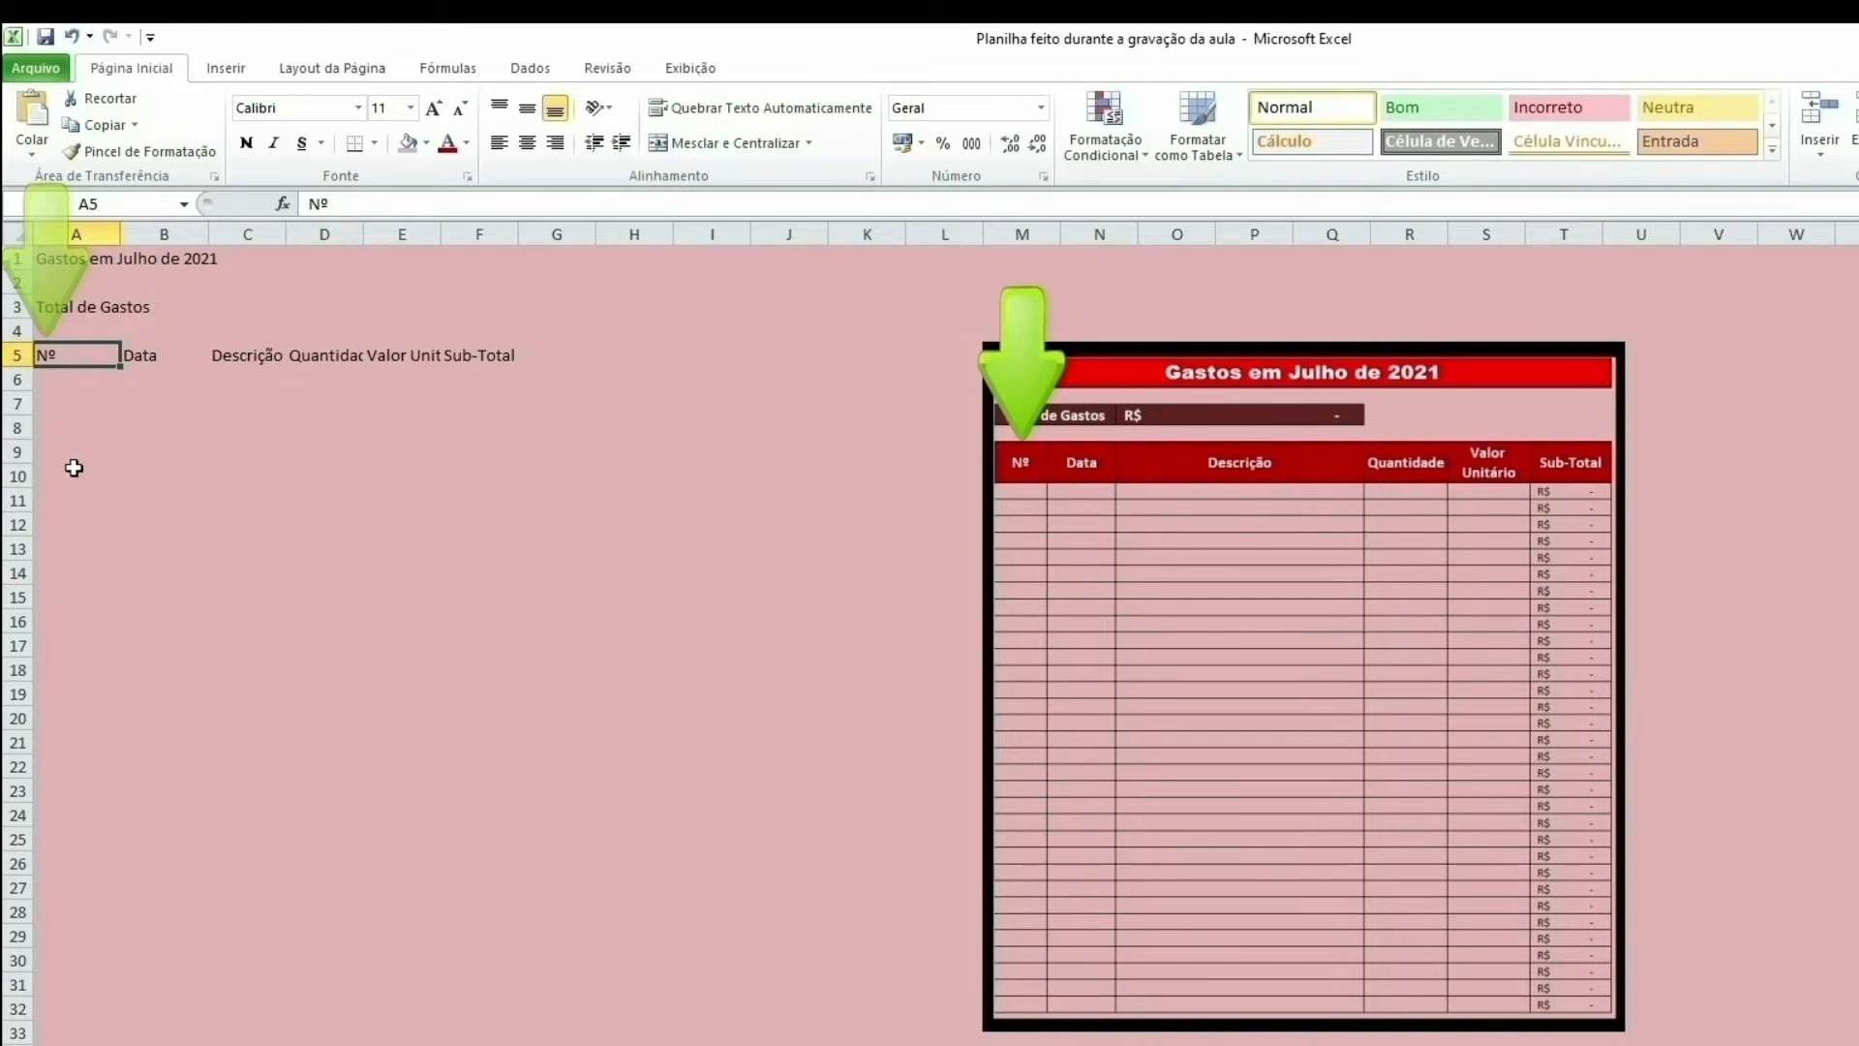
pyautogui.moveTo(119, 237); pyautogui.dragTo(83, 238)
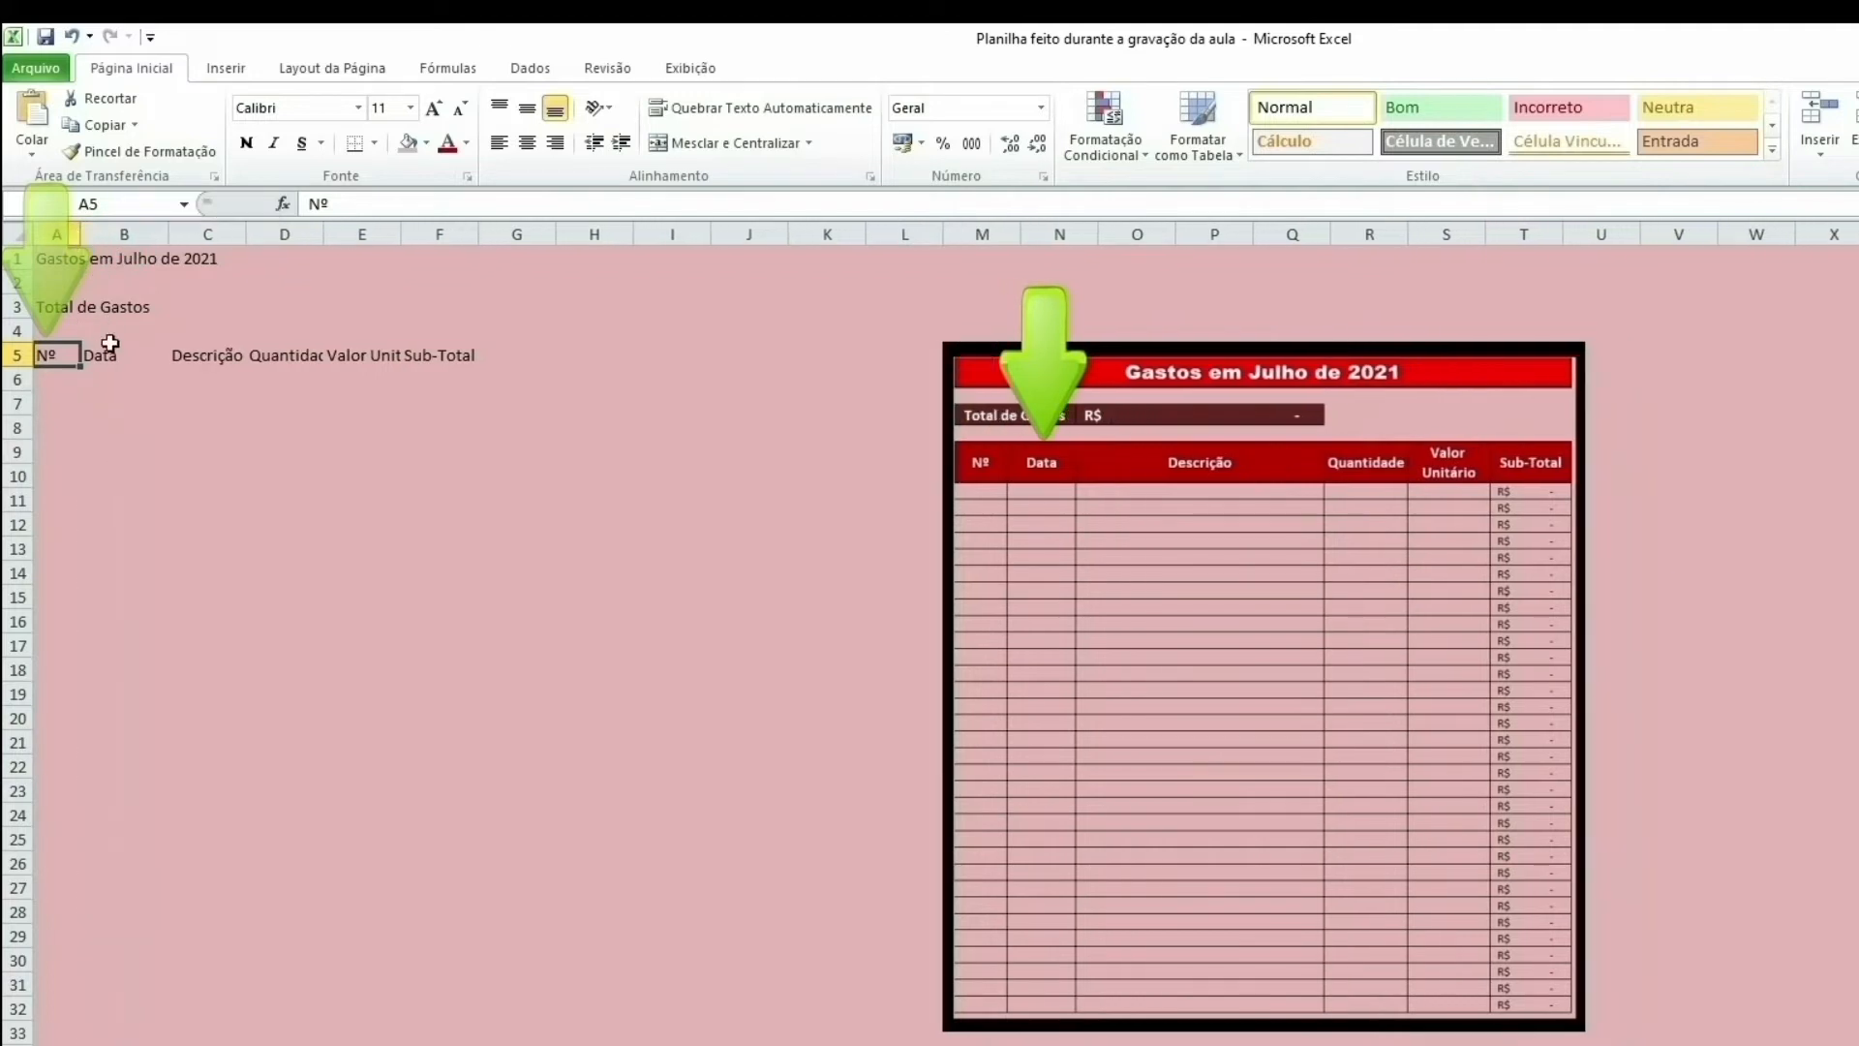
pyautogui.click(110, 358)
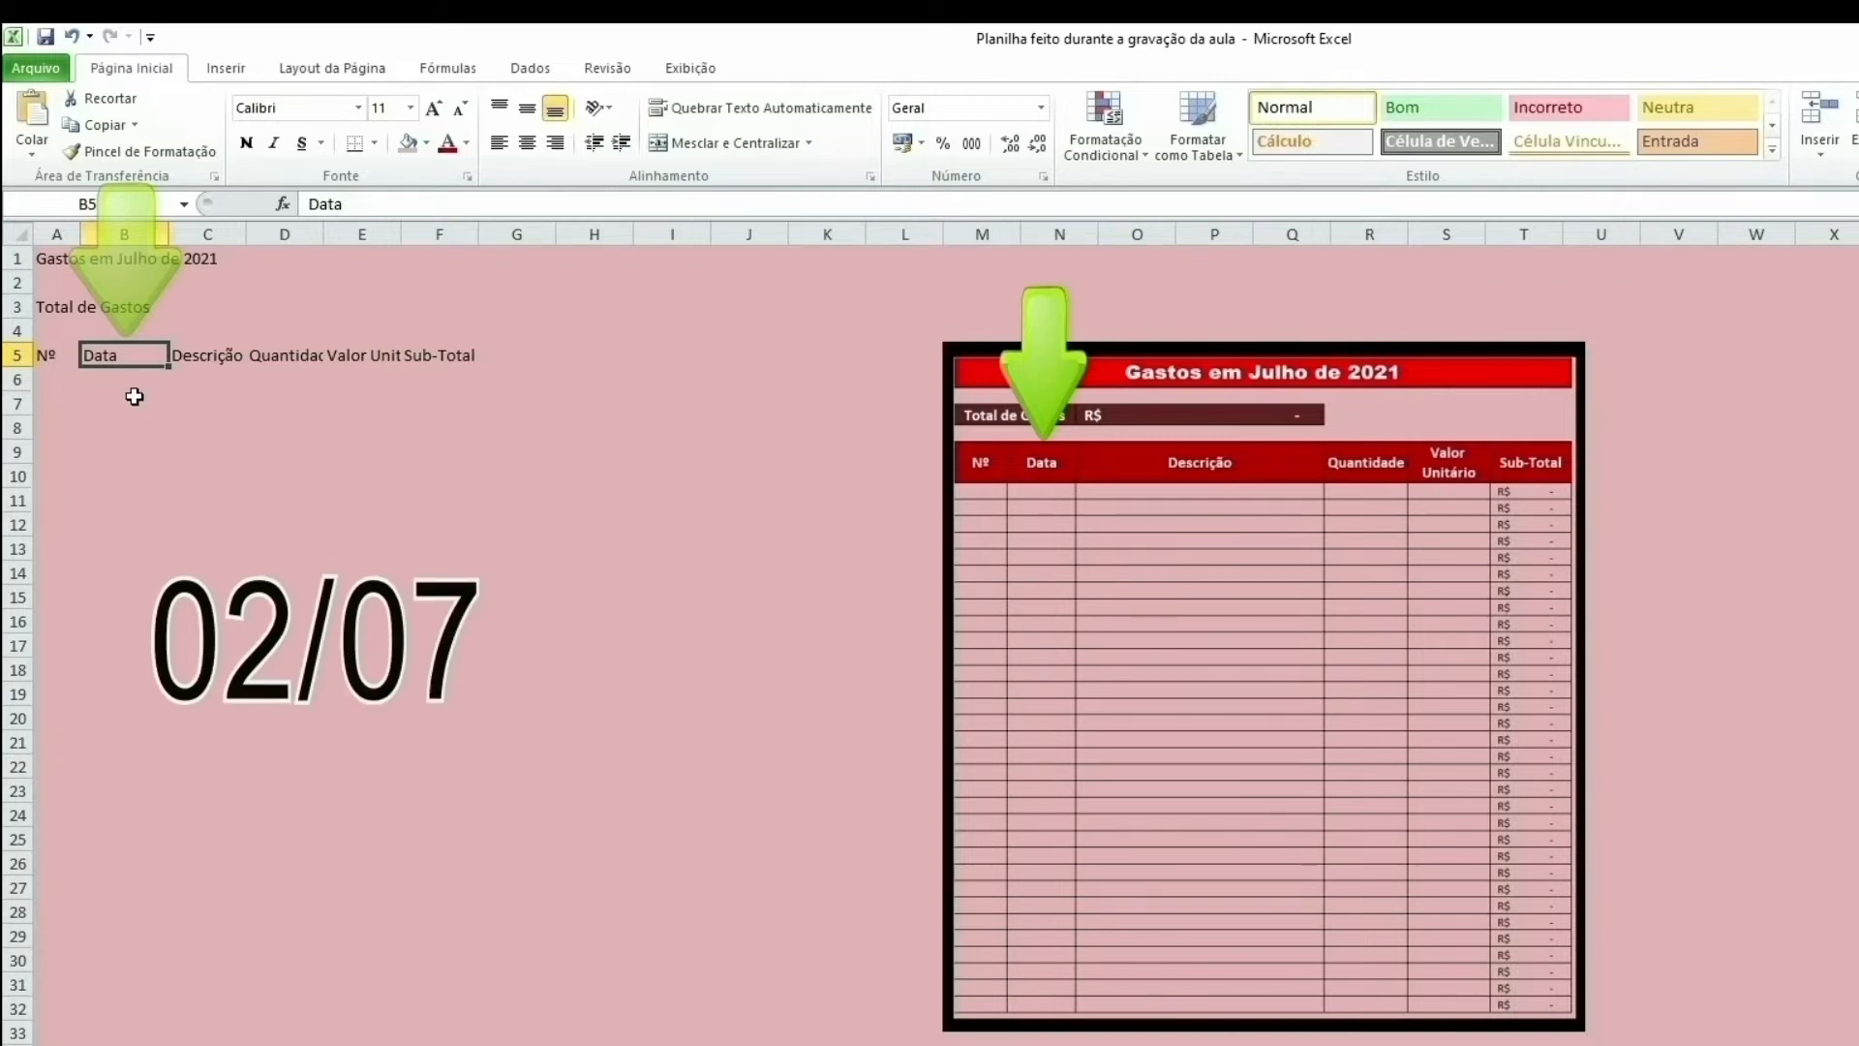
pyautogui.moveTo(170, 241); pyautogui.dragTo(180, 241)
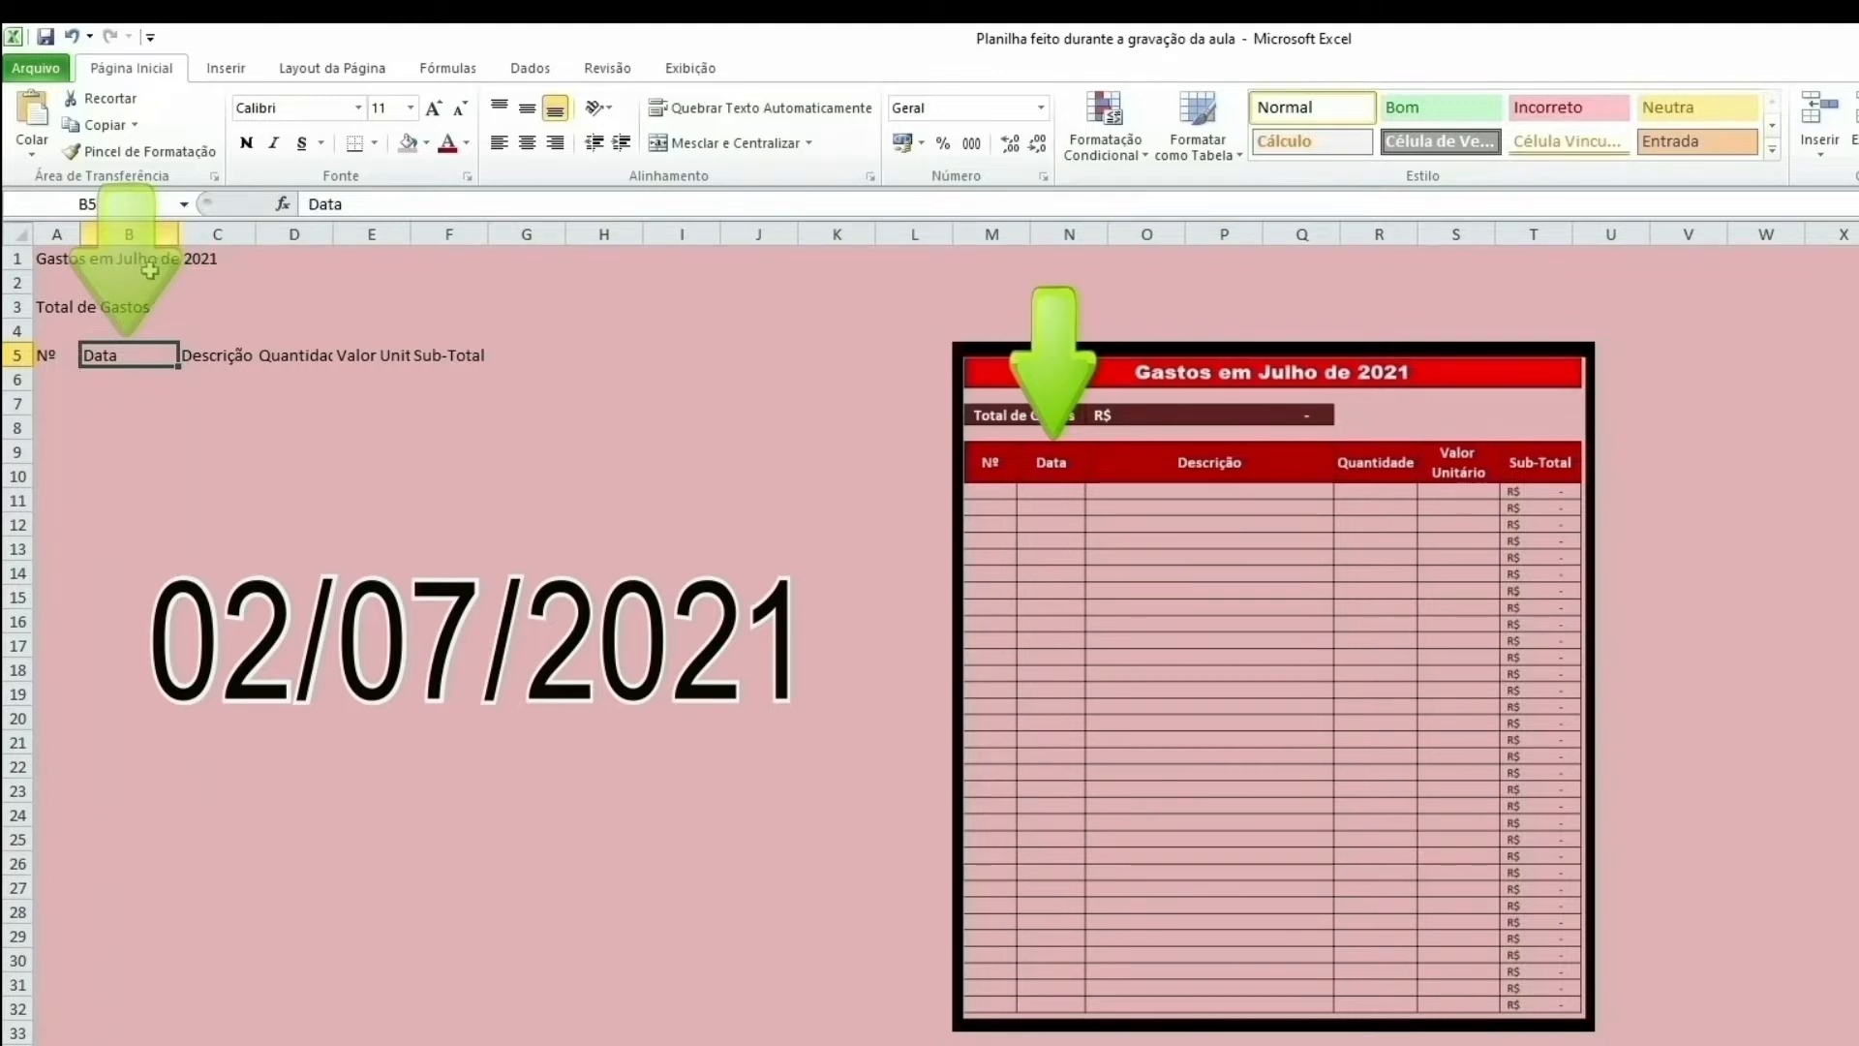
# Step: Widen the Descrição column to about five times its width and the Quantidade column enough to fit its heading
pyautogui.click(217, 355)
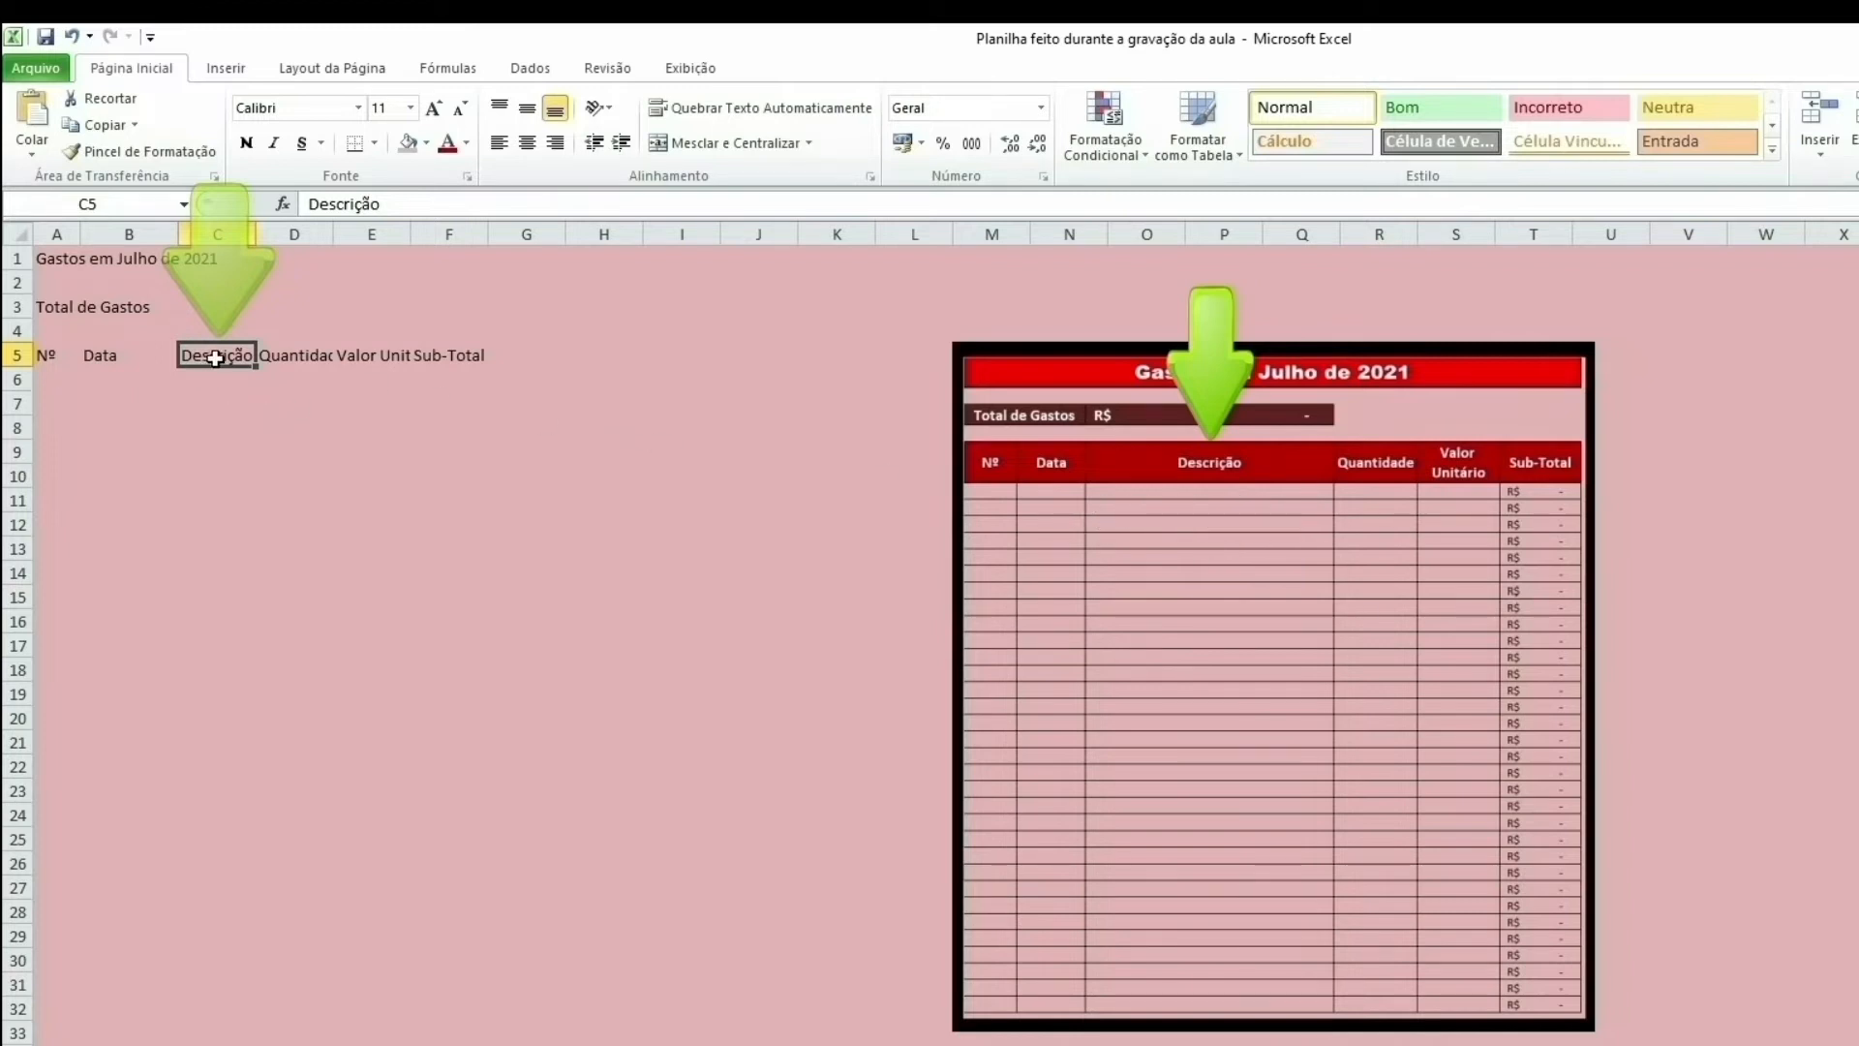
pyautogui.moveTo(256, 237); pyautogui.dragTo(561, 244)
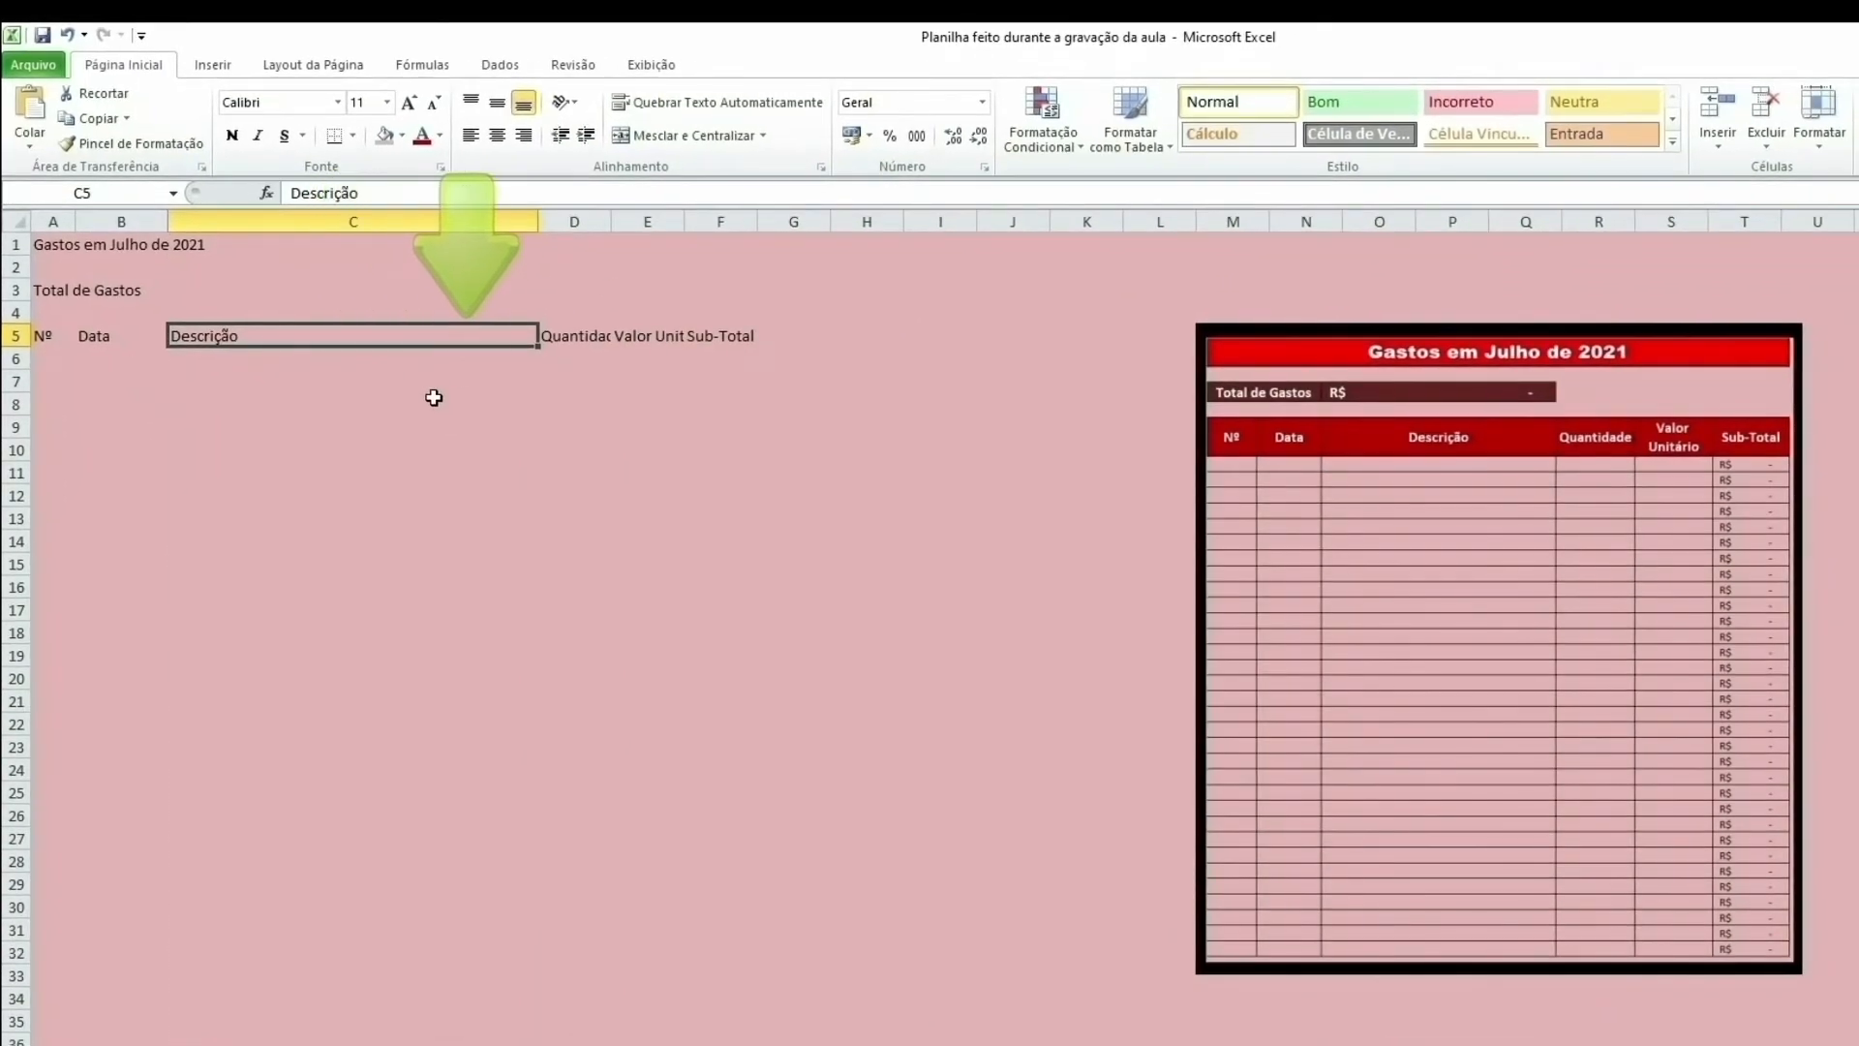
pyautogui.moveTo(613, 222); pyautogui.dragTo(642, 222)
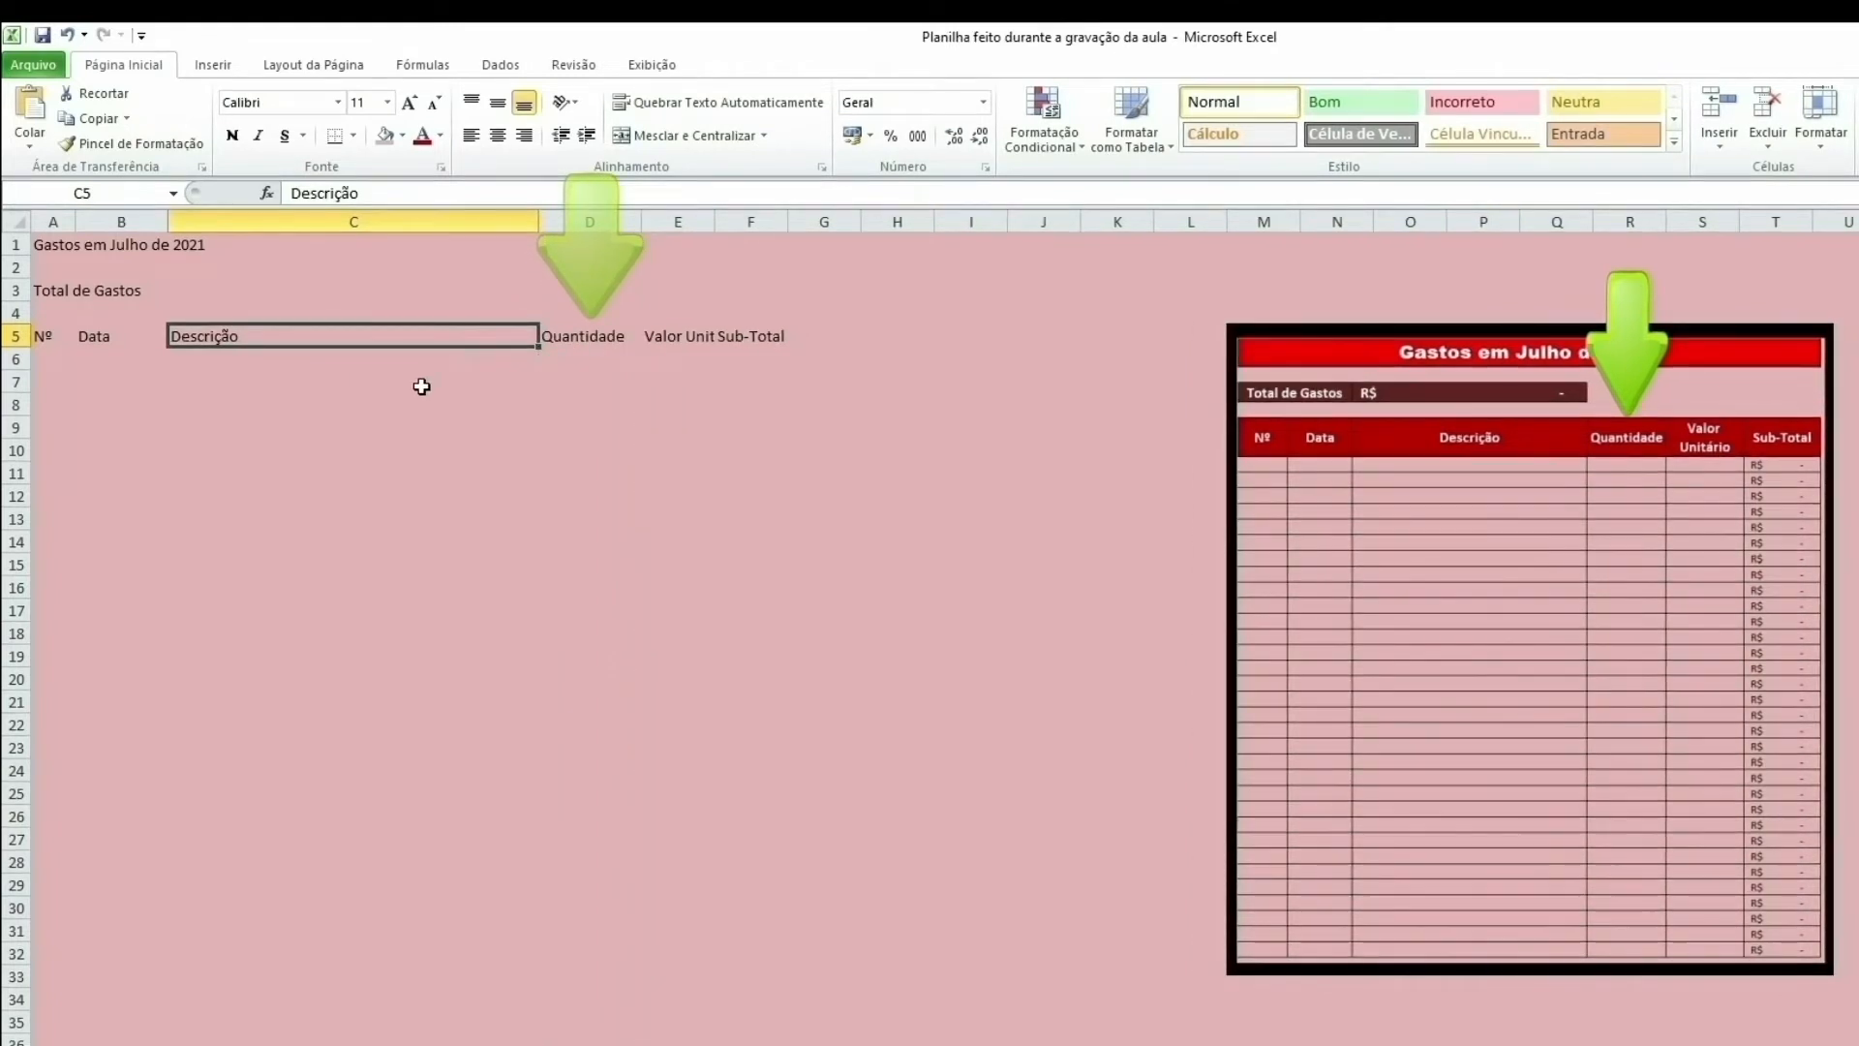
pyautogui.click(590, 339)
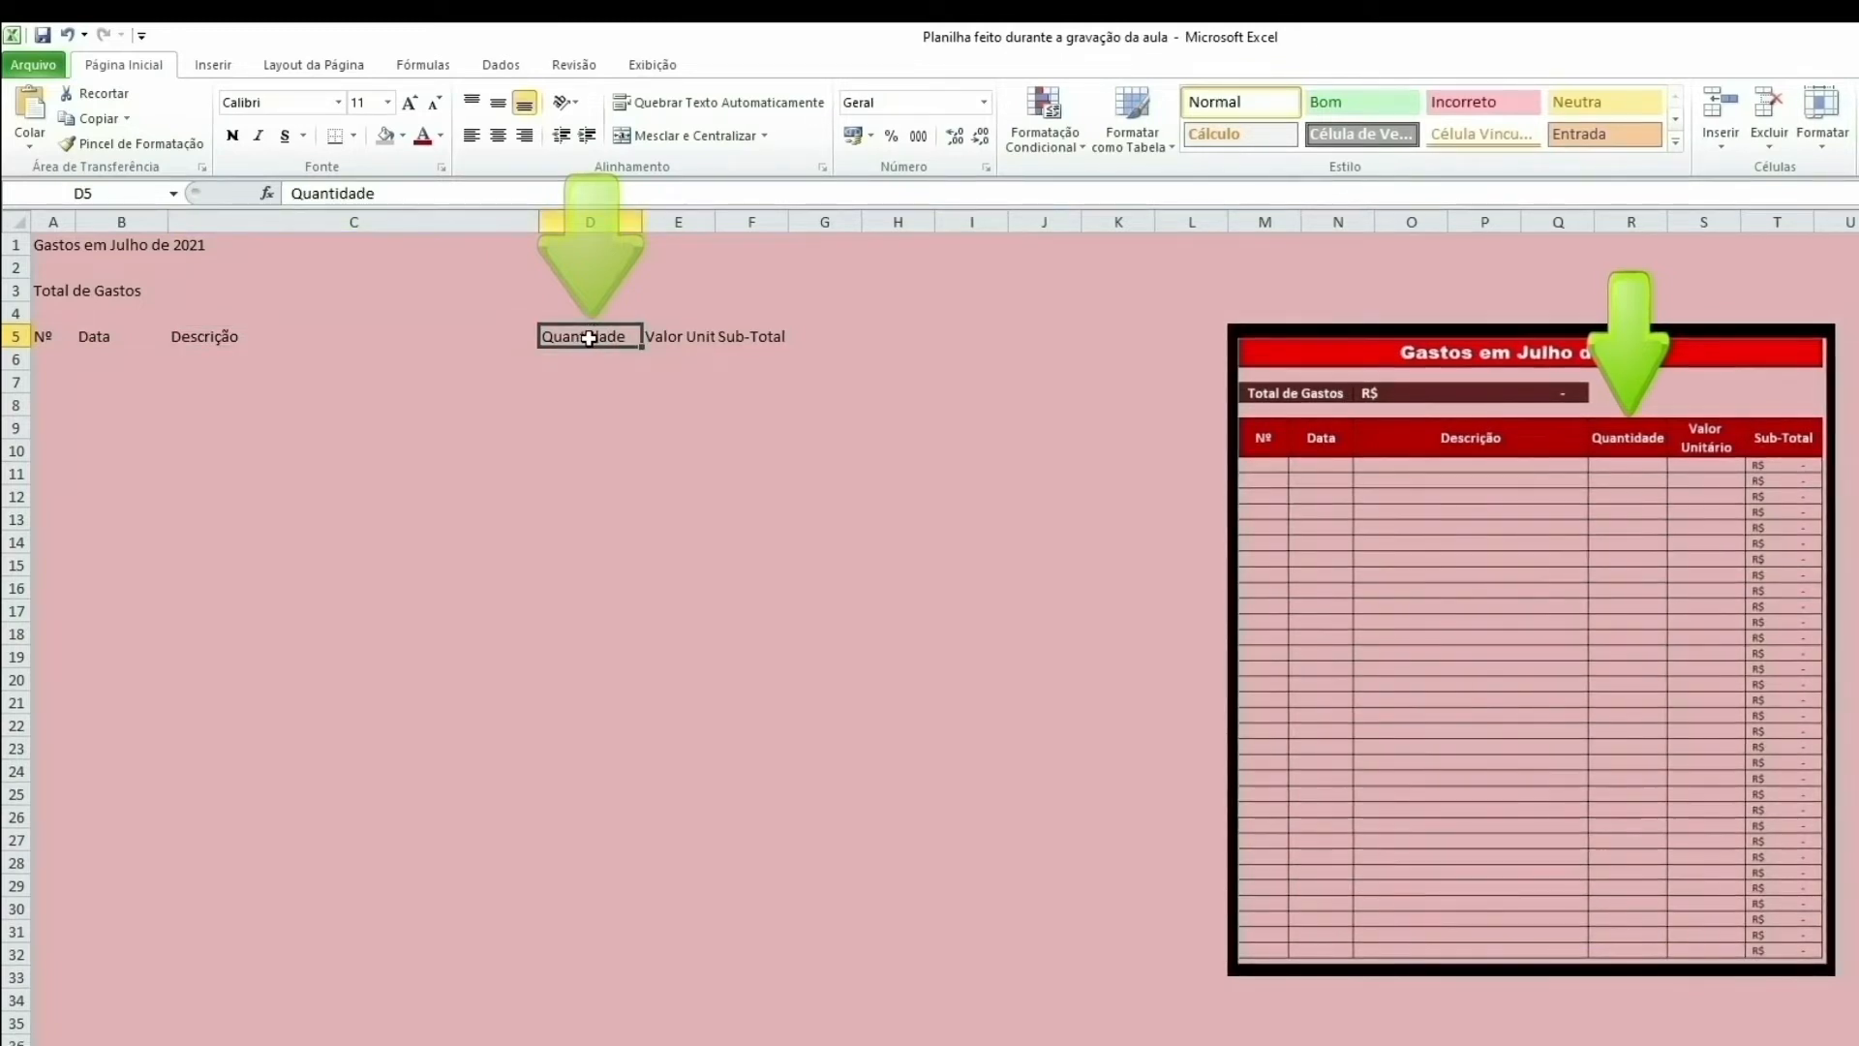
# Step: Wrap the "Valor Unitário" heading in cell E5 onto two lines
pyautogui.click(673, 339)
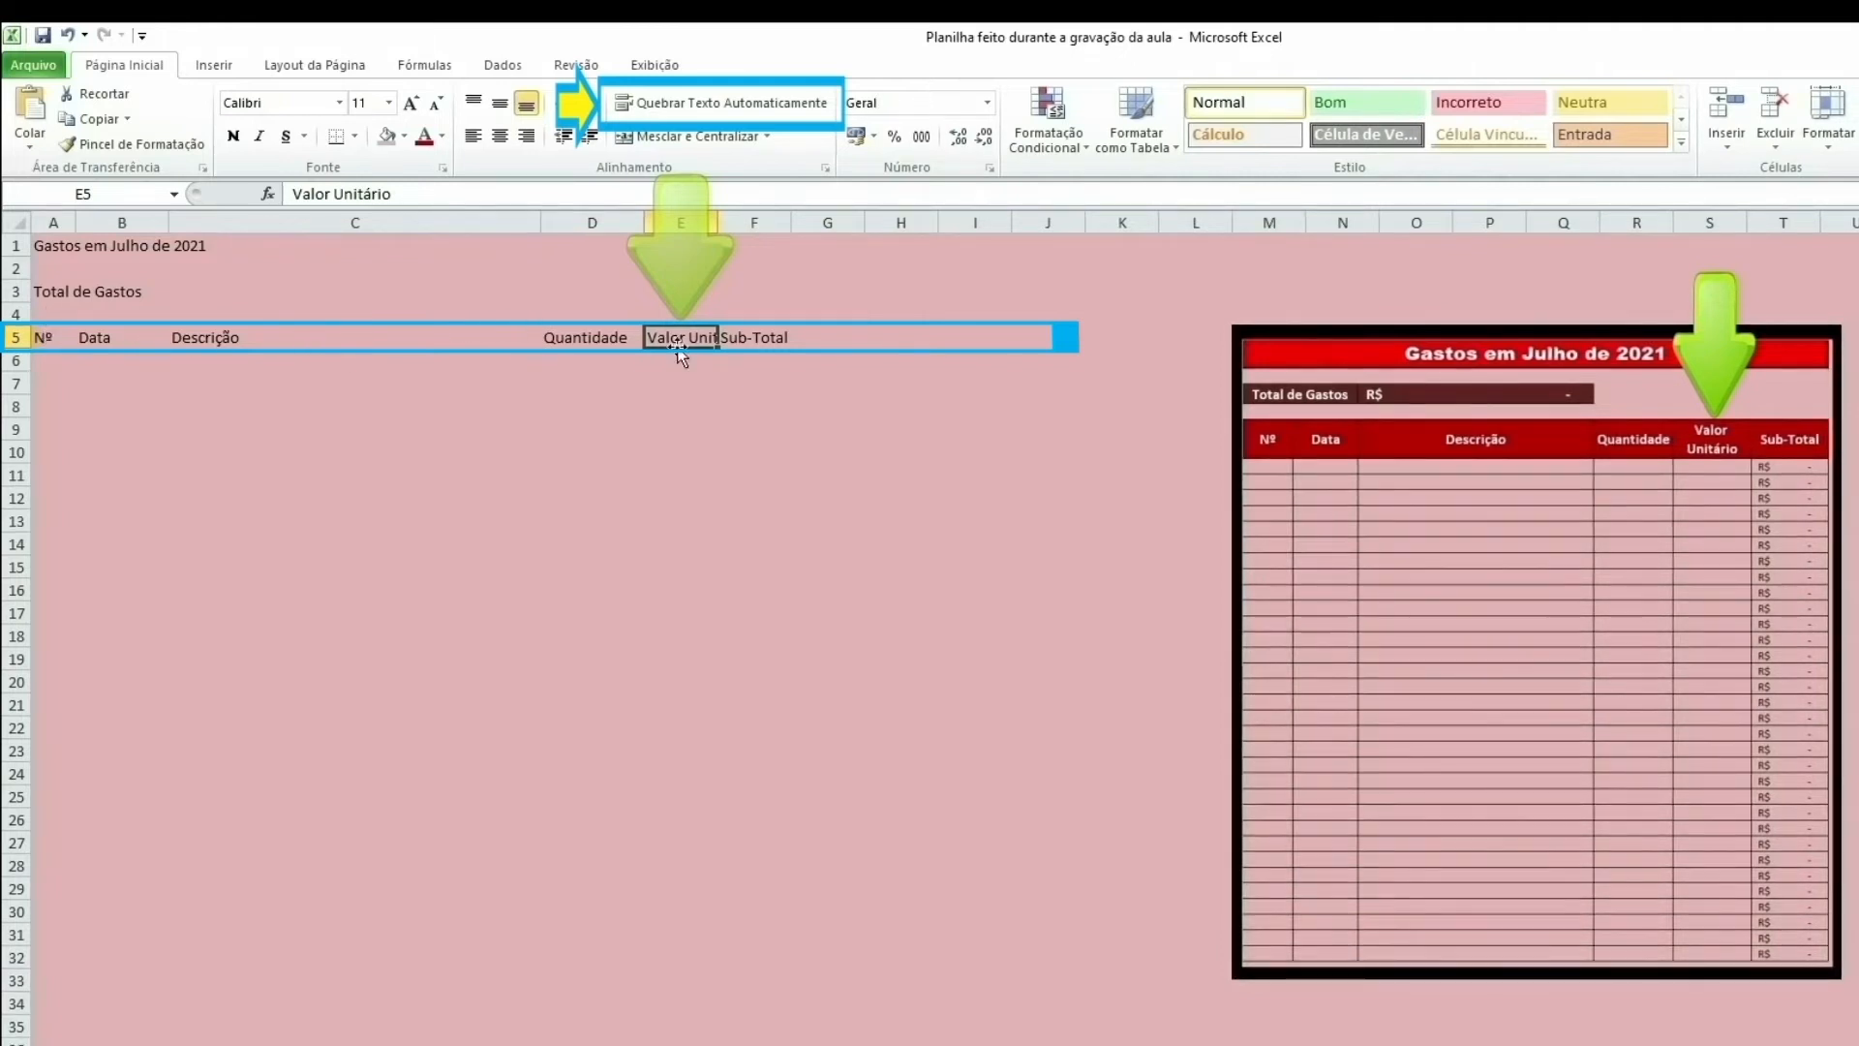
pyautogui.click(658, 105)
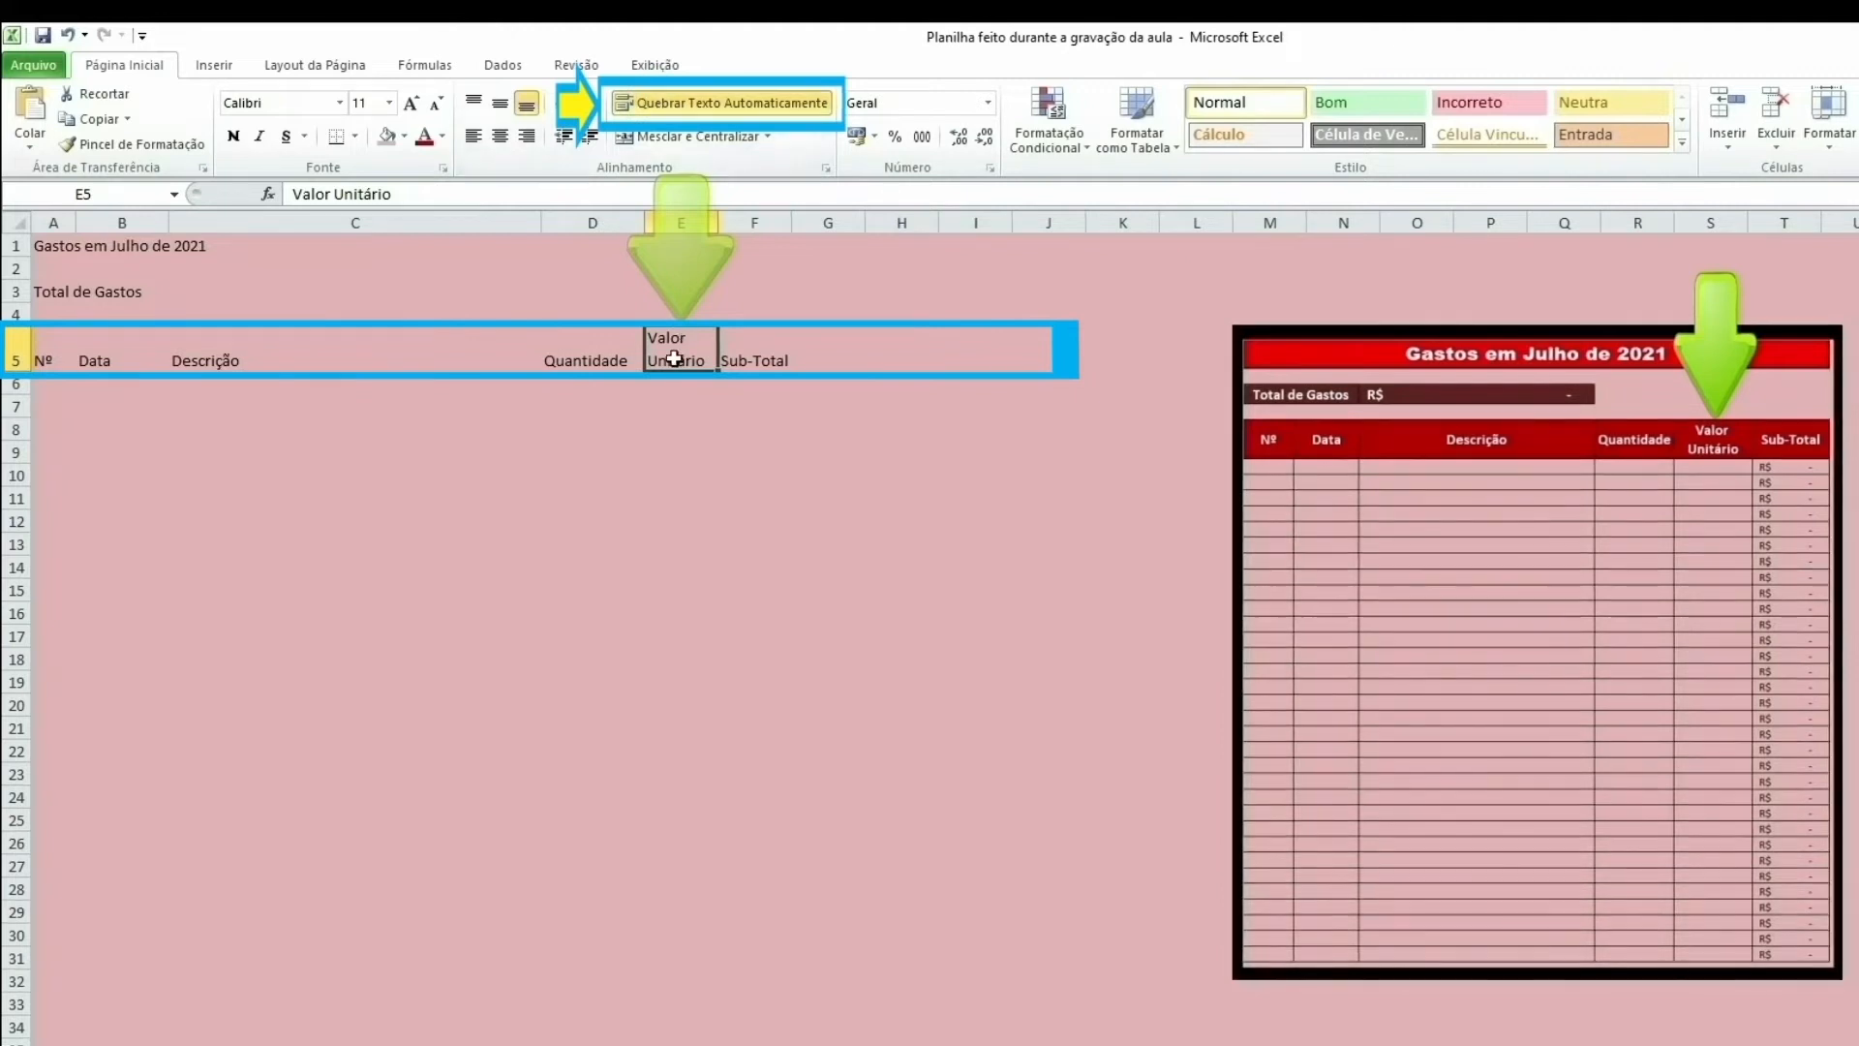
pyautogui.click(769, 361)
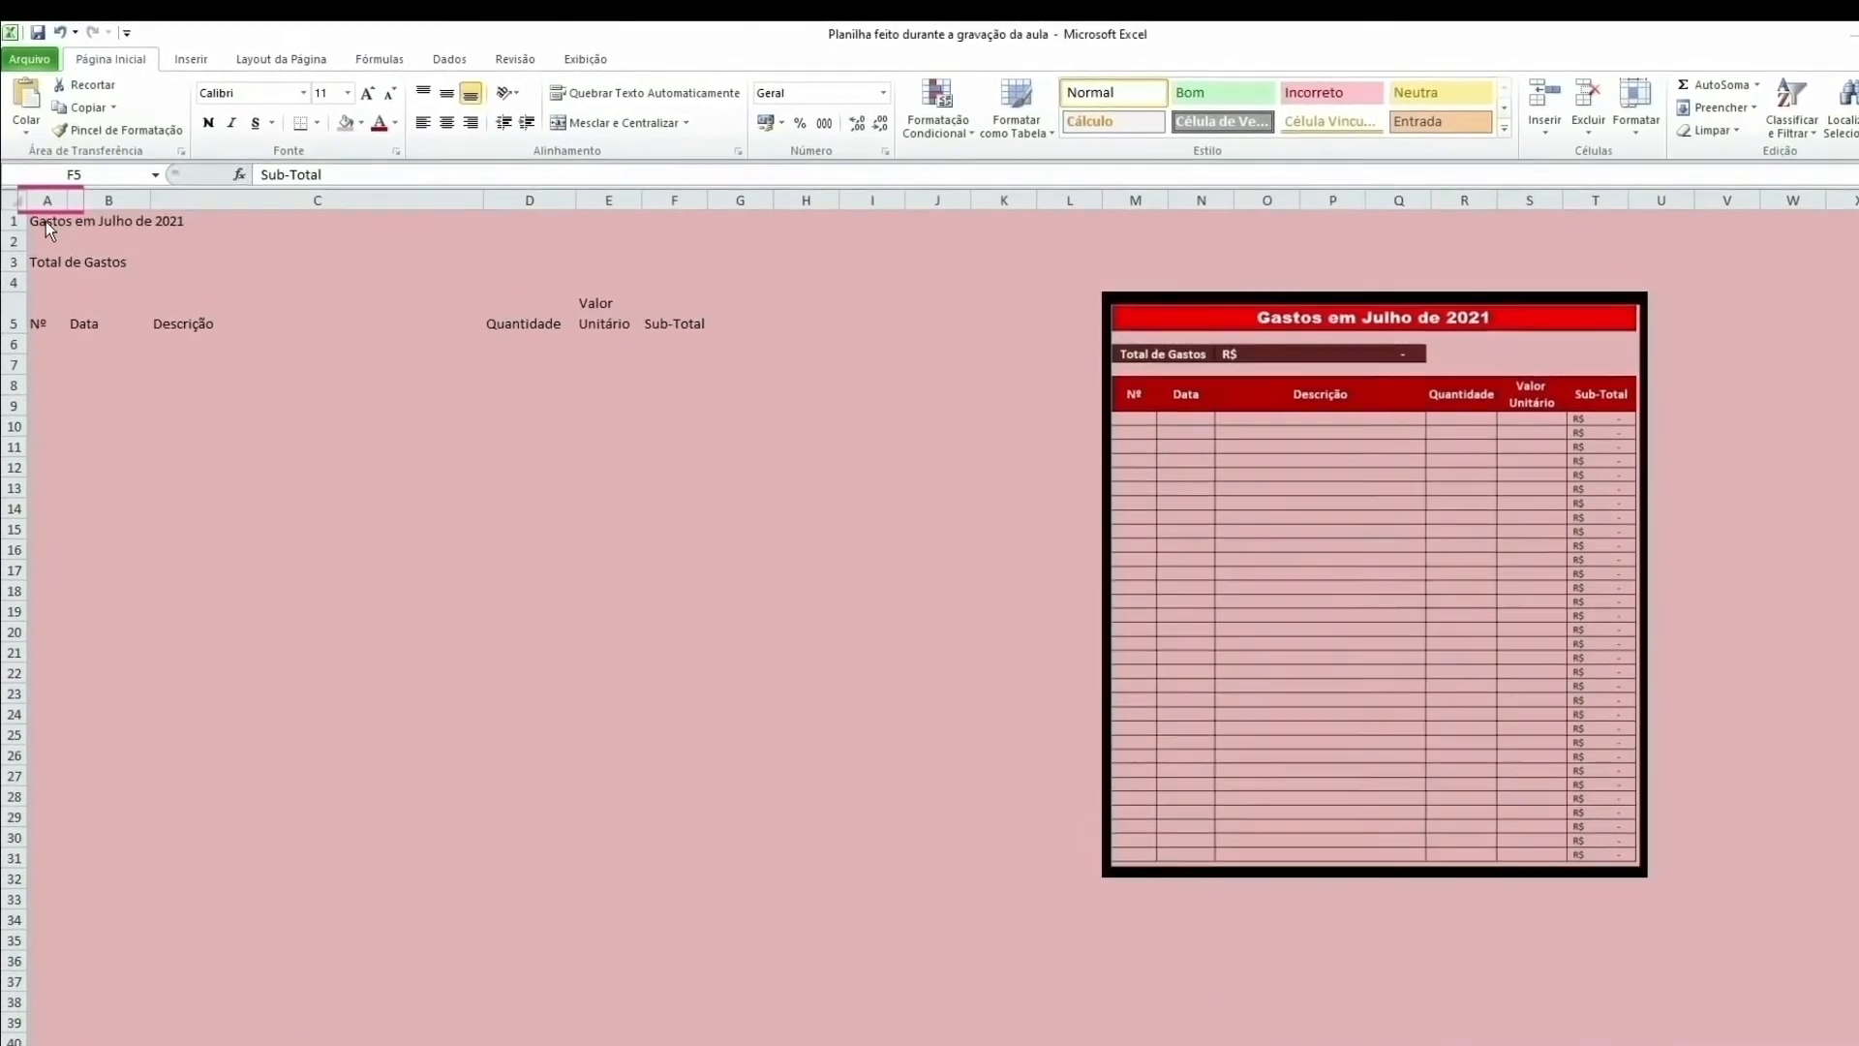
# Step: Merge and centre the title "Gastos em Julho de 2021" across cells A1 to F1
pyautogui.click(44, 223)
pyautogui.moveTo(48, 230); pyautogui.dragTo(746, 233)
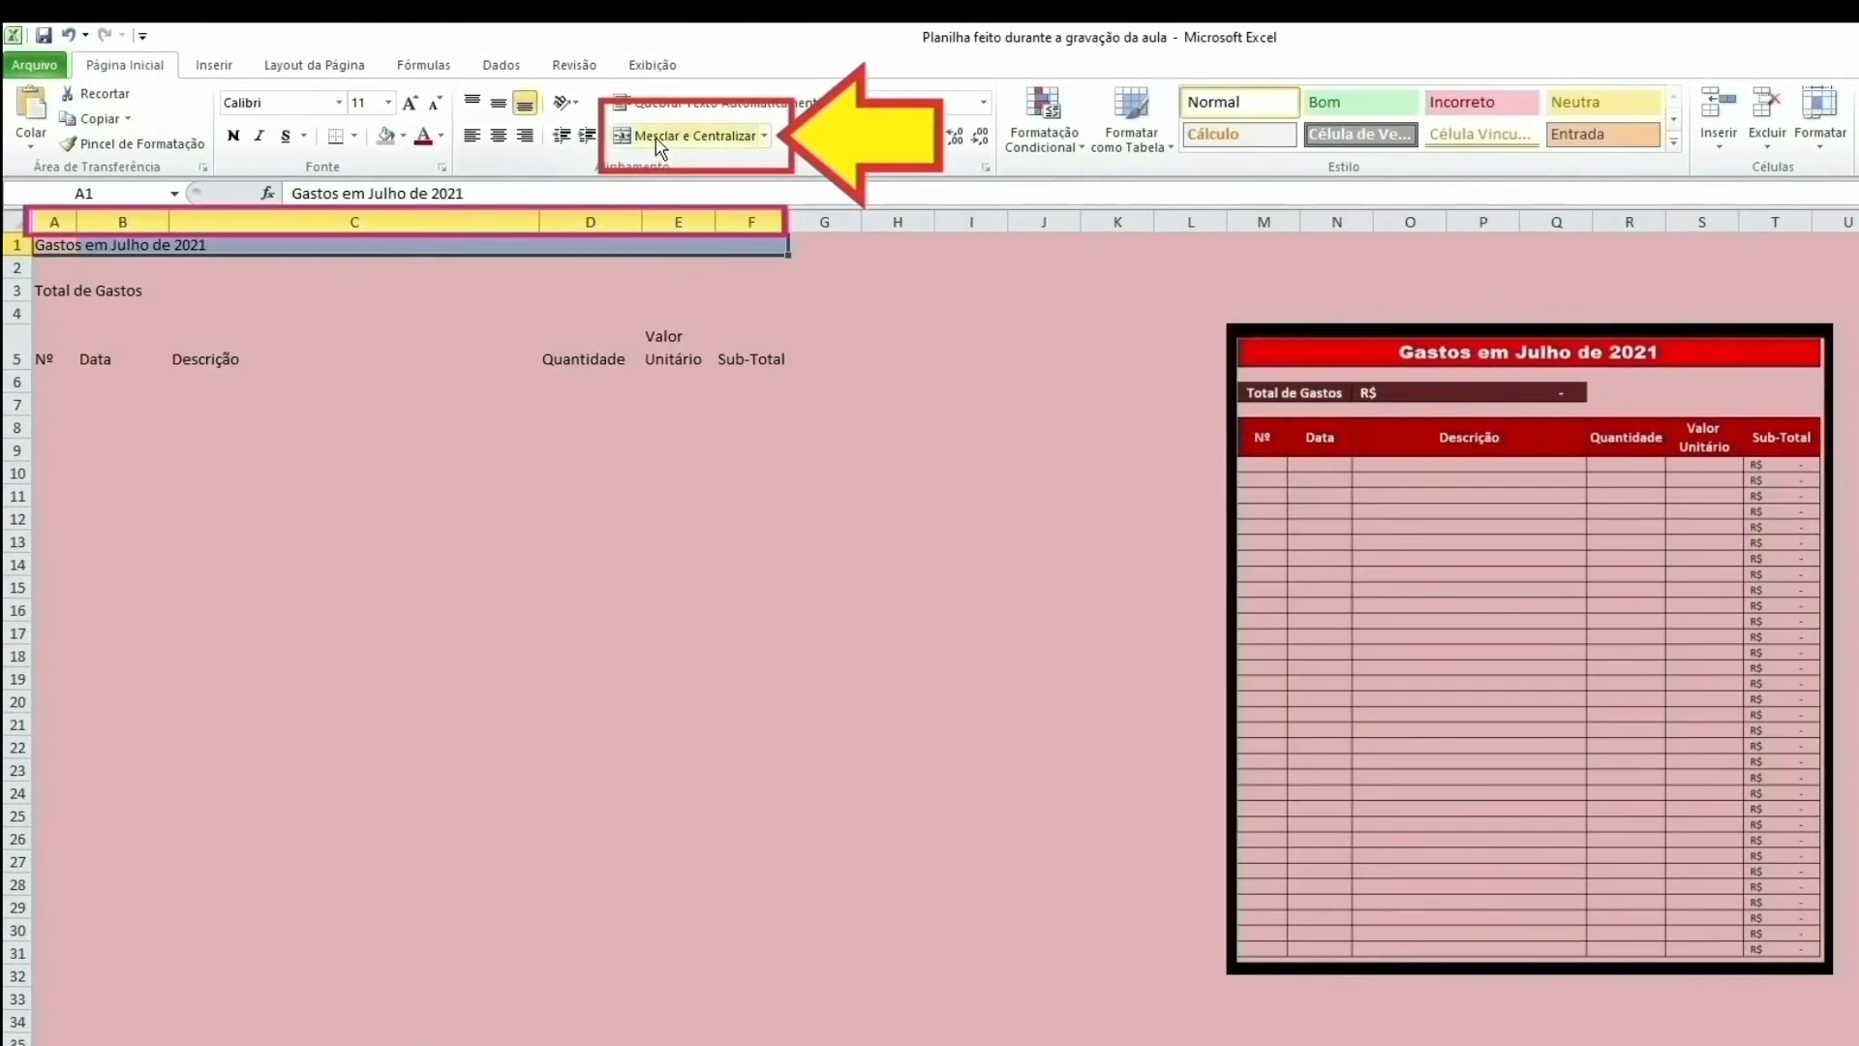
pyautogui.click(658, 143)
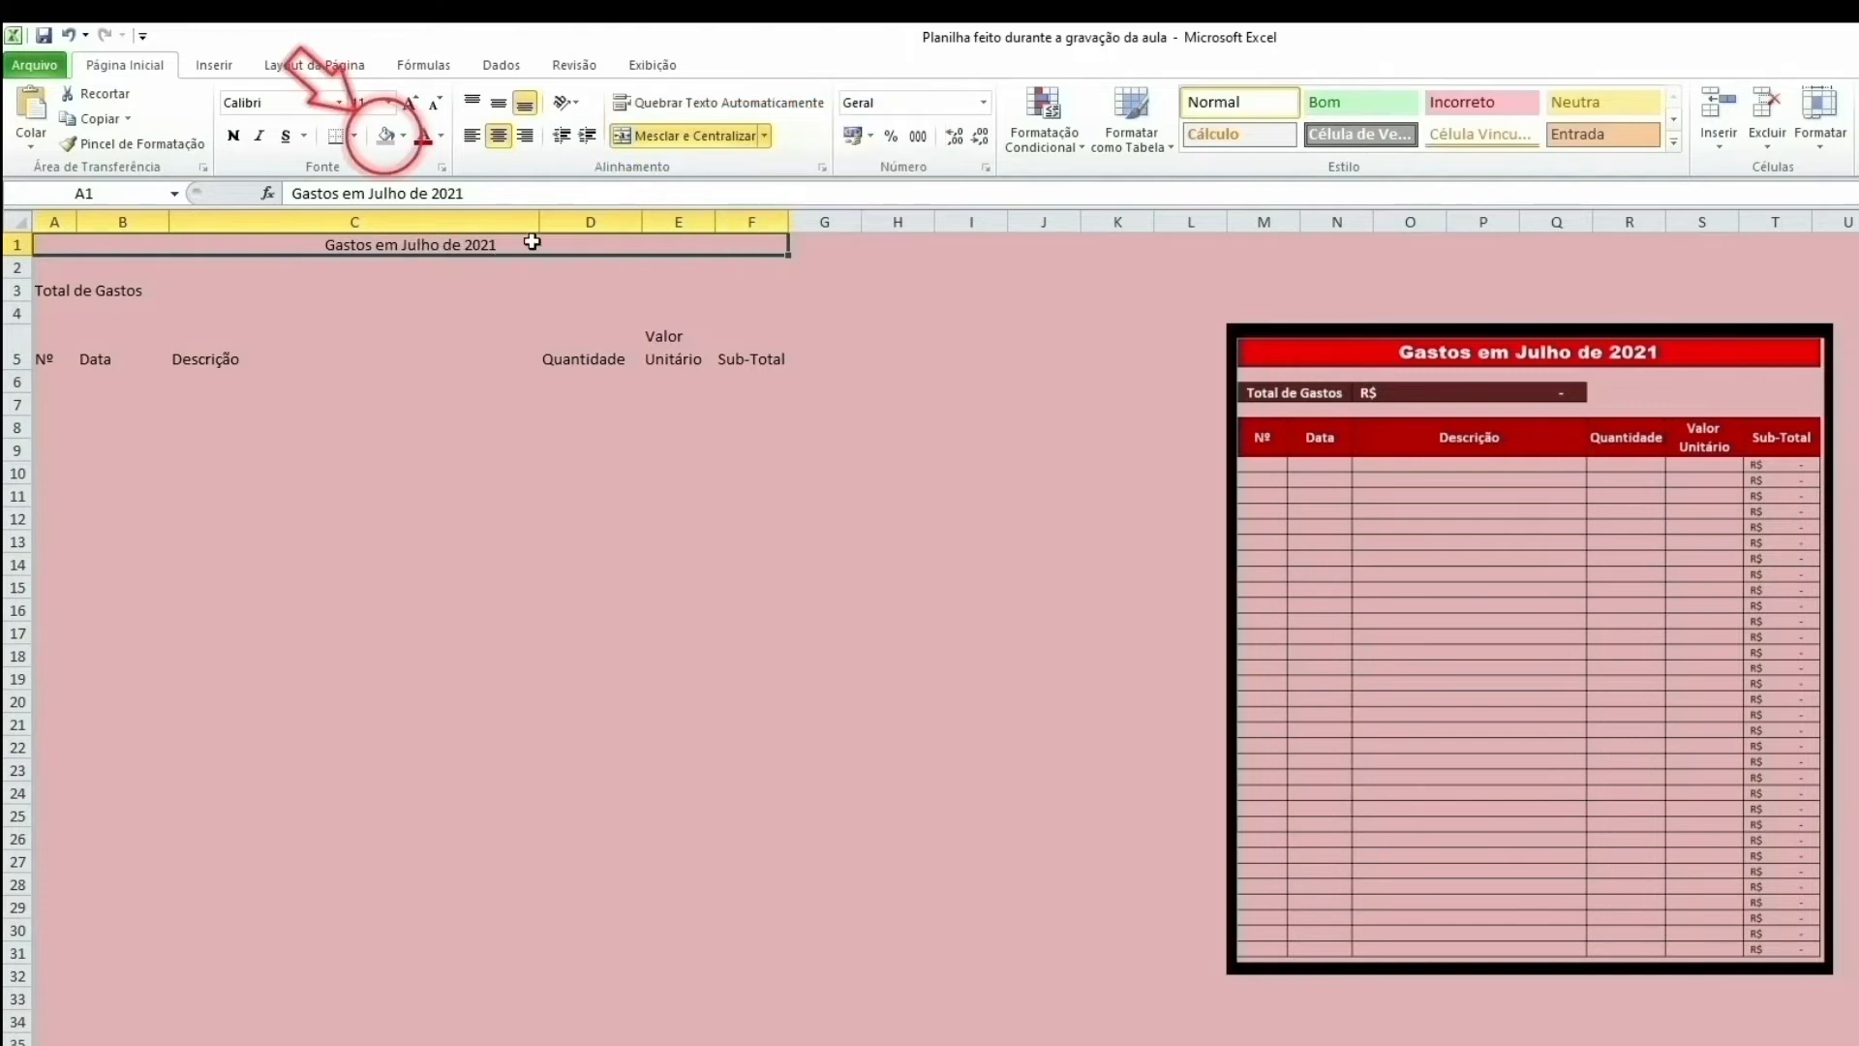
# Step: Fill the merged title cell "Gastos em Julho de 2021" with standard red and make its text white
pyautogui.click(404, 138)
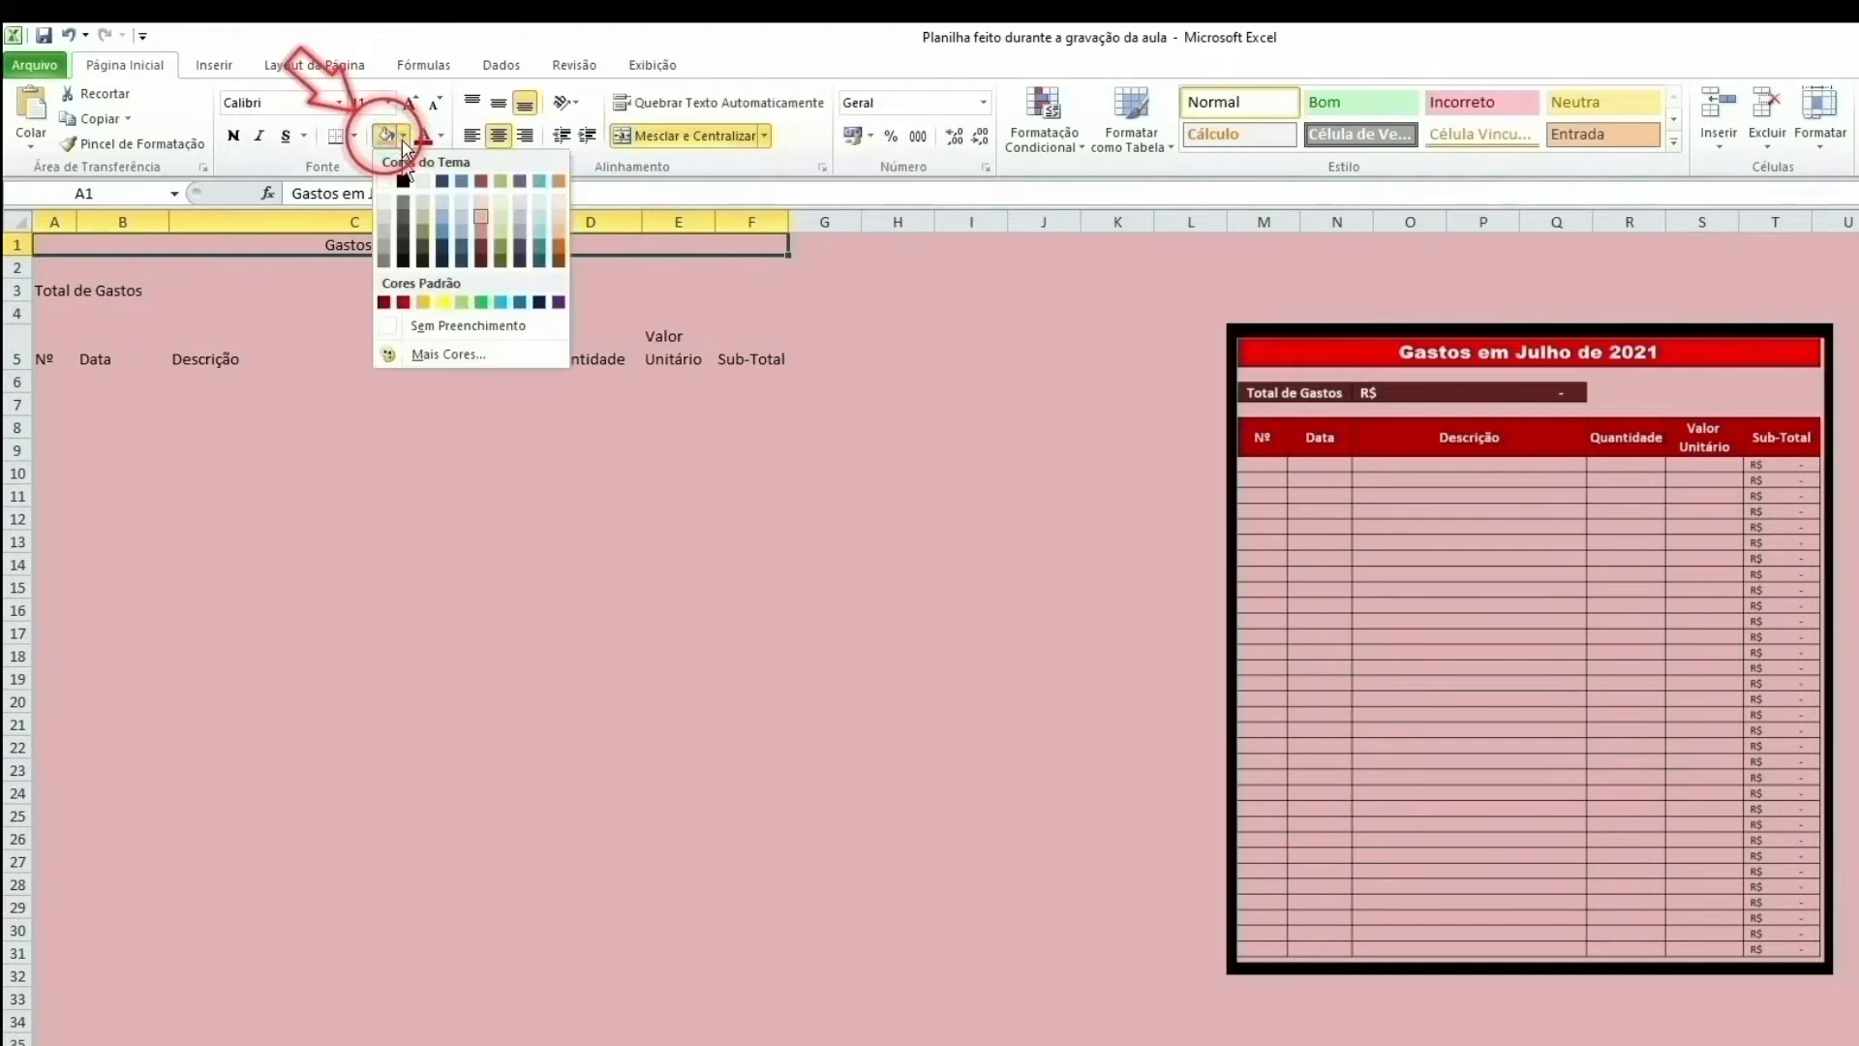
pyautogui.click(404, 303)
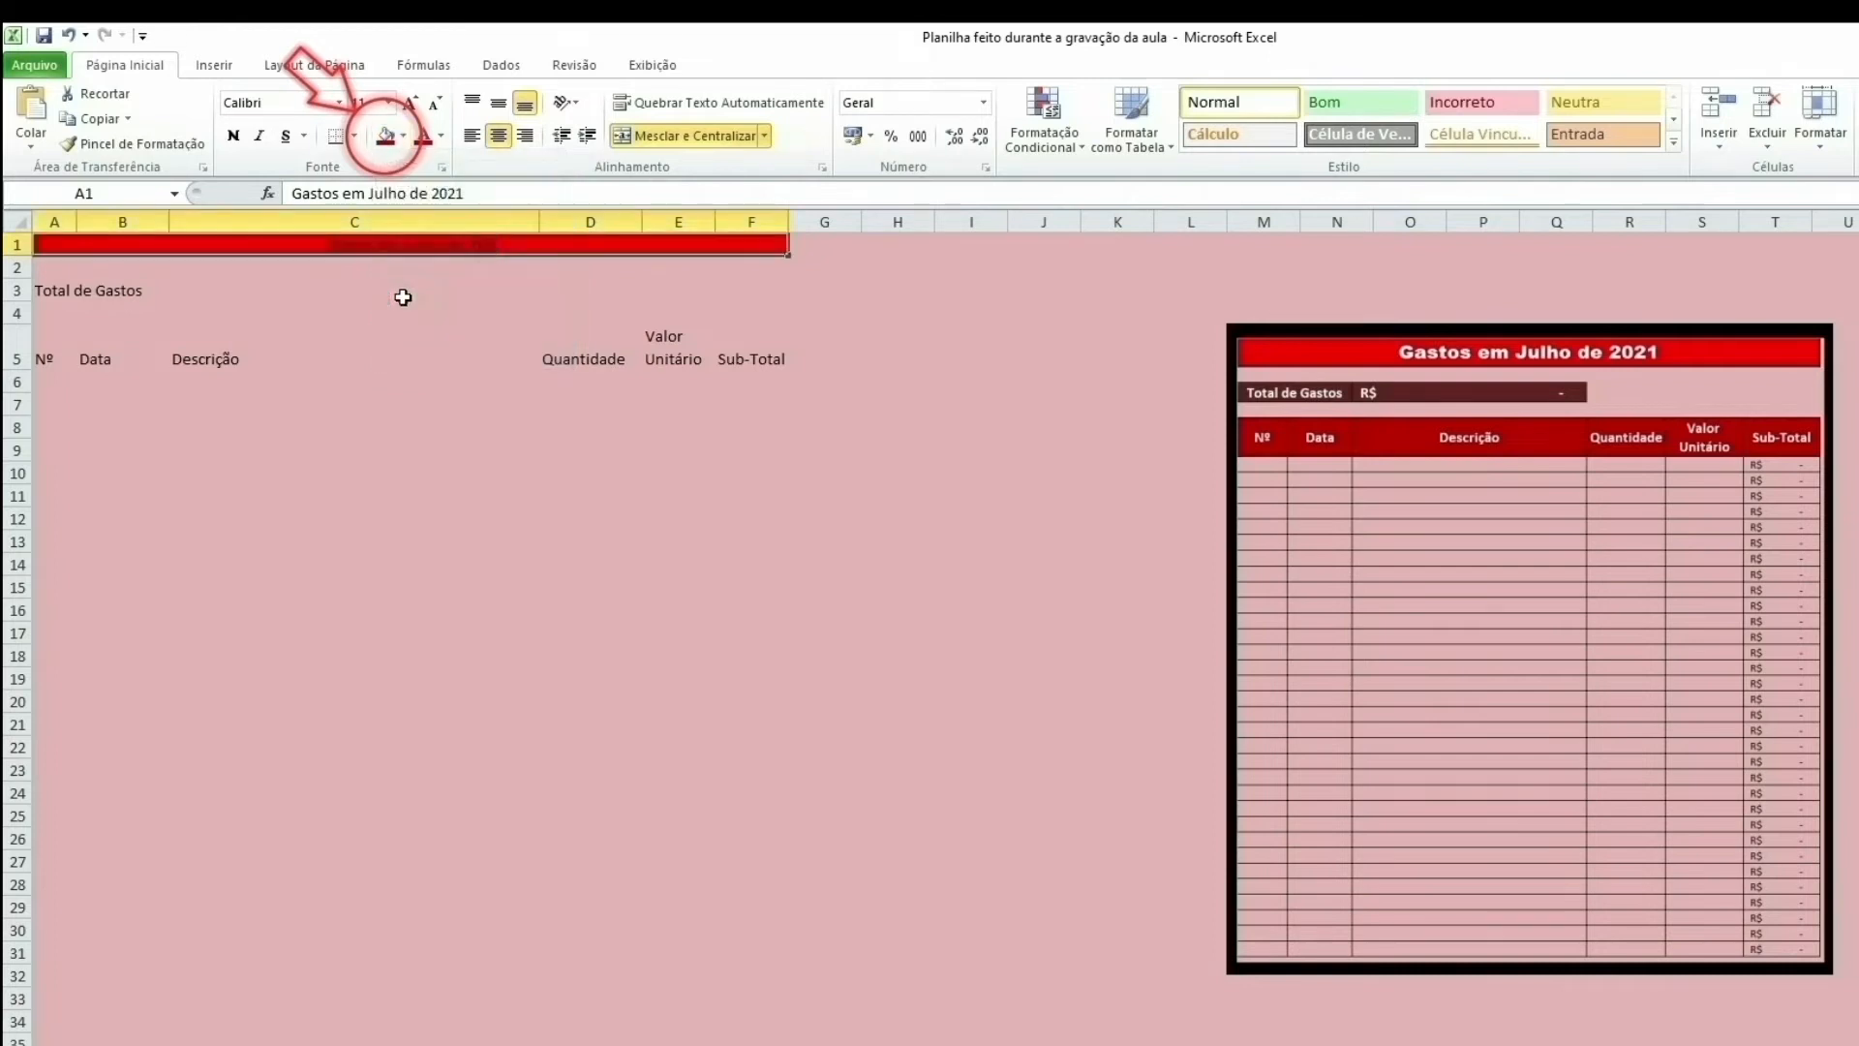
pyautogui.click(442, 136)
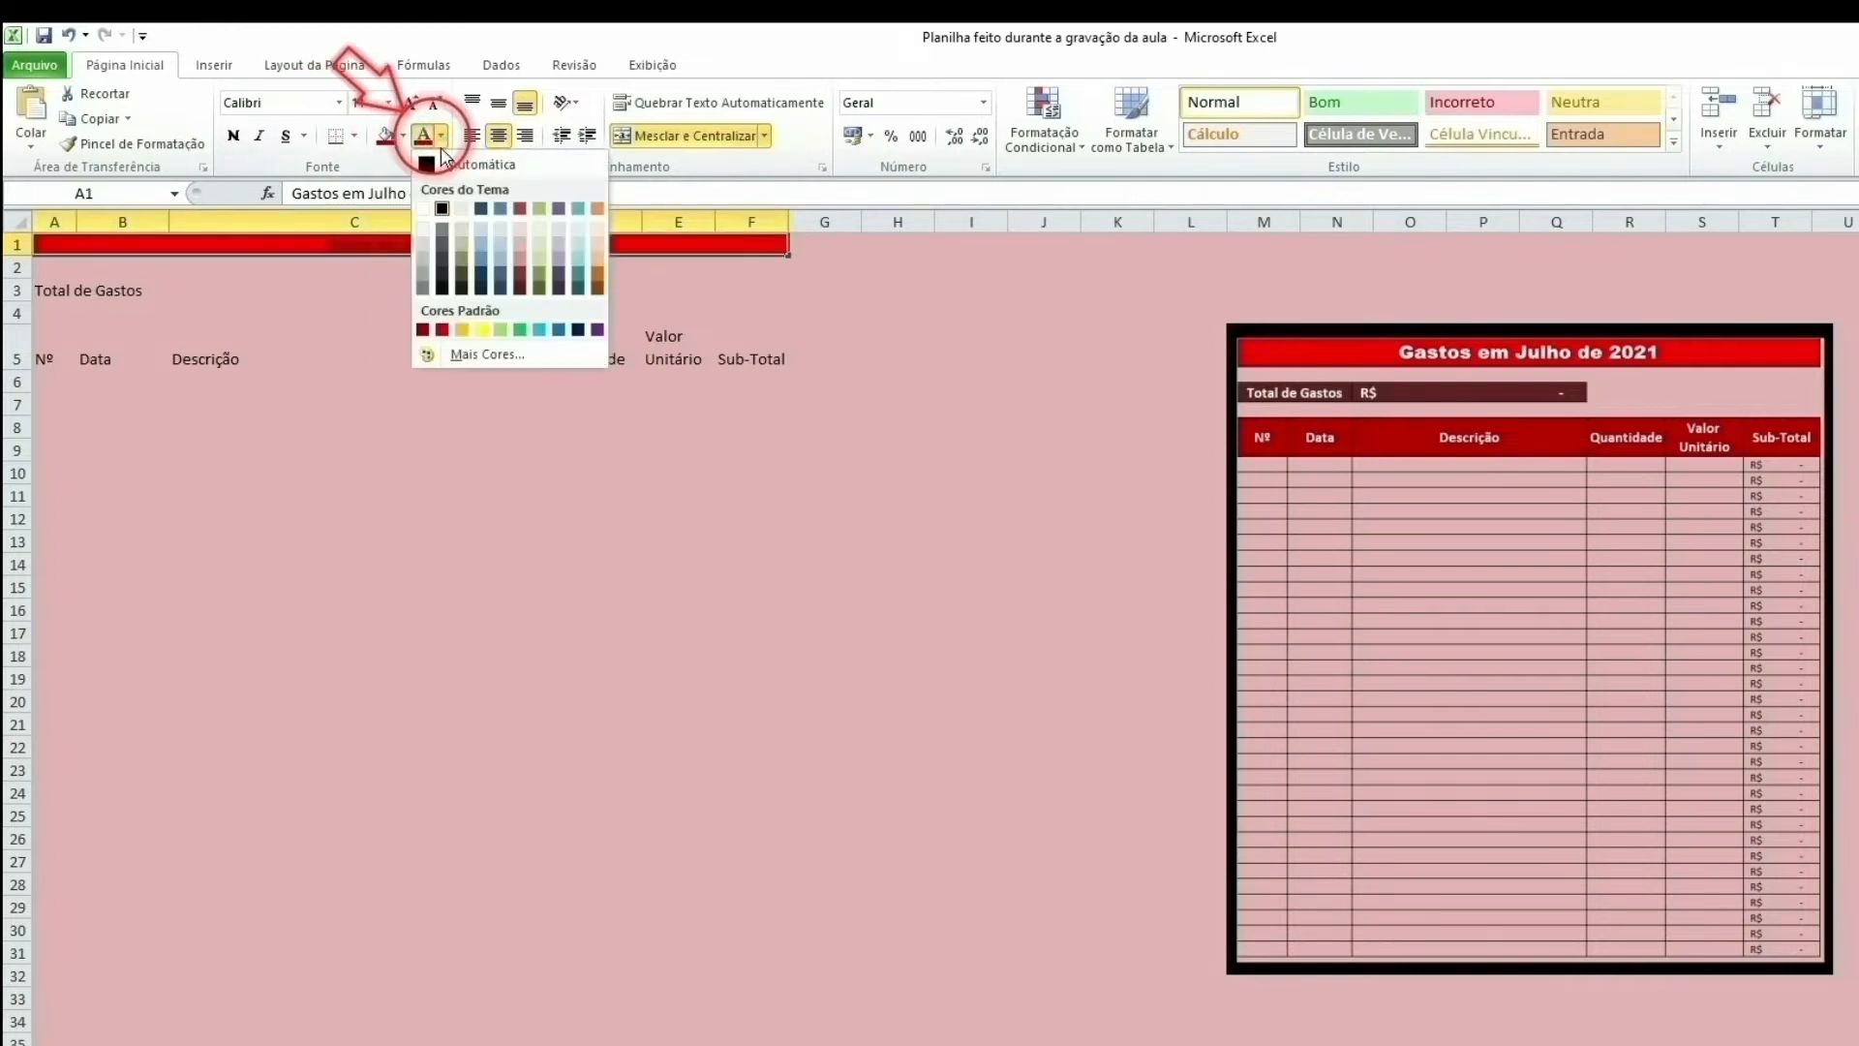
pyautogui.click(427, 209)
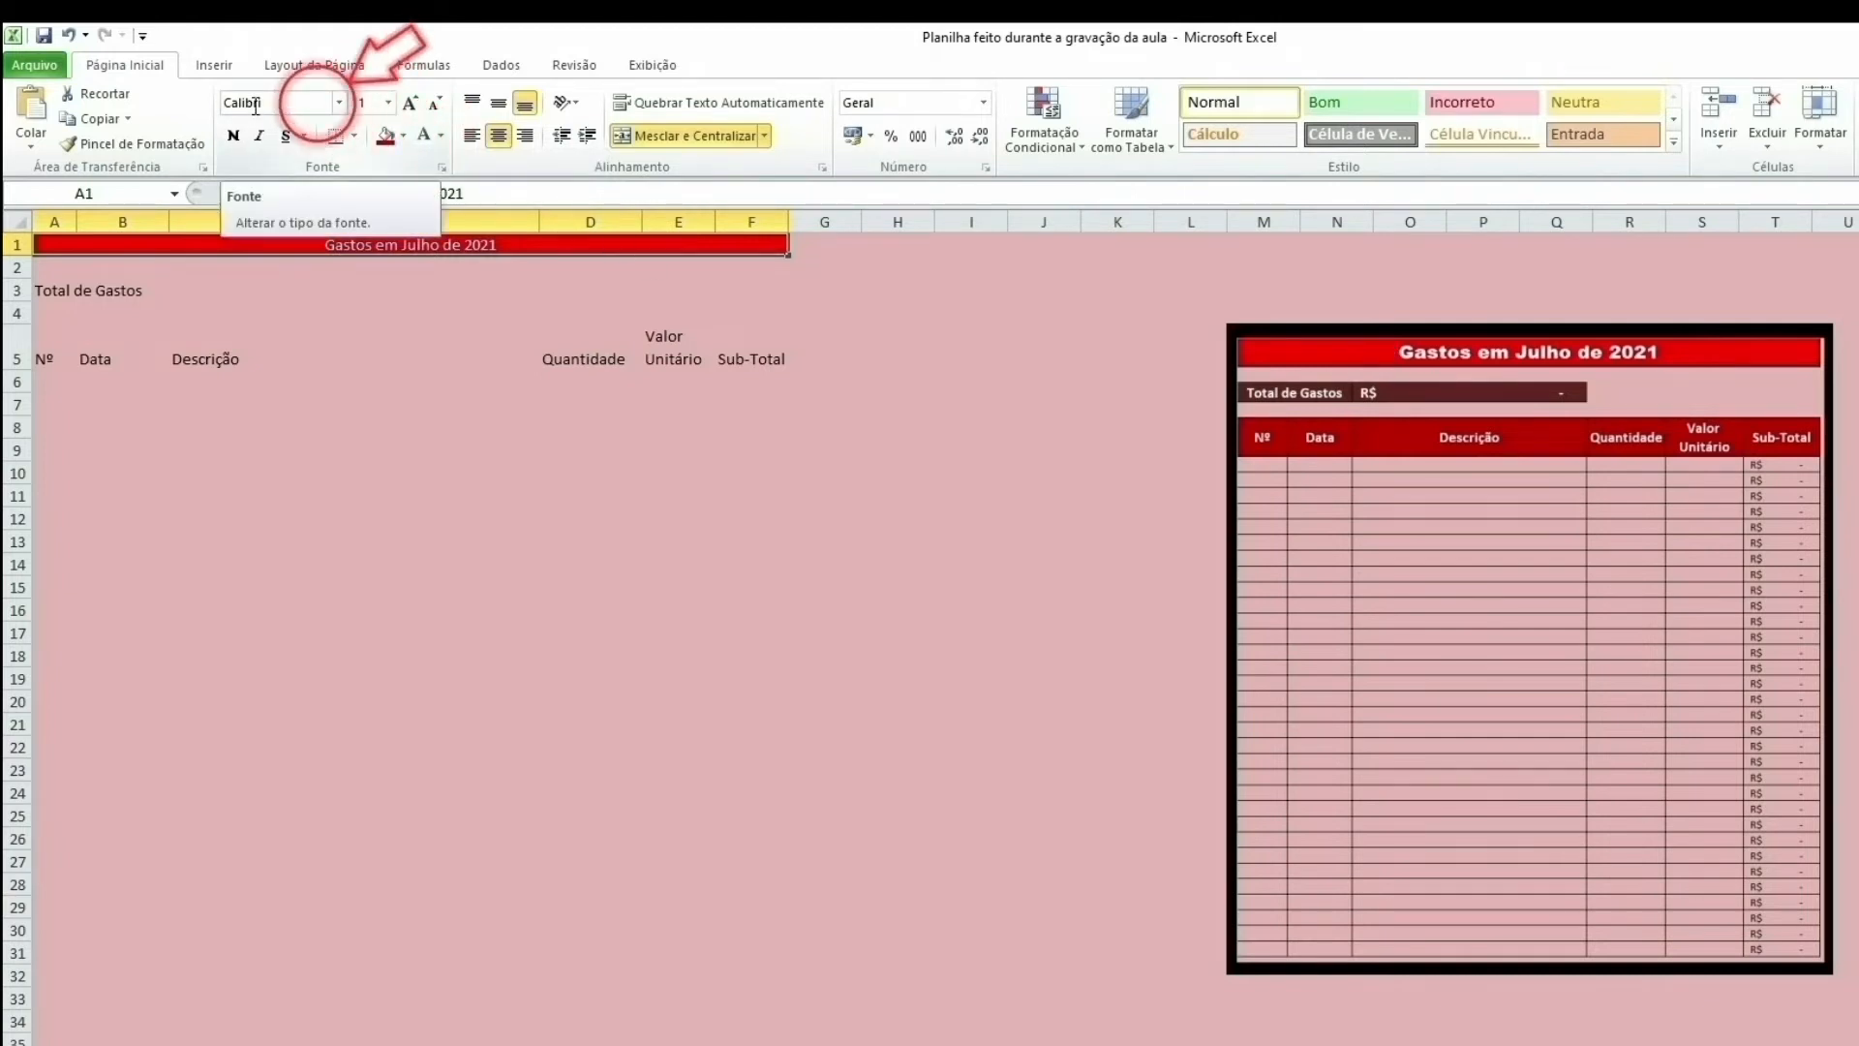
# Step: Set the title's font to Arial Black at size 16
pyautogui.click(338, 102)
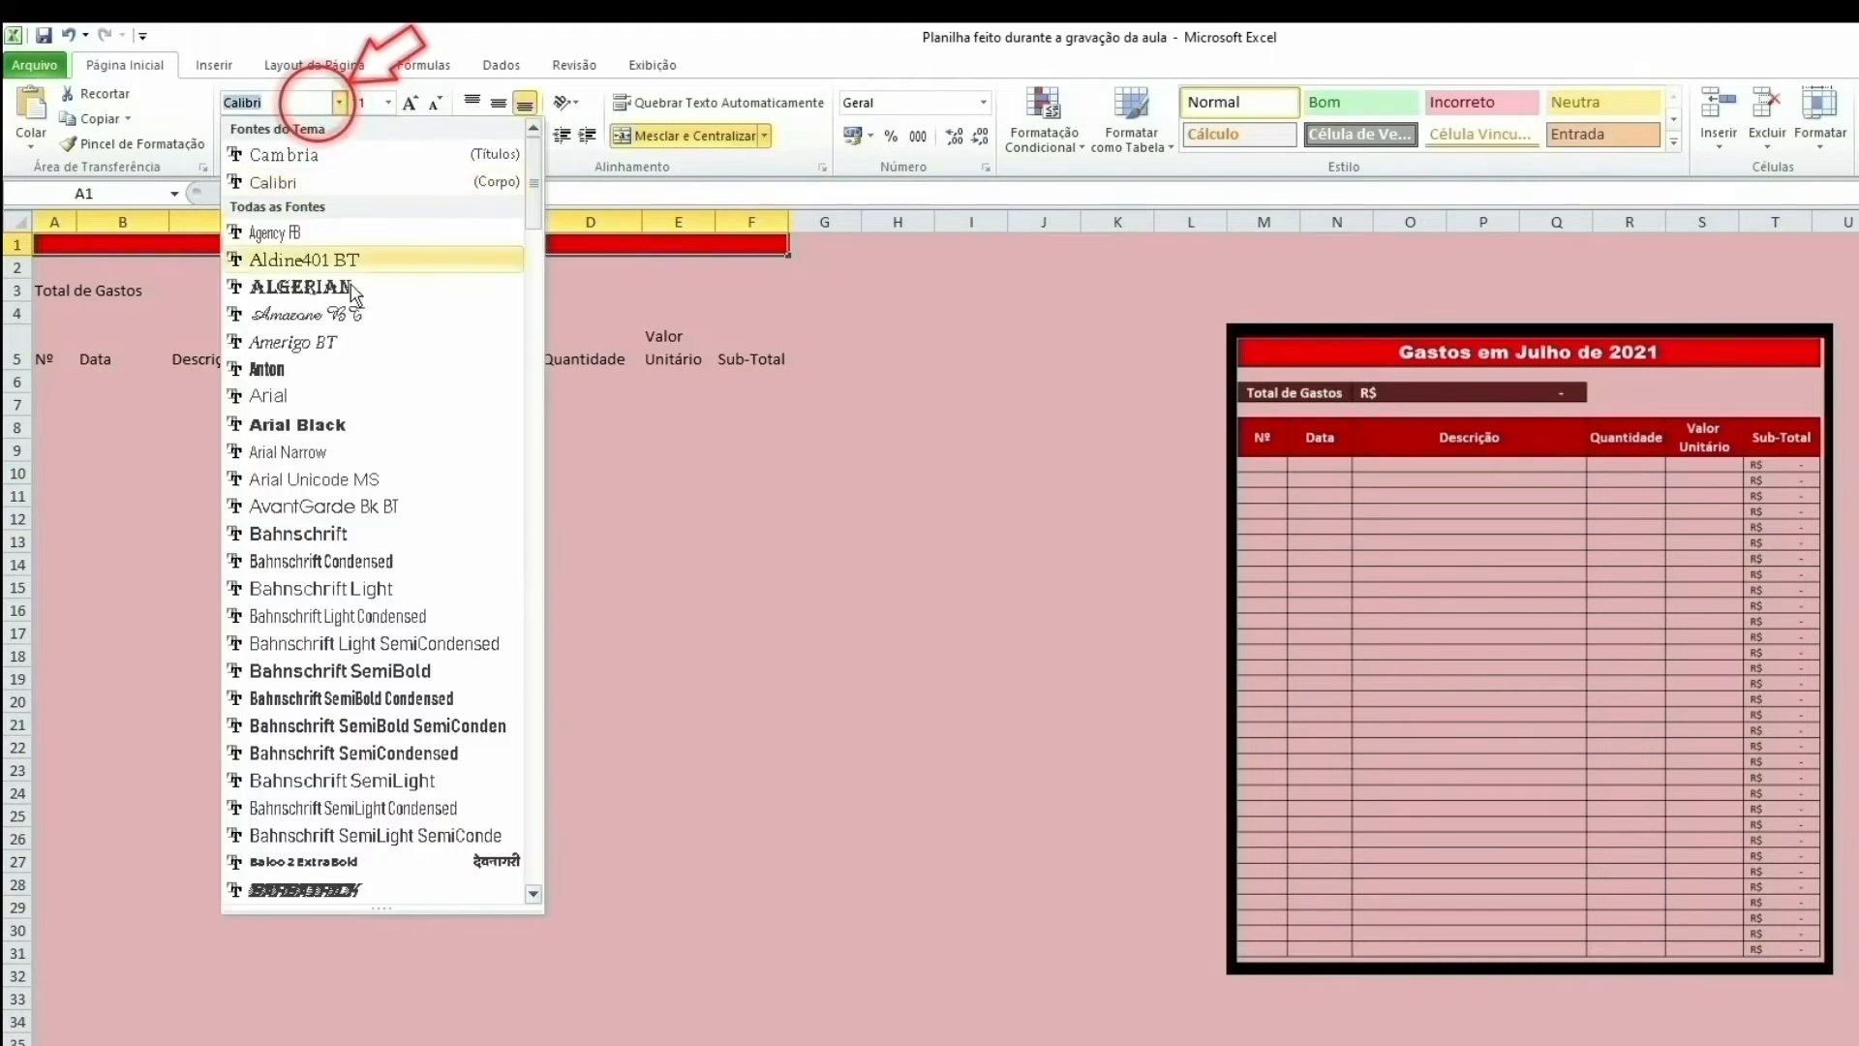
pyautogui.click(356, 426)
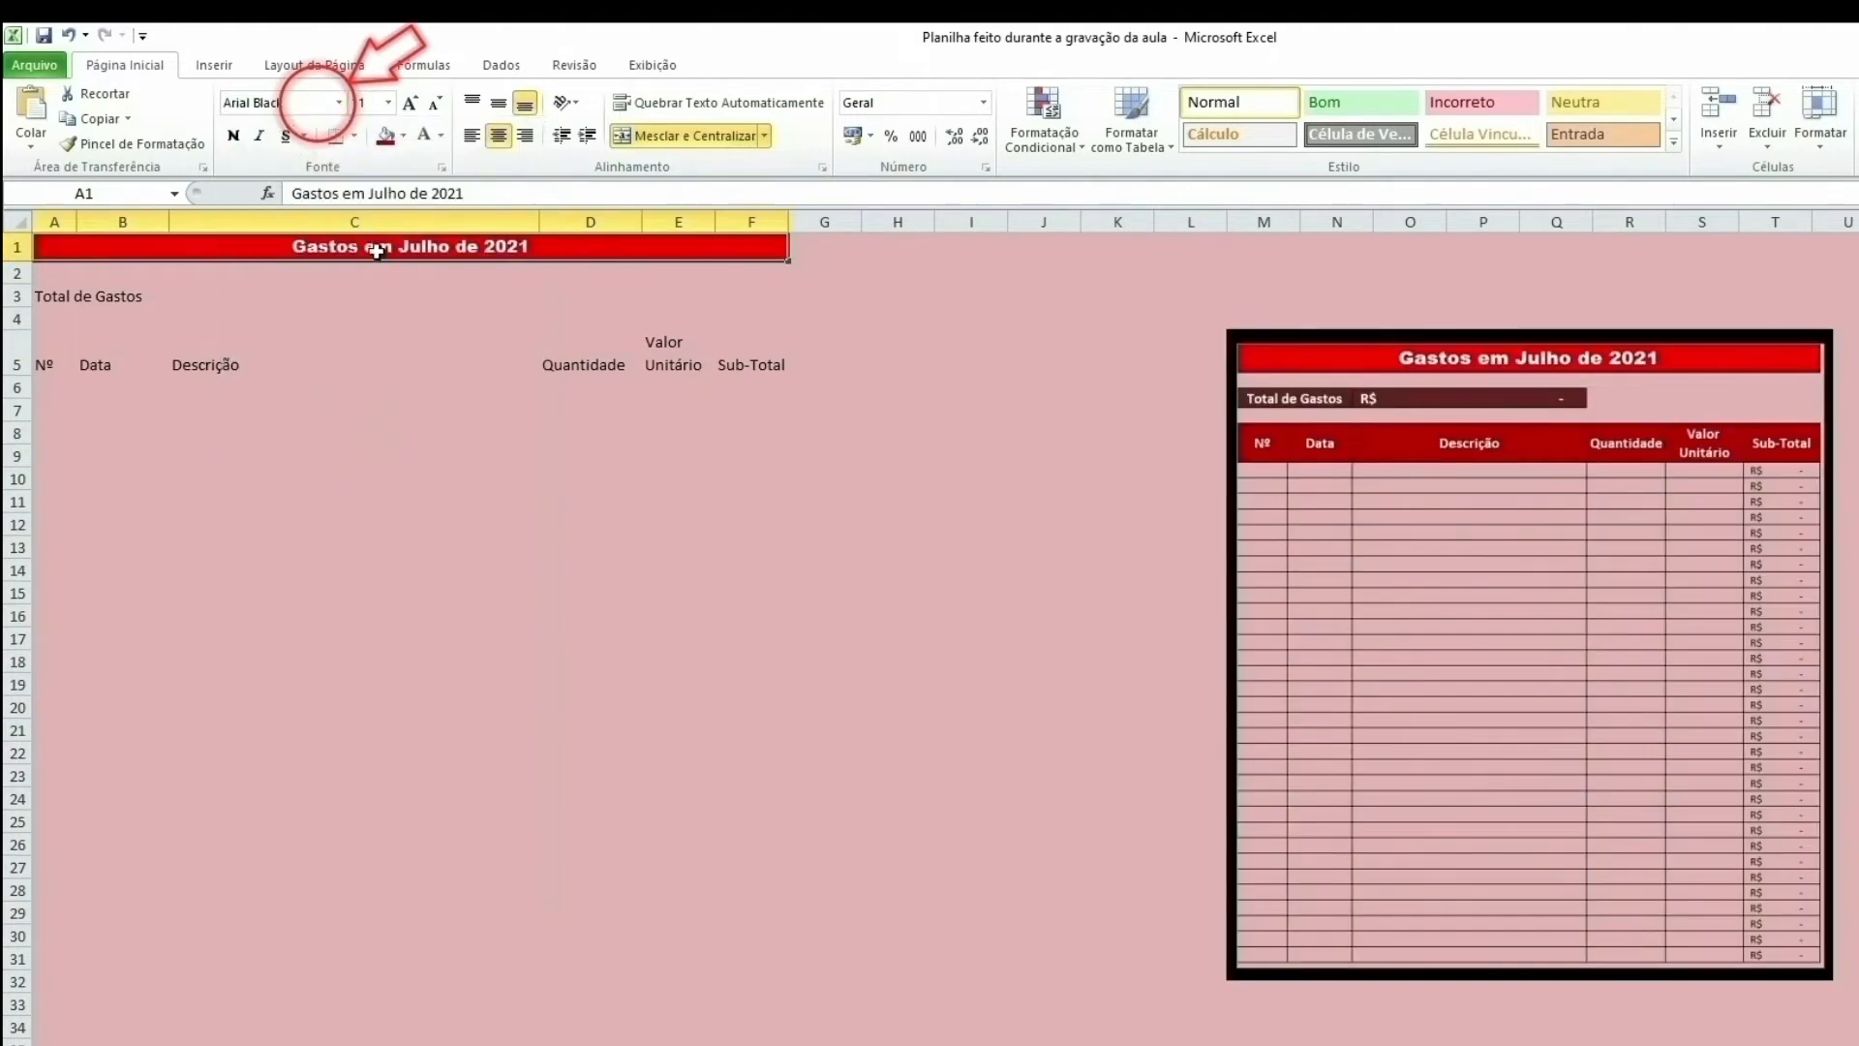
pyautogui.click(390, 105)
pyautogui.click(361, 246)
pyautogui.click(421, 436)
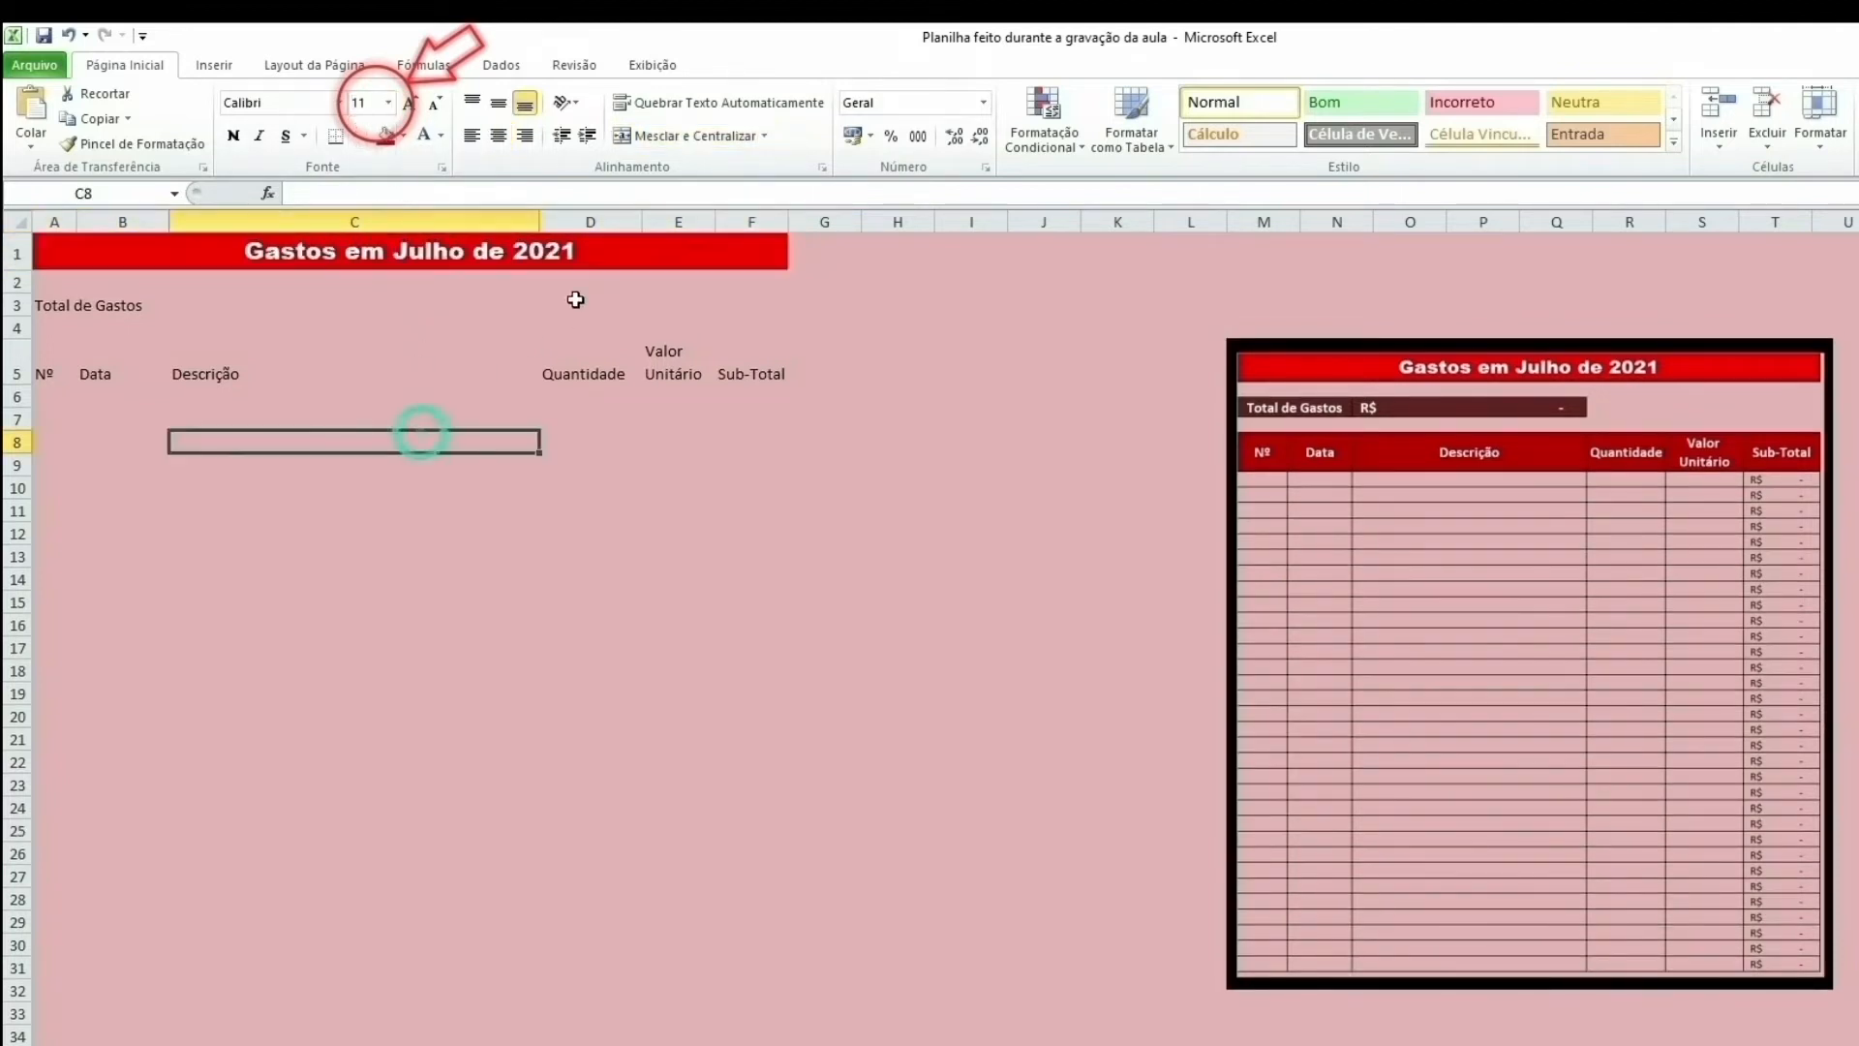
# Step: Apply all borders to the merged title in row 1
pyautogui.click(638, 253)
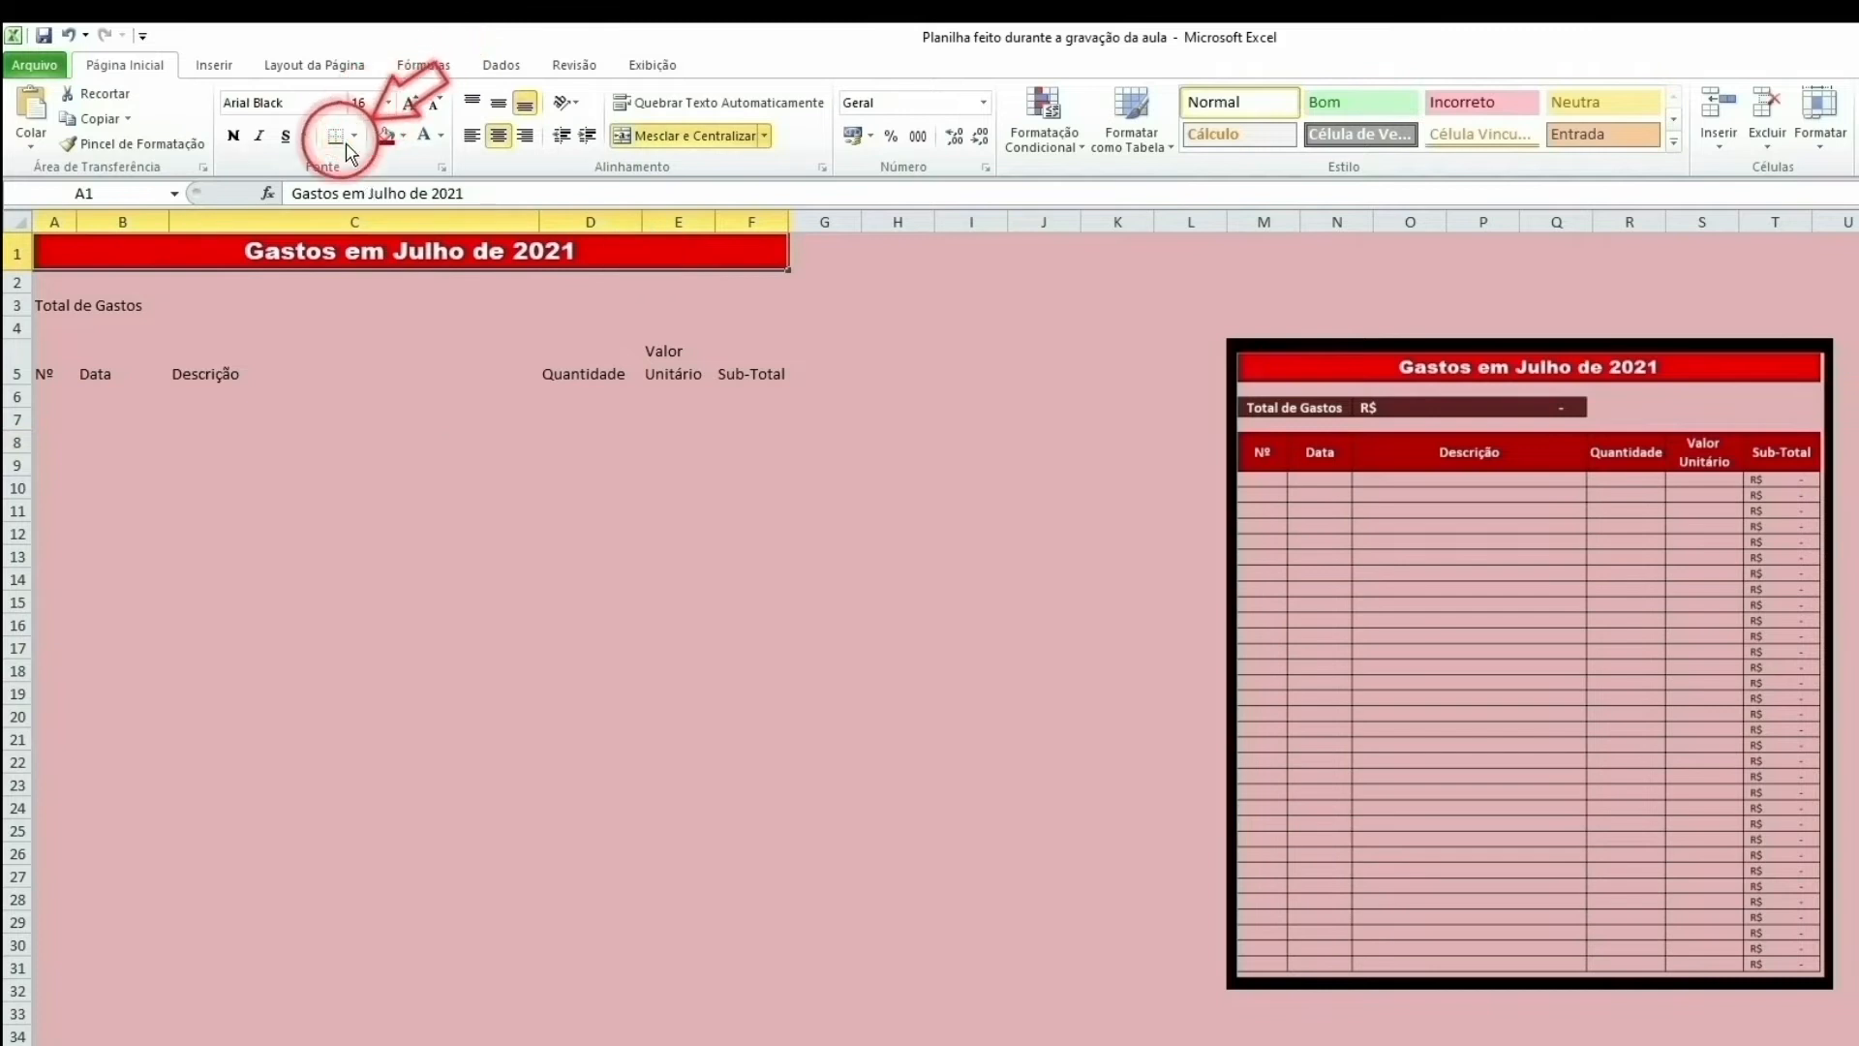
pyautogui.click(355, 137)
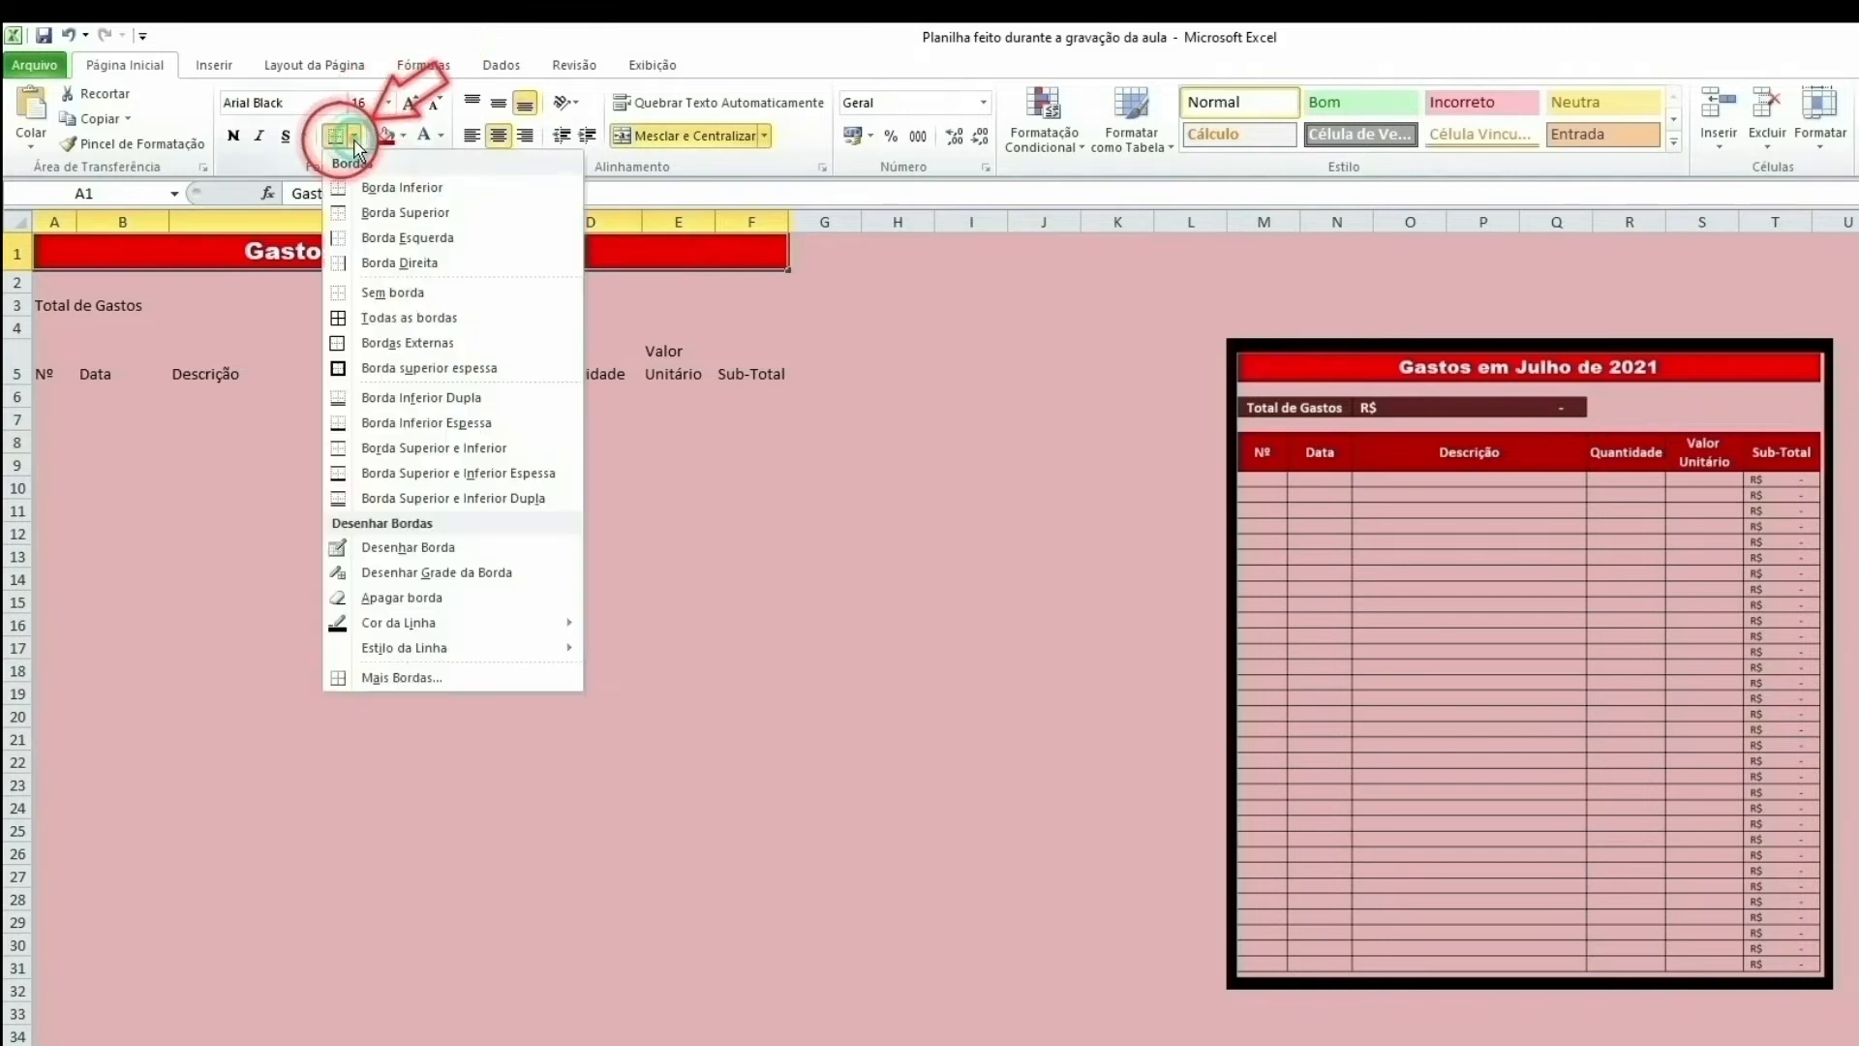
pyautogui.click(392, 318)
pyautogui.click(352, 468)
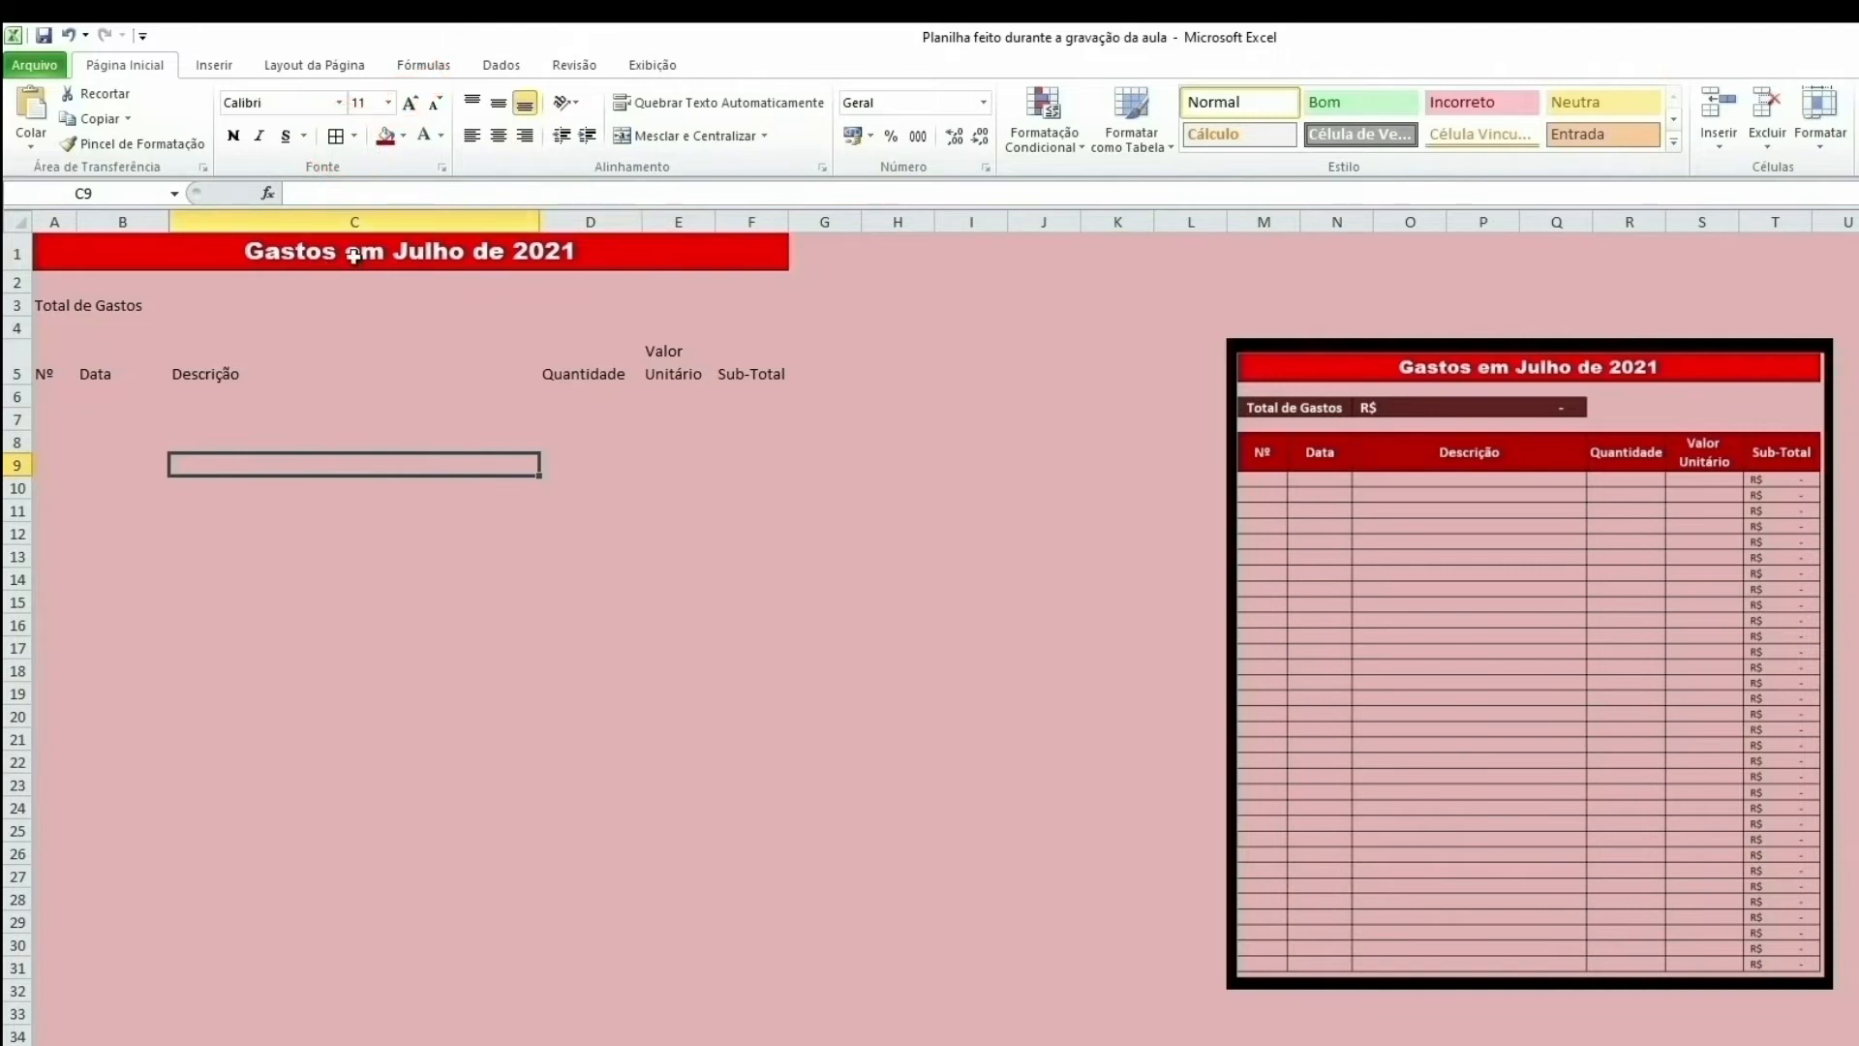
# Step: Merge and centre "Total de Gastos" across cells A3 and B3
pyautogui.click(53, 308)
pyautogui.moveTo(53, 307); pyautogui.dragTo(114, 308)
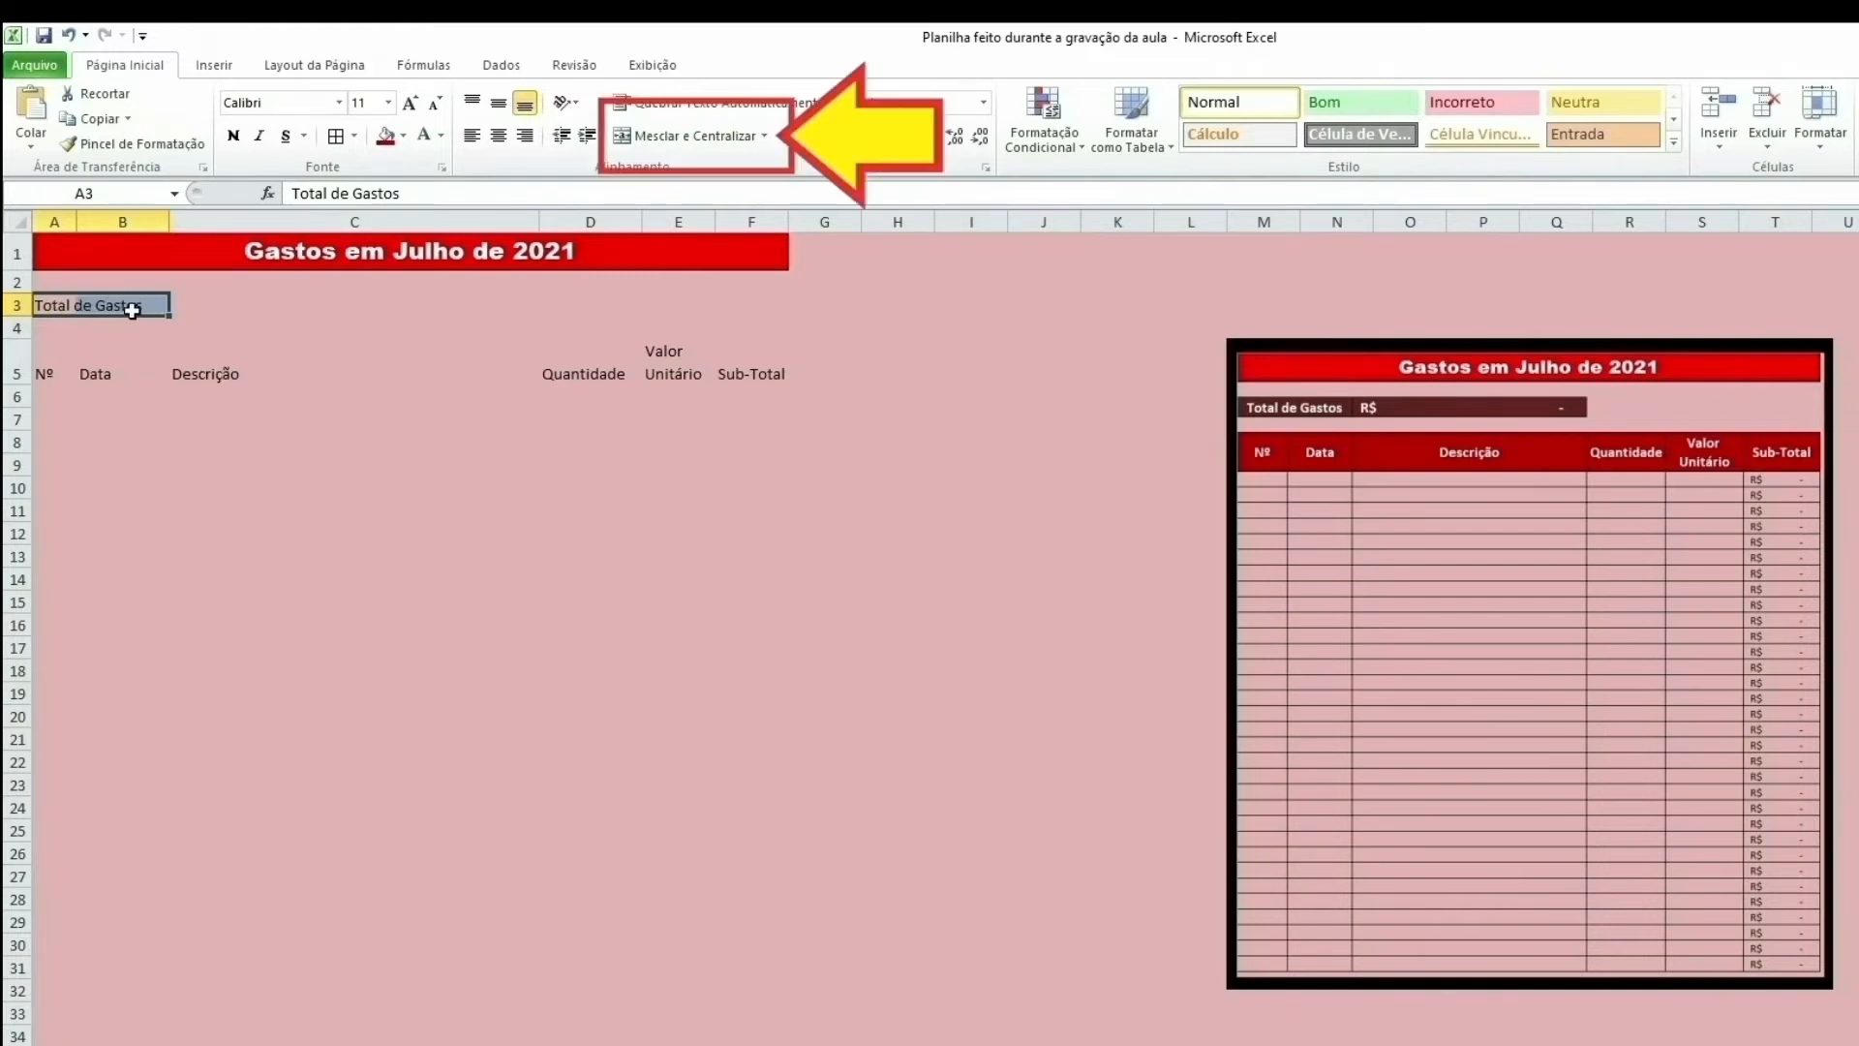
pyautogui.click(668, 137)
pyautogui.click(85, 399)
pyautogui.click(78, 307)
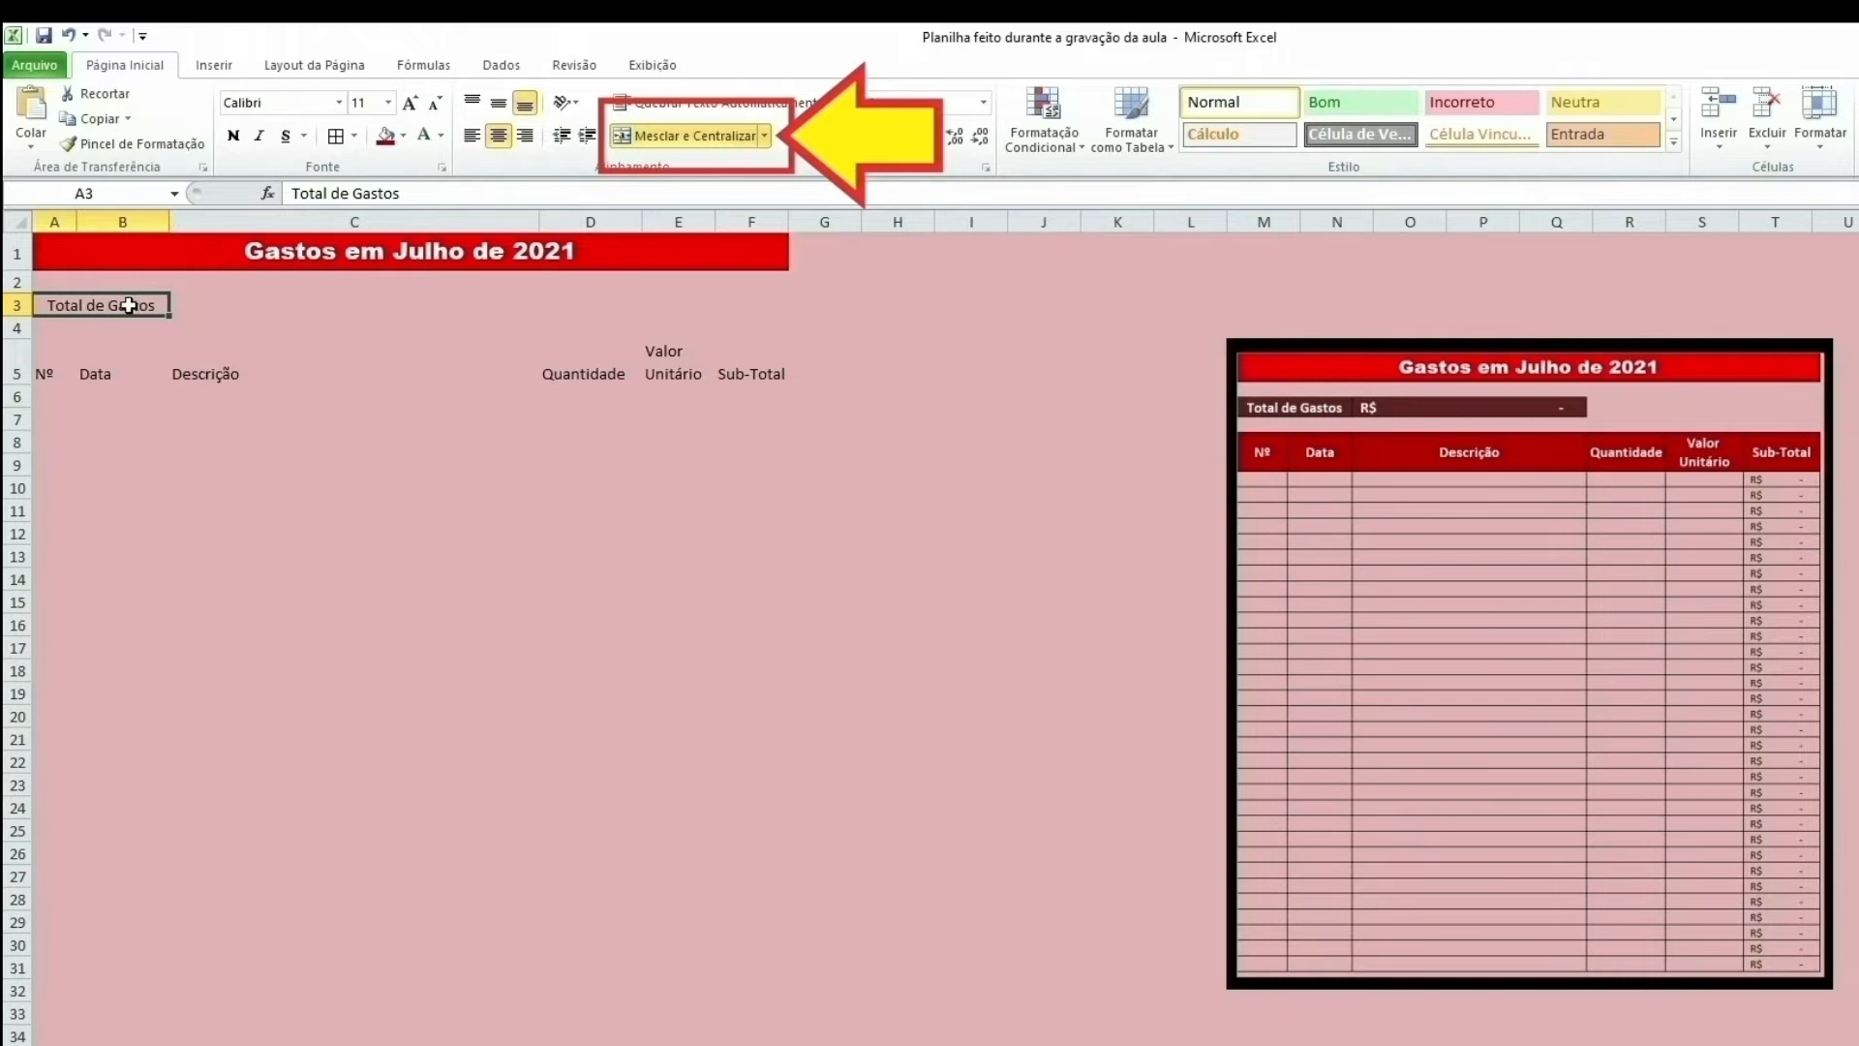
# Step: Give cells A3 to C3 all borders, a dark red theme fill and white text
pyautogui.click(218, 306)
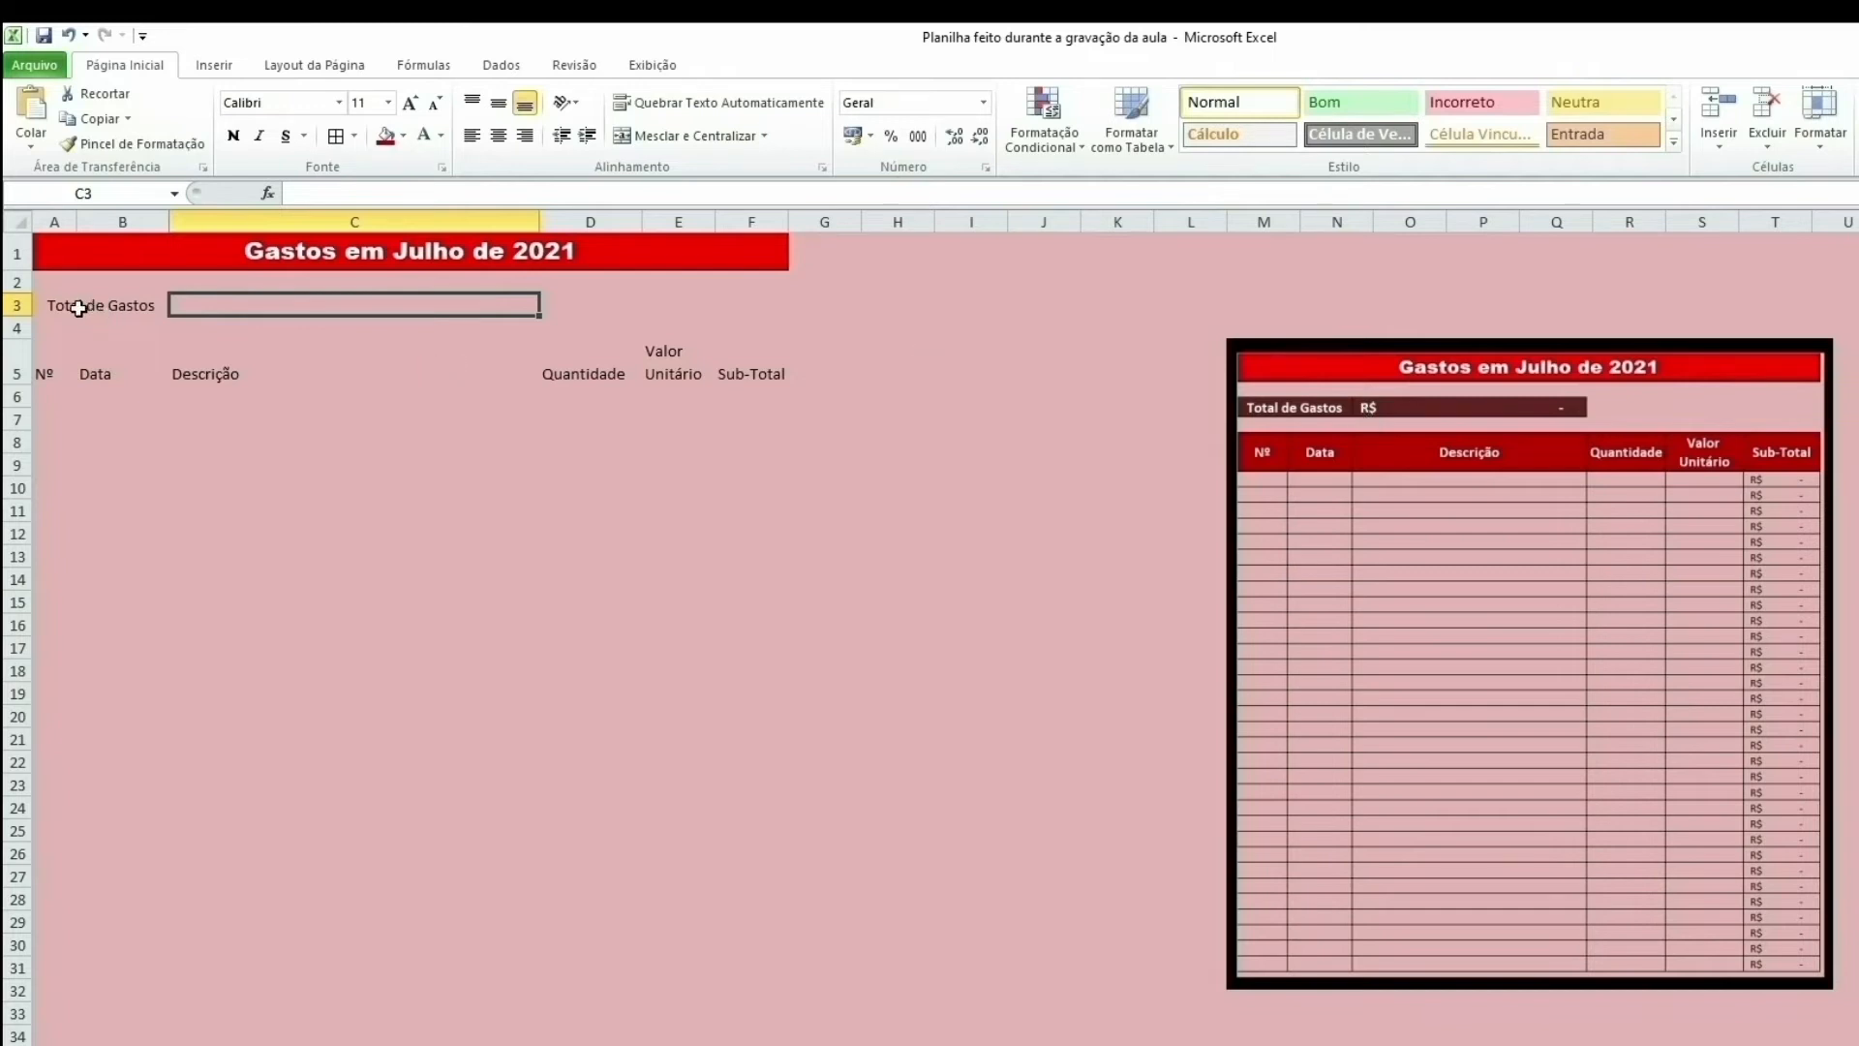
pyautogui.click(73, 308)
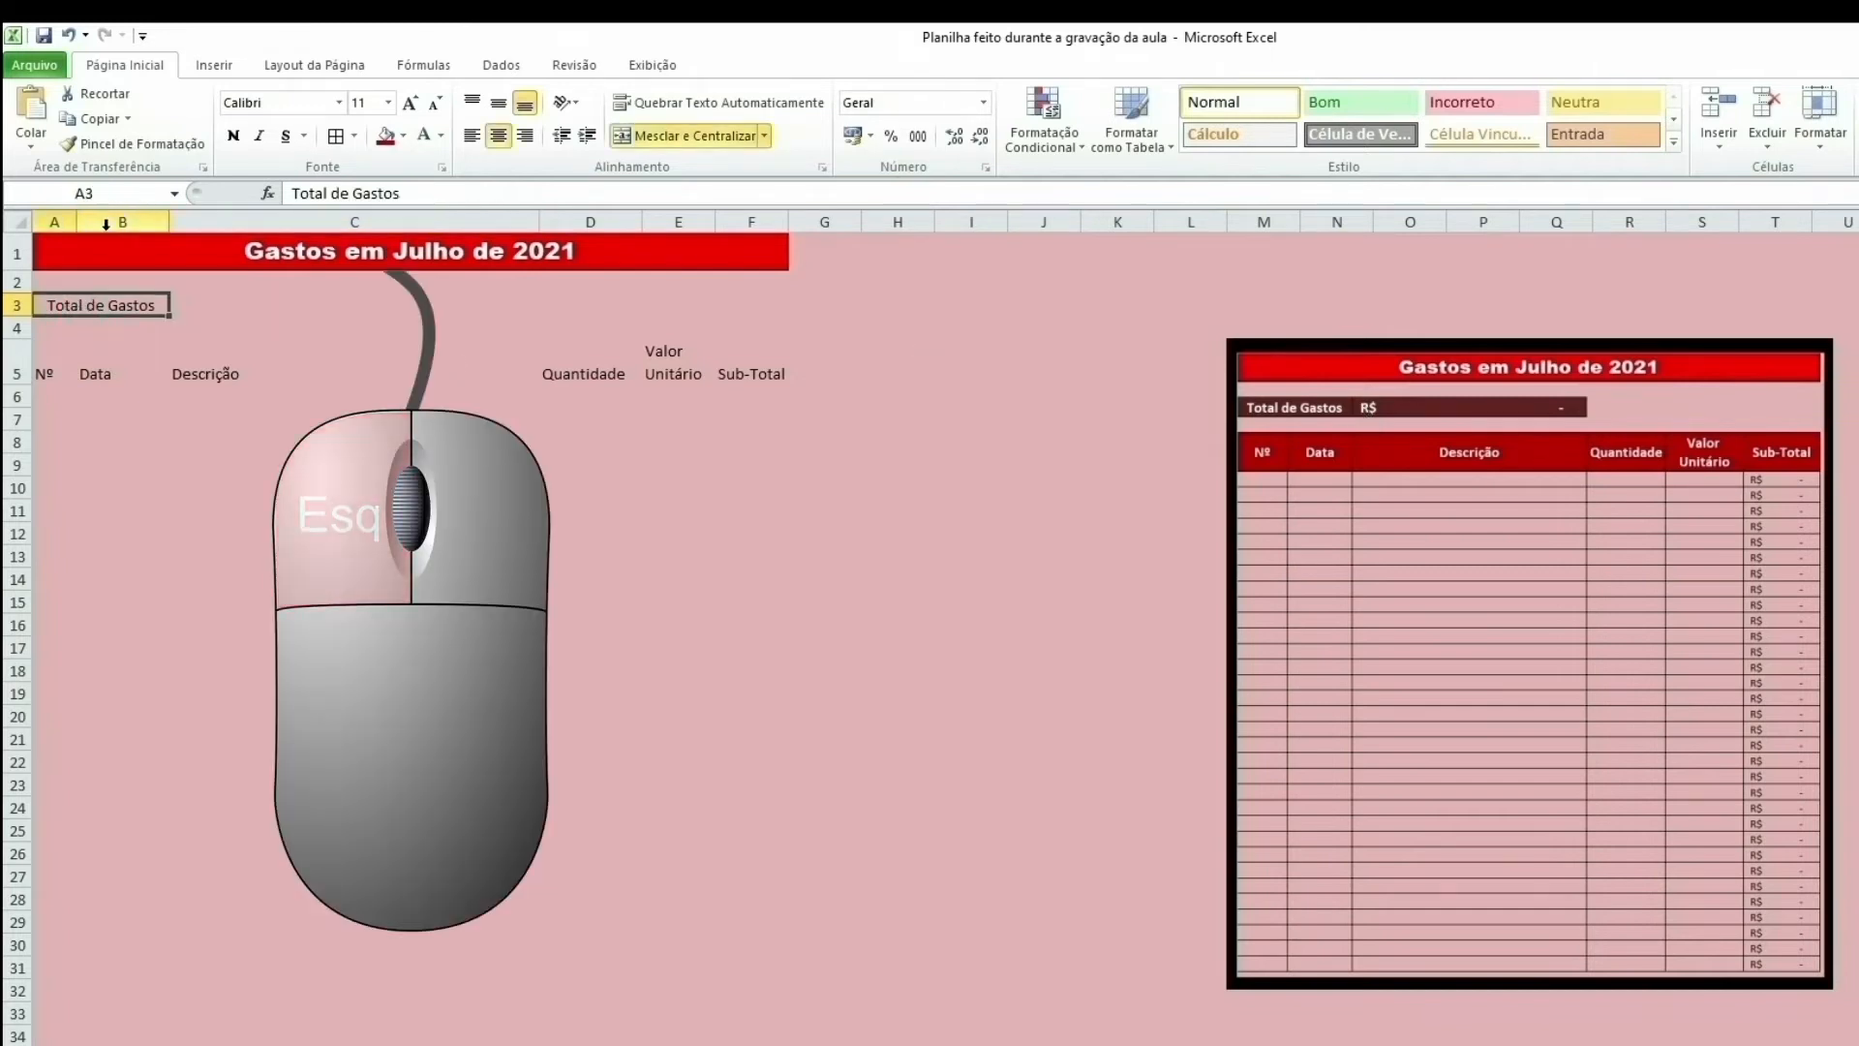
pyautogui.moveTo(121, 303); pyautogui.dragTo(195, 303)
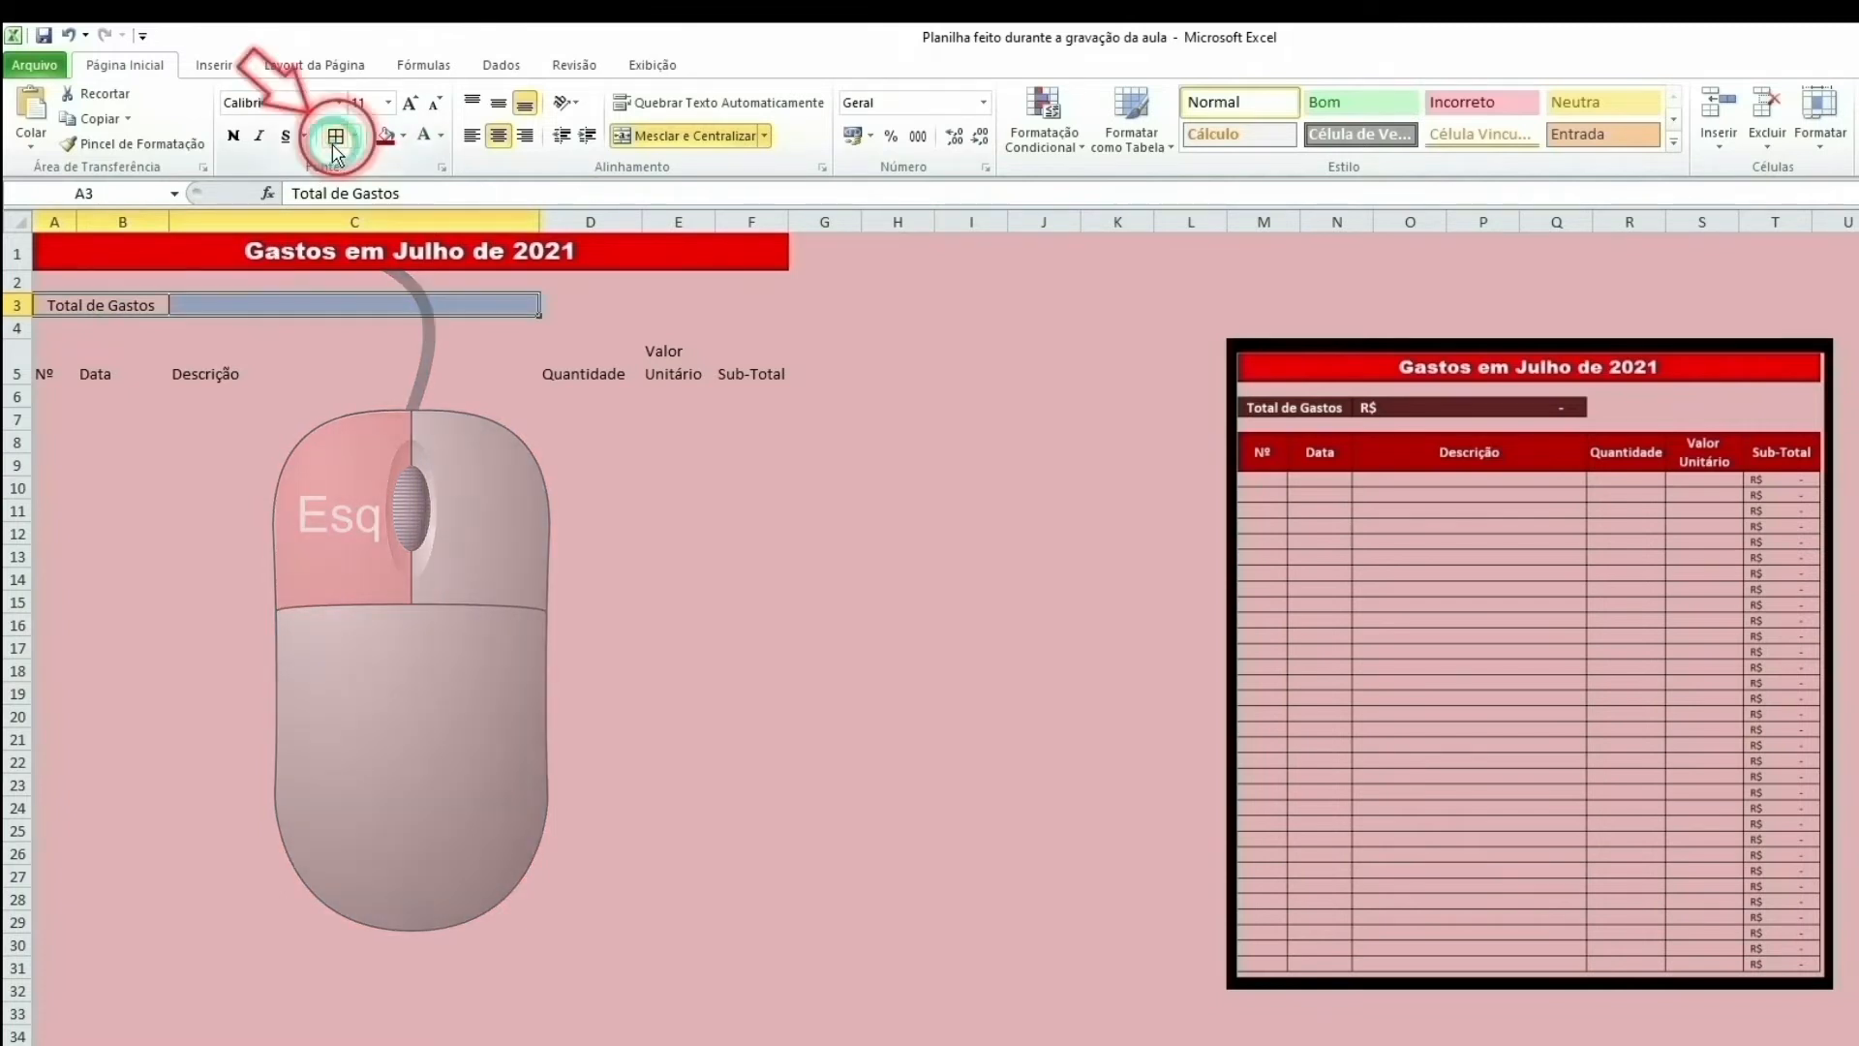
pyautogui.click(404, 142)
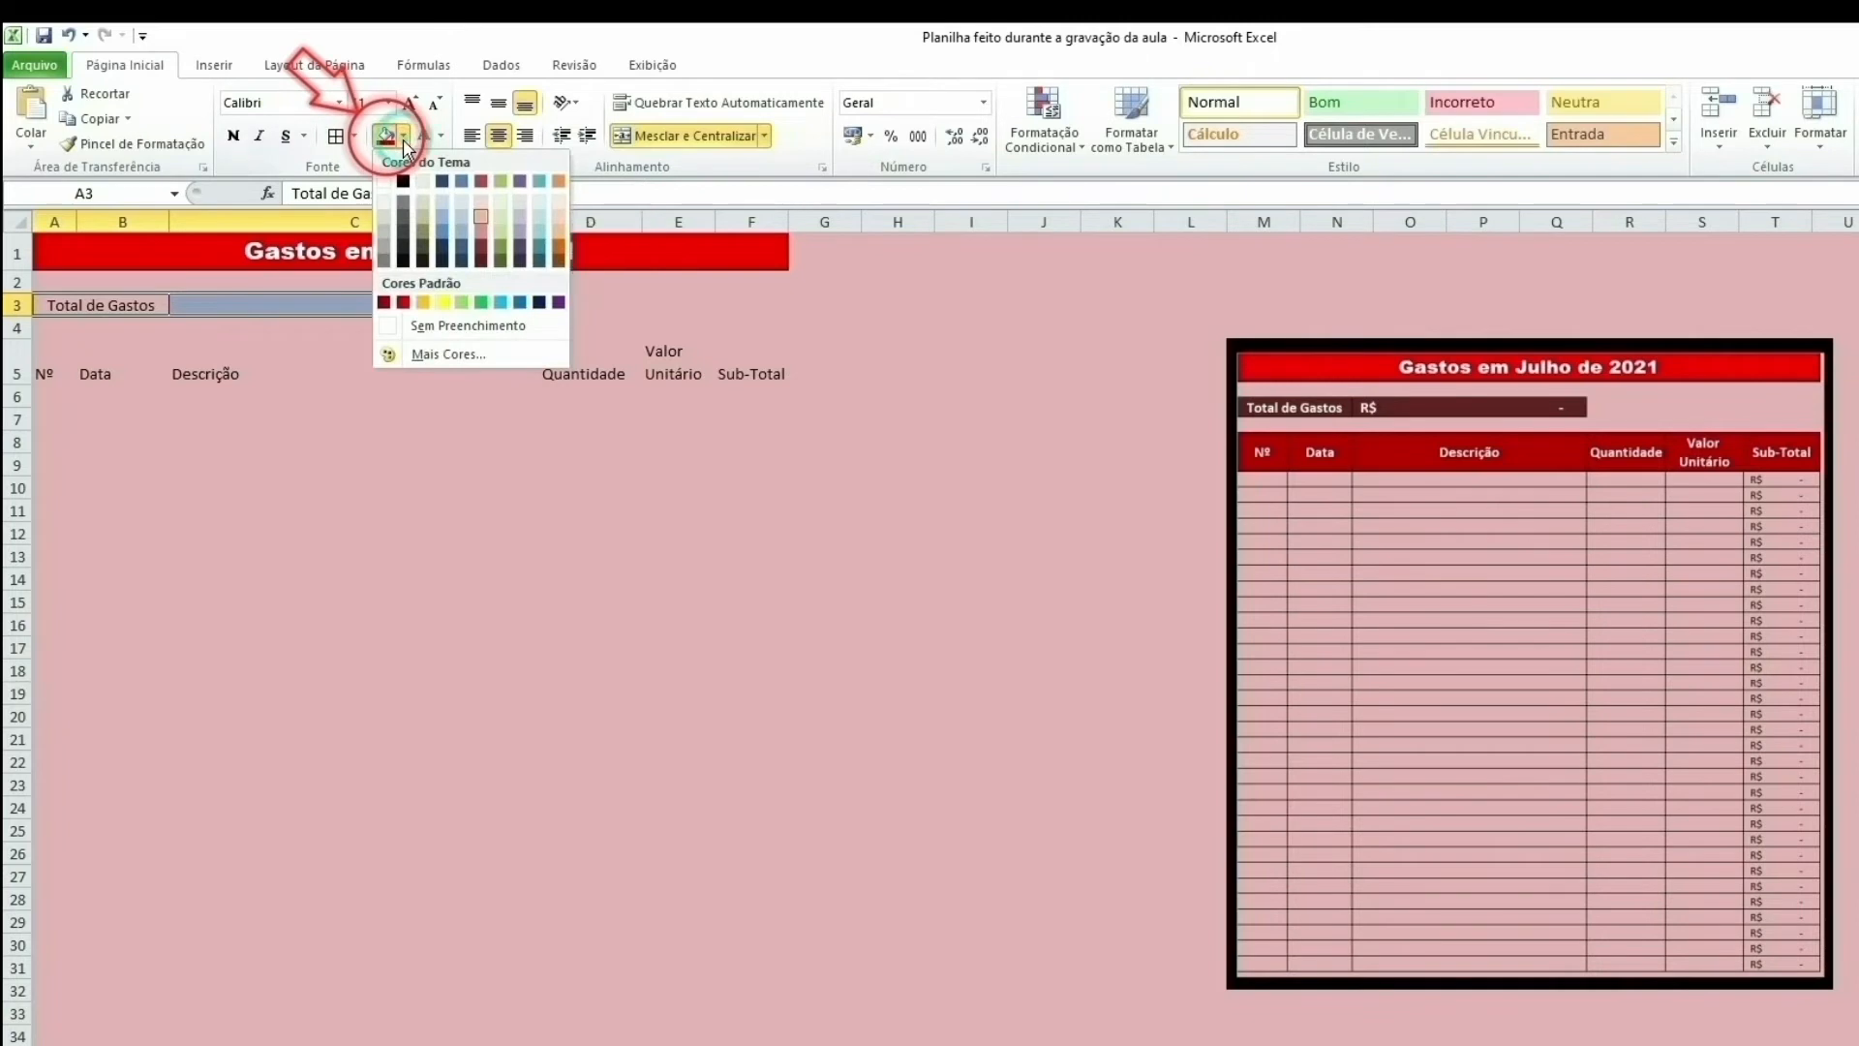
pyautogui.click(482, 254)
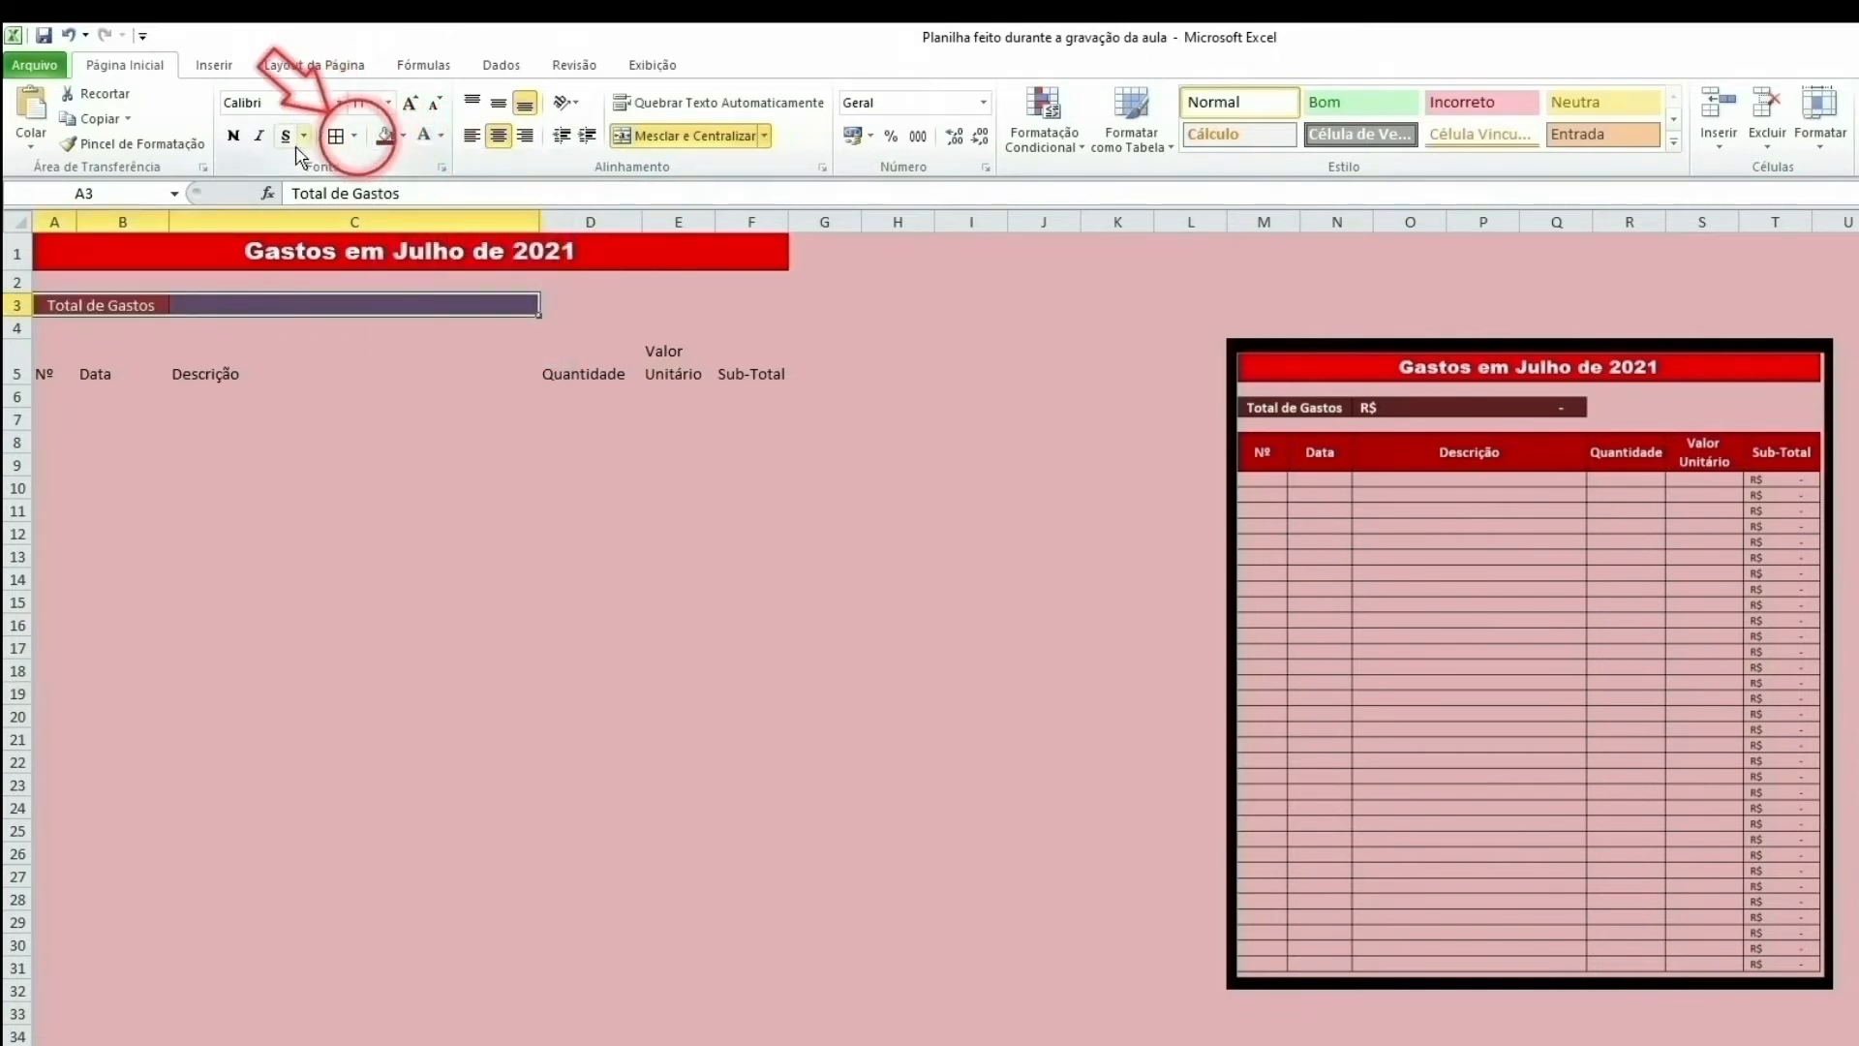
# Step: Make the A3 to C3 text bold at size 14 and widen column A slightly to fit "Total de Gastos"
pyautogui.click(233, 135)
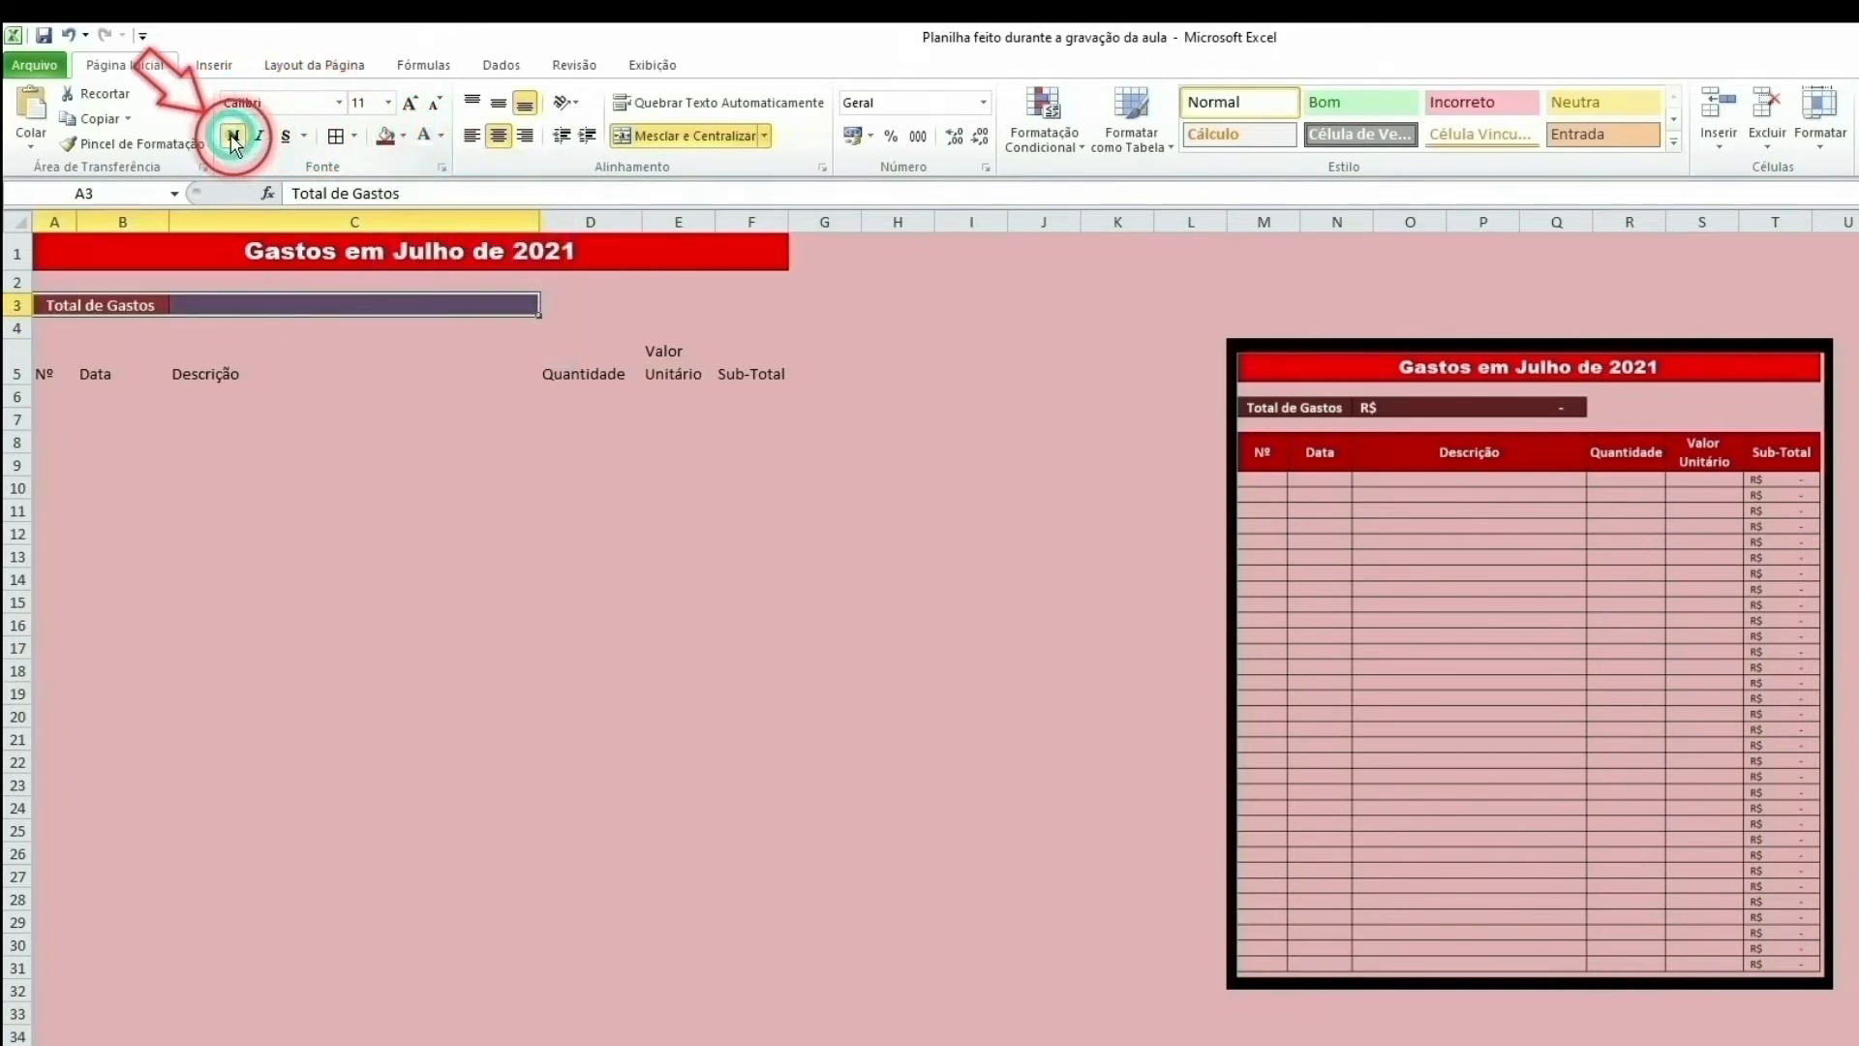
pyautogui.click(388, 104)
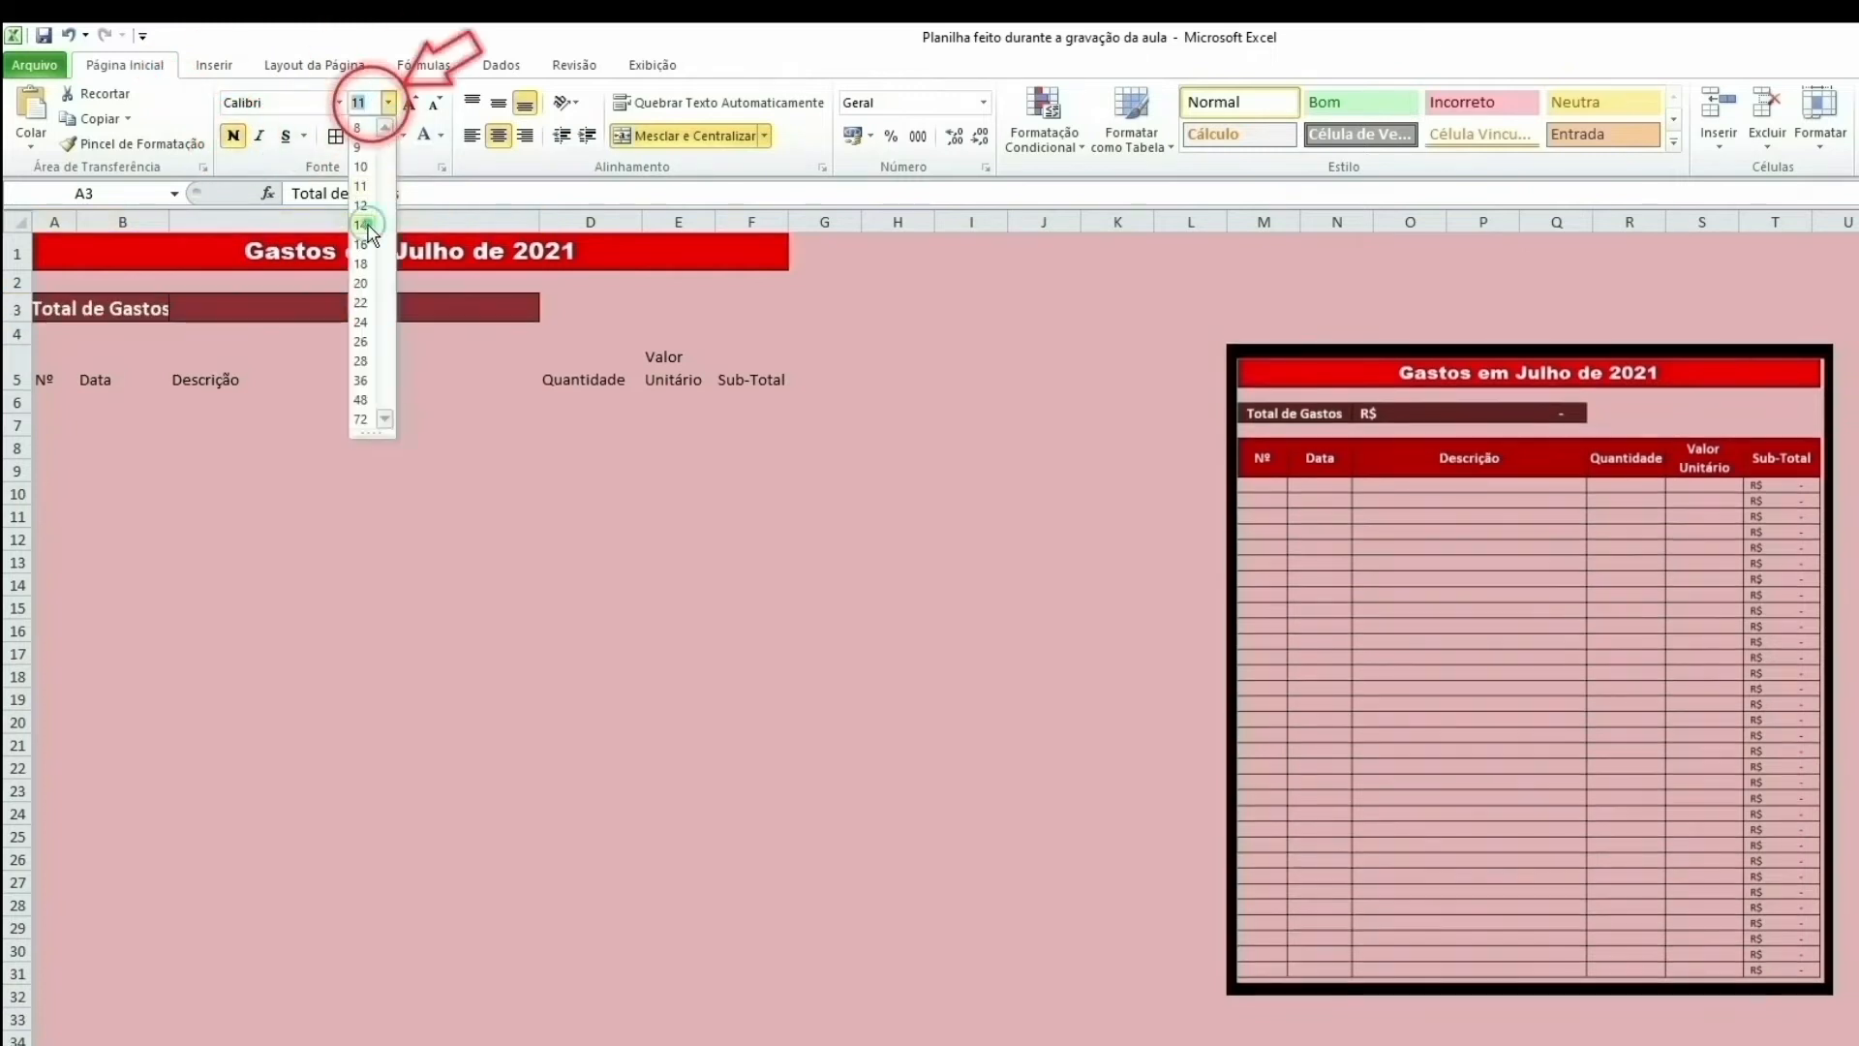
pyautogui.click(360, 225)
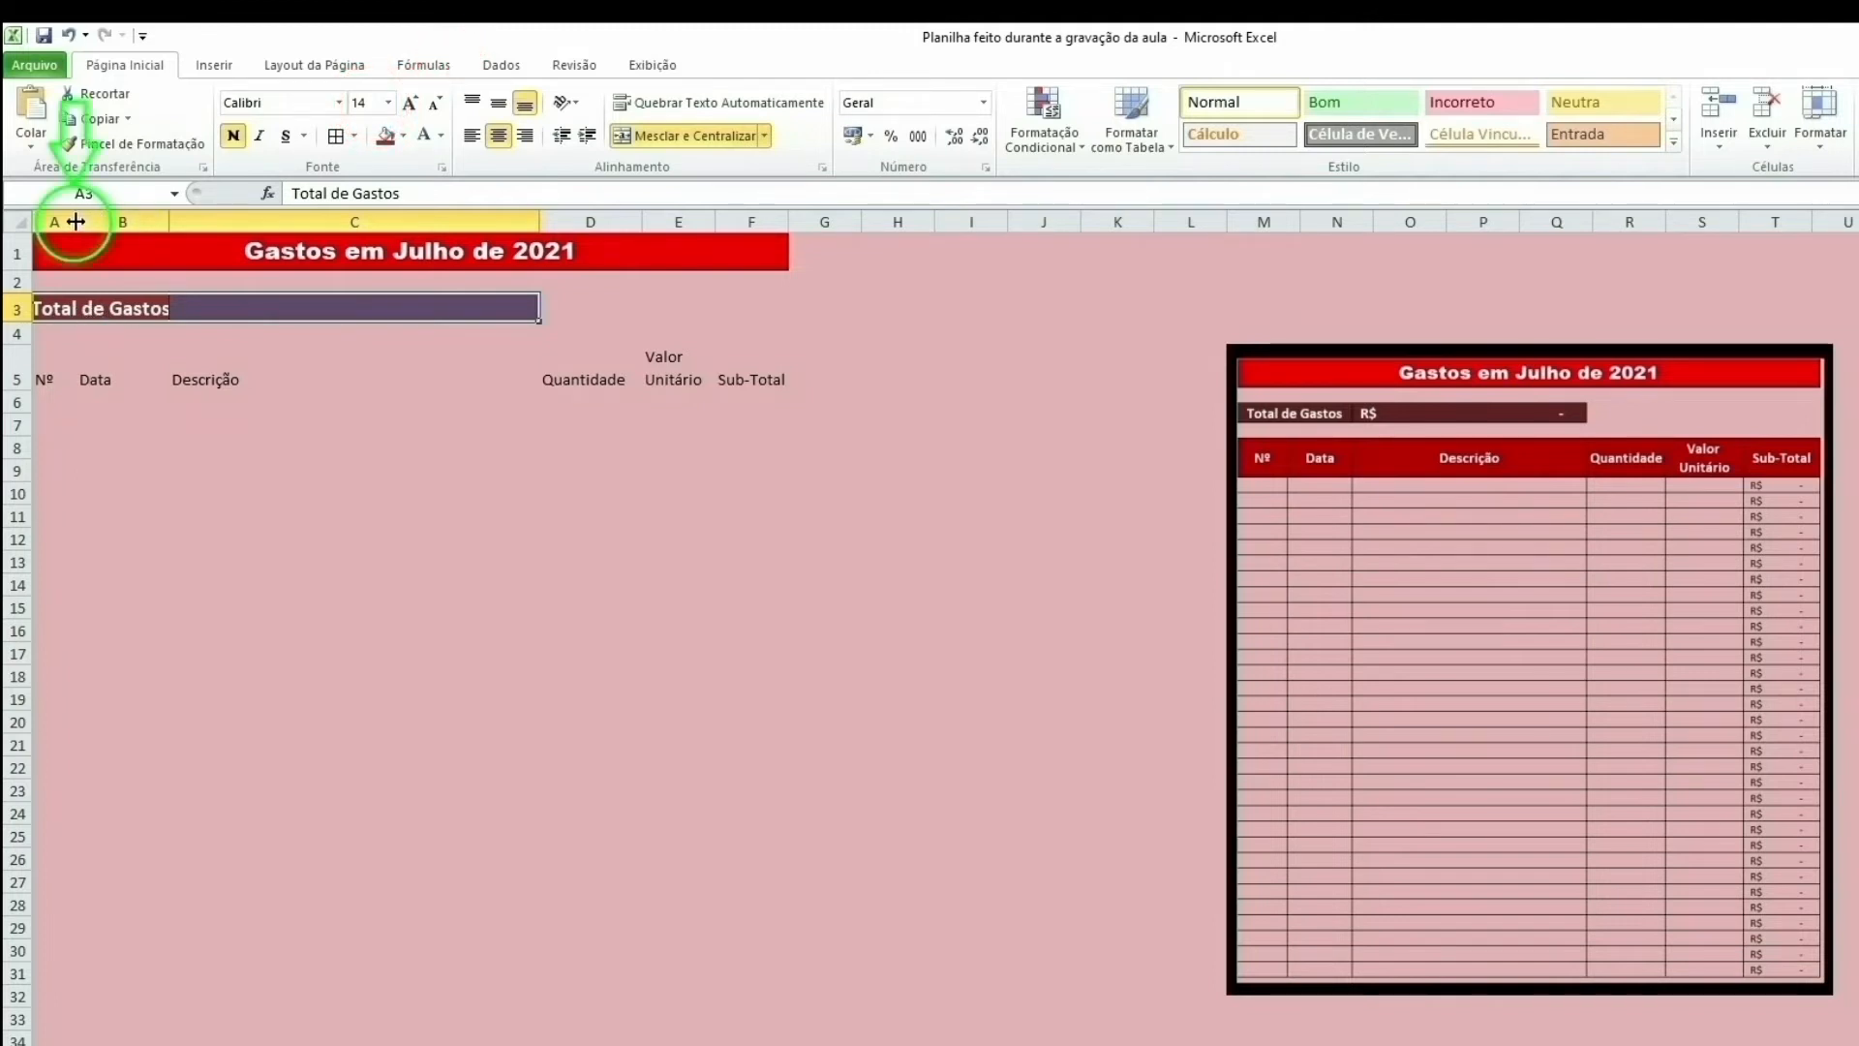
pyautogui.moveTo(75, 221); pyautogui.dragTo(93, 222)
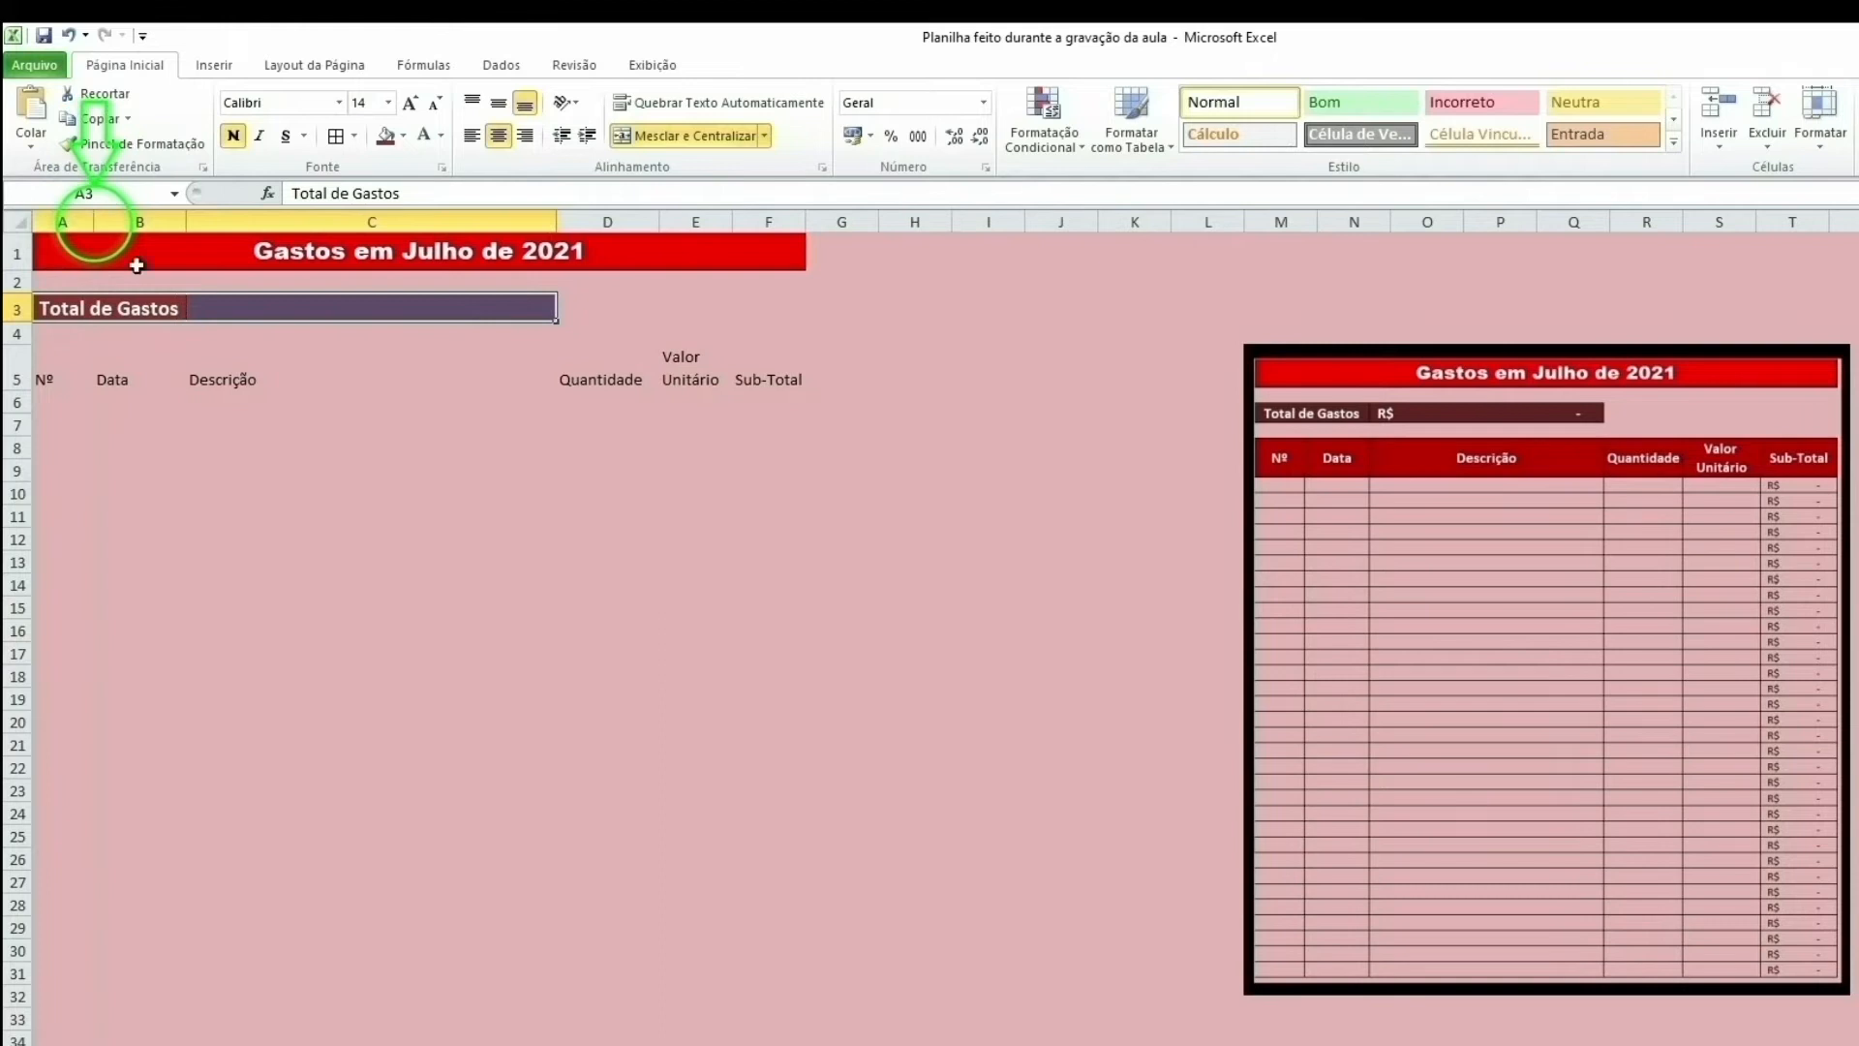
pyautogui.click(136, 428)
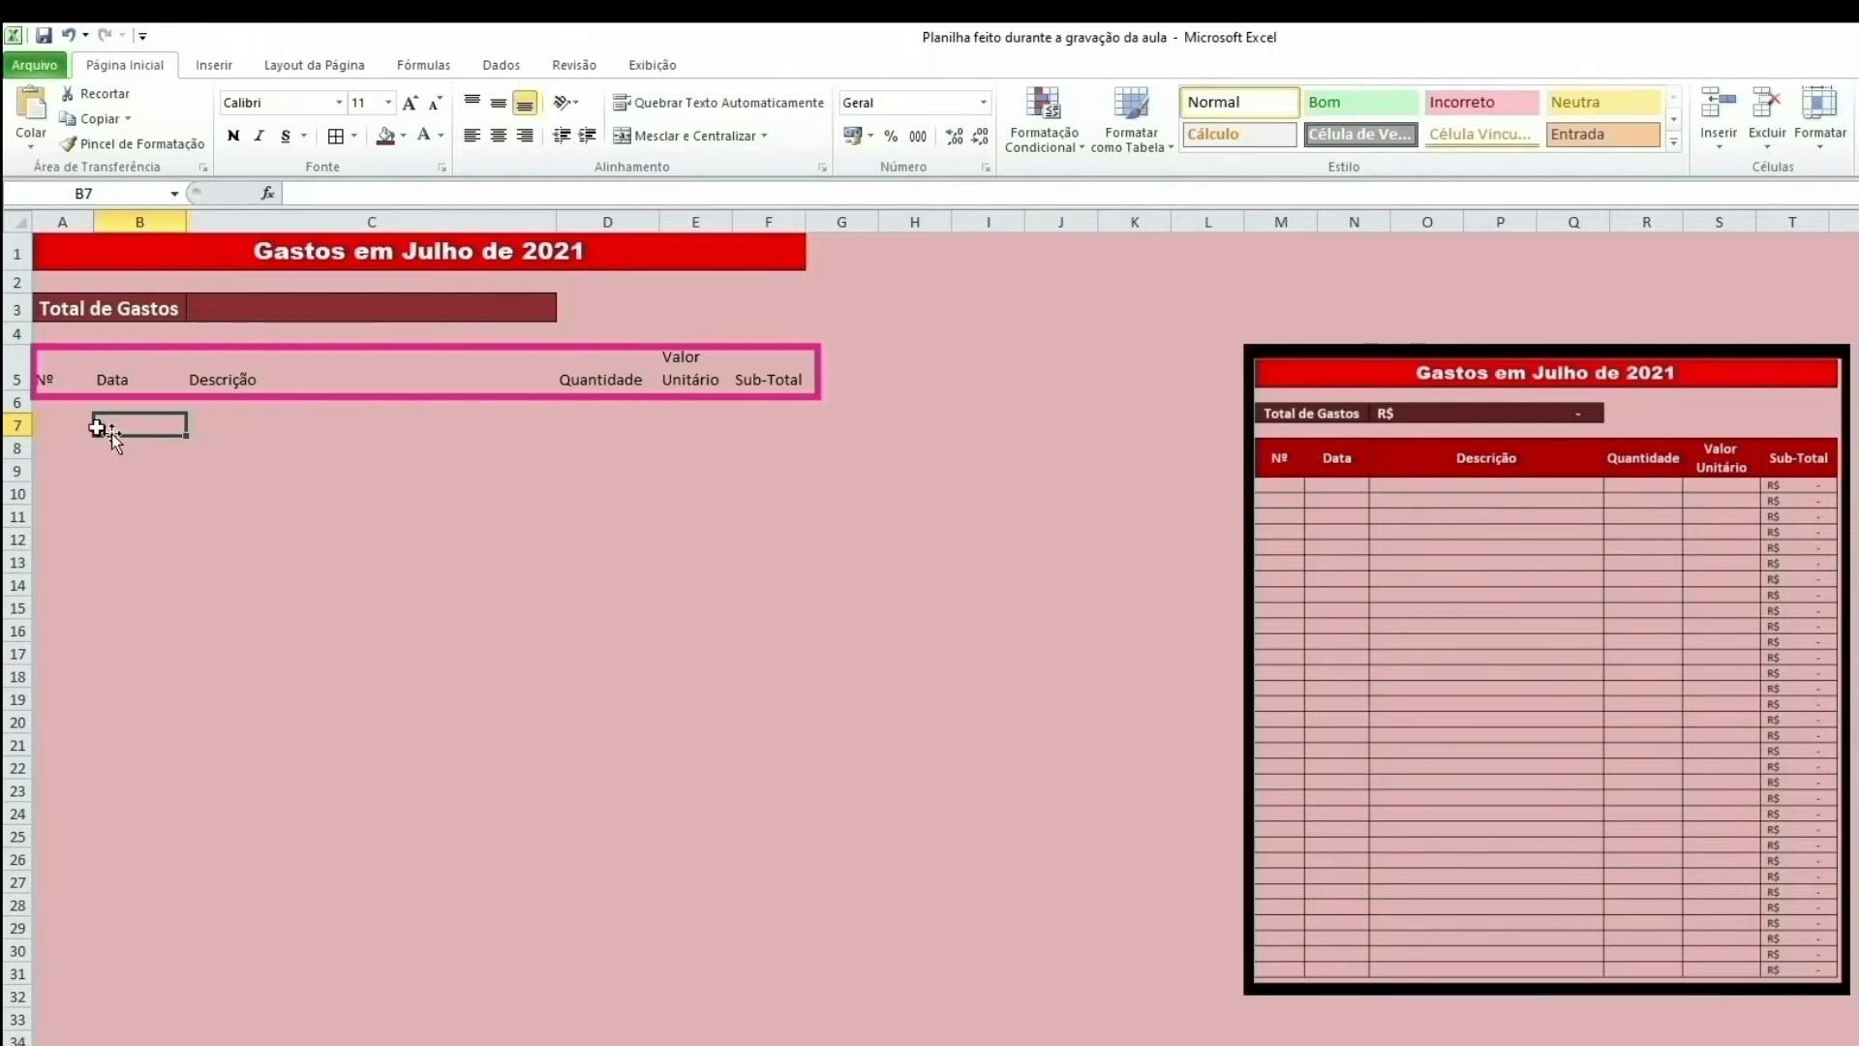
# Step: Apply all borders to the table headings in cells A5 to F5
pyautogui.moveTo(59, 372); pyautogui.dragTo(753, 357)
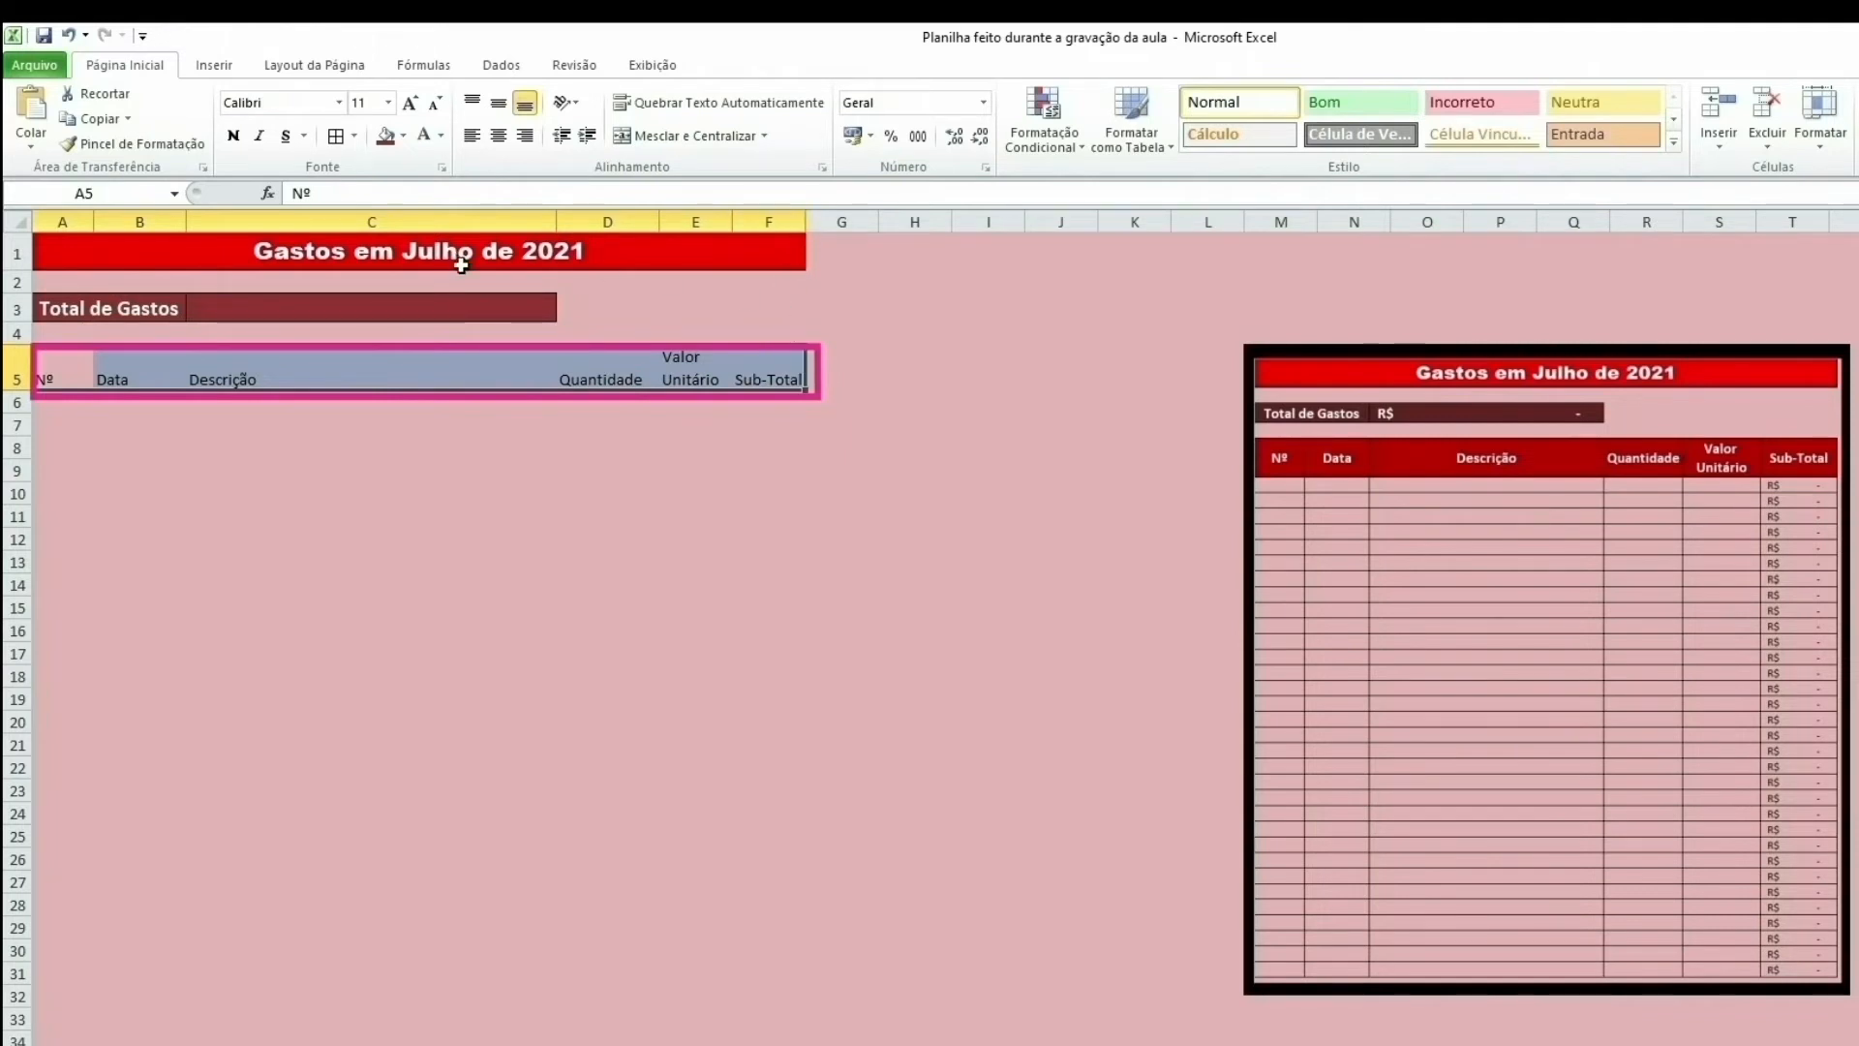
pyautogui.click(335, 136)
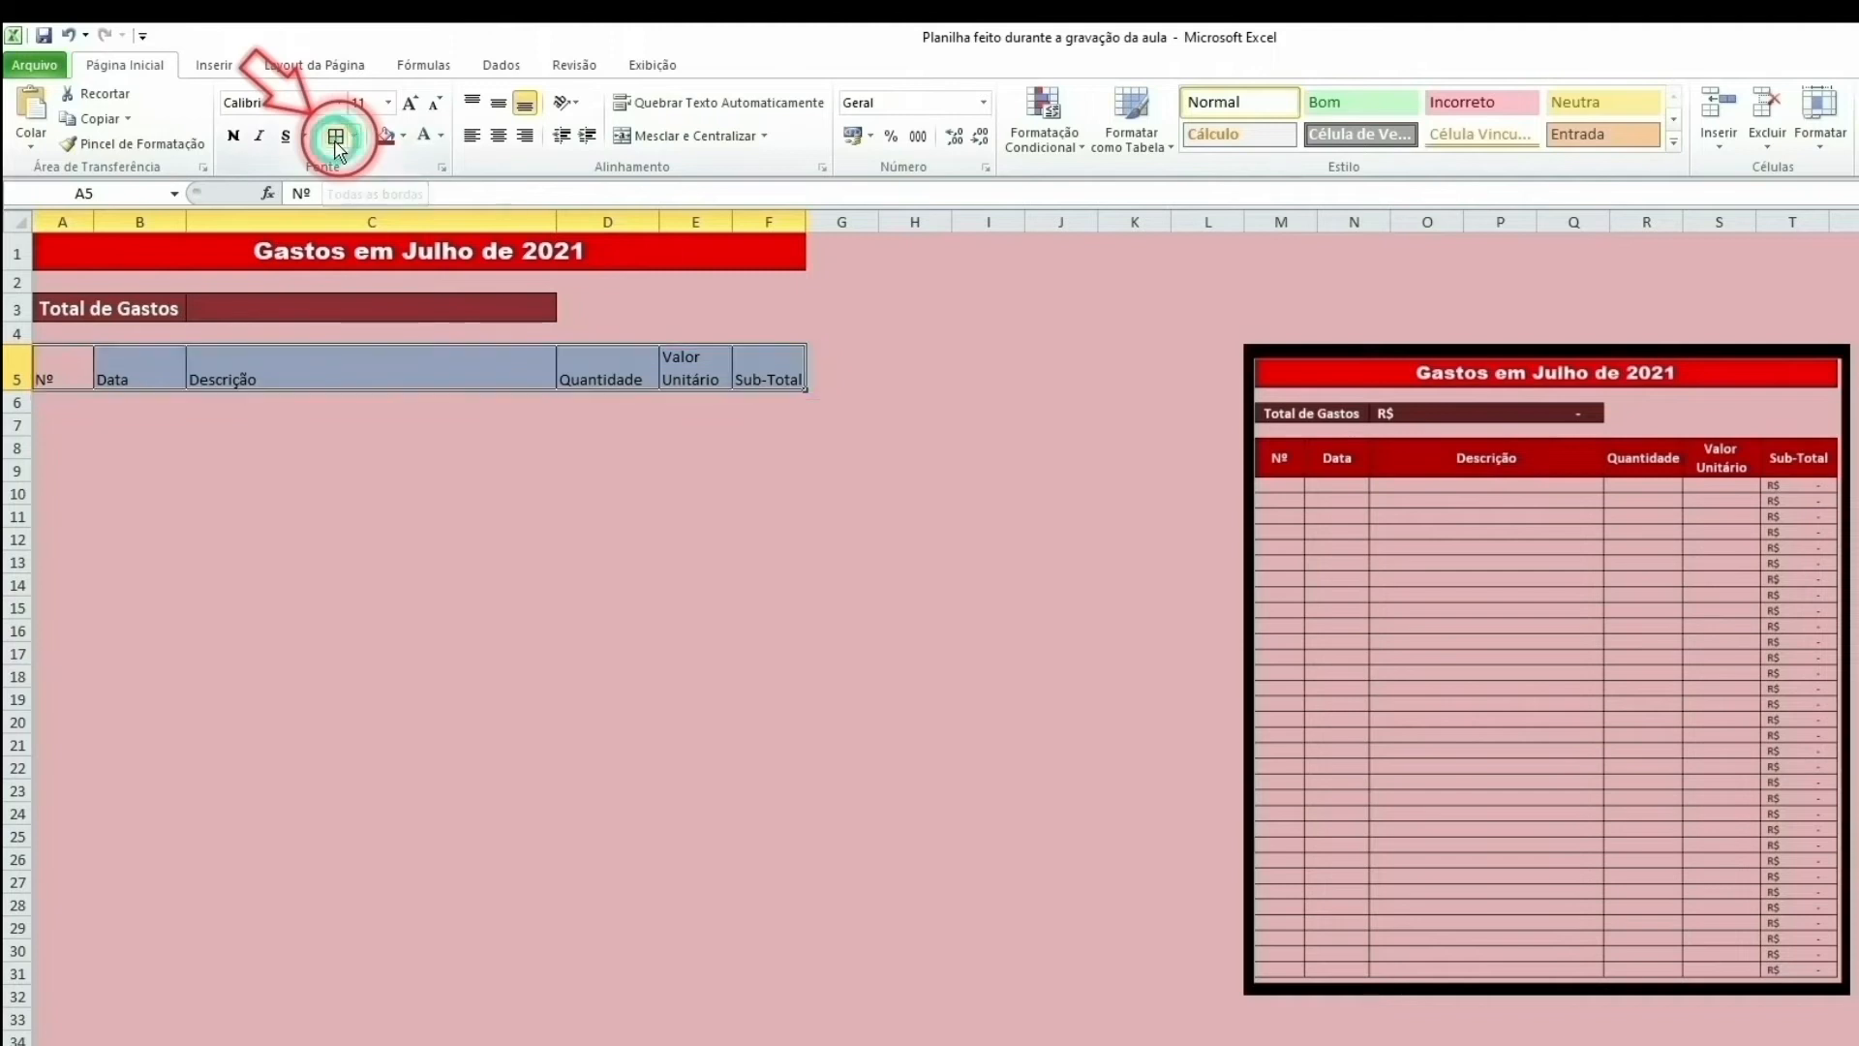
pyautogui.click(371, 446)
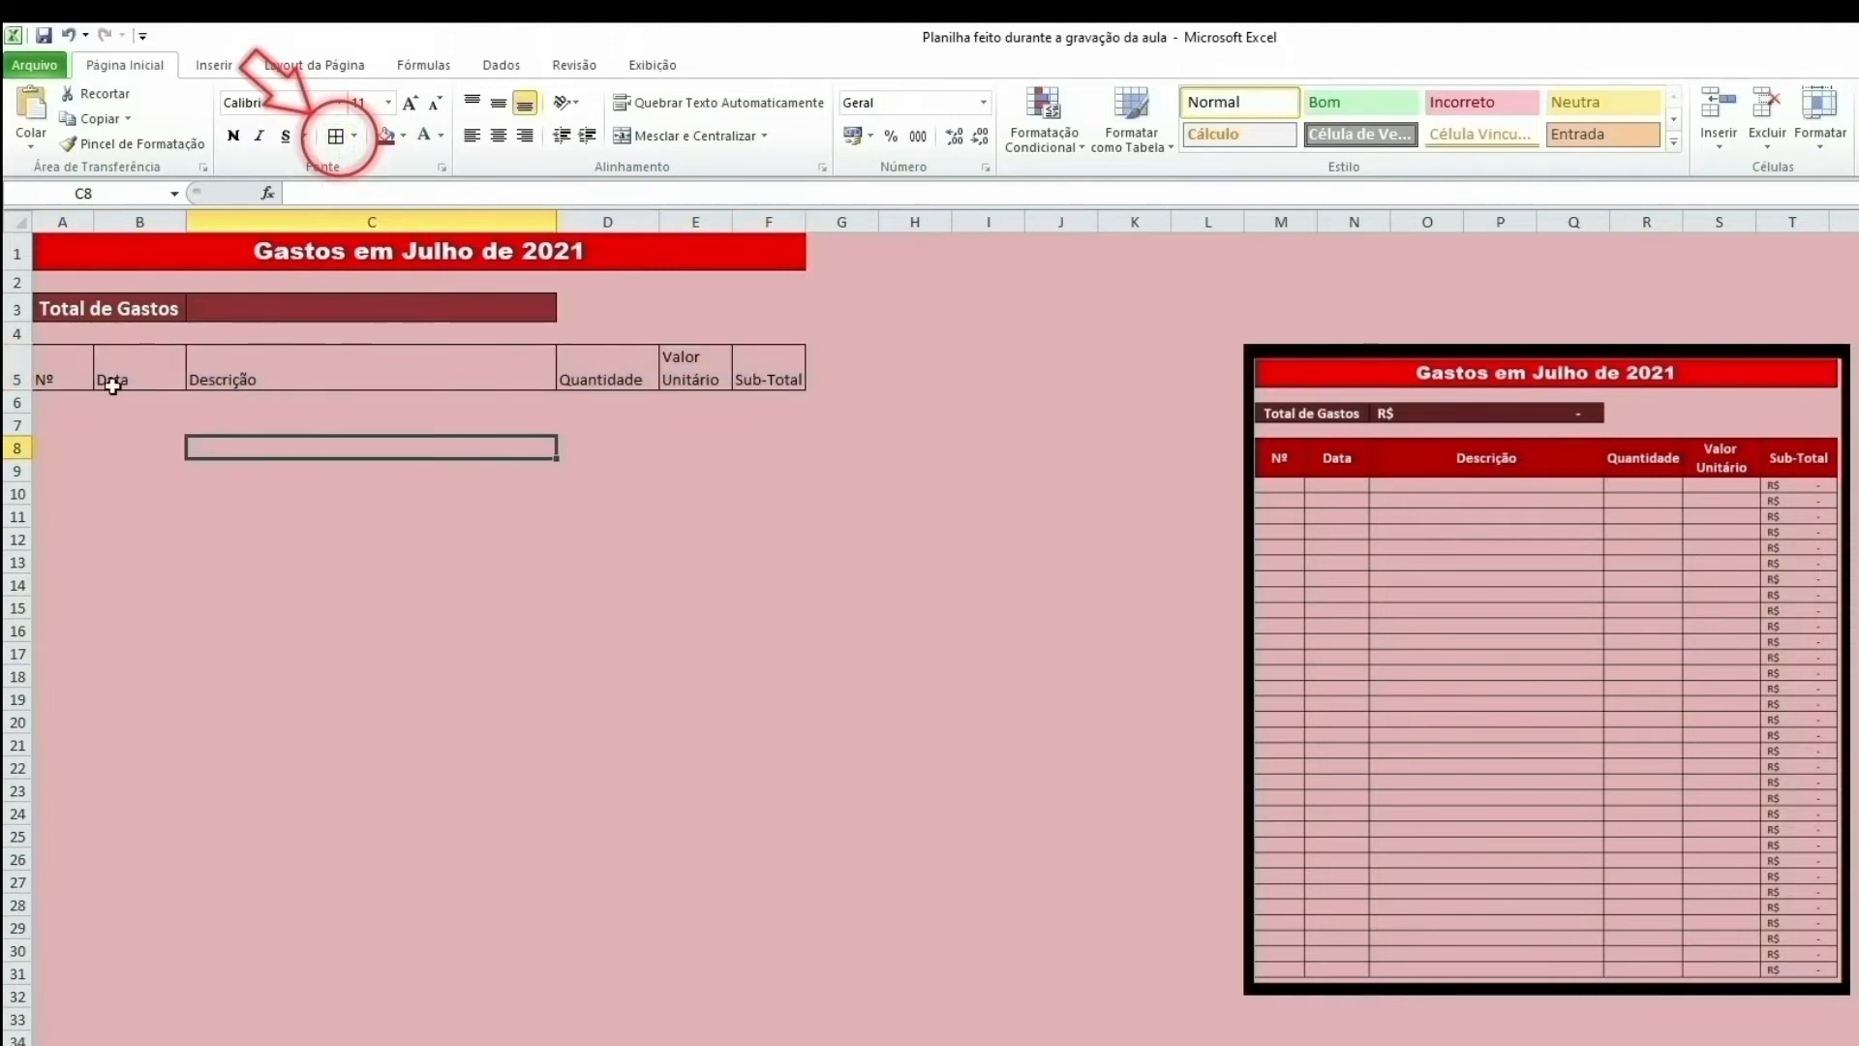
# Step: Fill the headings in A5 to F5 with the same dark red as the total row and make their text white
pyautogui.moveTo(67, 371); pyautogui.dragTo(740, 357)
pyautogui.click(403, 137)
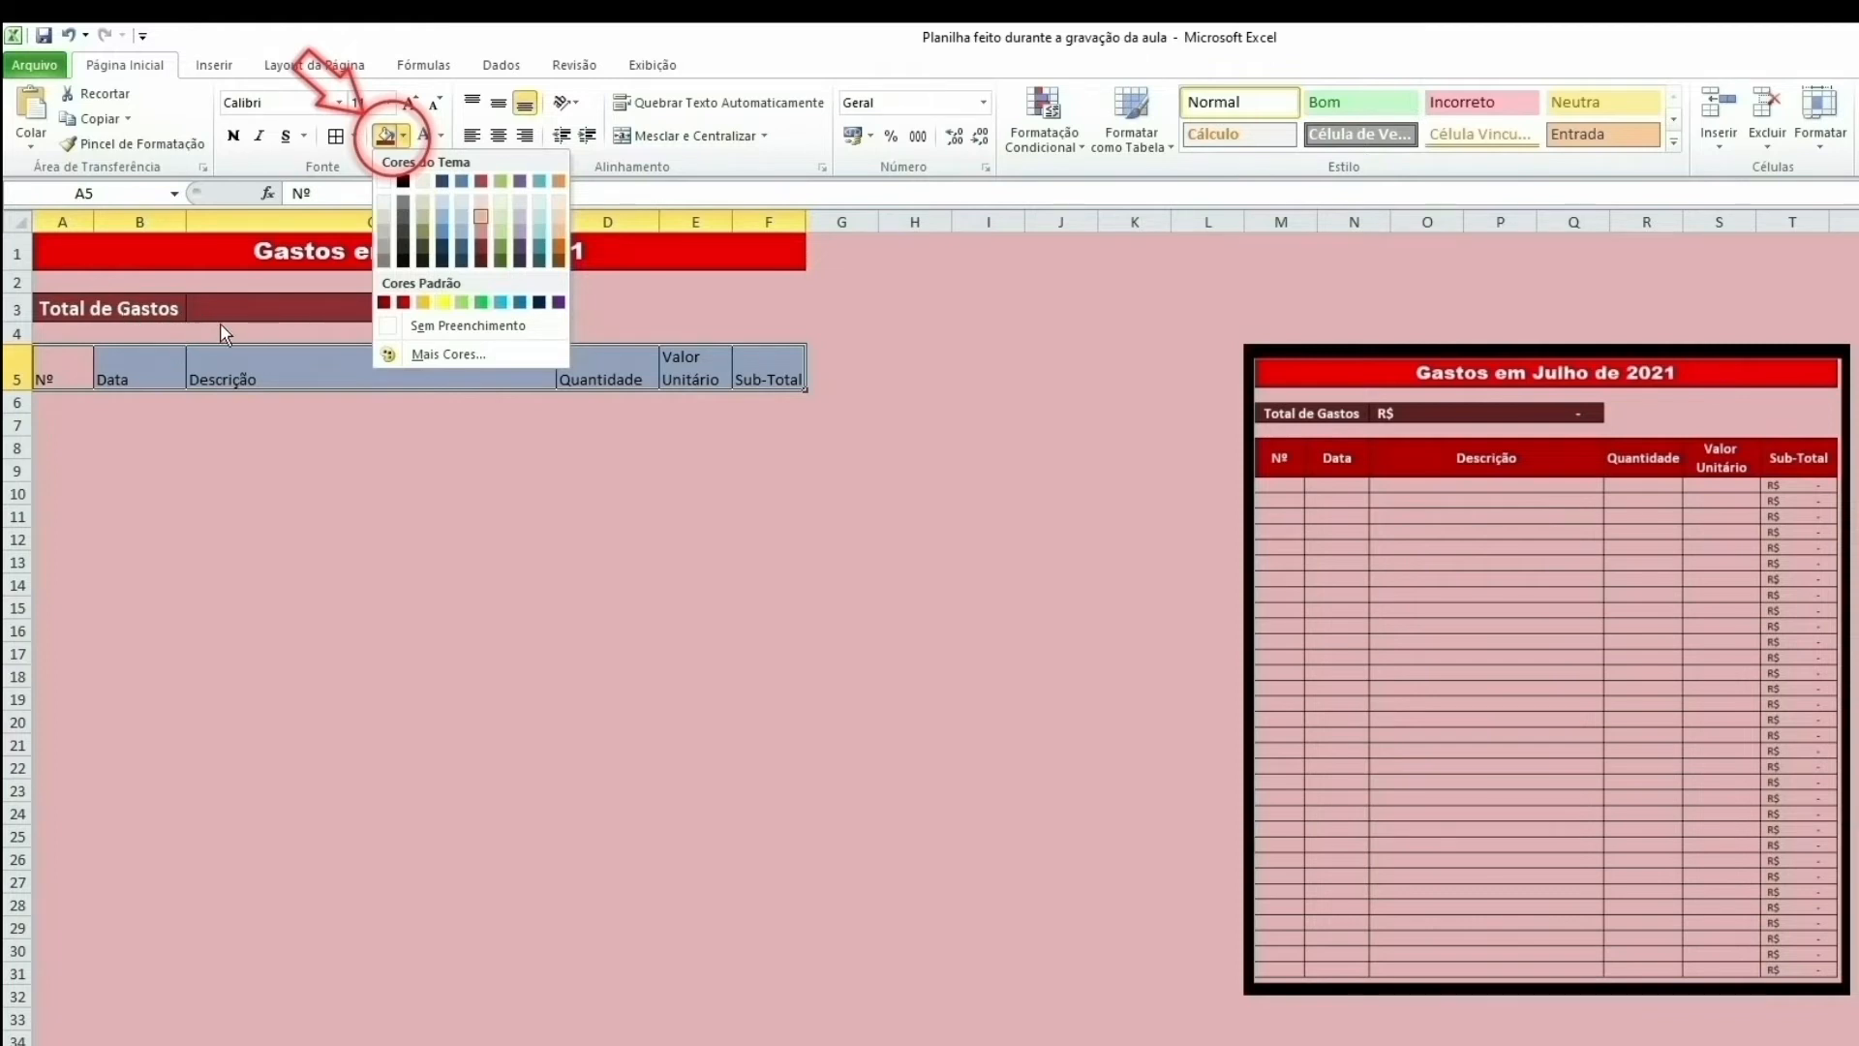
pyautogui.click(481, 254)
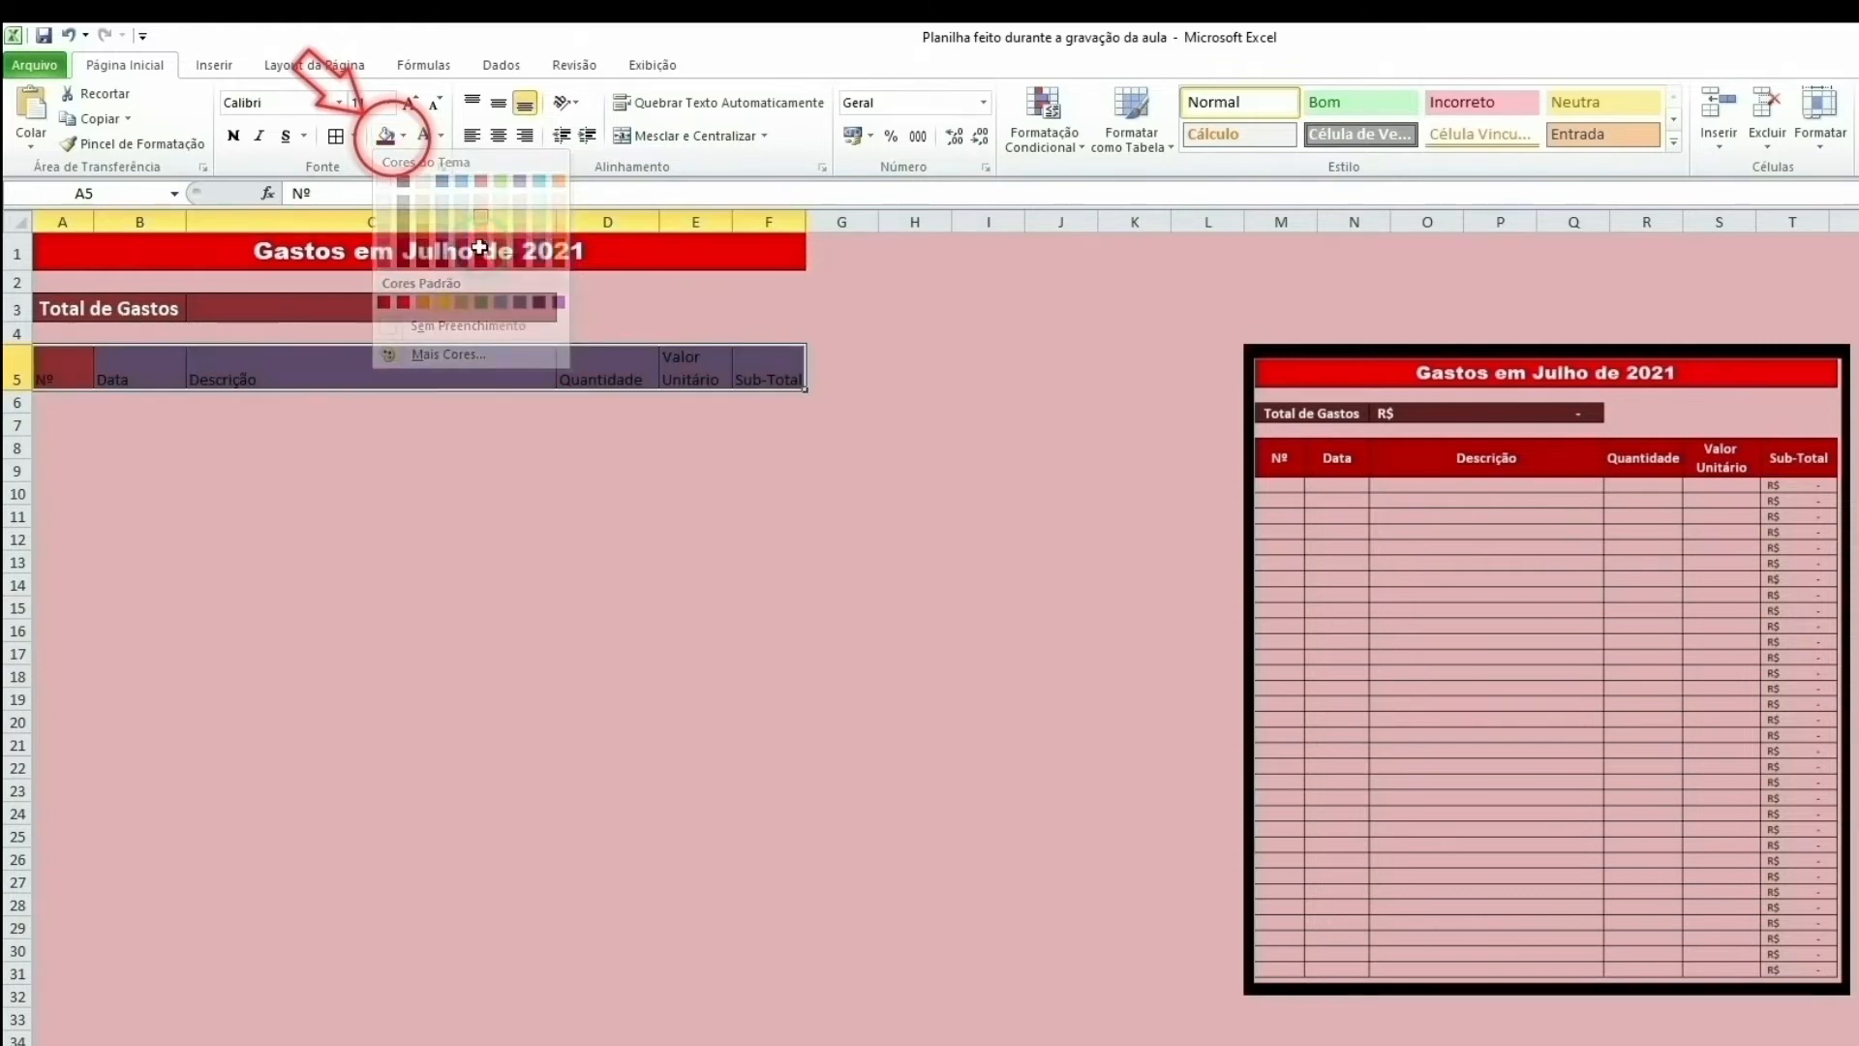
pyautogui.click(424, 141)
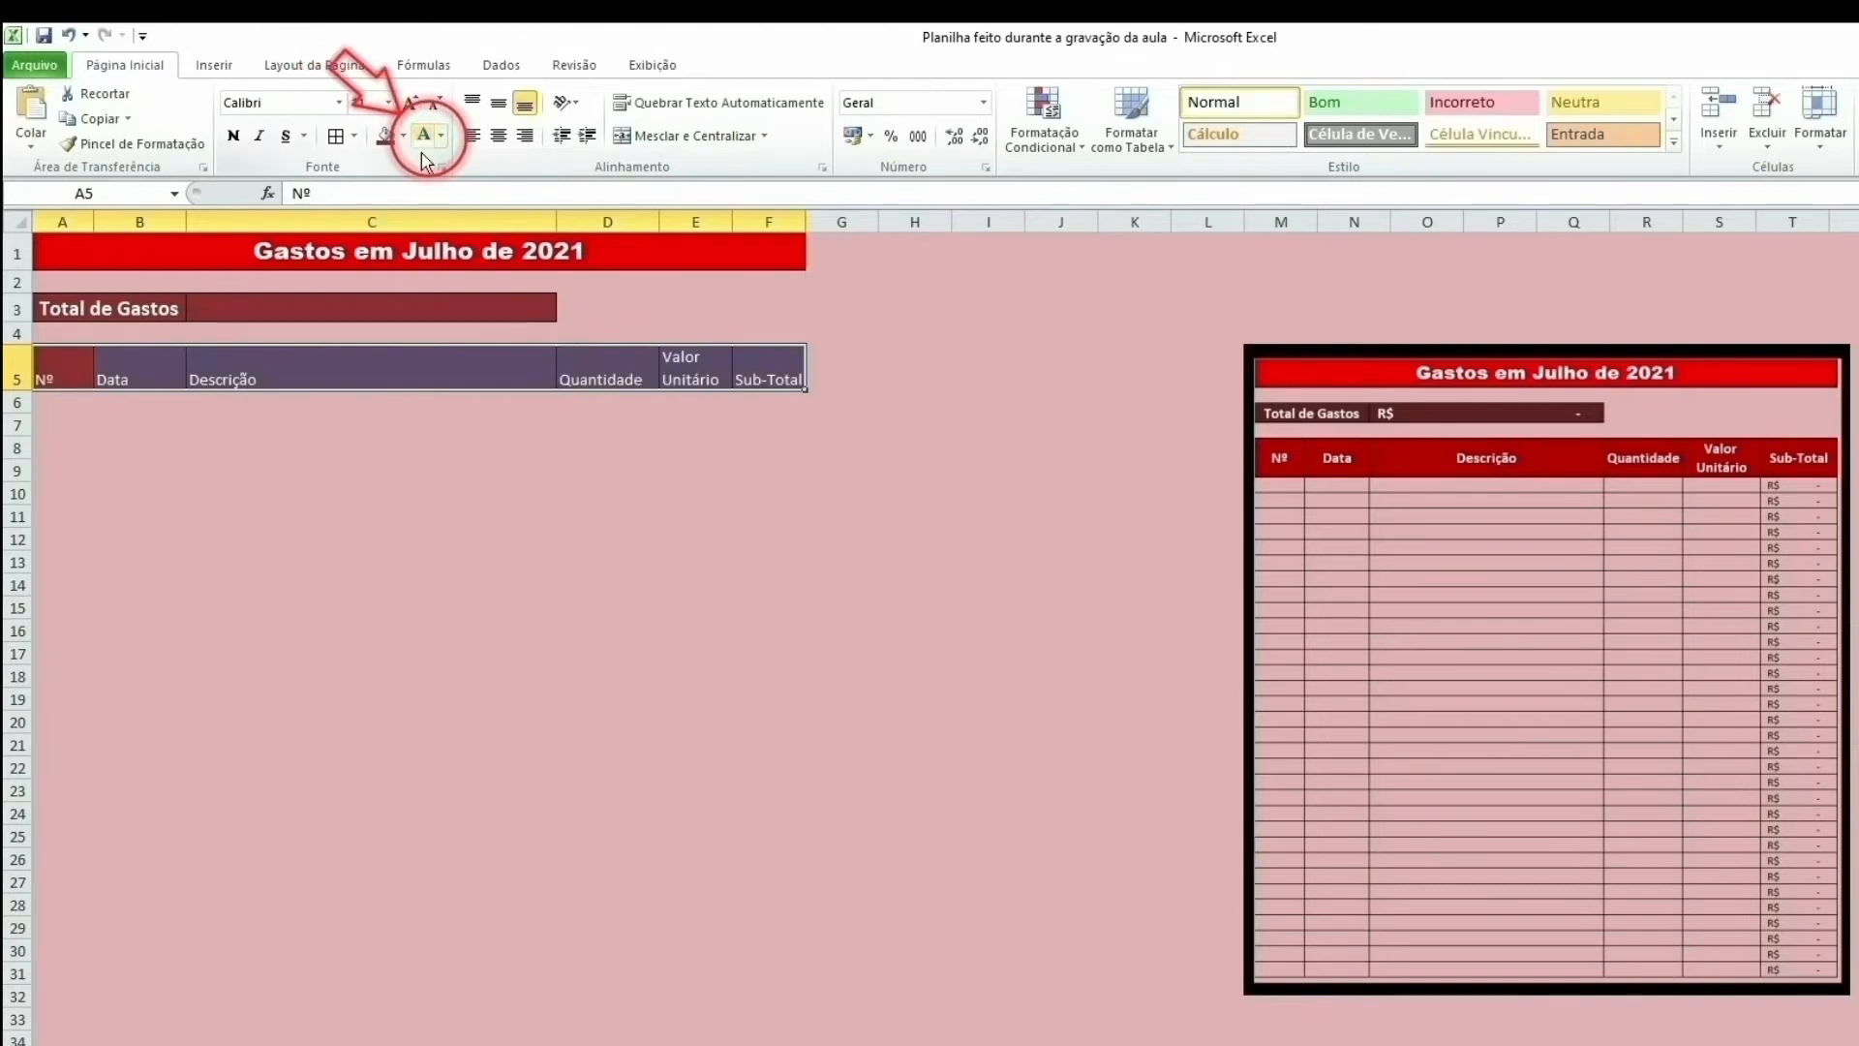
# Step: Make the row 5 table headings bold at size 14
pyautogui.click(232, 136)
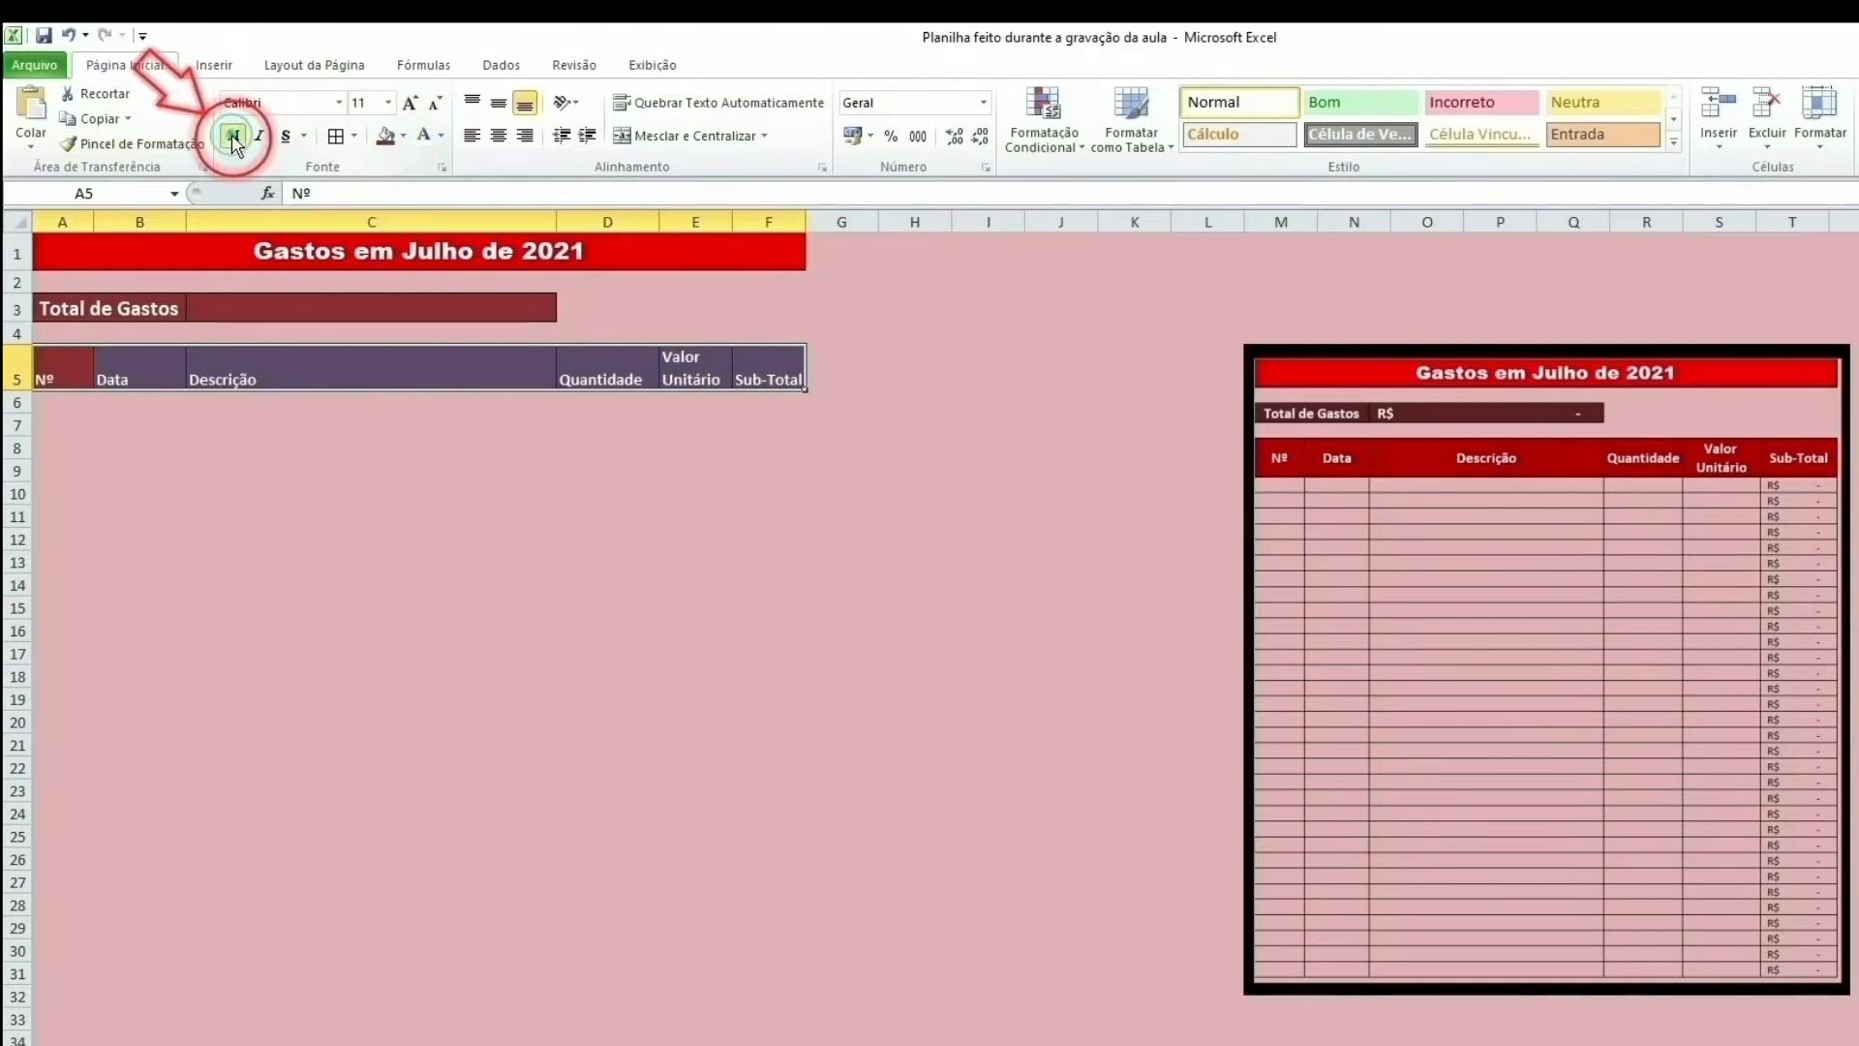
pyautogui.click(388, 103)
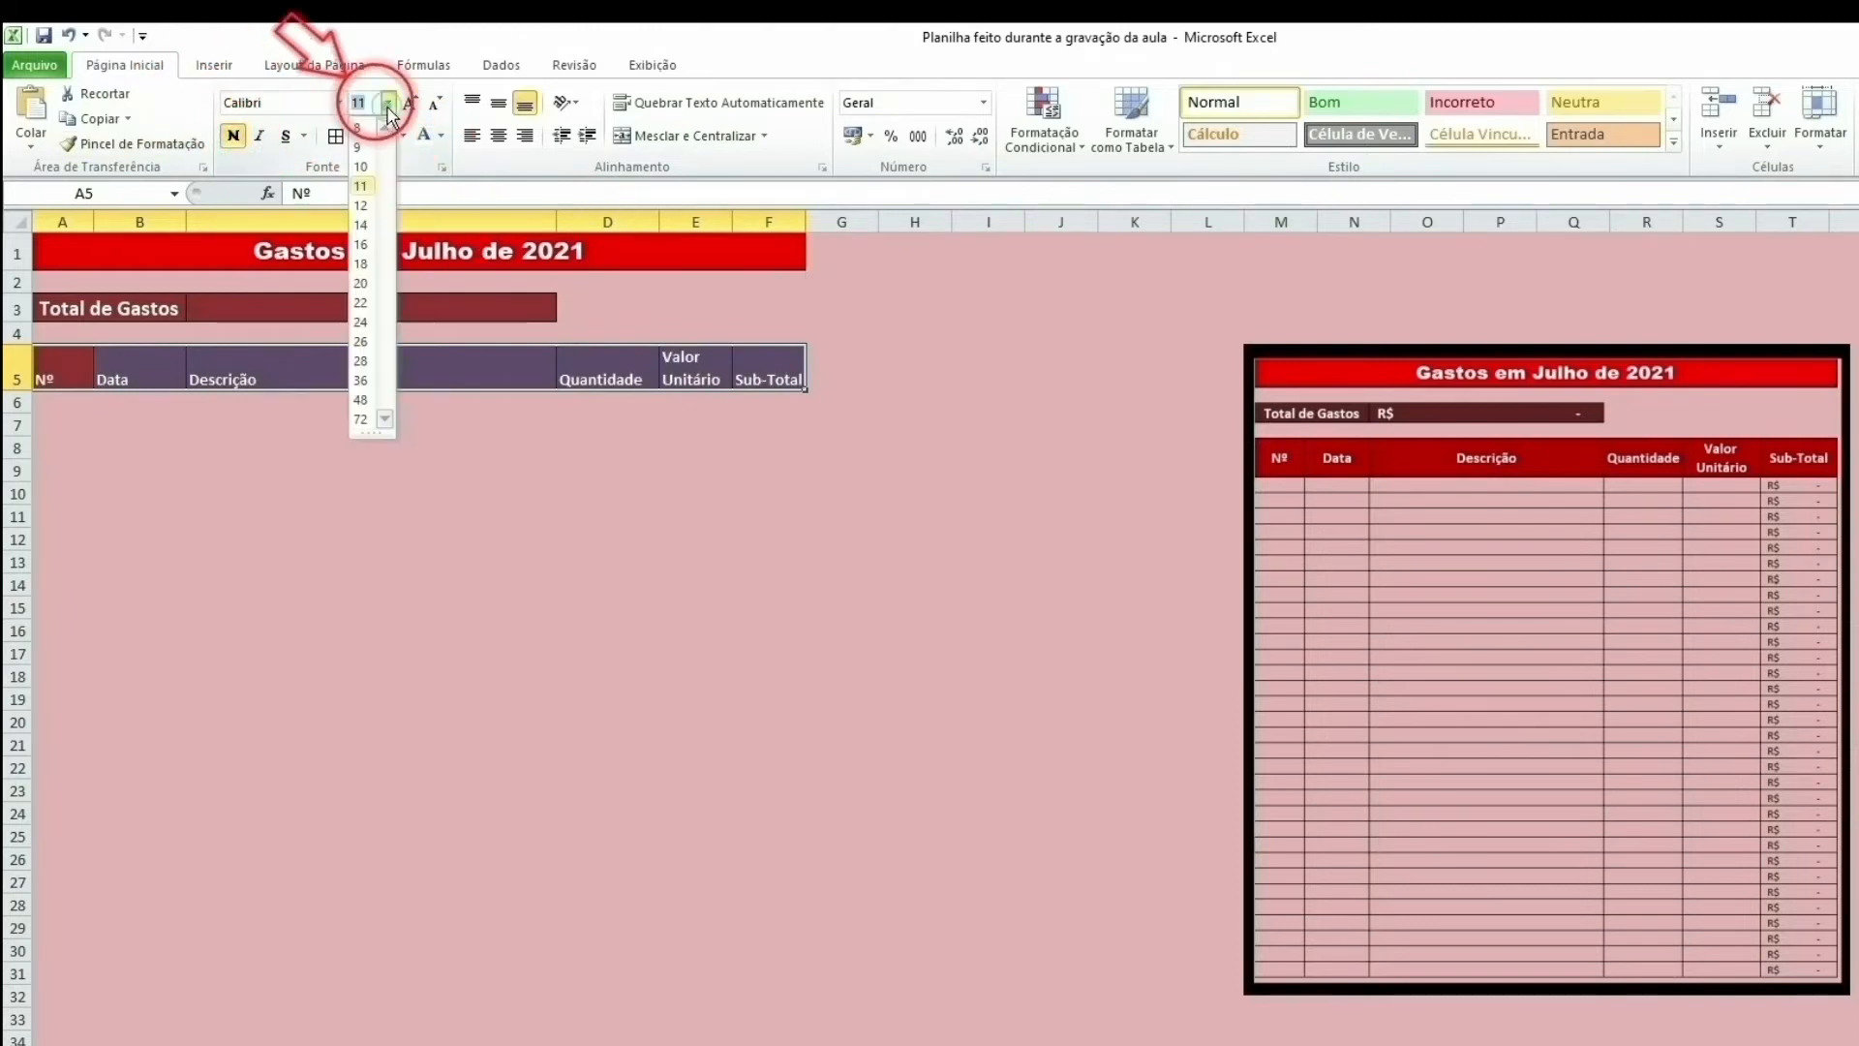
pyautogui.click(361, 226)
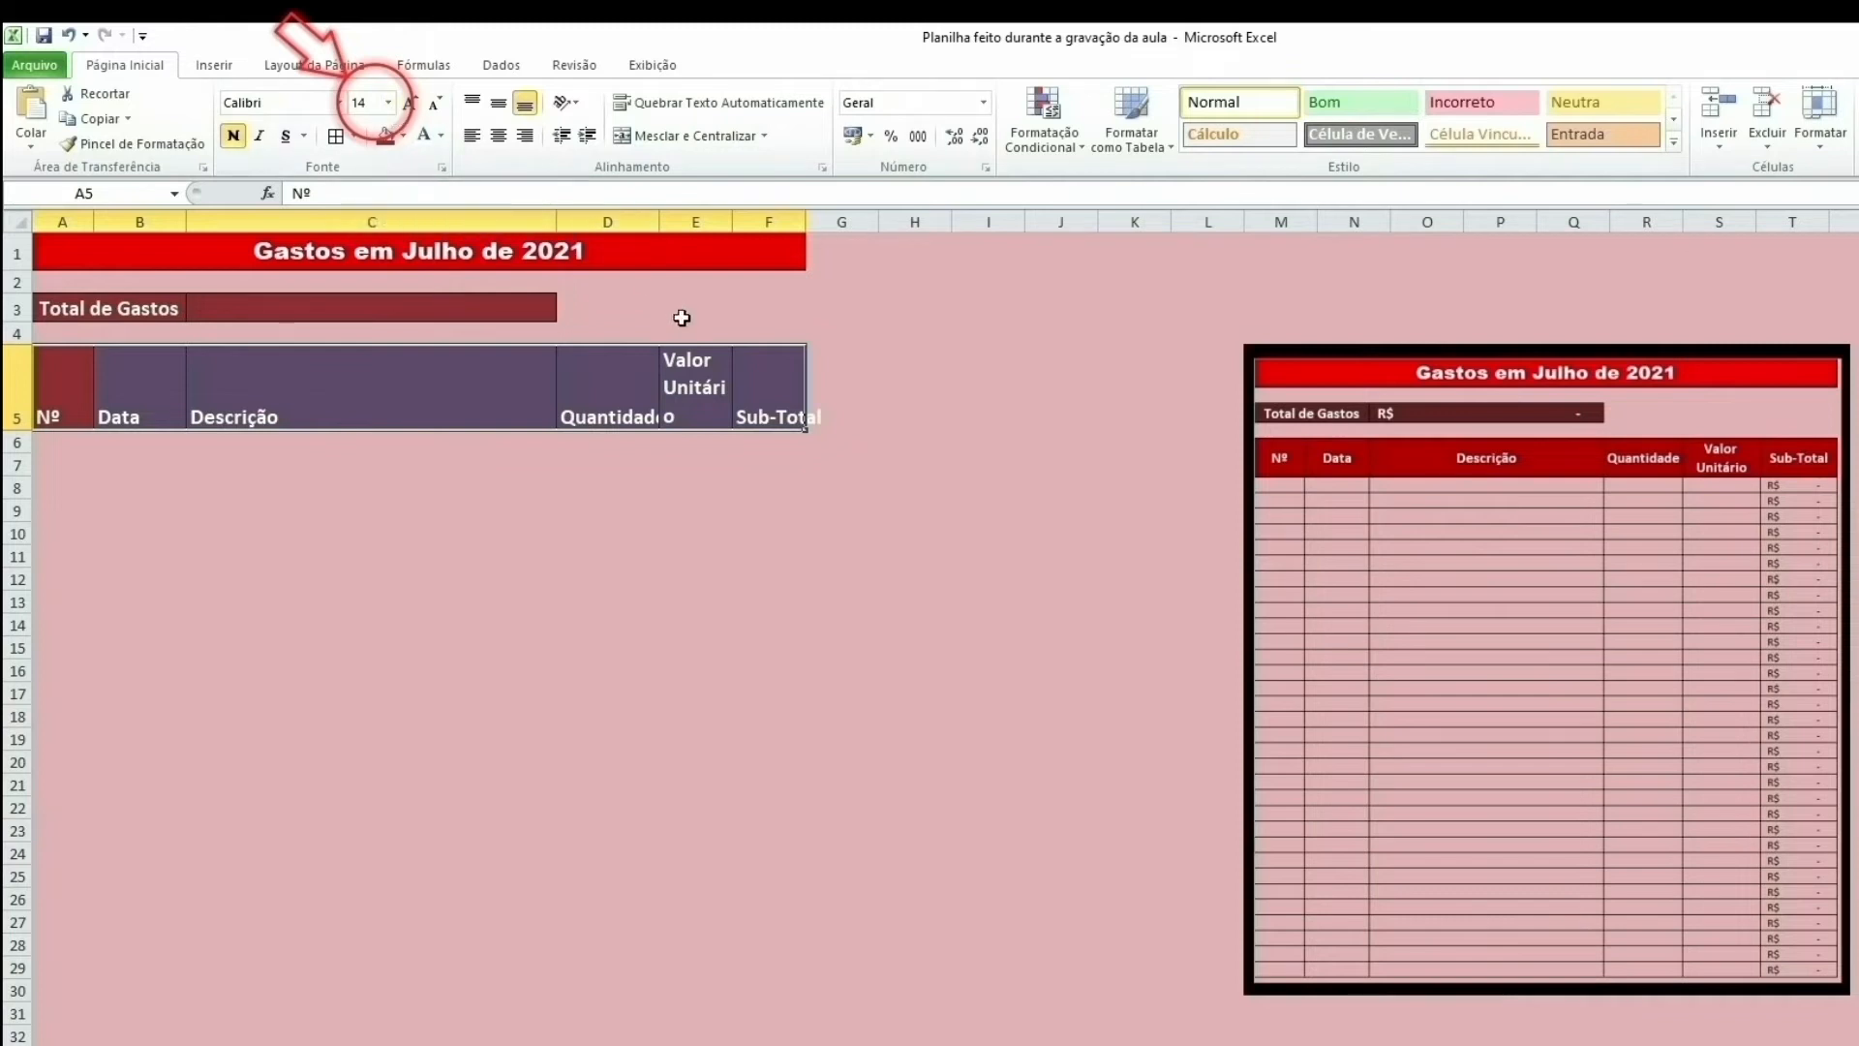
pyautogui.click(619, 466)
# Step: Widen the Quantidade, Valor Unitário and Sub-Total columns so that their enlarged headings fit
pyautogui.click(607, 397)
pyautogui.moveTo(657, 222); pyautogui.dragTo(673, 221)
pyautogui.click(677, 373)
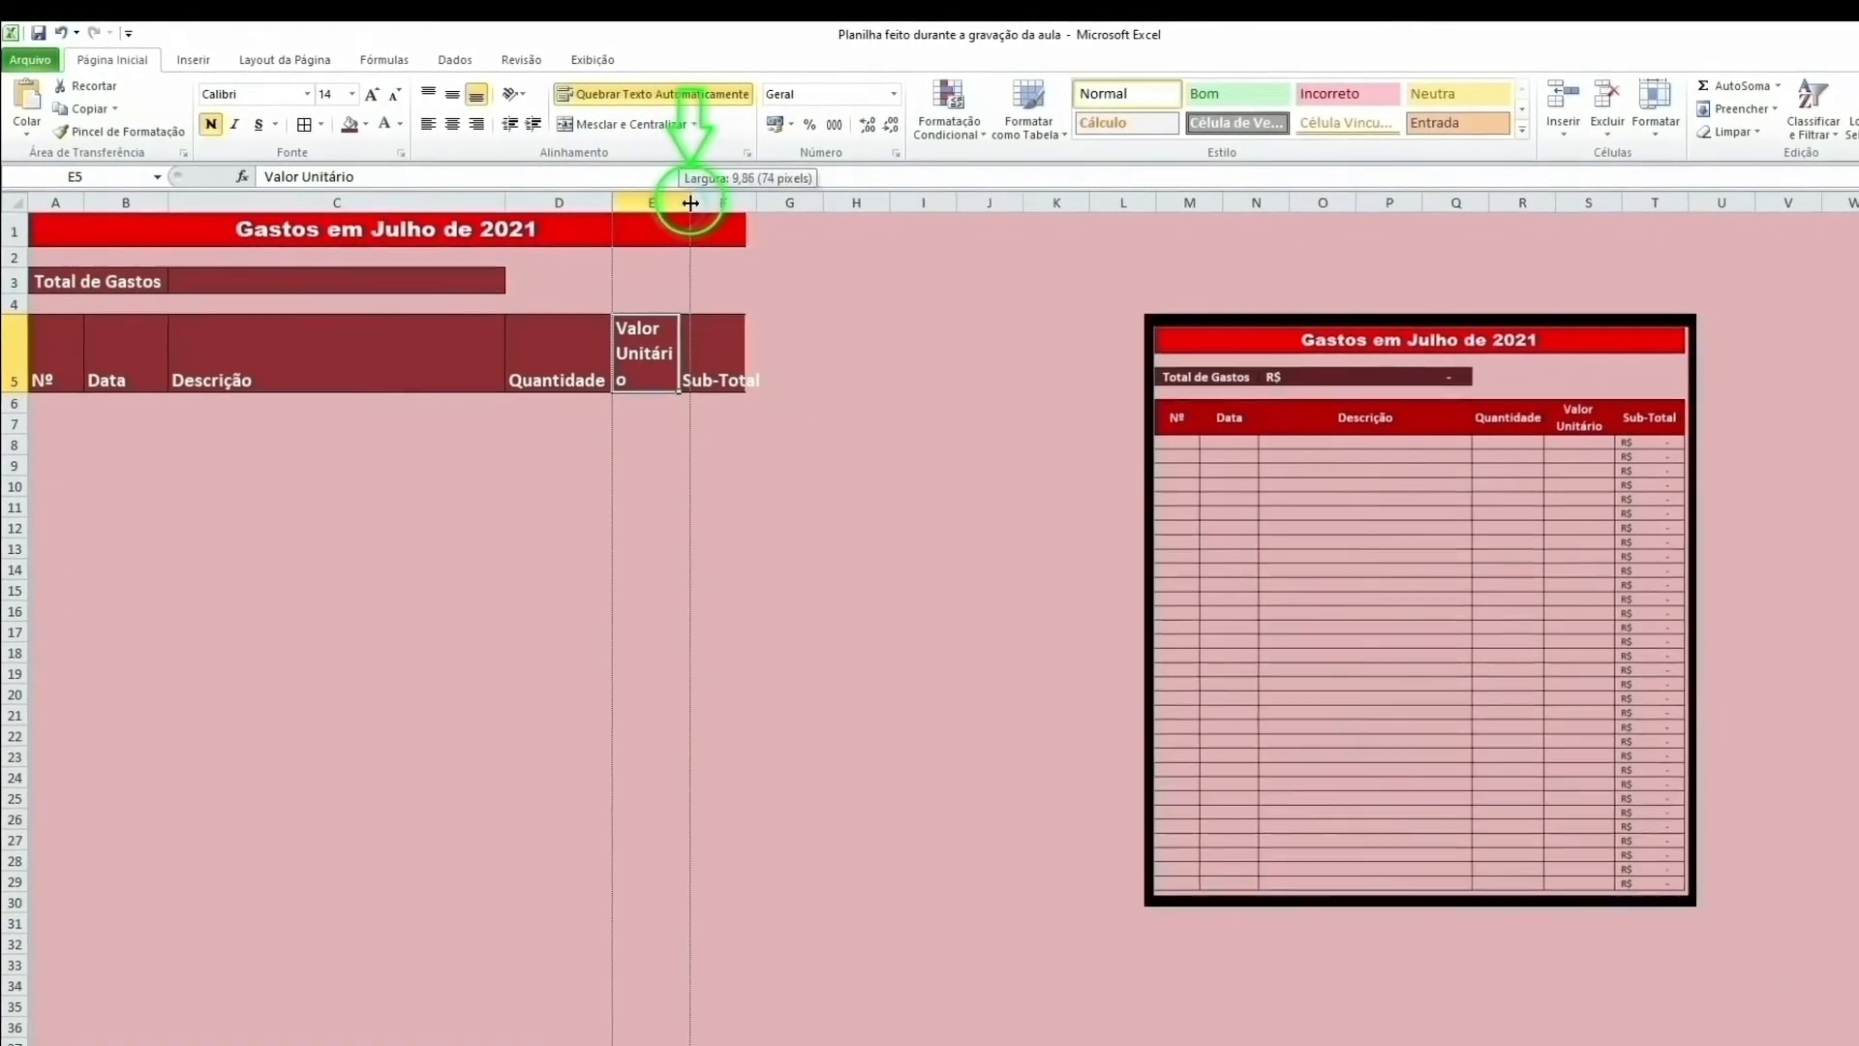
pyautogui.moveTo(685, 204); pyautogui.dragTo(700, 204)
pyautogui.click(731, 358)
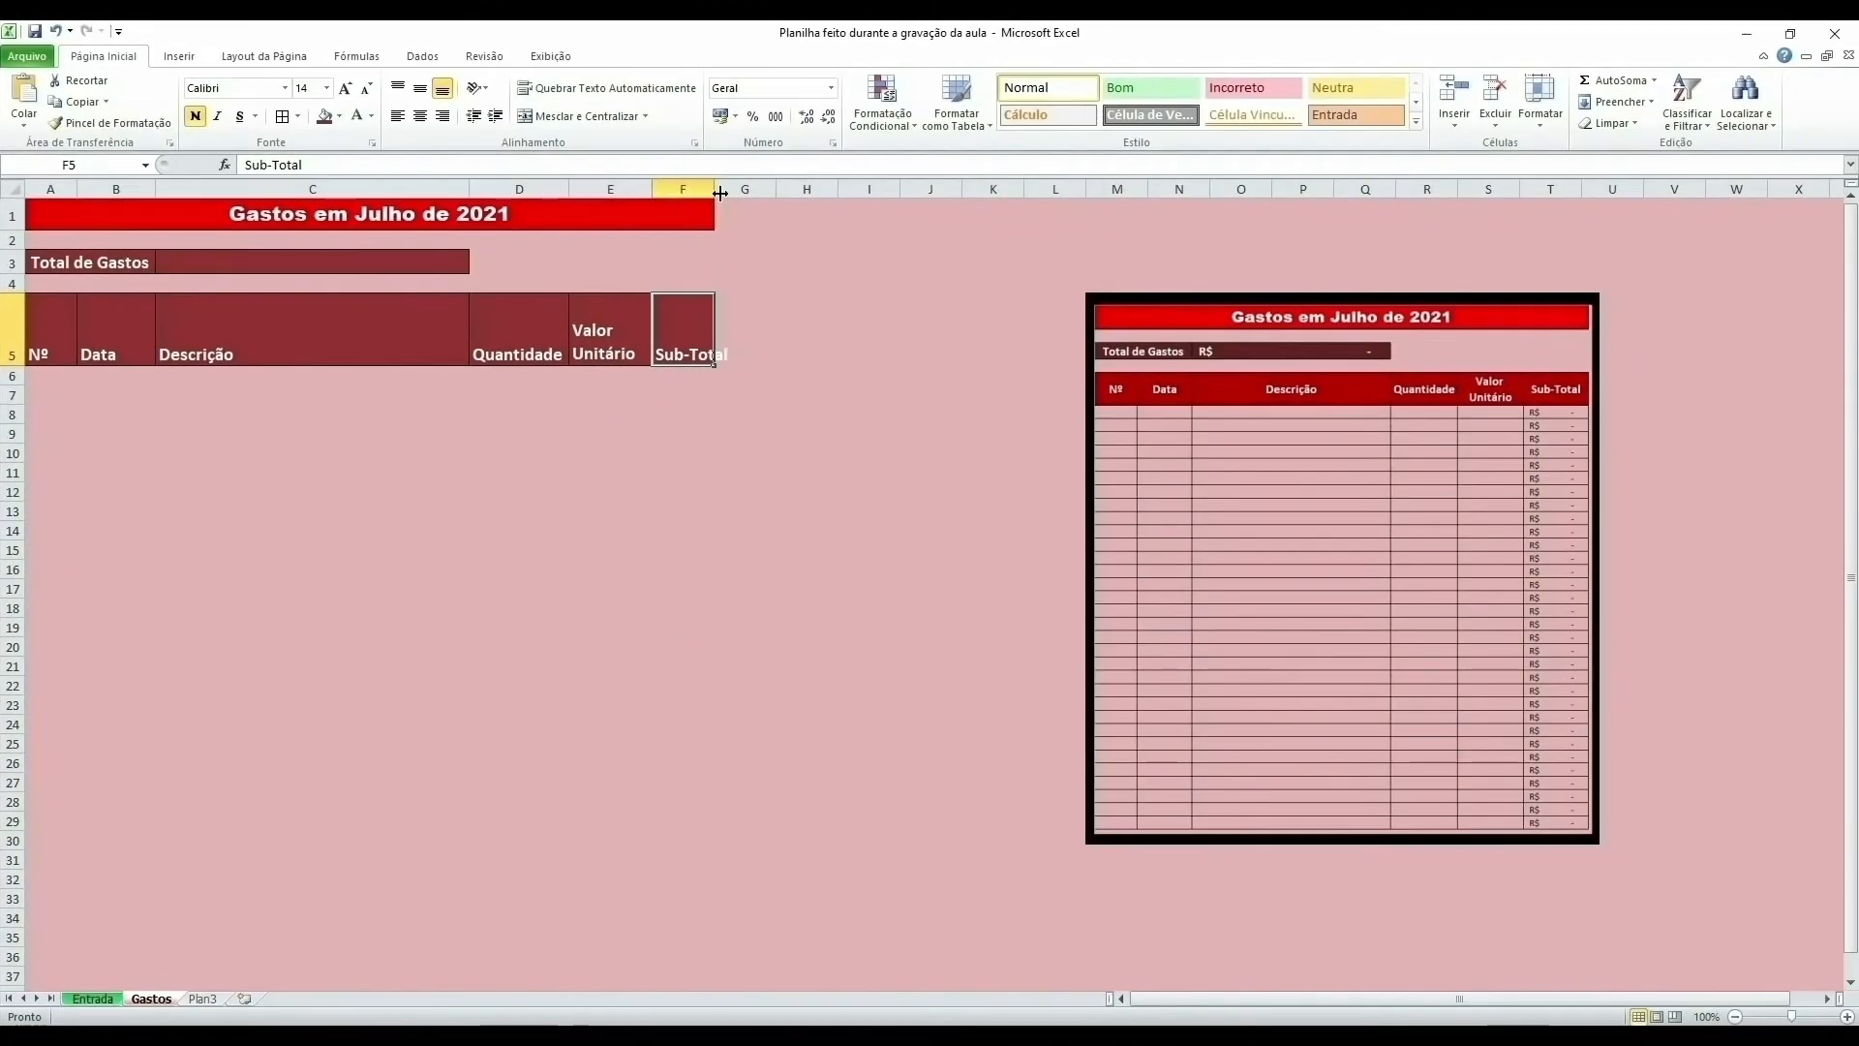
pyautogui.moveTo(715, 189); pyautogui.dragTo(748, 190)
pyautogui.click(508, 443)
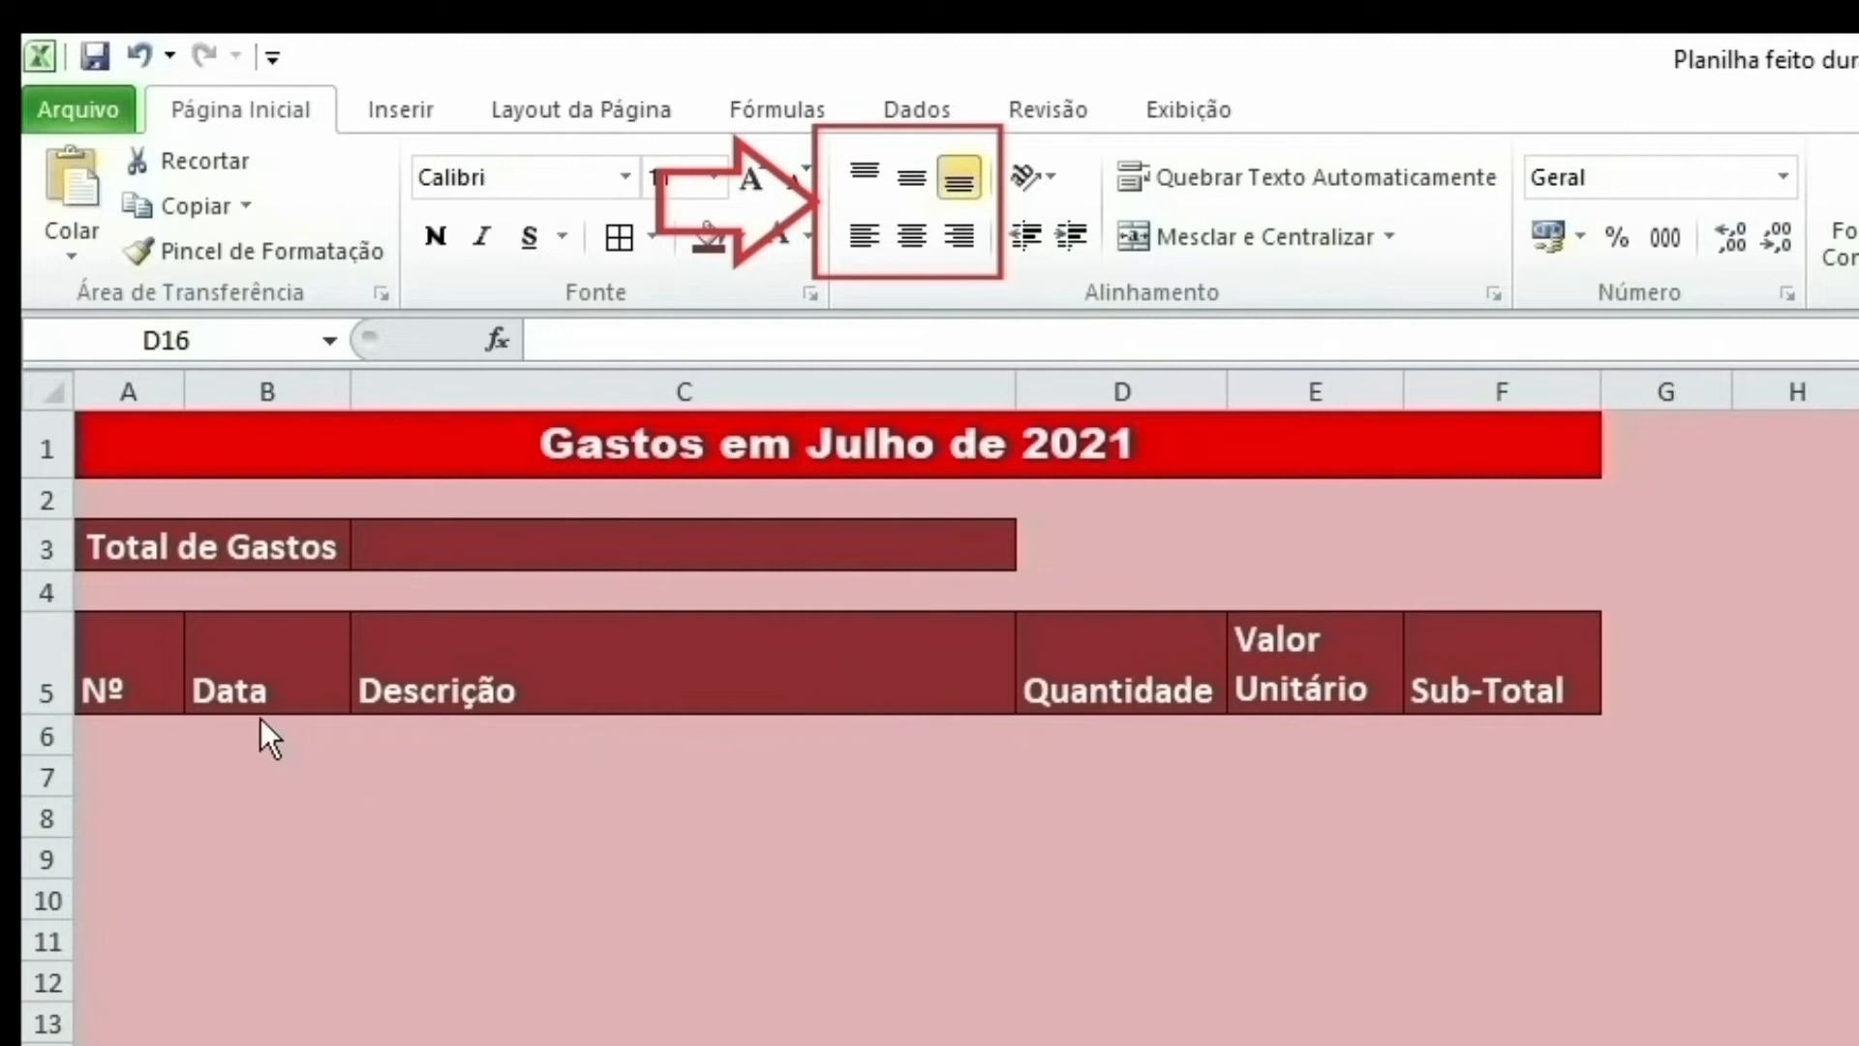
pyautogui.click(155, 688)
pyautogui.click(273, 665)
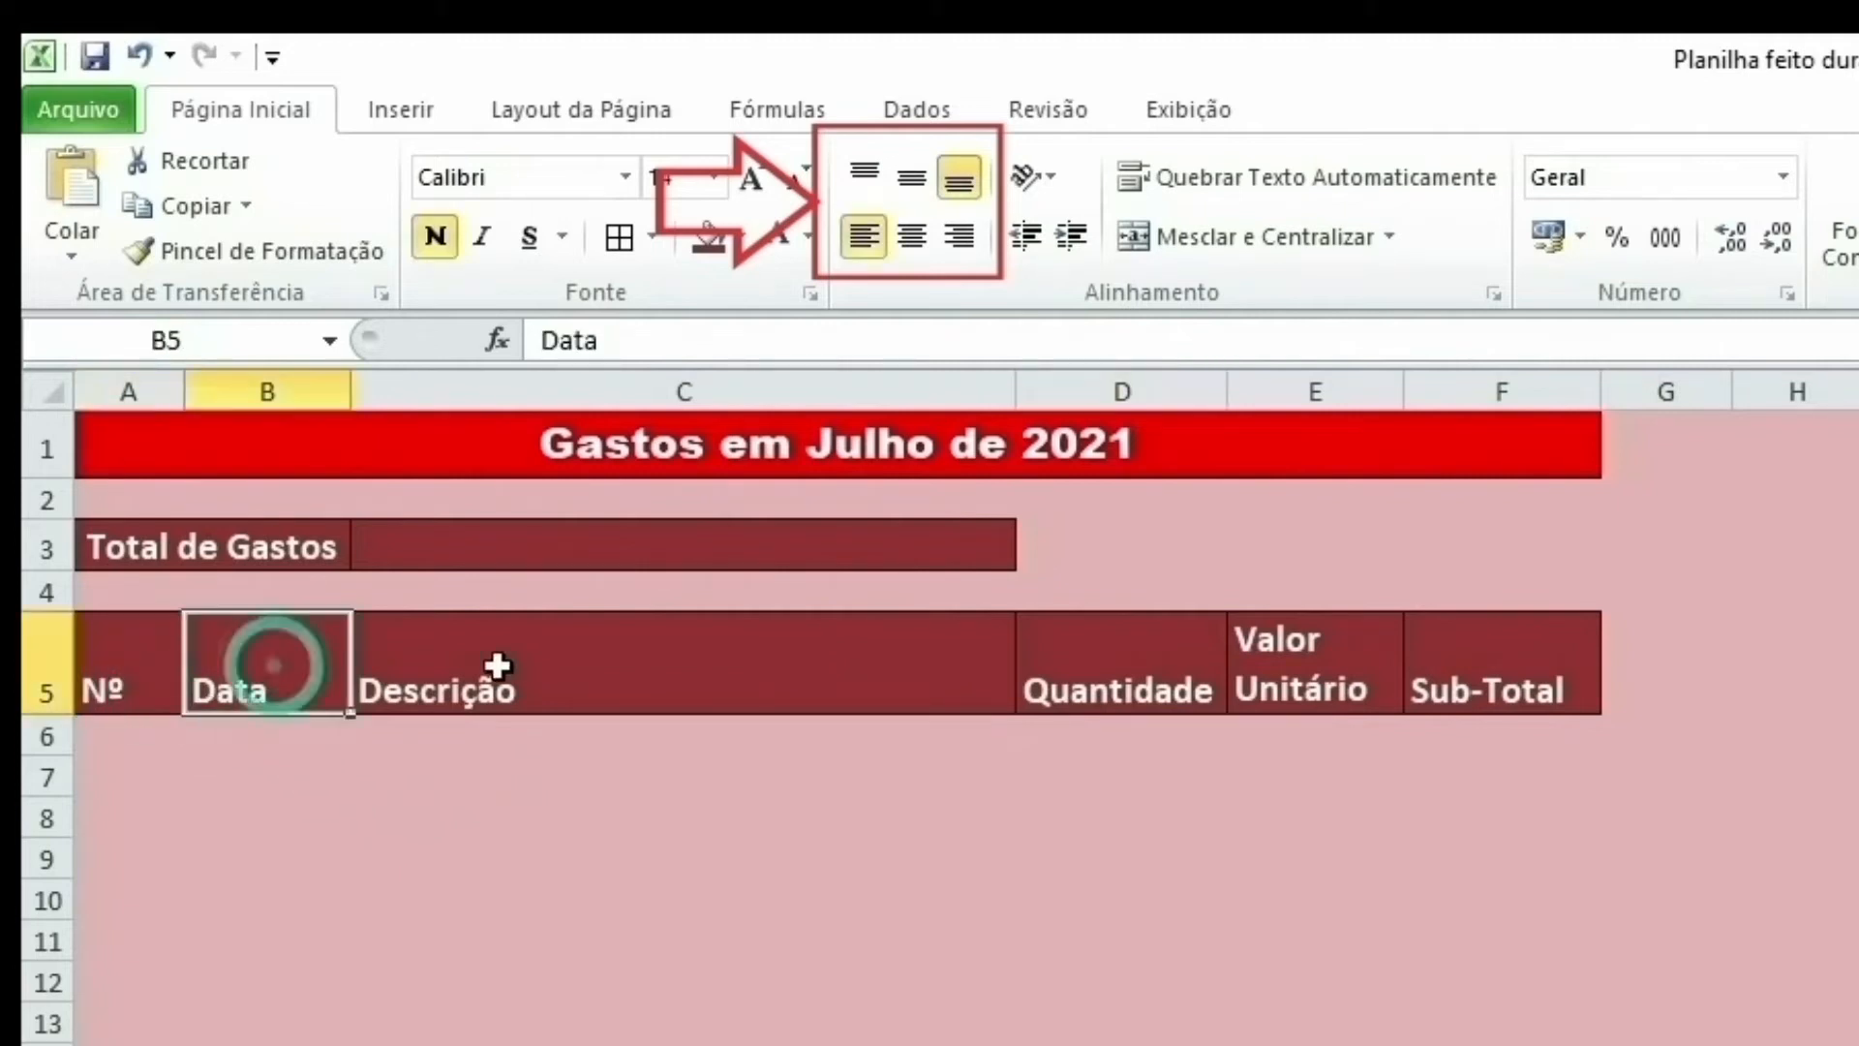
pyautogui.click(498, 666)
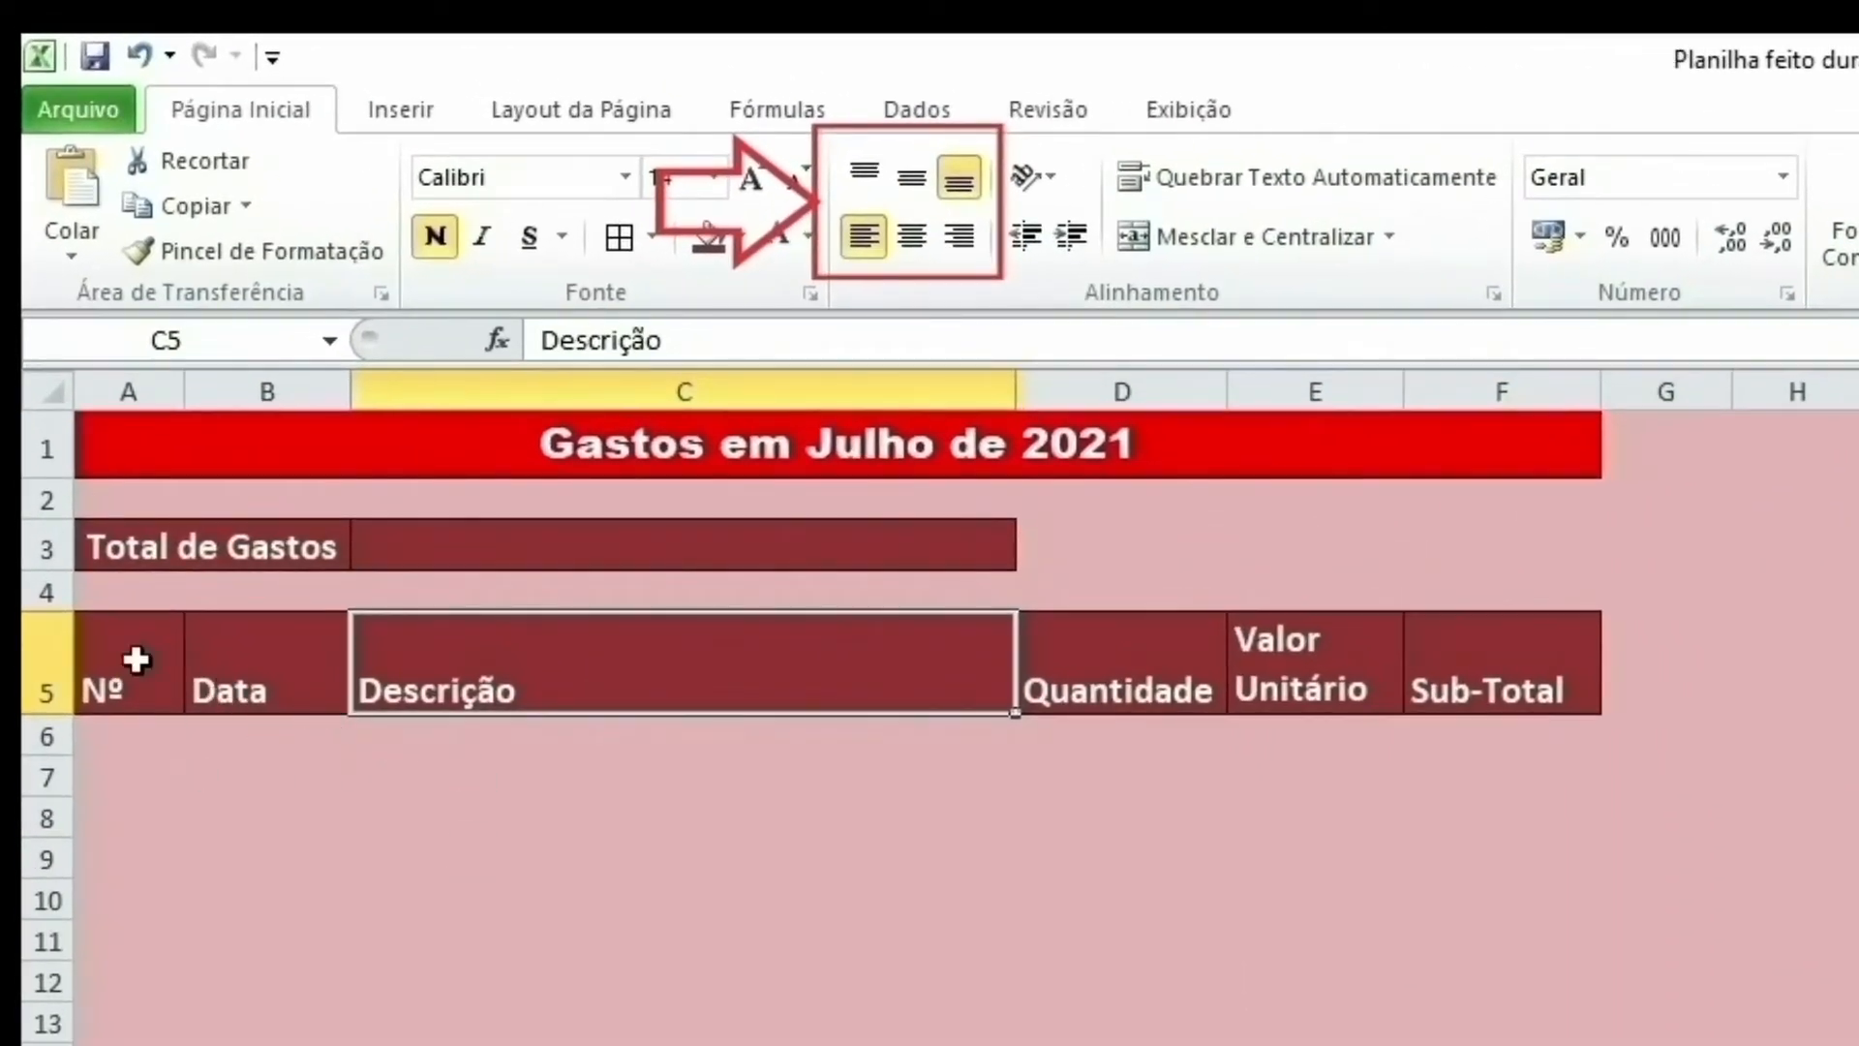
# Step: Roughly double the height of row 5 and the width of column A to give the Nº heading more space
pyautogui.click(160, 673)
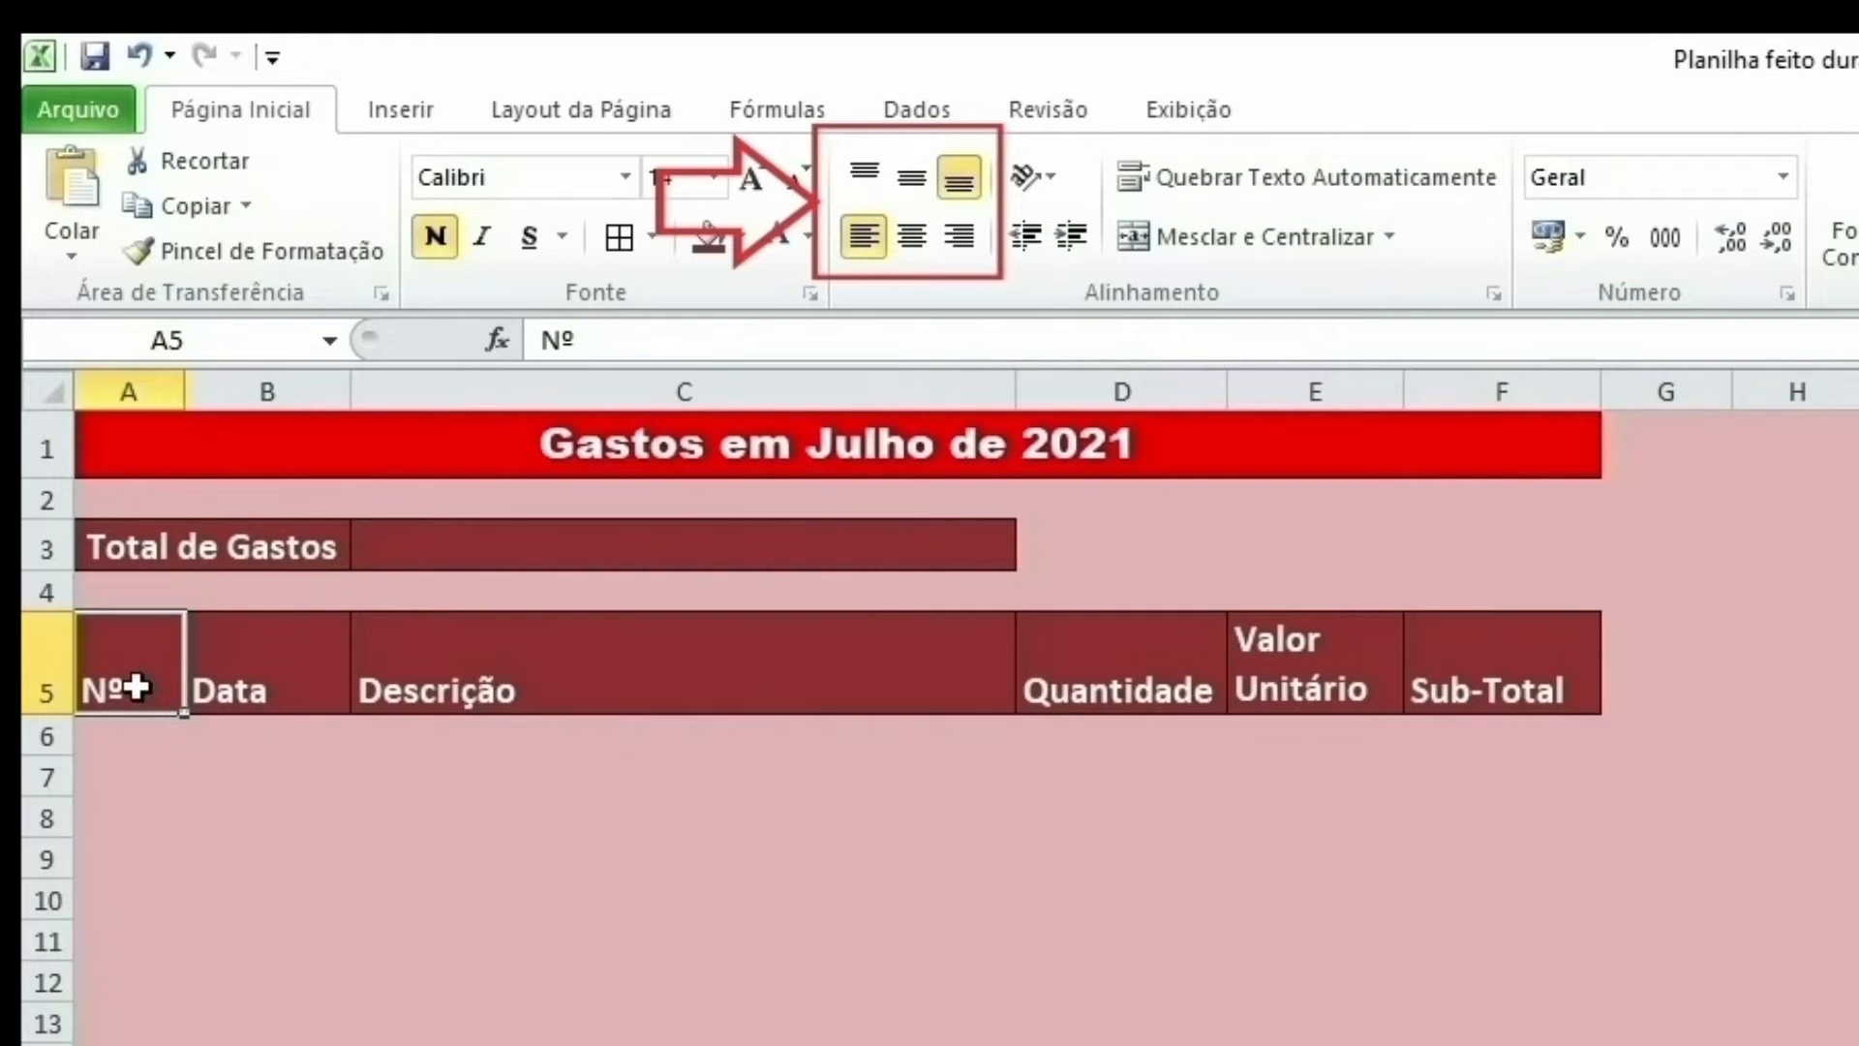
pyautogui.moveTo(40, 714); pyautogui.dragTo(42, 809)
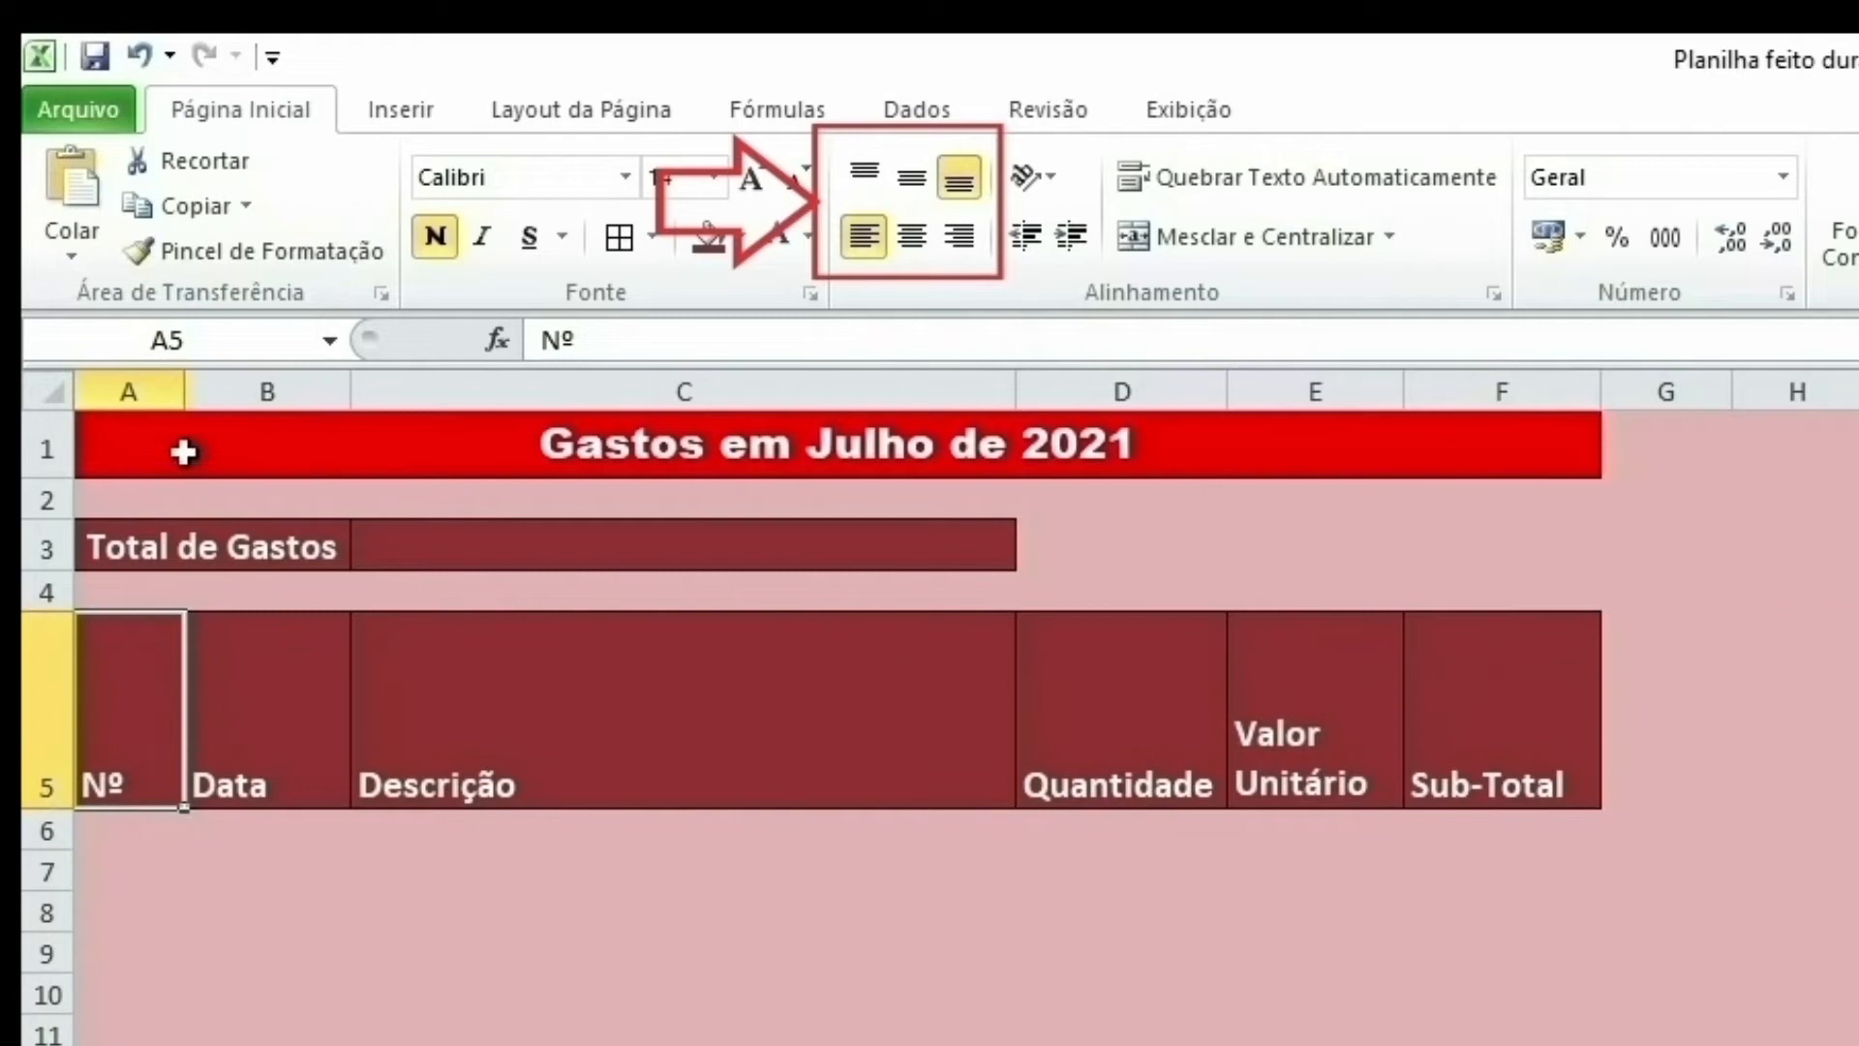
pyautogui.moveTo(184, 391); pyautogui.dragTo(318, 391)
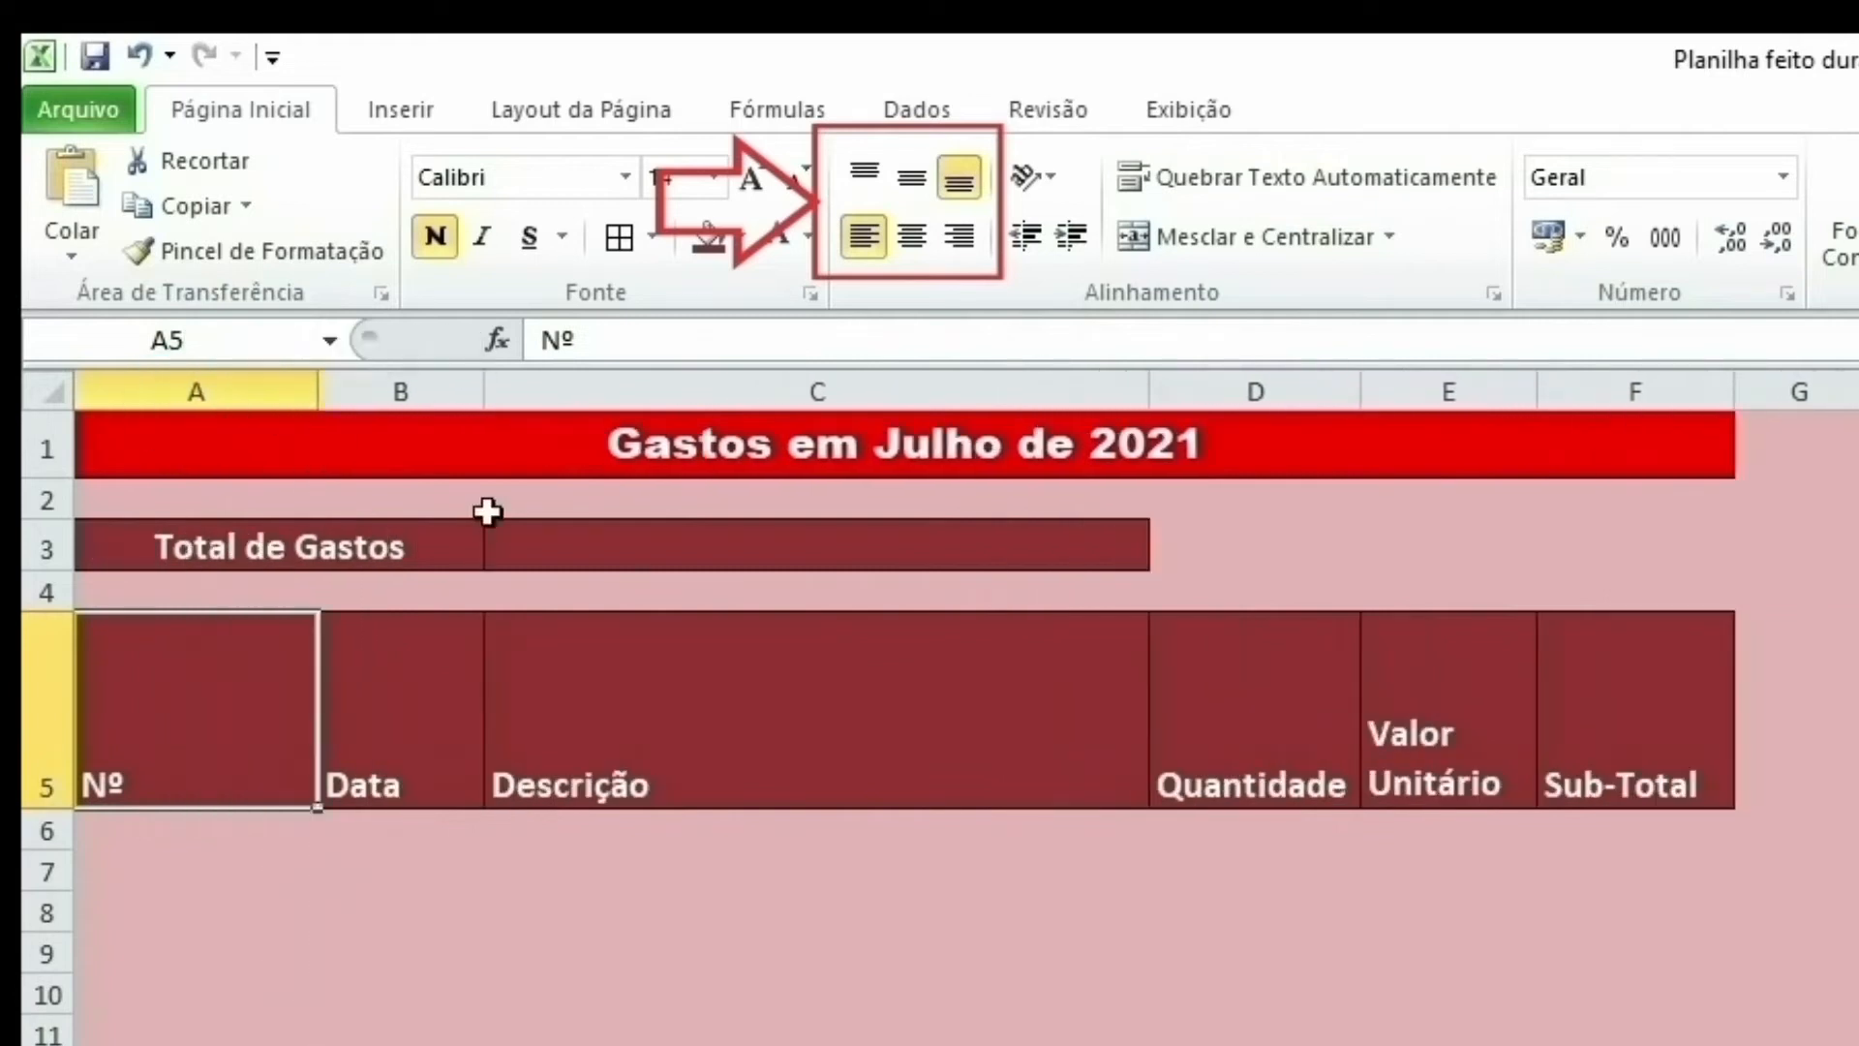
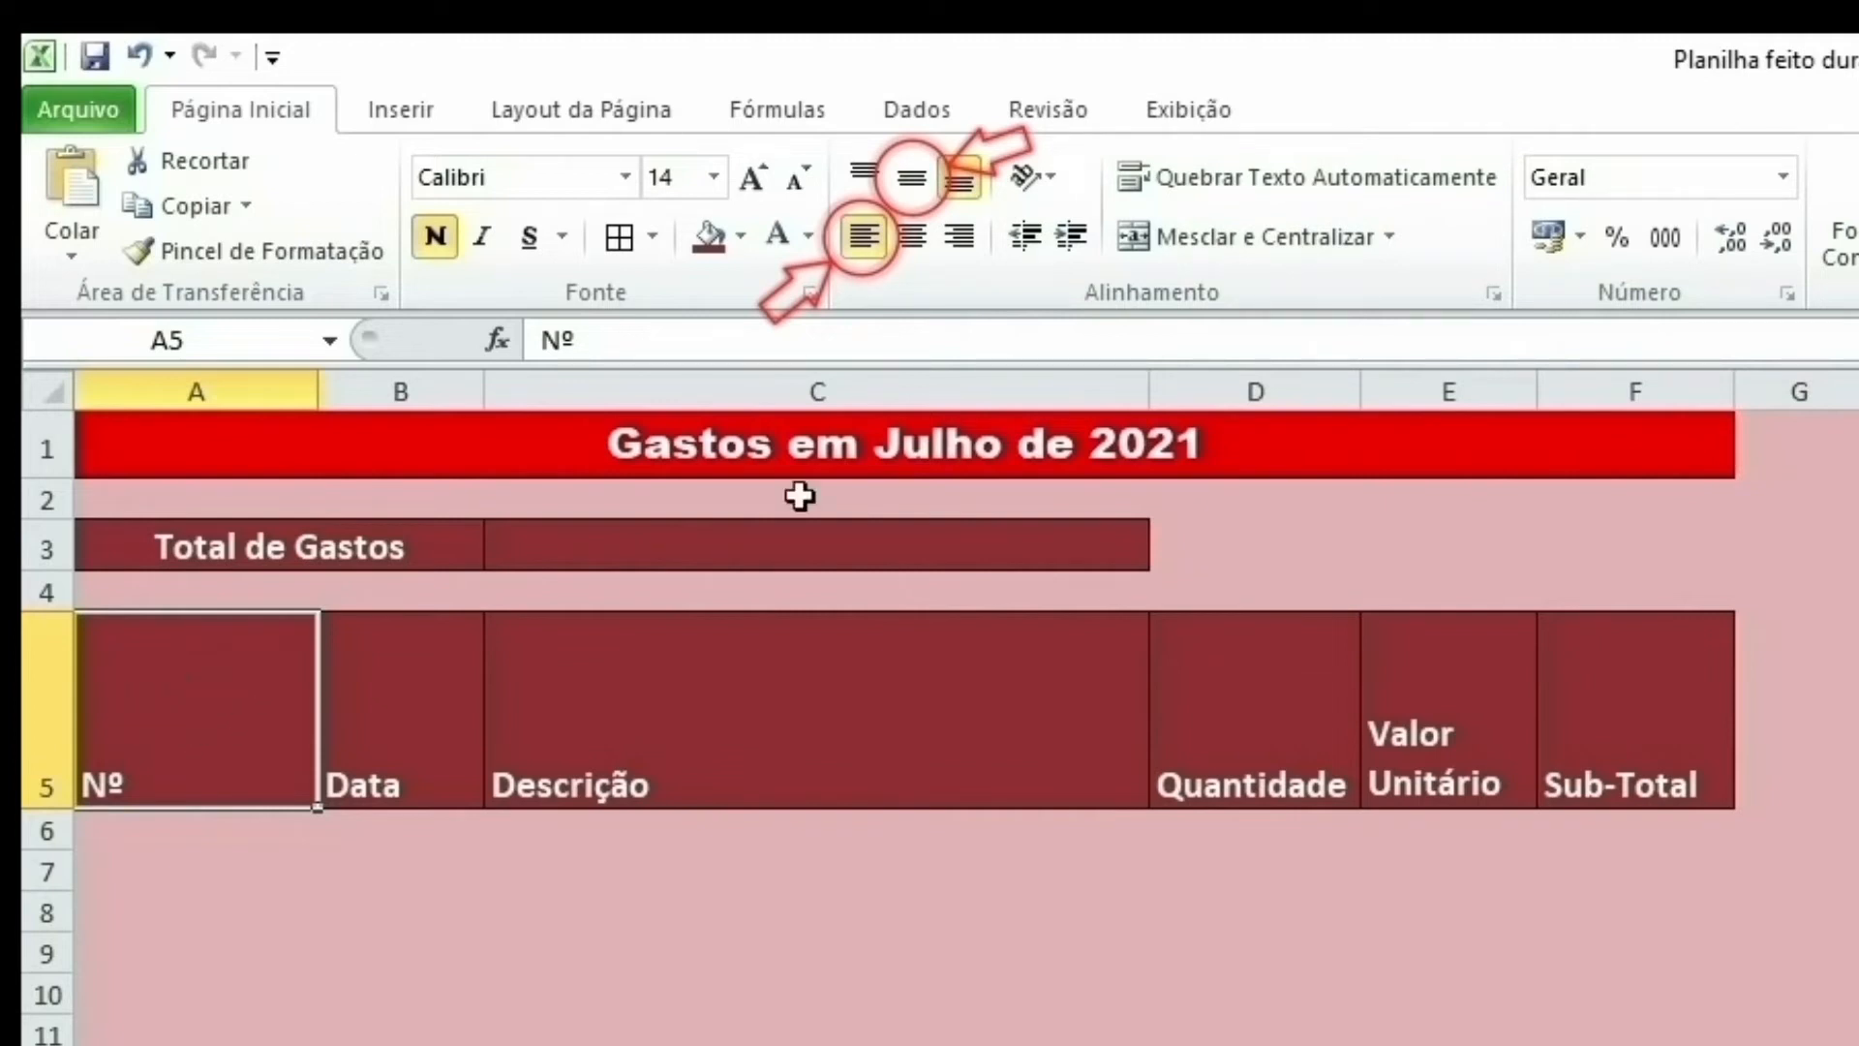
# Step: Try middle and top alignment on the Nº heading in A5, finishing with it centred both vertically and horizontally
pyautogui.click(907, 189)
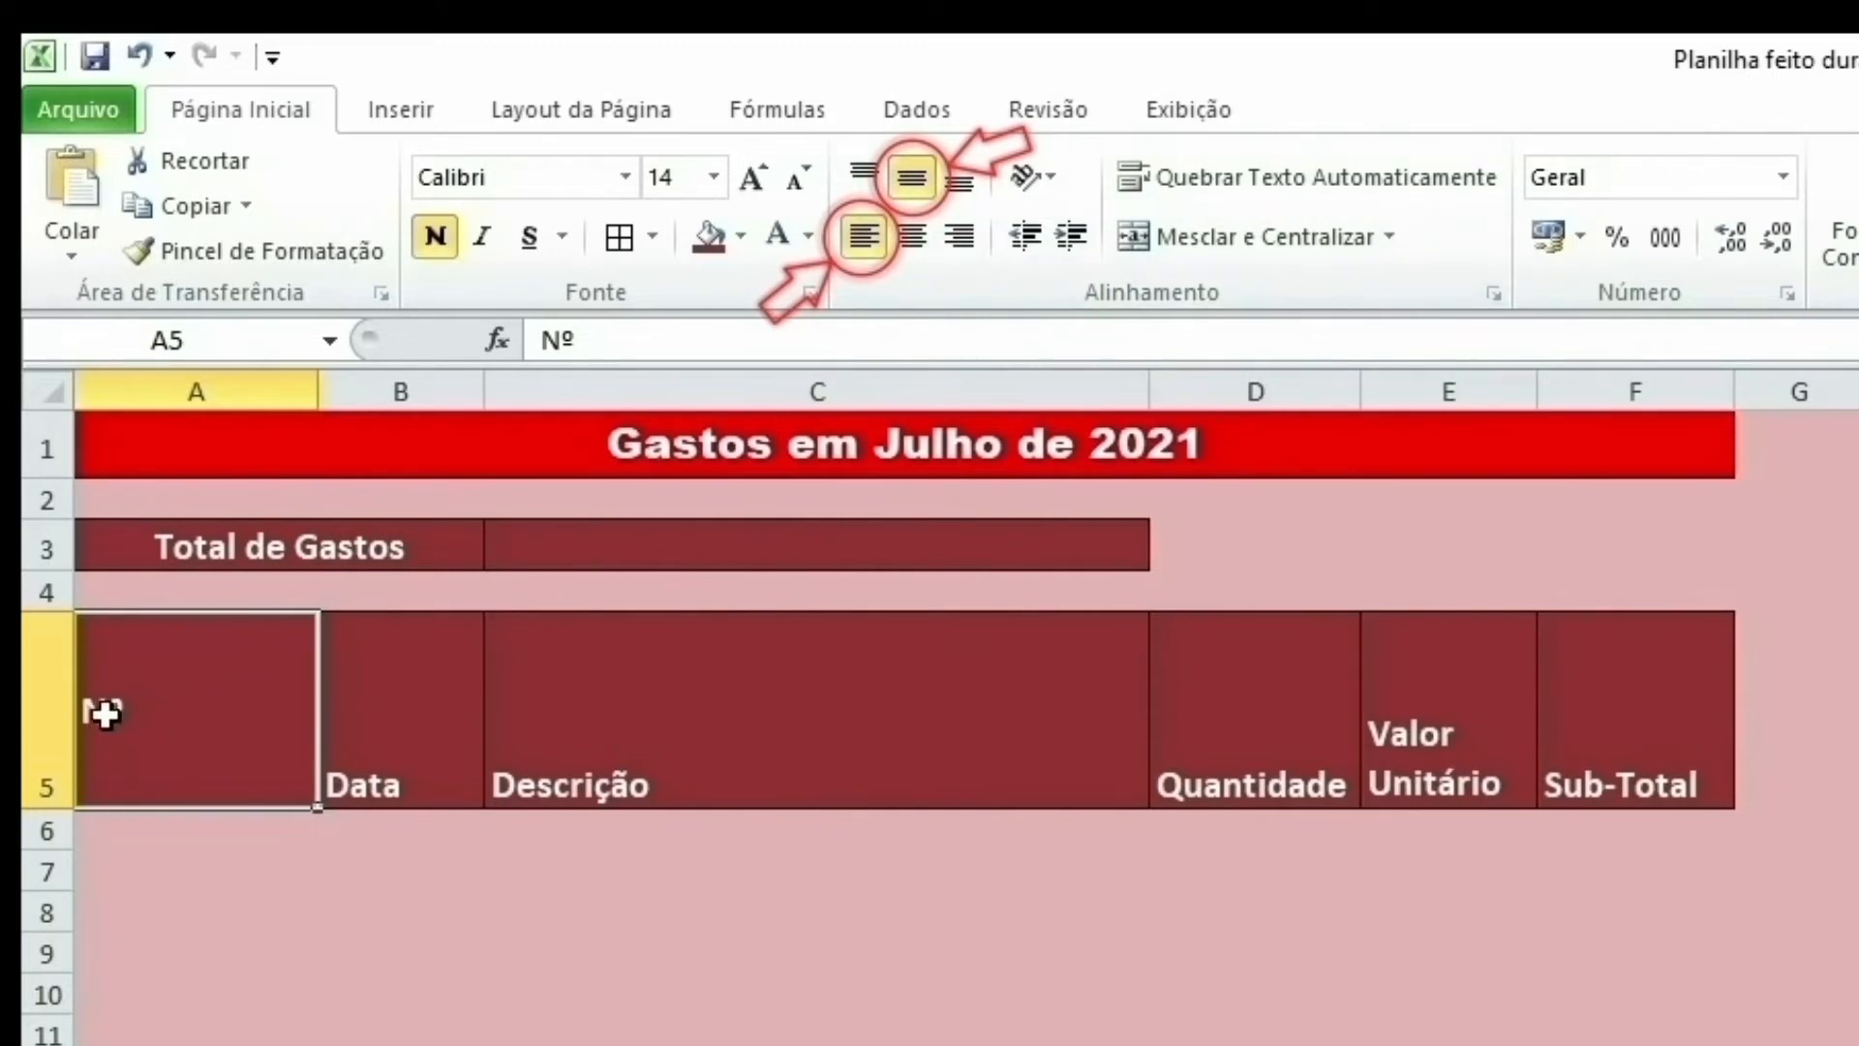
pyautogui.click(868, 174)
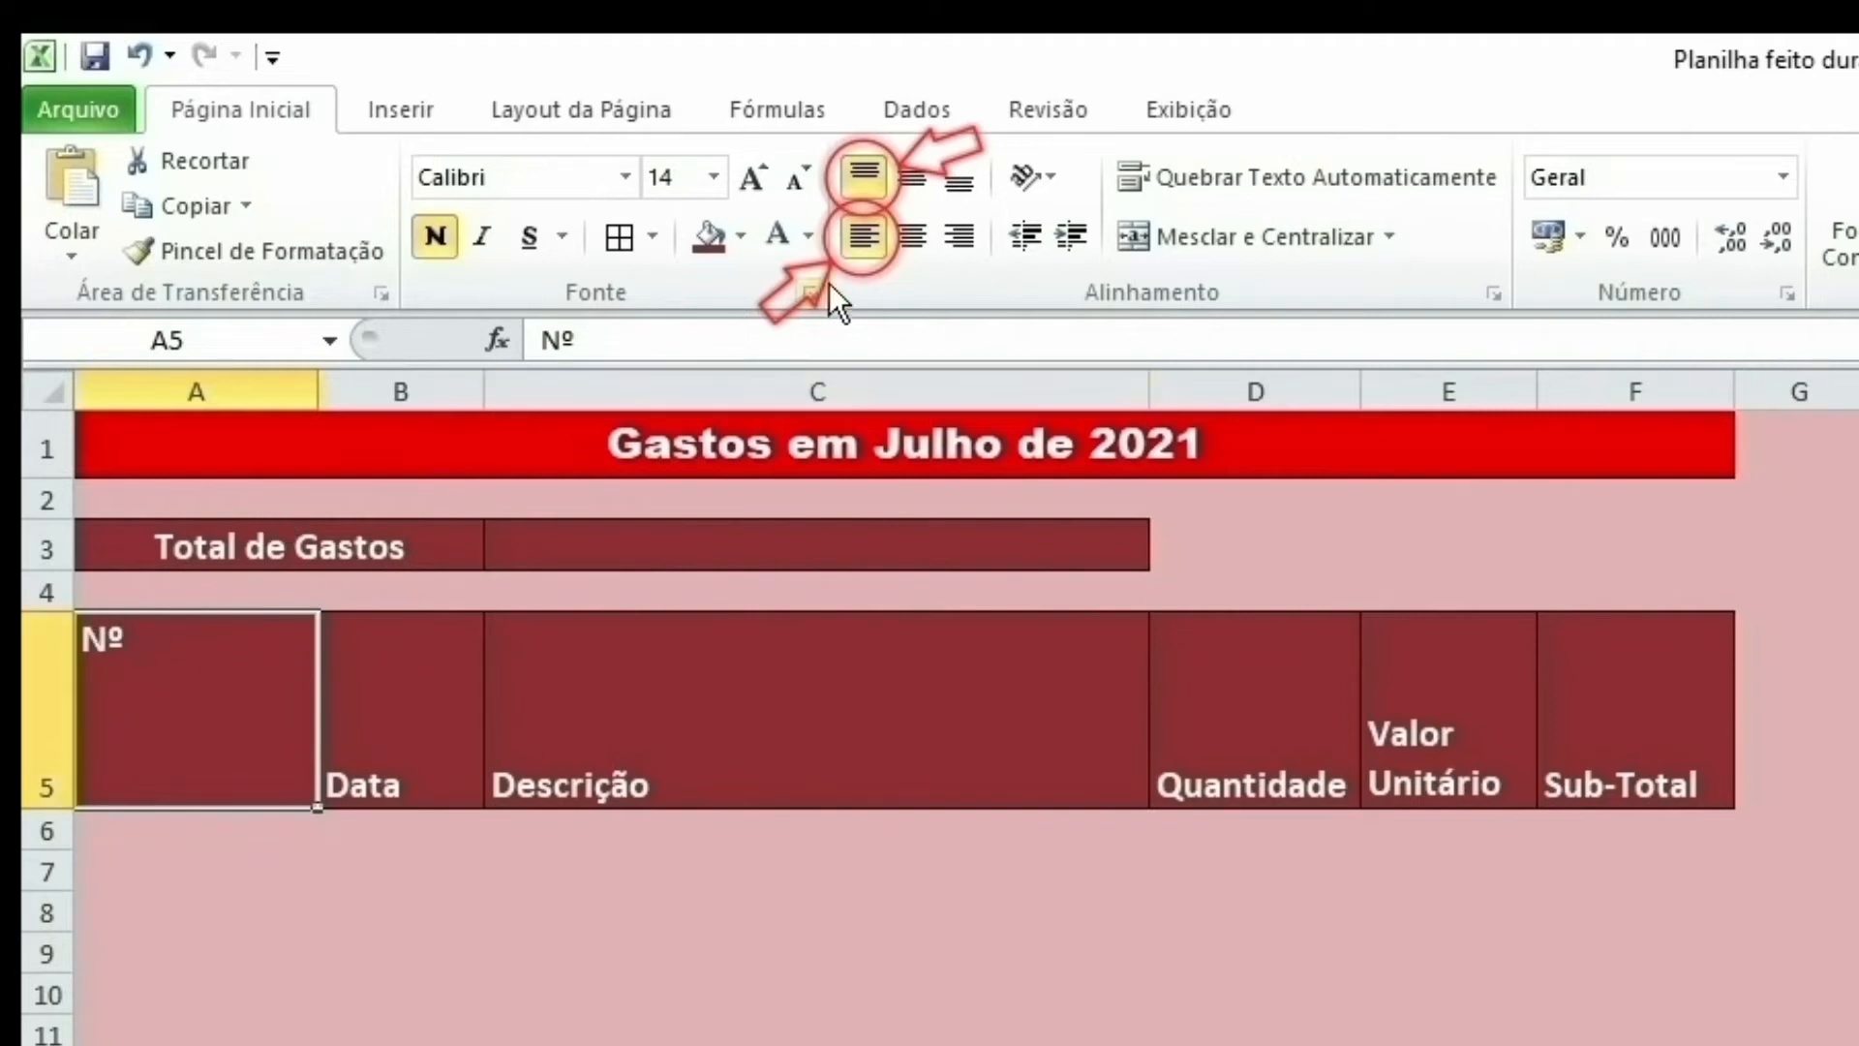
pyautogui.click(865, 236)
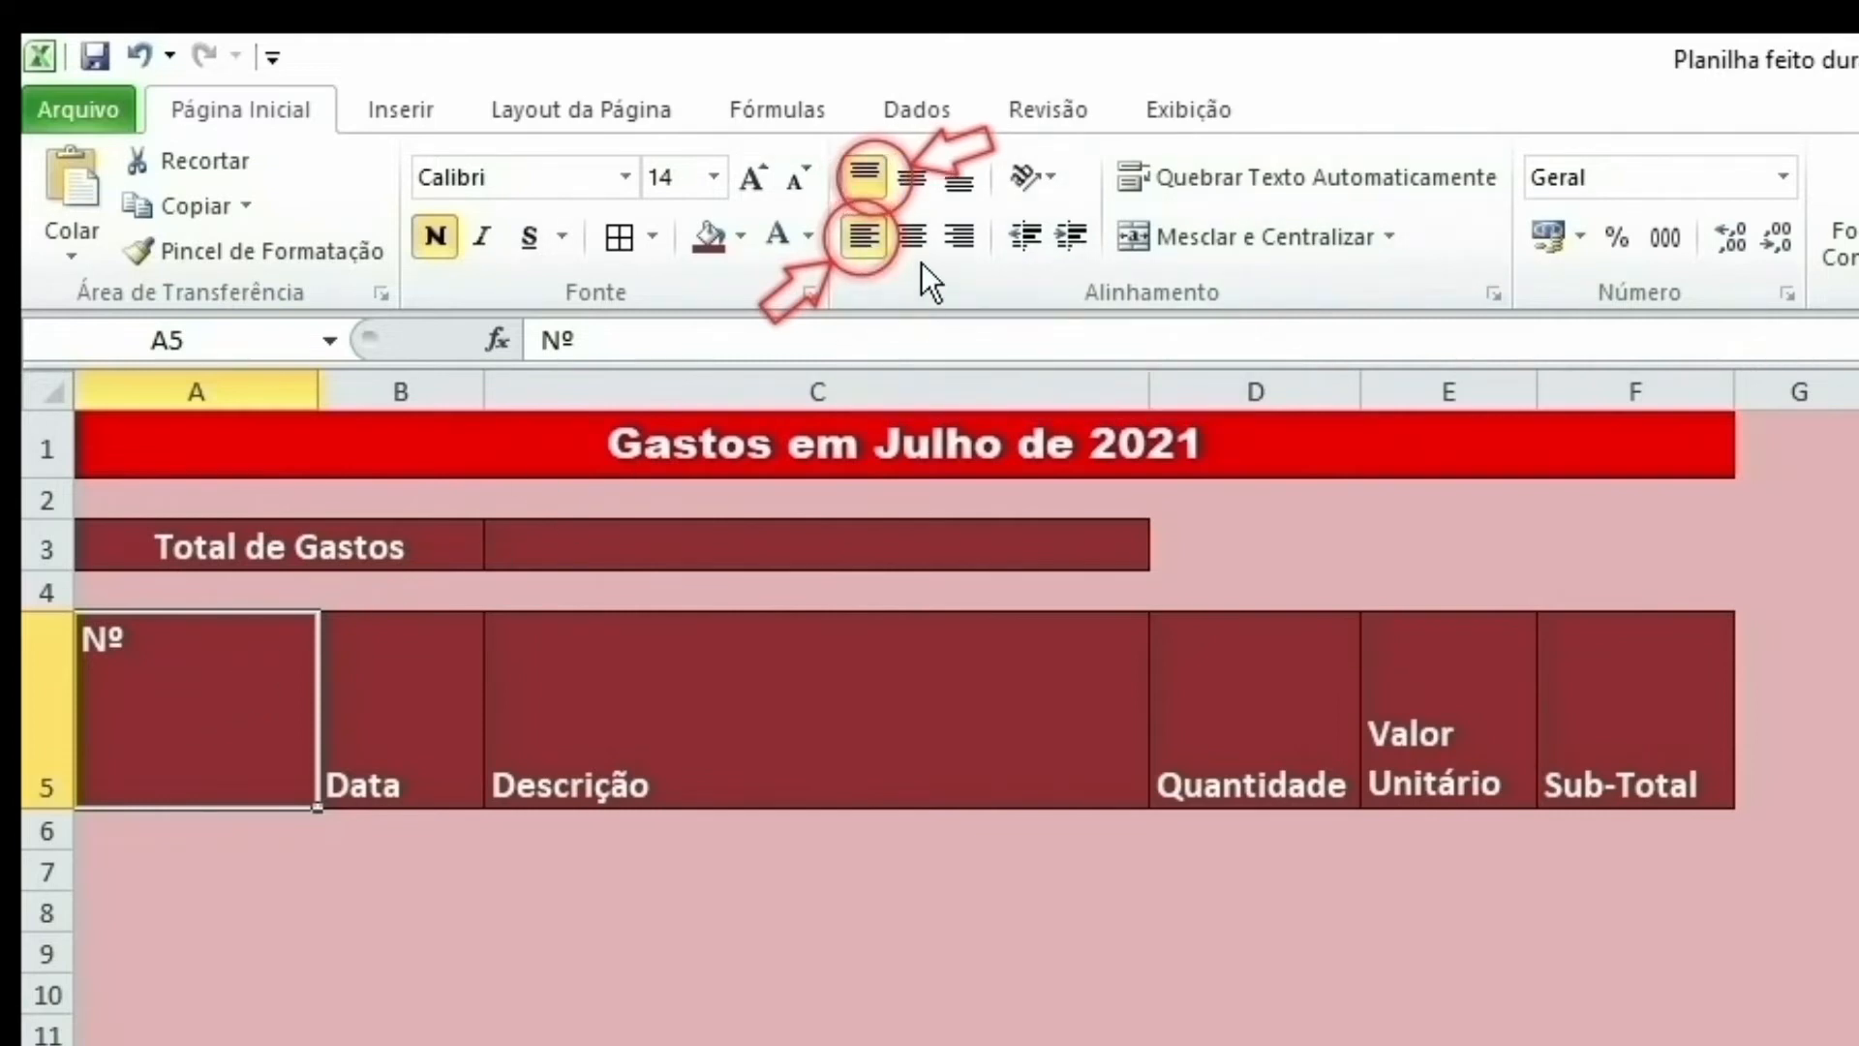
pyautogui.click(914, 180)
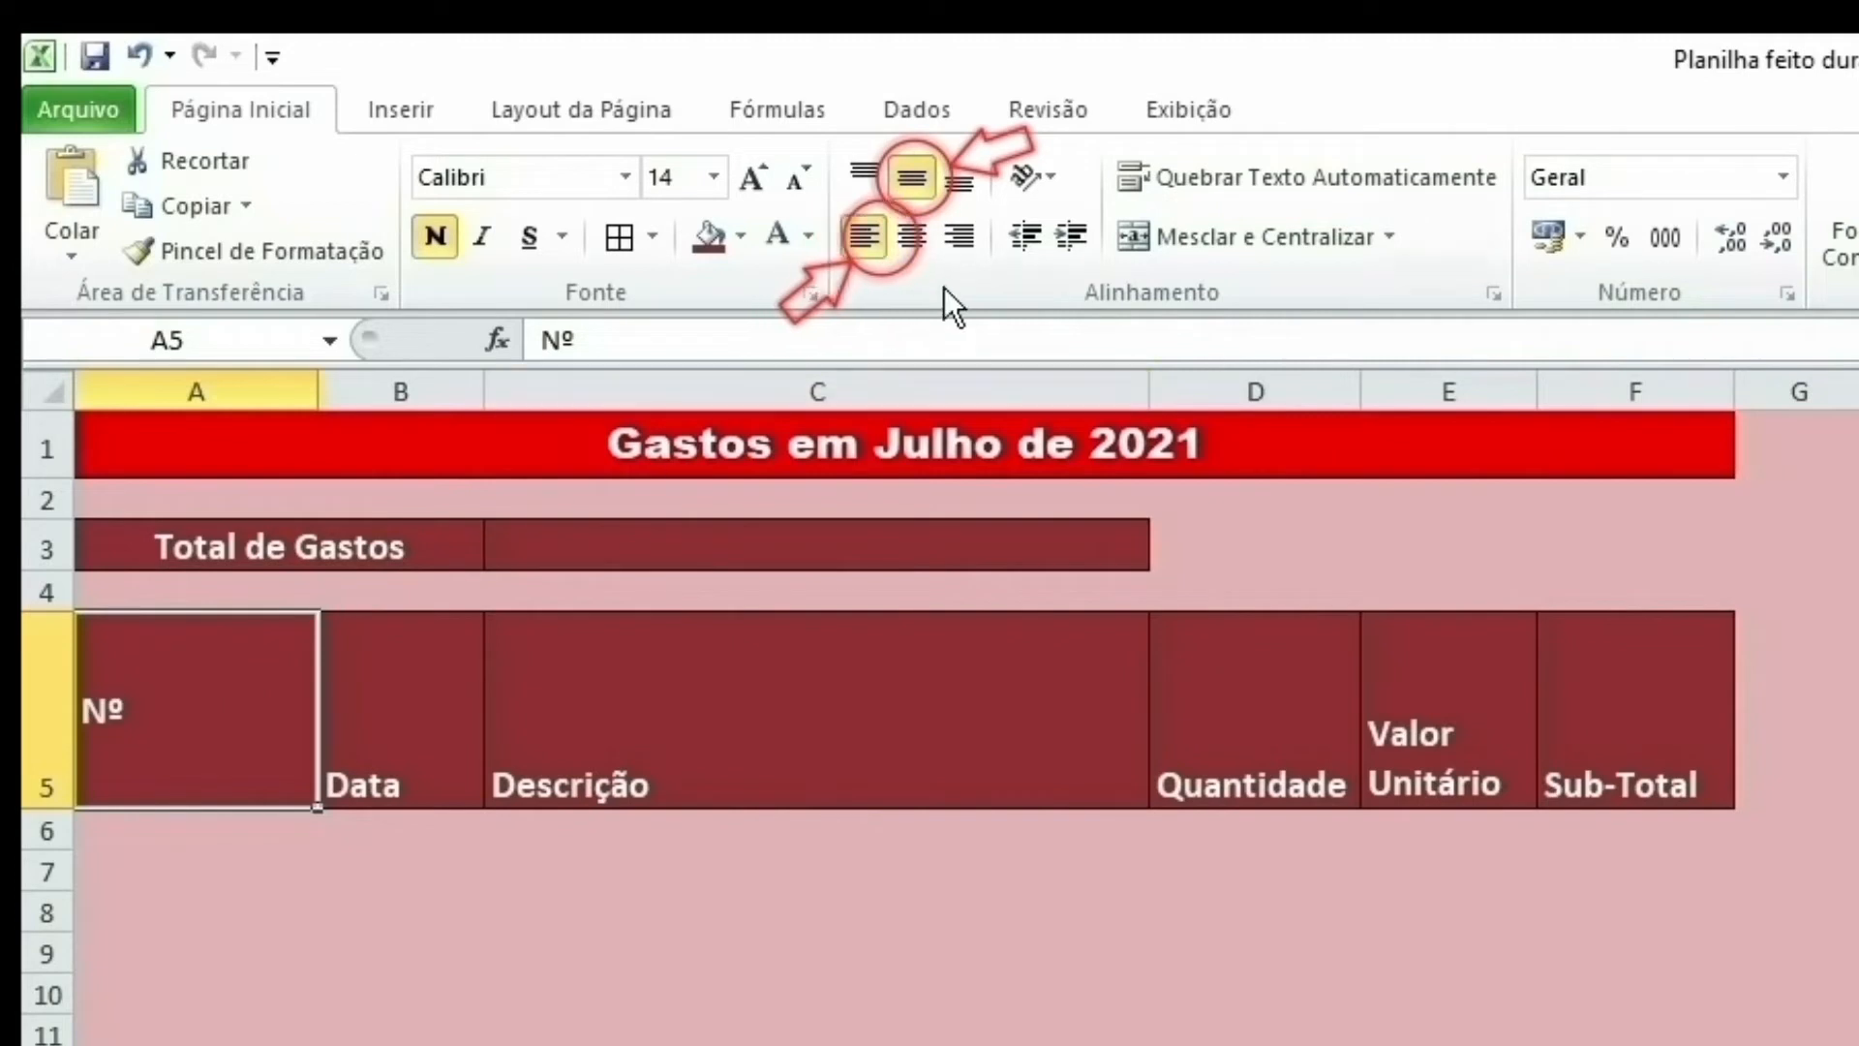
pyautogui.click(920, 246)
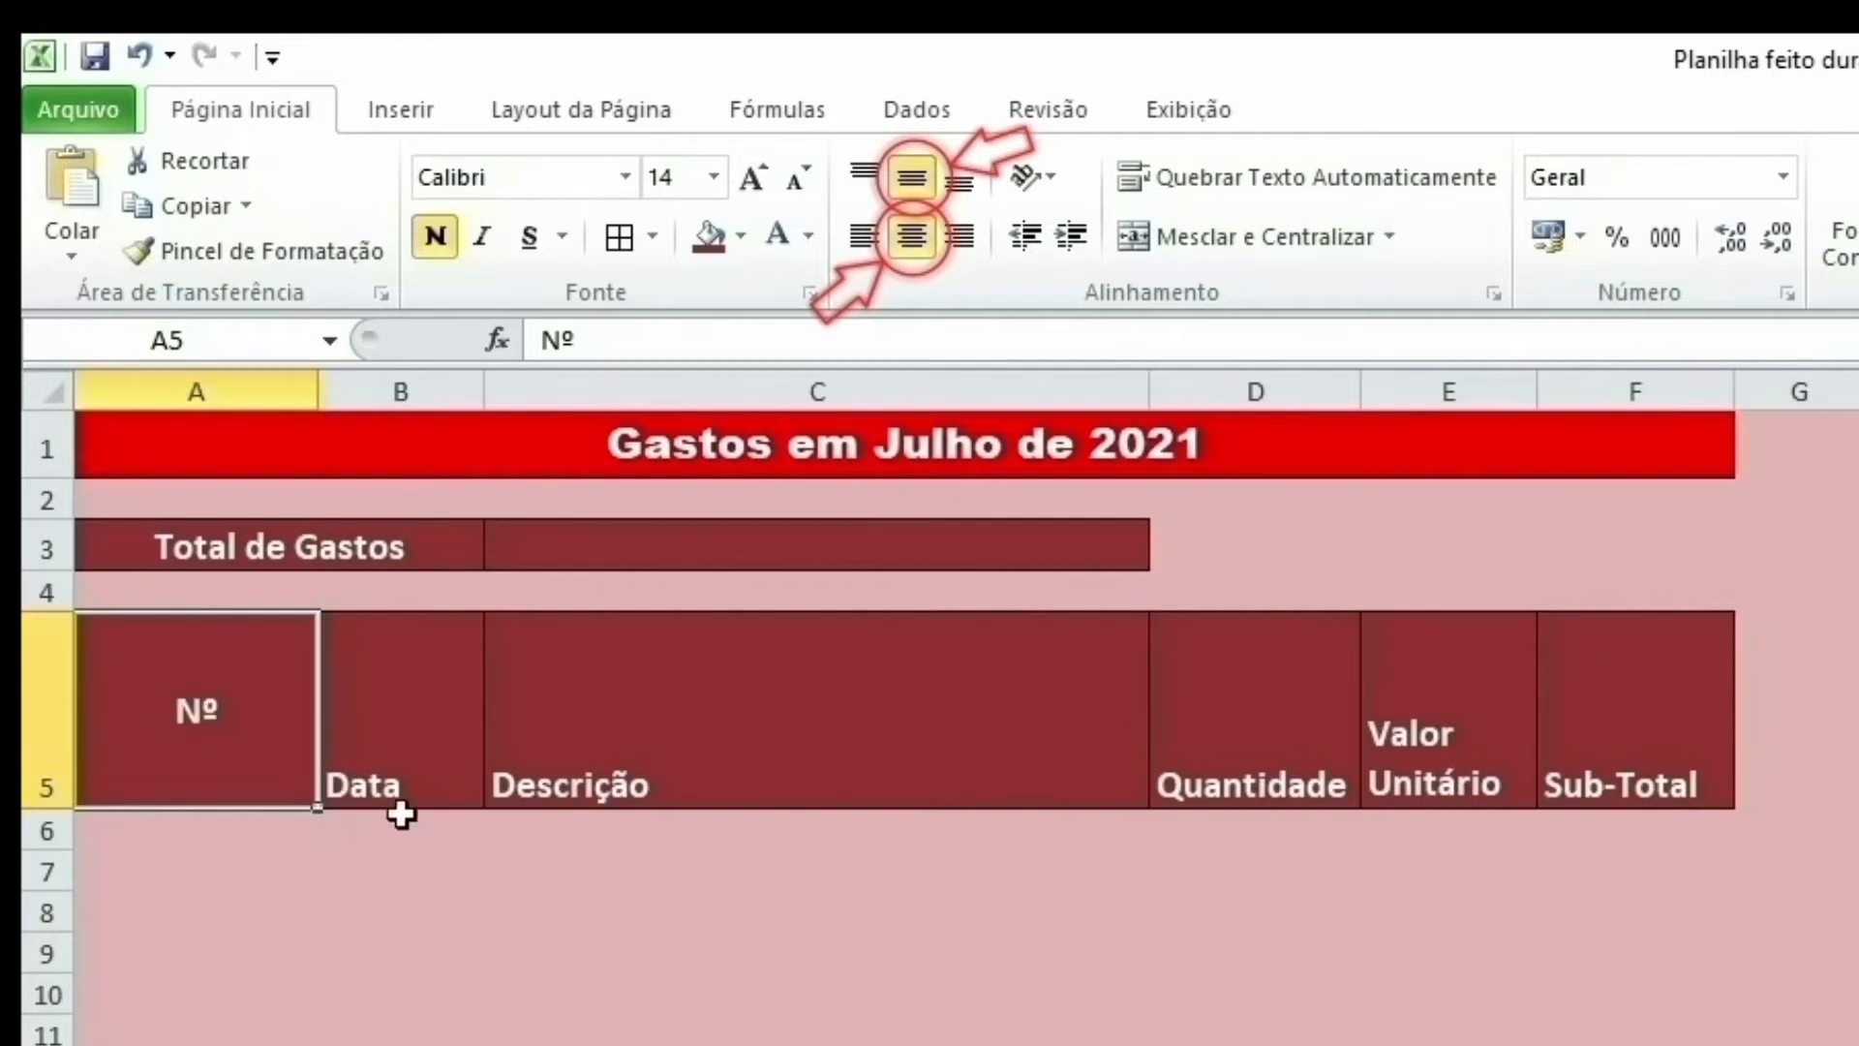
pyautogui.click(437, 747)
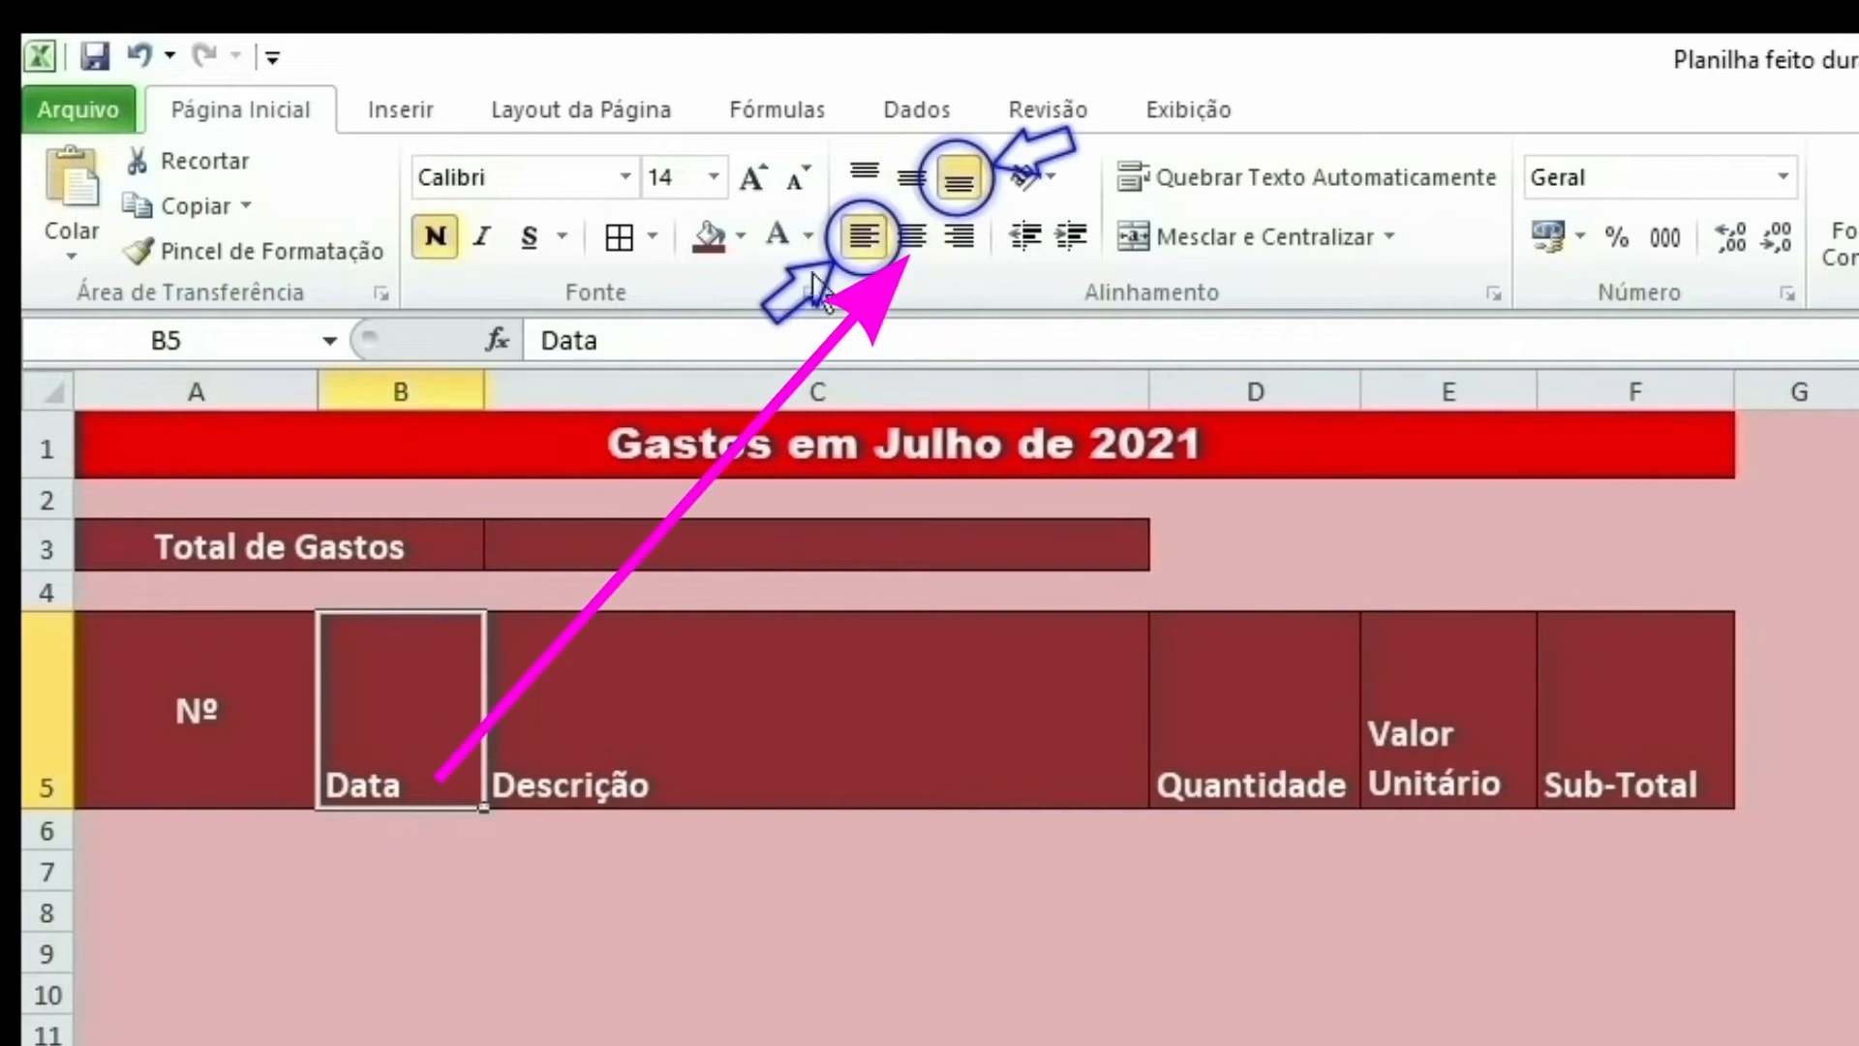
pyautogui.click(697, 717)
pyautogui.click(1285, 687)
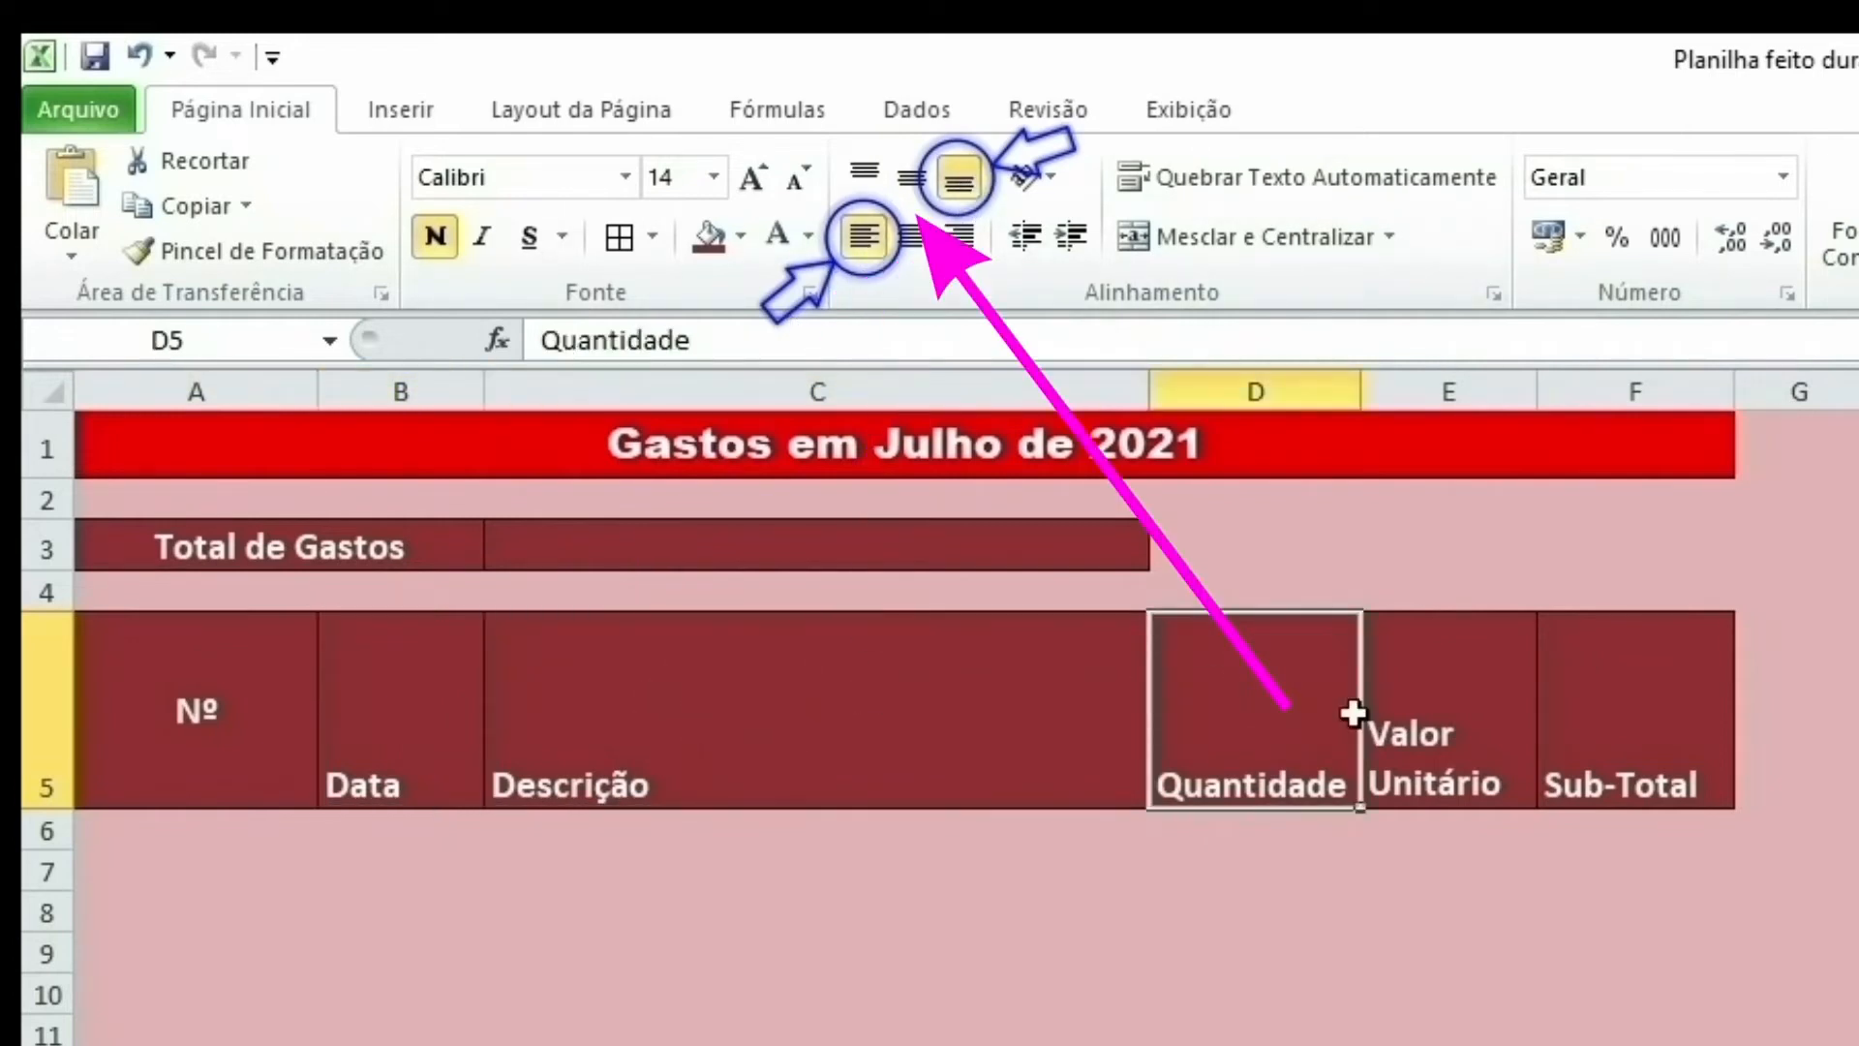
pyautogui.click(1457, 715)
pyautogui.click(1579, 706)
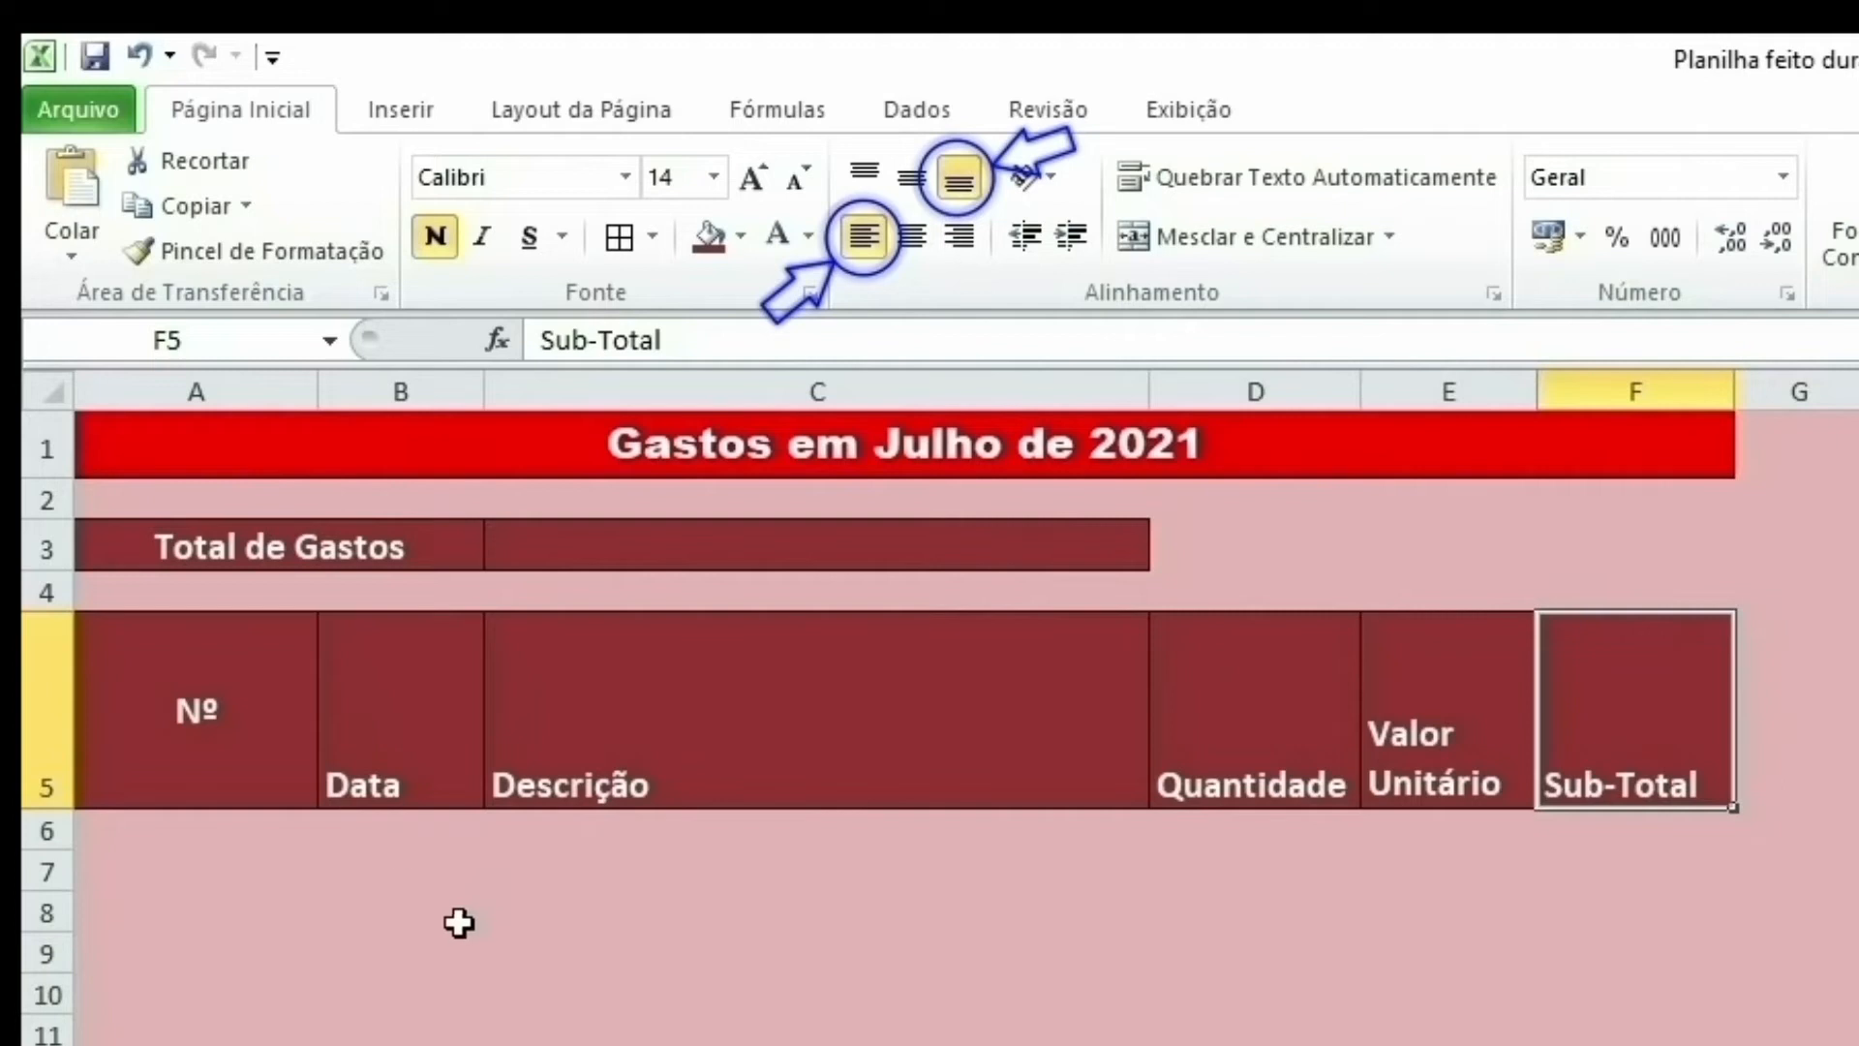
# Step: Centre the Data heading in B5 horizontally and vertically
pyautogui.click(382, 722)
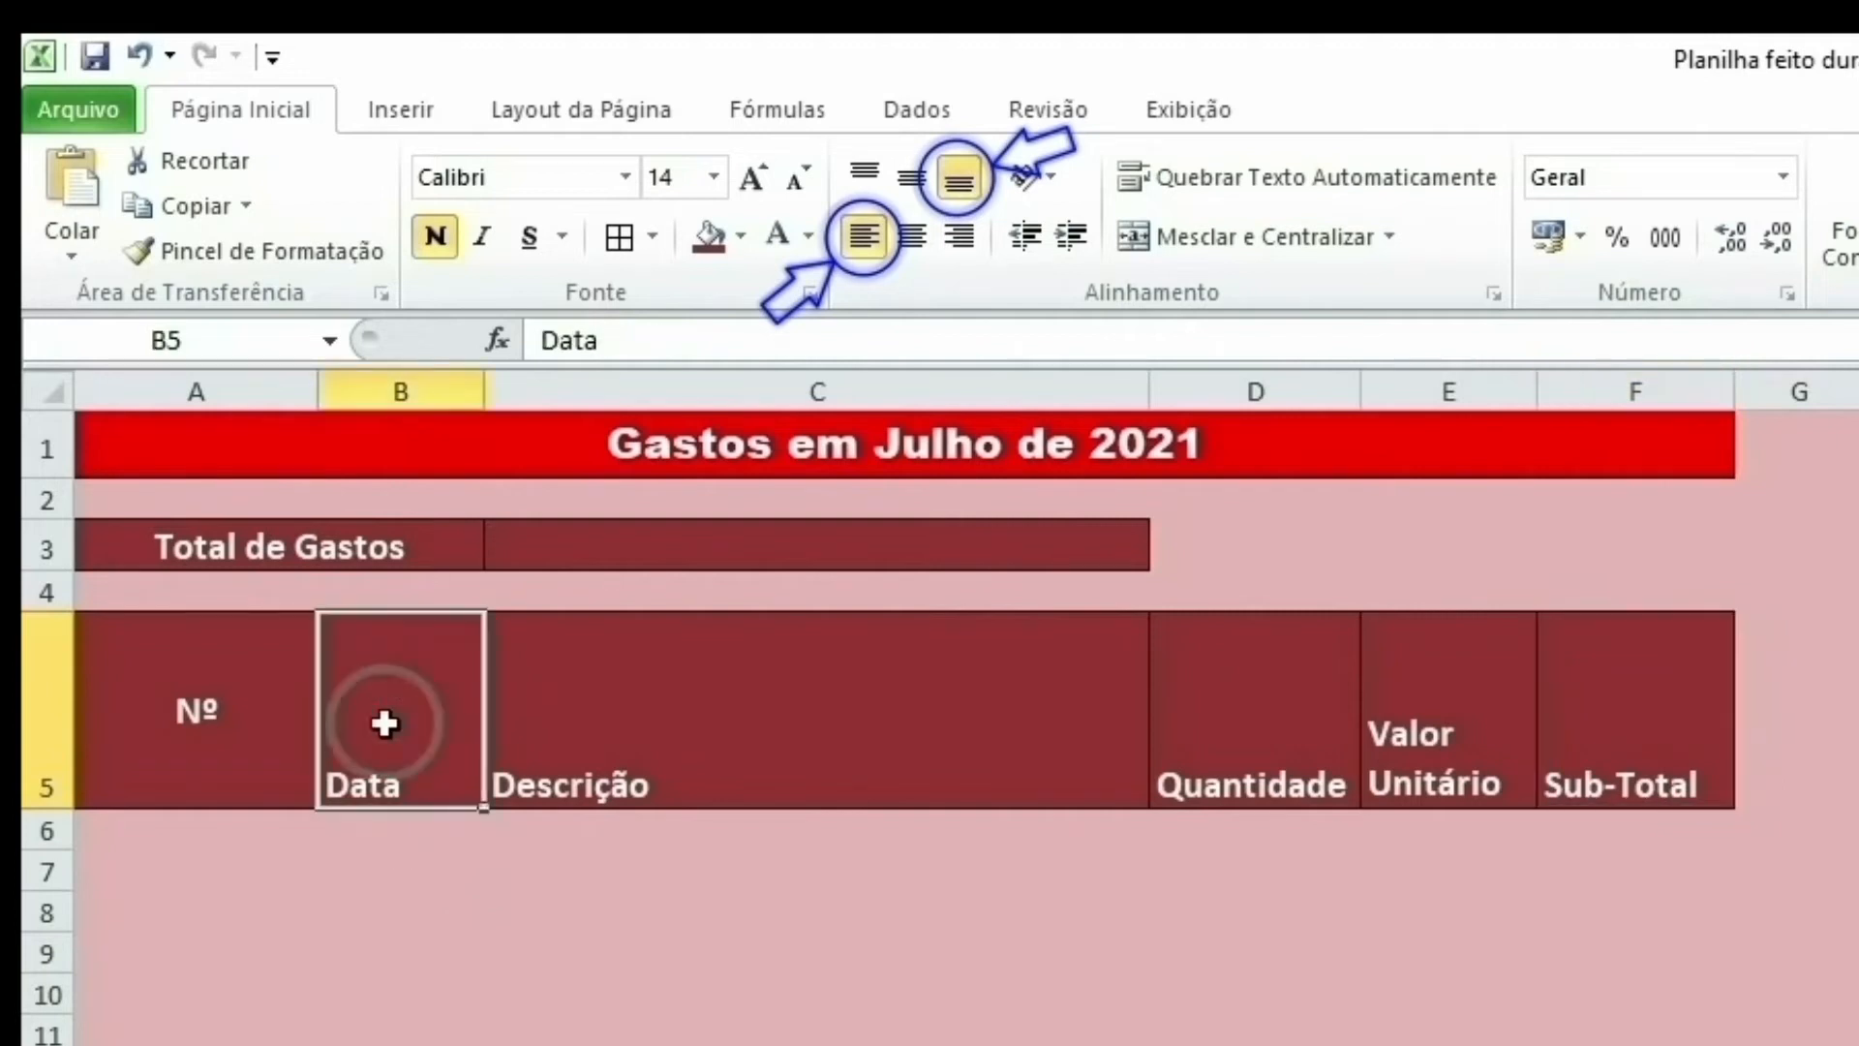
pyautogui.click(906, 243)
pyautogui.click(914, 176)
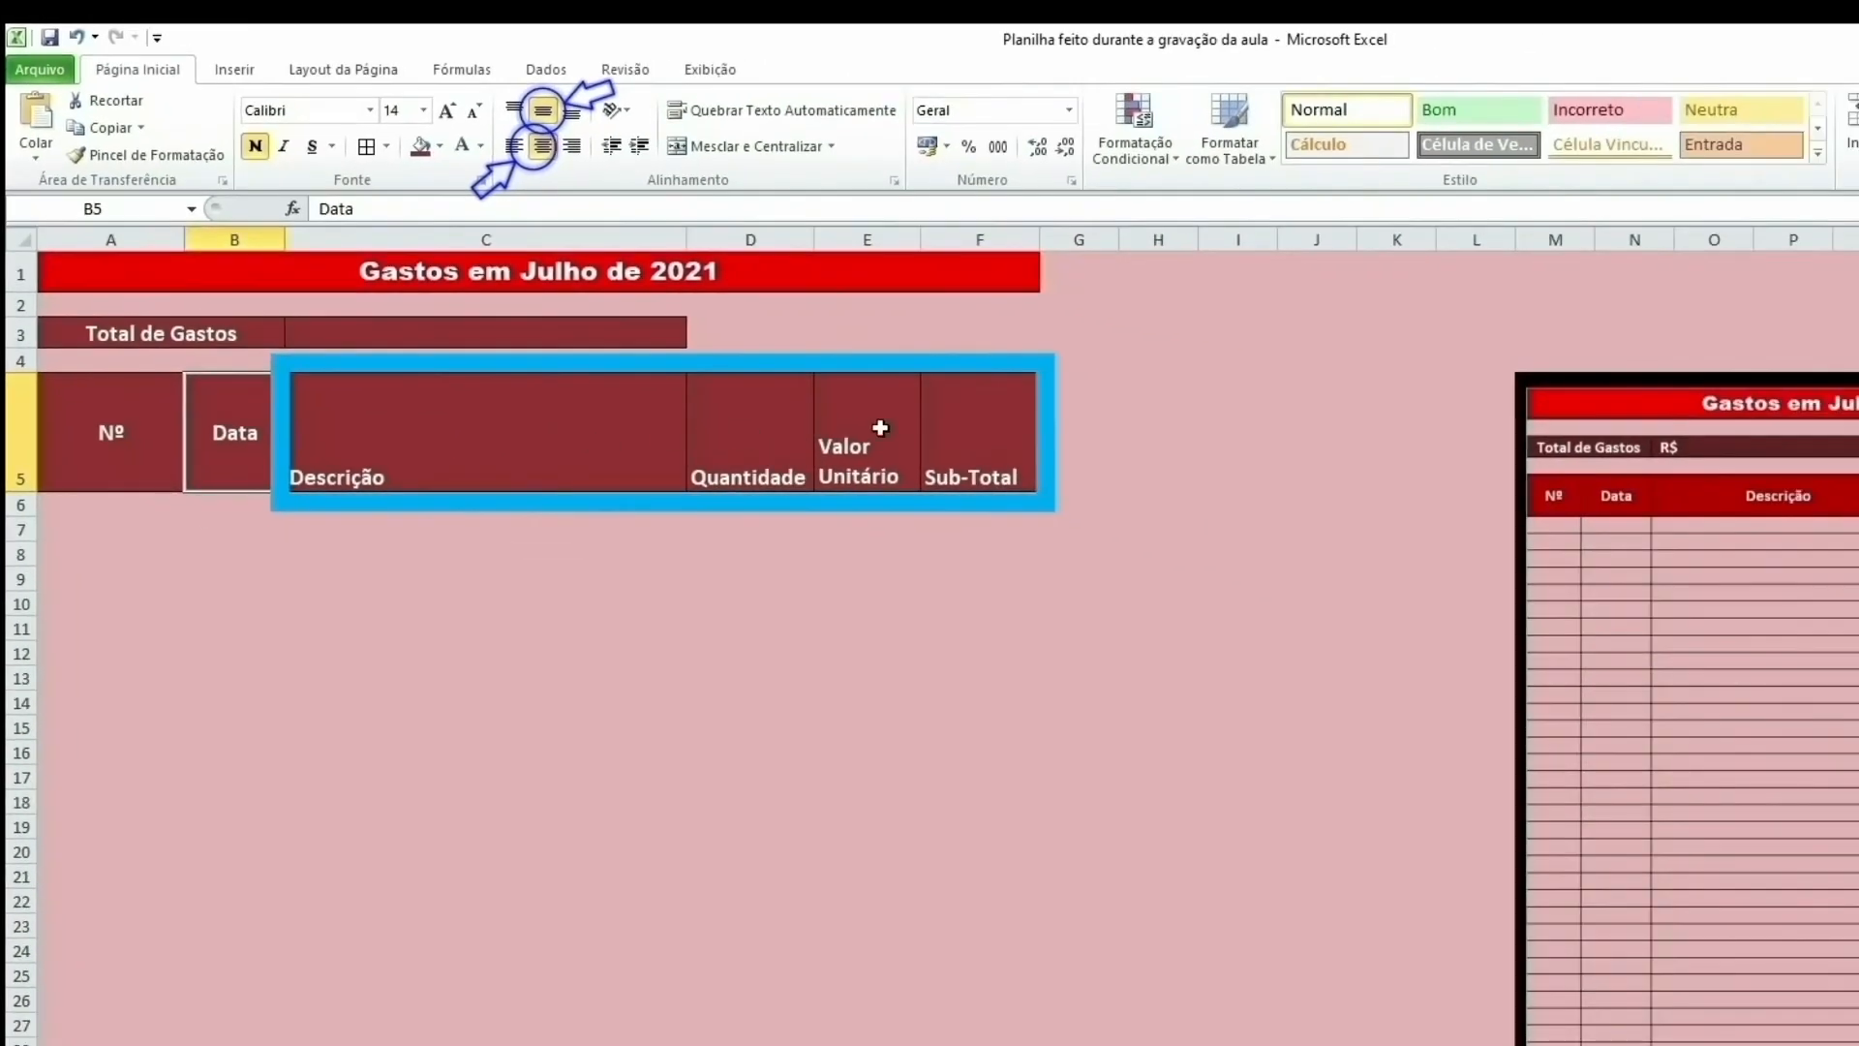
# Step: Centre the headings from Descrição to Sub-Total in C5 to F5 horizontally and vertically
pyautogui.click(395, 426)
pyautogui.moveTo(397, 426); pyautogui.dragTo(962, 407)
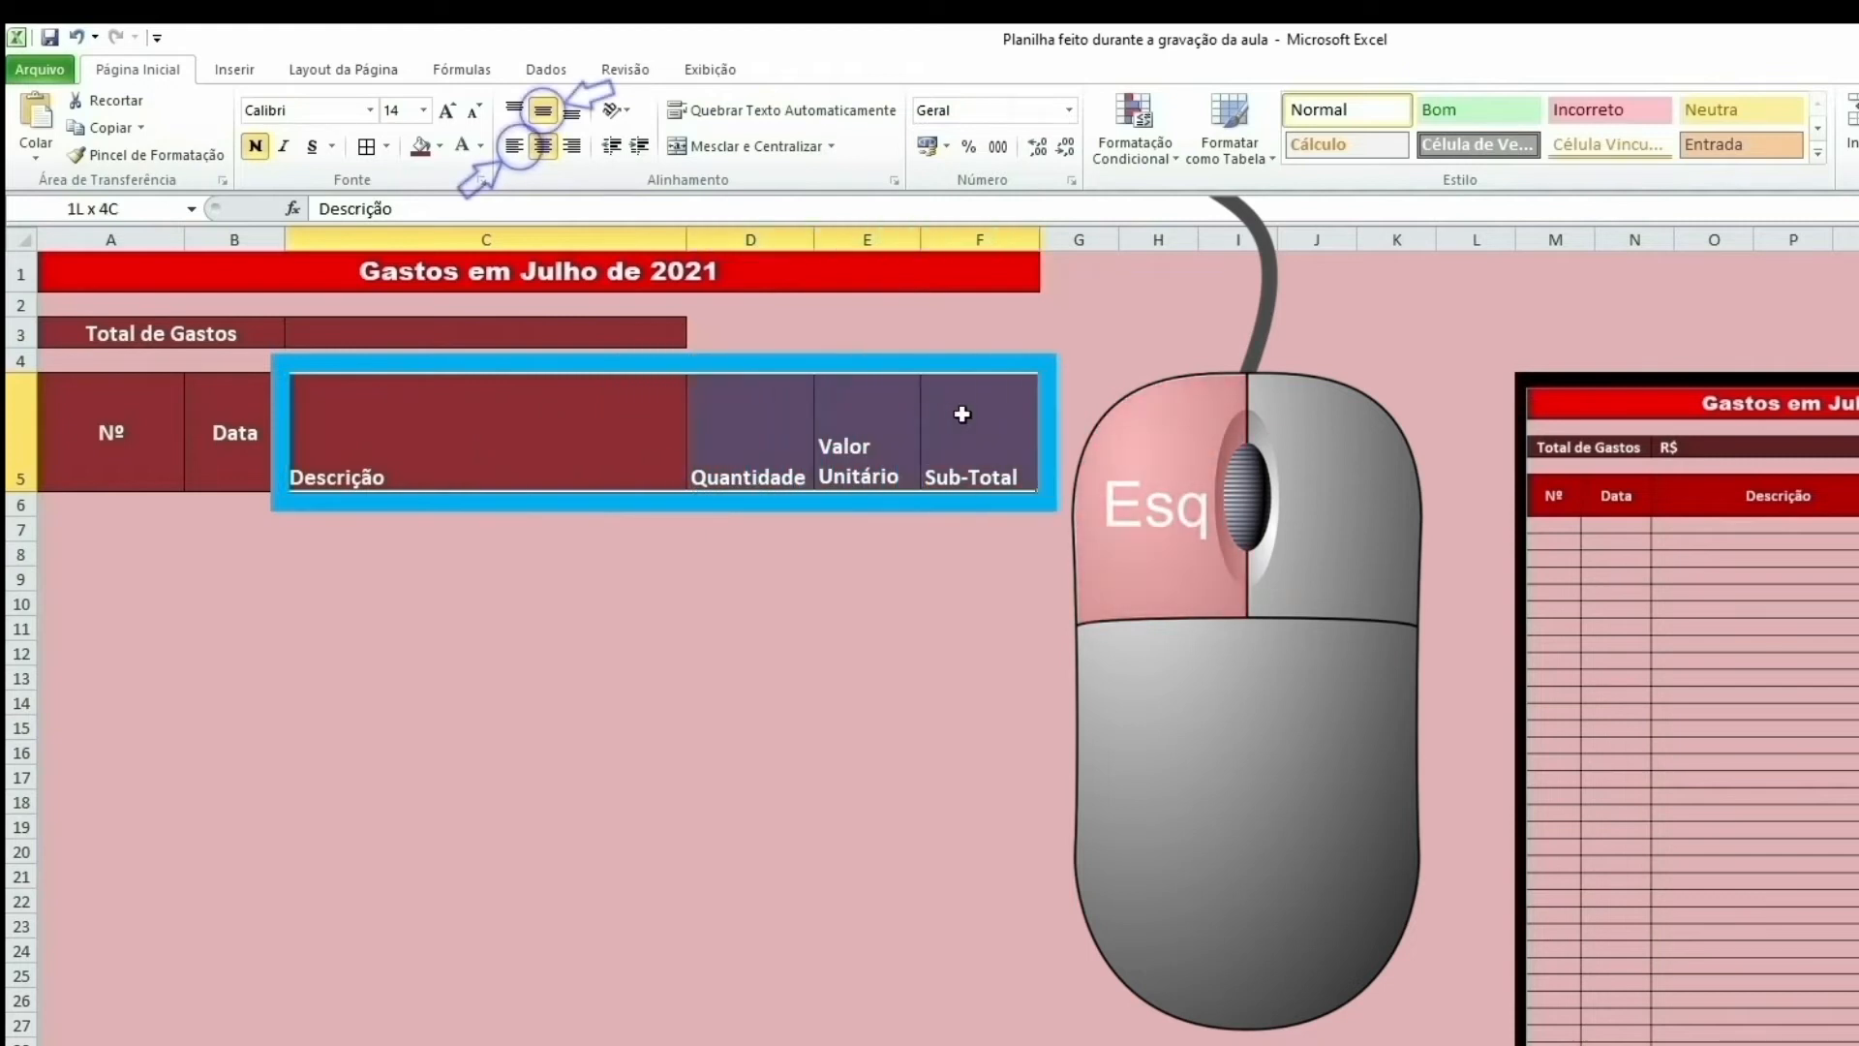
pyautogui.click(544, 147)
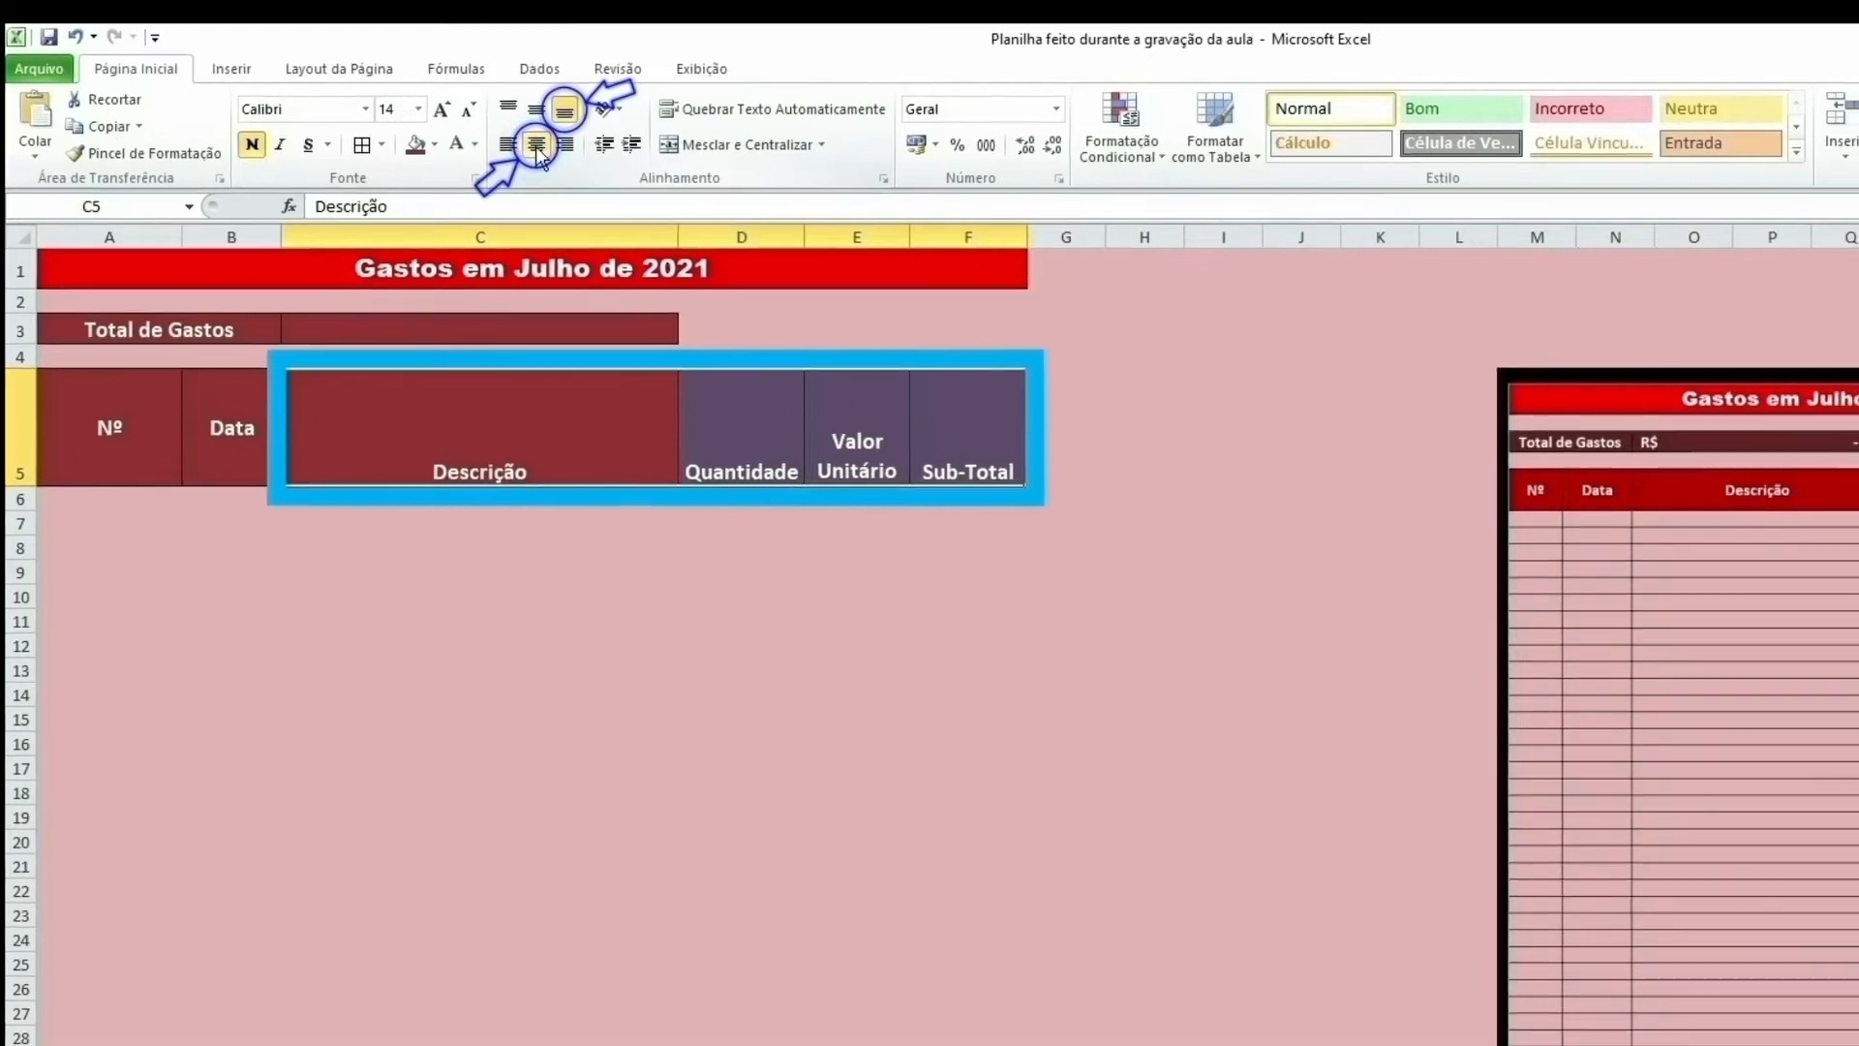
pyautogui.click(571, 111)
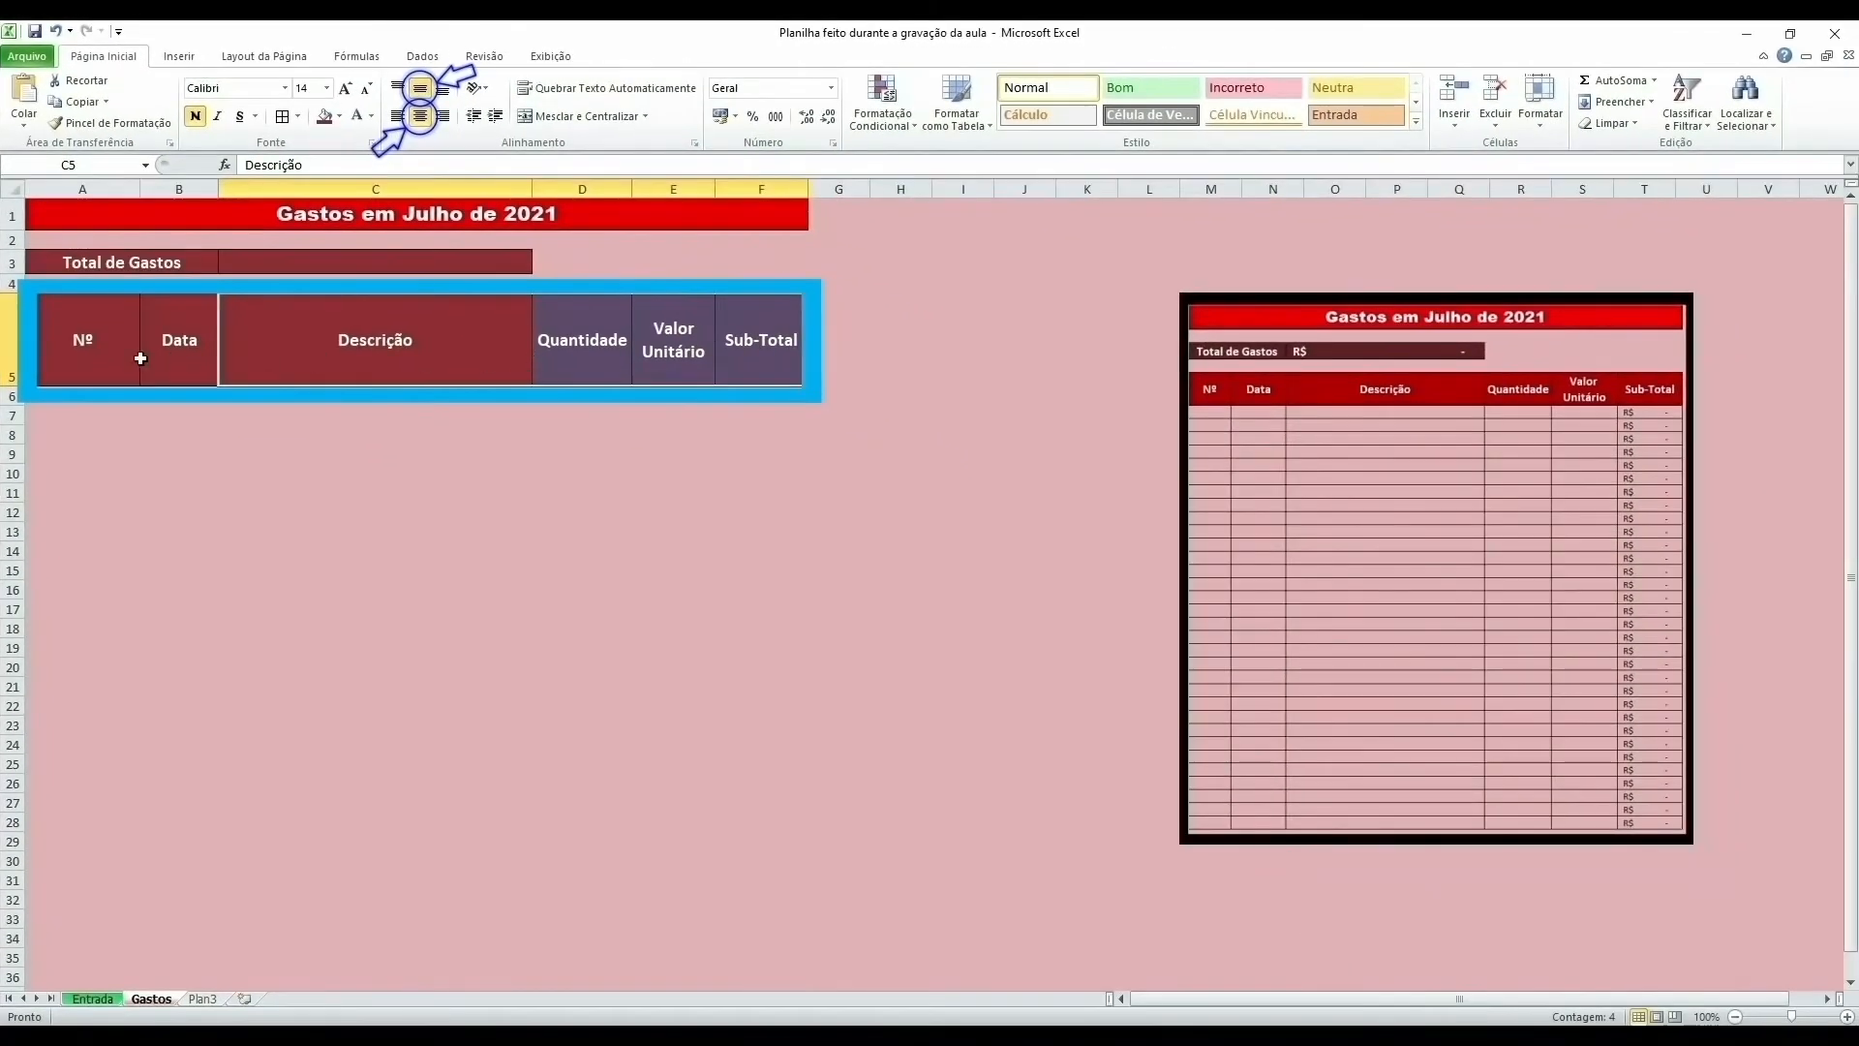
# Step: Apply all borders to the empty table rows below the header, range A6:F35
pyautogui.moveTo(84, 358); pyautogui.dragTo(739, 358)
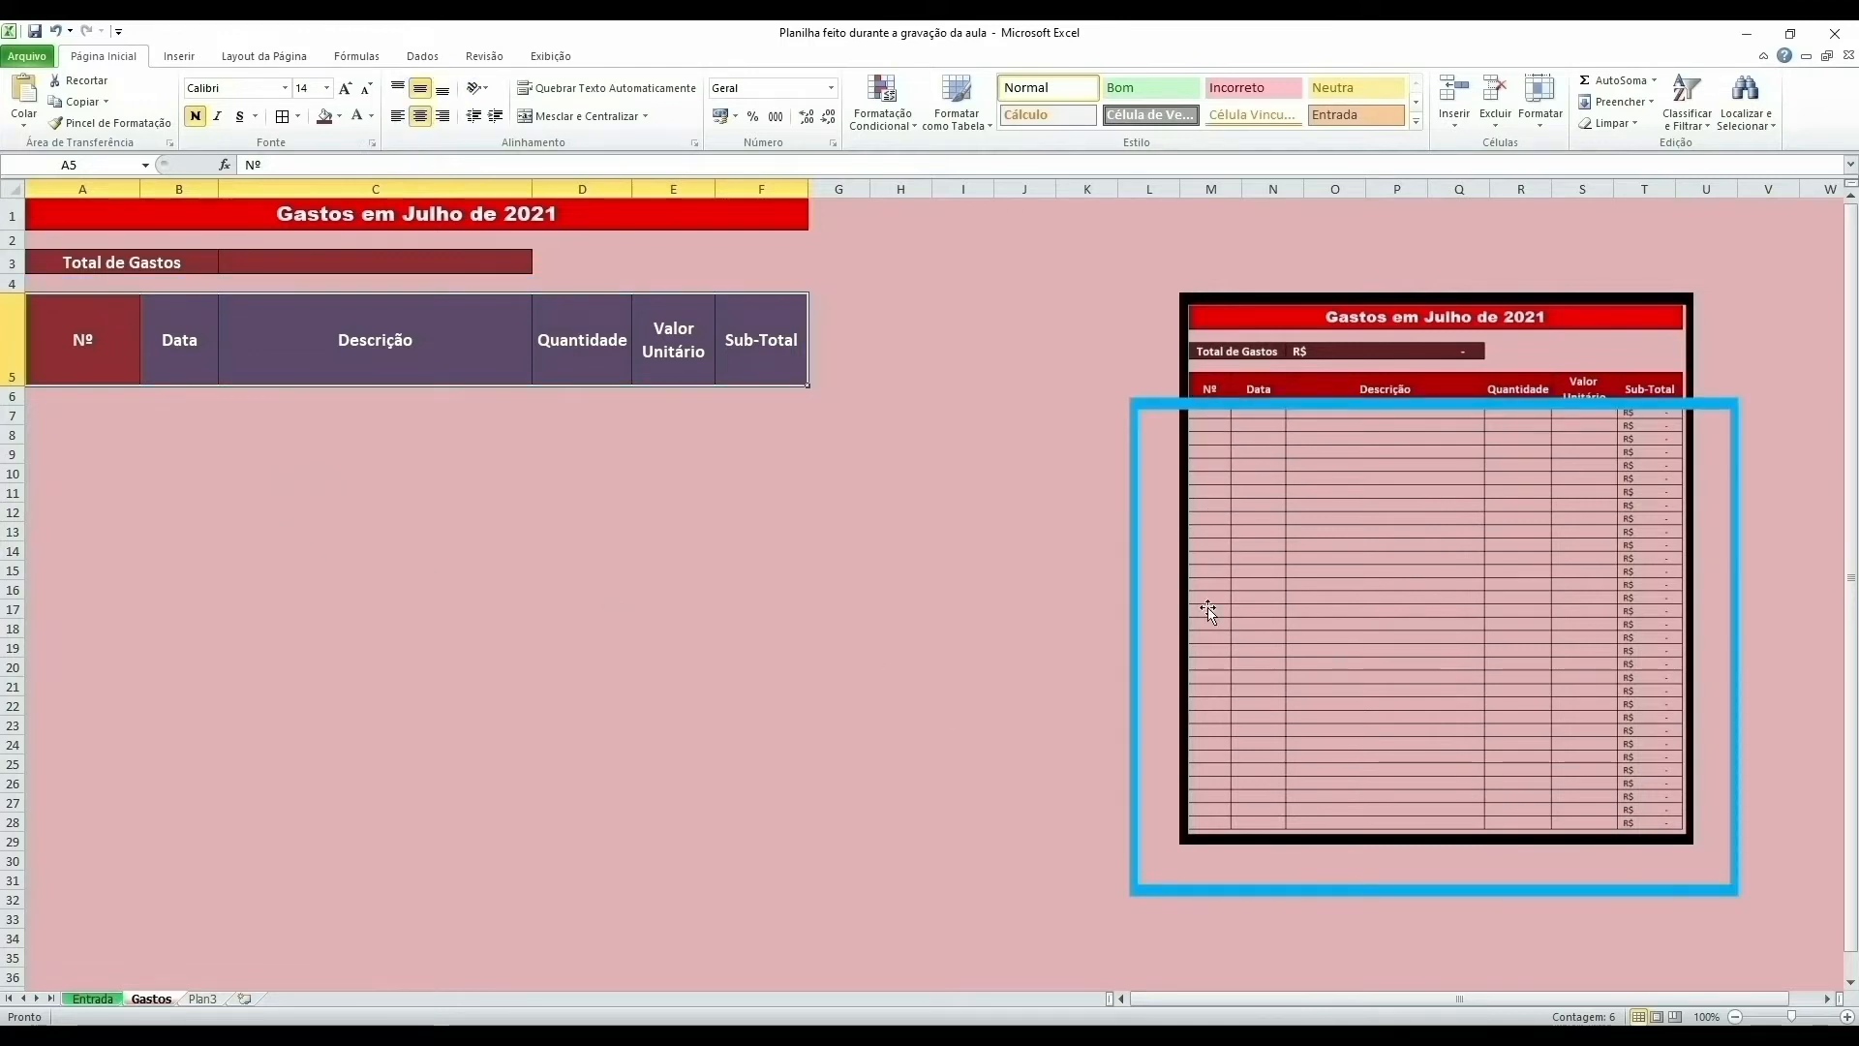
pyautogui.click(42, 397)
pyautogui.moveTo(42, 397); pyautogui.dragTo(726, 953)
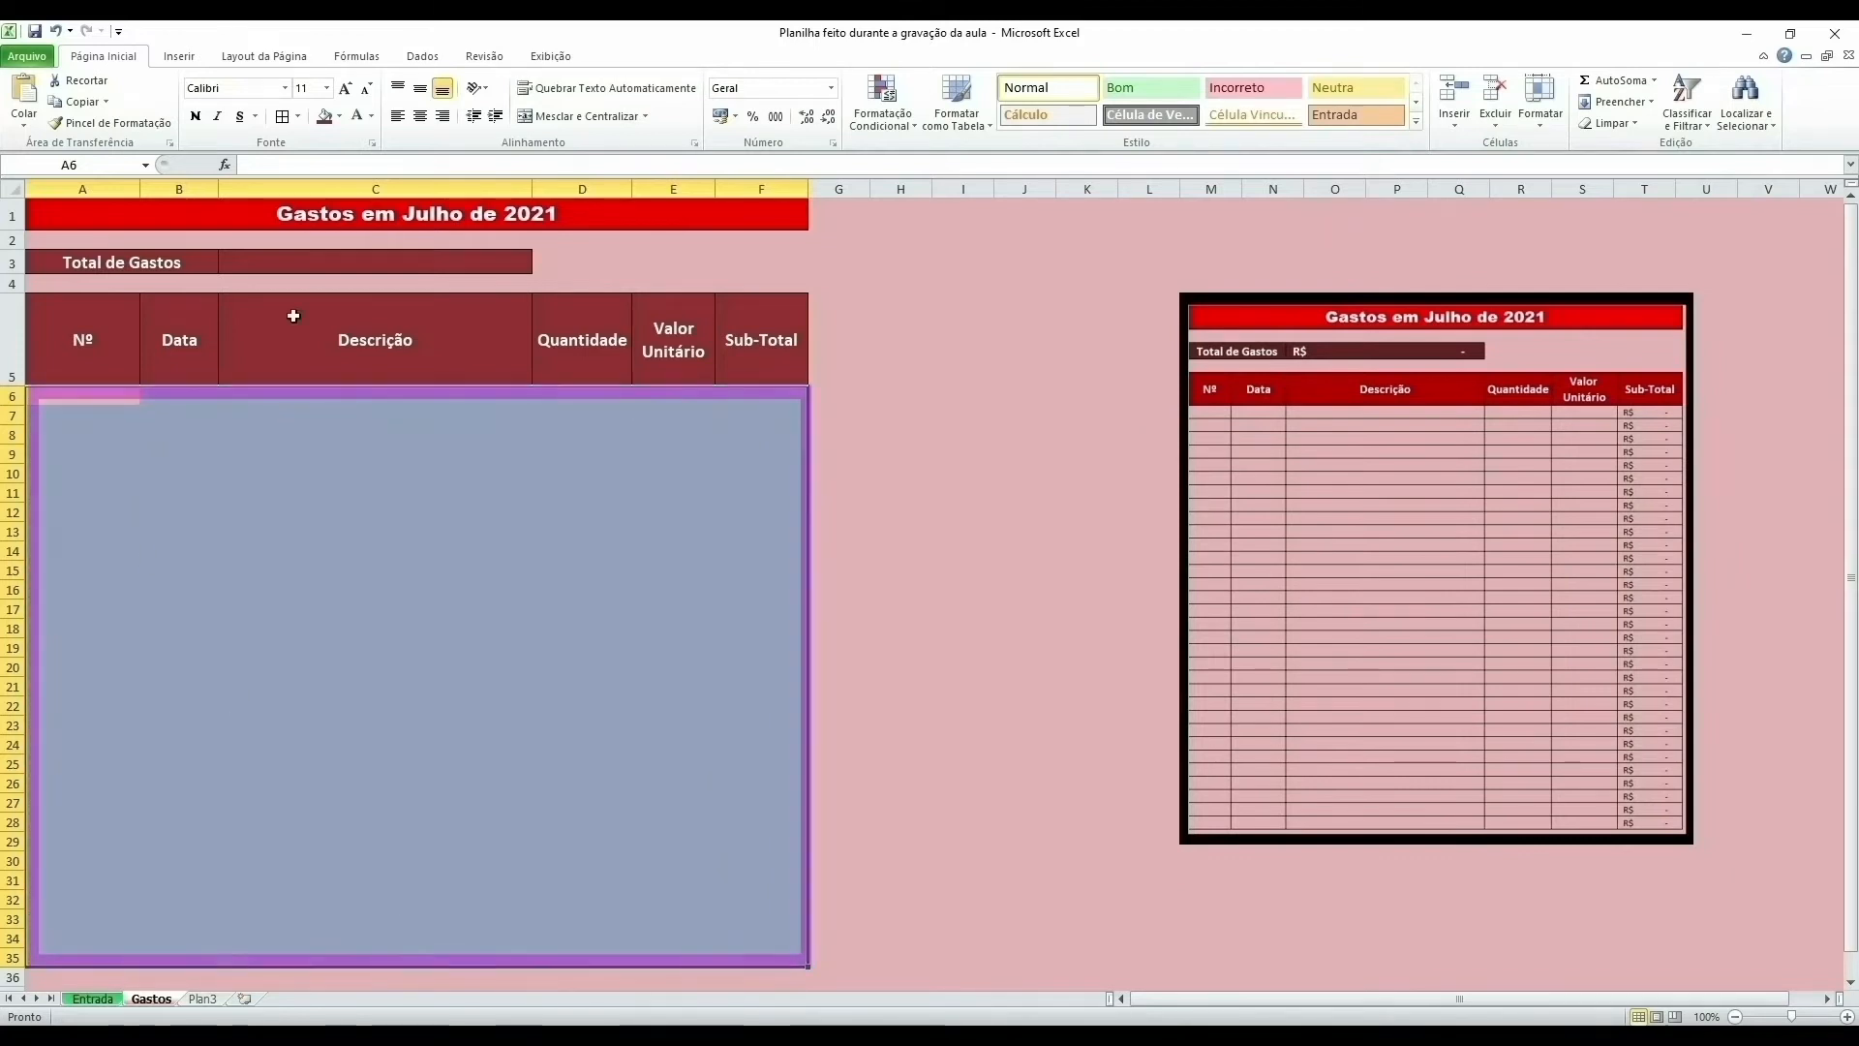
pyautogui.click(283, 119)
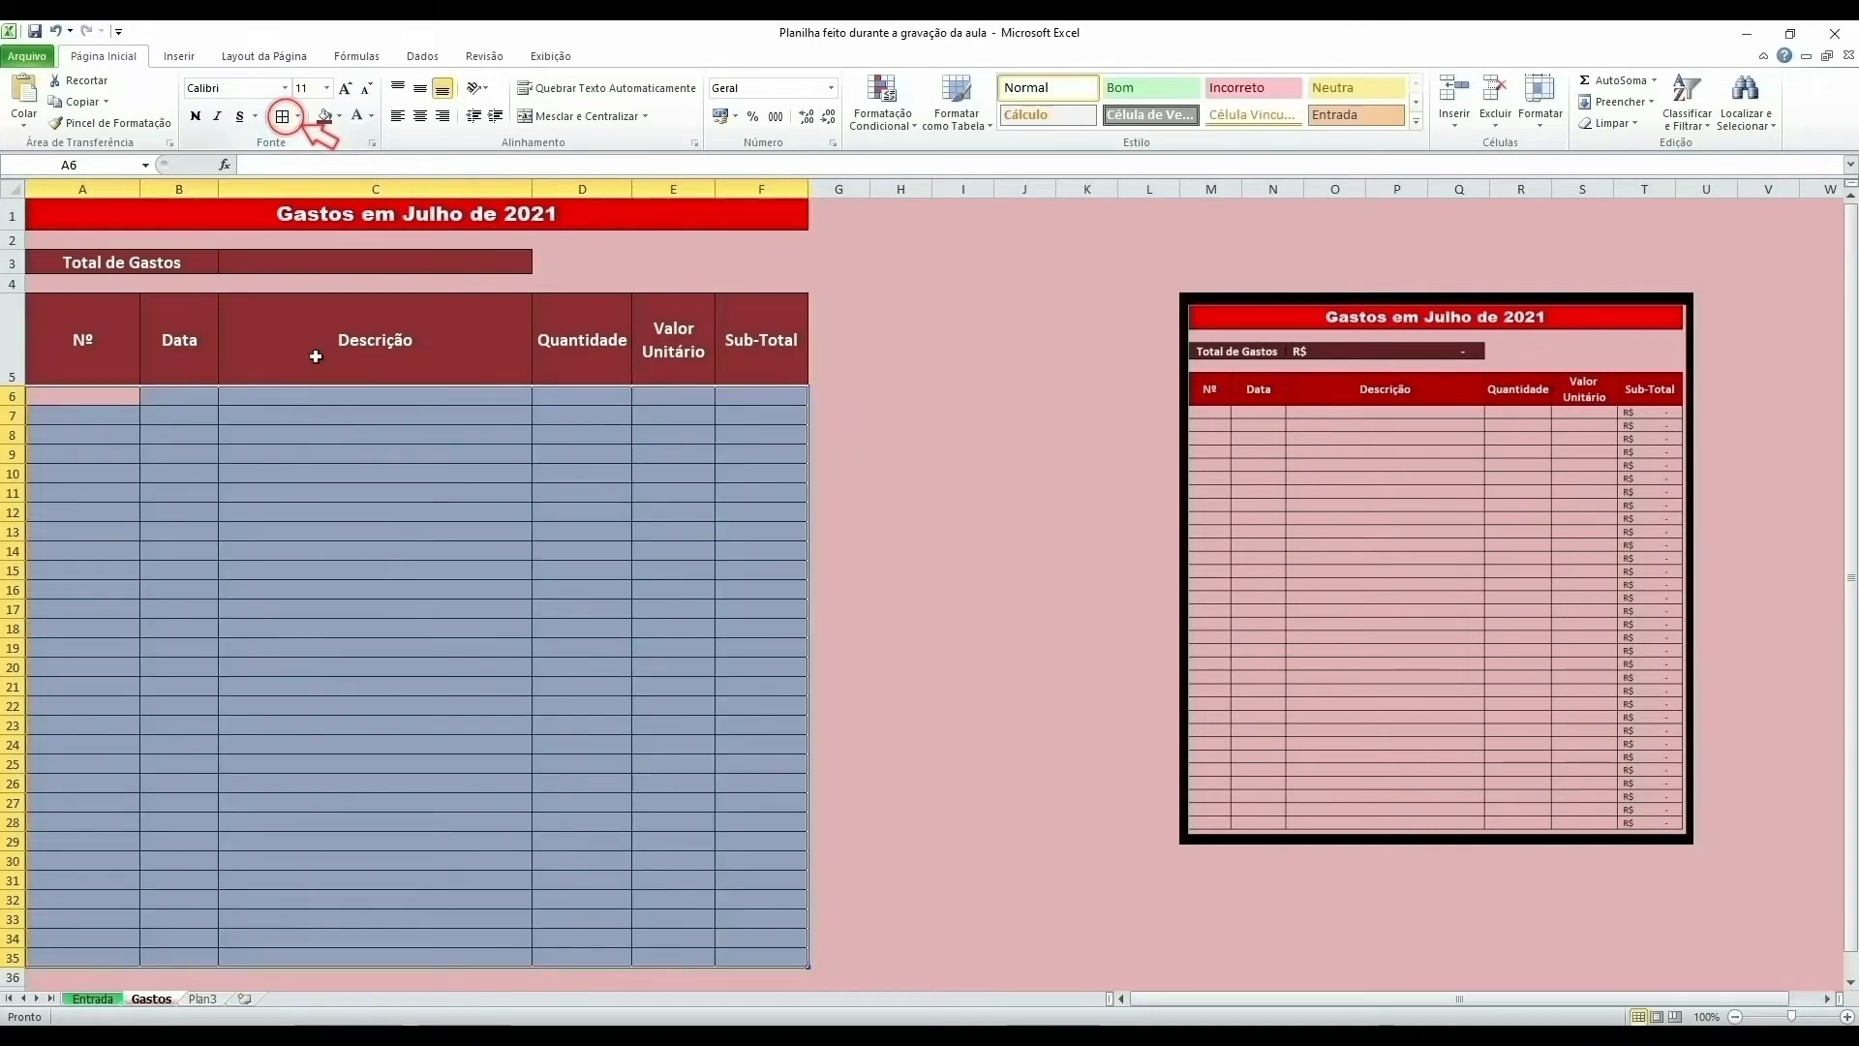
pyautogui.click(221, 452)
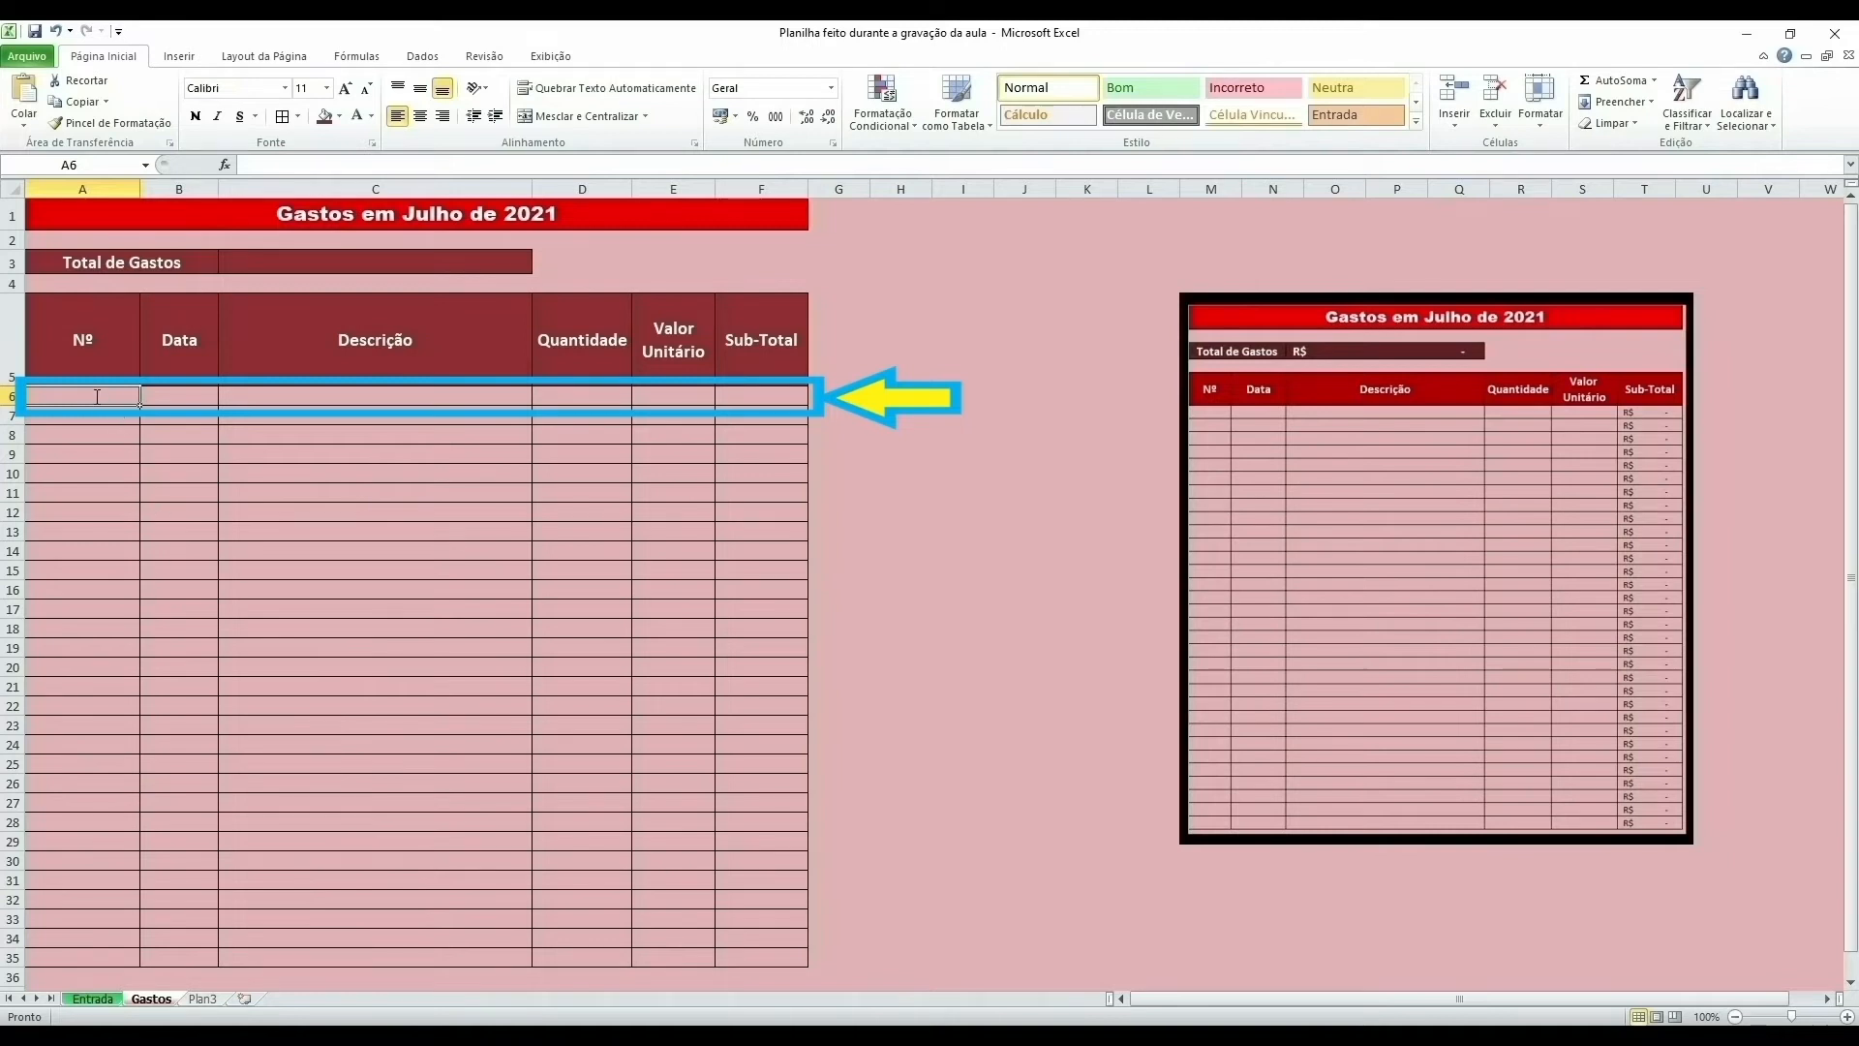
# Step: Enter 1 in cell A6 under Nº and centre it horizontally and vertically
pyautogui.write('1')
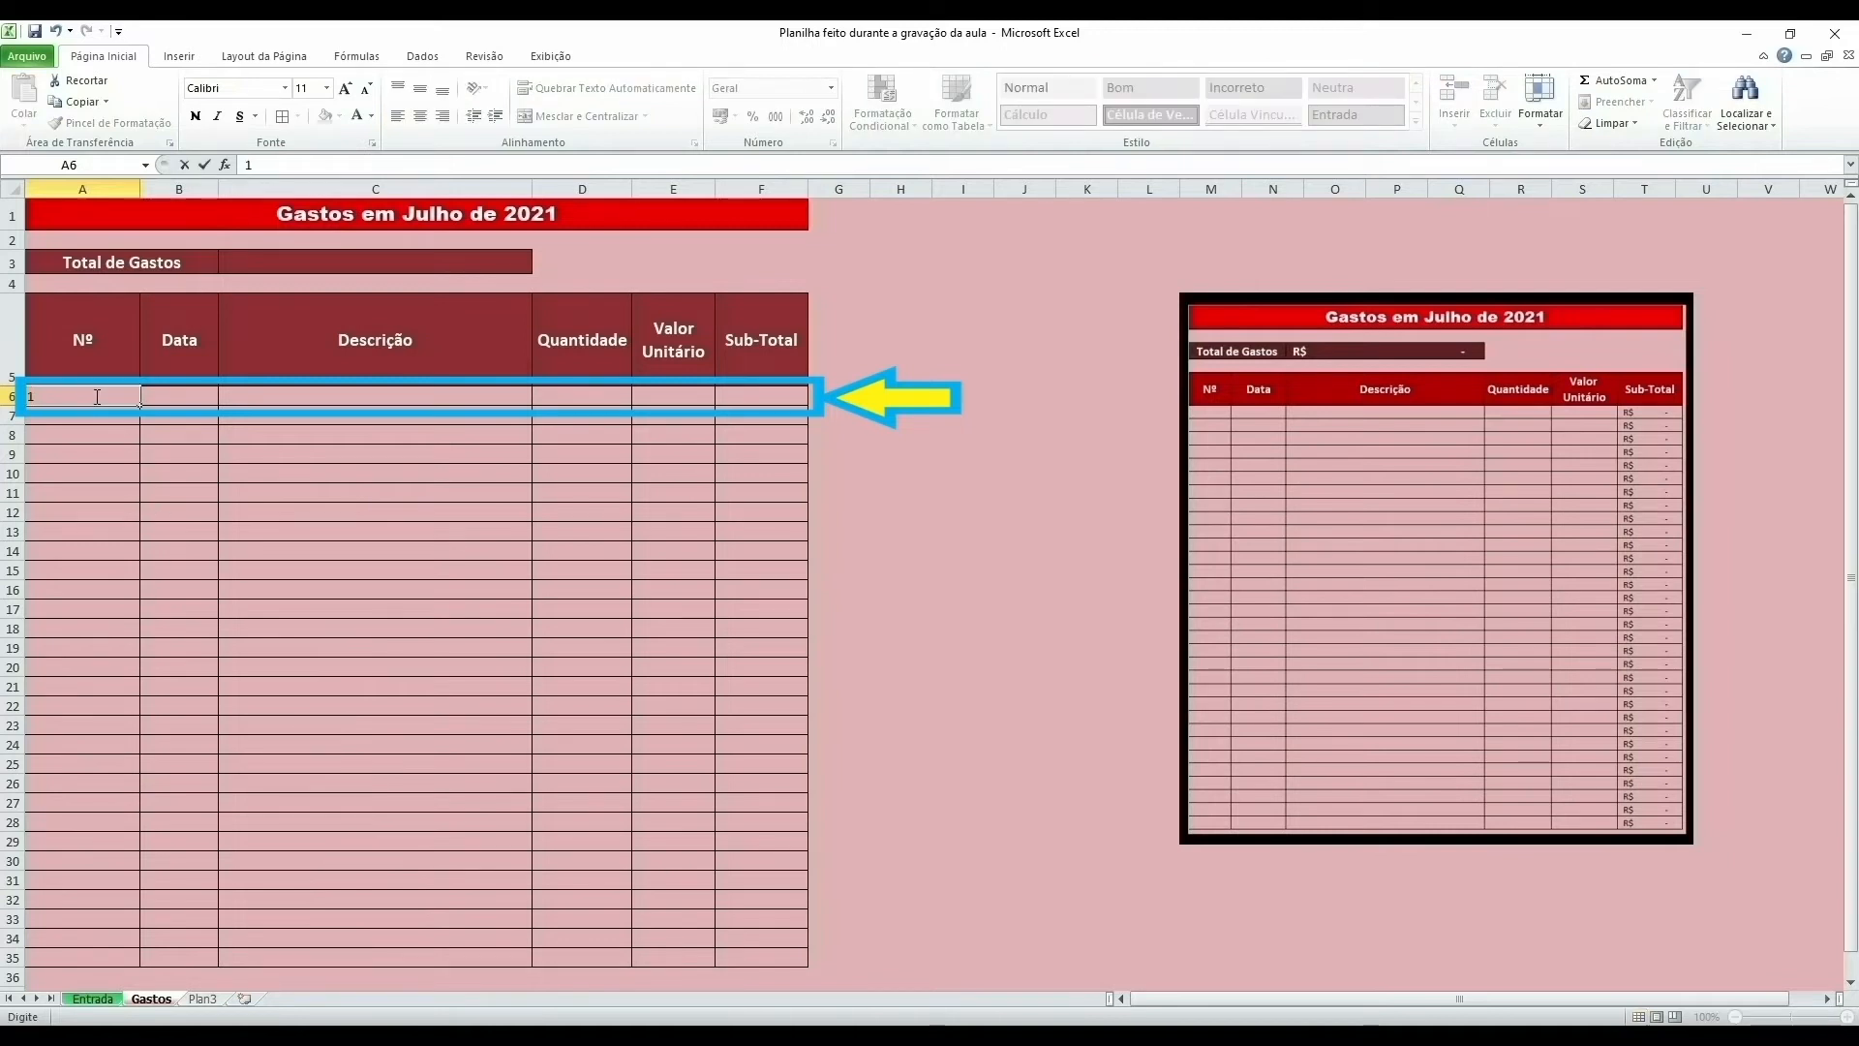
pyautogui.press('Return')
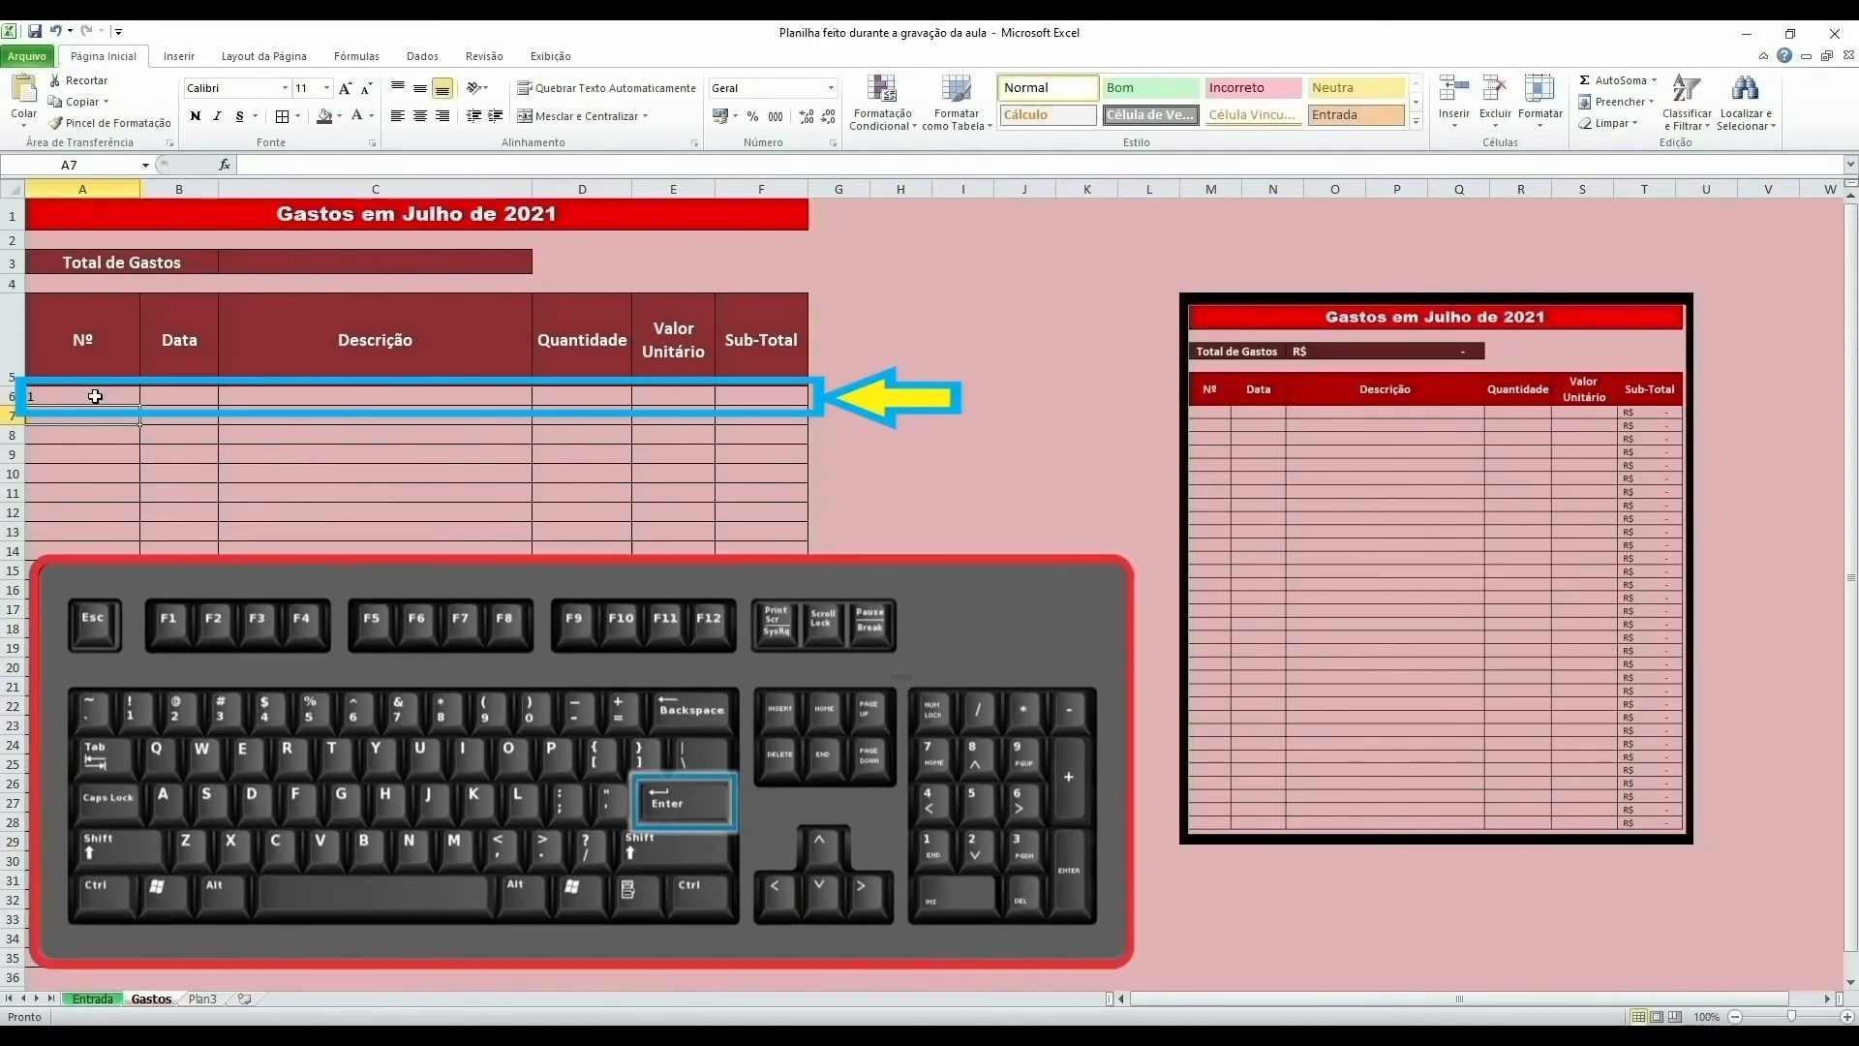
pyautogui.click(64, 396)
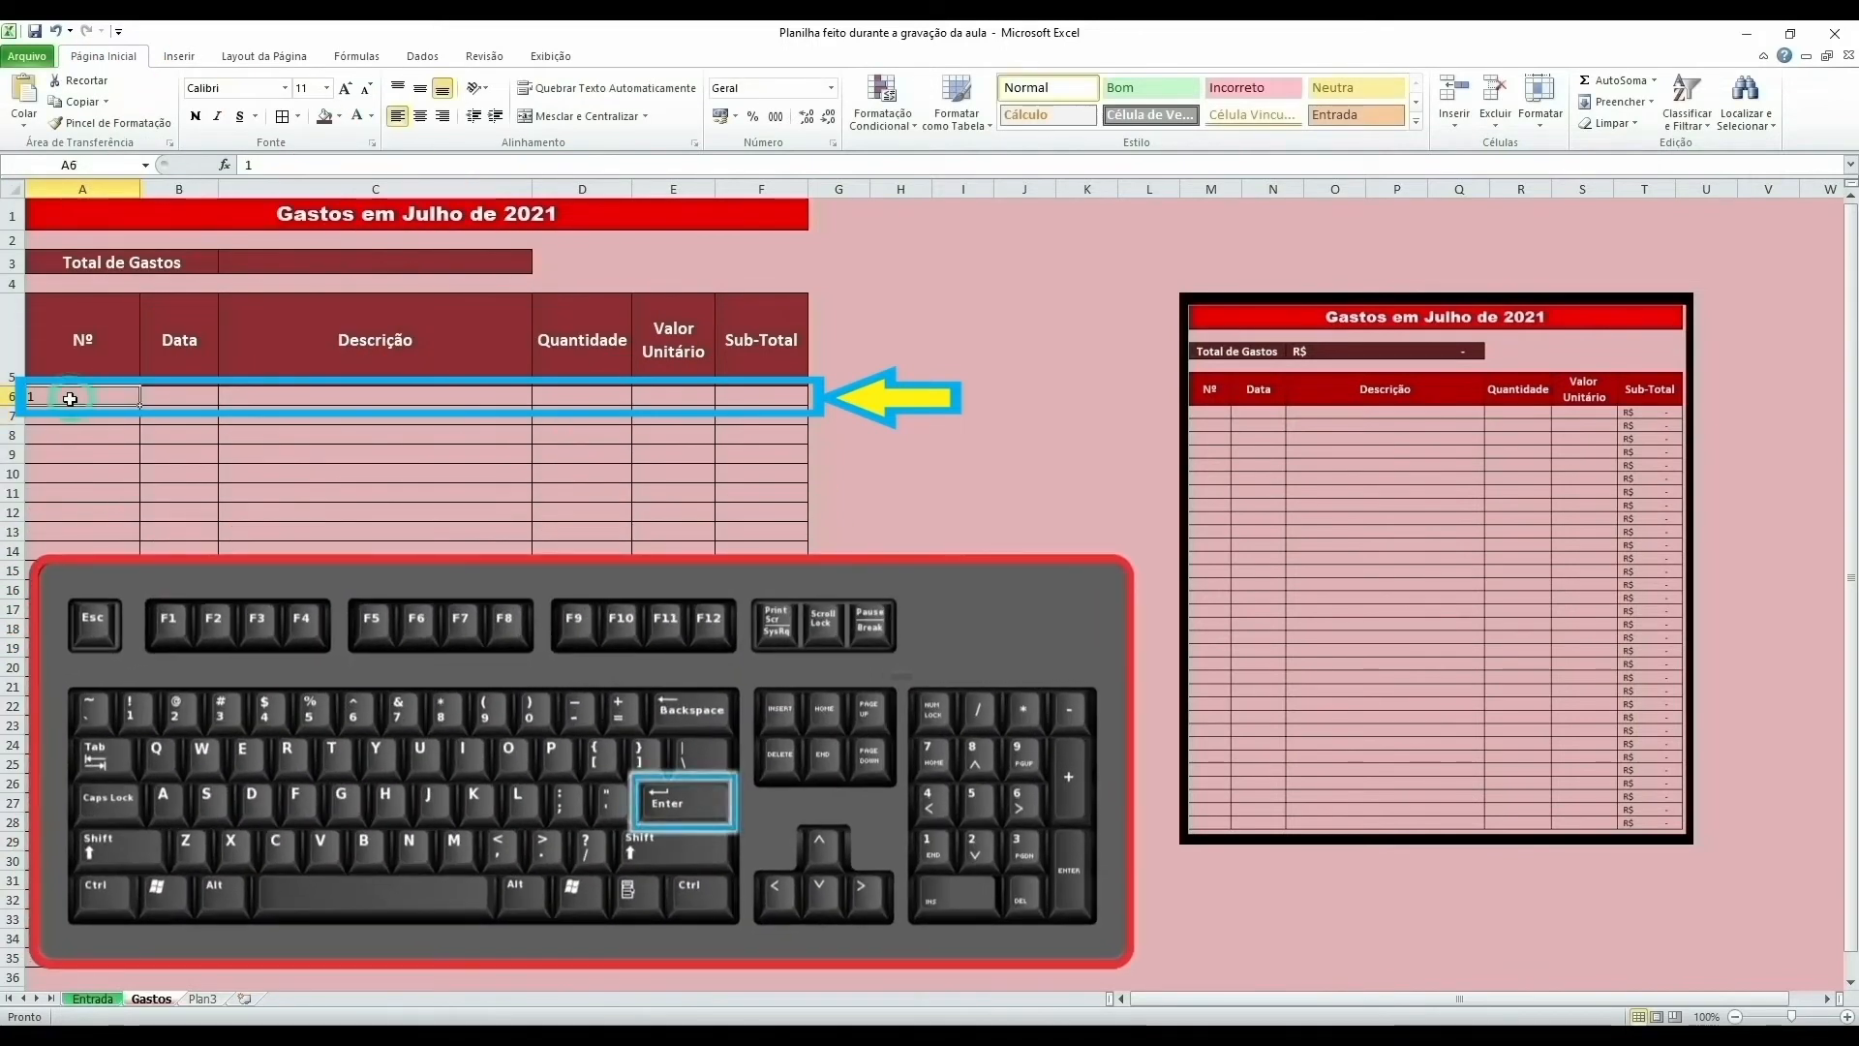
pyautogui.click(421, 120)
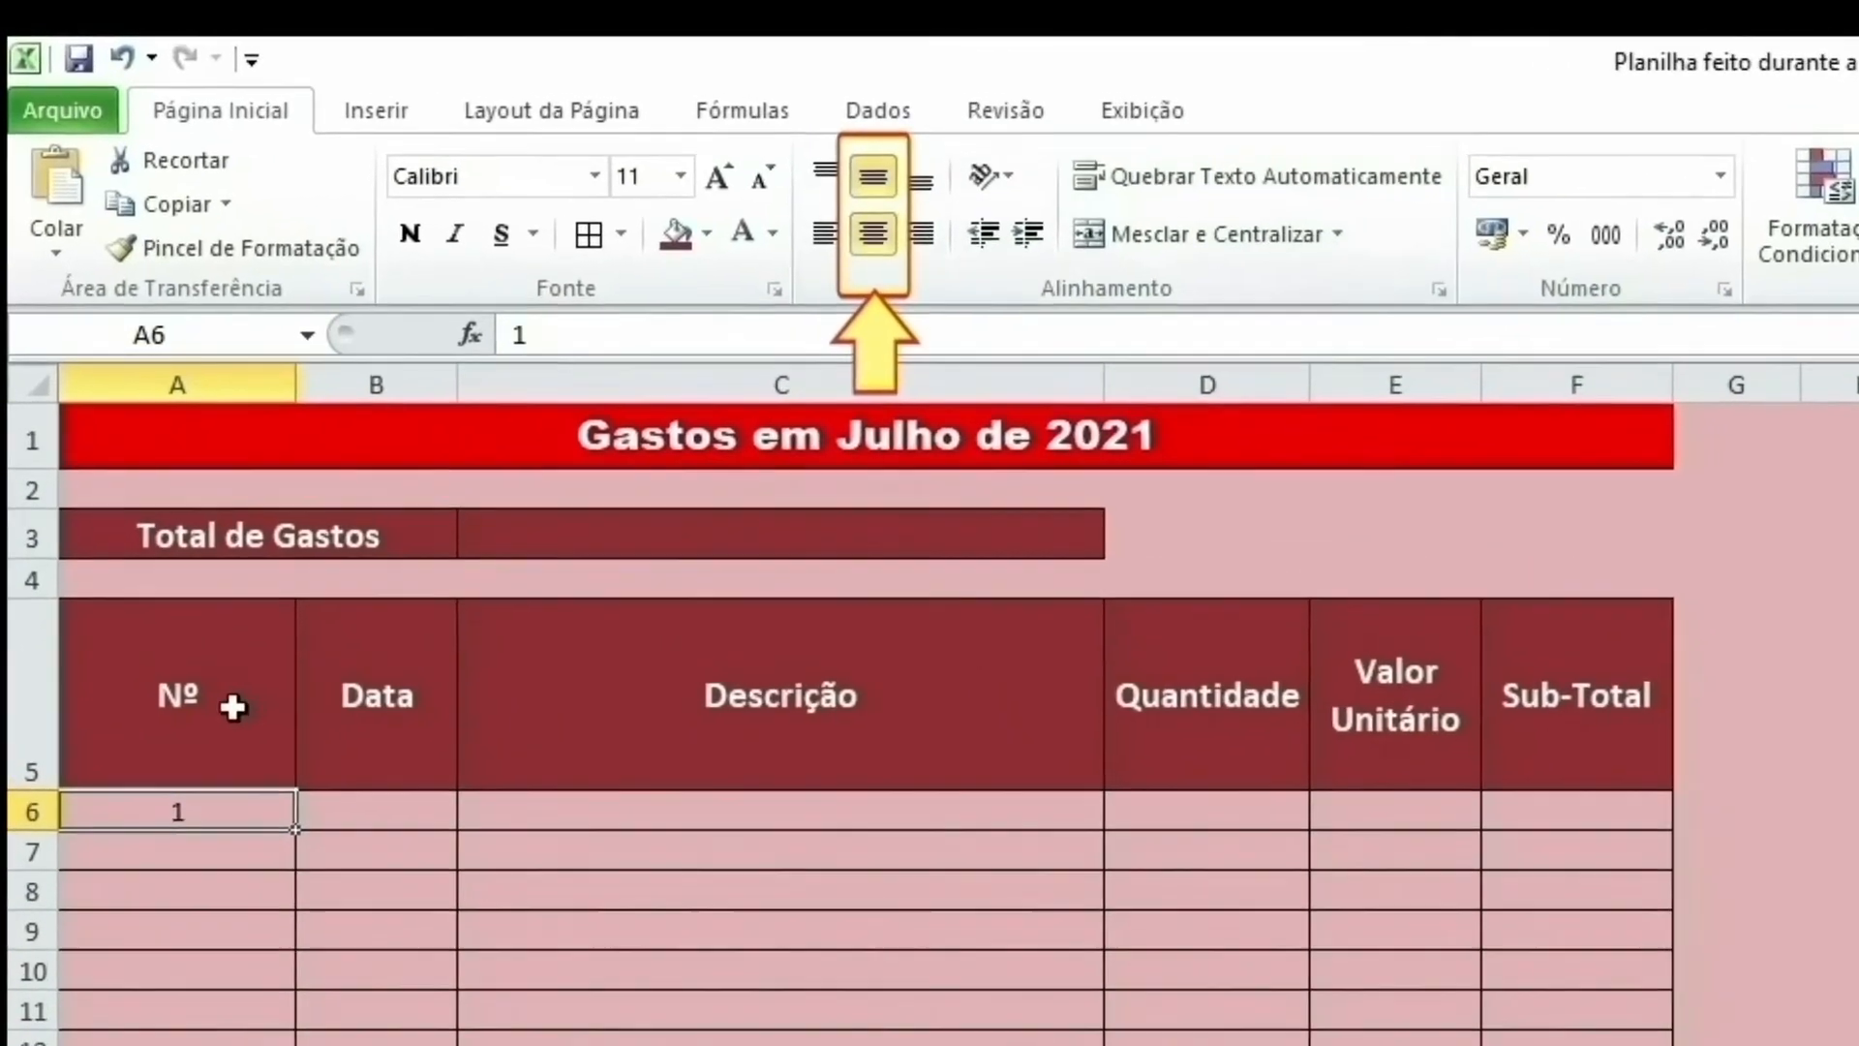
pyautogui.click(217, 659)
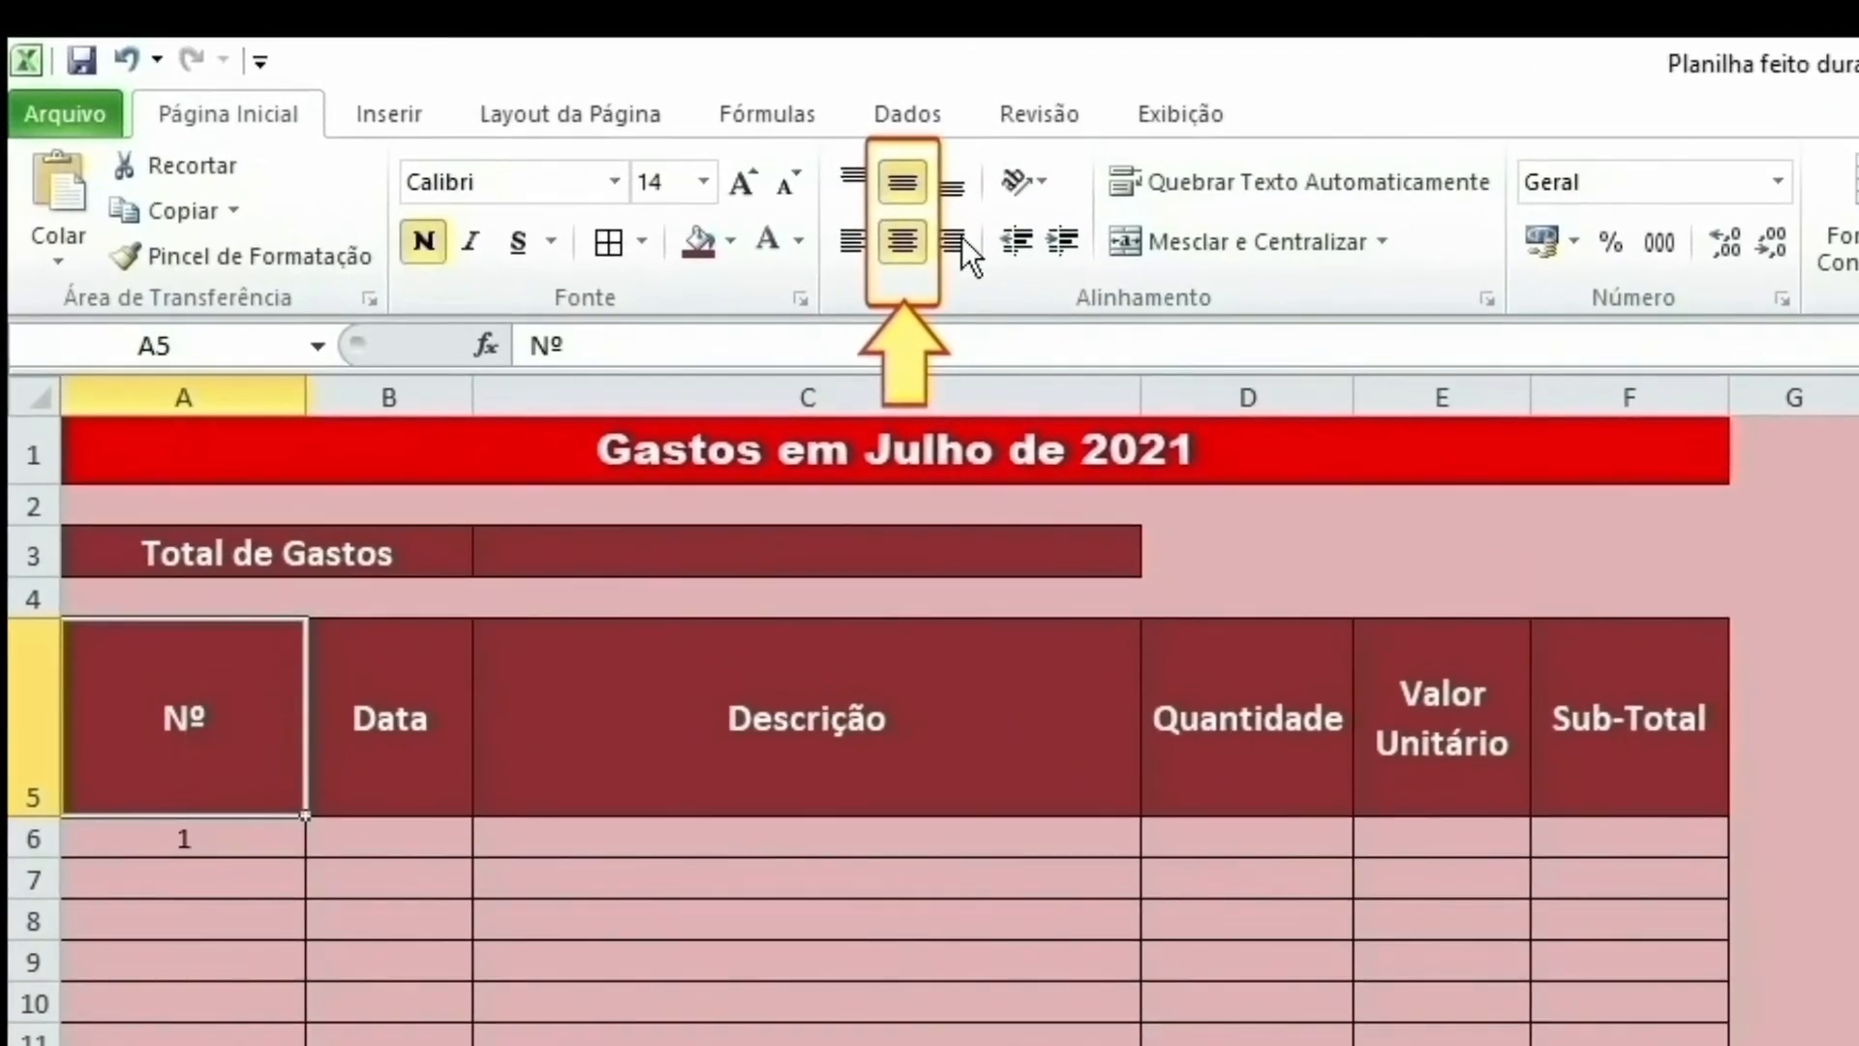
# Step: Enter the date 5/7 in cell B6 under Data
pyautogui.click(387, 845)
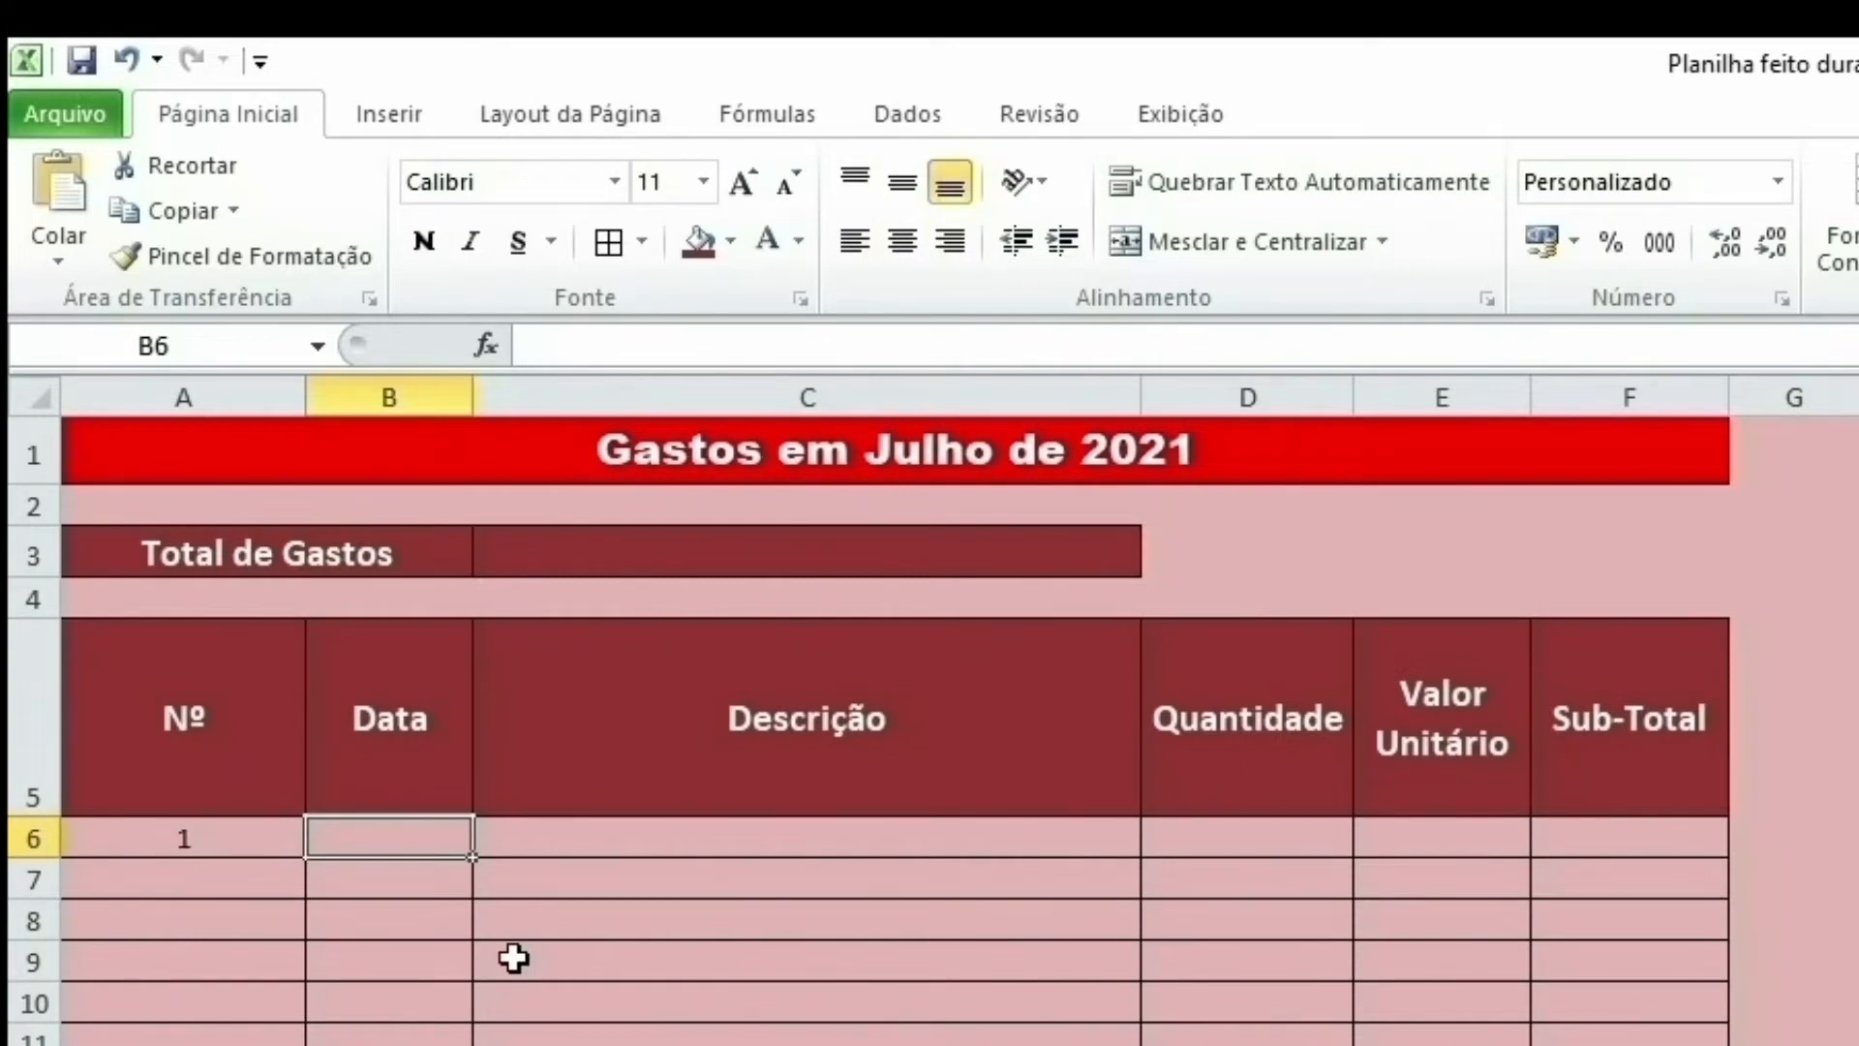
pyautogui.write('5/7')
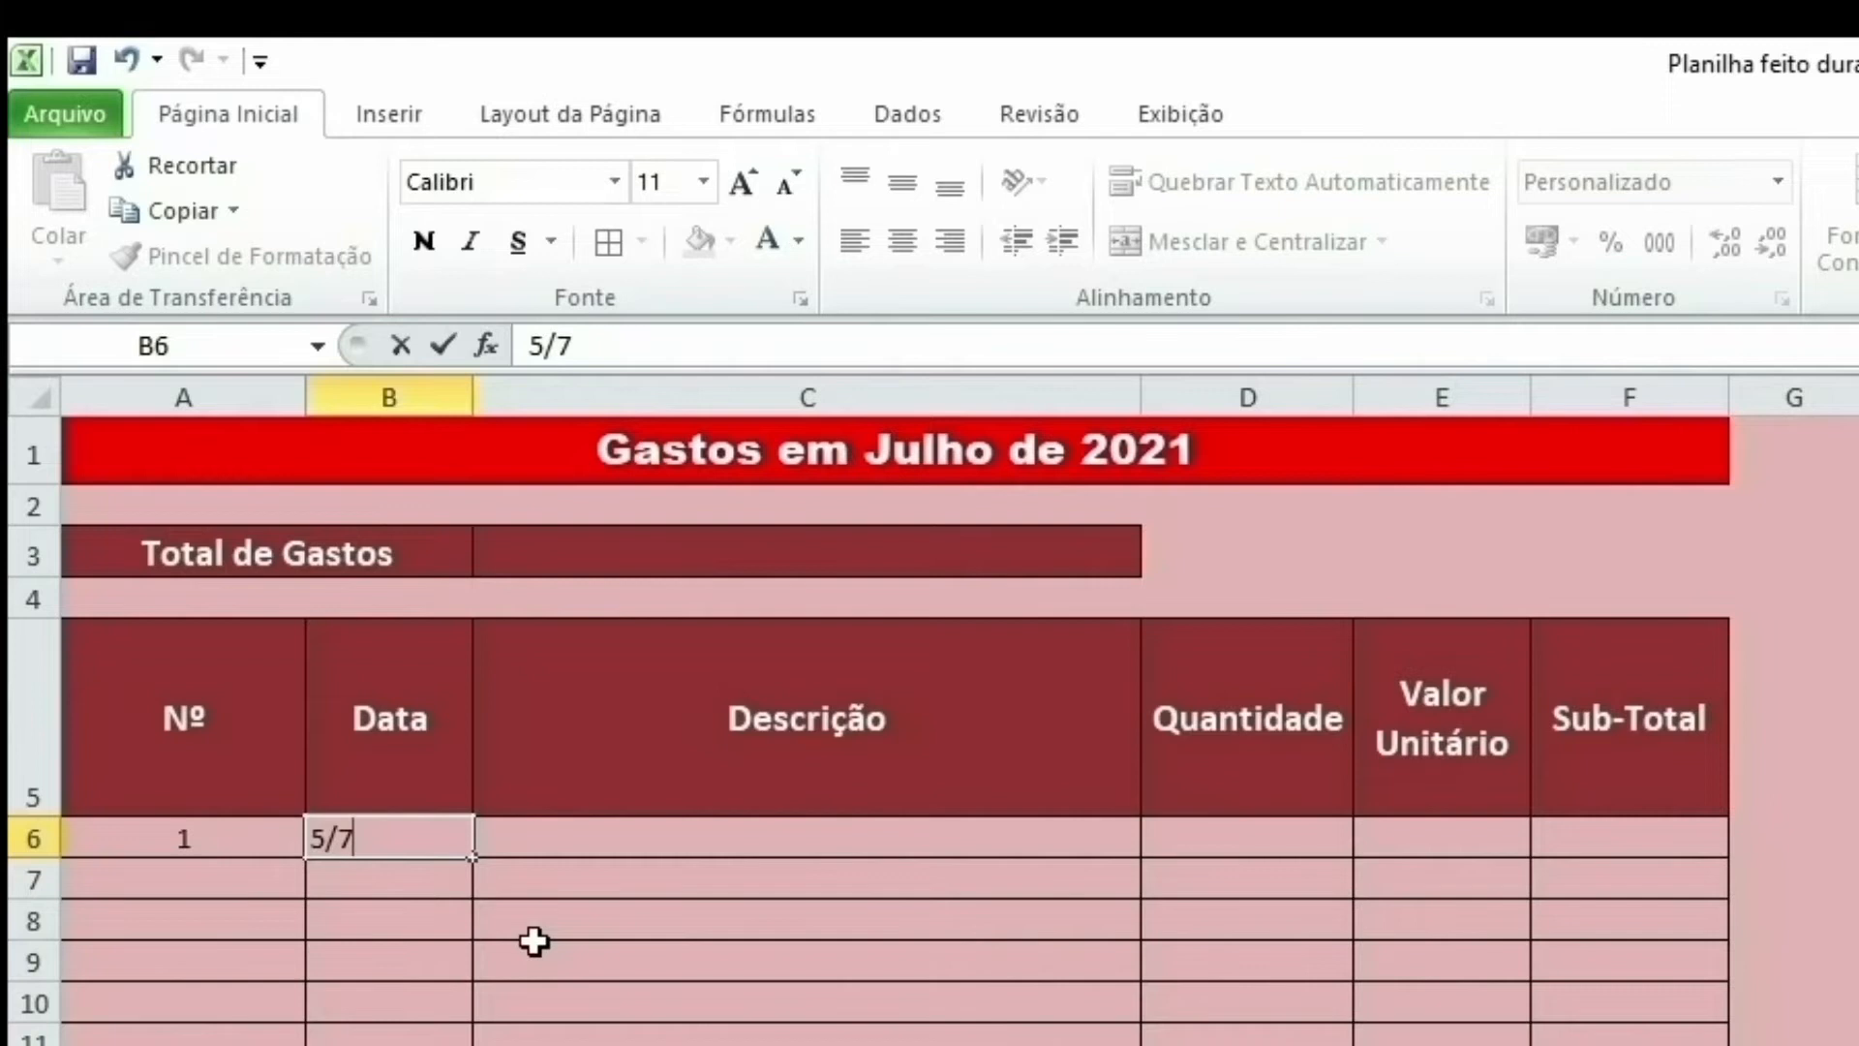
pyautogui.press('Return')
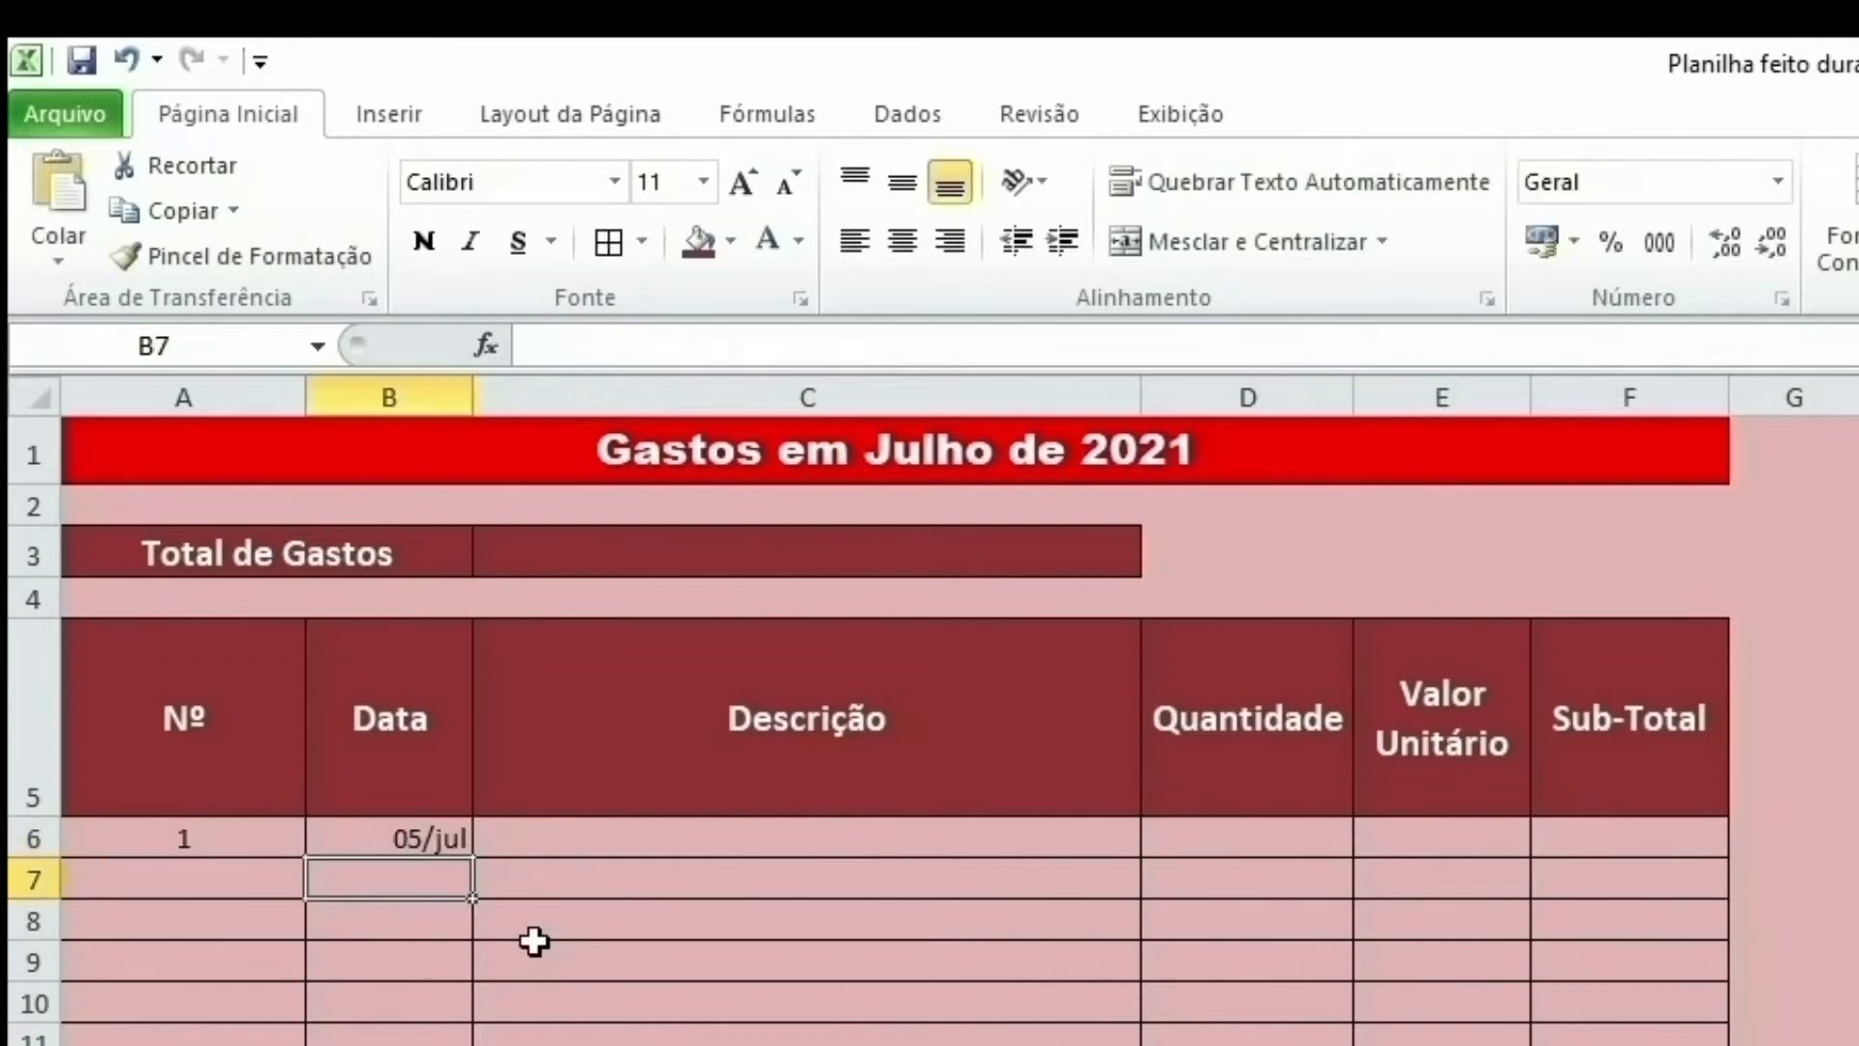
# Step: Format the date in B6 as Data Abreviada and centre it horizontally and vertically
pyautogui.click(383, 835)
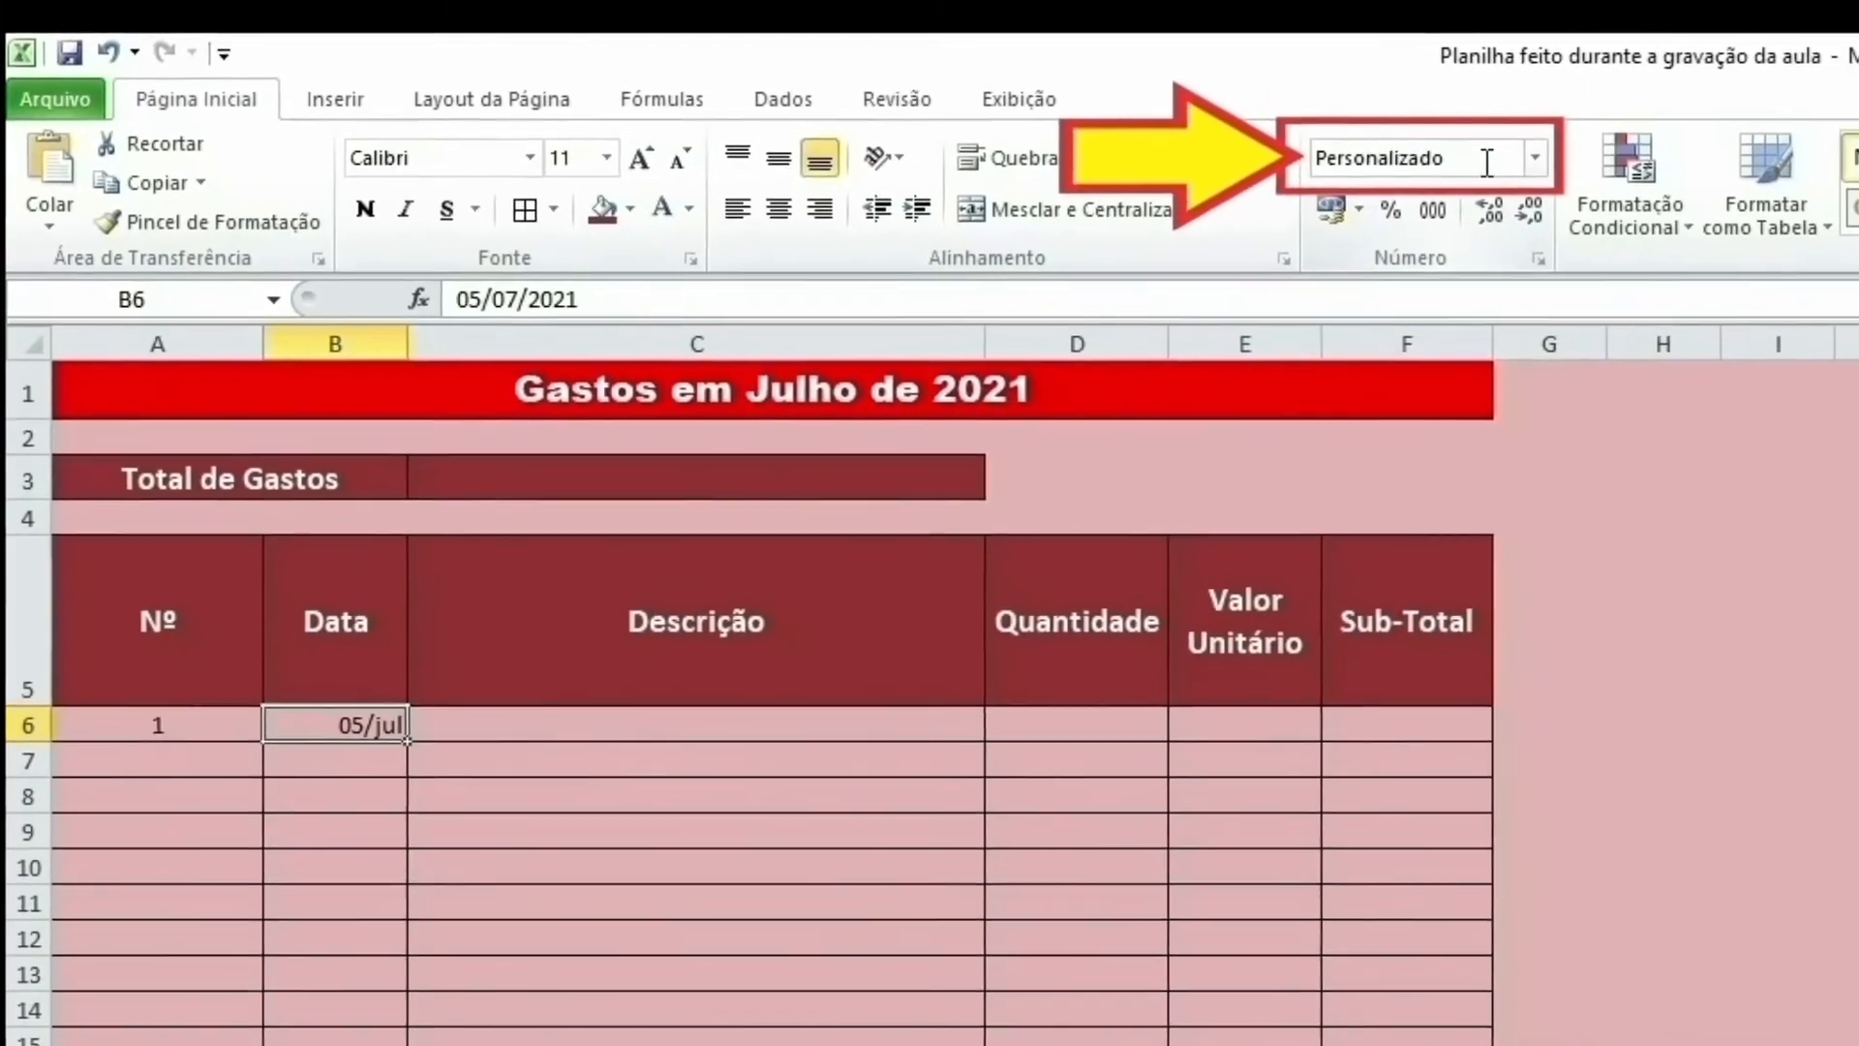
pyautogui.click(1535, 157)
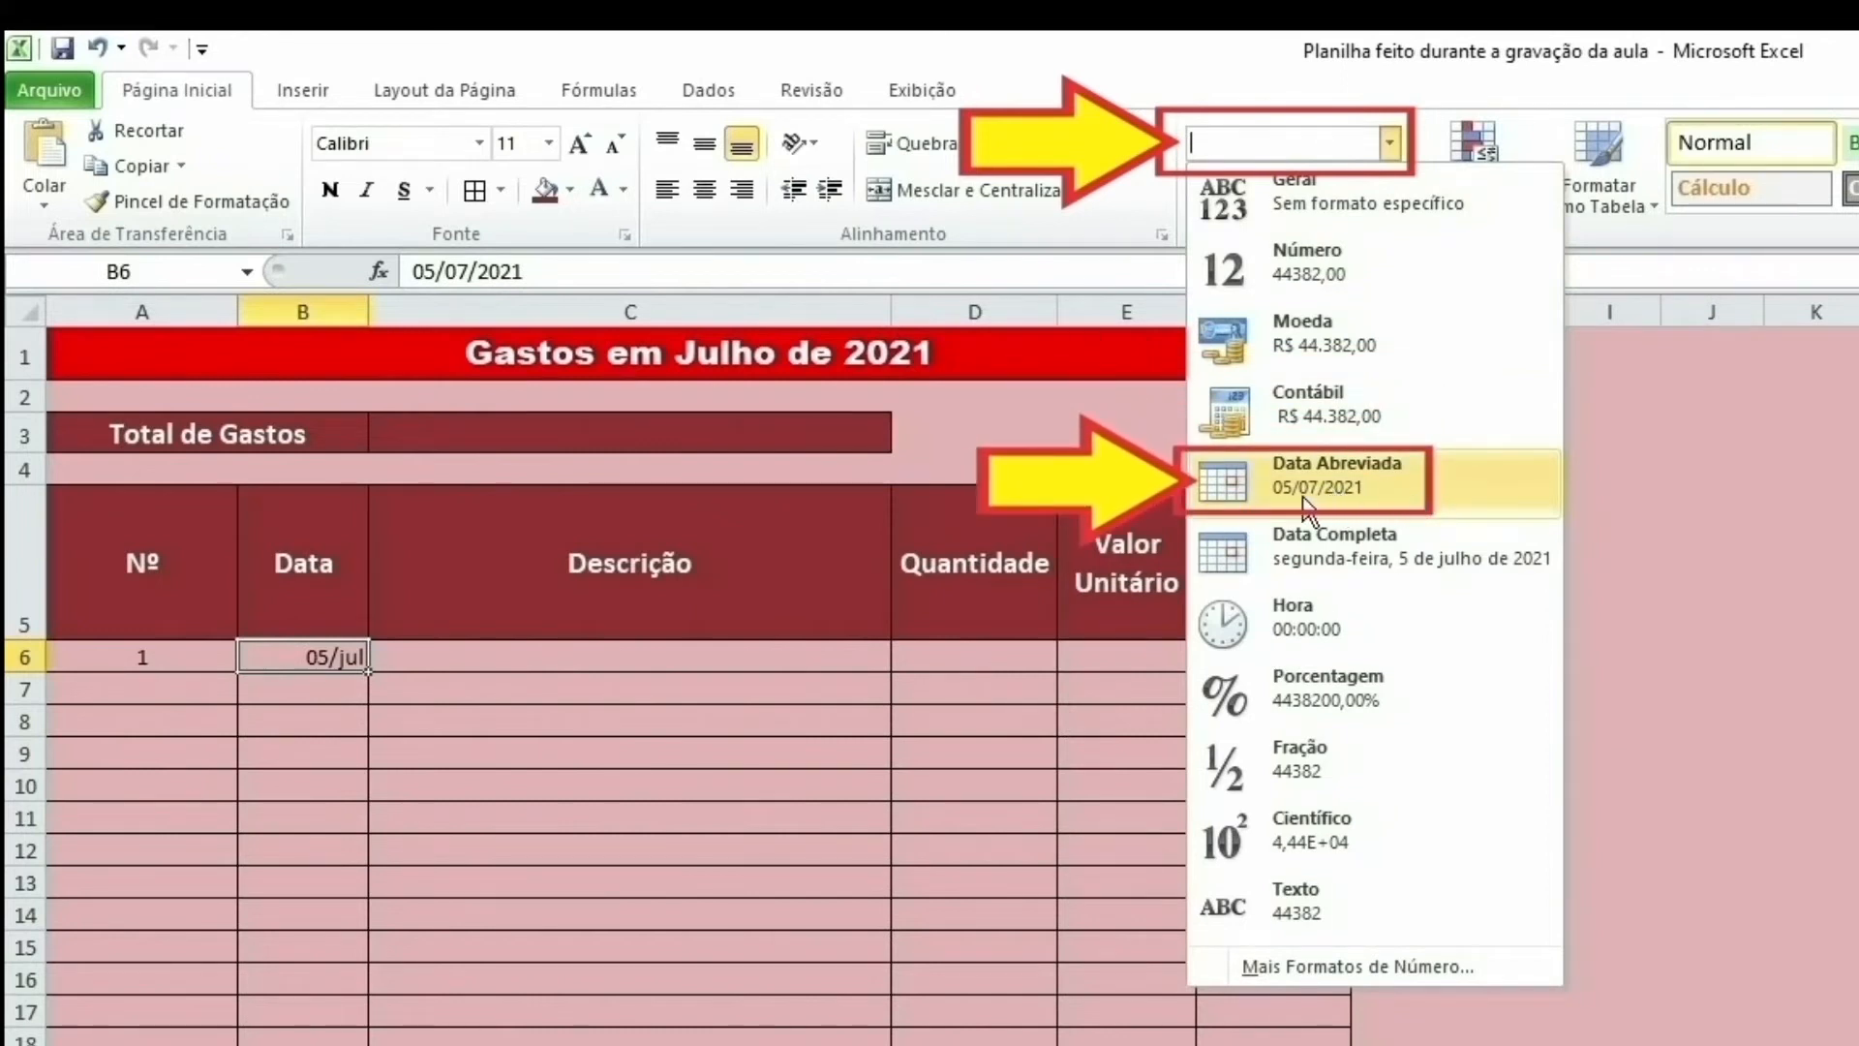
pyautogui.click(1313, 489)
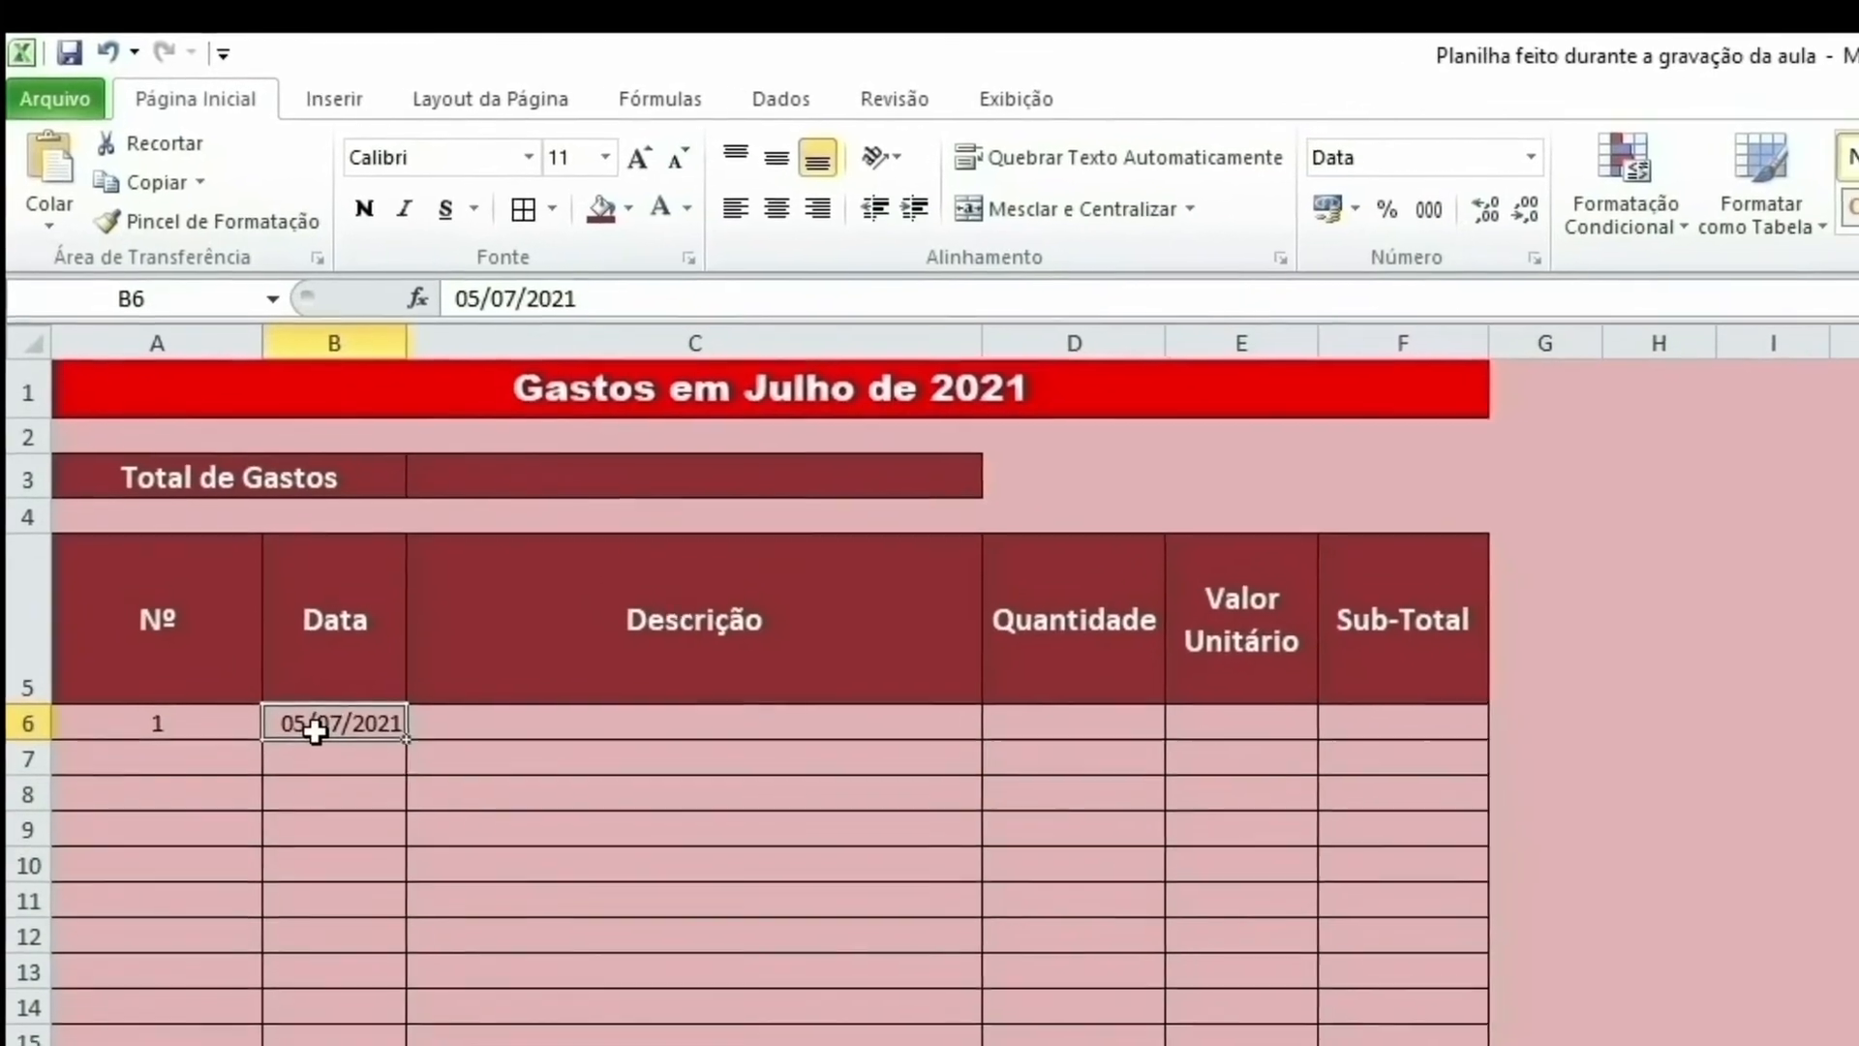
pyautogui.click(798, 218)
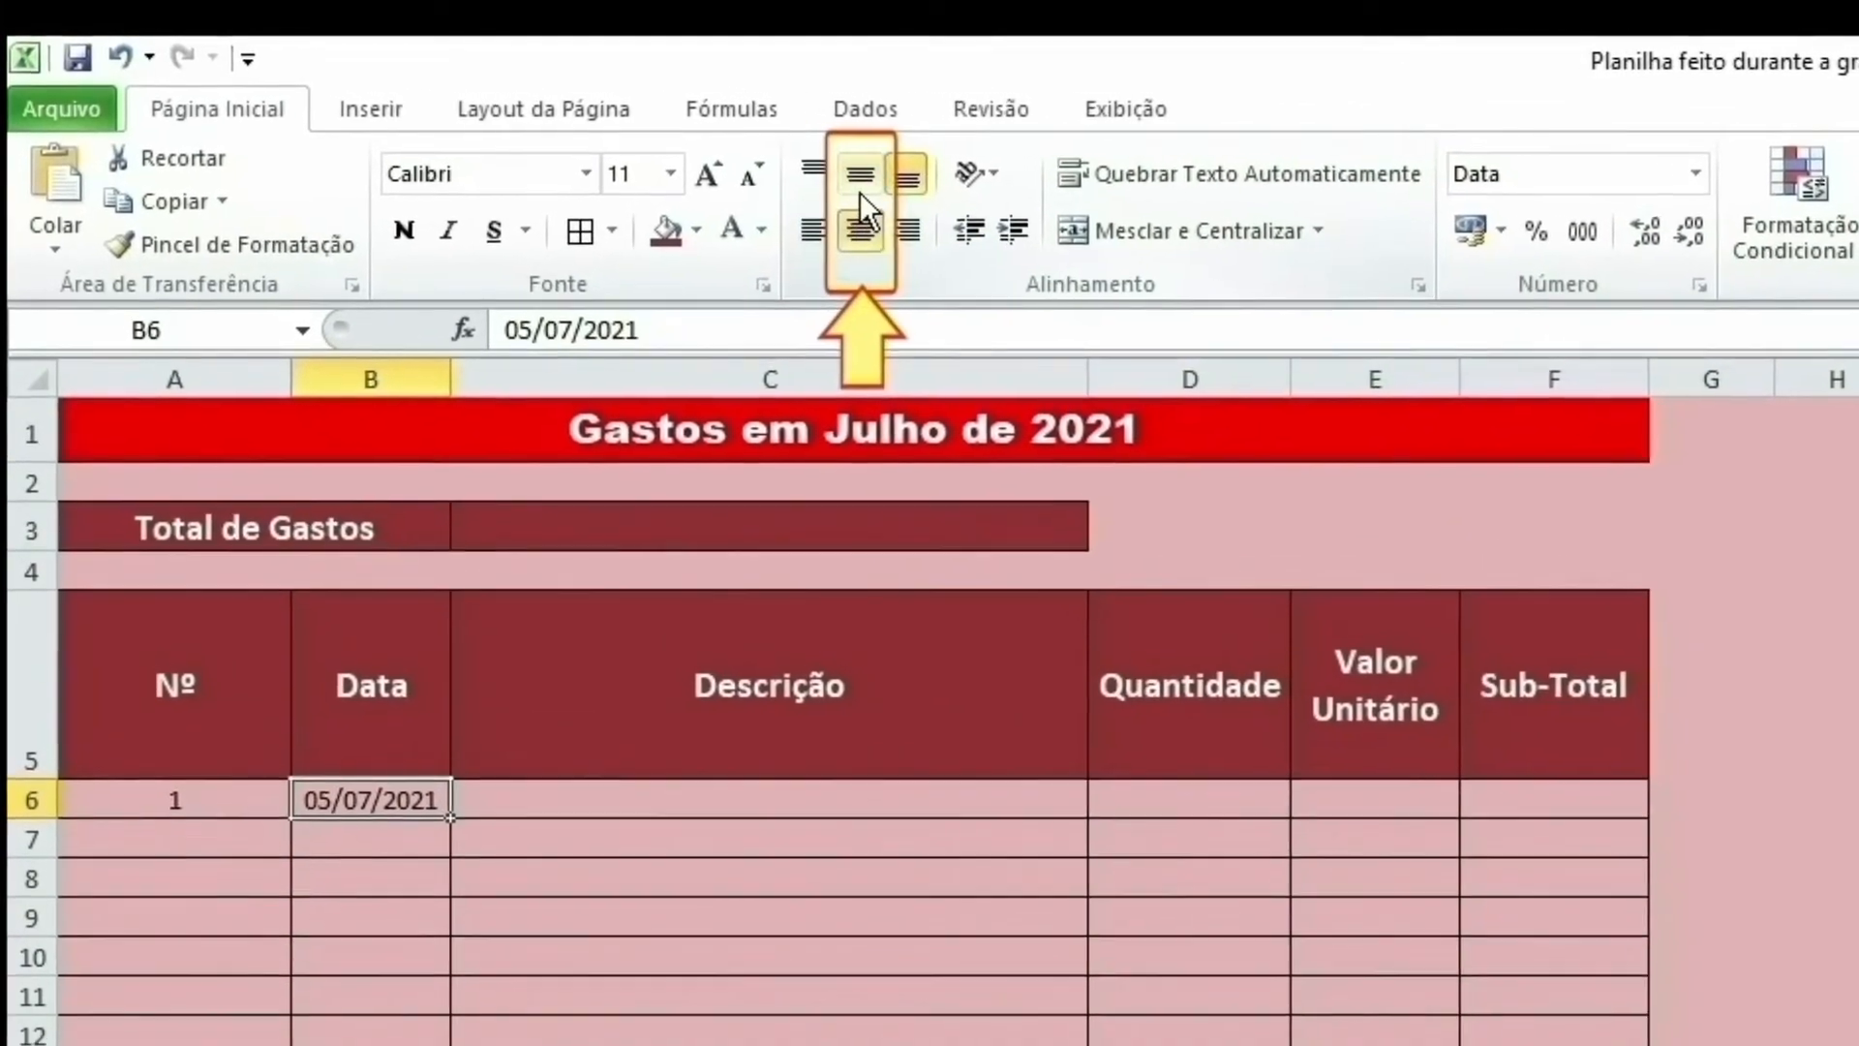
pyautogui.click(803, 170)
# Step: Enter Caderno in cell C6 under Descrição, aligned left and vertically centred
pyautogui.click(595, 824)
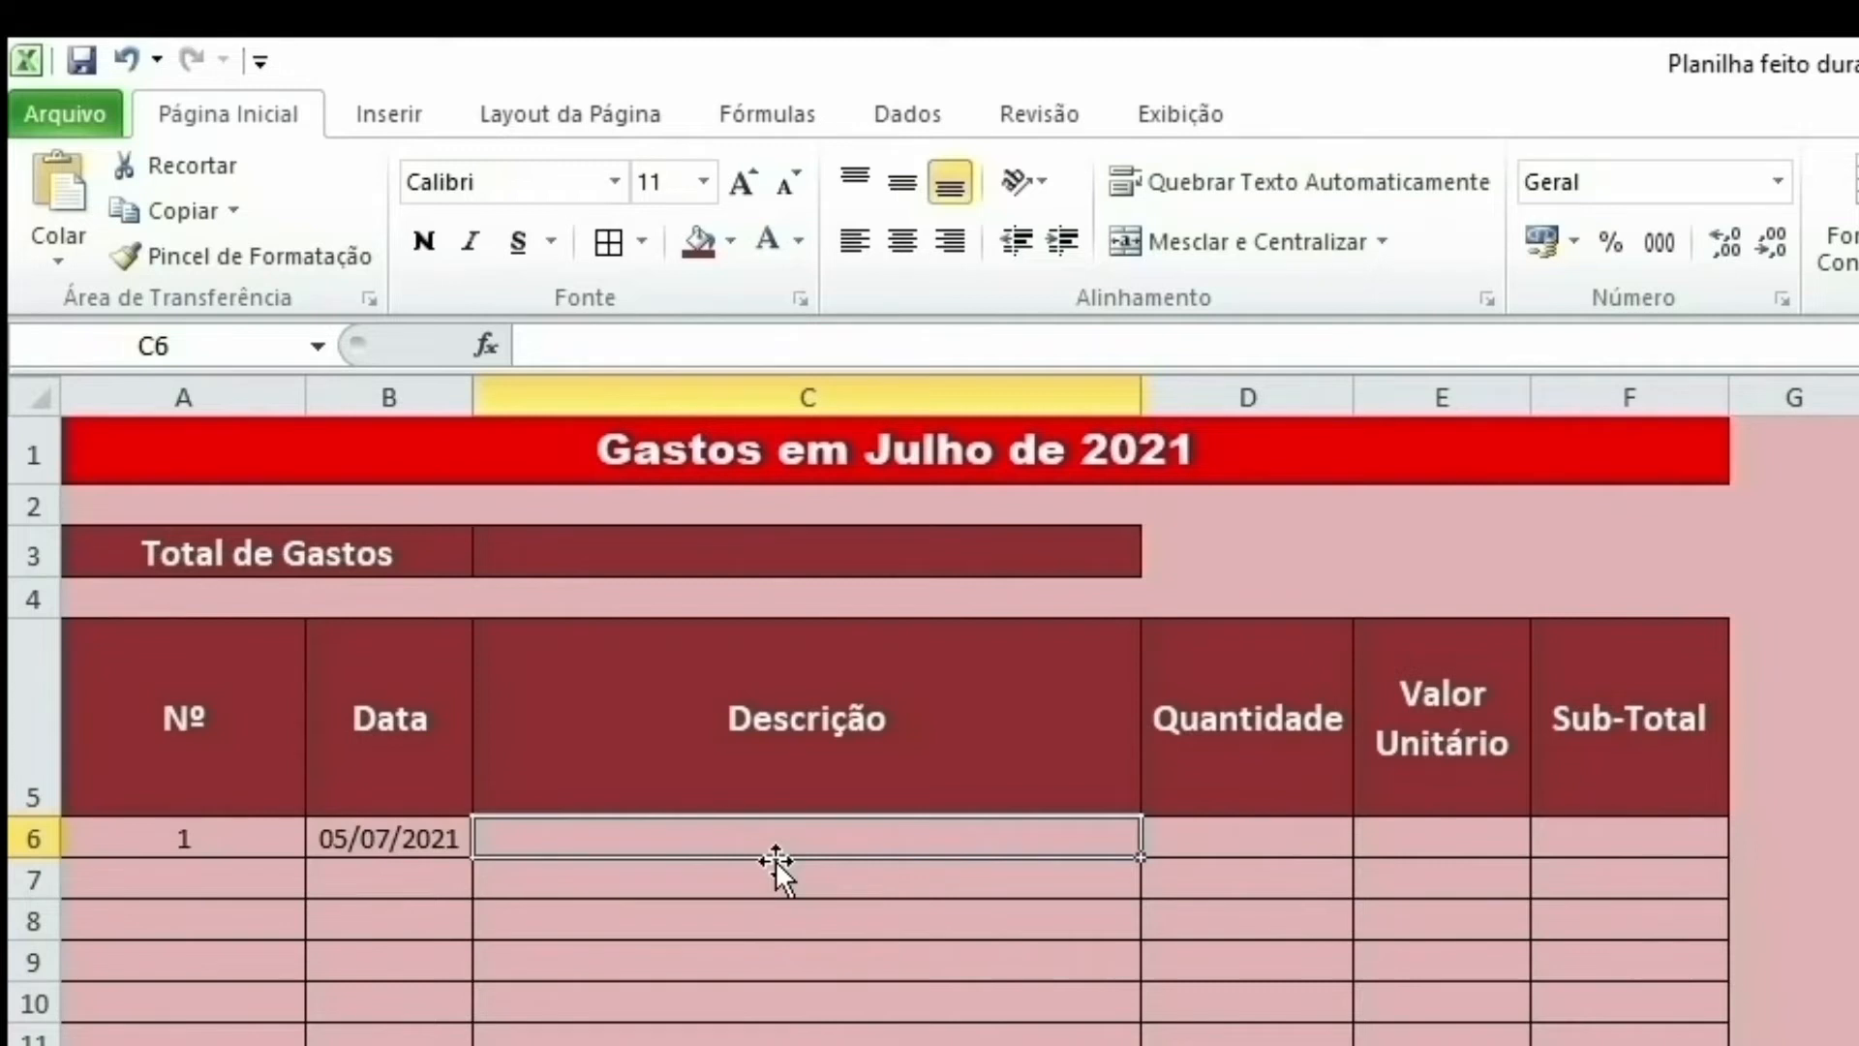
pyautogui.write('Caderno')
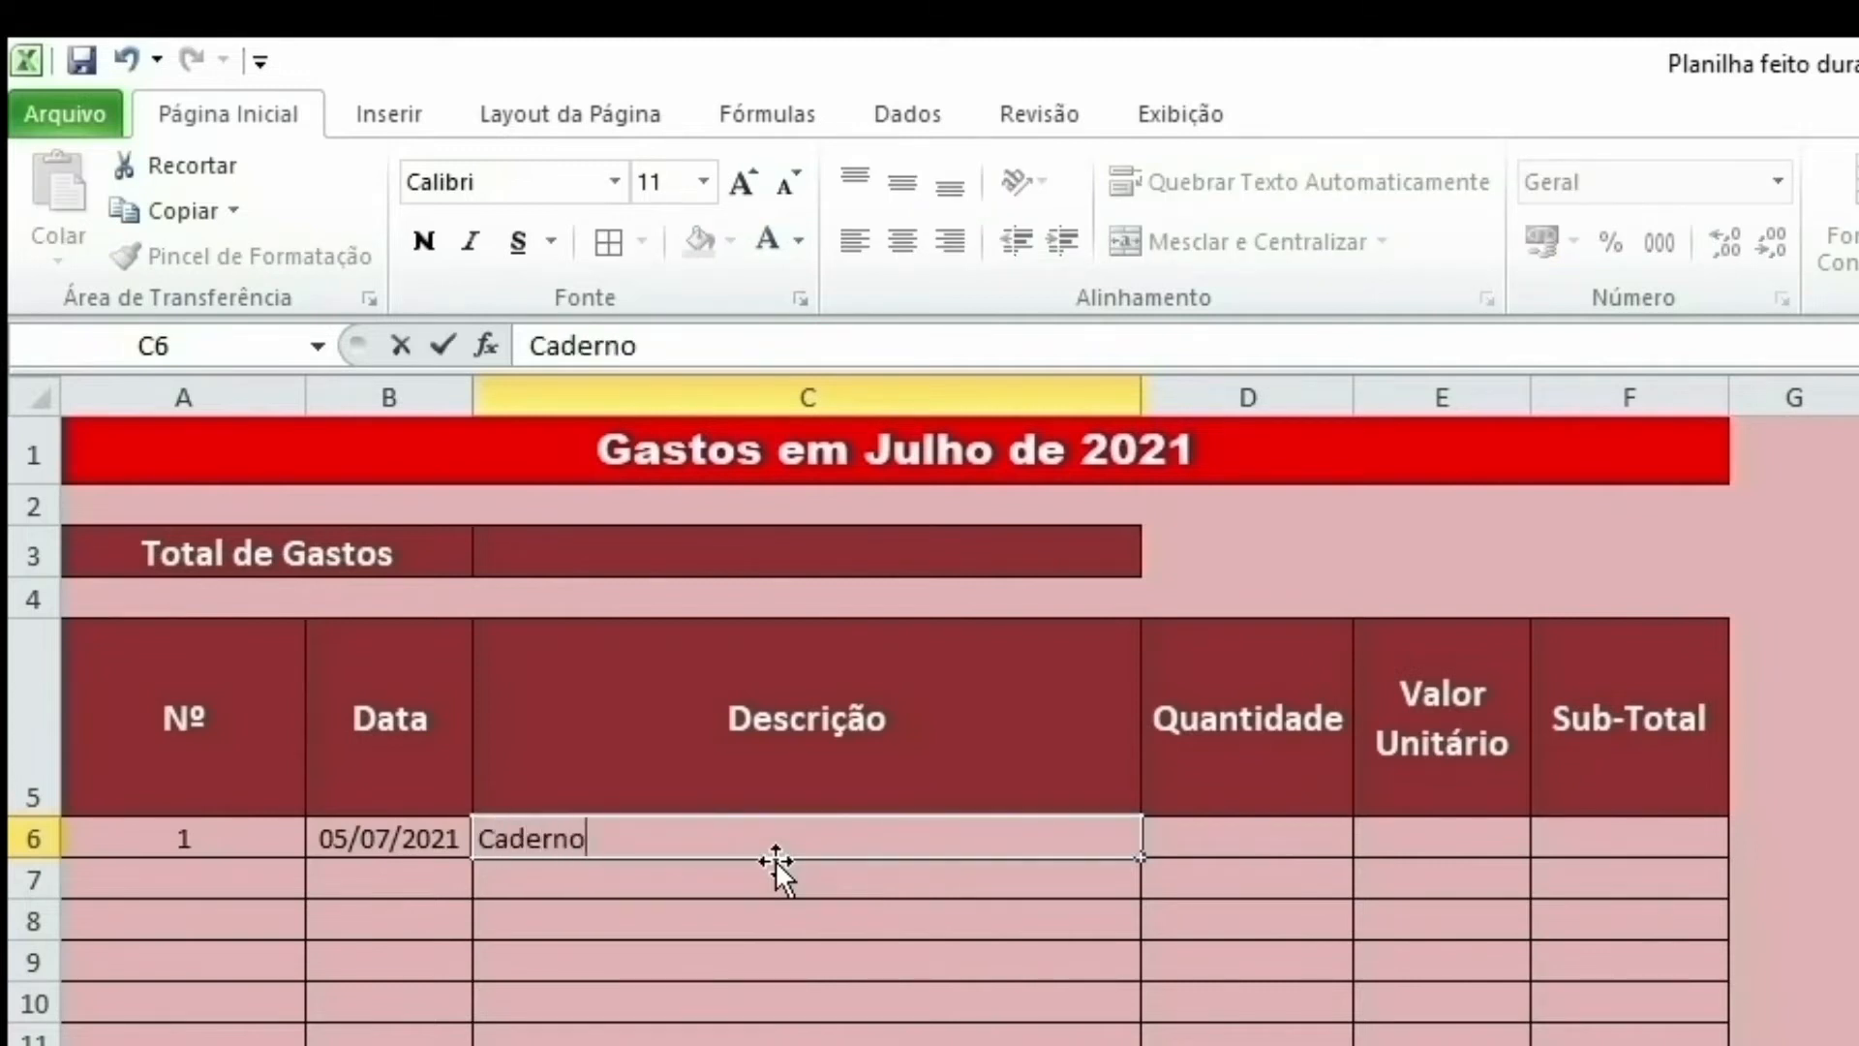
pyautogui.press('Return')
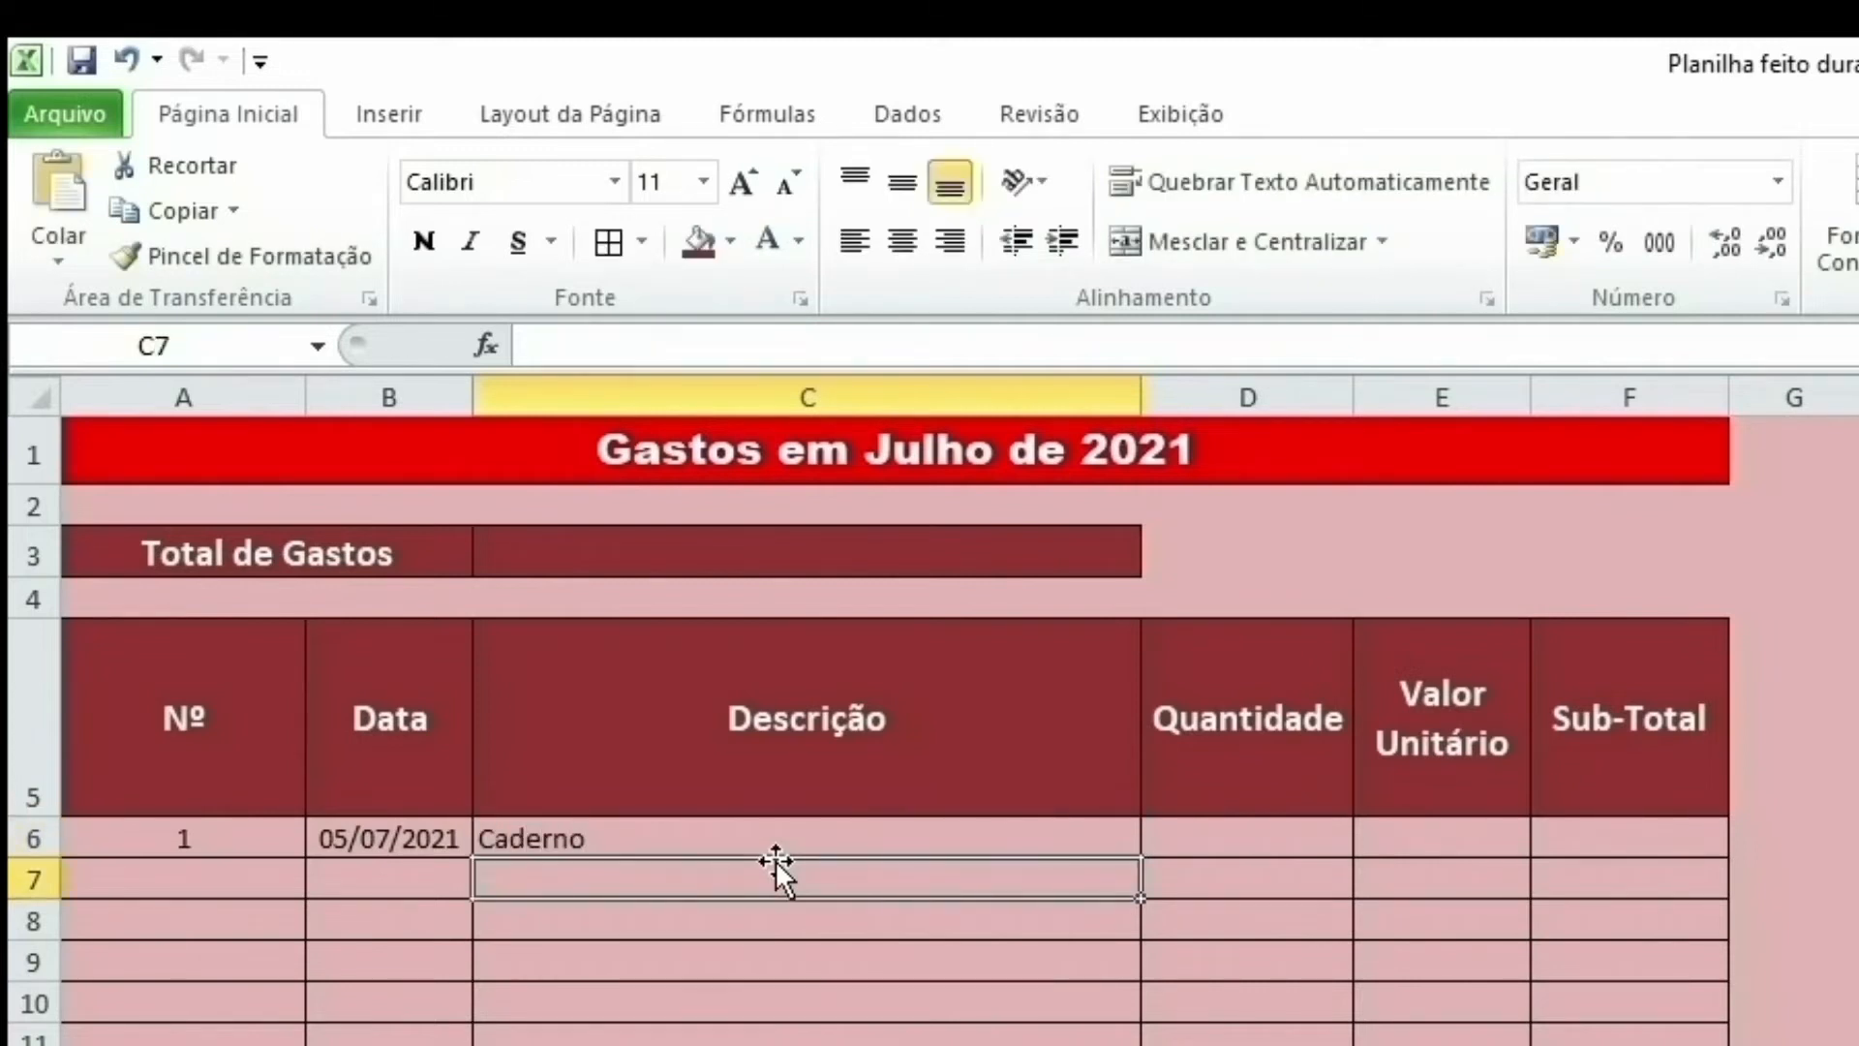
pyautogui.click(772, 836)
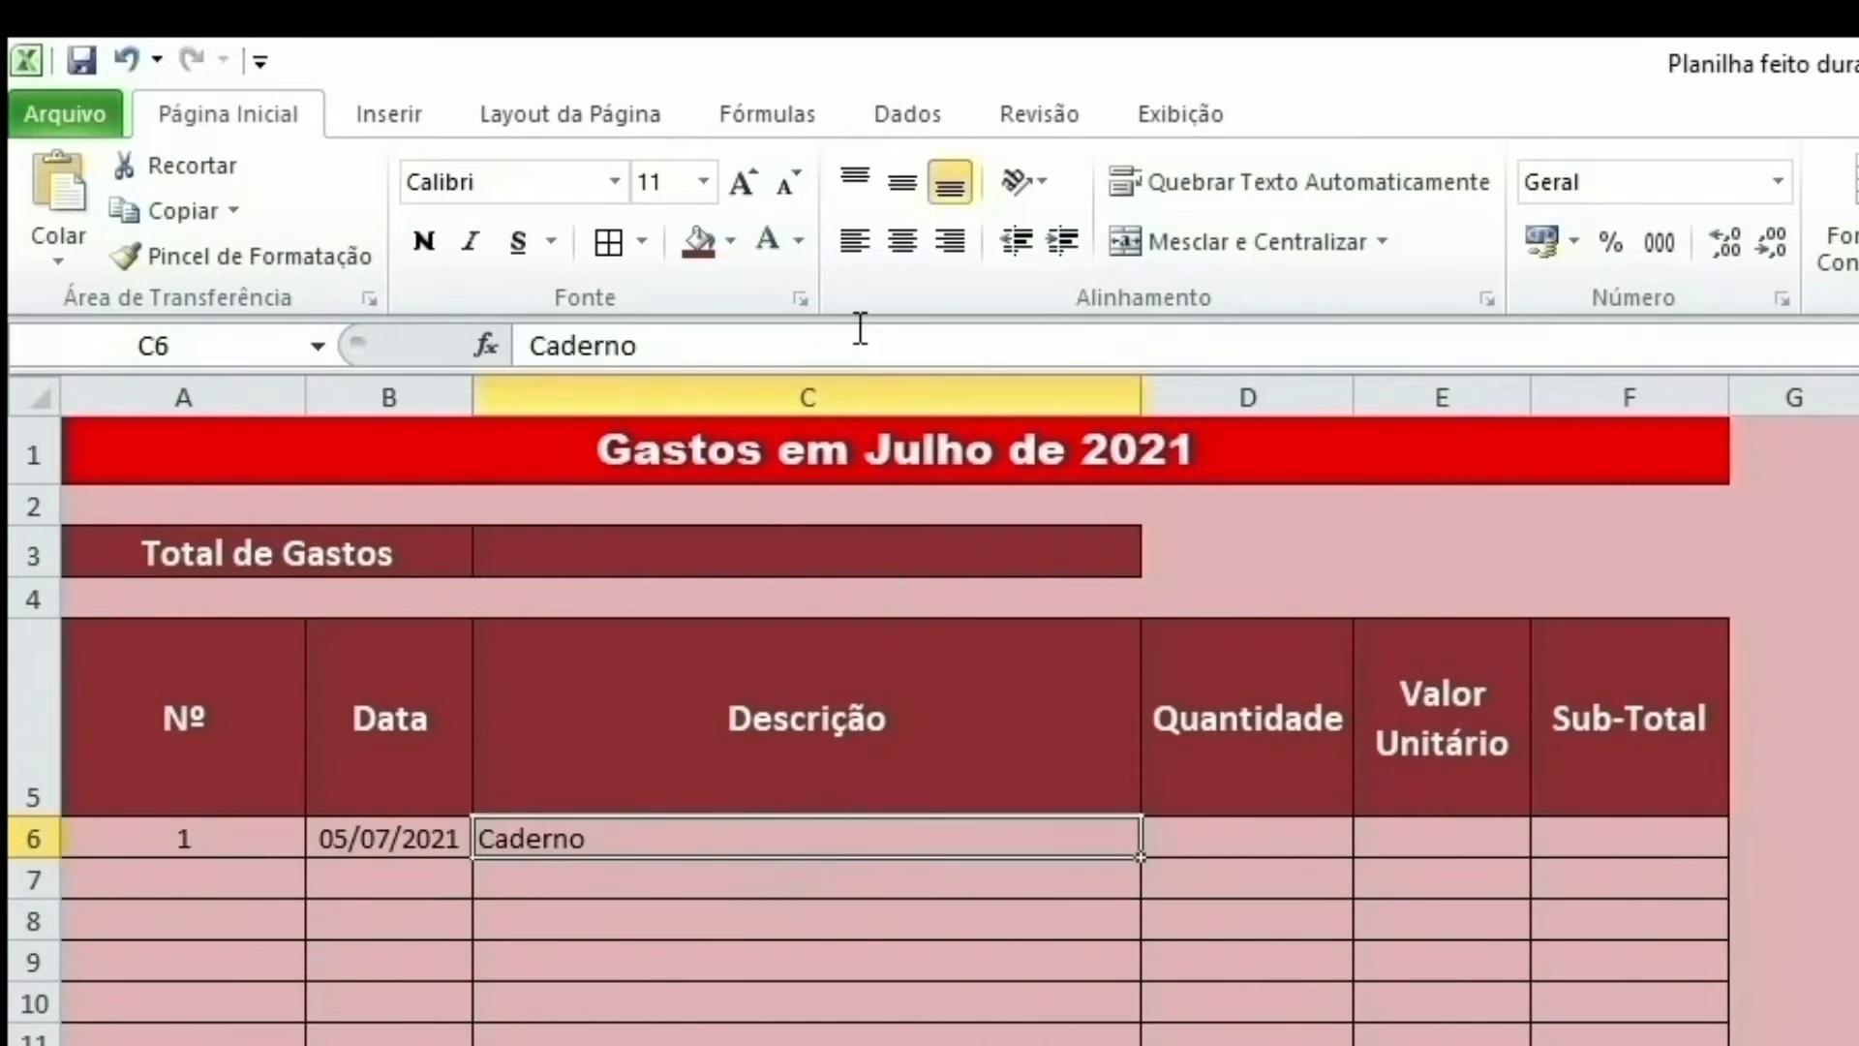
pyautogui.click(849, 244)
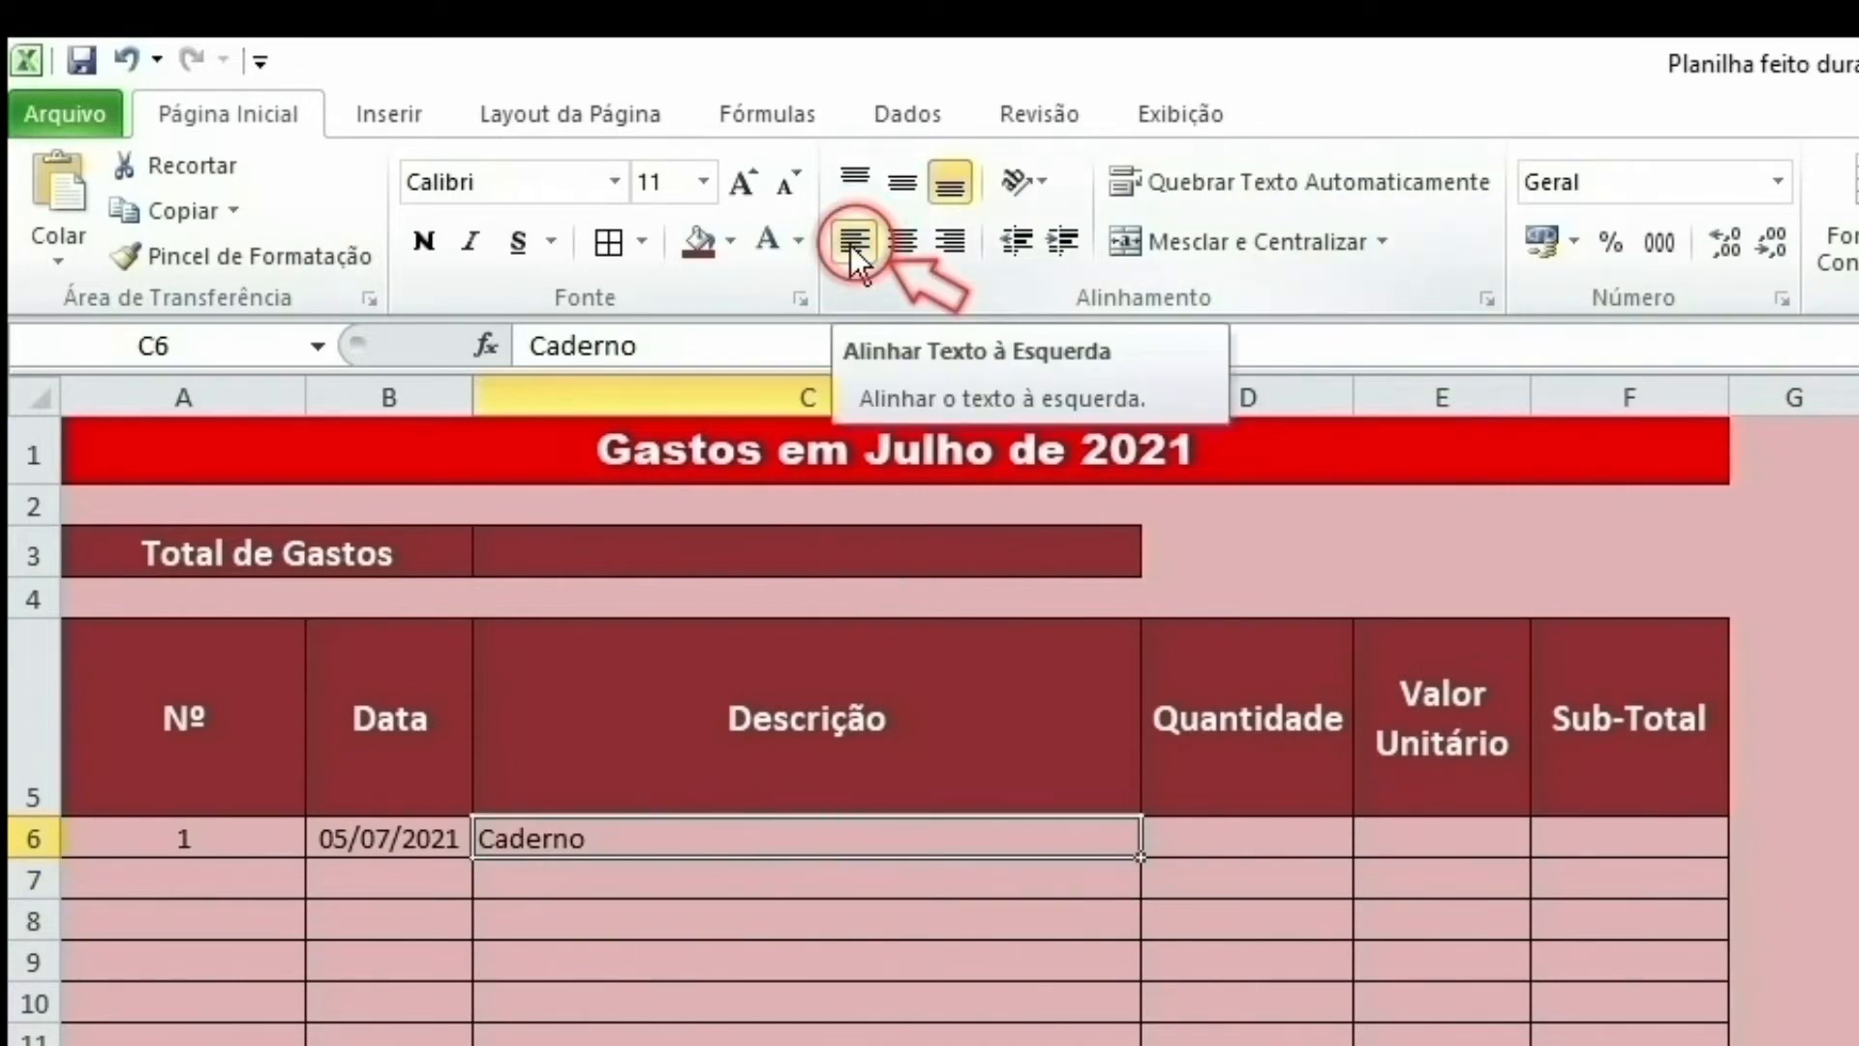
pyautogui.click(903, 188)
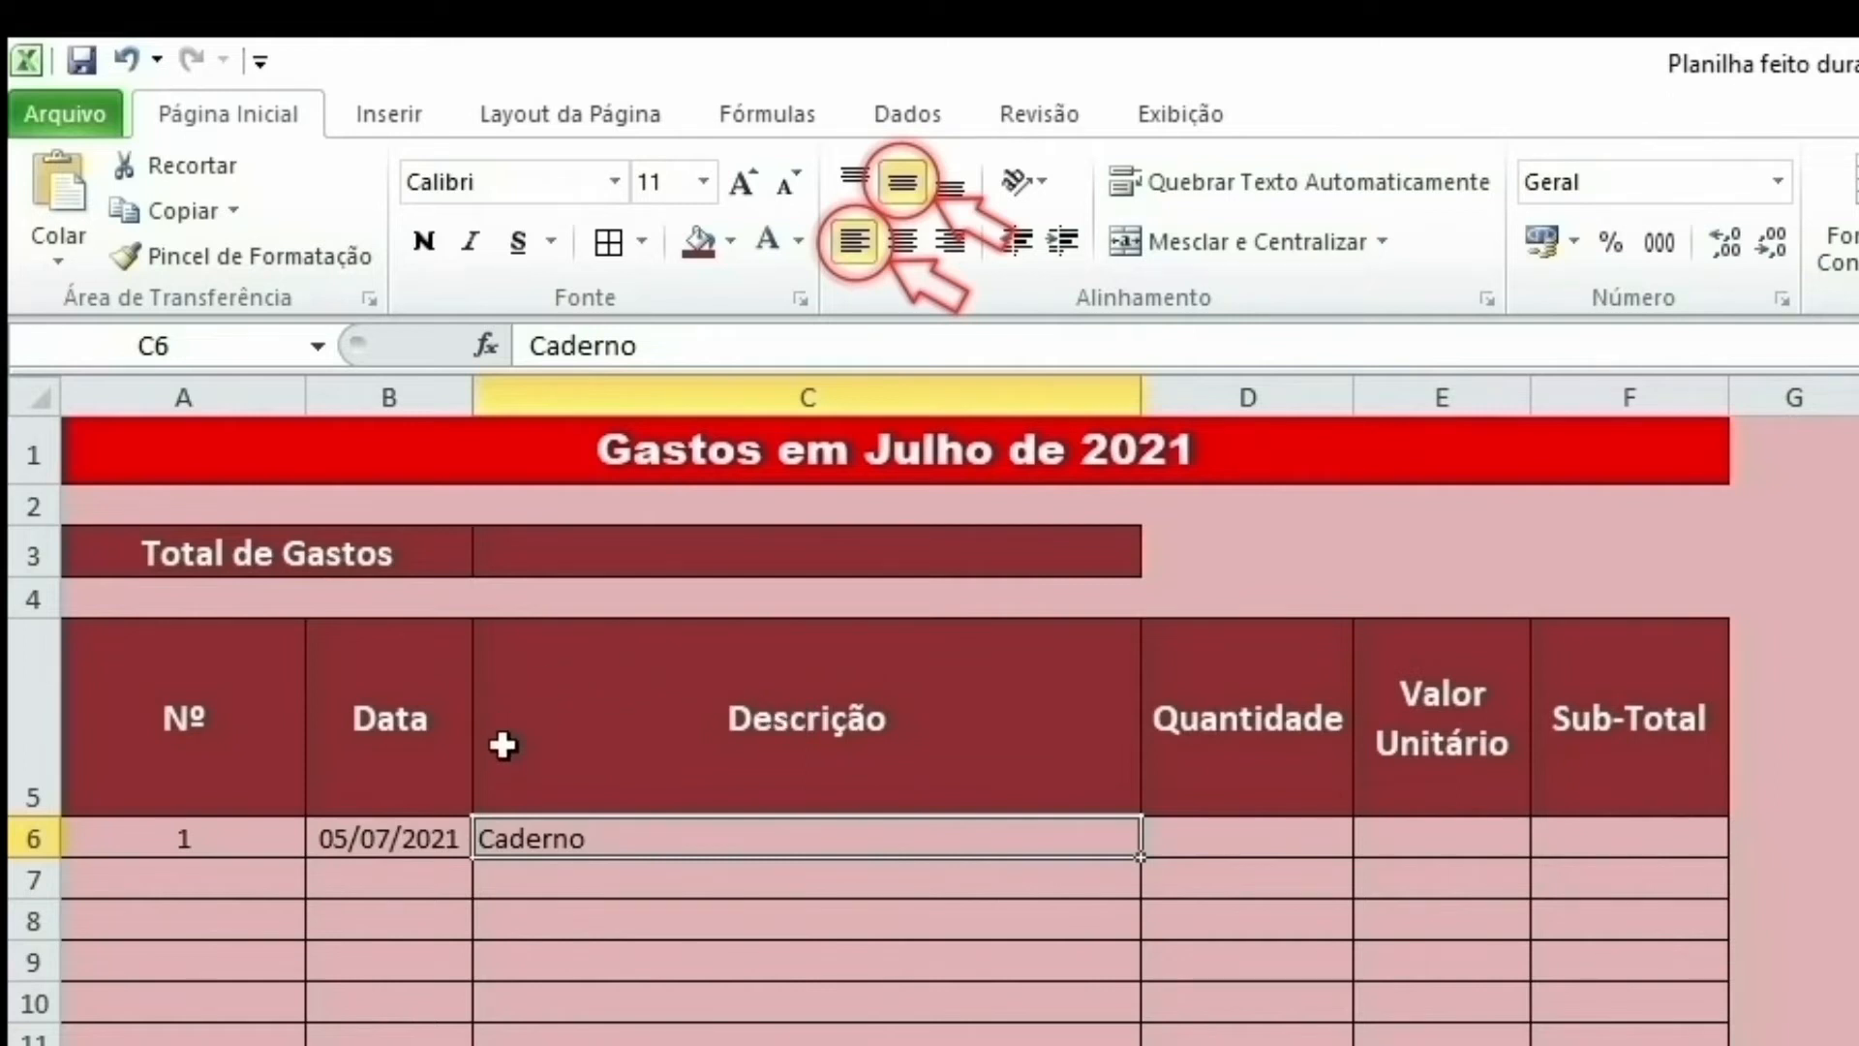
# Step: Enter a quantity of 1 in cell D6 and centre it horizontally and vertically
pyautogui.click(1224, 846)
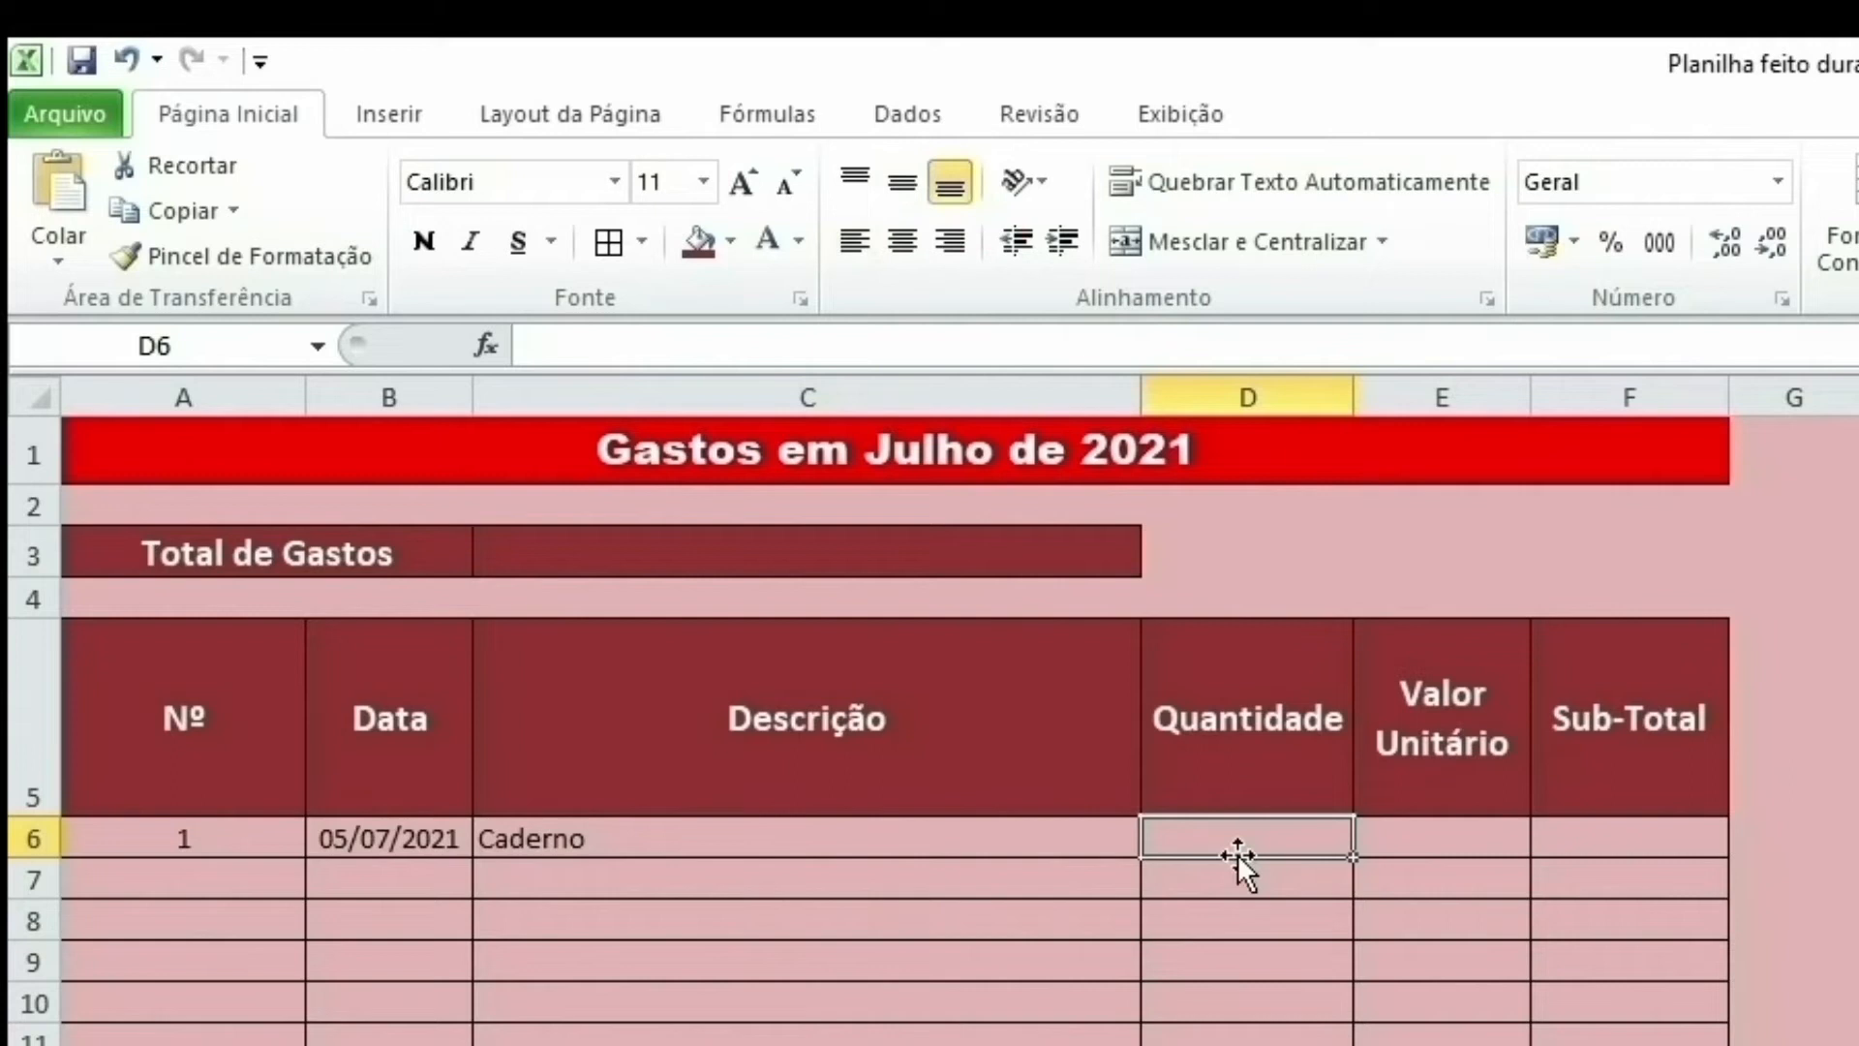
pyautogui.write('1')
pyautogui.press('Return')
pyautogui.click(1276, 843)
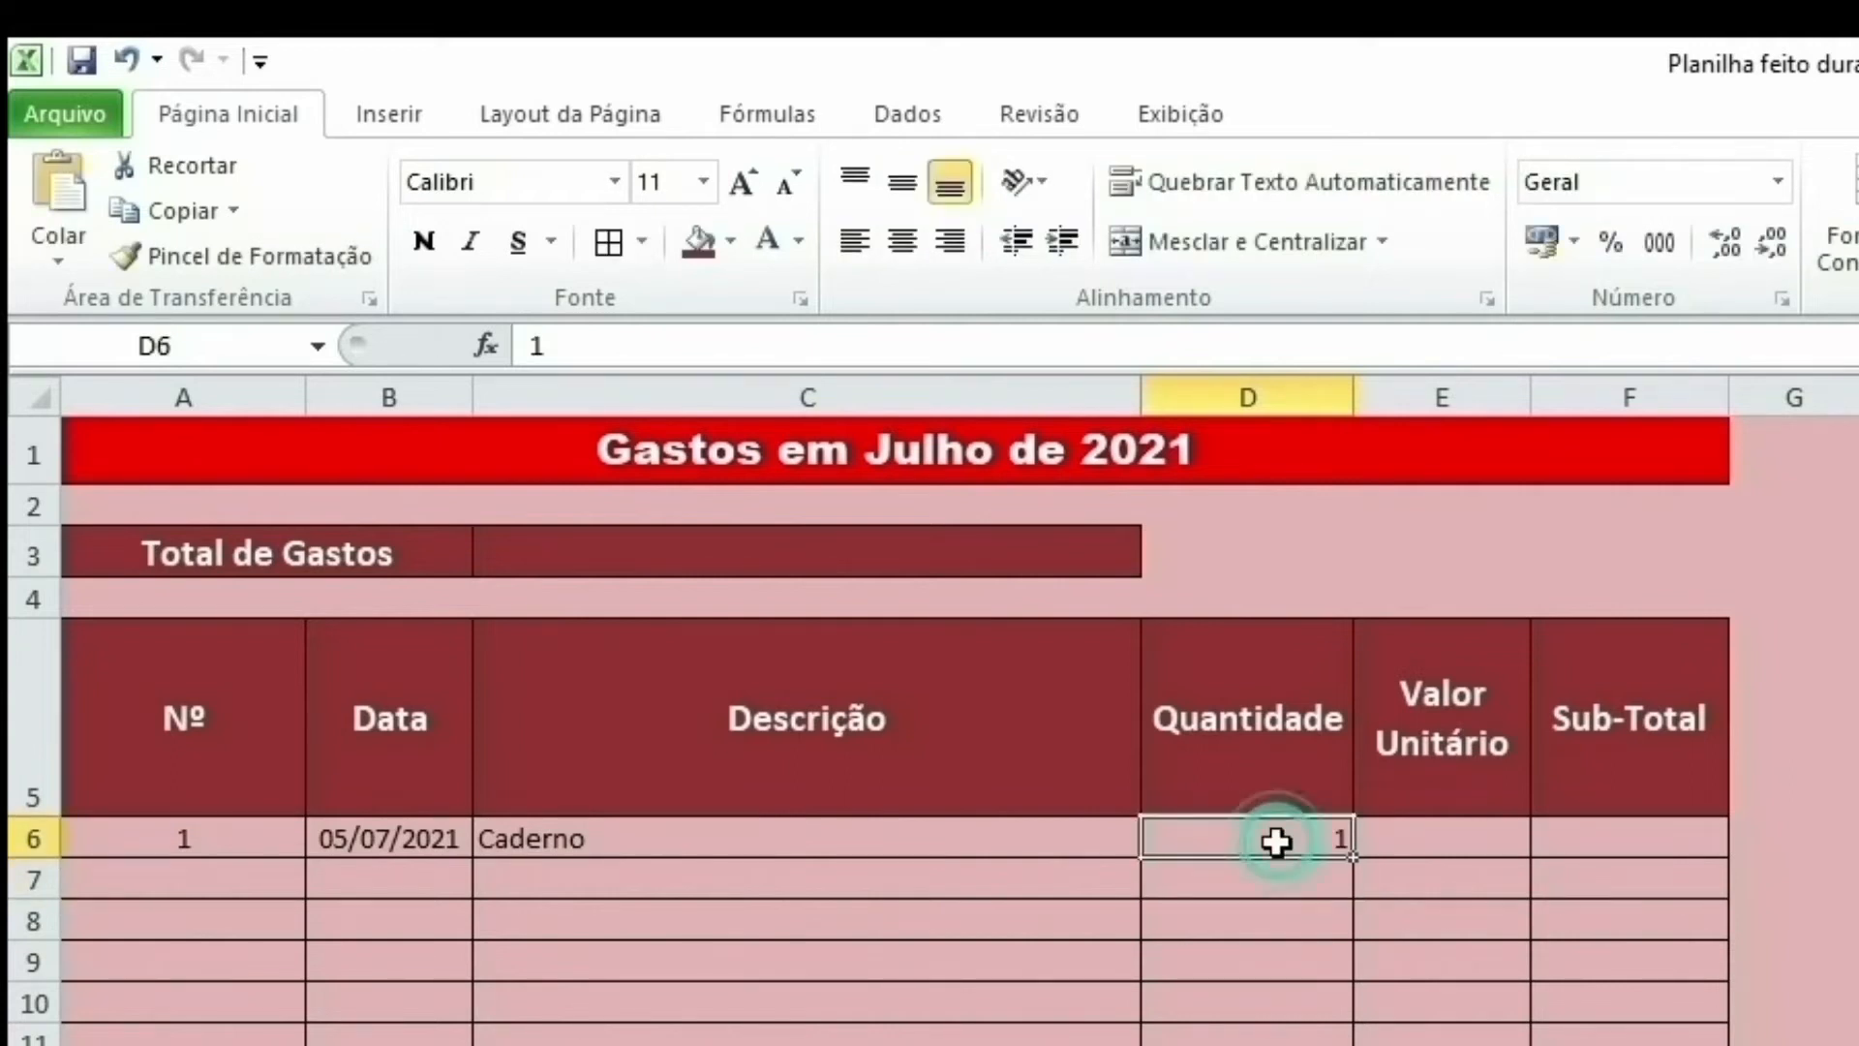
pyautogui.click(903, 246)
pyautogui.click(897, 188)
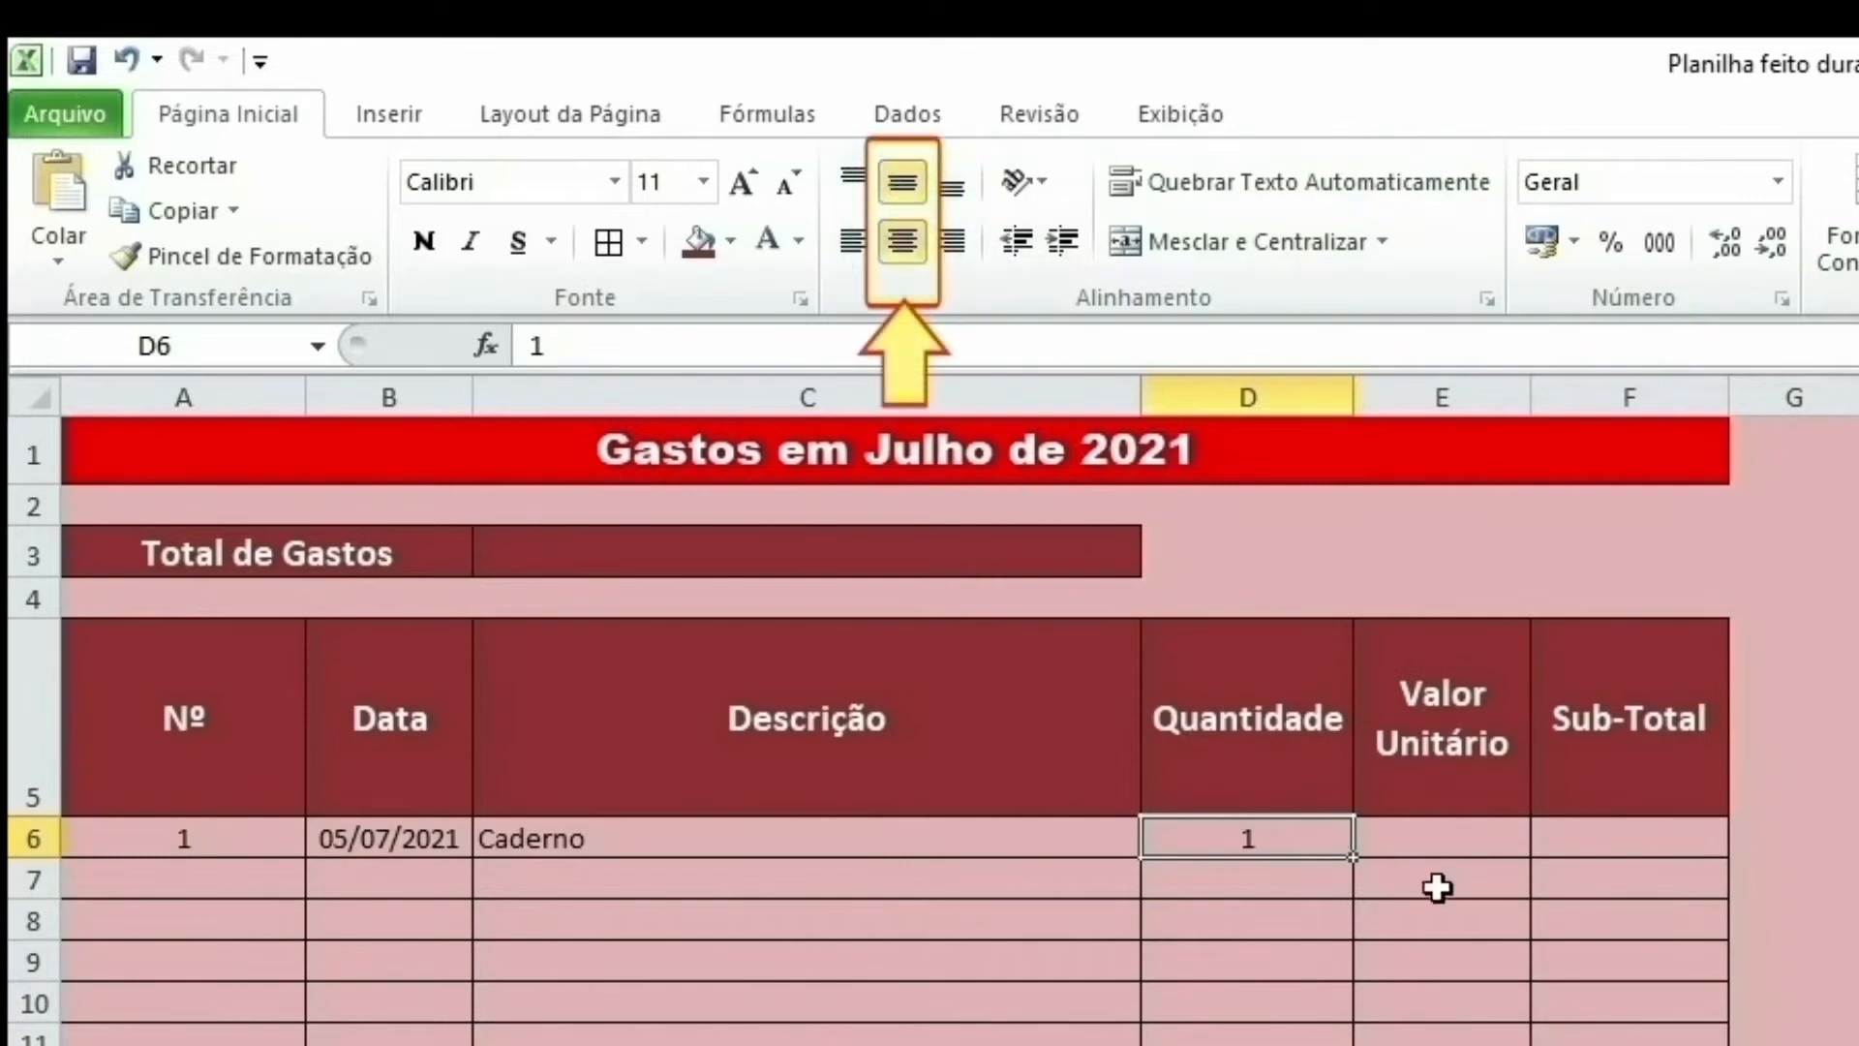
# Step: Enter a unit value of 10 in cell E6 and apply the accounting number format in R$
pyautogui.click(1447, 845)
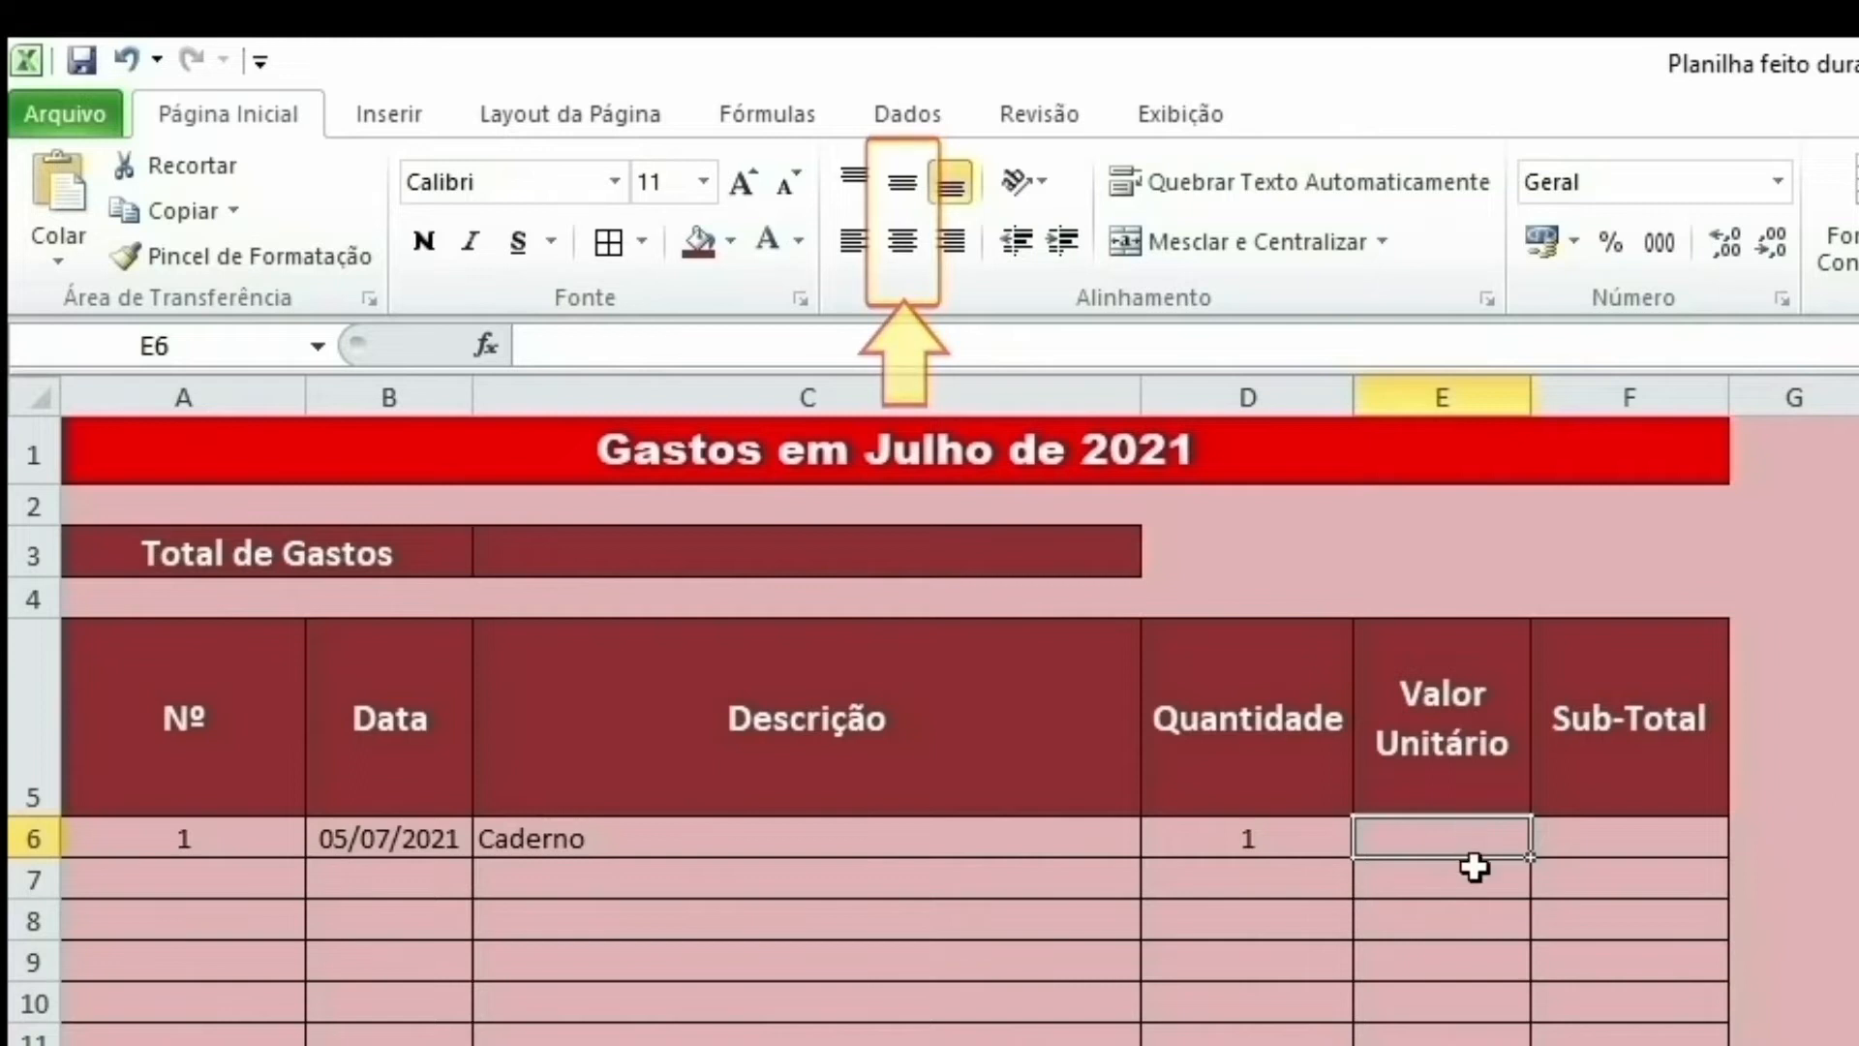
pyautogui.click(739, 552)
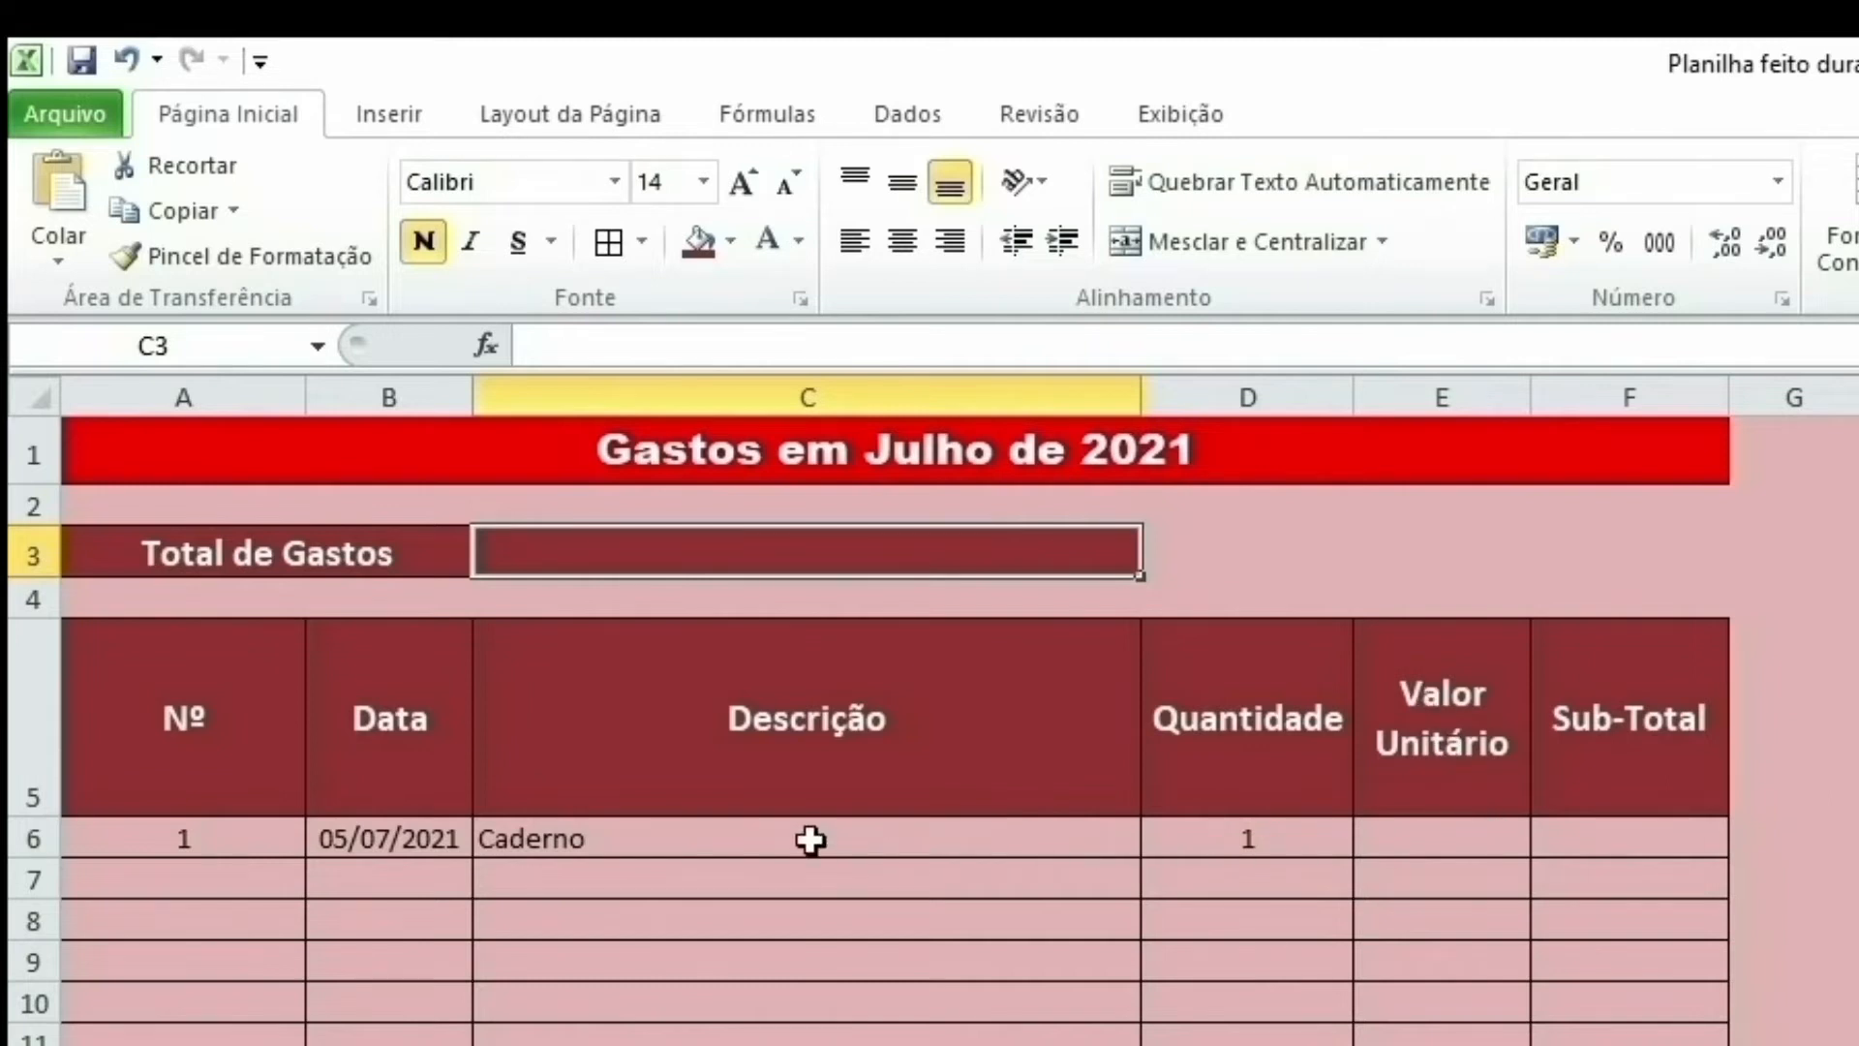
pyautogui.click(1461, 837)
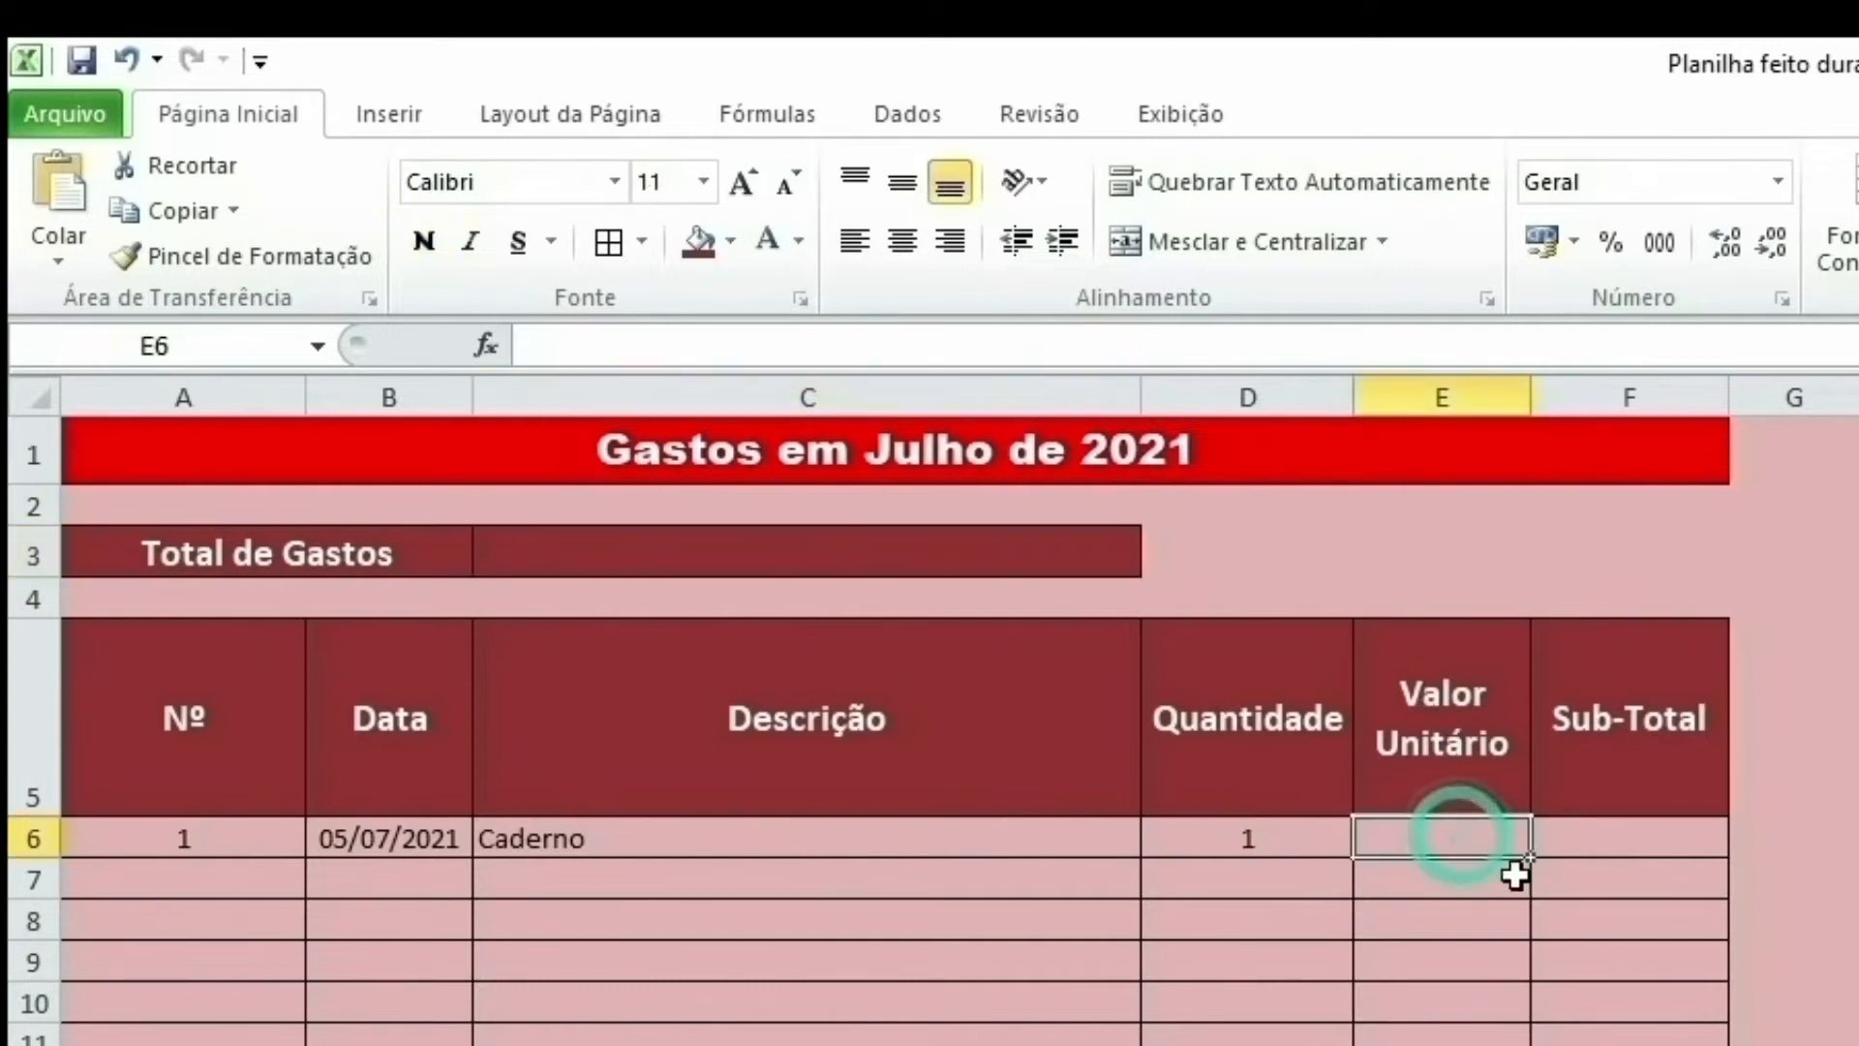
pyautogui.write('10')
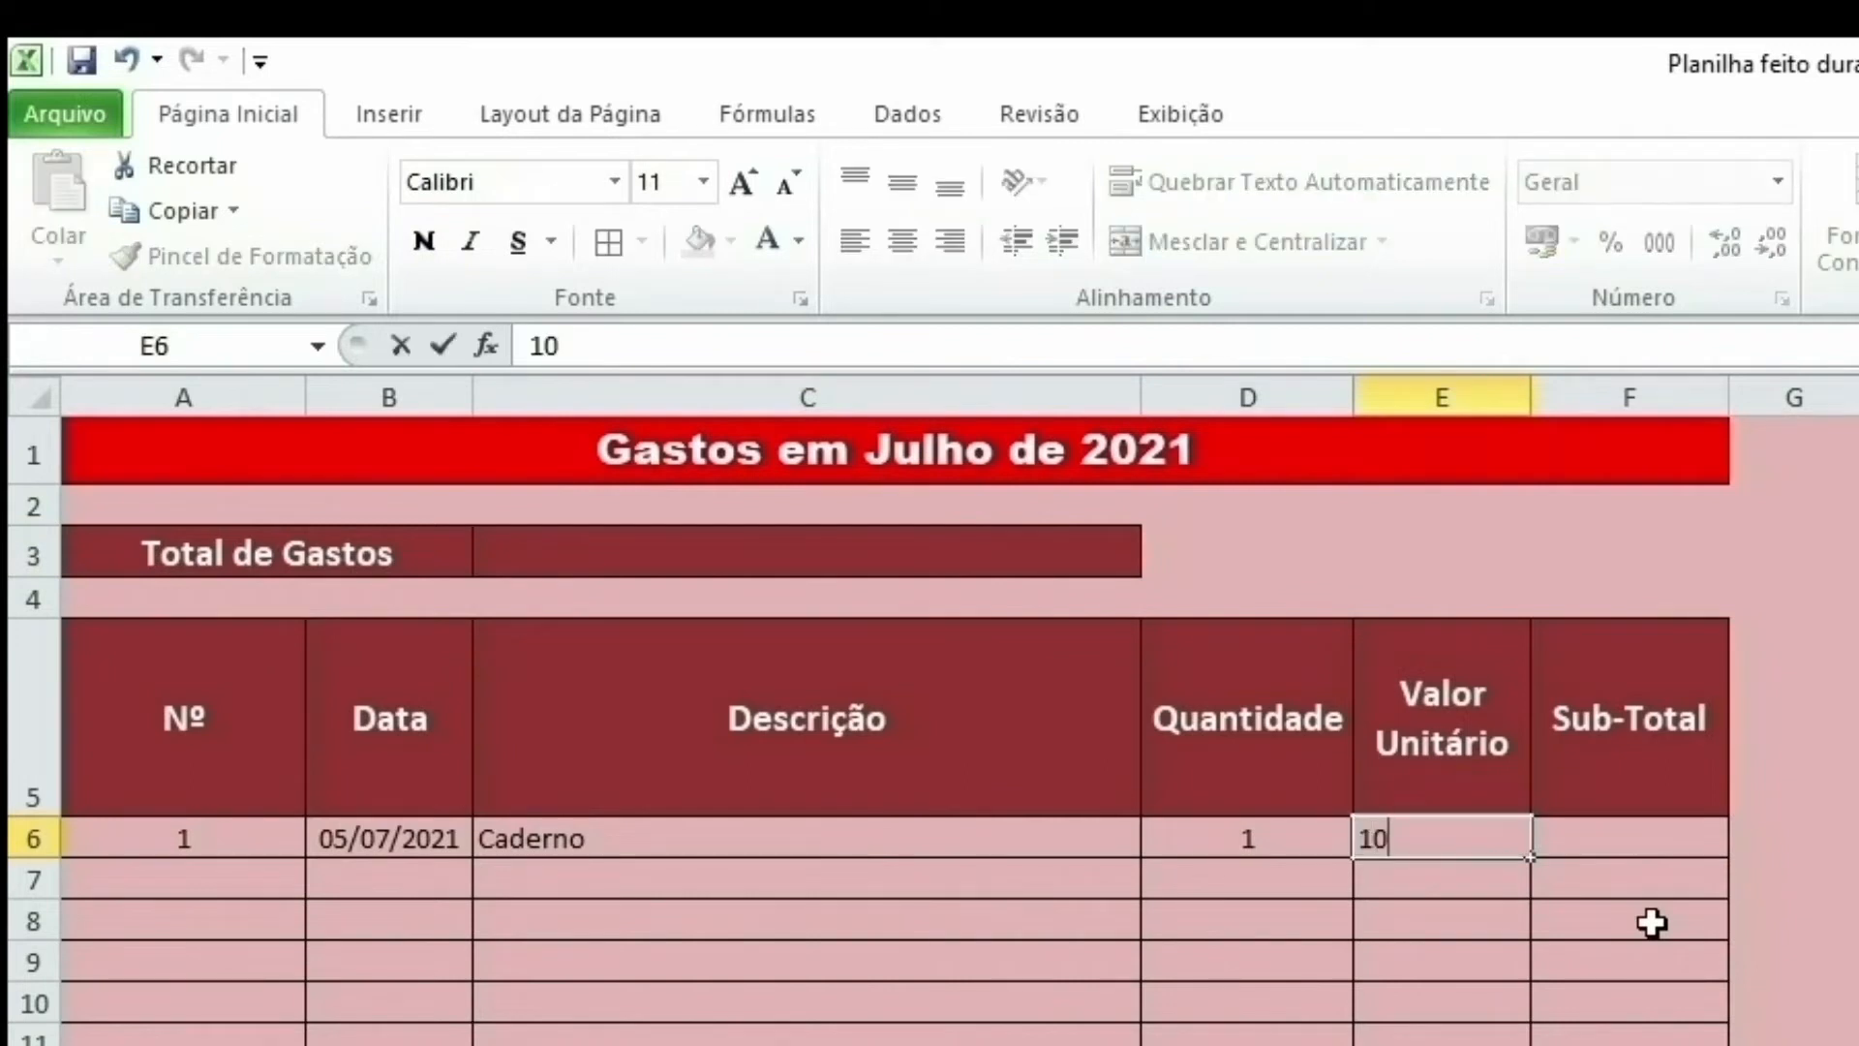
pyautogui.press('Return')
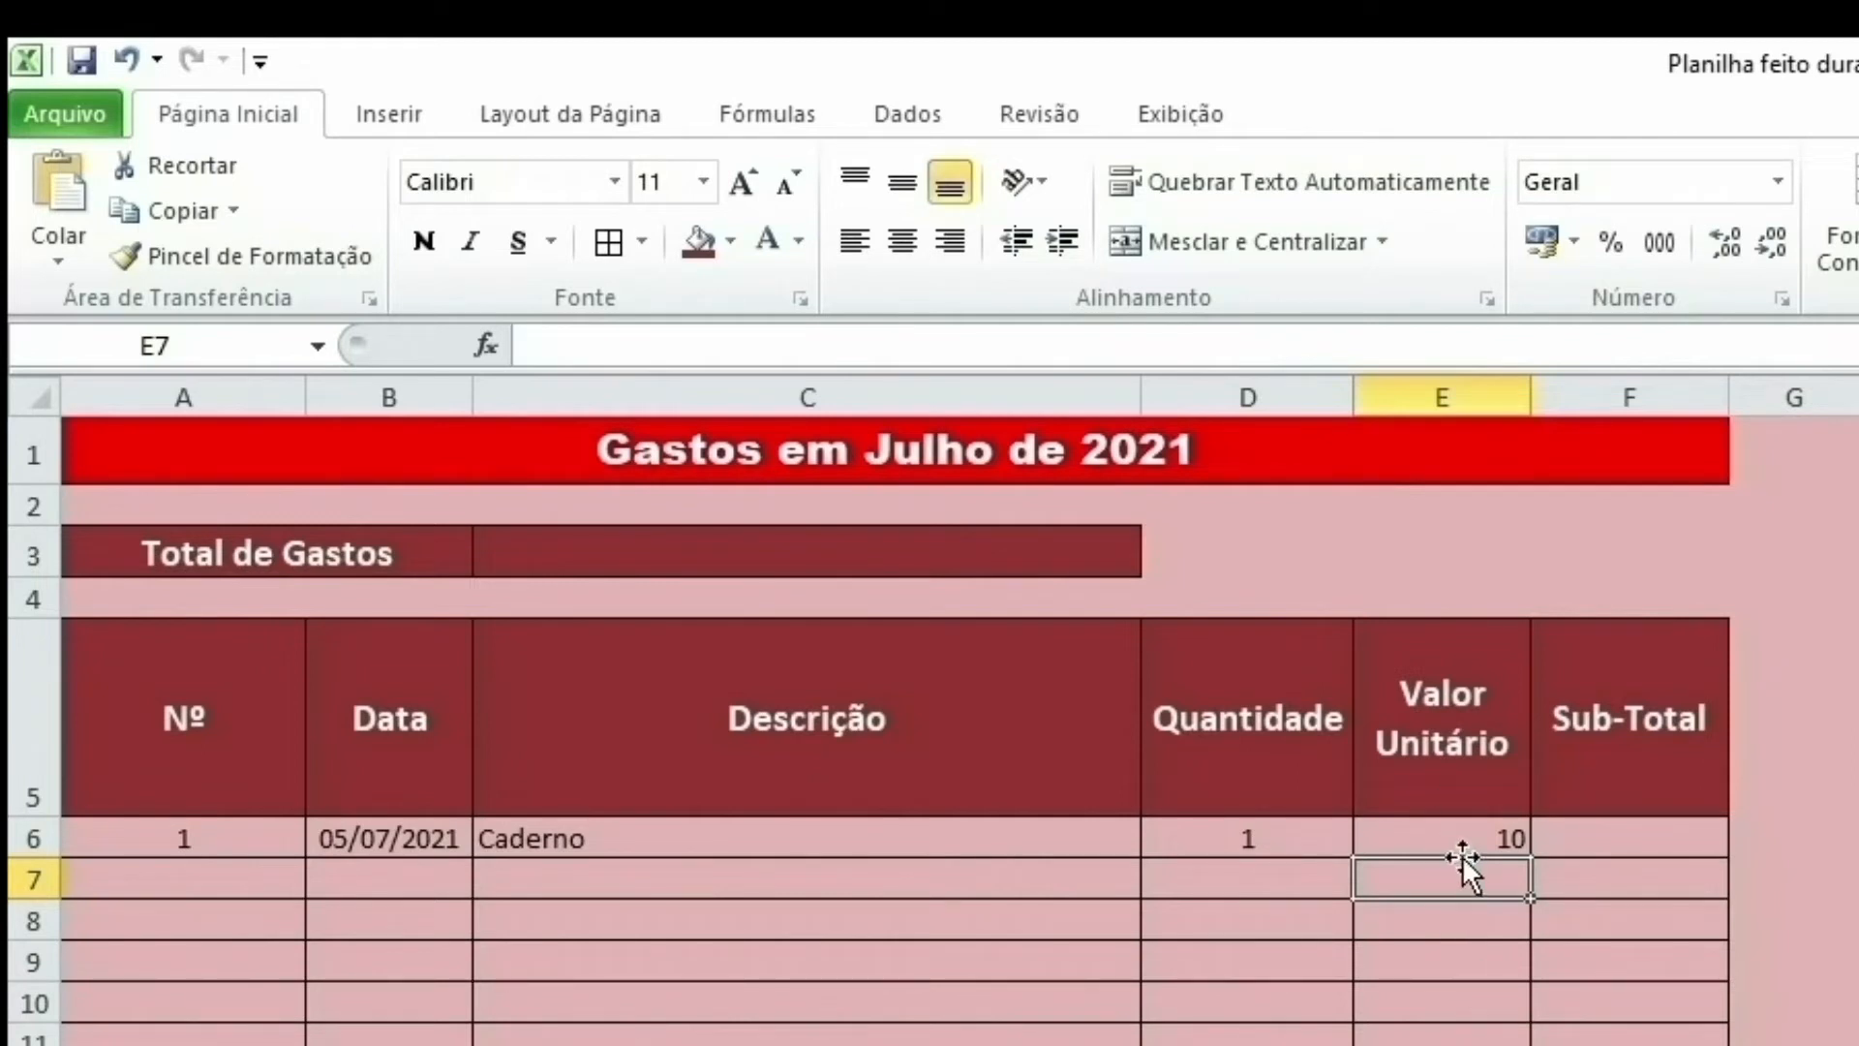
pyautogui.click(1441, 834)
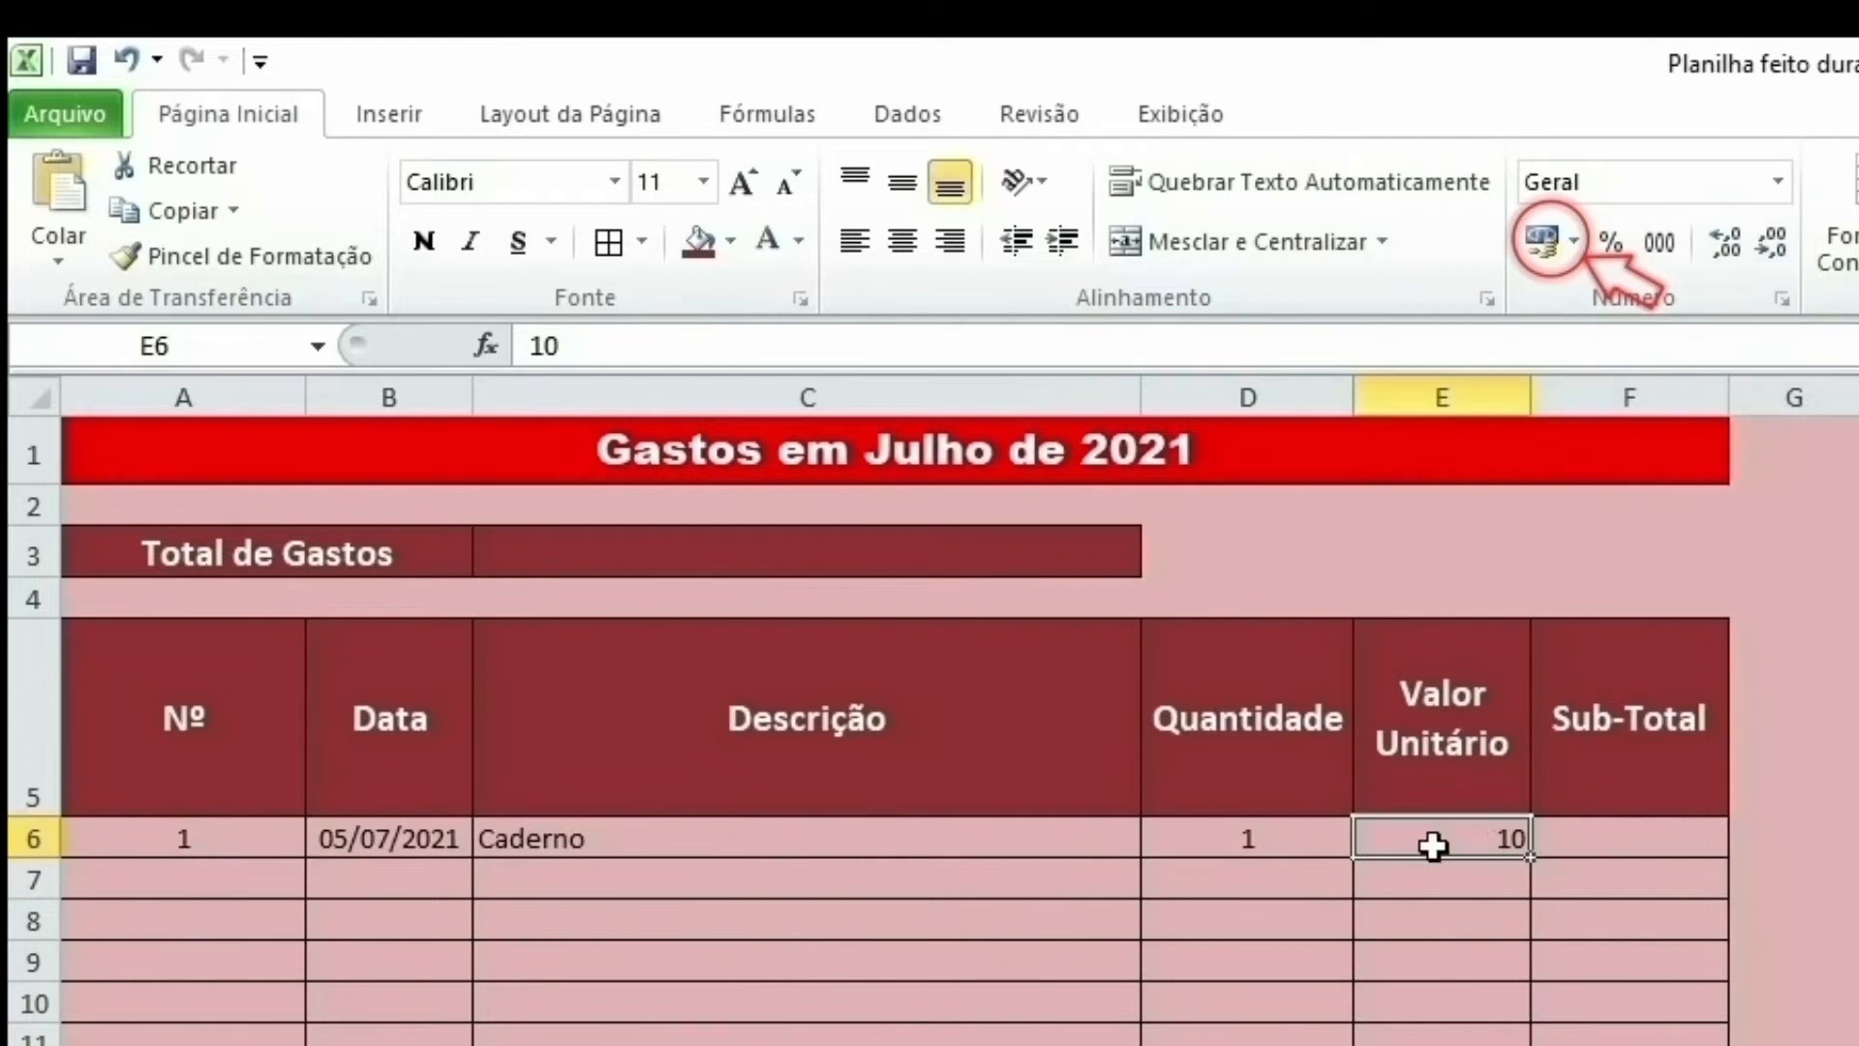
pyautogui.click(1542, 241)
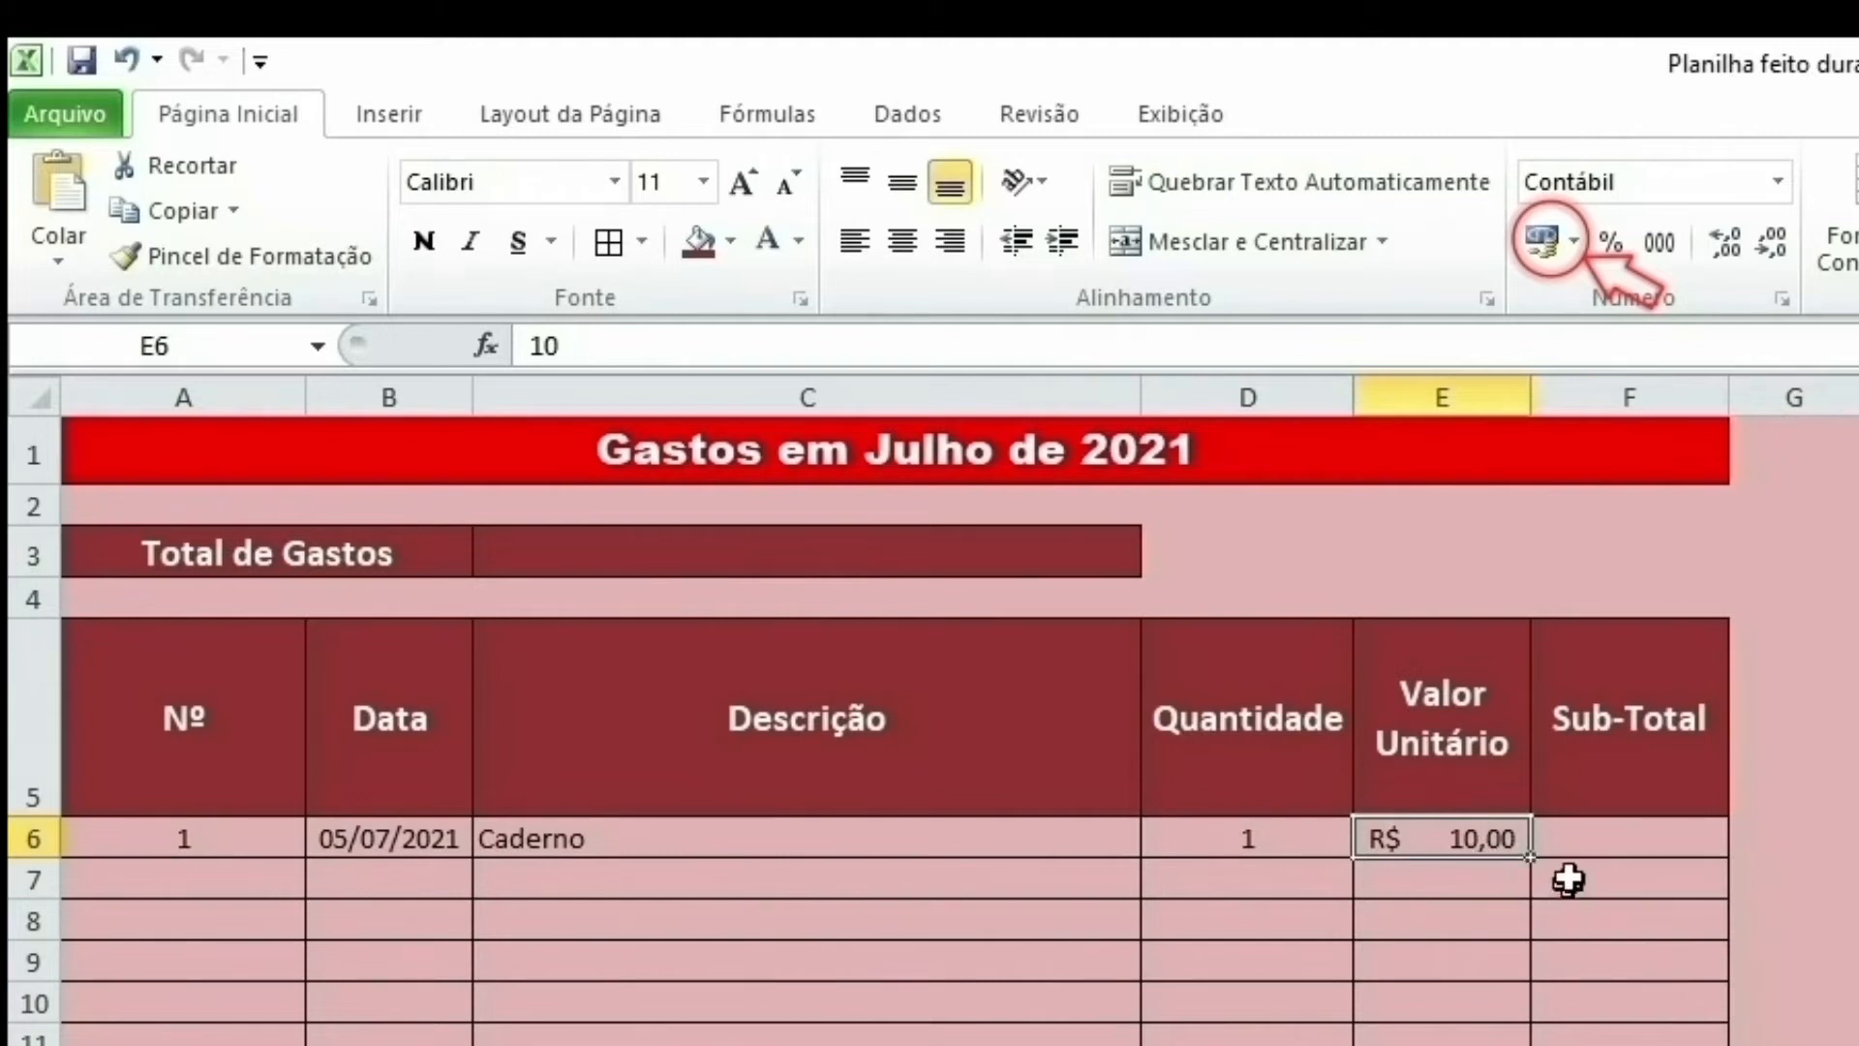
# Step: Enter the formula =D6*E6 in cell F6 to multiply the entry's quantity by its unit value
pyautogui.click(1588, 839)
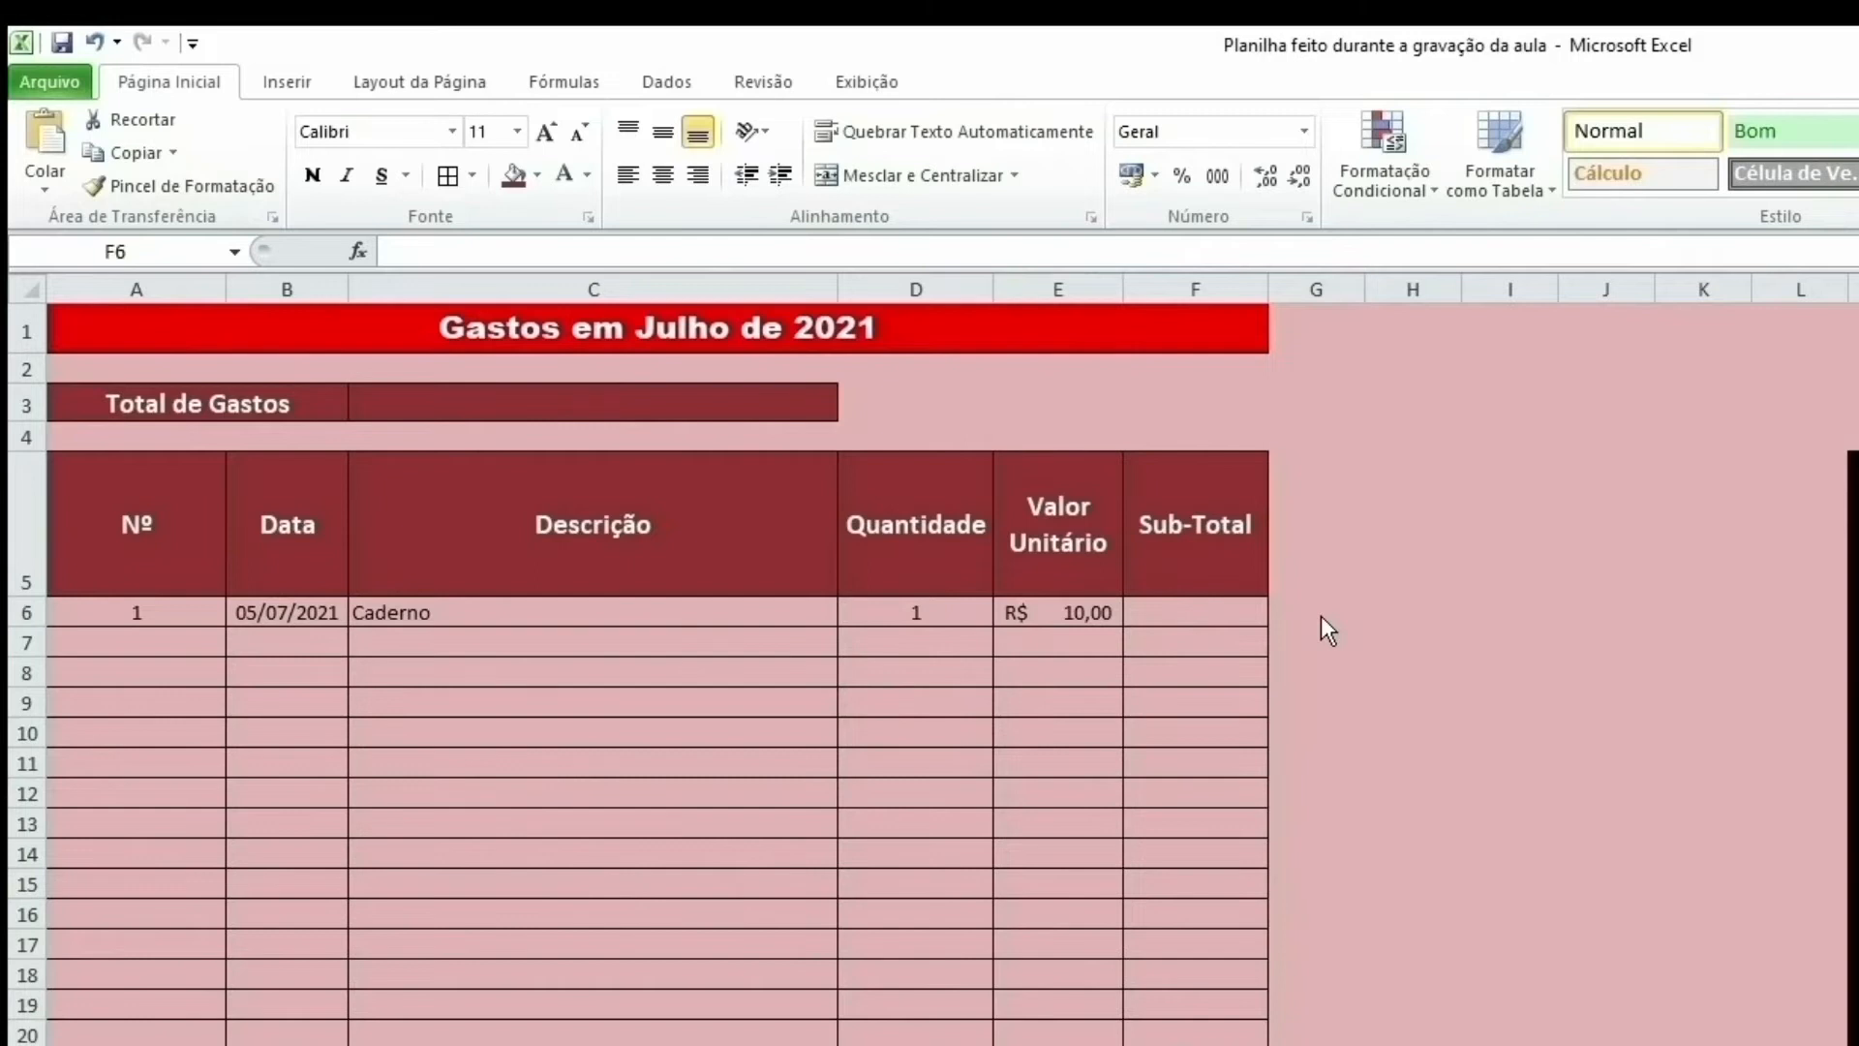
pyautogui.click(1174, 612)
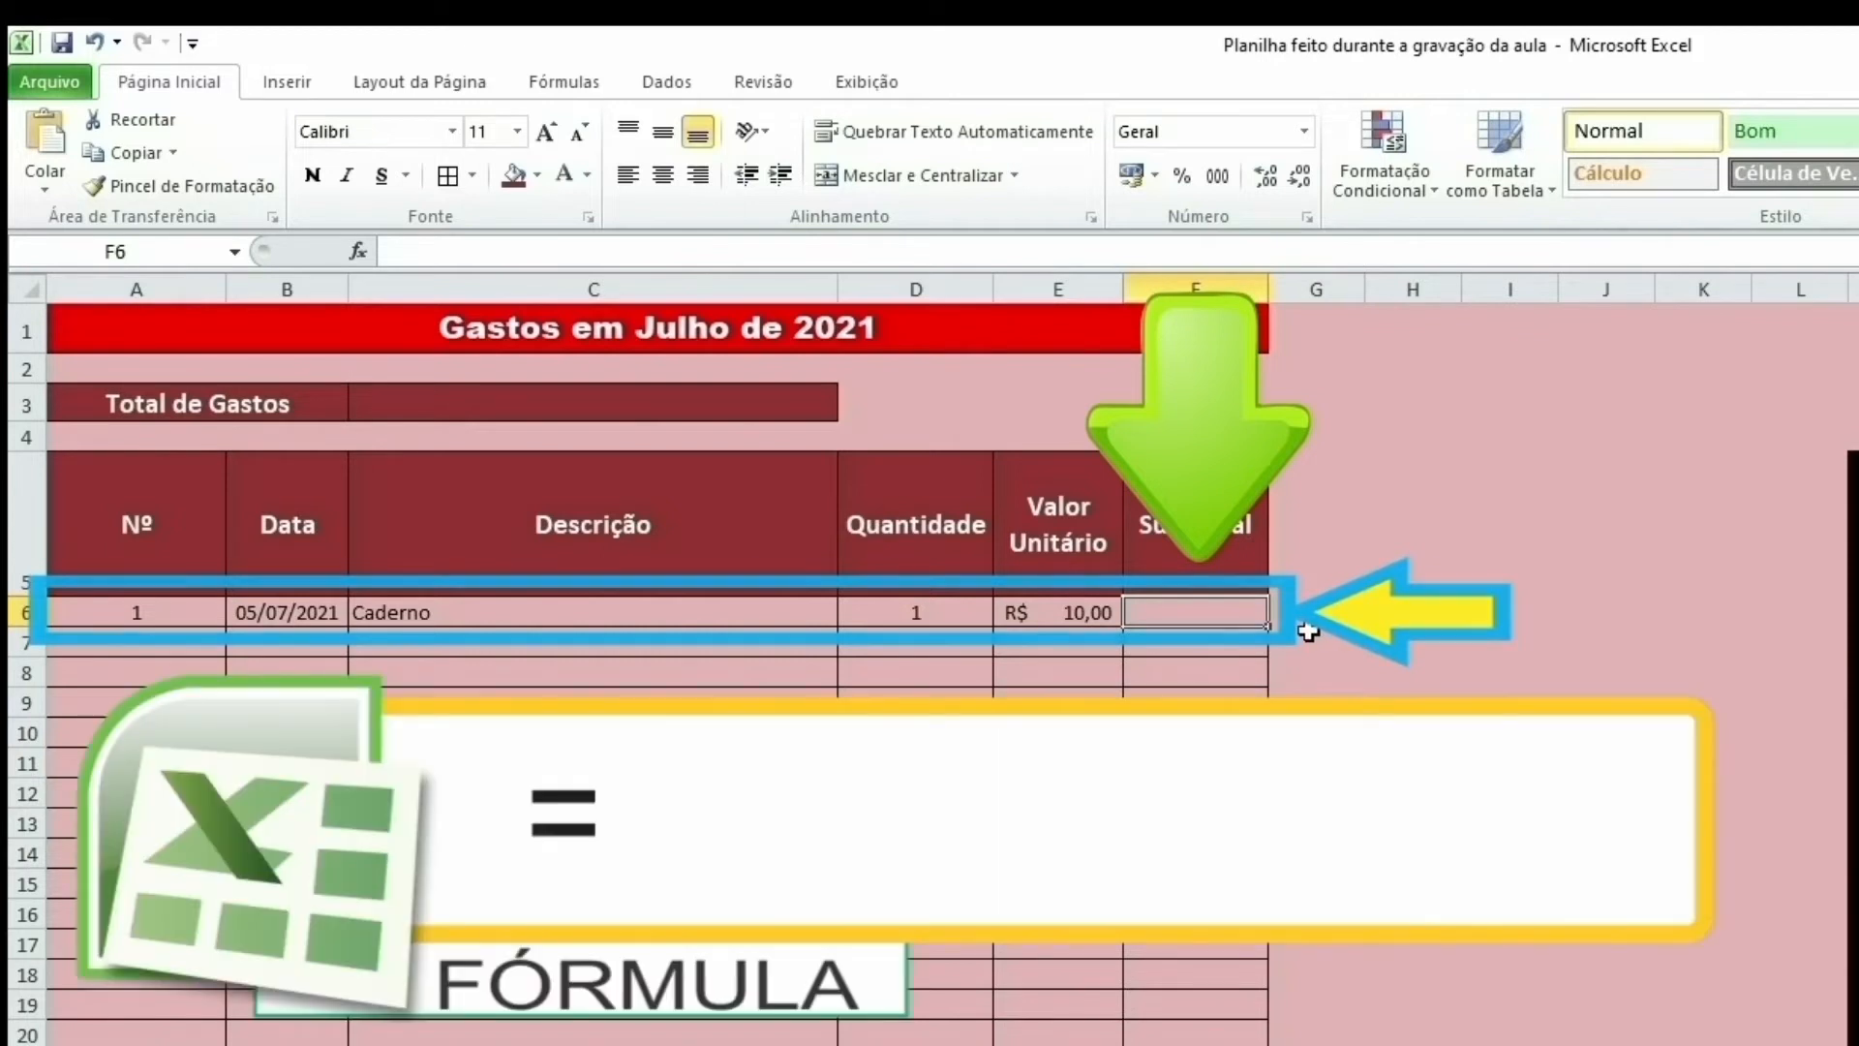
pyautogui.write('=')
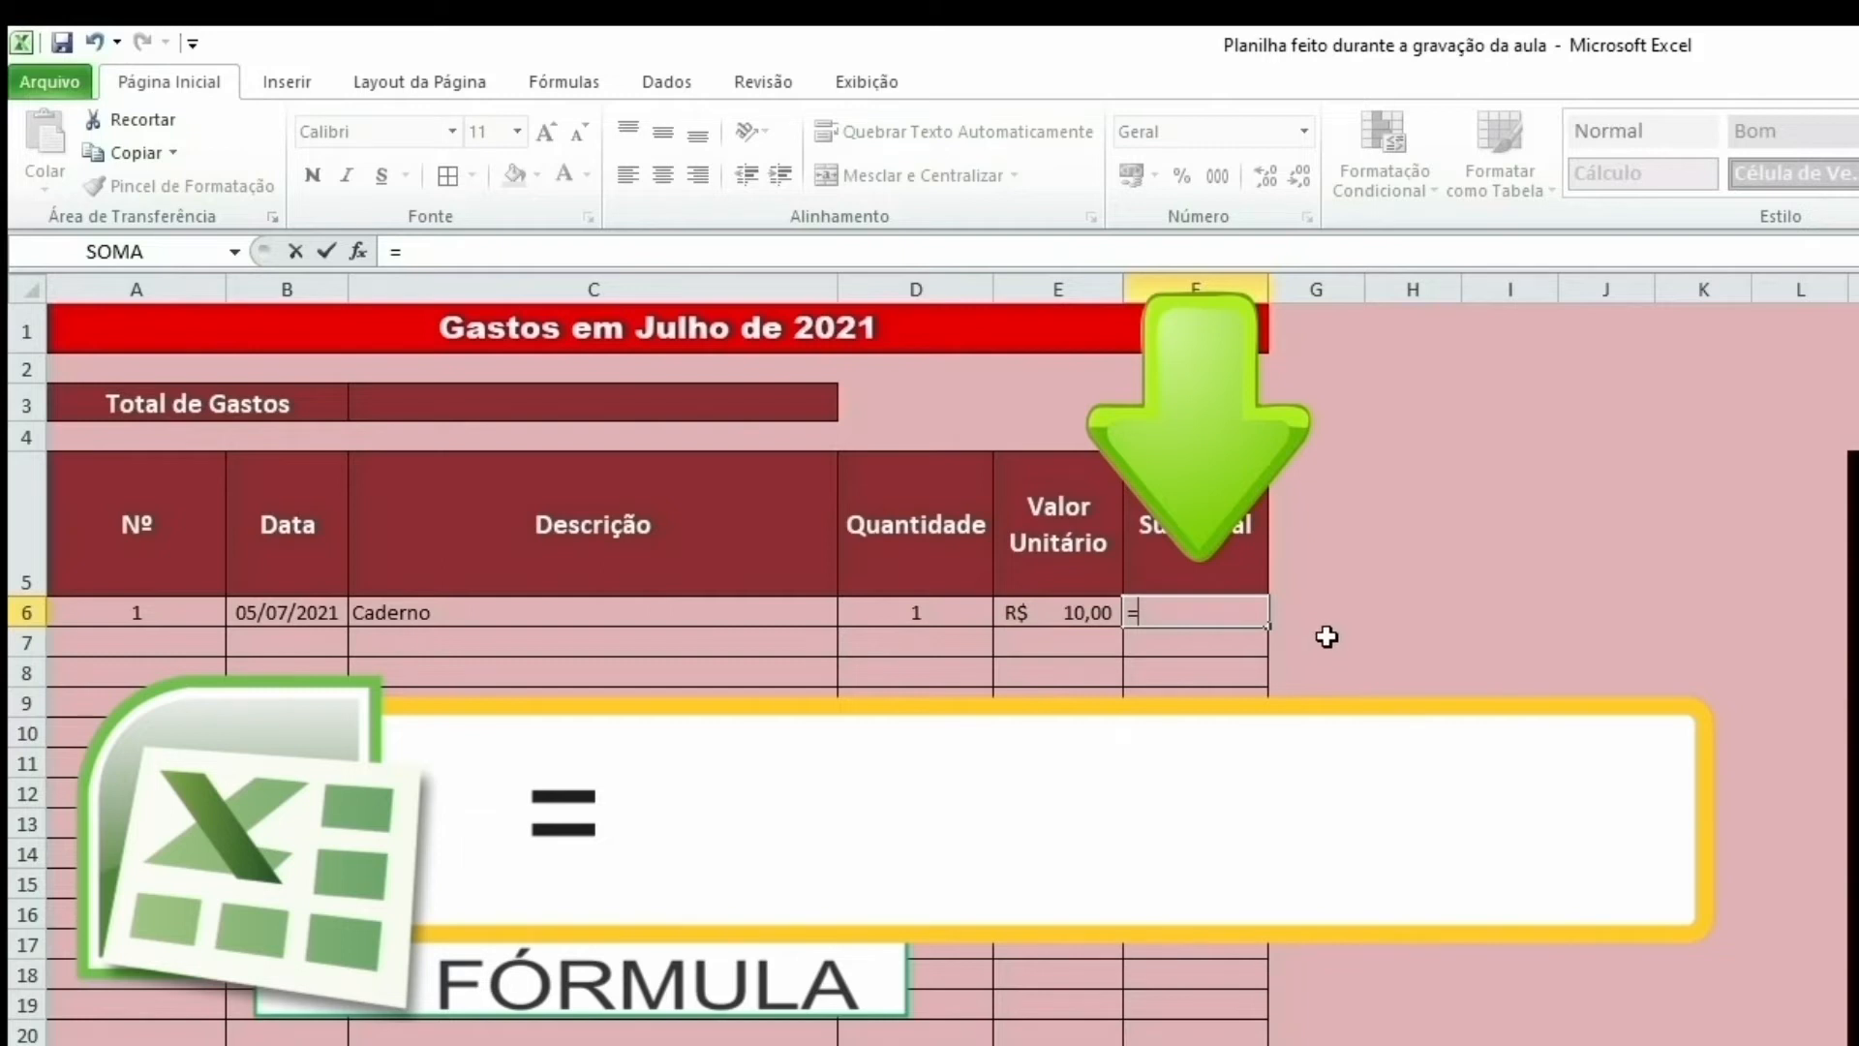
pyautogui.click(964, 612)
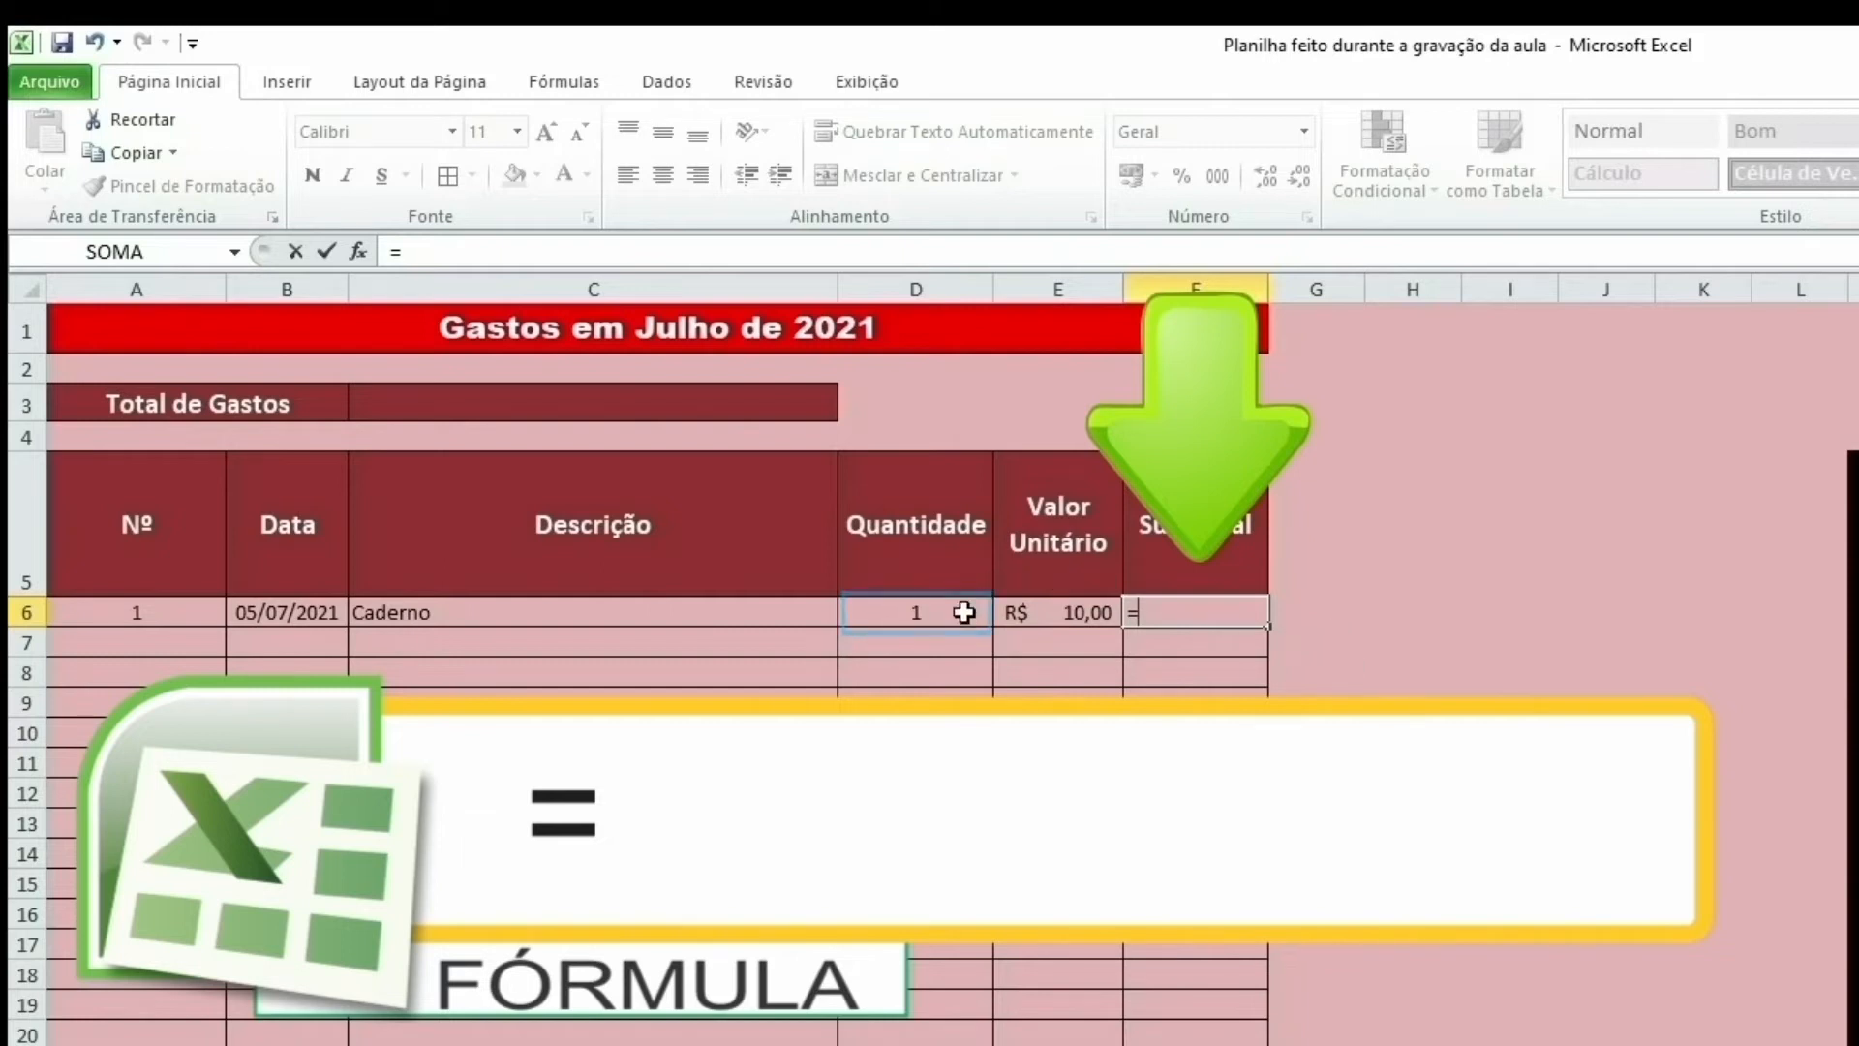
pyautogui.click(1075, 615)
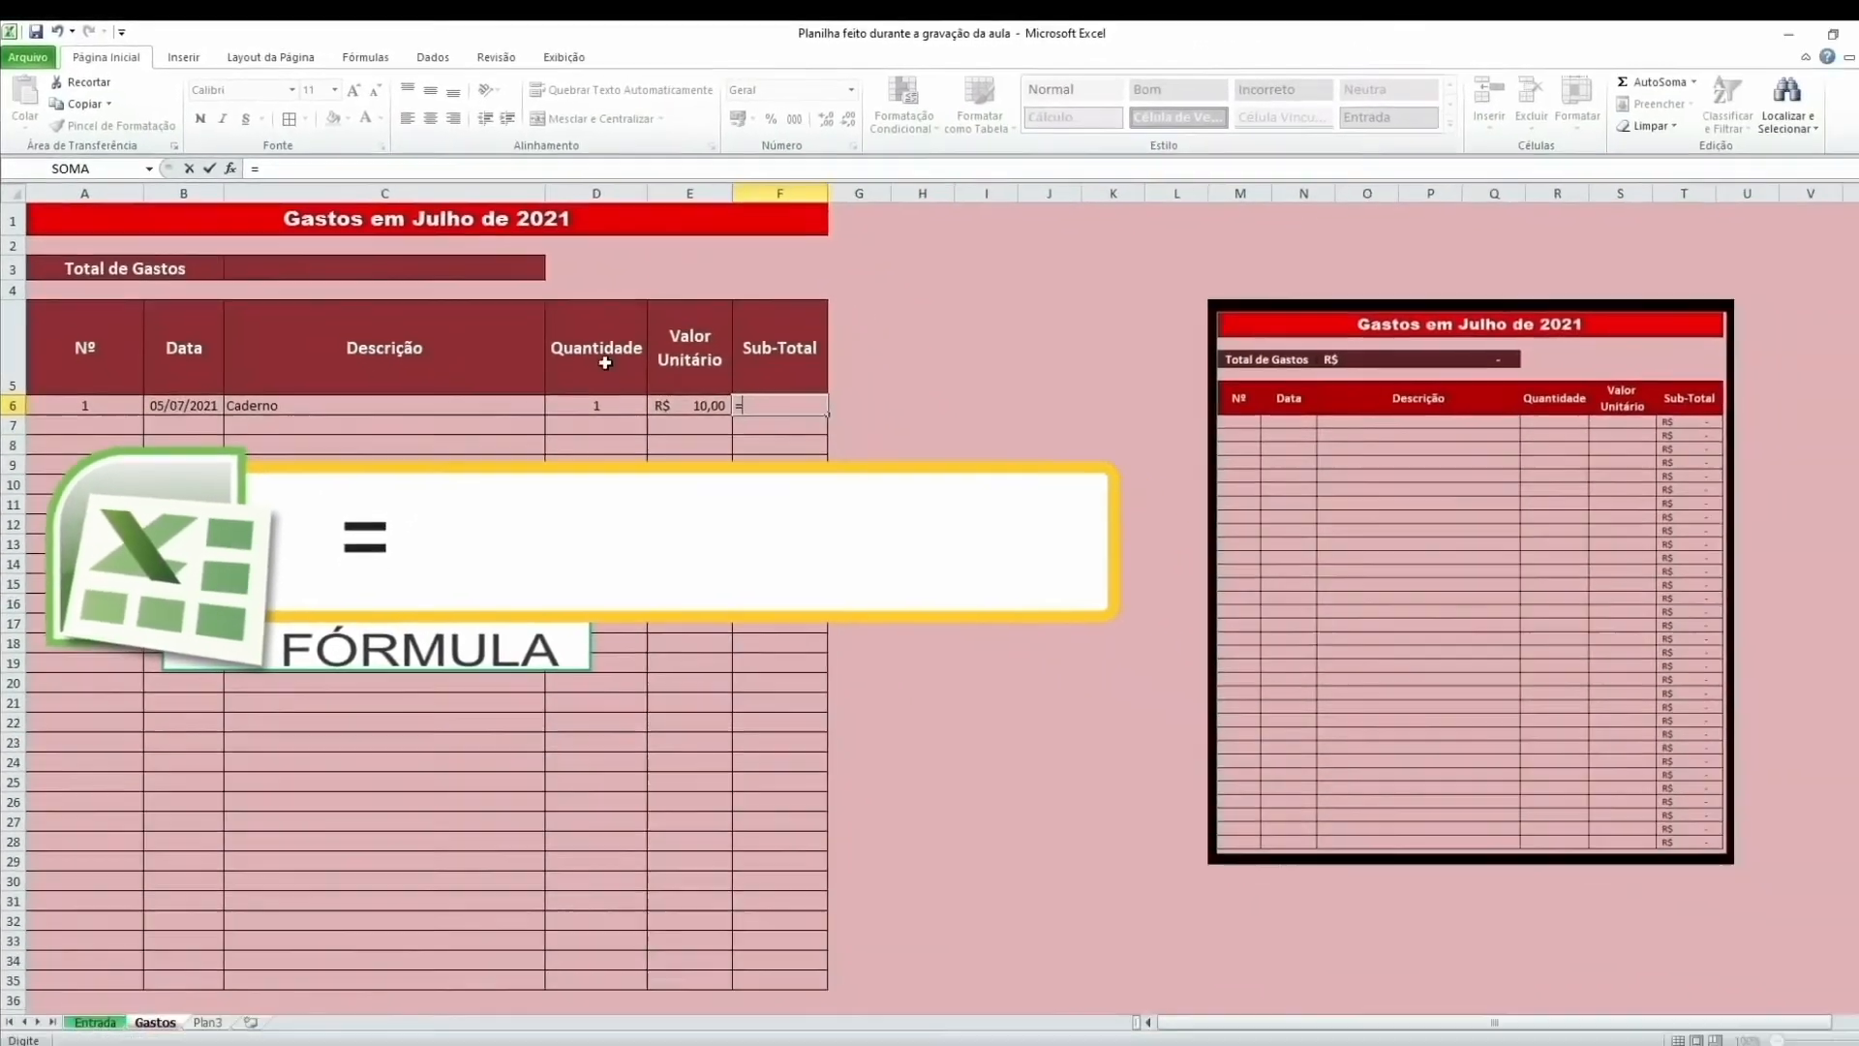
pyautogui.click(605, 406)
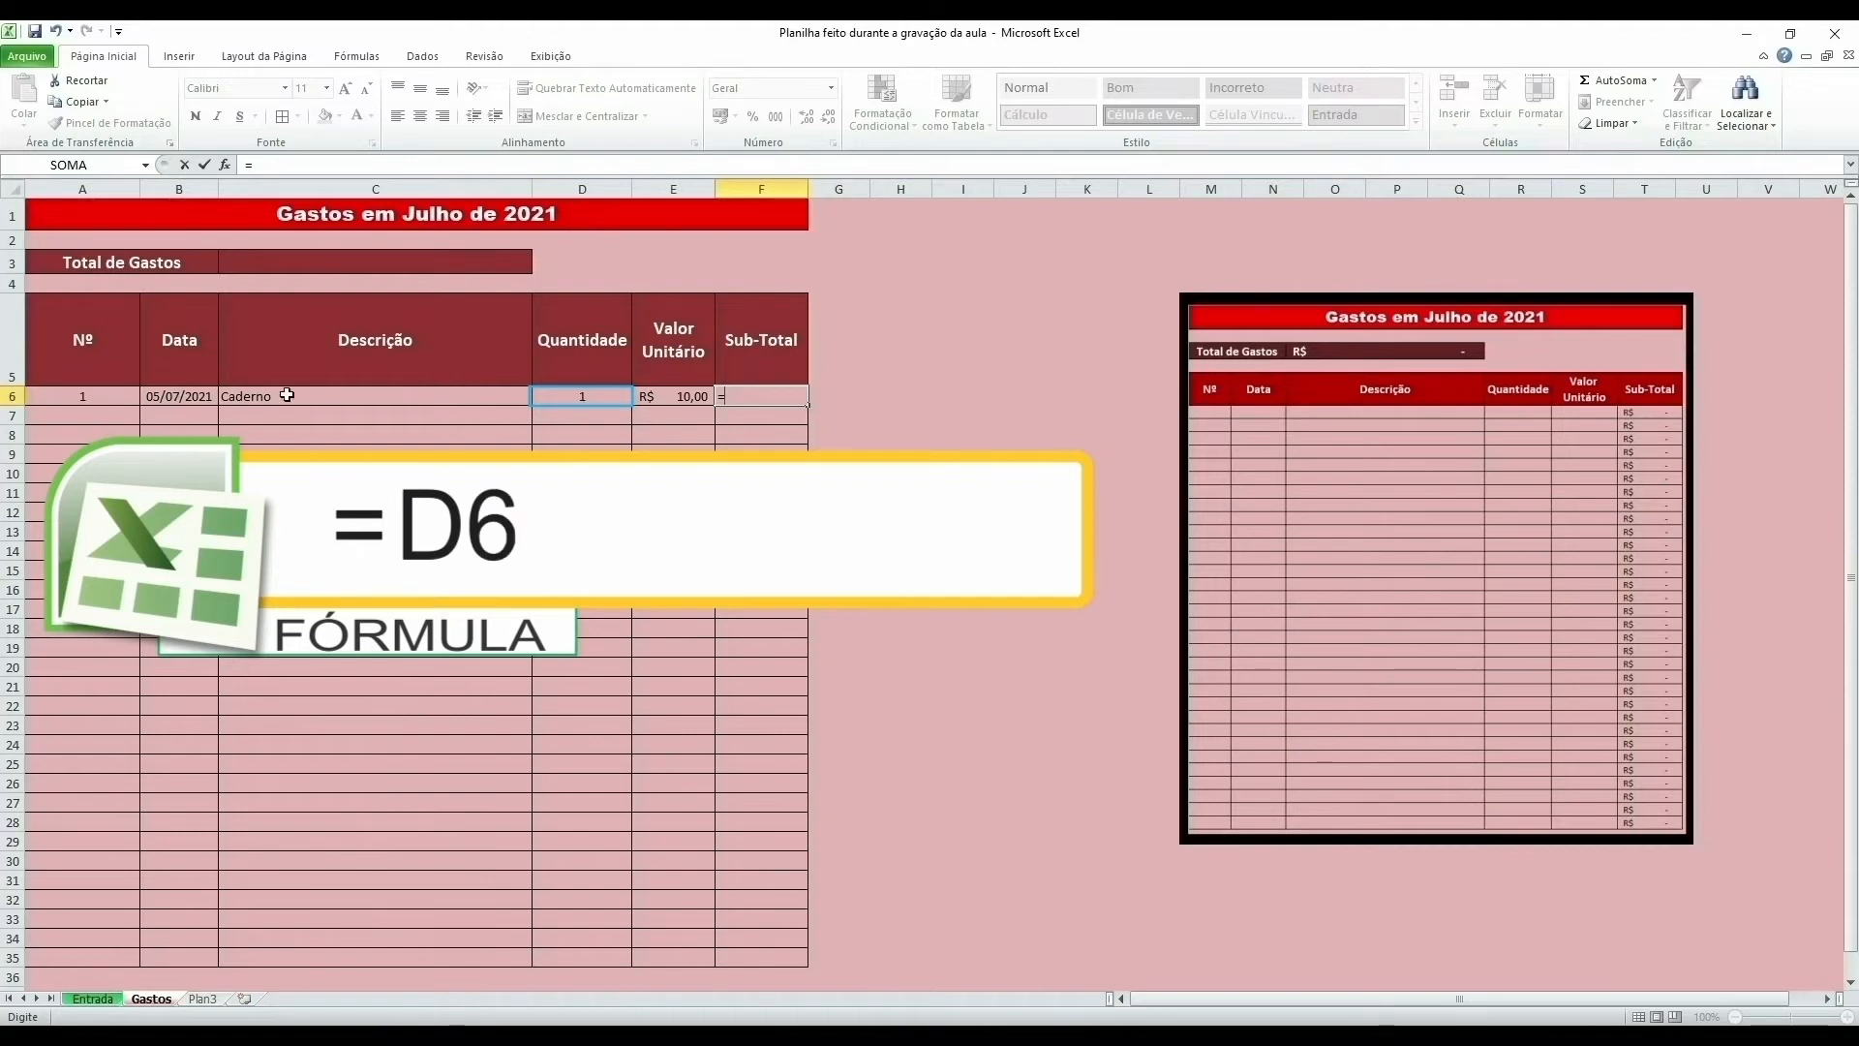
pyautogui.click(590, 396)
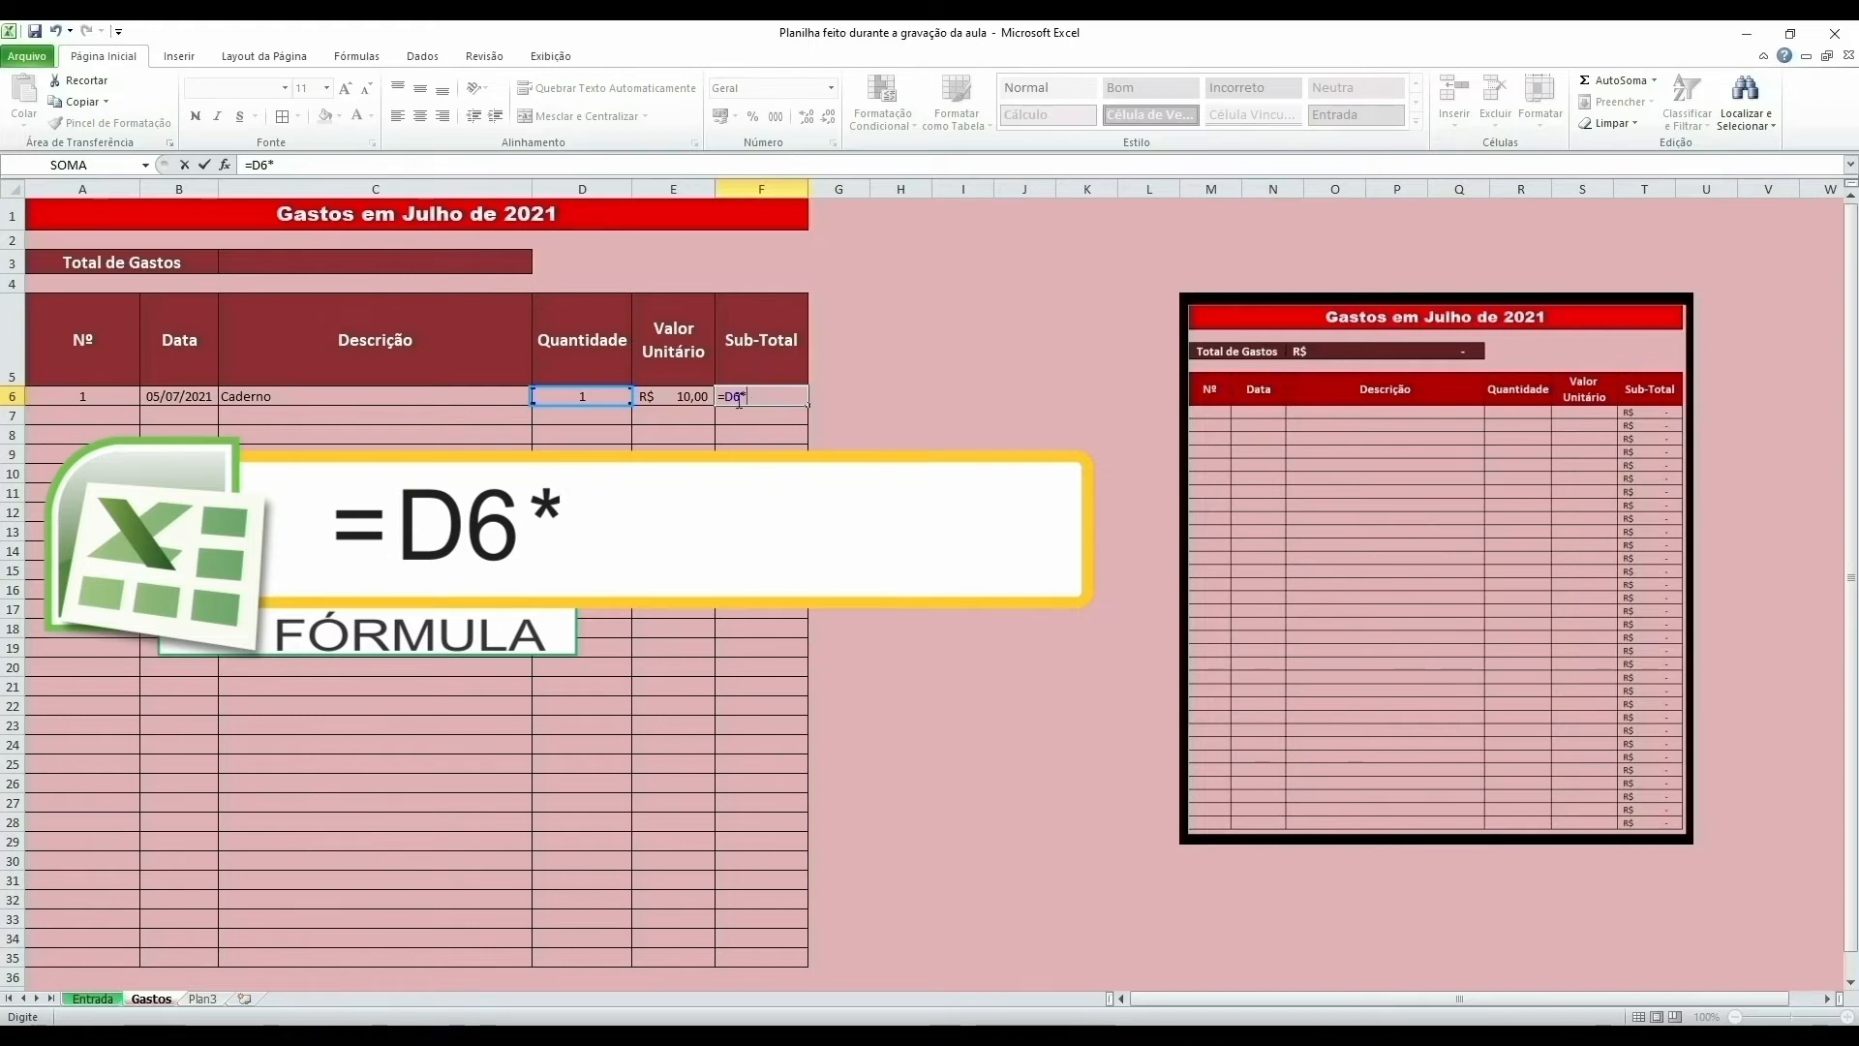
pyautogui.click(695, 399)
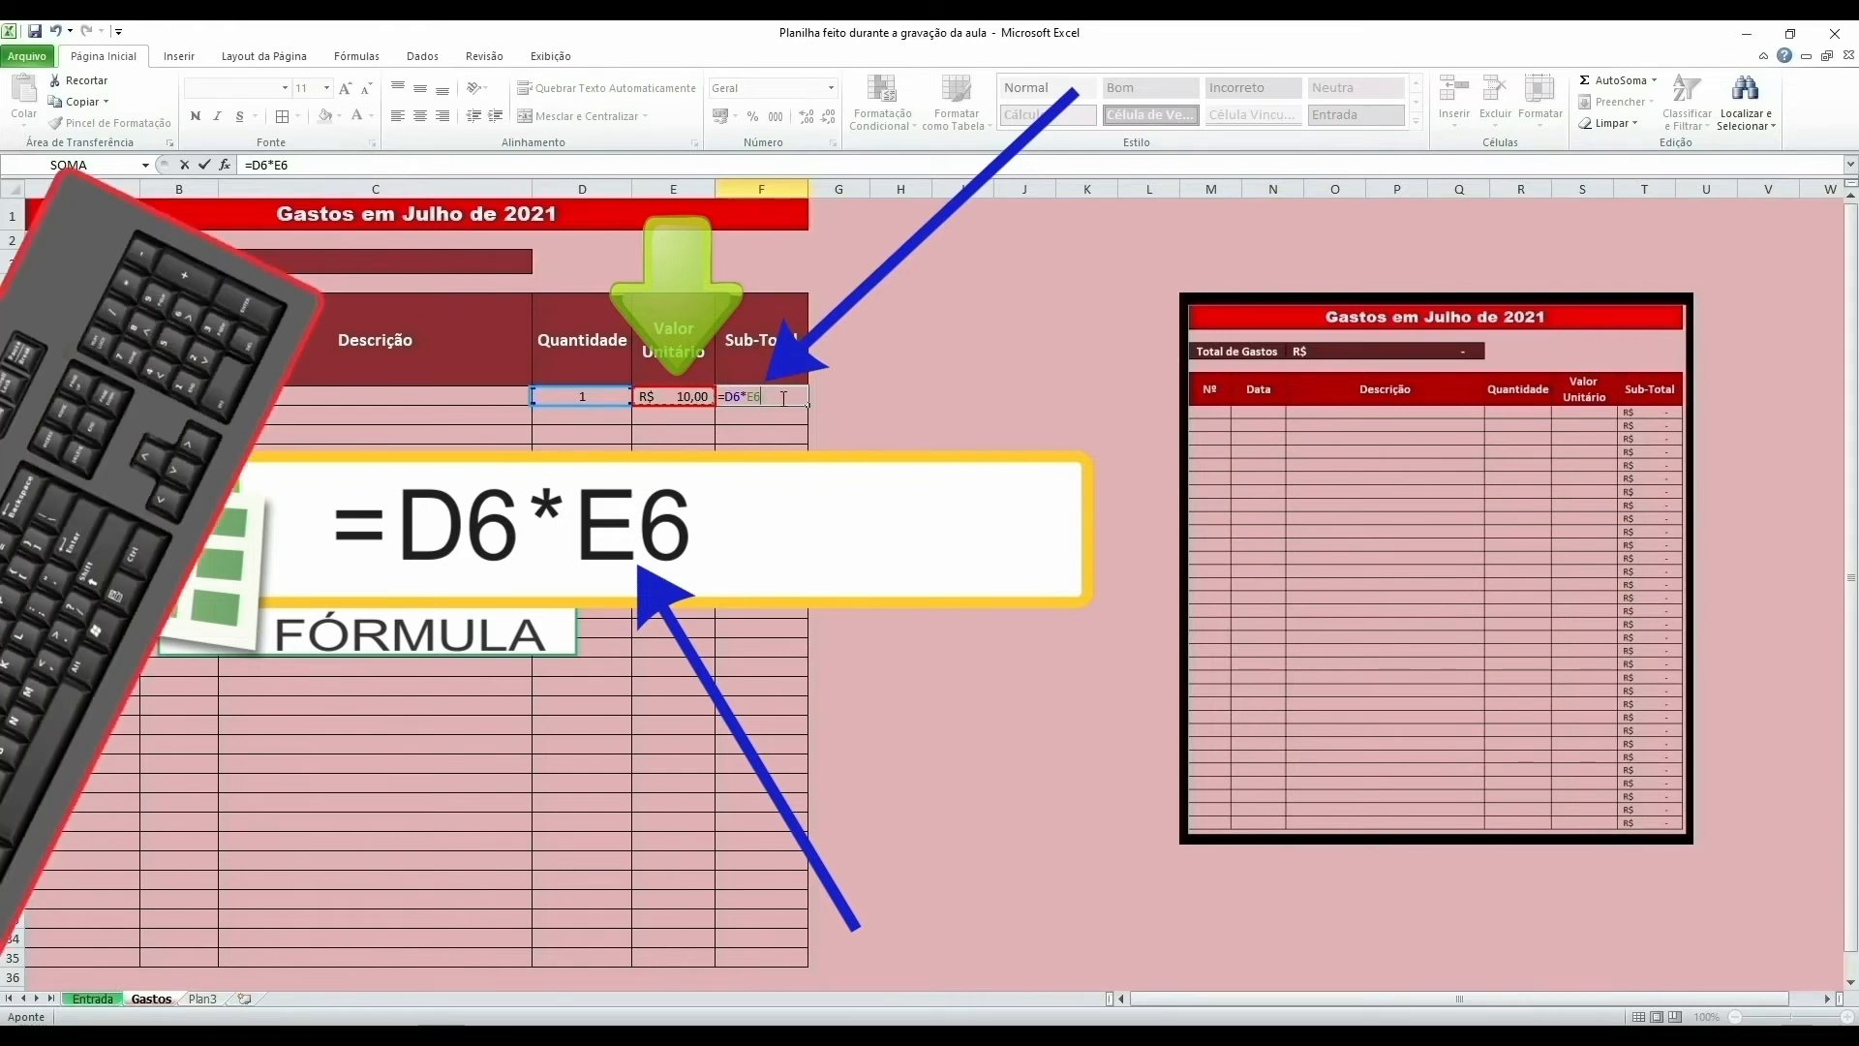
pyautogui.press('Return')
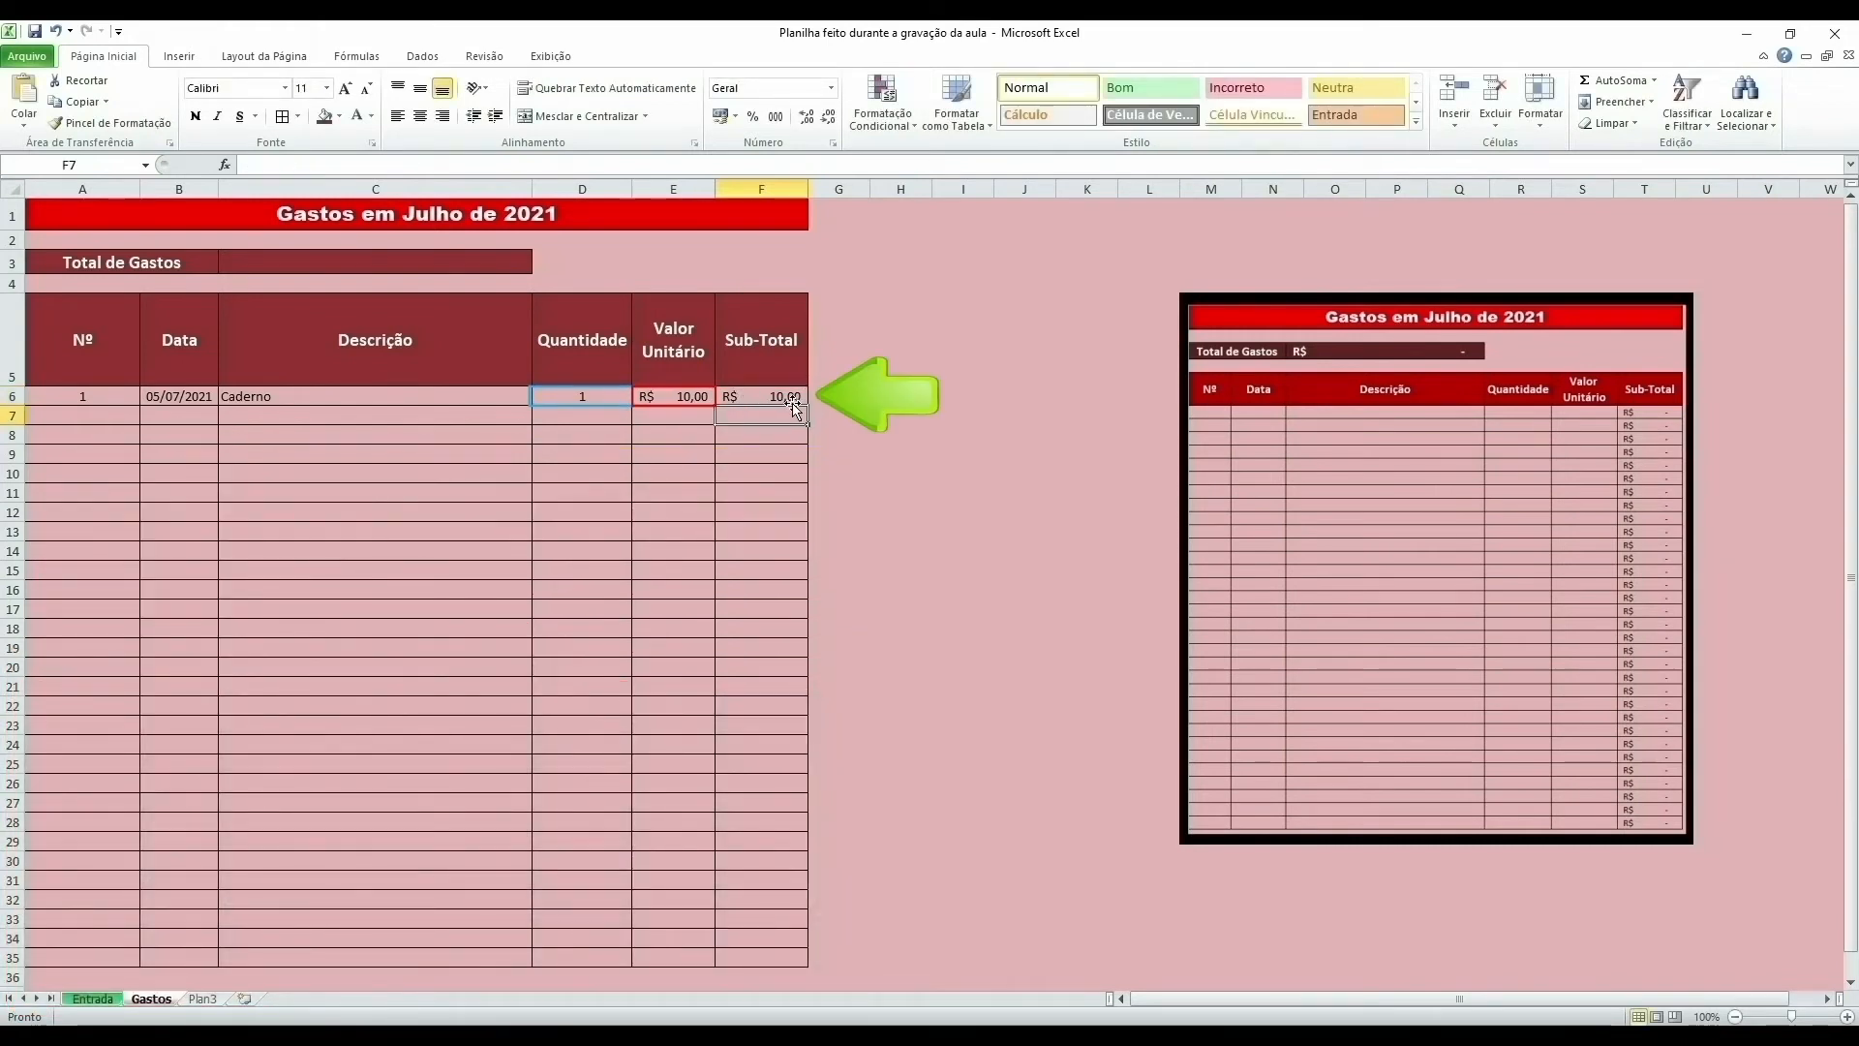
# Step: Set the Caderno entry's quantity in D6 to 2 and its unit value in E6 to 11,74
pyautogui.click(594, 395)
pyautogui.write('2')
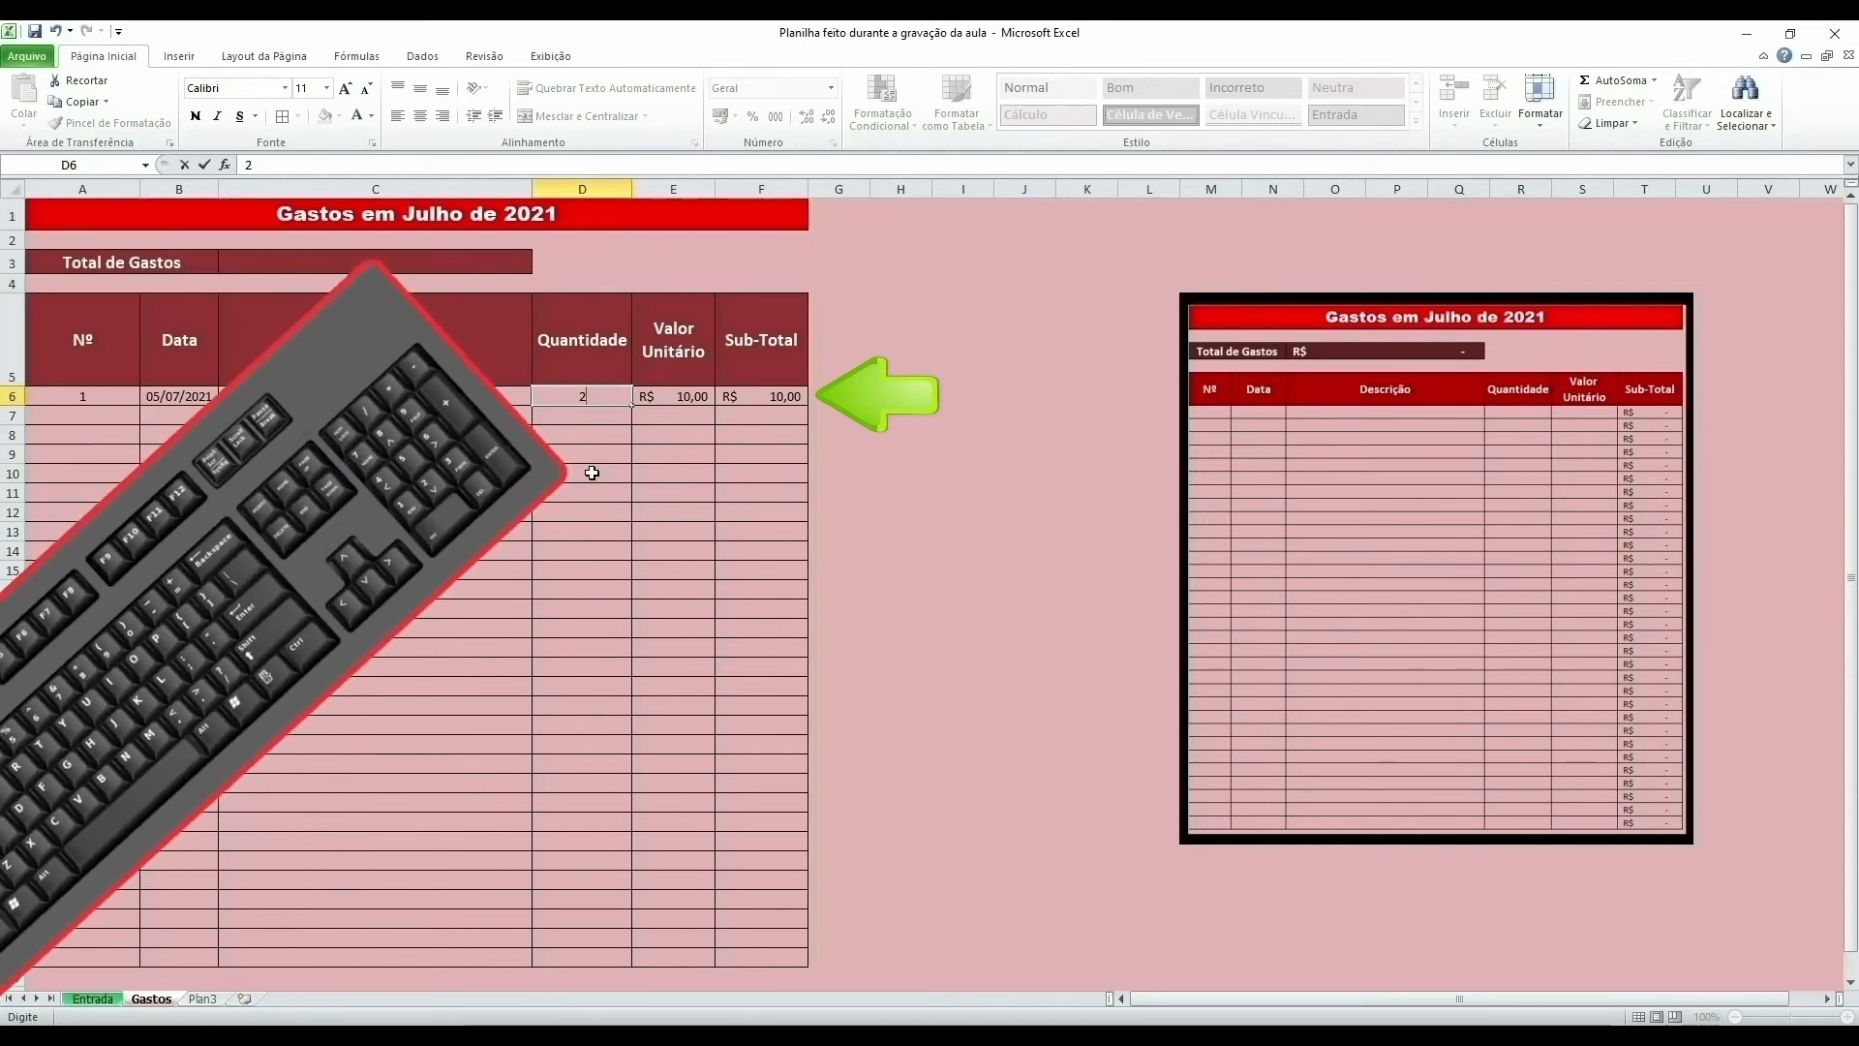
pyautogui.press('Return')
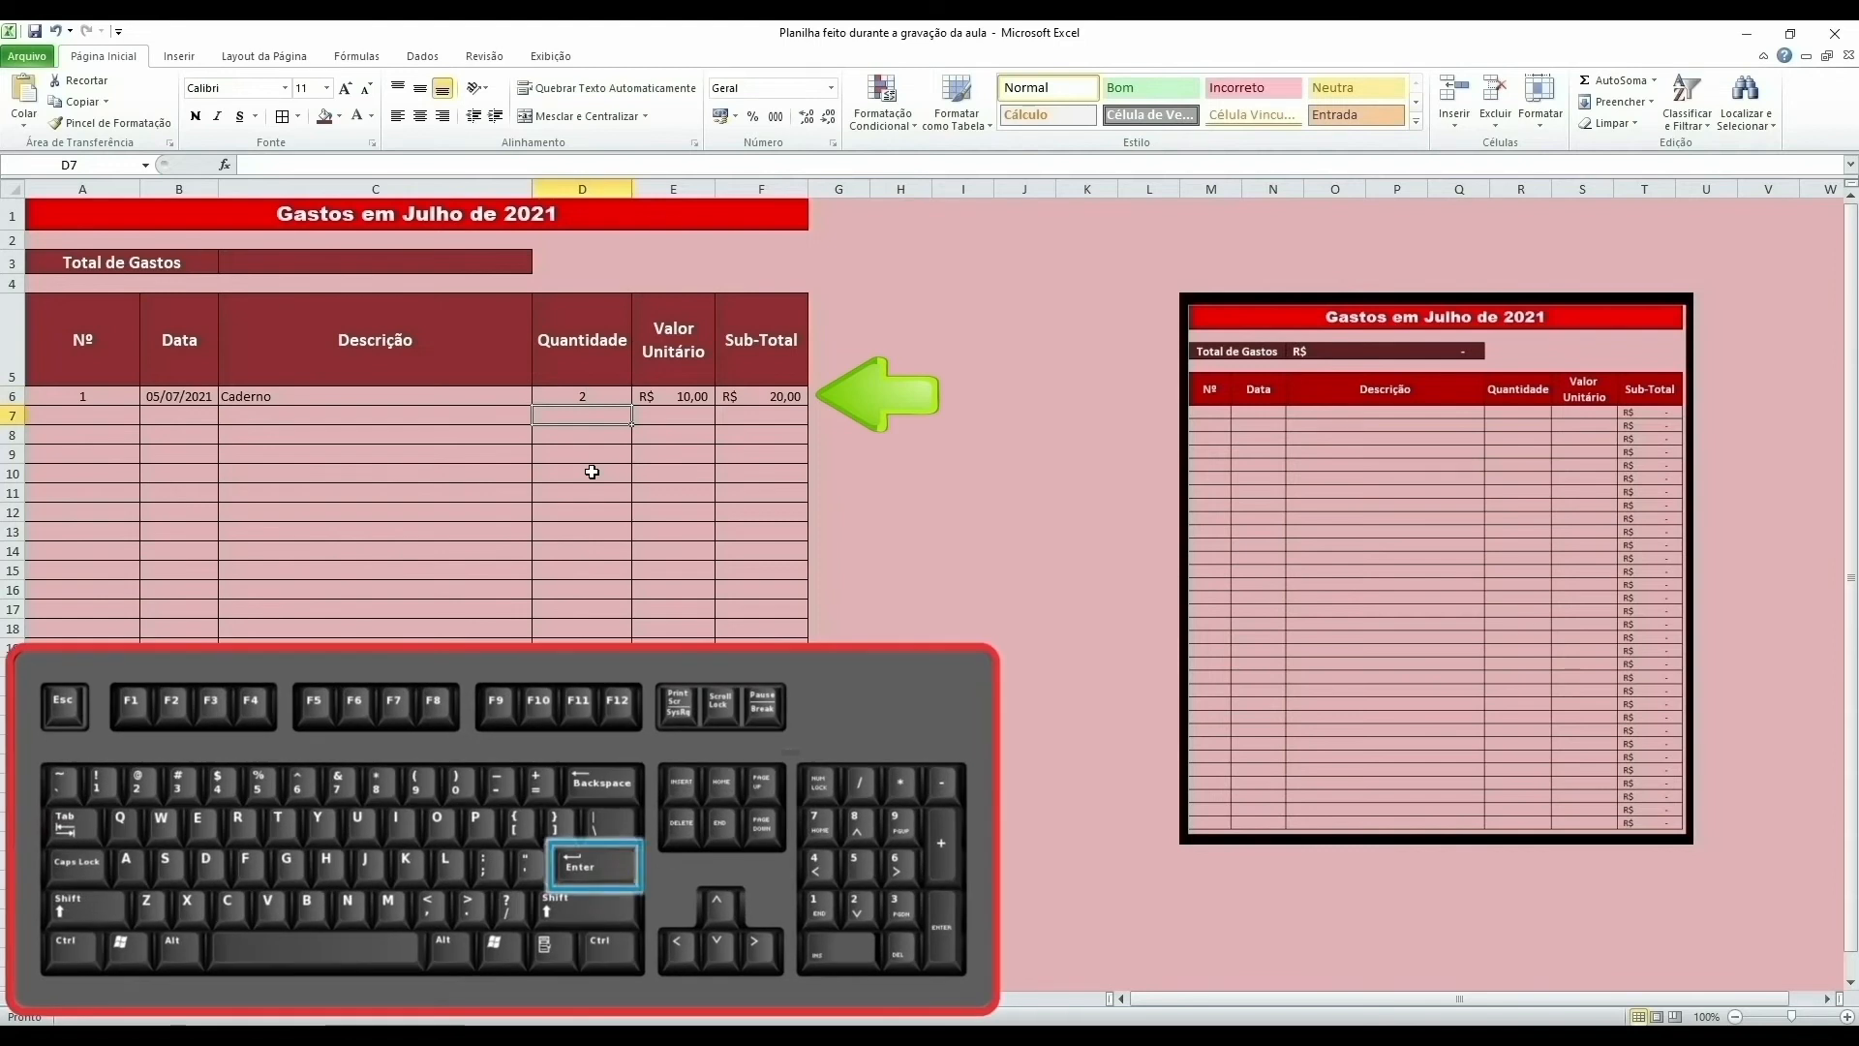
pyautogui.click(678, 399)
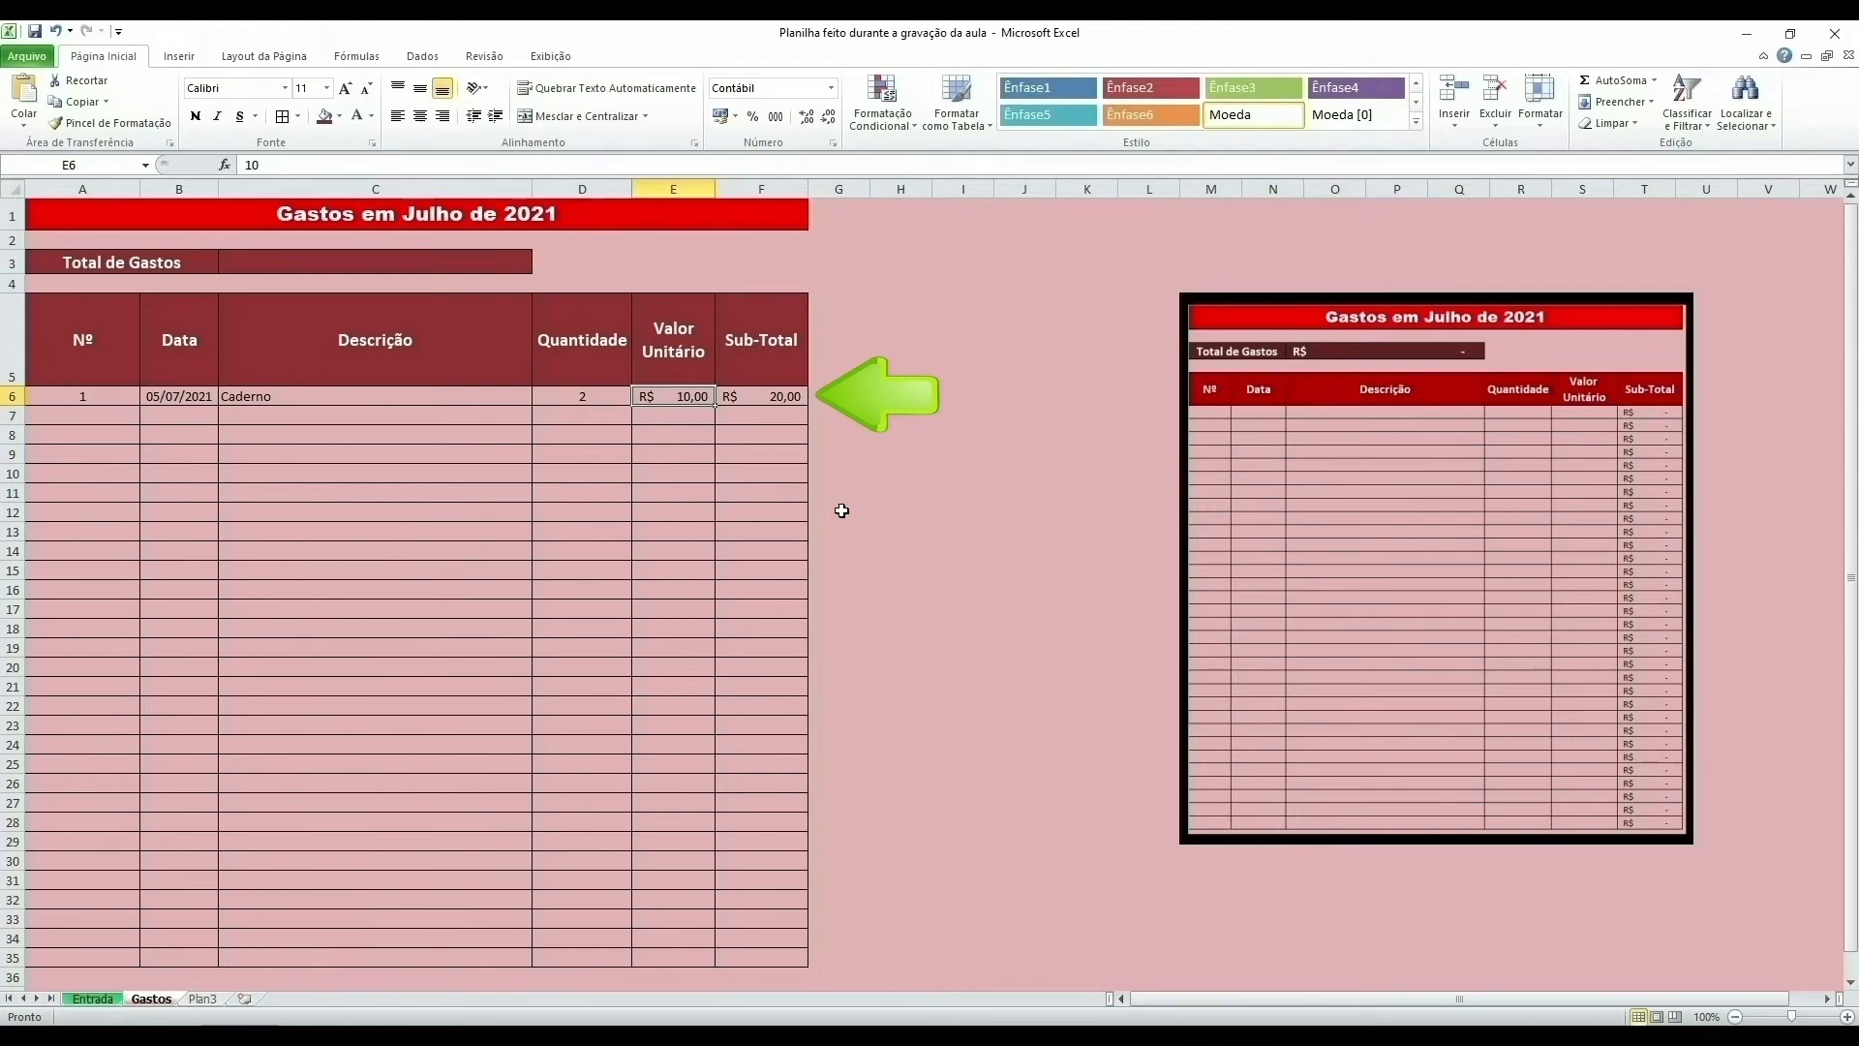
pyautogui.write('1,74')
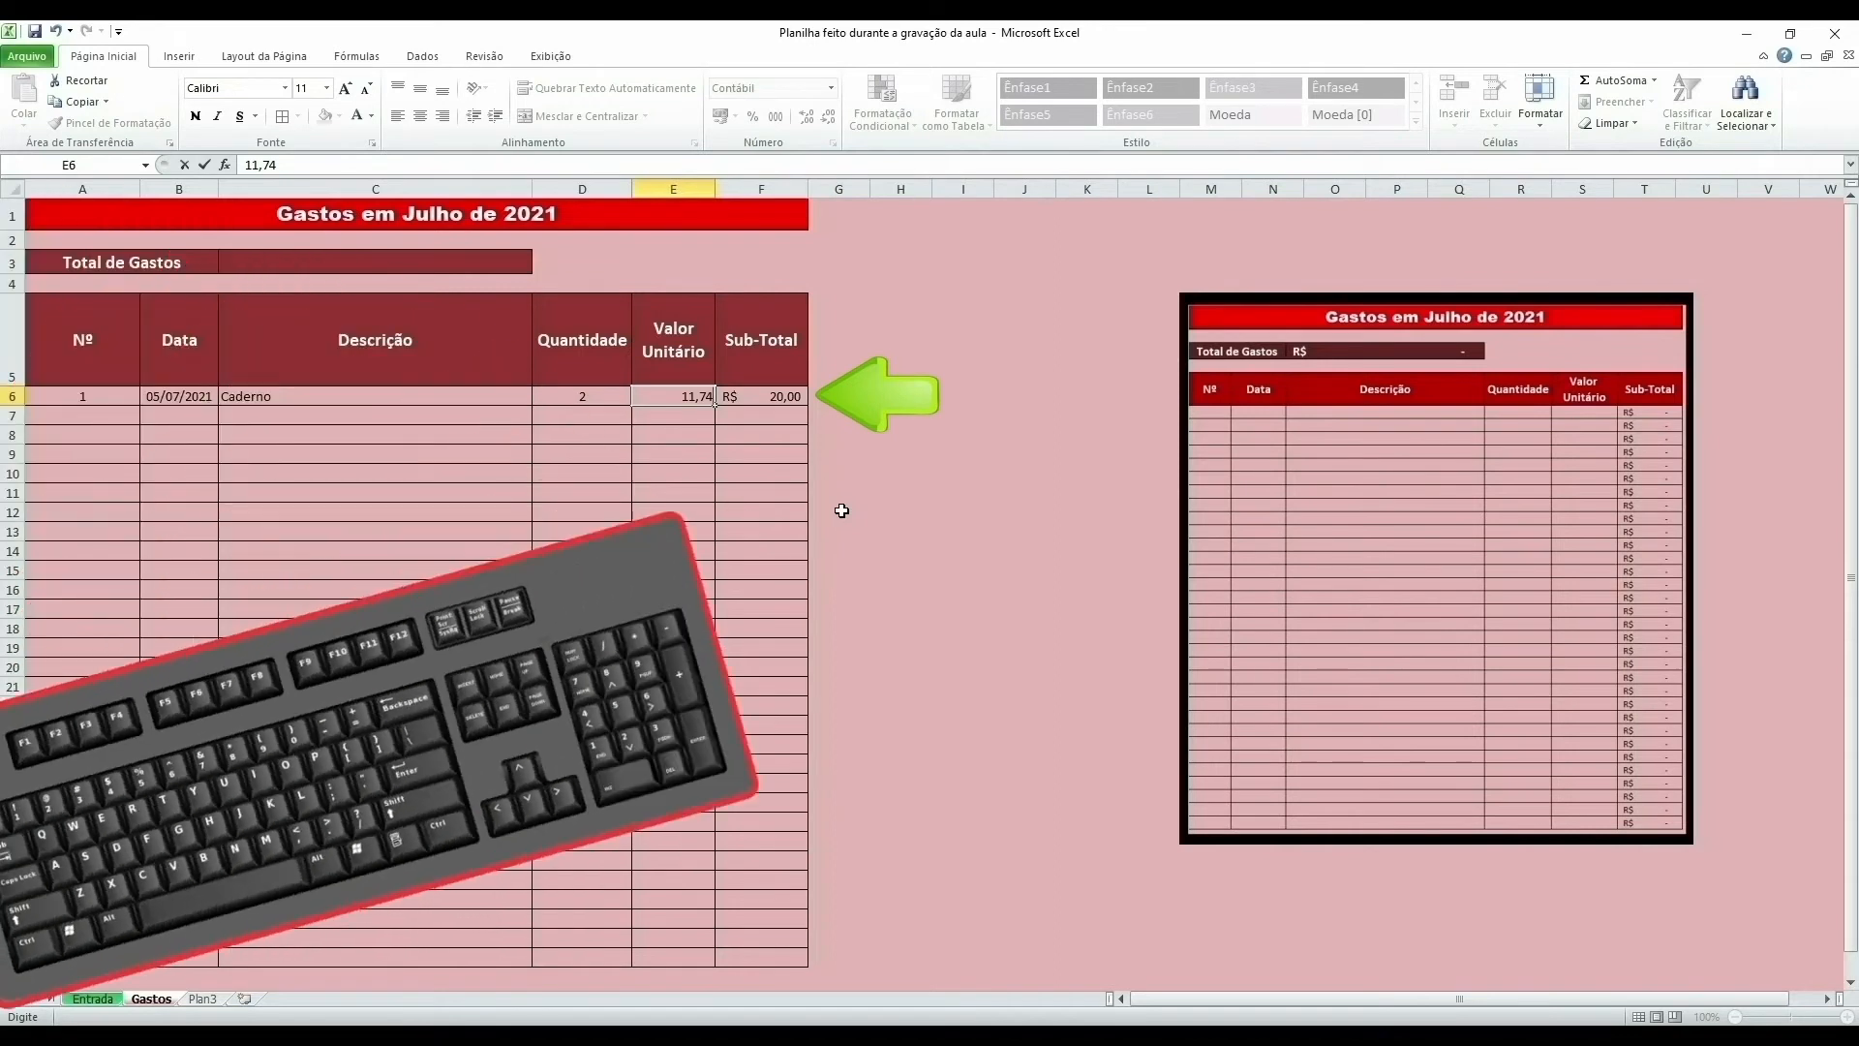
pyautogui.press('Return')
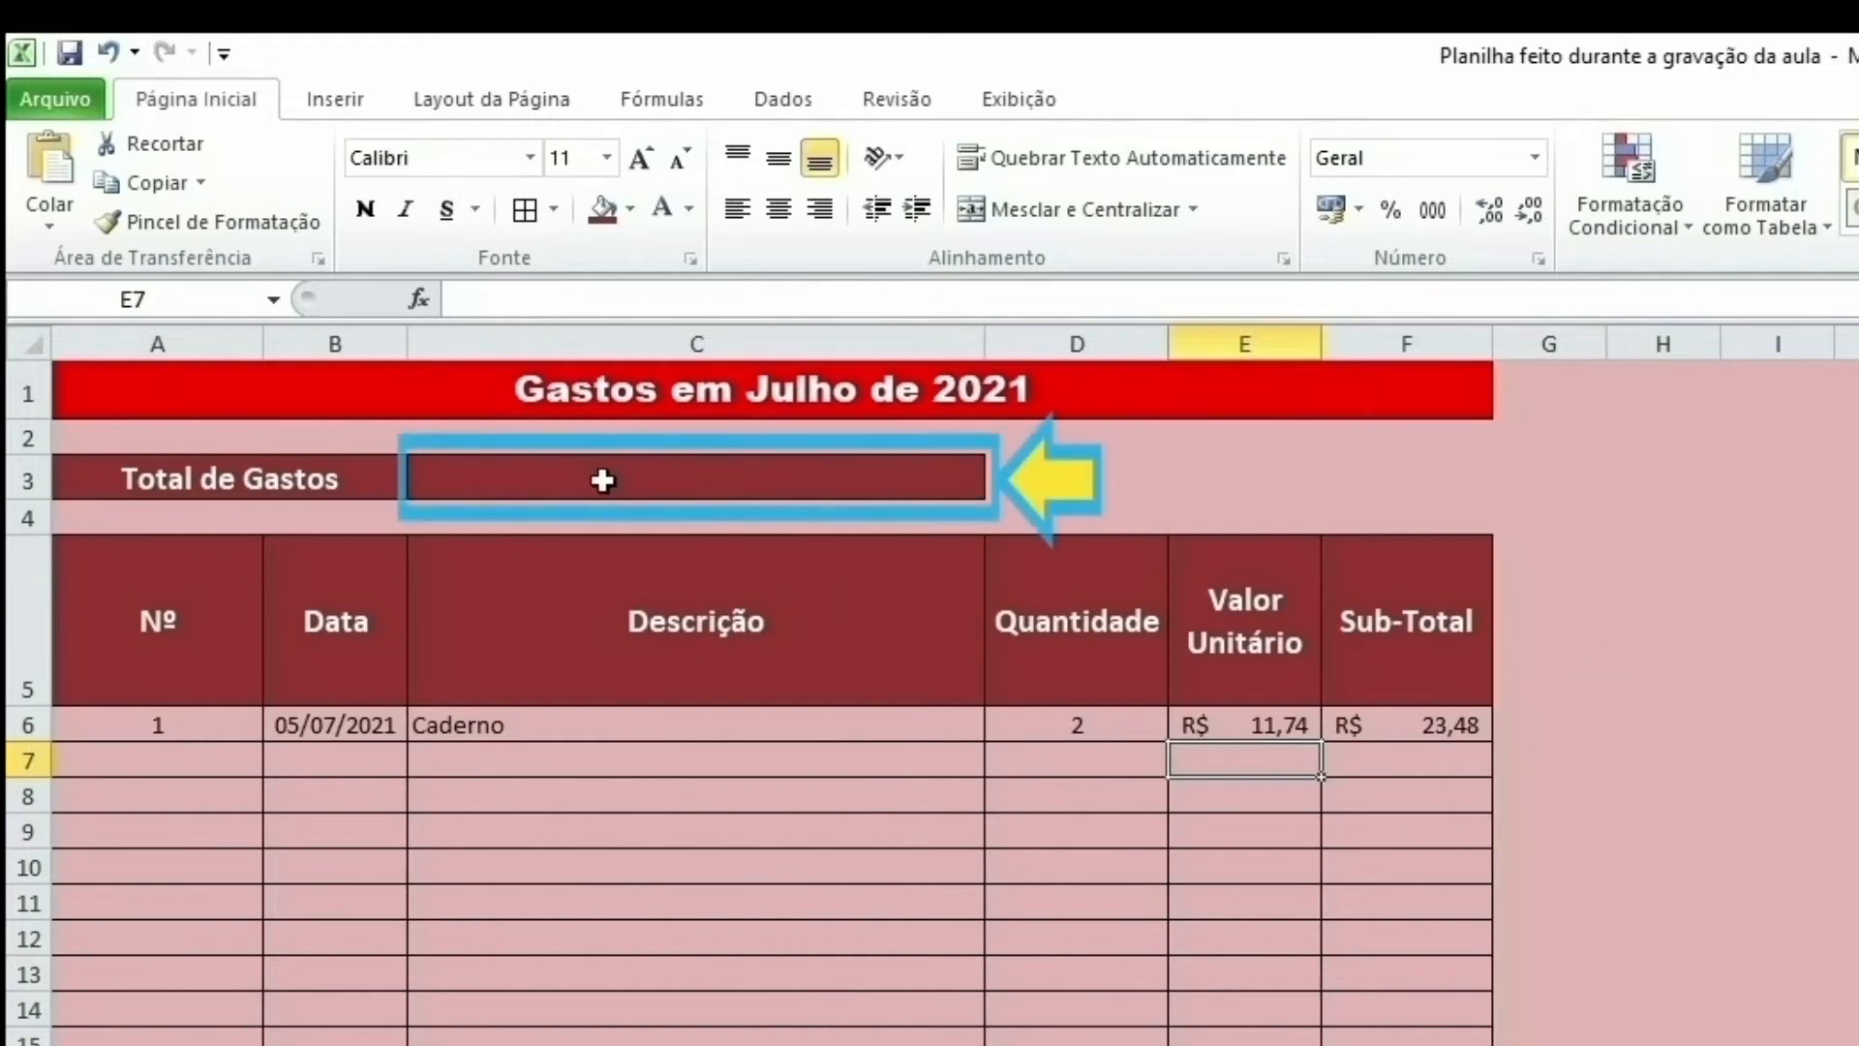
# Step: Apply the accounting number format to the Total de Gastos cell C3 and enter the formula =SOMA(F6:F35) there
pyautogui.click(644, 481)
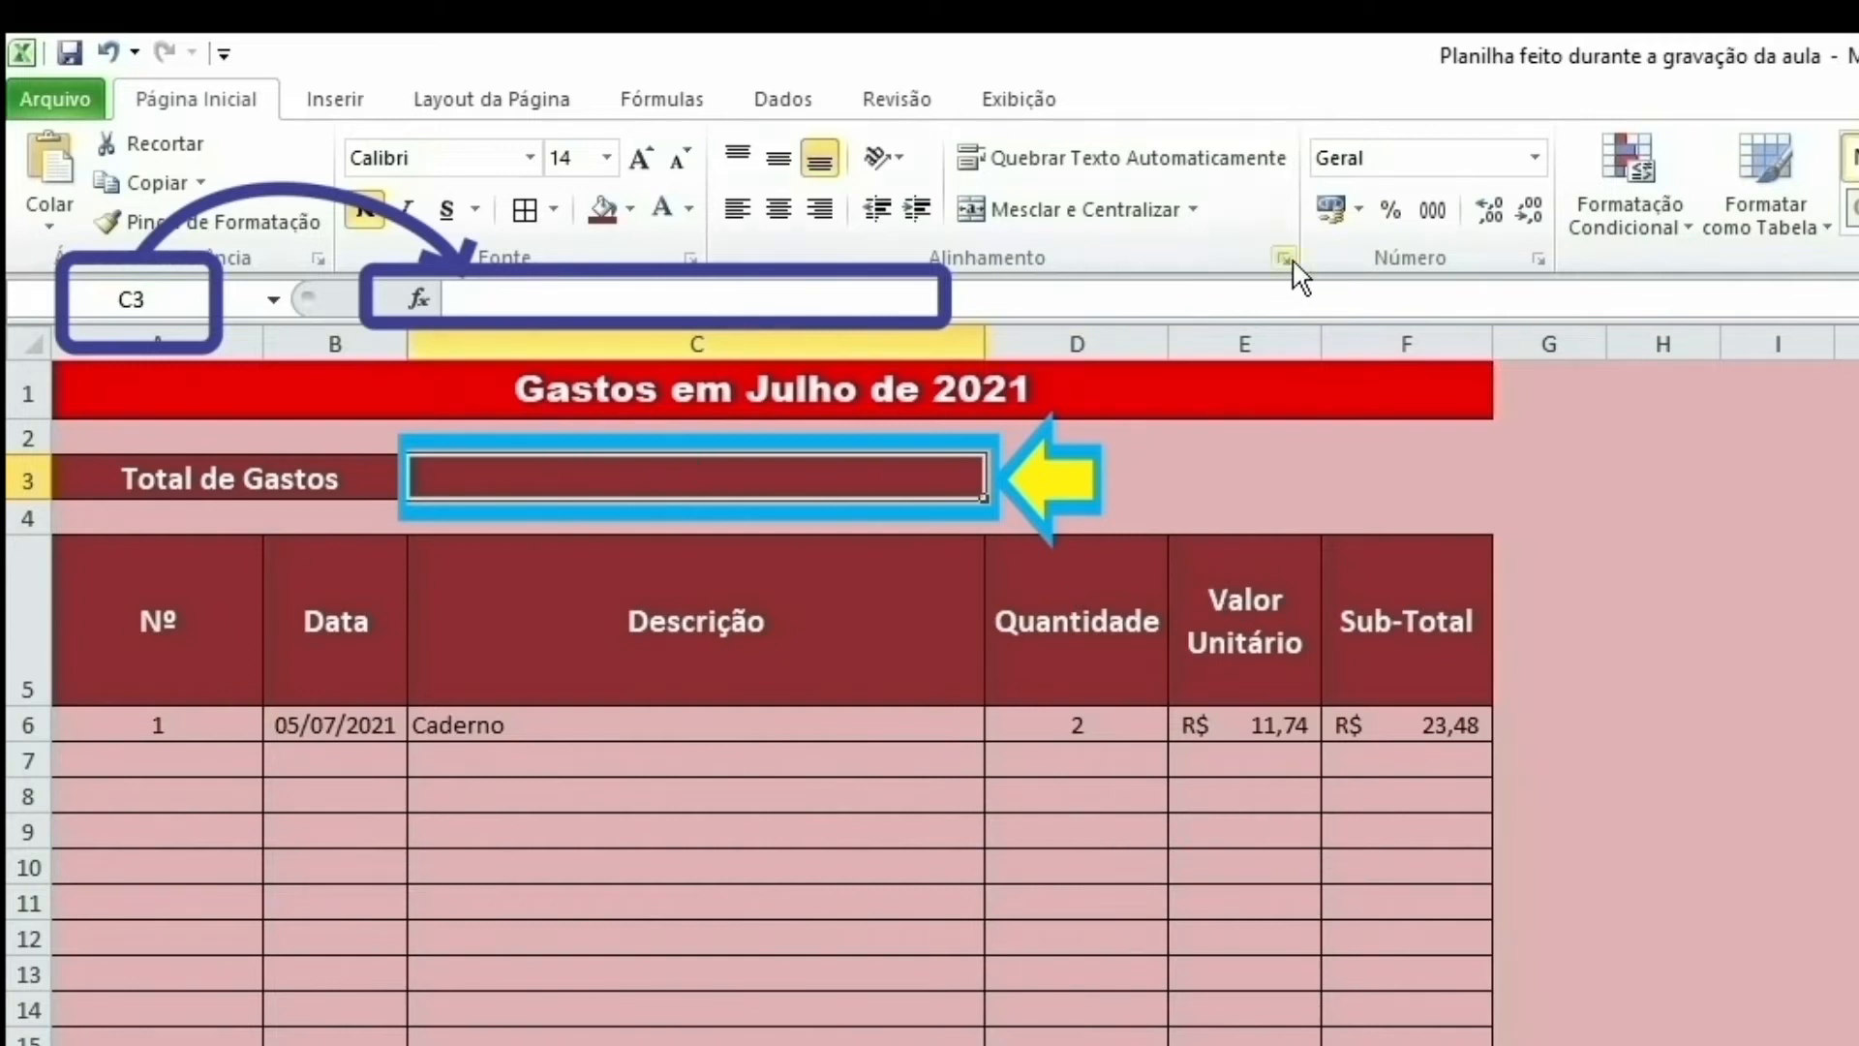
pyautogui.click(1328, 211)
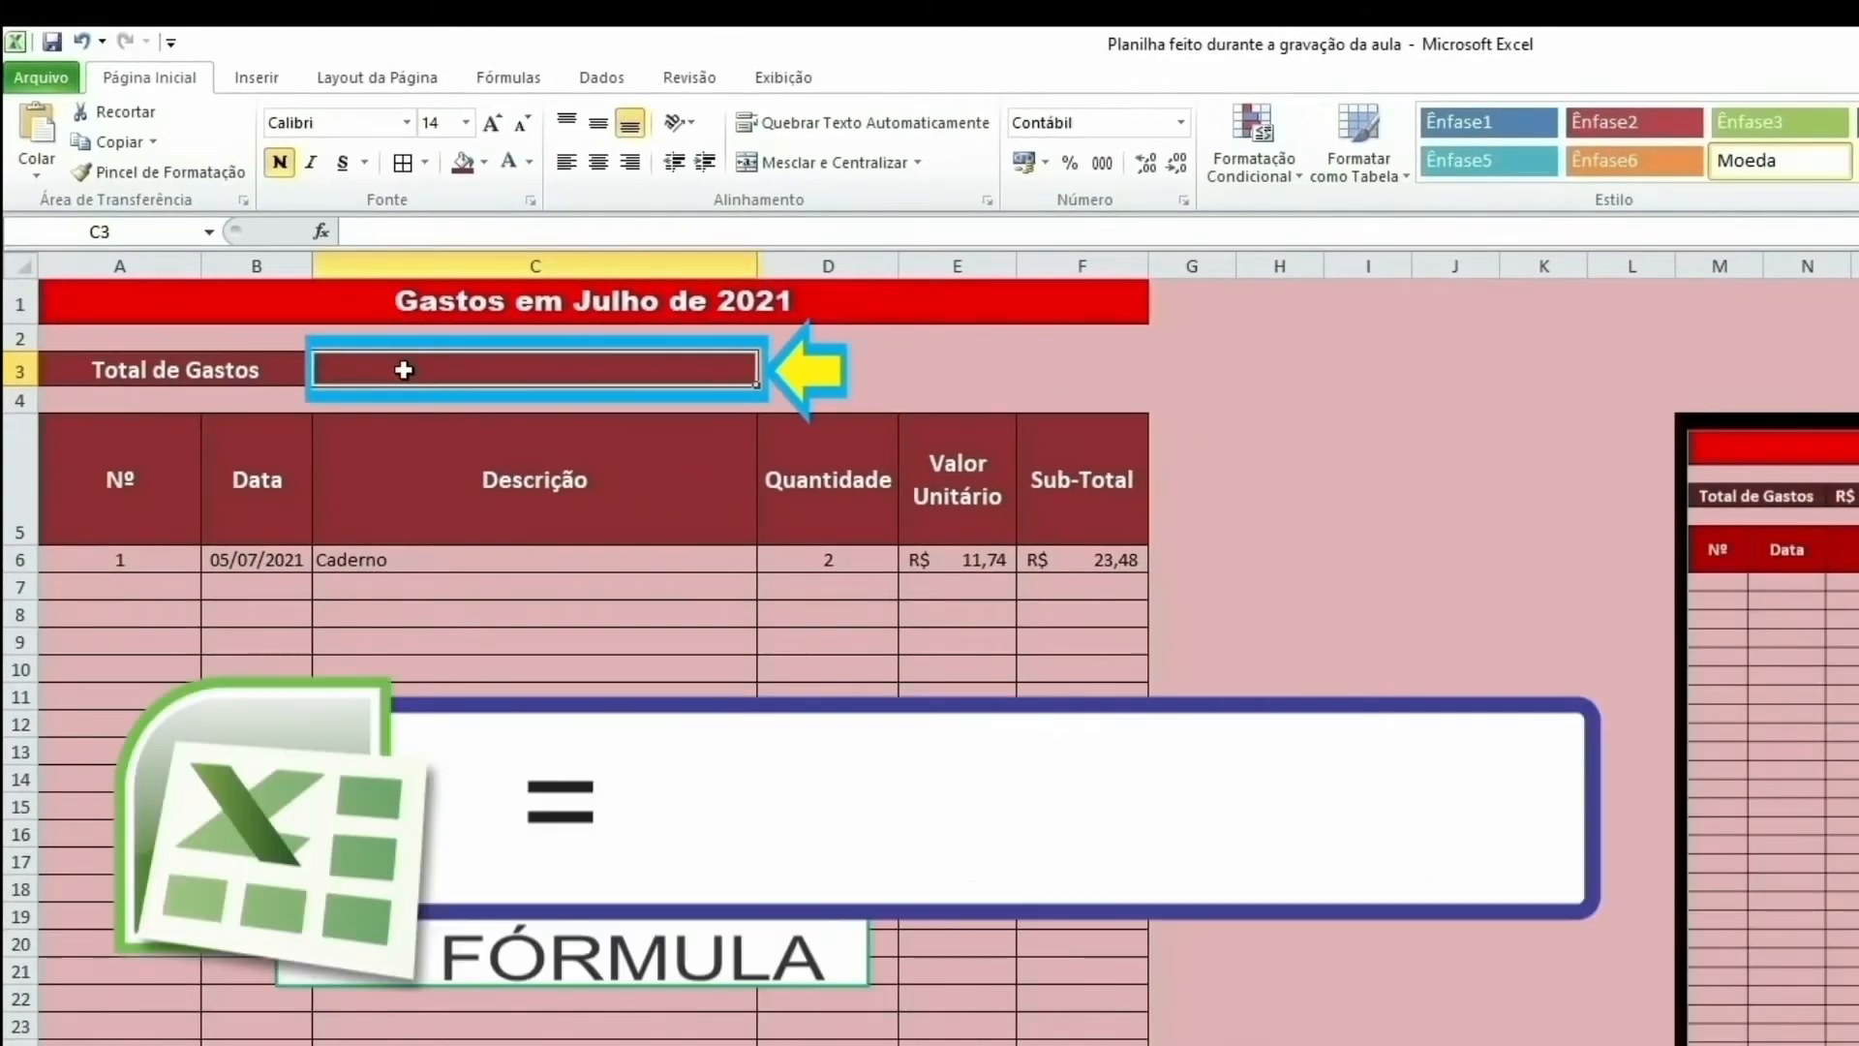
pyautogui.write('=')
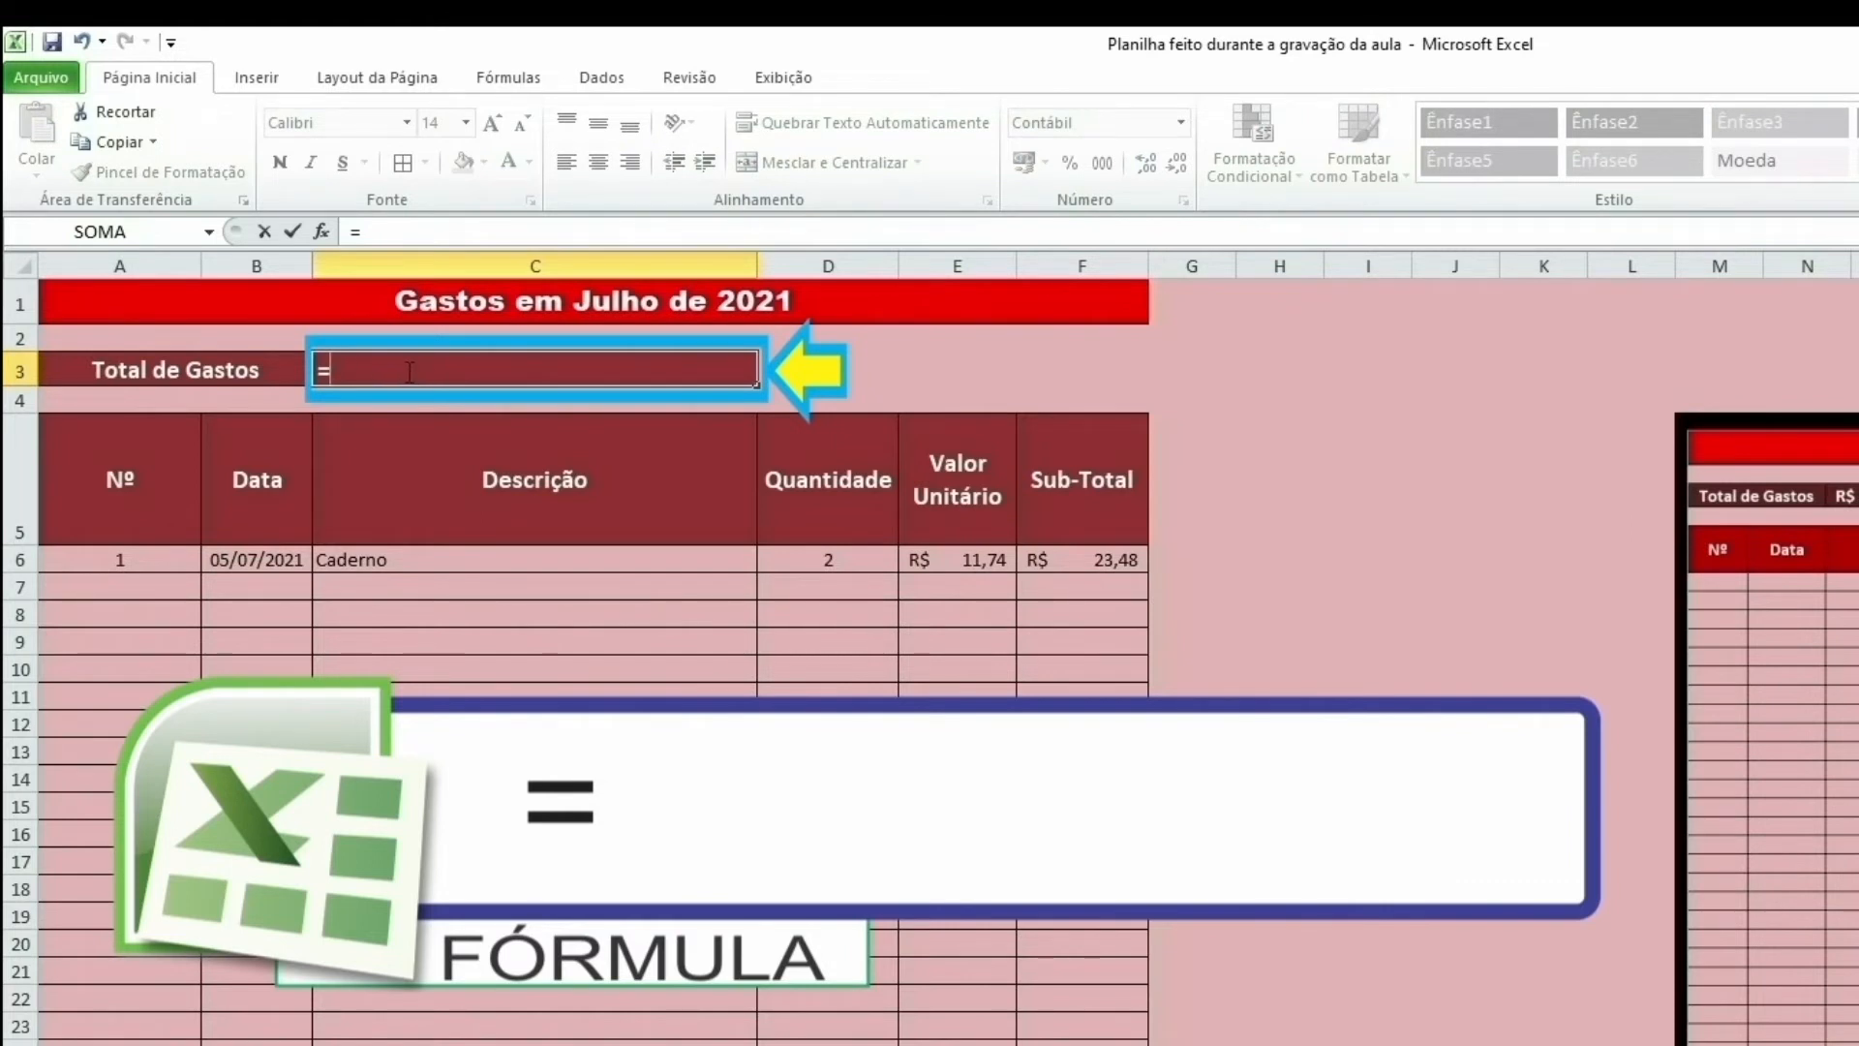
pyautogui.write('soma')
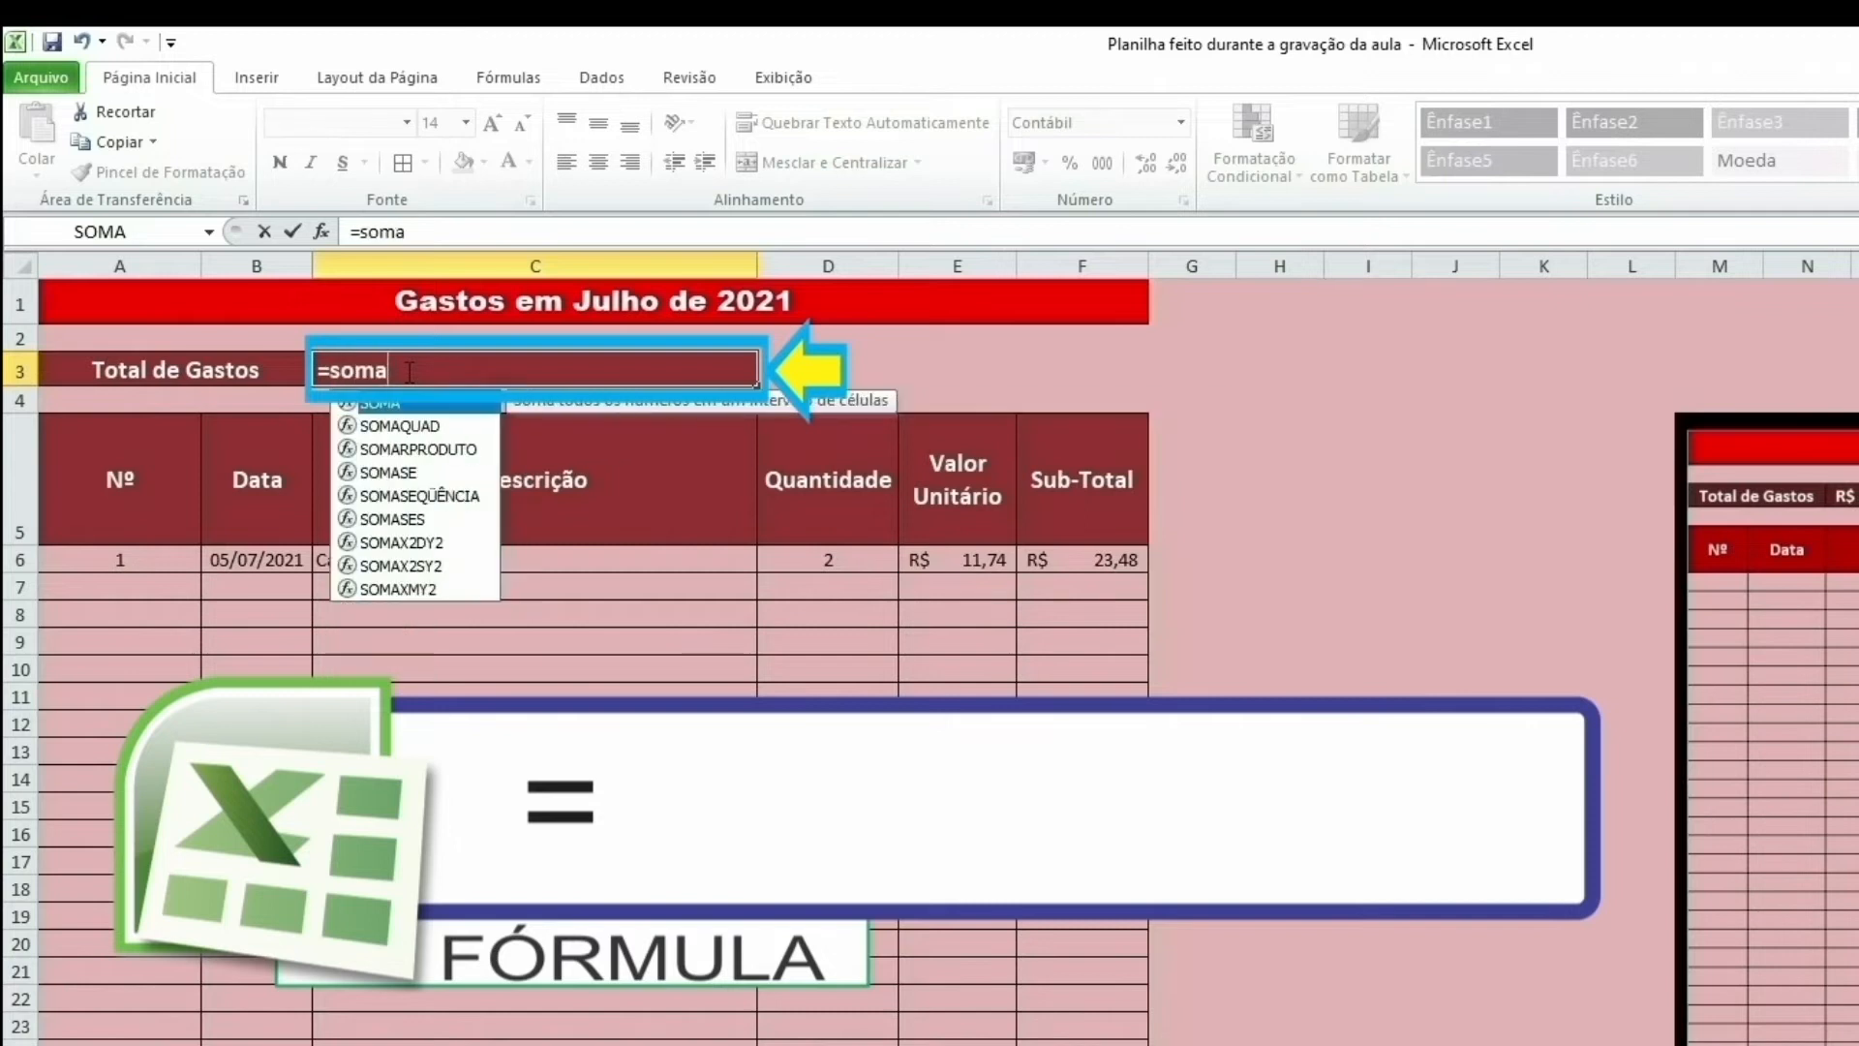
pyautogui.write('(')
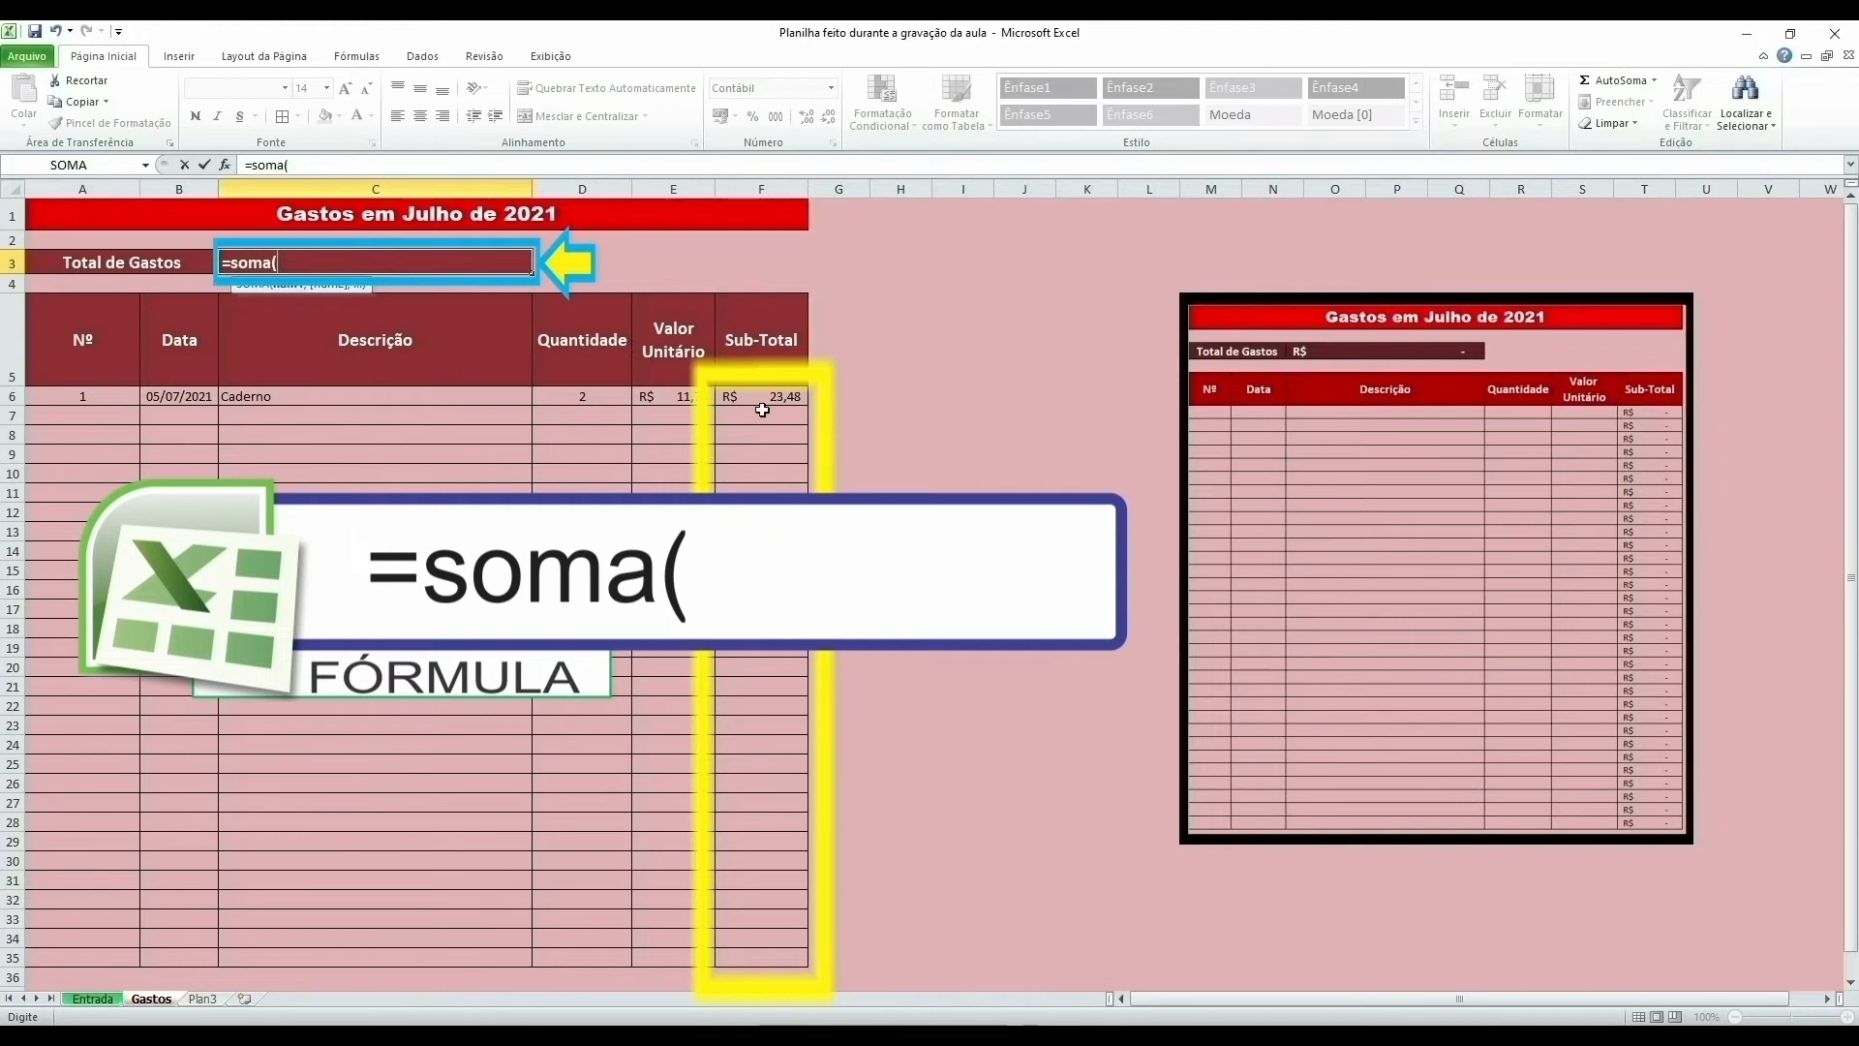
pyautogui.click(772, 401)
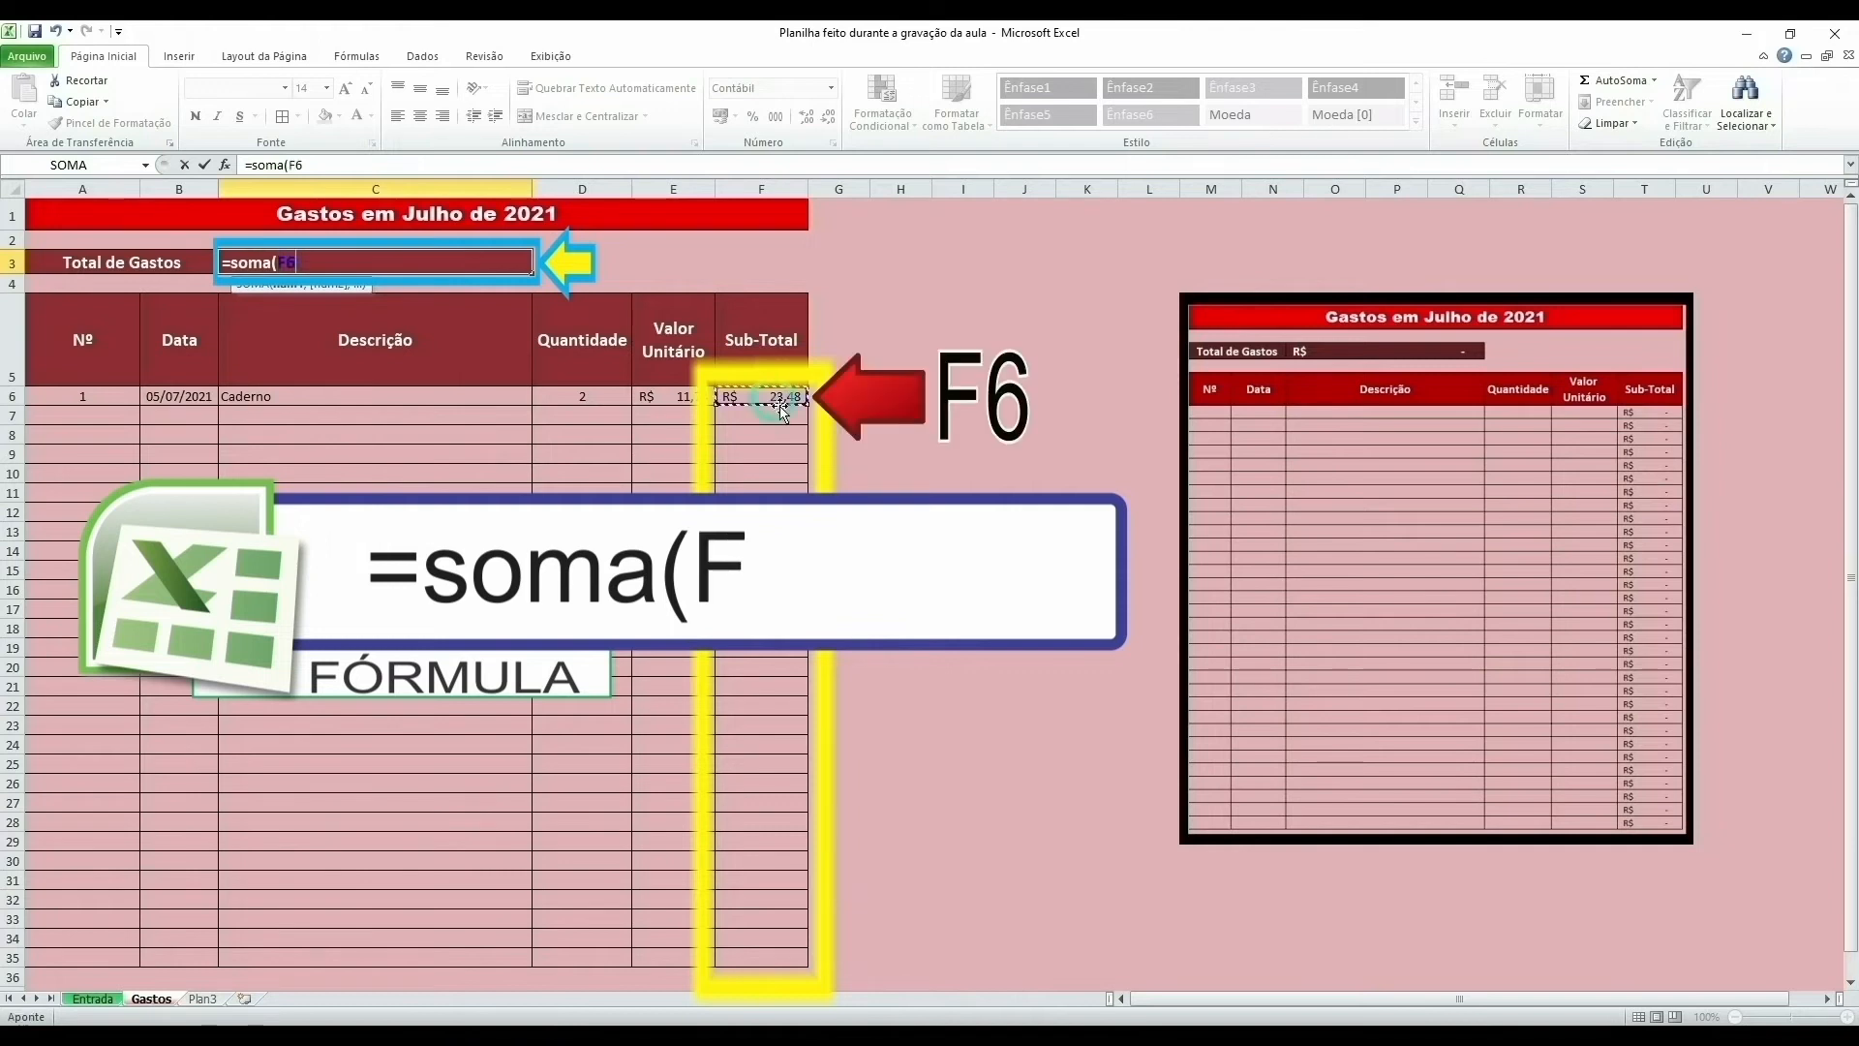
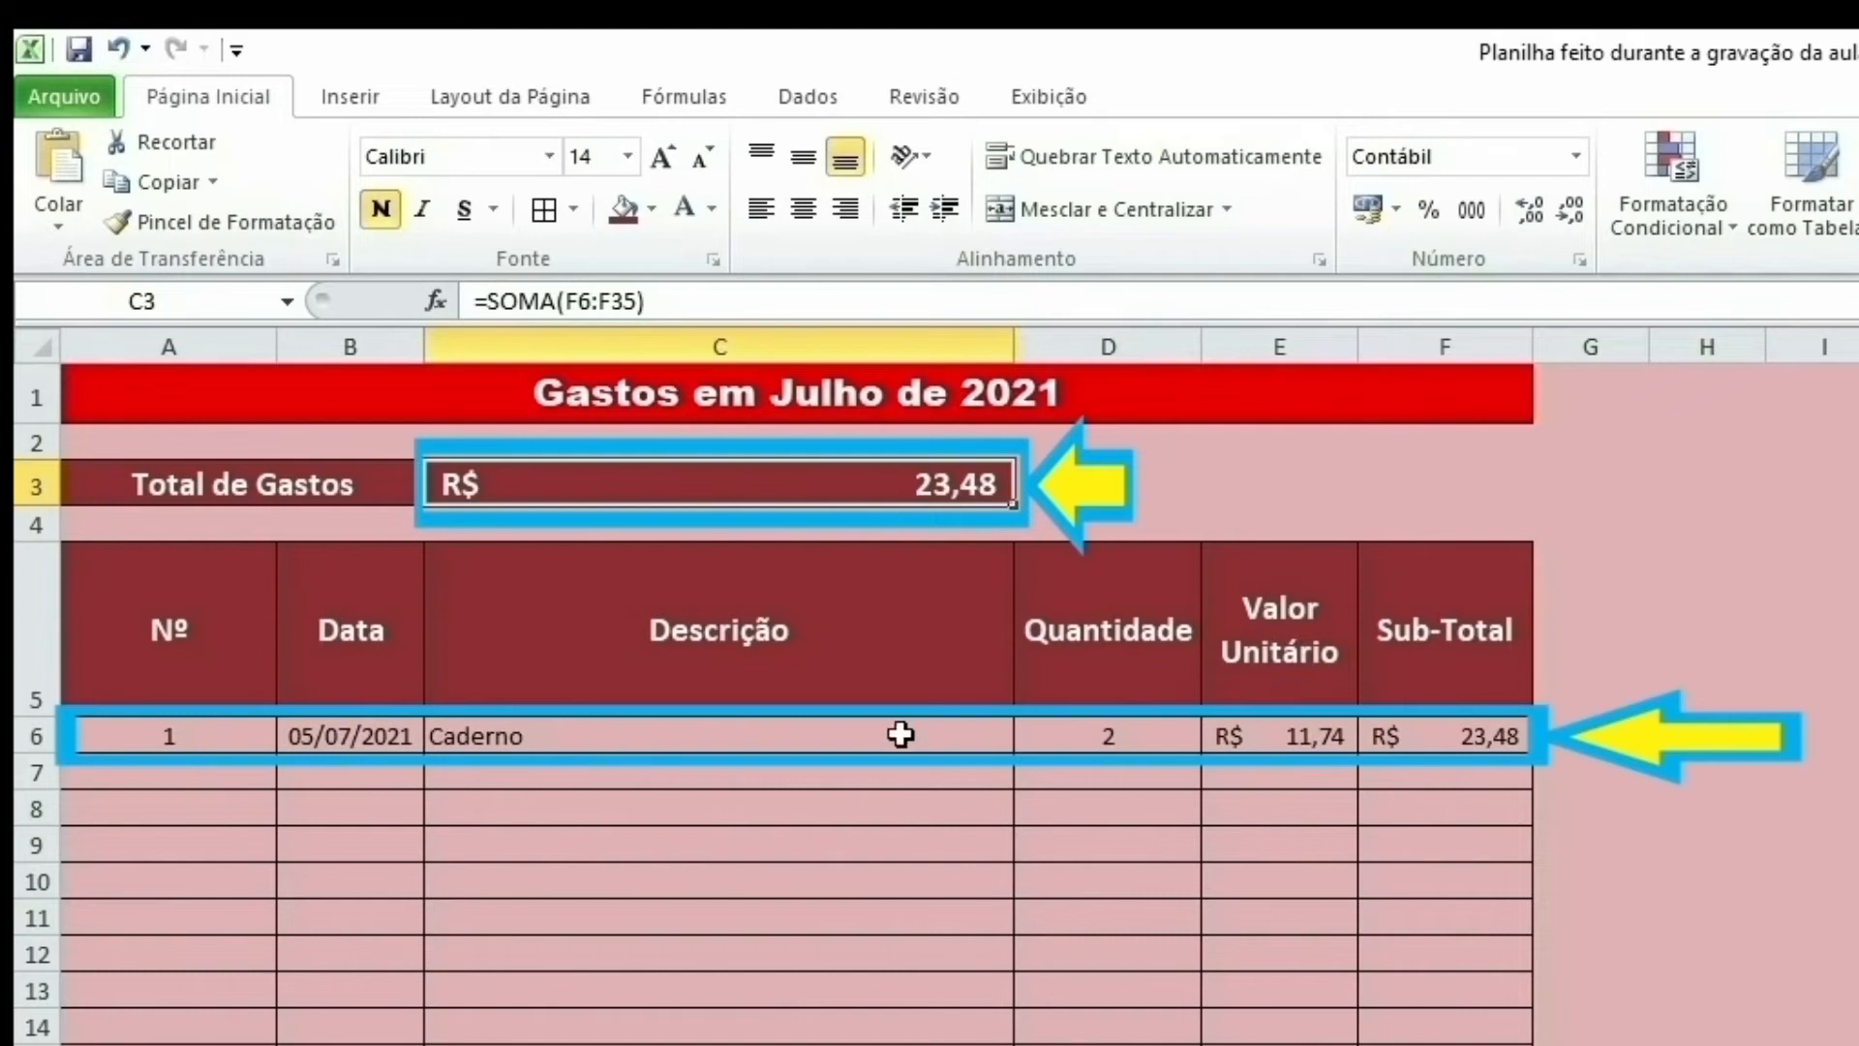
# Step: Start the second expense in row 7 with number 2 in A7 and the date 6/7 in B7
pyautogui.click(205, 774)
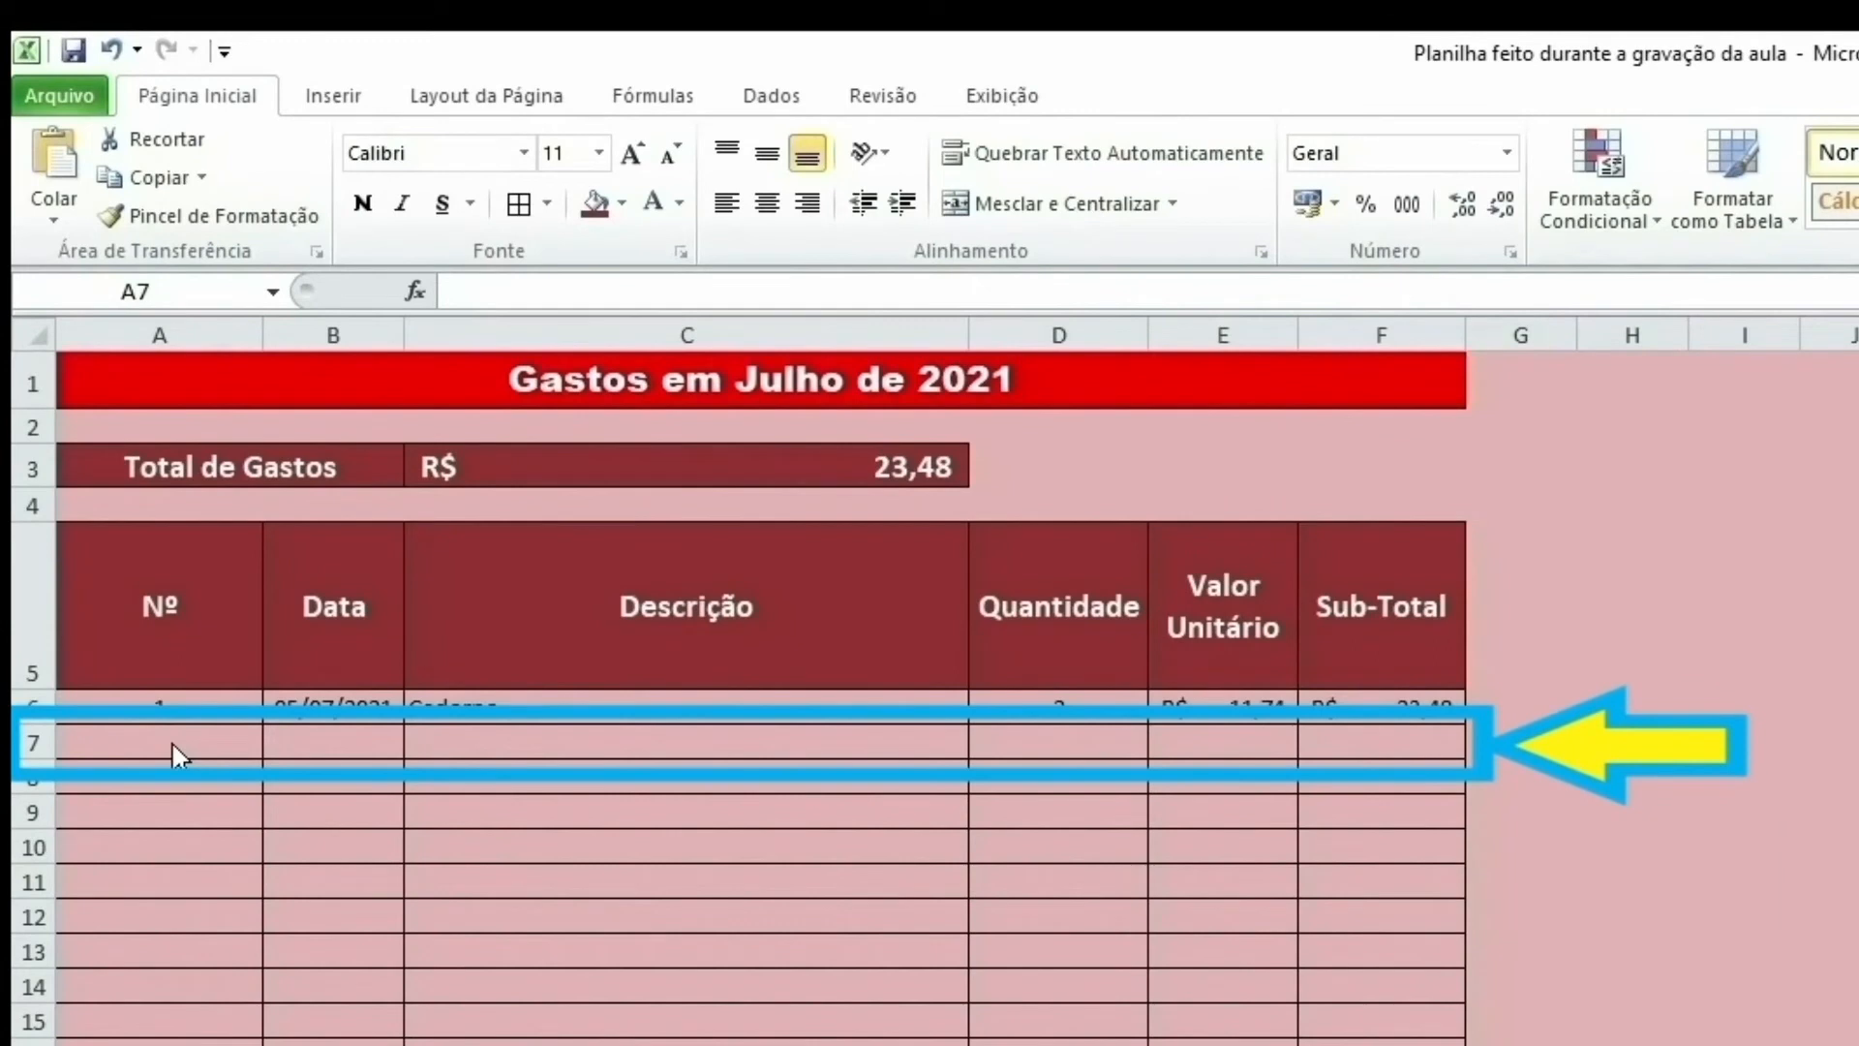
pyautogui.click(170, 746)
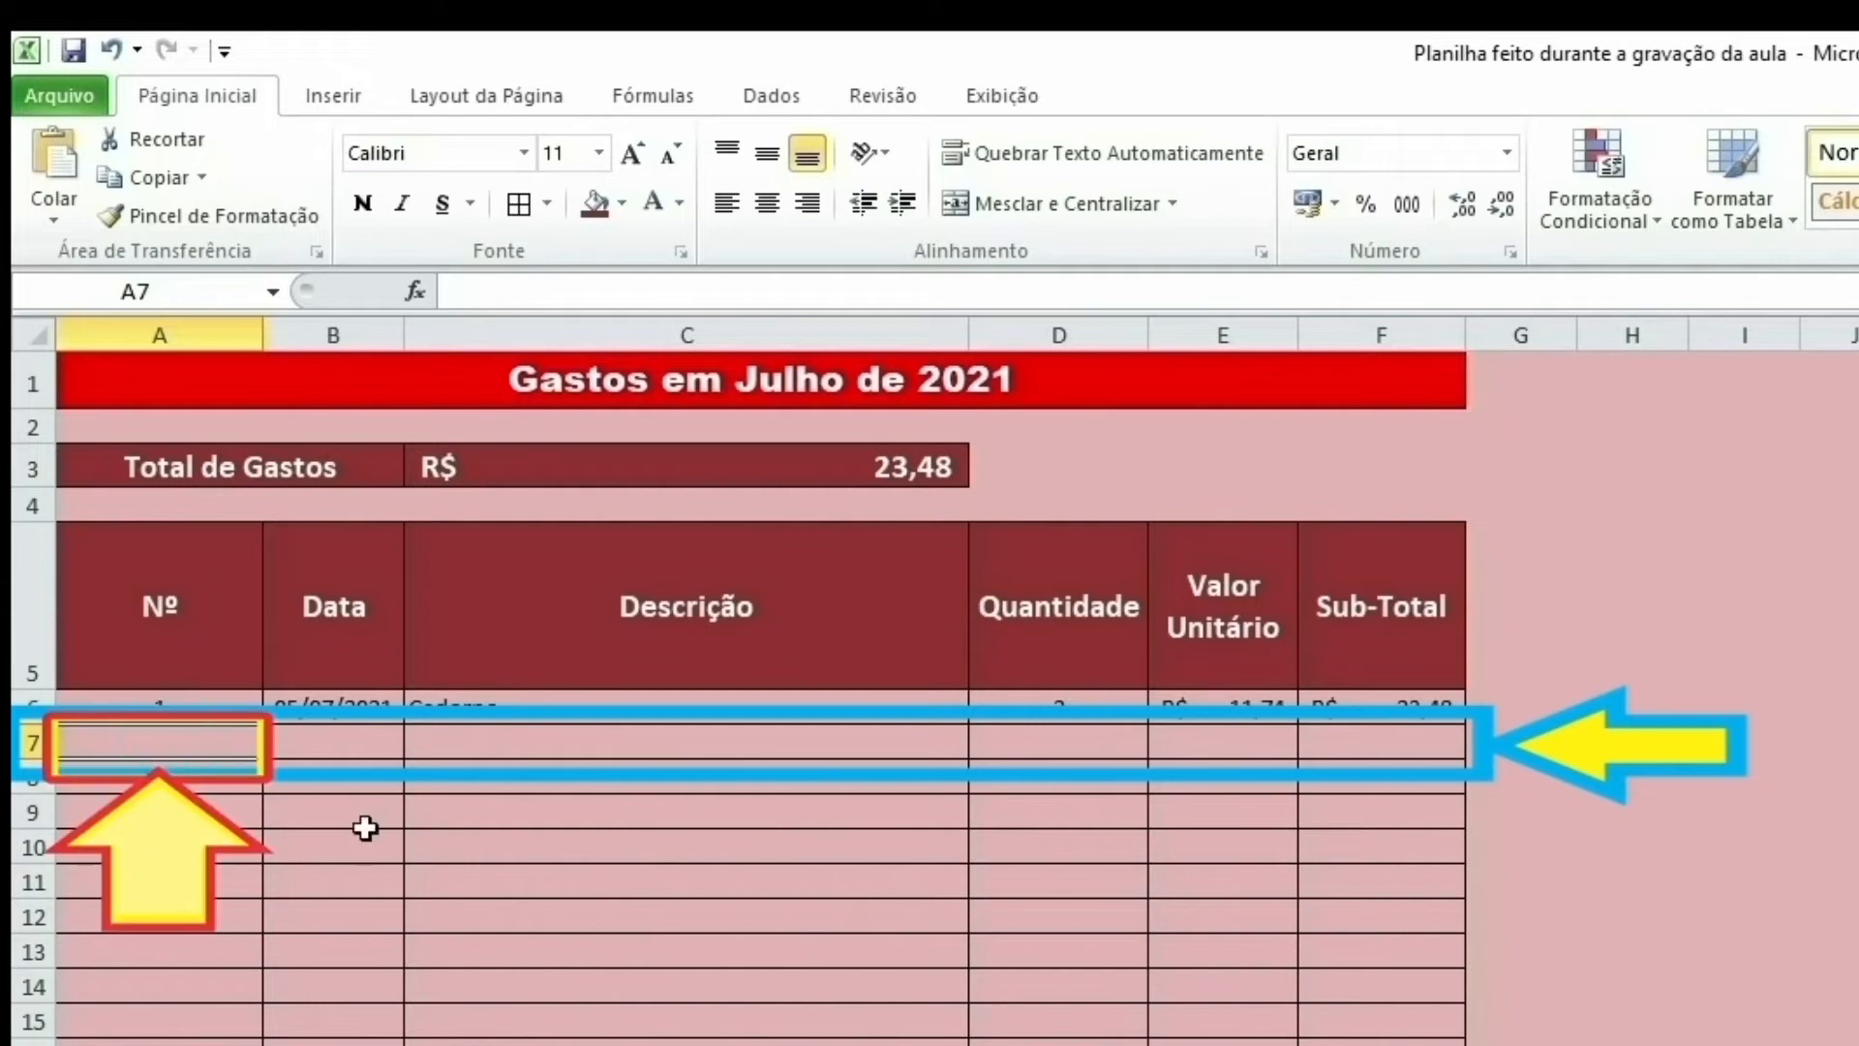
pyautogui.write('2')
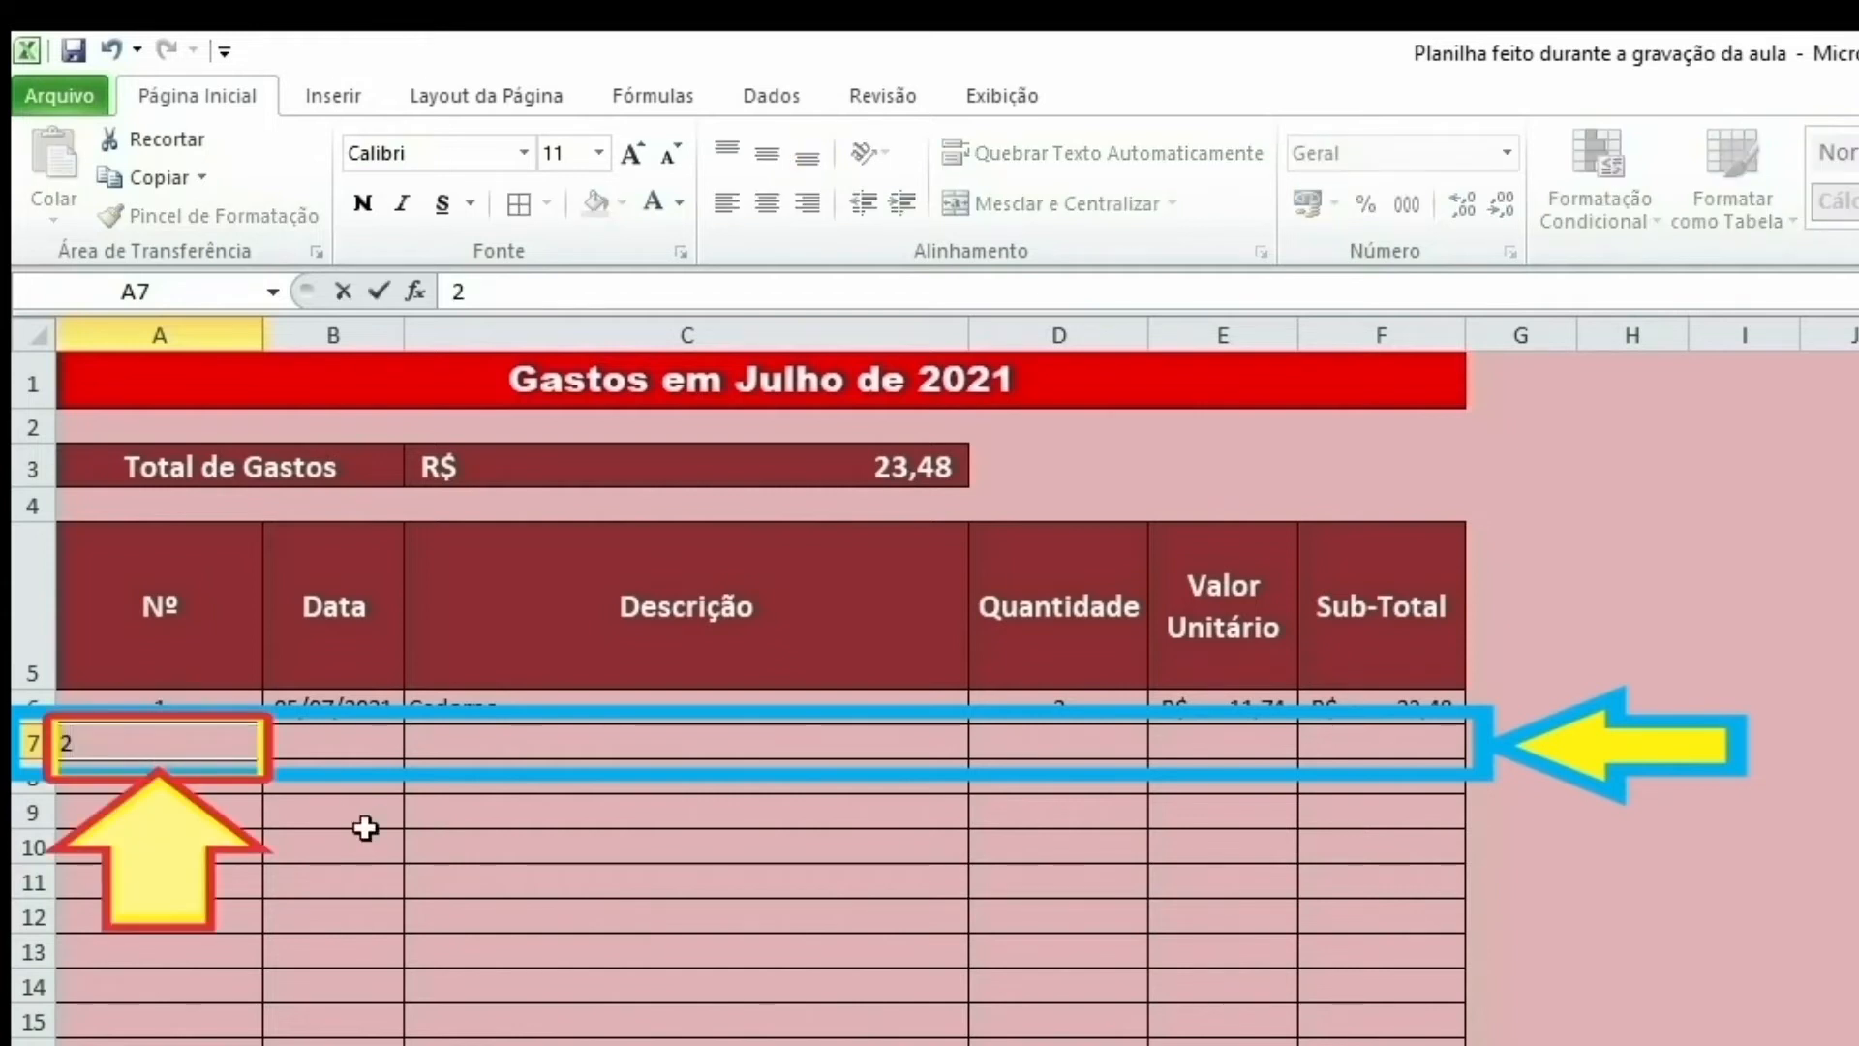
pyautogui.press('Tab')
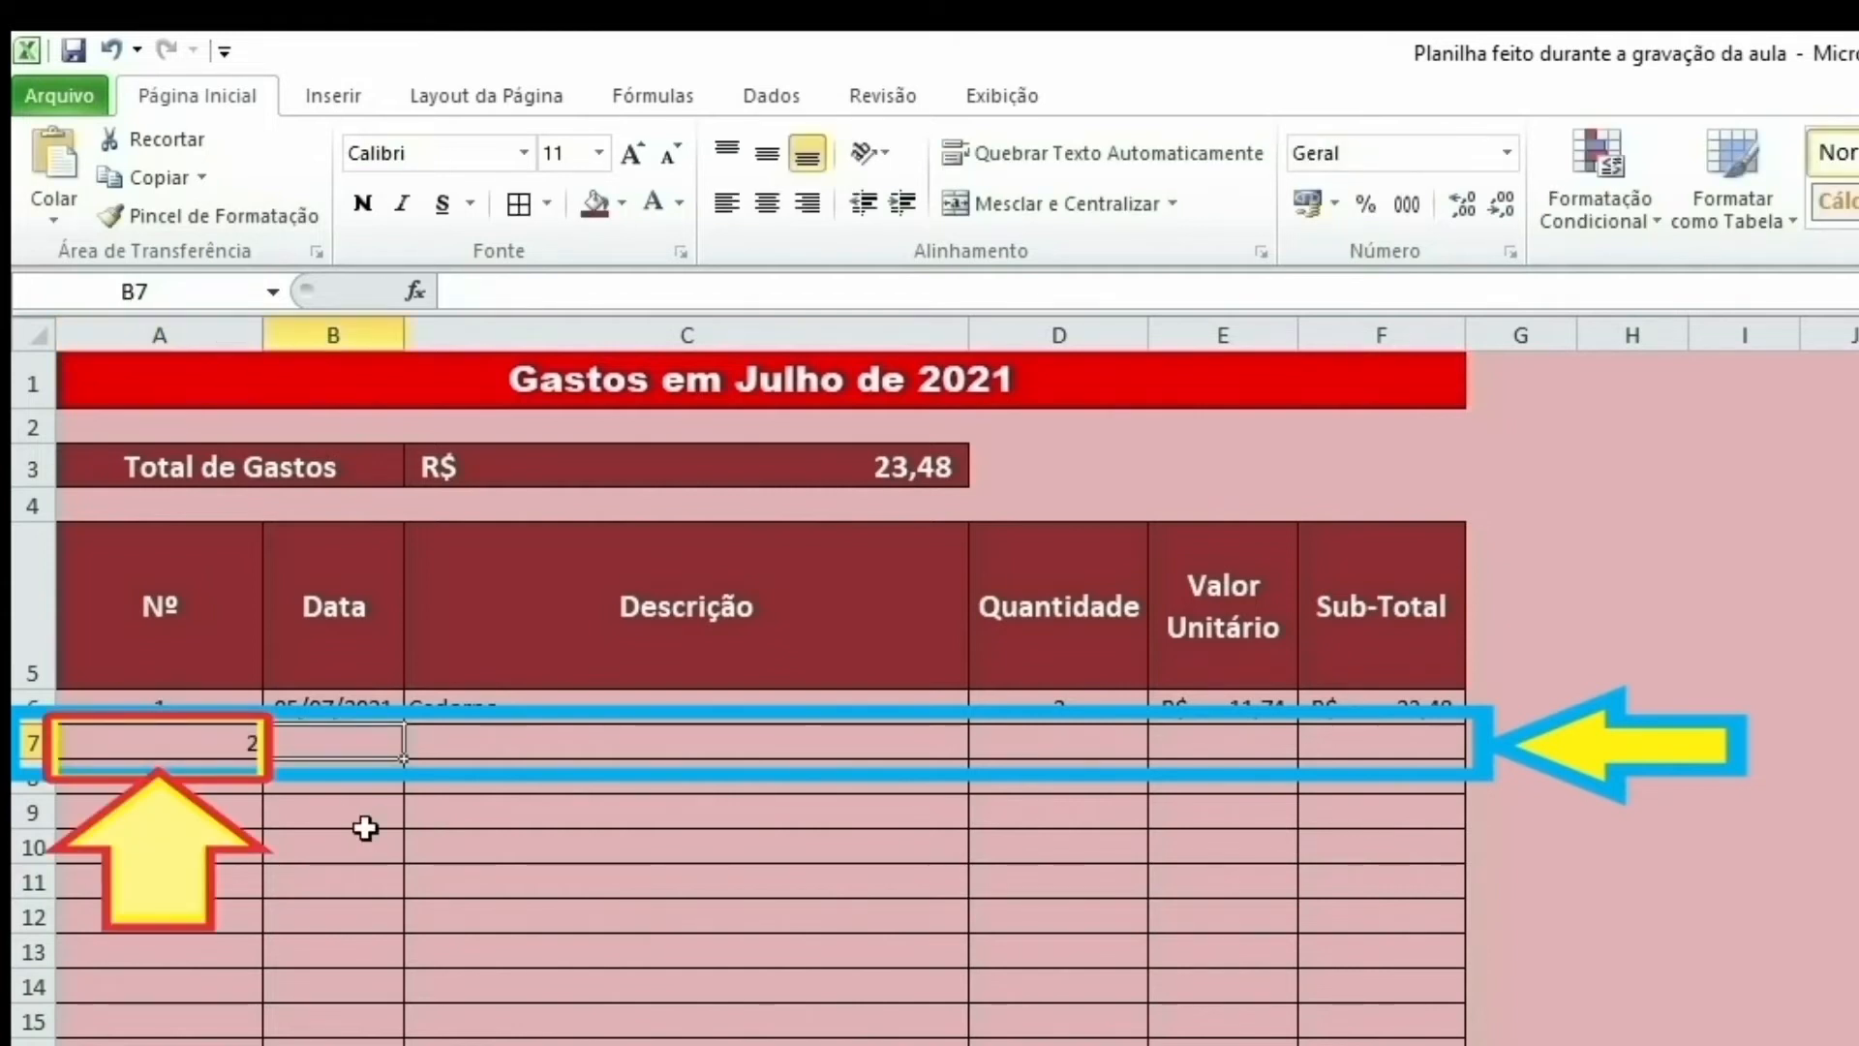
pyautogui.press('Left')
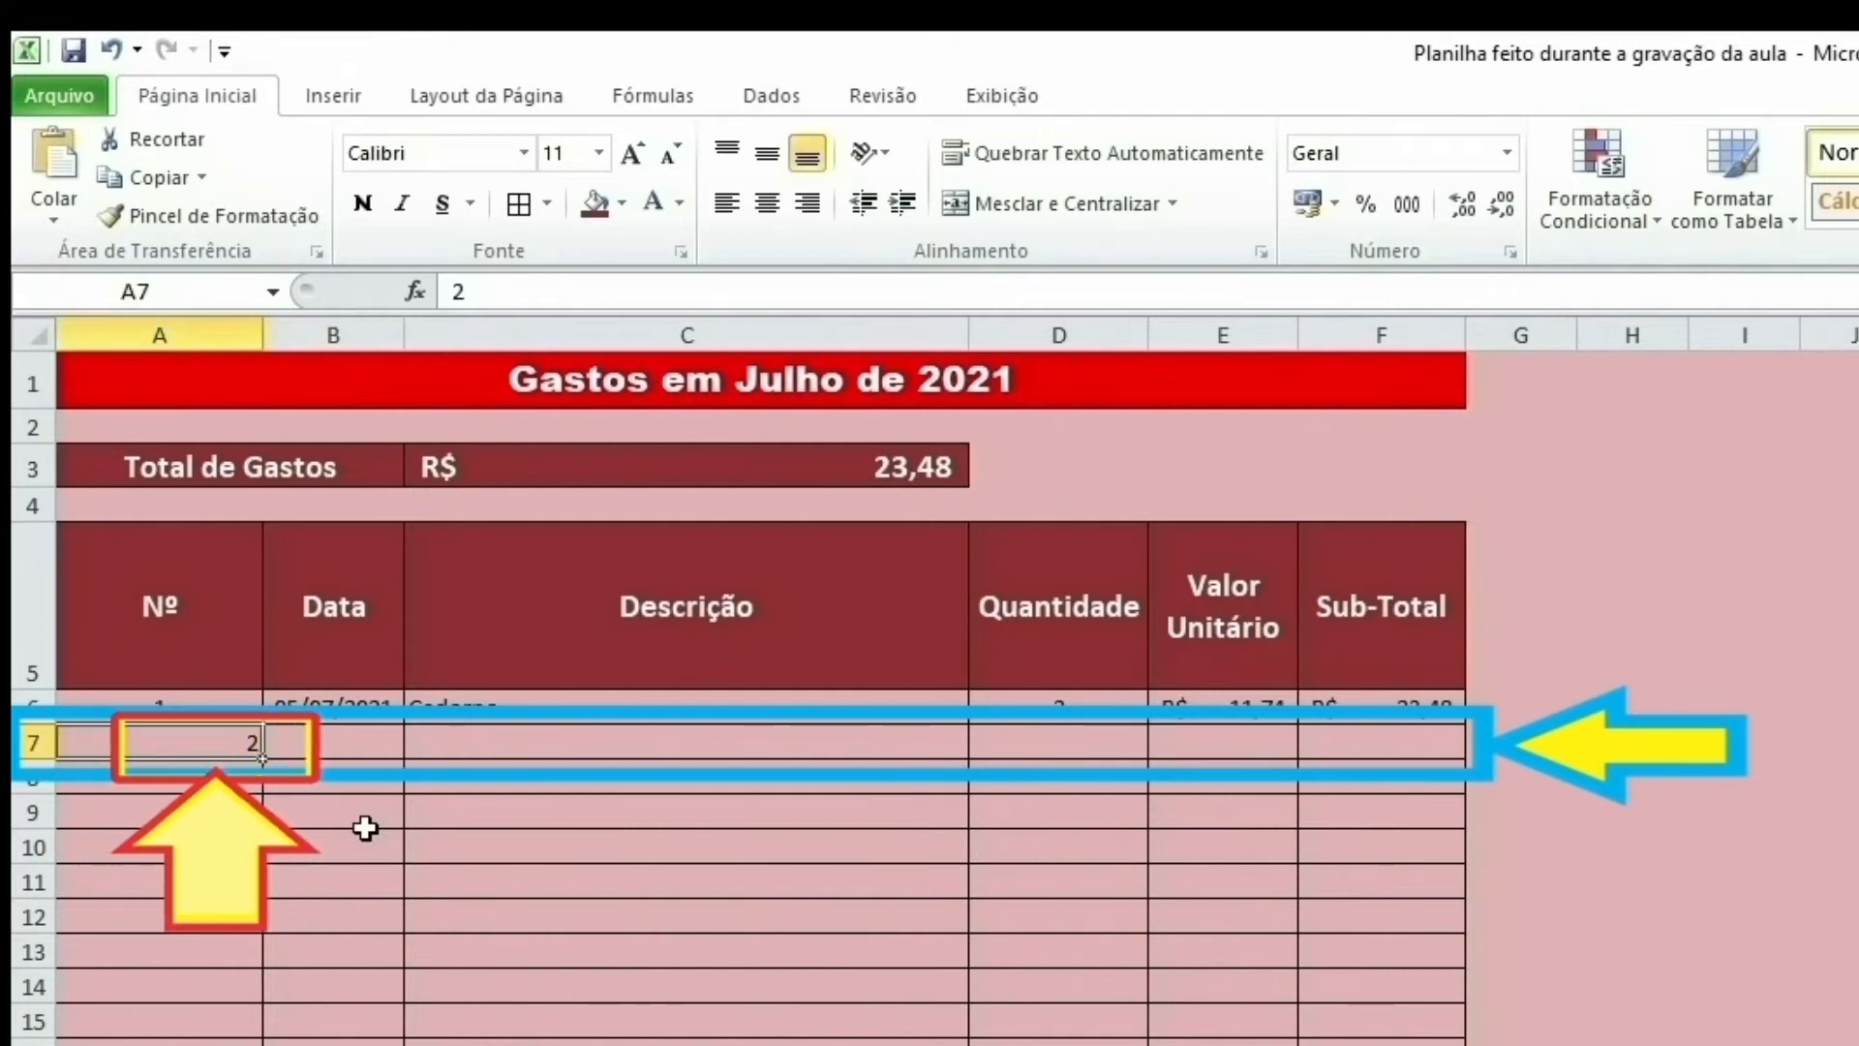
pyautogui.press('Right')
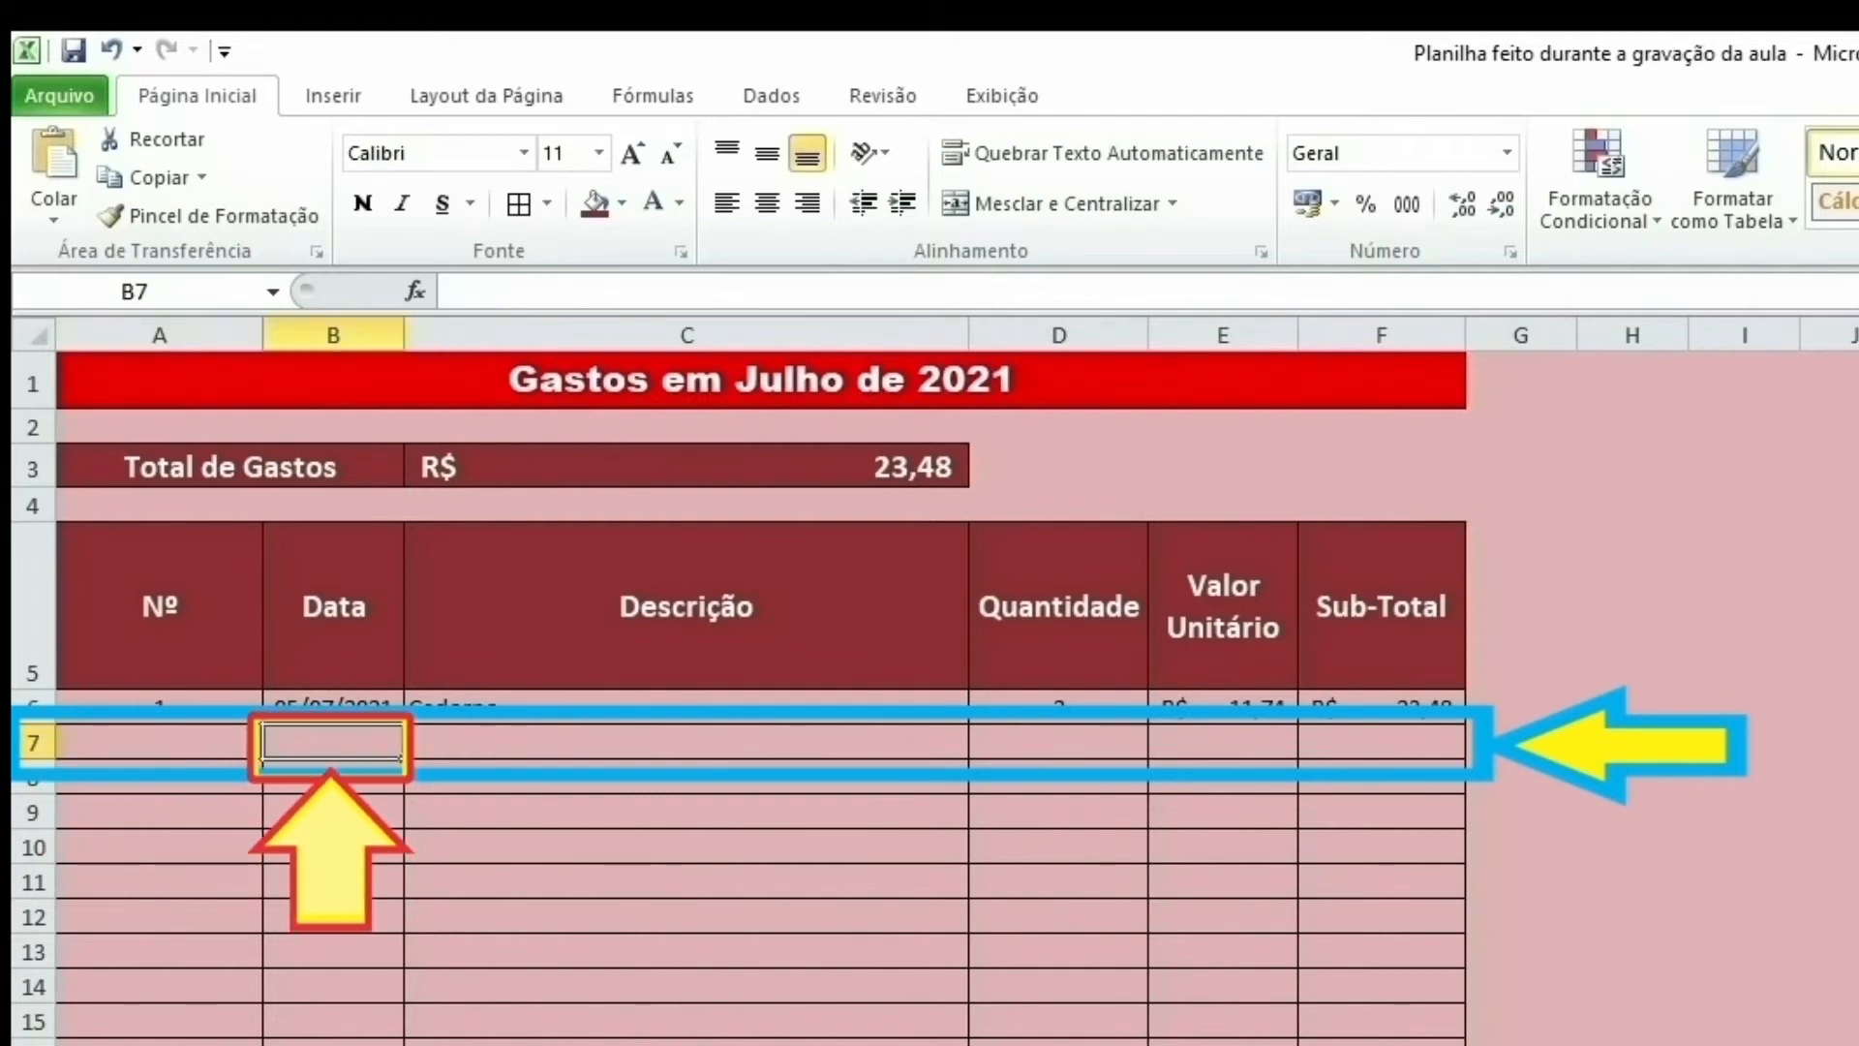
pyautogui.write('6/7')
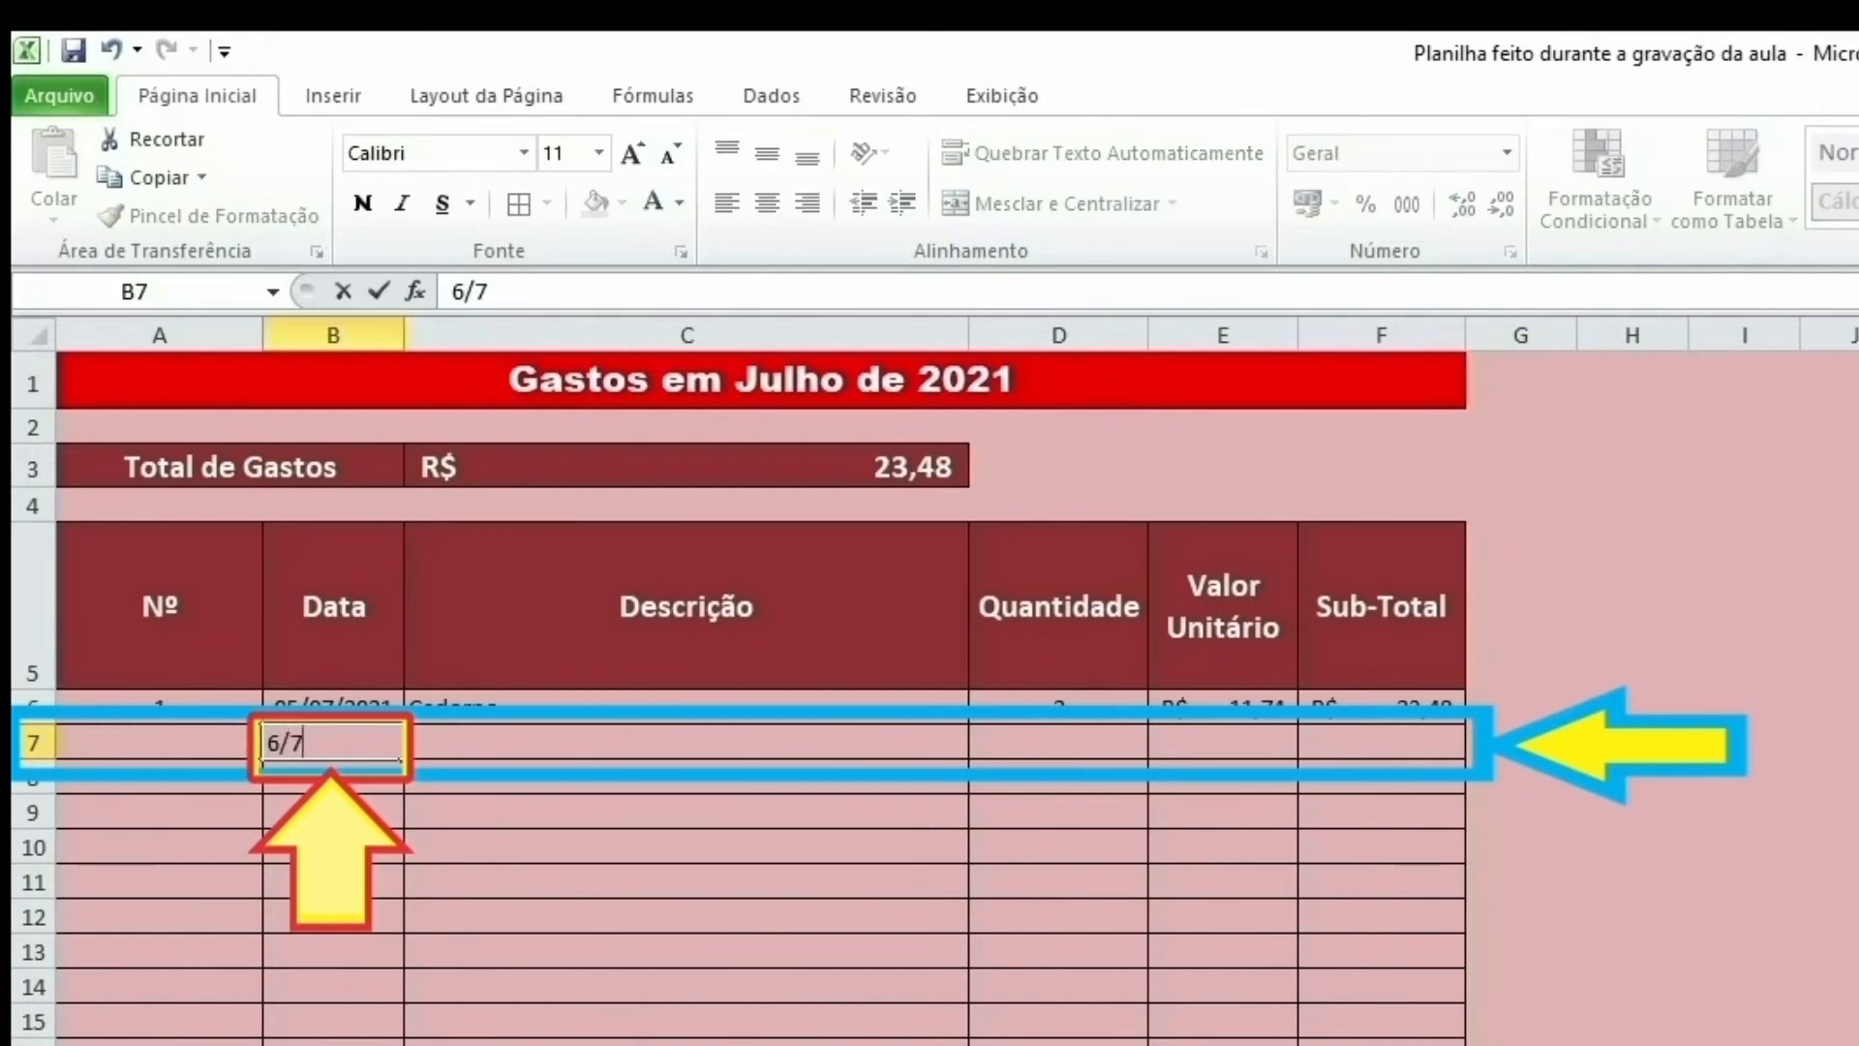
pyautogui.press('Return')
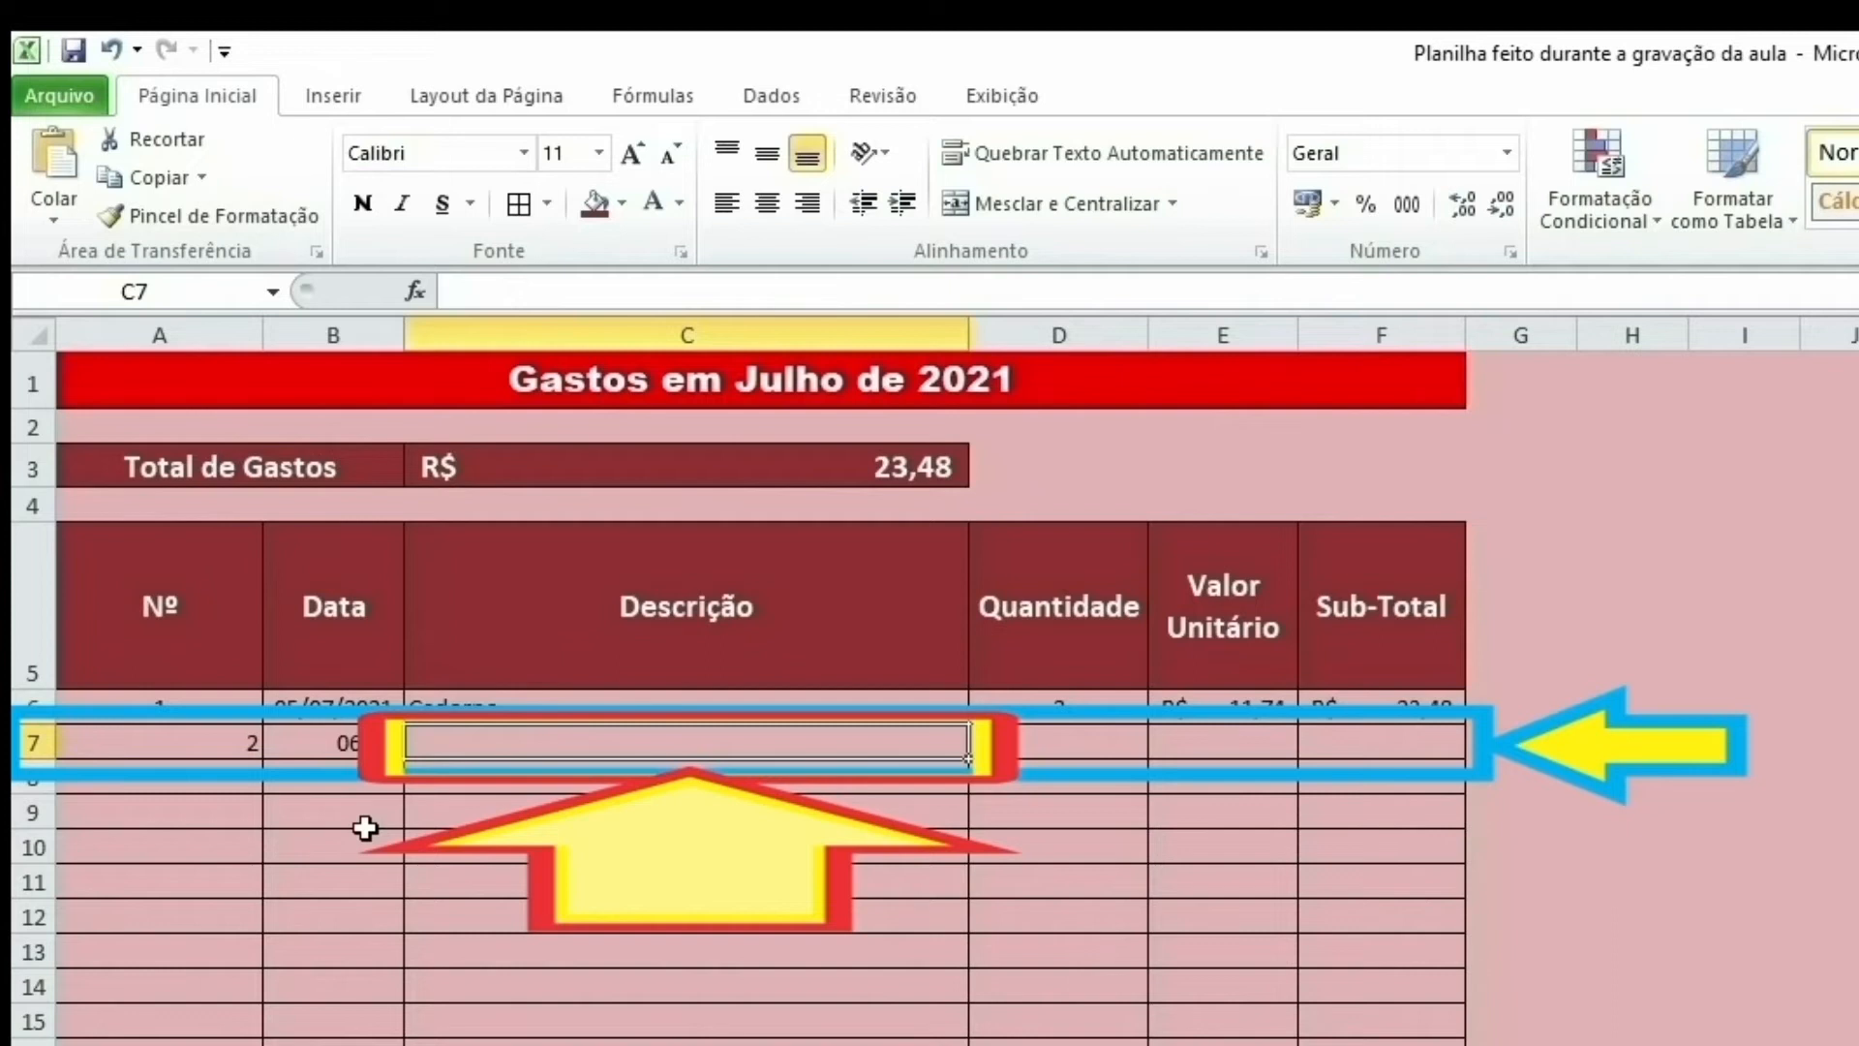
# Step: Enter Cinema ingresso as the second expense's description in cell C7
pyautogui.write('ICi')
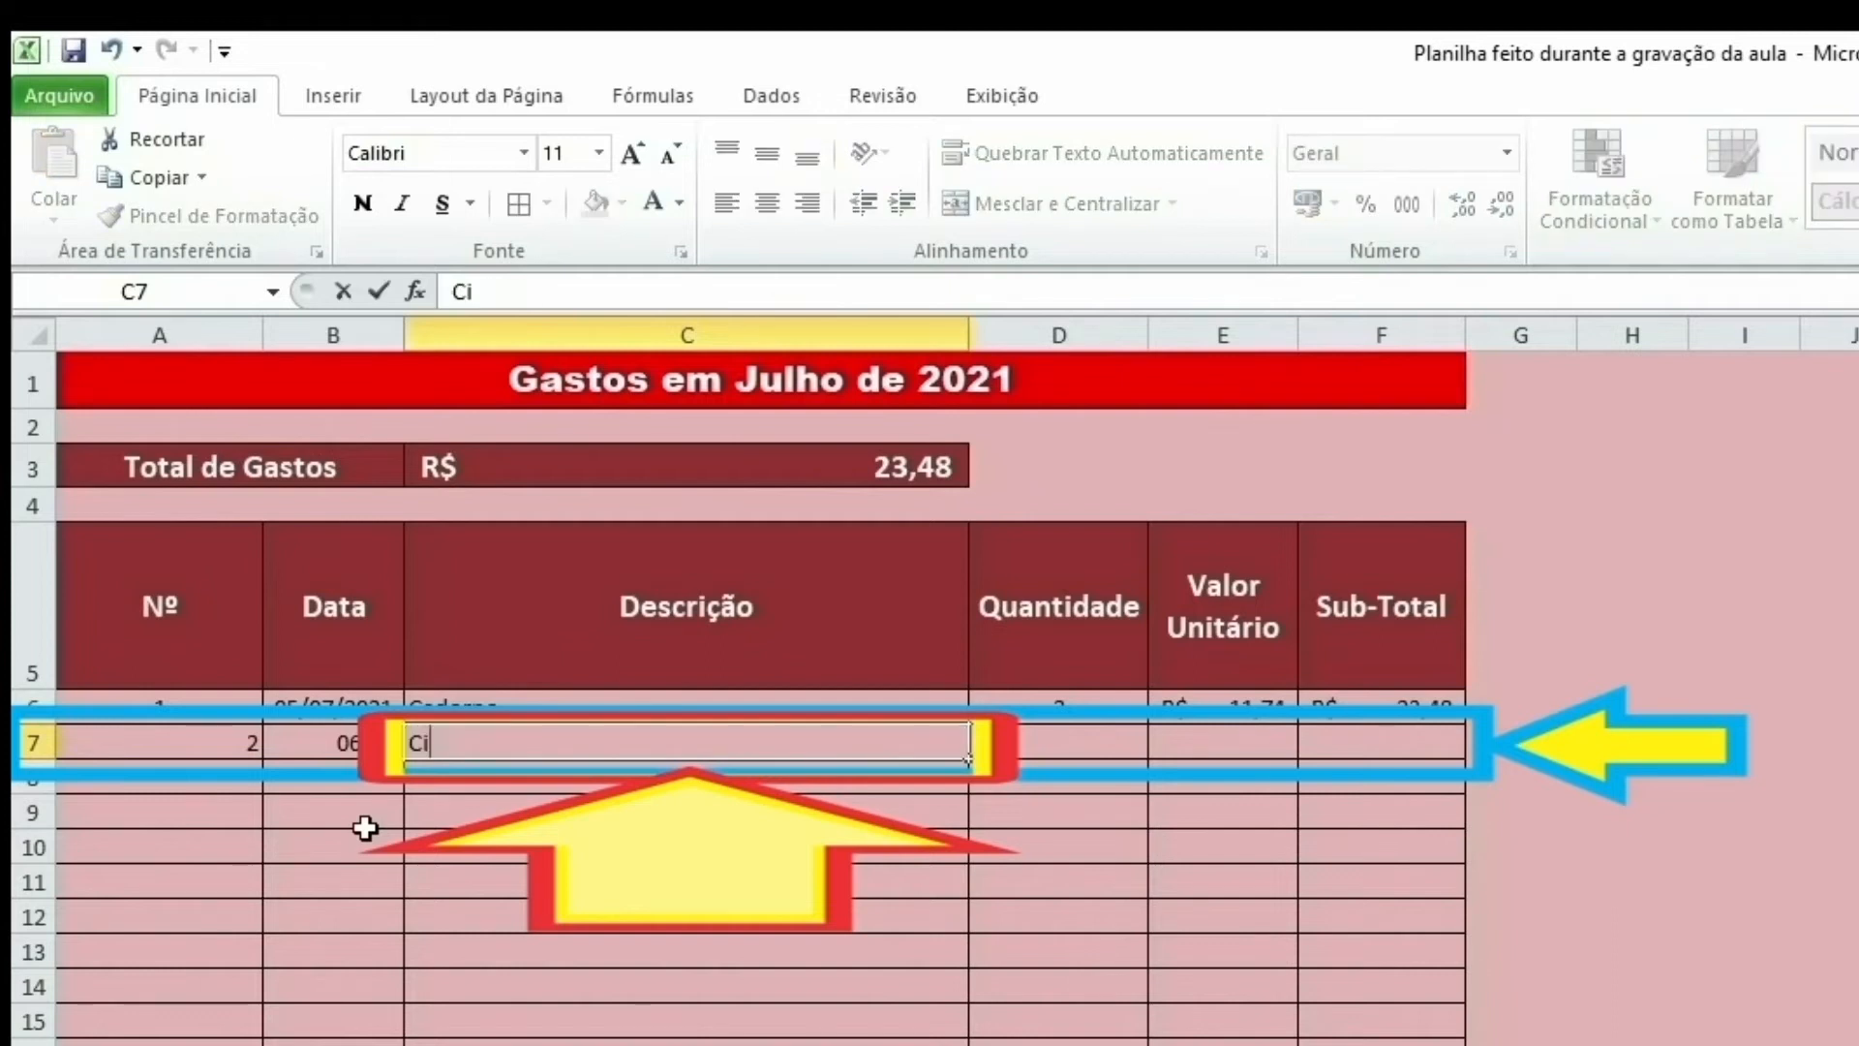
pyautogui.write('nema ')
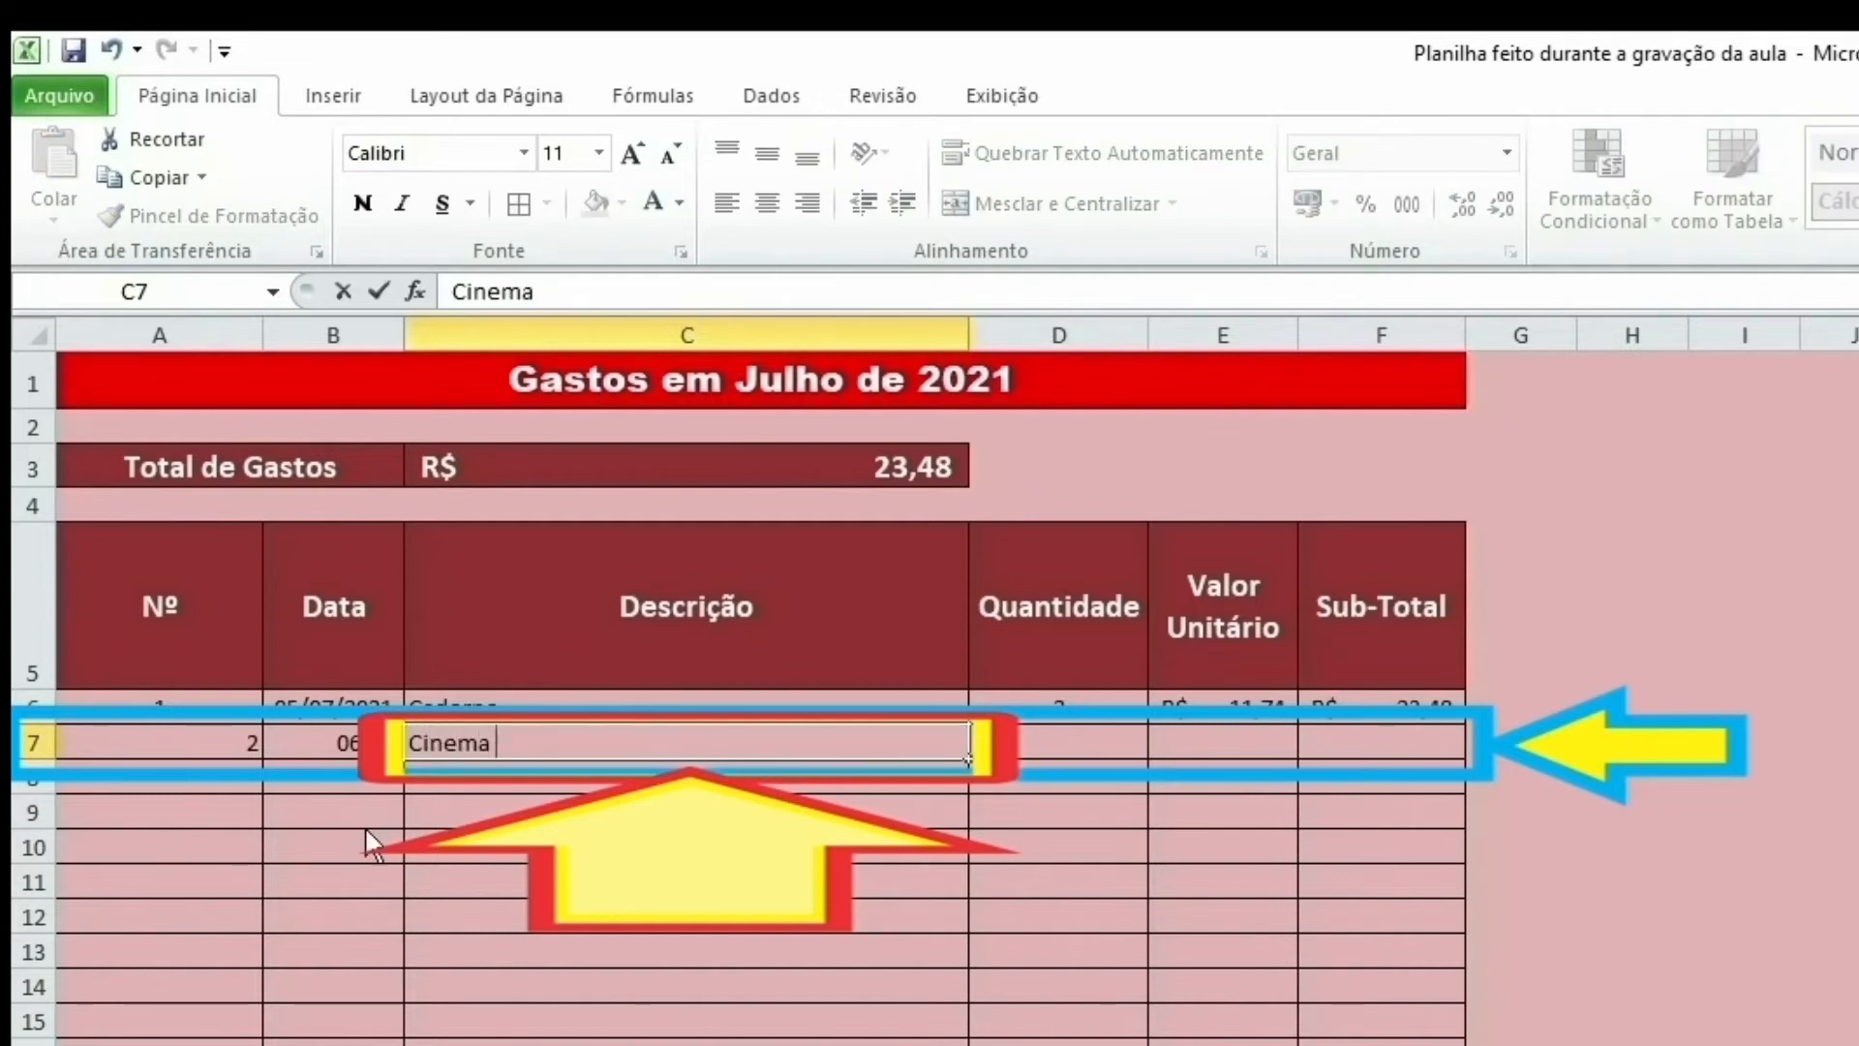
pyautogui.write('ingresso')
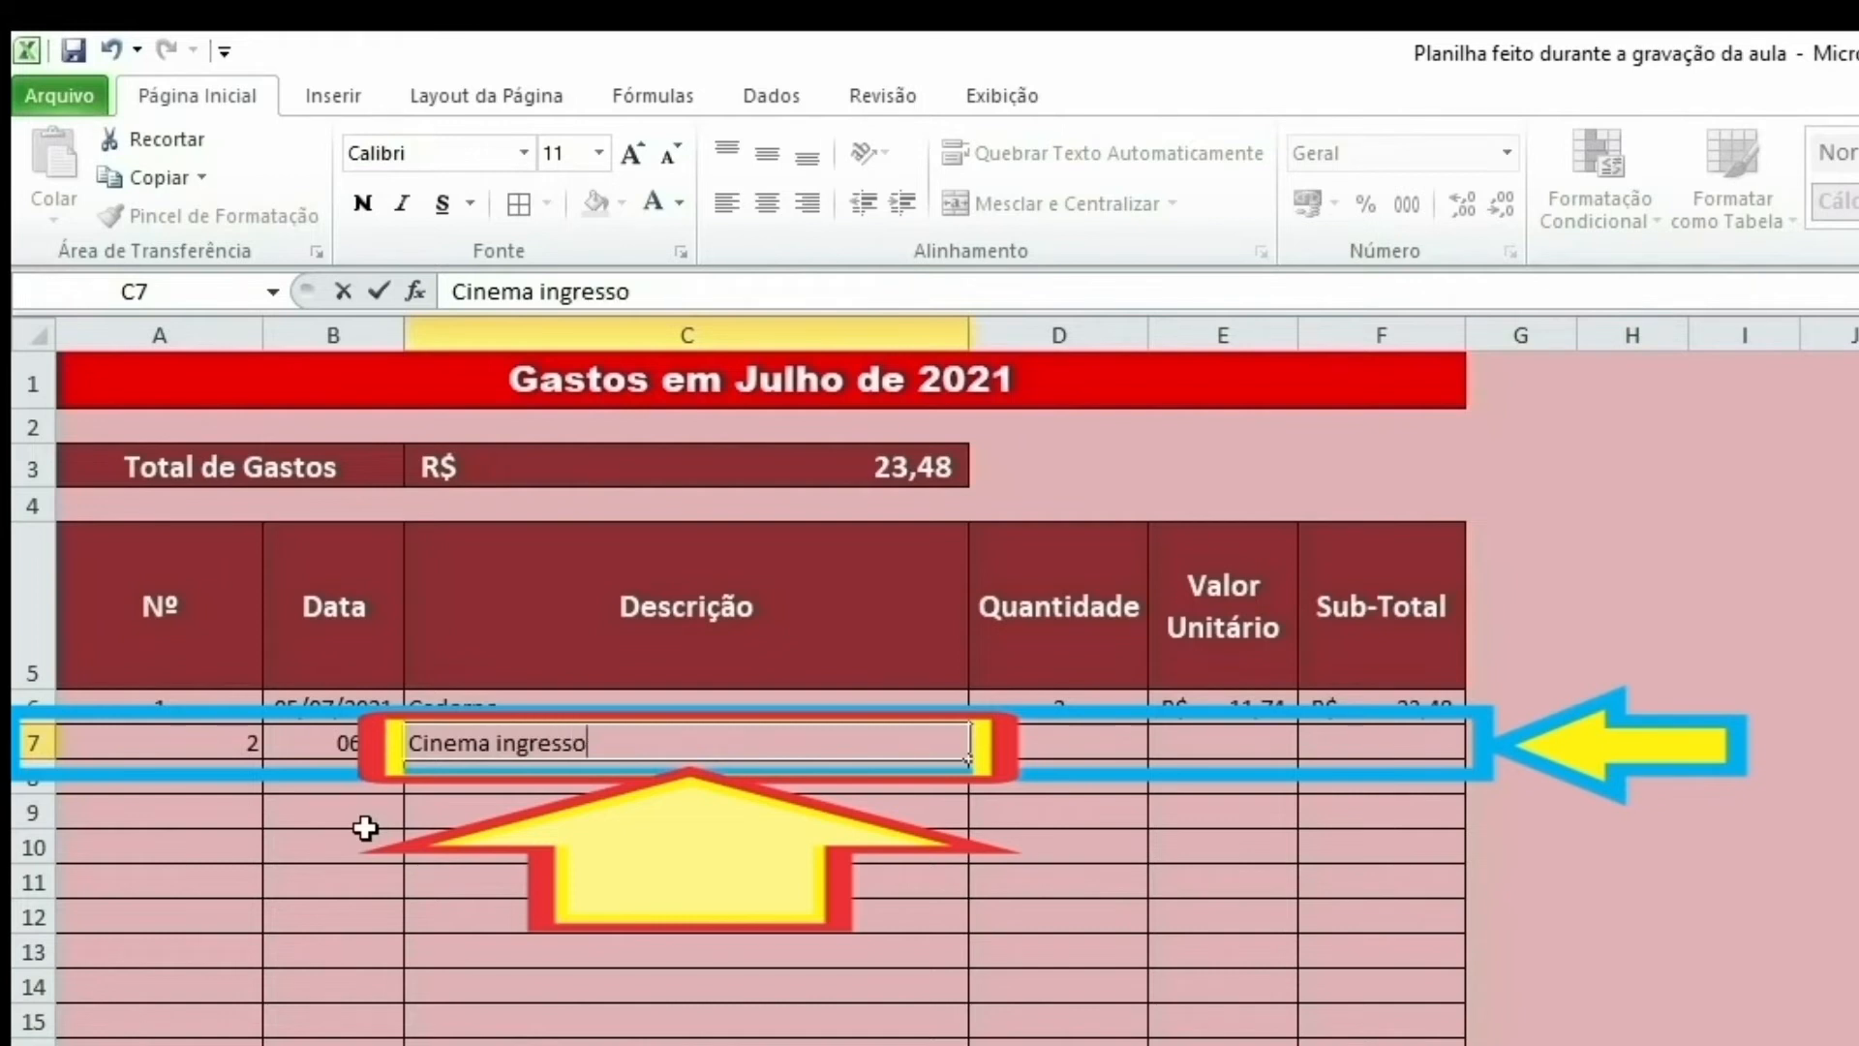
pyautogui.press('Tab')
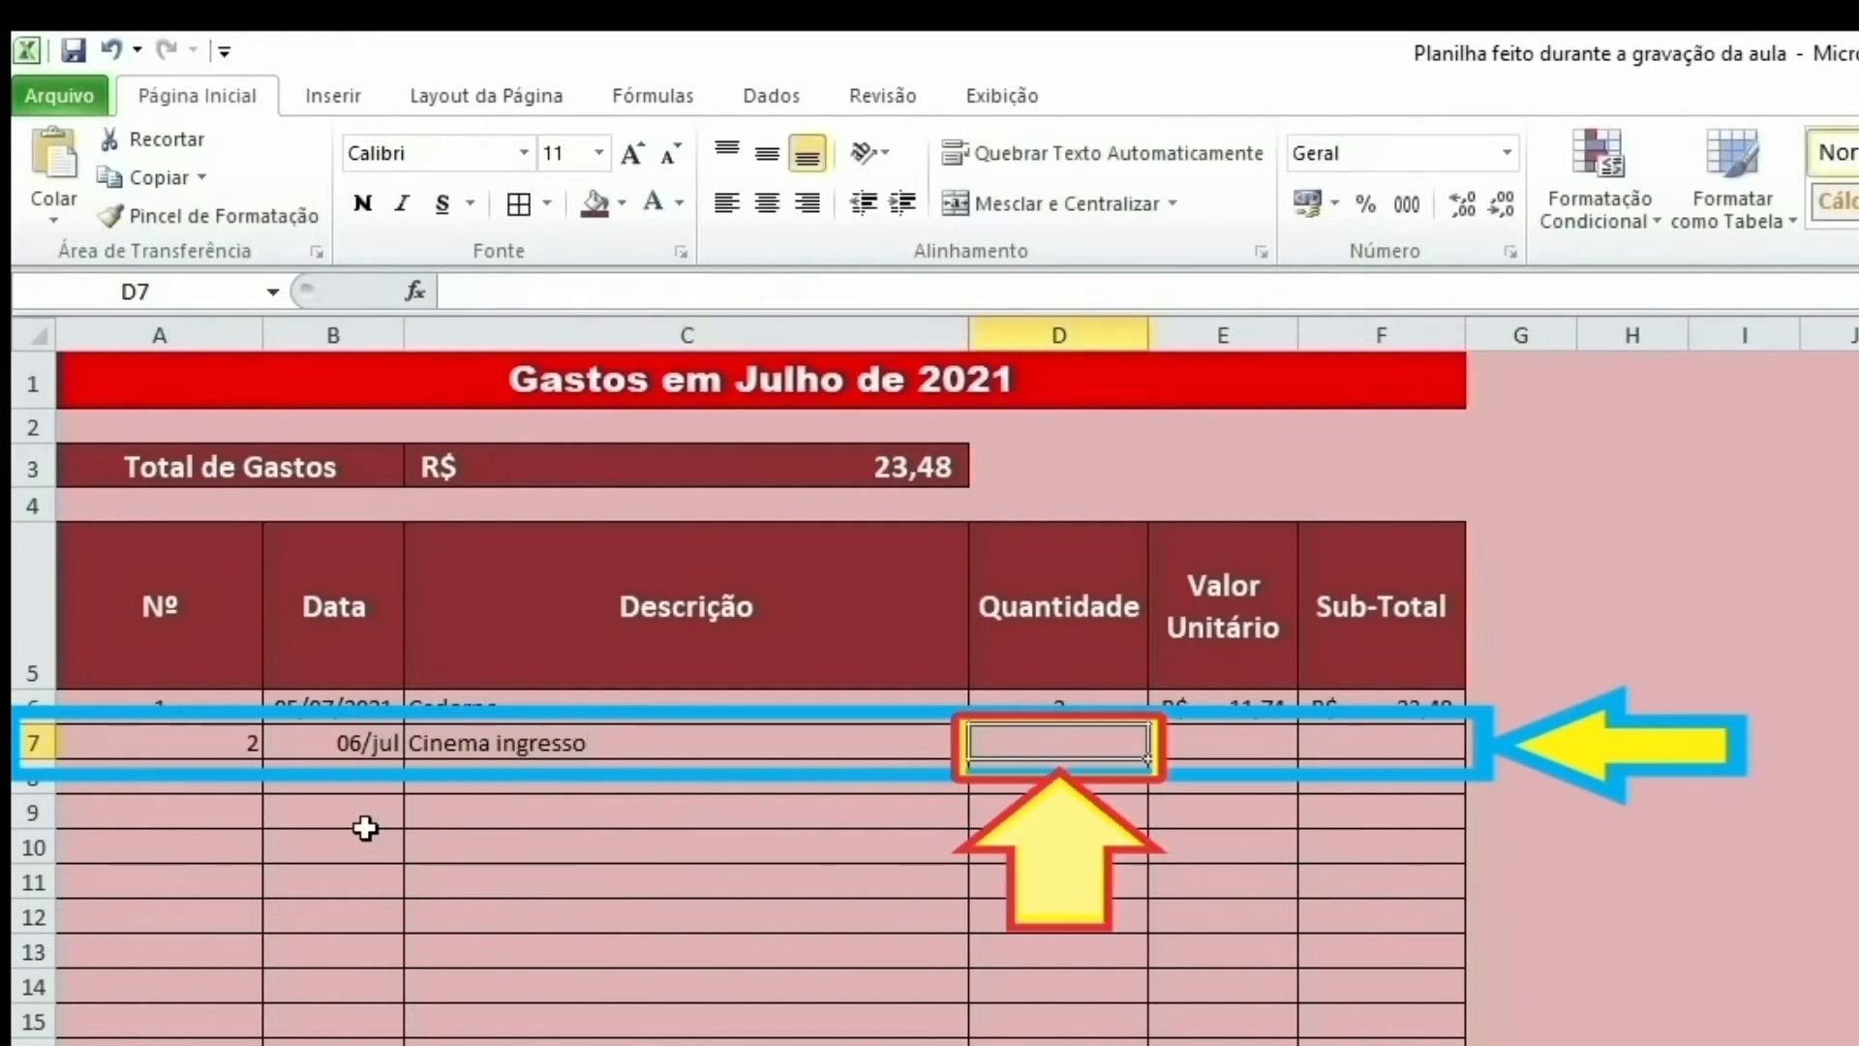
pyautogui.press('Left')
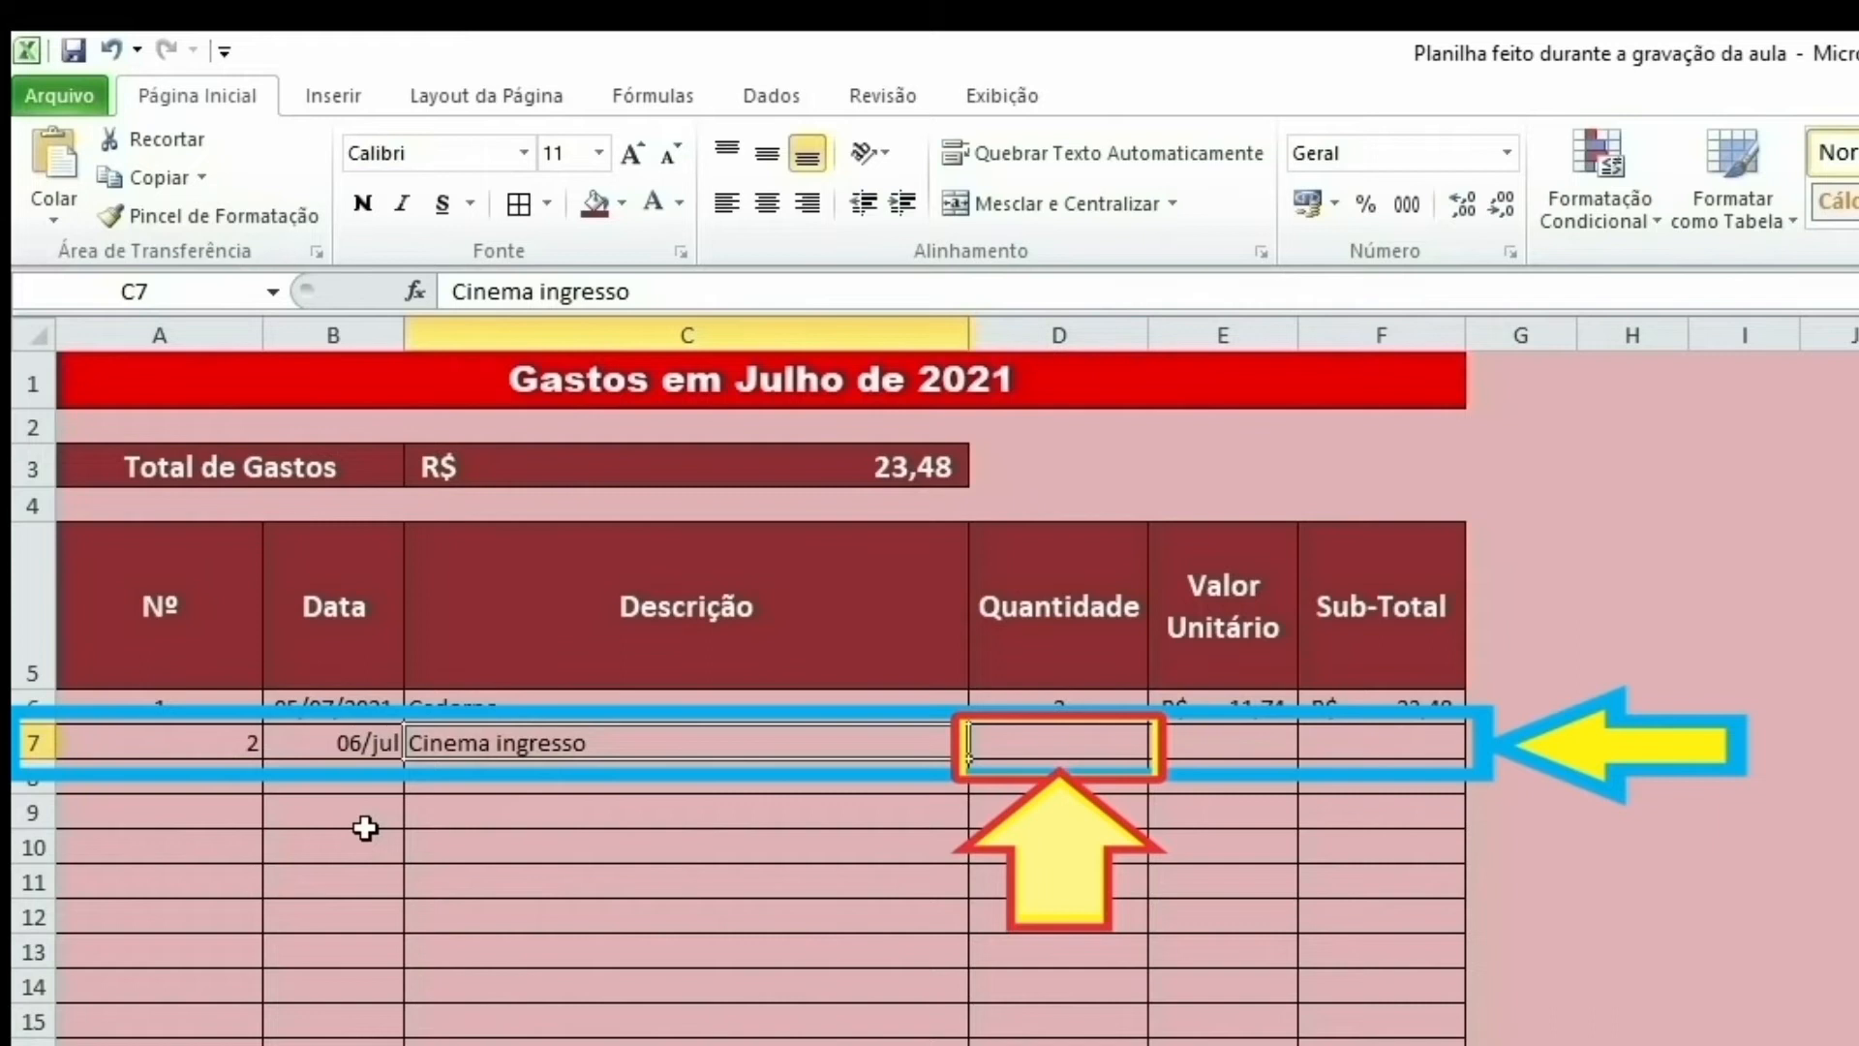
pyautogui.press('Down')
pyautogui.press('Down')
pyautogui.press('Up')
pyautogui.press('Up')
pyautogui.press('Right')
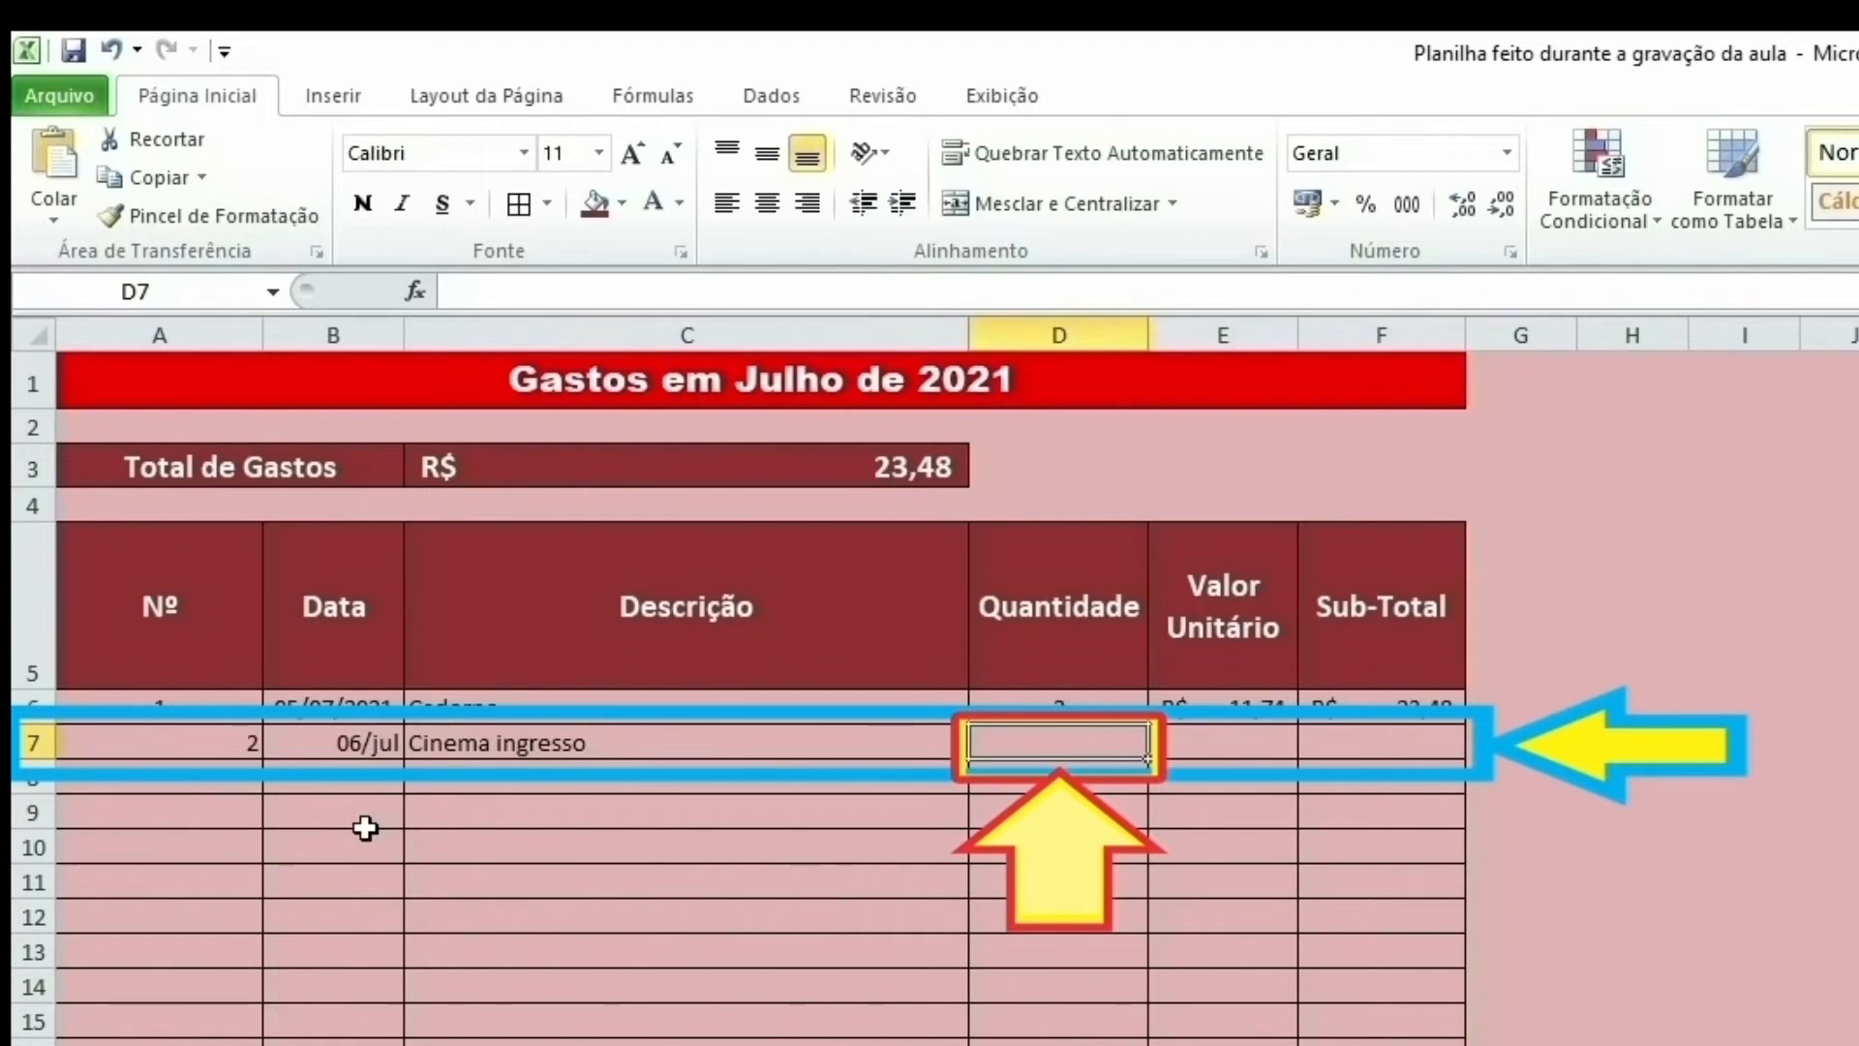
# Step: Enter the Cinema ingresso expense's quantity 2 in D7 and its unit value 21,5 in E7
pyautogui.write('2')
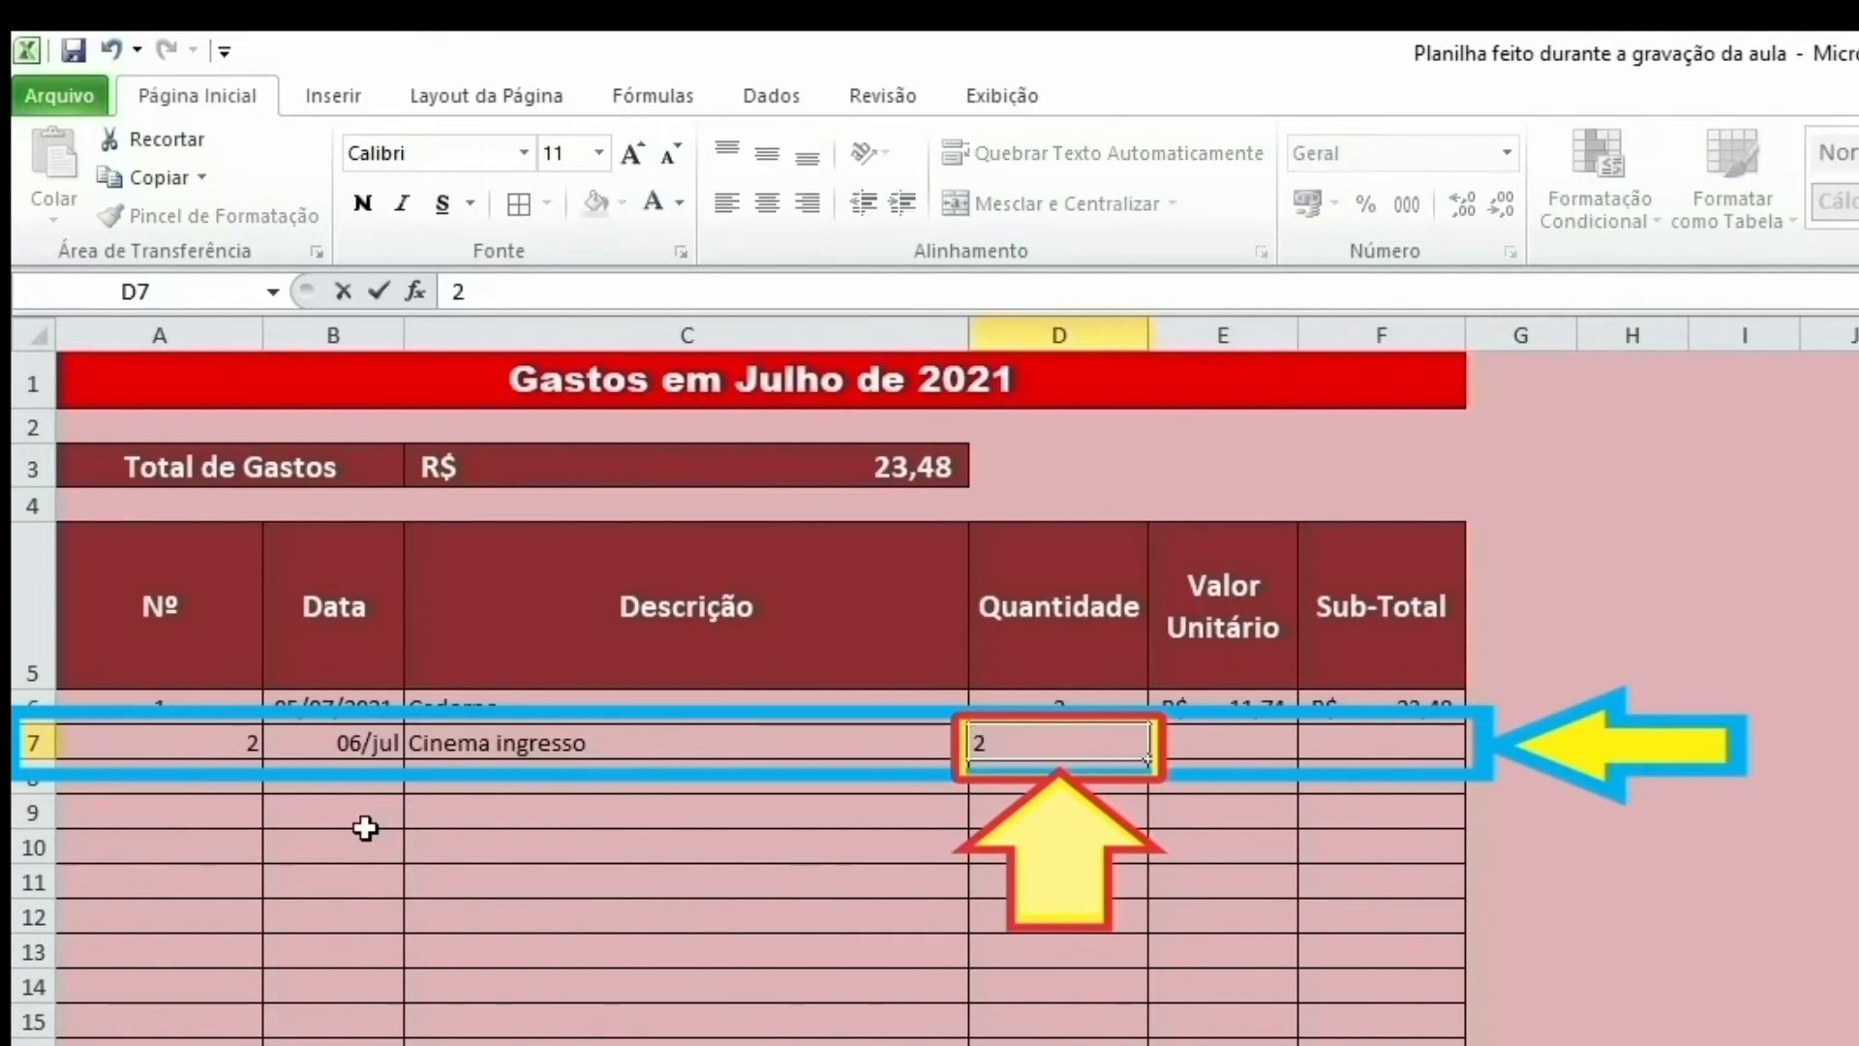
pyautogui.press('Tab')
pyautogui.press('Left')
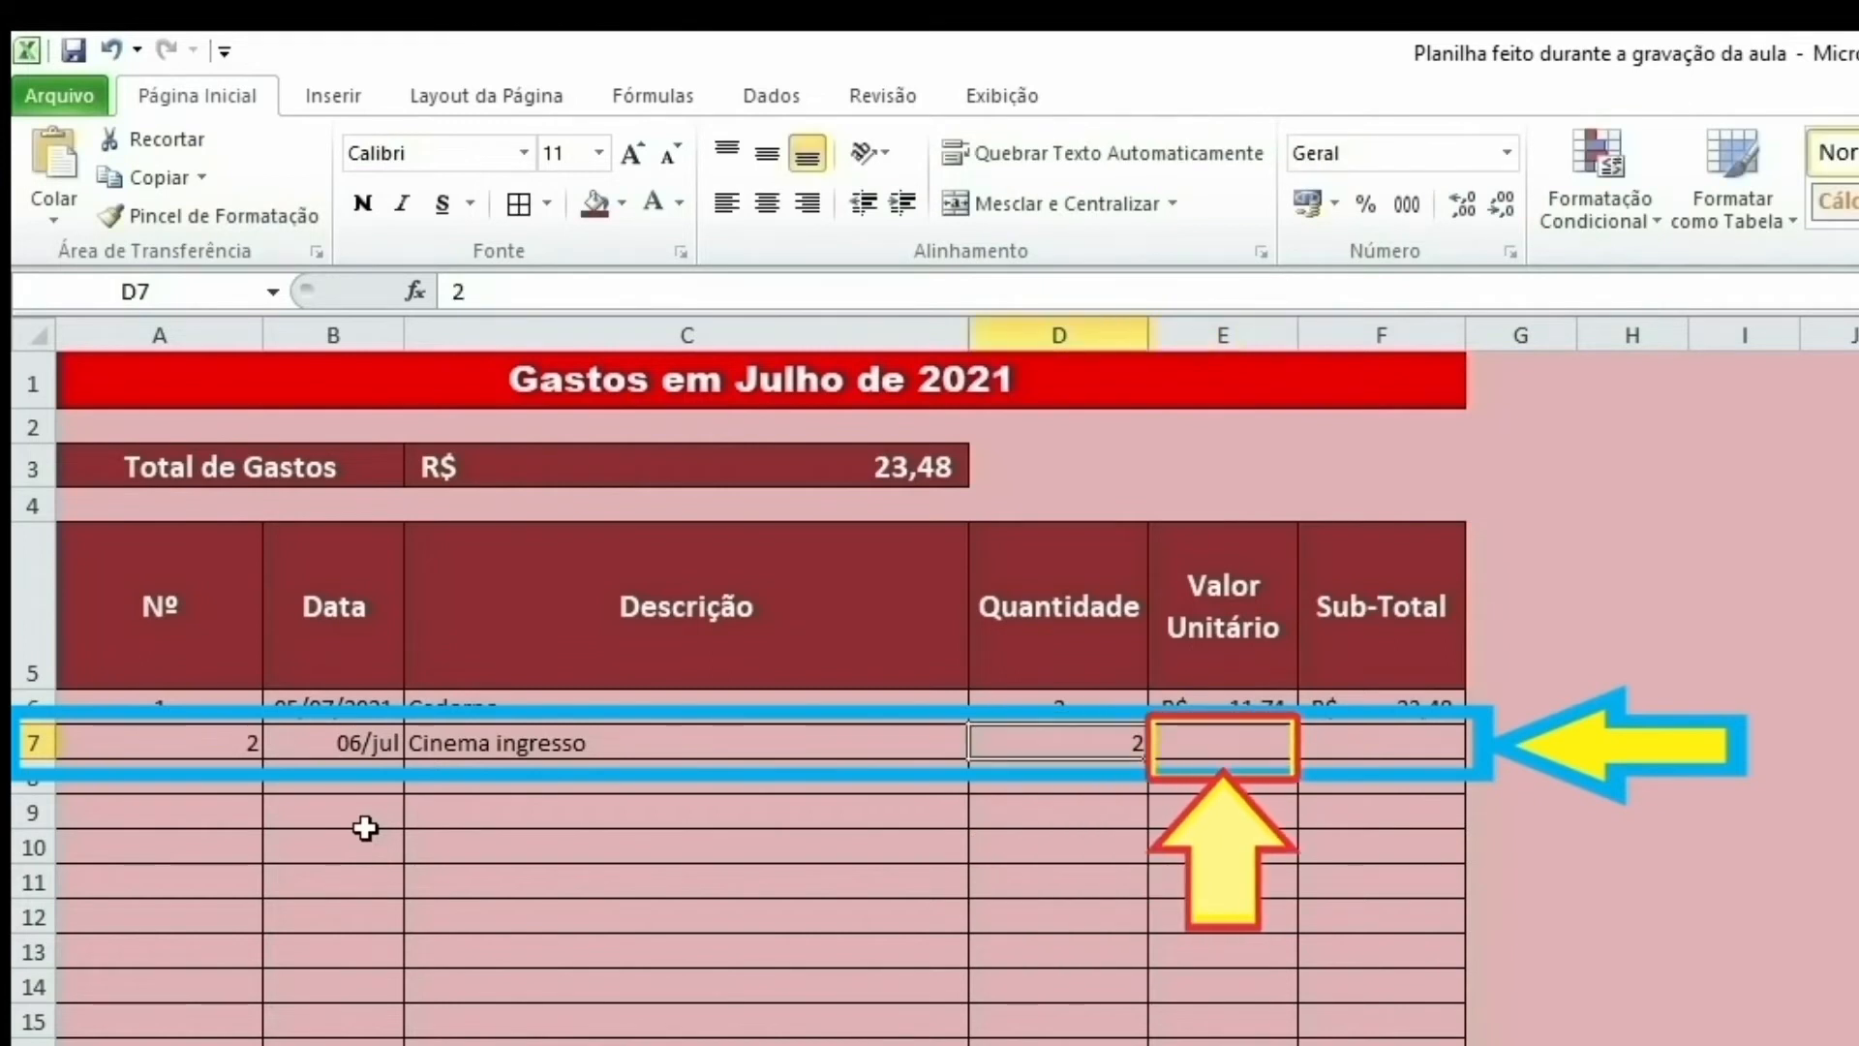
pyautogui.press('Right')
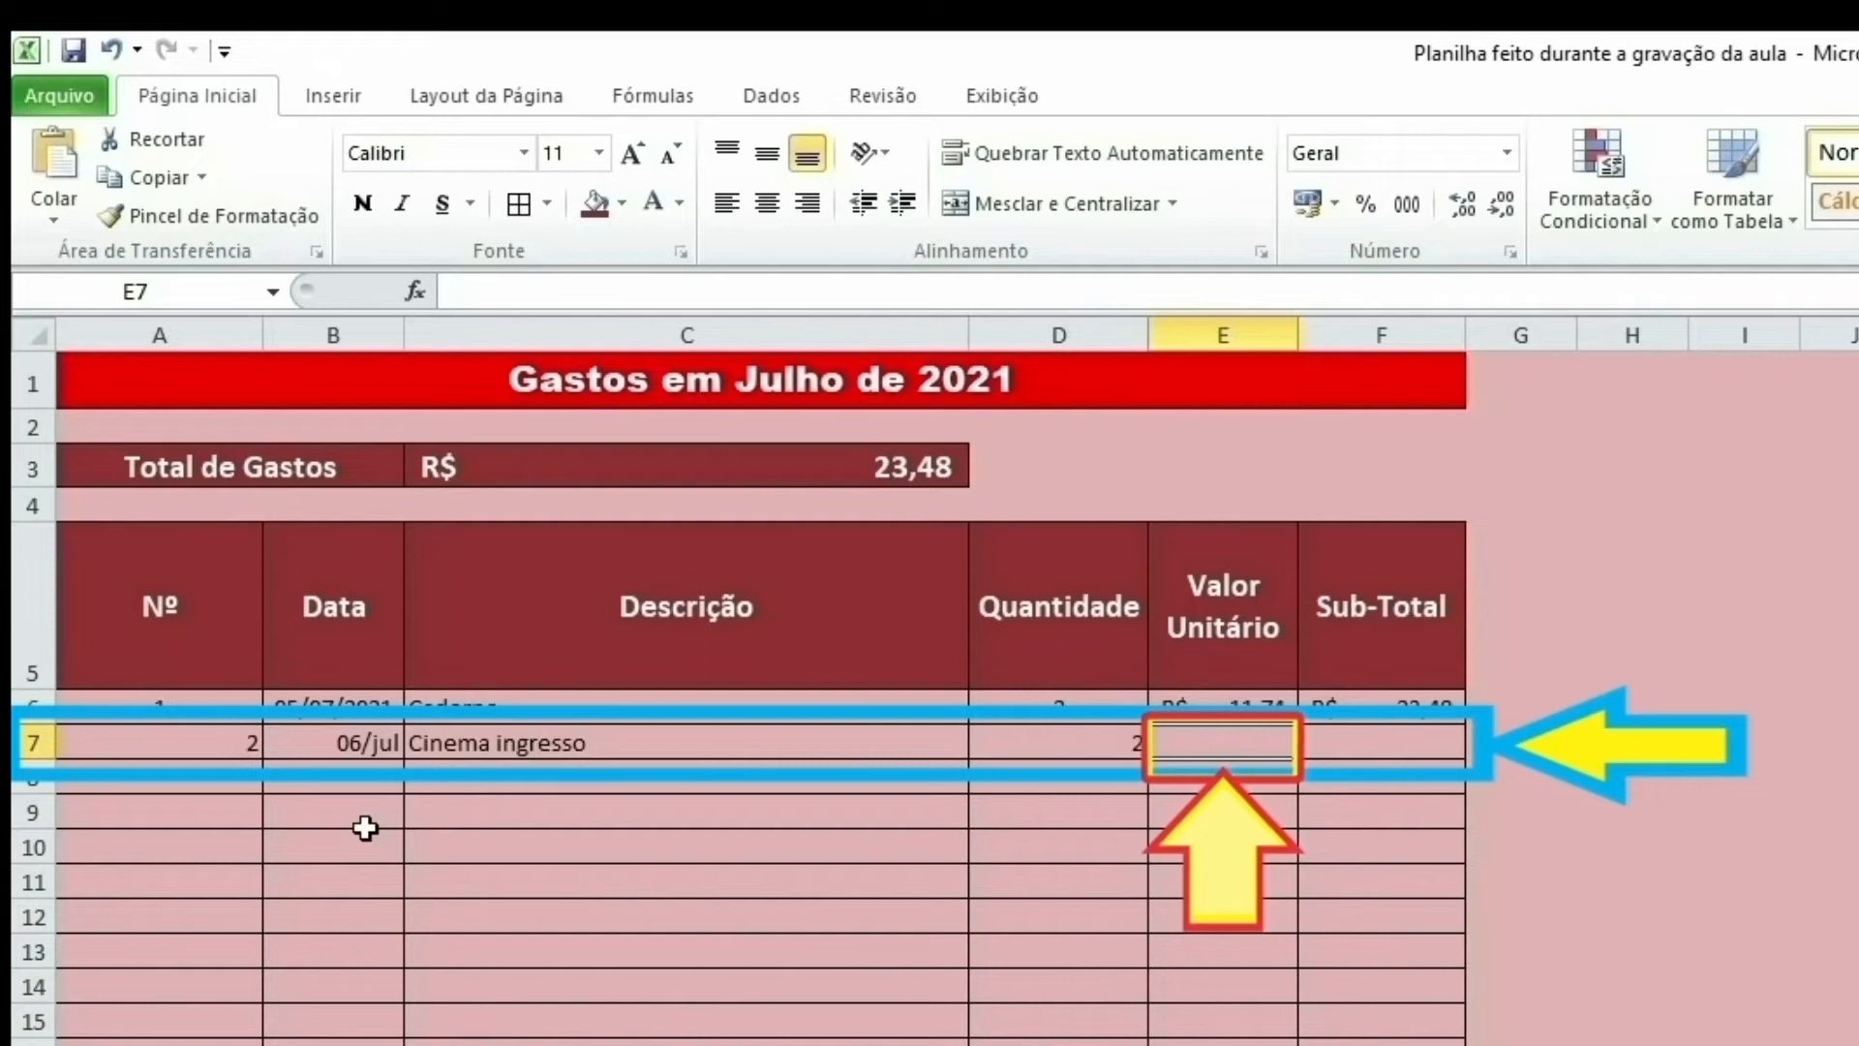
pyautogui.write('21,')
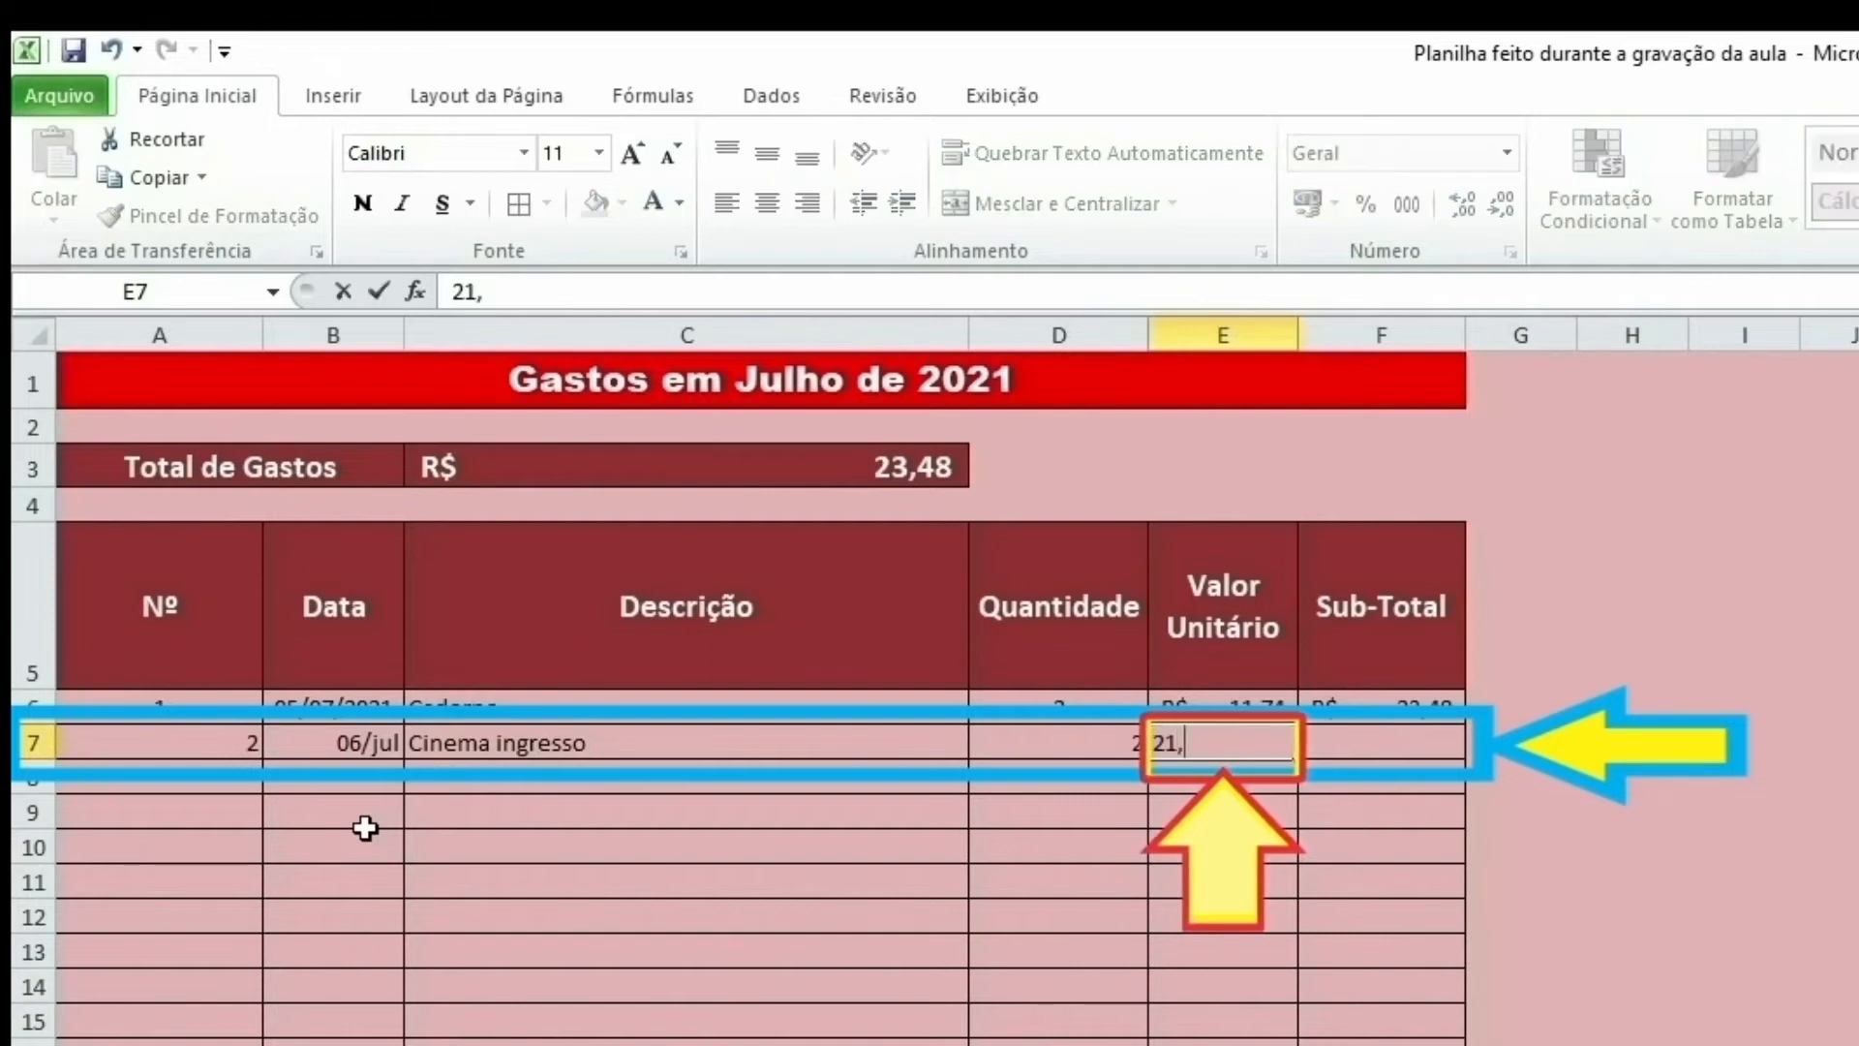
pyautogui.write('5')
pyautogui.press('Return')
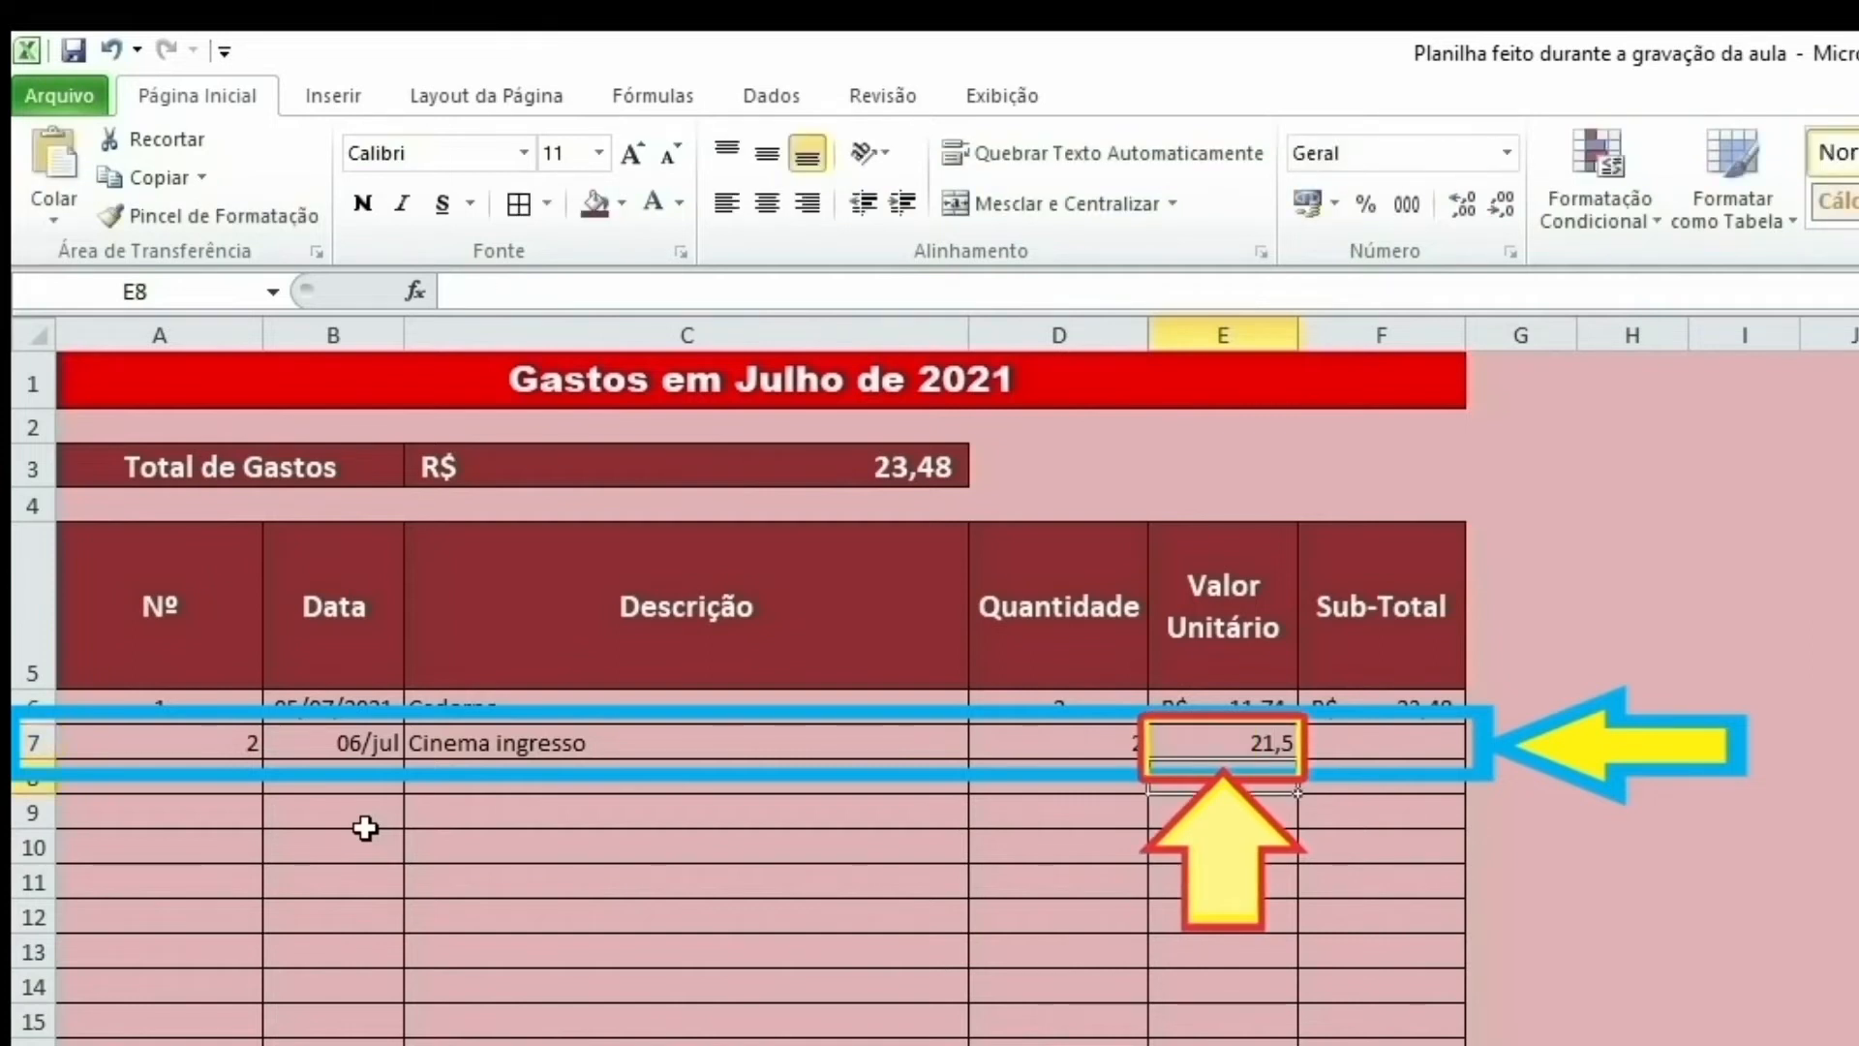
pyautogui.press('Up')
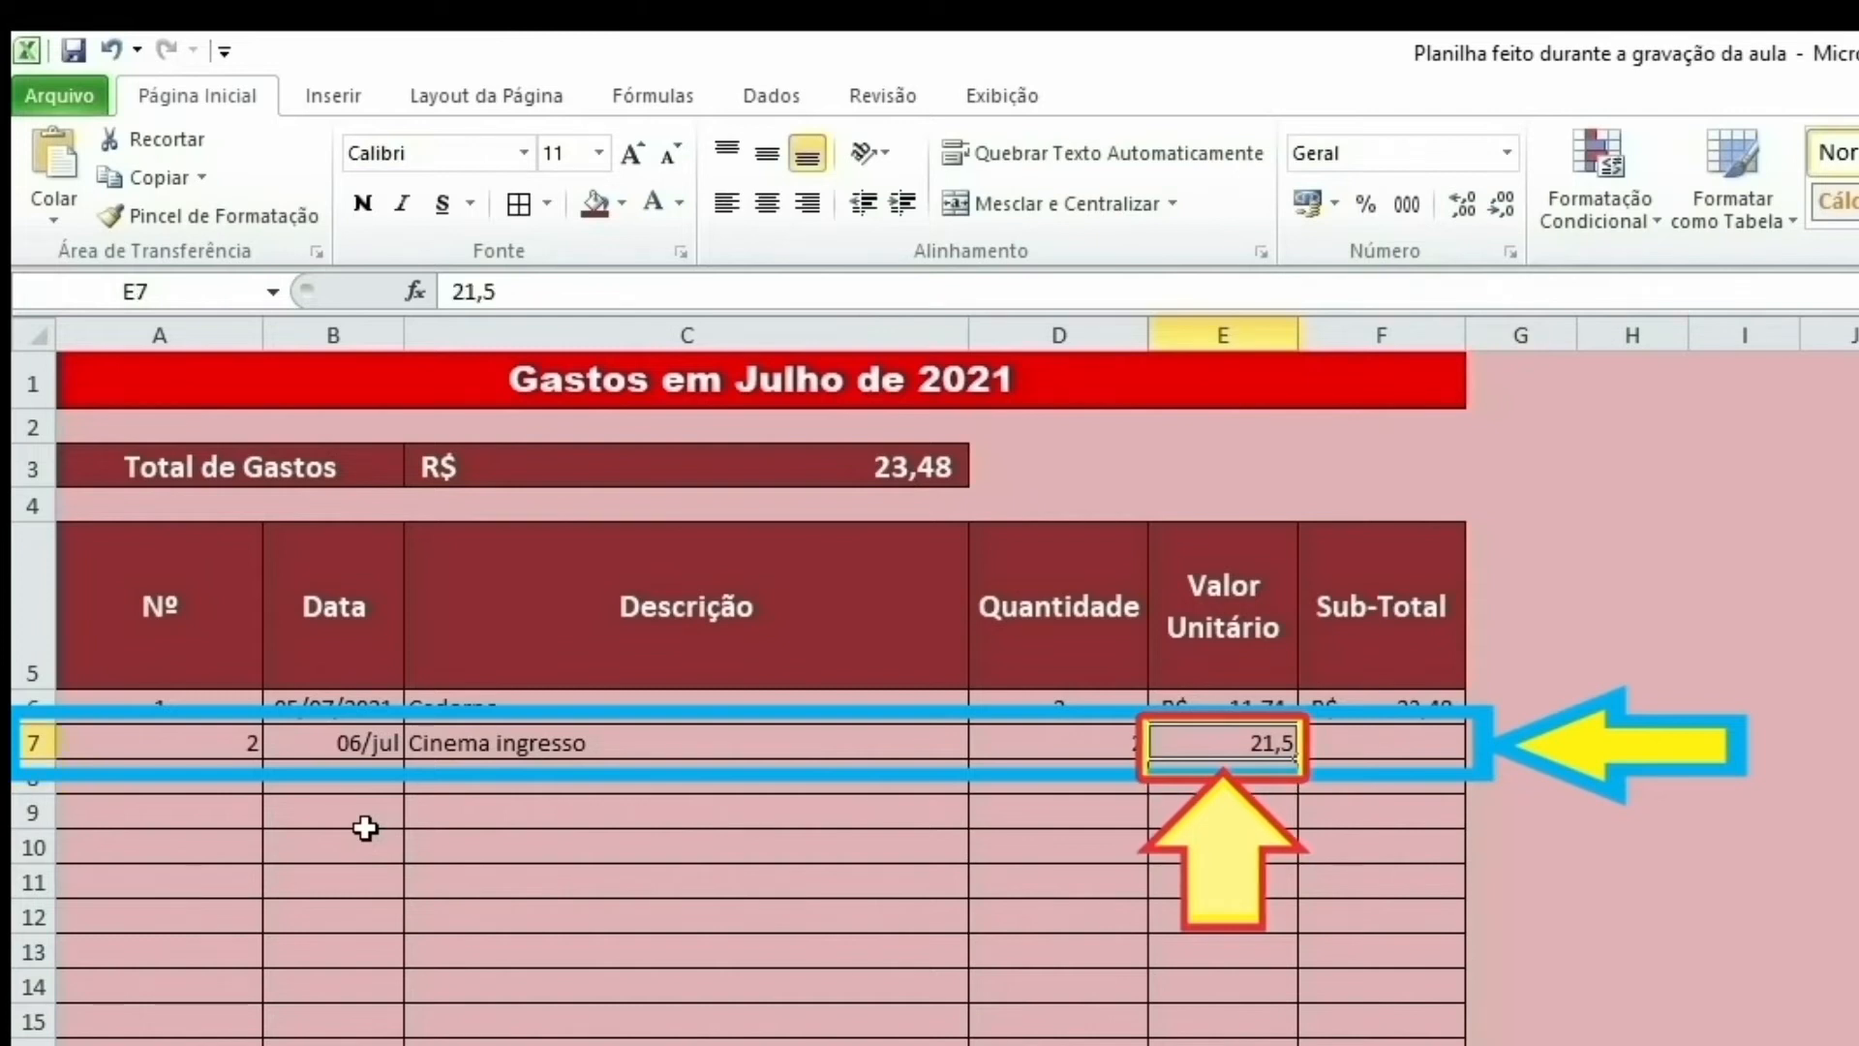
pyautogui.press('Right')
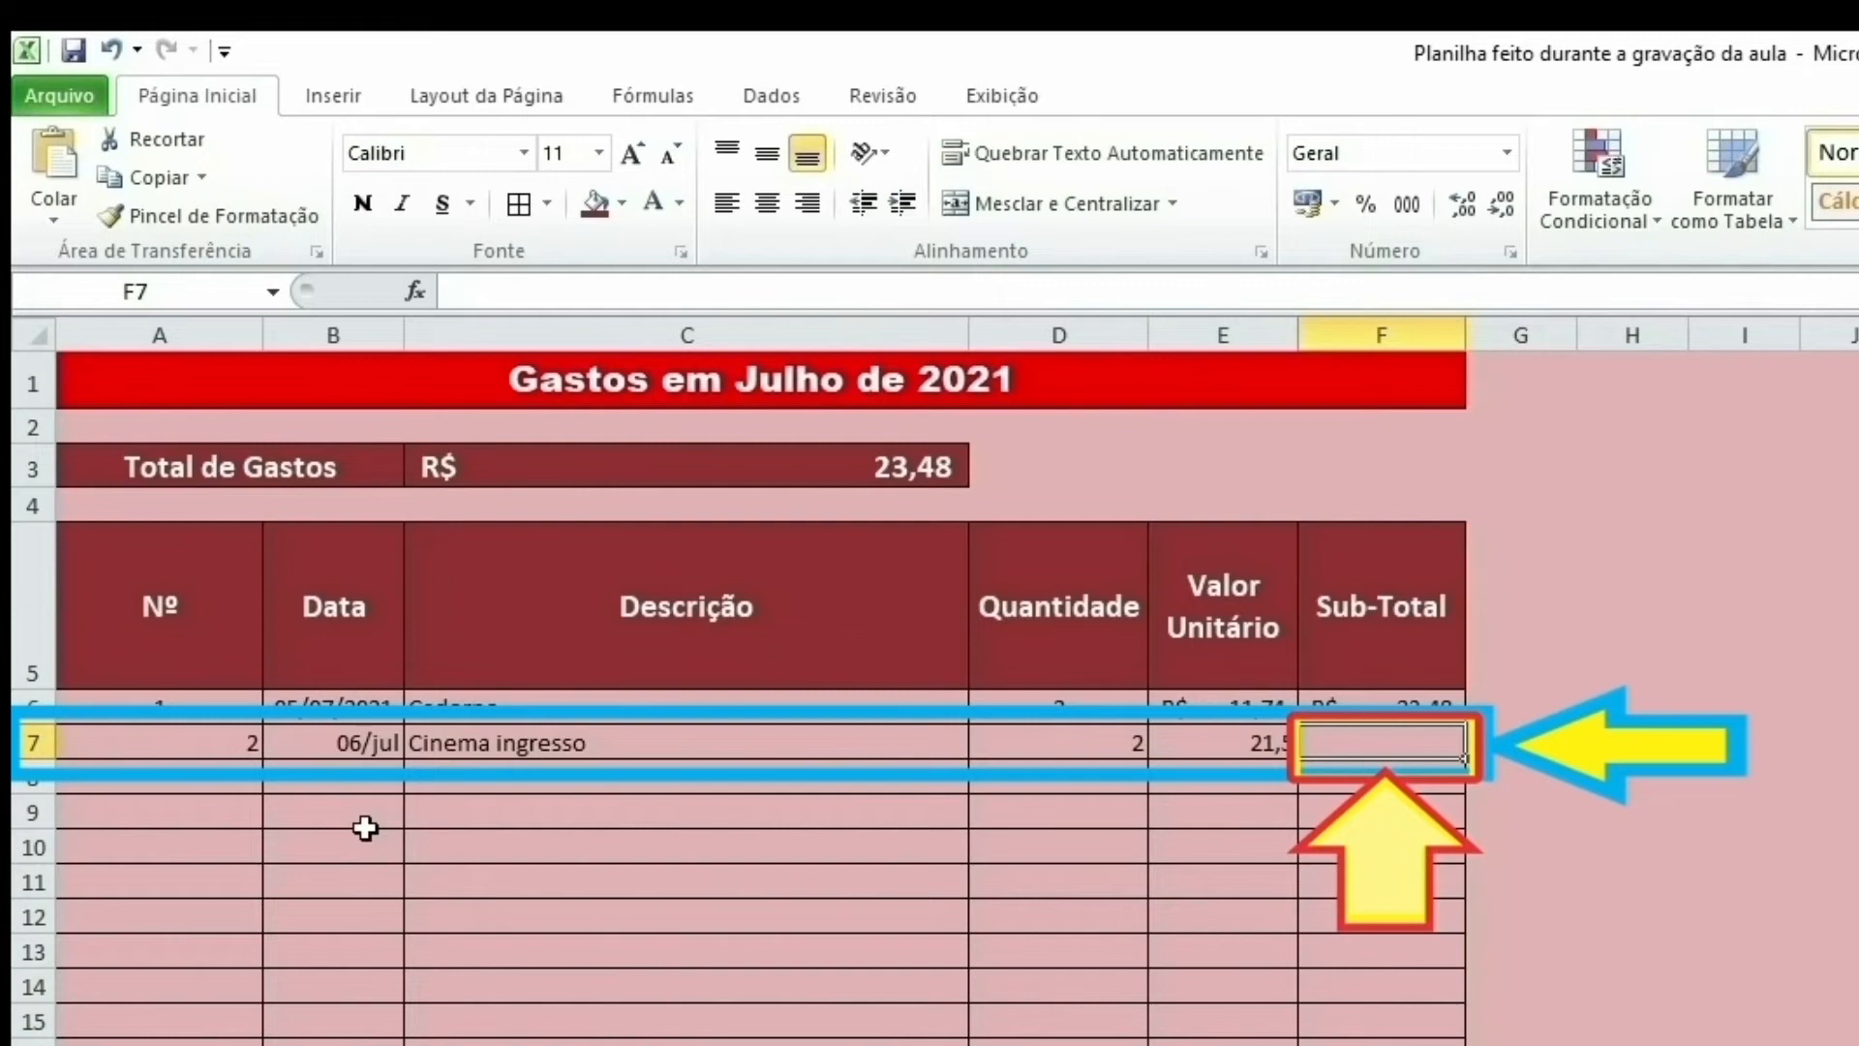
pyautogui.press('Left')
pyautogui.press('Left')
pyautogui.press('Left')
pyautogui.press('Left')
pyautogui.press('Left')
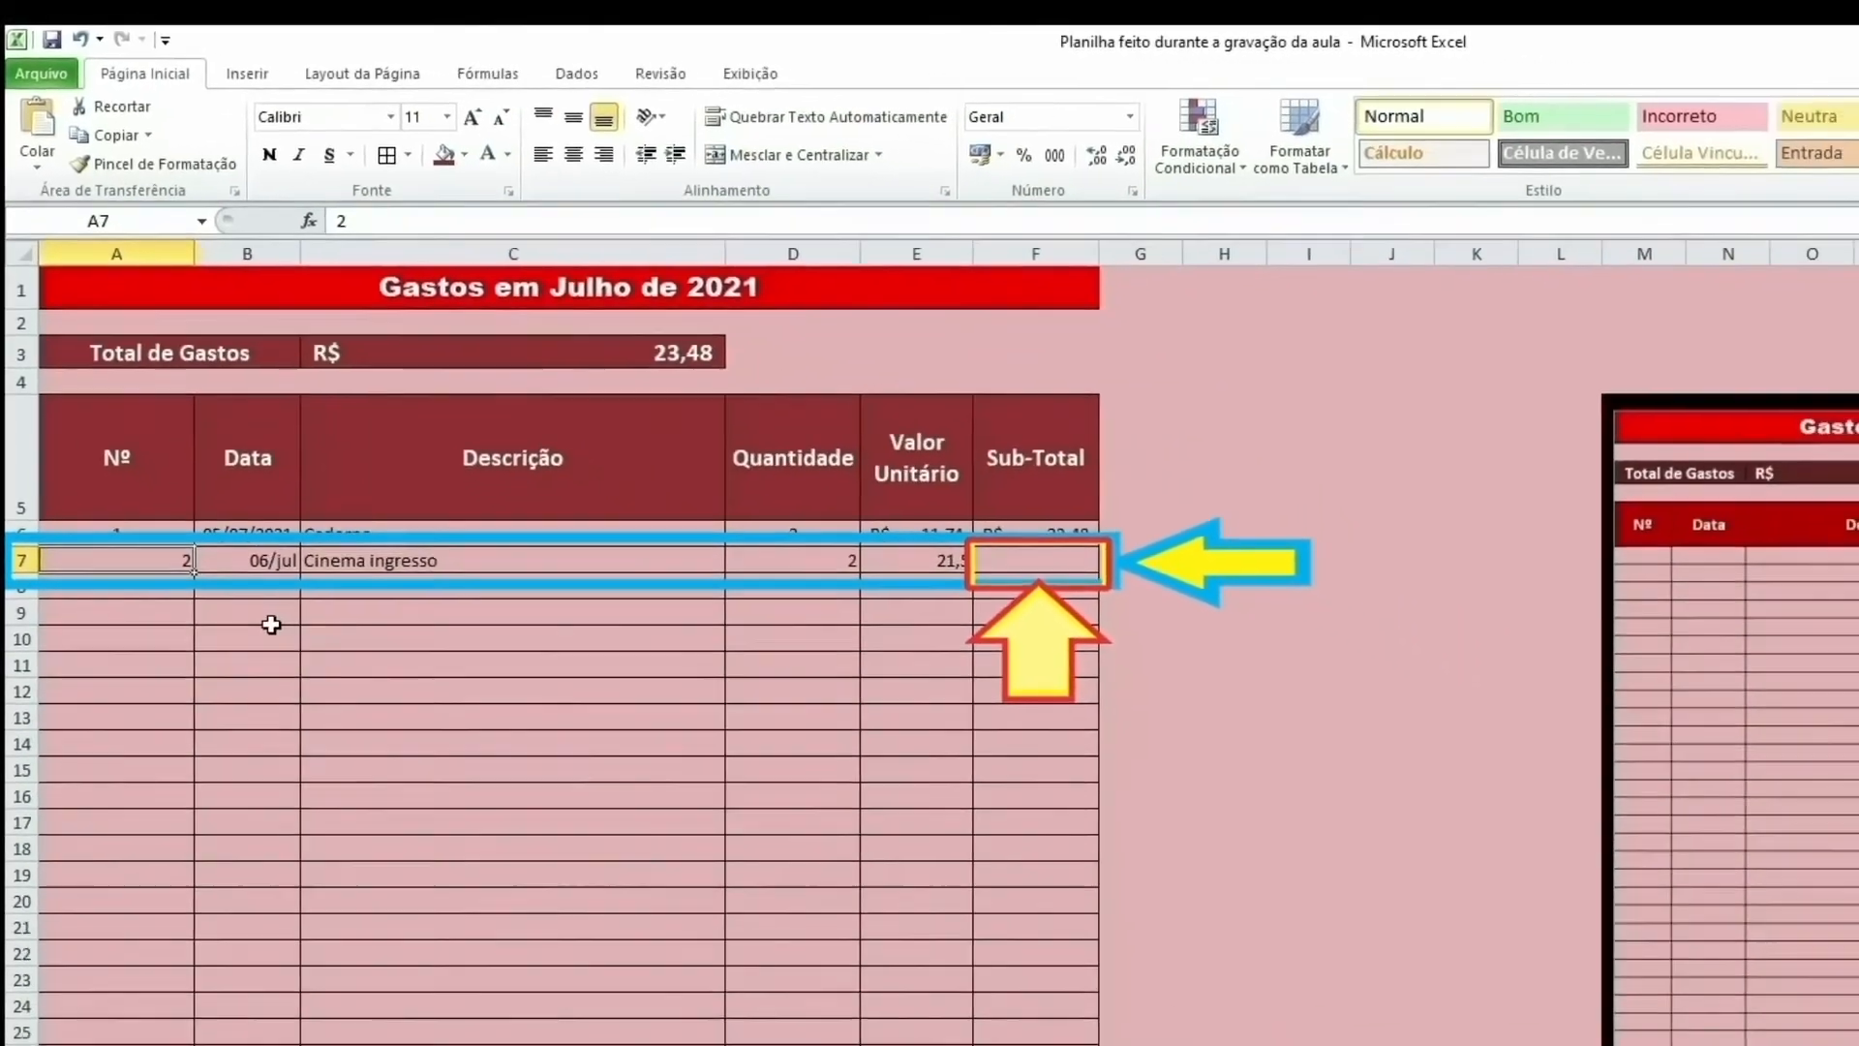
pyautogui.press('Down')
pyautogui.press('Down')
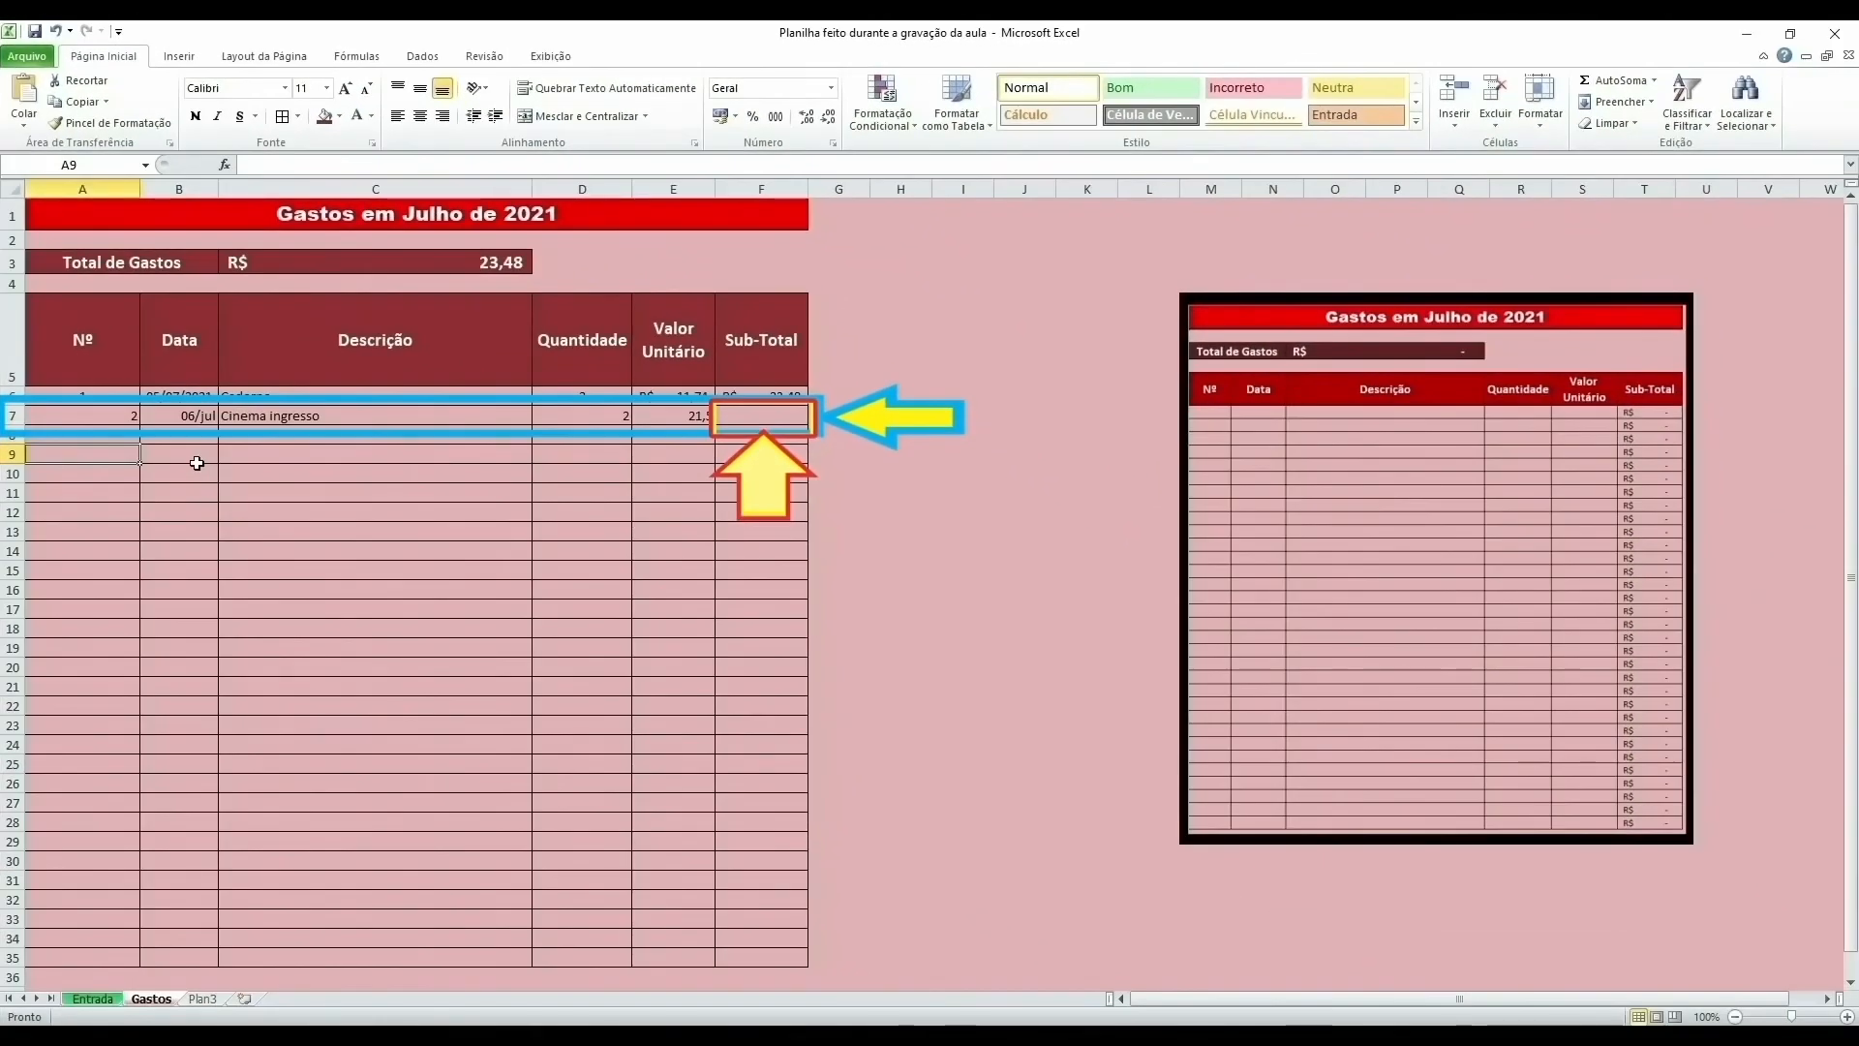
pyautogui.press('Down')
pyautogui.press('Down')
pyautogui.press('Up')
pyautogui.press('Up')
pyautogui.press('Up')
pyautogui.press('Up')
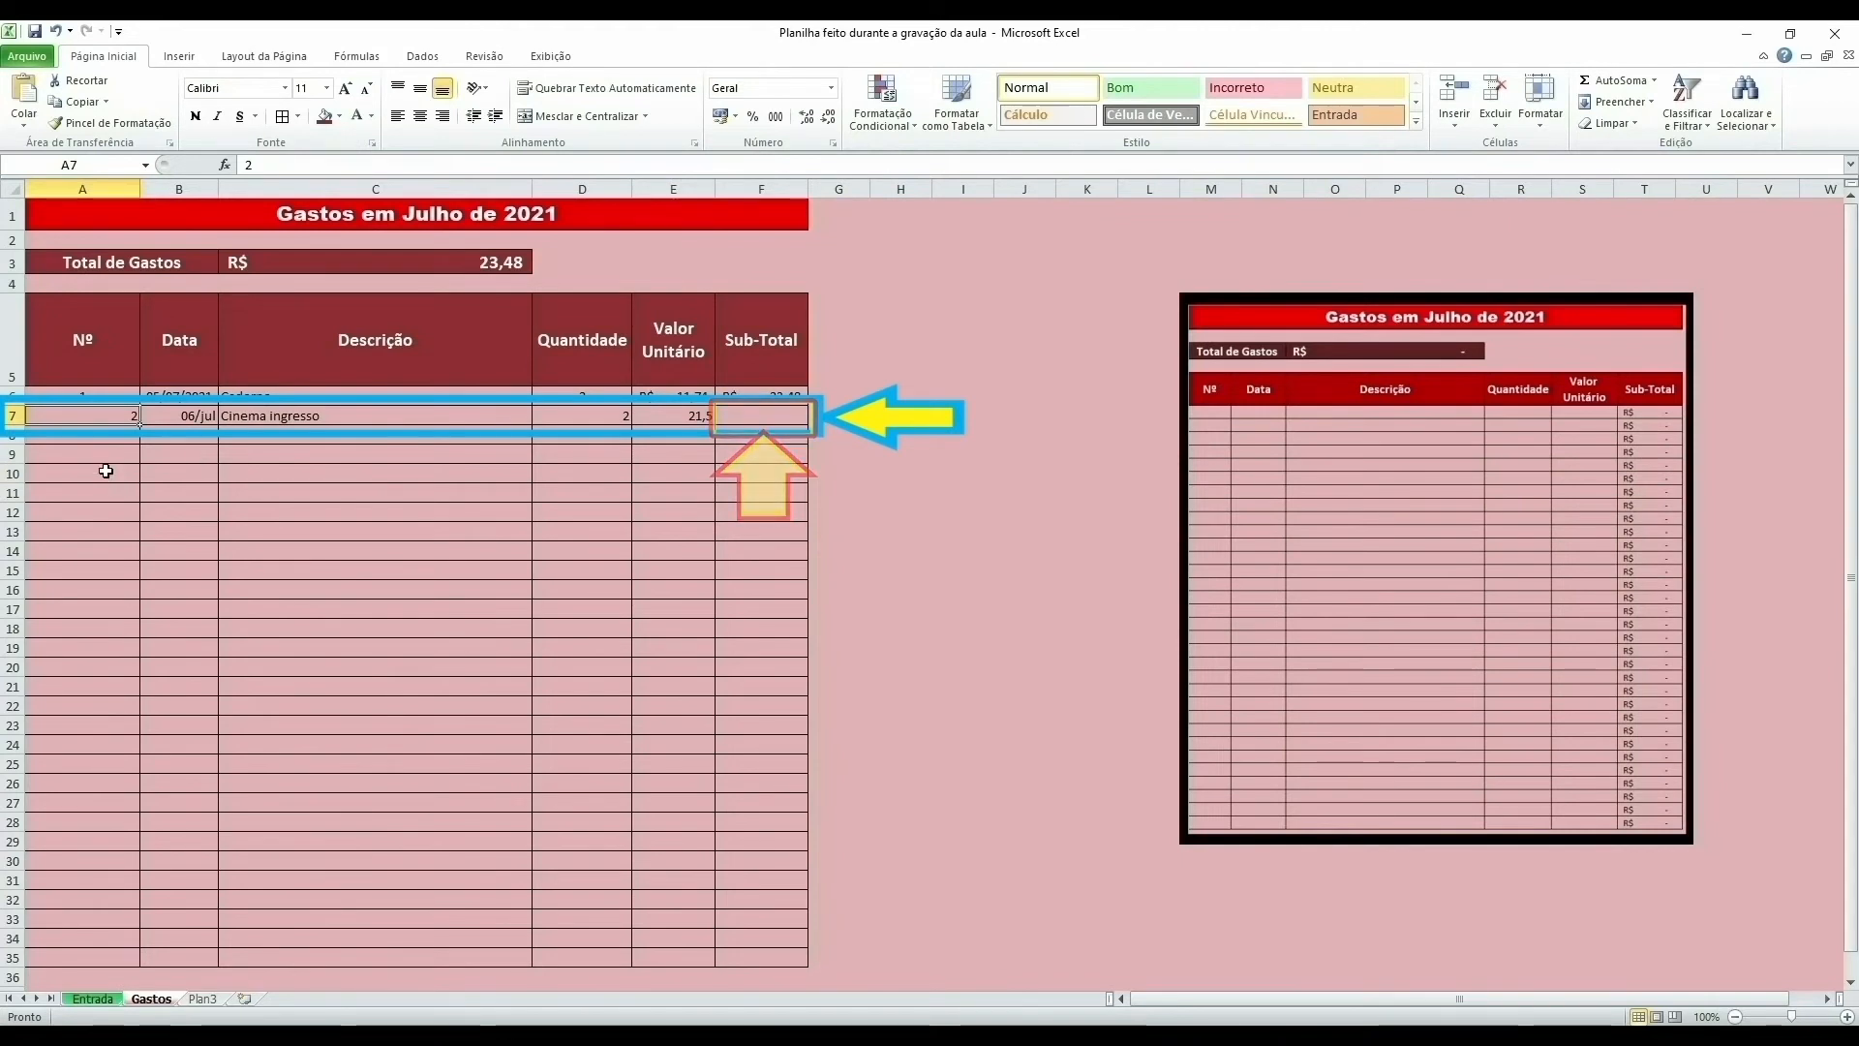
# Step: Clear the second expense's contents from cells A7 to E7
pyautogui.moveTo(116, 416); pyautogui.dragTo(690, 415)
pyautogui.press('Delete')
pyautogui.click(763, 491)
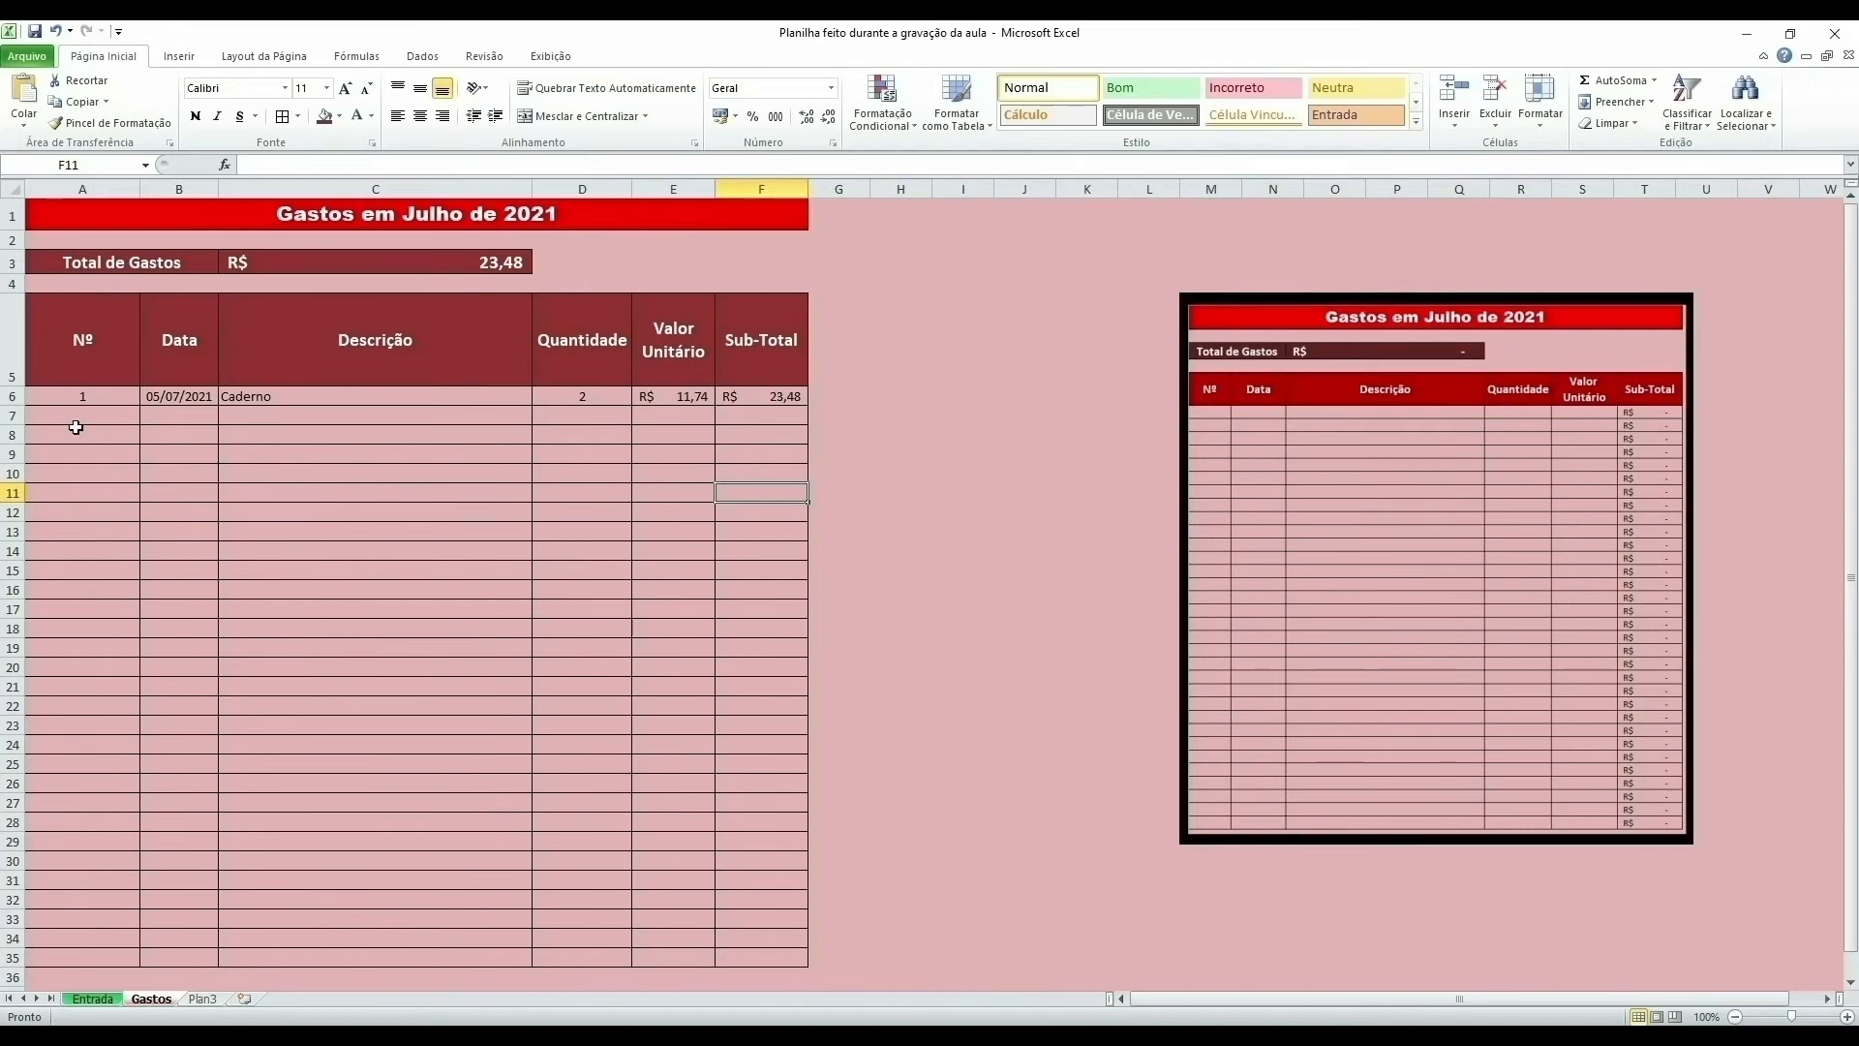
# Step: Enter 2 as the second expense's number in cell A7
pyautogui.click(109, 416)
pyautogui.write('2')
pyautogui.press('Return')
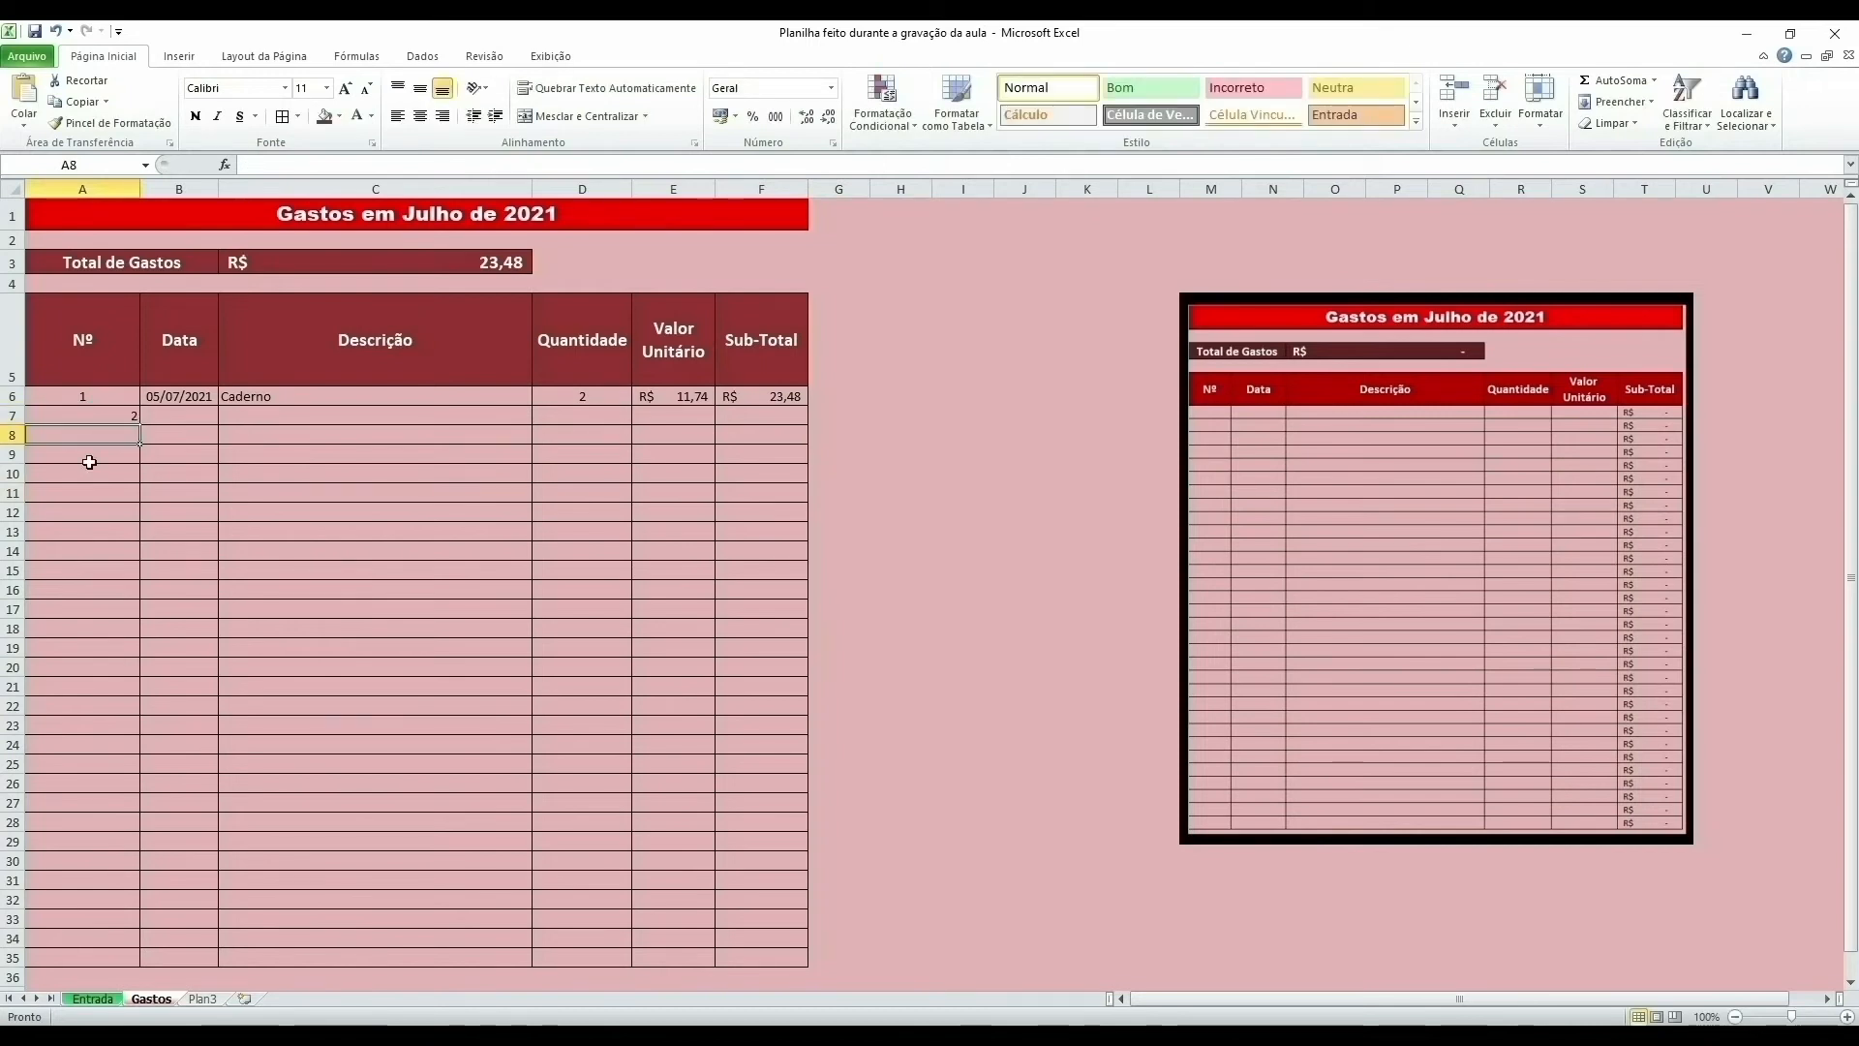
# Step: Centre the Nº column cells A6:A35 horizontally and vertically
pyautogui.moveTo(113, 395); pyautogui.dragTo(113, 957)
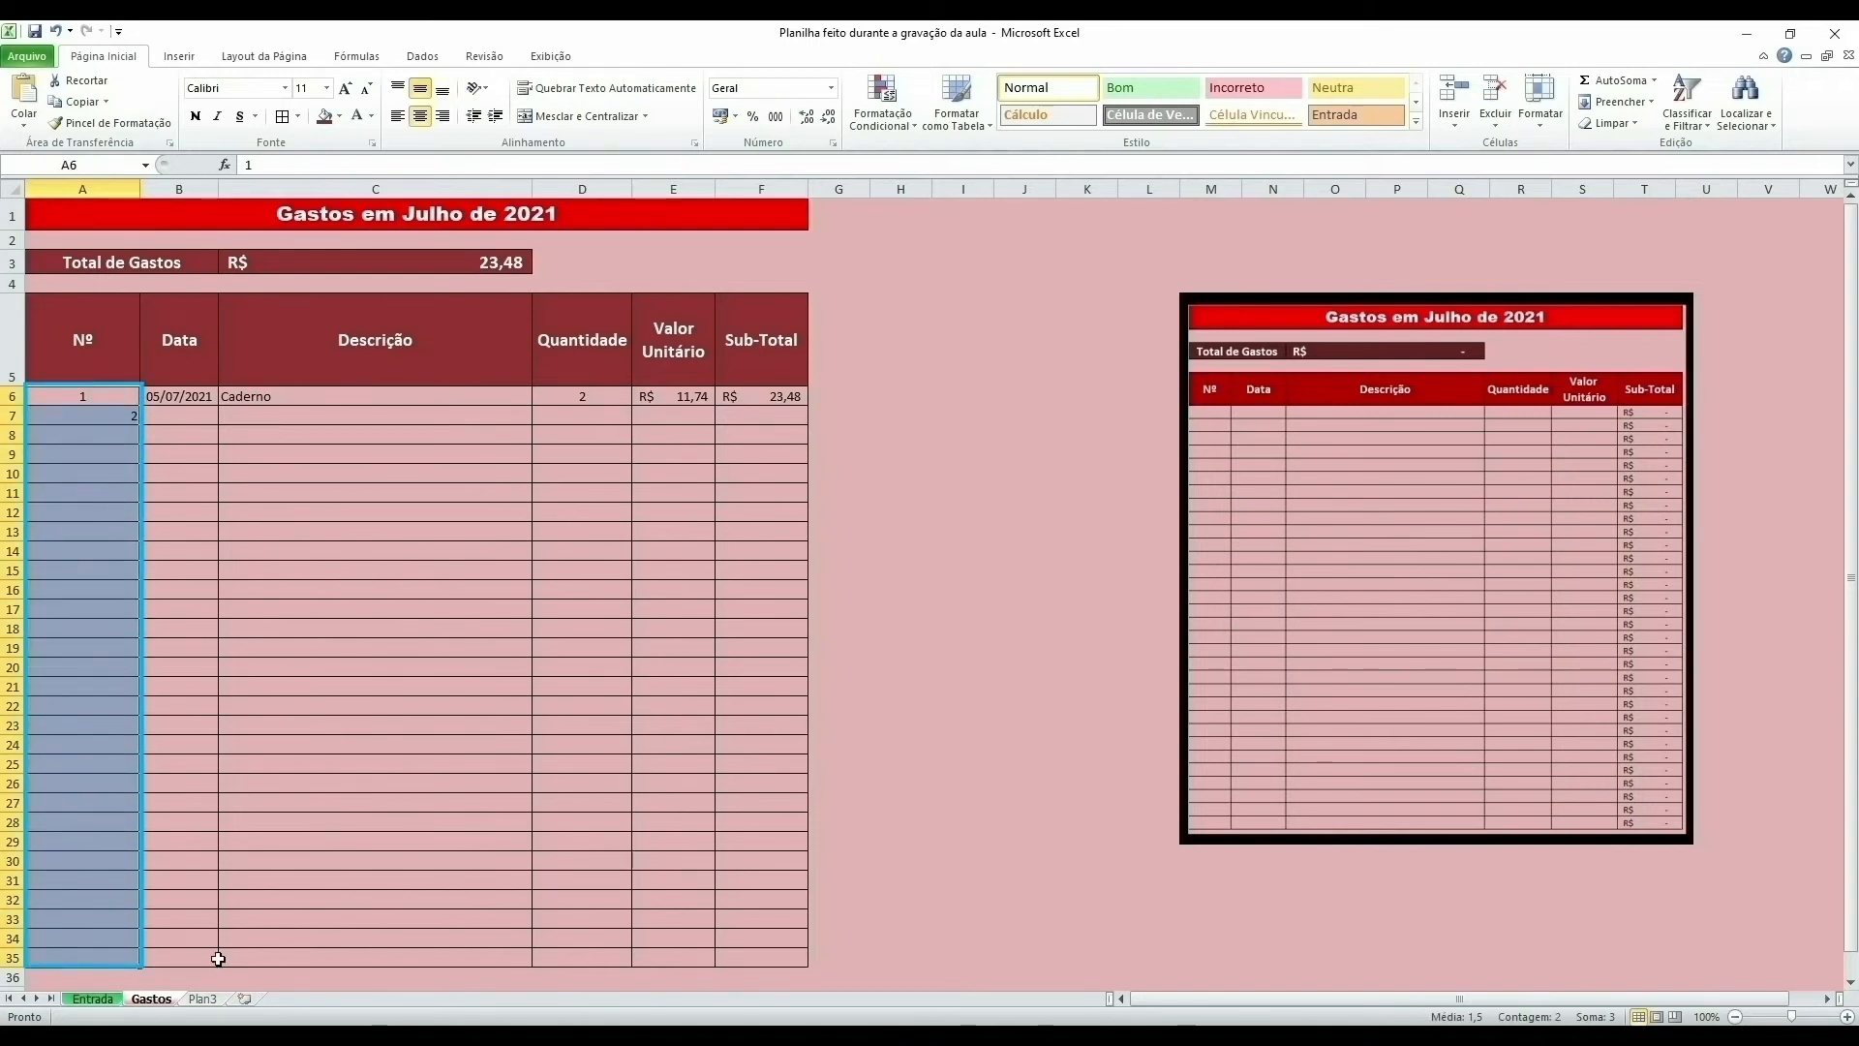
pyautogui.click(420, 114)
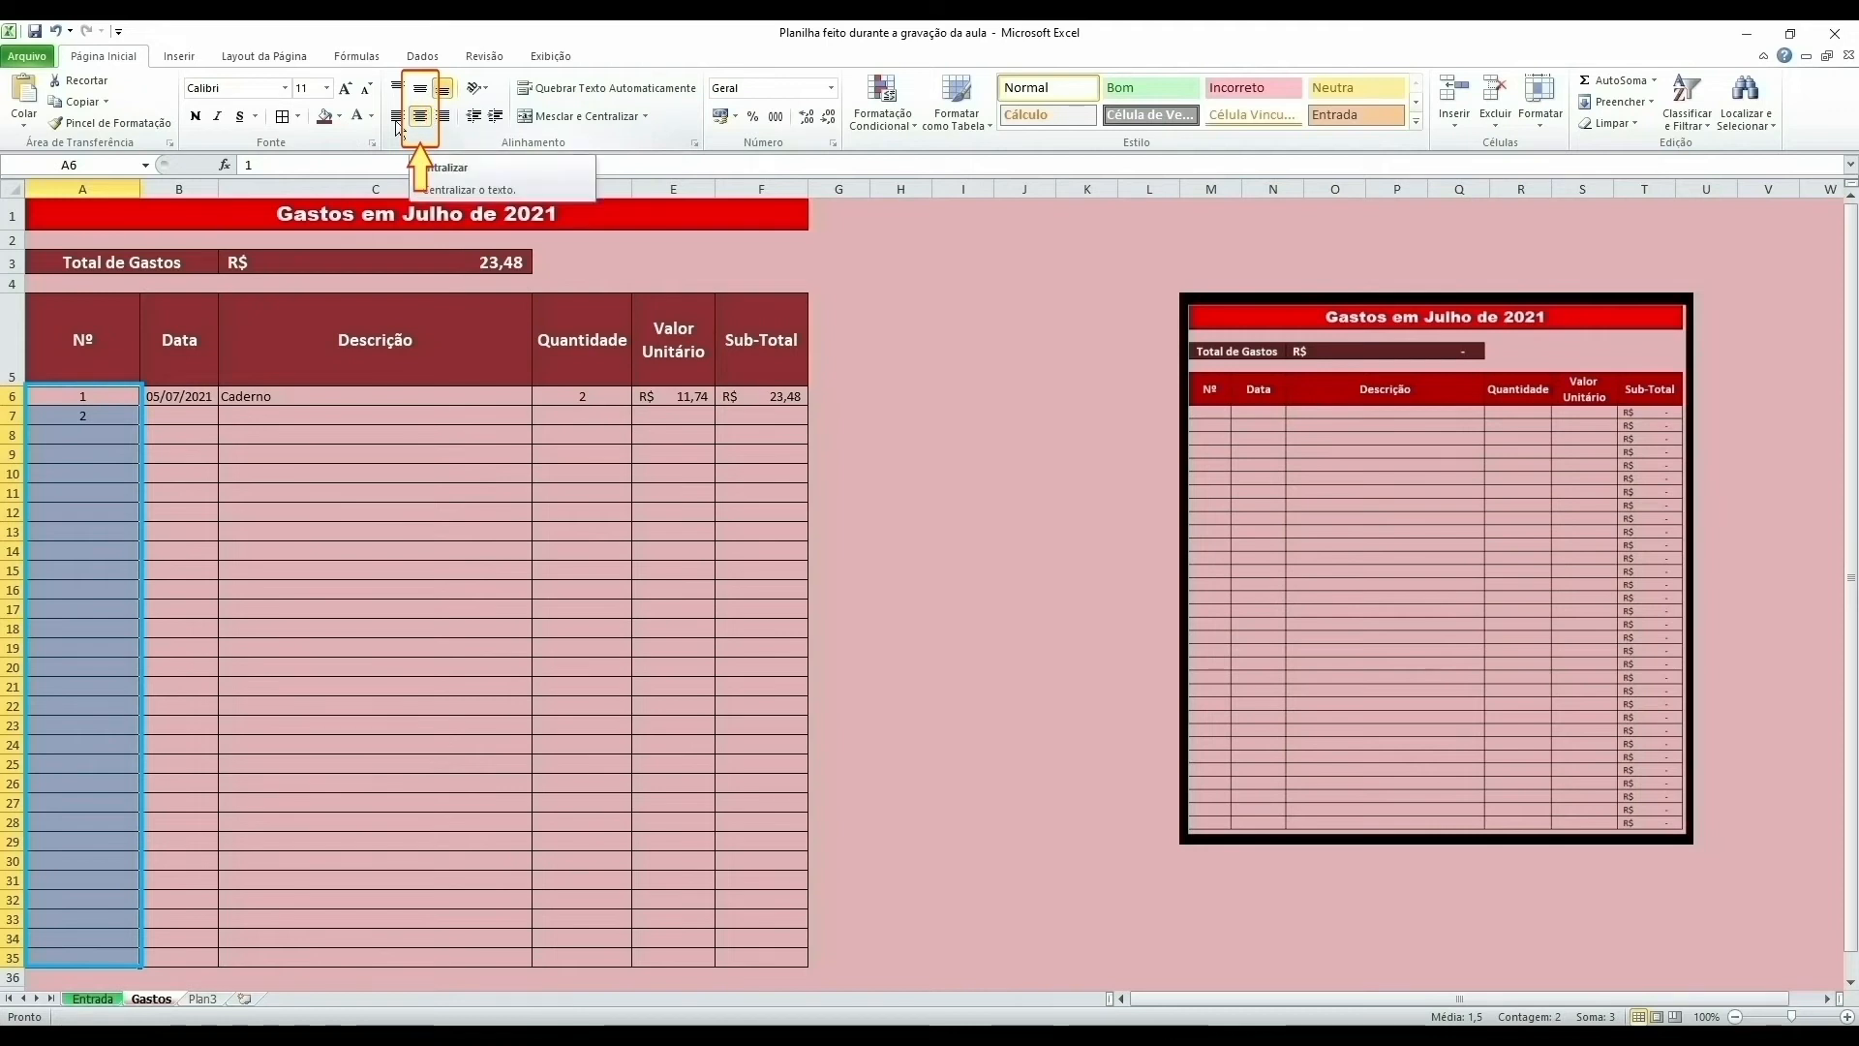
pyautogui.click(107, 395)
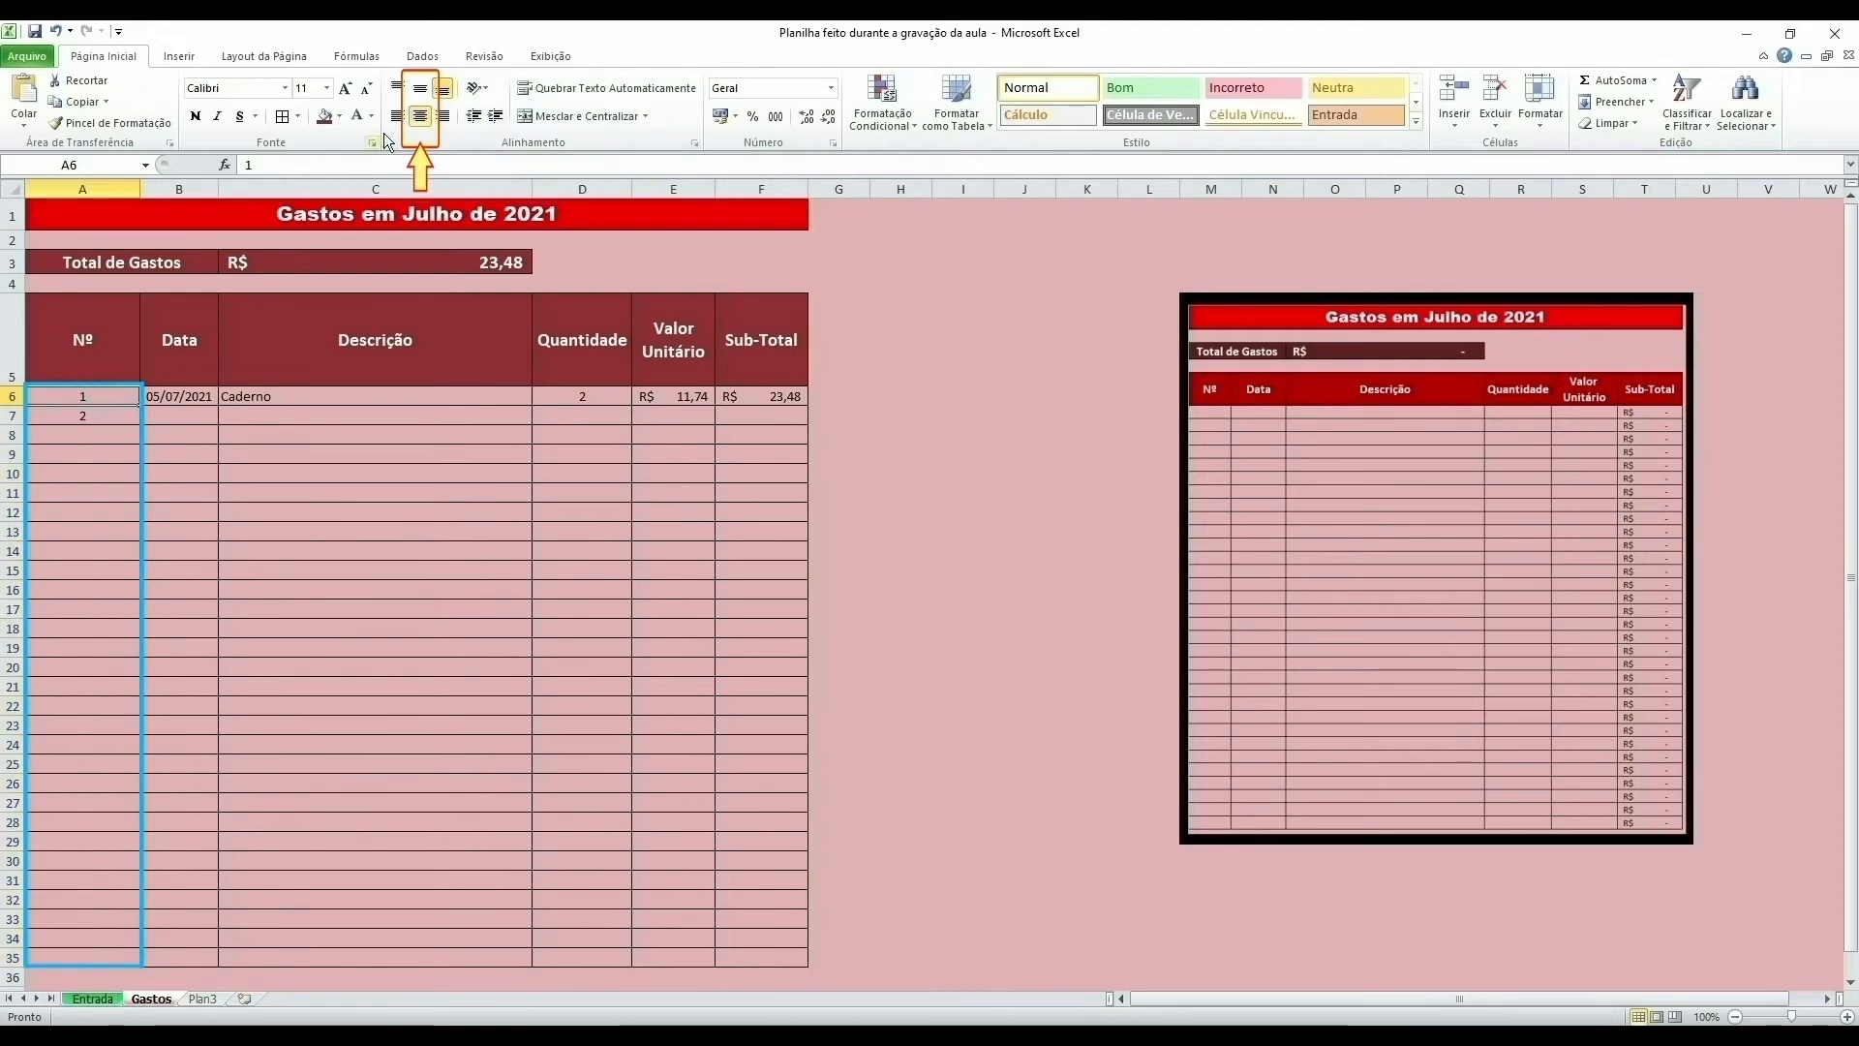
pyautogui.click(119, 433)
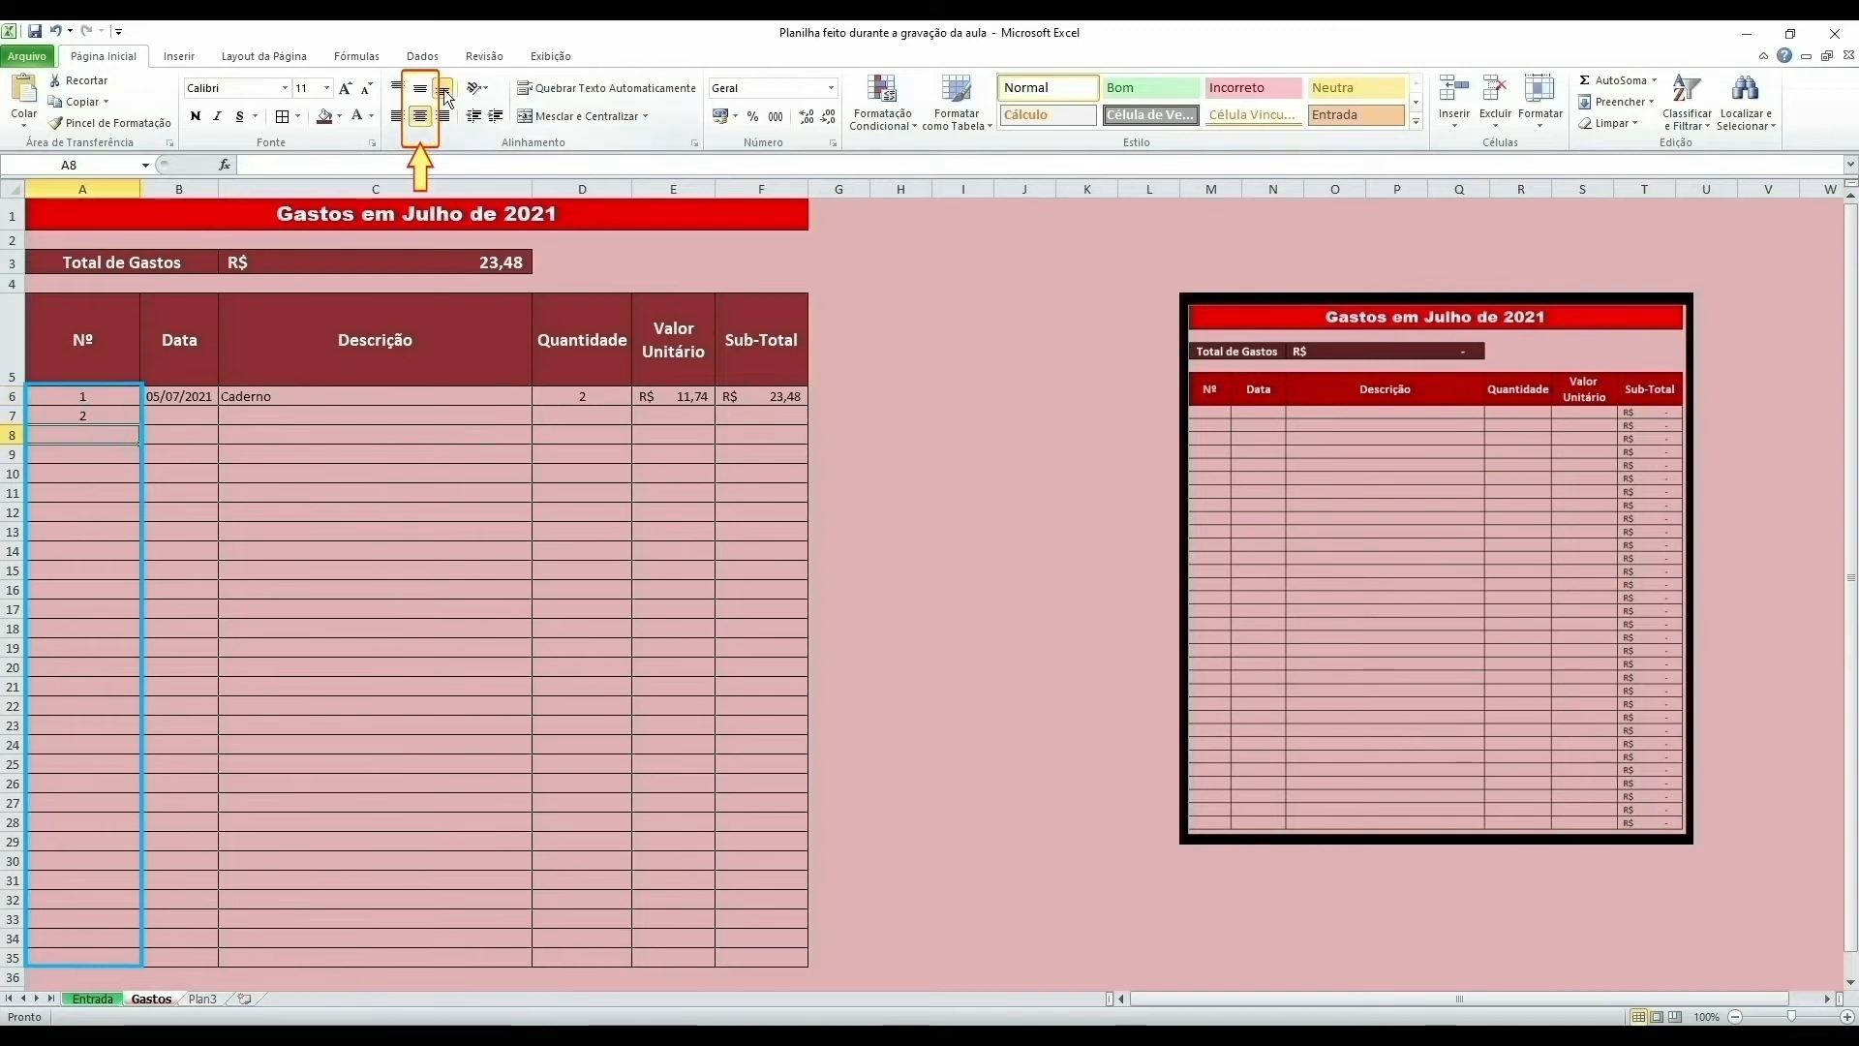
pyautogui.moveTo(105, 399); pyautogui.dragTo(100, 957)
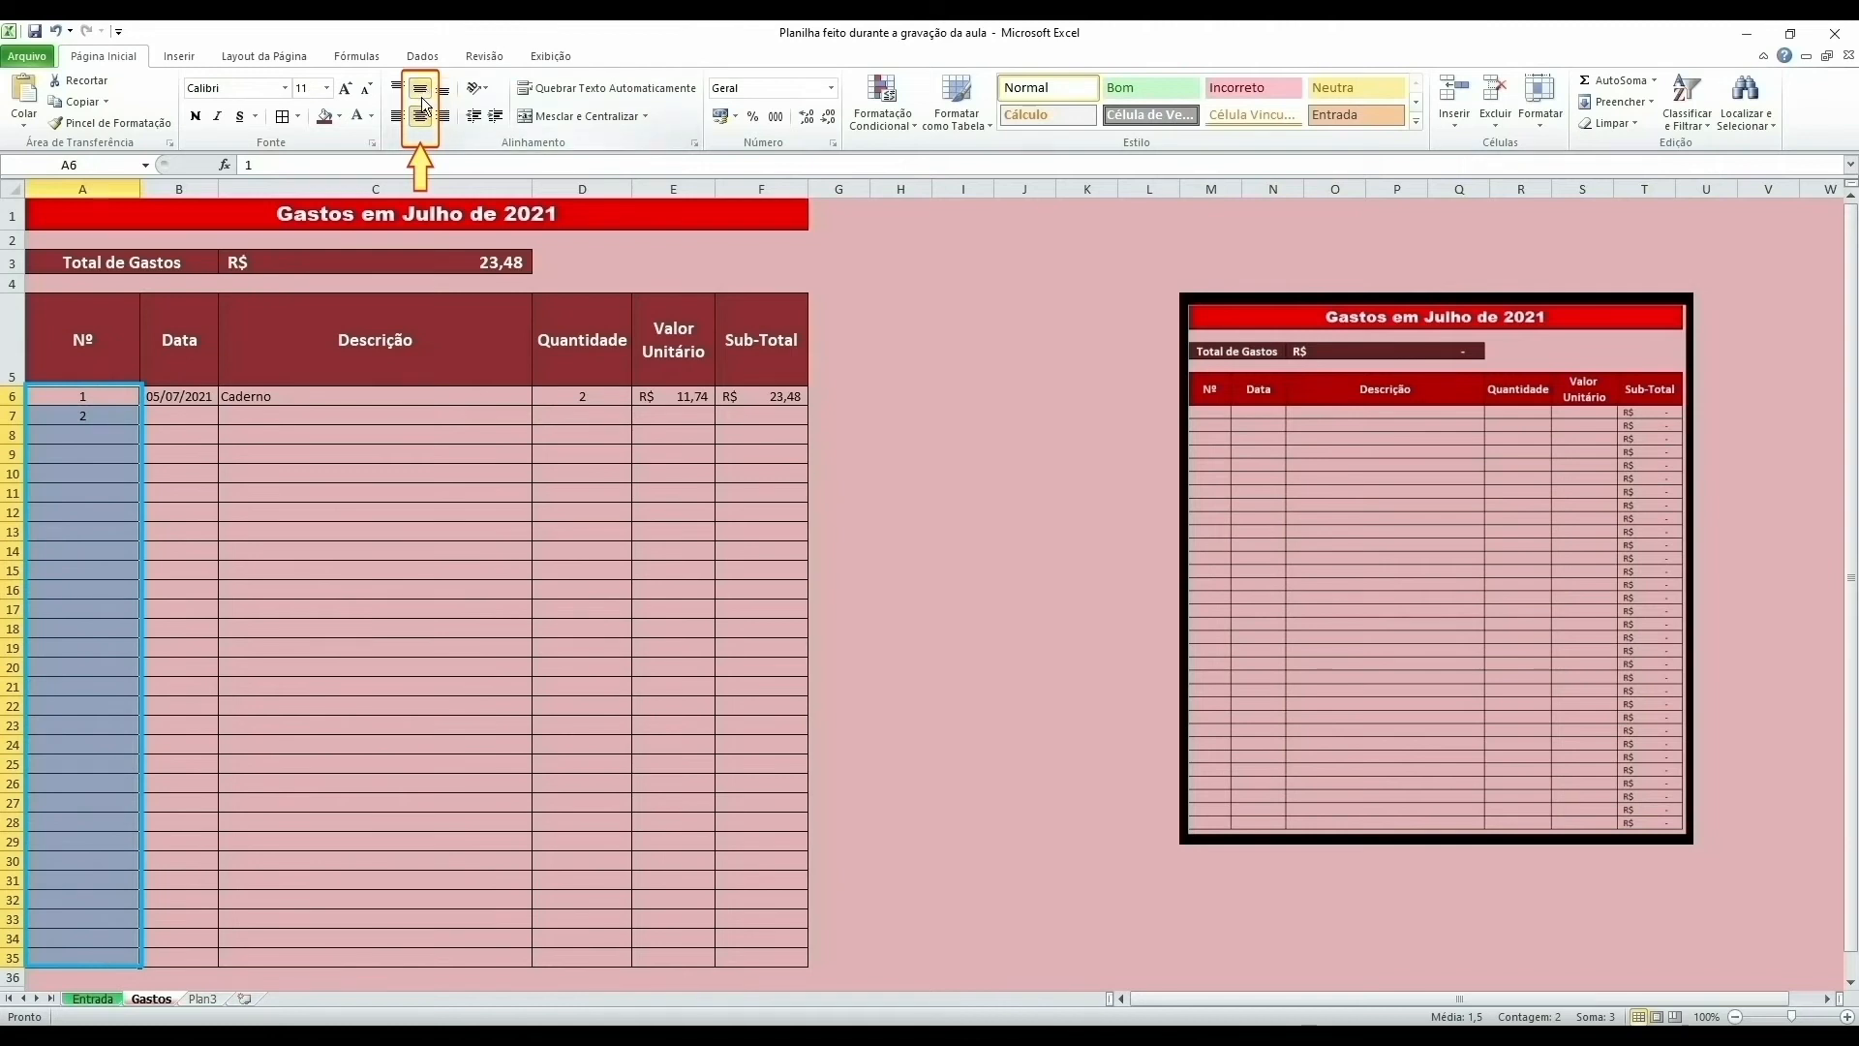
pyautogui.click(422, 118)
pyautogui.click(421, 118)
pyautogui.click(424, 94)
pyautogui.click(424, 94)
# Step: Enter the date 6/jul for the second expense in cell B7
pyautogui.click(184, 416)
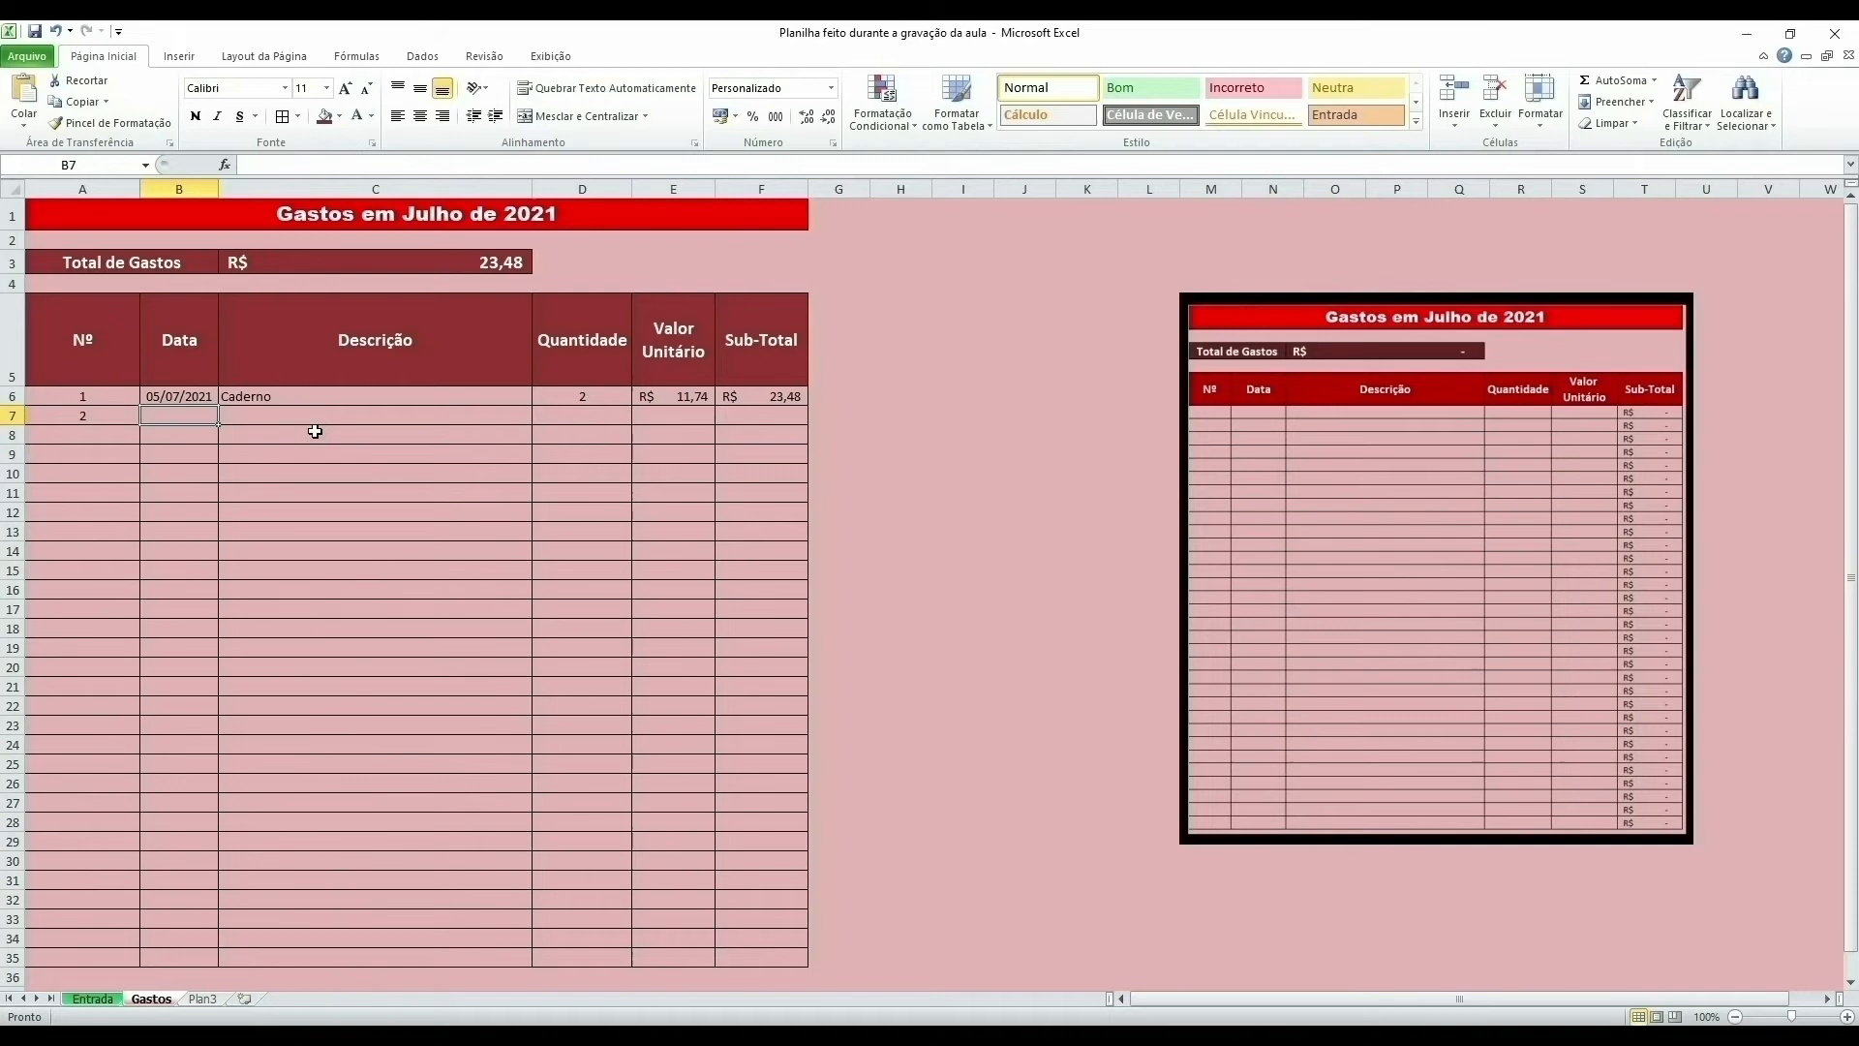
pyautogui.write('6/jul')
pyautogui.press('Return')
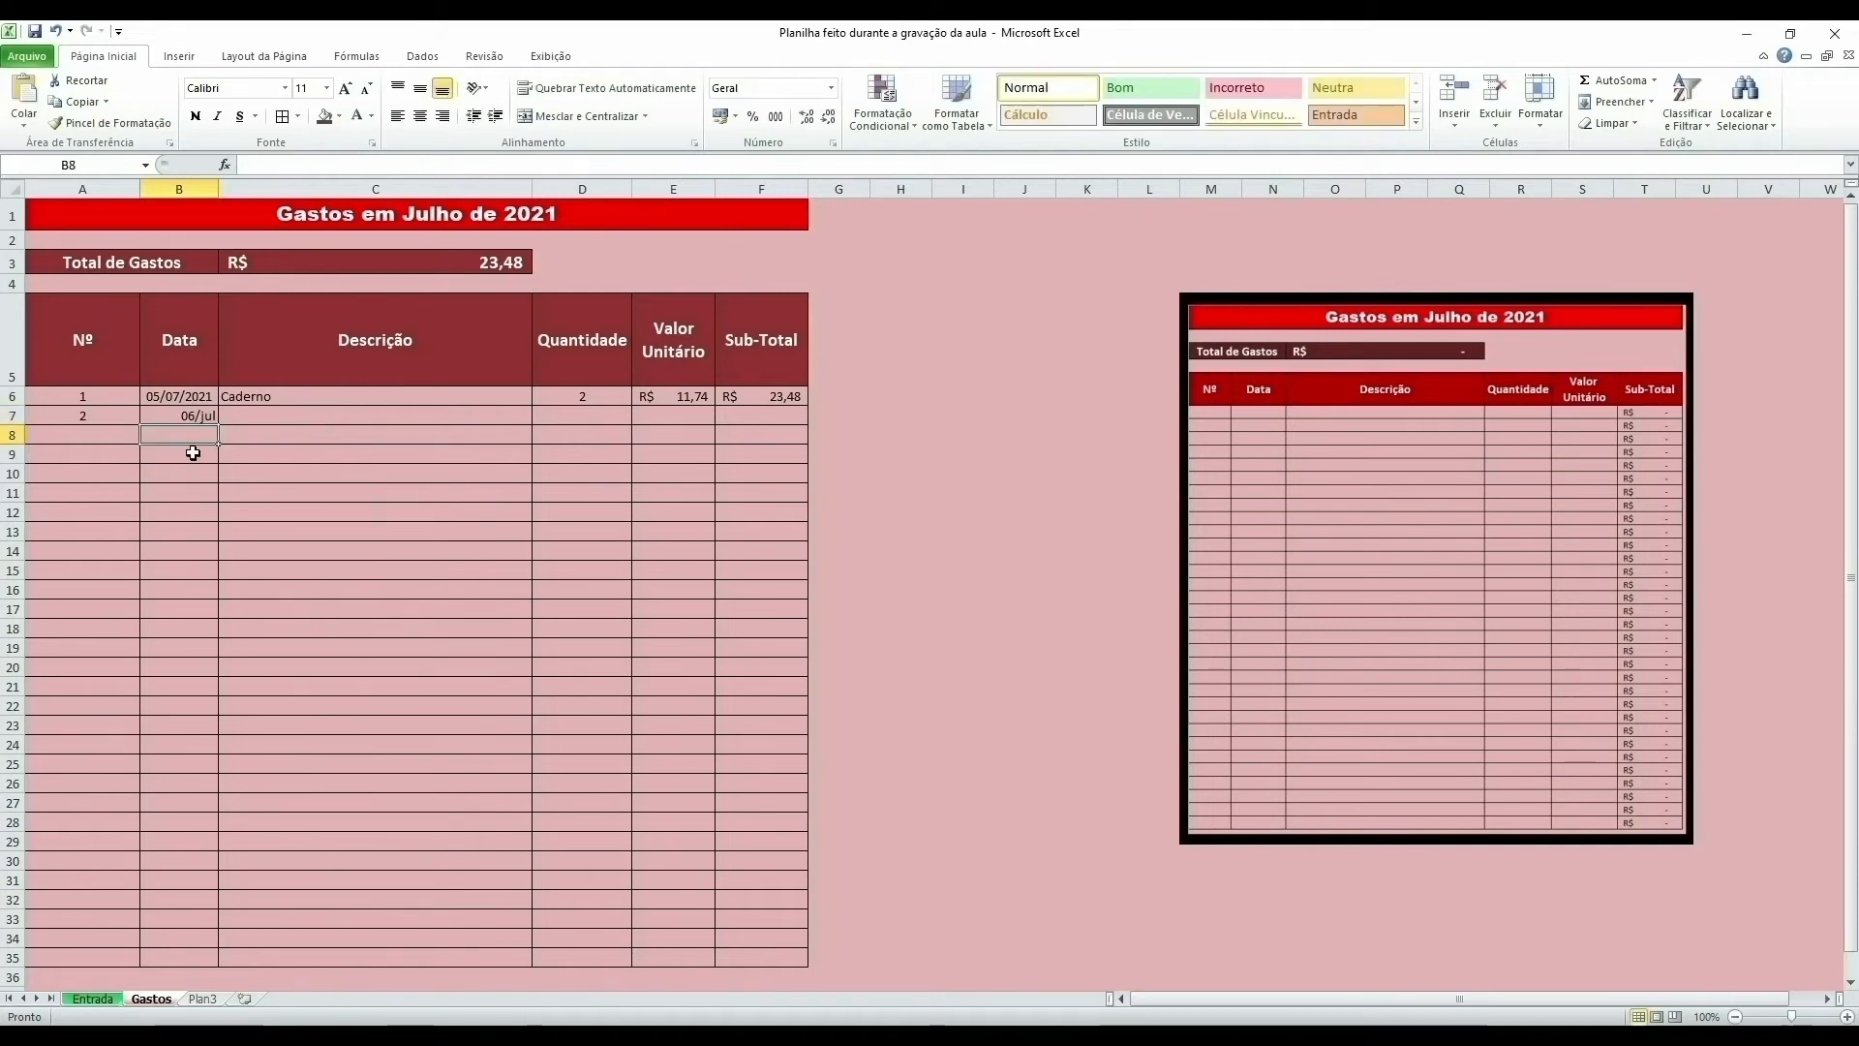
# Step: Centre the Data column cells B6:B35 horizontally and vertically and apply the Data Abreviada format to them
pyautogui.moveTo(184, 396); pyautogui.dragTo(192, 959)
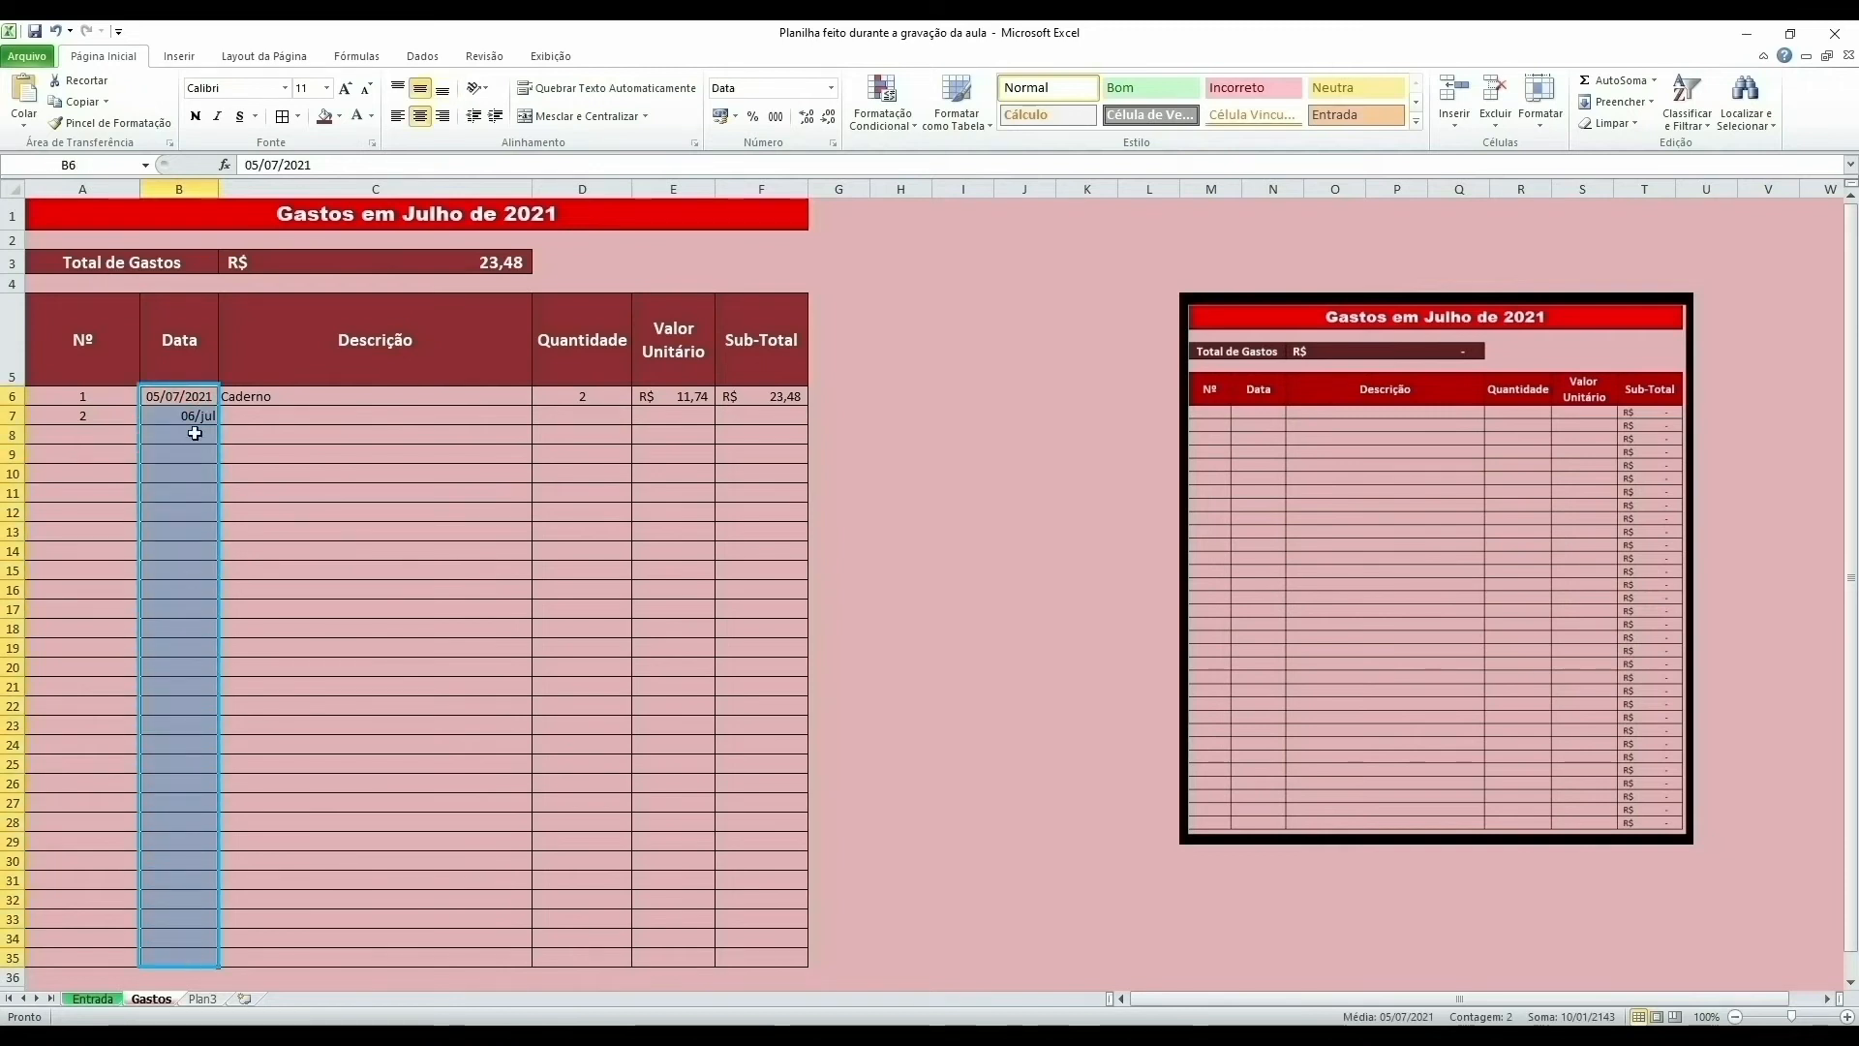
pyautogui.click(423, 118)
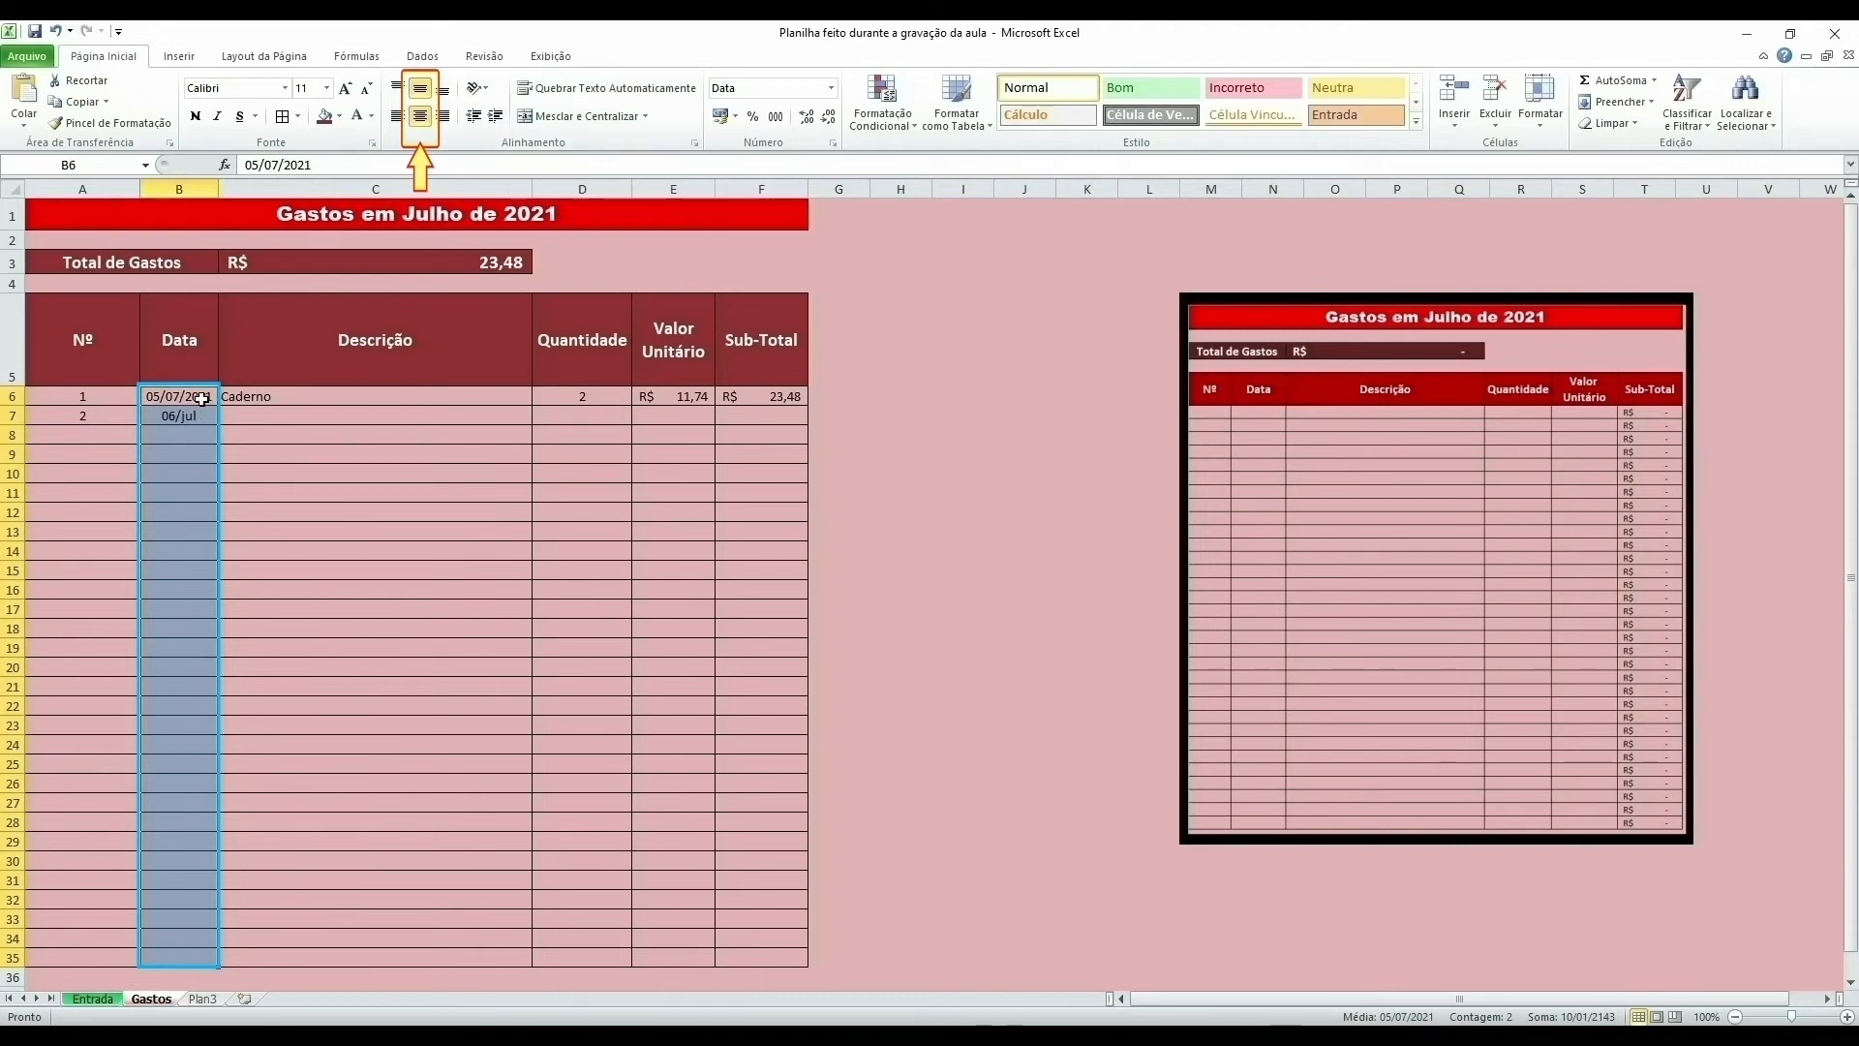
pyautogui.click(833, 90)
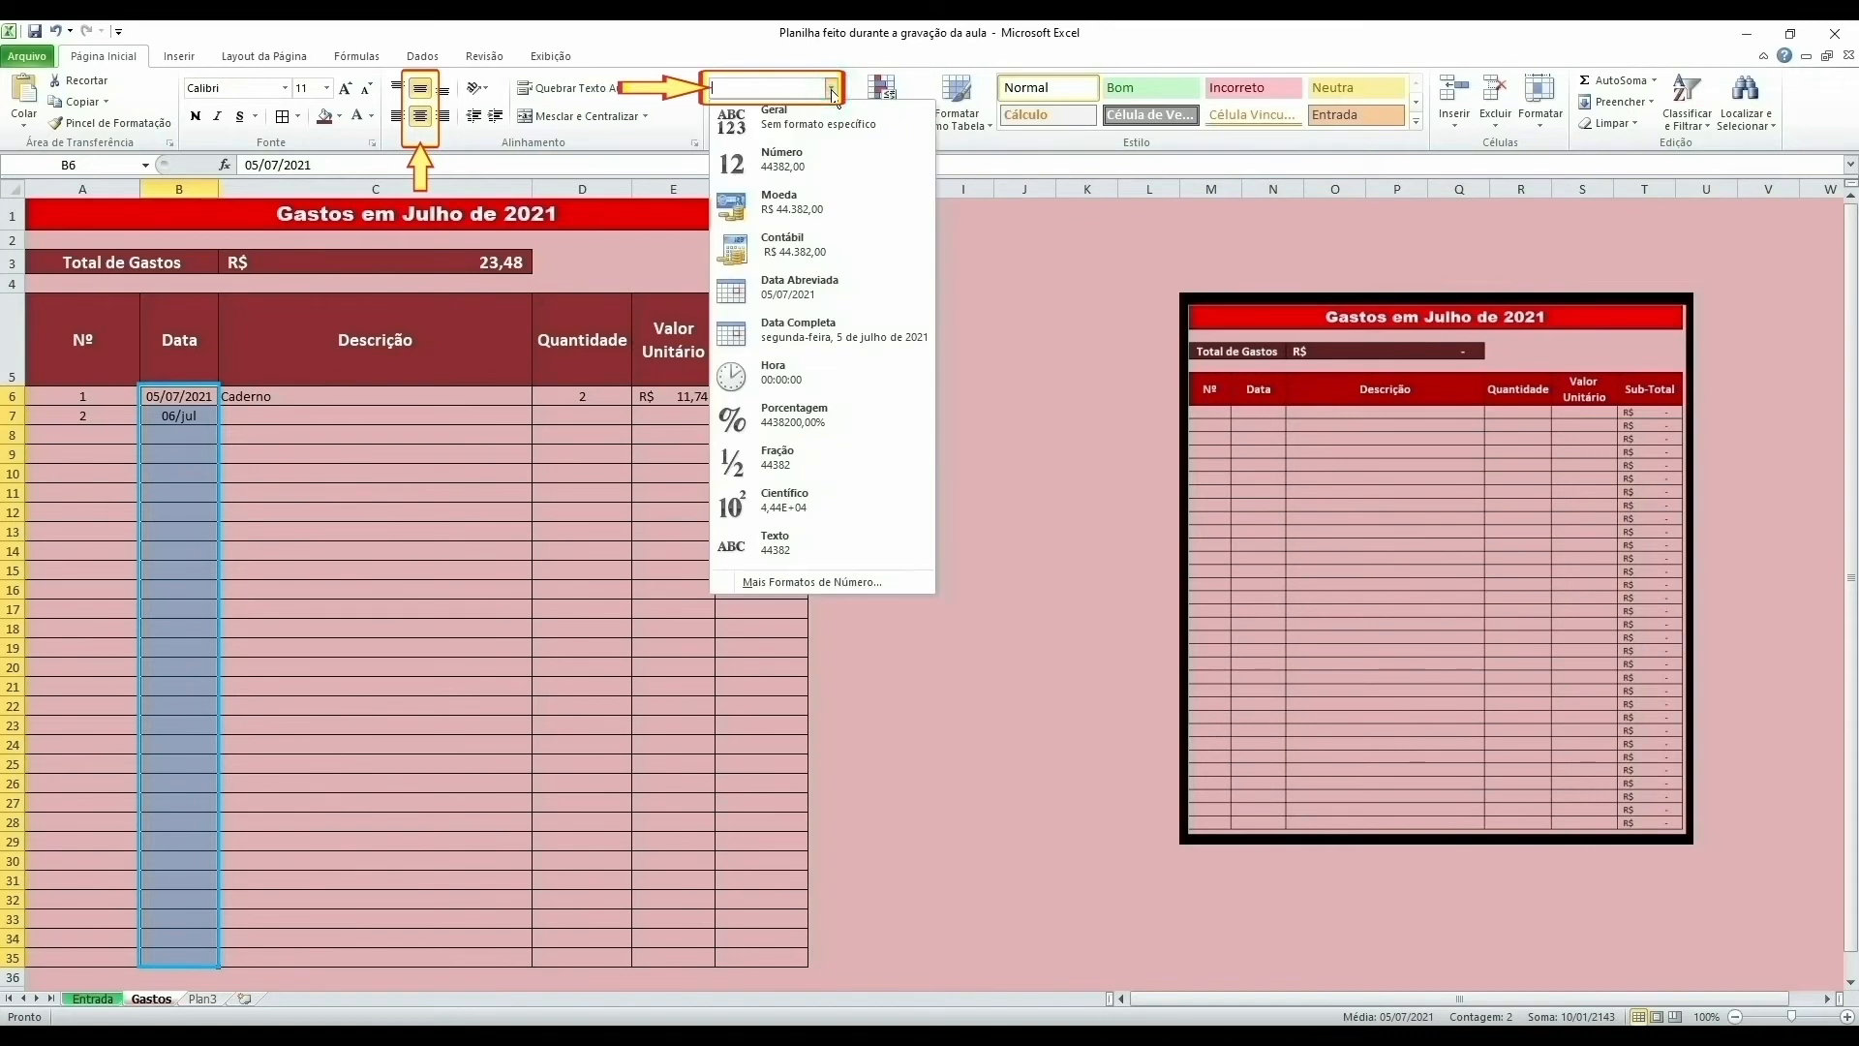
pyautogui.click(779, 289)
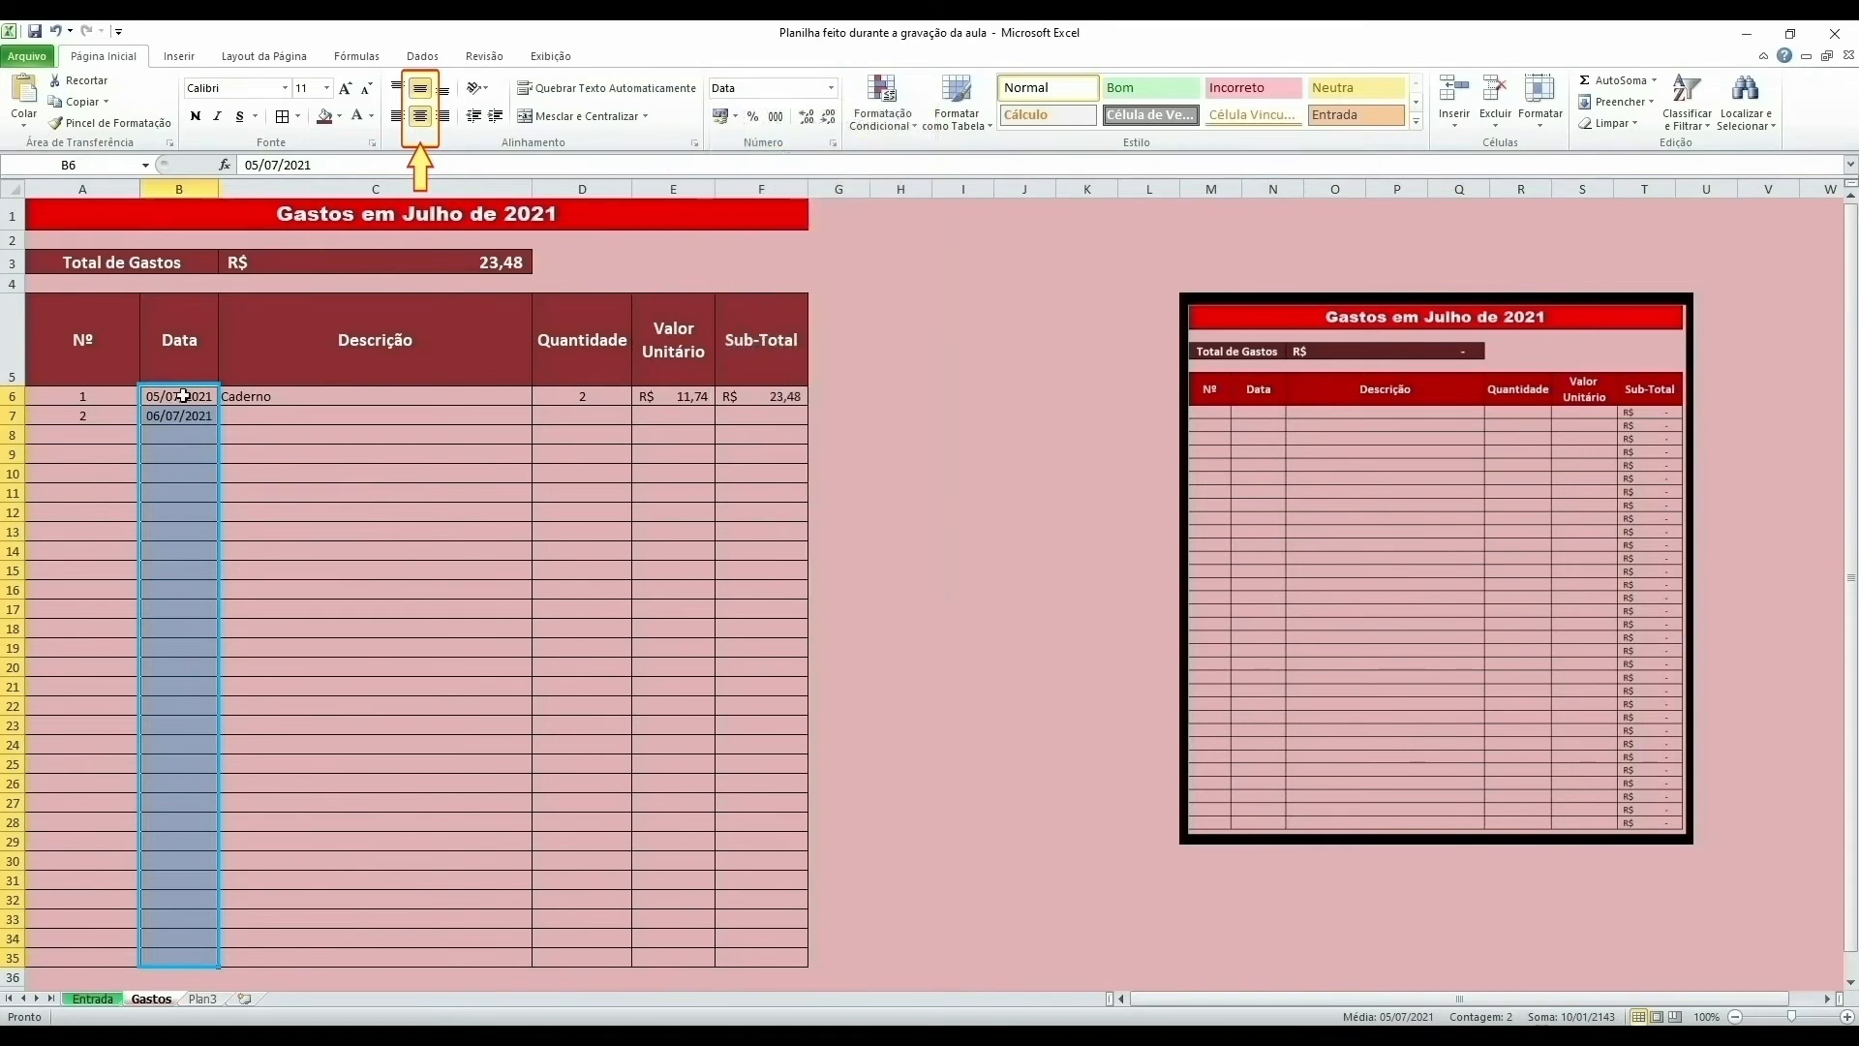
# Step: Start the third expense in row 8 with the date 7/7 in B8 and number 3 in A8
pyautogui.click(180, 438)
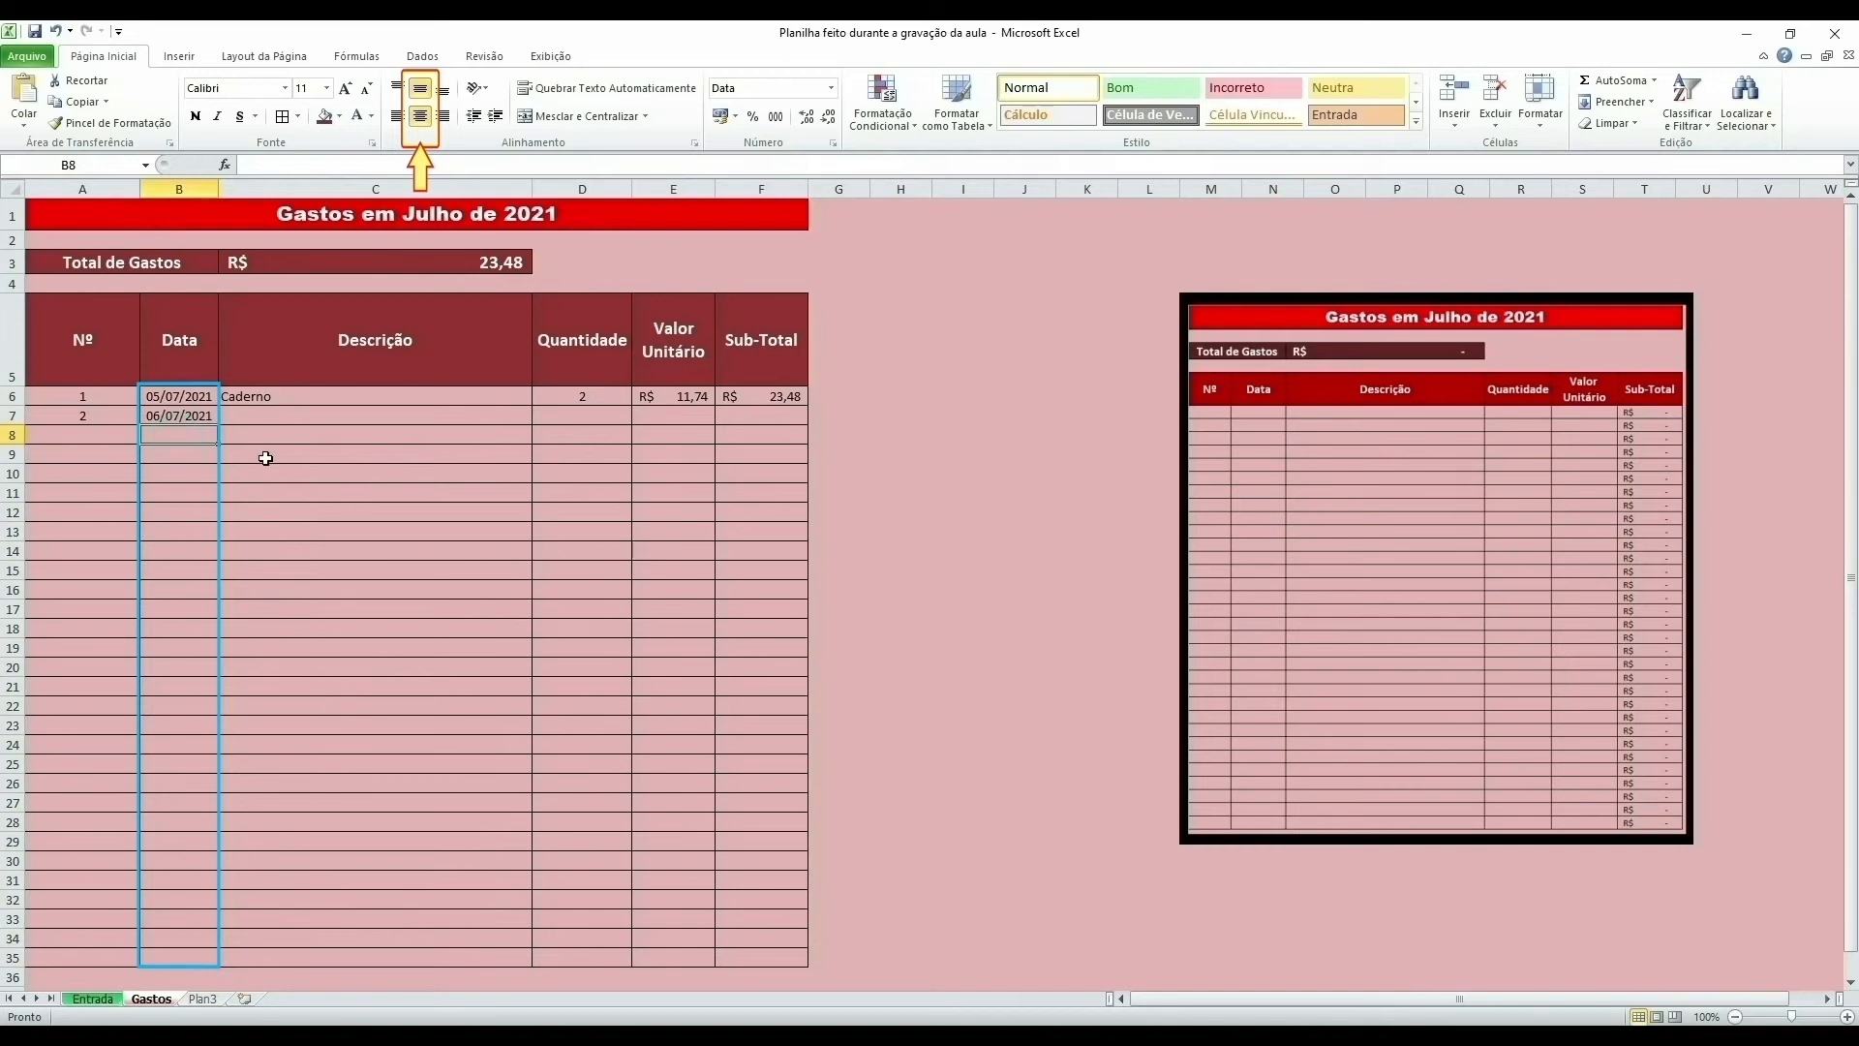
pyautogui.write('07/07/2021')
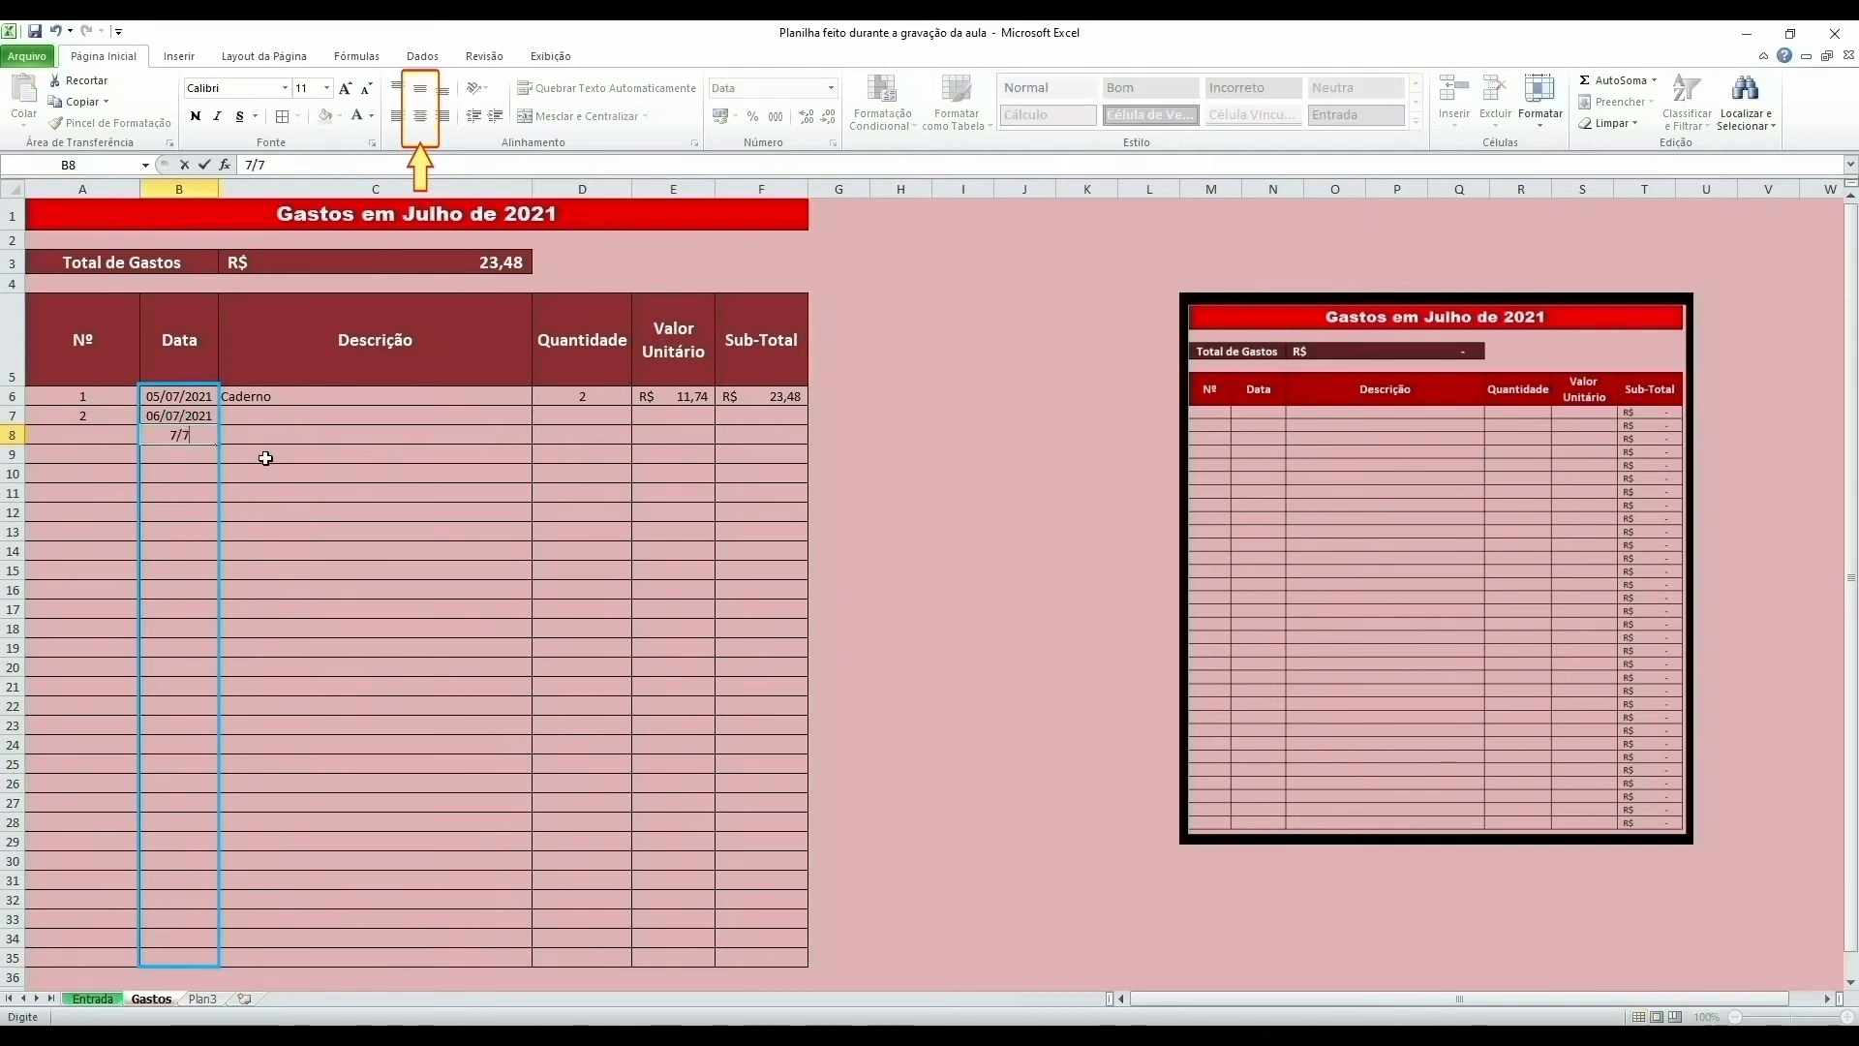
pyautogui.press('Return')
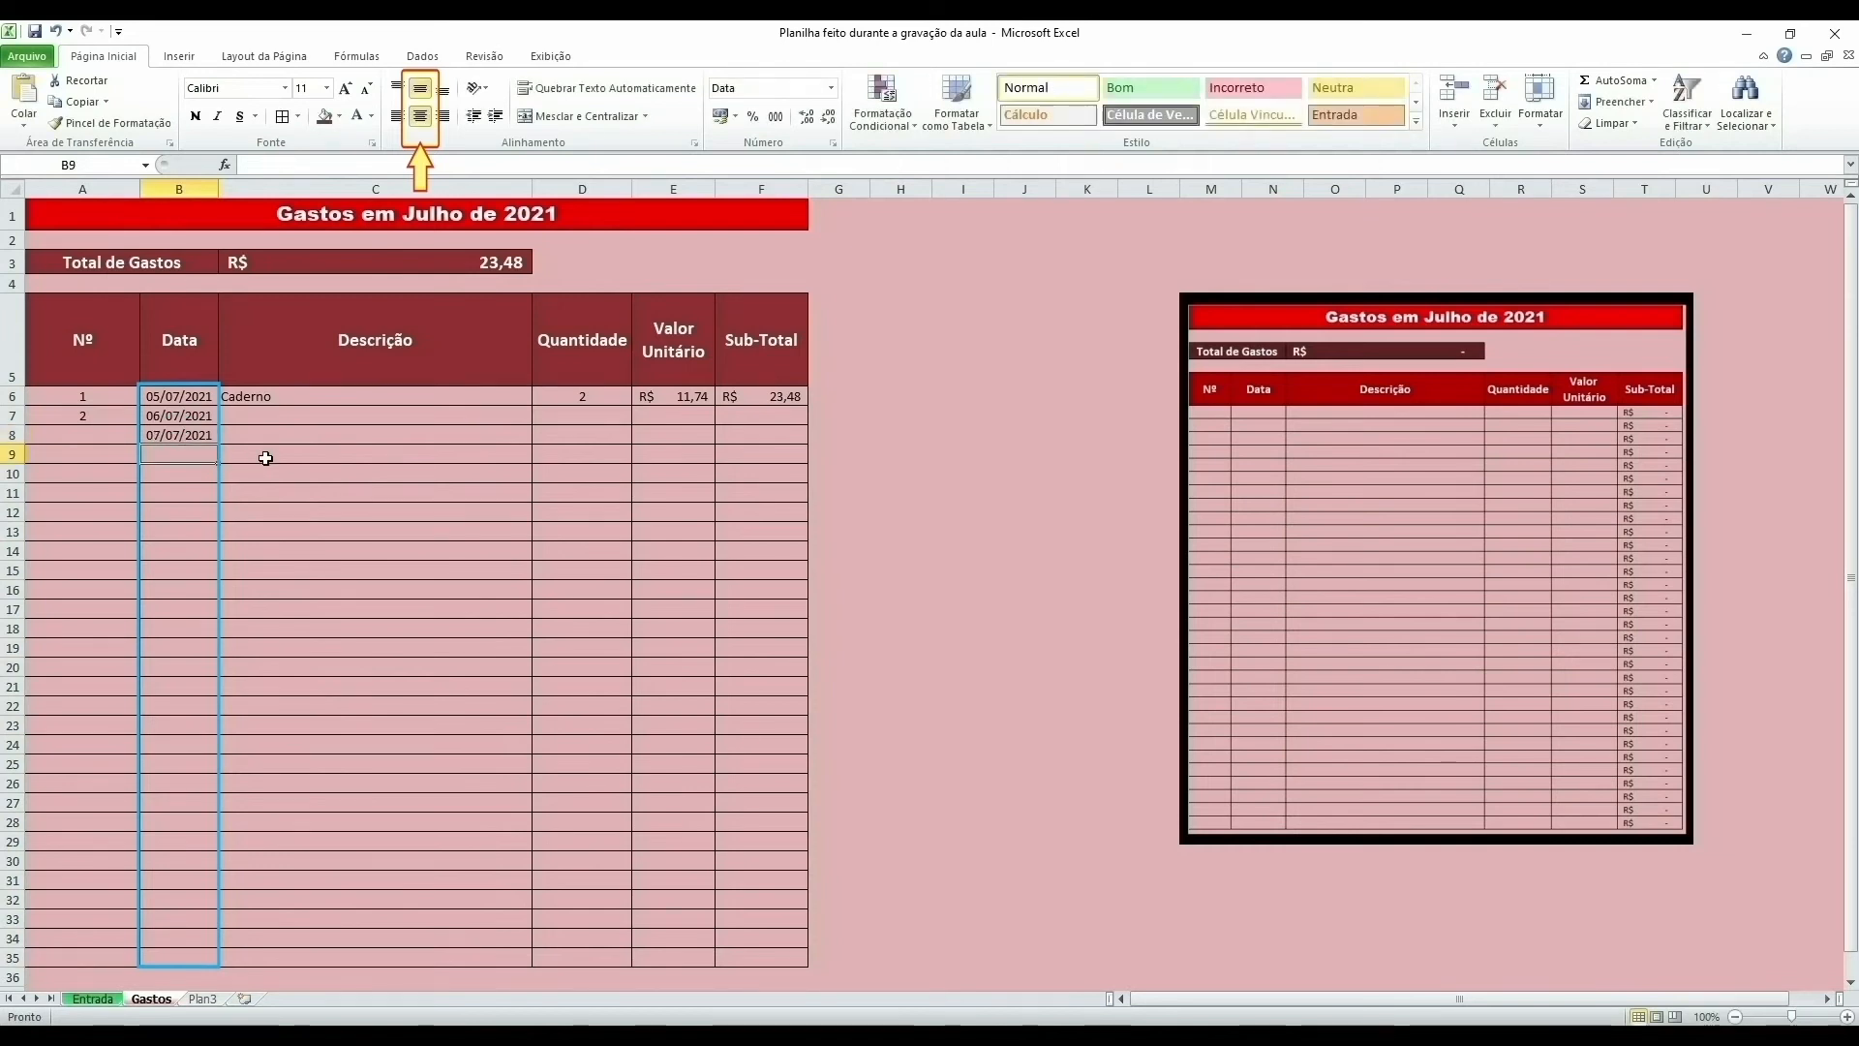
pyautogui.click(109, 437)
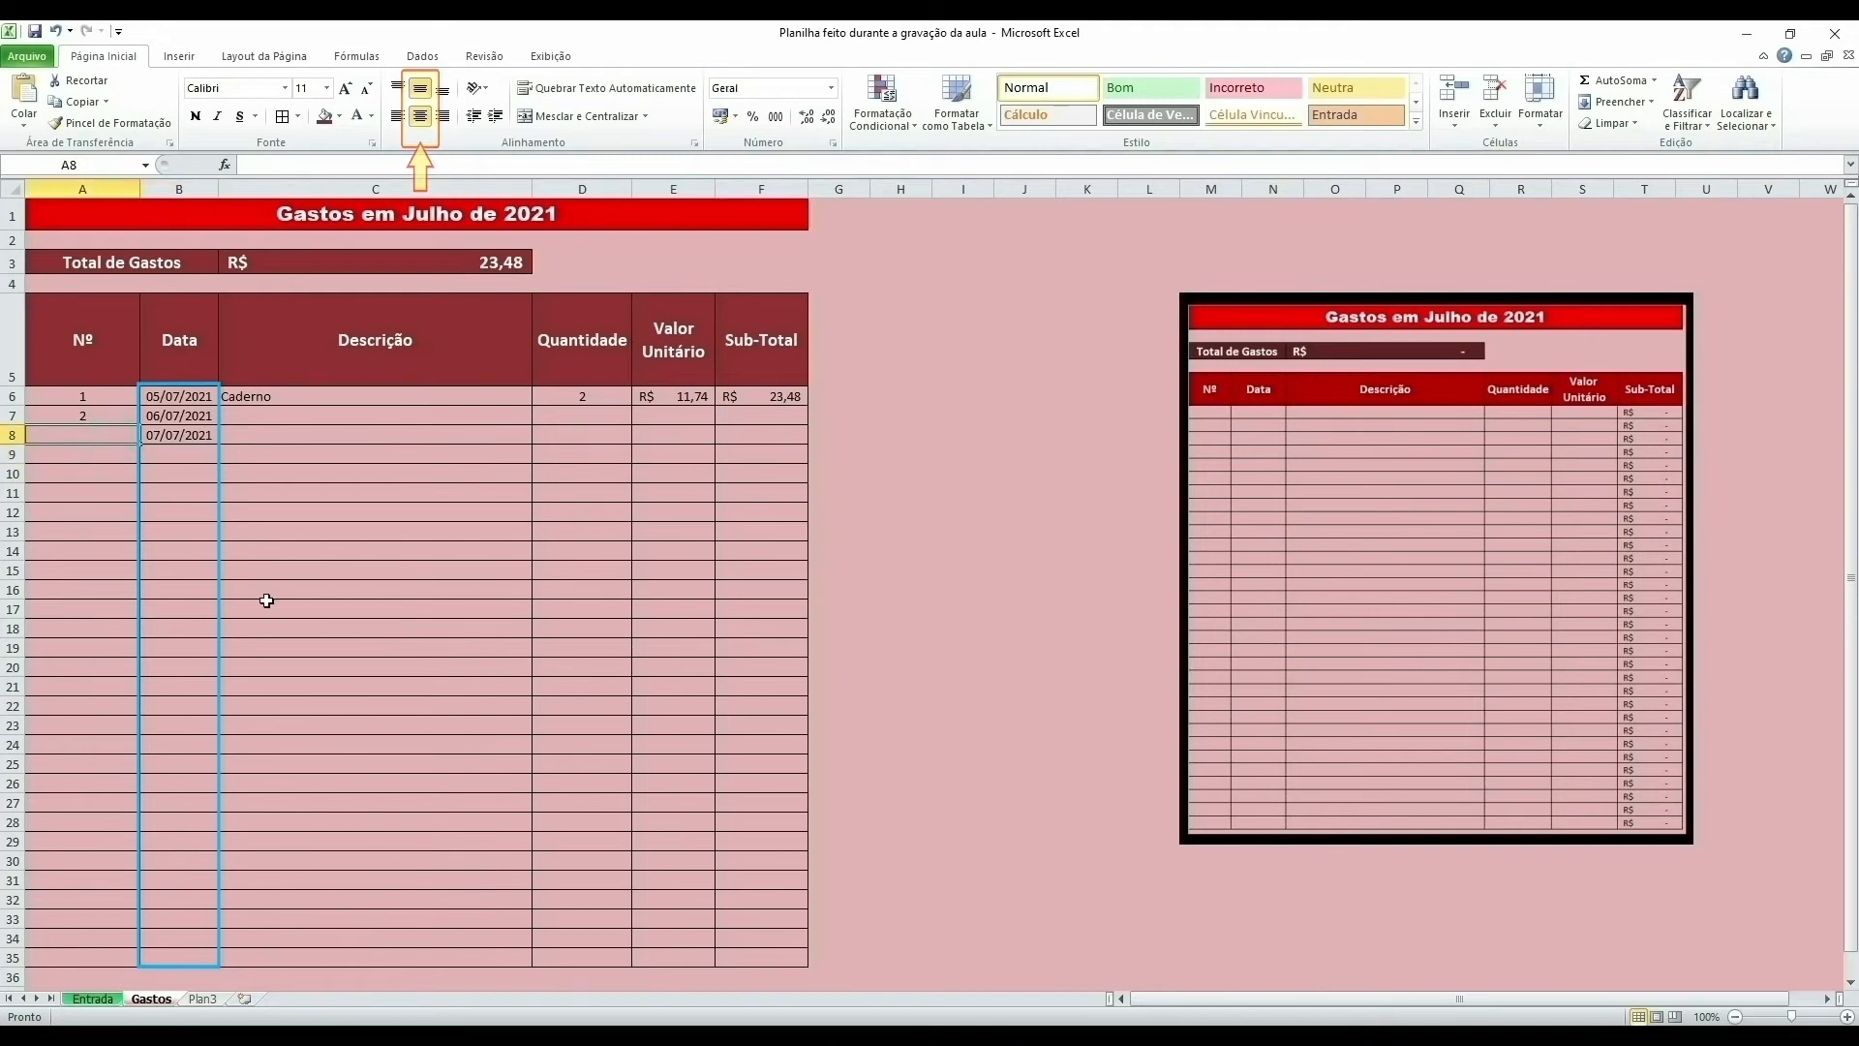
pyautogui.write('3')
pyautogui.press('Return')
# Step: Enter the descriptions Cinema ingresso in C7 and Pipoca no cinema in C8
pyautogui.click(266, 432)
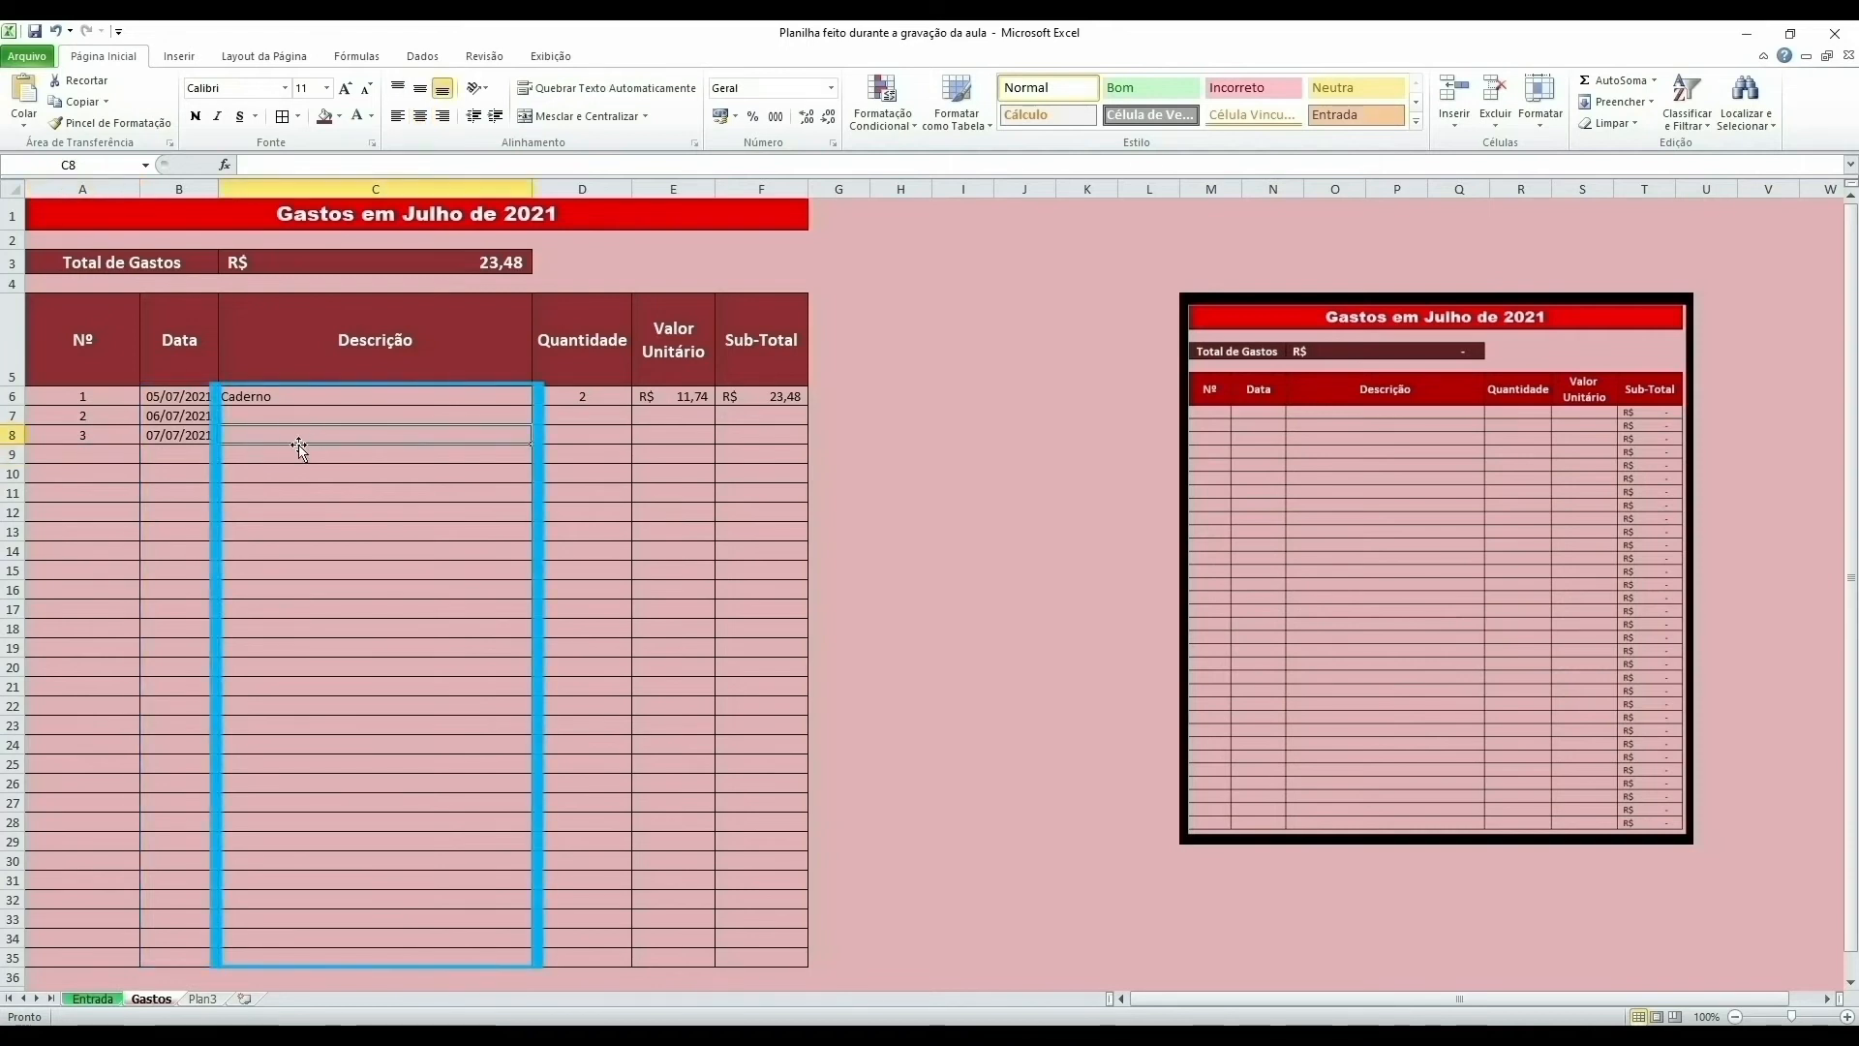
pyautogui.press('Up')
pyautogui.write('Cinema ingresso')
pyautogui.press('Return')
pyautogui.write('Pipo')
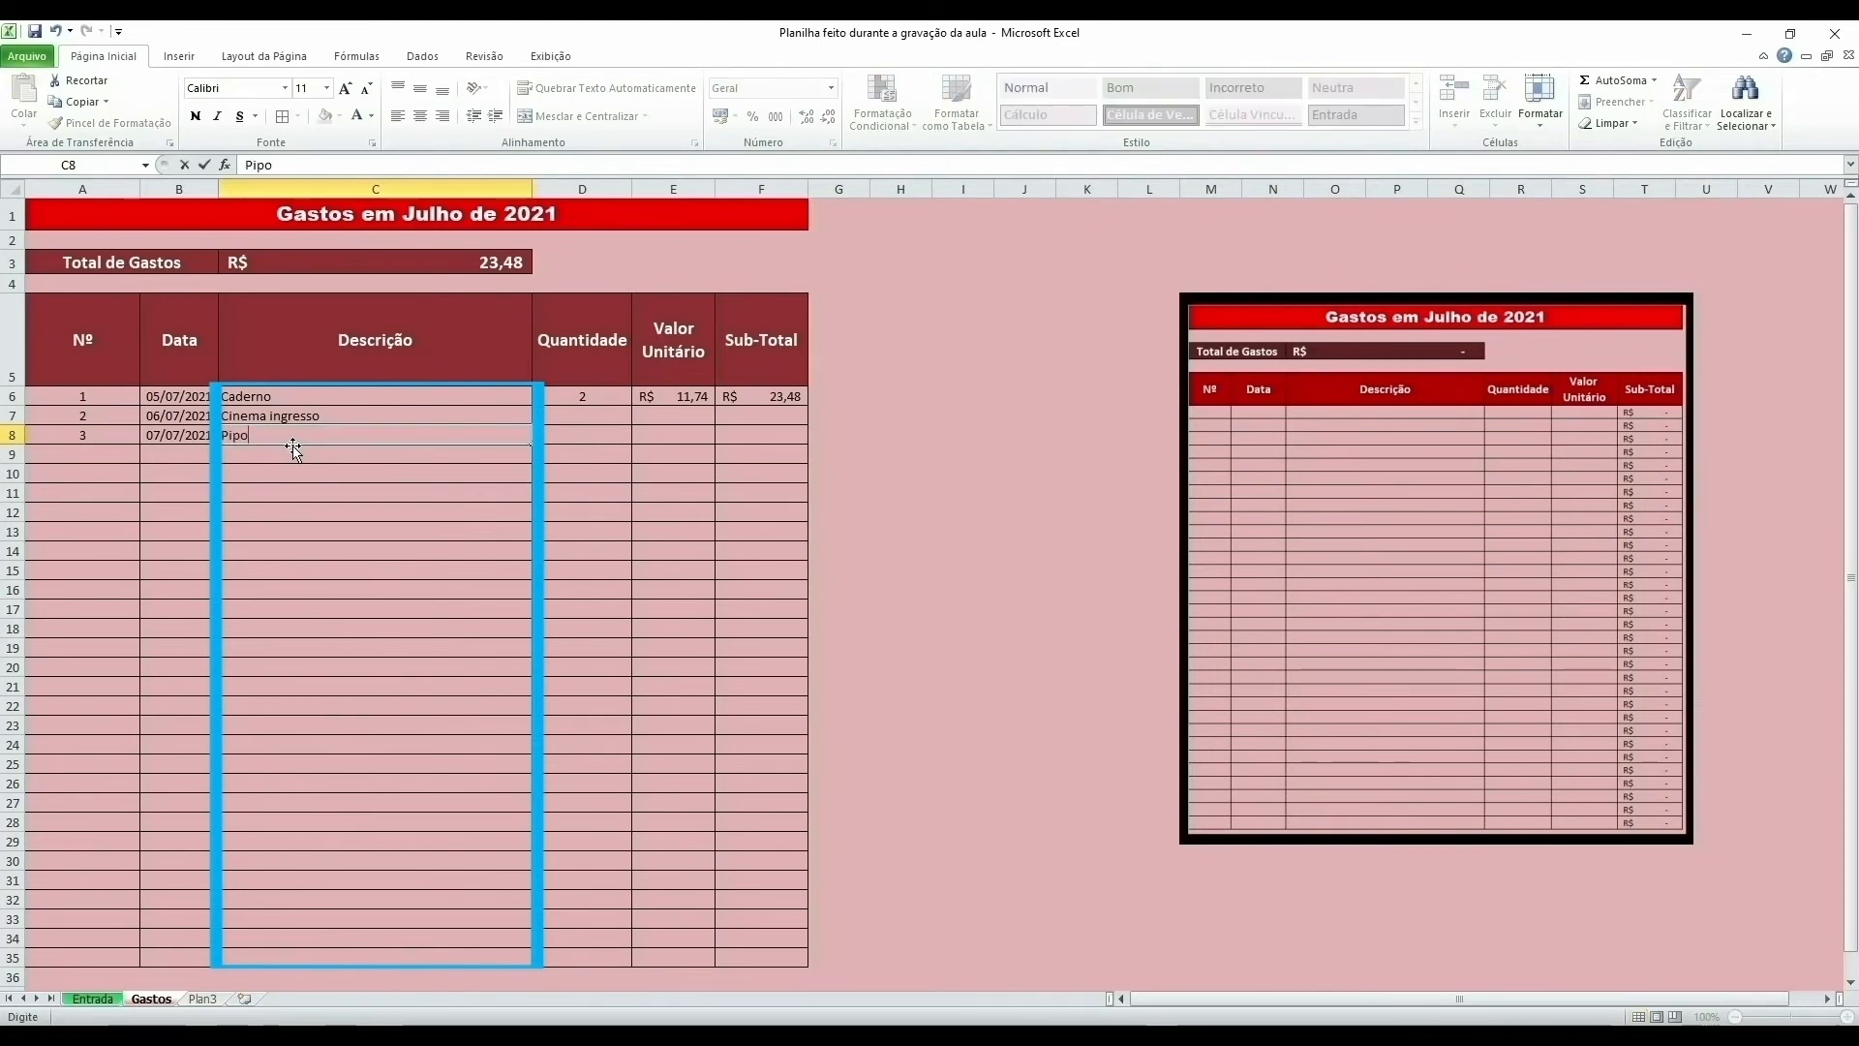
pyautogui.write('ca no cinema')
pyautogui.press('Return')
# Step: Set the Cinema ingresso entry's quantity in D7 to 2
pyautogui.press('Right')
pyautogui.press('Up')
pyautogui.press('Up')
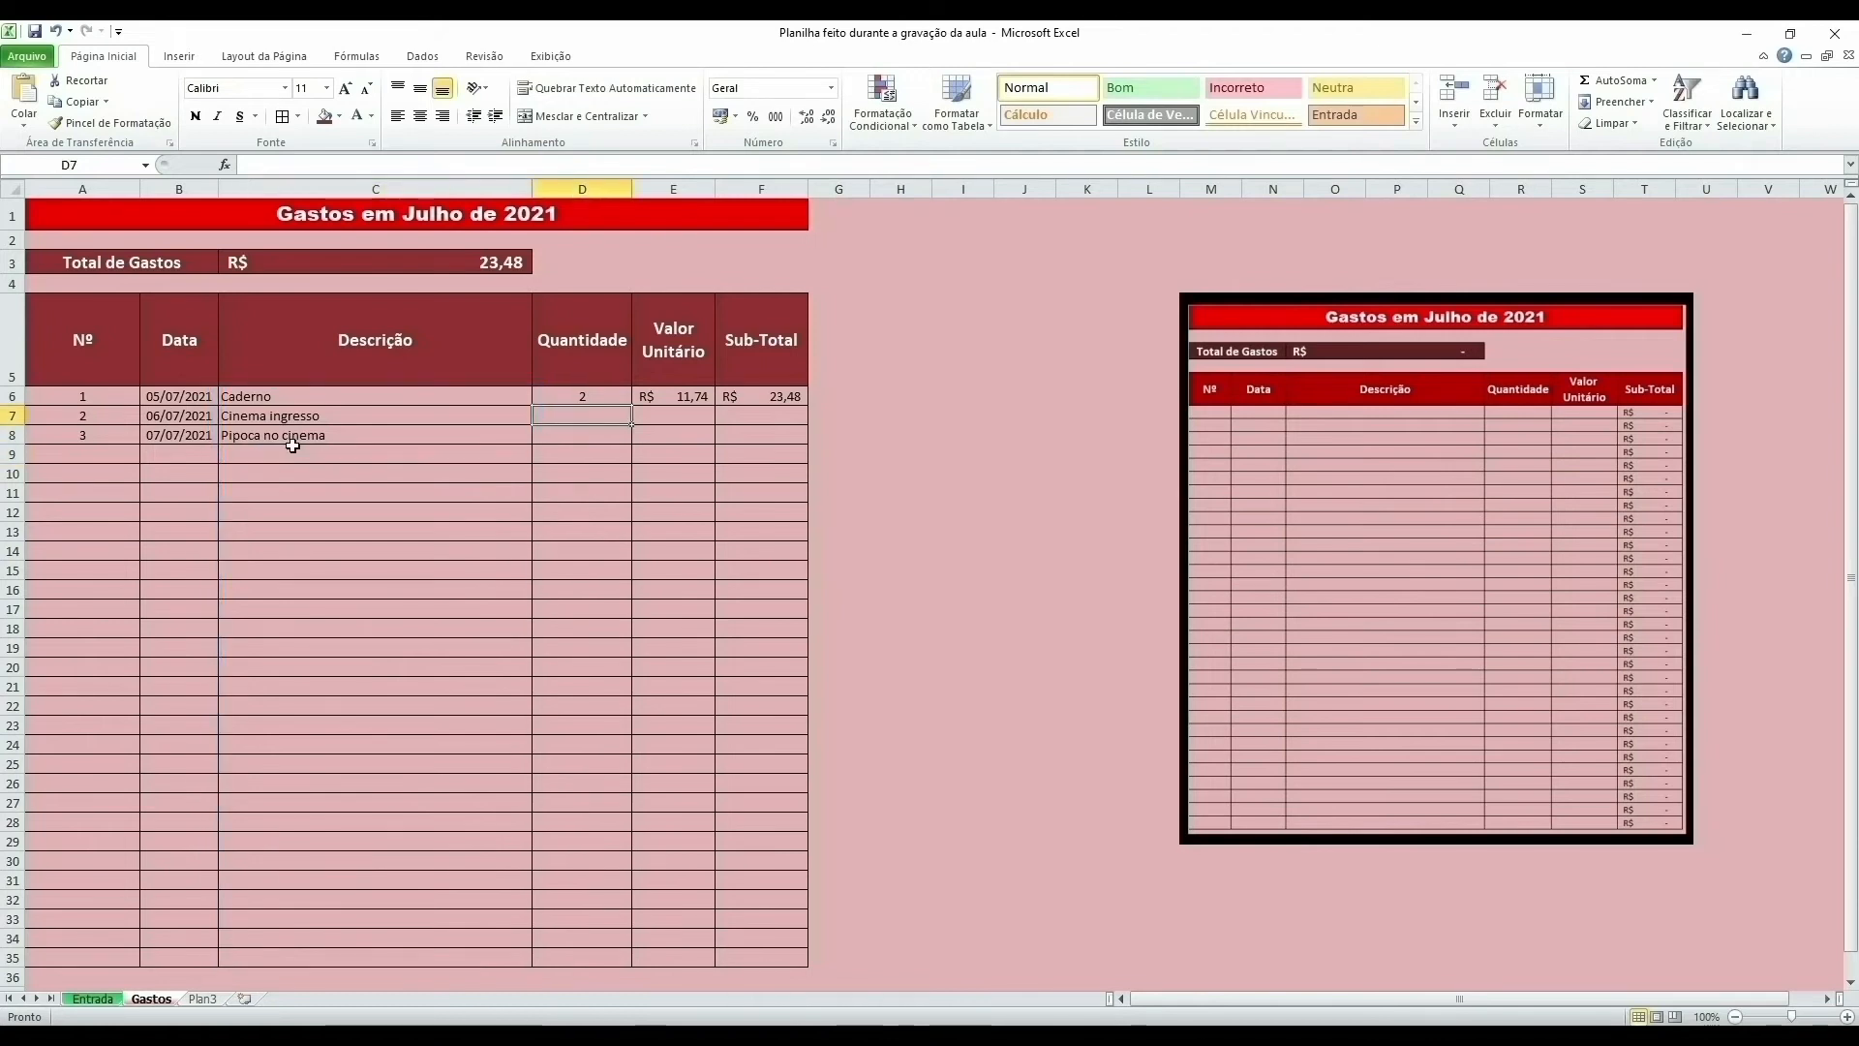
pyautogui.write('2')
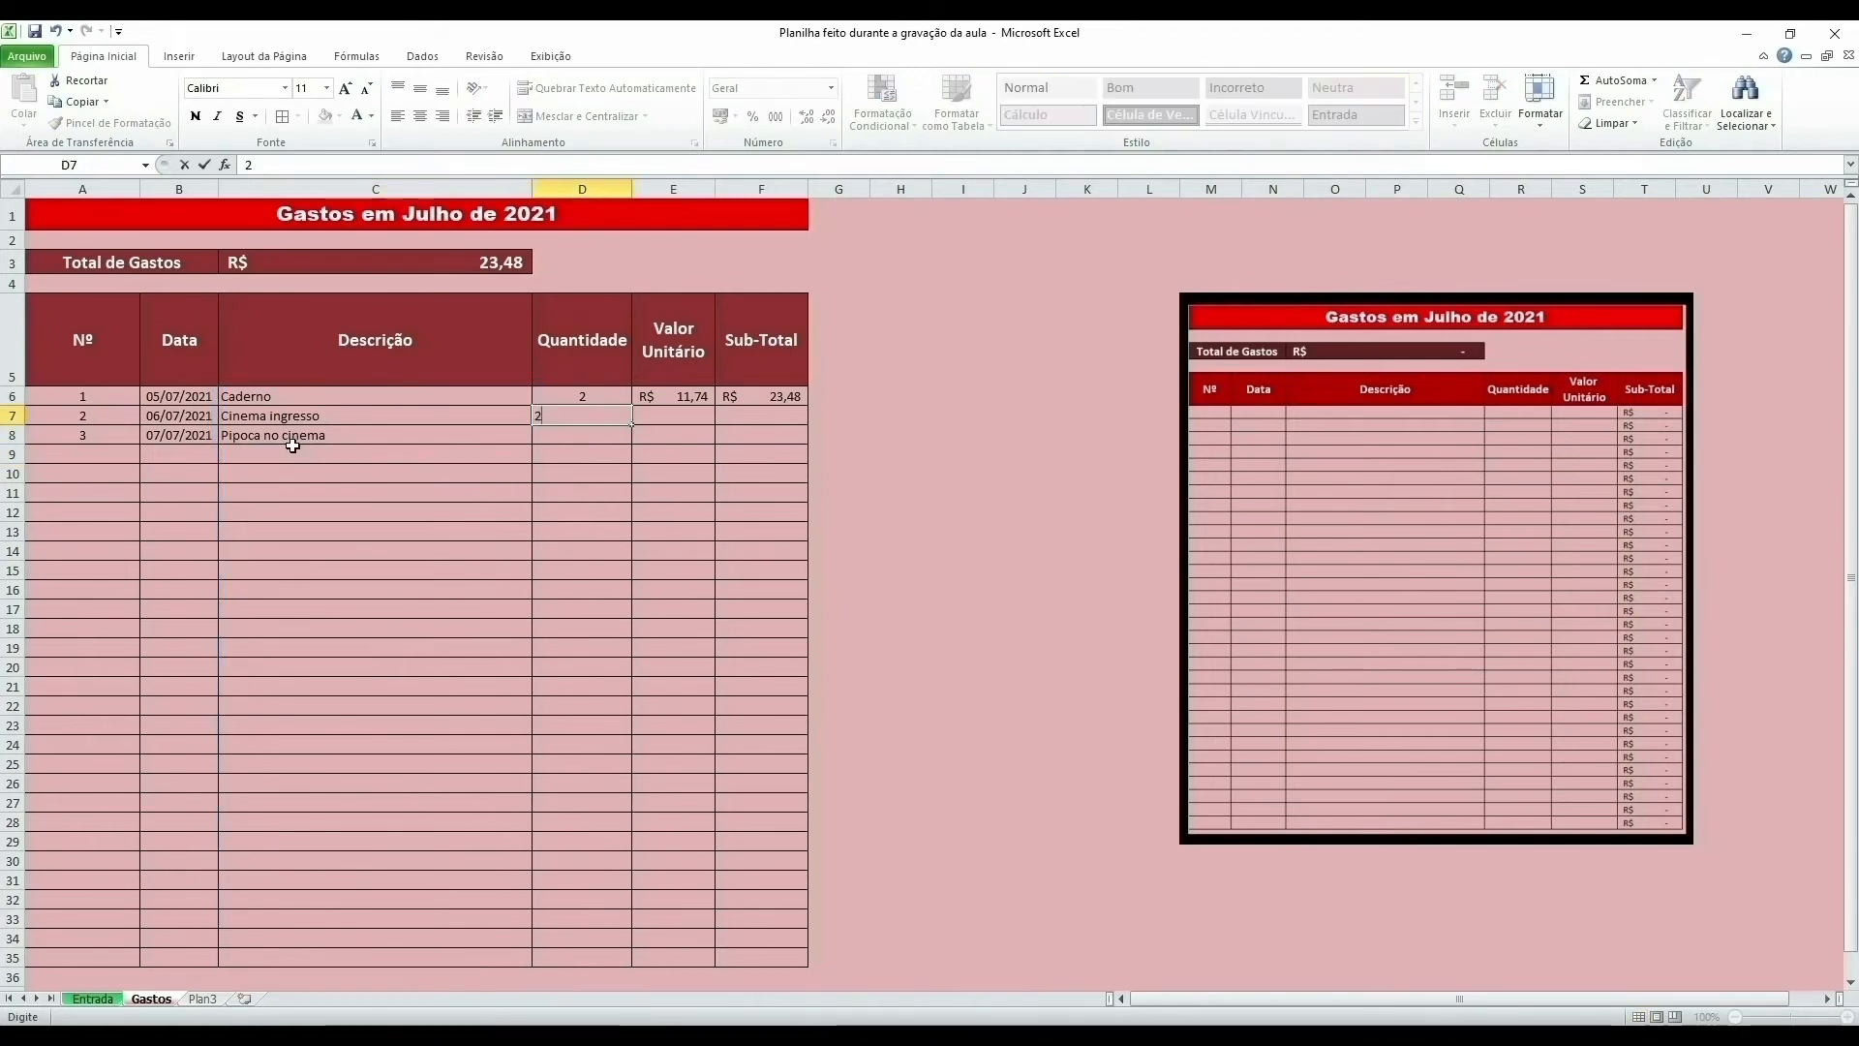
pyautogui.press('Return')
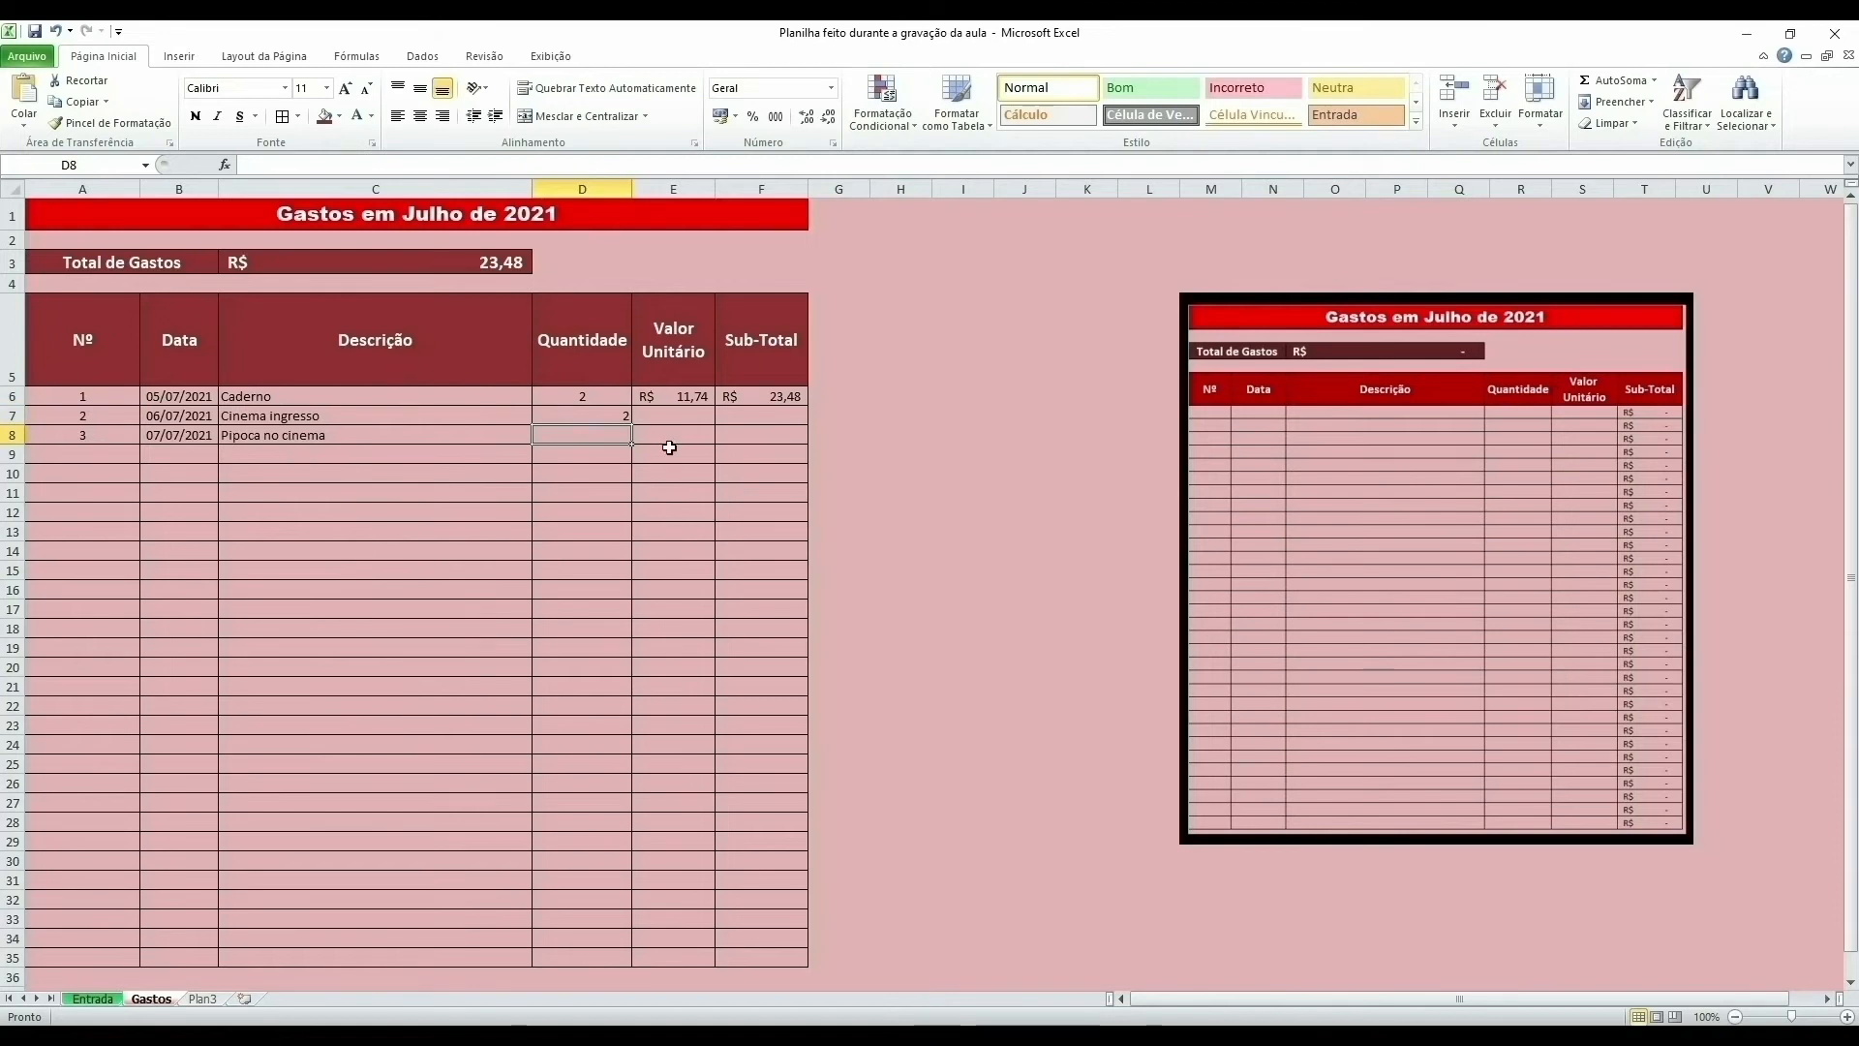
# Step: Centre the Quantidade column cells D6:D35 horizontally
pyautogui.click(602, 391)
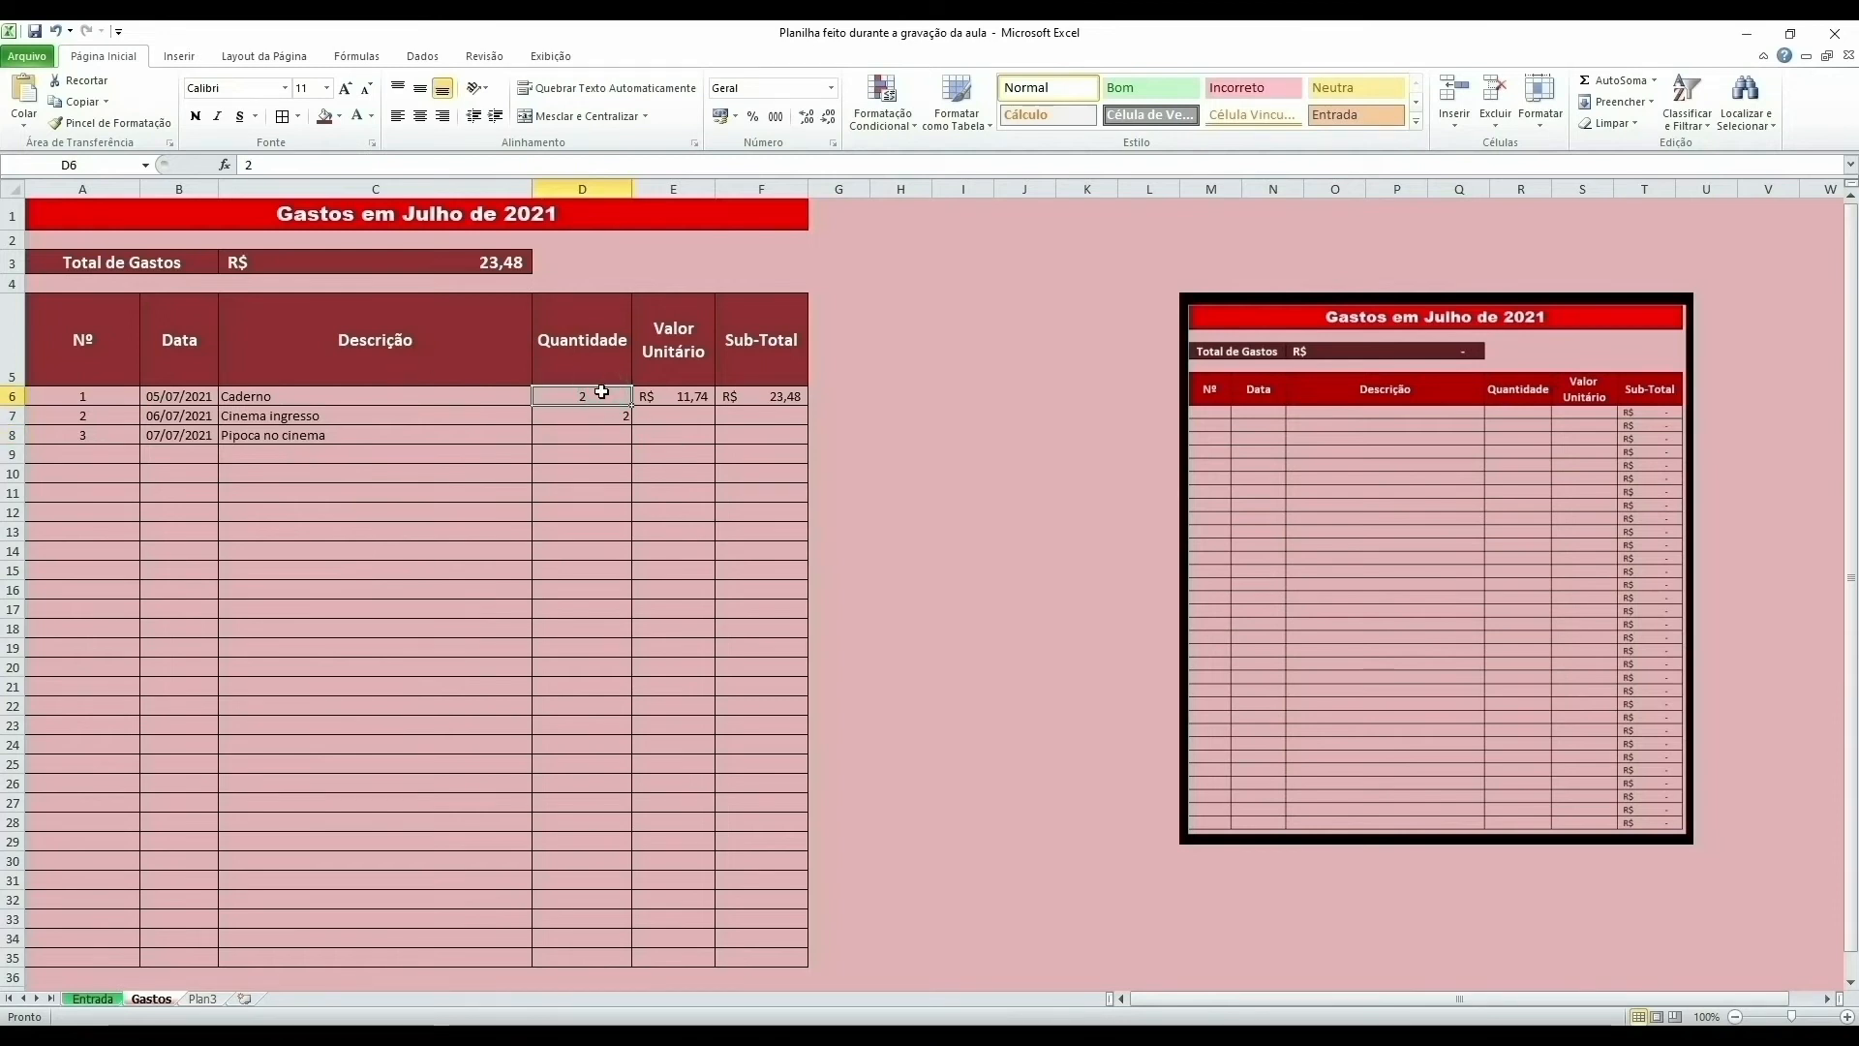
pyautogui.moveTo(602, 391); pyautogui.dragTo(594, 954)
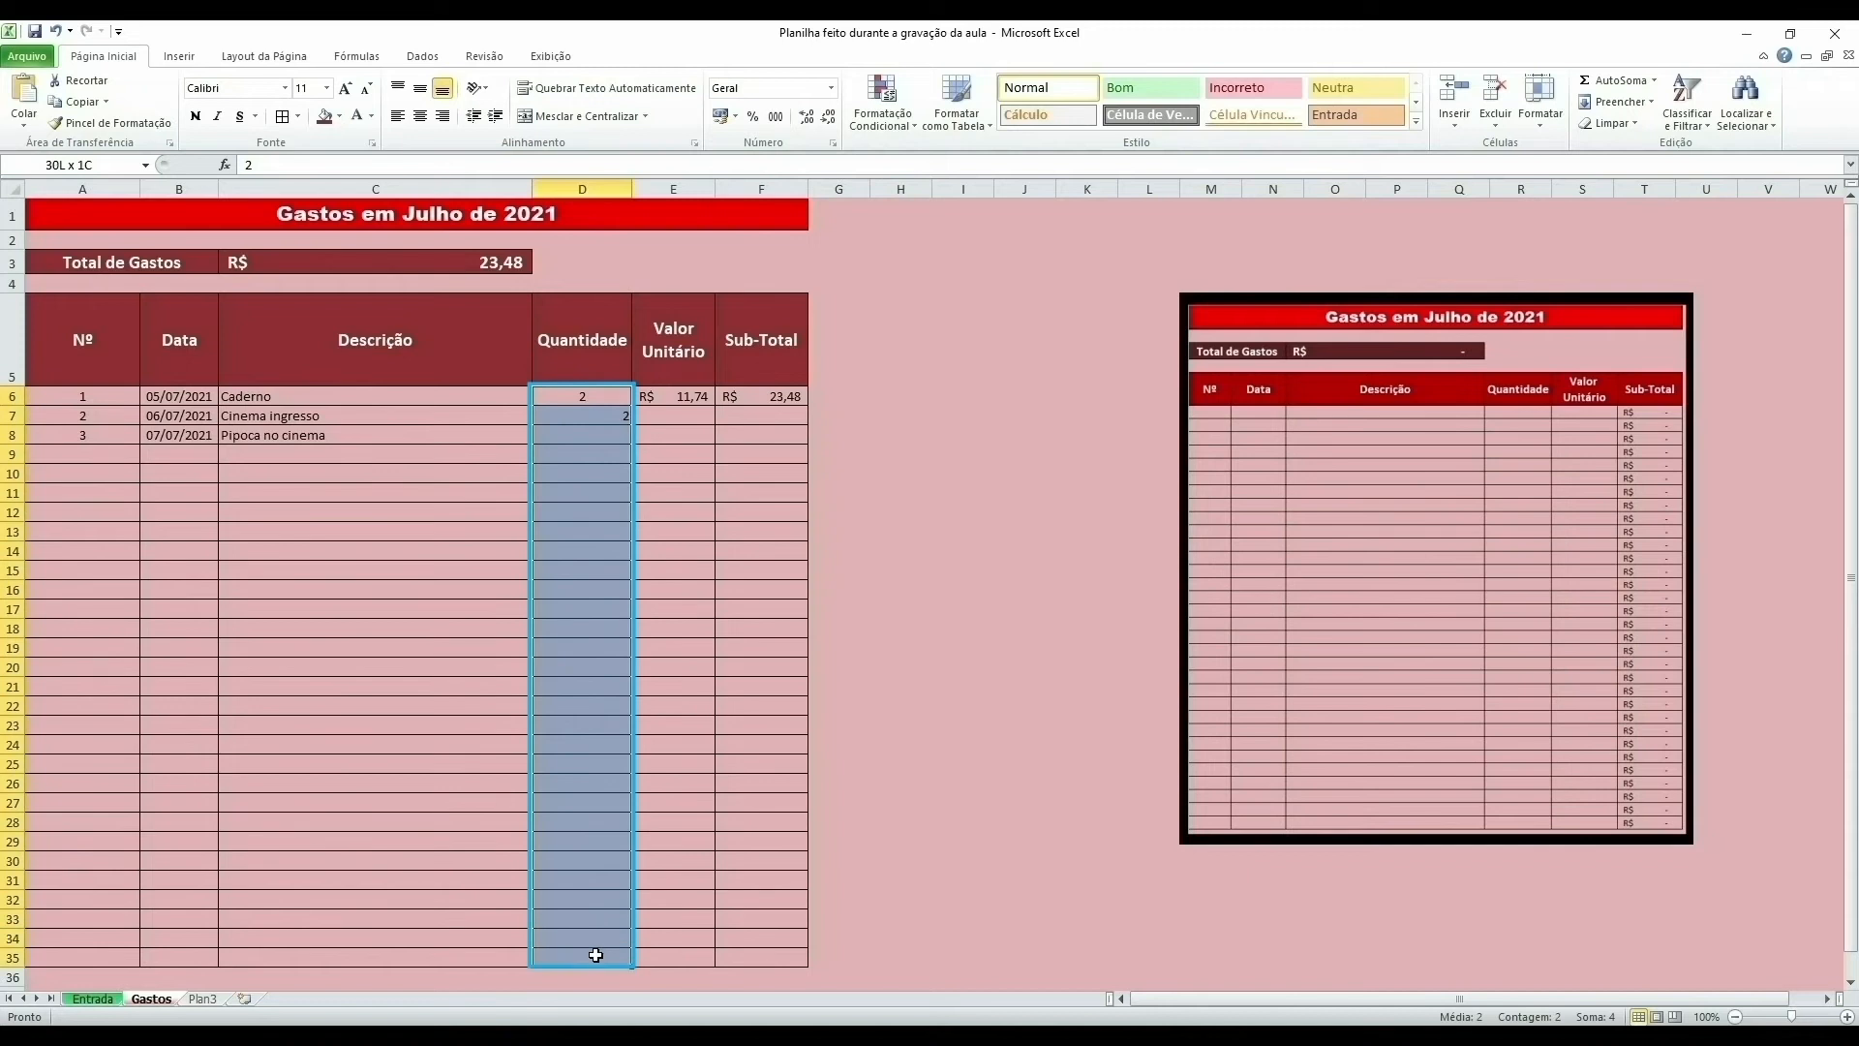
pyautogui.click(420, 116)
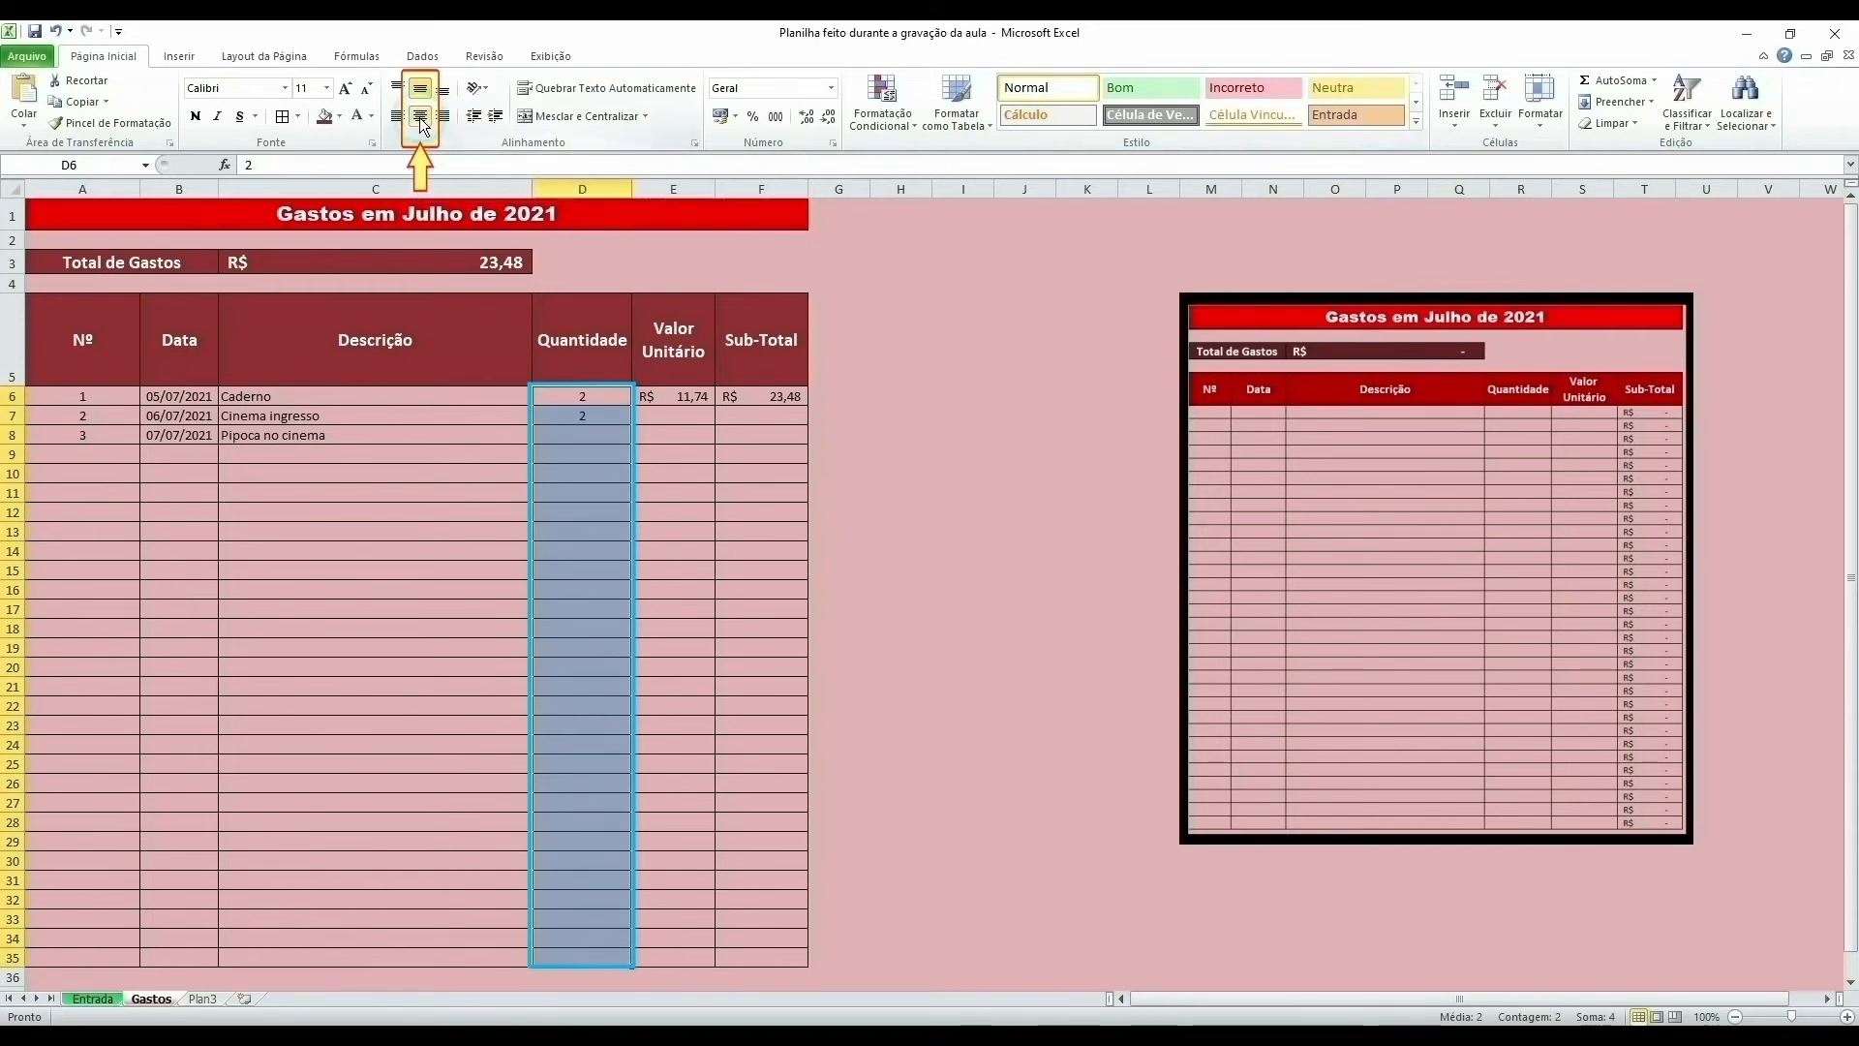
# Step: Centre the Quantidade cells D6:D35 vertically and set the Pipoca no cinema entry's quantity in D8 to 2
pyautogui.click(422, 90)
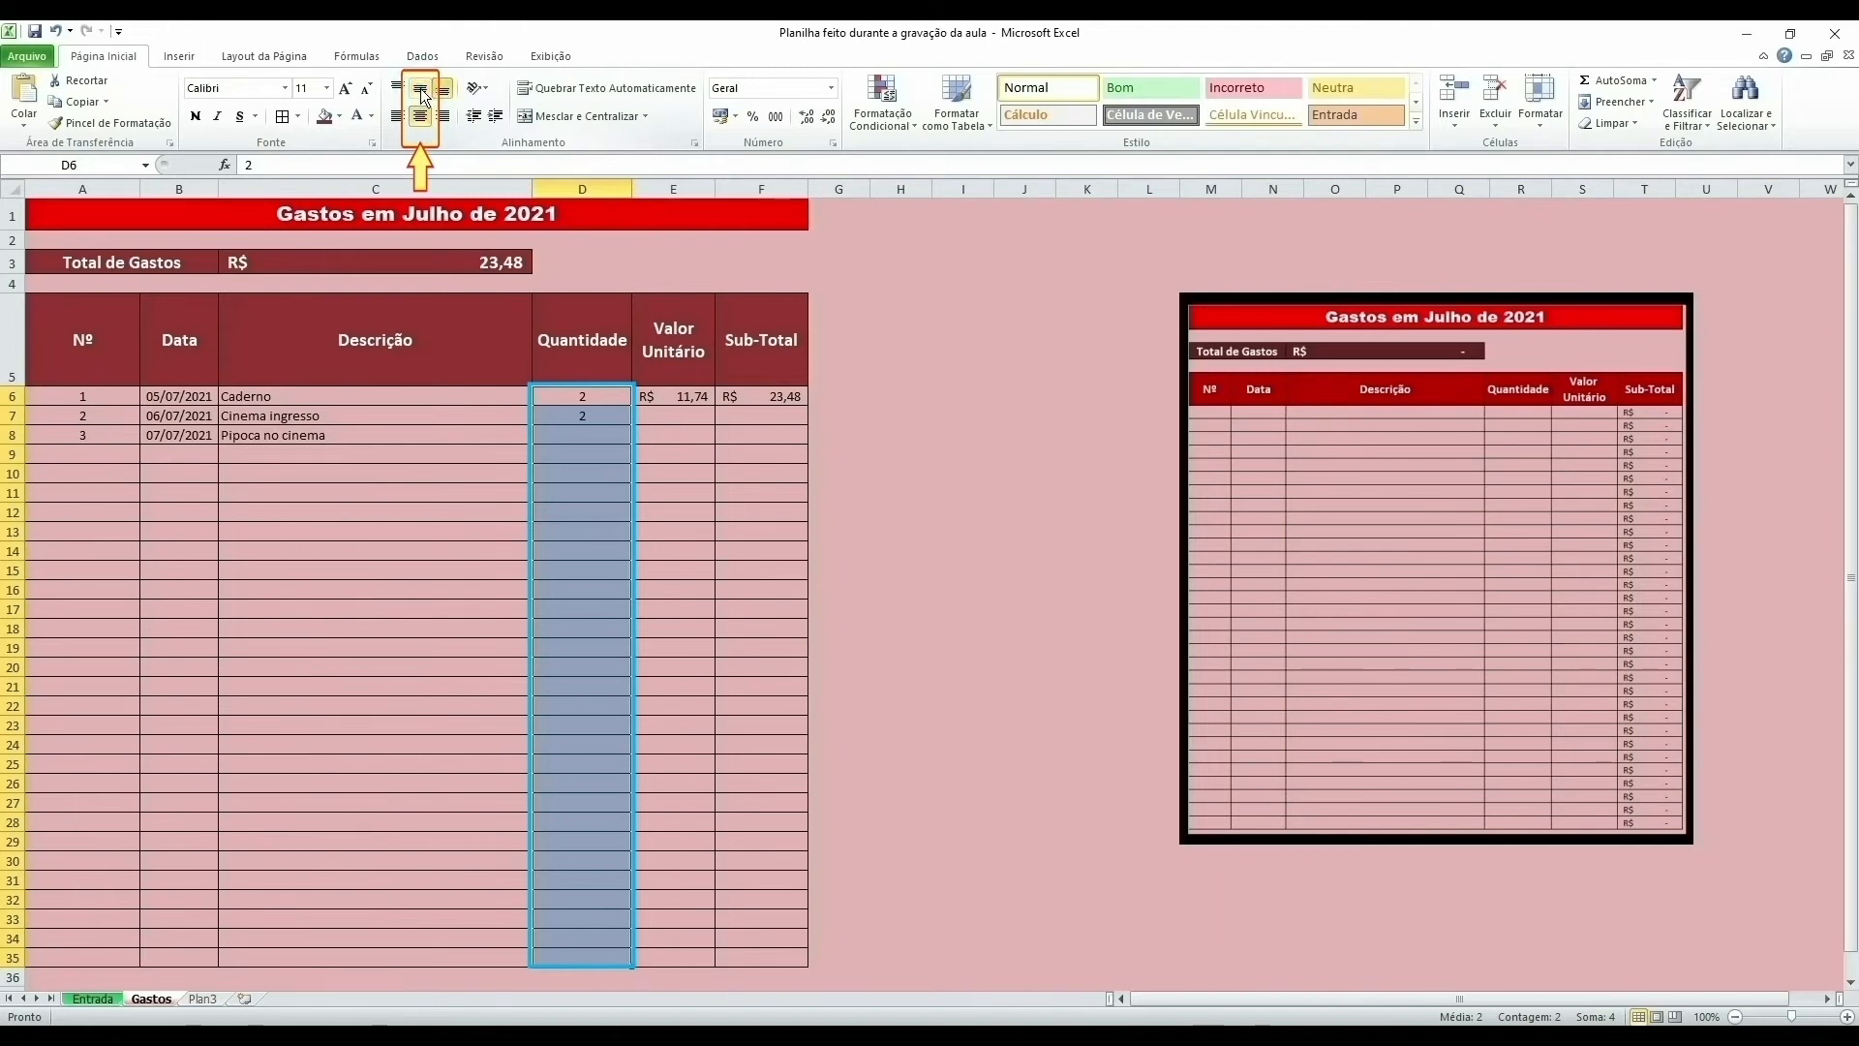
pyautogui.click(581, 441)
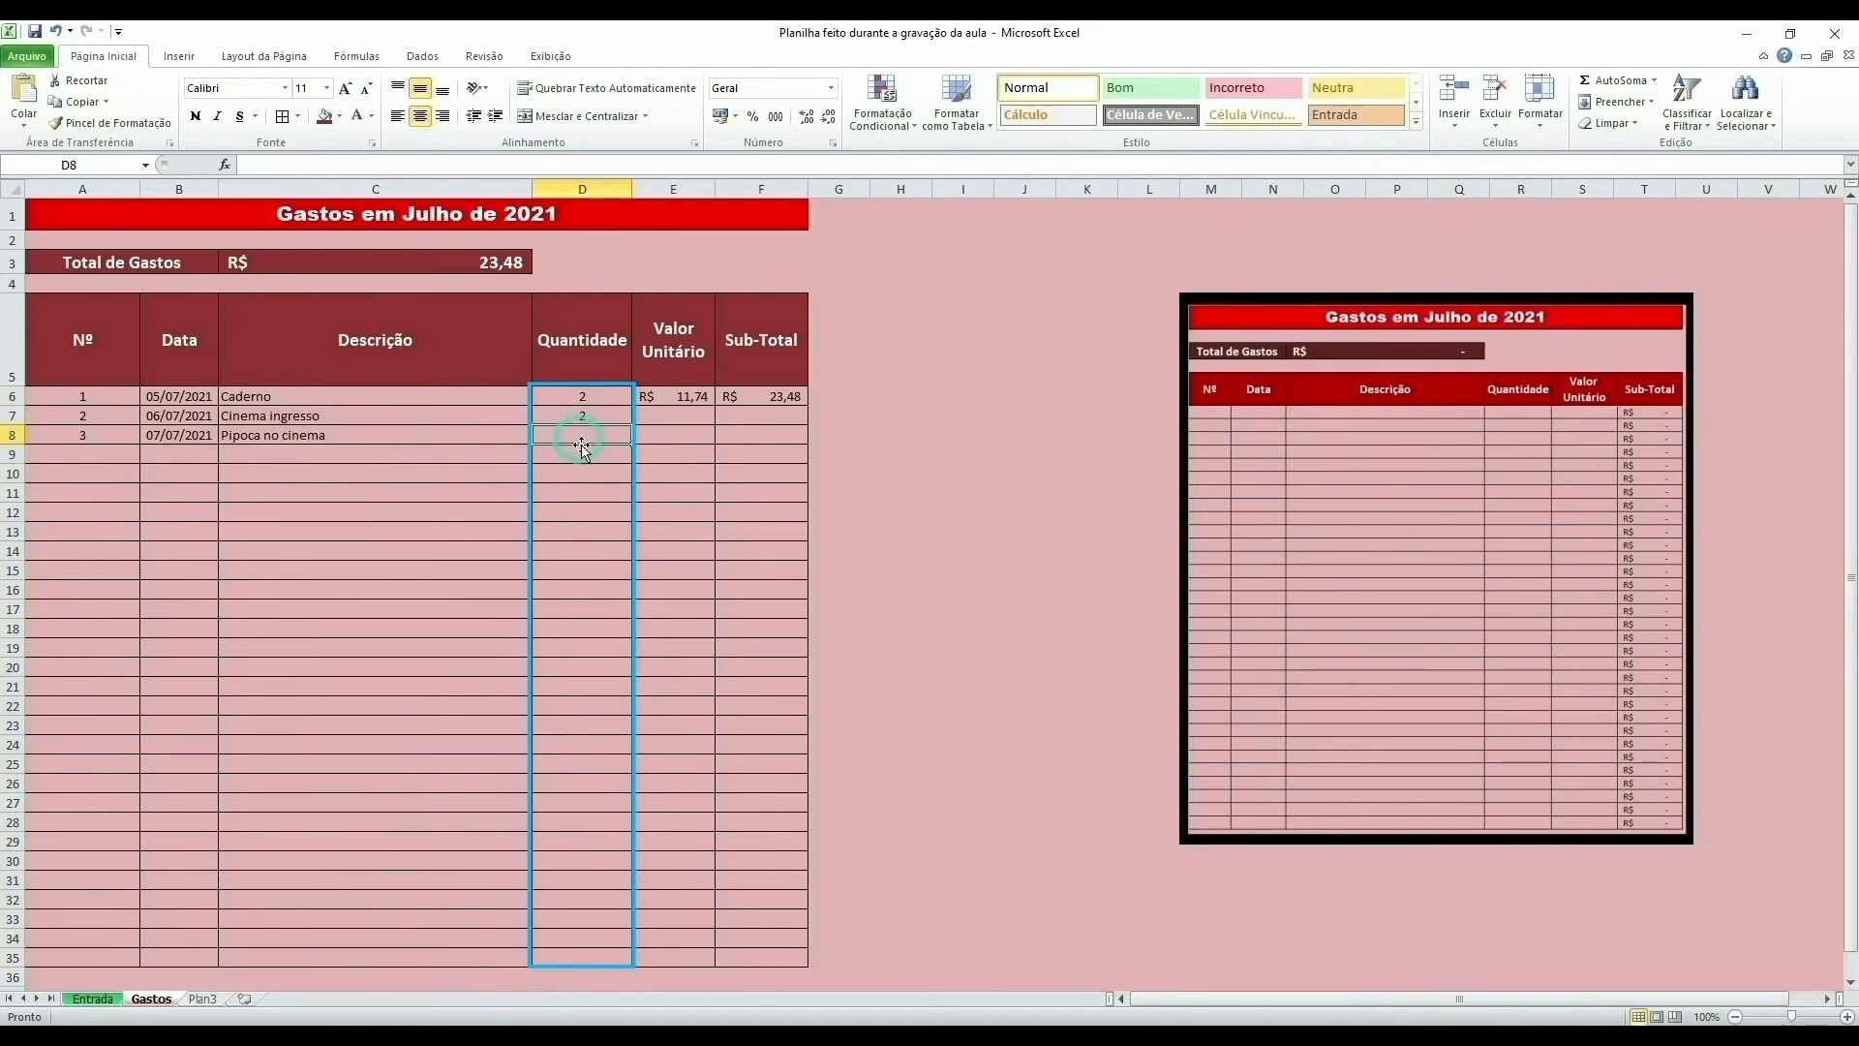
pyautogui.write('2')
pyautogui.press('Return')
# Step: Enter 21,5 as the Cinema ingresso entry's unit value in E7
pyautogui.click(688, 414)
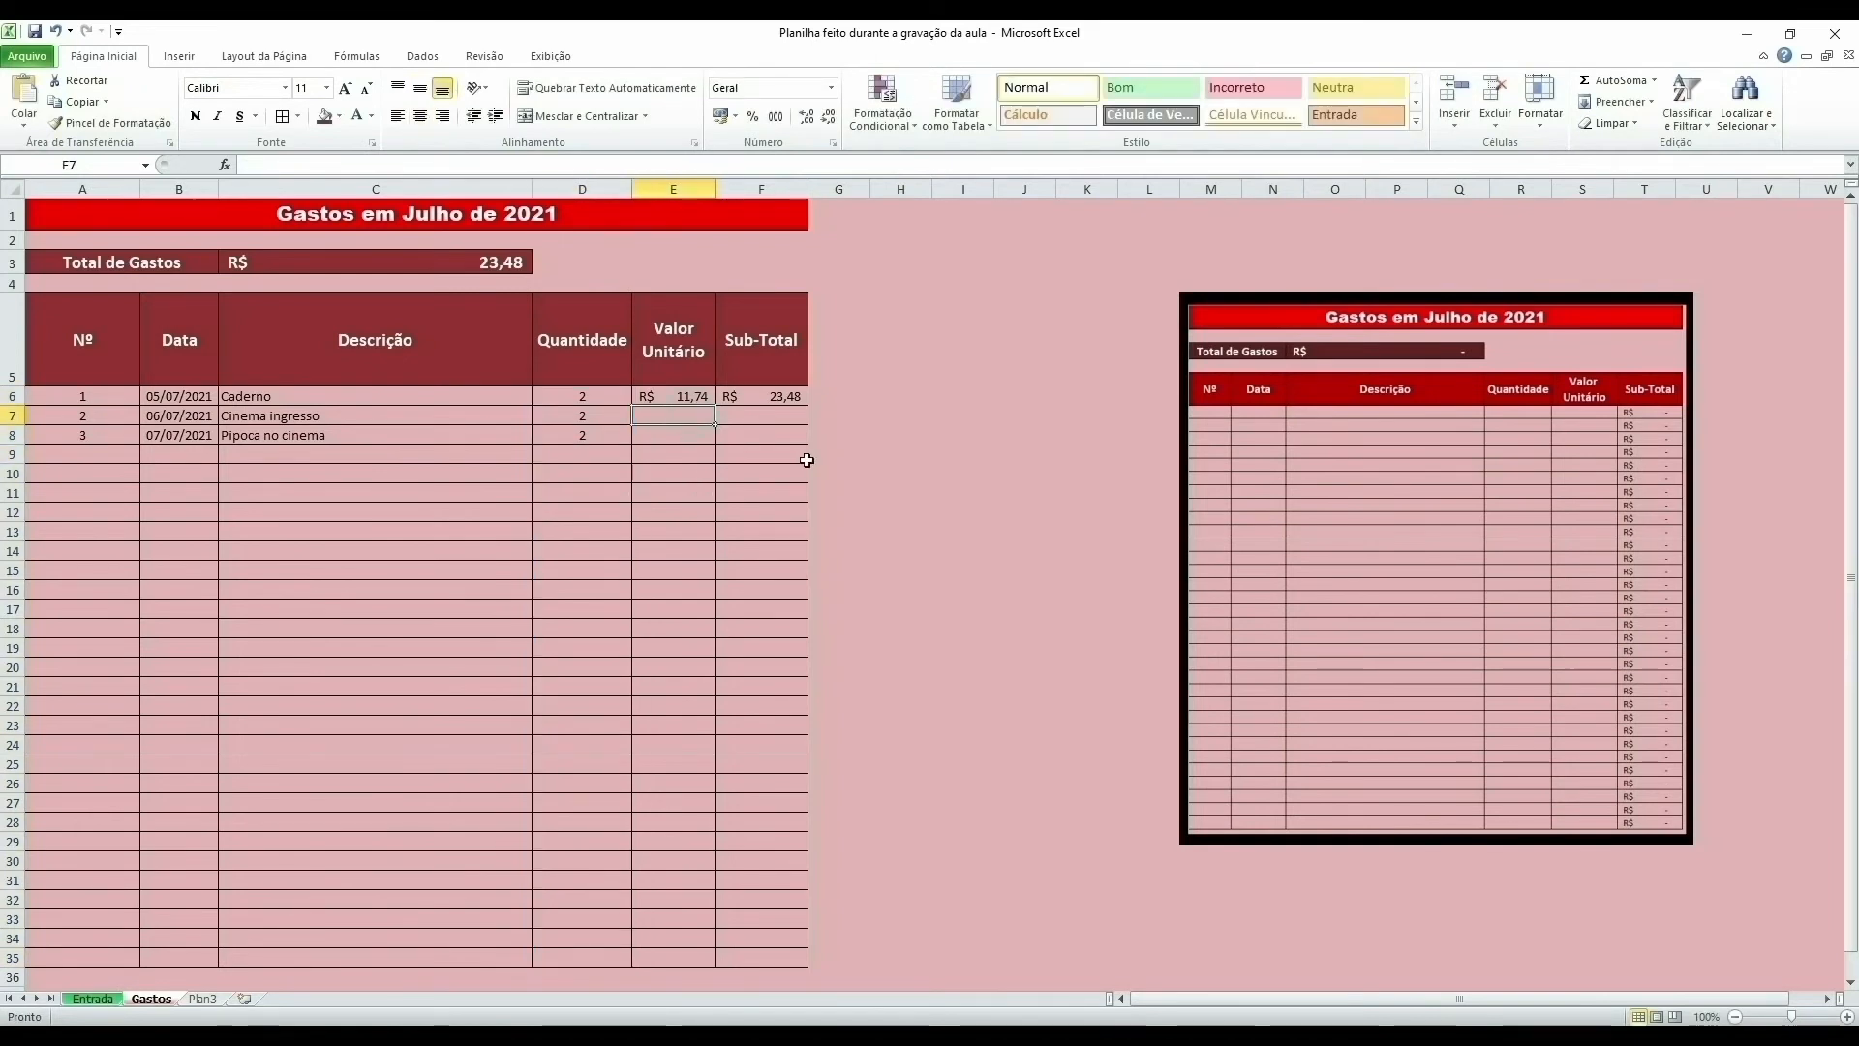
pyautogui.write('21,5')
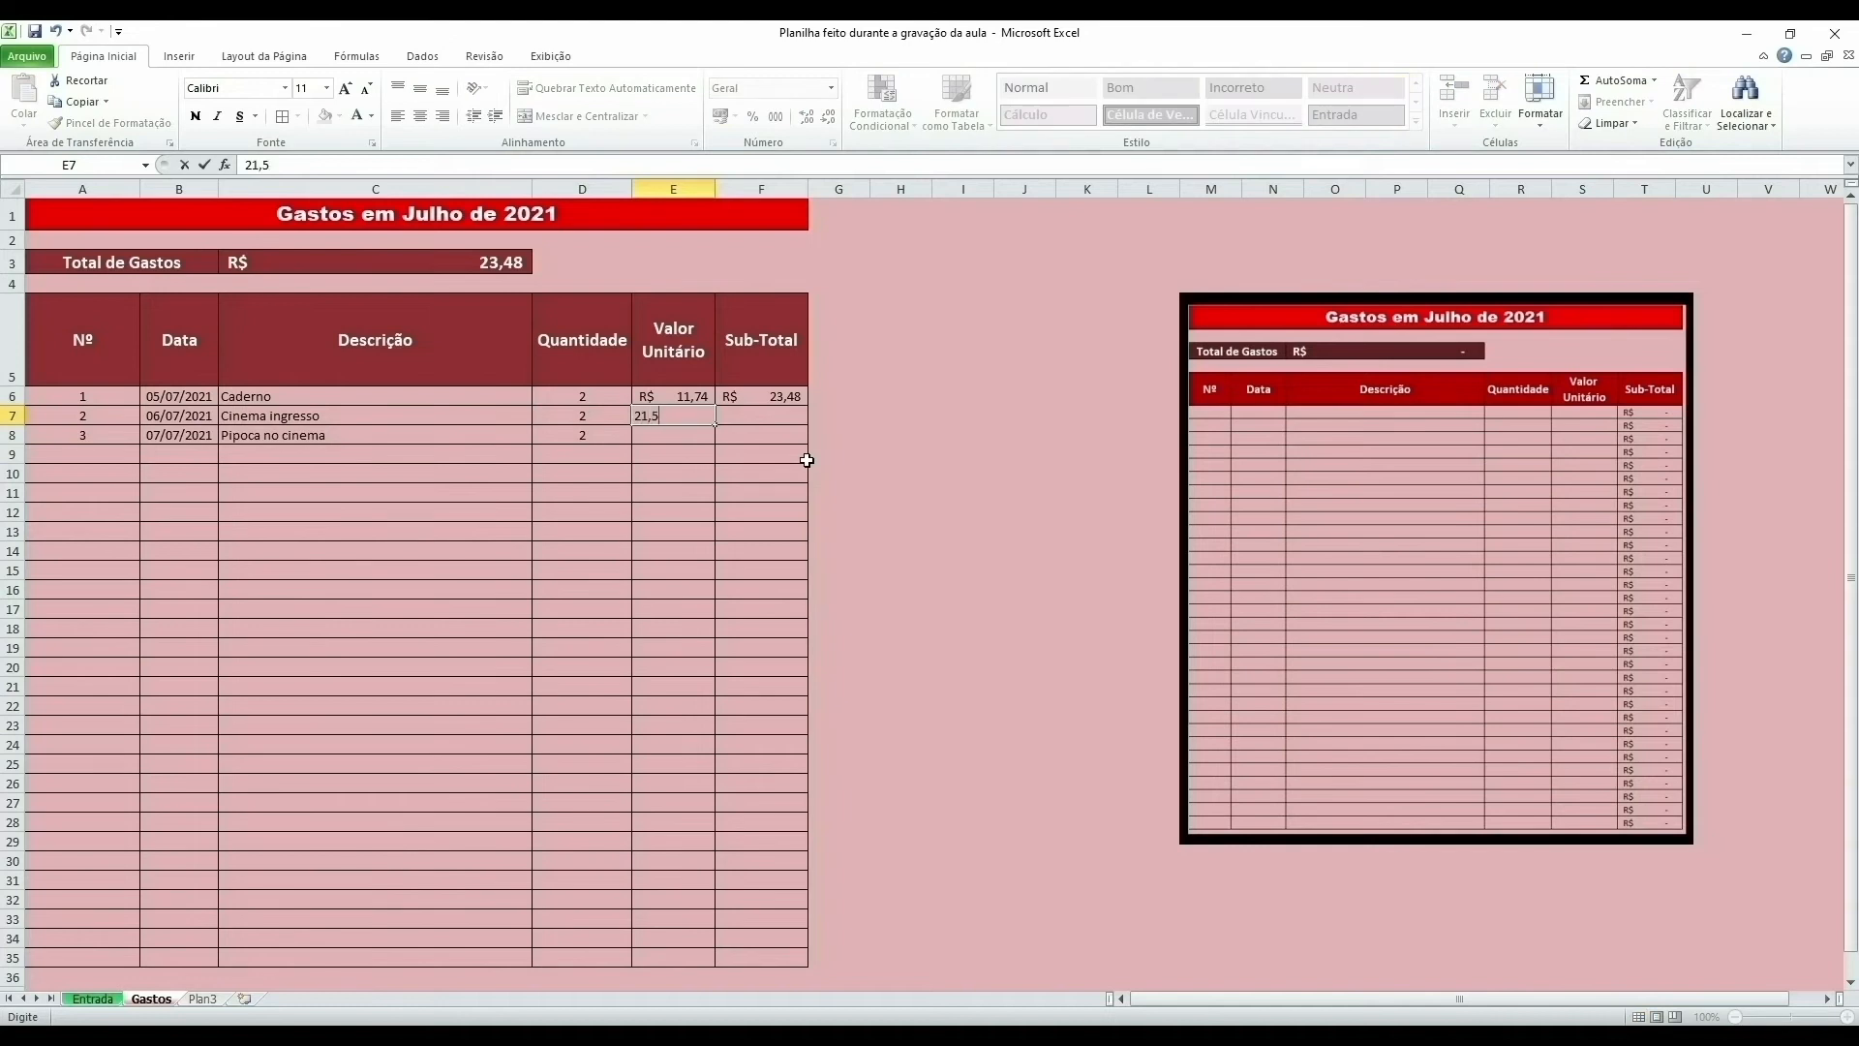
pyautogui.press('Return')
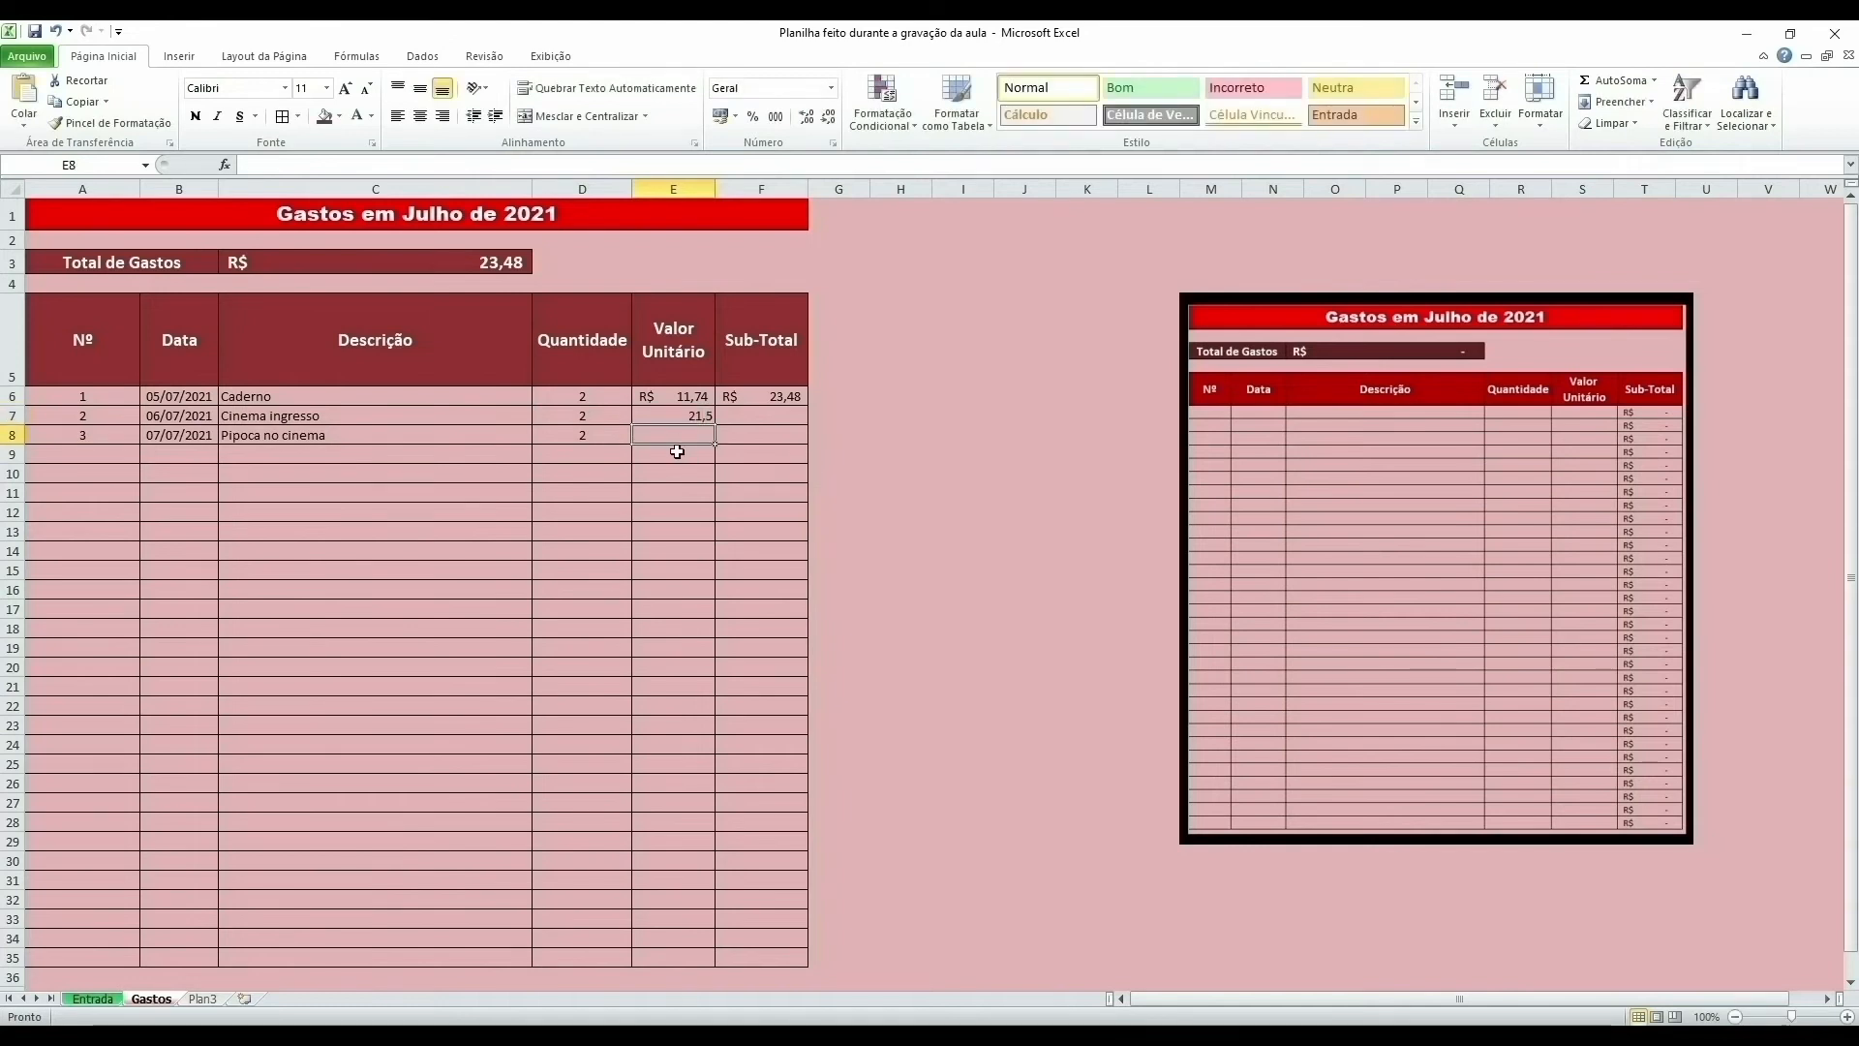
# Step: Centre the Valor Unitário cells E6:E35 in both directions and apply the accounting number format in R$
pyautogui.moveTo(678, 397); pyautogui.dragTo(678, 958)
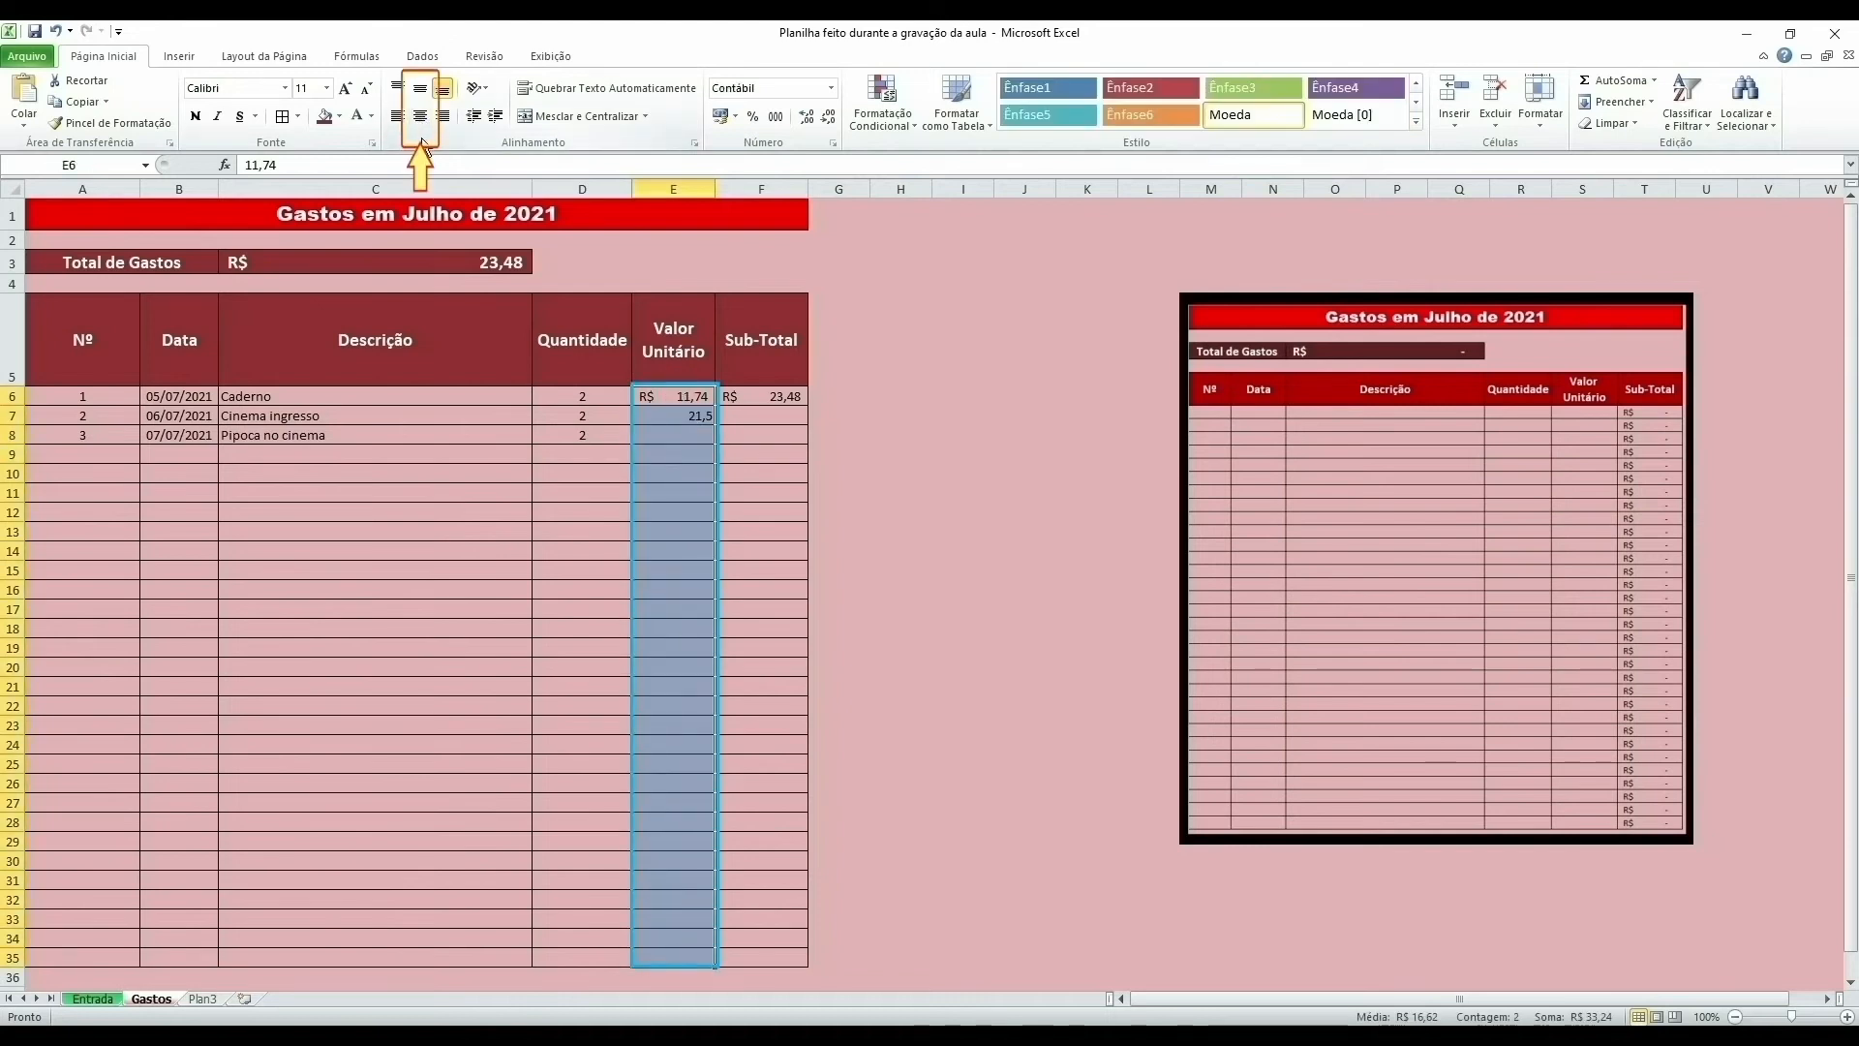
pyautogui.click(420, 109)
pyautogui.click(722, 119)
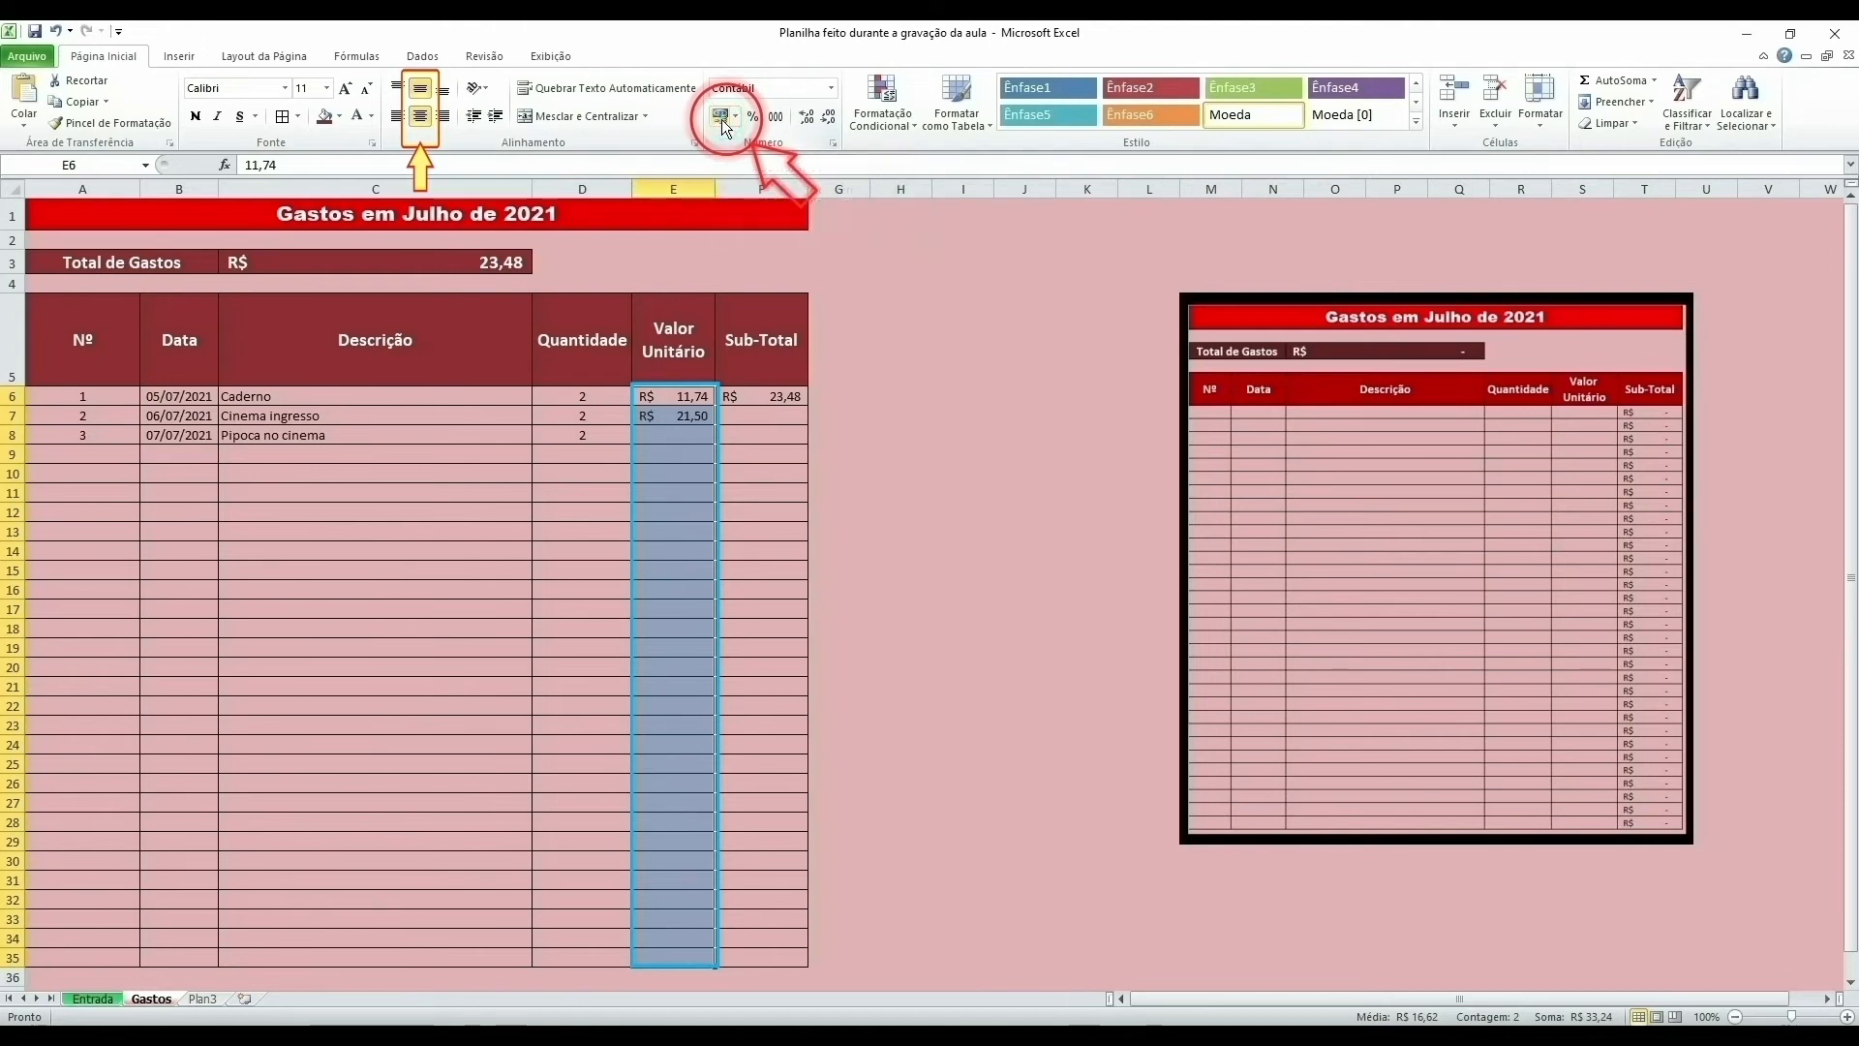
# Step: Enter 15 as the Pipoca no cinema entry's unit value in E8
pyautogui.click(690, 439)
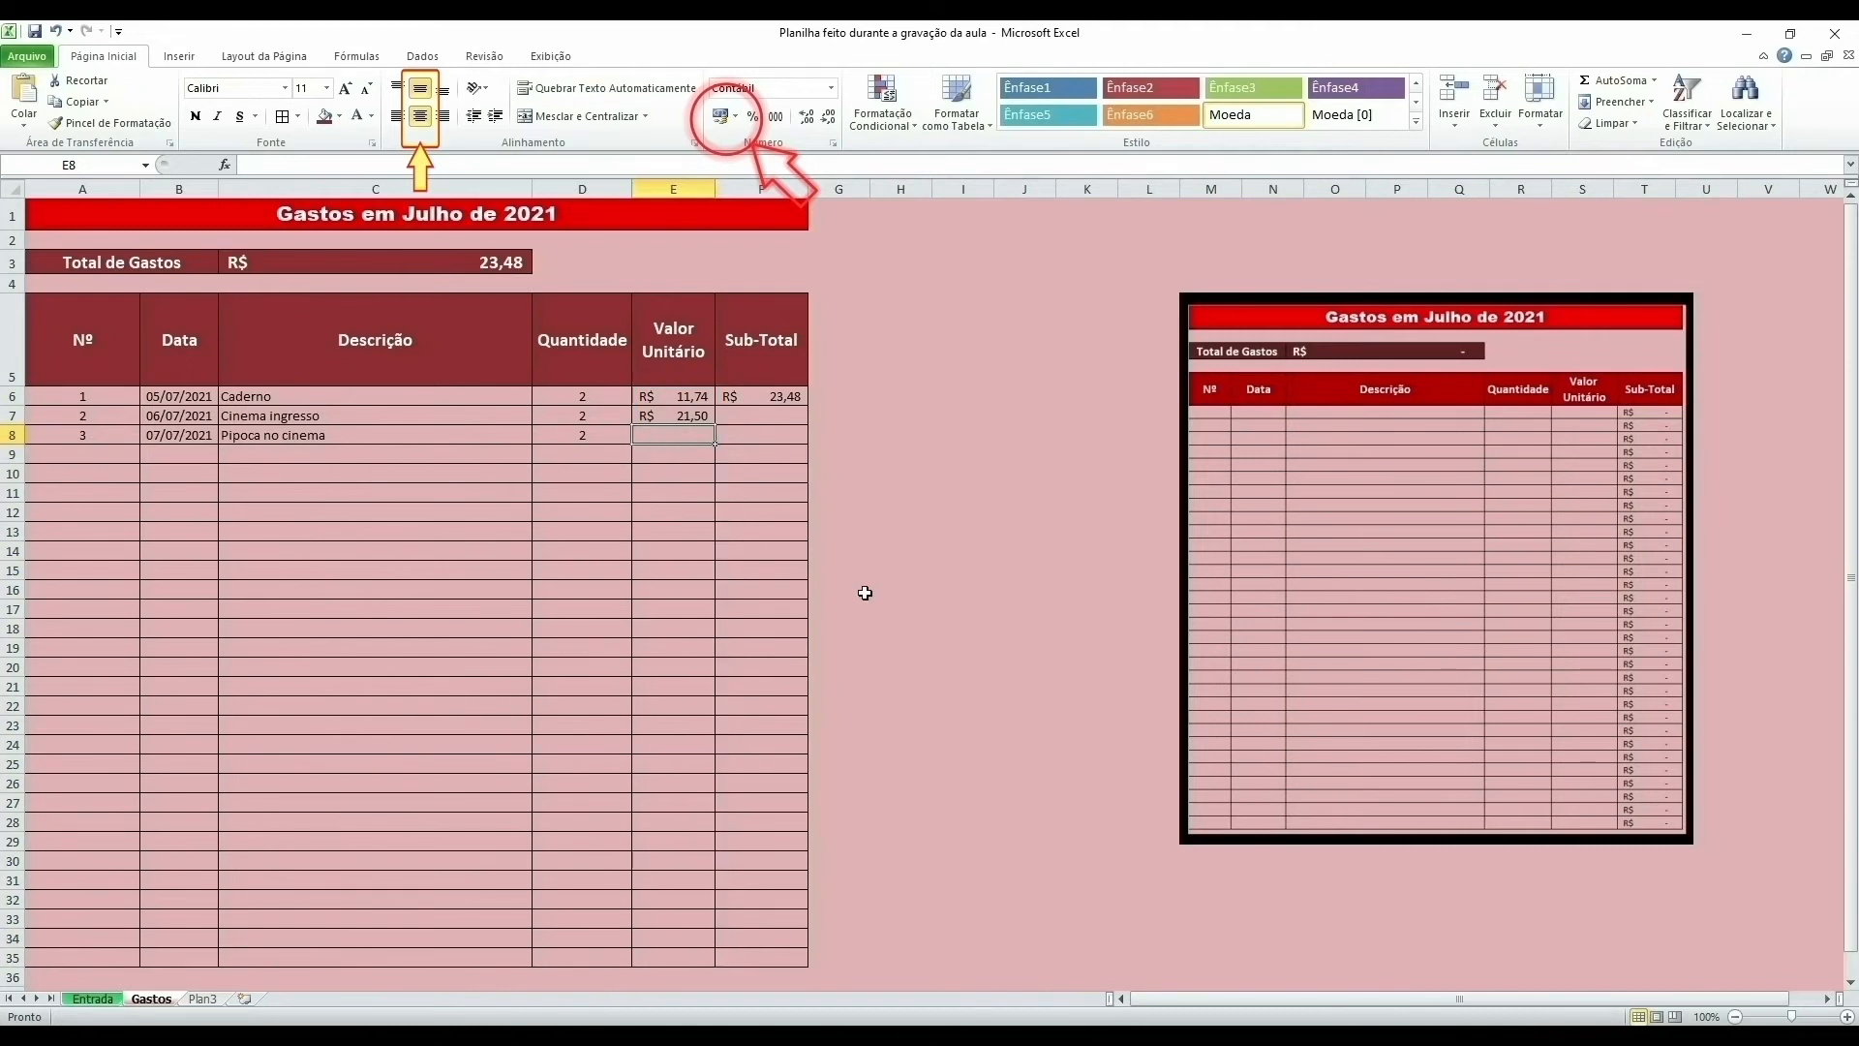
pyautogui.write('15')
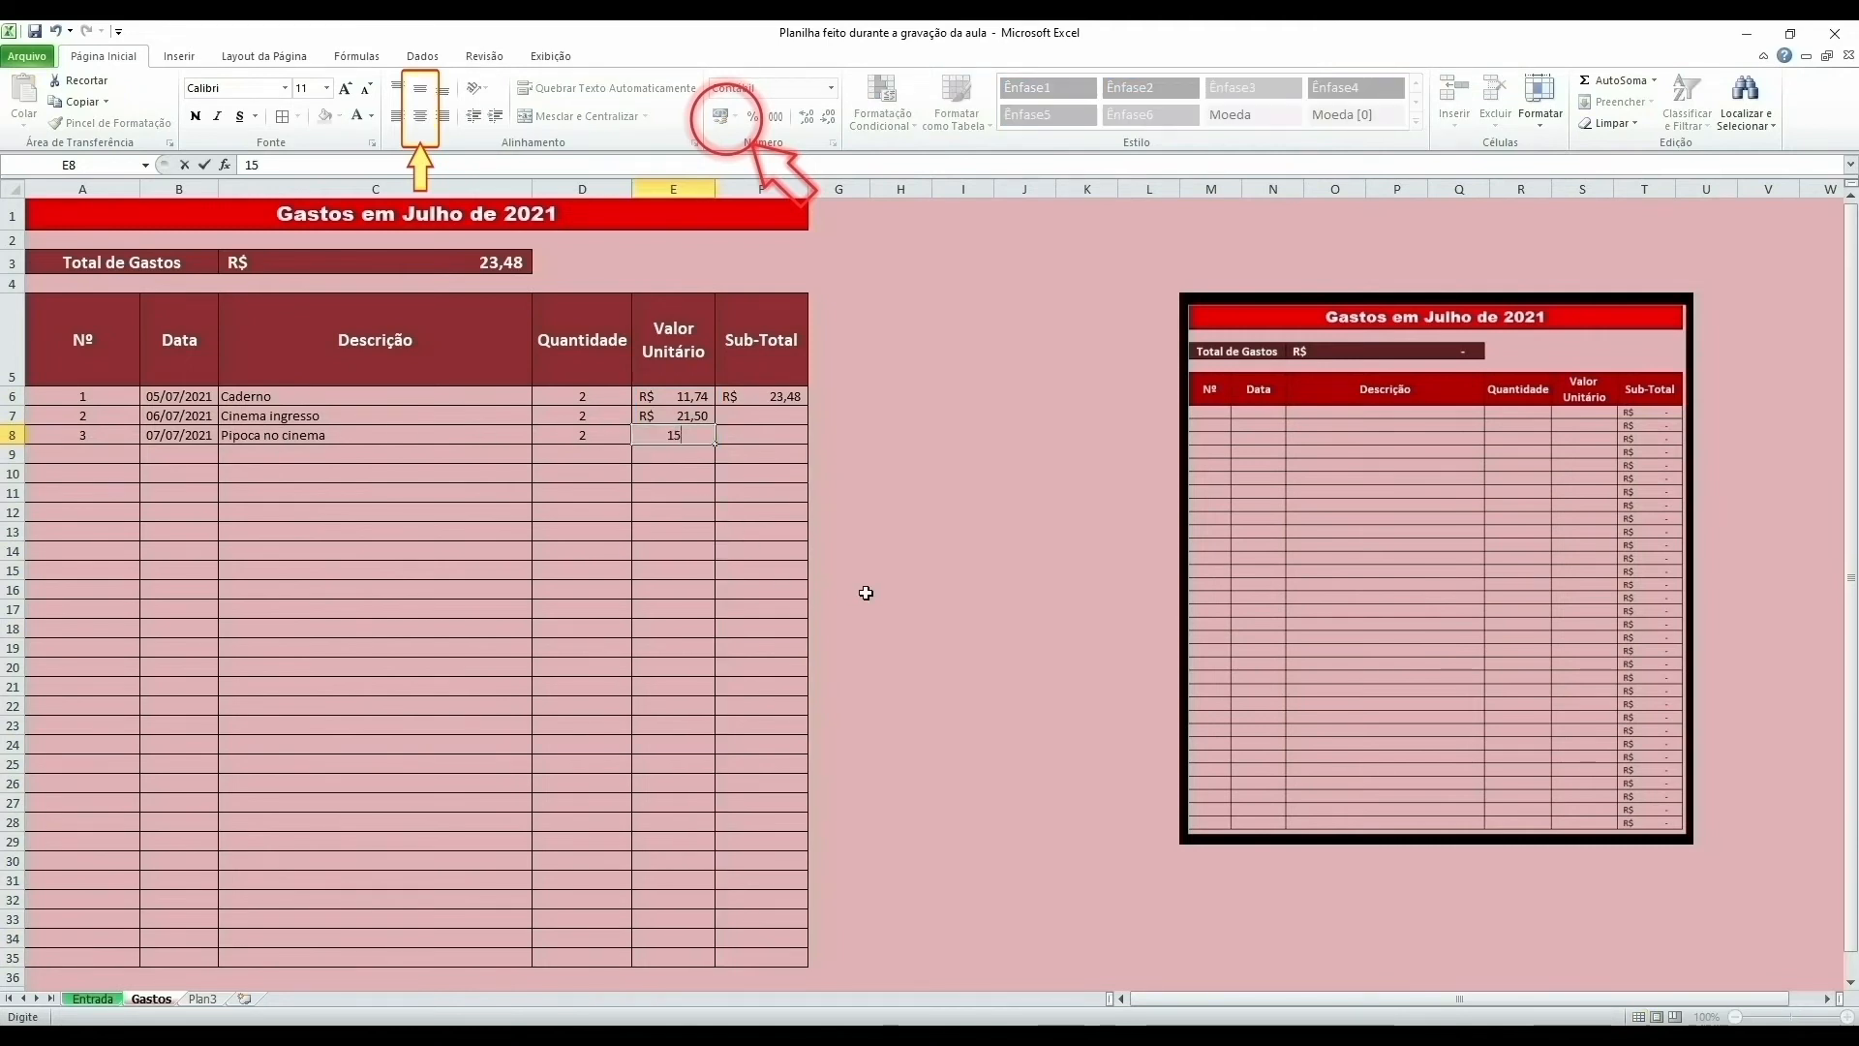
pyautogui.press('Return')
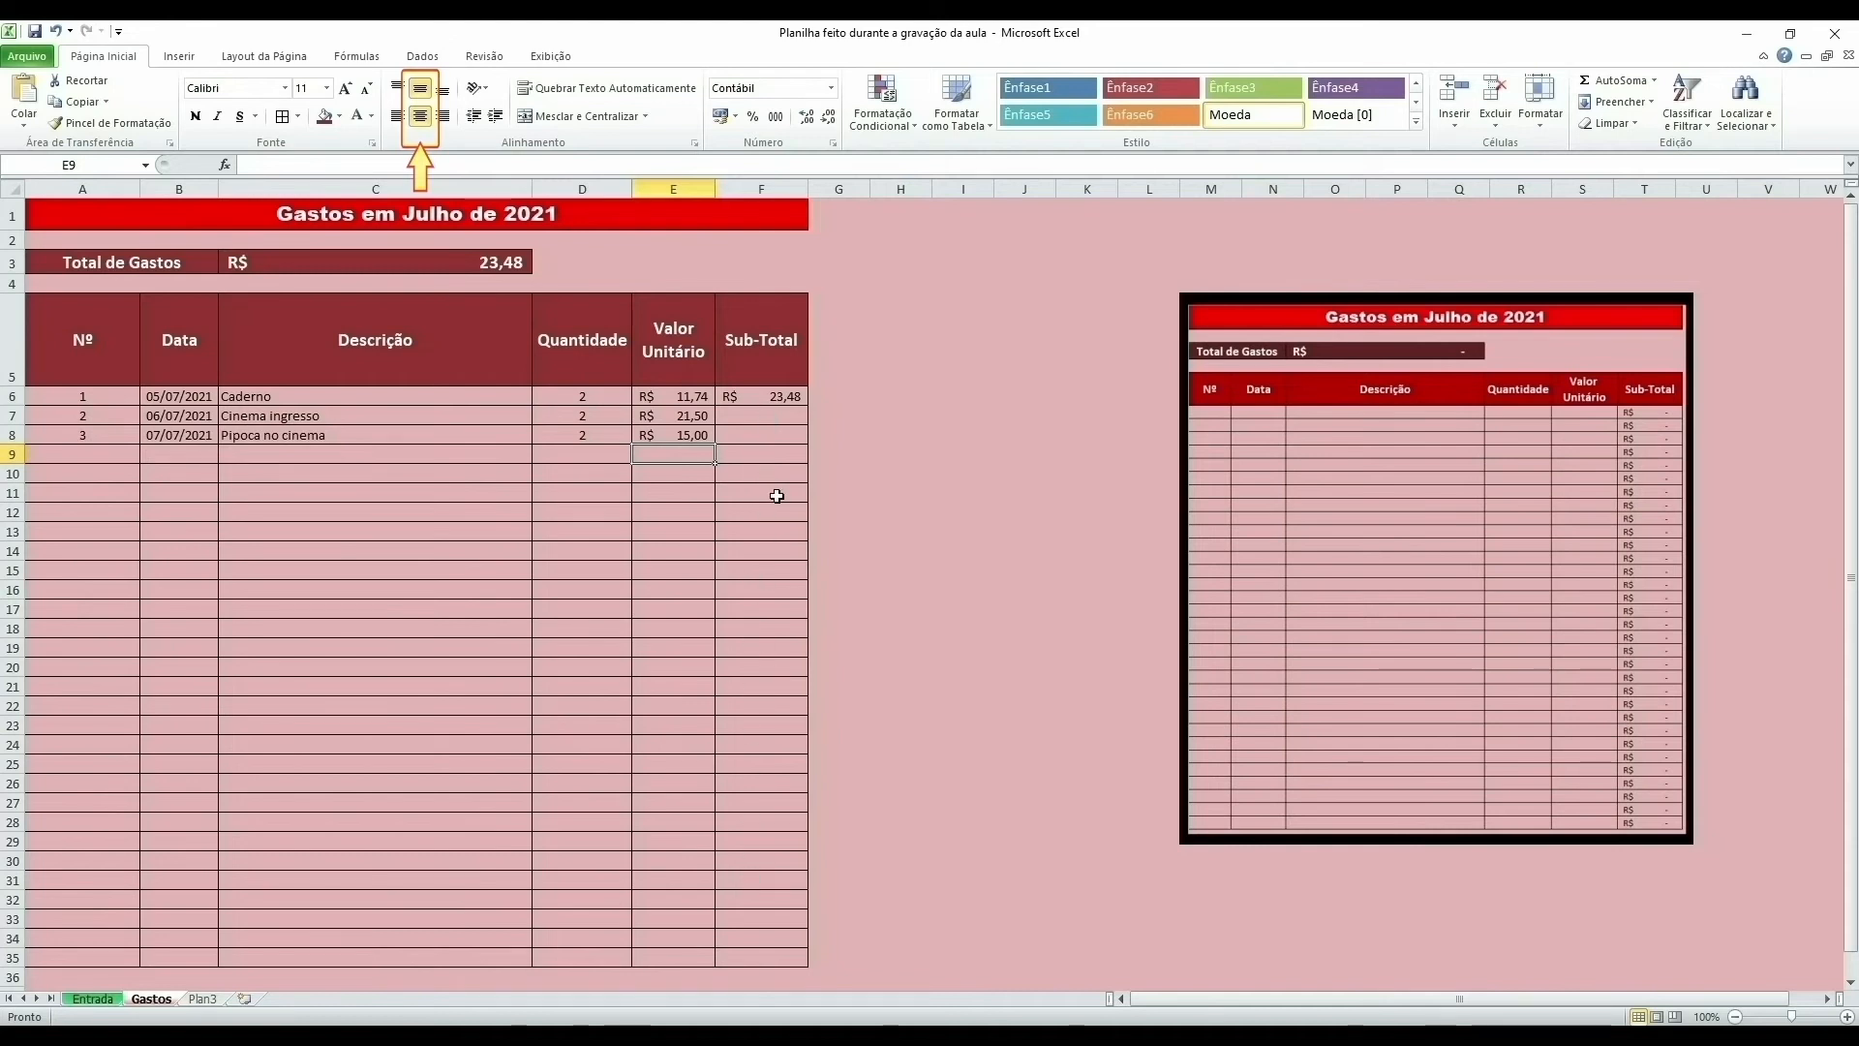
# Step: Fill the Sub-Total formula from F6 down to F35 and check the Total de Gastos formula in C3
pyautogui.click(742, 401)
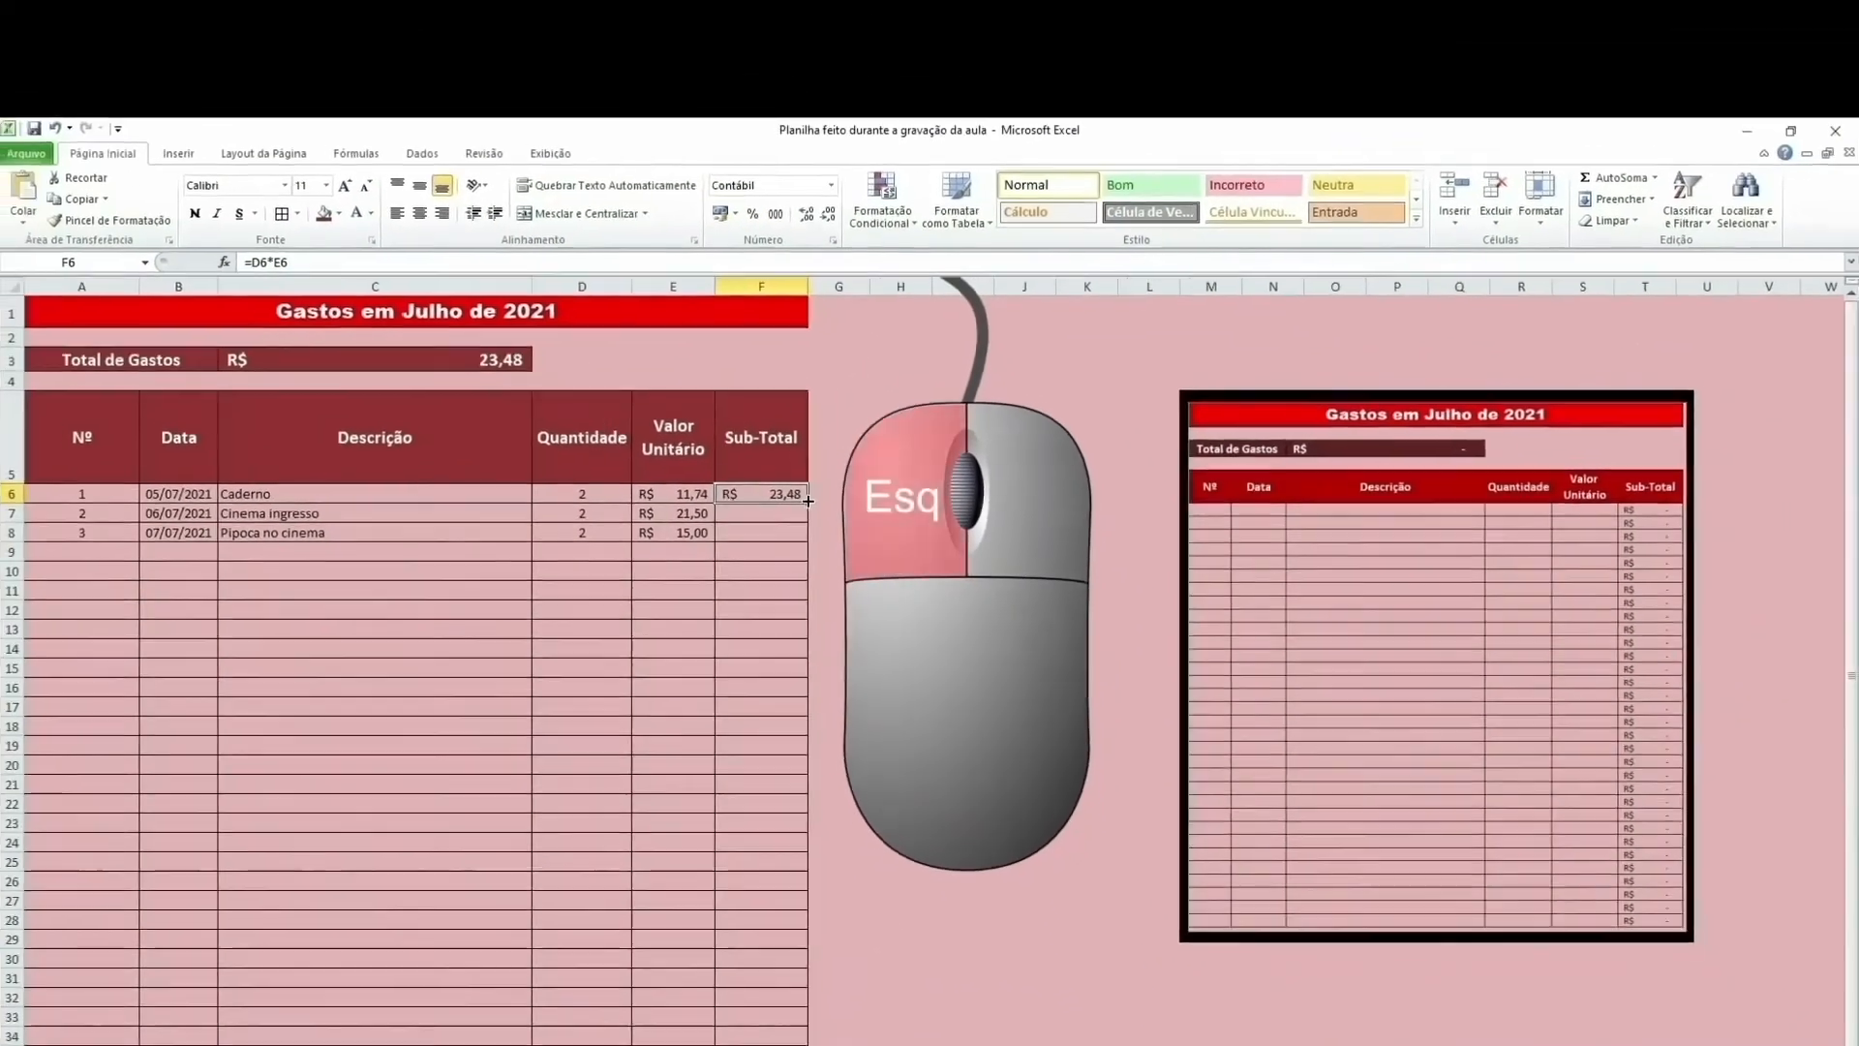
pyautogui.moveTo(809, 500); pyautogui.dragTo(812, 973)
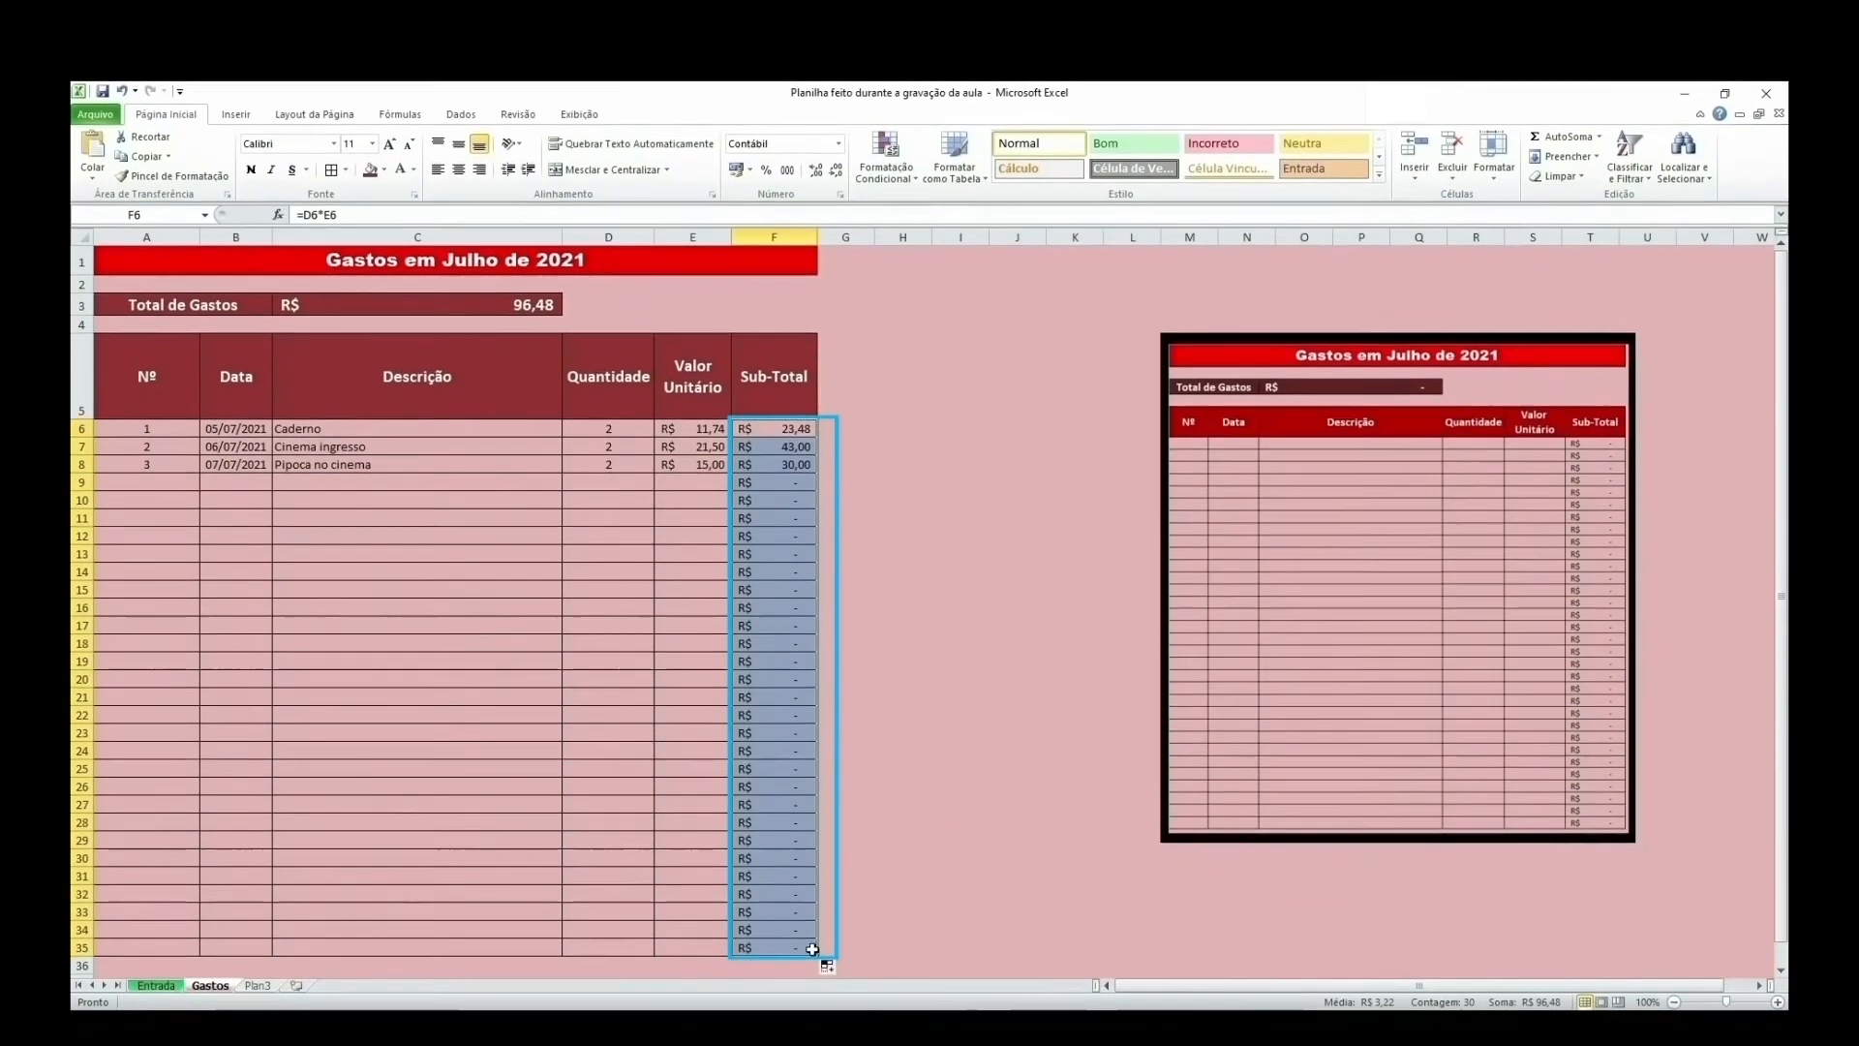
pyautogui.click(693, 533)
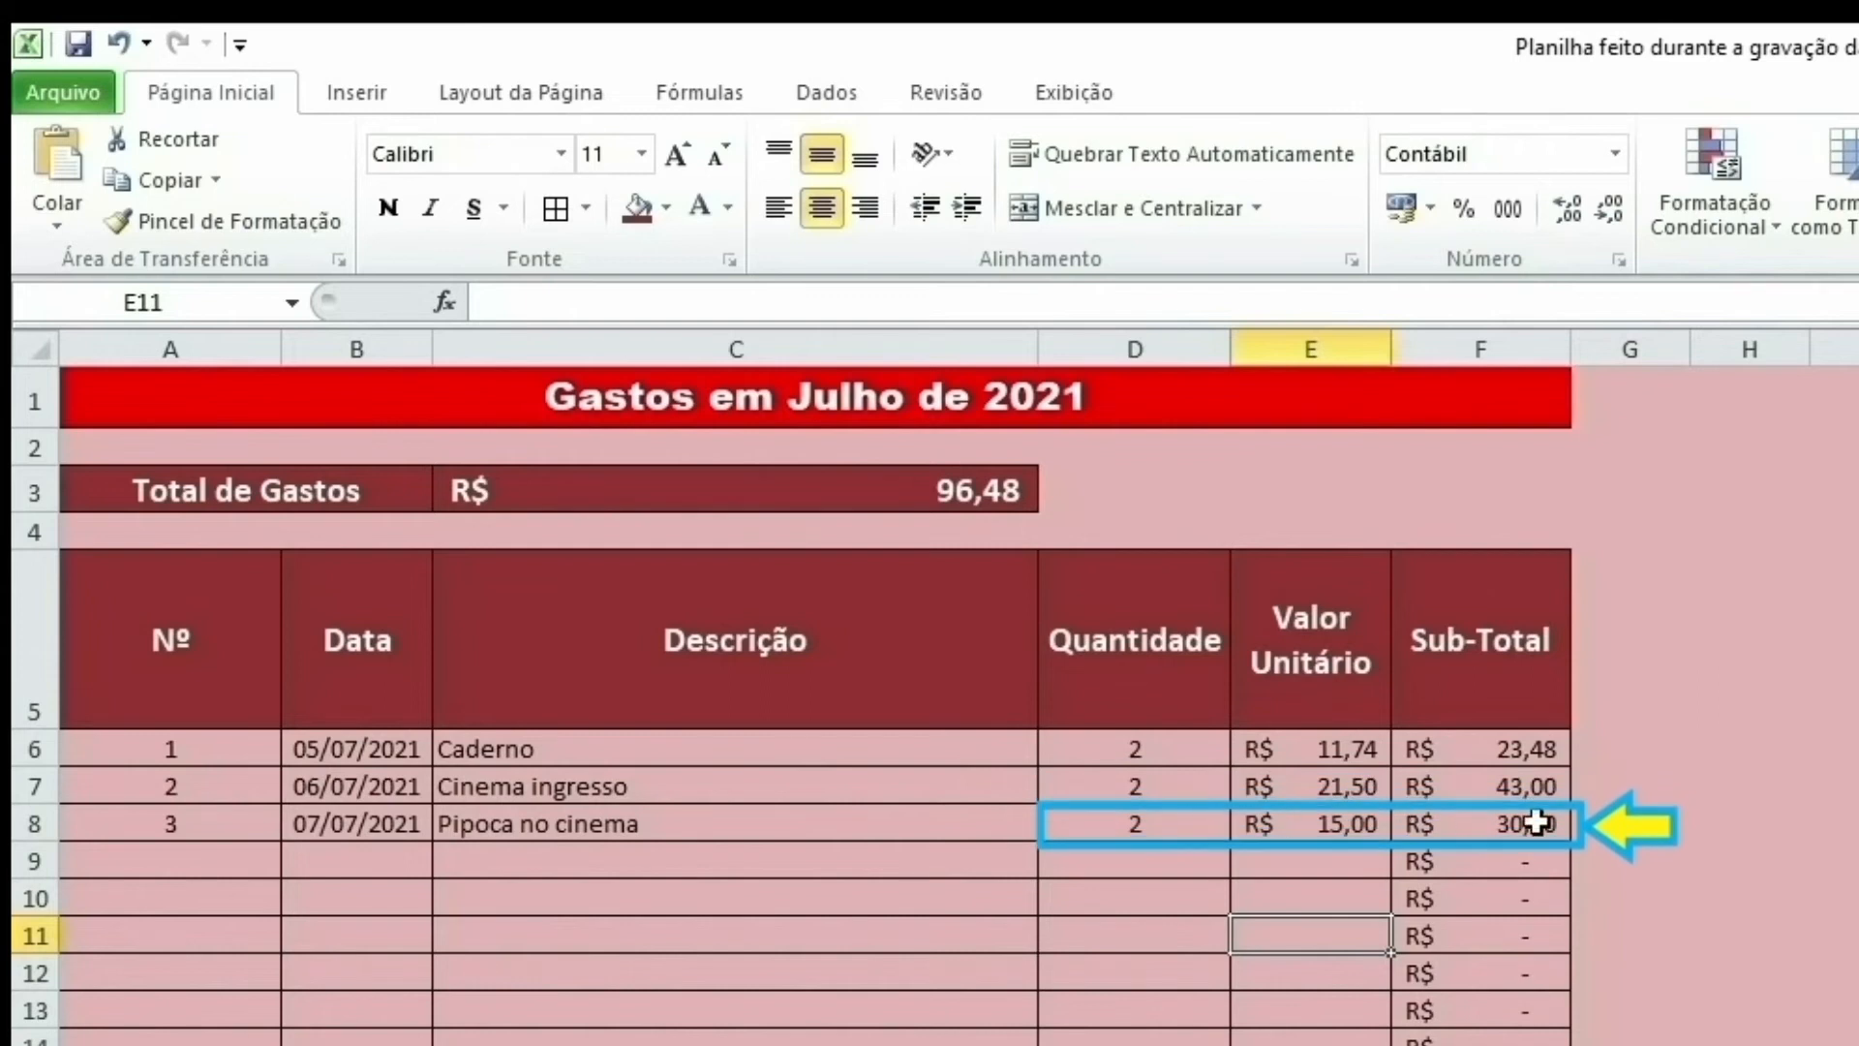
pyautogui.click(567, 901)
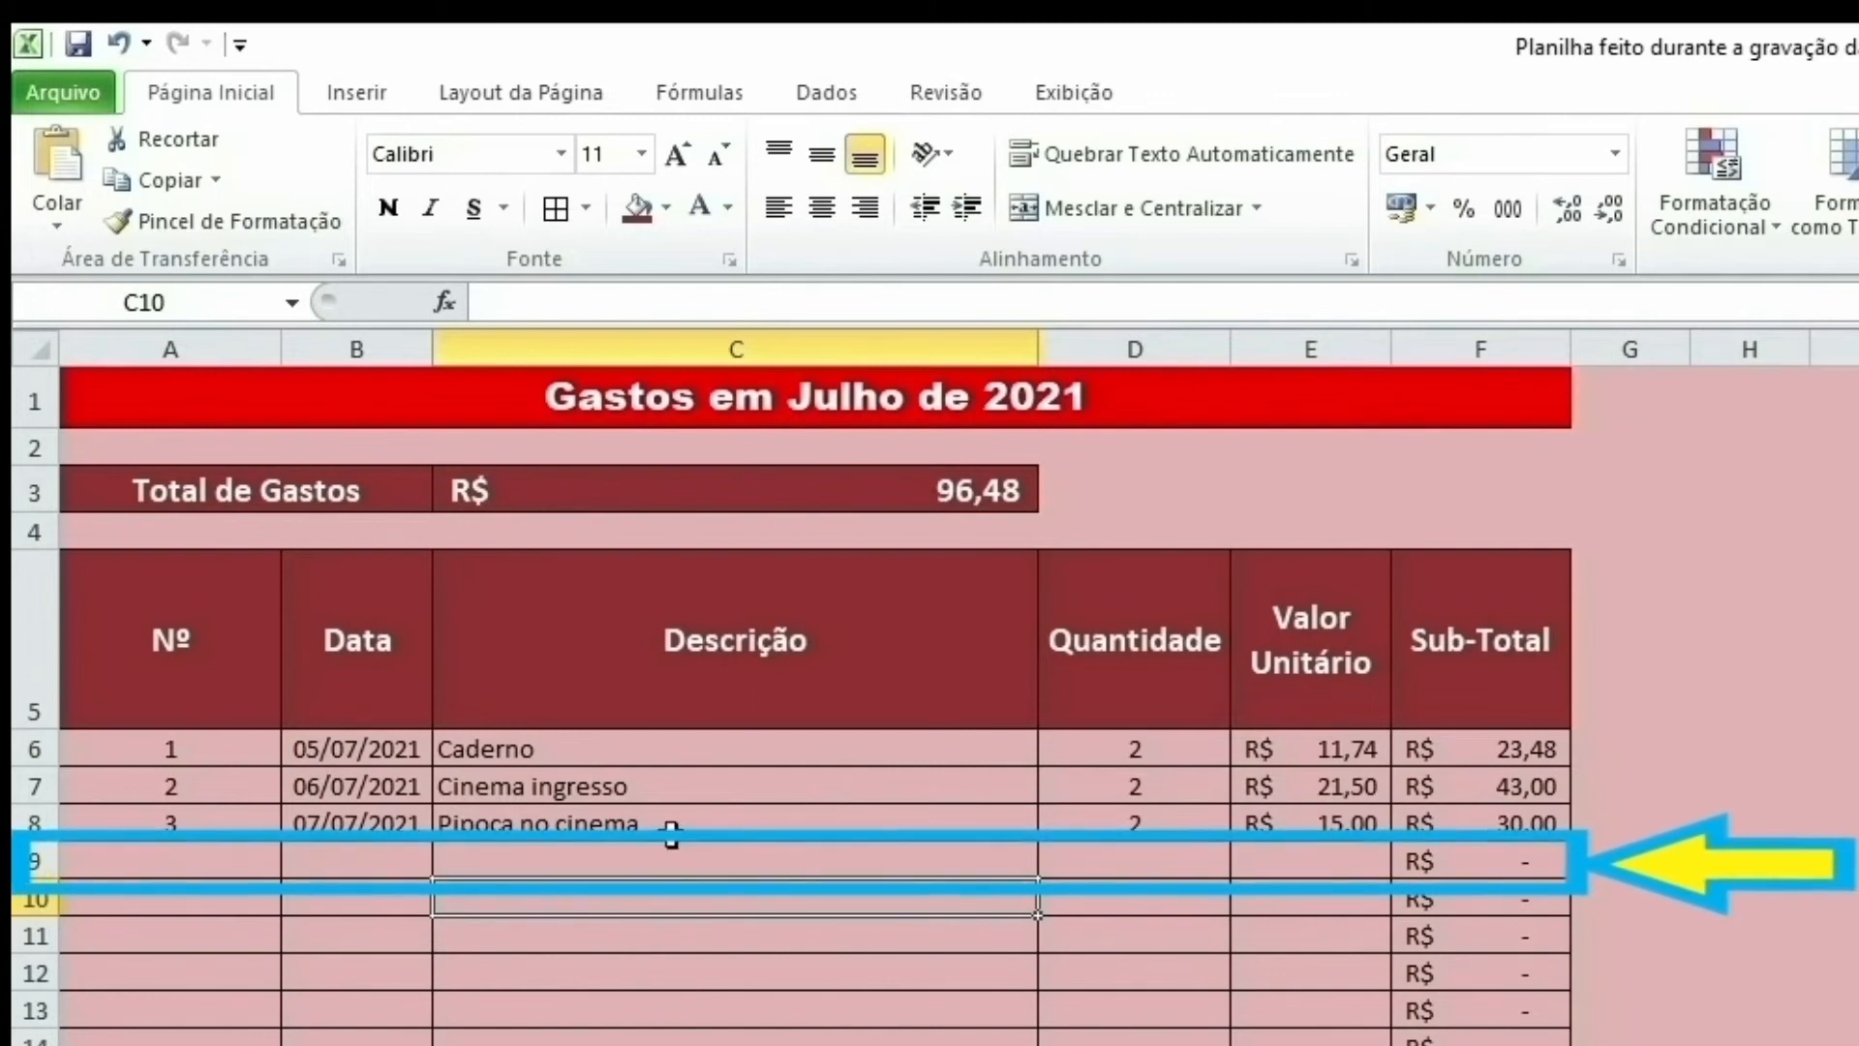
pyautogui.click(872, 494)
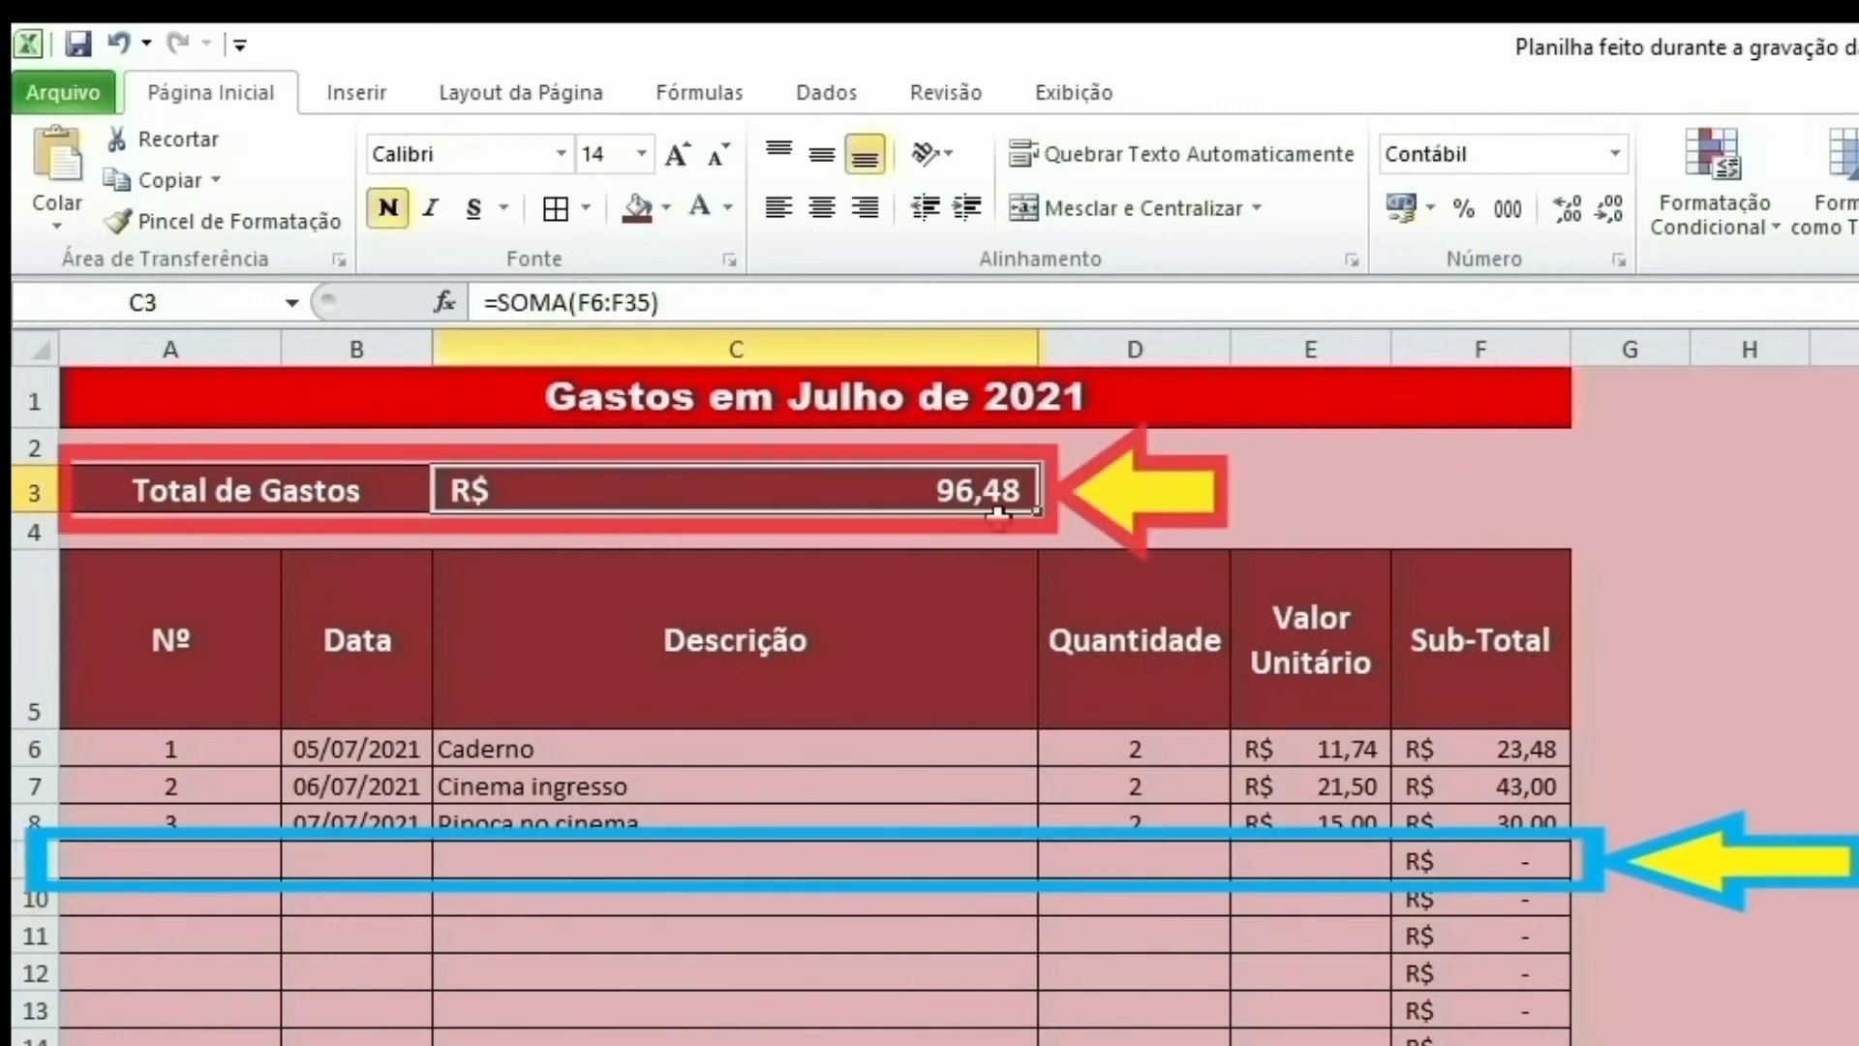
# Step: Start the fourth expense in row 9 with number 4 in A9 and the date 7/7 in B9
pyautogui.click(237, 859)
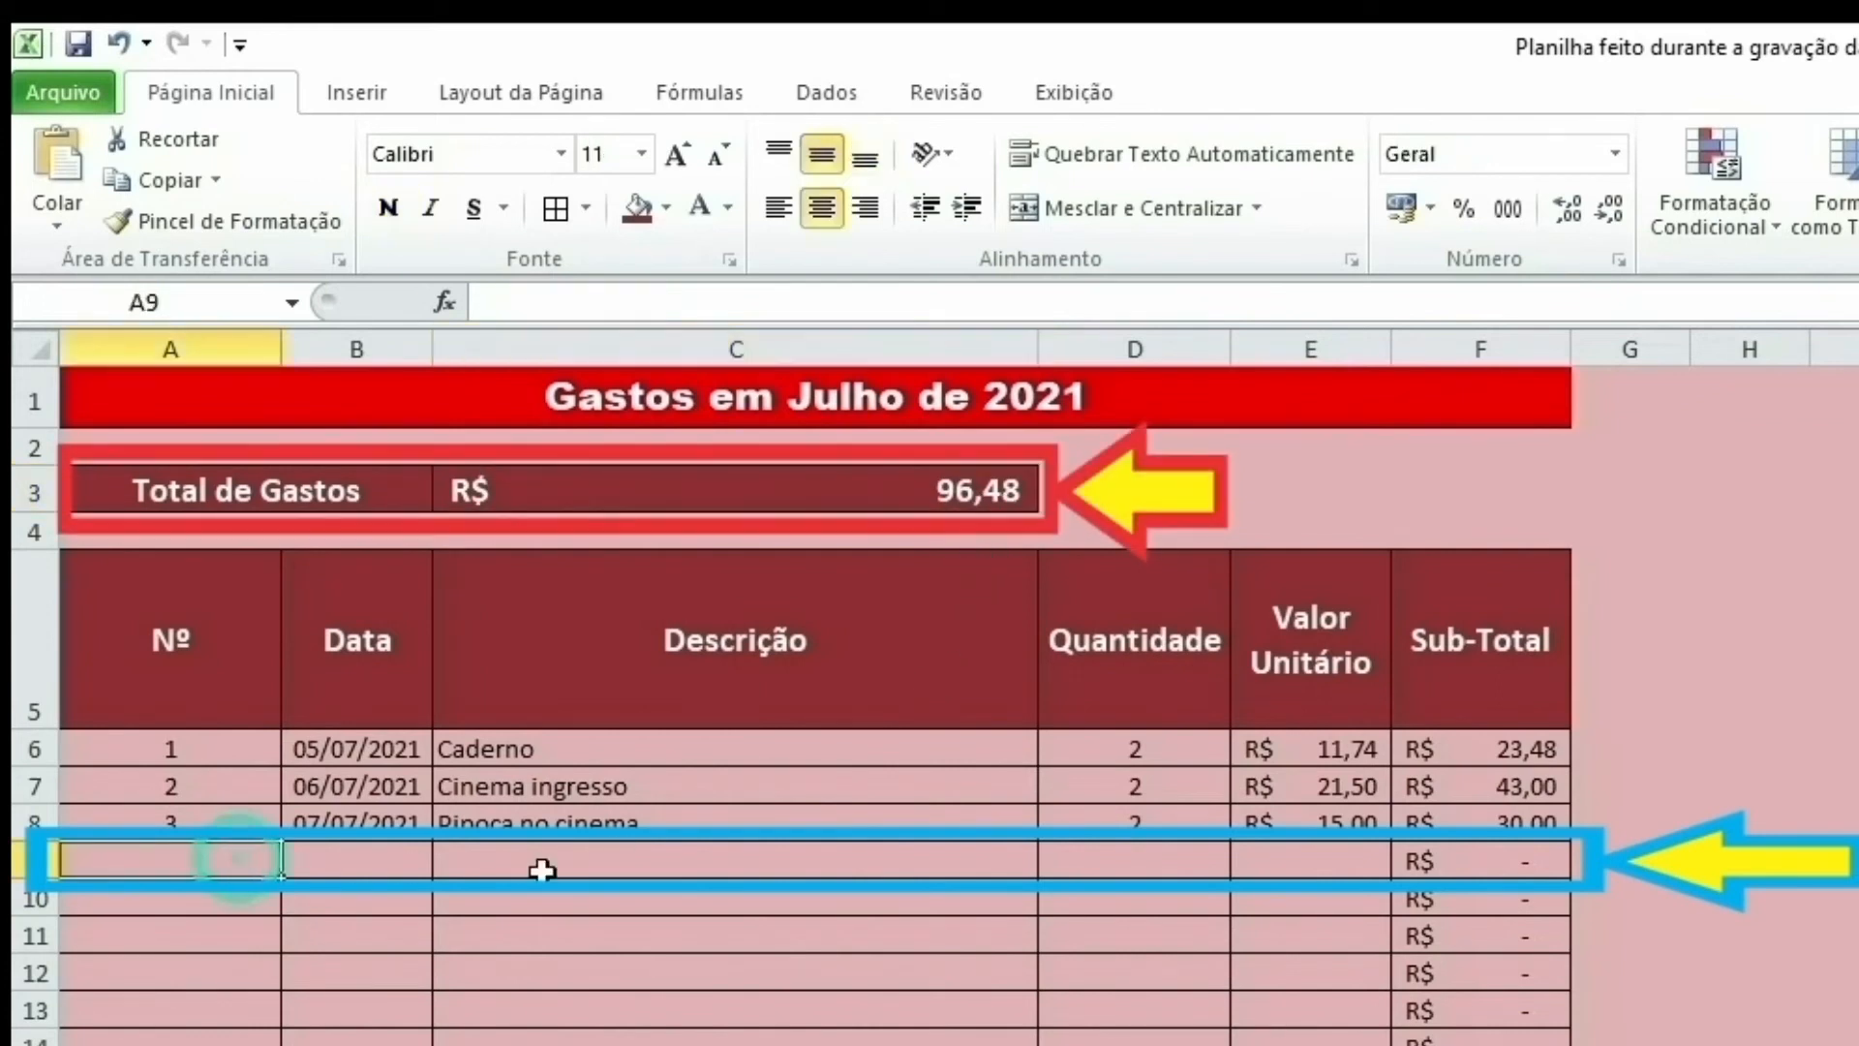
pyautogui.write('4')
pyautogui.press('Tab')
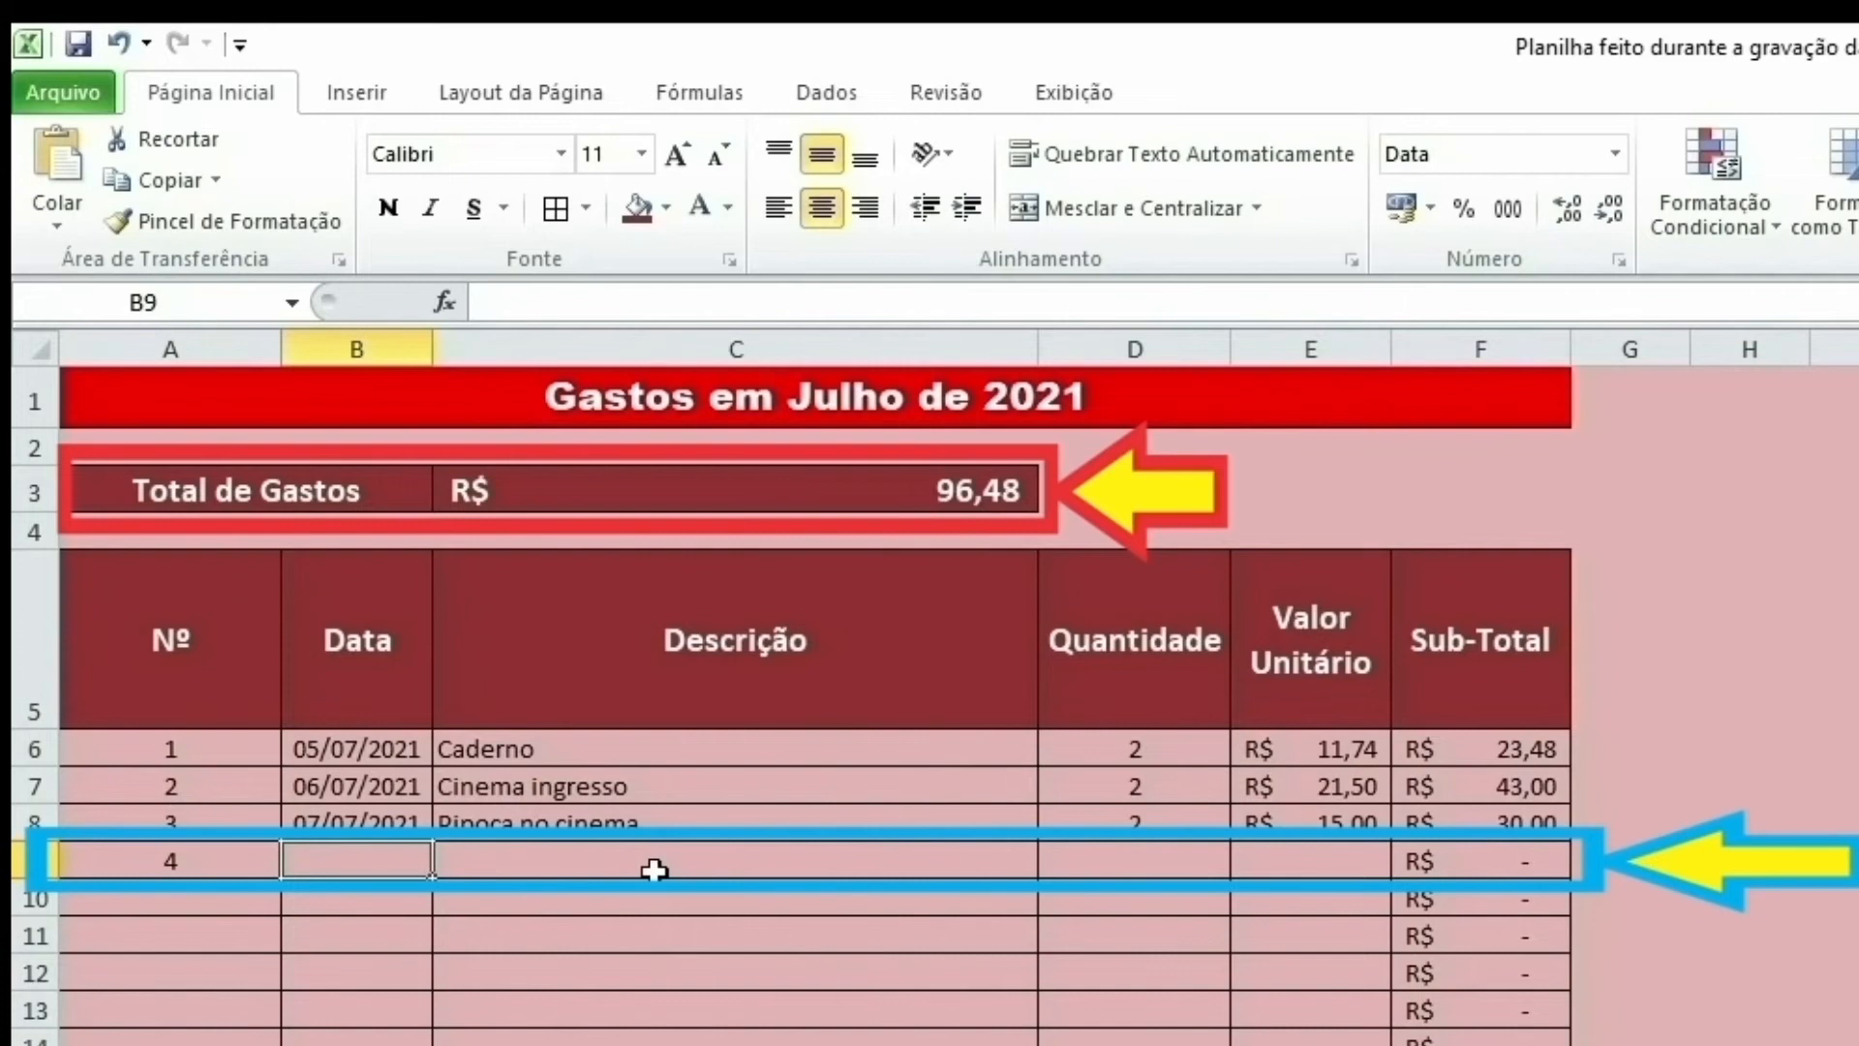
pyautogui.write('7/')
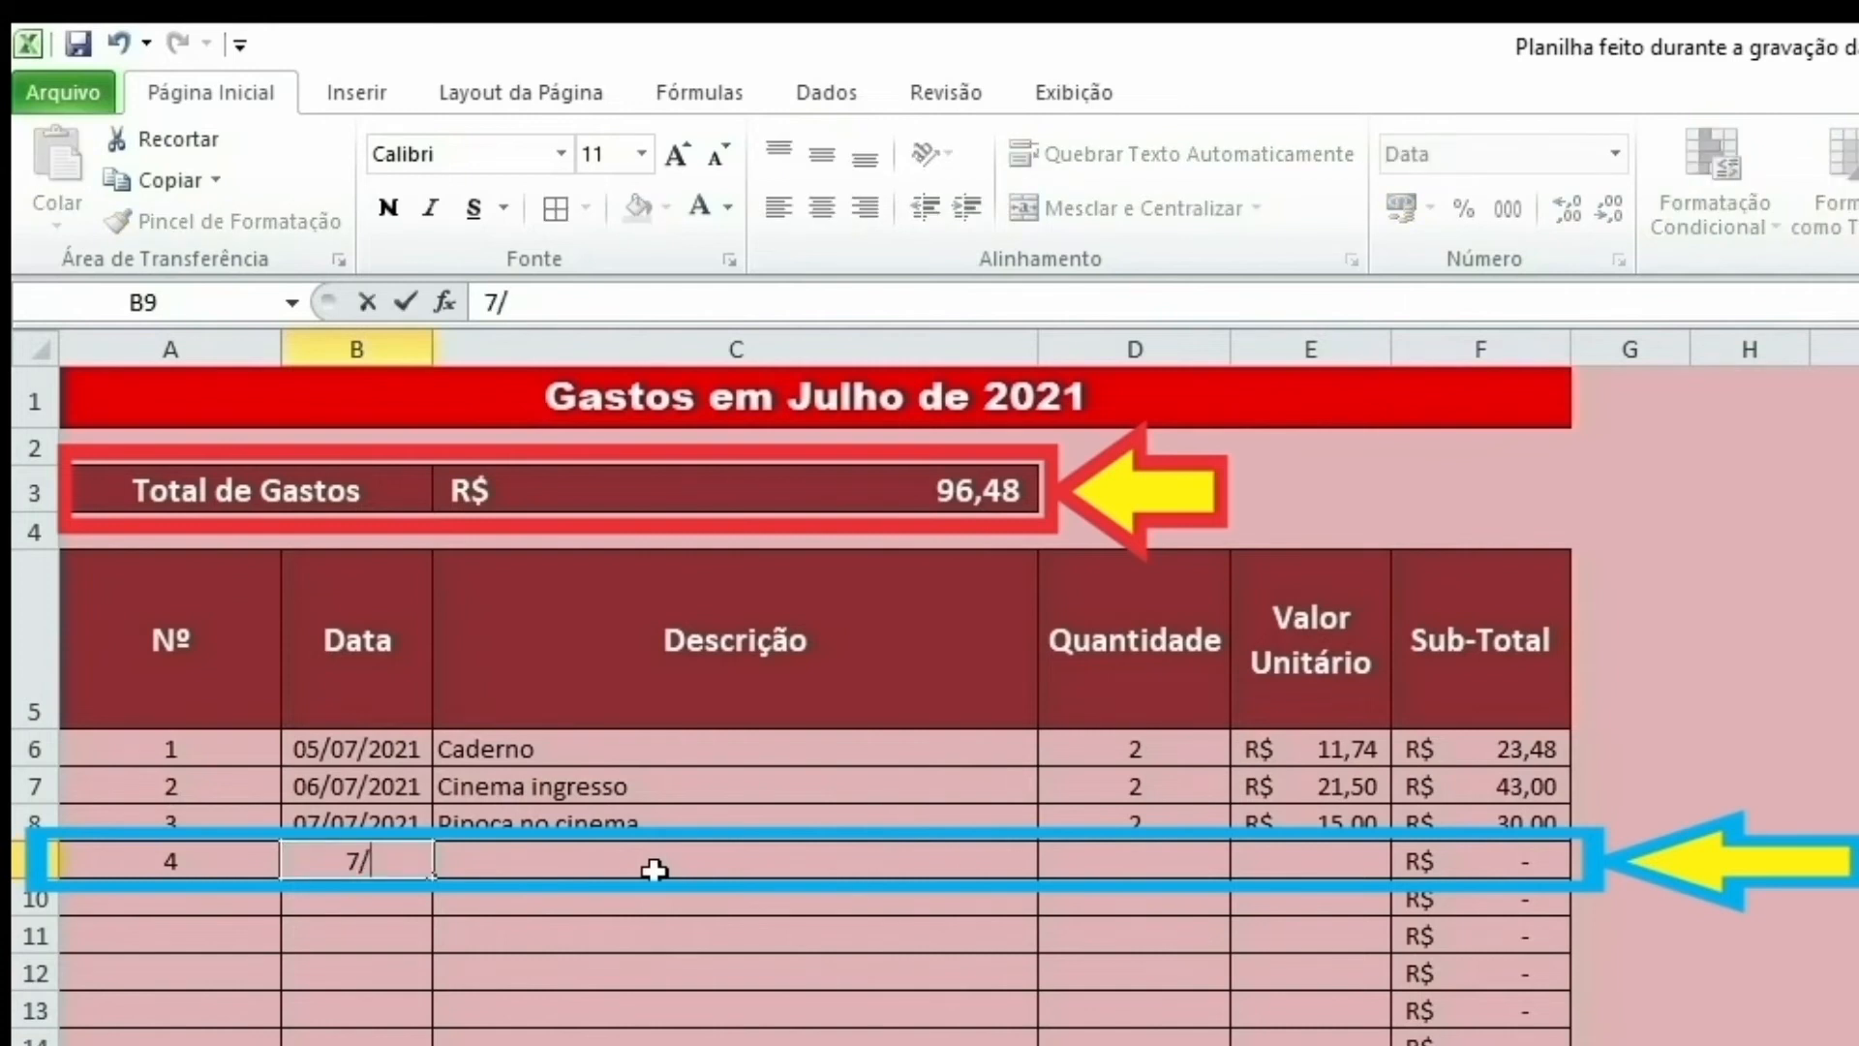
pyautogui.write('7')
pyautogui.press('Up')
# Step: Change the Cinema ingresso entry's date in B7 to 7/7
pyautogui.press('Up')
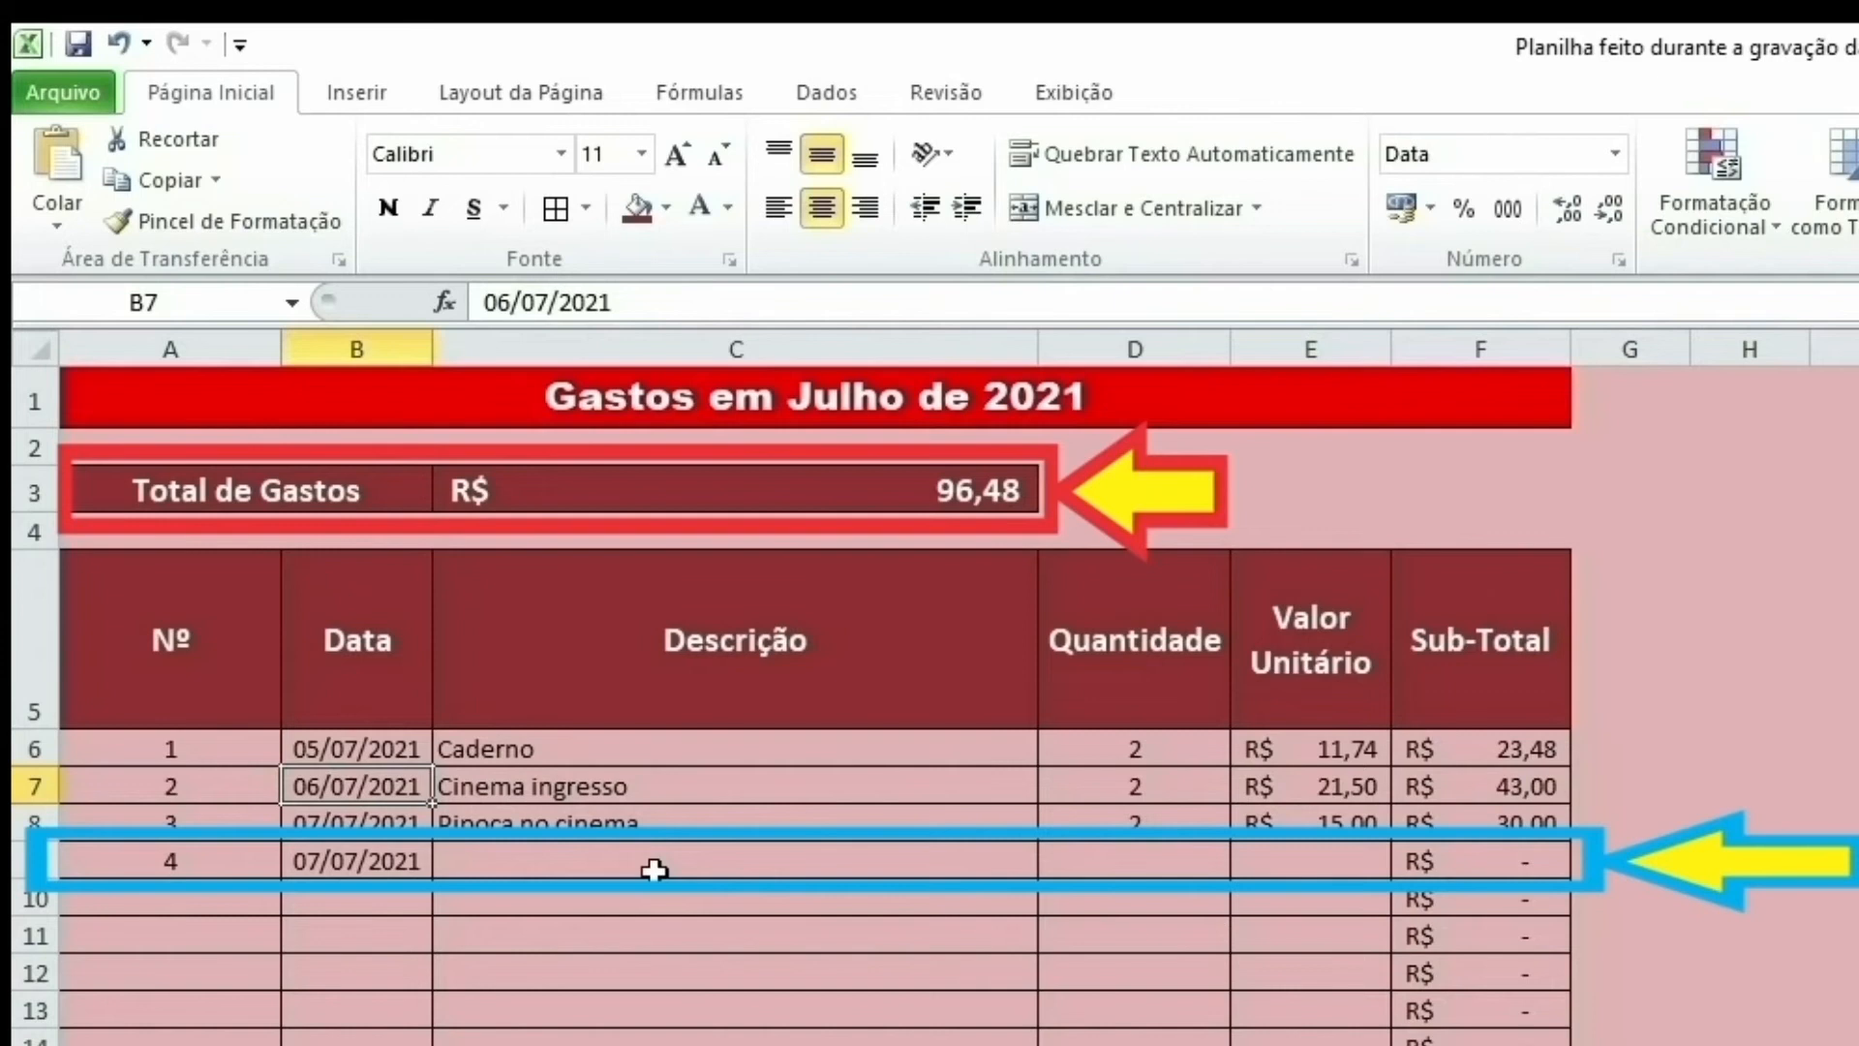
pyautogui.write('7/7')
pyautogui.press('Return')
pyautogui.press('Down')
# Step: Enter the description Uber de volta pra casa in C9
pyautogui.click(655, 870)
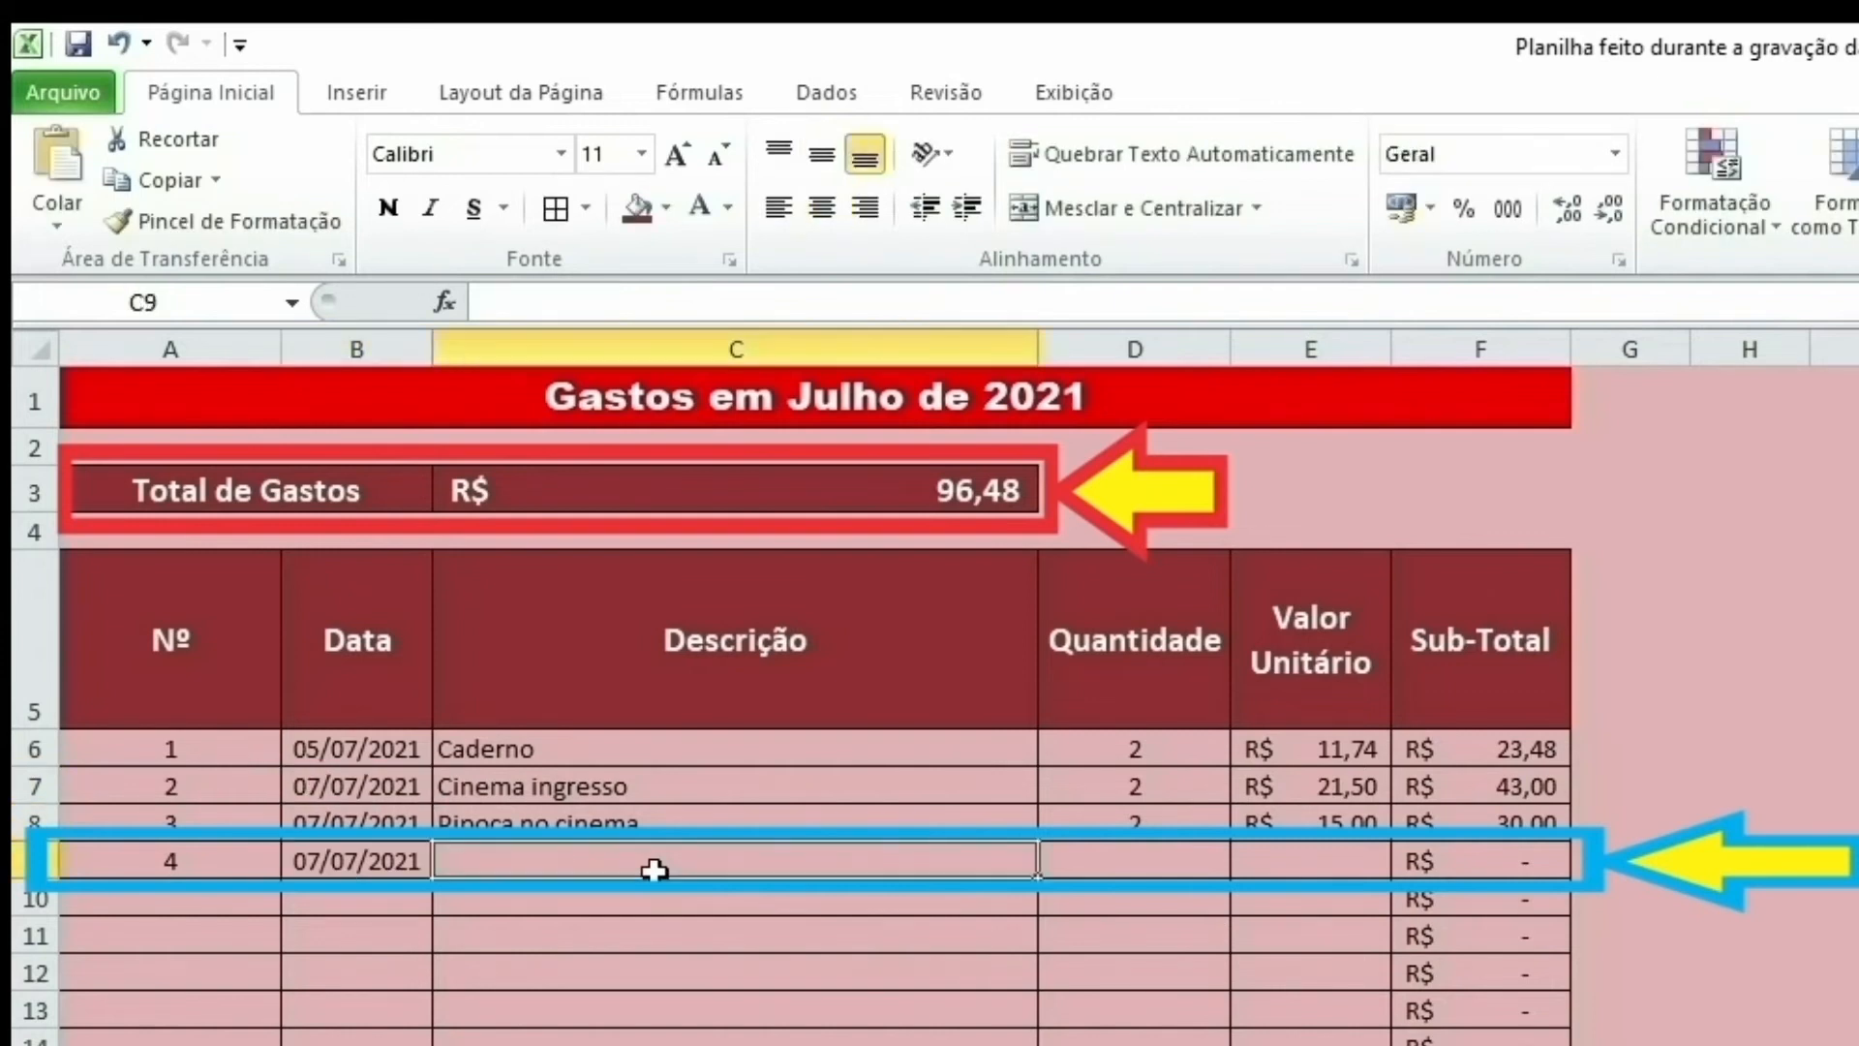
pyautogui.write('Uber de volta pra casa')
pyautogui.press('Return')
# Step: Set the Uber entry's quantity in D9 to 1 and its unit value in E9 to 15
pyautogui.press('Up')
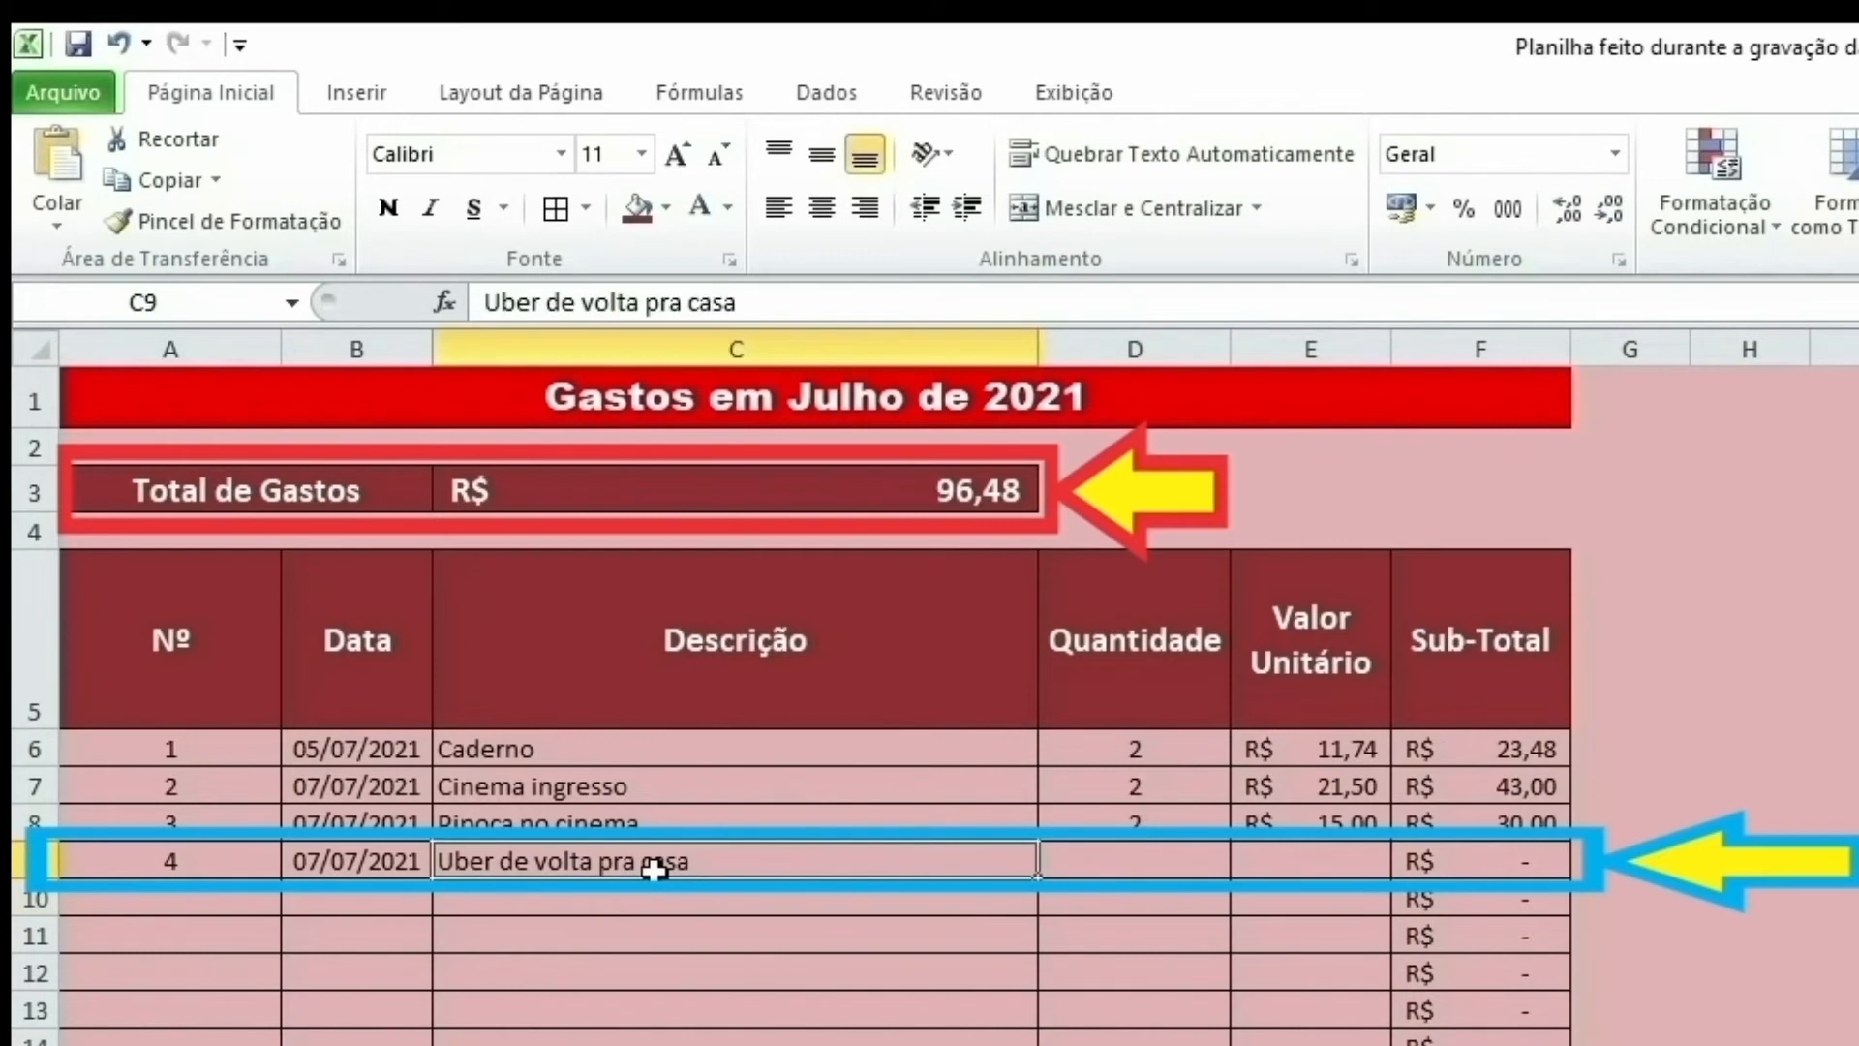
pyautogui.press('Right')
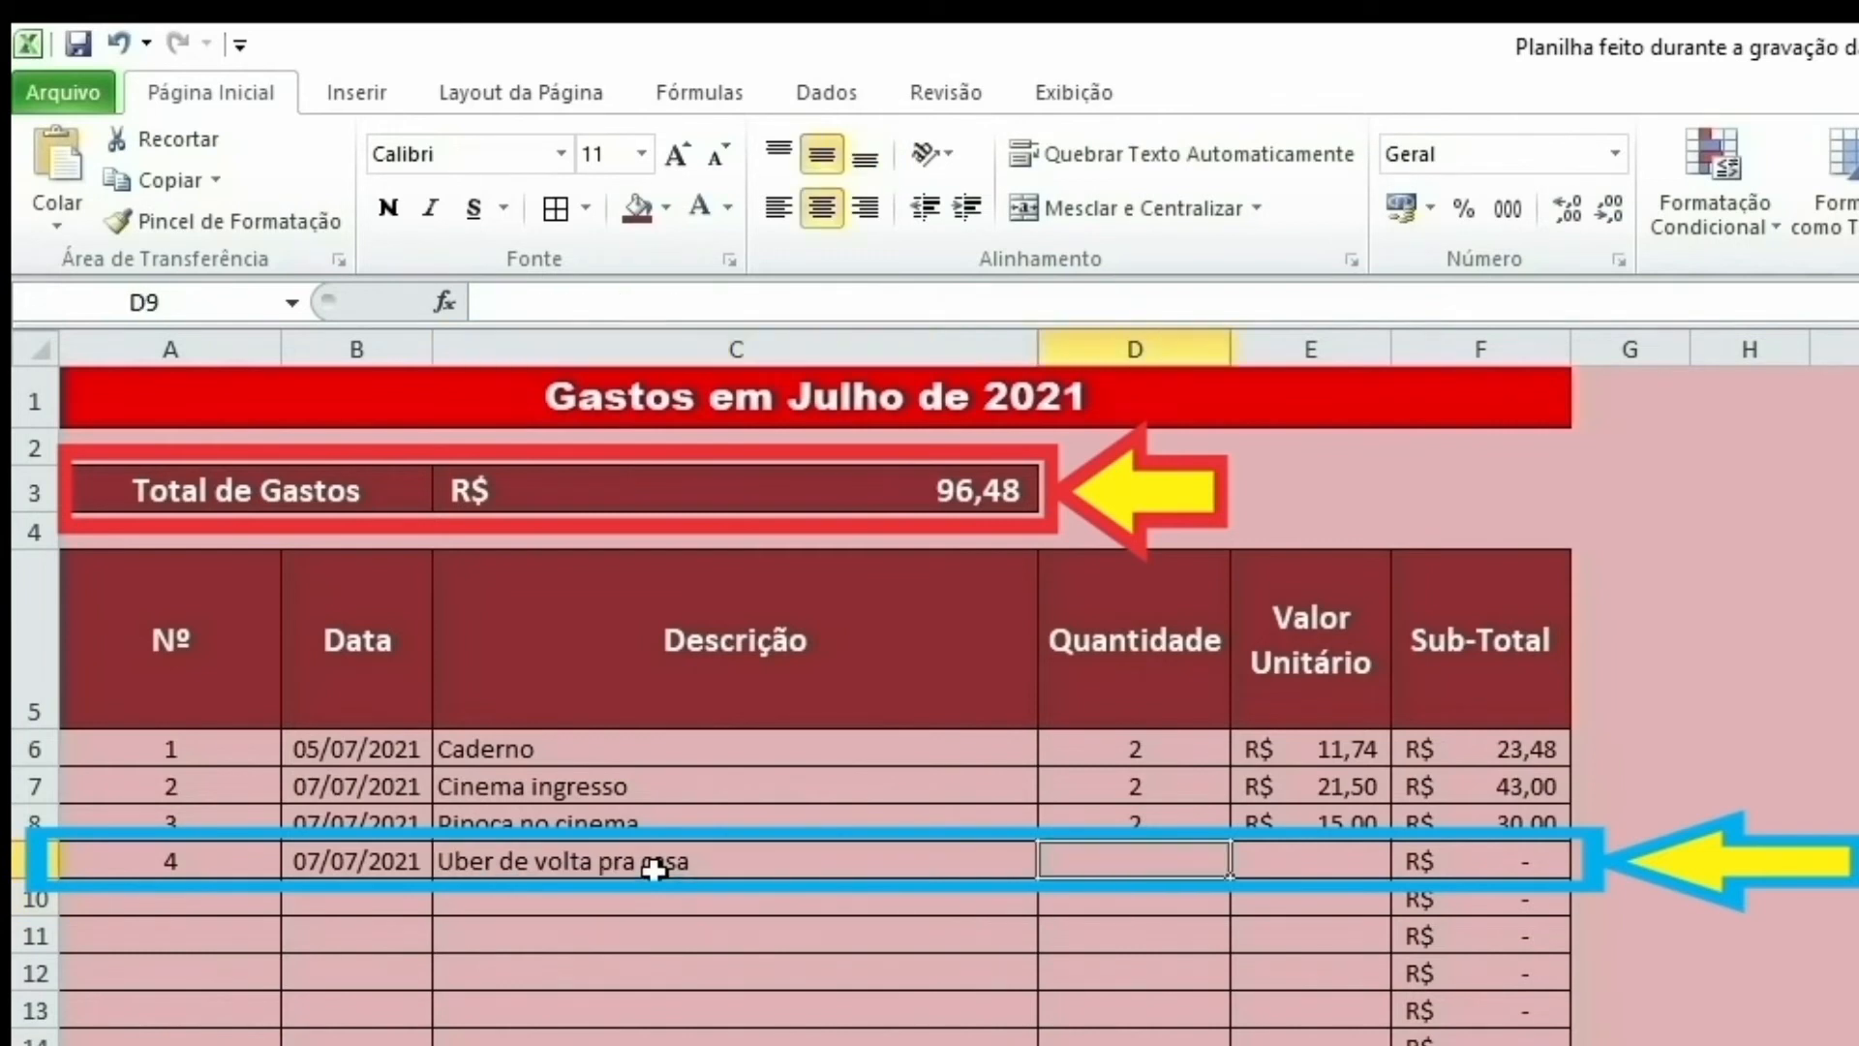
pyautogui.write('1')
pyautogui.press('Tab')
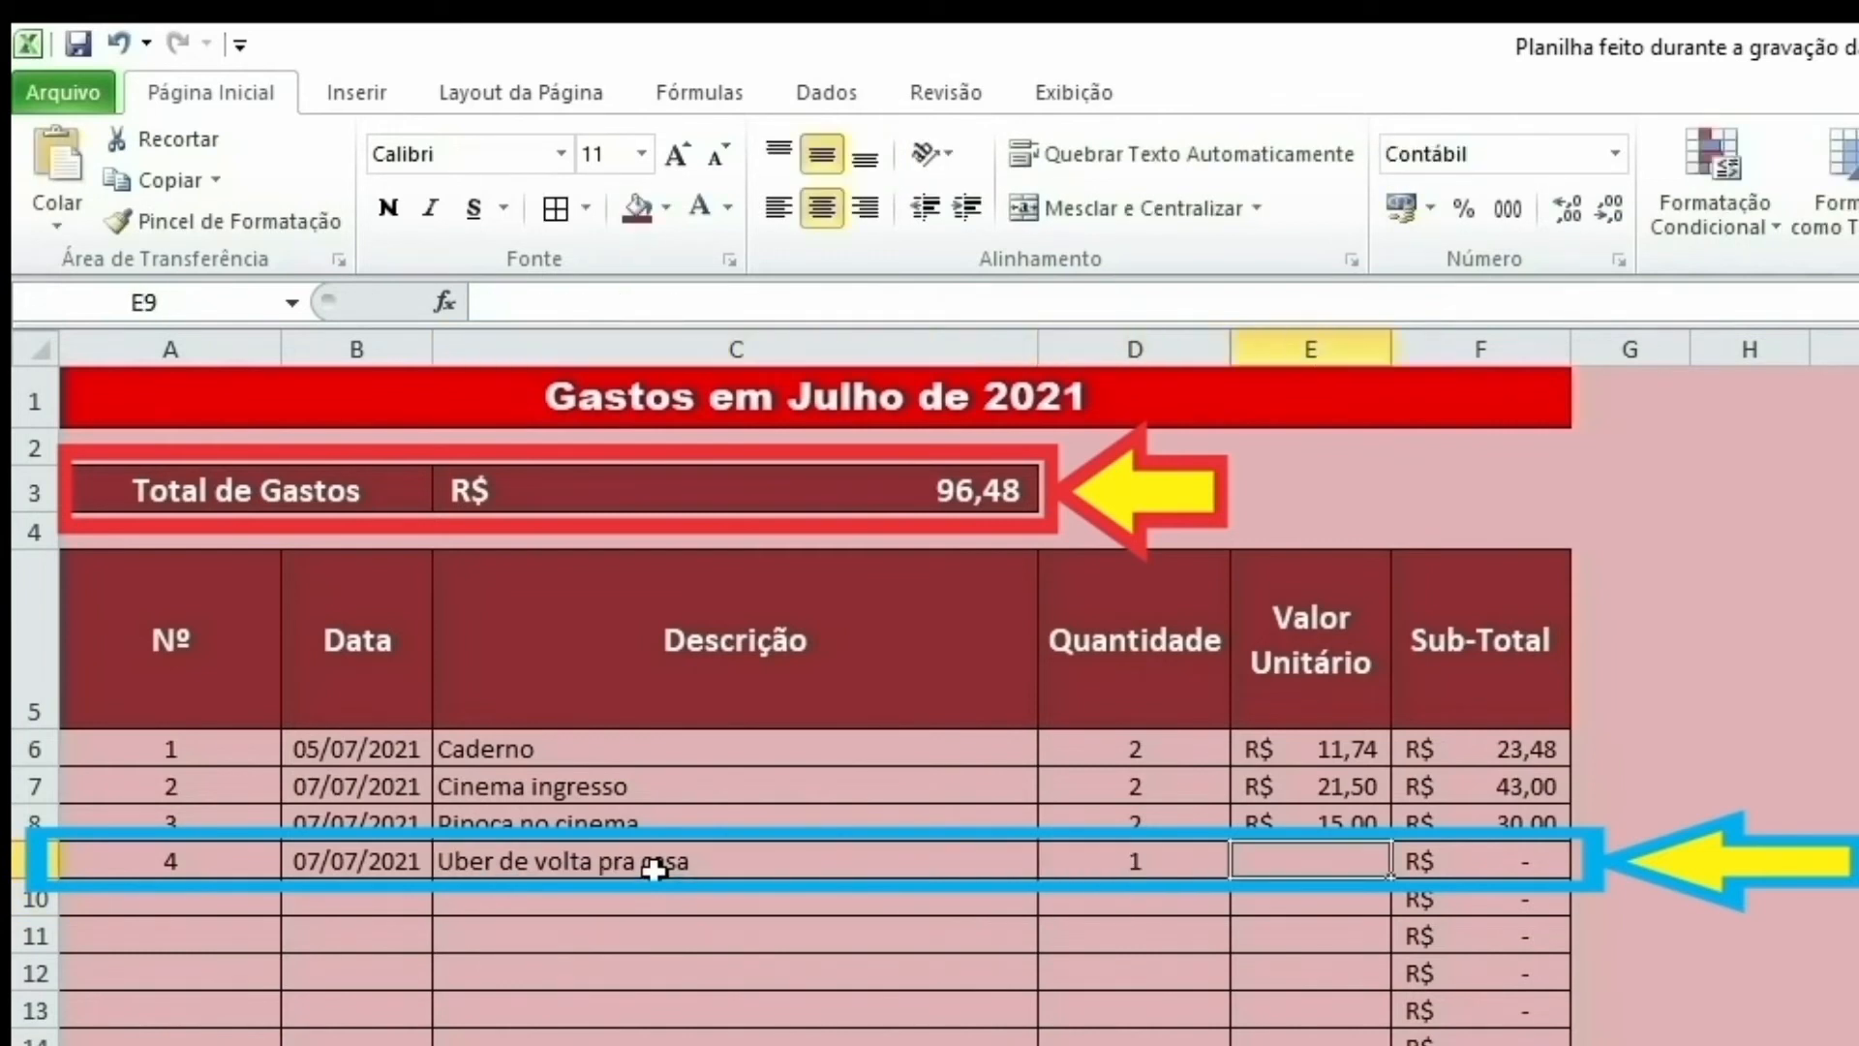
pyautogui.write('15')
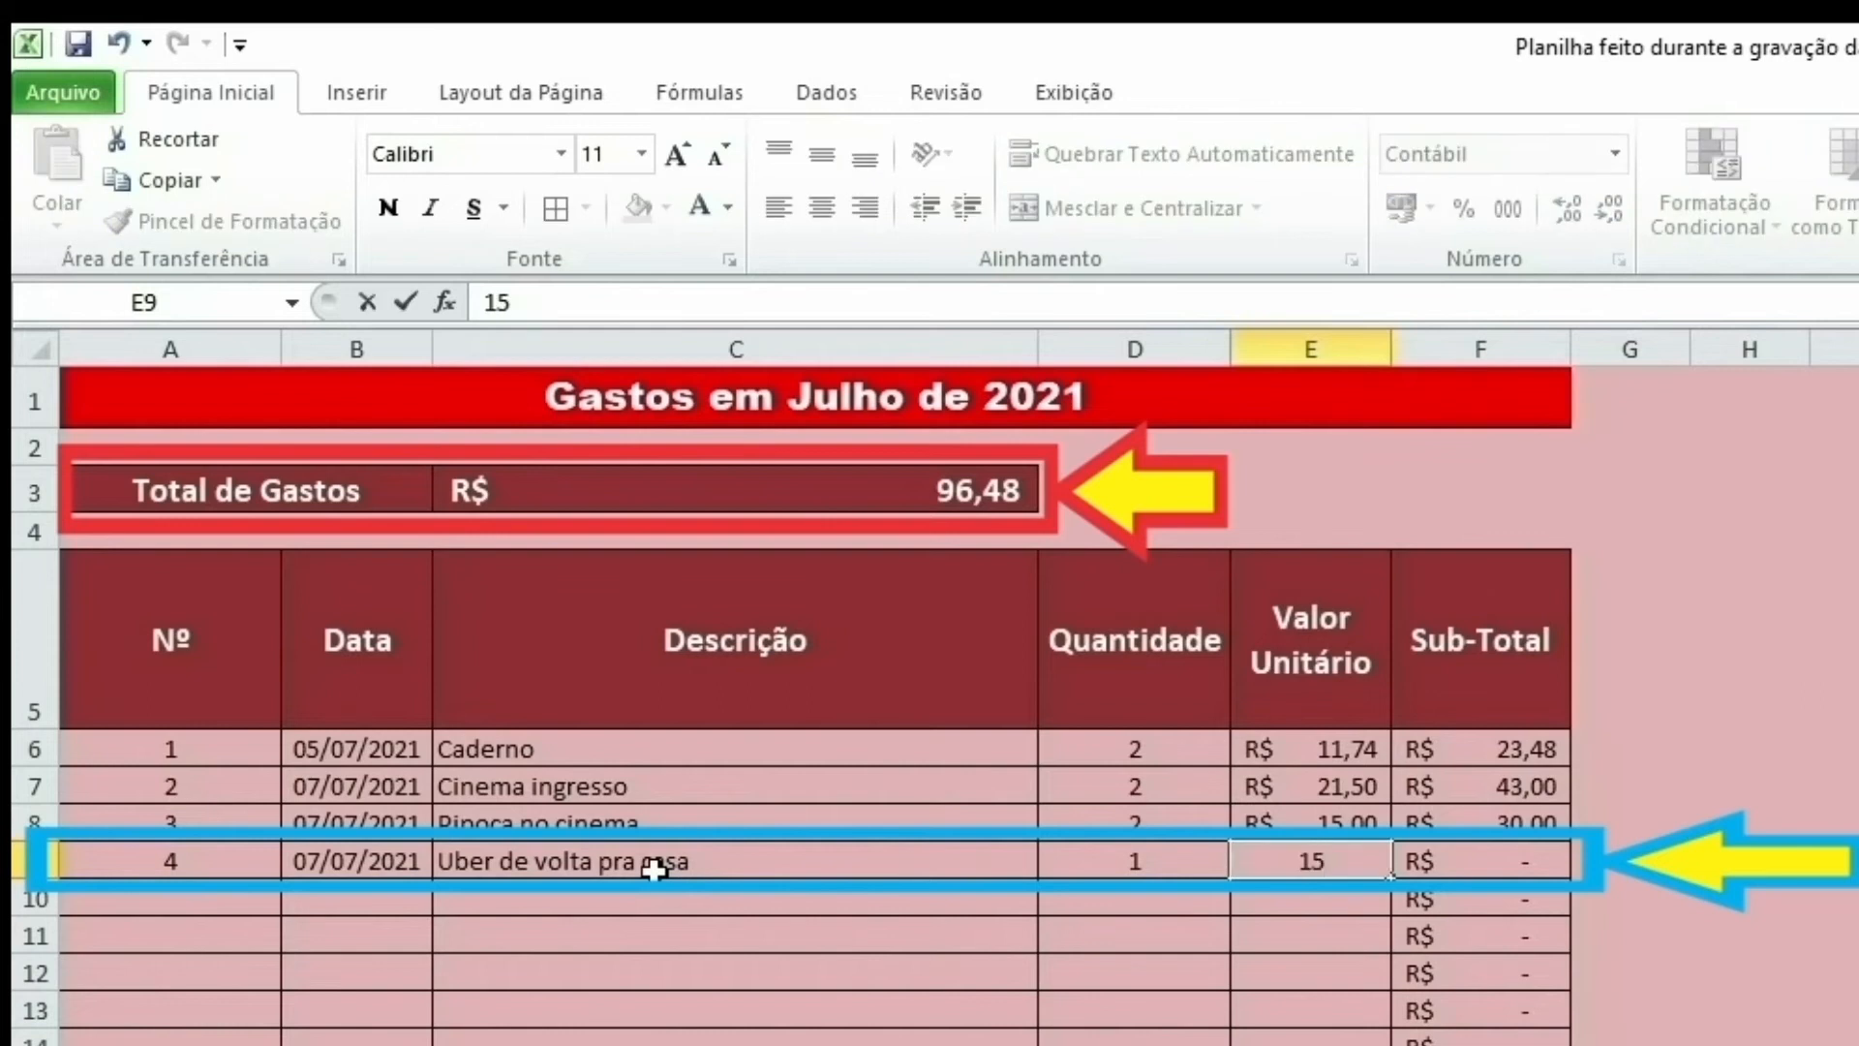
pyautogui.press('Return')
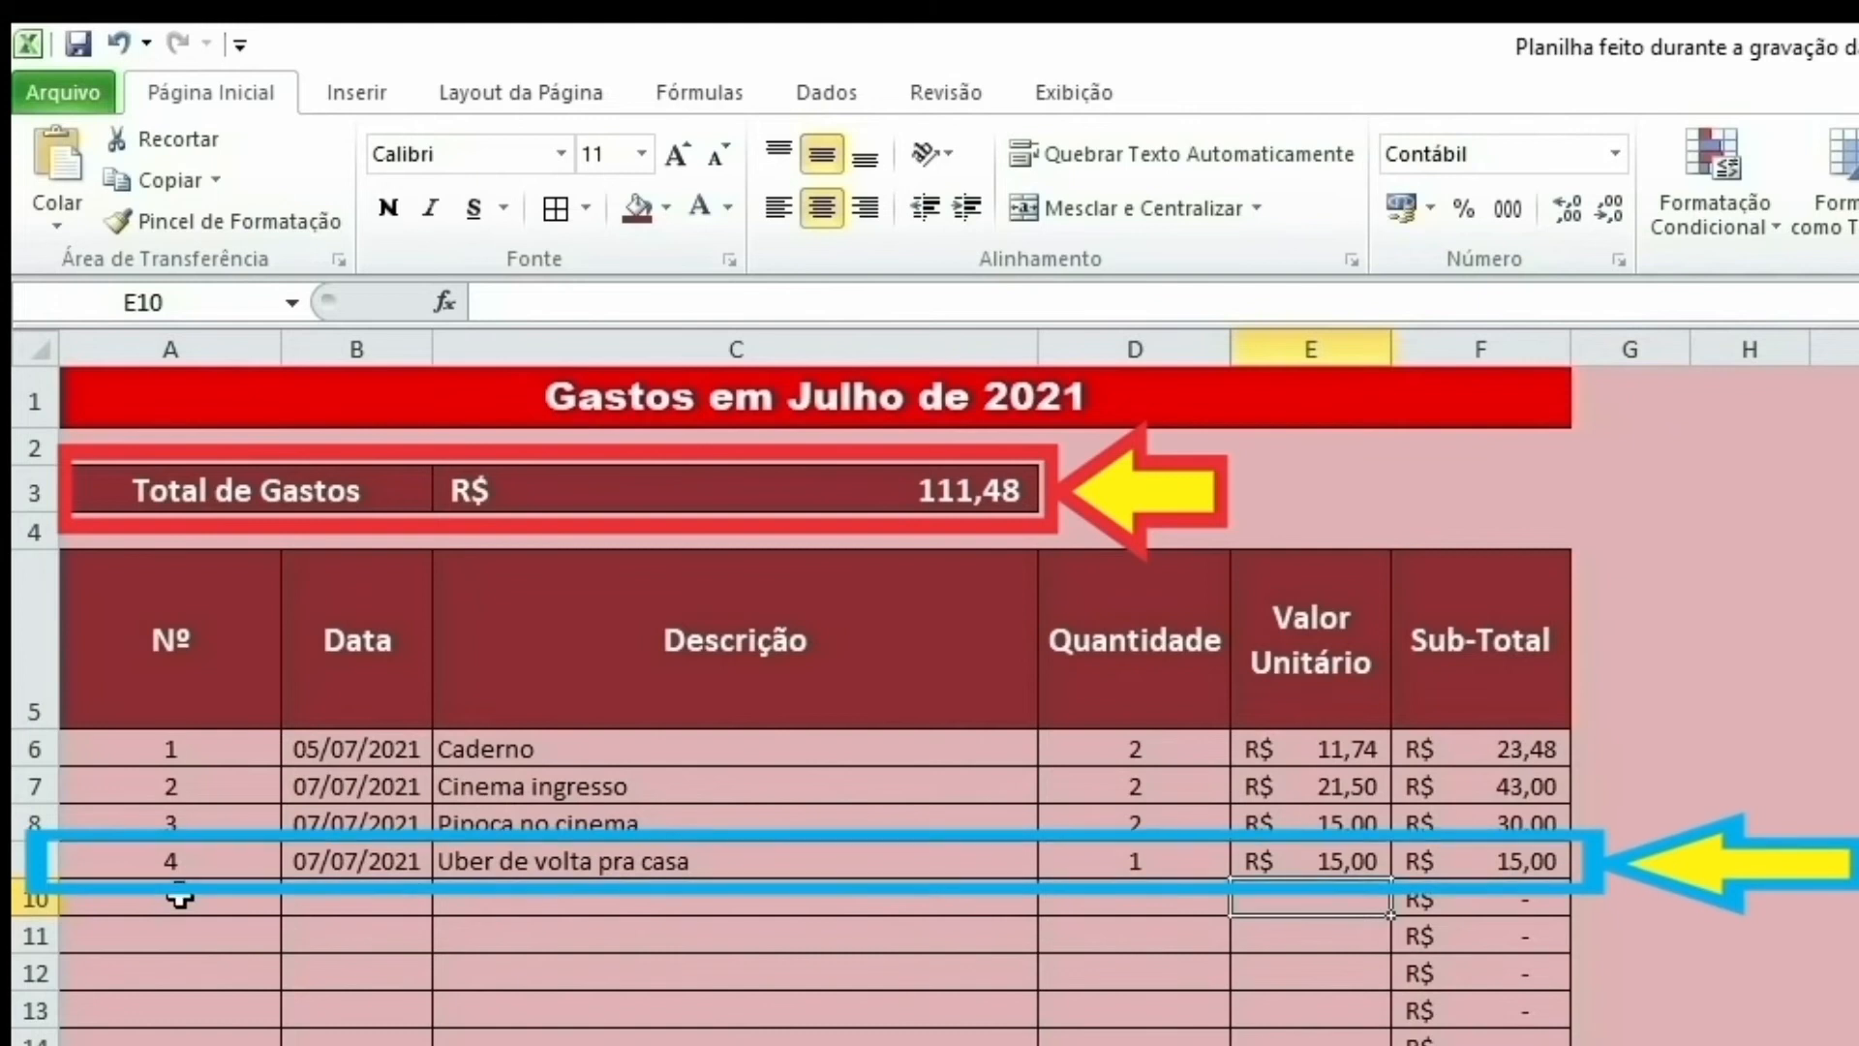
# Step: Start the fifth expense in row 10 with number 5 in A10 and the date 8/7 in B10
pyautogui.click(114, 906)
pyautogui.write('5')
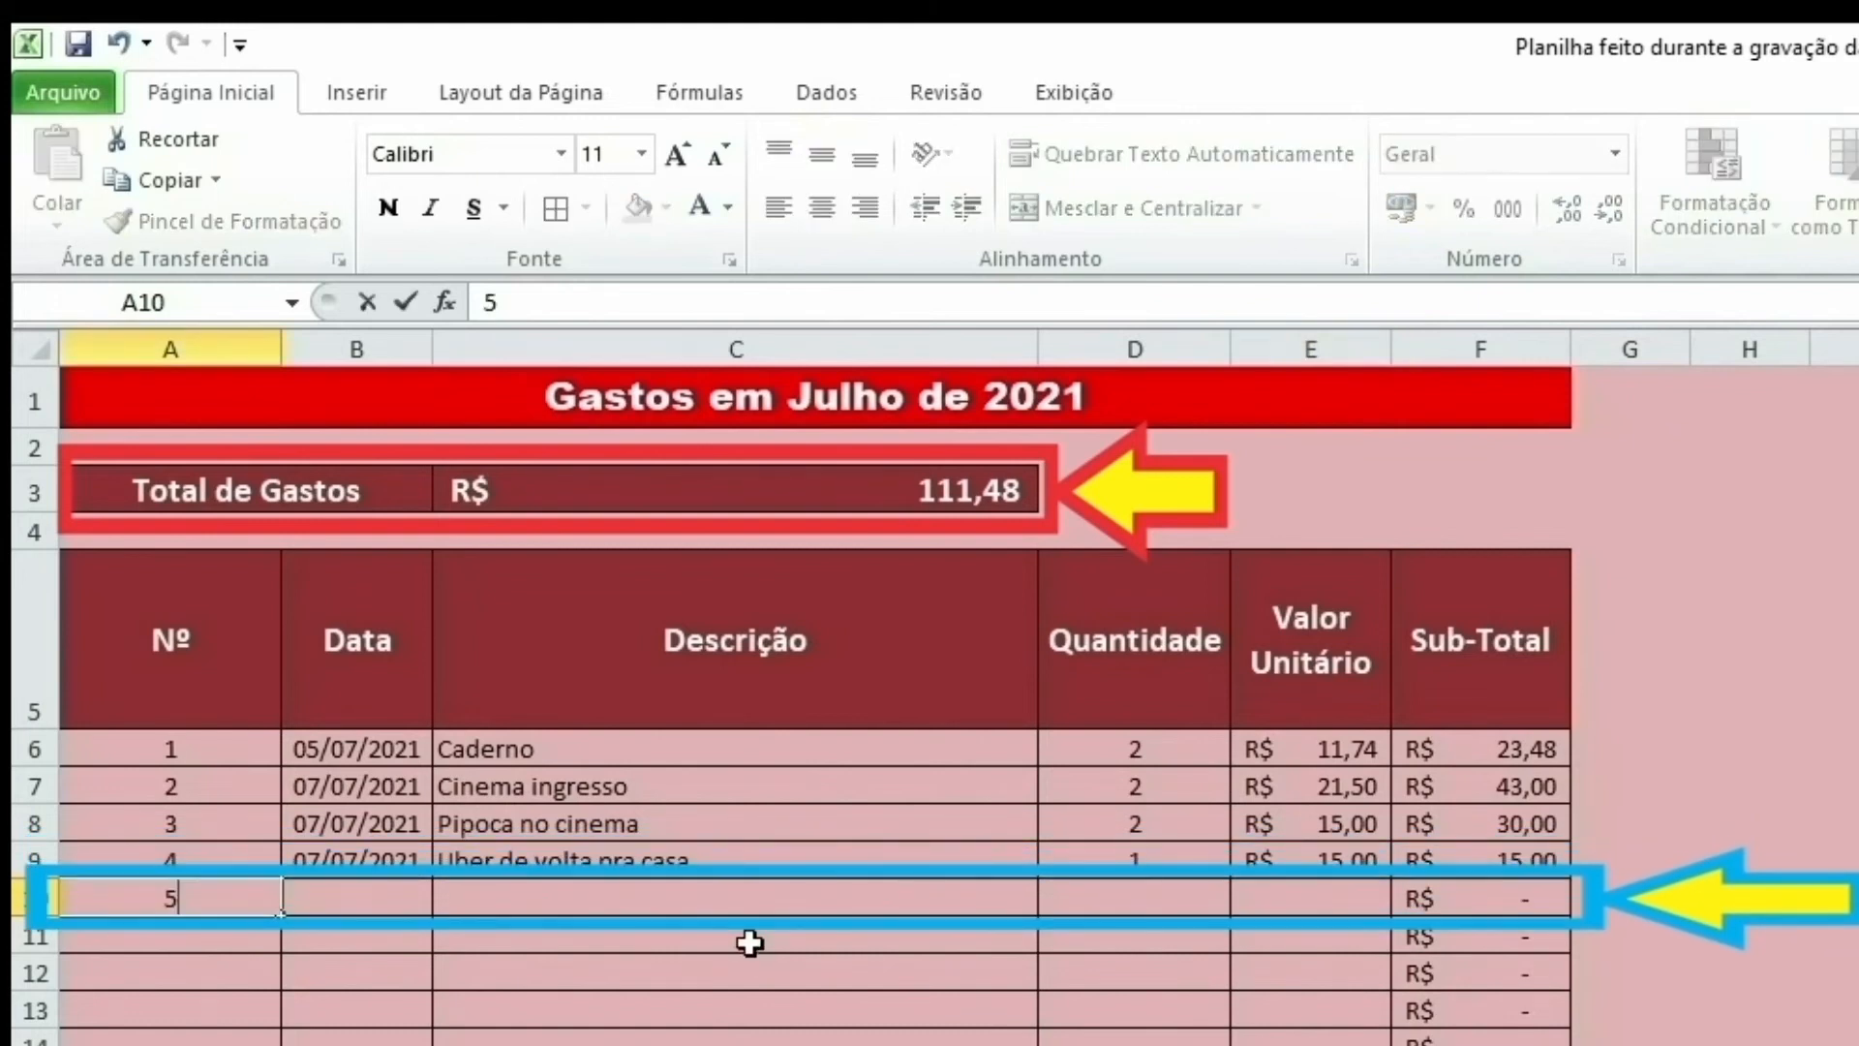
pyautogui.press('Tab')
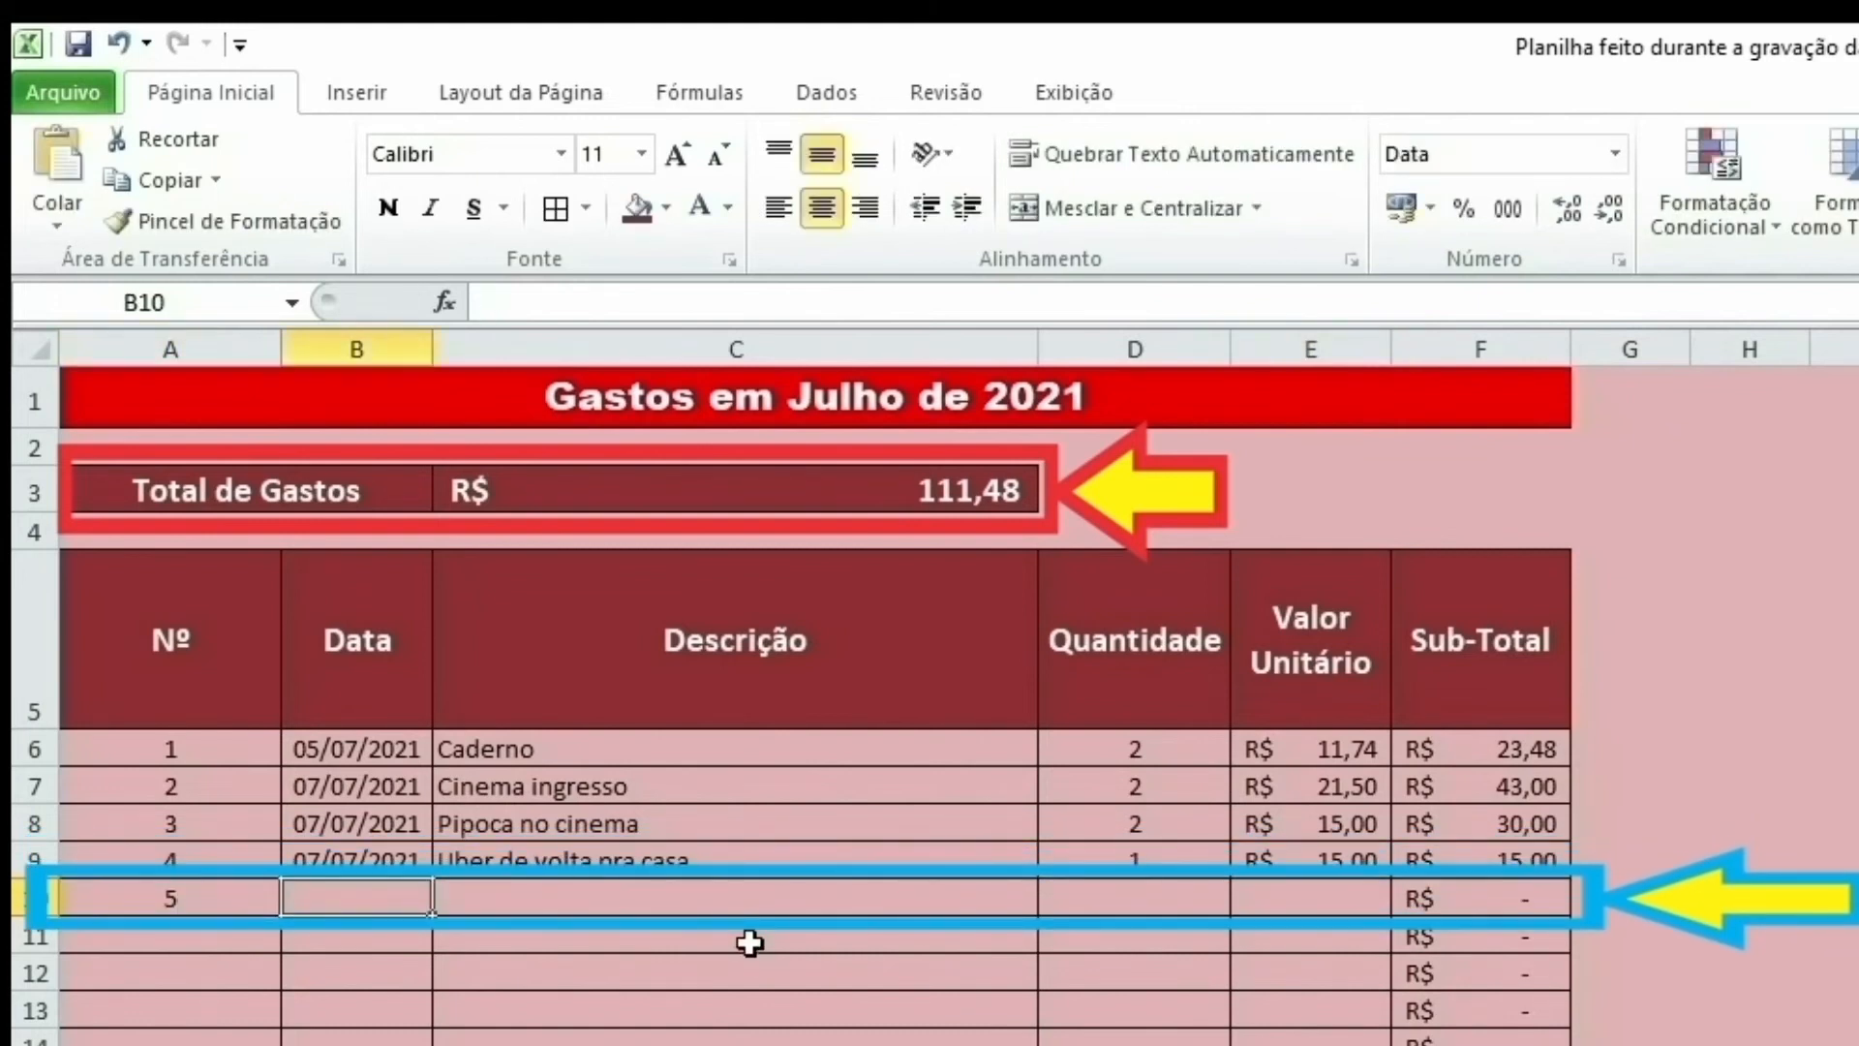
pyautogui.write('8/7')
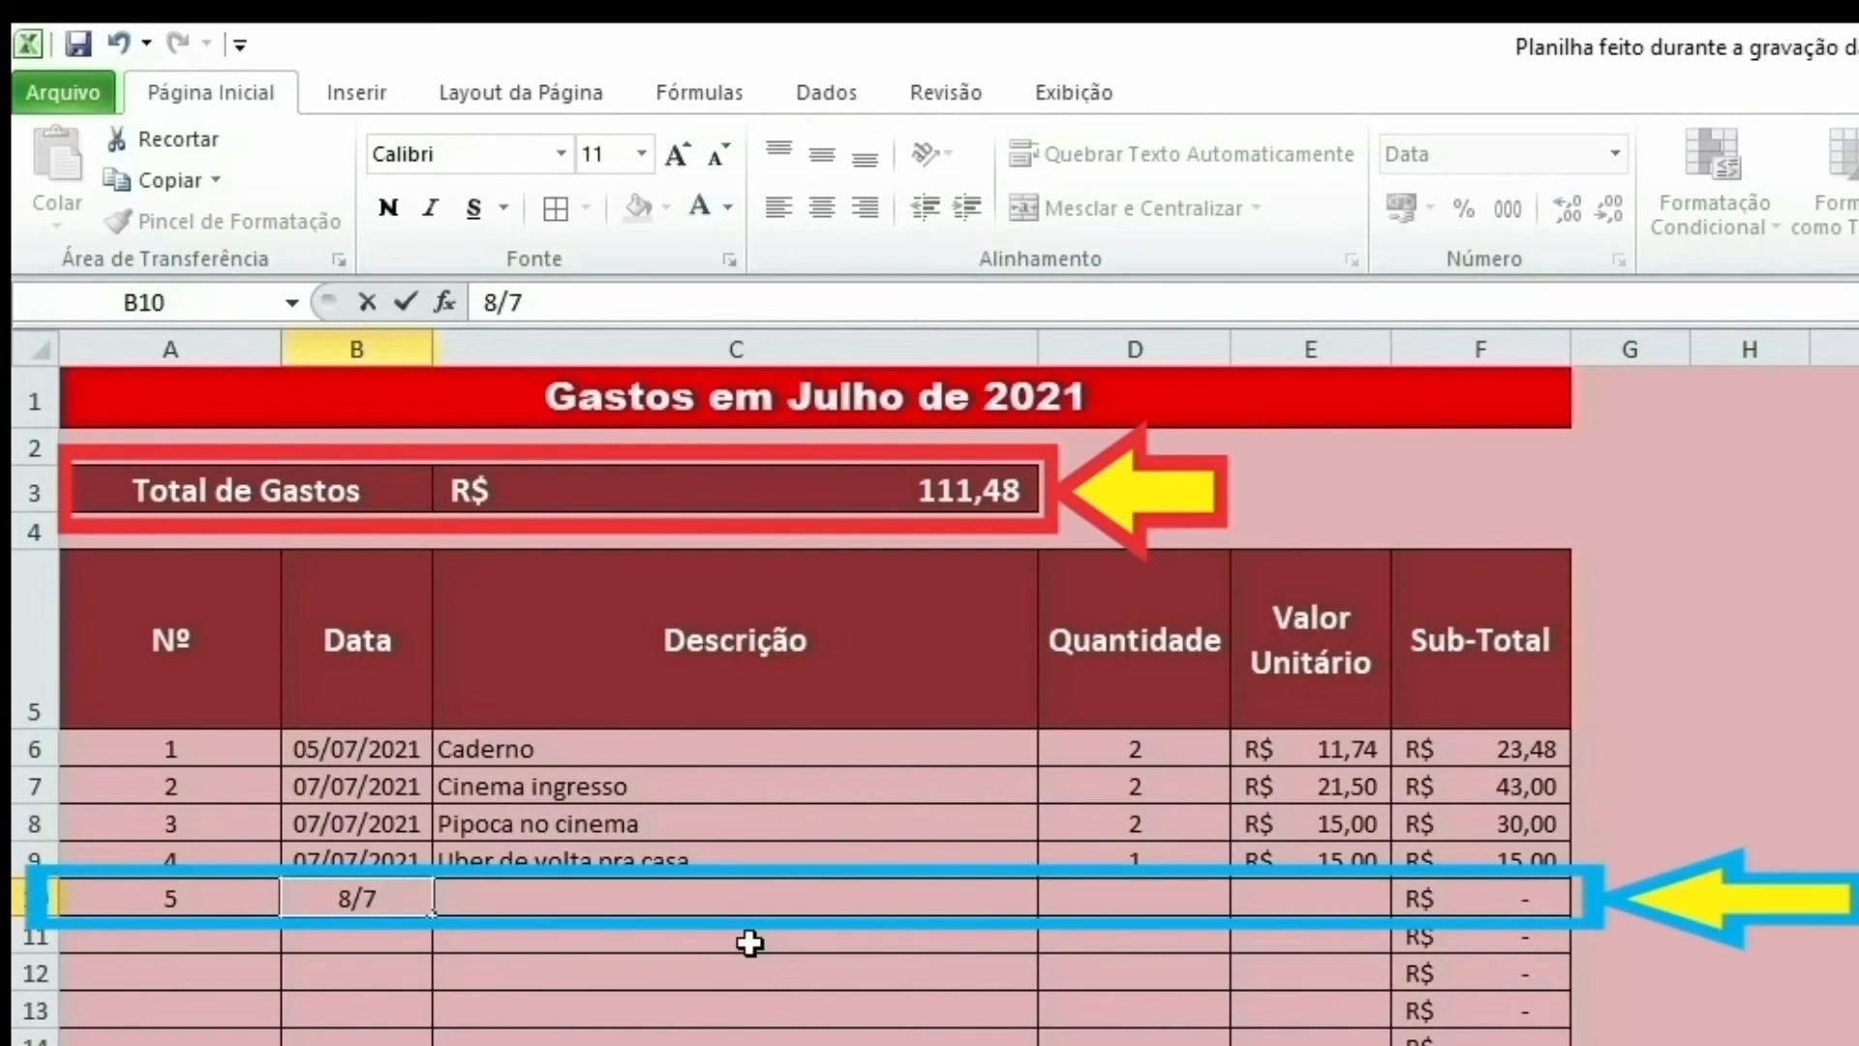
pyautogui.press('Tab')
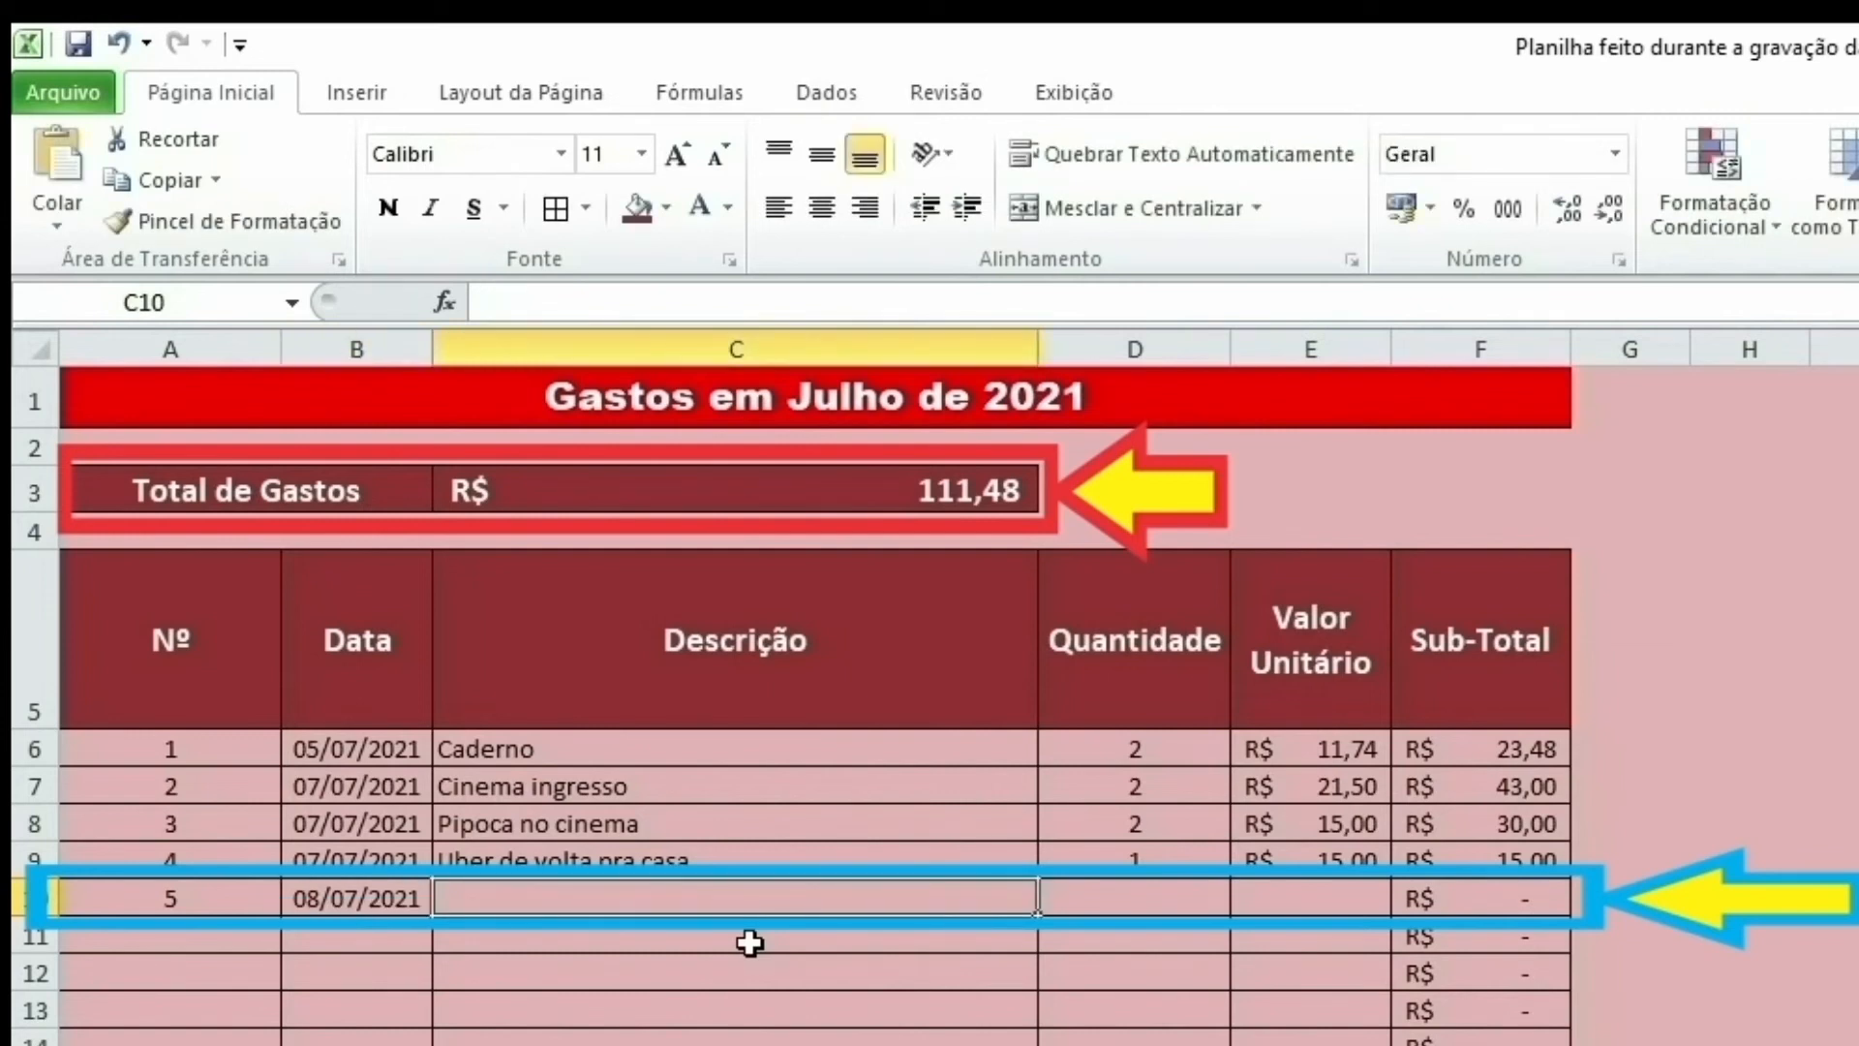
# Step: Enter the description Pacote de 1kg de açúcar in C10
pyautogui.write('Paco')
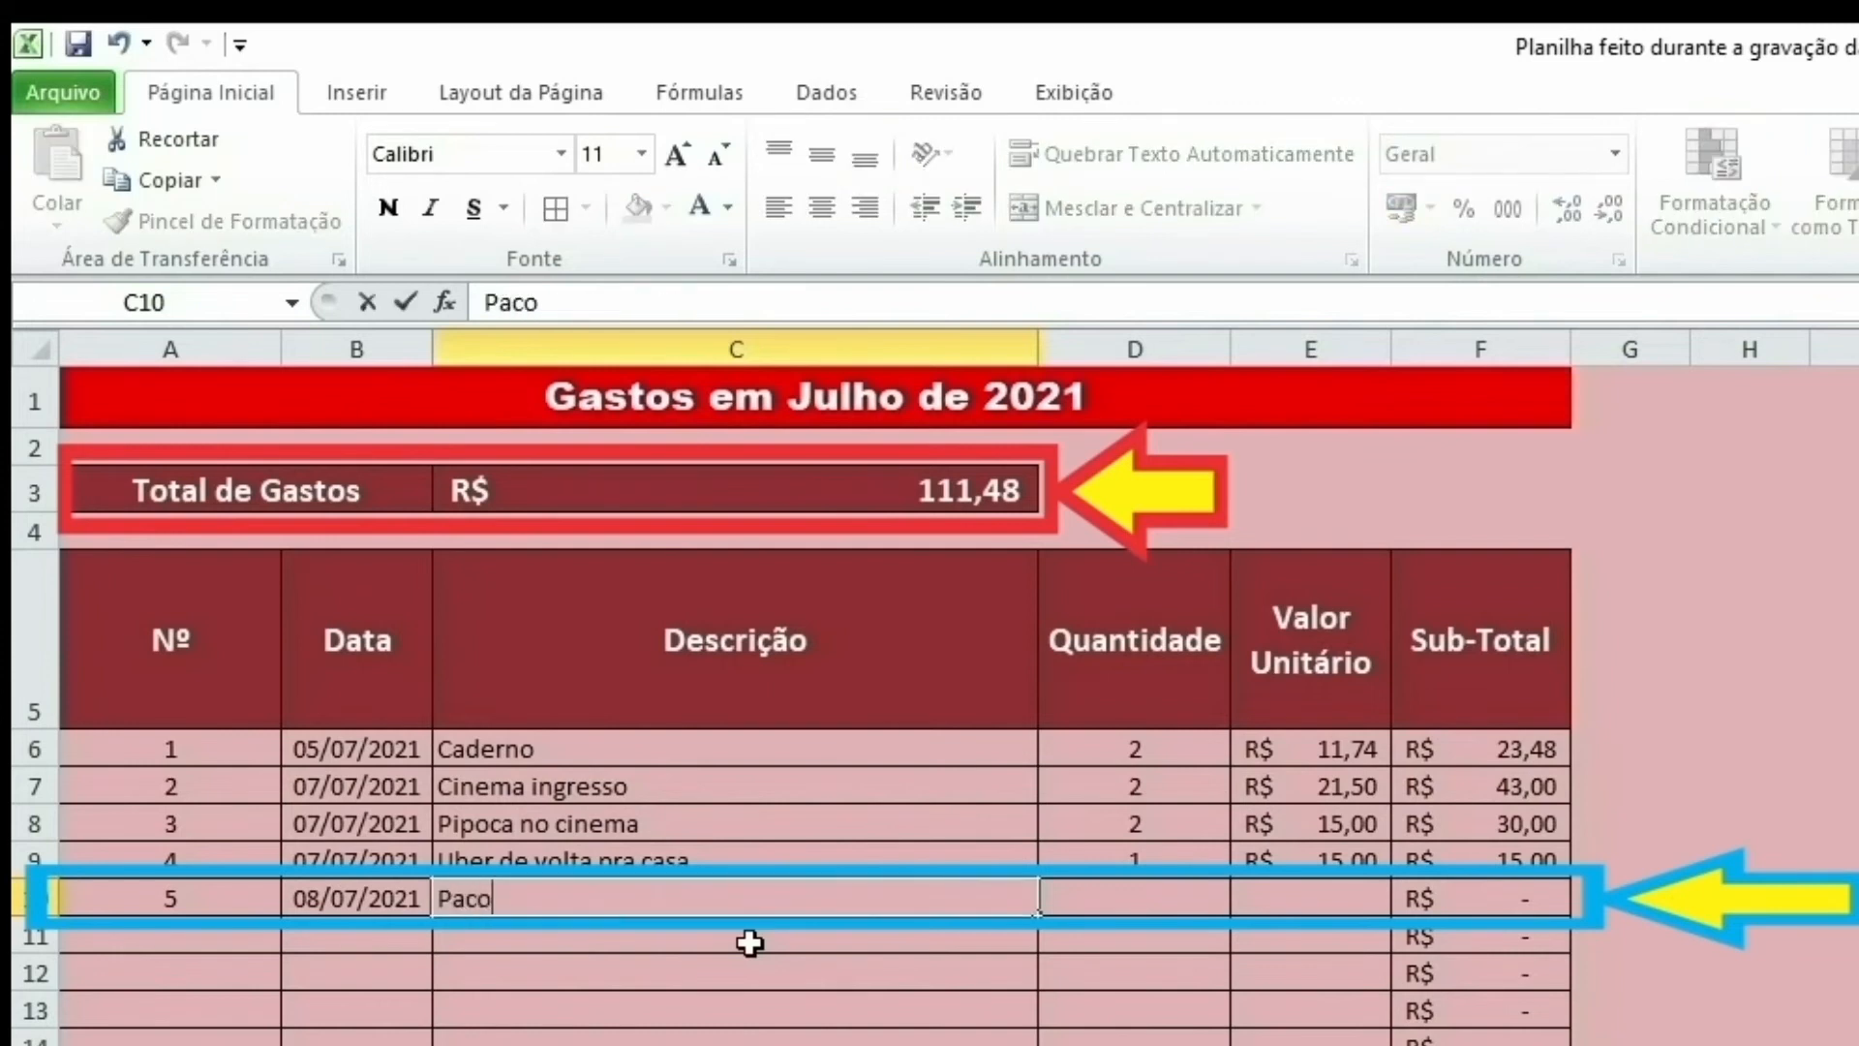
pyautogui.write('te de 1k')
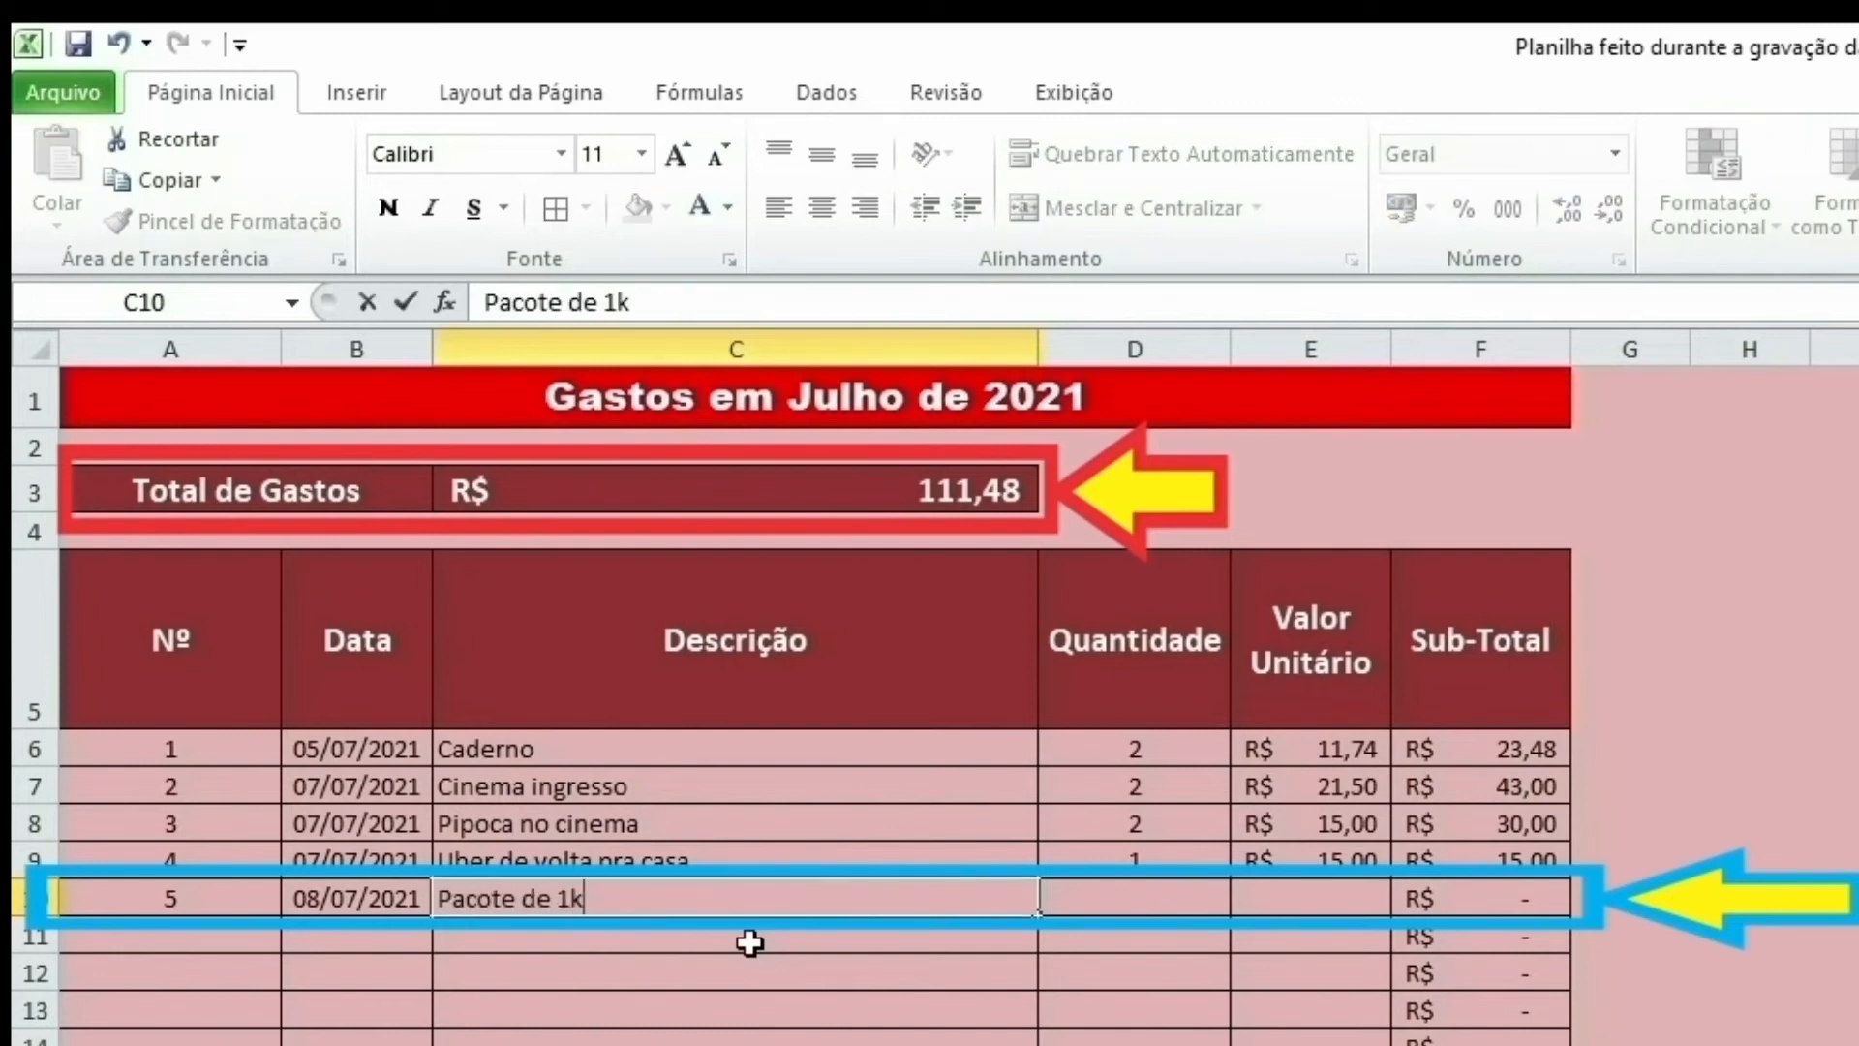
pyautogui.write('g de aç')
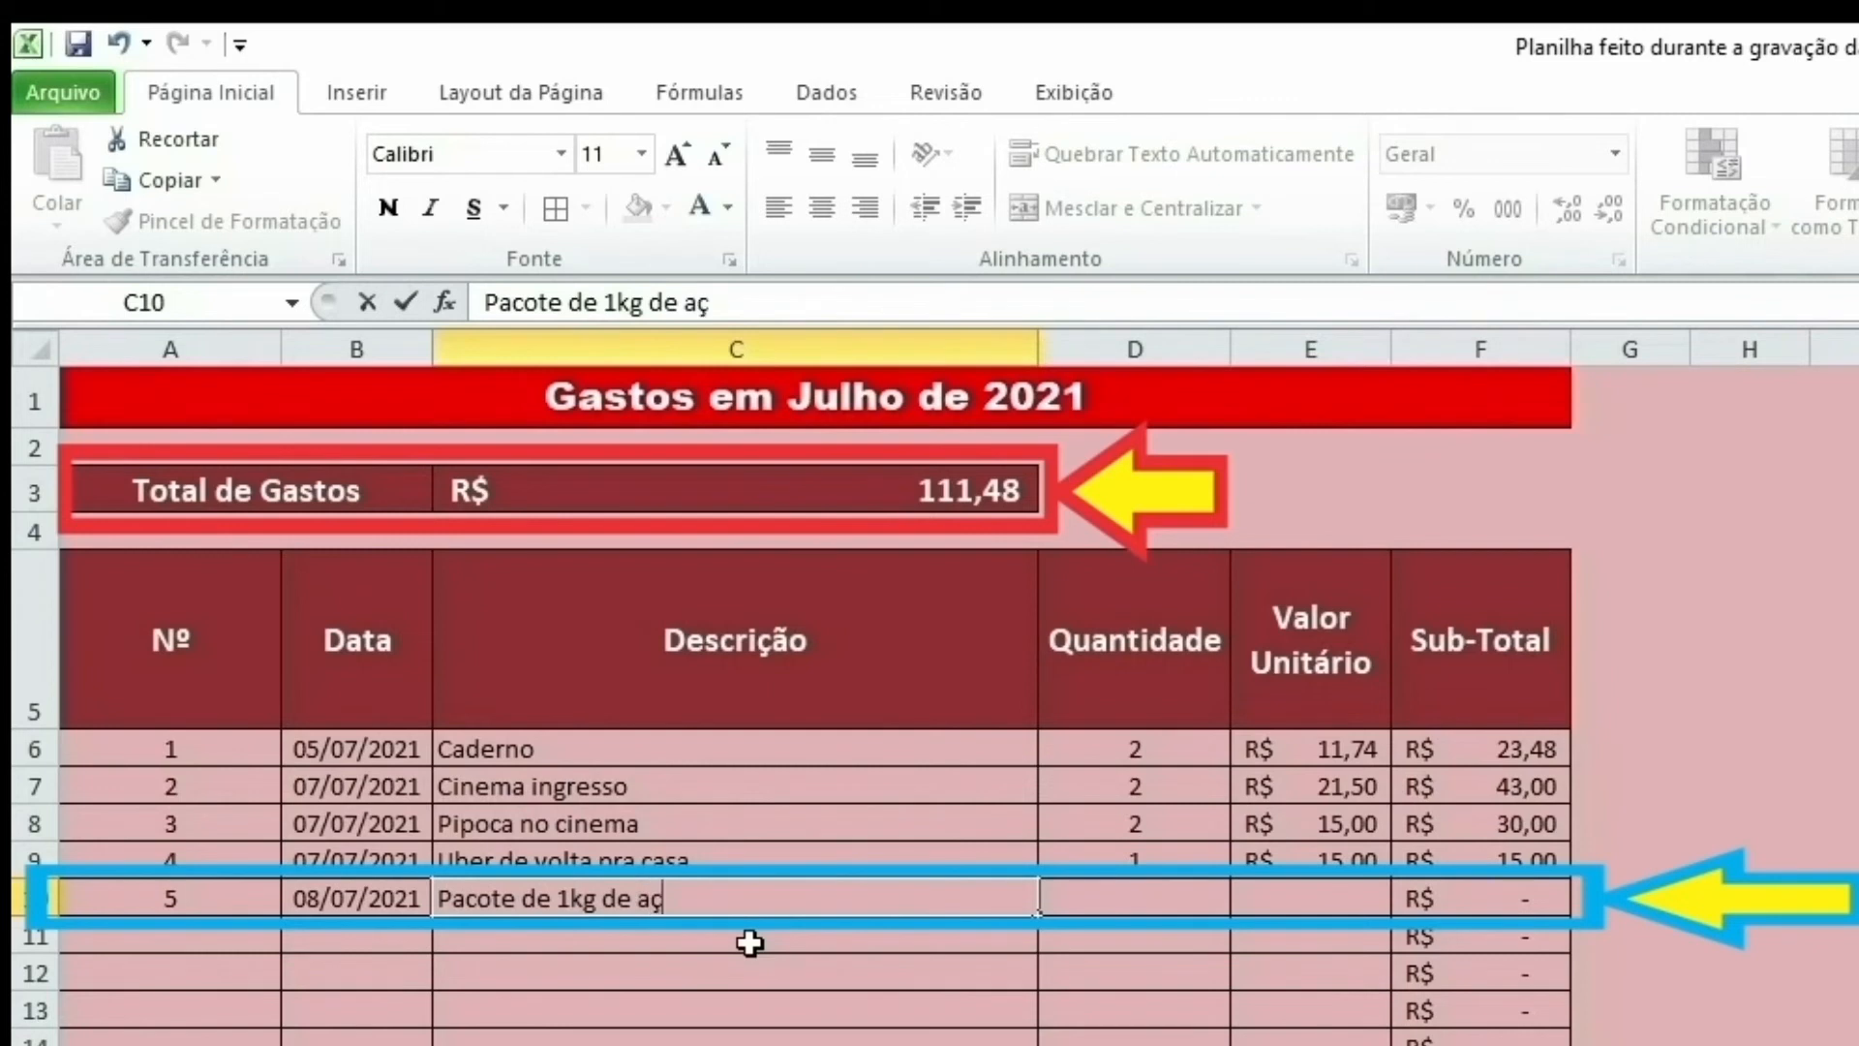
pyautogui.write('úcar')
pyautogui.press('Return')
# Step: Set the sugar entry's quantity in D10 to 5 and its unit value in E10 to 3,47
pyautogui.press('Up')
pyautogui.press('Right')
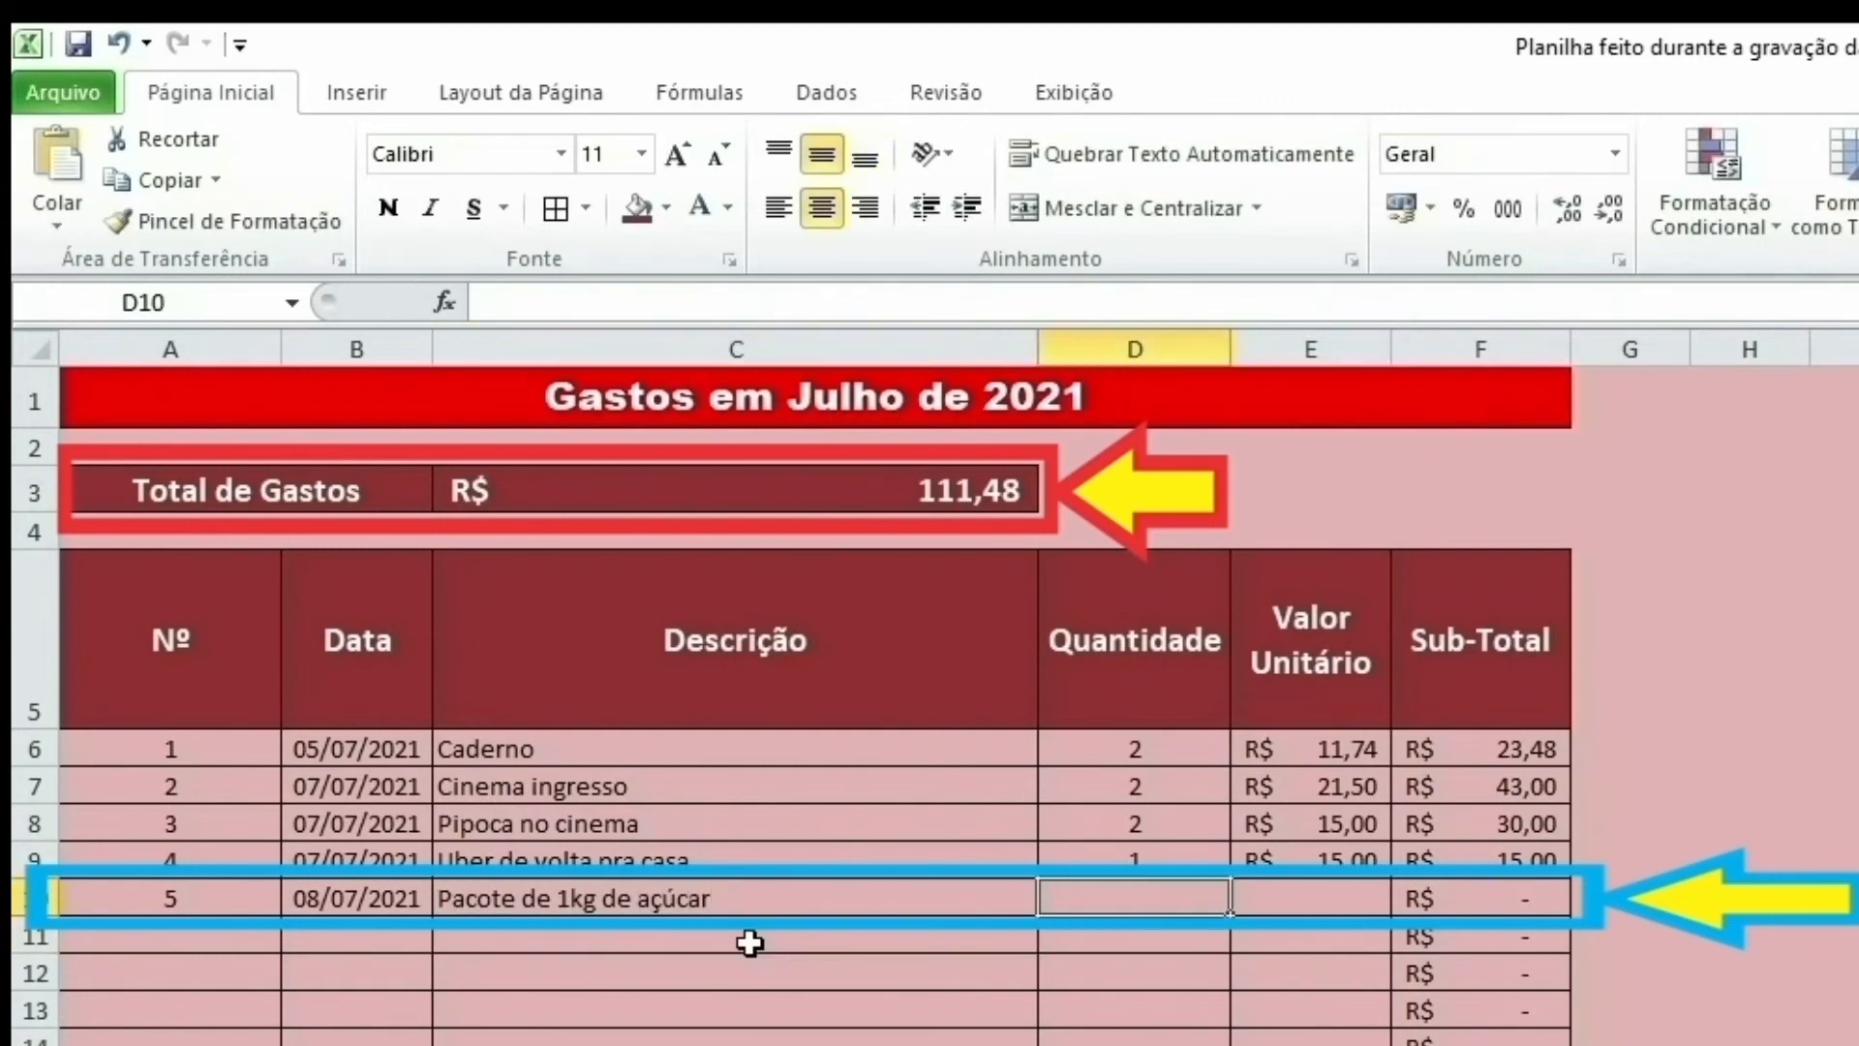
pyautogui.write('5')
pyautogui.press('Tab')
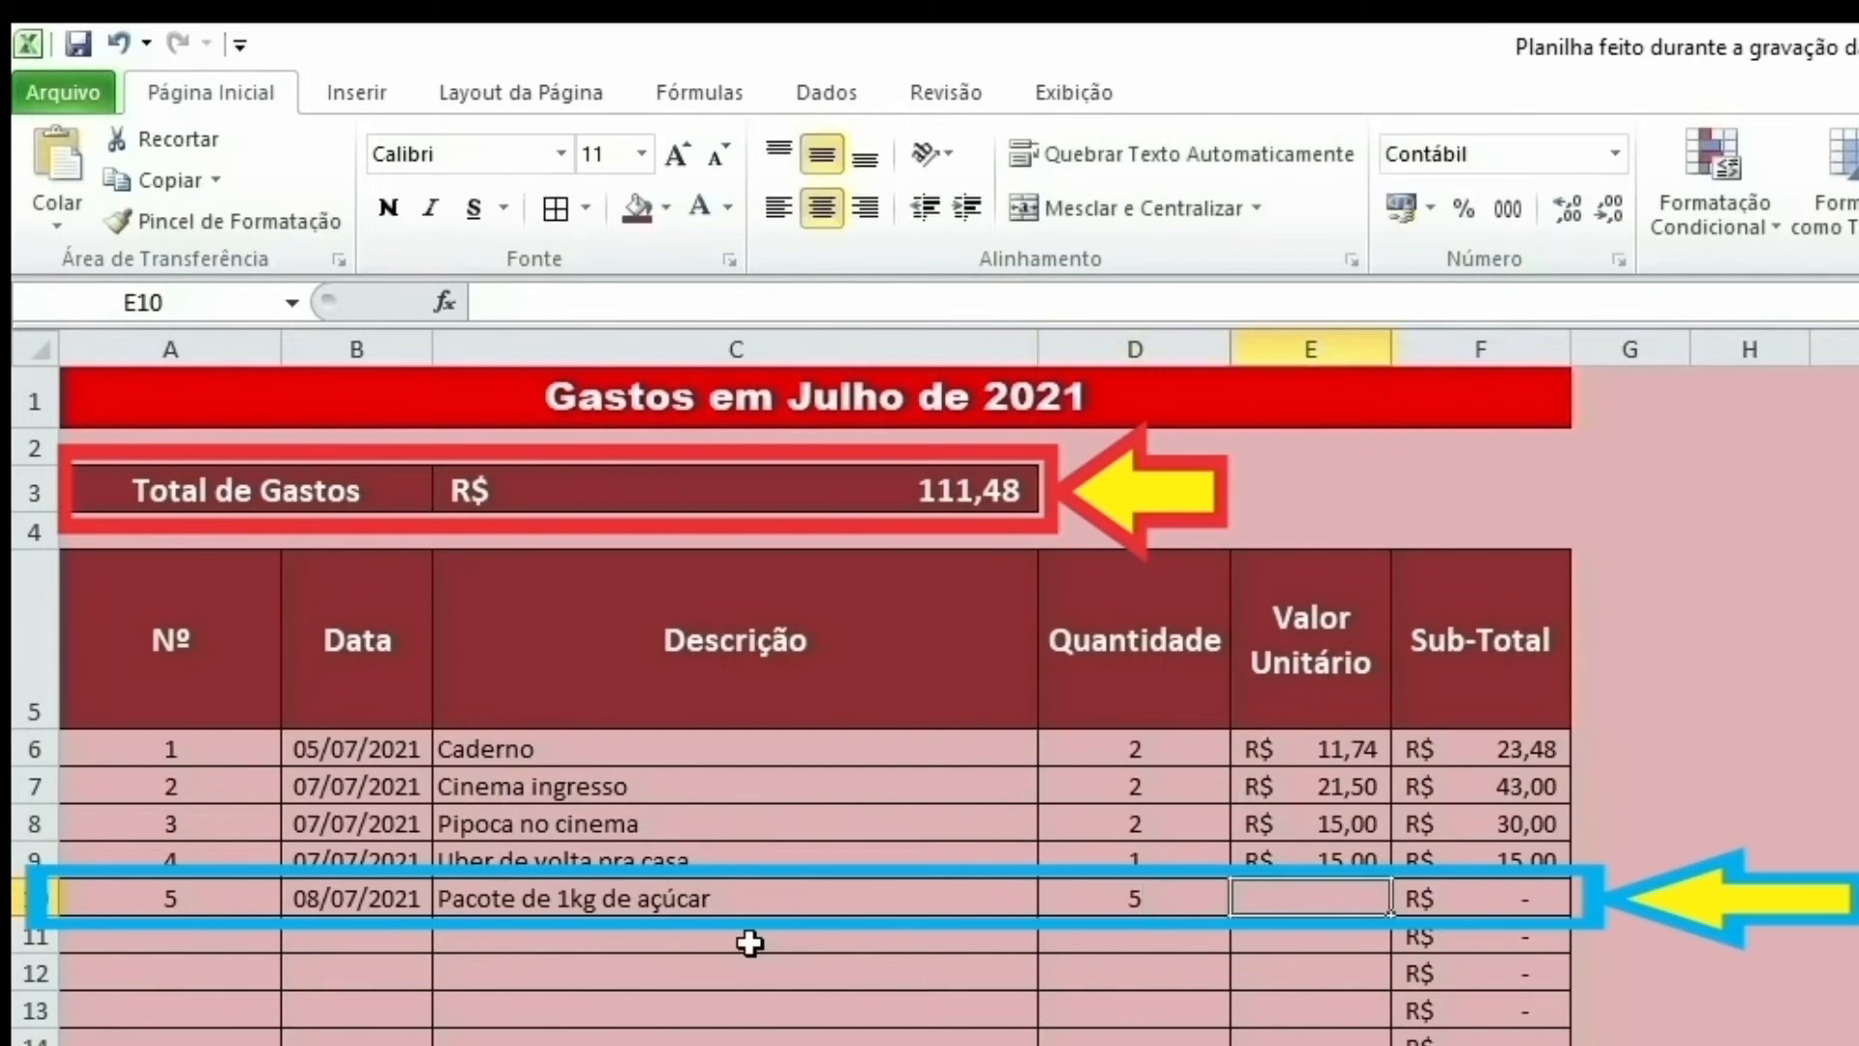
pyautogui.write('3,47')
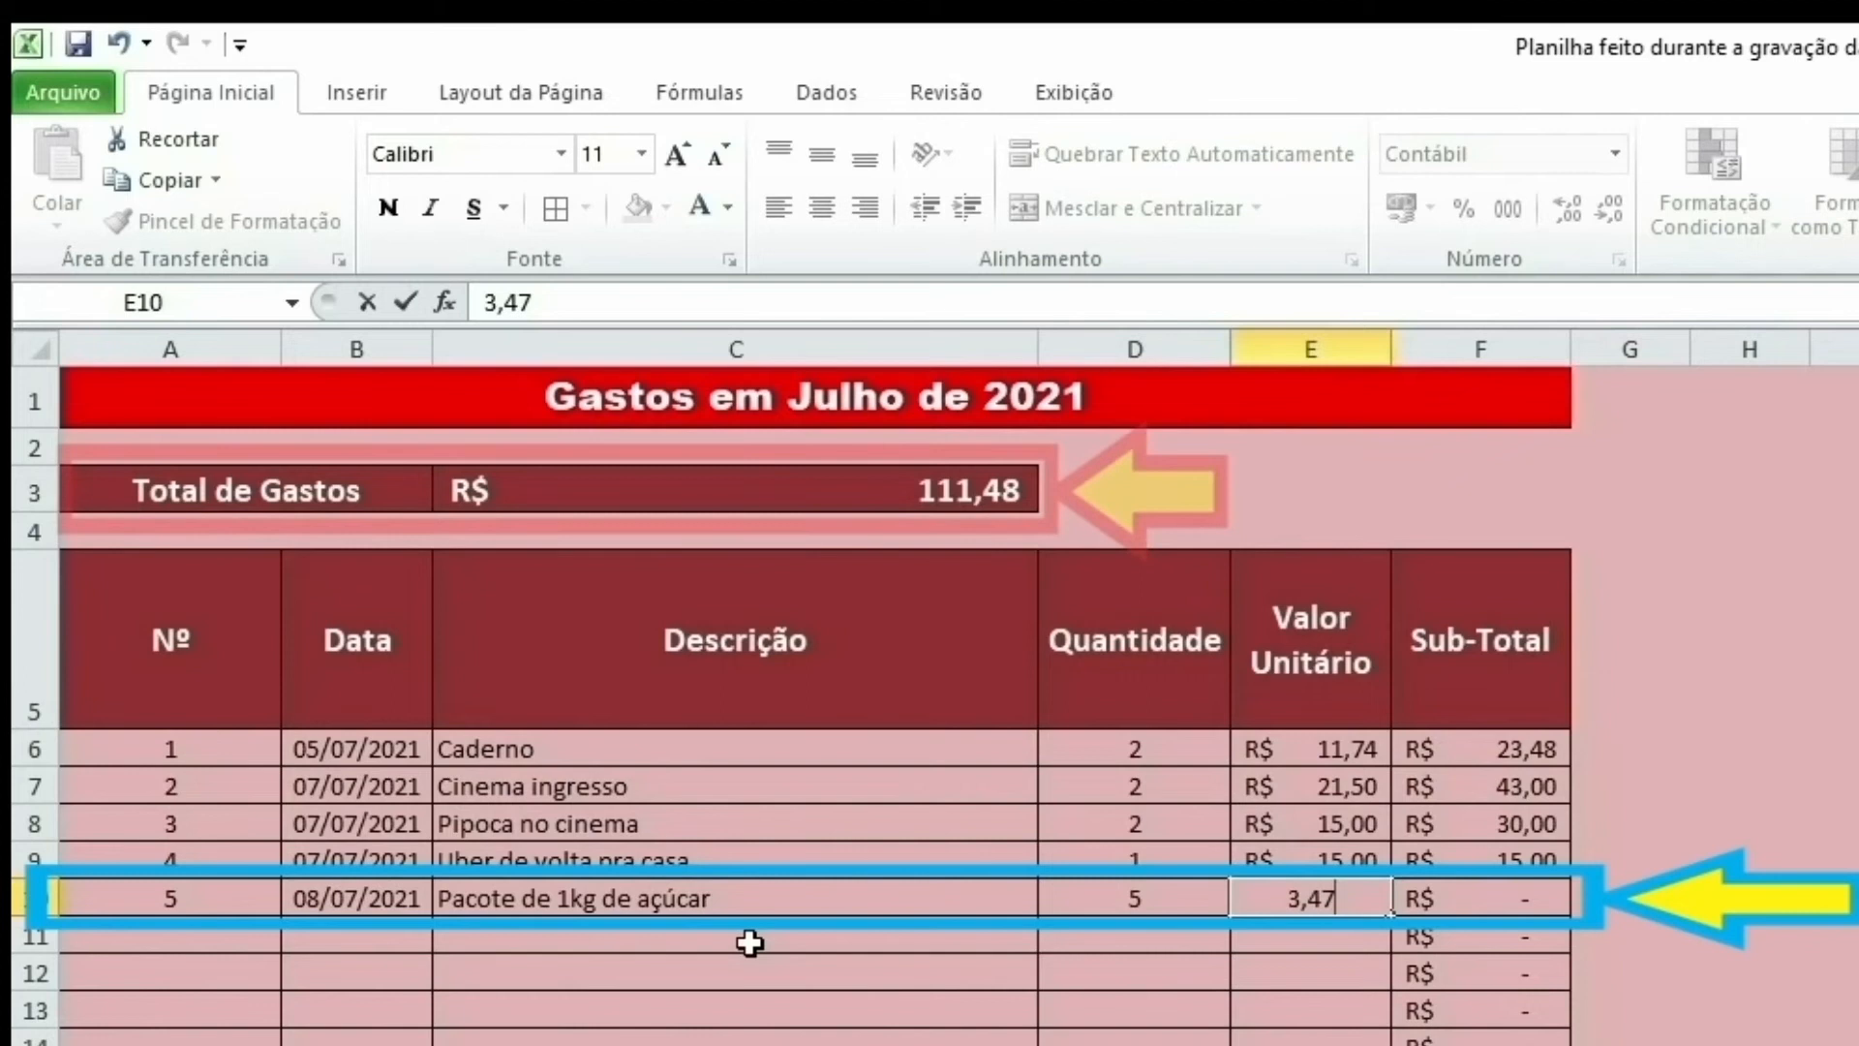
pyautogui.press('Return')
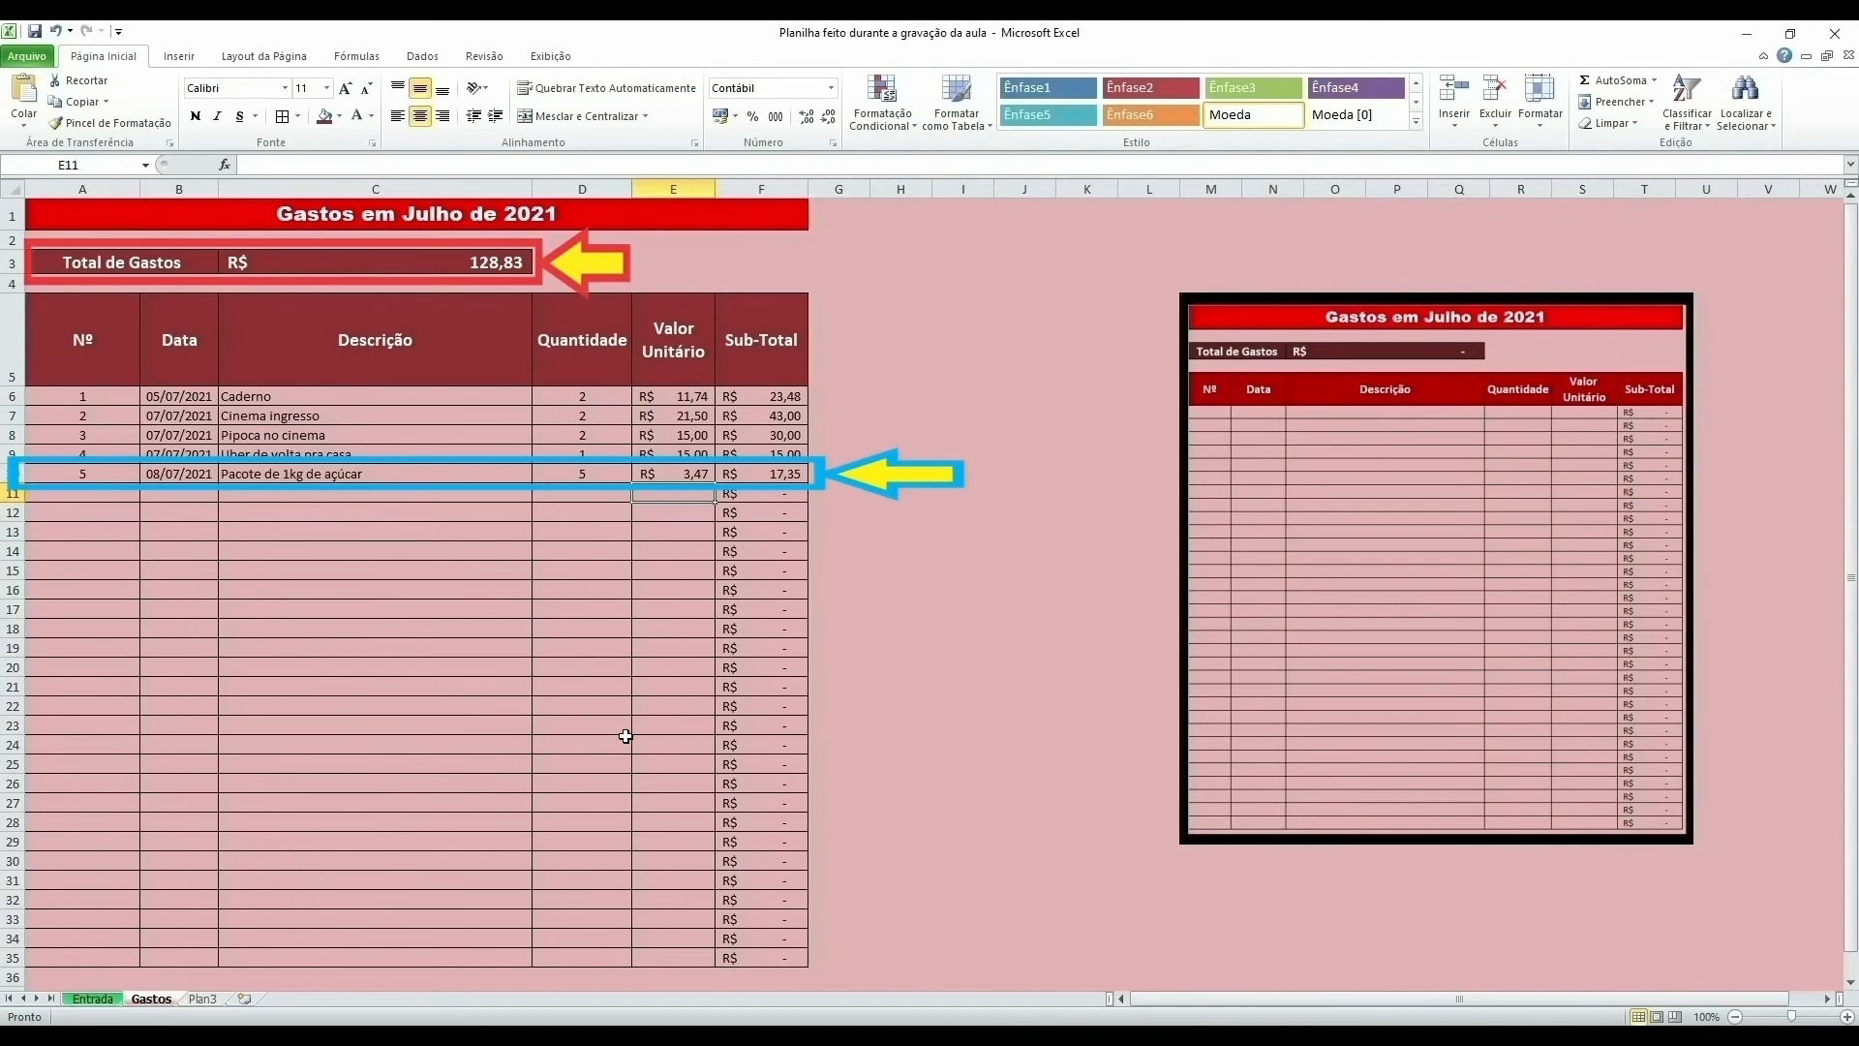
# Step: Examine the Sub-Total range F6:F35 and the sum formula behind Total de Gastos in C3
pyautogui.click(770, 957)
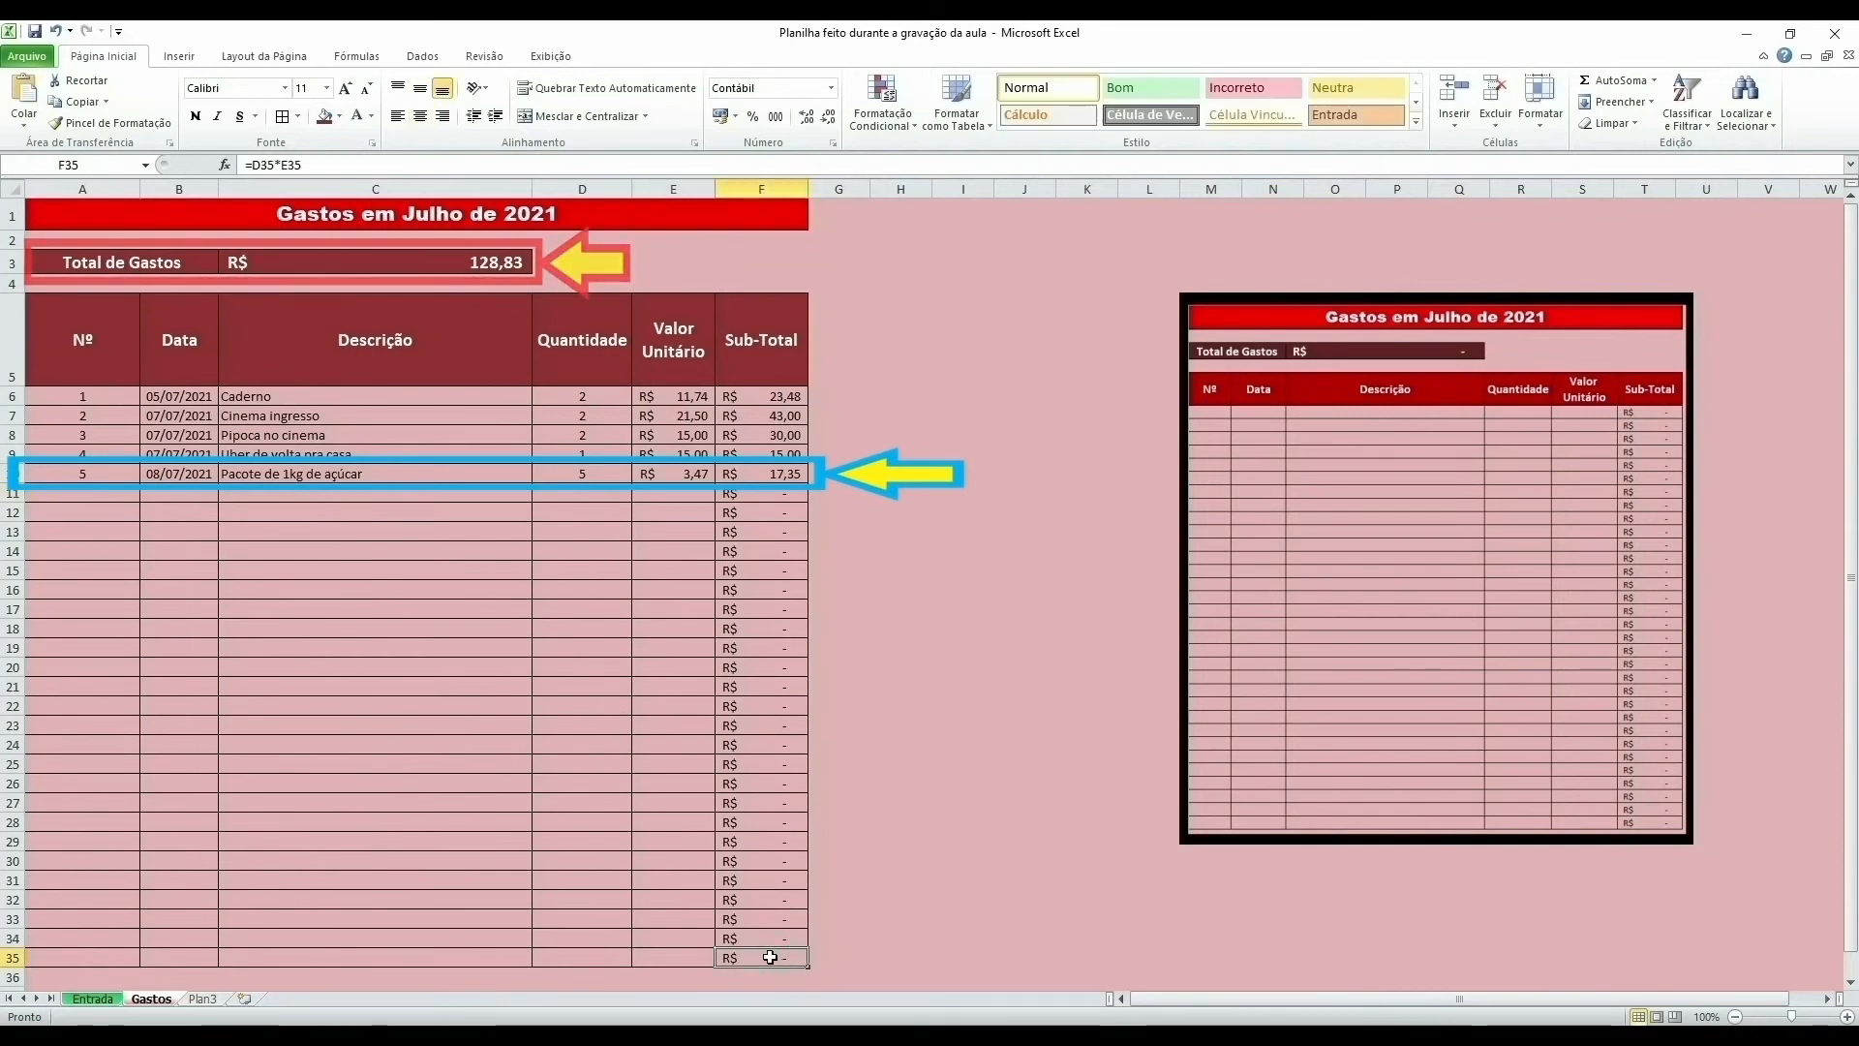
pyautogui.moveTo(783, 399); pyautogui.dragTo(775, 959)
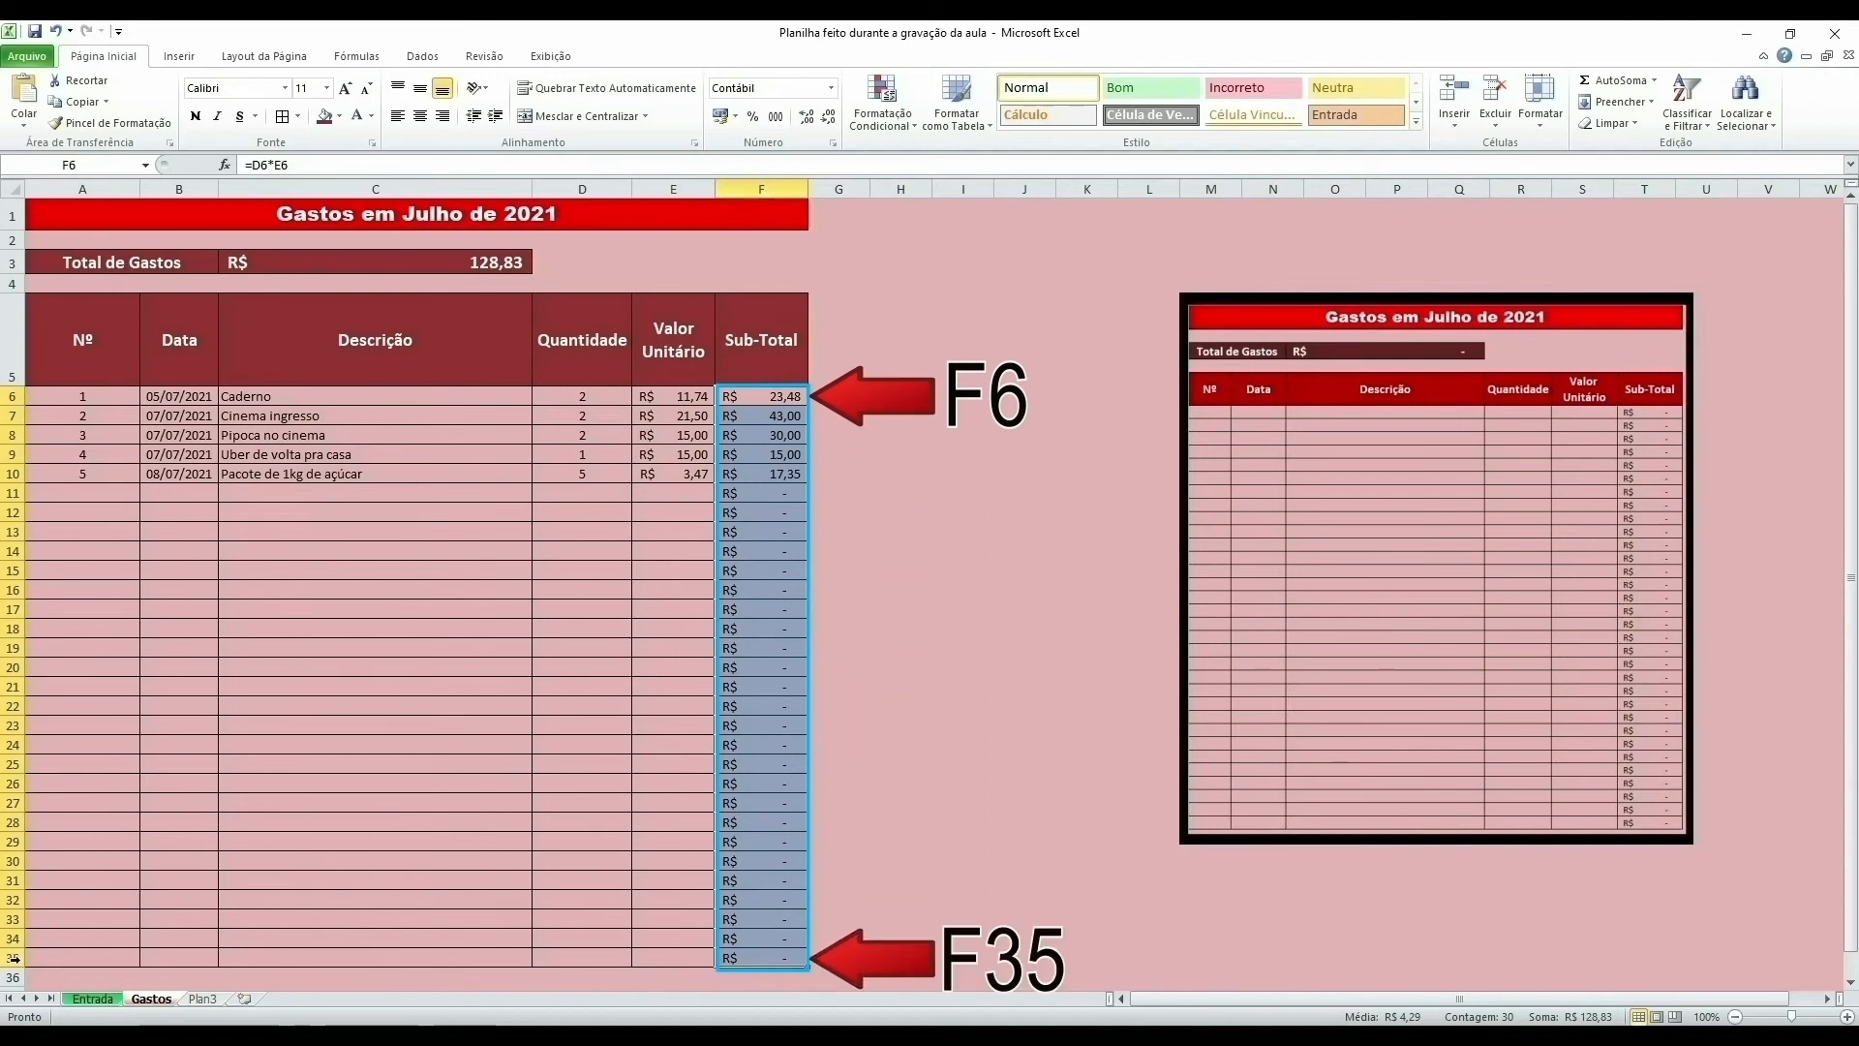
pyautogui.click(637, 852)
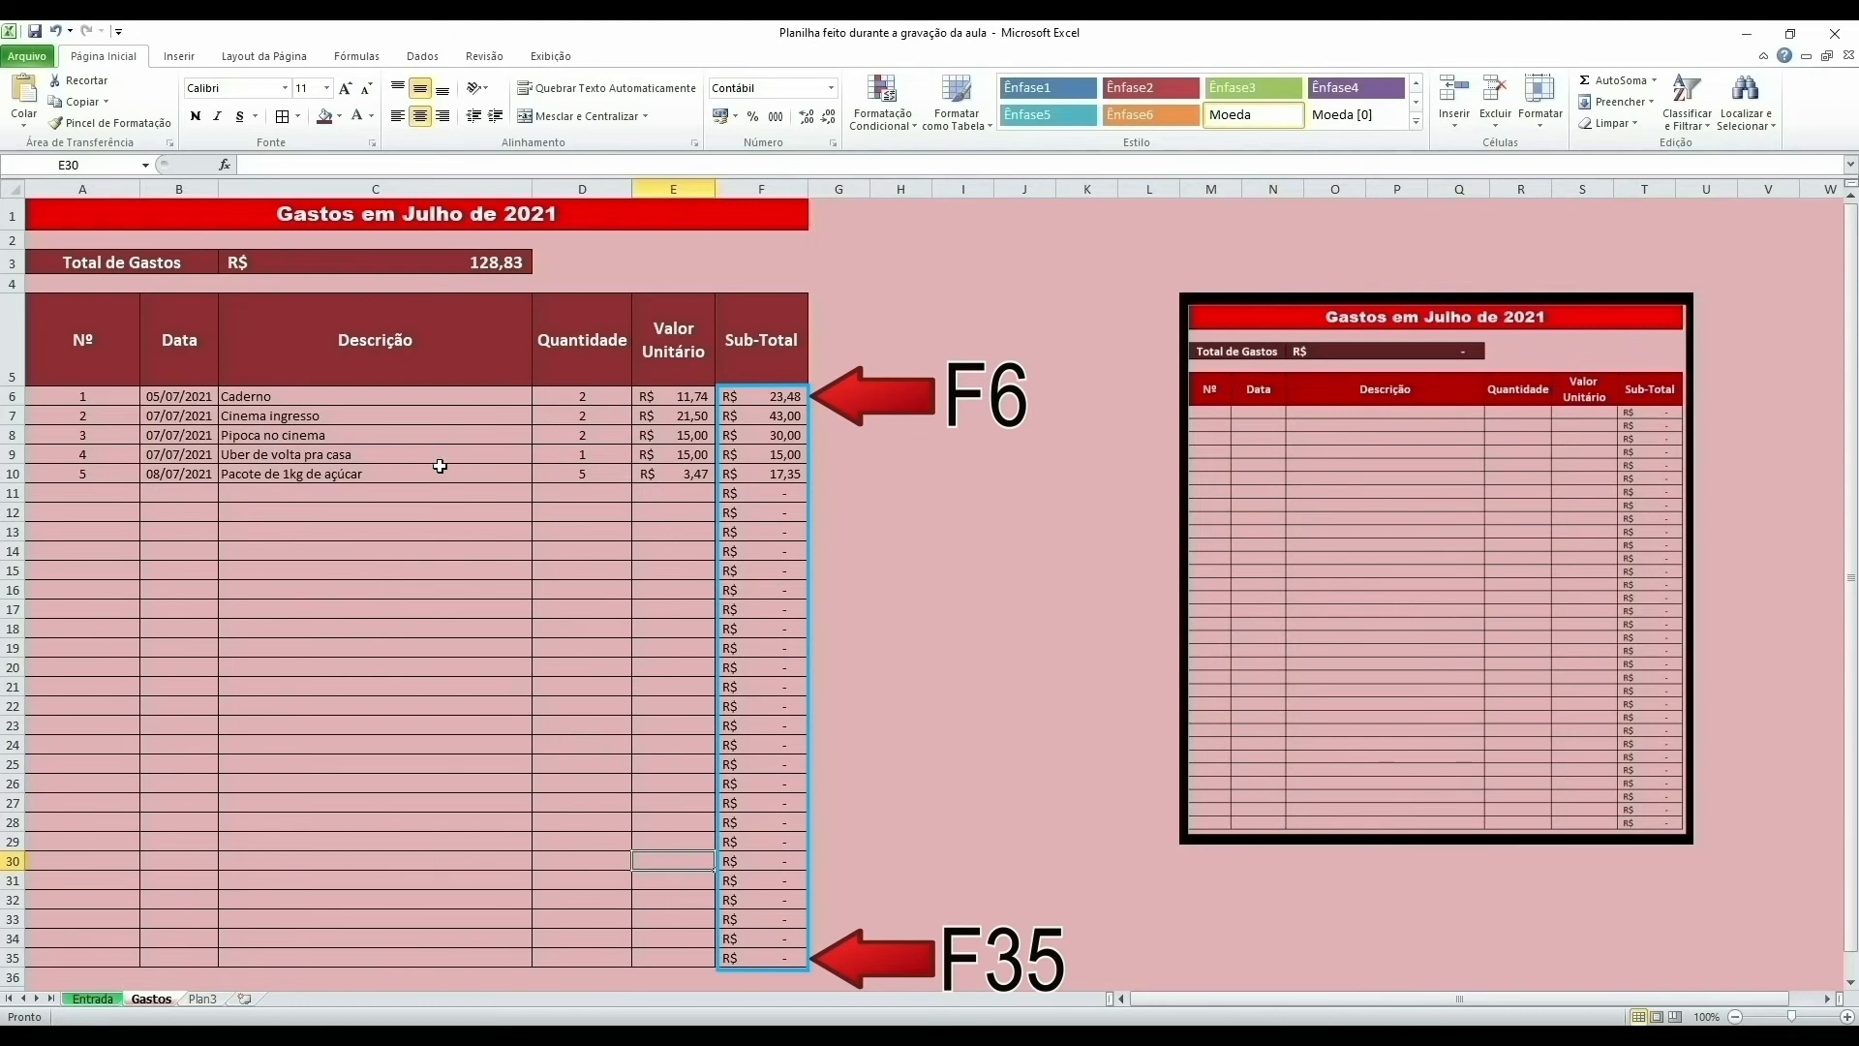
pyautogui.click(431, 260)
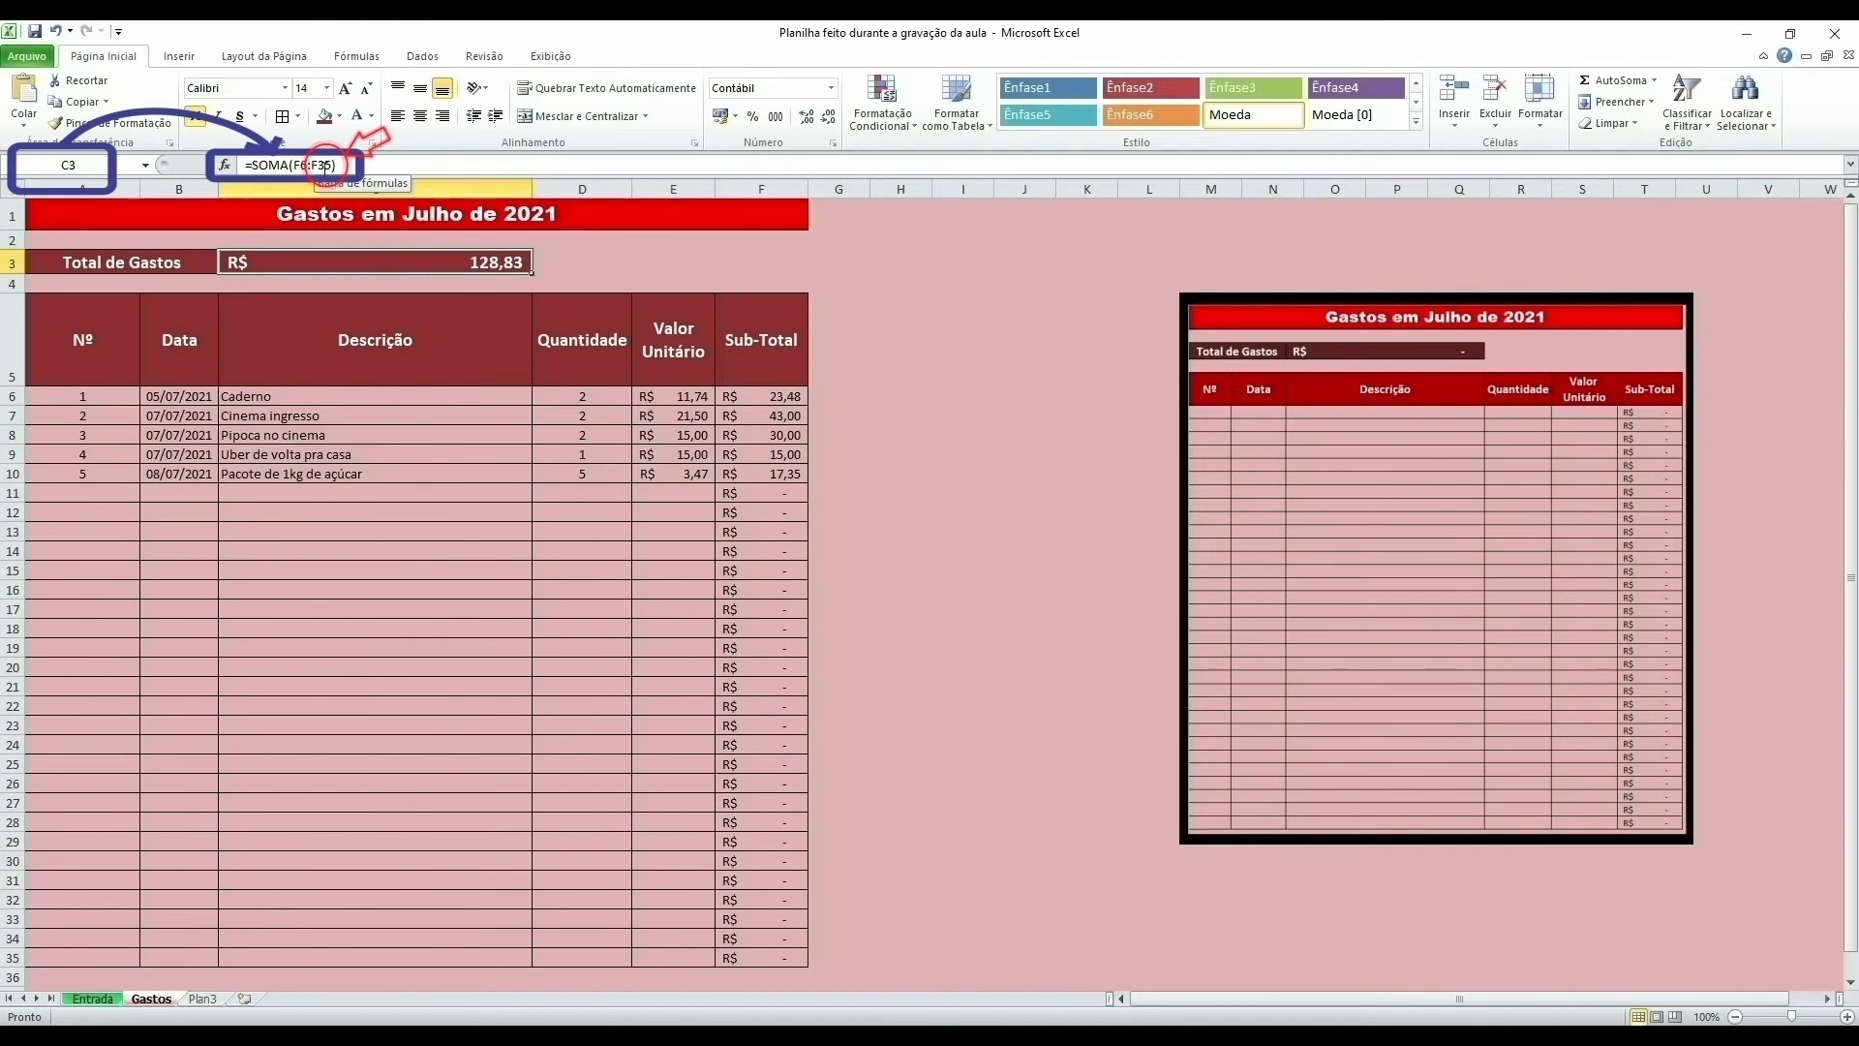
# Step: Extend the expense table by filling row 35's borders, formatting and Sub-Total formula across columns A to F down to row 50
pyautogui.scroll(-4, 290, 726)
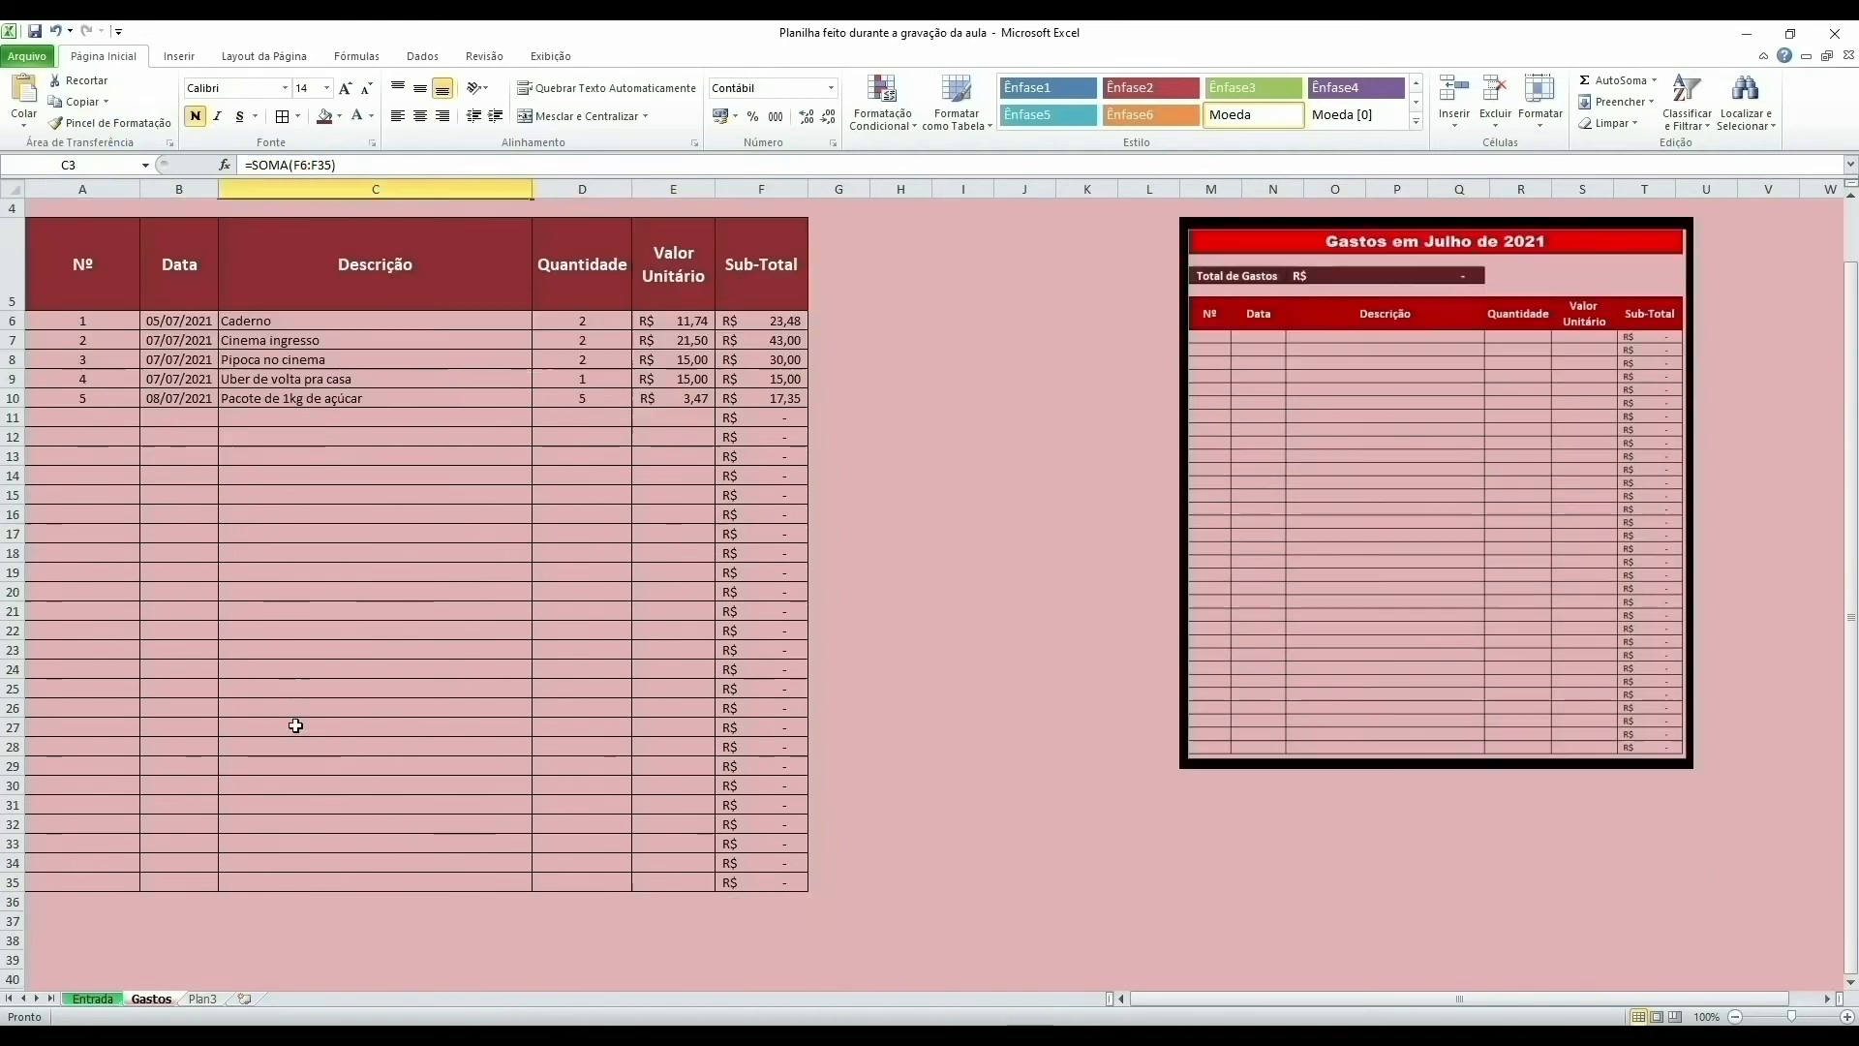
pyautogui.scroll(-2, 213, 746)
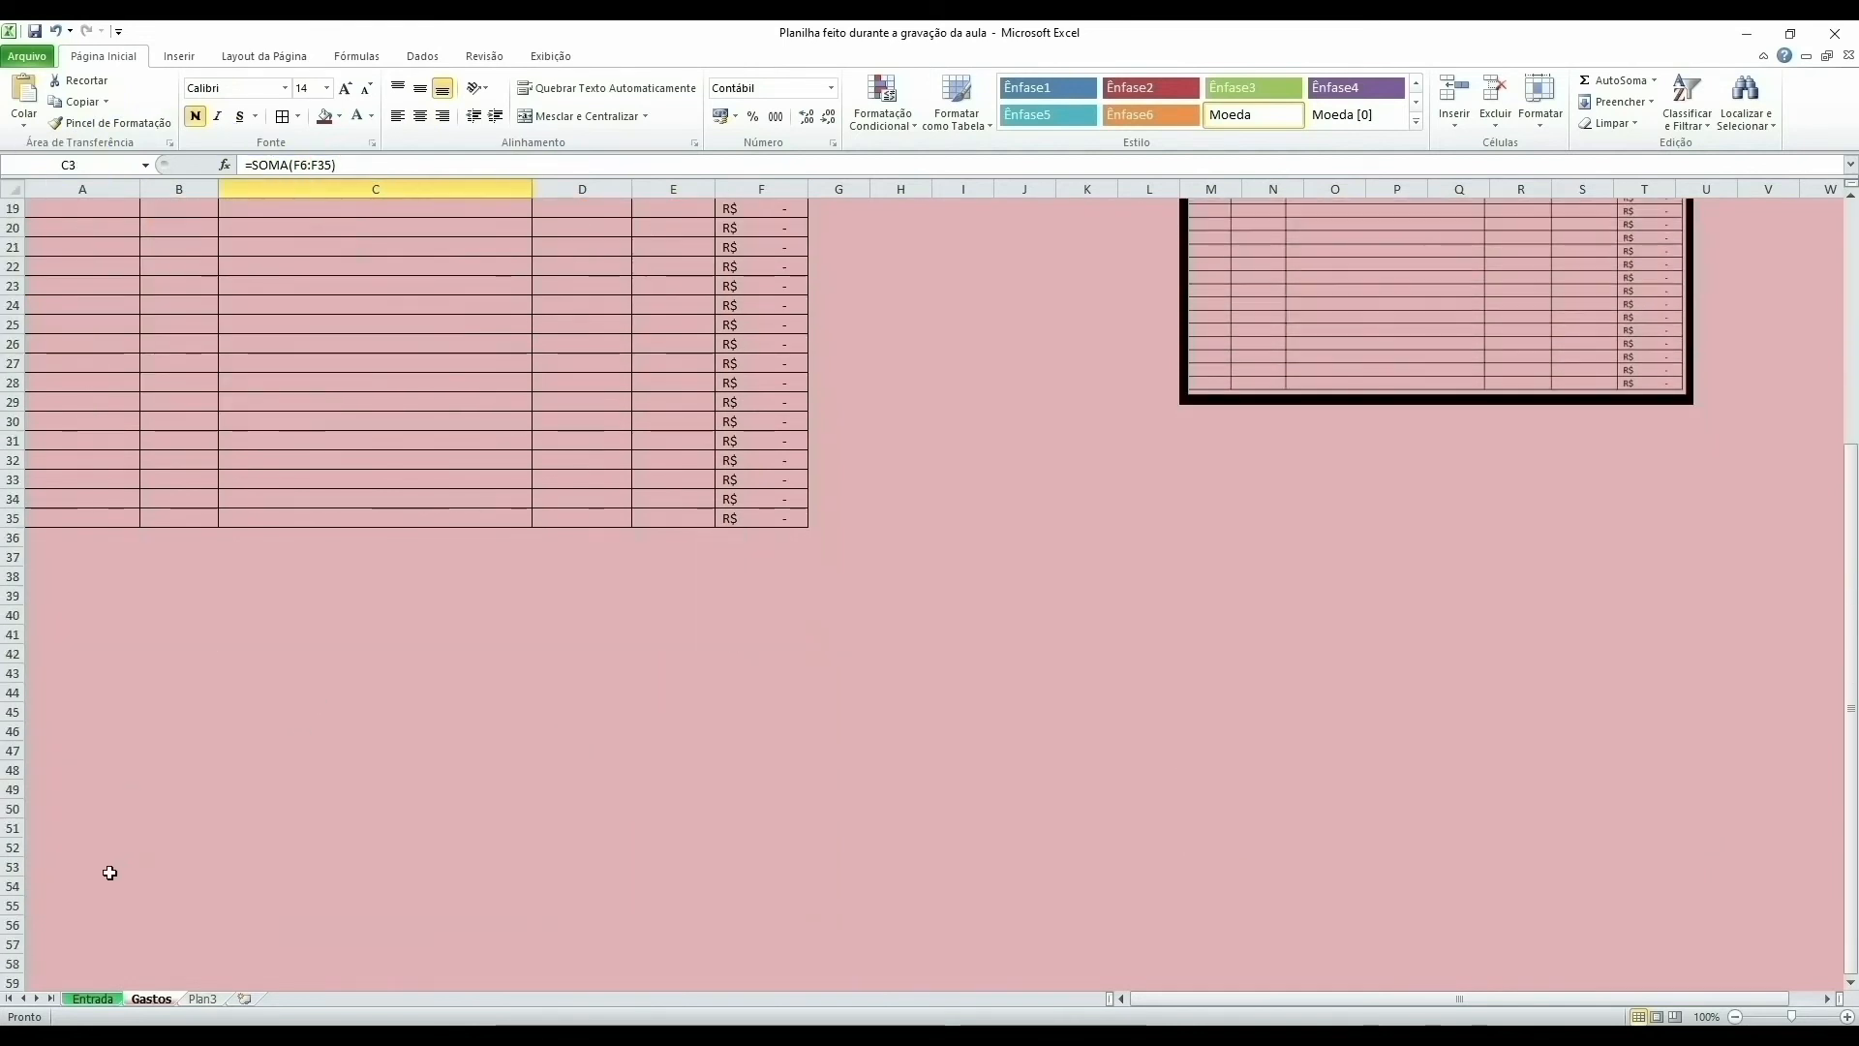
pyautogui.click(43, 805)
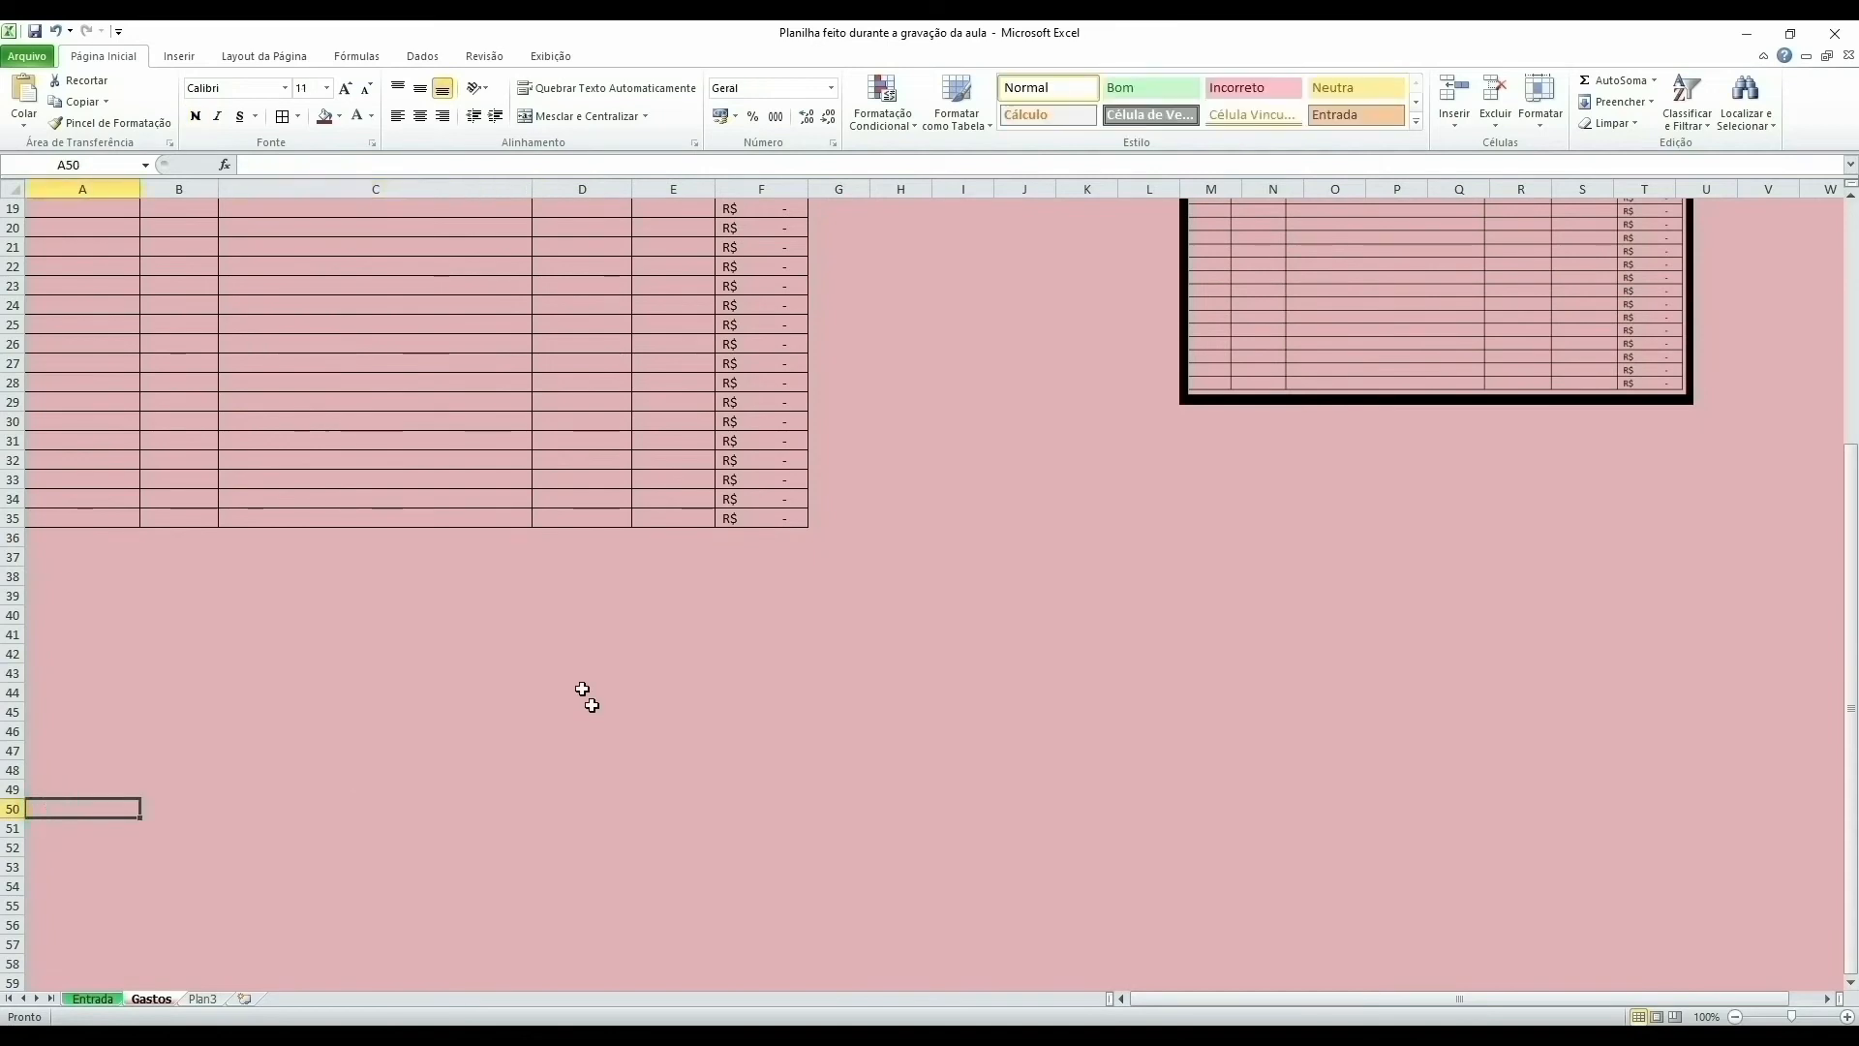
pyautogui.moveTo(59, 543); pyautogui.dragTo(753, 811)
pyautogui.click(68, 518)
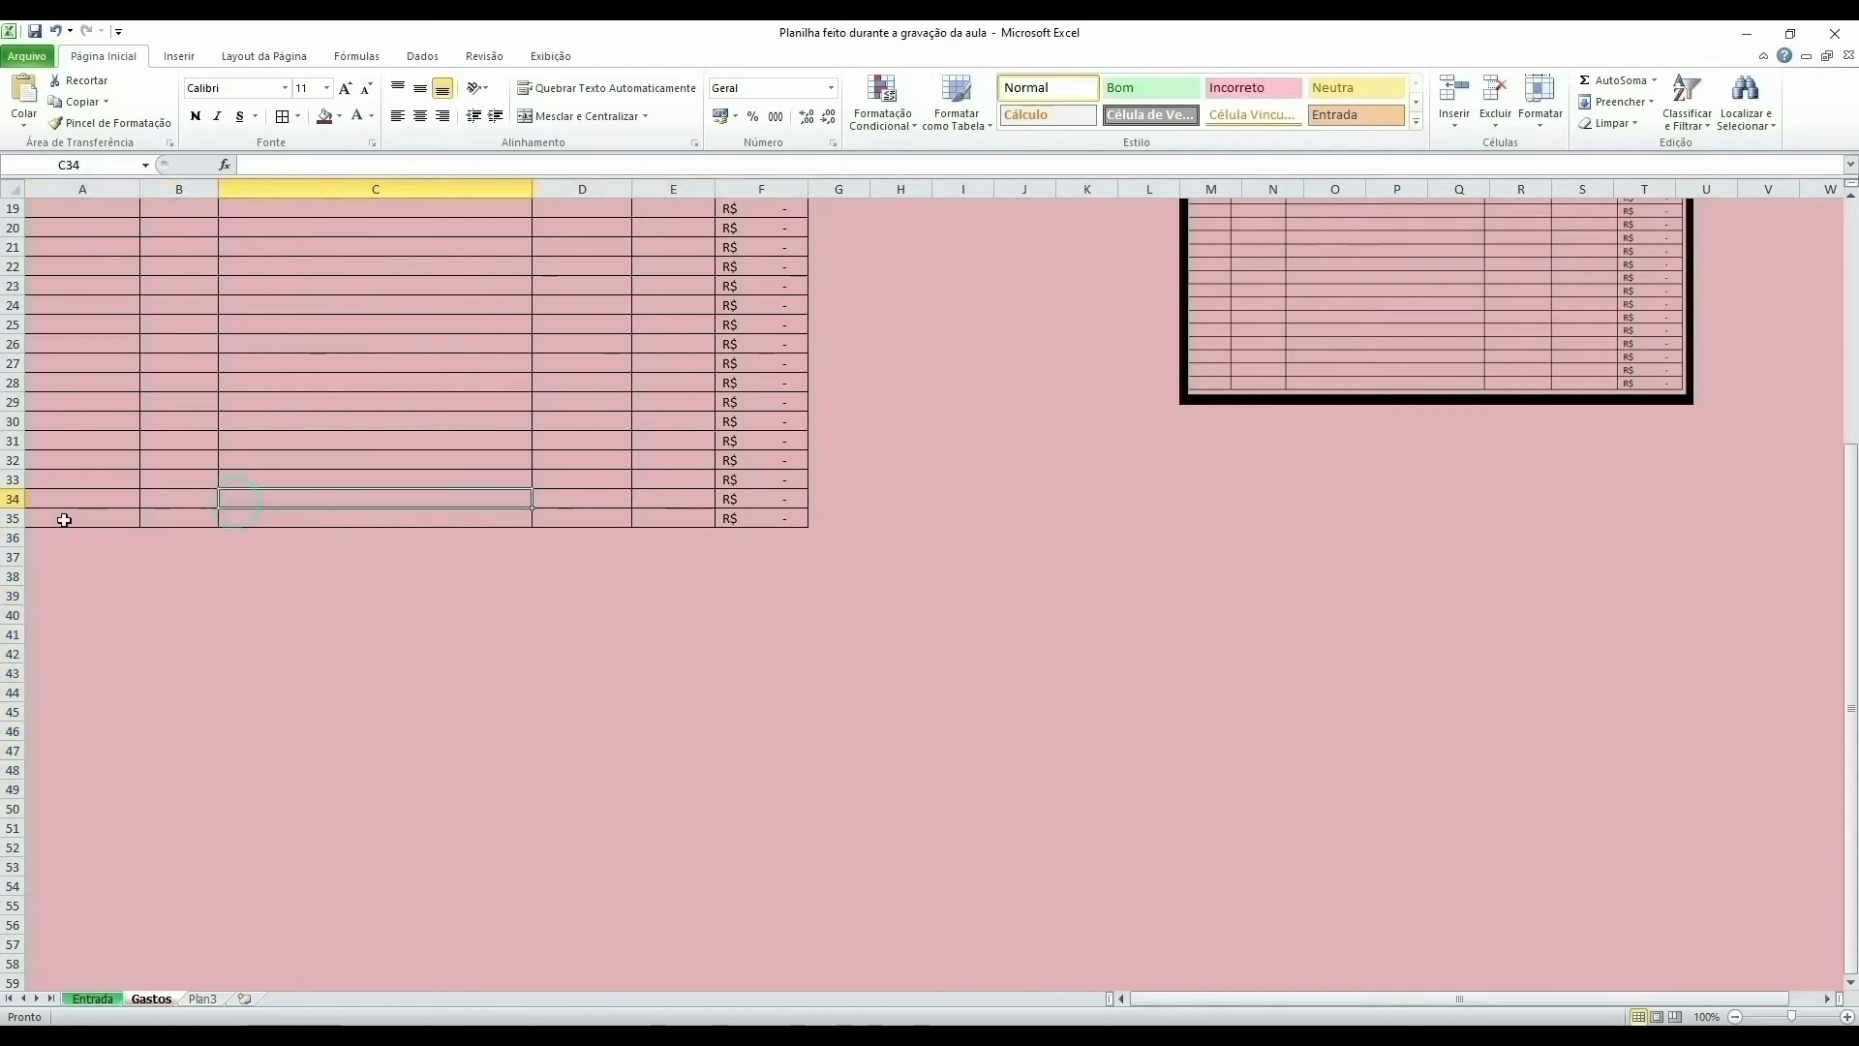
pyautogui.moveTo(181, 522); pyautogui.dragTo(803, 813)
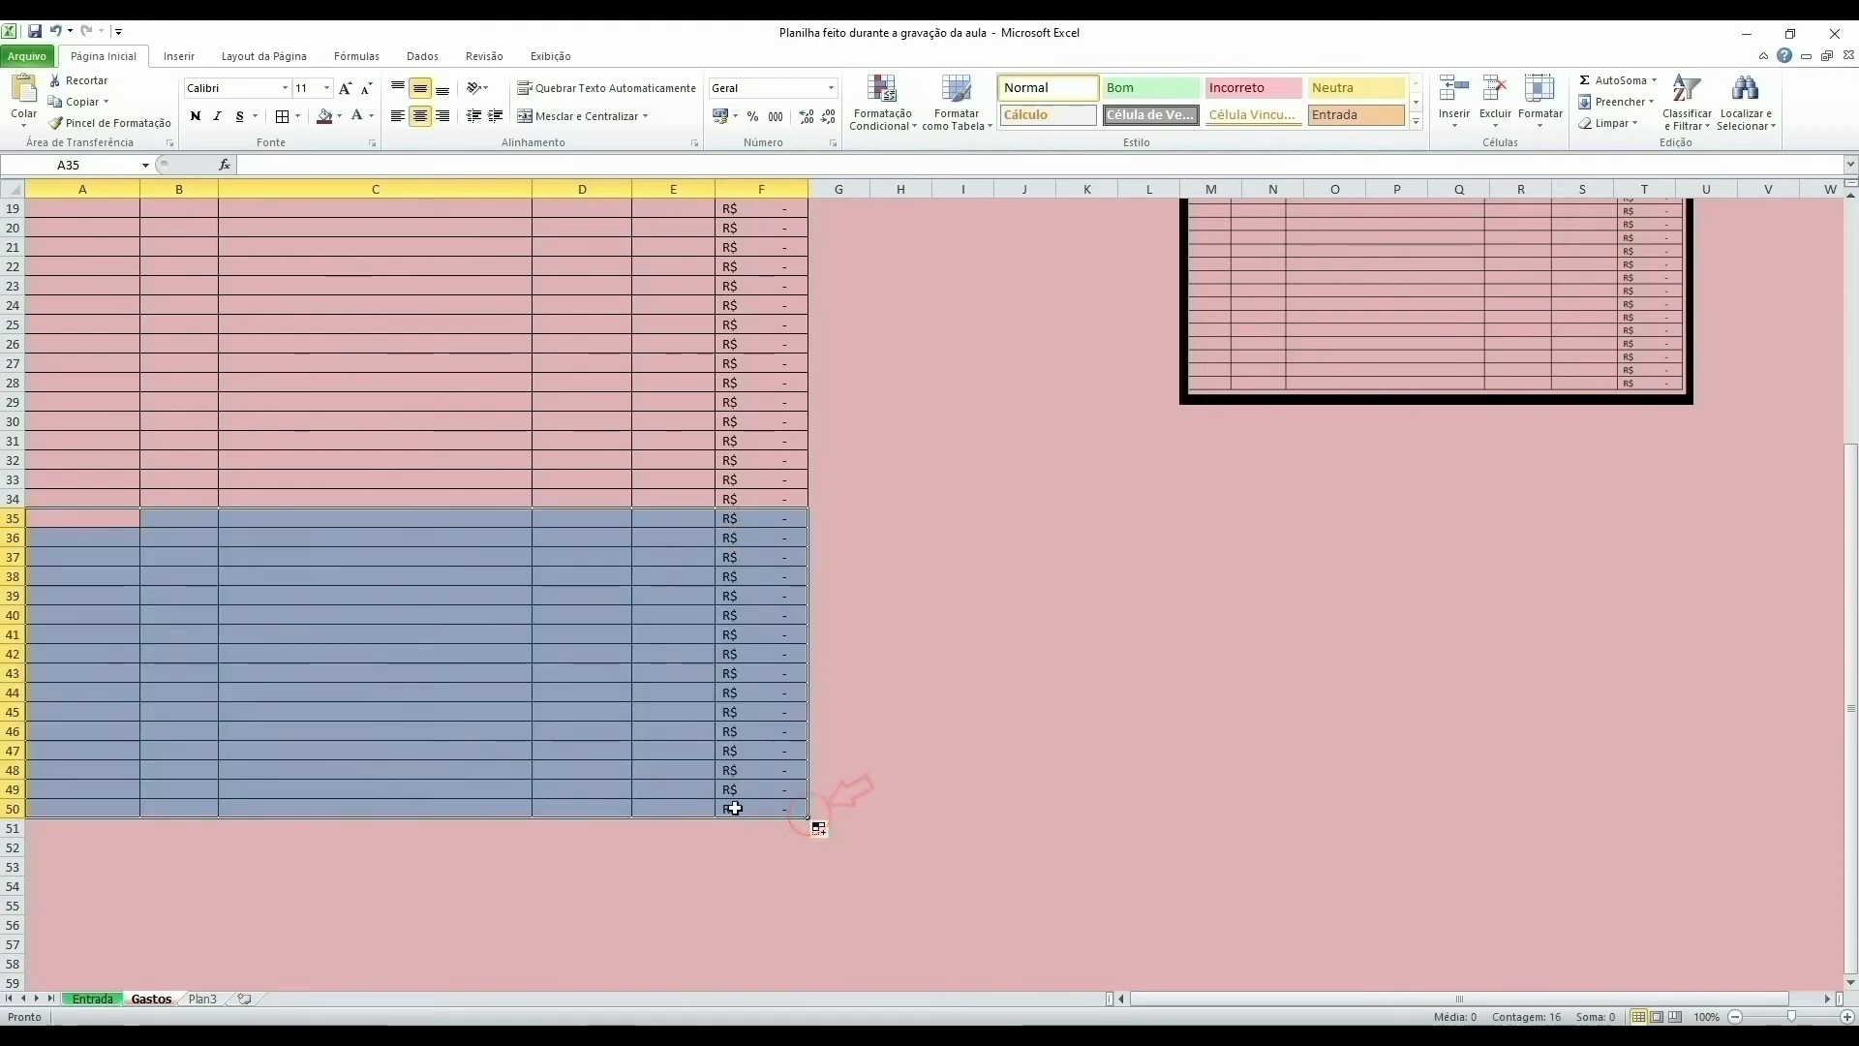
pyautogui.click(727, 803)
pyautogui.scroll(6, 668, 717)
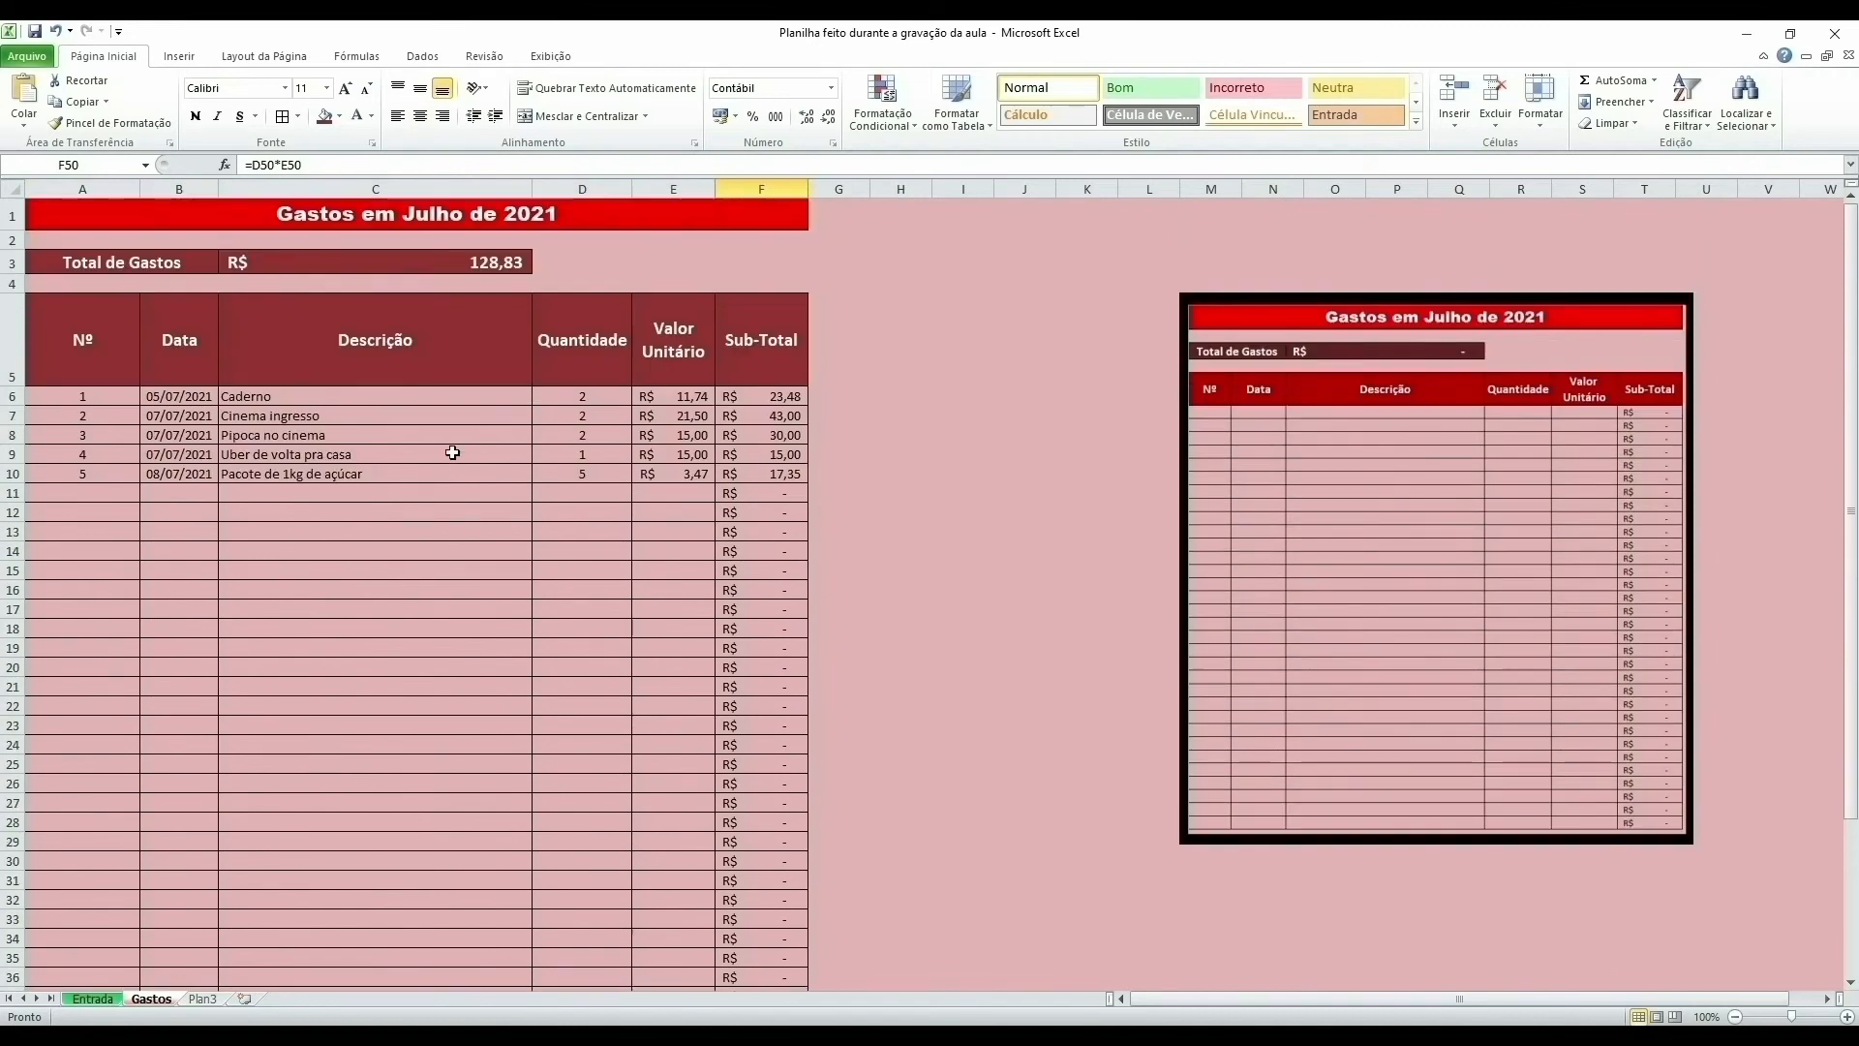
pyautogui.click(456, 264)
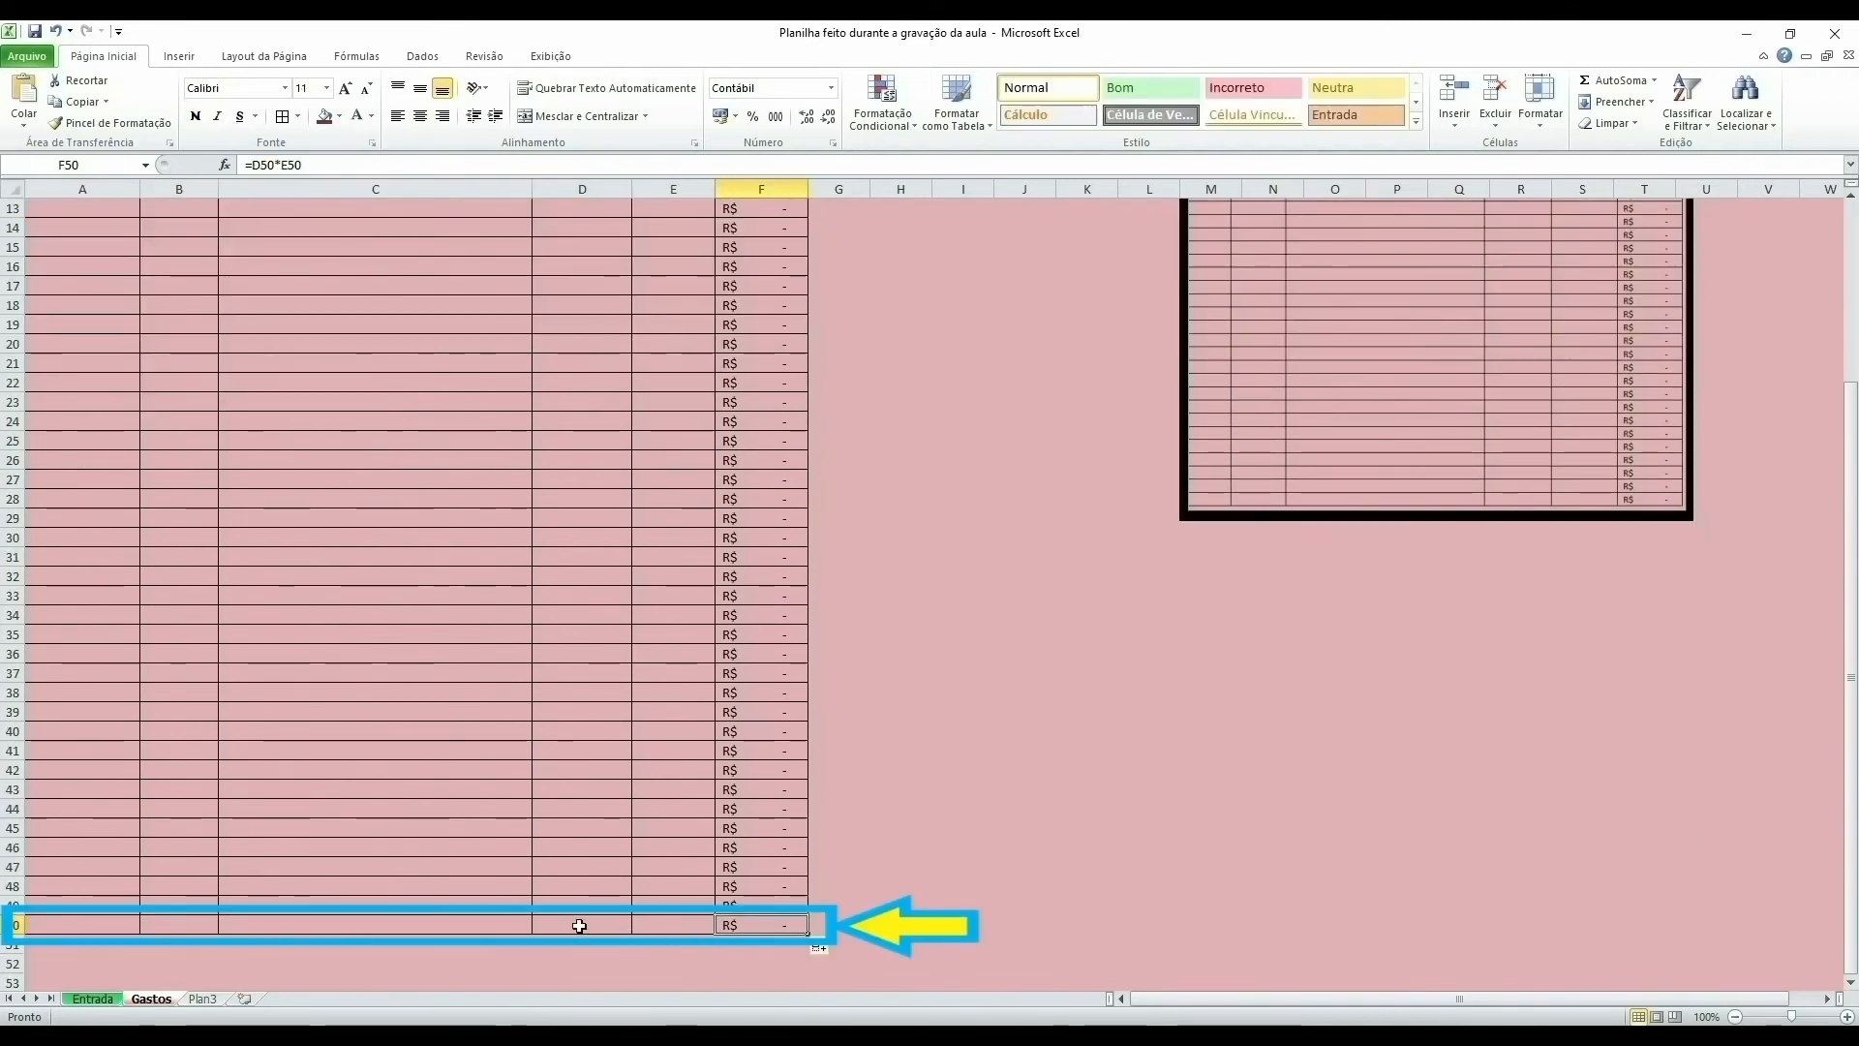
# Step: Start an expense in row 50 with number 50 in A50 and the date 28/7 in B50
pyautogui.click(579, 925)
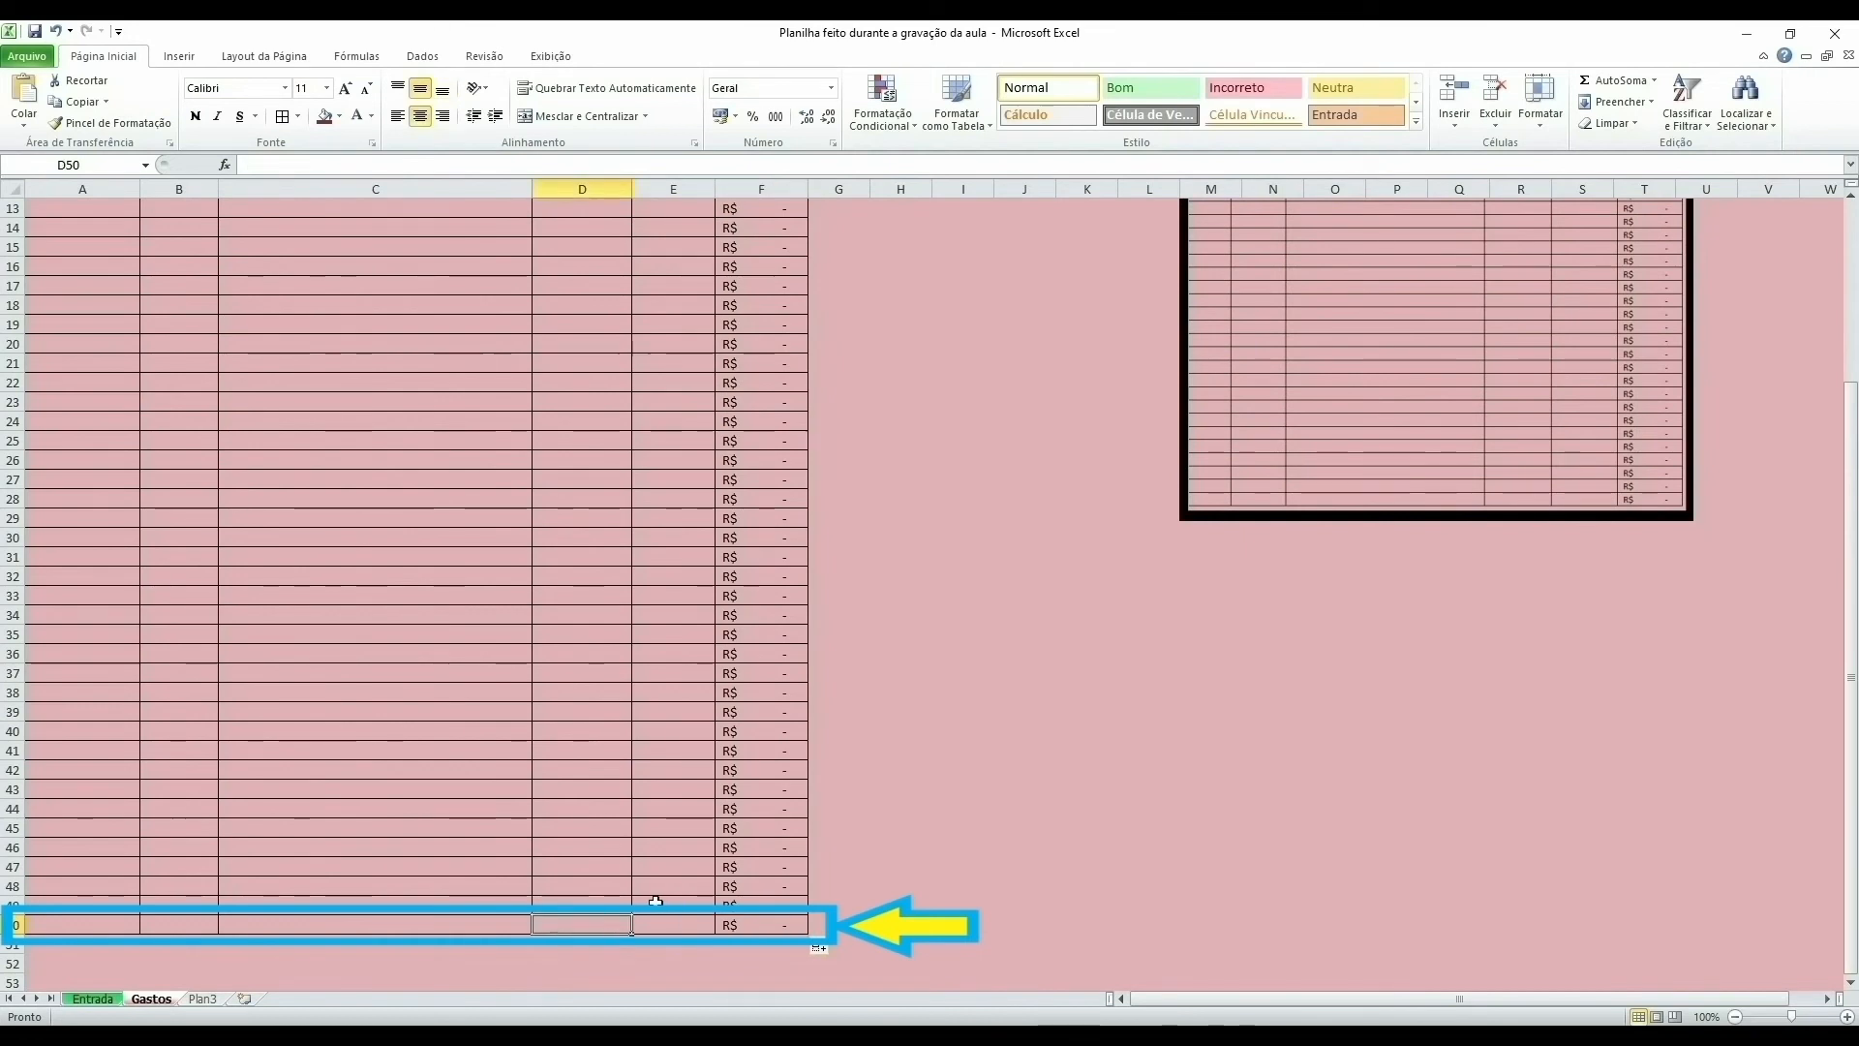
pyautogui.press('Left')
pyautogui.press('Left')
pyautogui.press('Left')
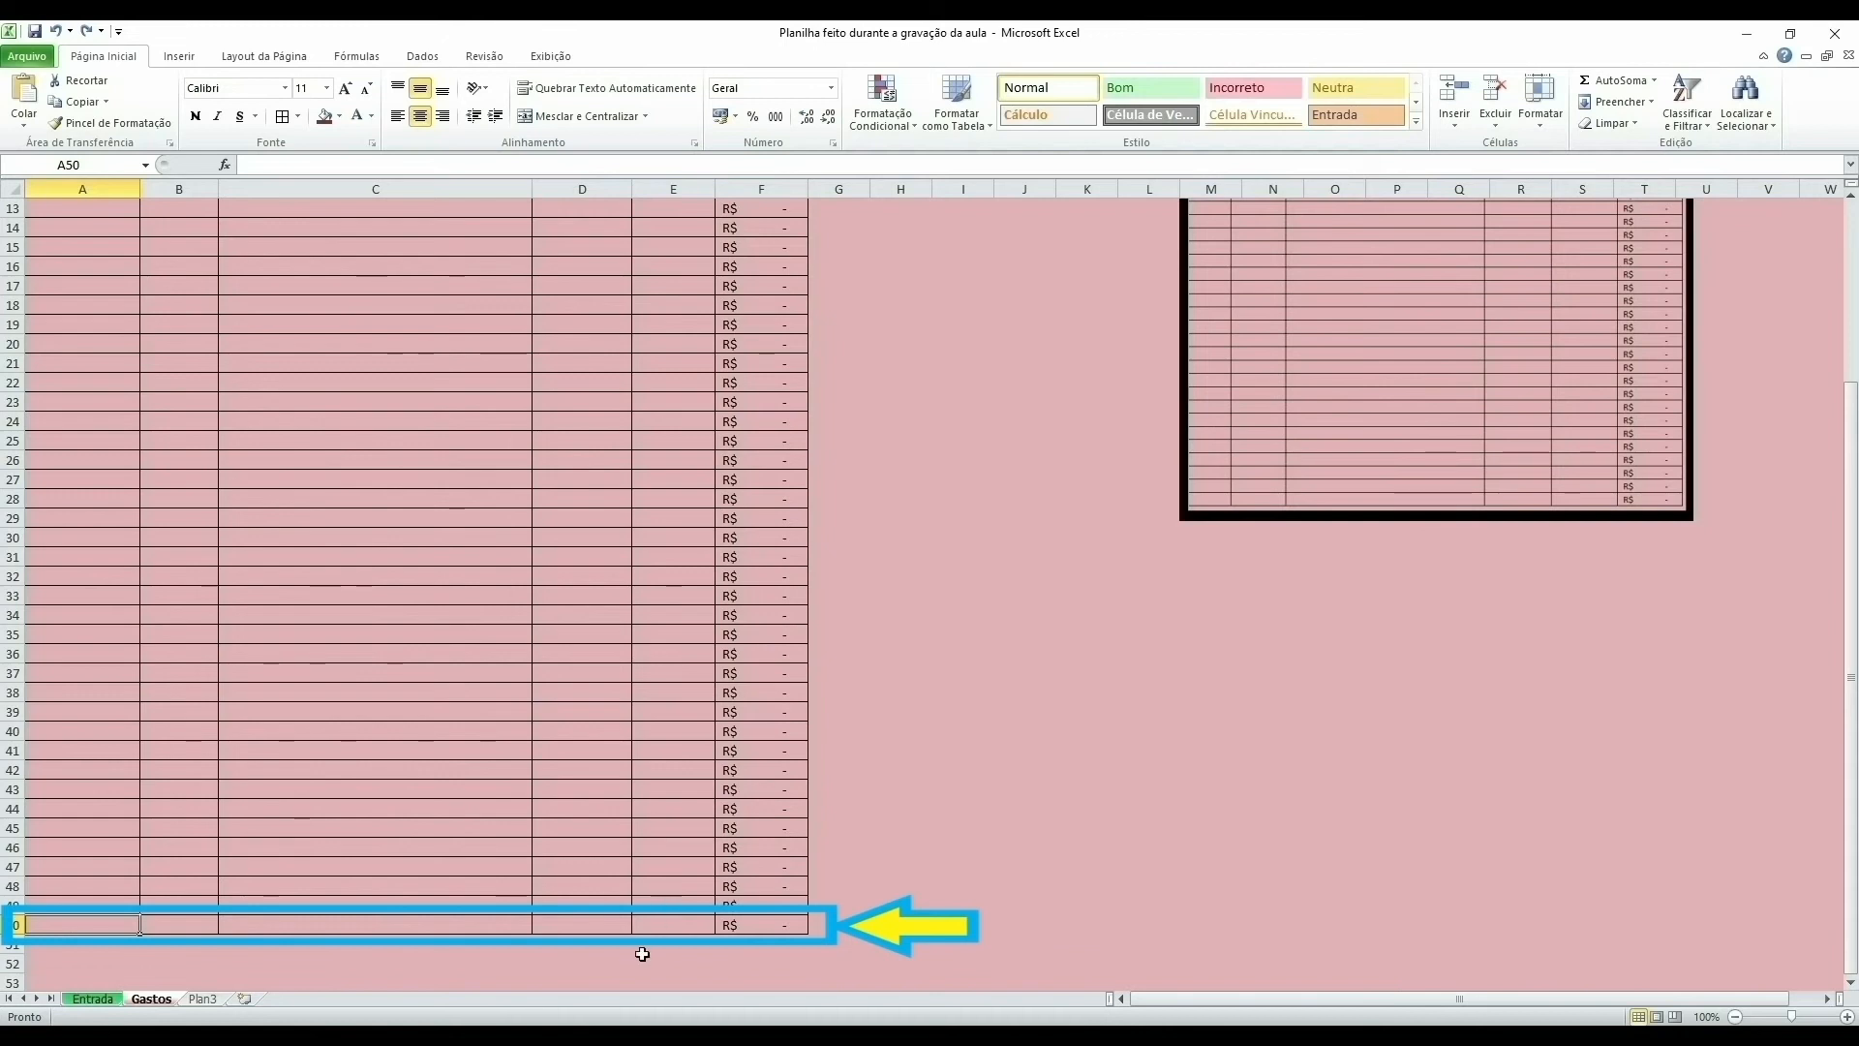
pyautogui.scroll(4, 705, 876)
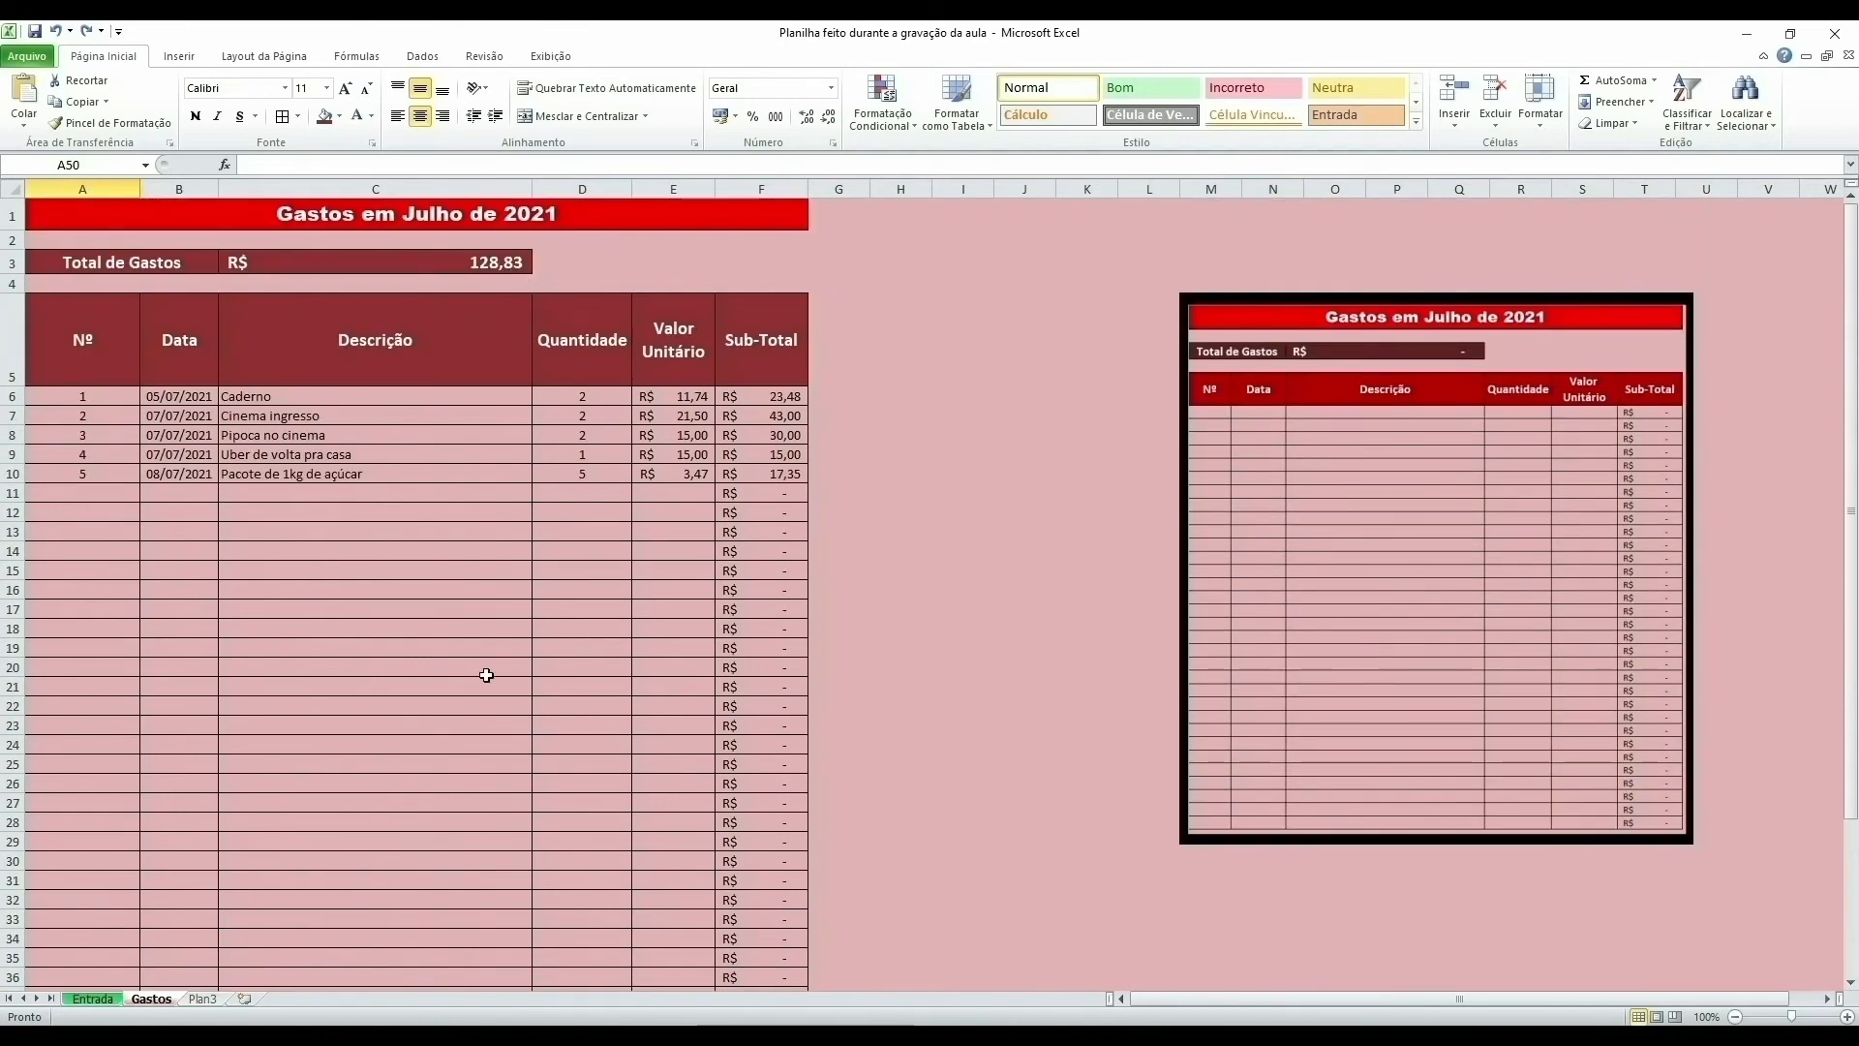
pyautogui.scroll(-5, 485, 676)
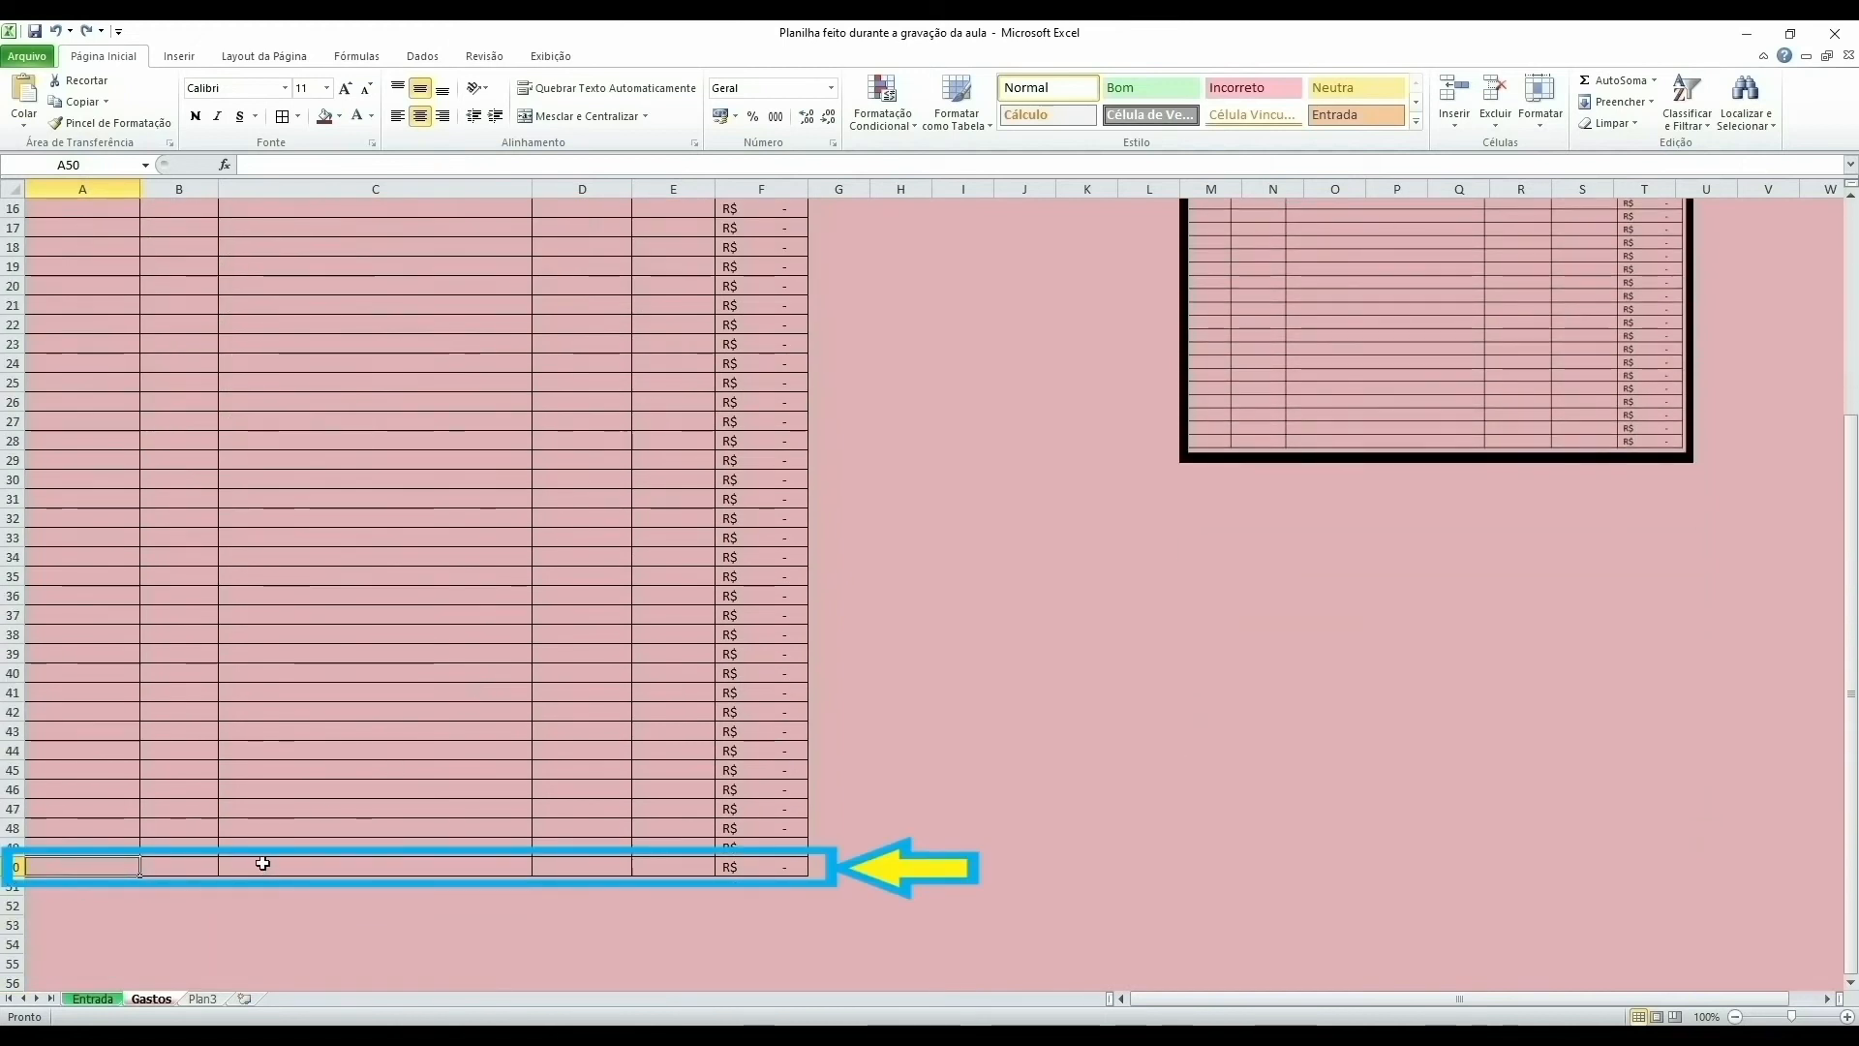
pyautogui.write('50')
pyautogui.press('Tab')
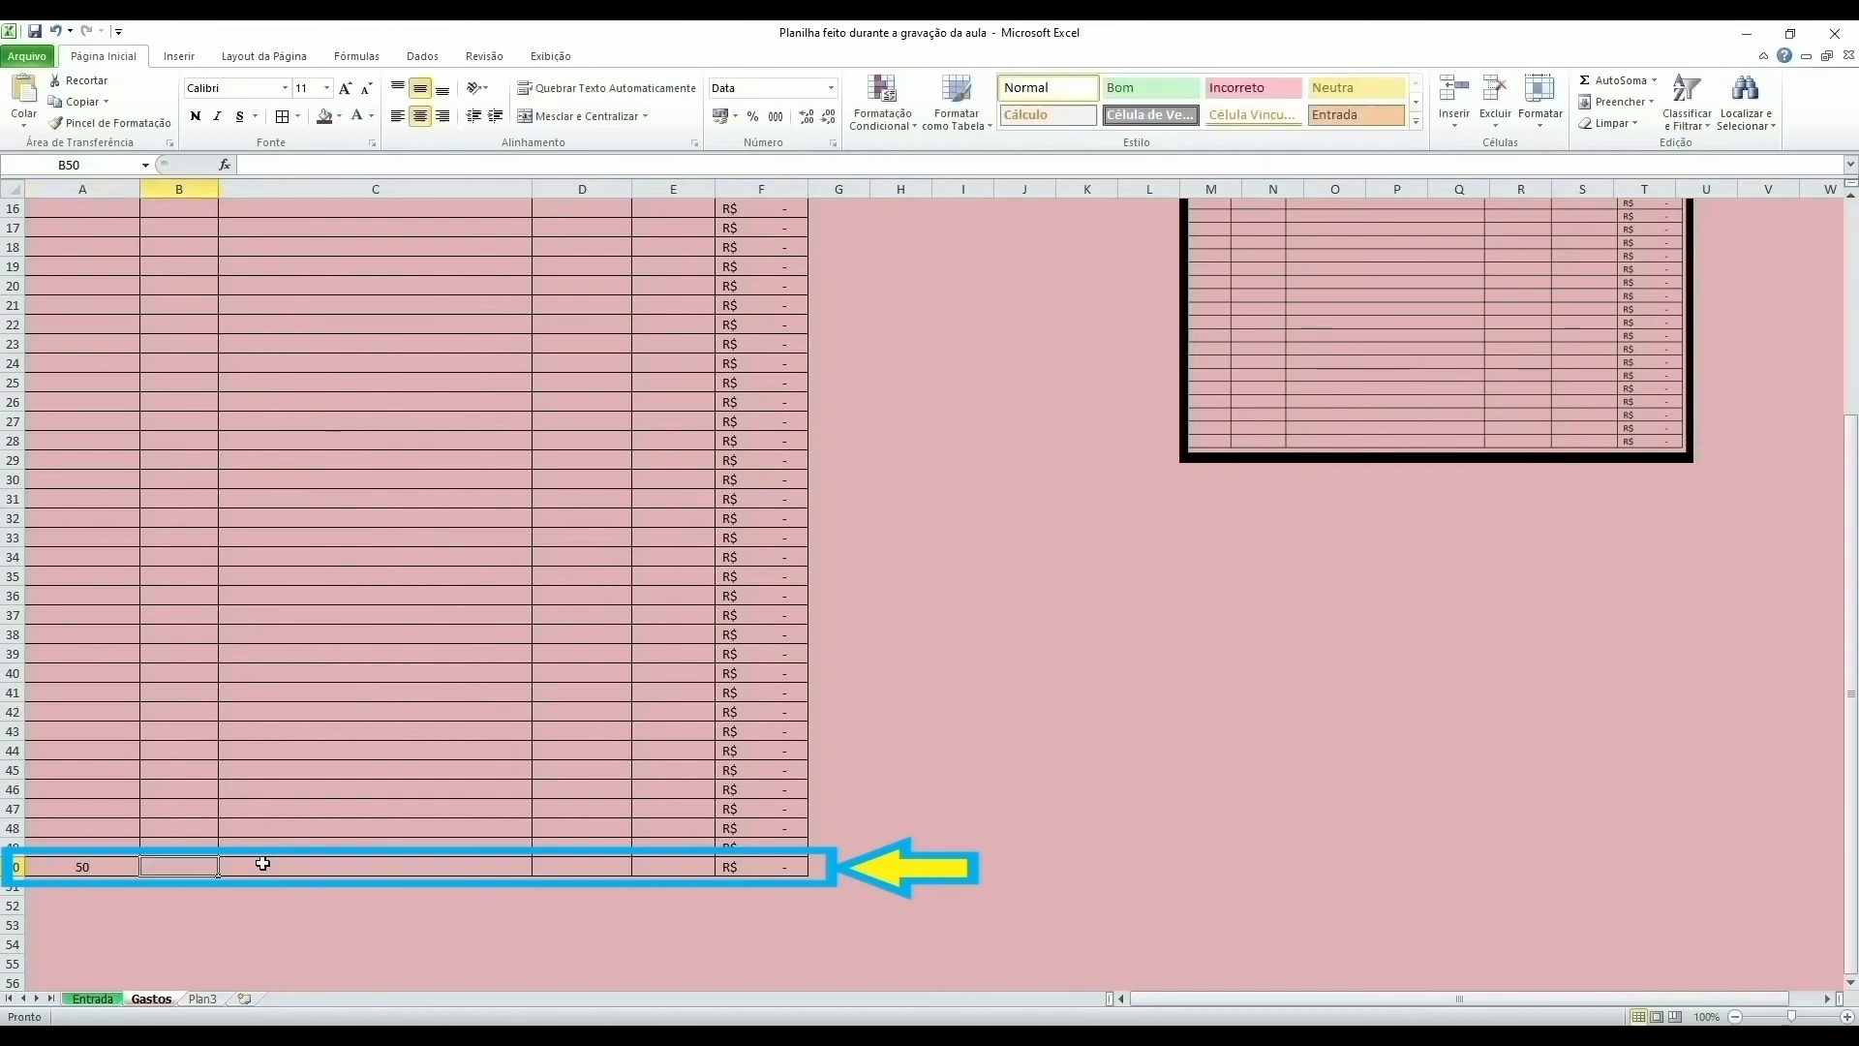
pyautogui.write('28/7')
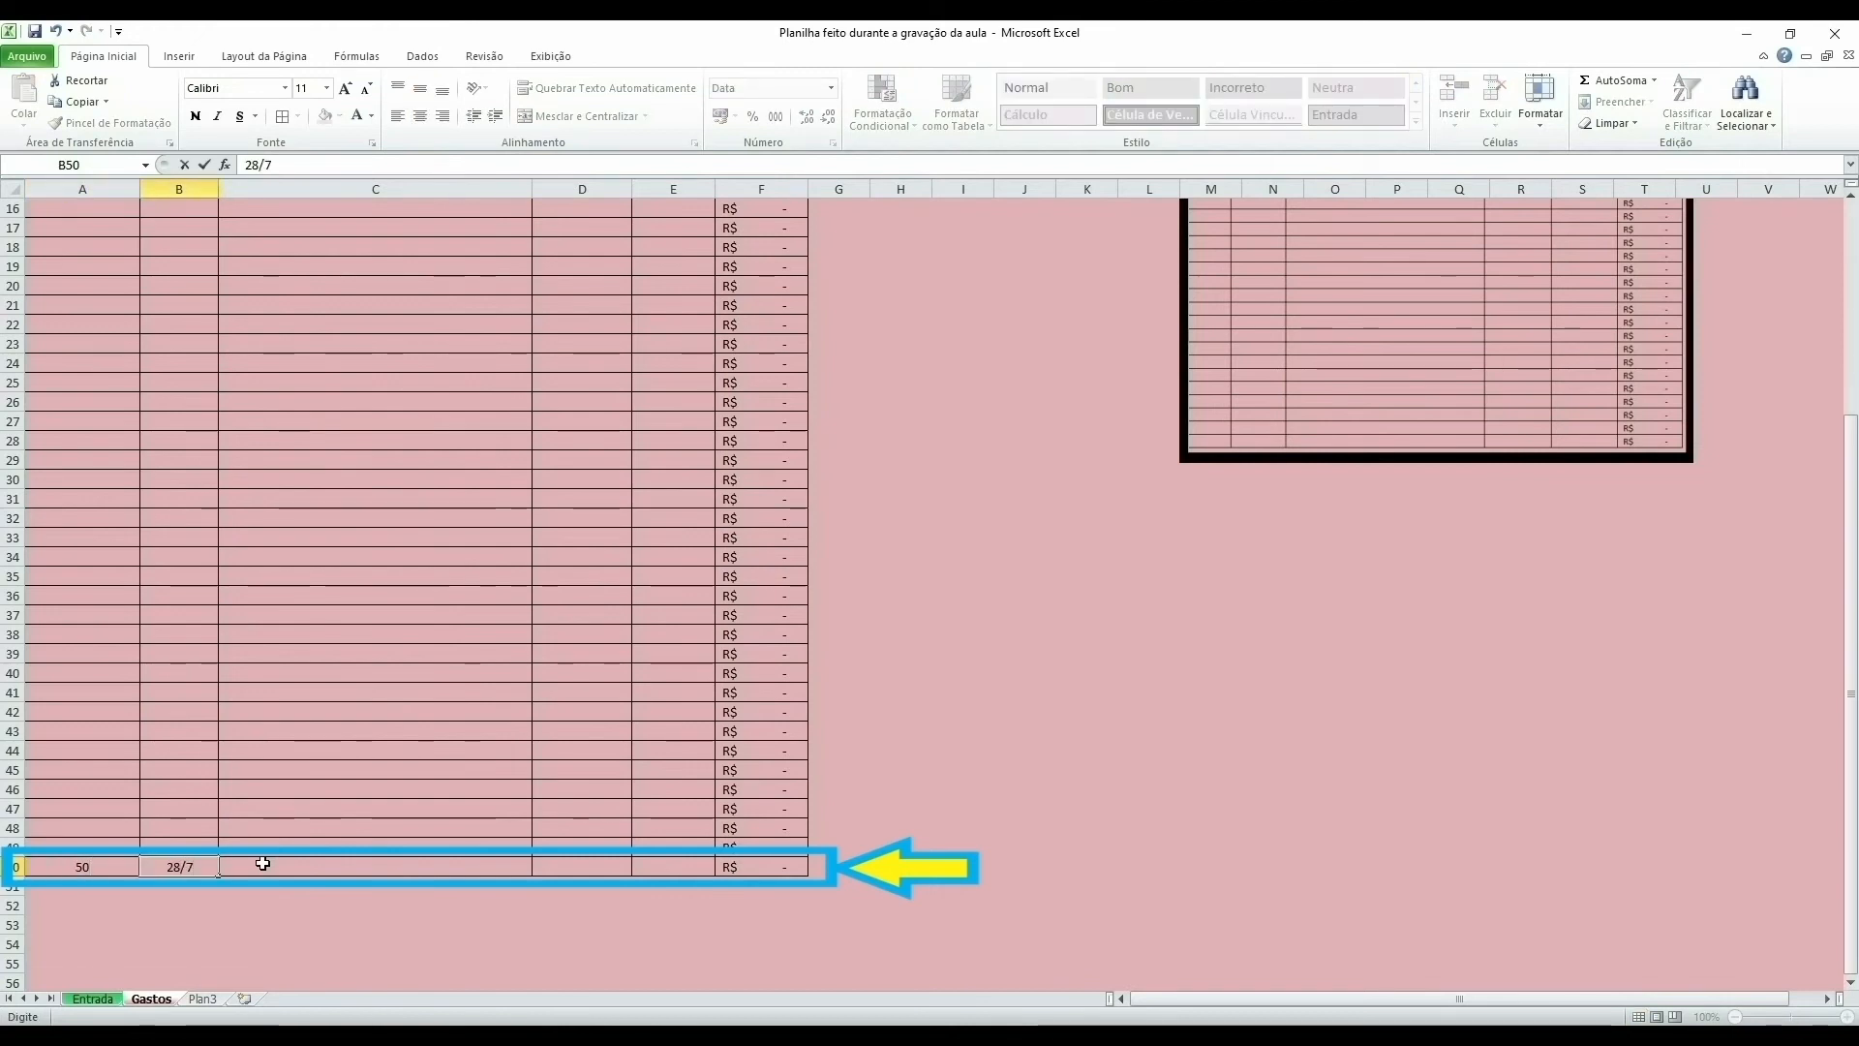
pyautogui.press('Tab')
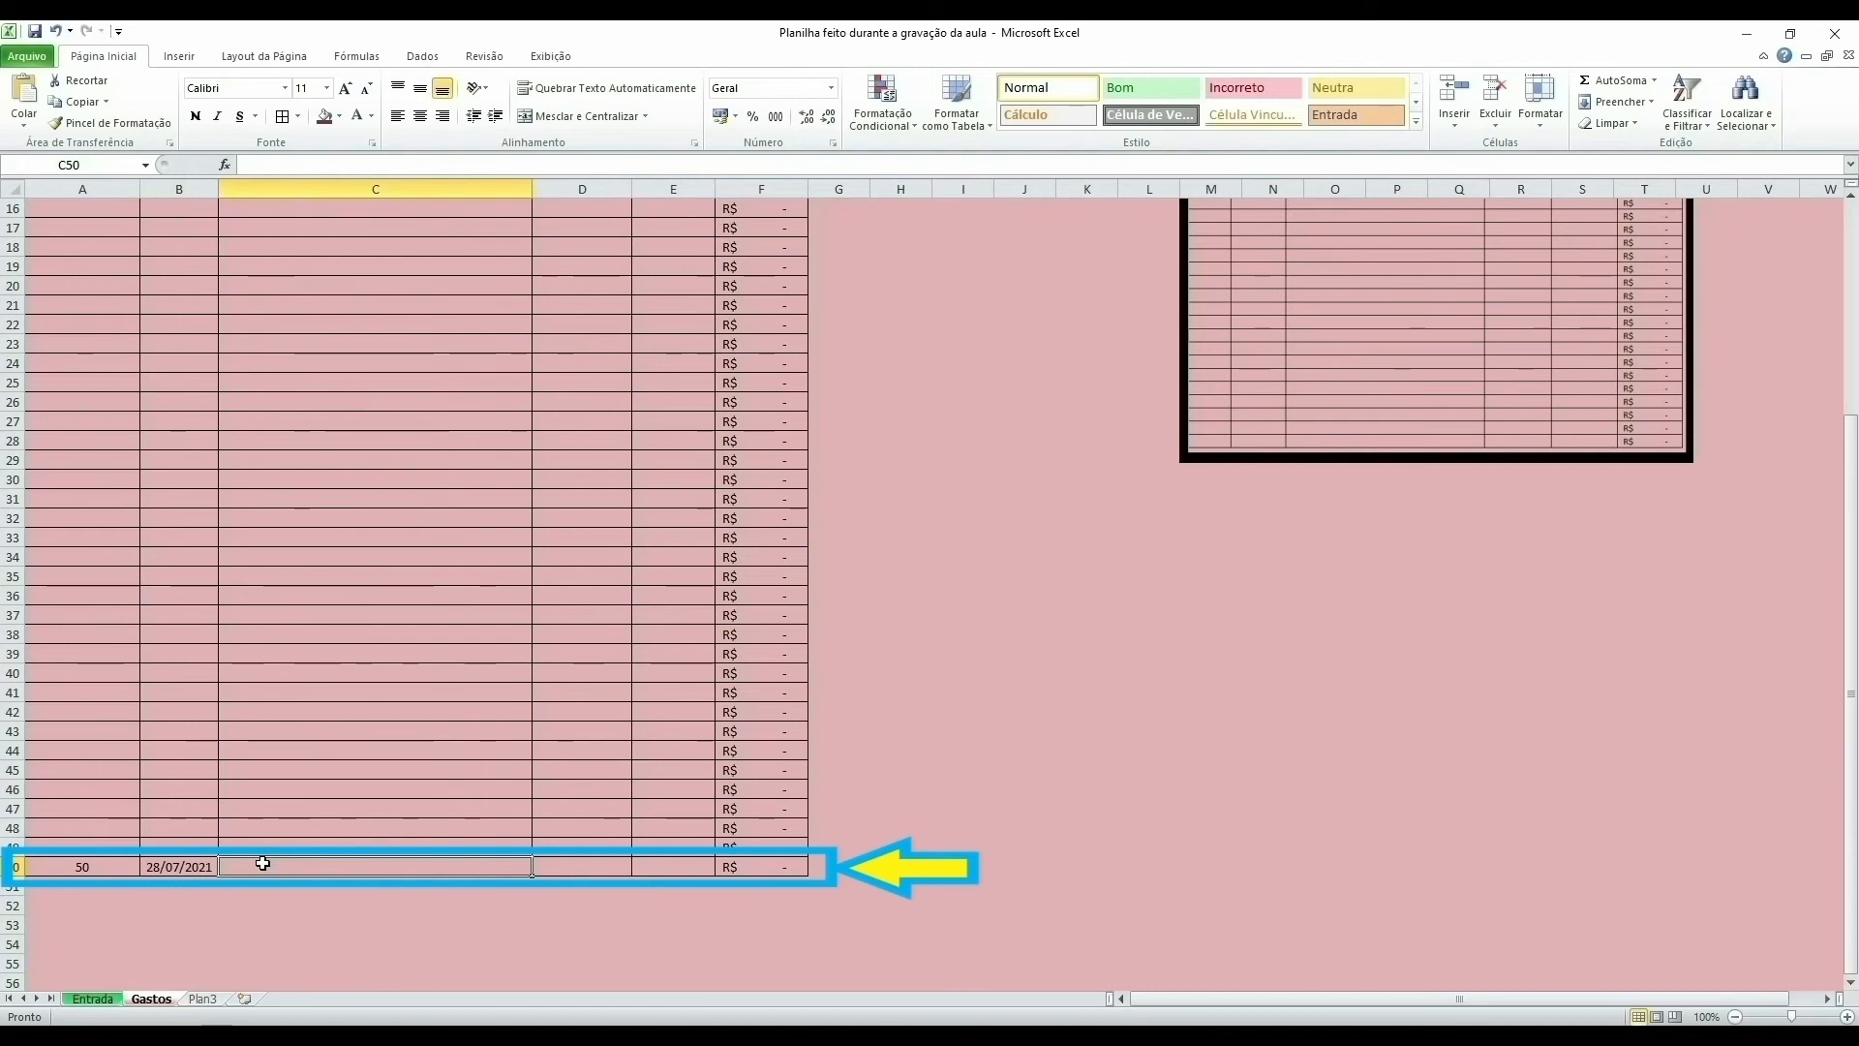
# Step: Enter the description Pacote de pilhas AA in C50
pyautogui.write('P')
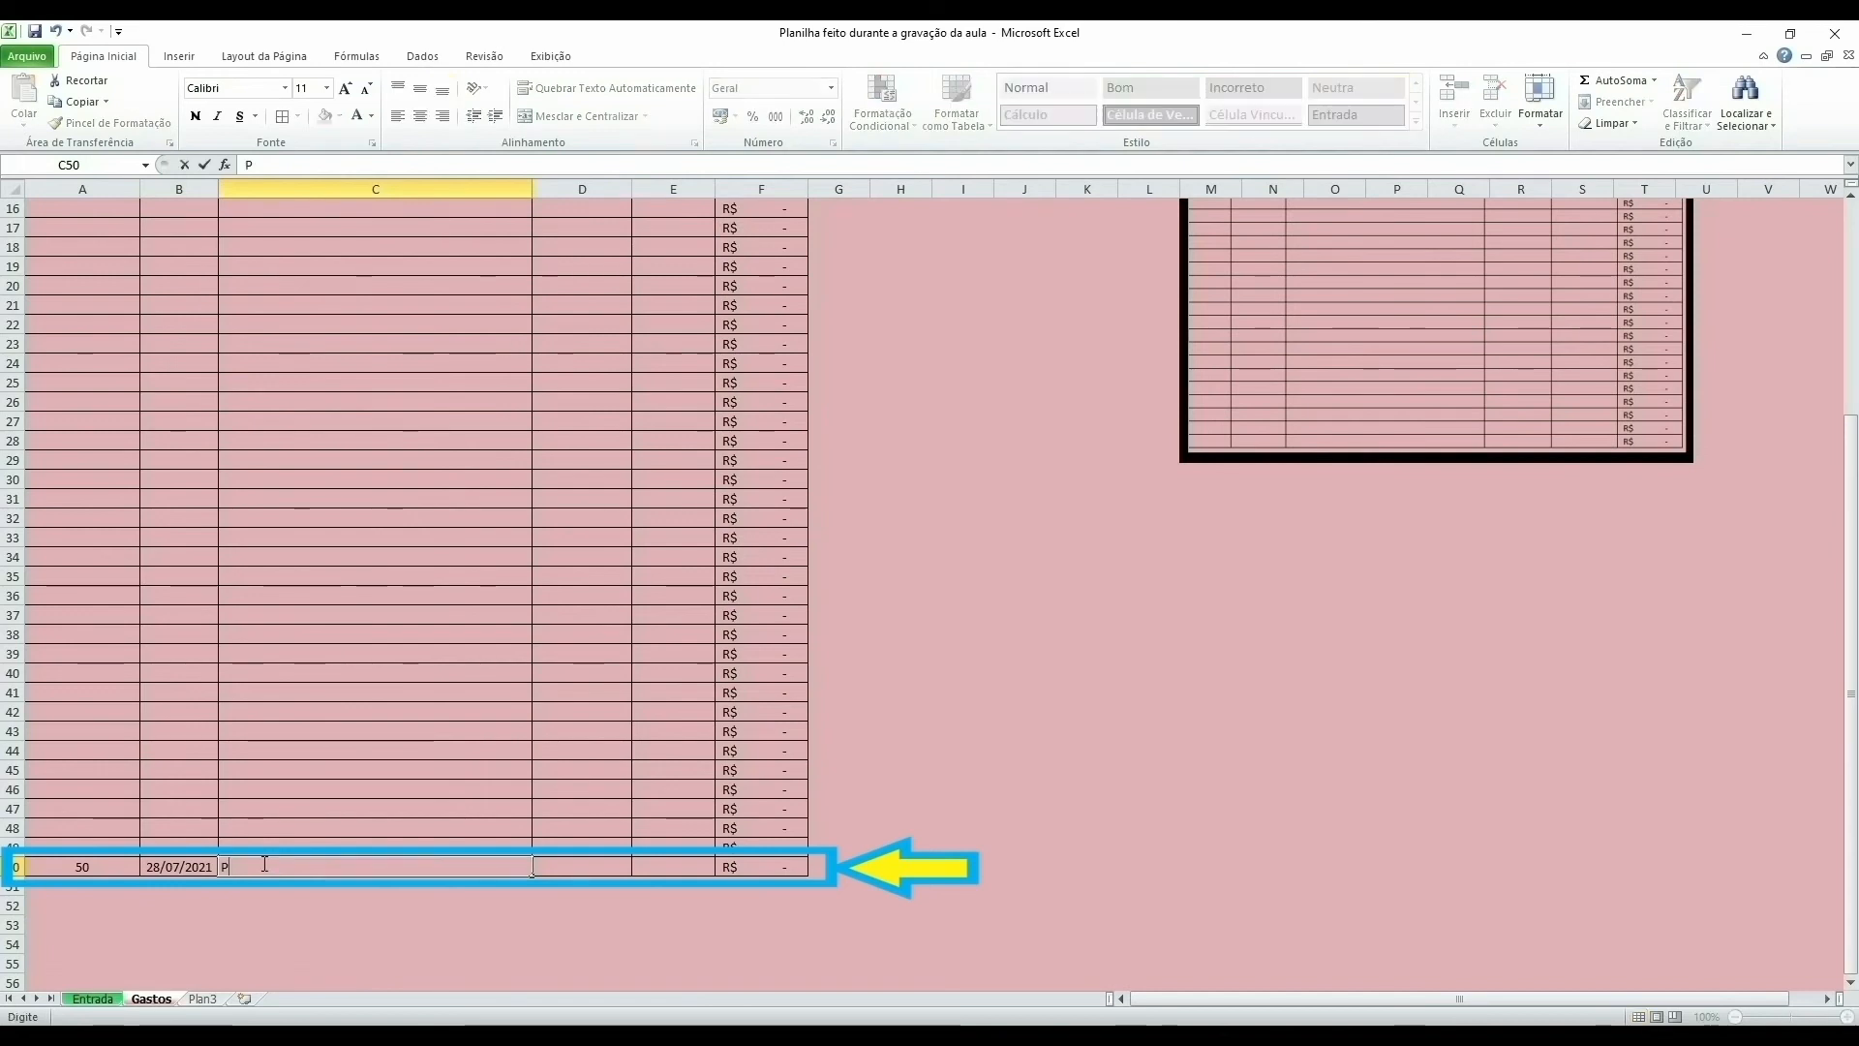
pyautogui.write('acote de')
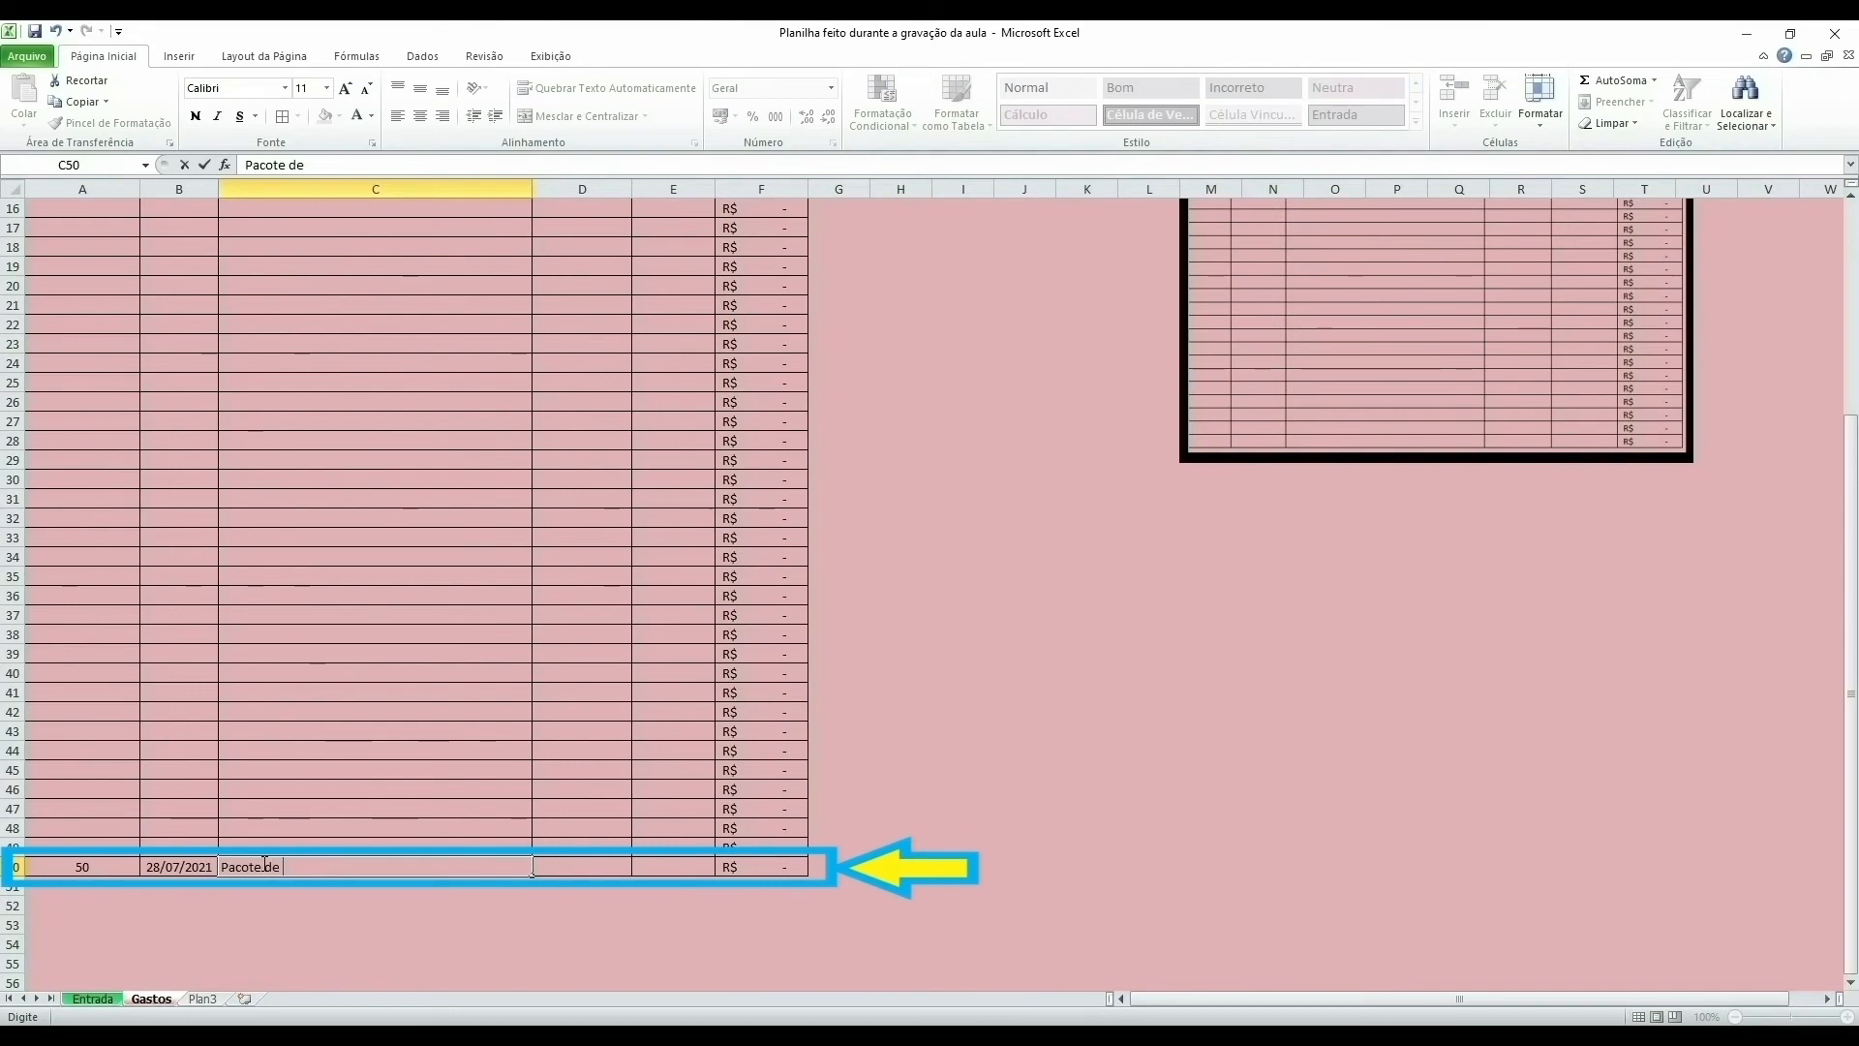
pyautogui.write(' pilhas ')
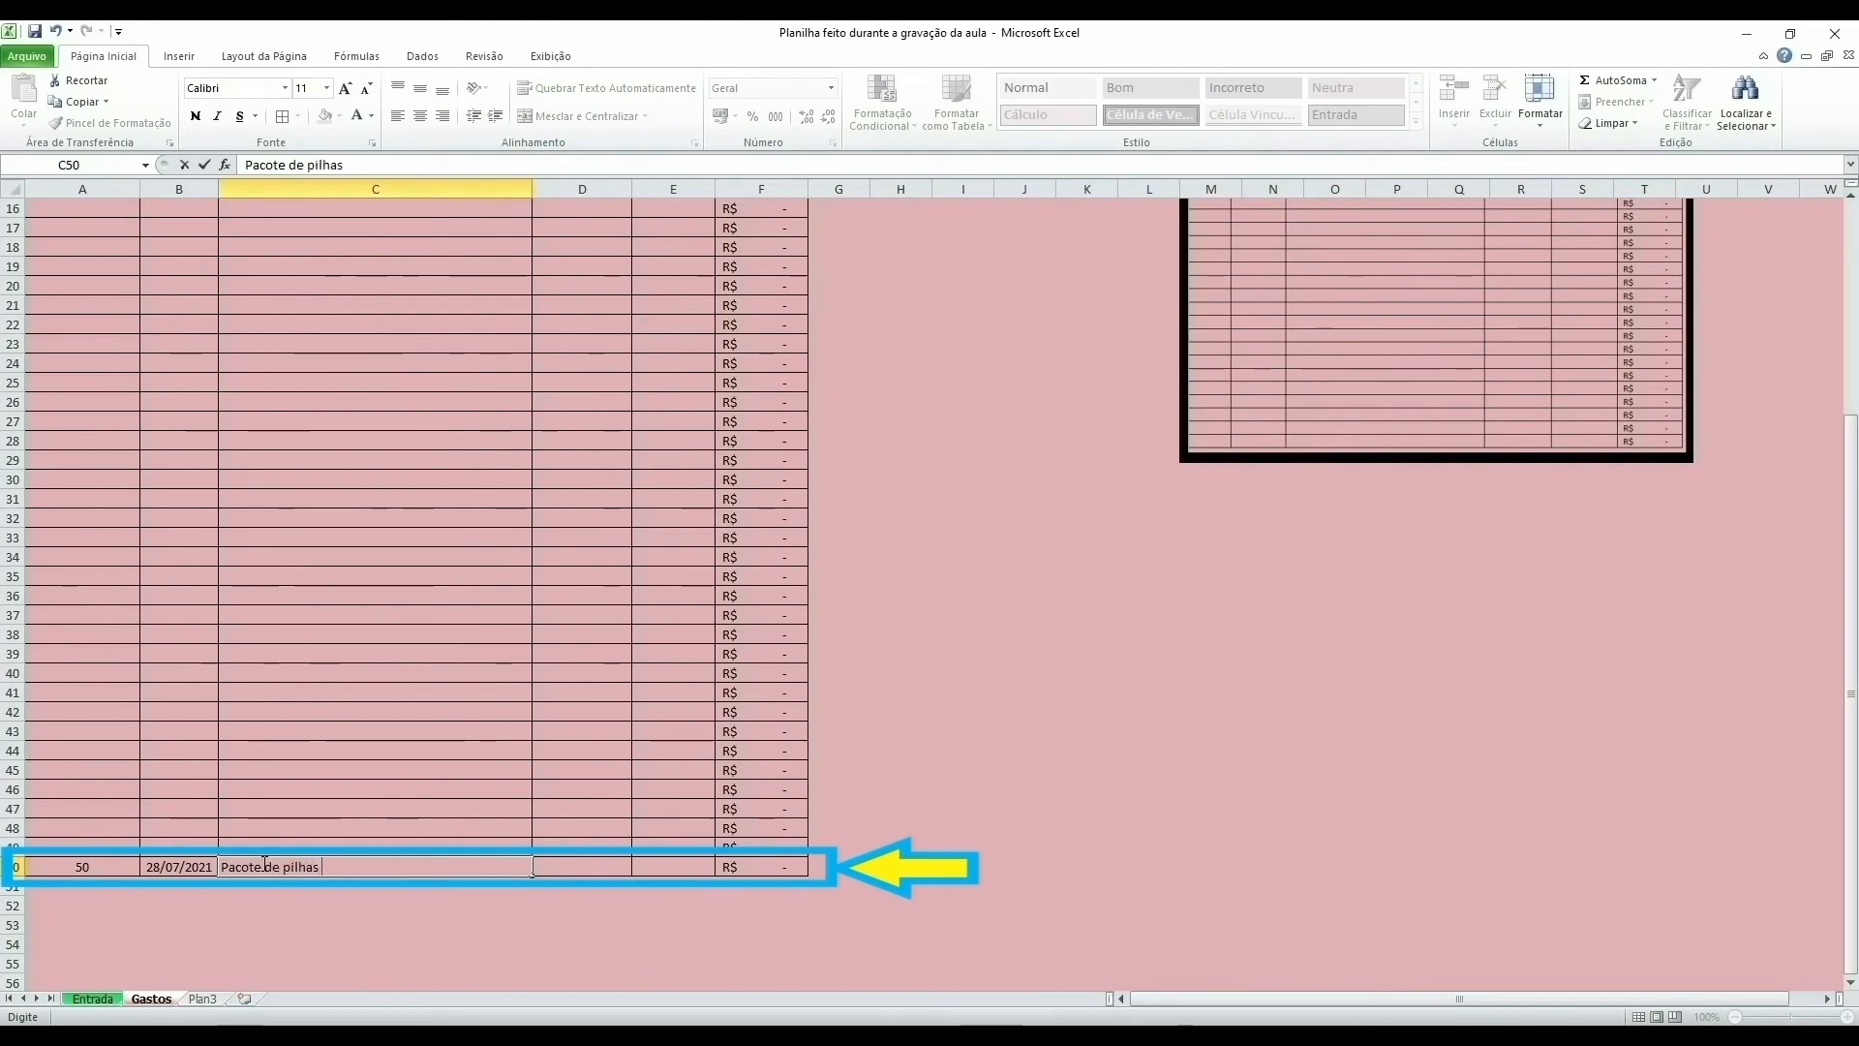
pyautogui.write('AA')
pyautogui.press('Tab')
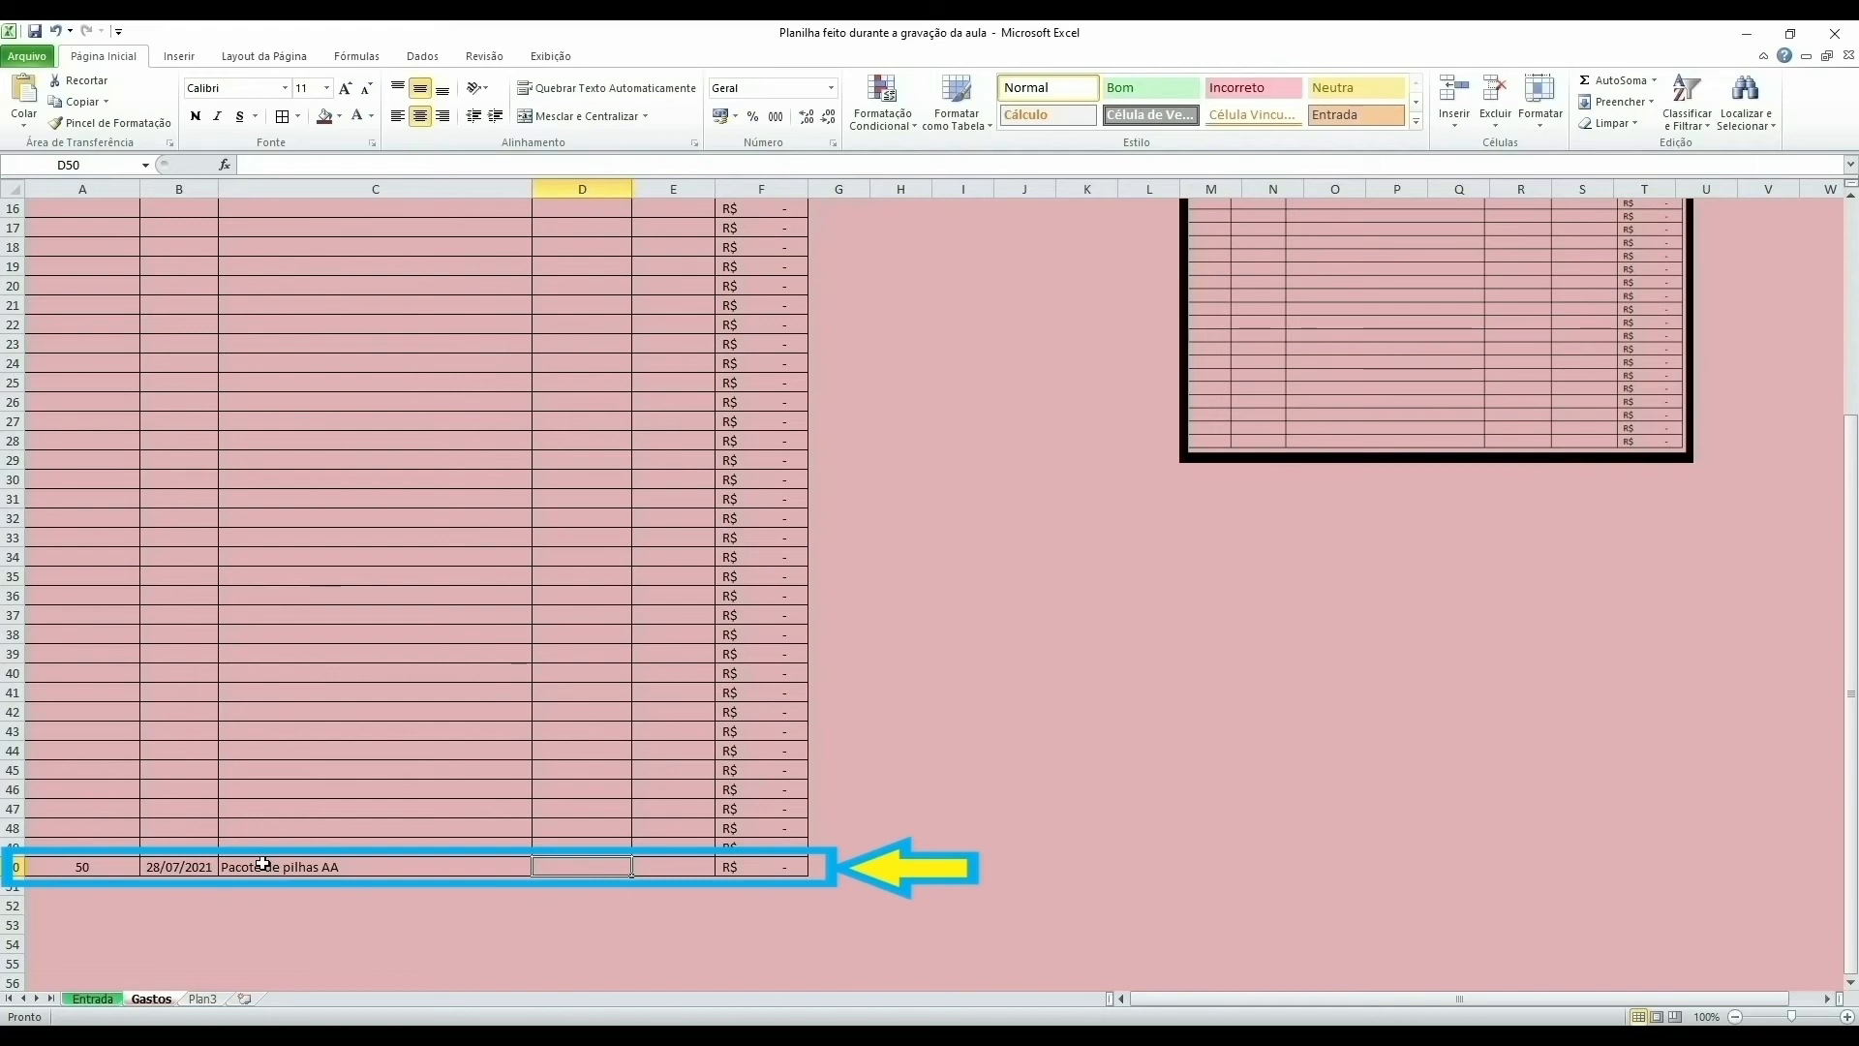
# Step: Set the battery entry's quantity in D50 to 2 and its unit value in E50 to 4
pyautogui.write('2')
pyautogui.press('Tab')
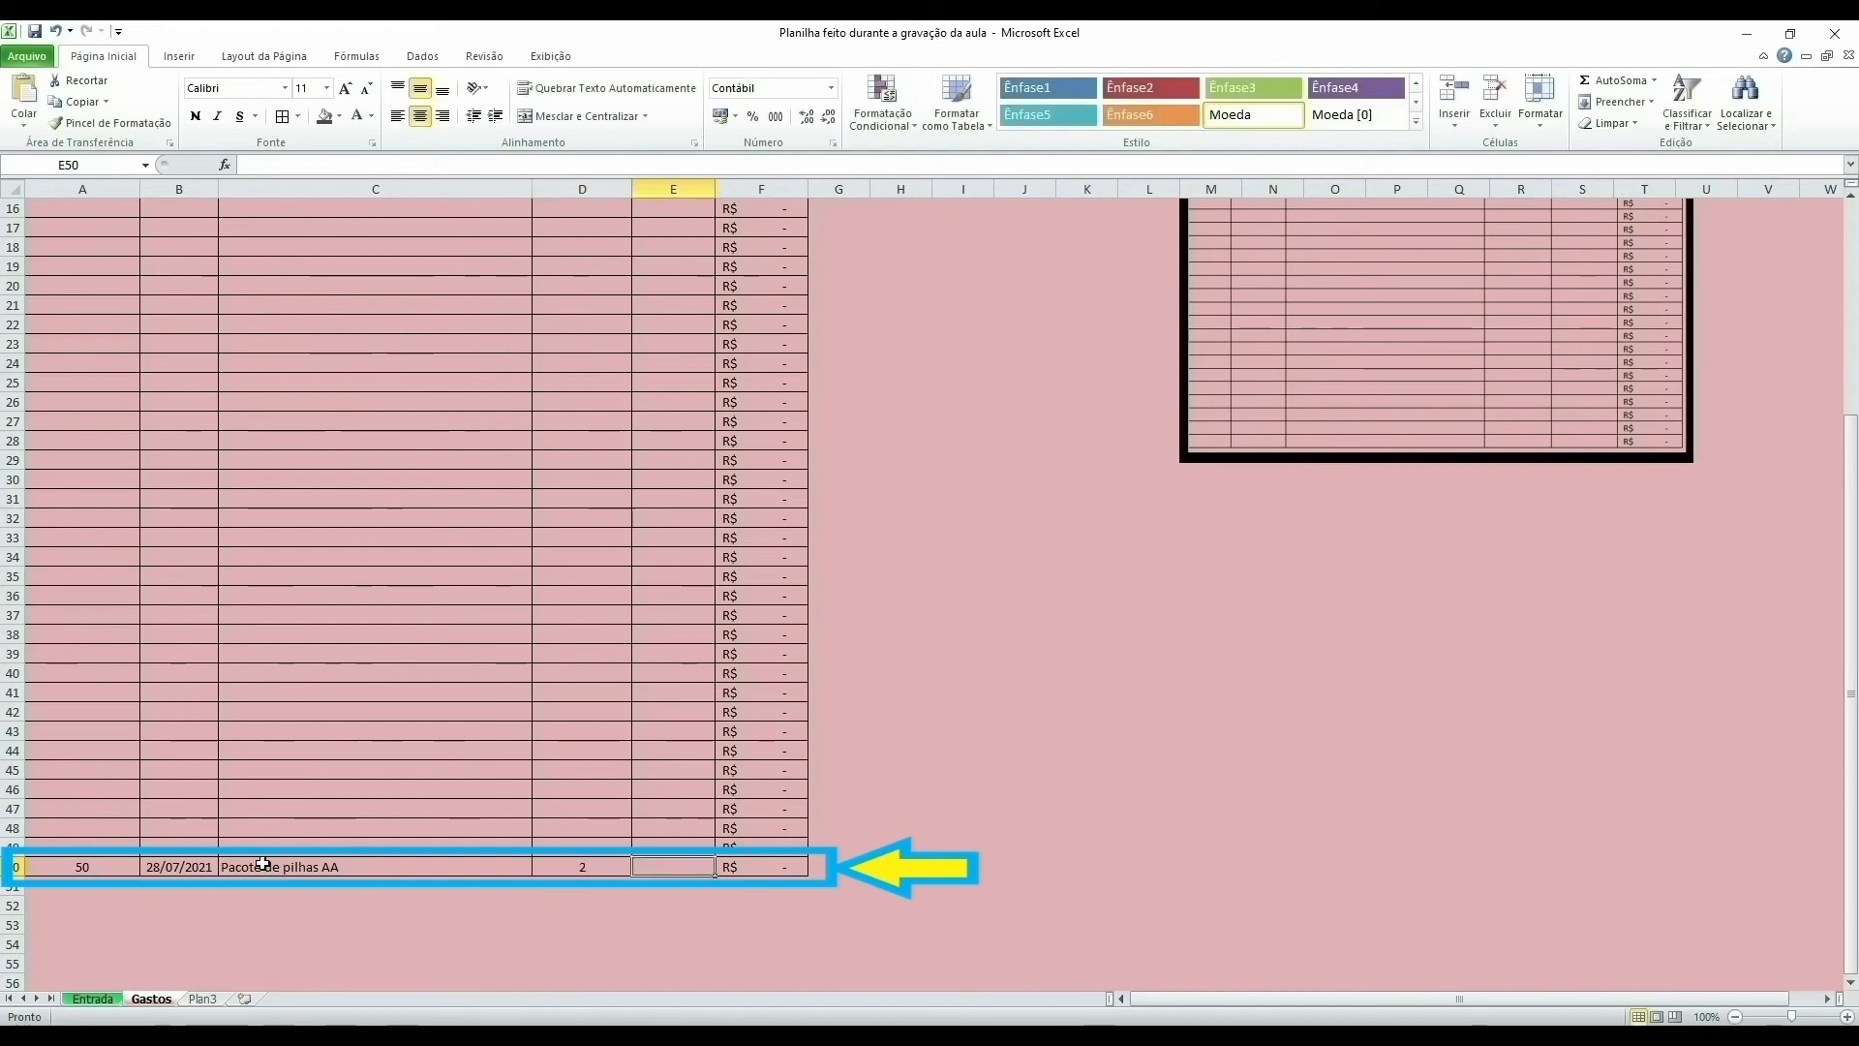
pyautogui.write('4')
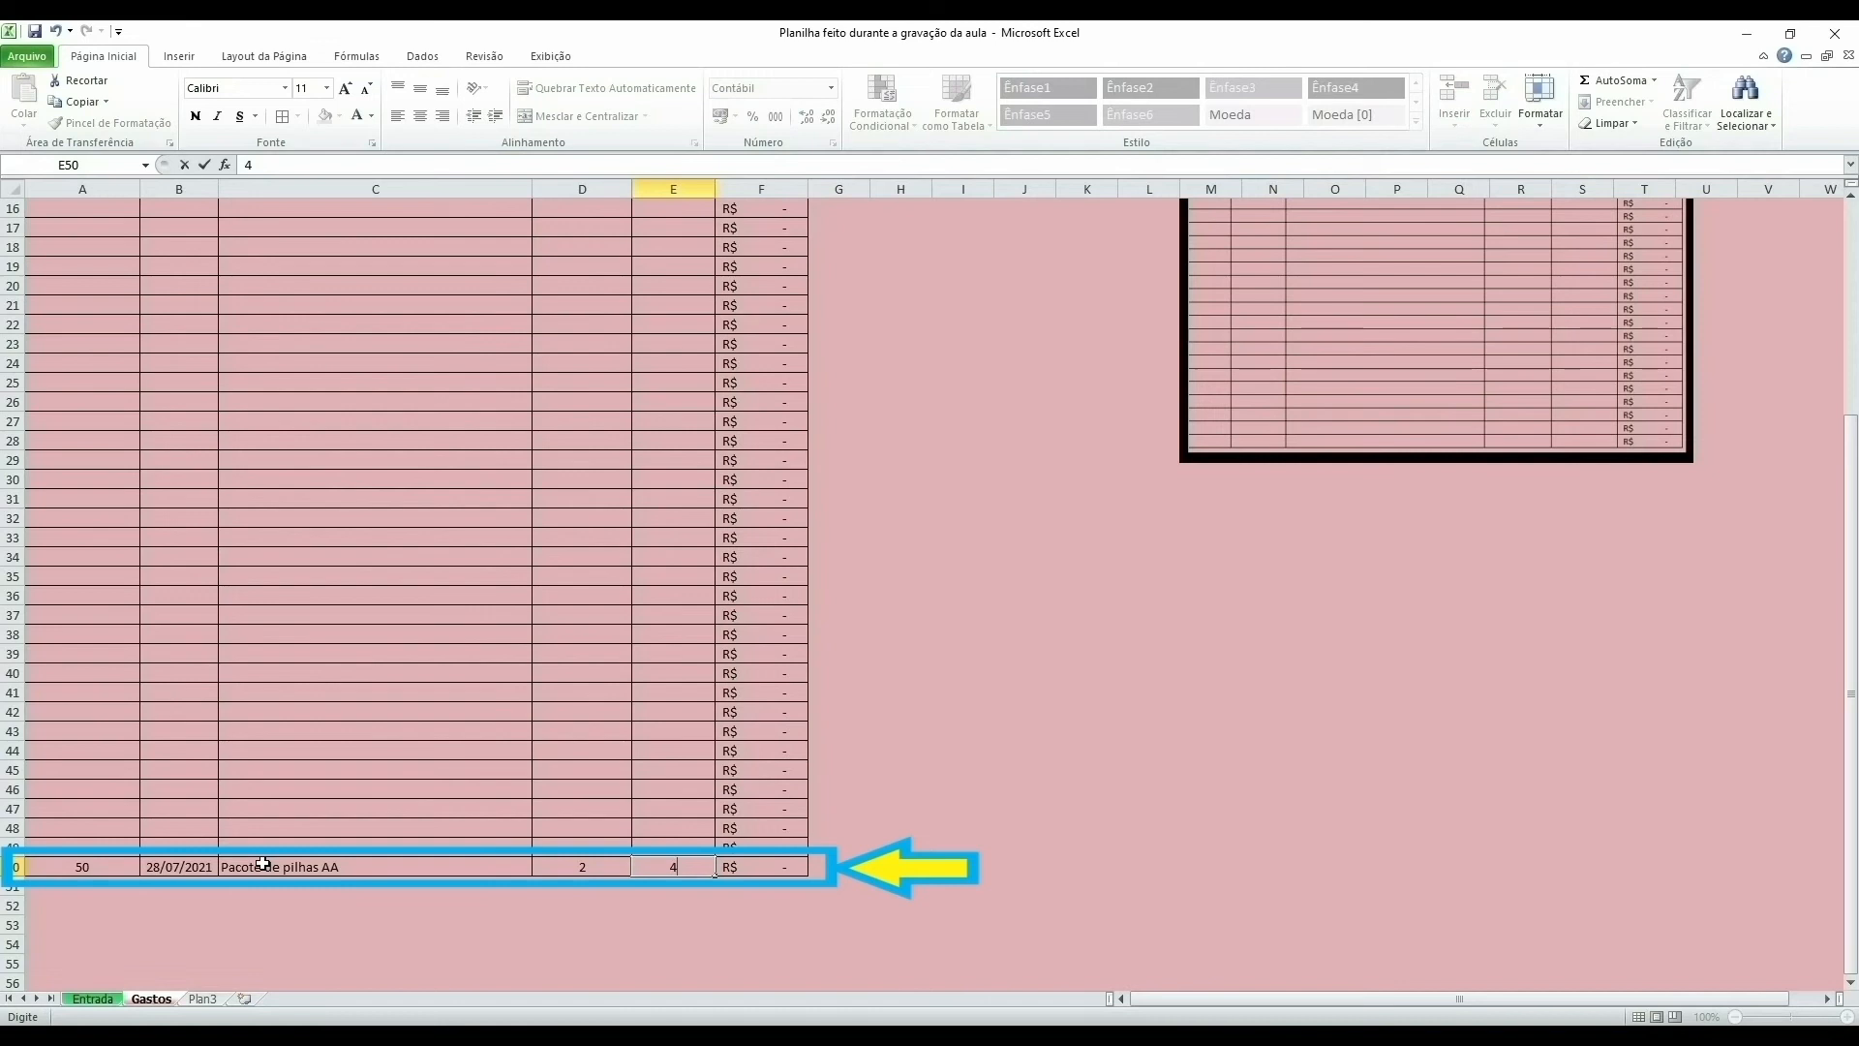
pyautogui.press('Return')
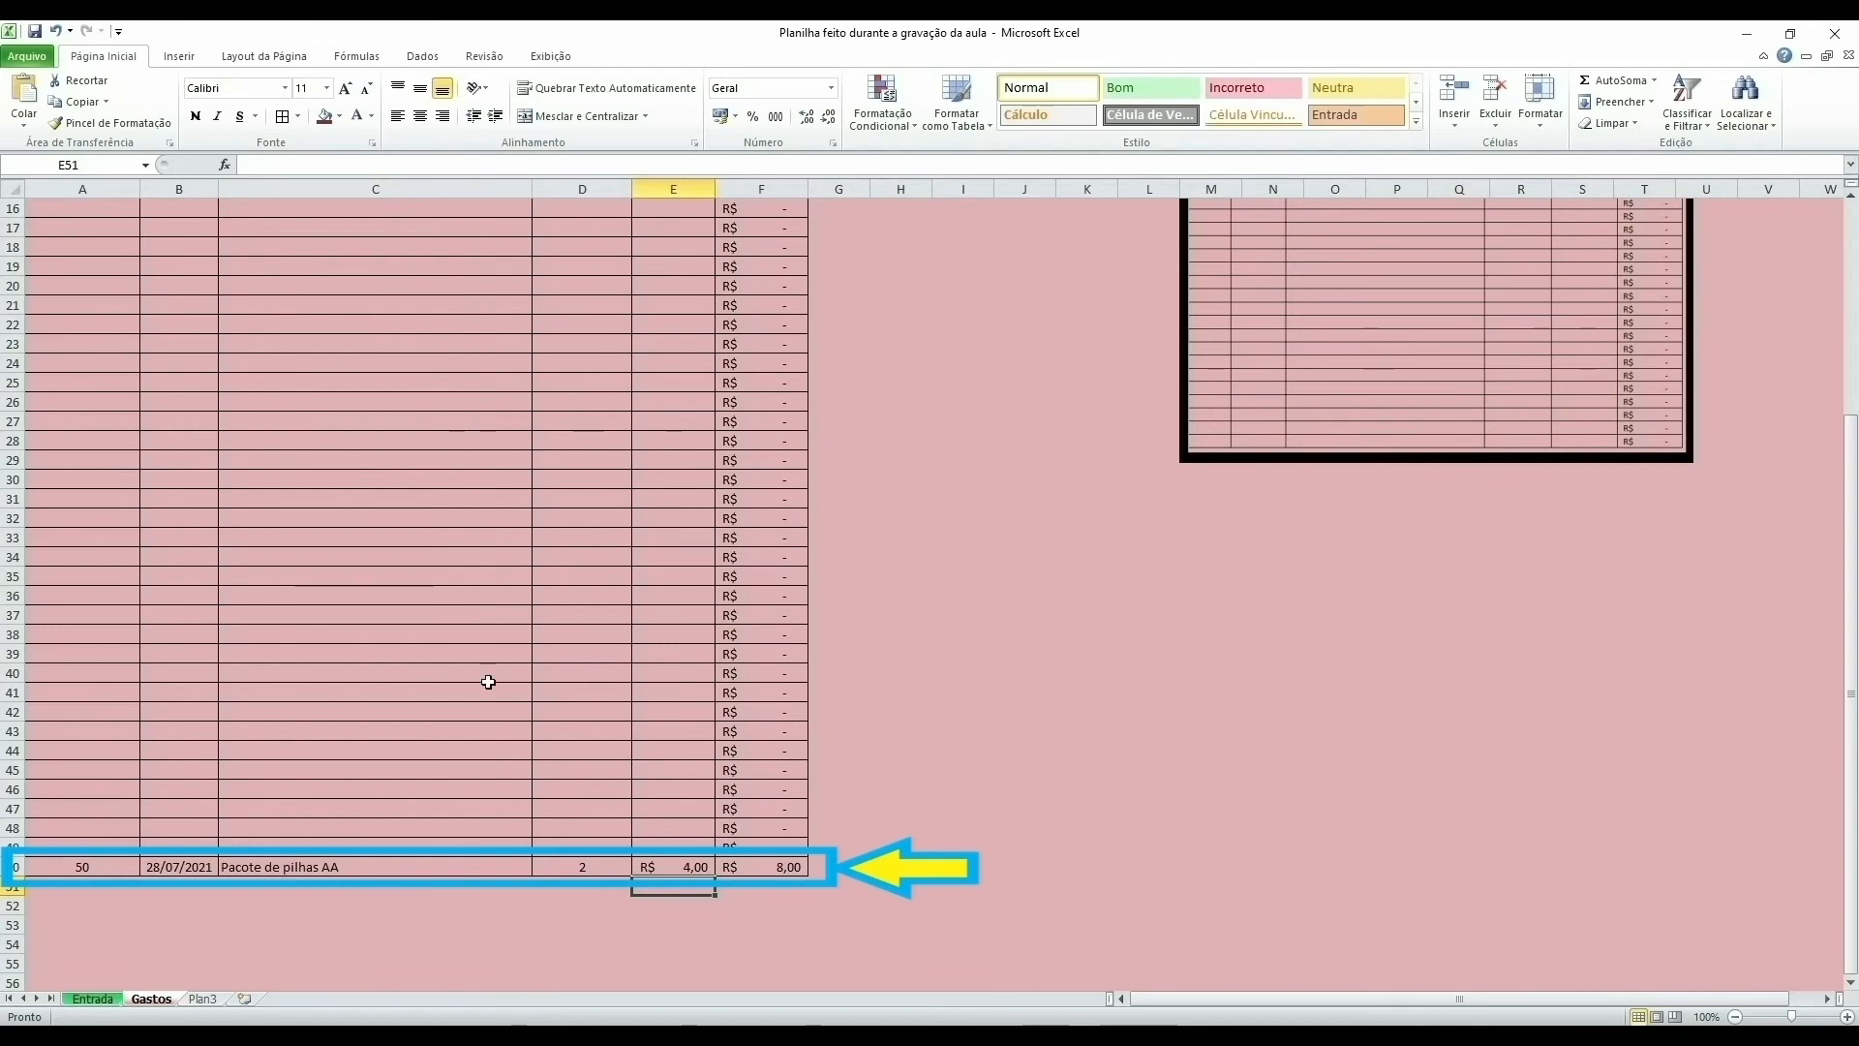
# Step: Extend the sum range of the Total de Gastos formula in C3 to row 50, making it =SOMA(F6:F50)
pyautogui.scroll(5, 488, 681)
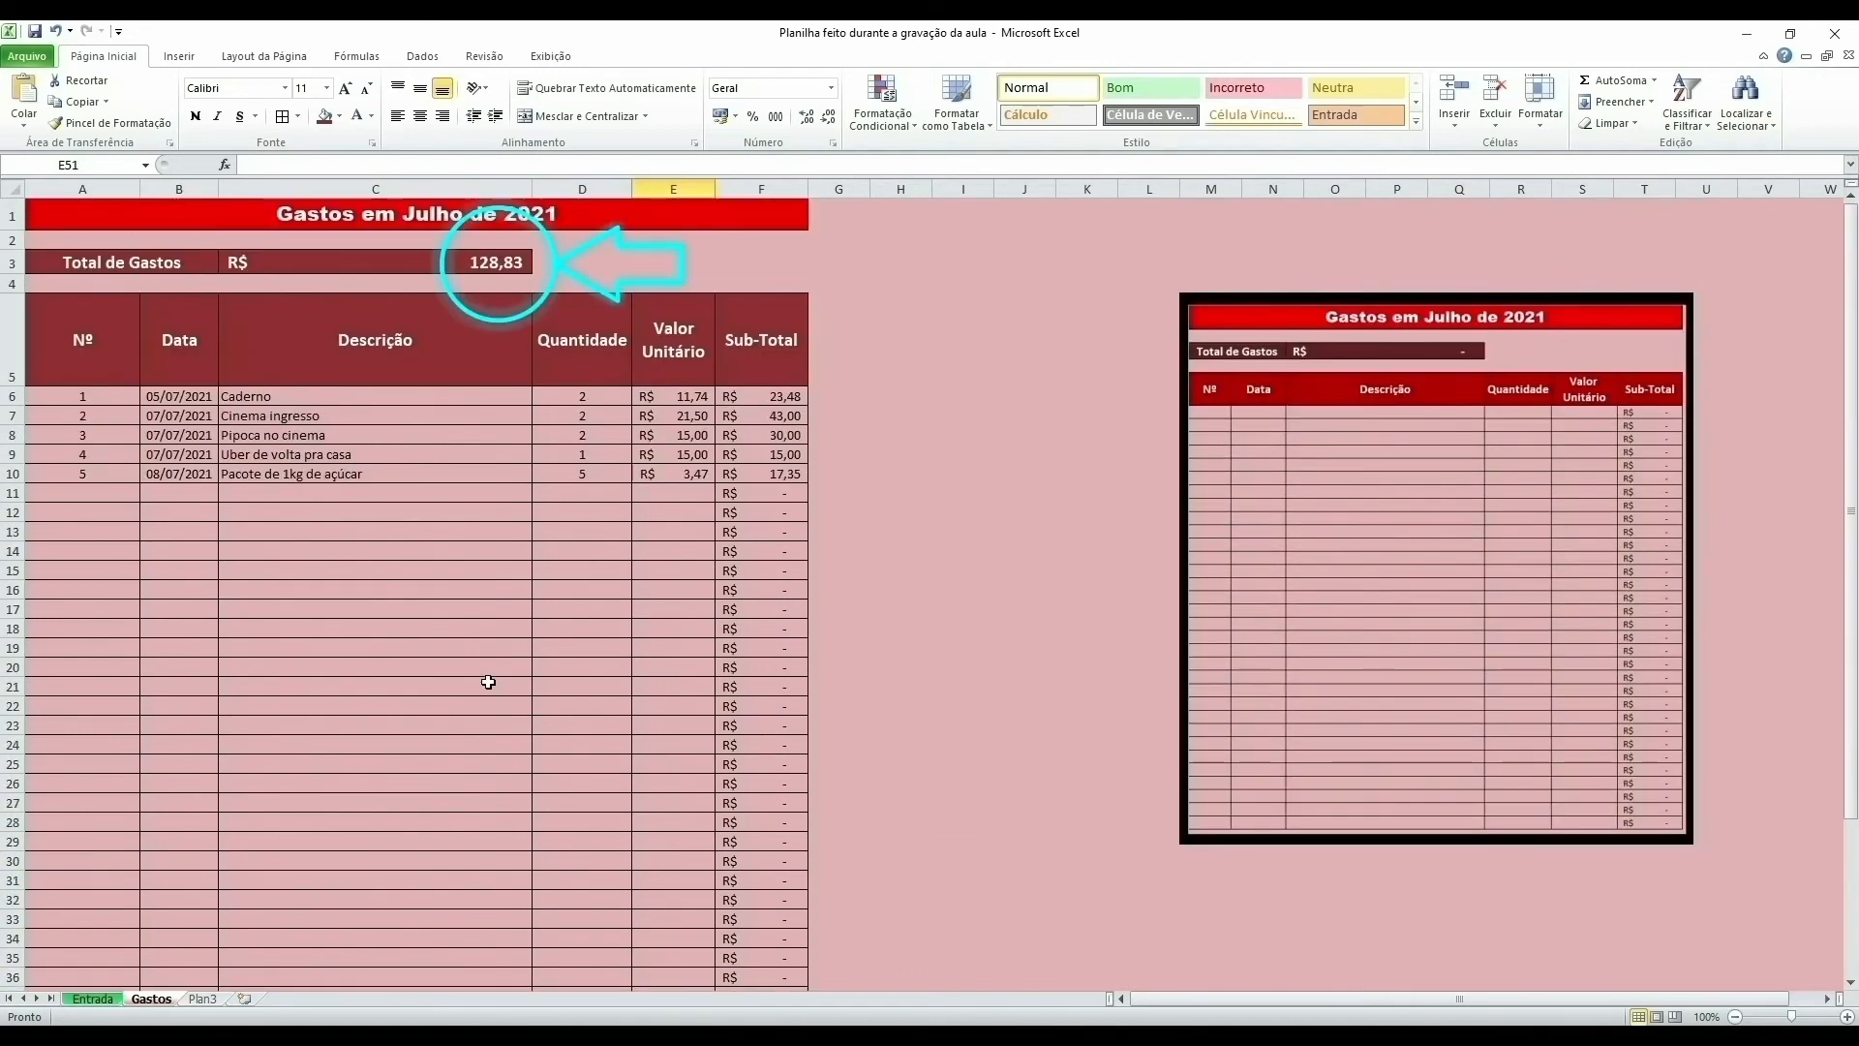
pyautogui.click(506, 270)
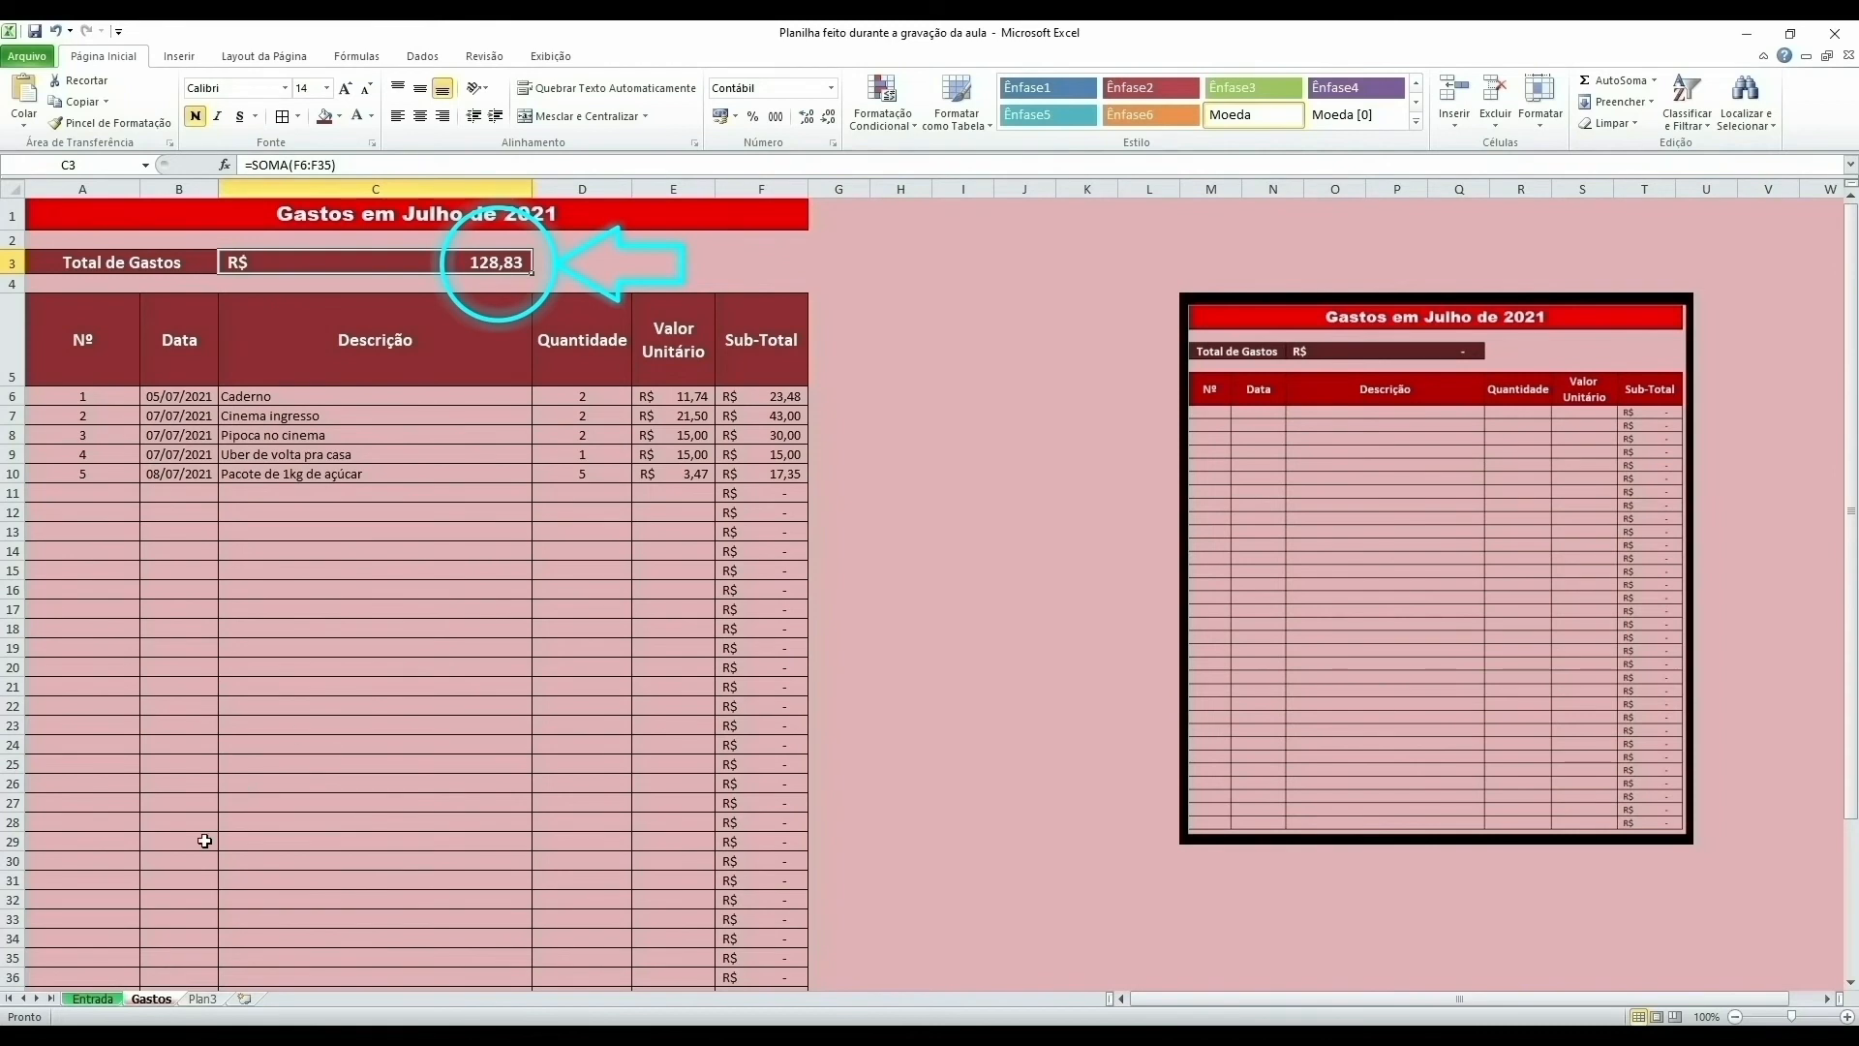
pyautogui.click(15, 957)
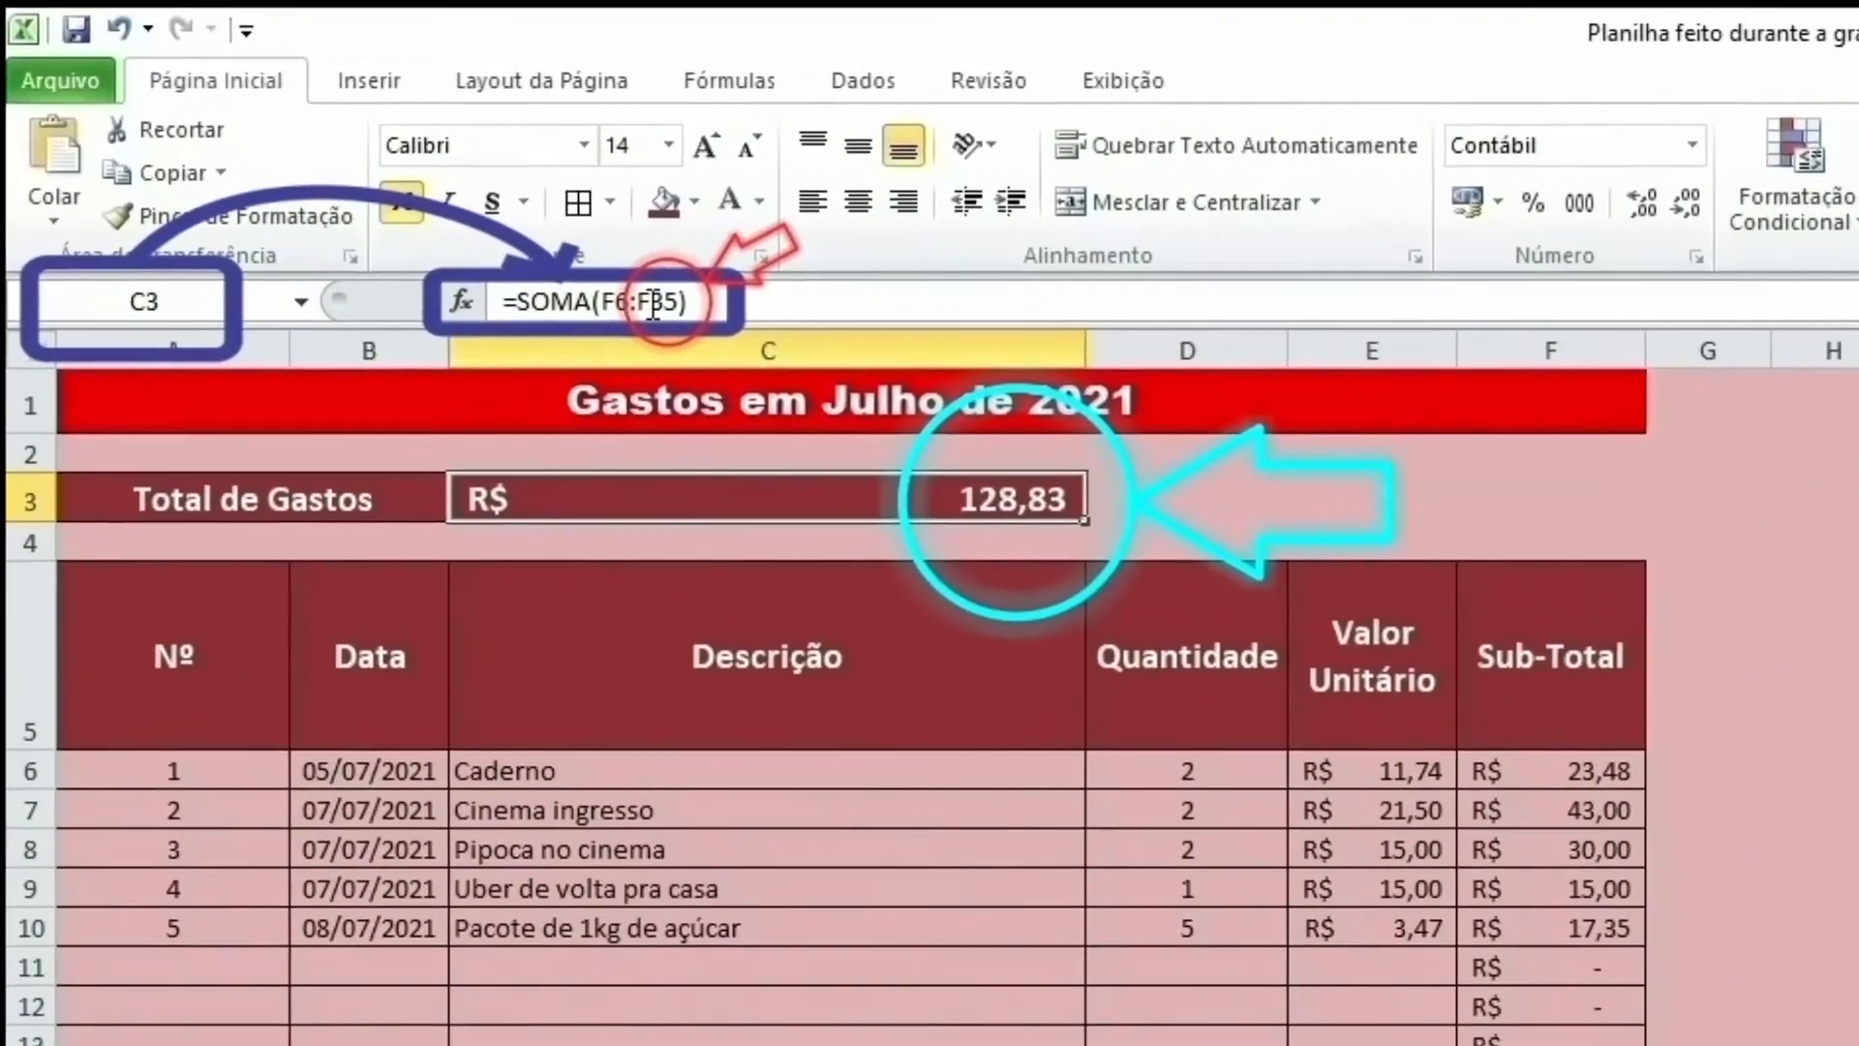
pyautogui.click(569, 272)
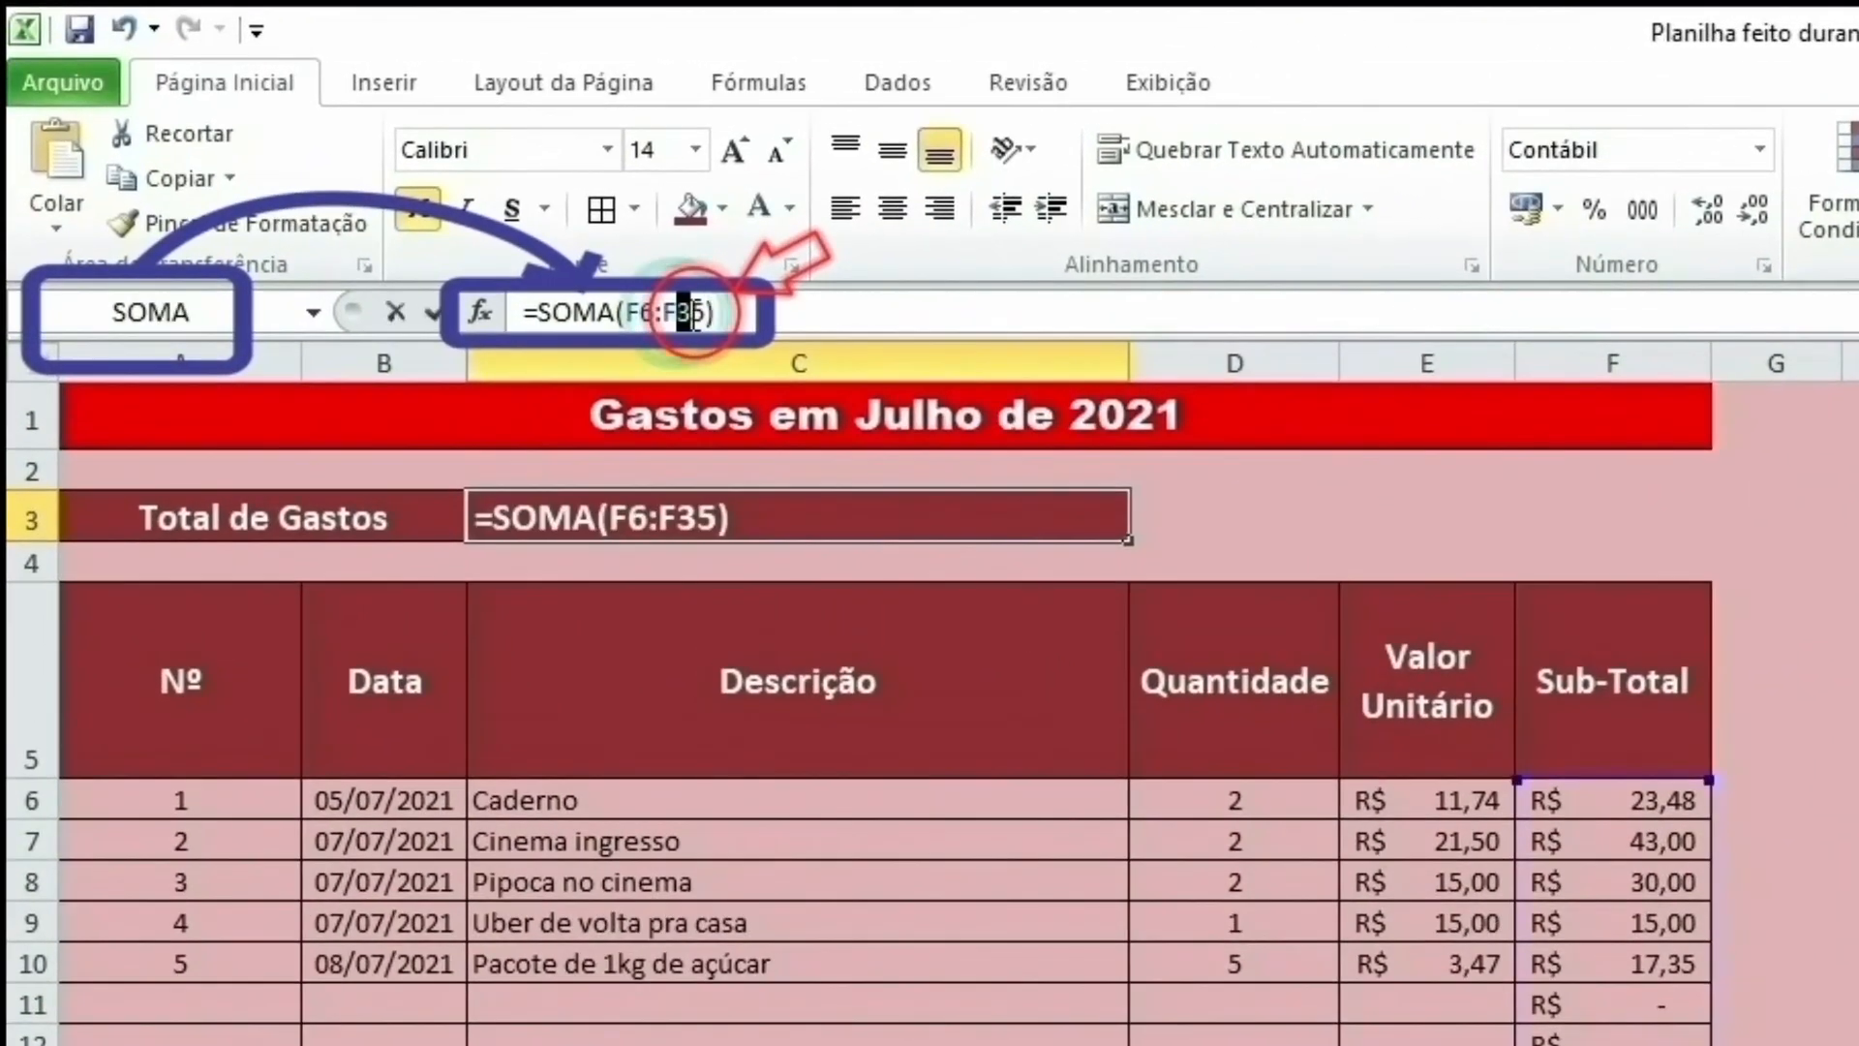
pyautogui.moveTo(570, 271); pyautogui.dragTo(591, 269)
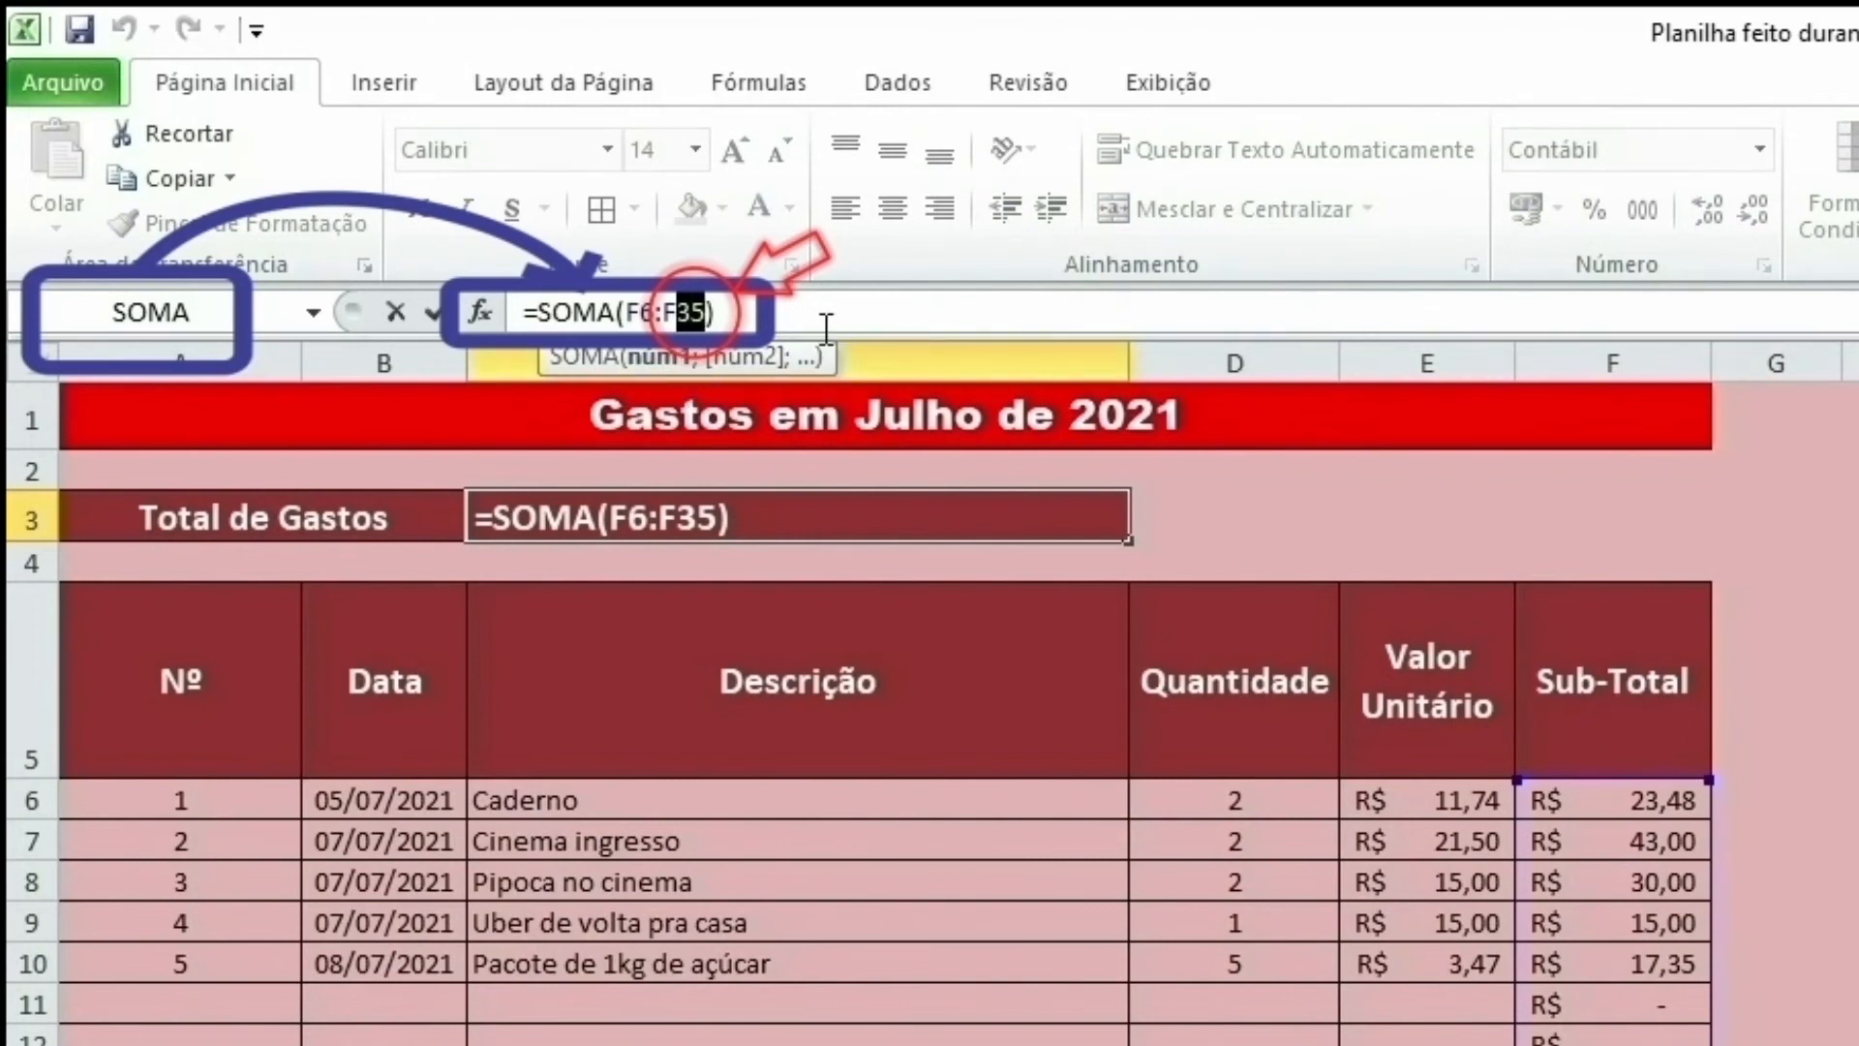
pyautogui.write('50')
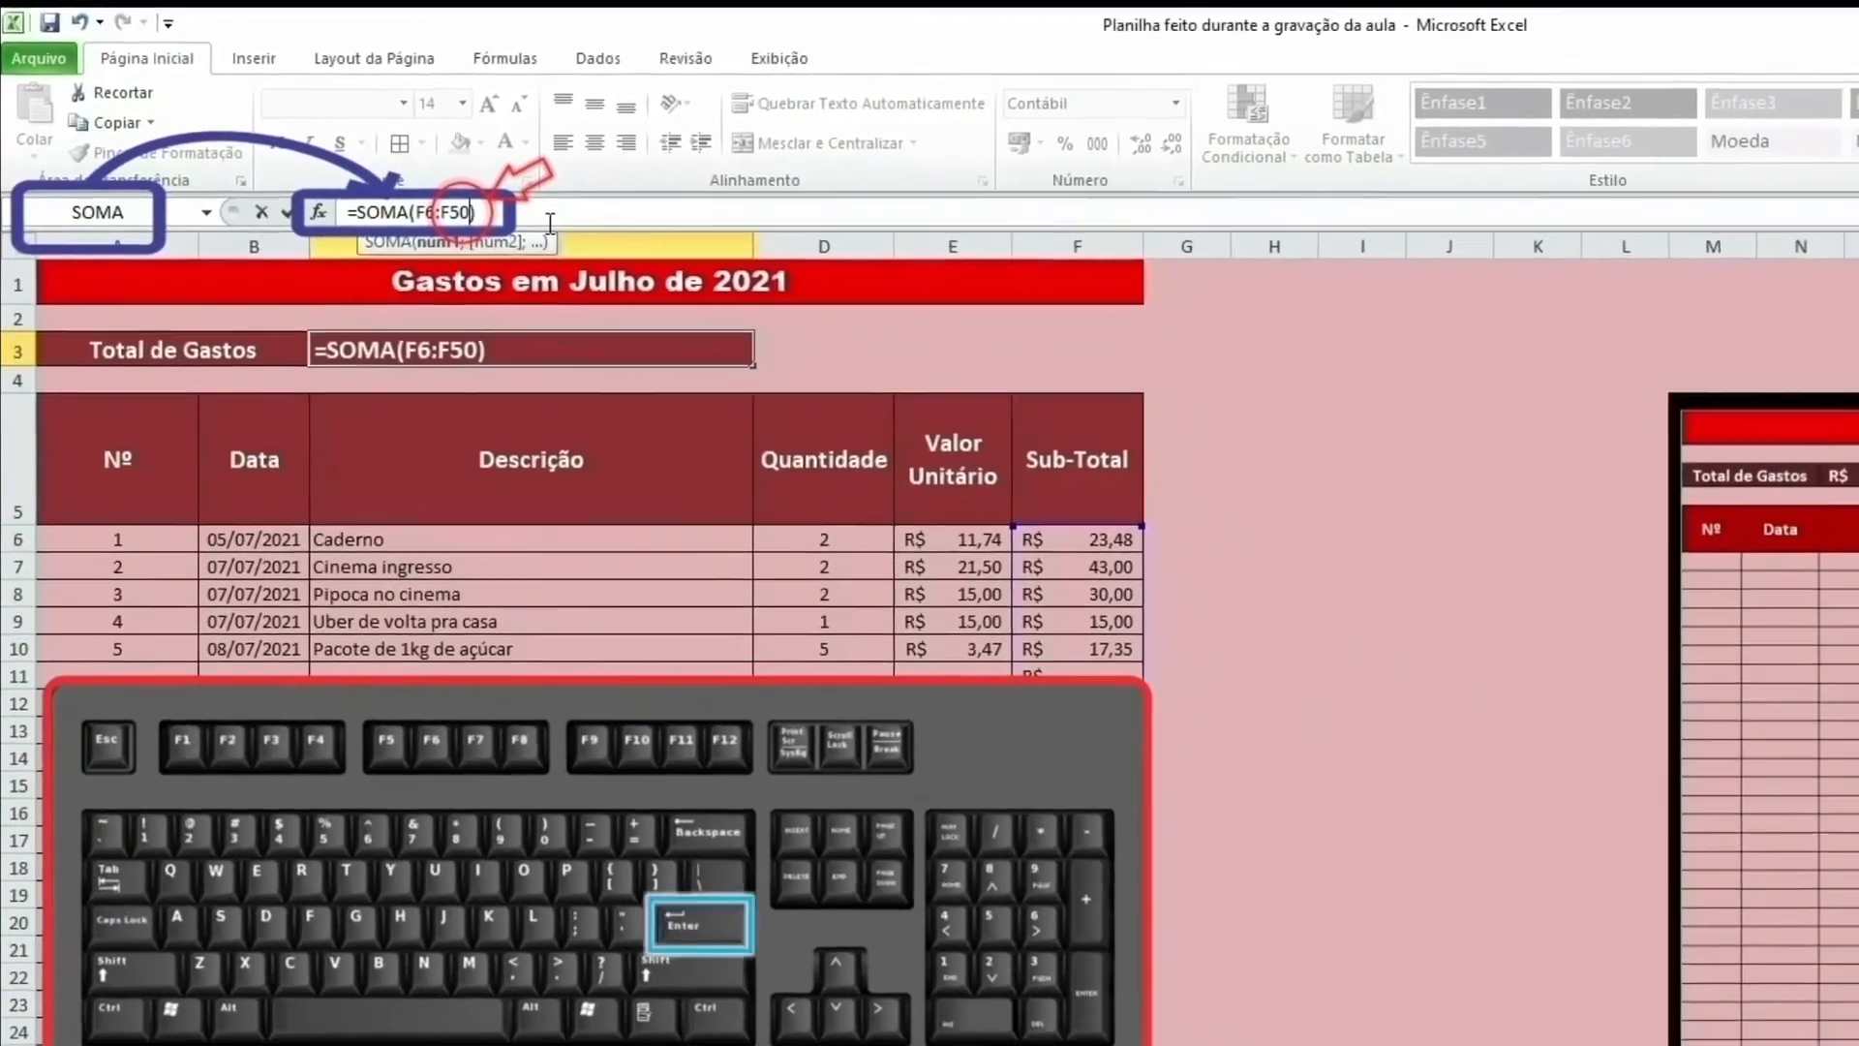
pyautogui.press('Return')
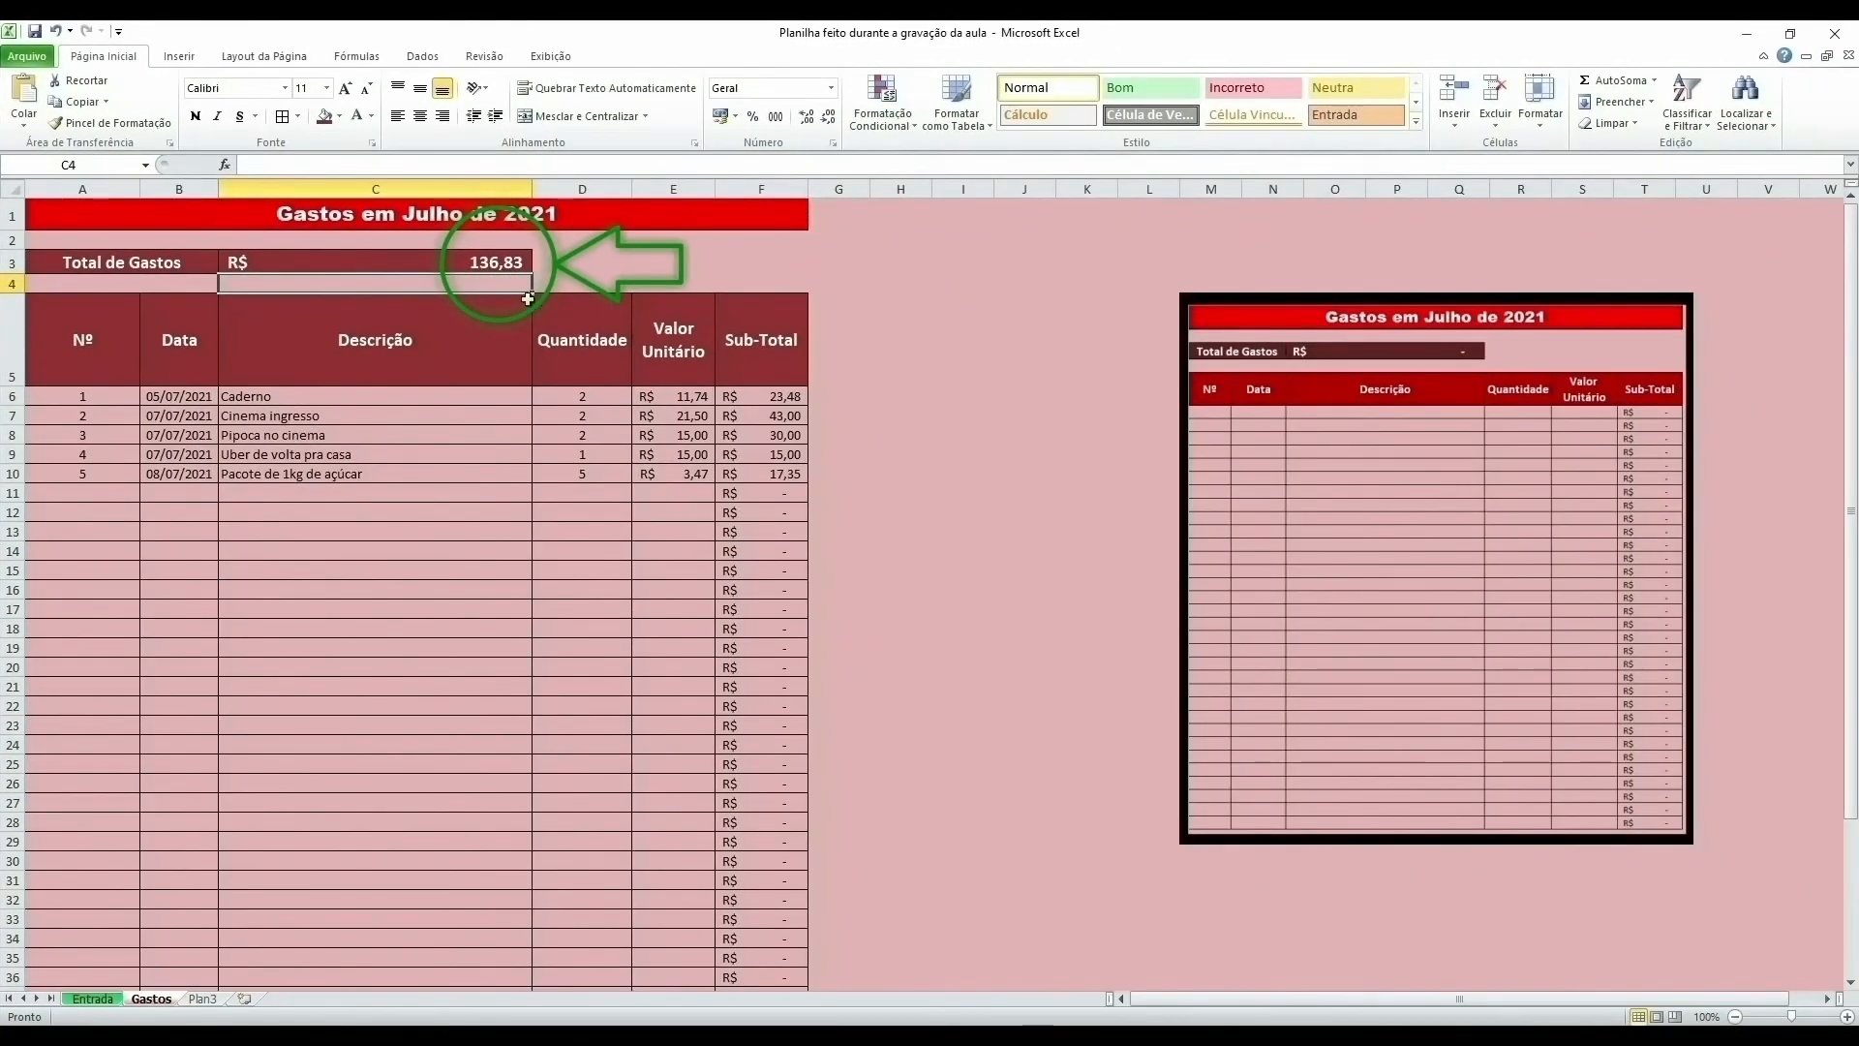
# Step: Check the Sub-Total formulas in column F, from F6 at the table's start through the extended rows F35 to F50
pyautogui.scroll(-4, 578, 519)
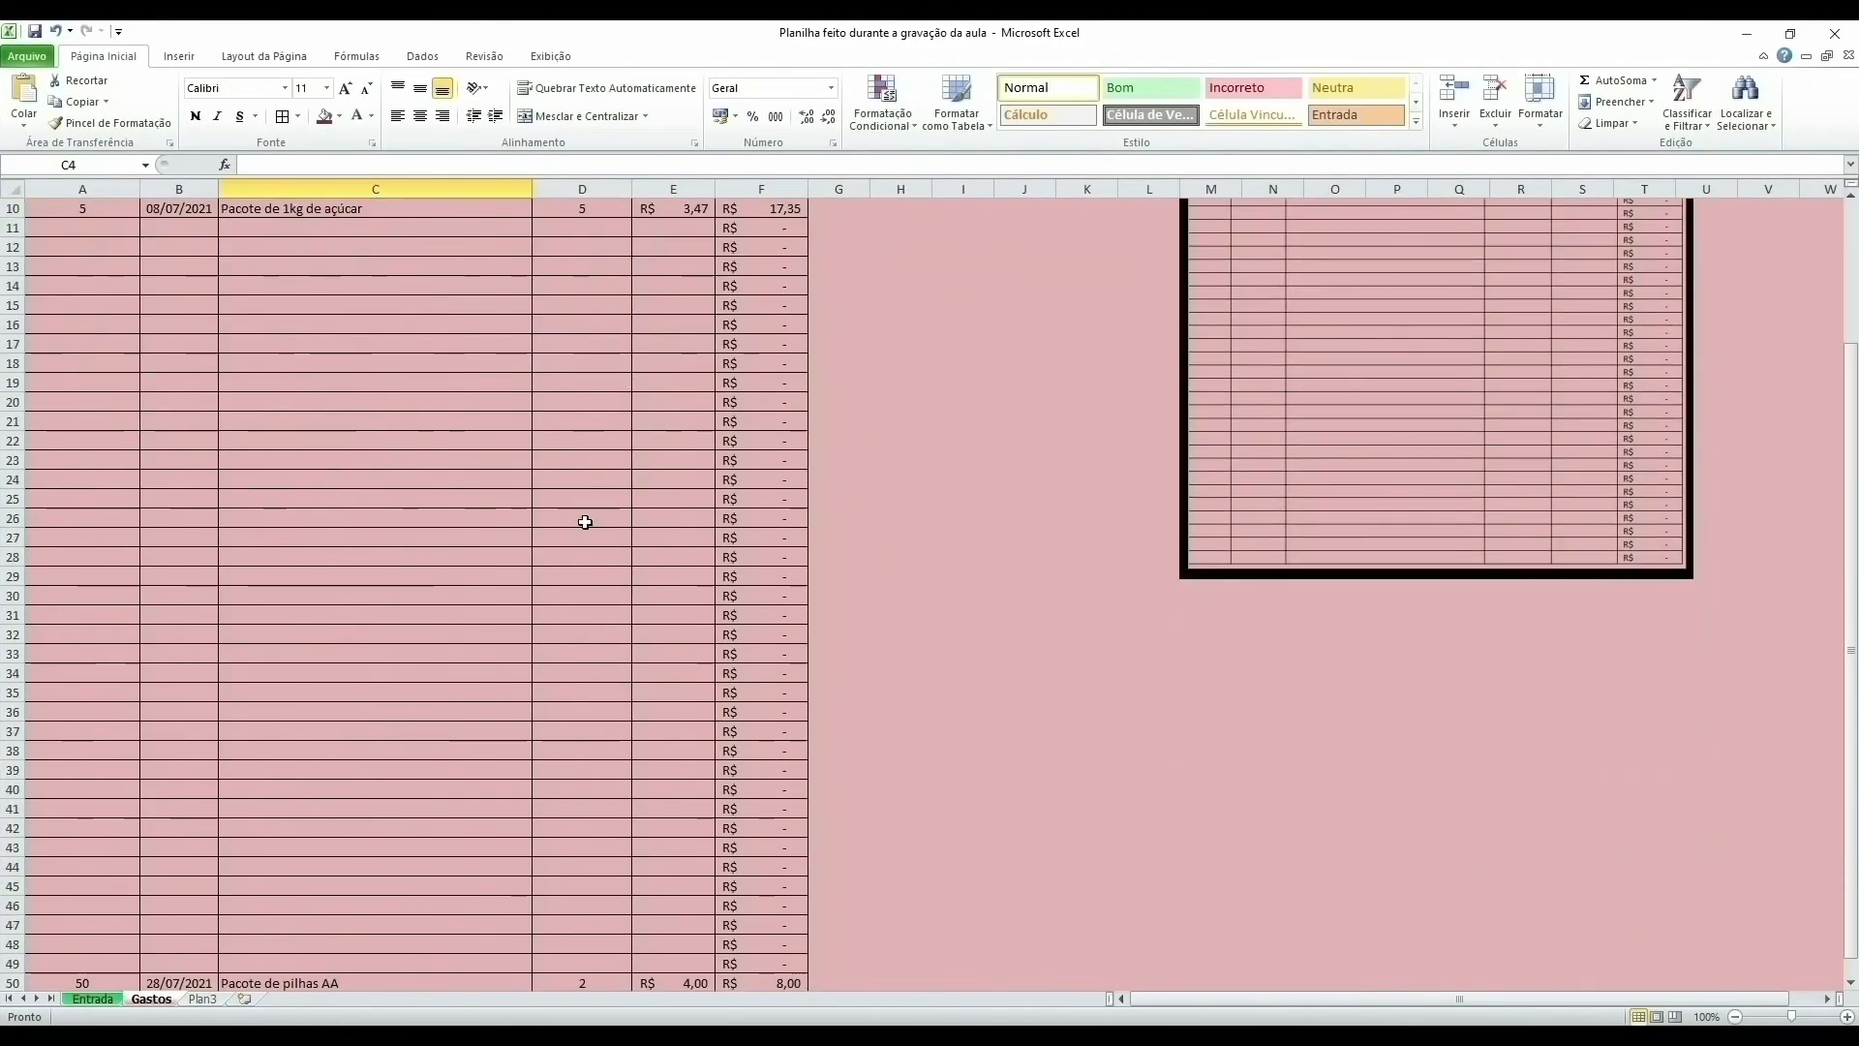
pyautogui.click(12, 635)
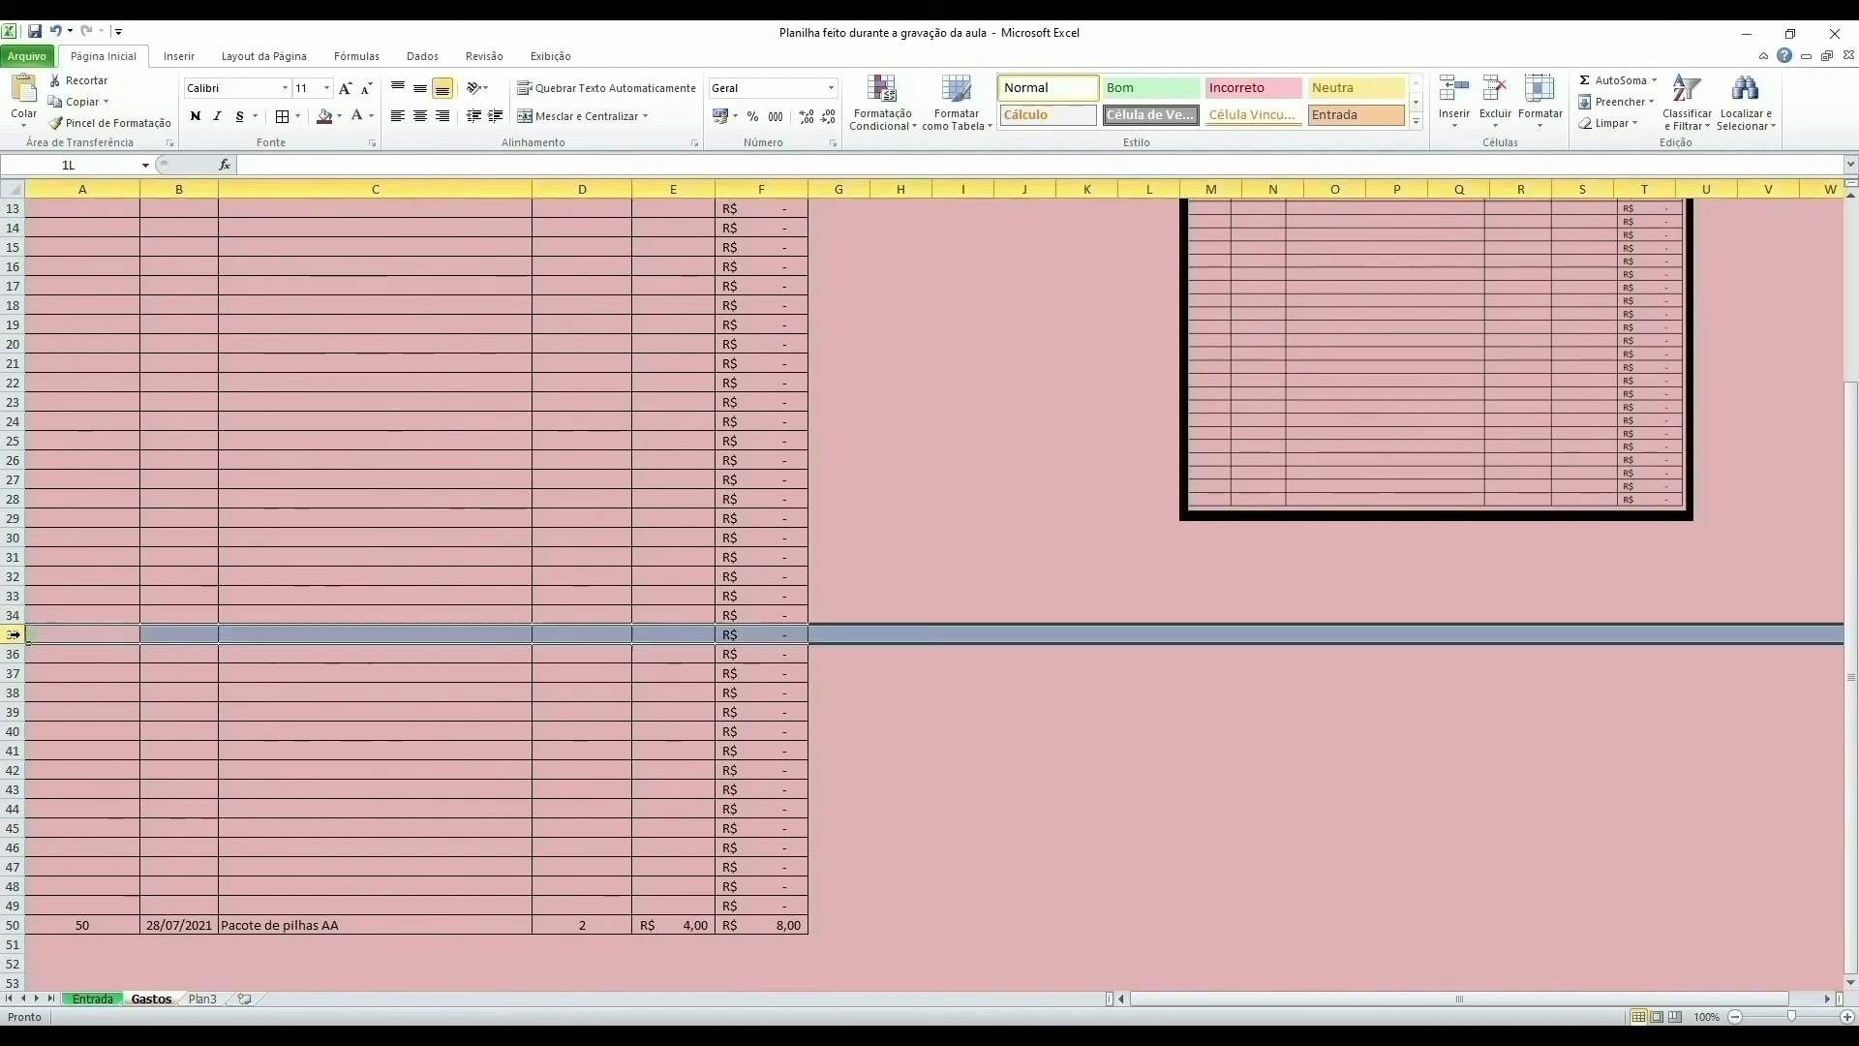
pyautogui.click(785, 655)
pyautogui.moveTo(789, 635); pyautogui.dragTo(788, 922)
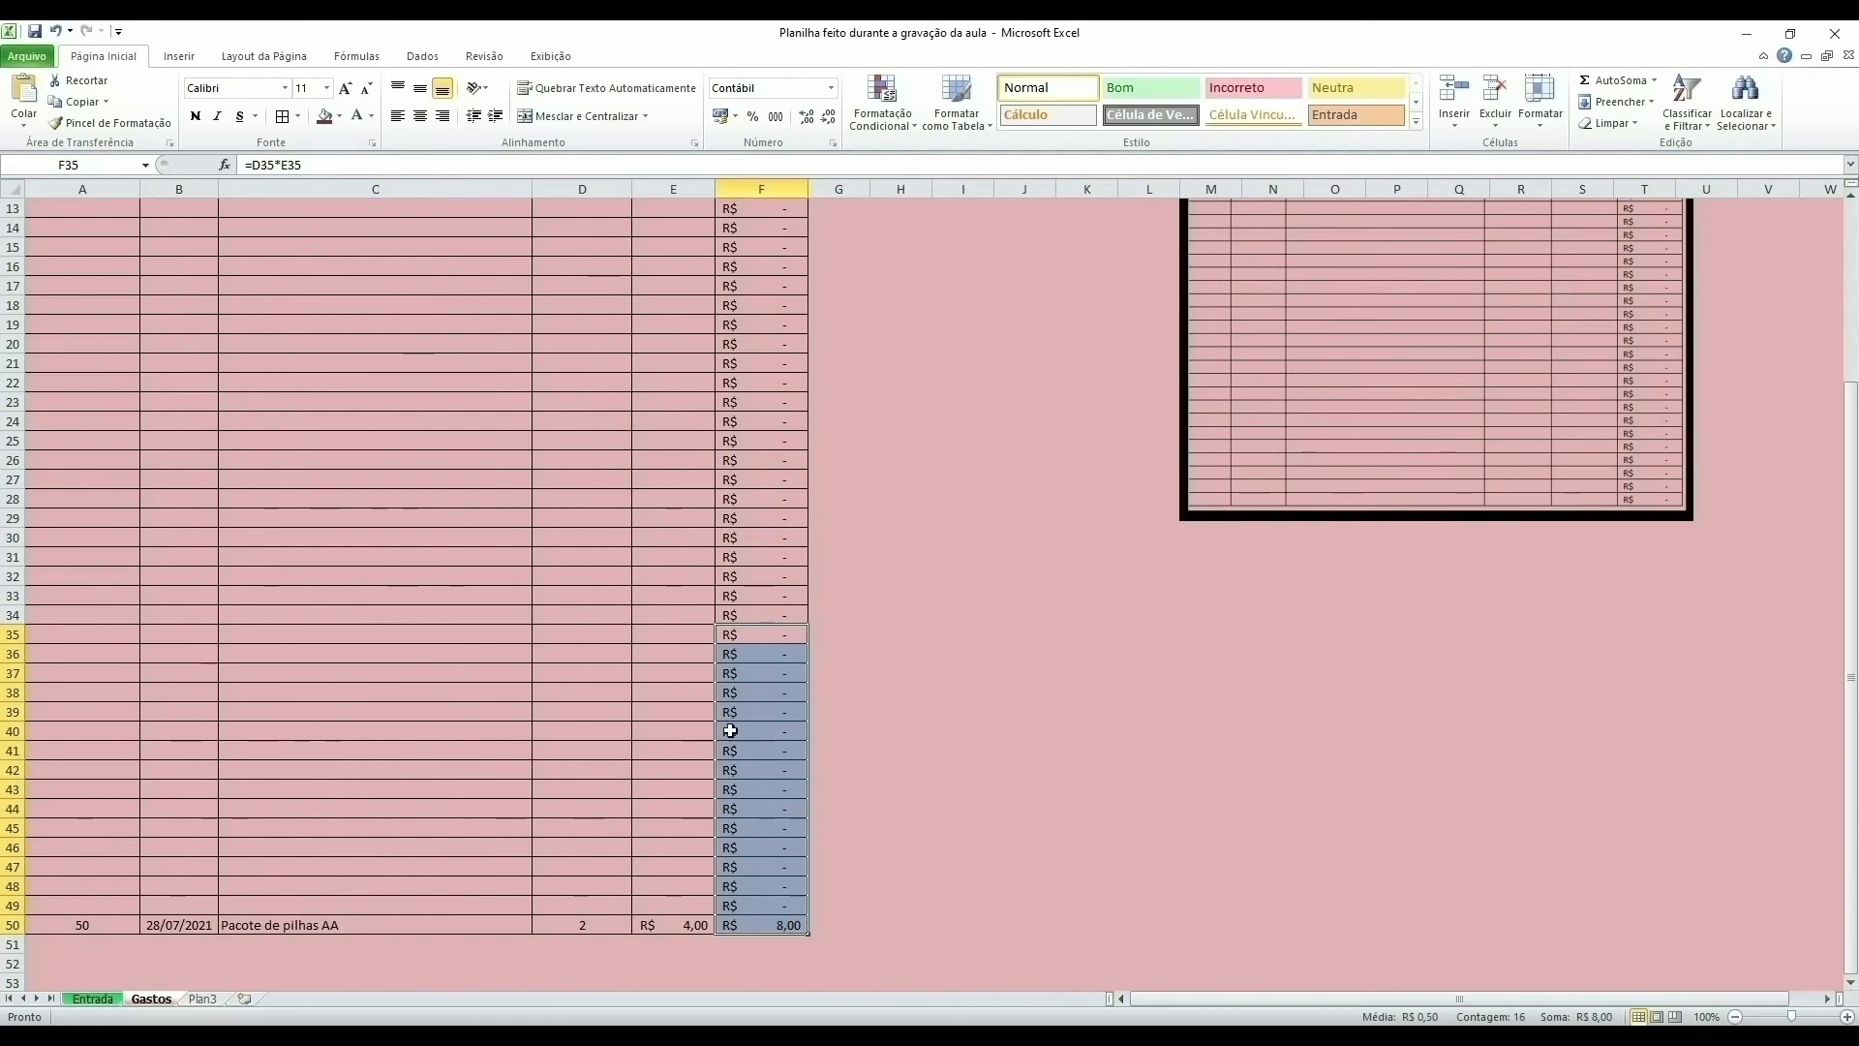
pyautogui.click(627, 699)
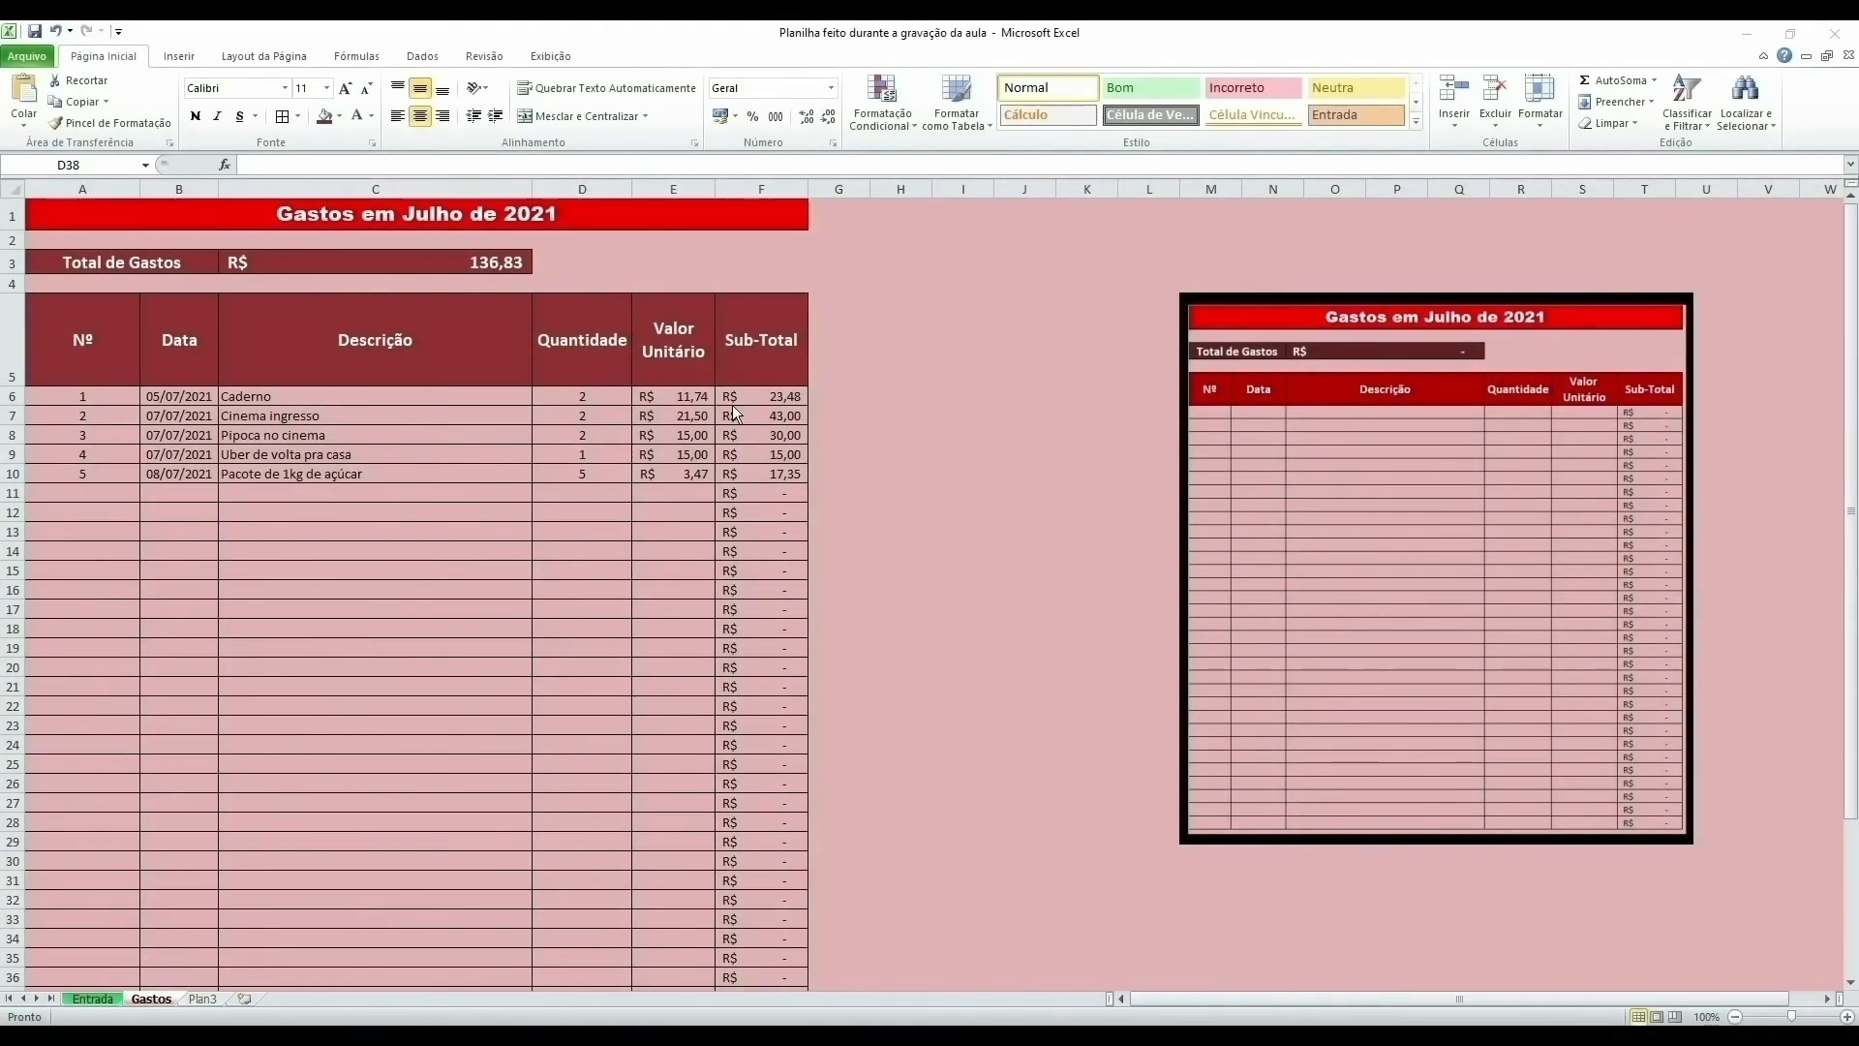
pyautogui.click(758, 397)
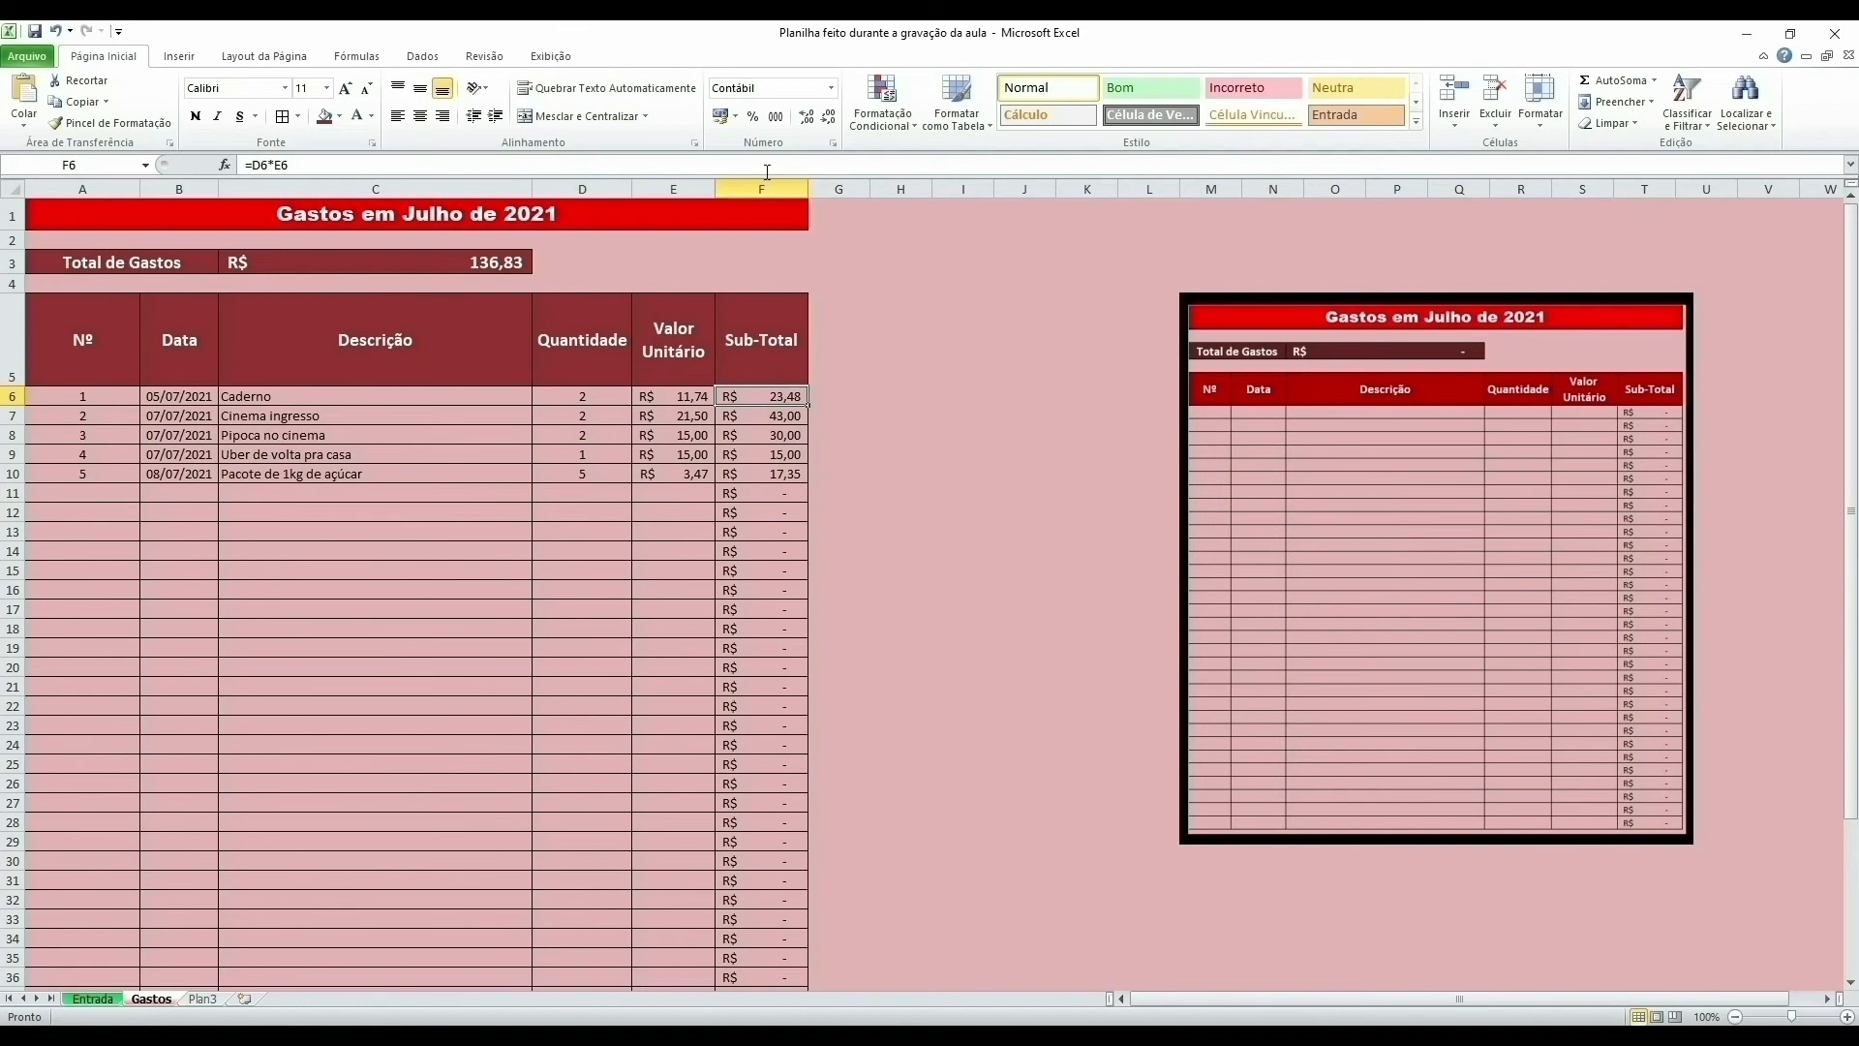
pyautogui.scroll(-4, 777, 573)
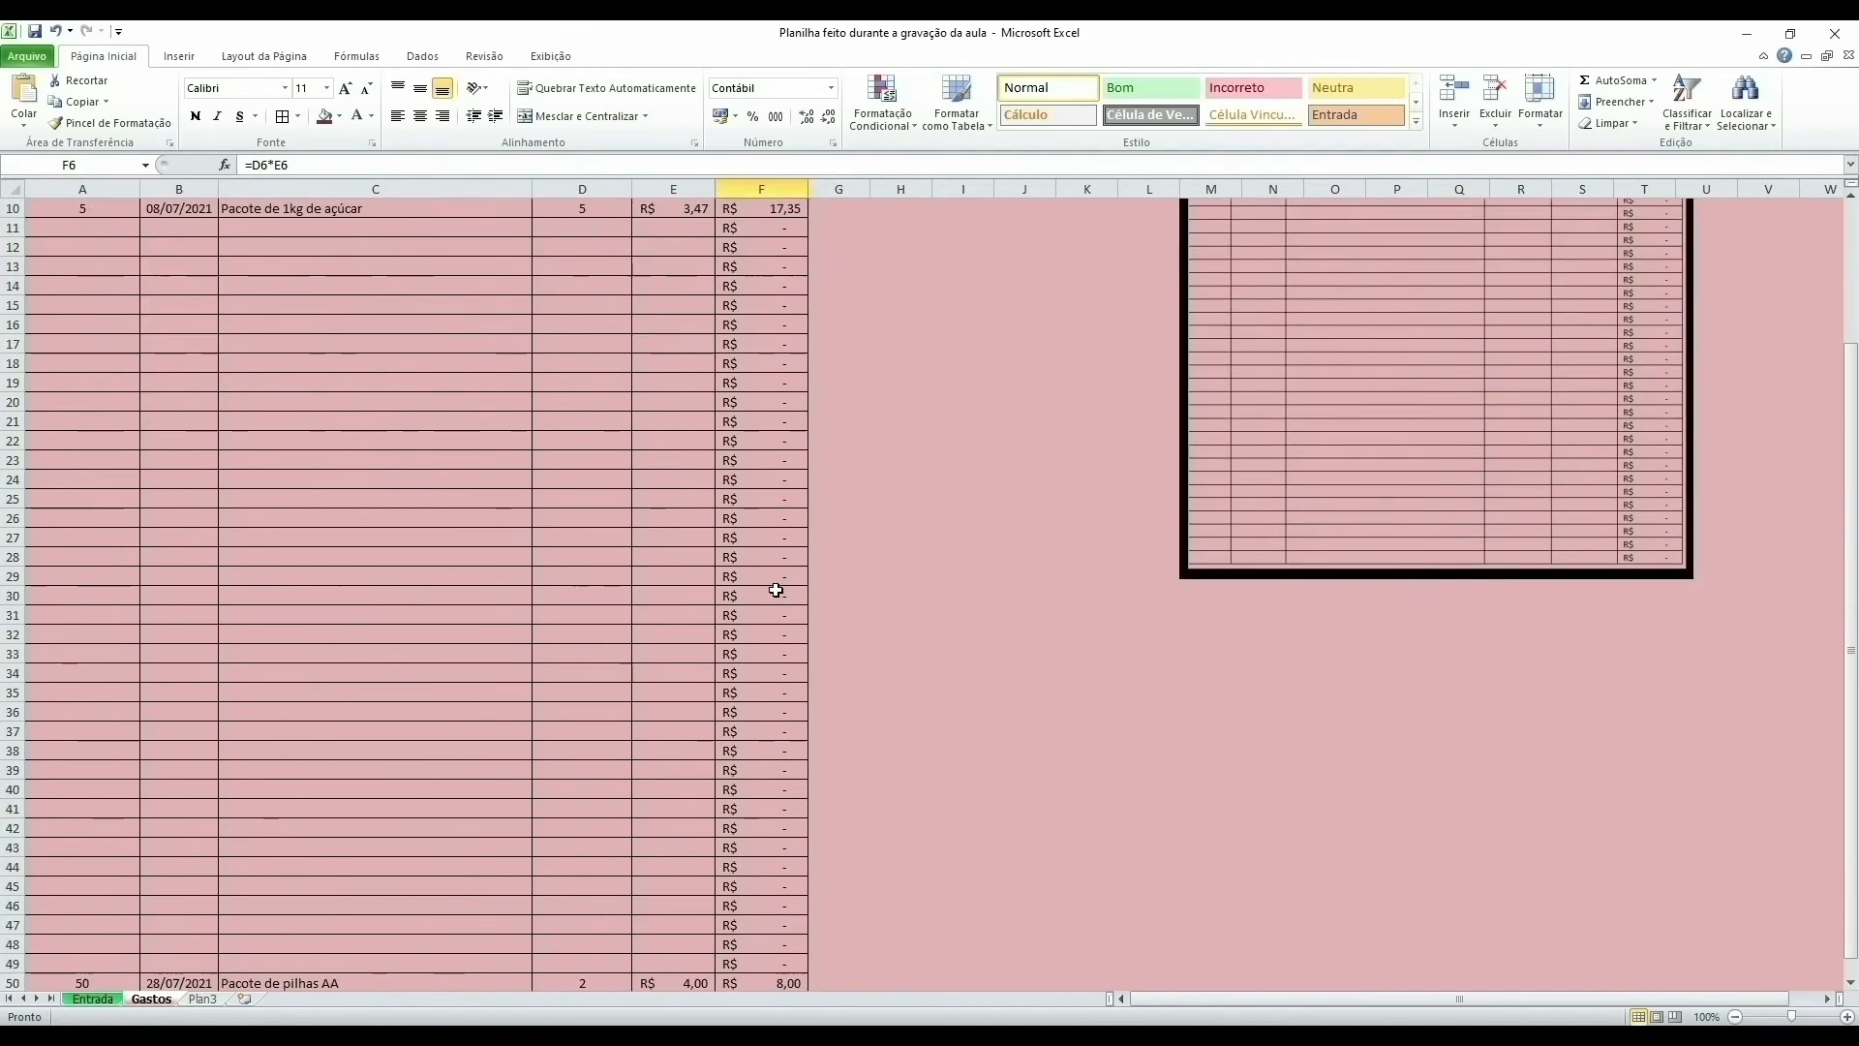
pyautogui.click(762, 927)
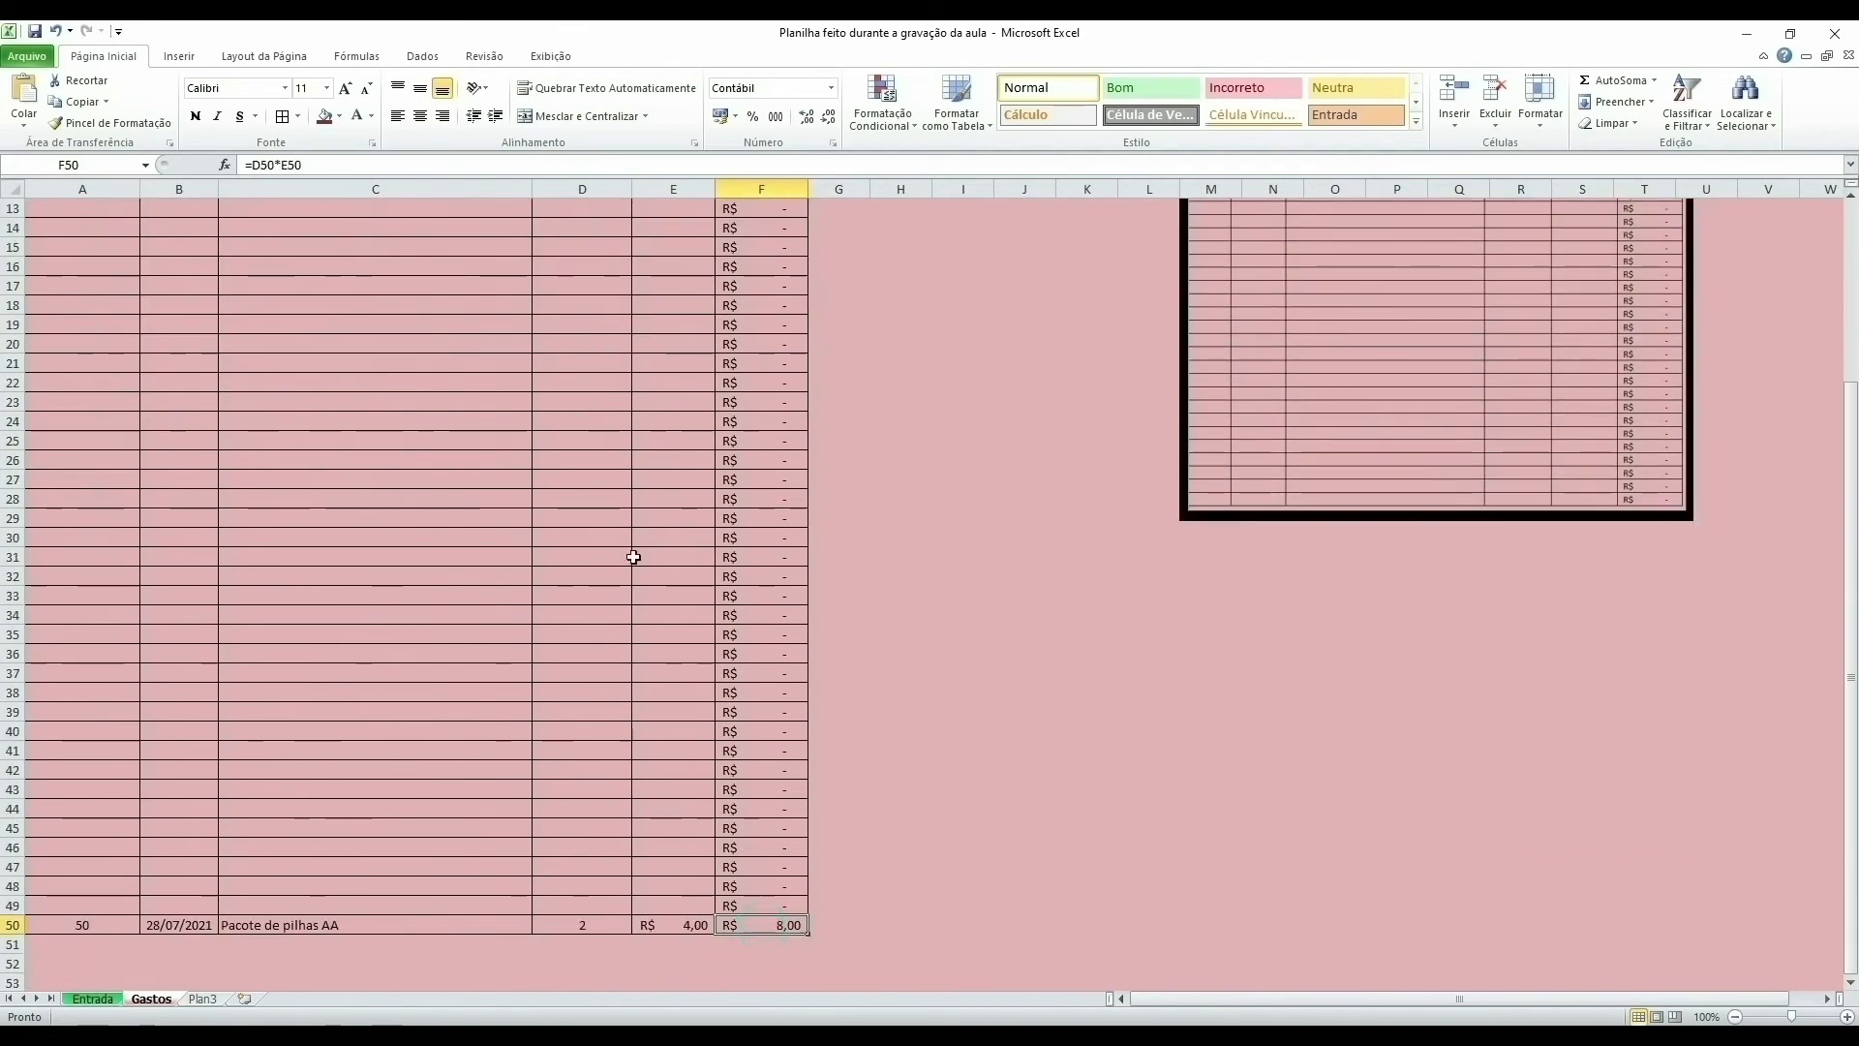
pyautogui.scroll(4, 681, 750)
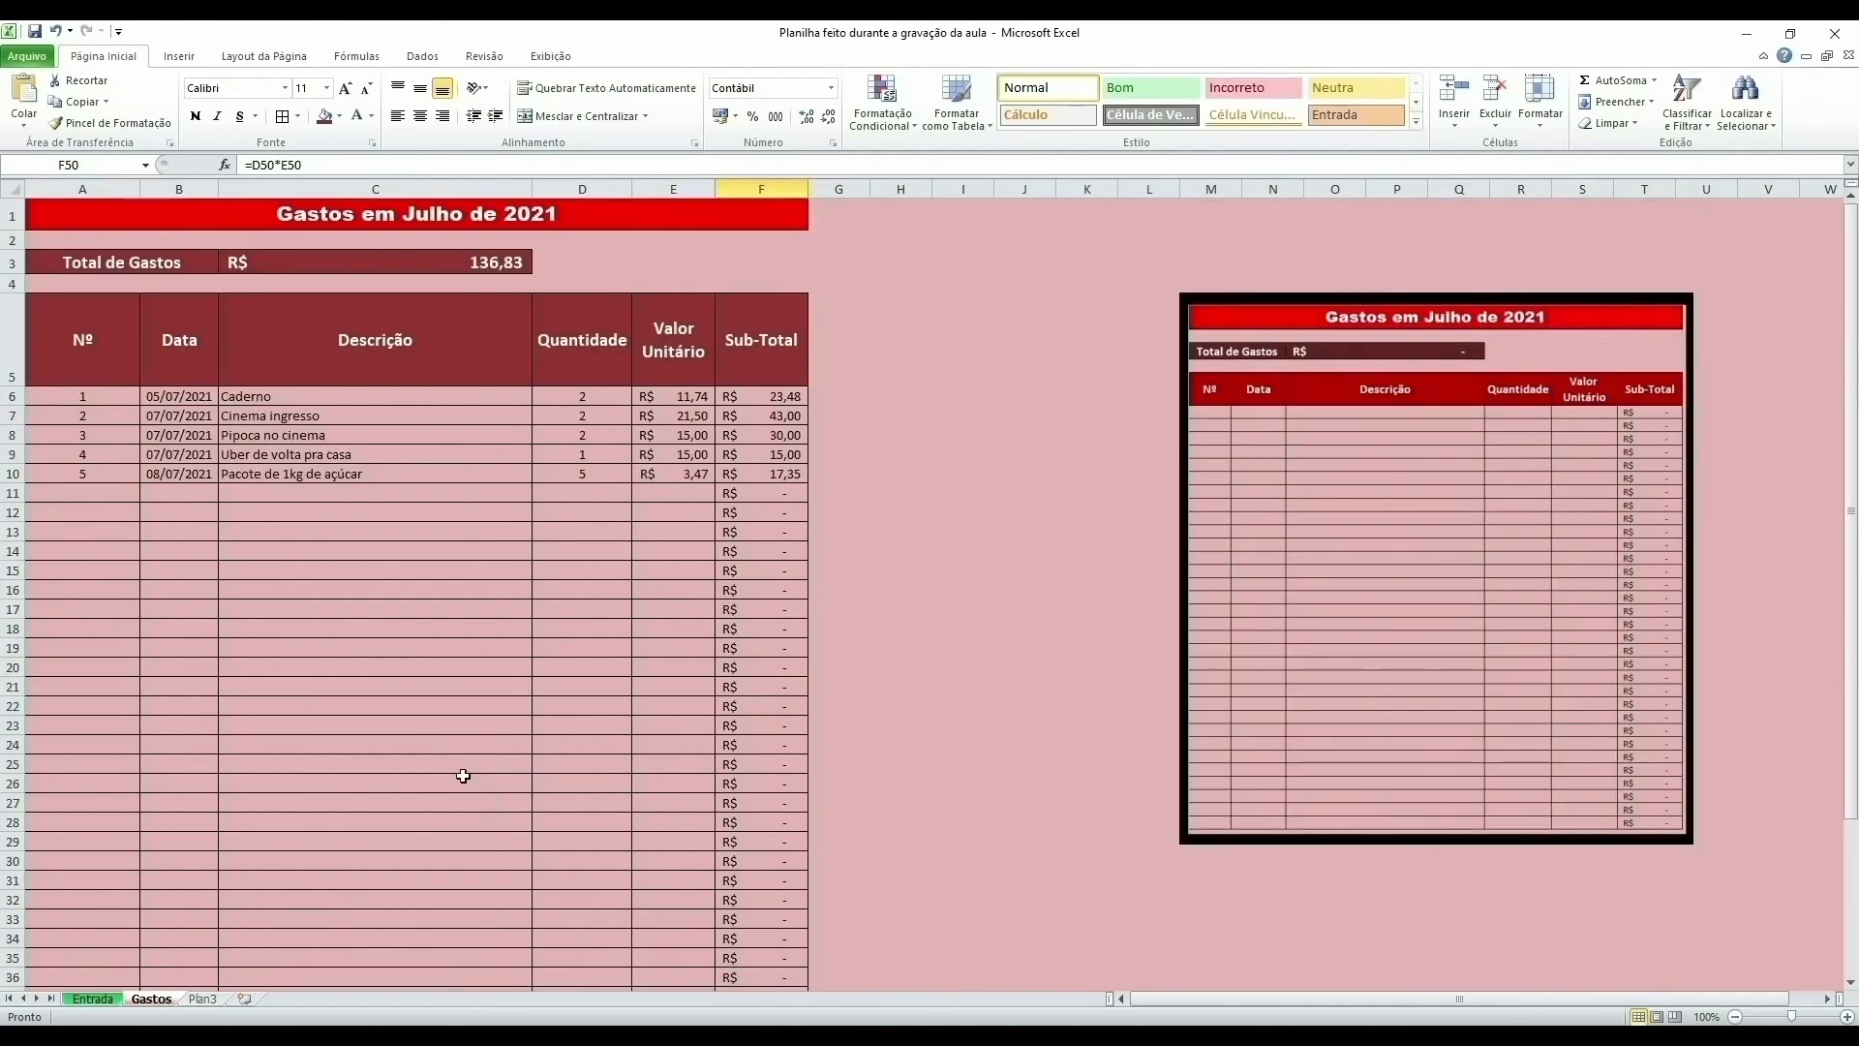
# Step: Apply the accounting number format to cells B3 to B7 on the Entrada sheet
pyautogui.click(93, 1001)
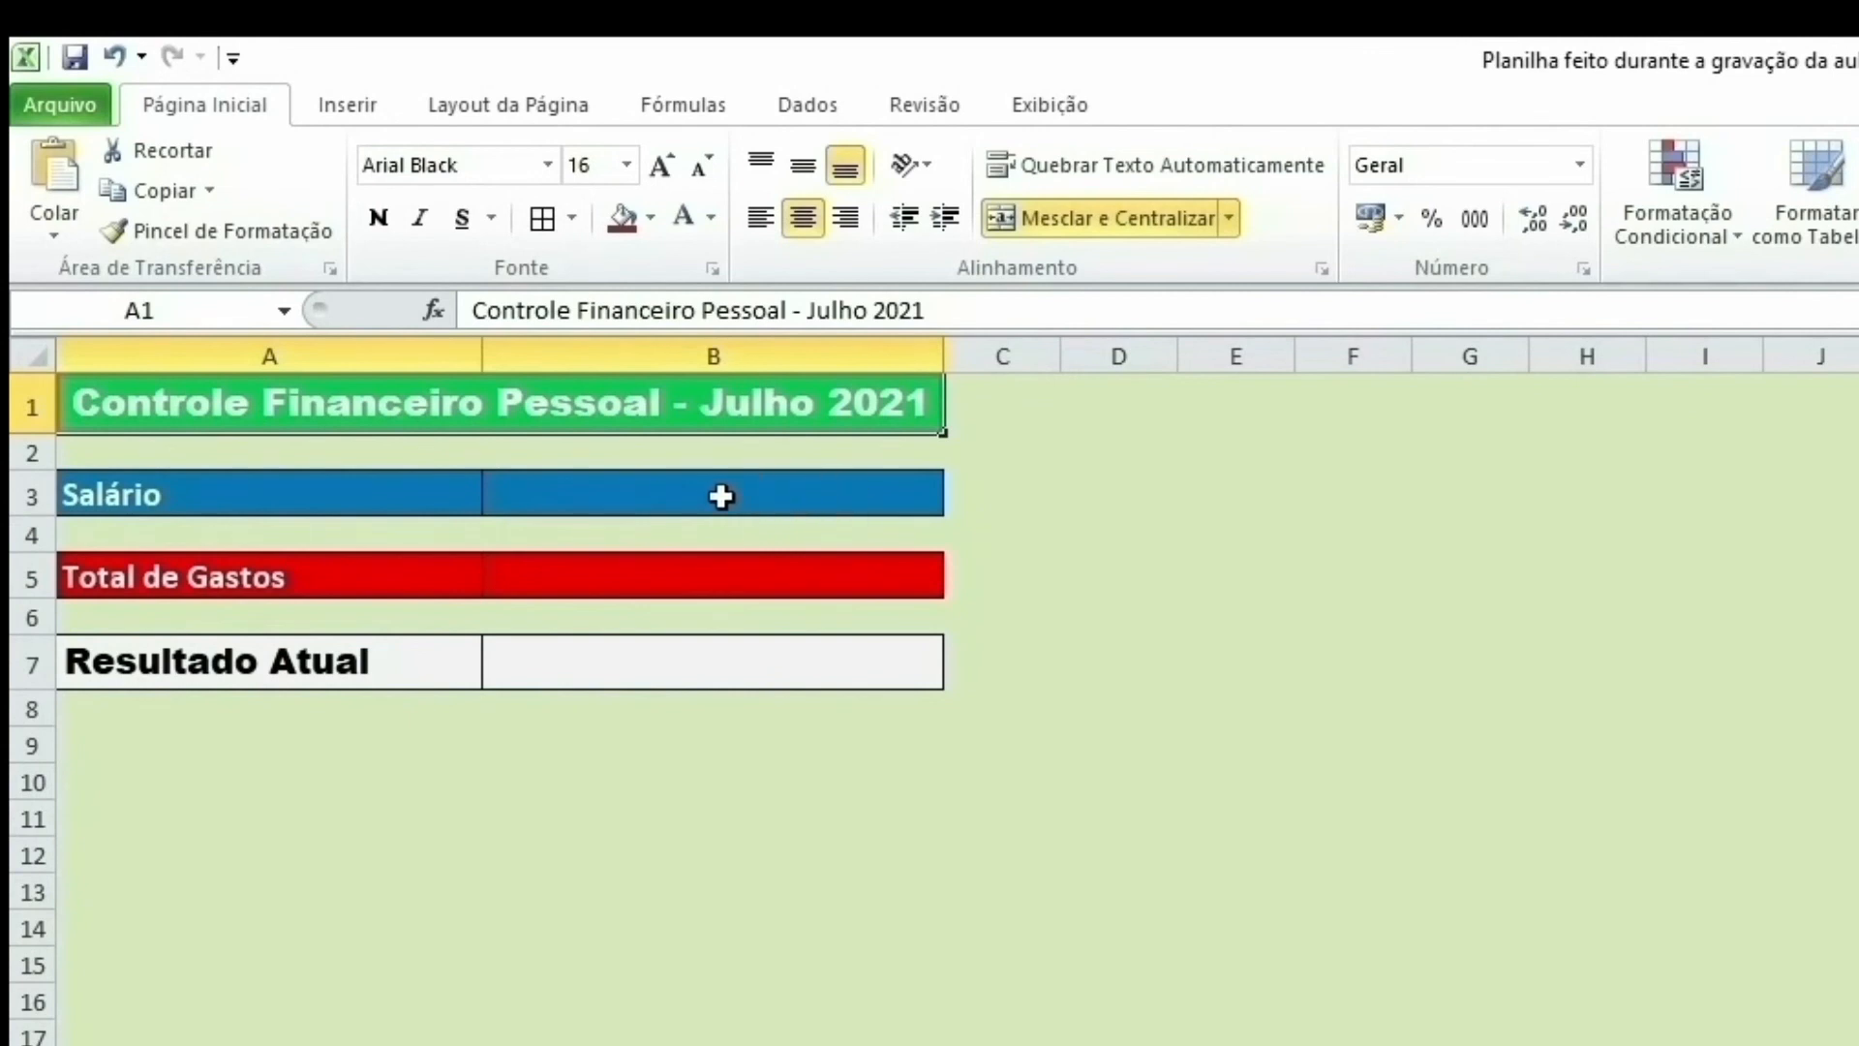
pyautogui.click(645, 492)
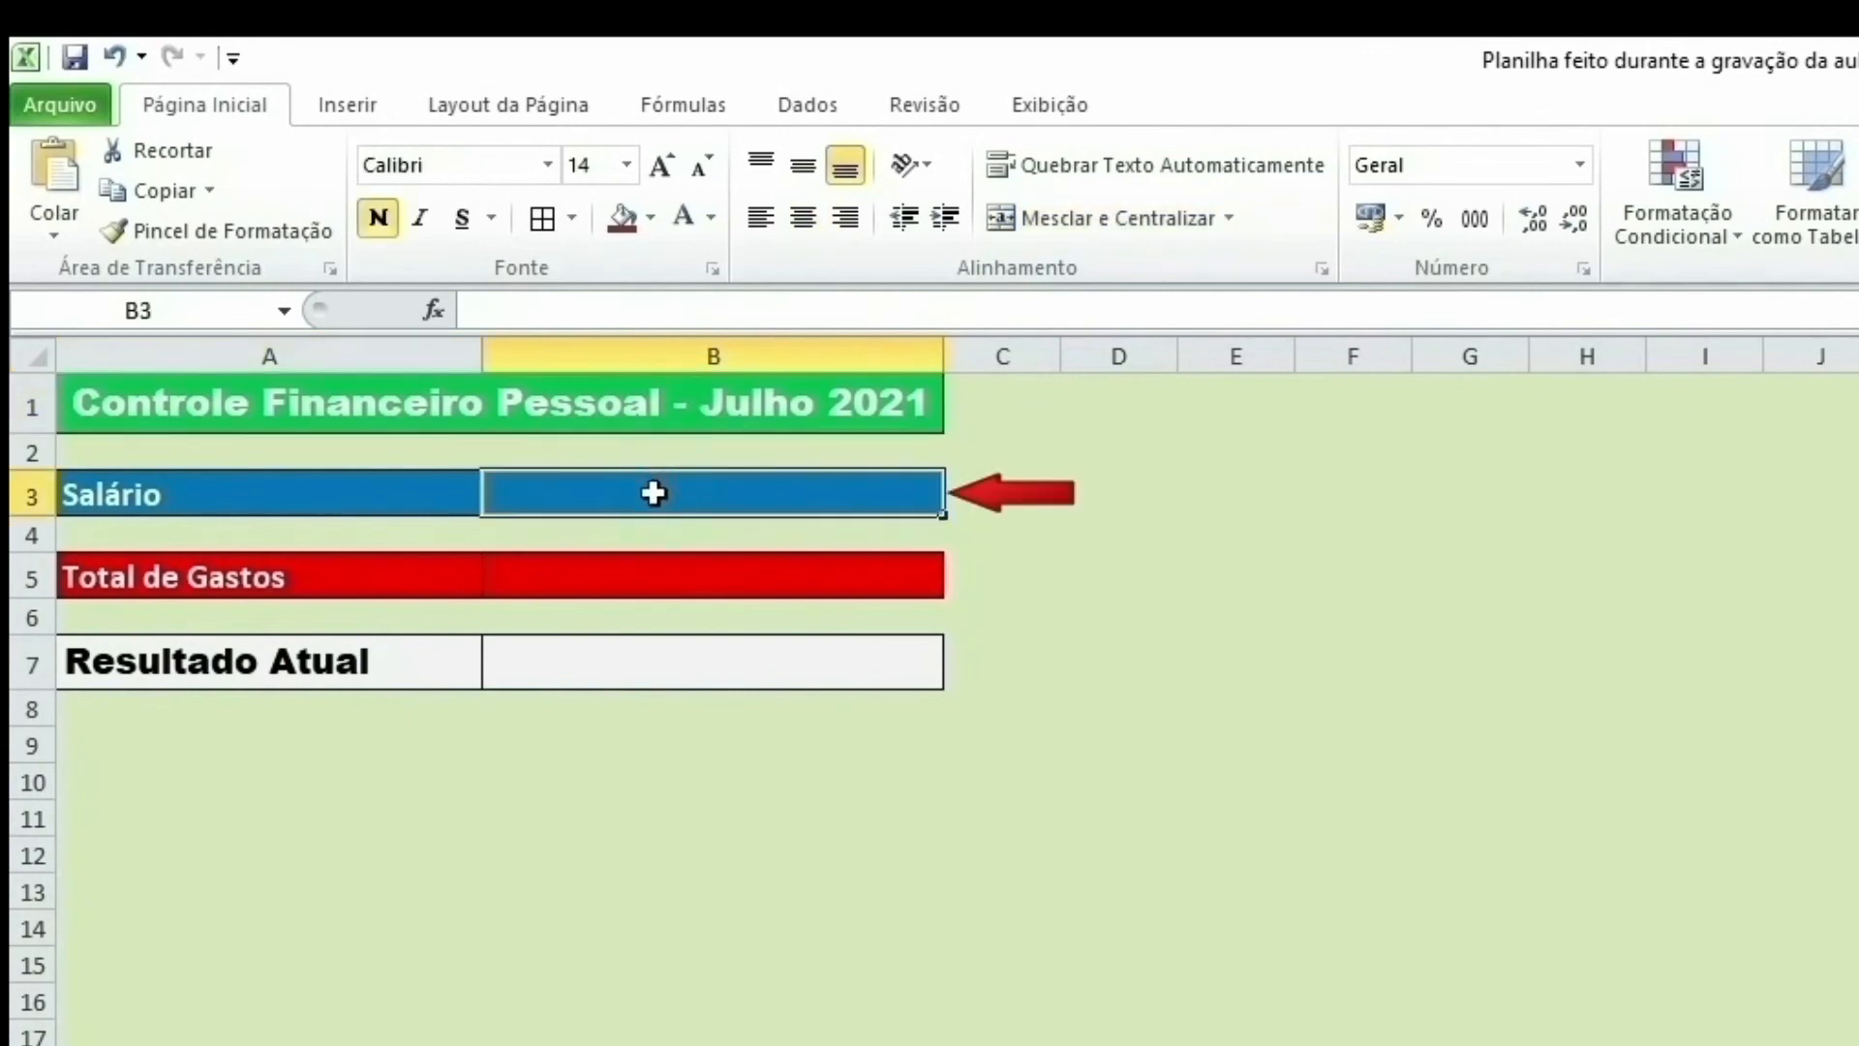
pyautogui.click(654, 569)
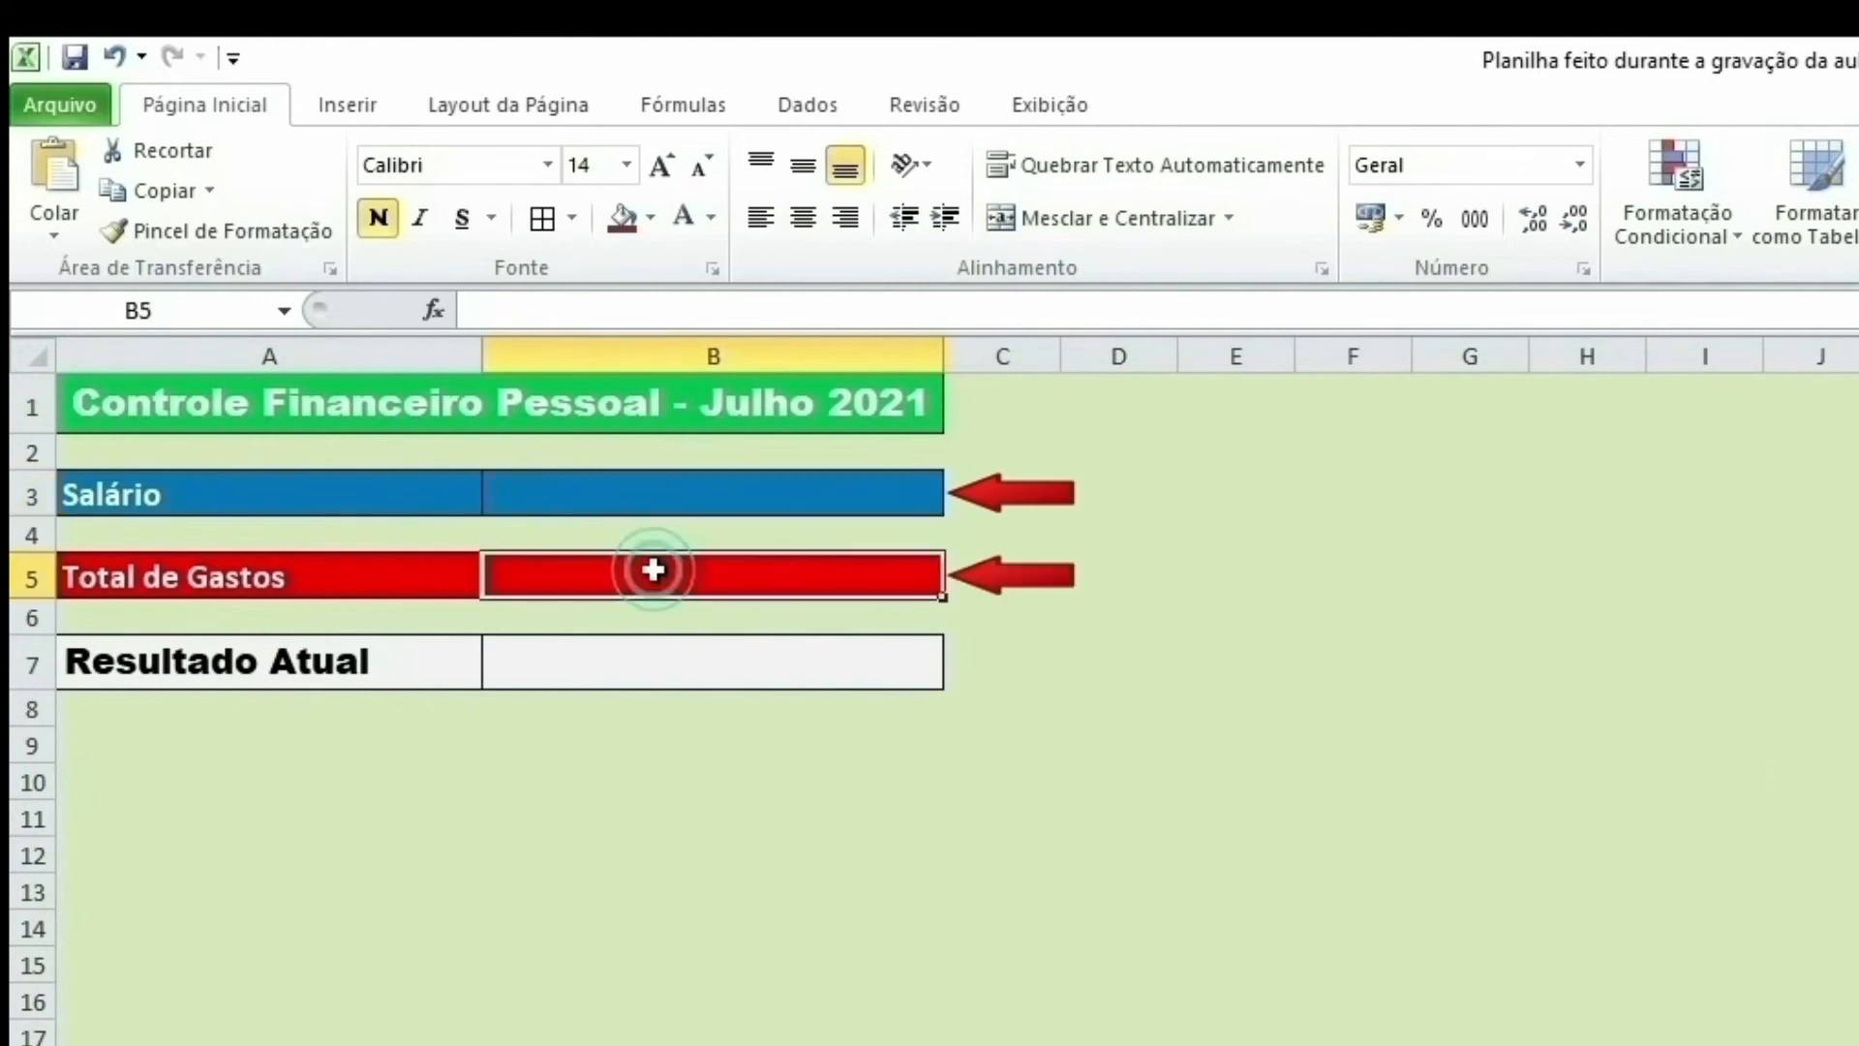
pyautogui.click(635, 656)
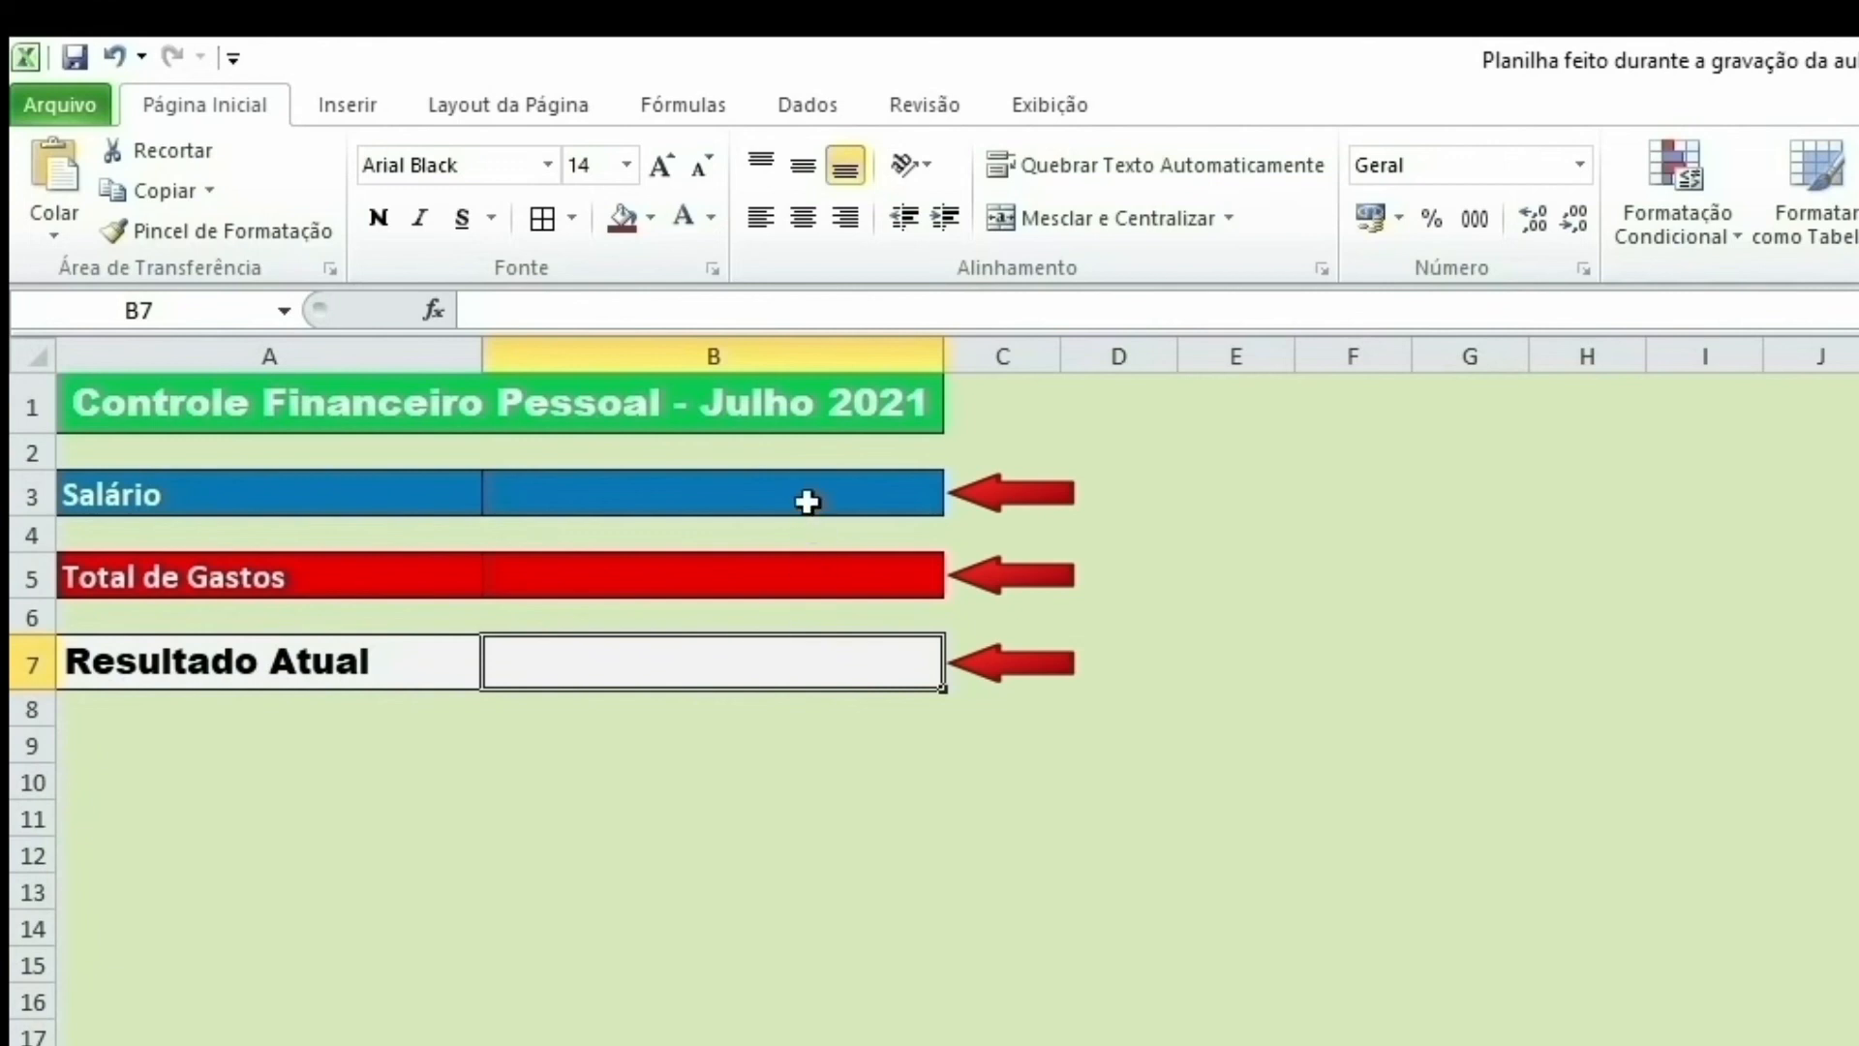
pyautogui.click(684, 494)
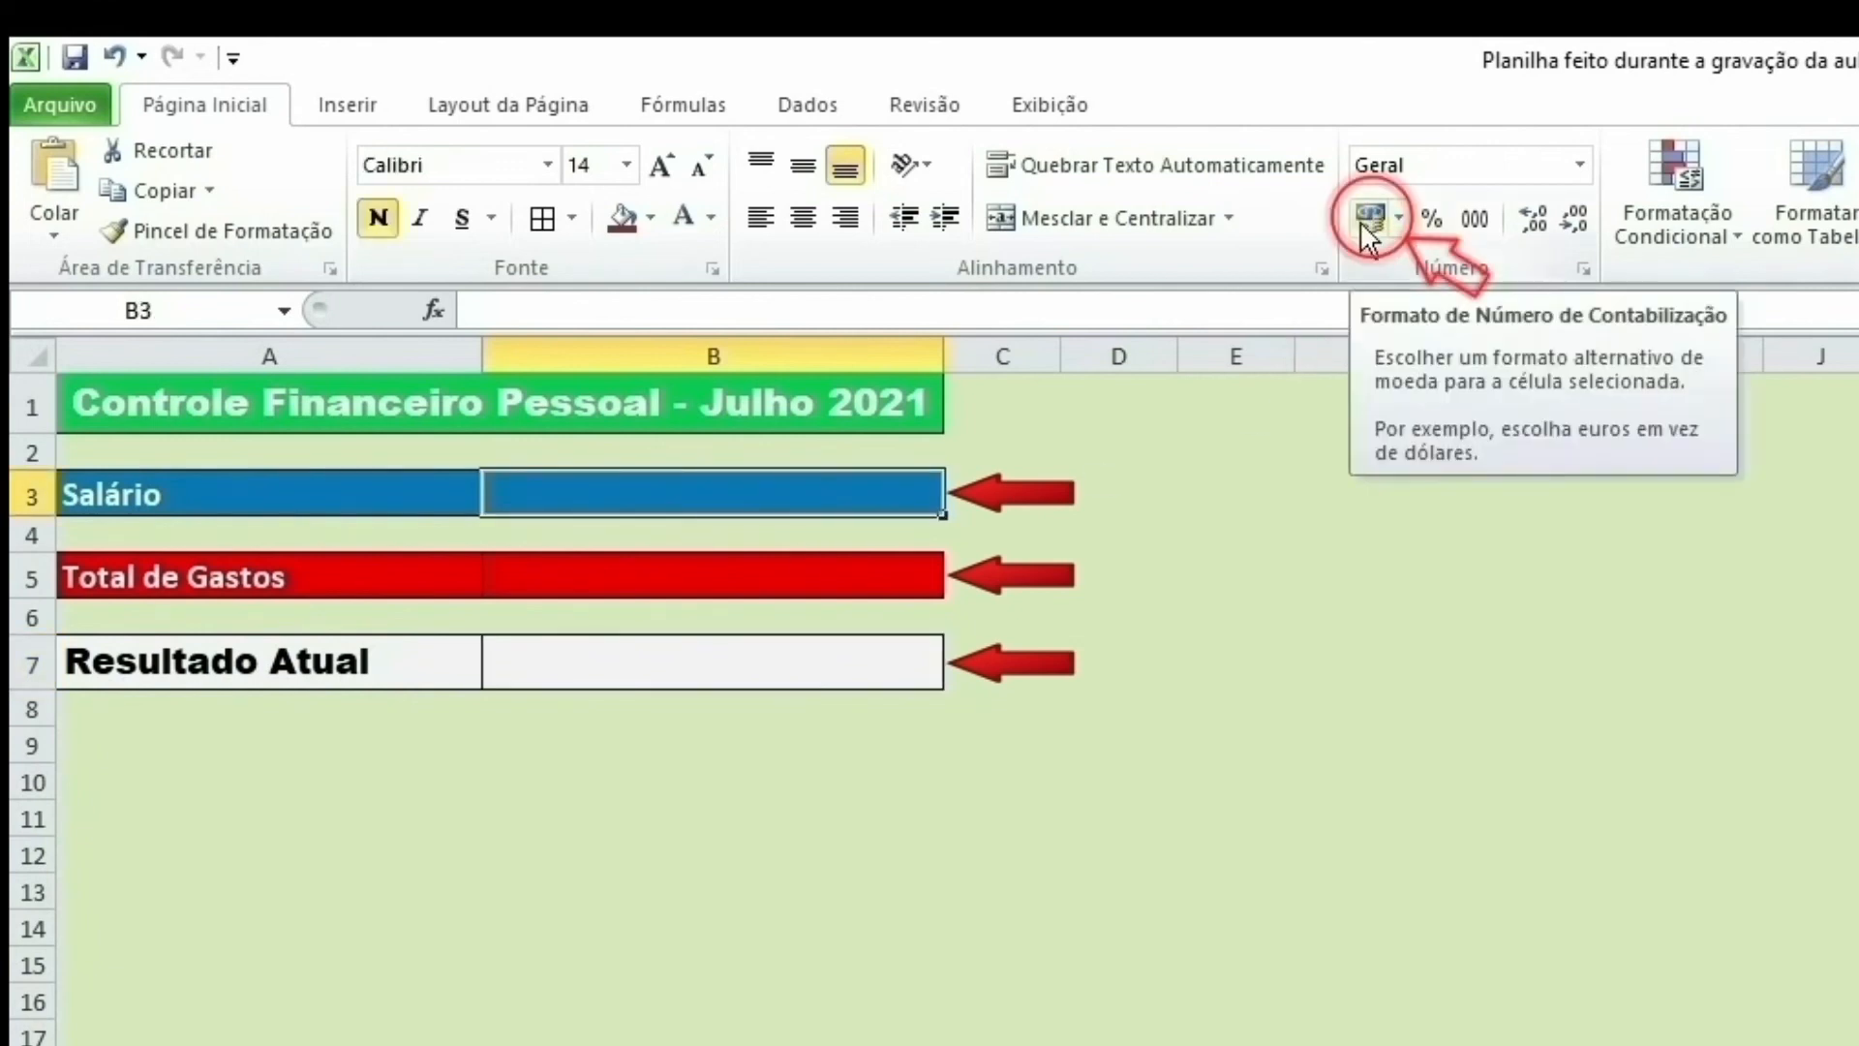
pyautogui.click(788, 578)
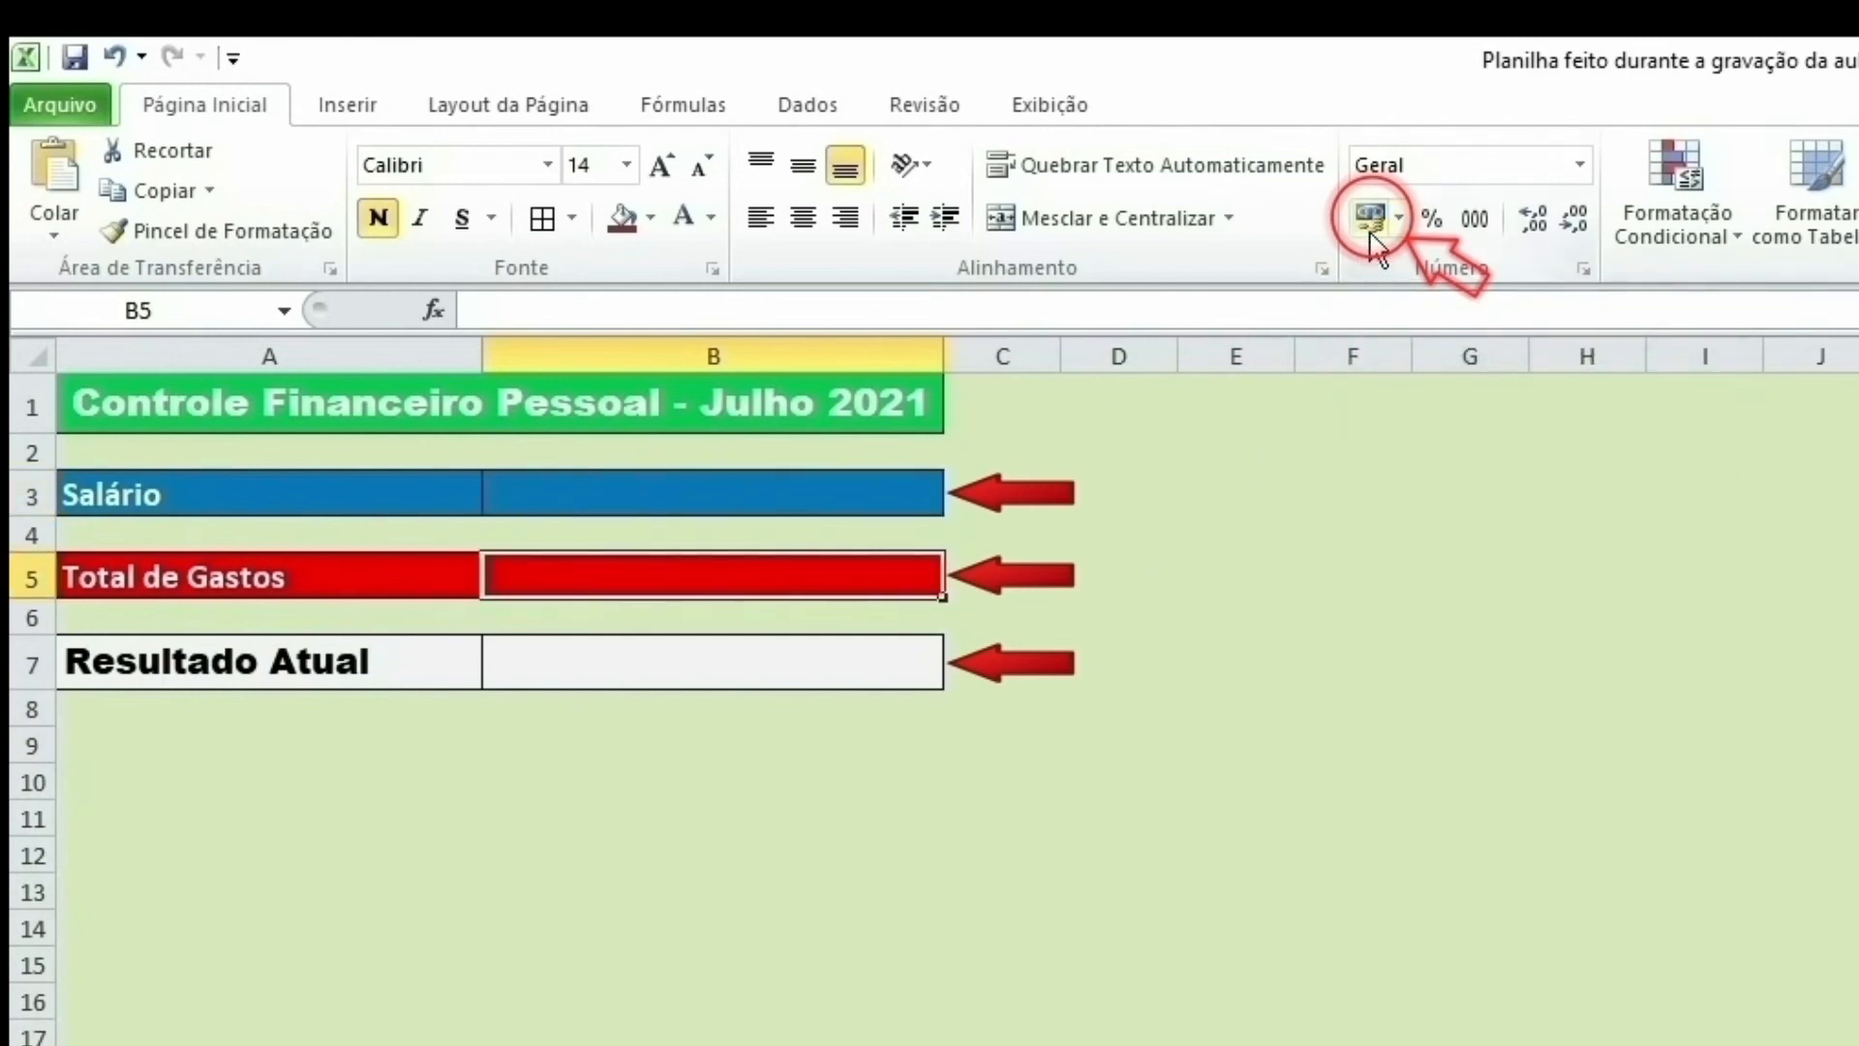
pyautogui.click(913, 668)
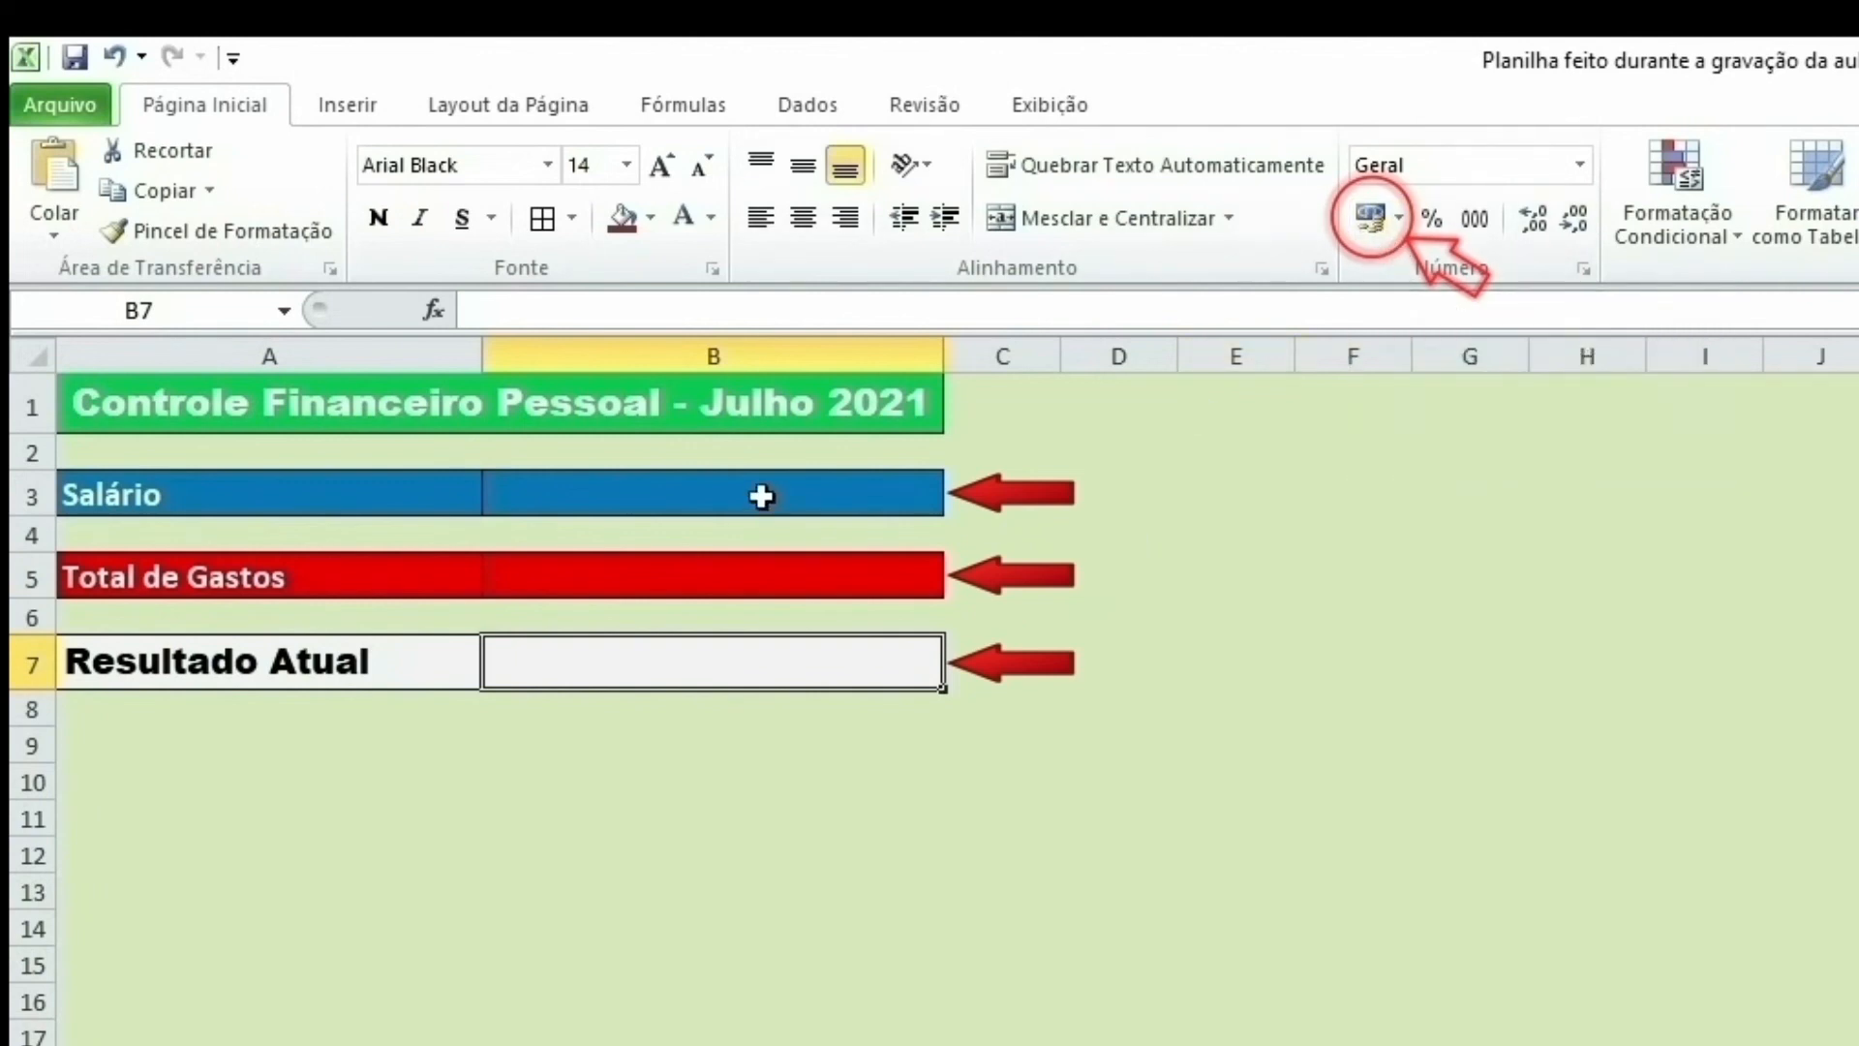
pyautogui.moveTo(762, 493); pyautogui.dragTo(739, 655)
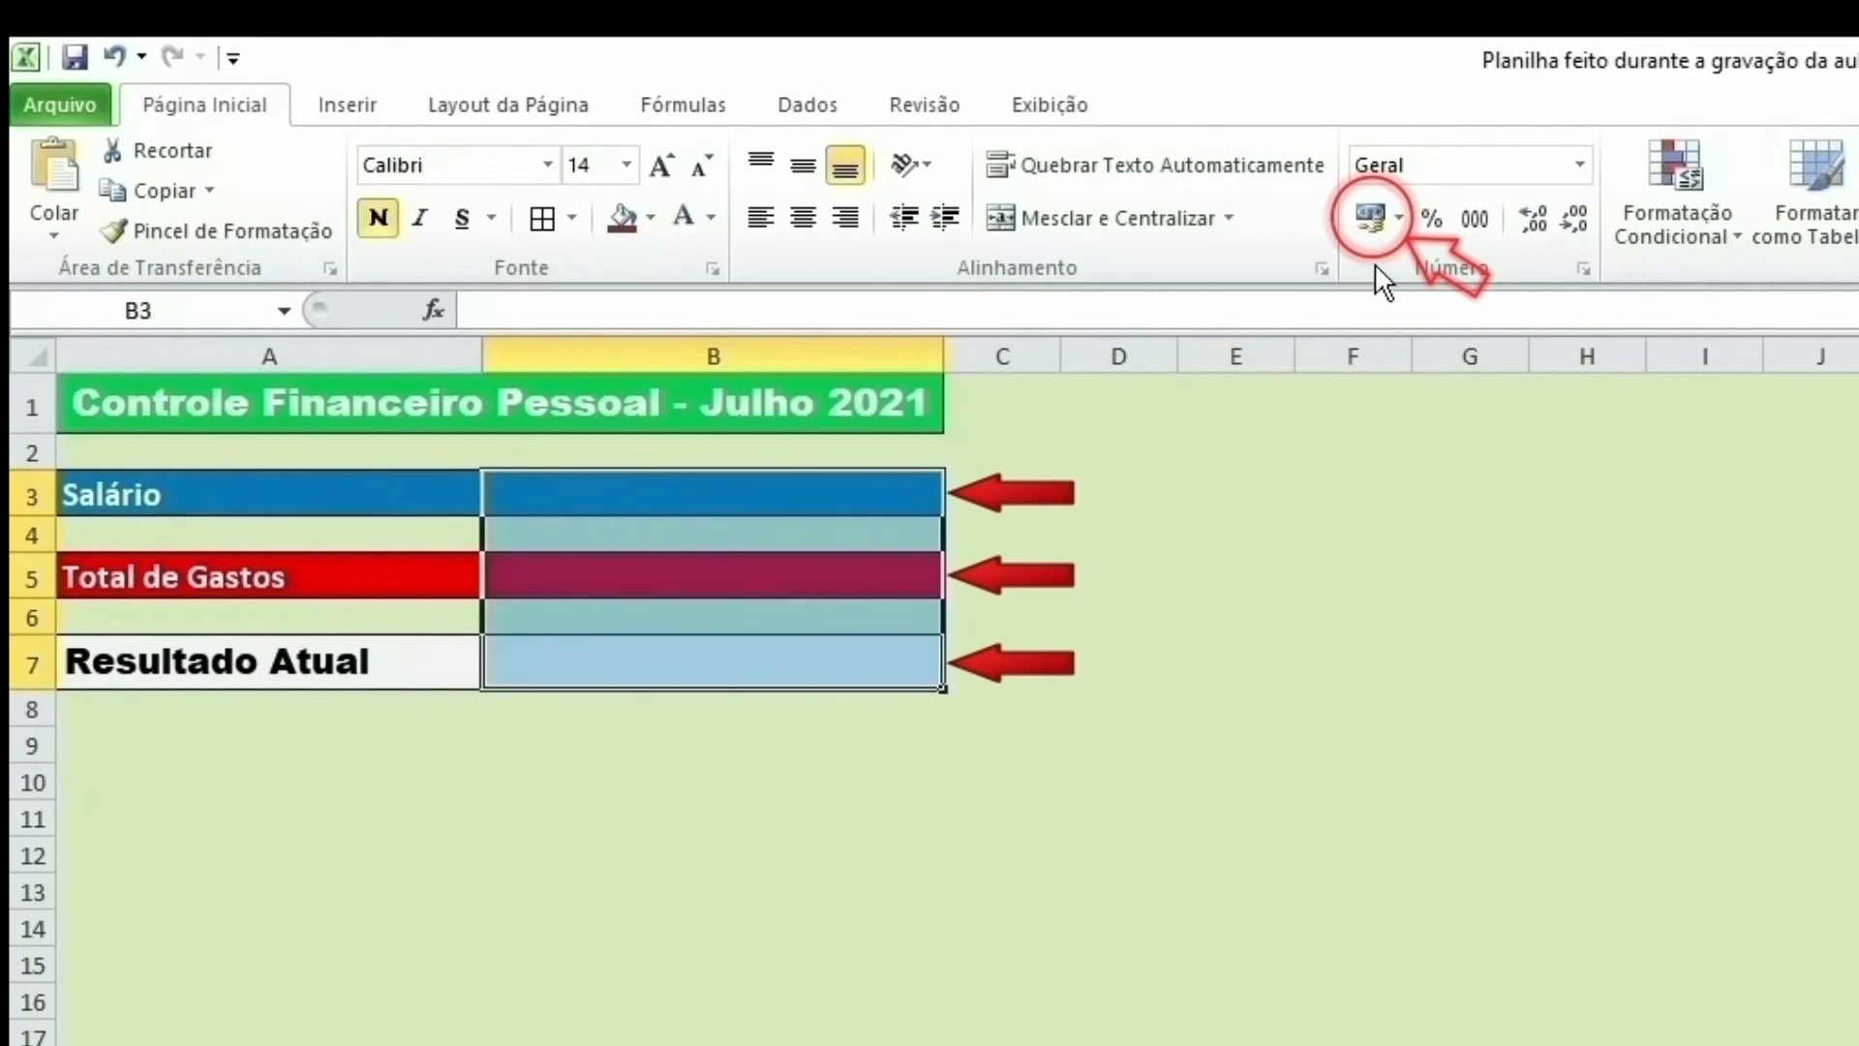
pyautogui.click(1371, 214)
pyautogui.click(1152, 694)
pyautogui.moveTo(840, 484); pyautogui.dragTo(842, 648)
# Step: Enter a Salário value of 2500 in B3
pyautogui.click(842, 487)
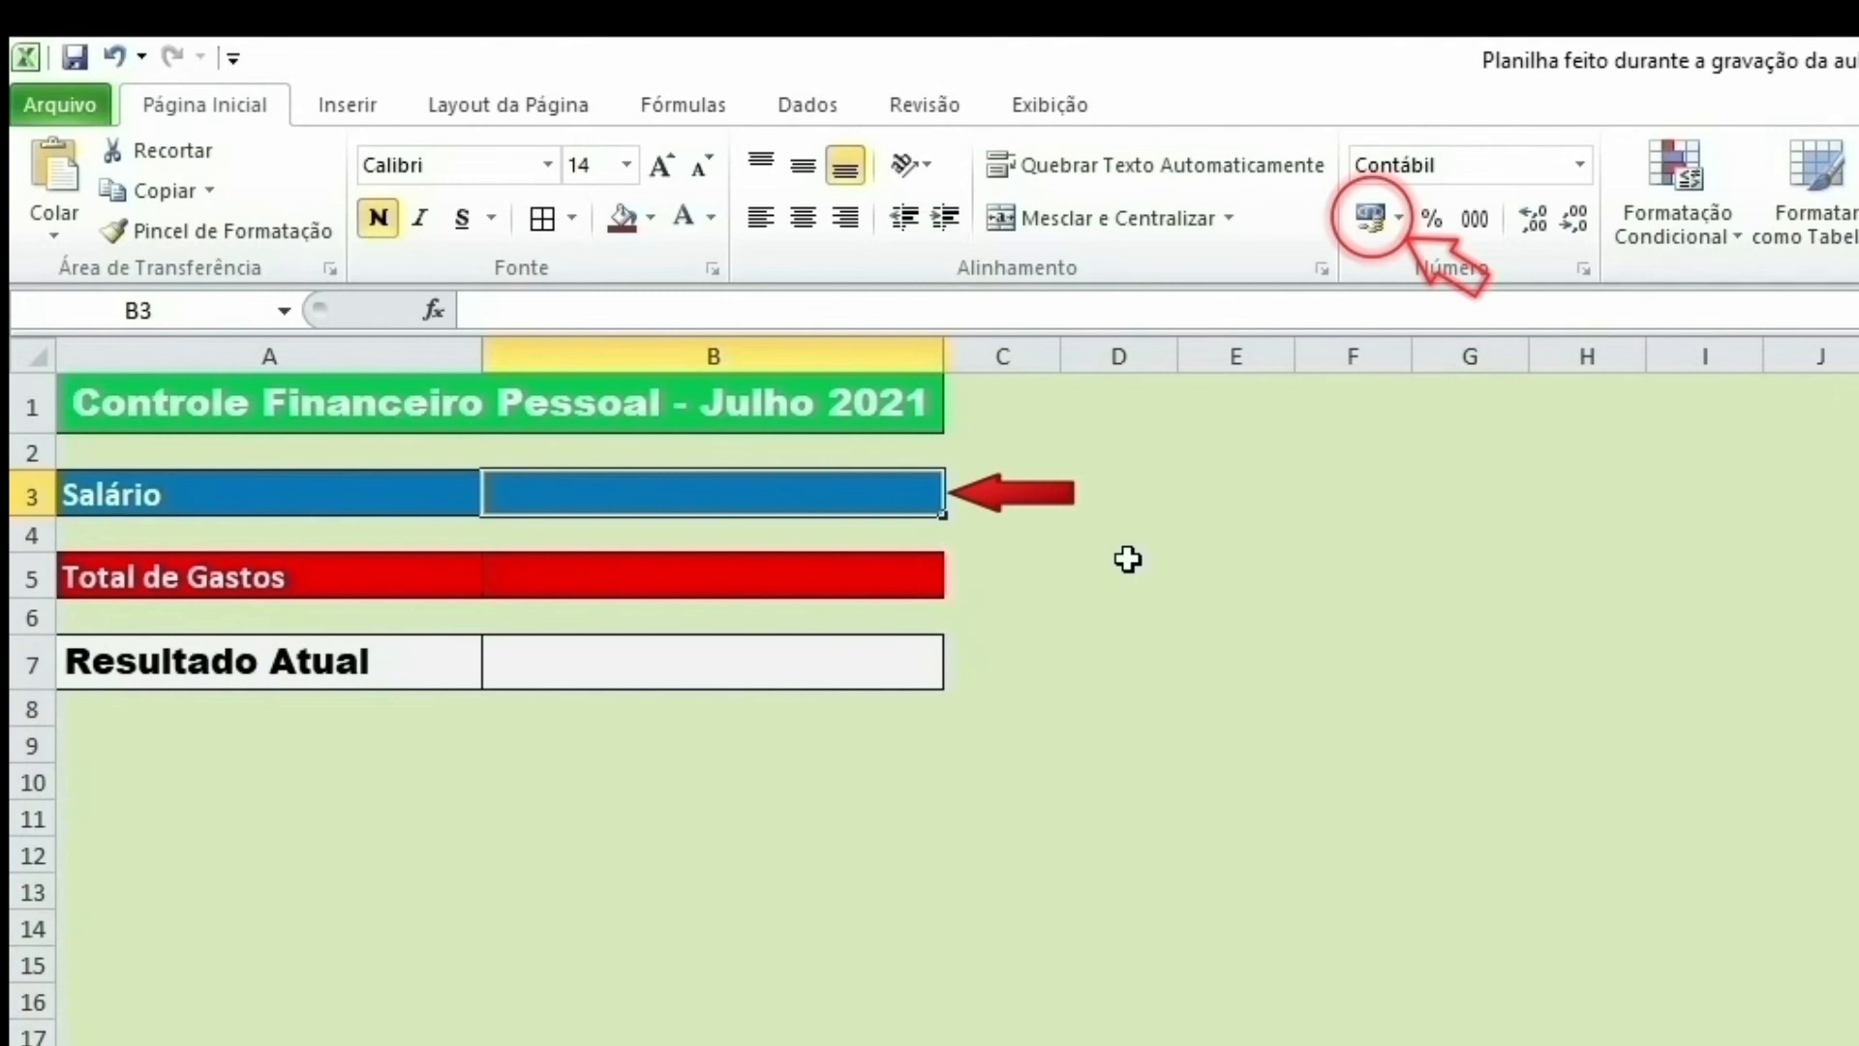
pyautogui.write('2500')
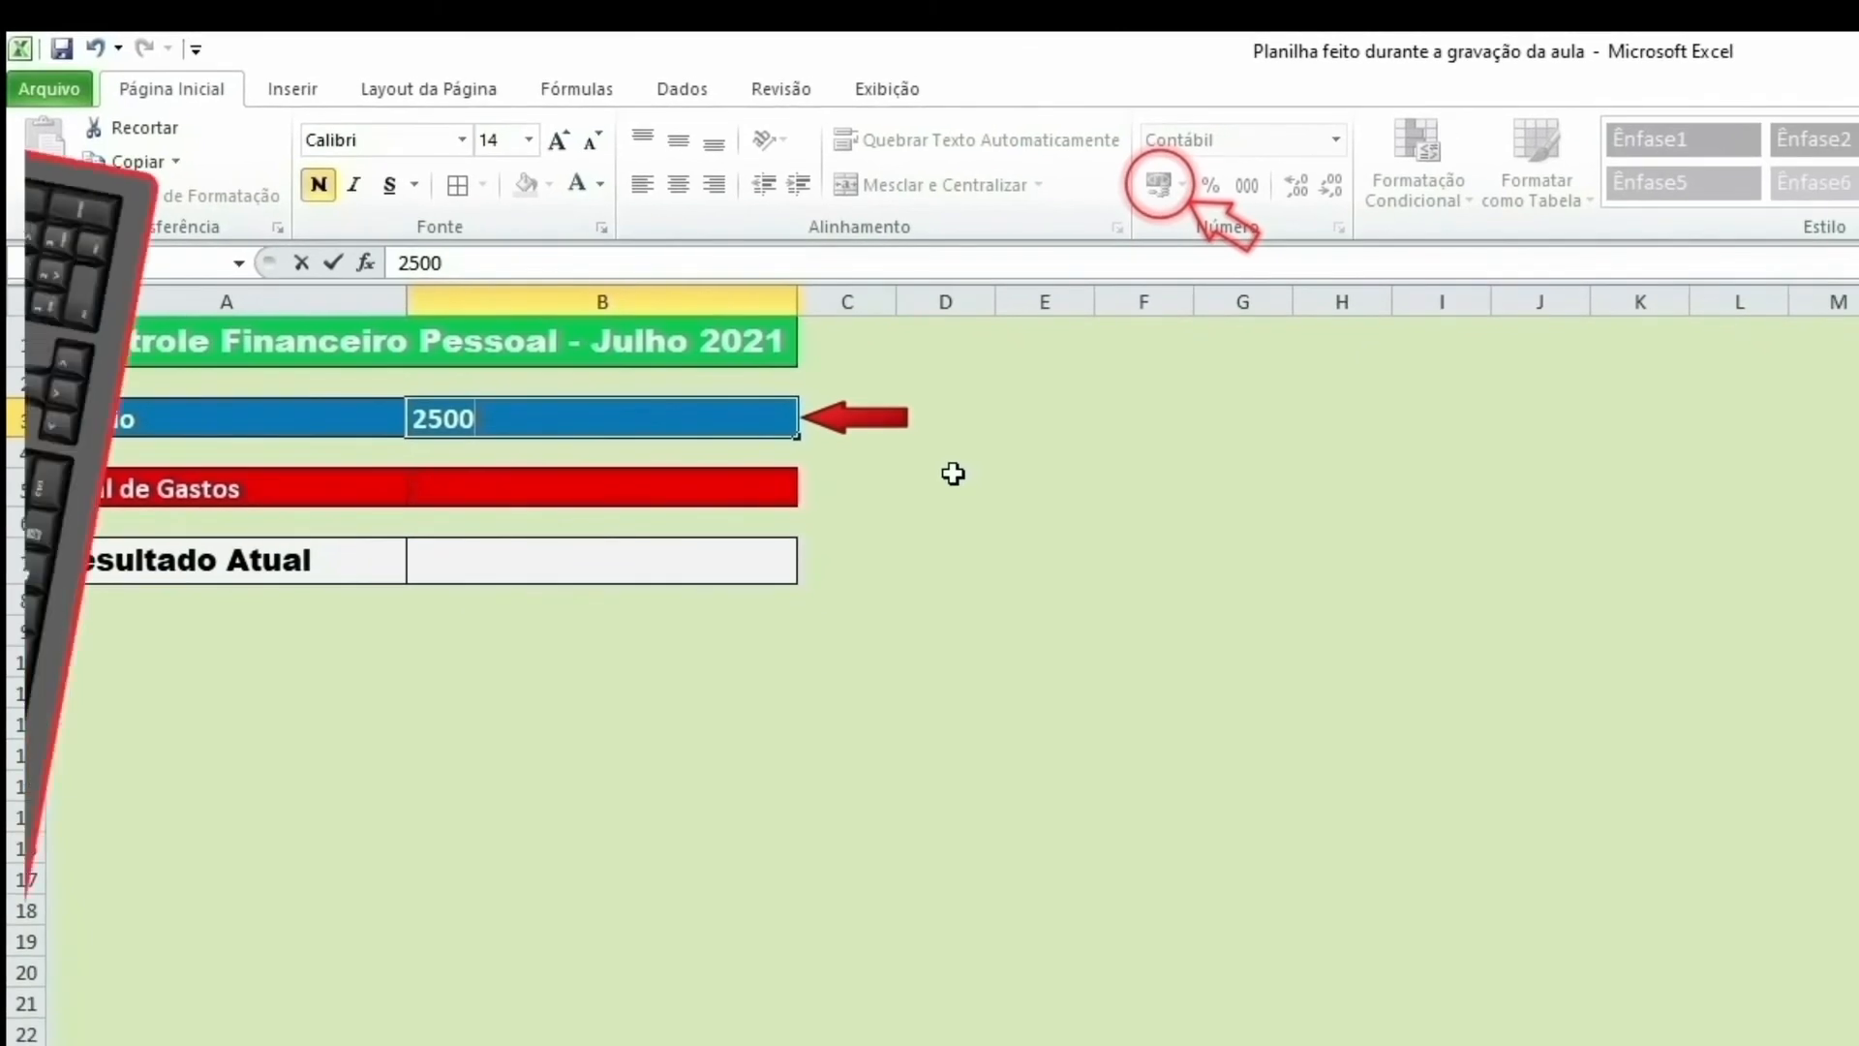
pyautogui.press('Return')
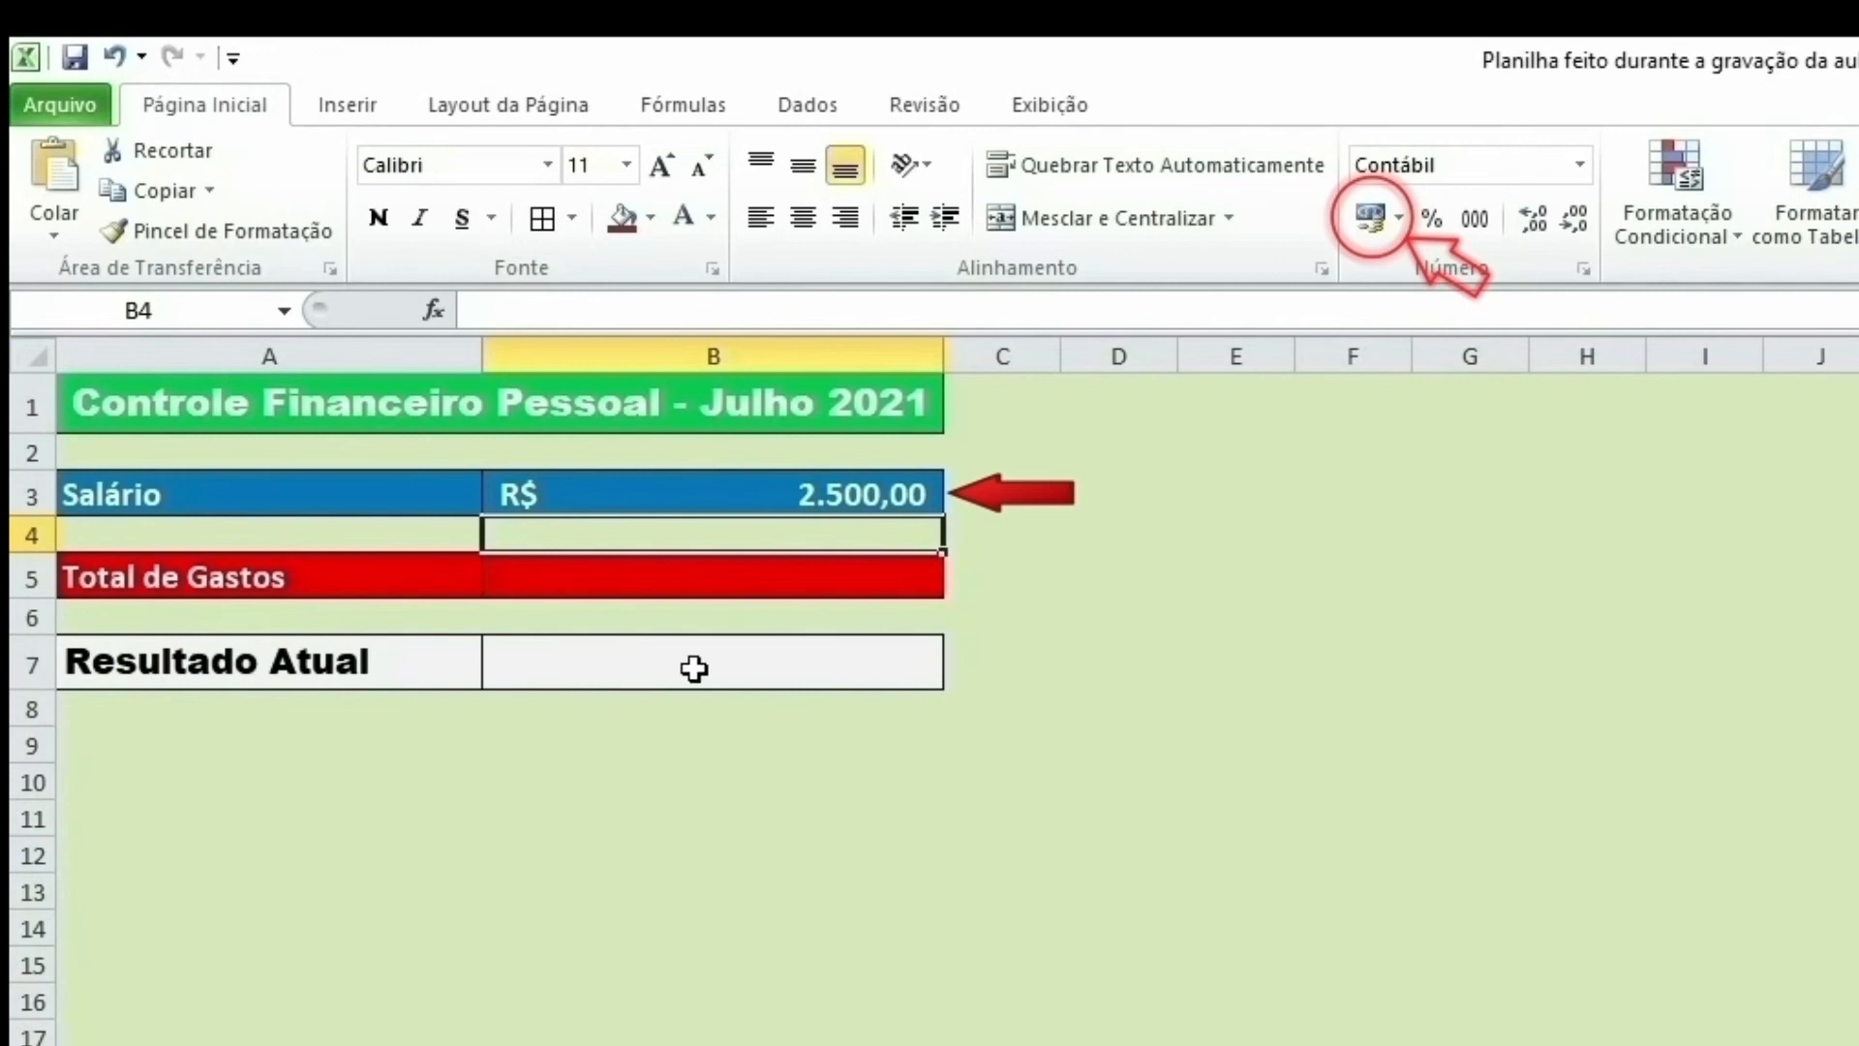
# Step: Link Total de Gastos in B5 of the Entrada sheet to the Gastos sheet's total with the formula =Gastos!C3
pyautogui.click(596, 579)
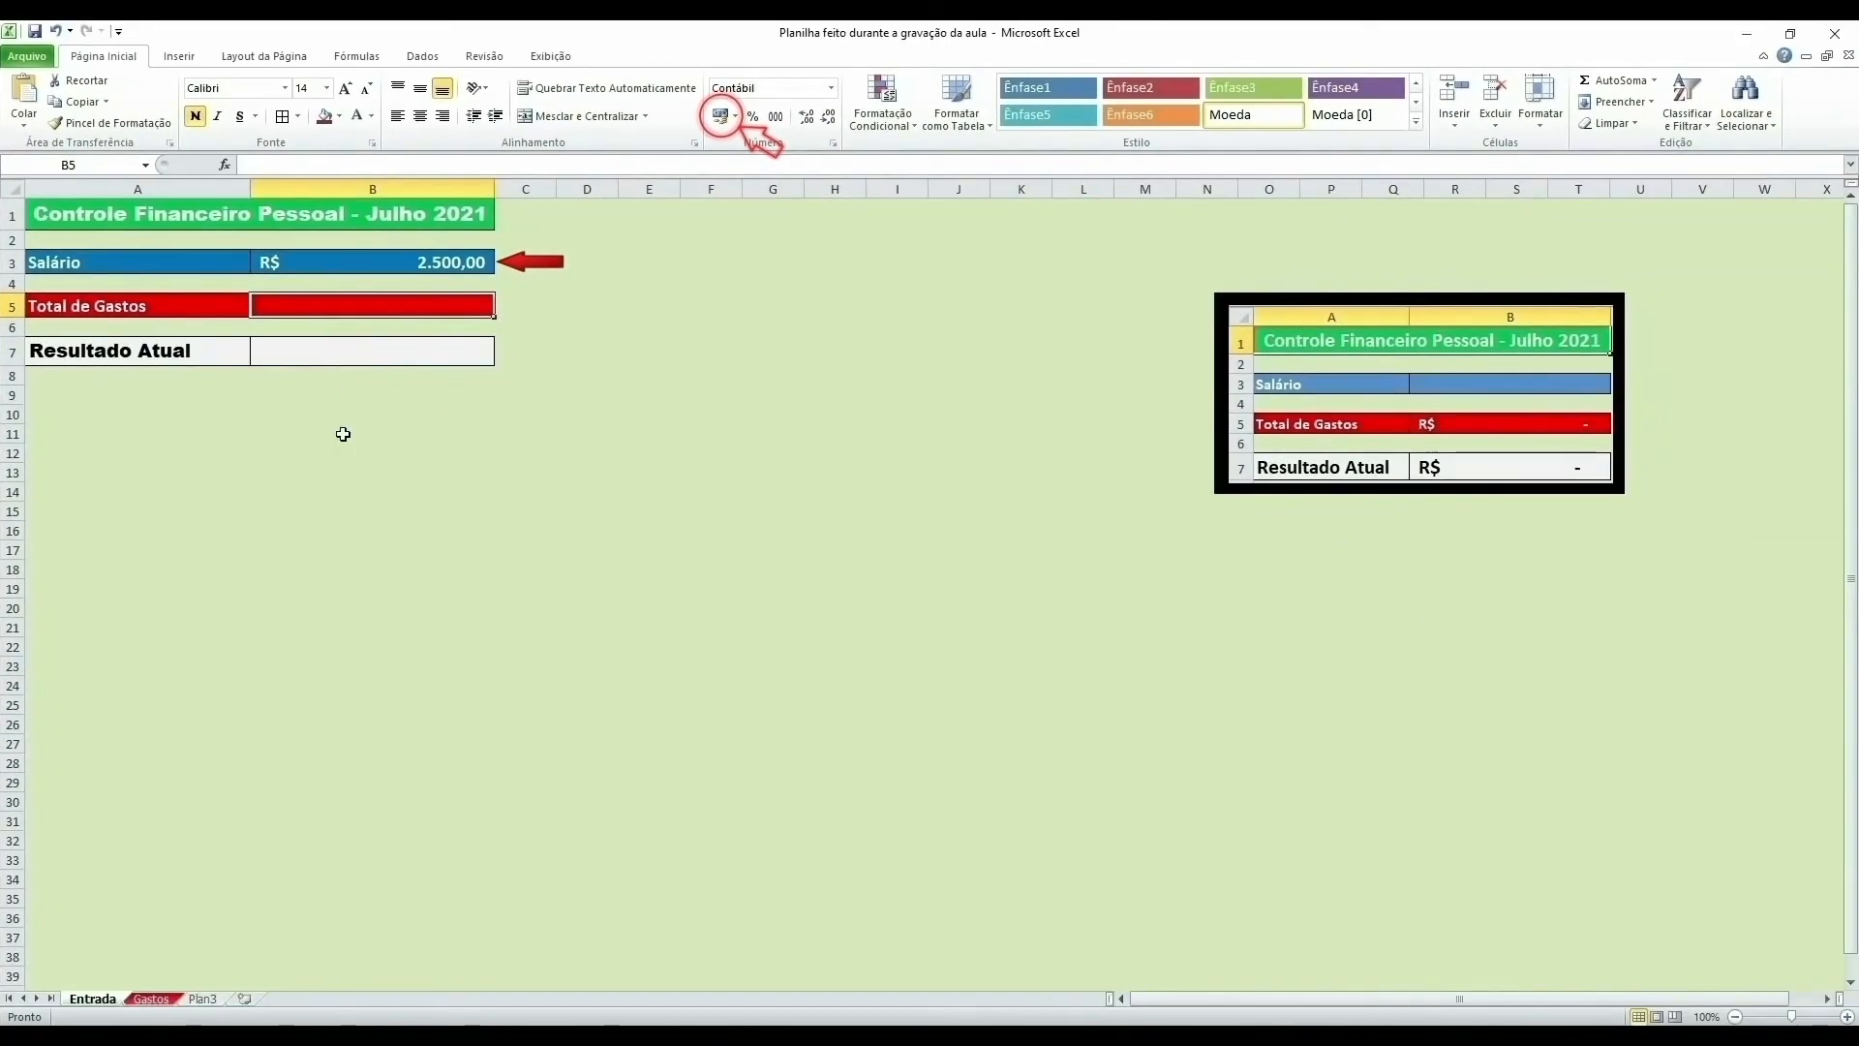
pyautogui.click(158, 997)
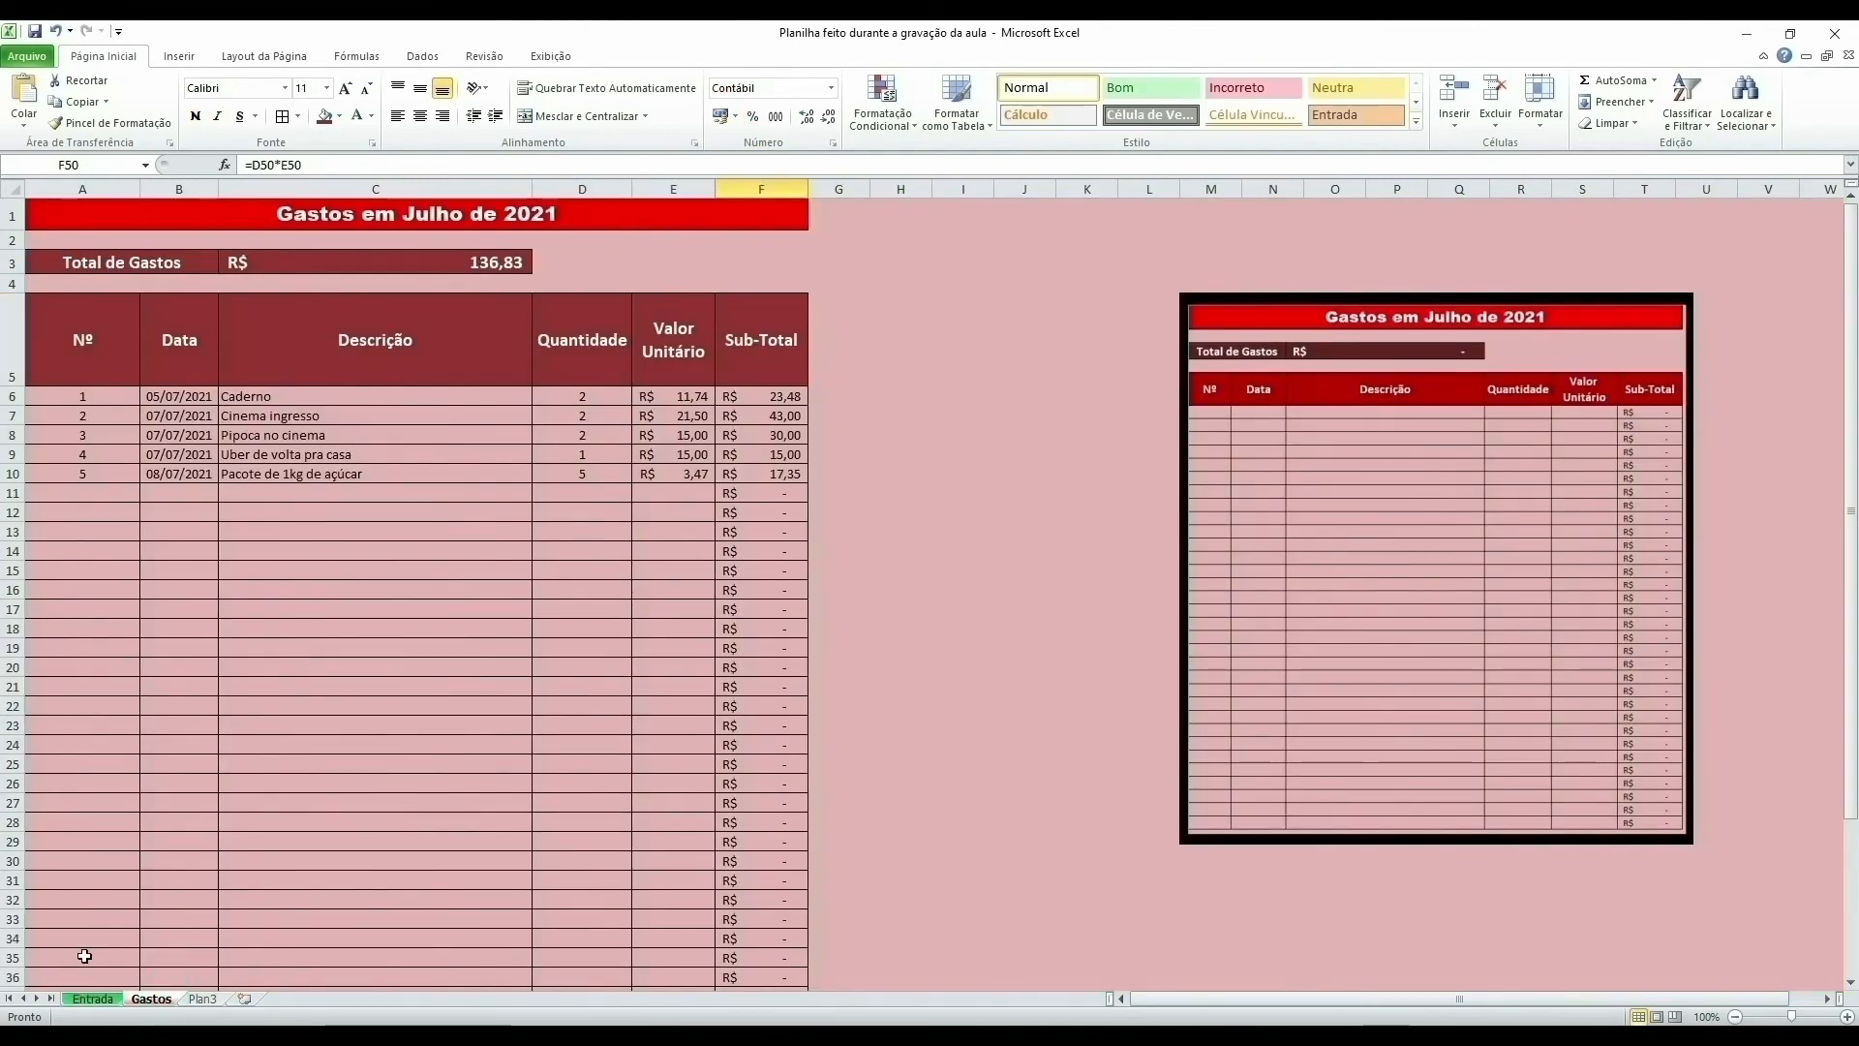
pyautogui.click(94, 999)
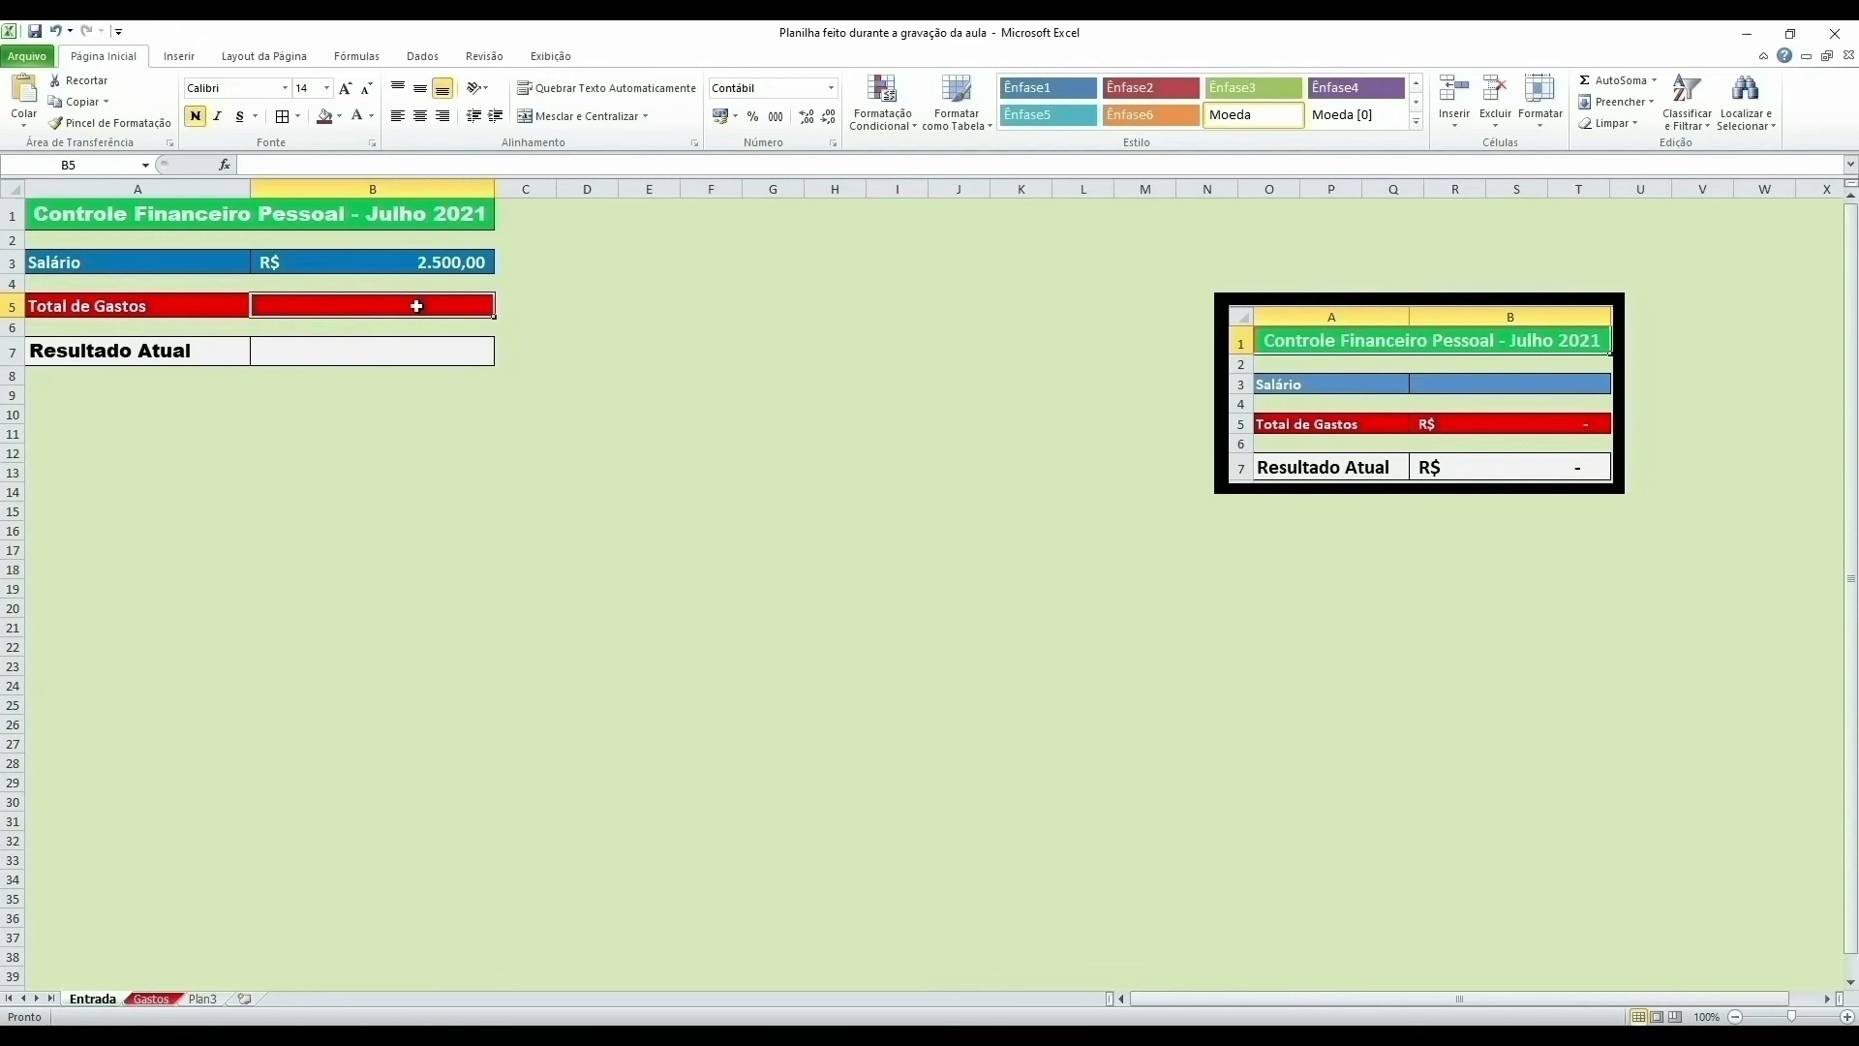
pyautogui.click(163, 1000)
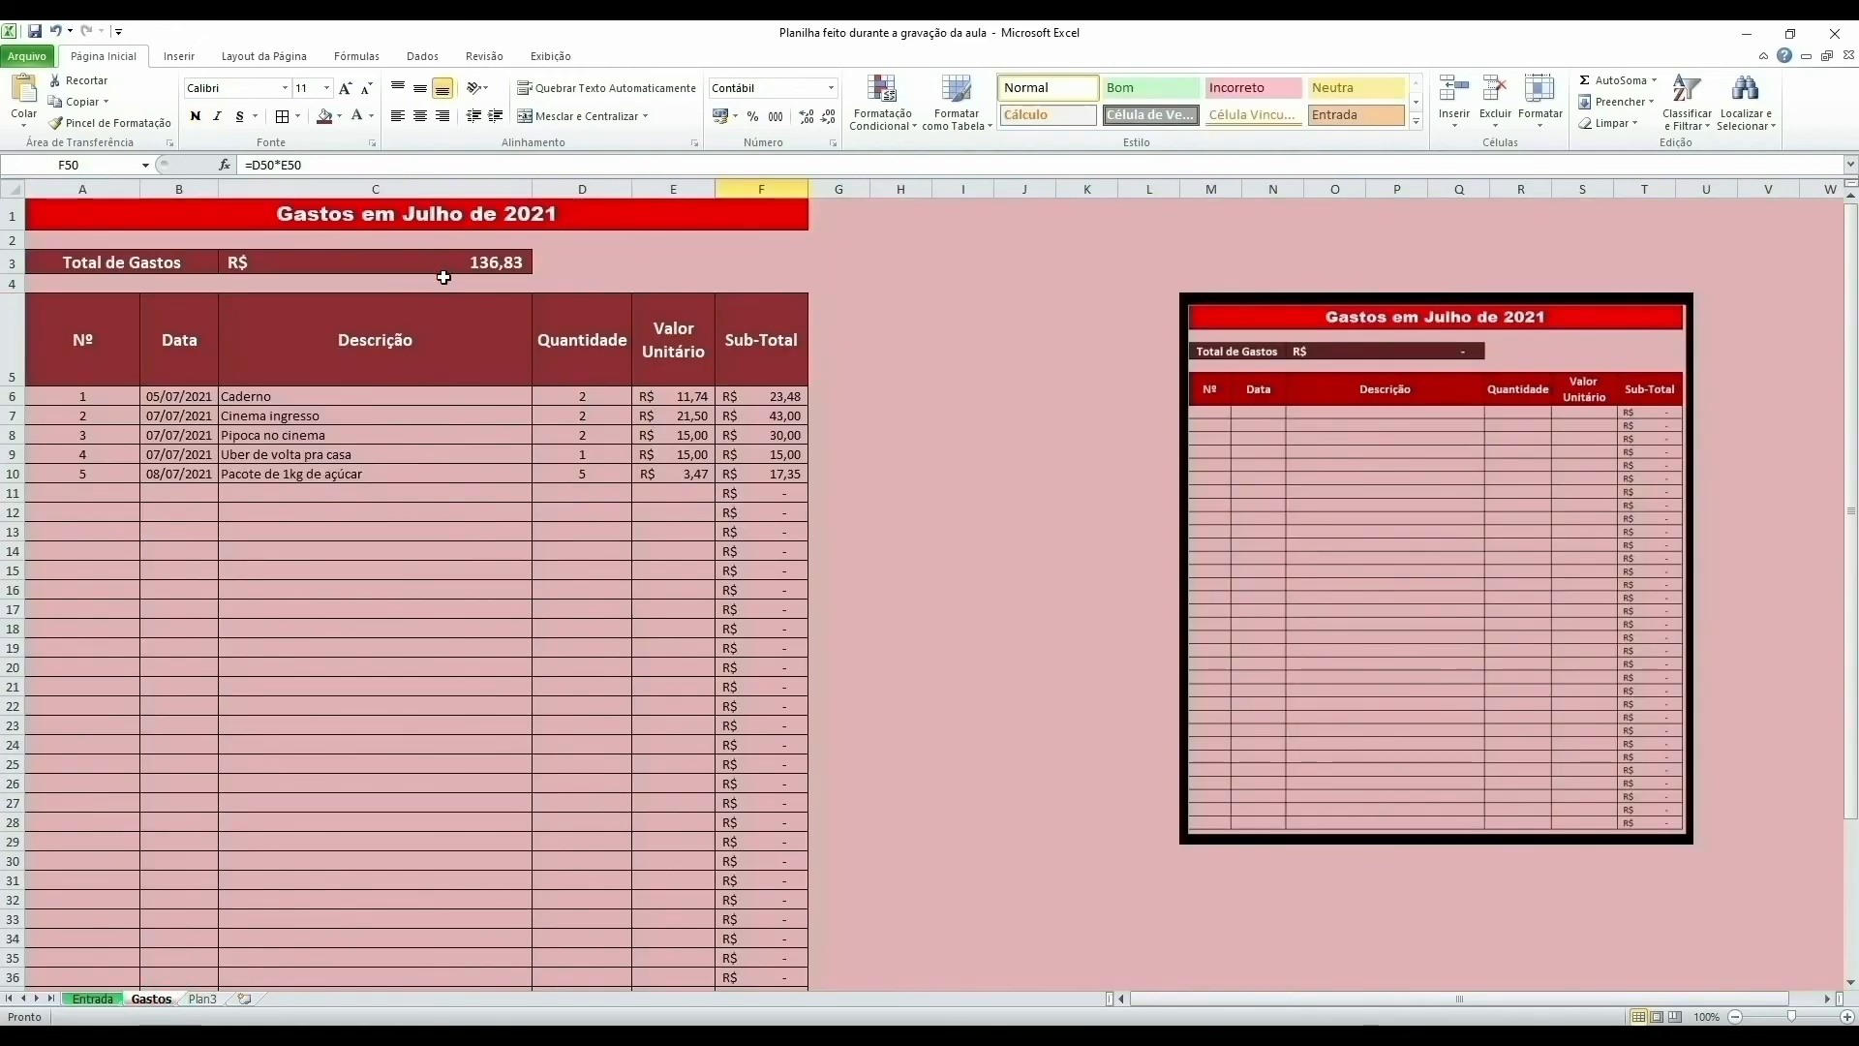
pyautogui.click(101, 998)
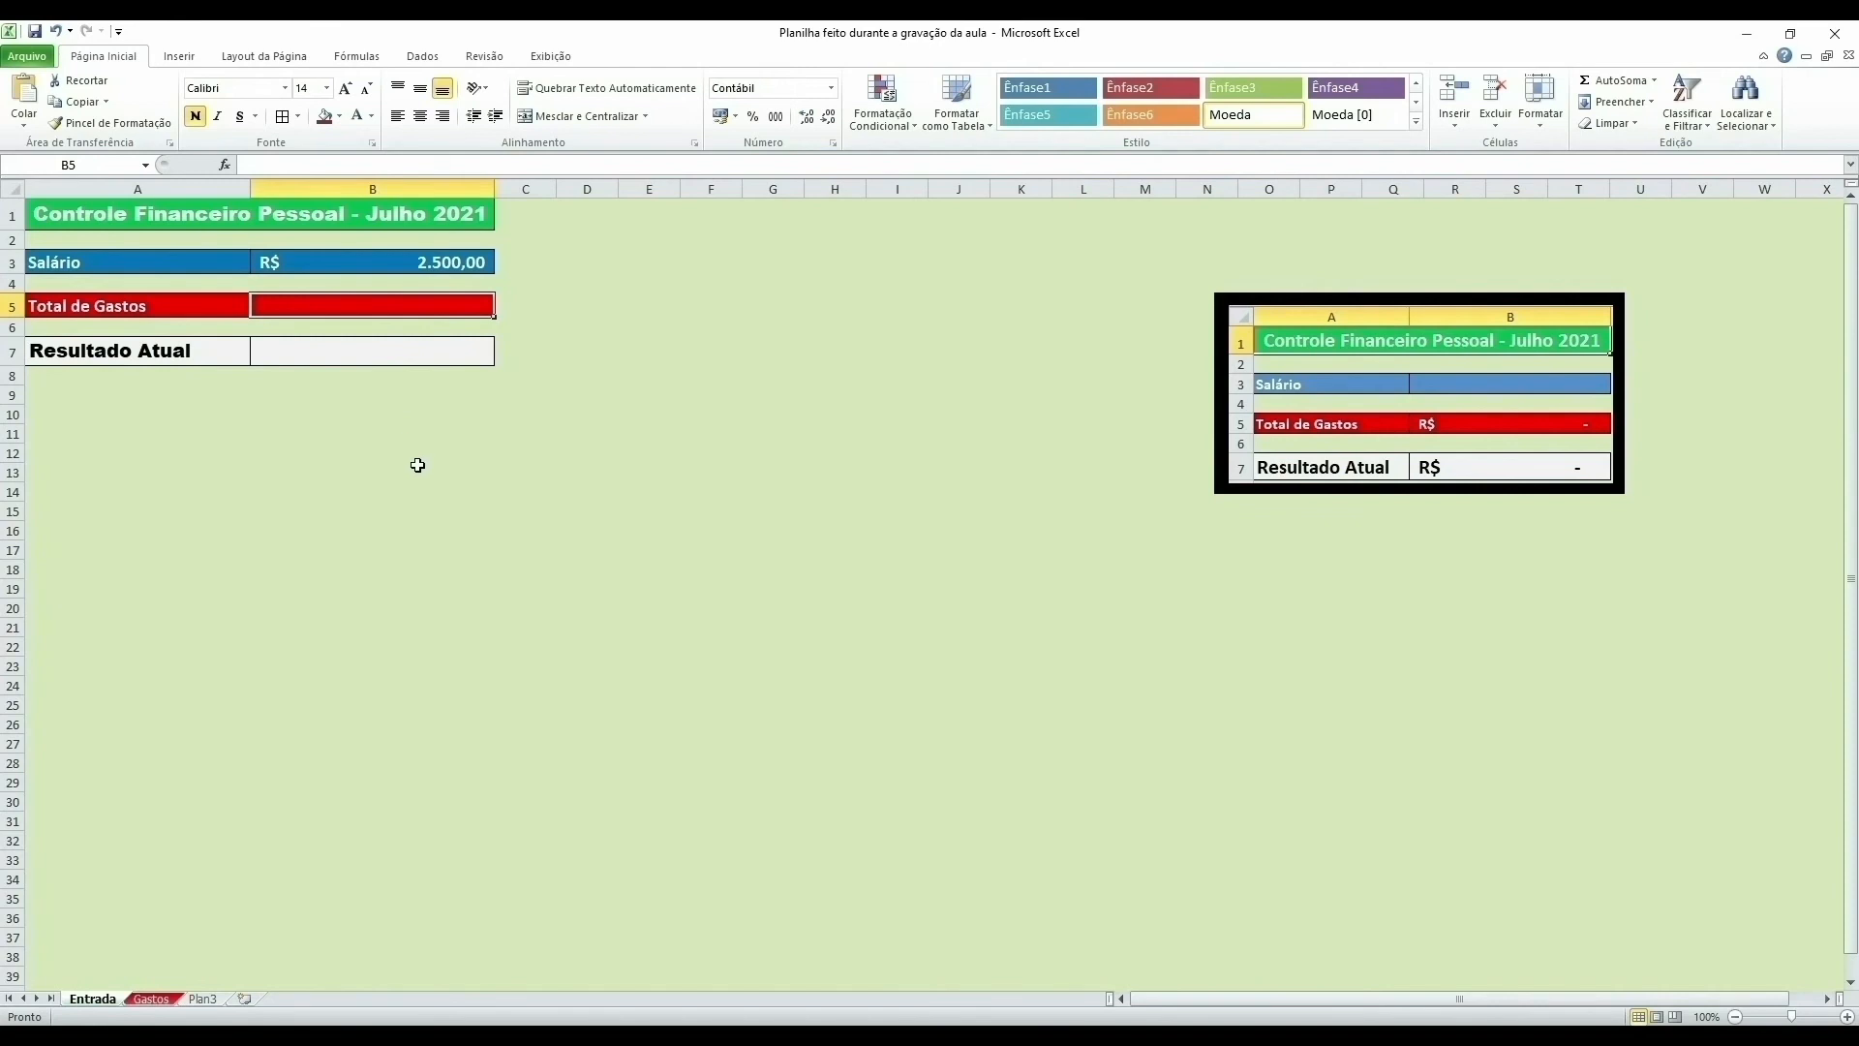
pyautogui.write('=')
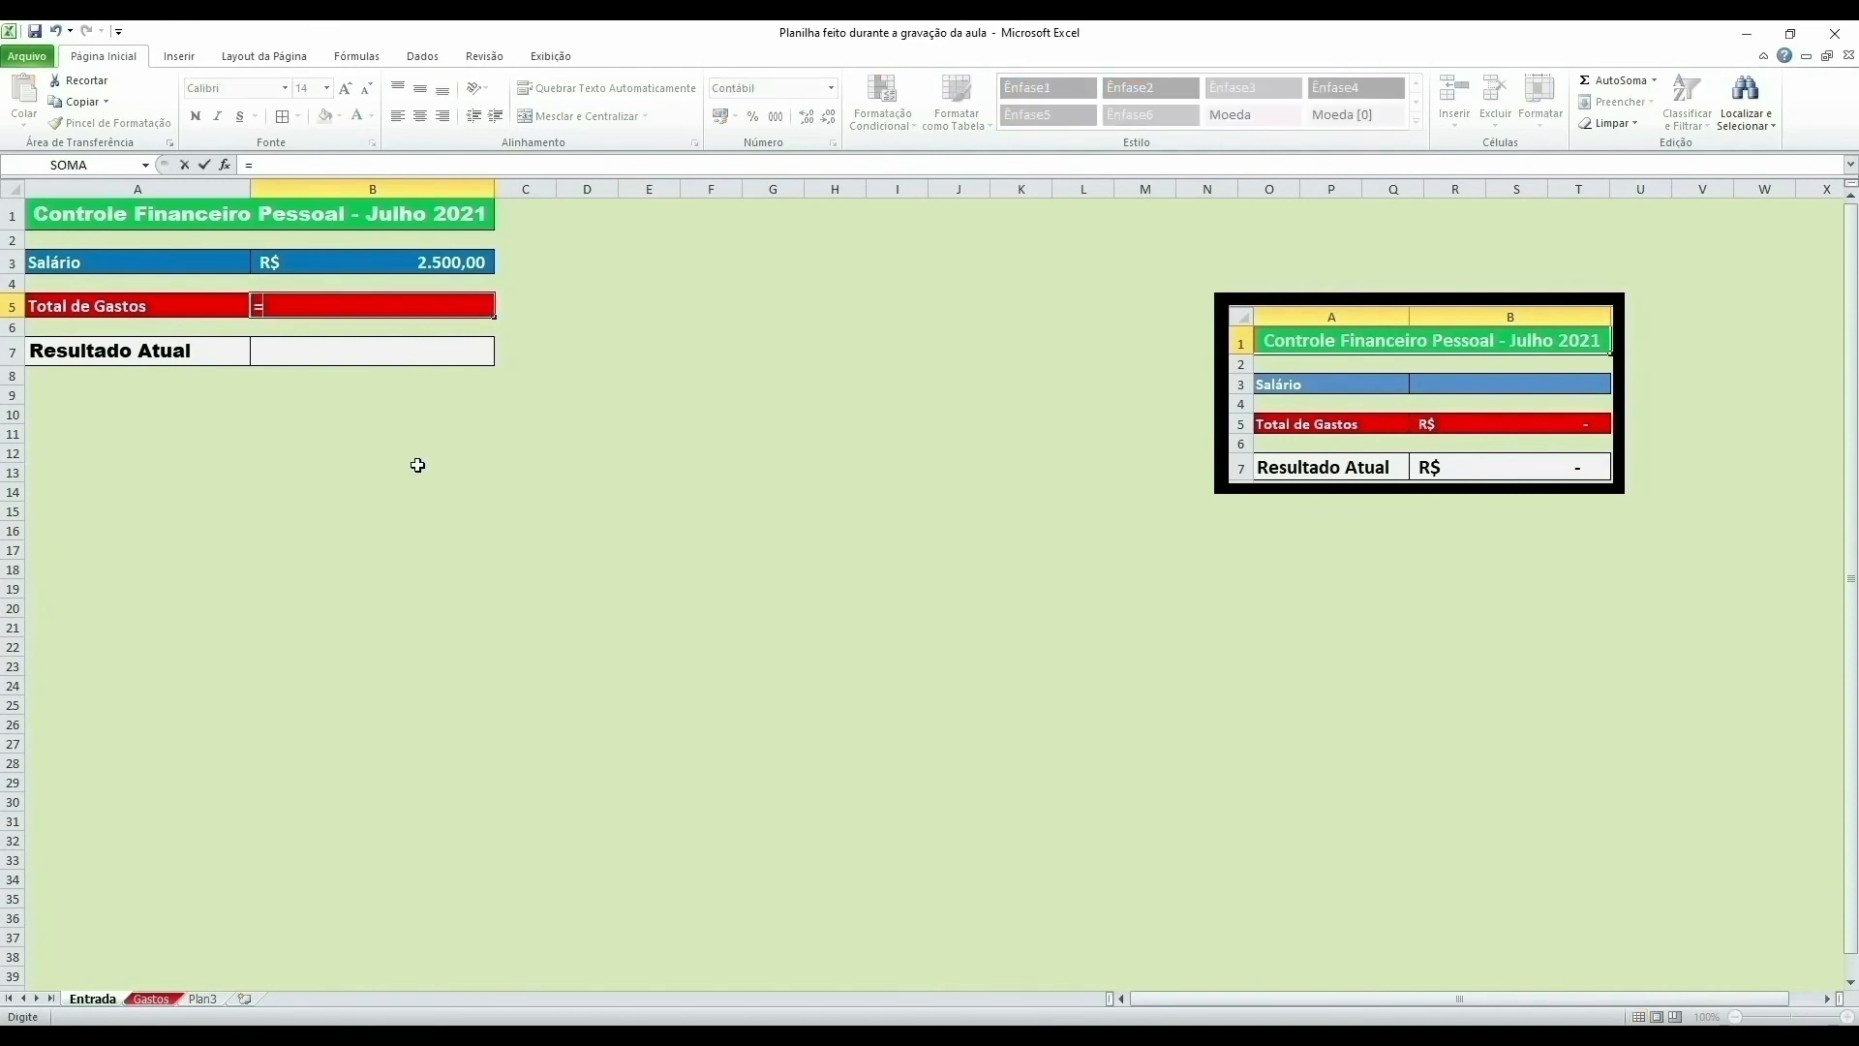
pyautogui.click(157, 999)
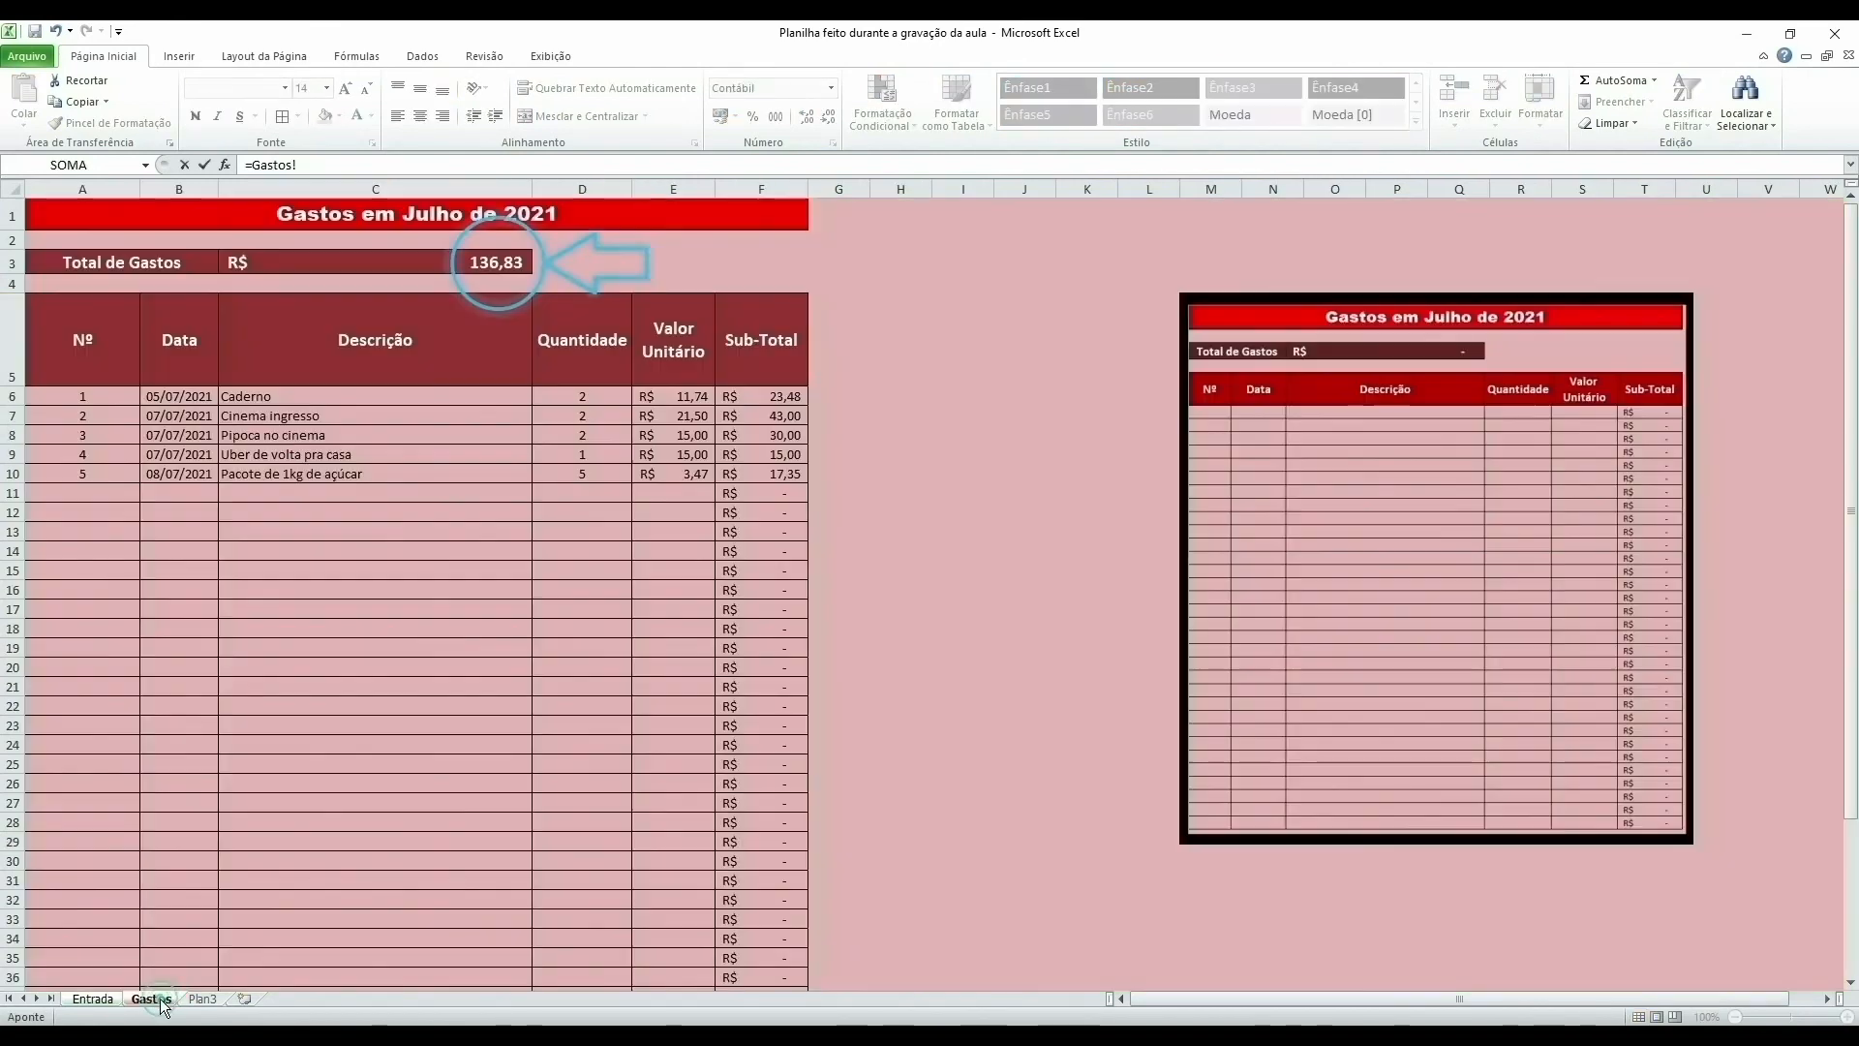
pyautogui.click(461, 266)
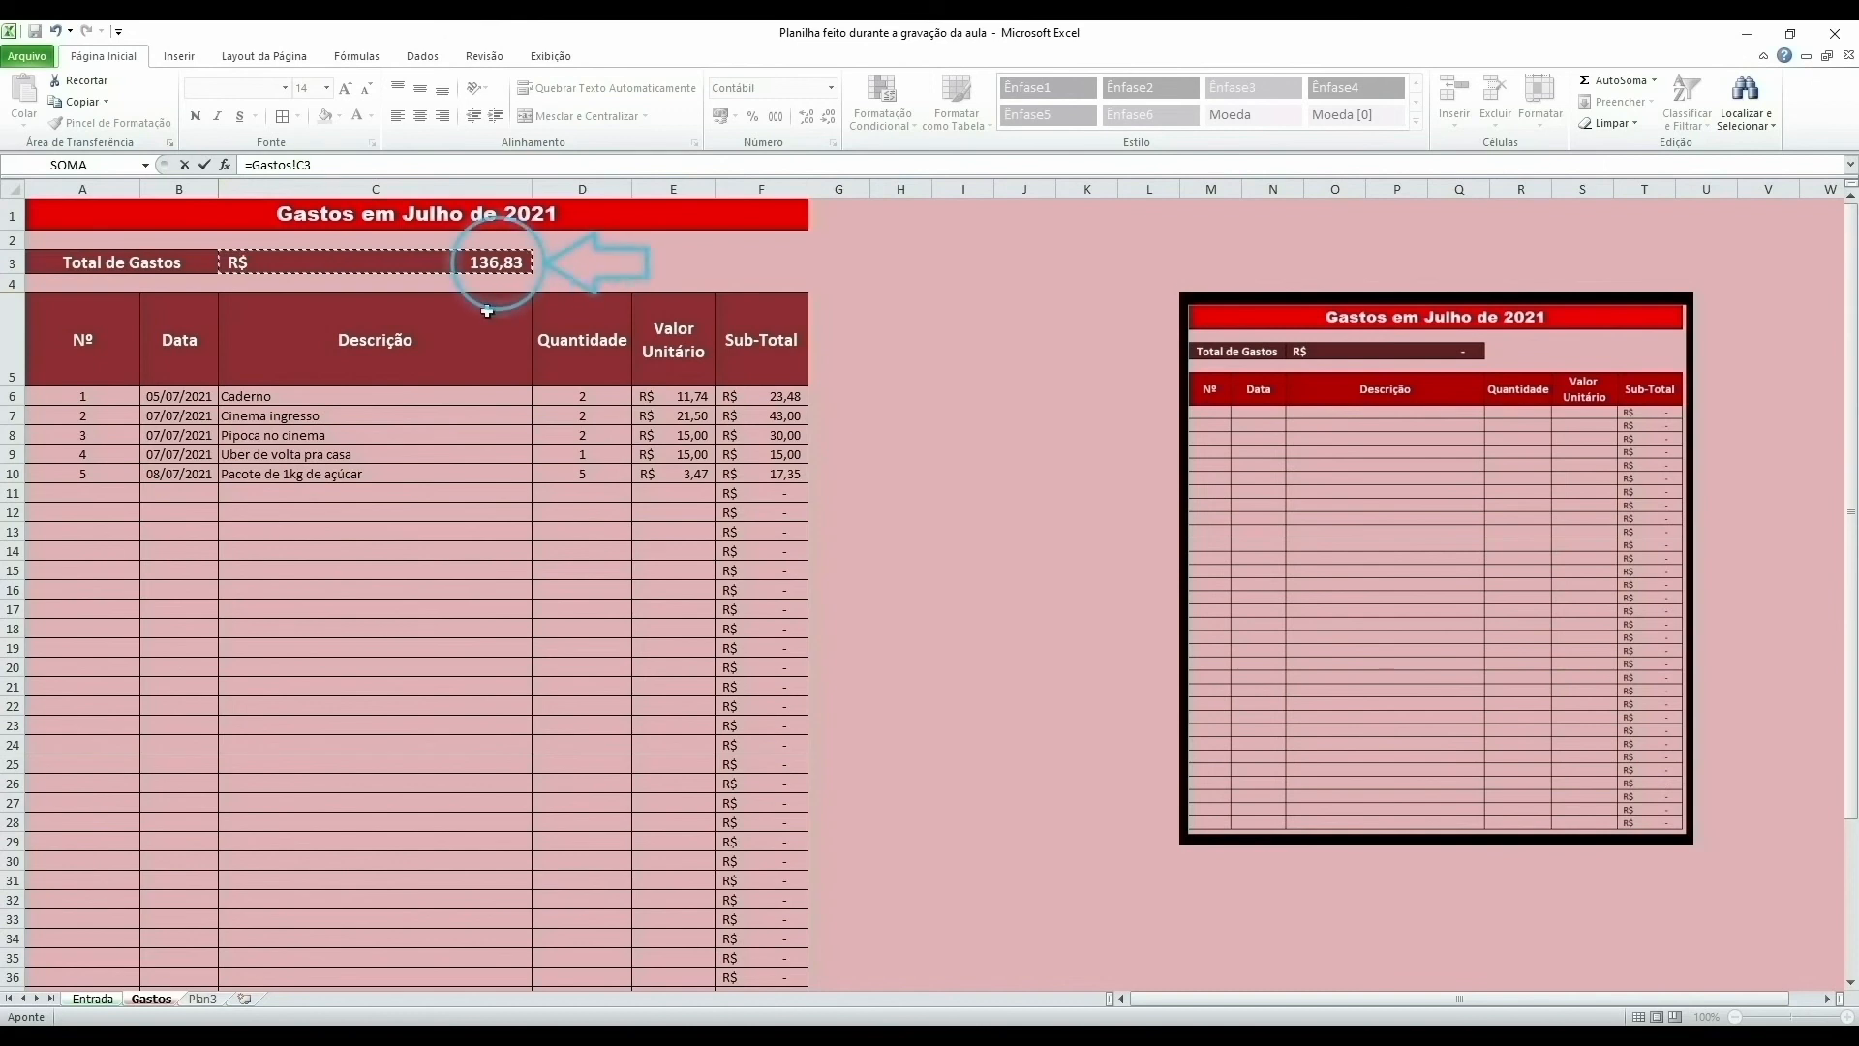
pyautogui.press('Return')
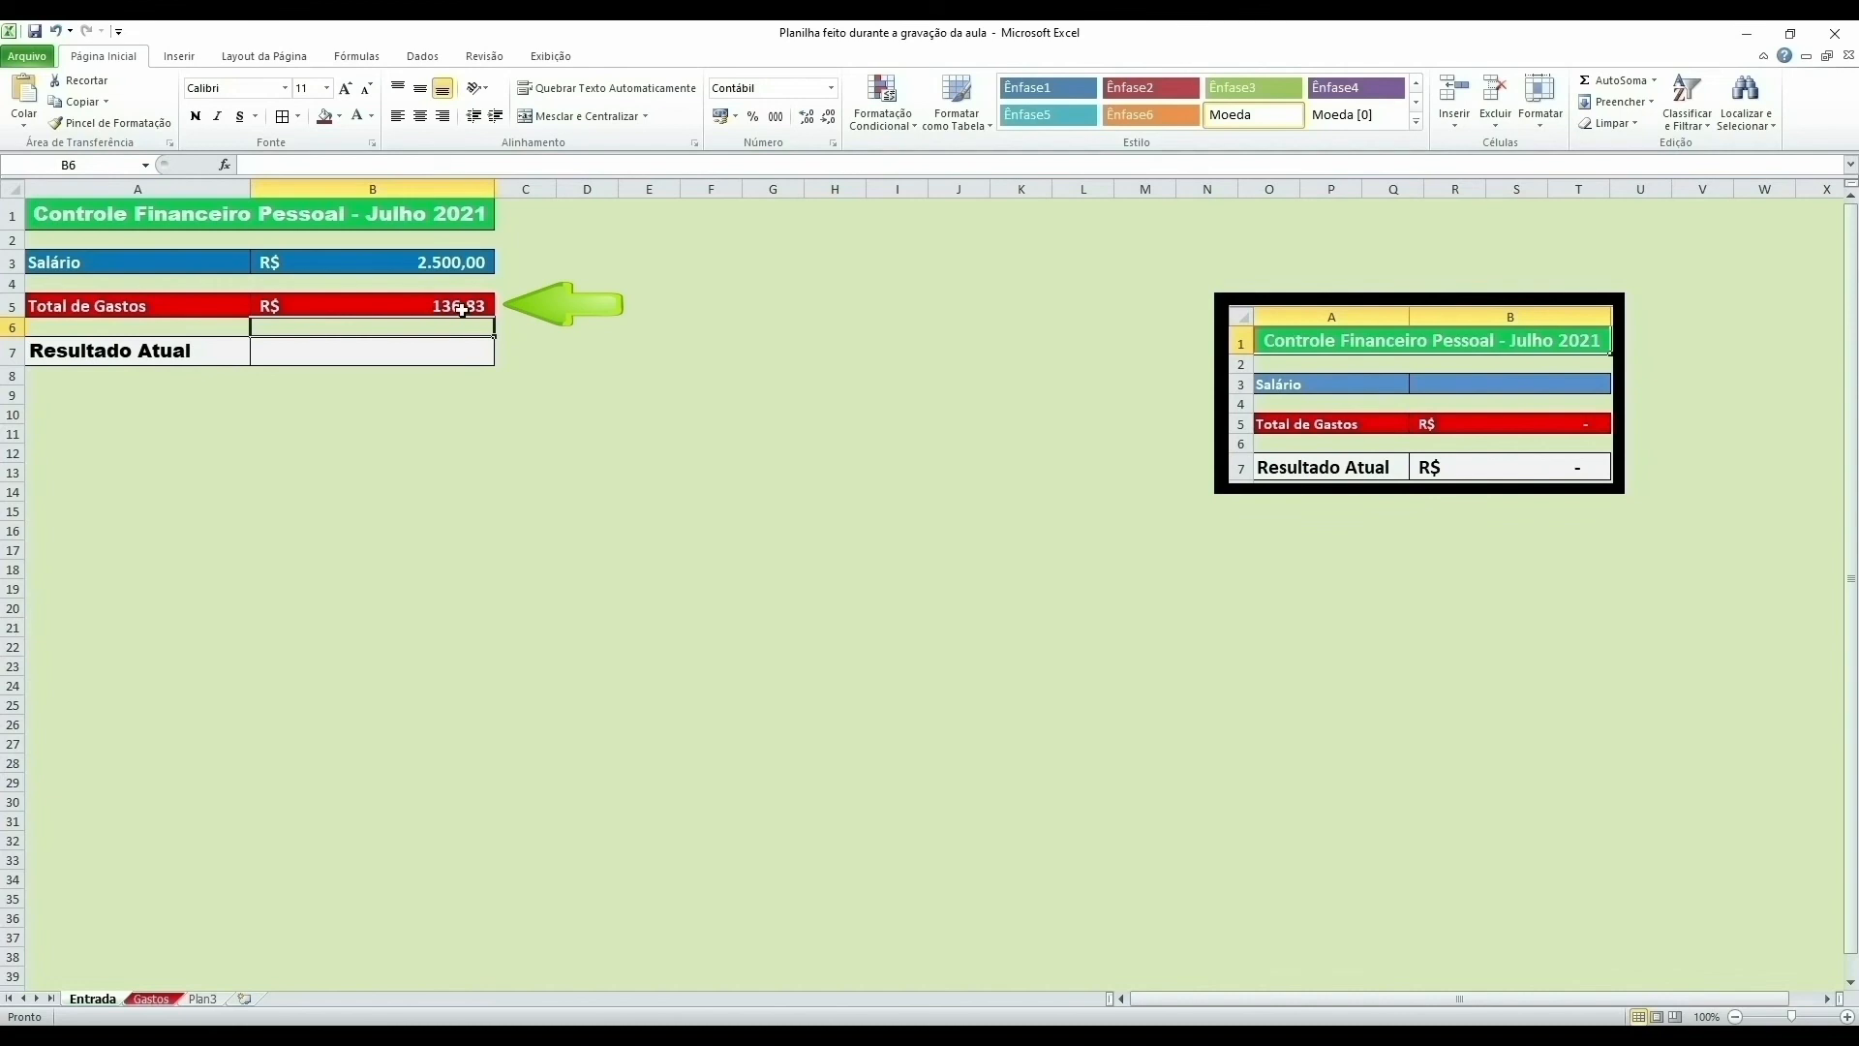
# Step: Compare the Total de Gastos value on the Gastos sheet with the linked one on the Entrada sheet
pyautogui.click(157, 1000)
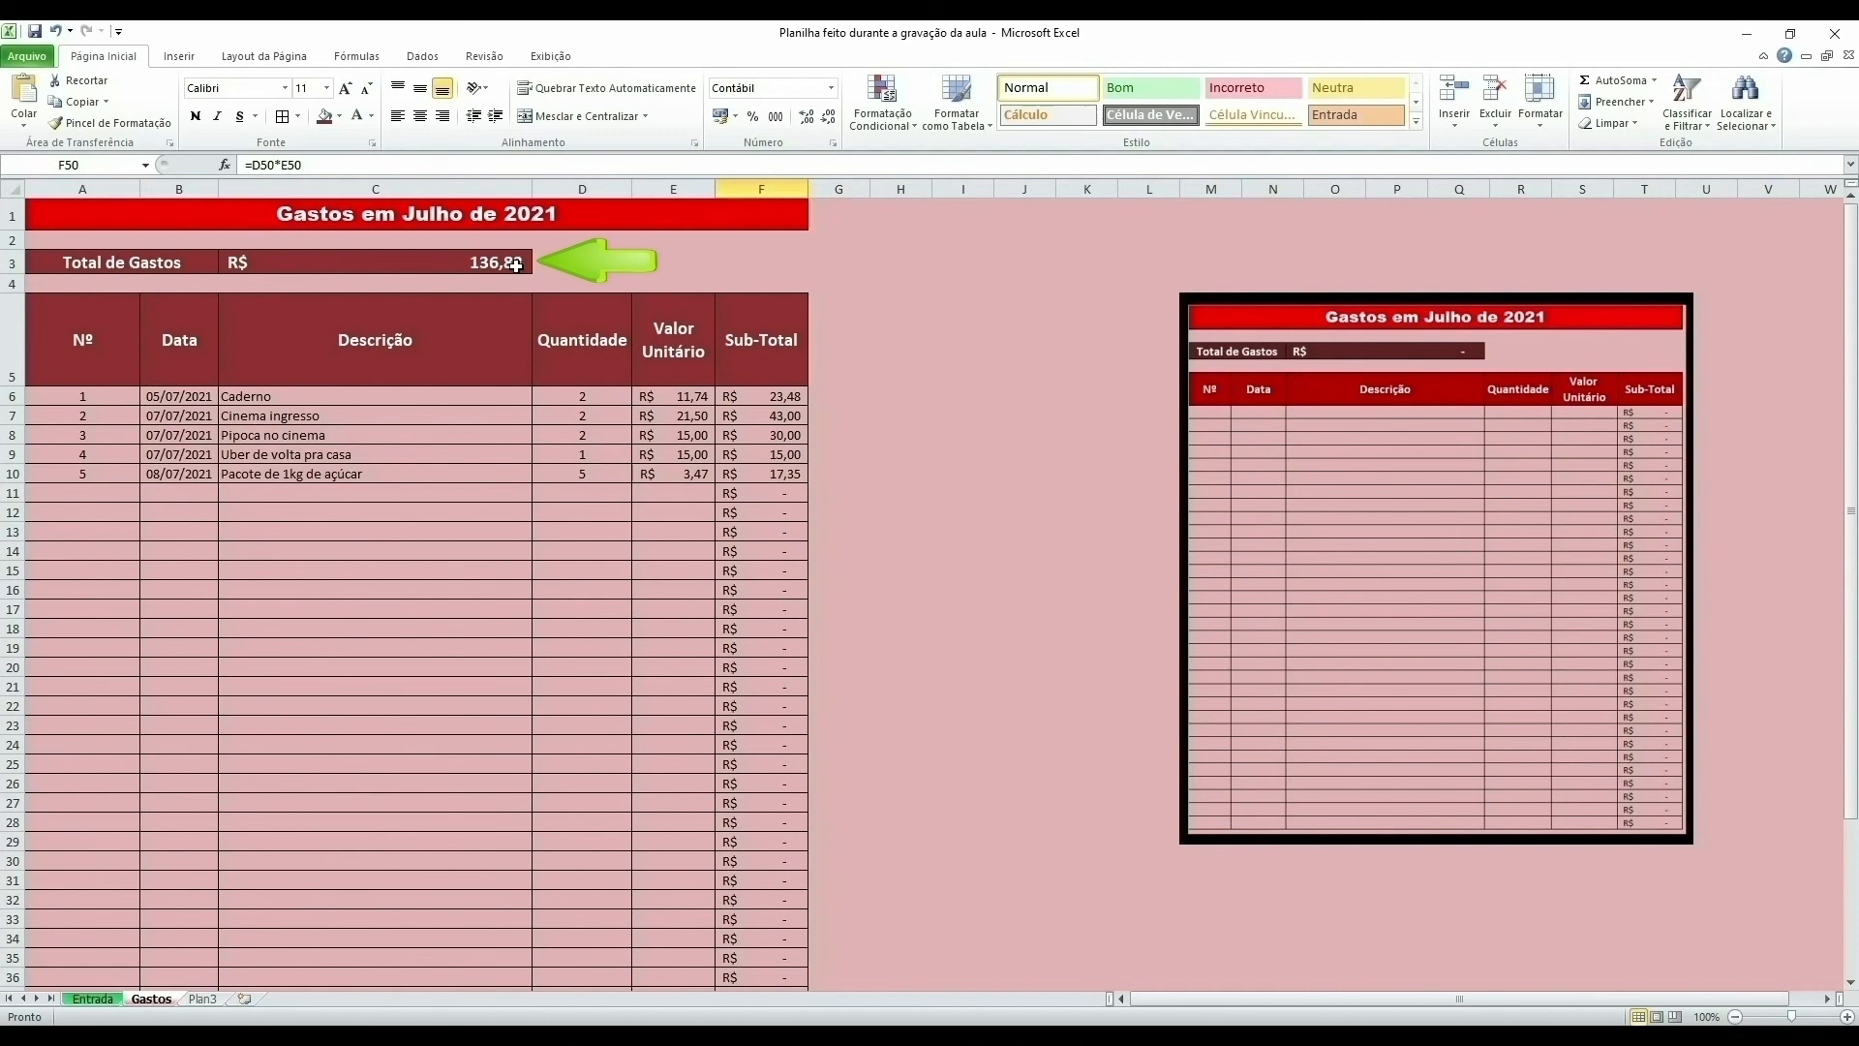
pyautogui.click(109, 492)
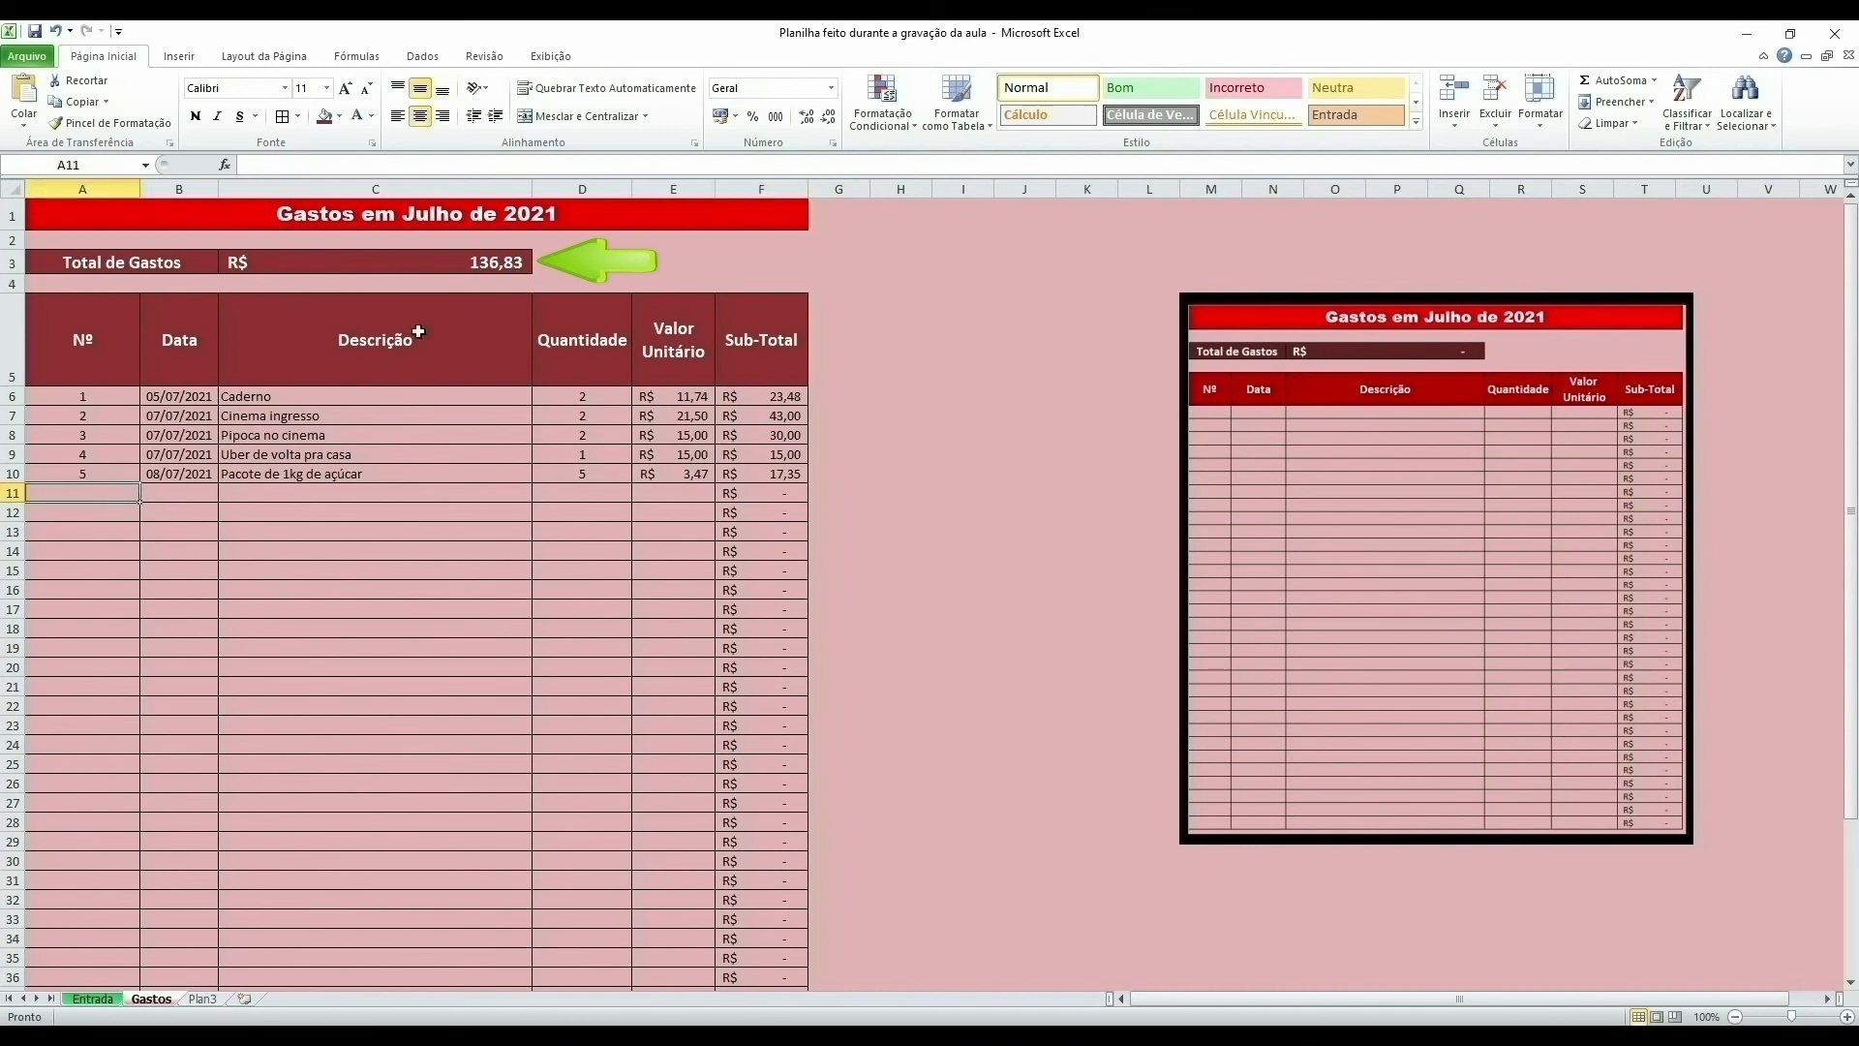
pyautogui.click(107, 993)
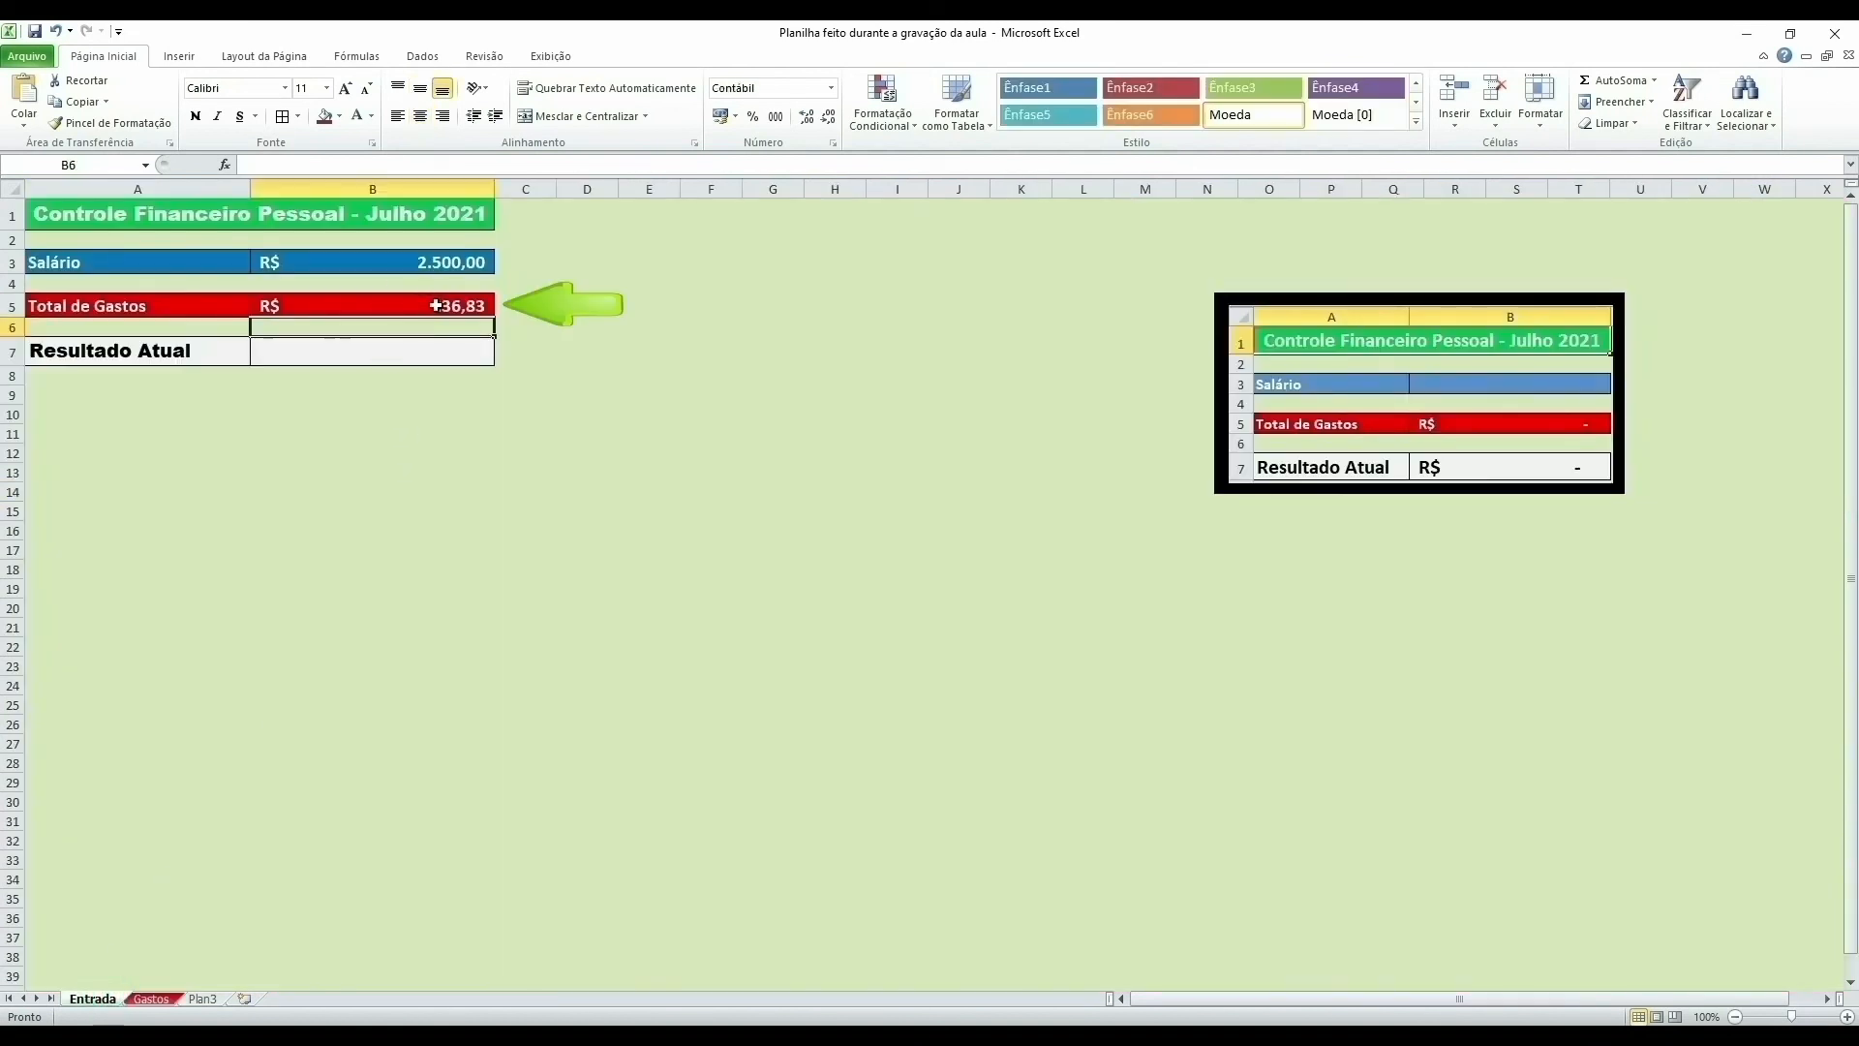
# Step: Add expense number 6 in row 11 of the Gastos sheet, dated 10/07/2021 and described as Pagamento da Netflix
pyautogui.click(153, 998)
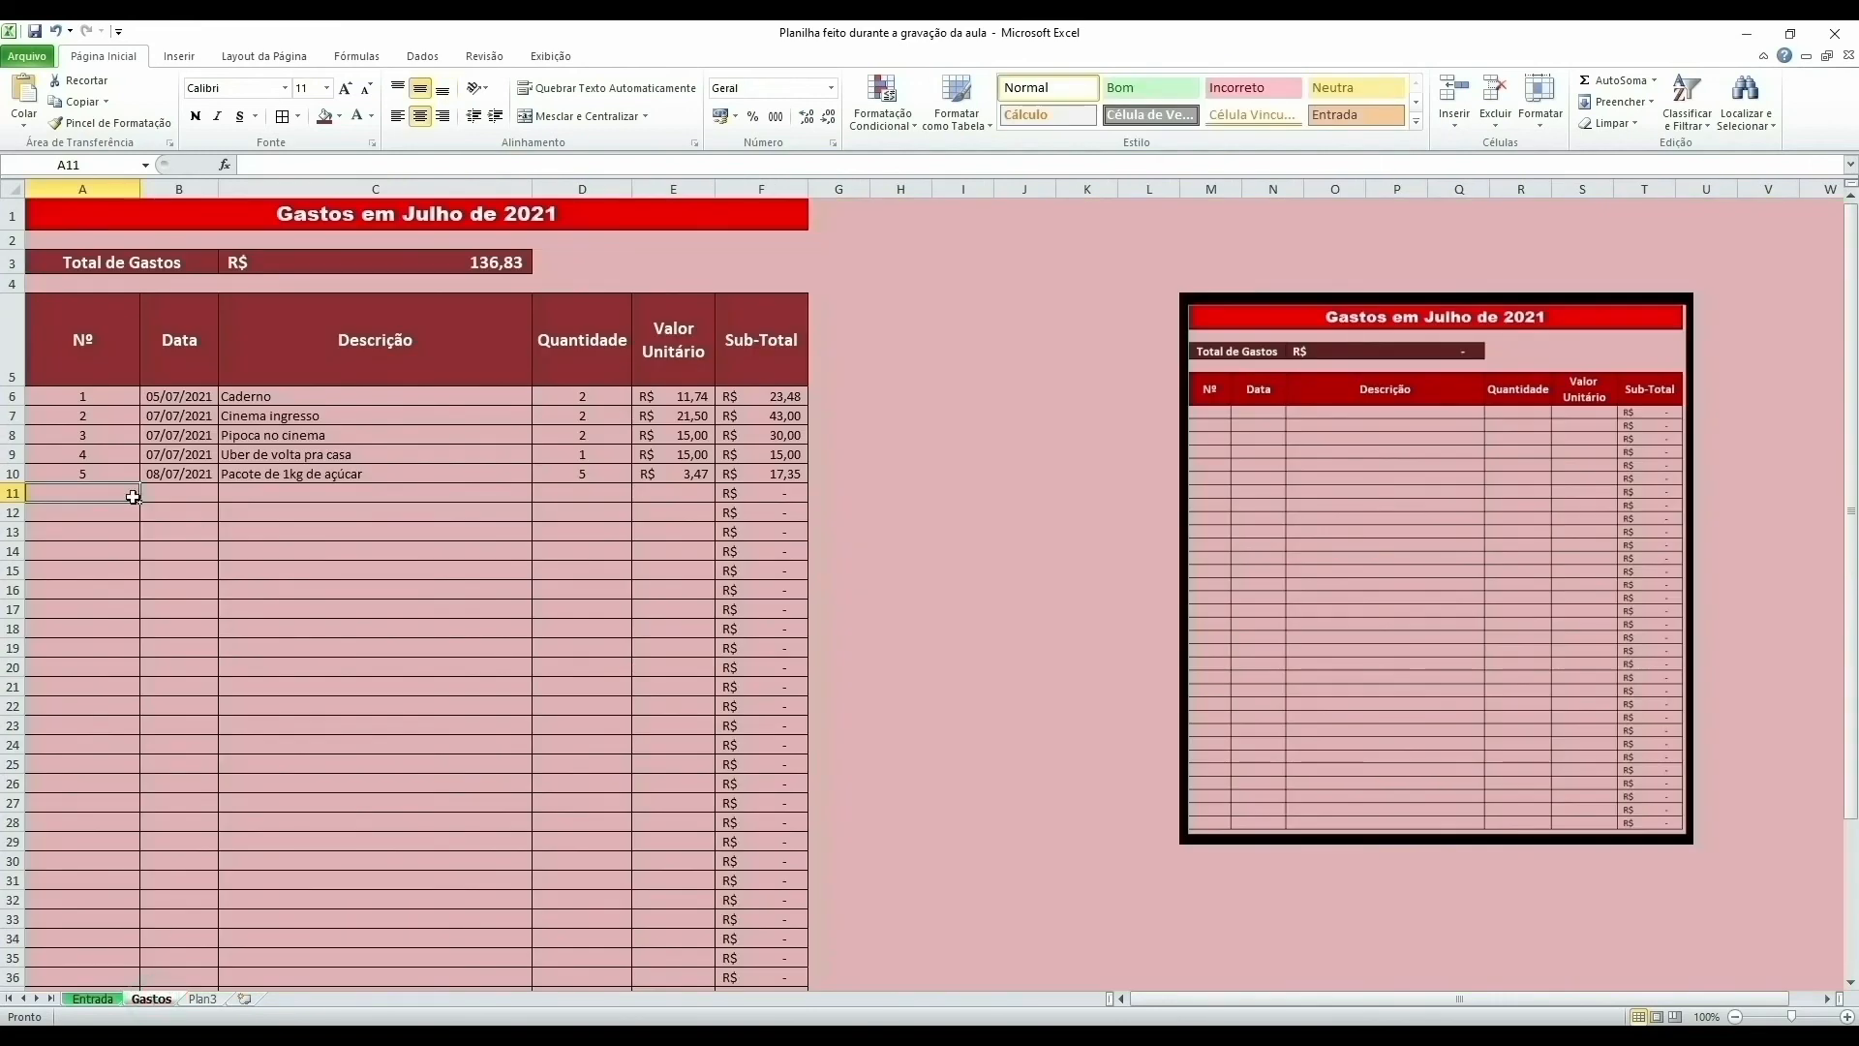
pyautogui.write('6')
pyautogui.press('Tab')
pyautogui.write('0')
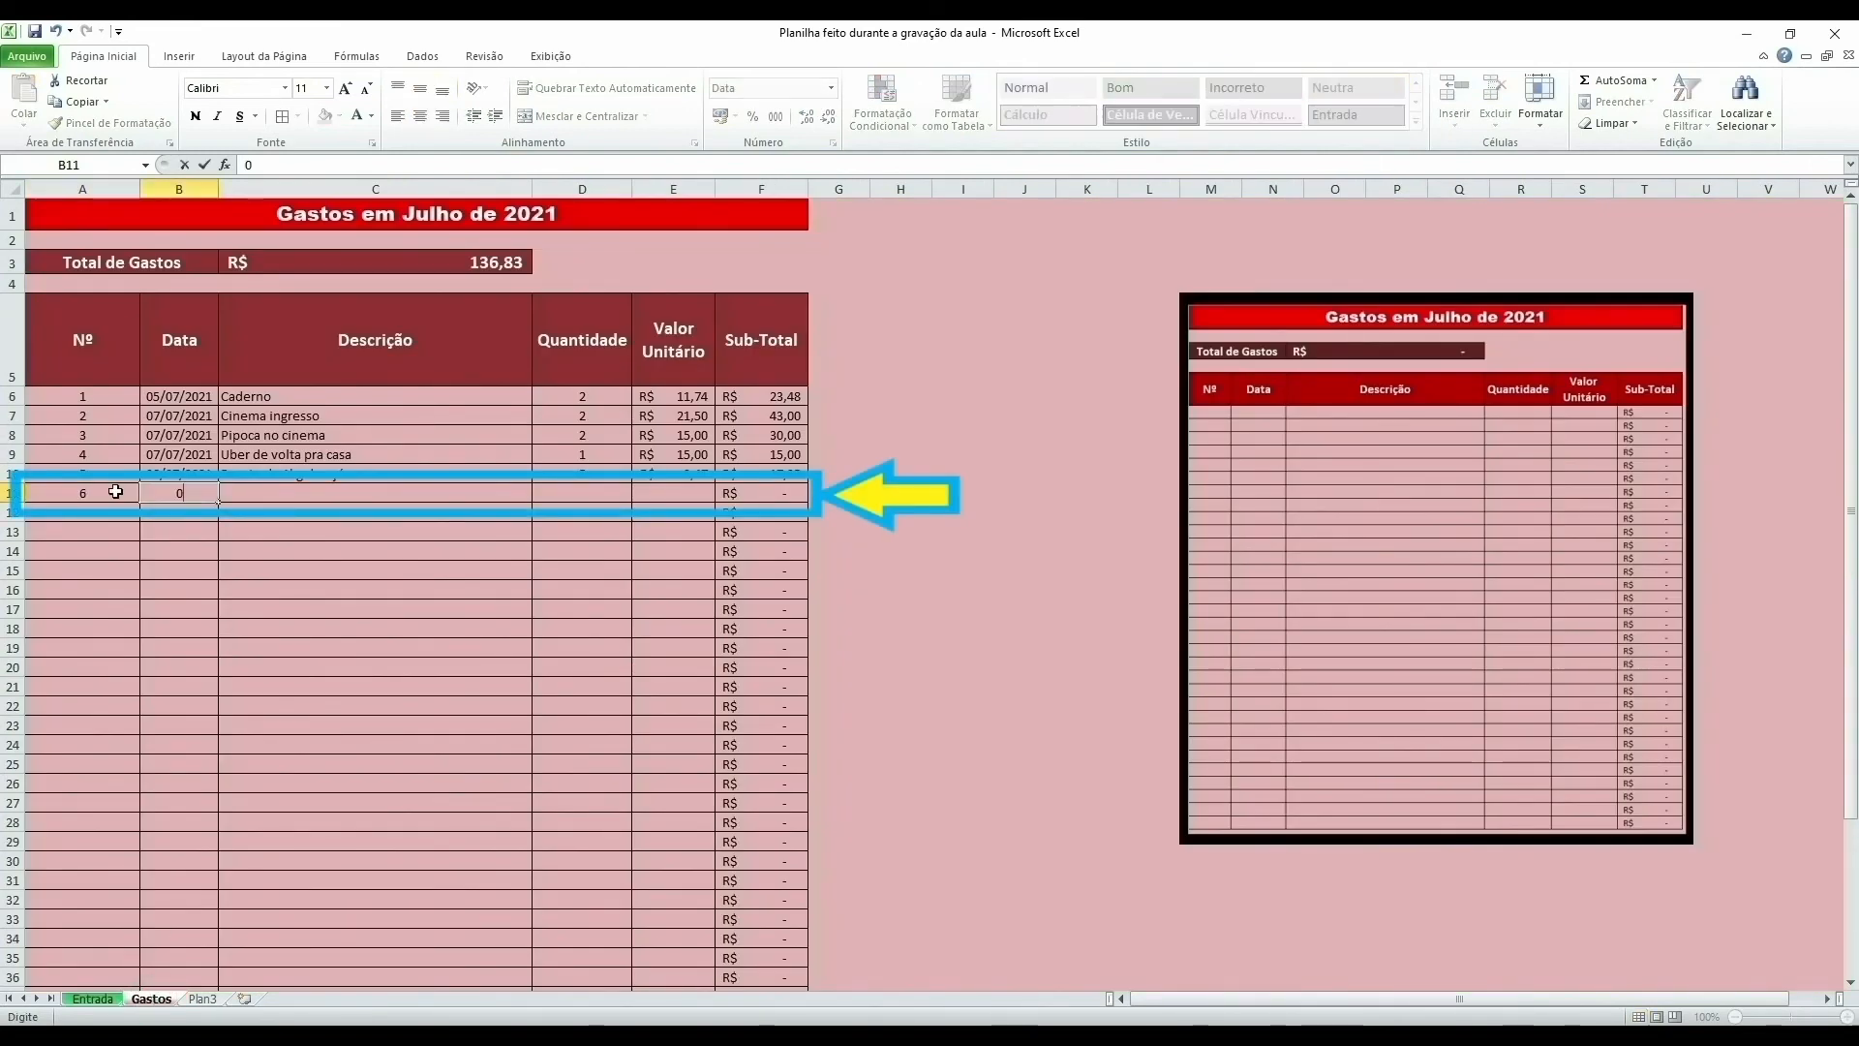
pyautogui.write('0/7')
pyautogui.press('Tab')
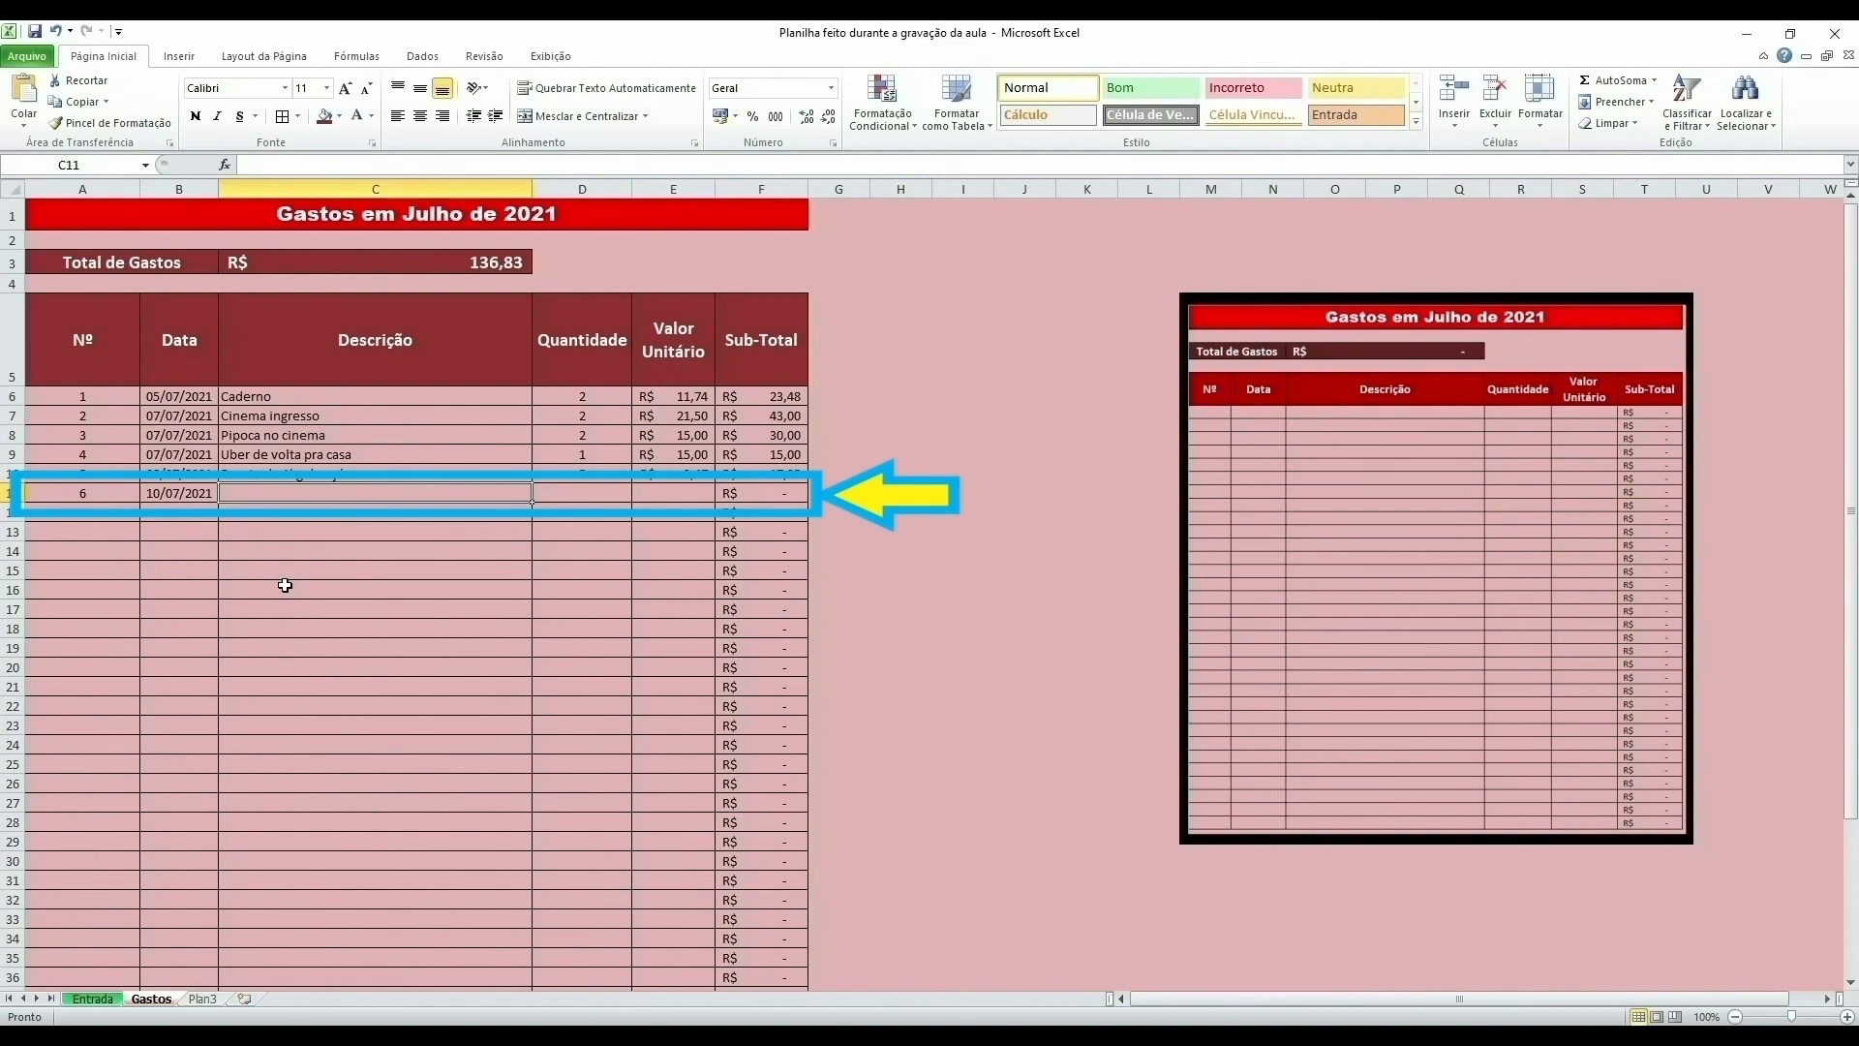
pyautogui.write('Pagament')
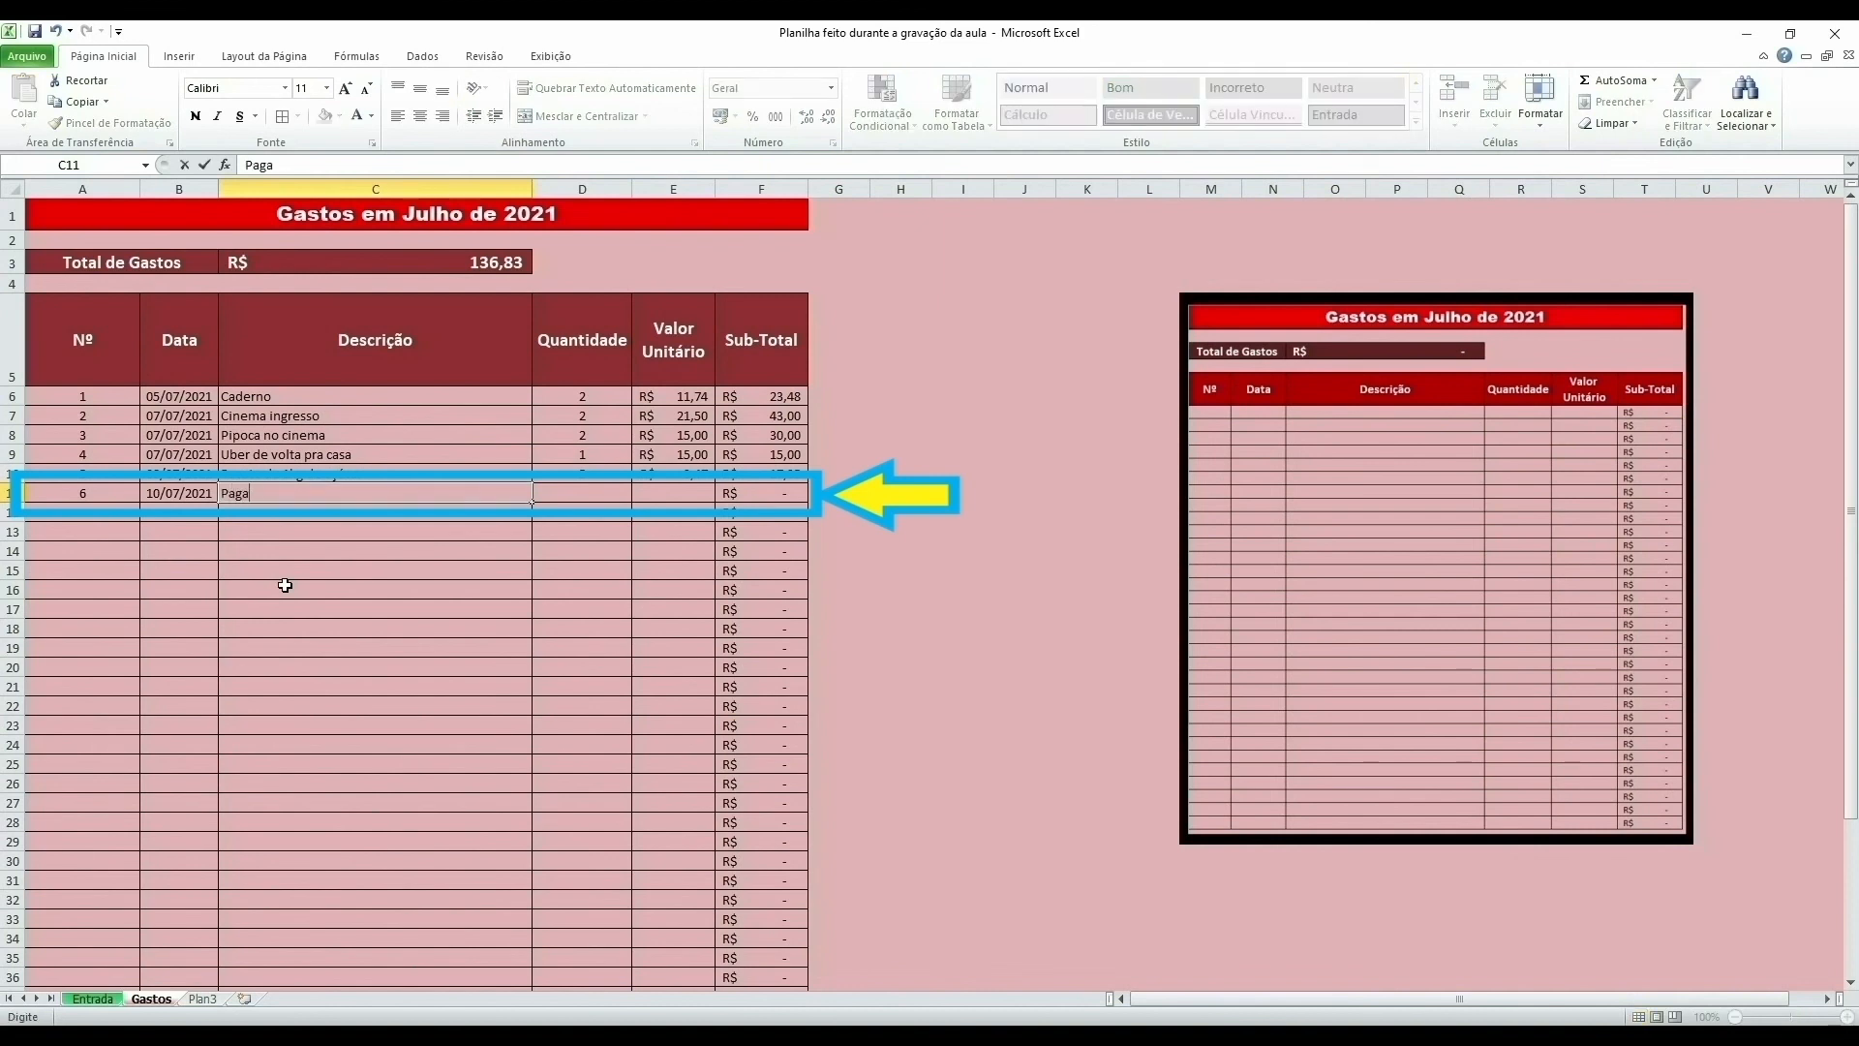
pyautogui.write('o da Netflix')
pyautogui.hotkey('ctrl', 'Return')
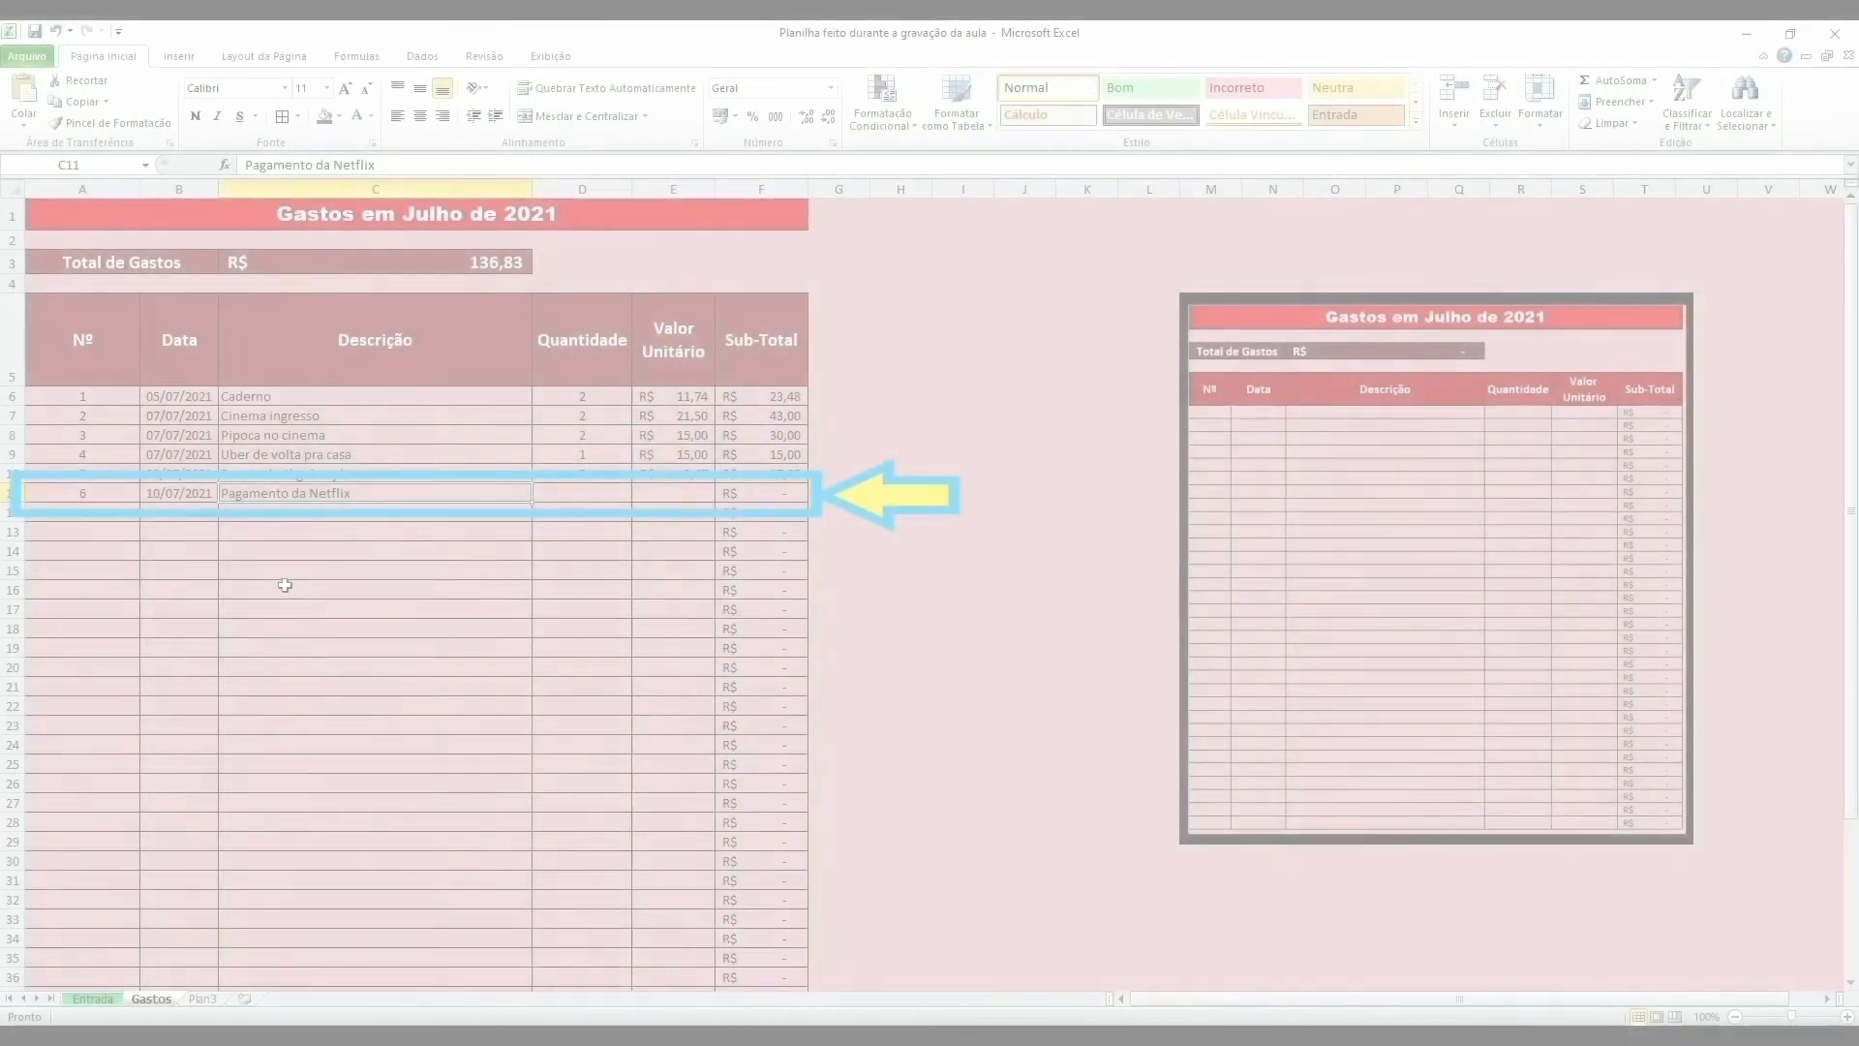
# Step: Enter a Quantidade of 1 and a Valor Unitário of 44,90 for the Netflix payment, and check the Total de Gastos cell
pyautogui.press('Tab')
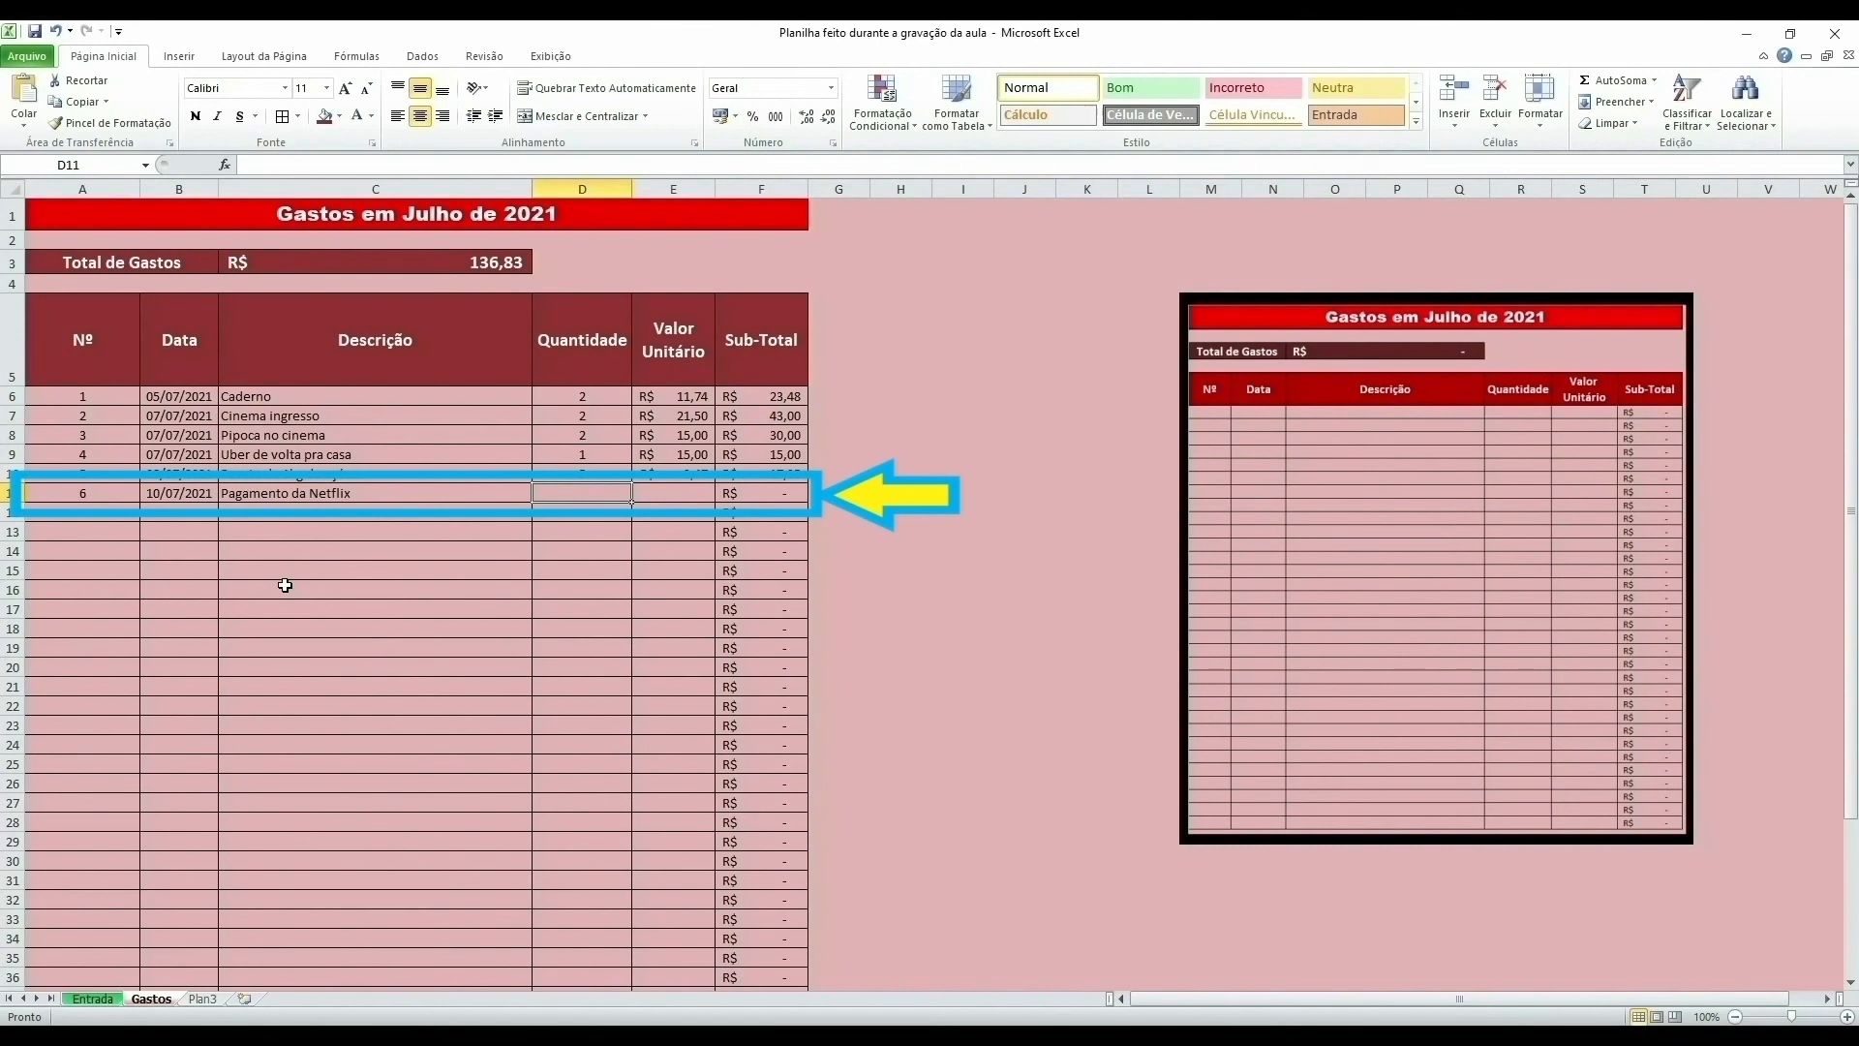
pyautogui.write('1')
pyautogui.press('Tab')
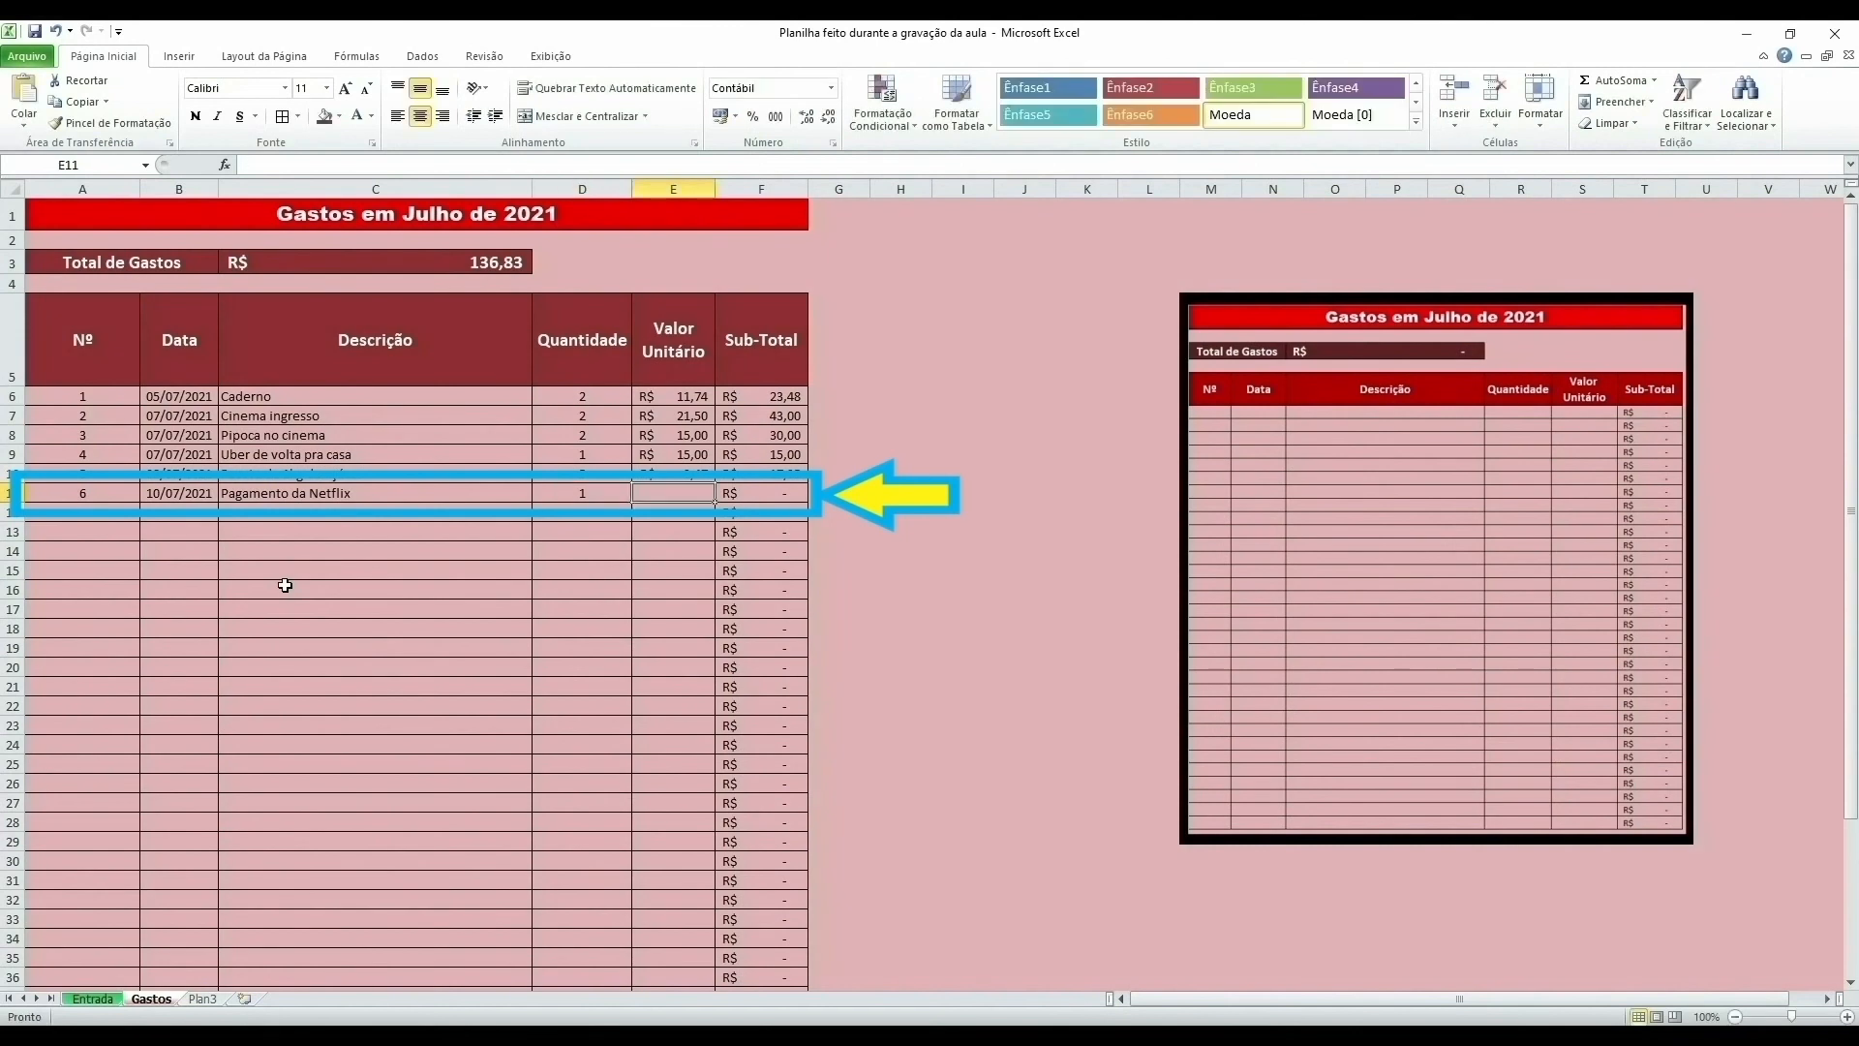
pyautogui.write('44,90')
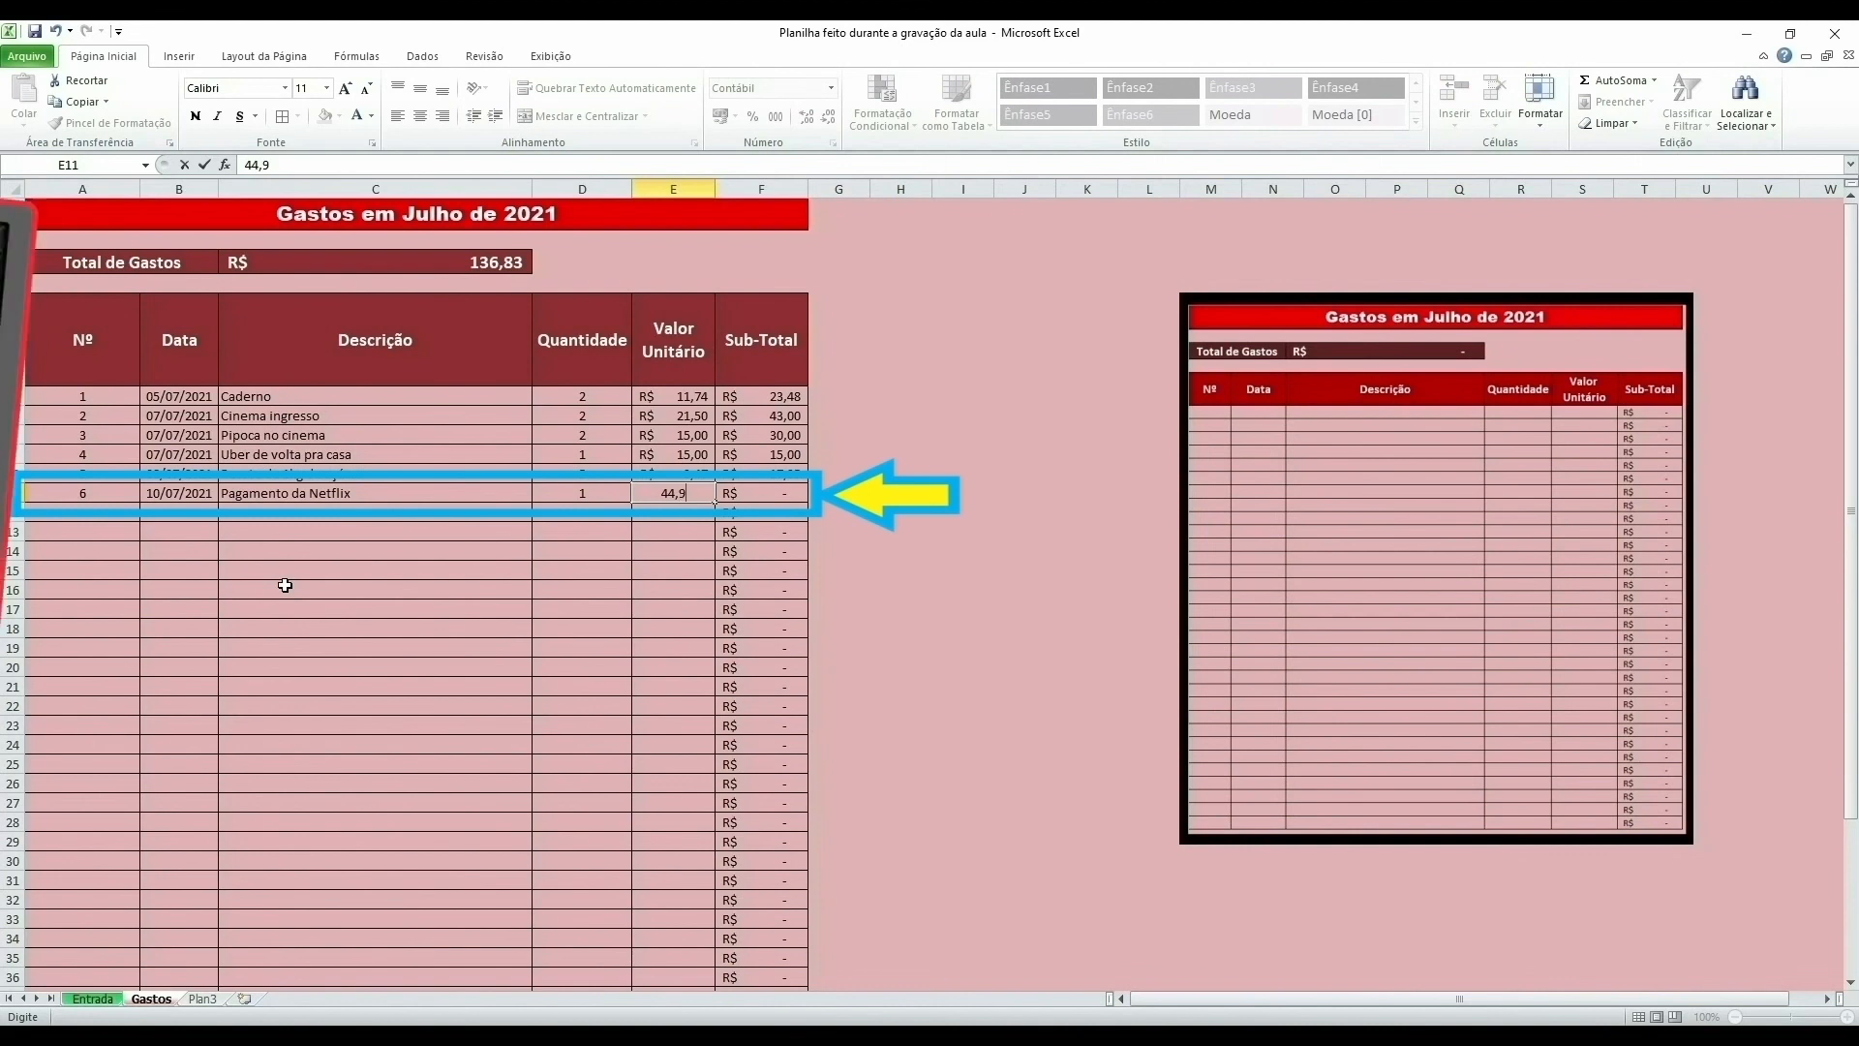
pyautogui.press('Return')
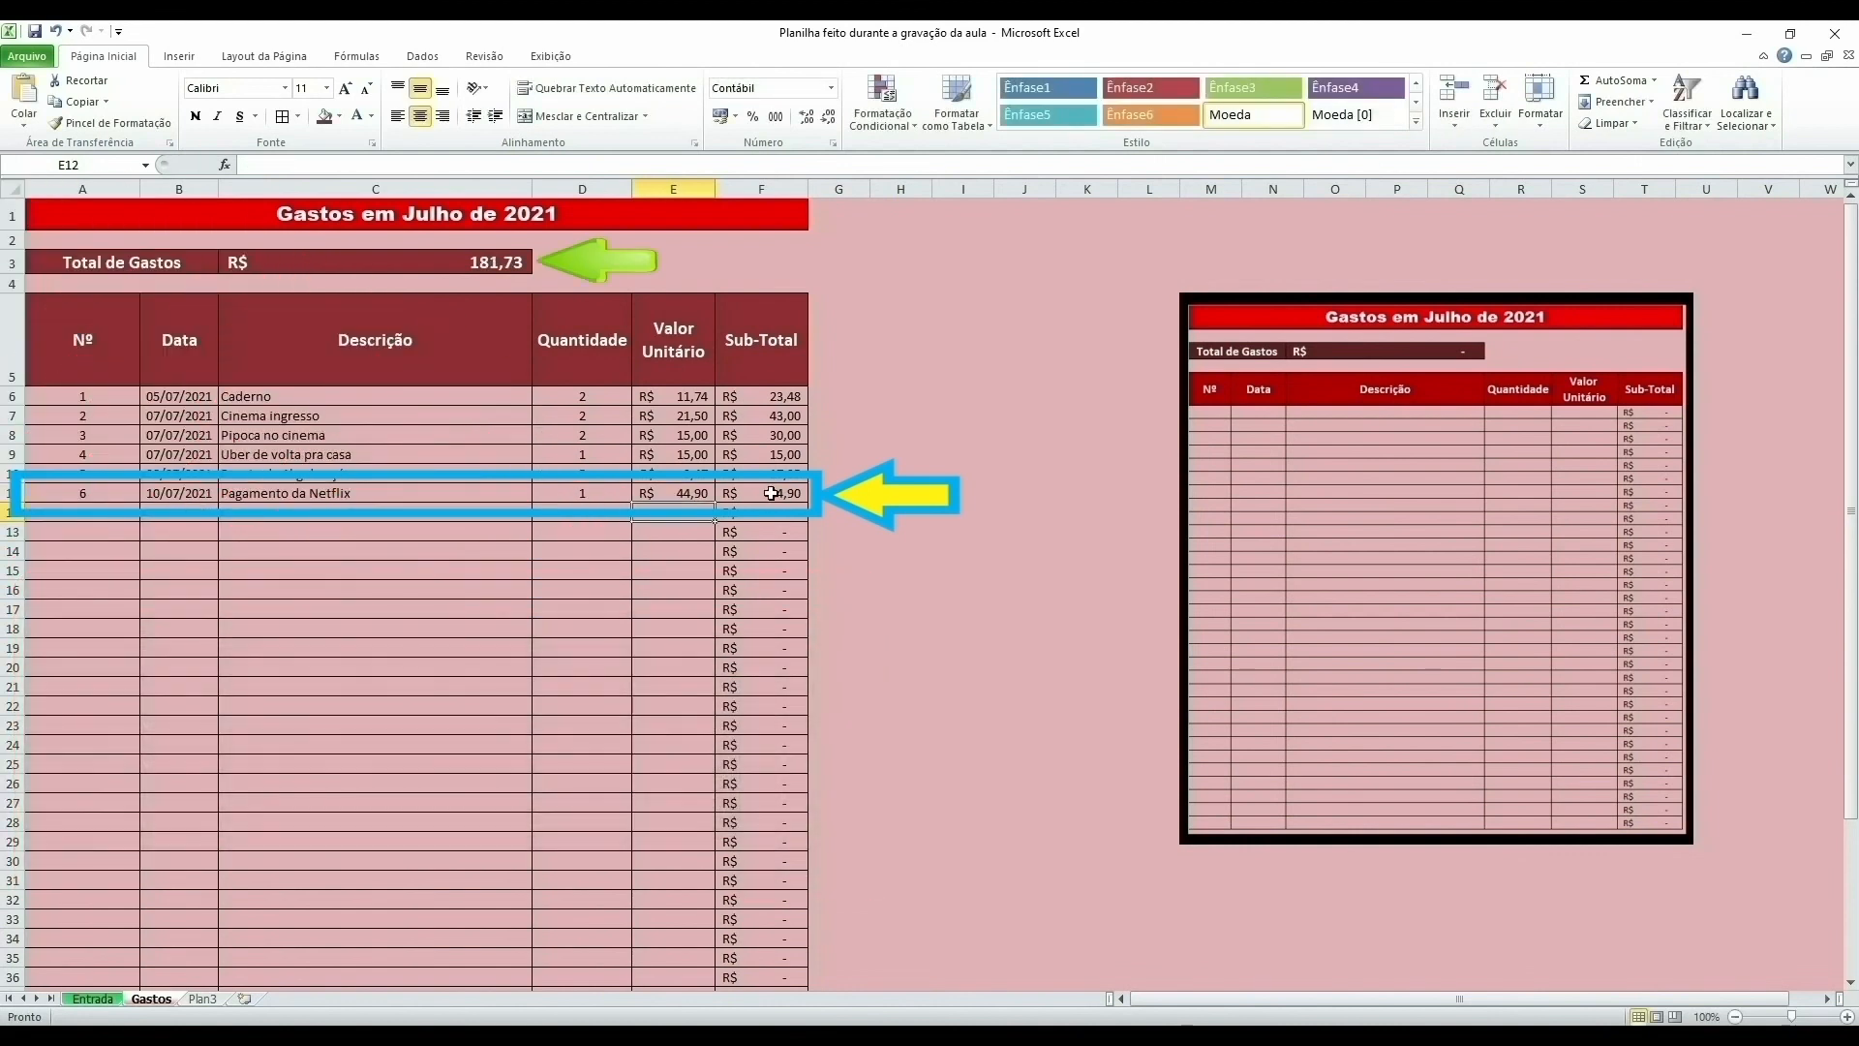
pyautogui.click(487, 265)
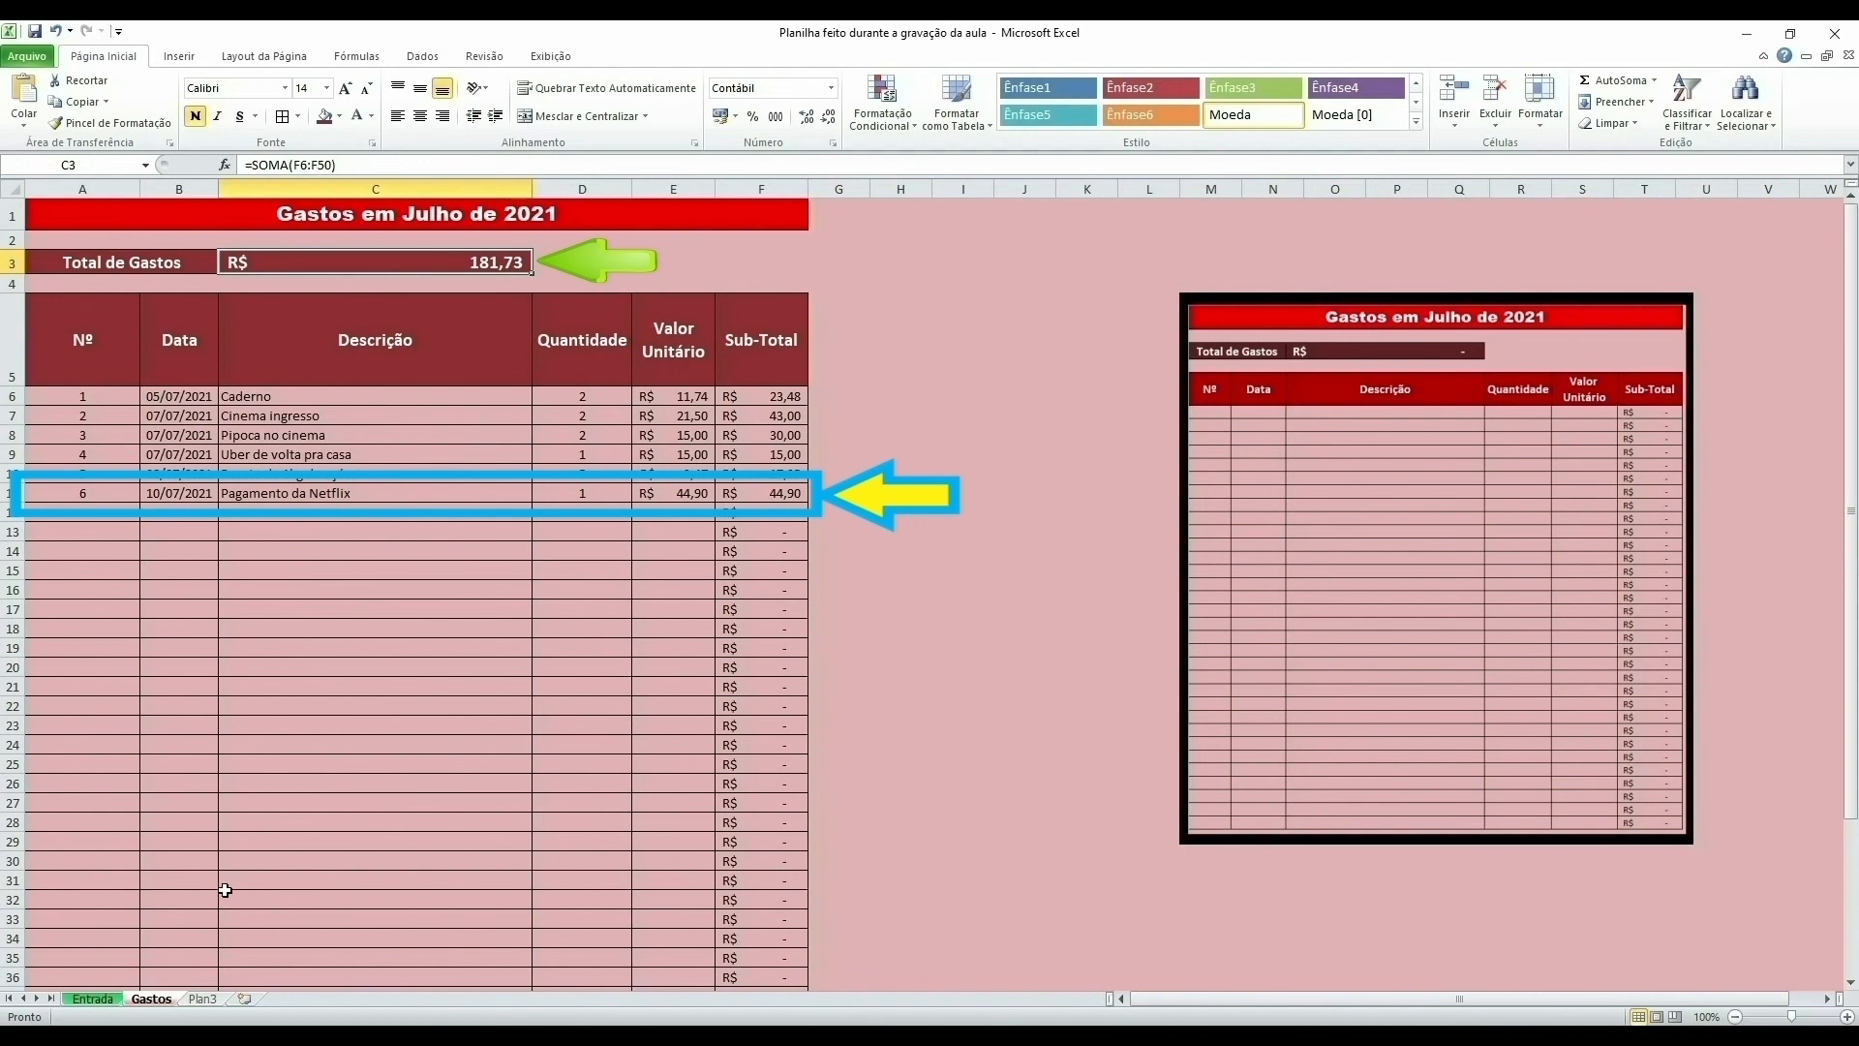
# Step: Calculate Resultado Atual in B7 of the Entrada sheet as salary minus total expenses with the formula =B3-B5
pyautogui.click(97, 997)
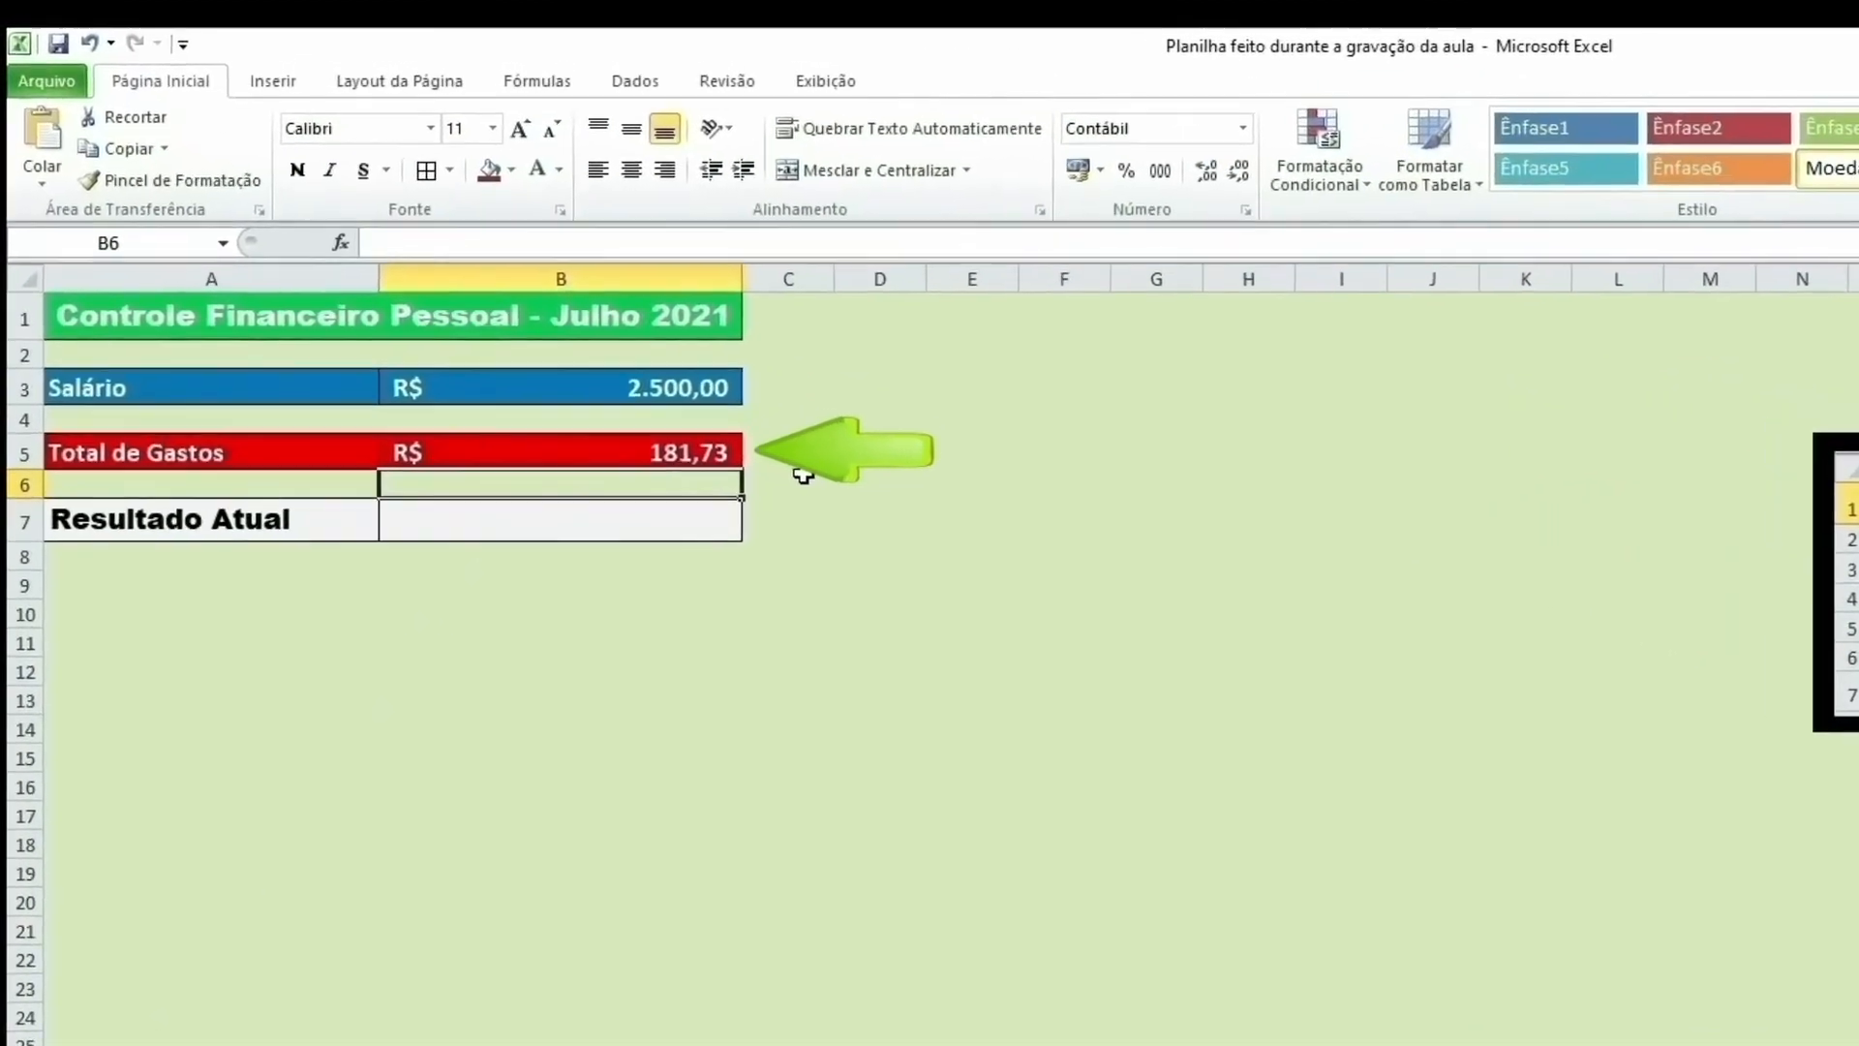
pyautogui.click(484, 521)
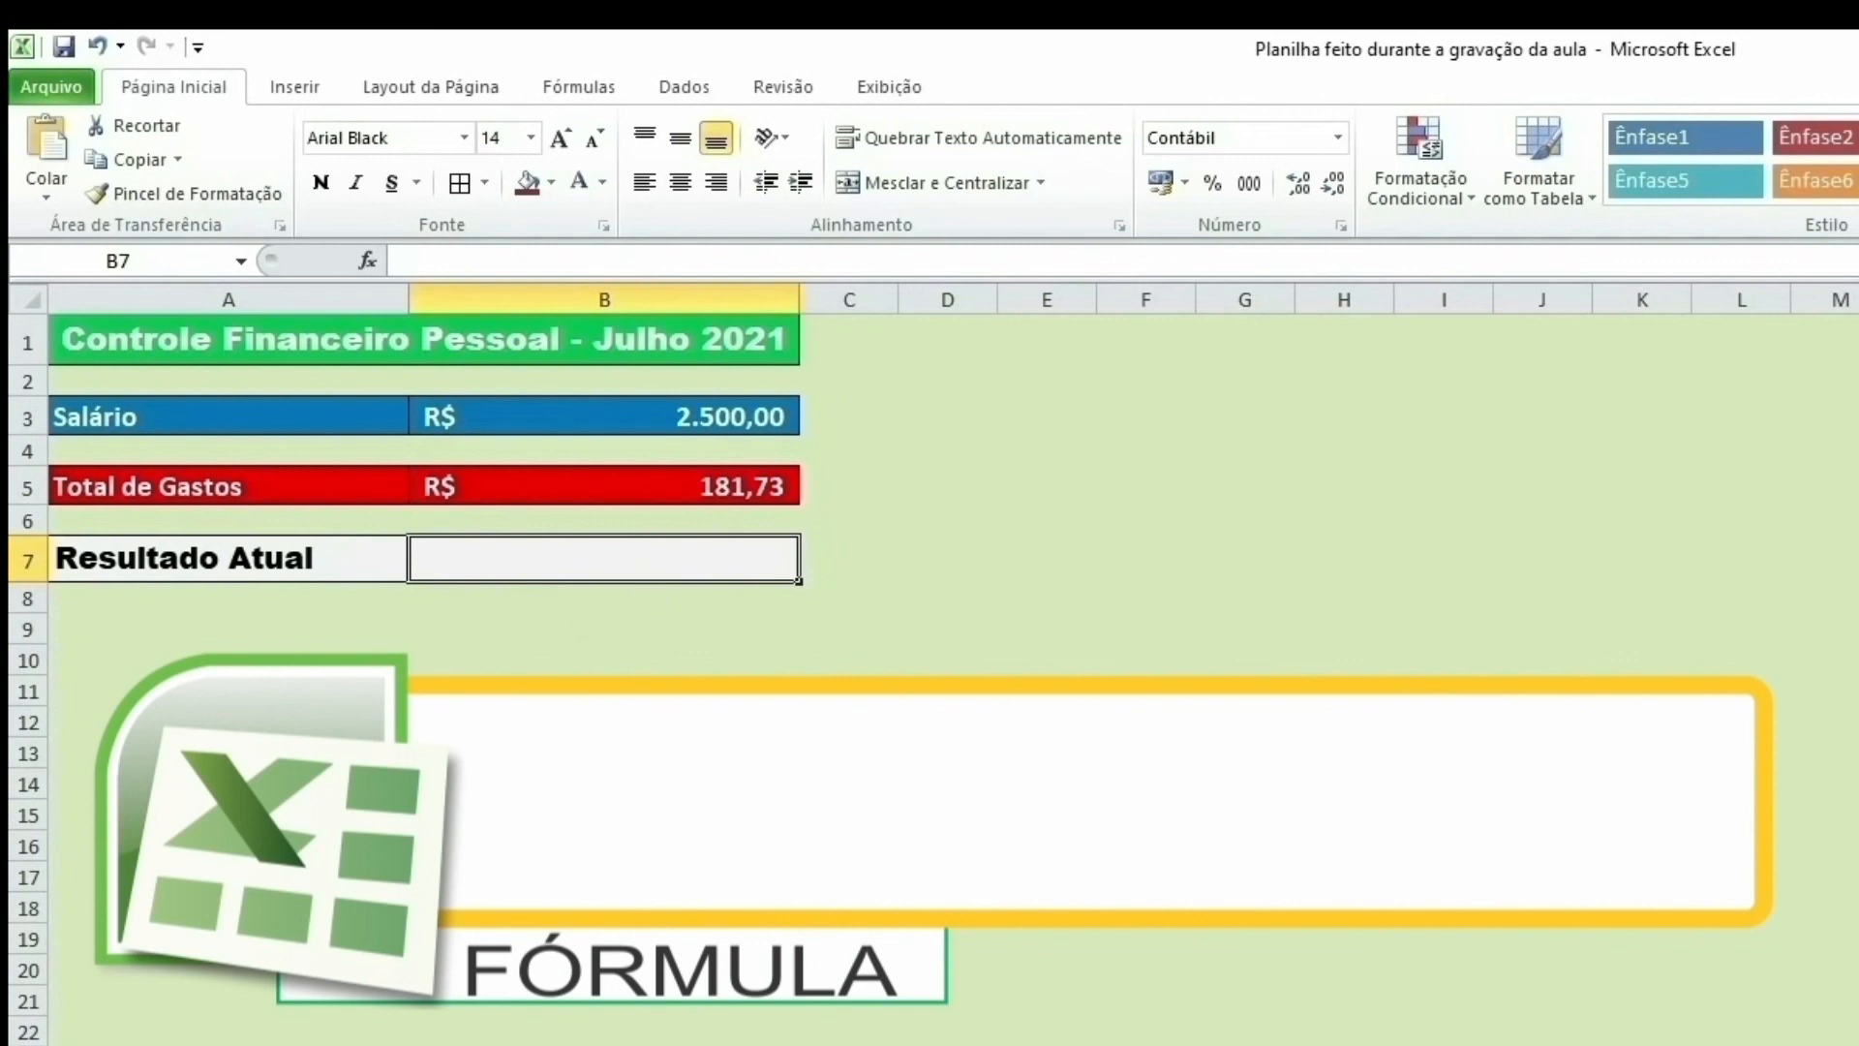
pyautogui.write('=')
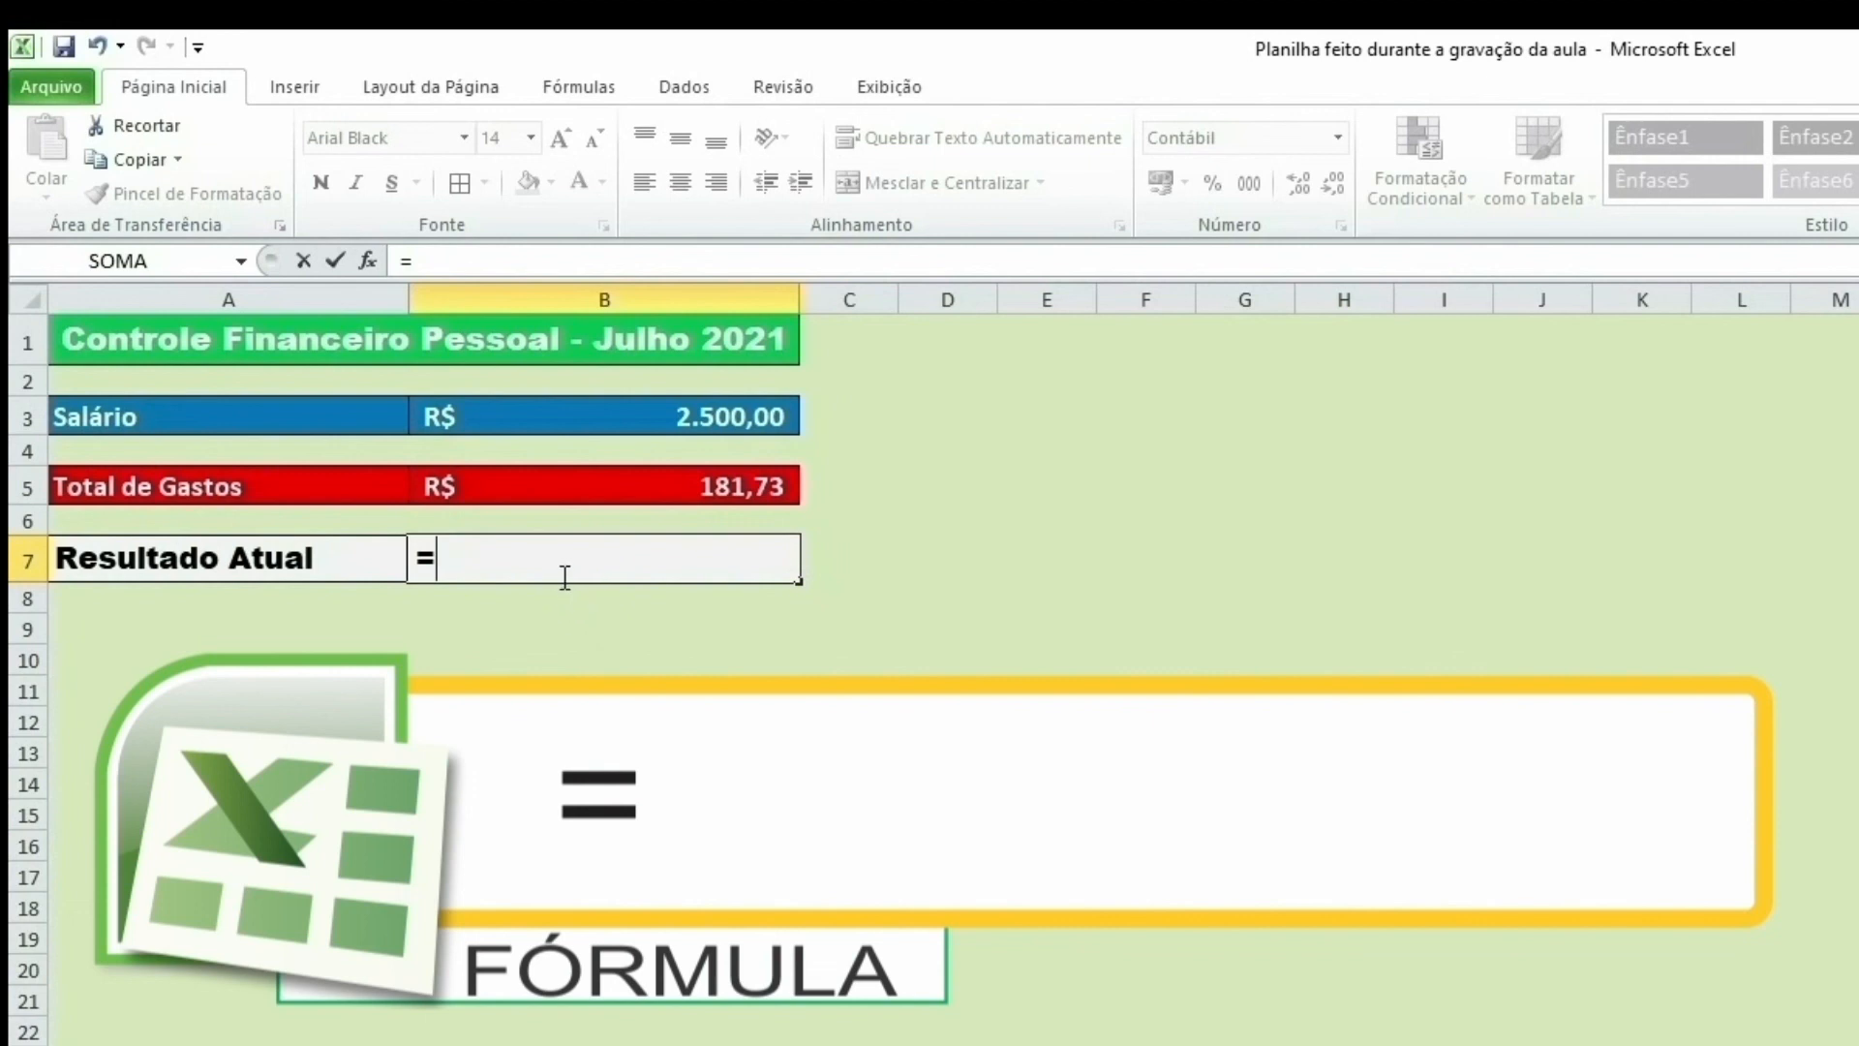
pyautogui.click(711, 415)
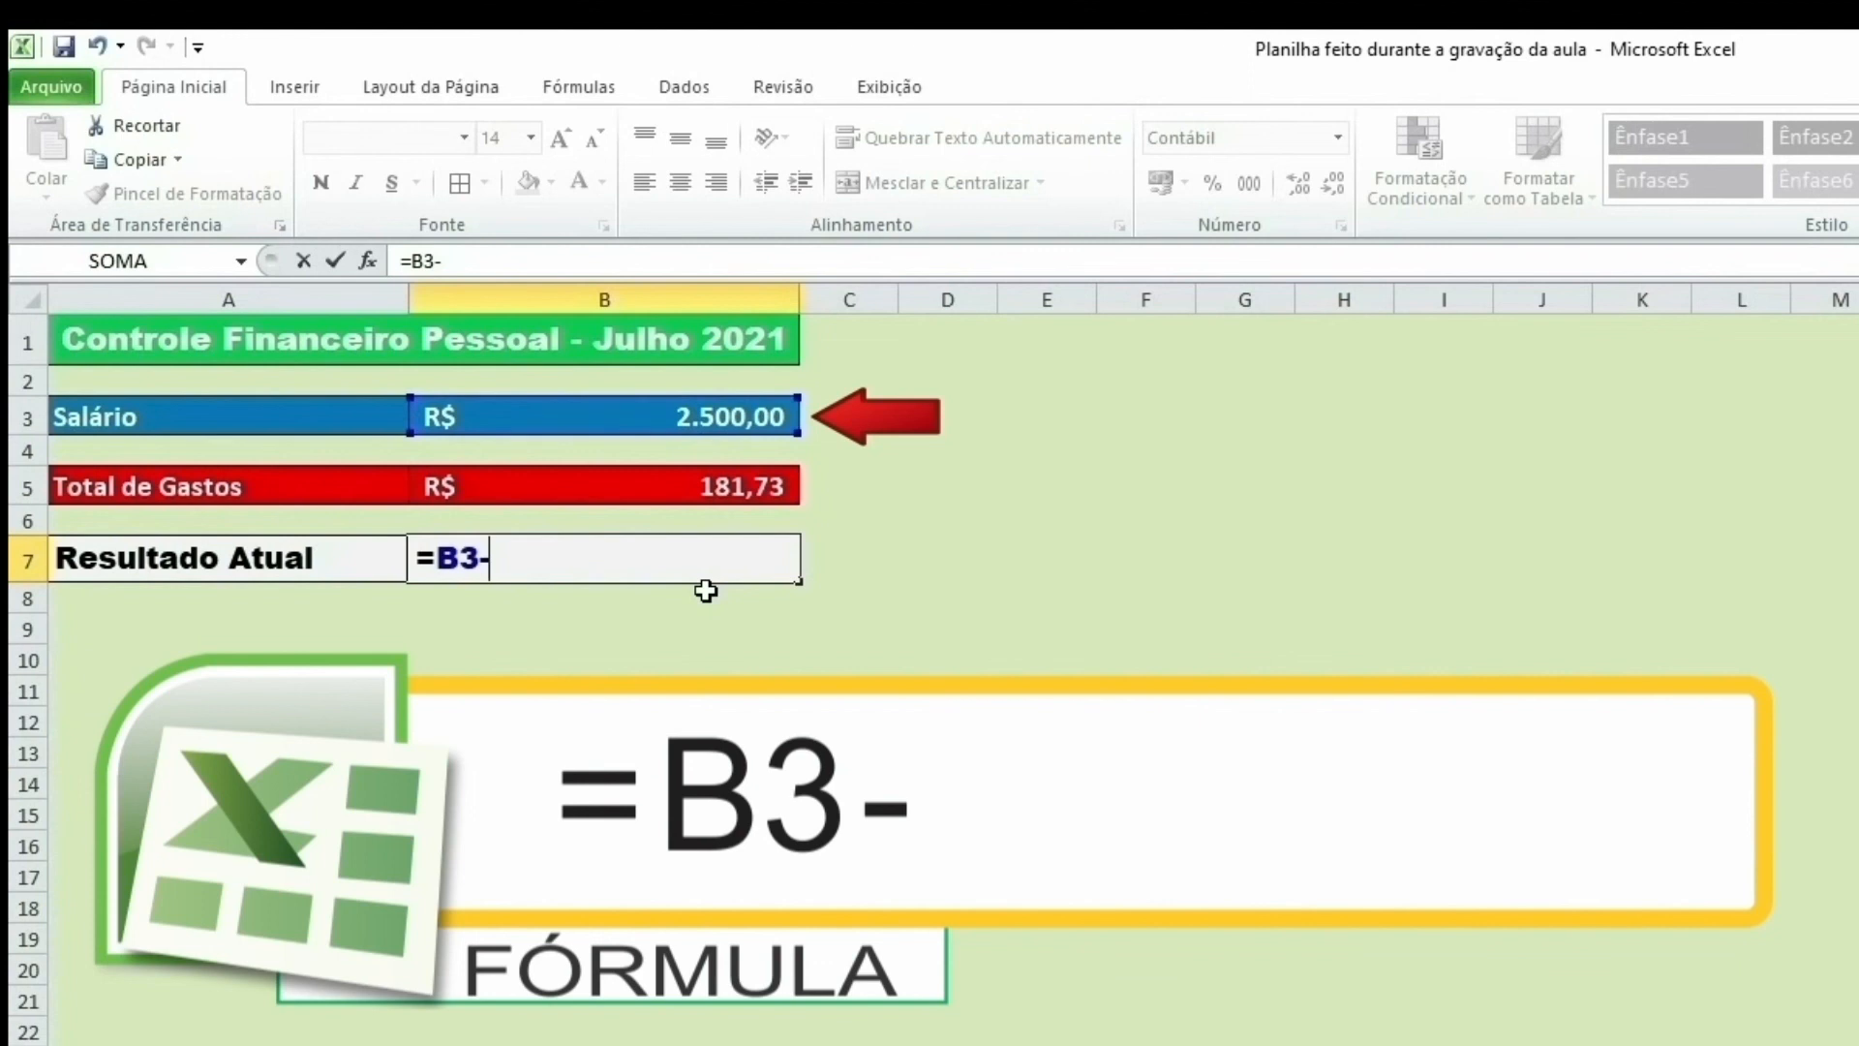
pyautogui.click(699, 489)
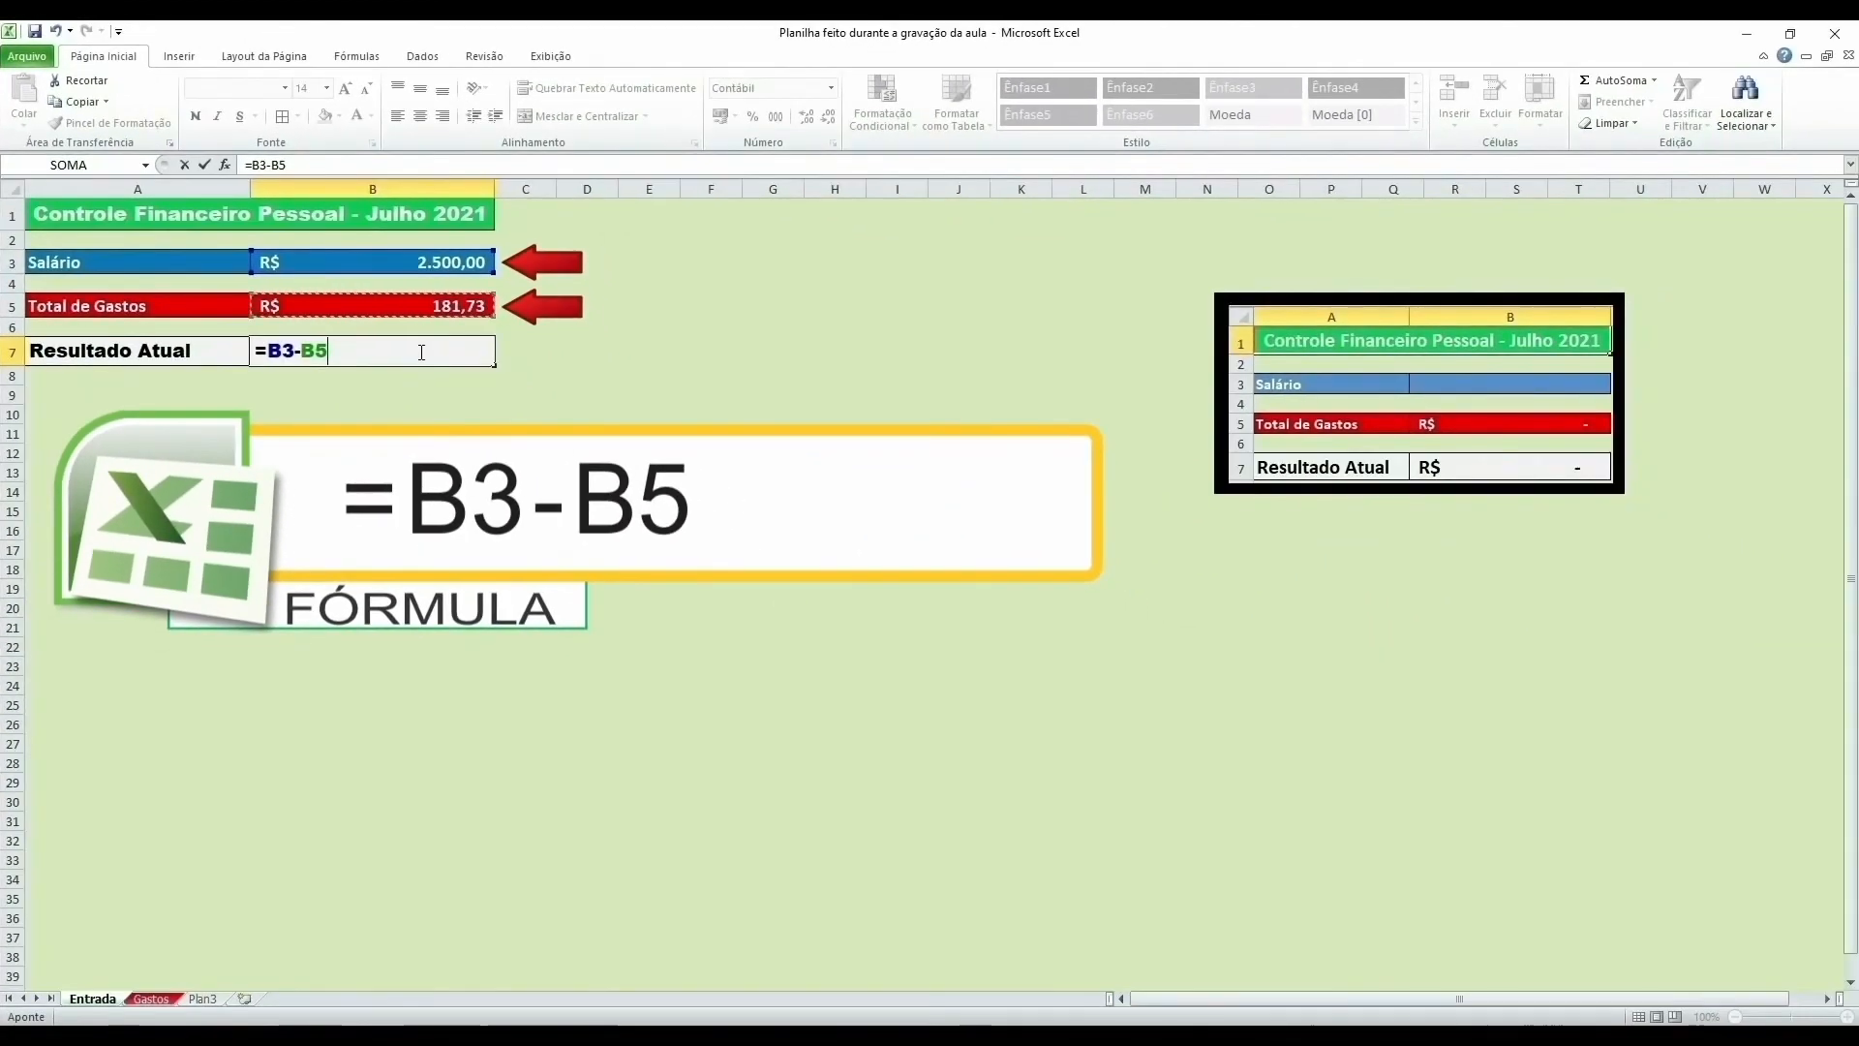
pyautogui.press('Return')
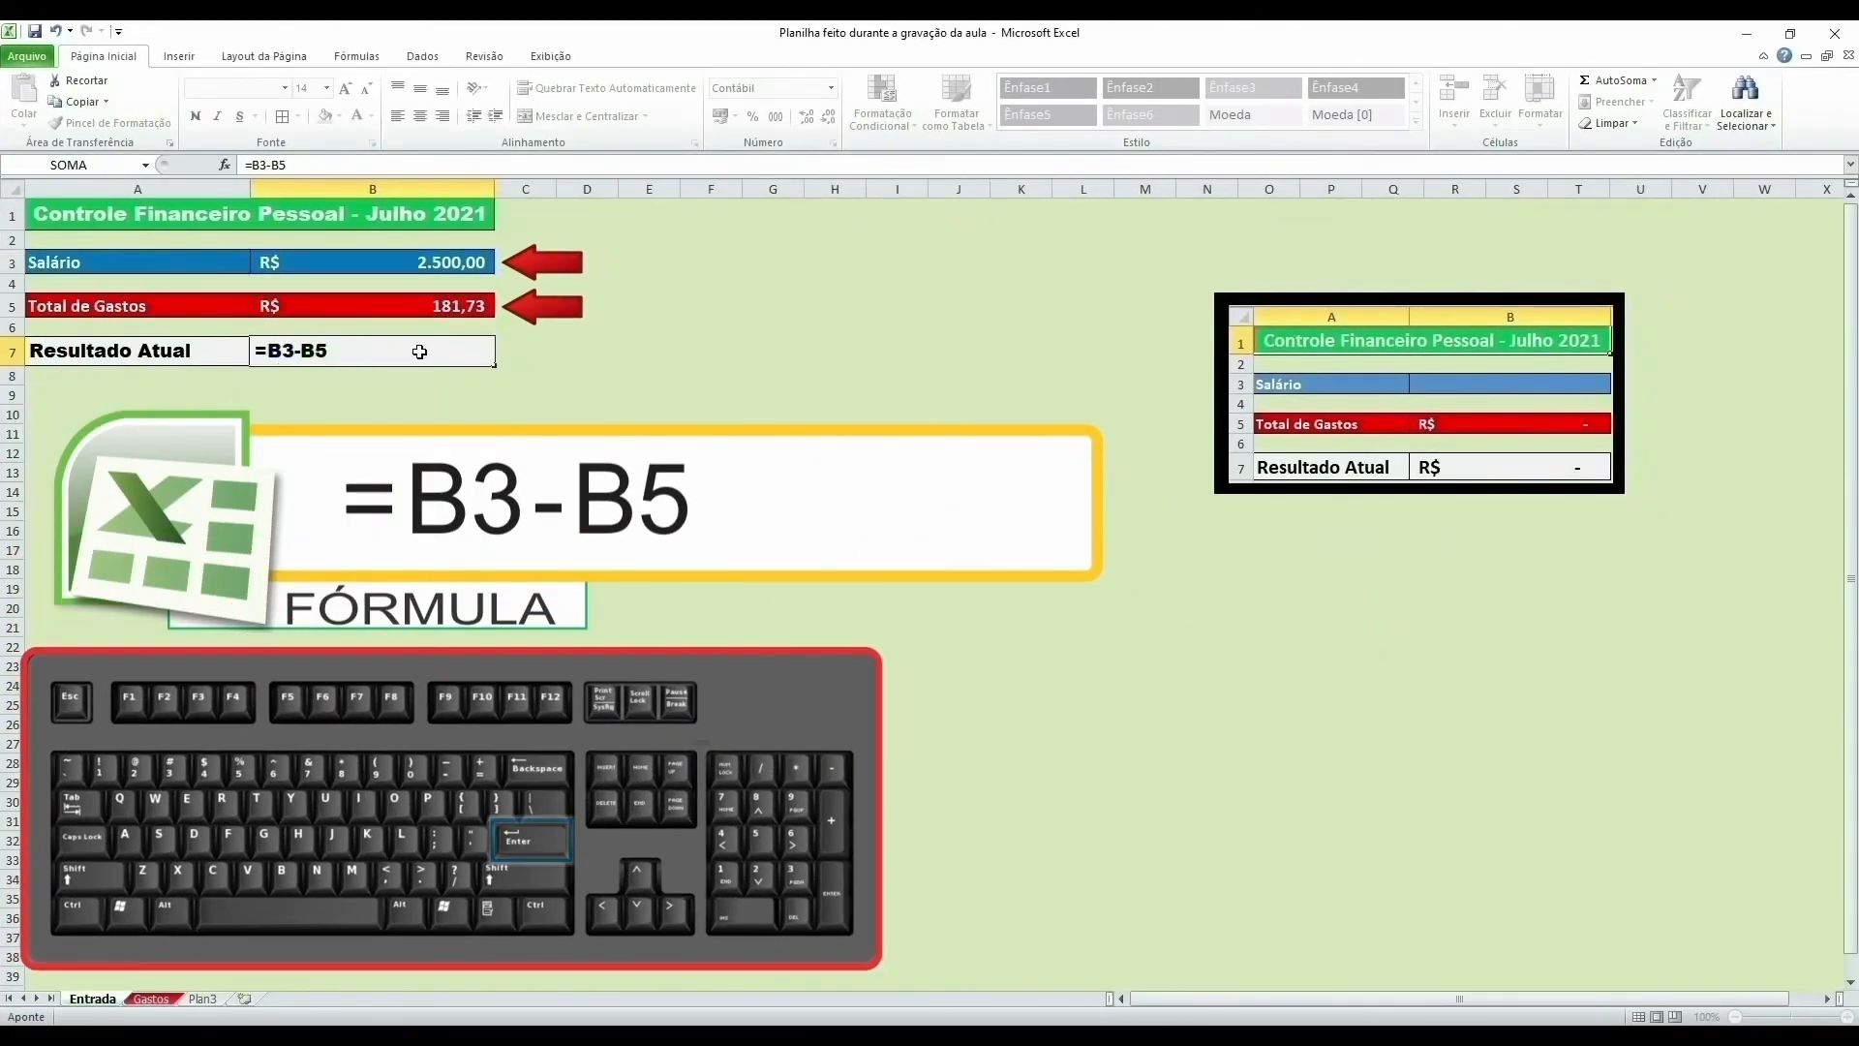
pyautogui.press('Return')
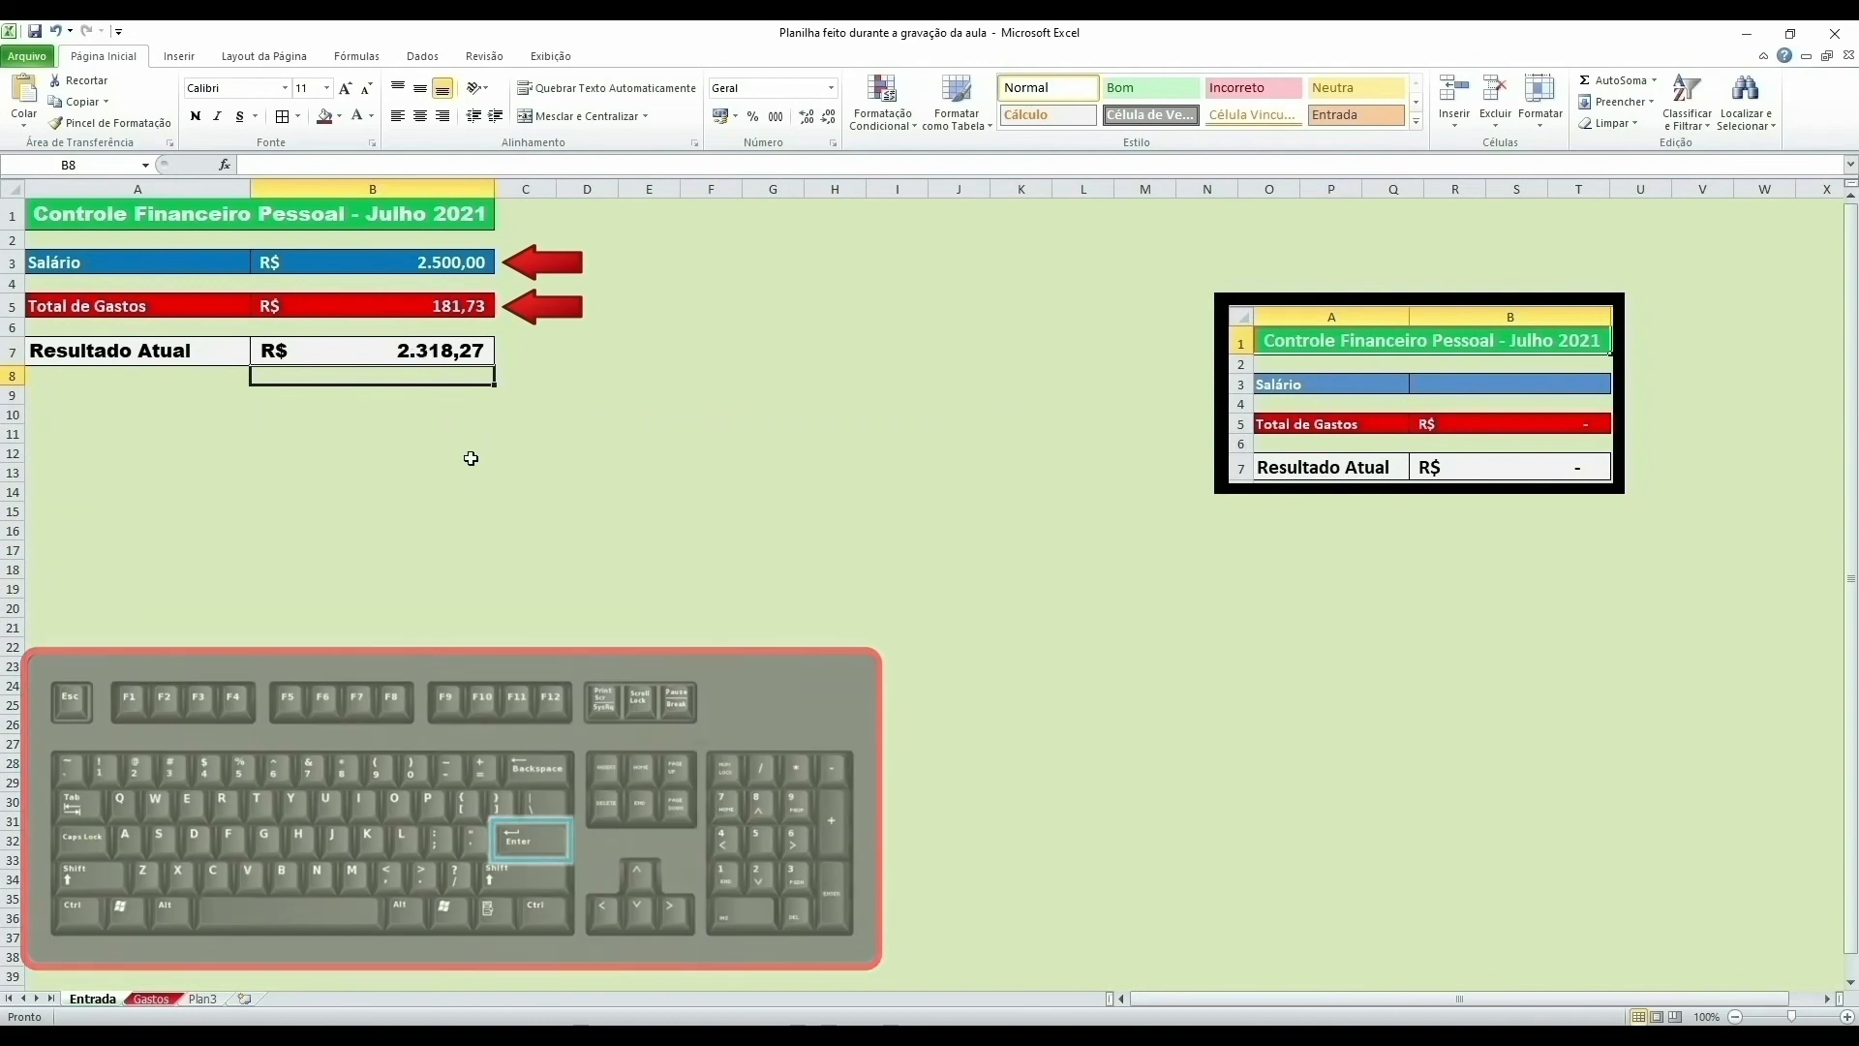
pyautogui.click(357, 354)
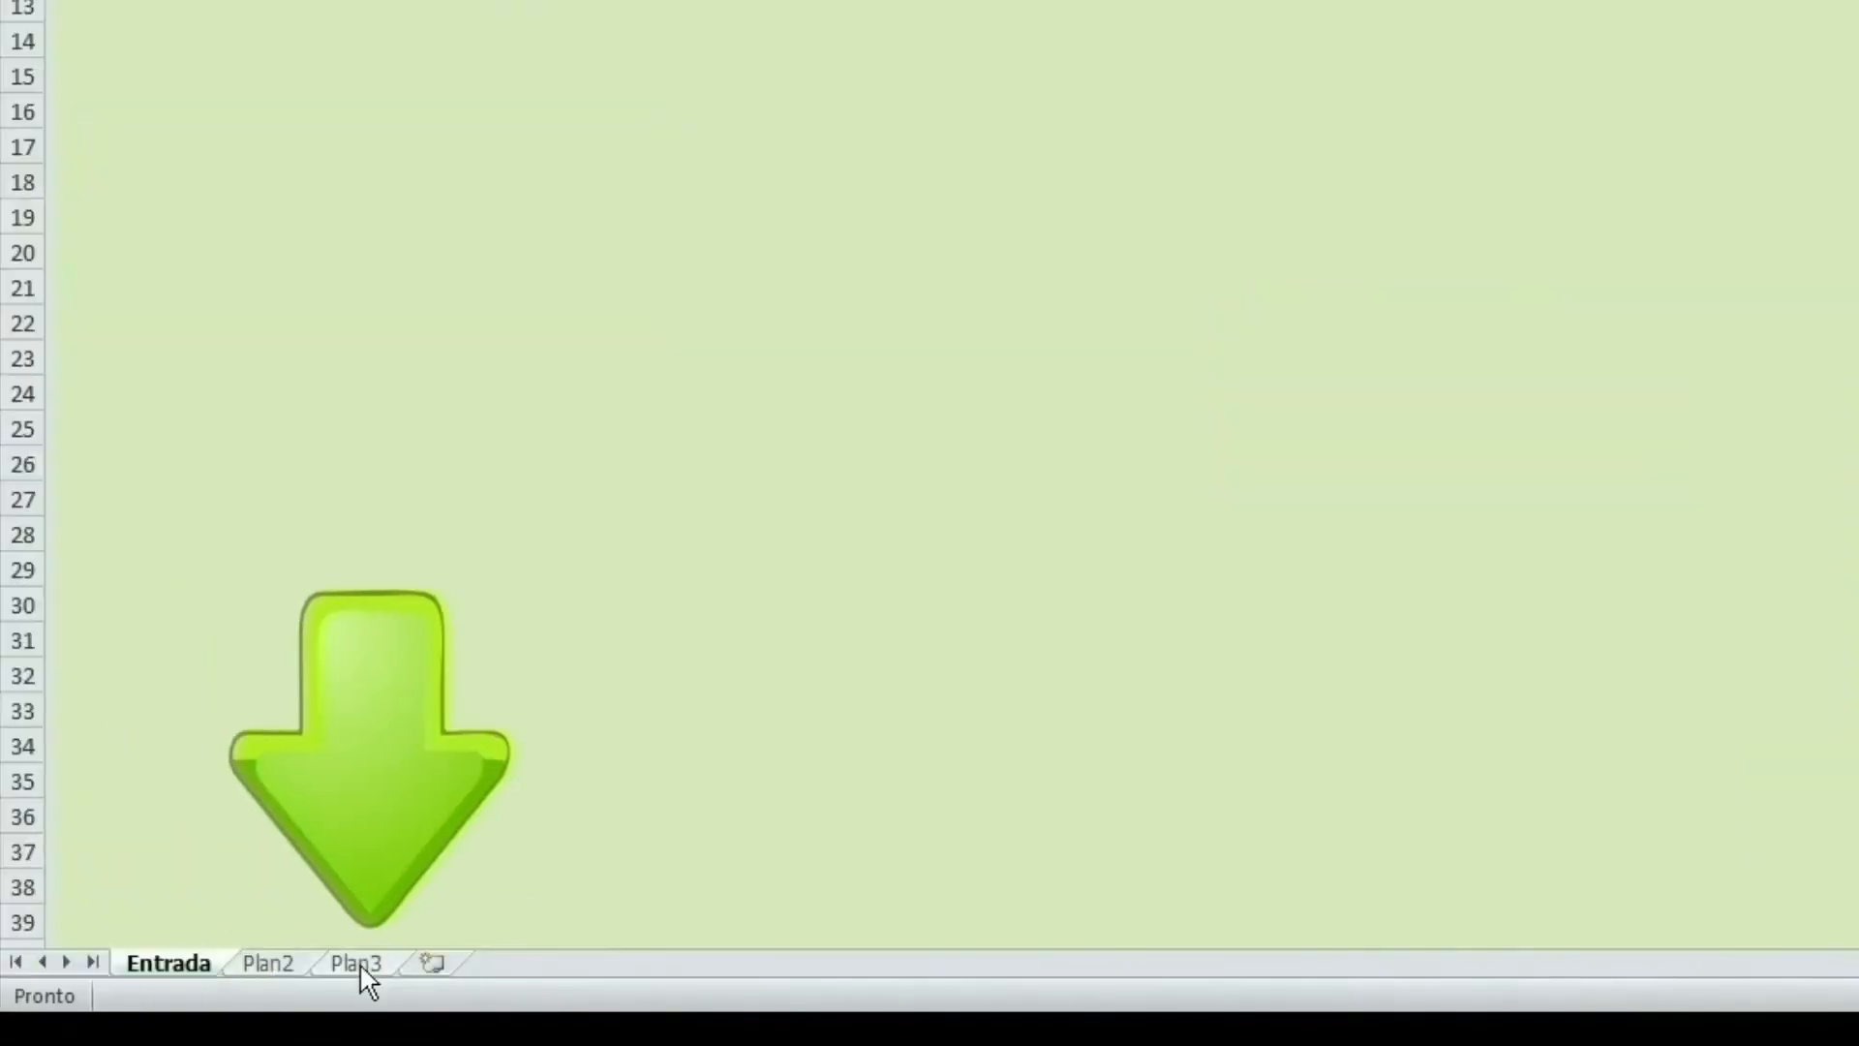
# Step: Rename the Plan2 sheet as Gastos
pyautogui.doubleClick(163, 995)
pyautogui.write('Gastos')
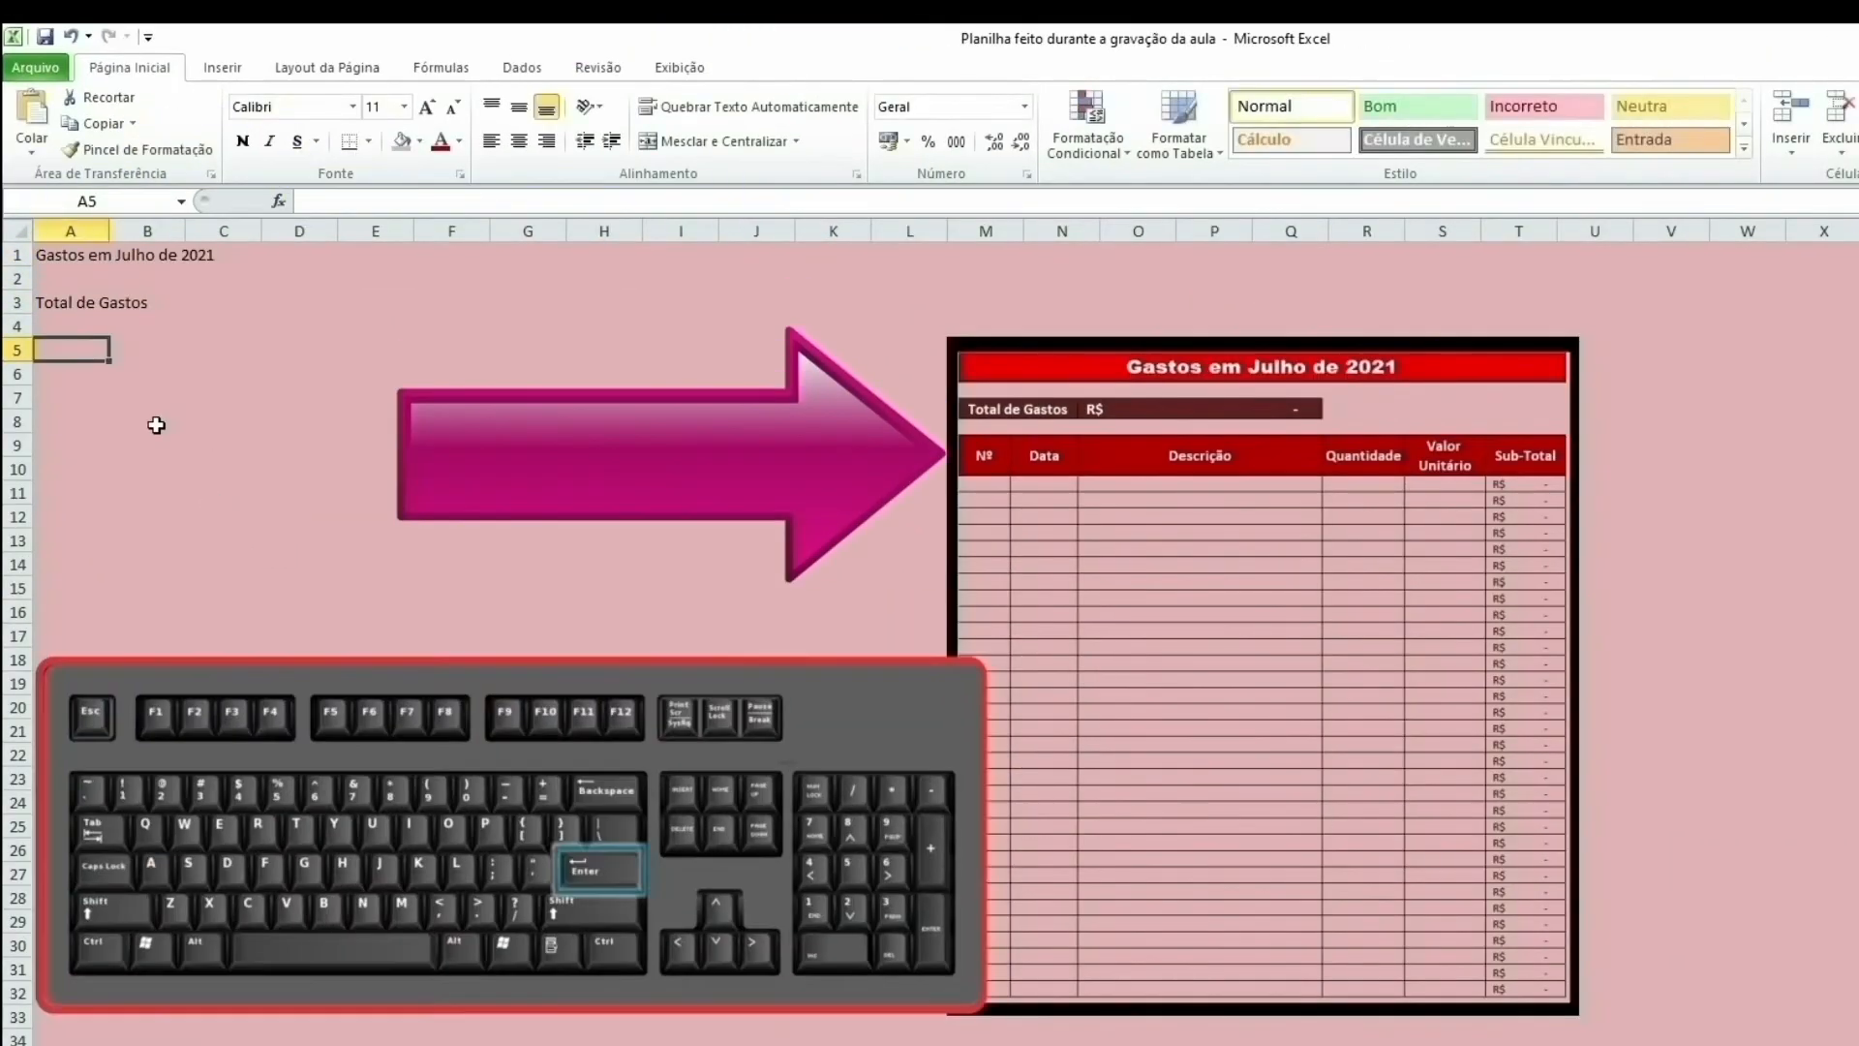
# Step: Enter the column headers Nº, Data, Descrição and Quantidade across row 5, starting in A5
pyautogui.write('Nº')
pyautogui.press('Tab')
pyautogui.write('Data')
pyautogui.press('Tab')
pyautogui.write('Descrição')
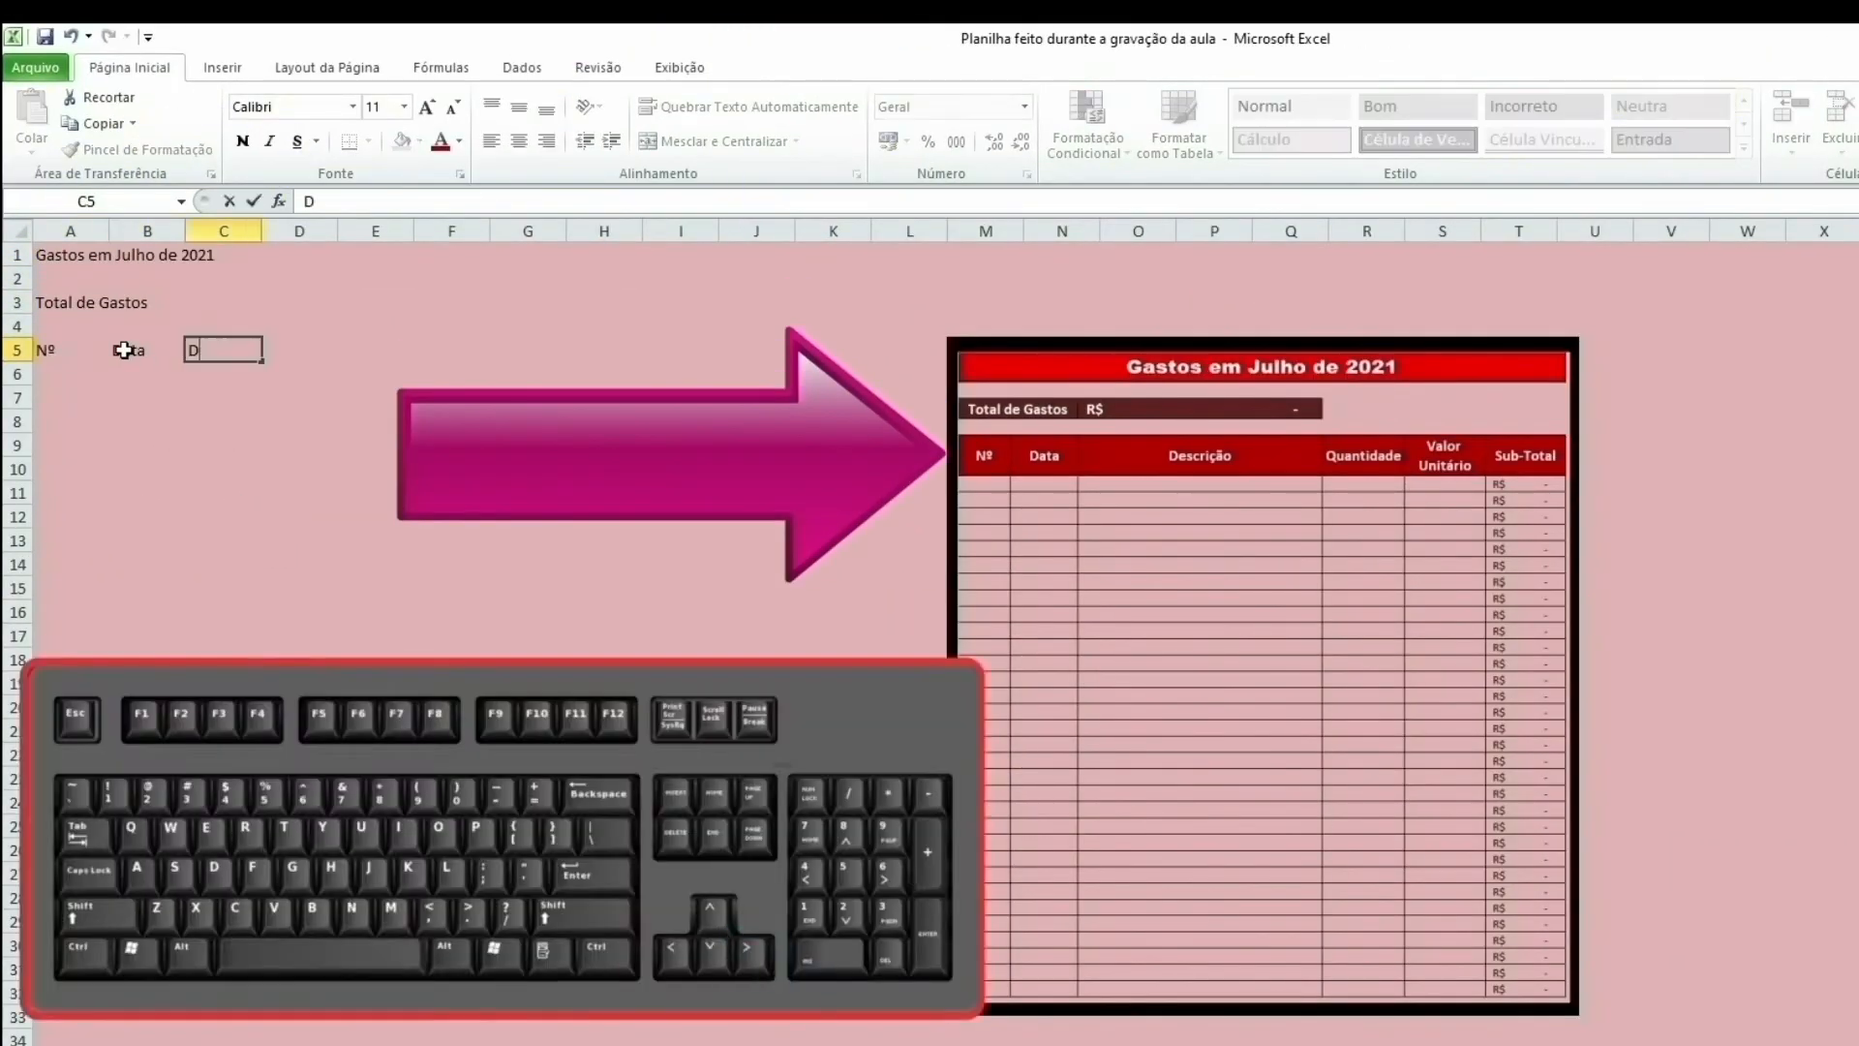
pyautogui.press('Tab')
pyautogui.write('Quantidade')
pyautogui.press('Tab')
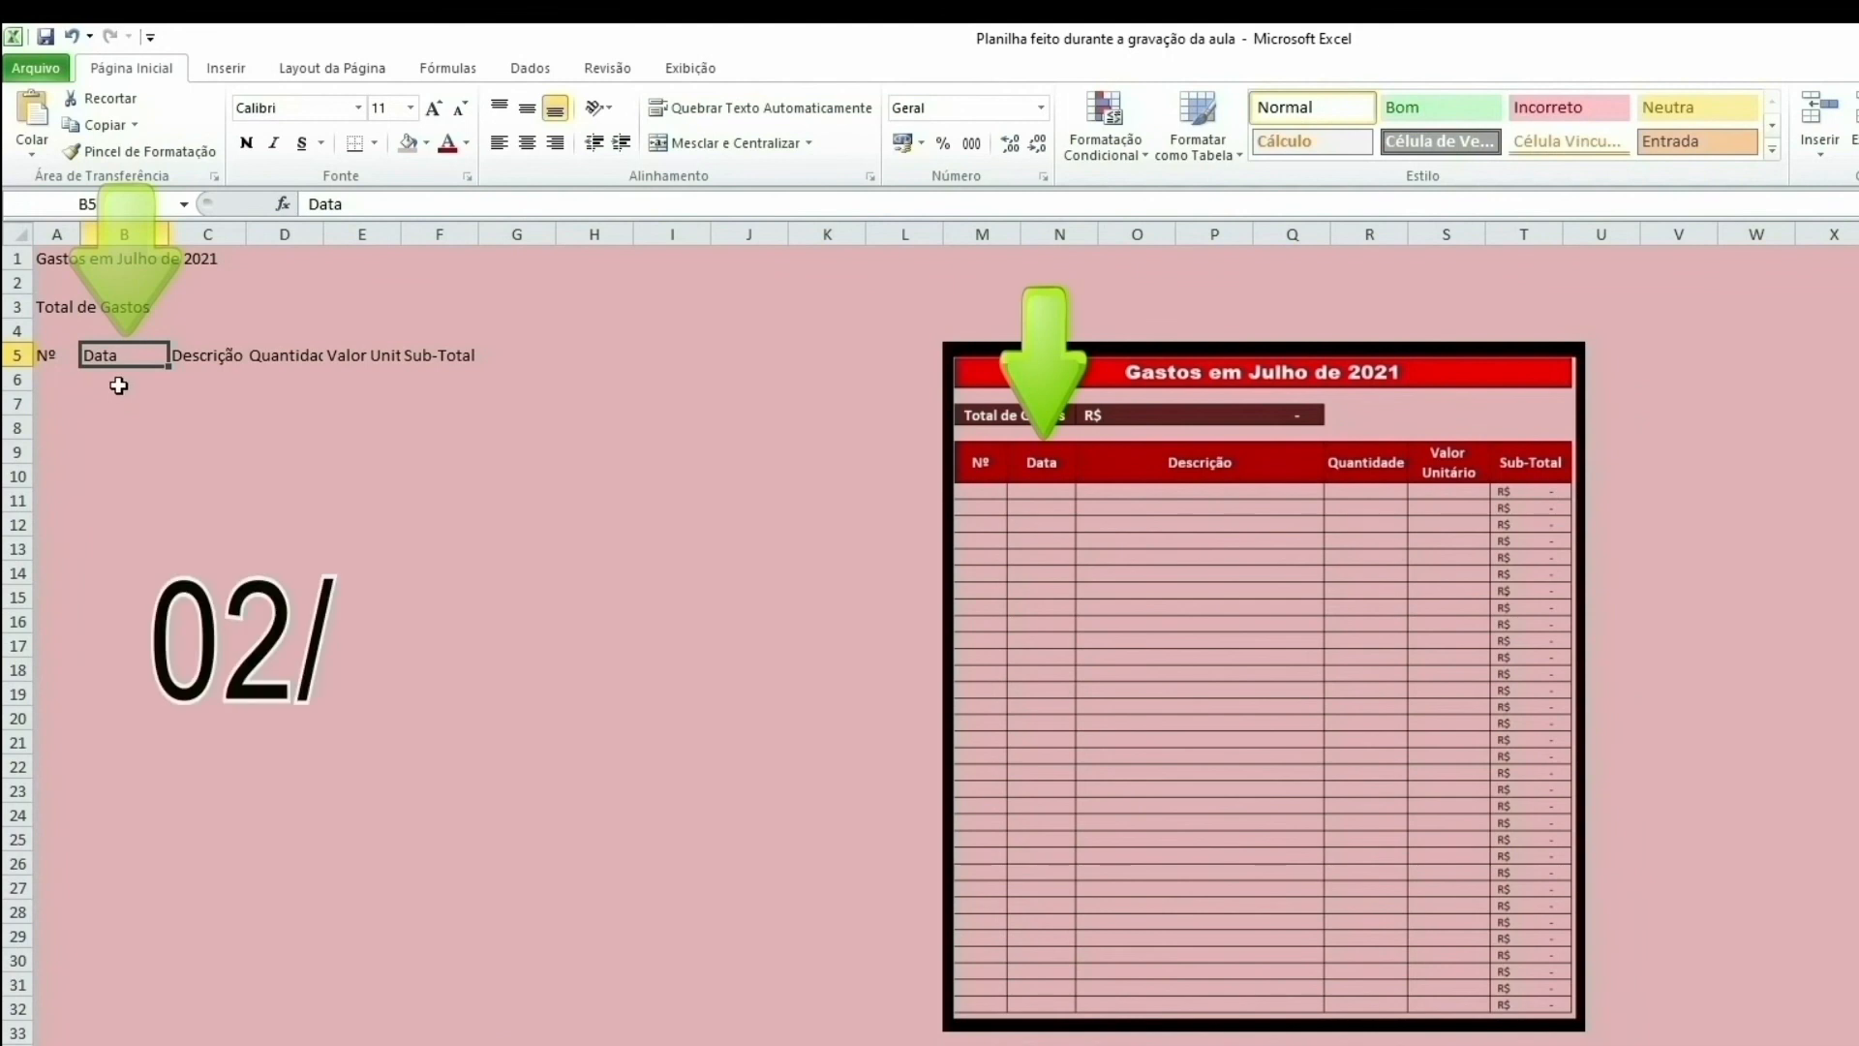
# Step: Wrap the text of the Valor Unitário header in E5
pyautogui.press('Tab')
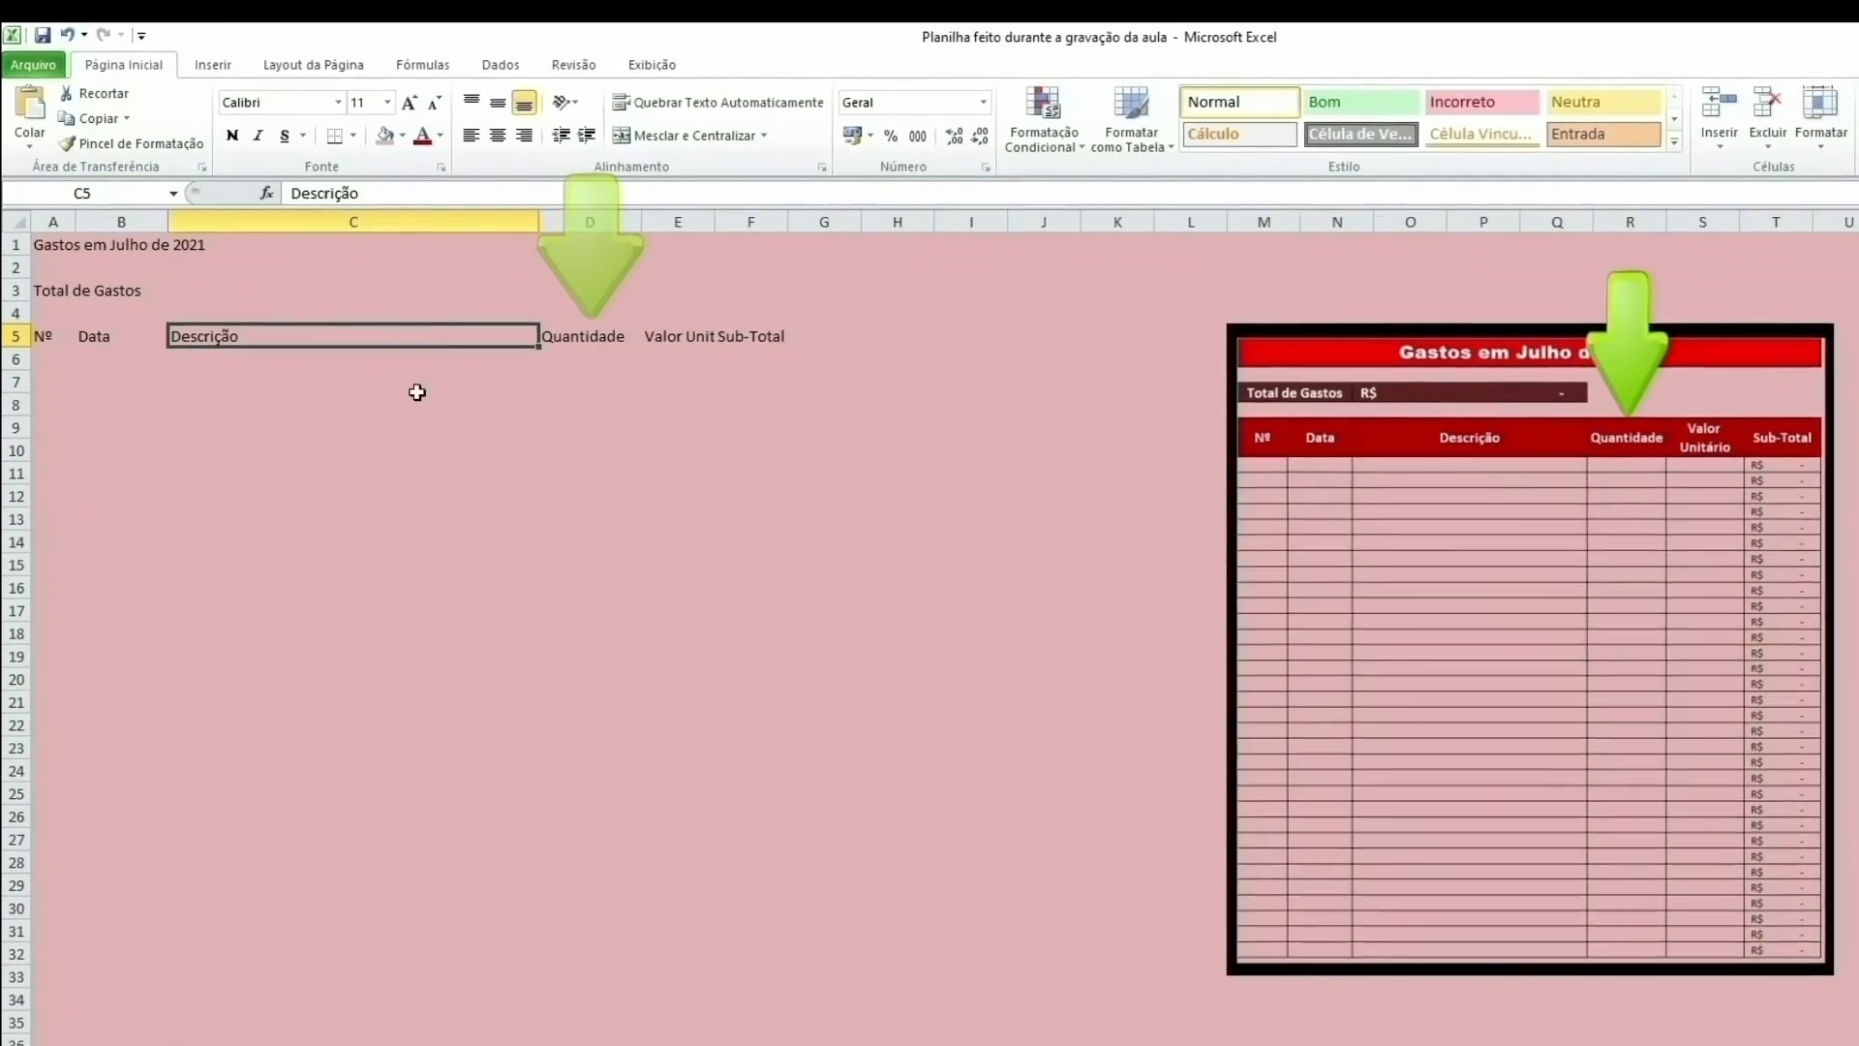
pyautogui.press('Tab')
pyautogui.press('Tab')
pyautogui.hotkey('alt', 'h')
pyautogui.press('w')
pyautogui.press('Tab')
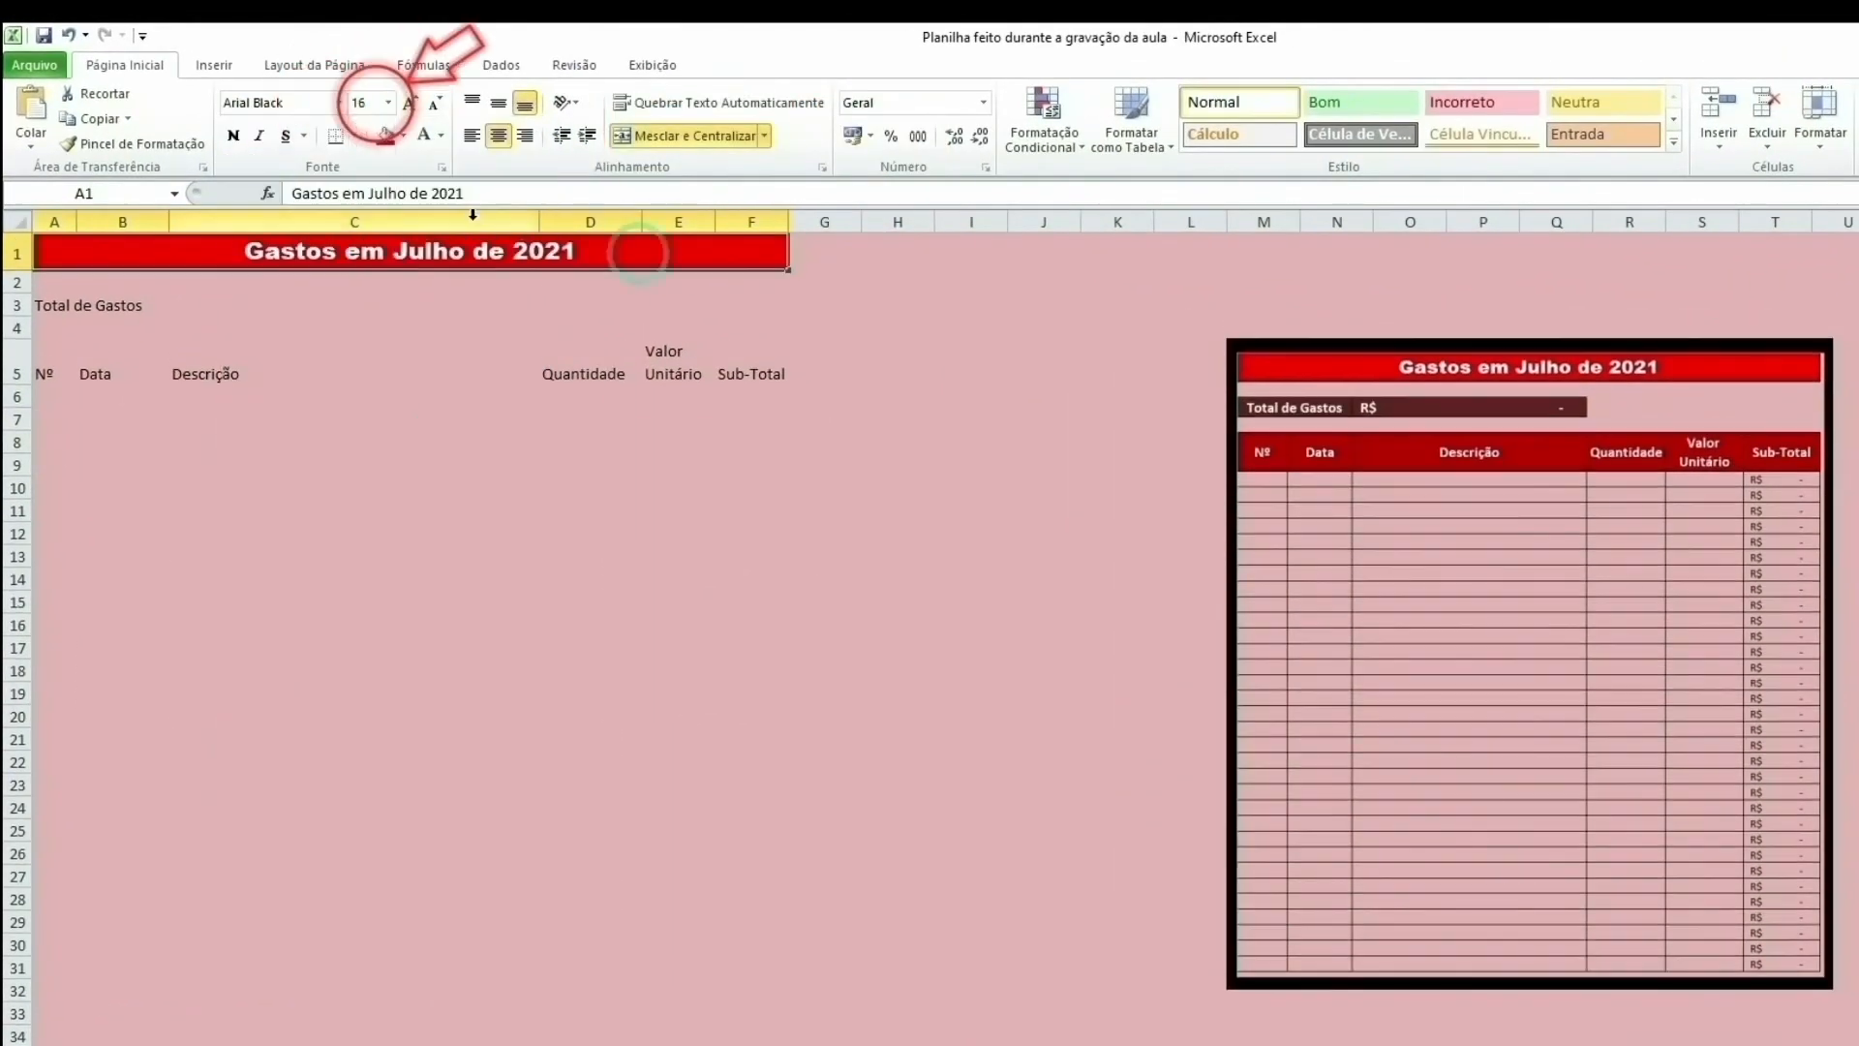
# Step: Format the Total de Gastos cells A3:C3 and the table headers A5:F5 in bold size 14 with a dark red fill
pyautogui.moveTo(53, 305); pyautogui.dragTo(136, 305)
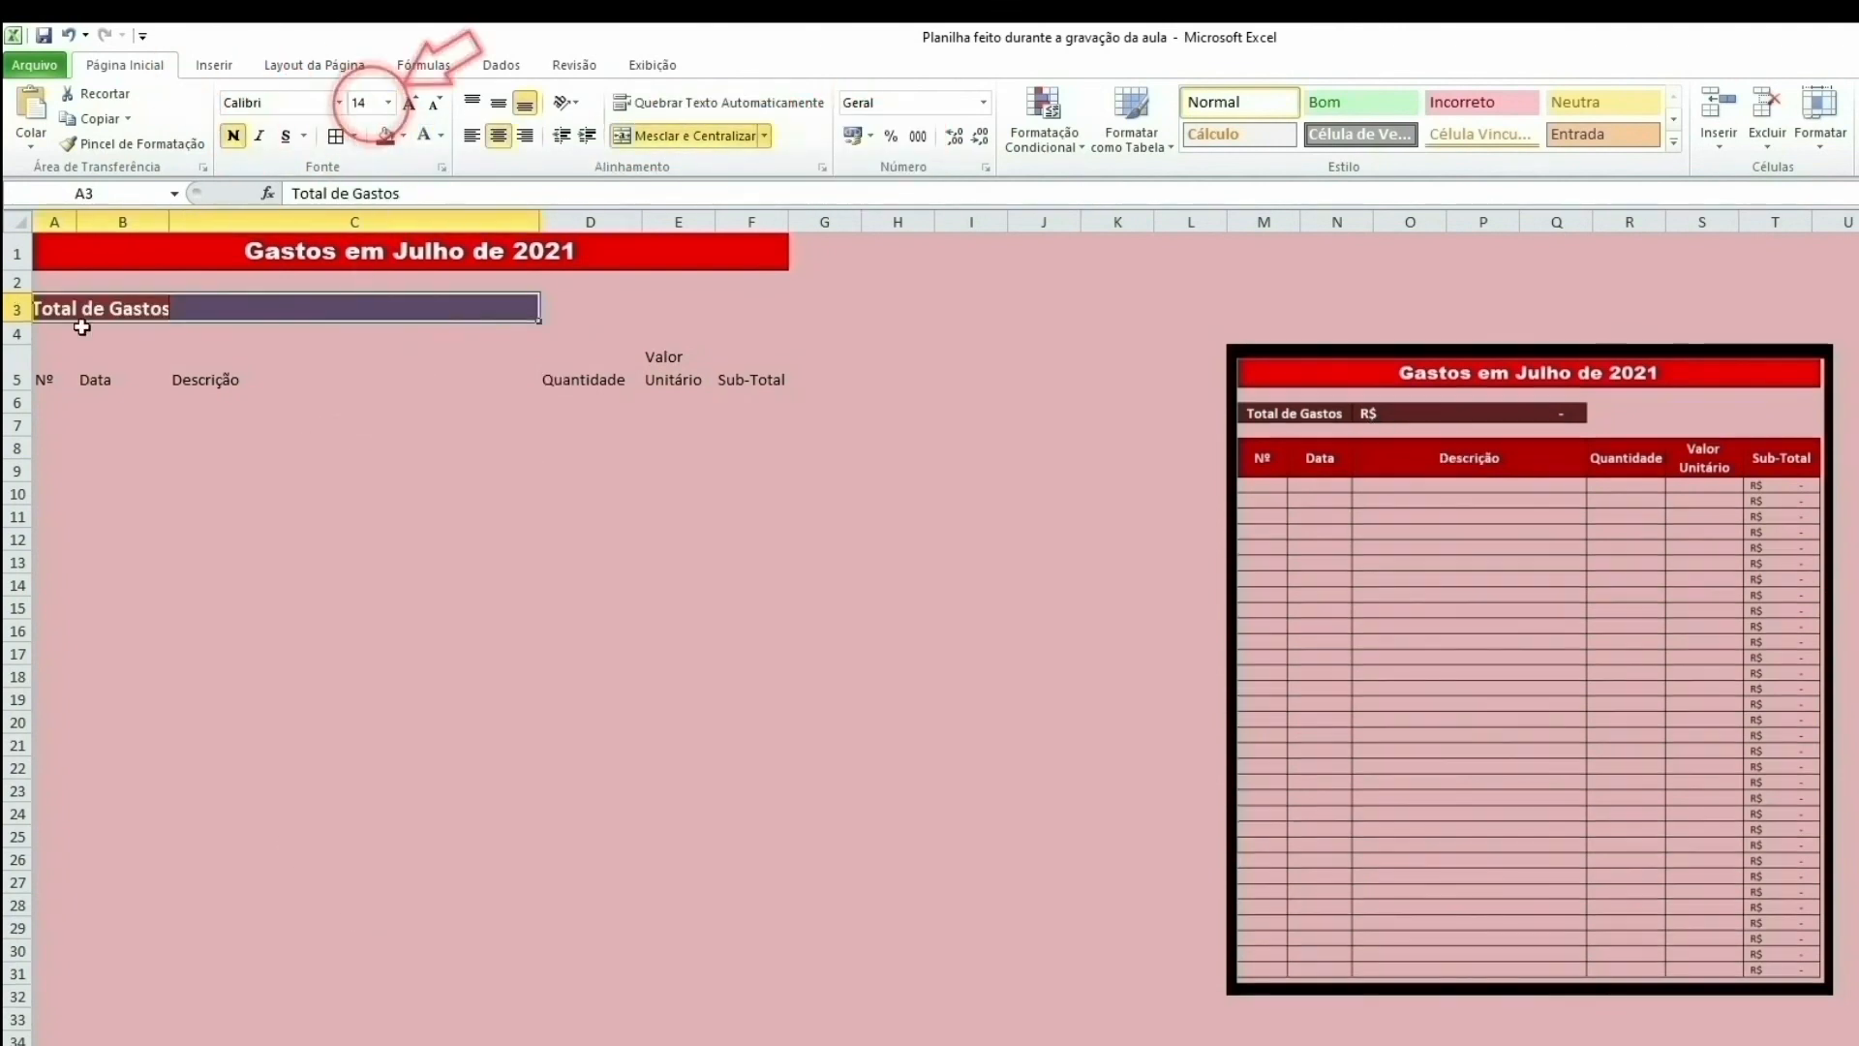
pyautogui.moveTo(63, 379); pyautogui.dragTo(770, 380)
pyautogui.click(403, 135)
pyautogui.click(483, 257)
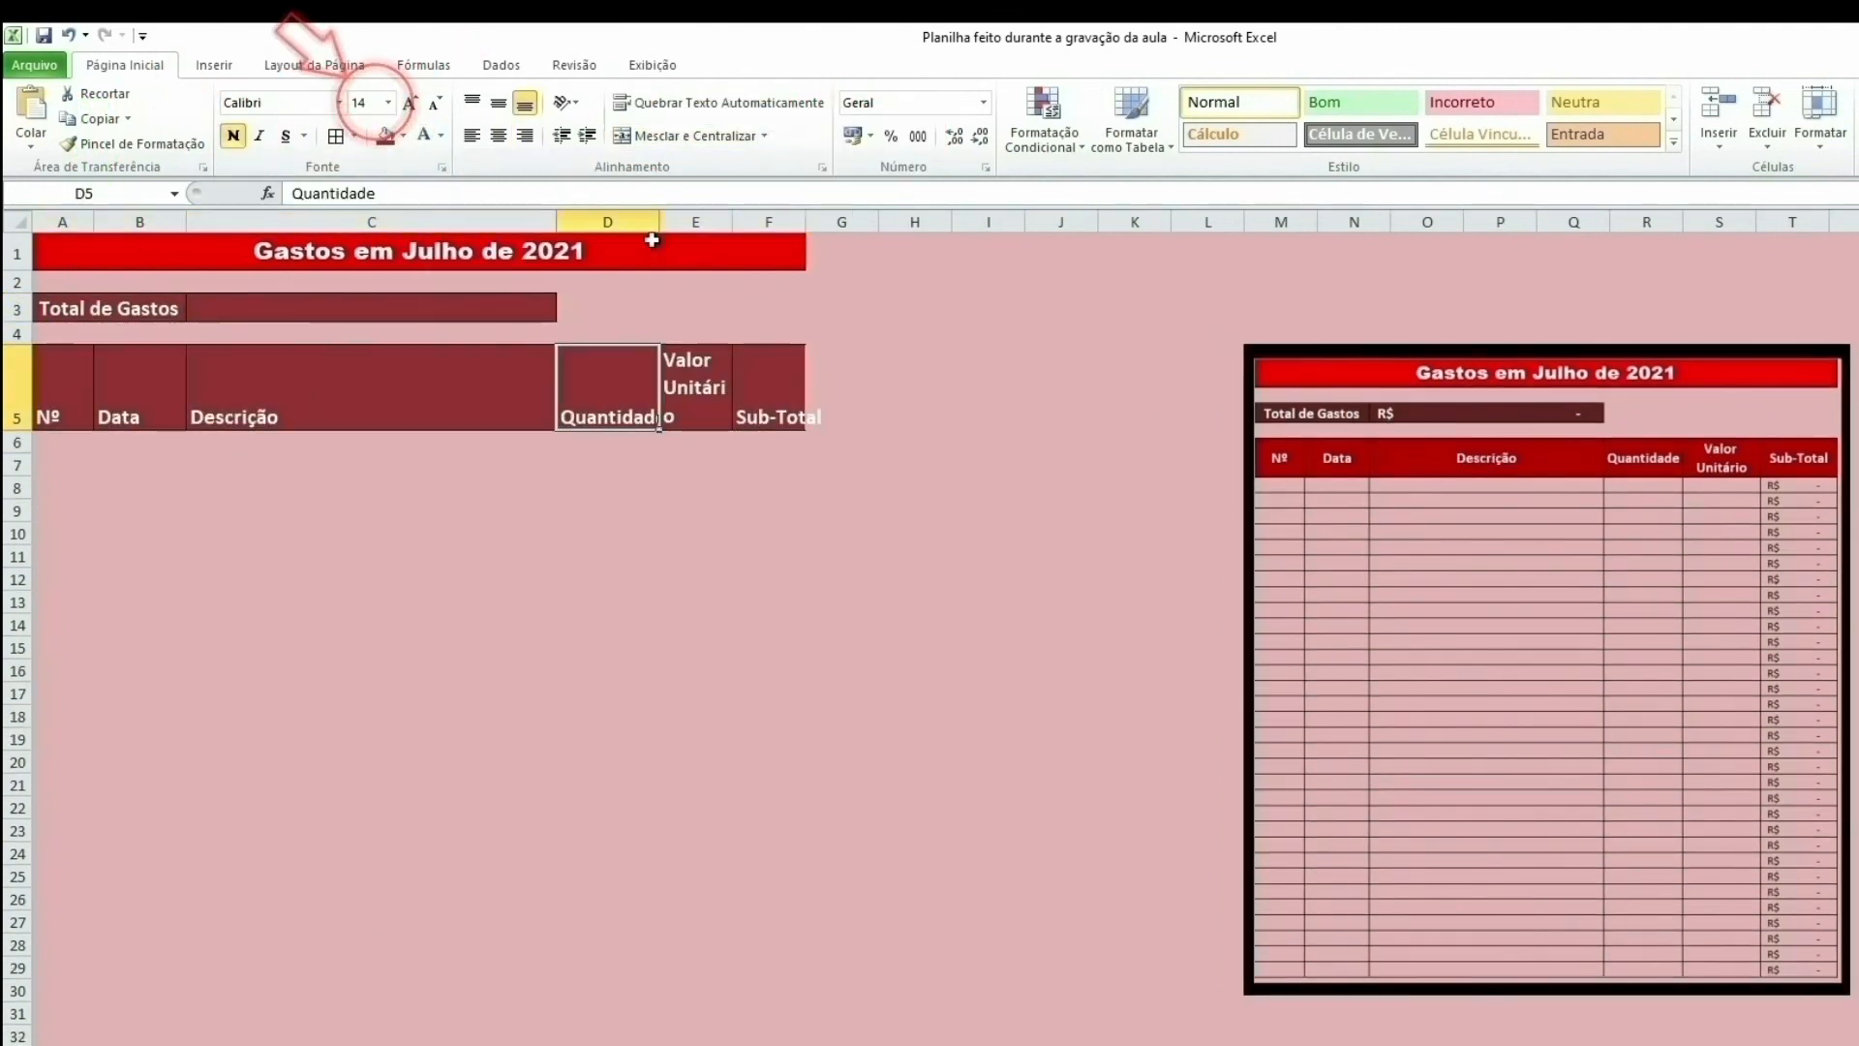